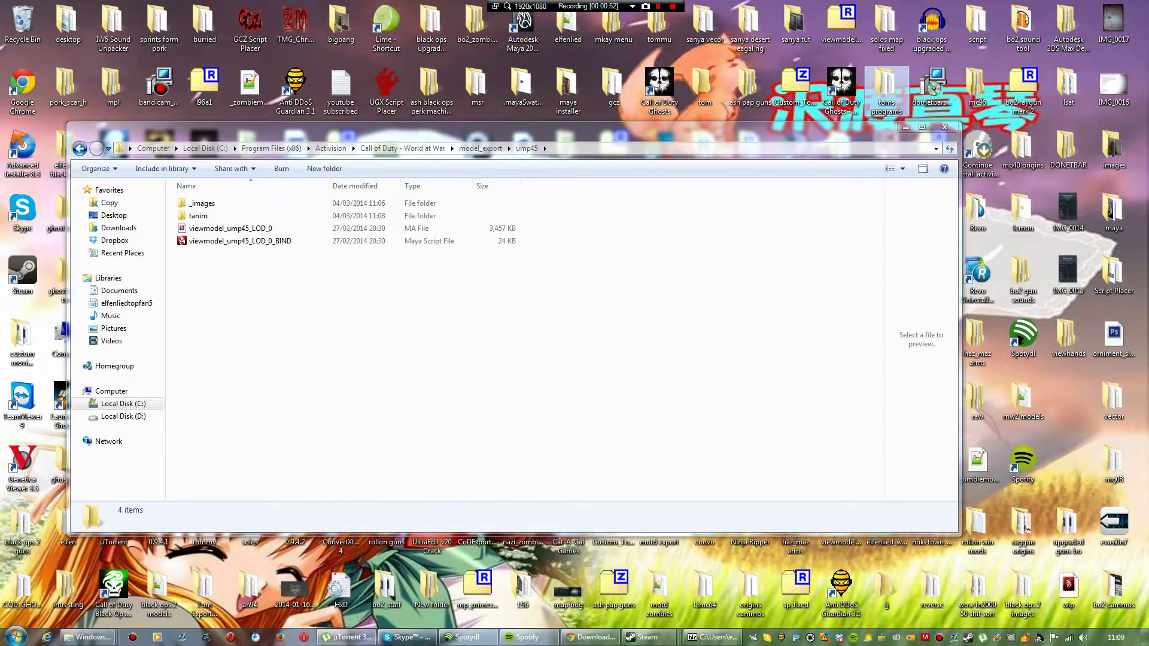
Step: Launch TomXmodelUtills from the Tom_XmodelUtils_0.986 folder inside the toms programs folder, allowing the unverified application to run
double_click(886, 89)
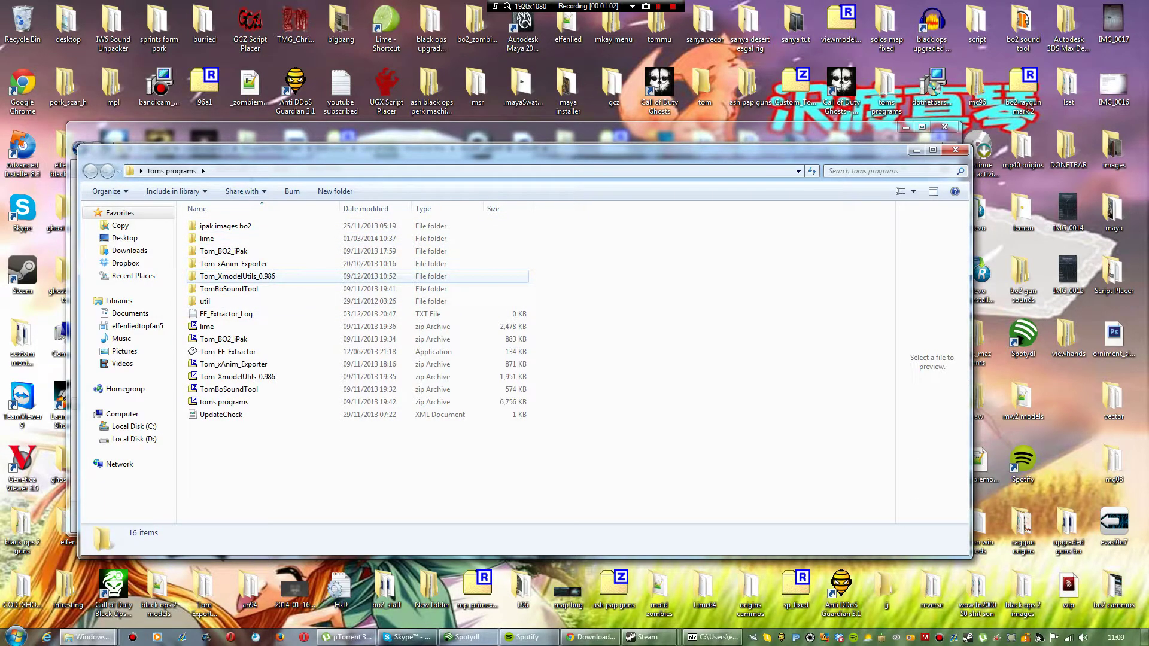
double_click(237, 276)
double_click(227, 226)
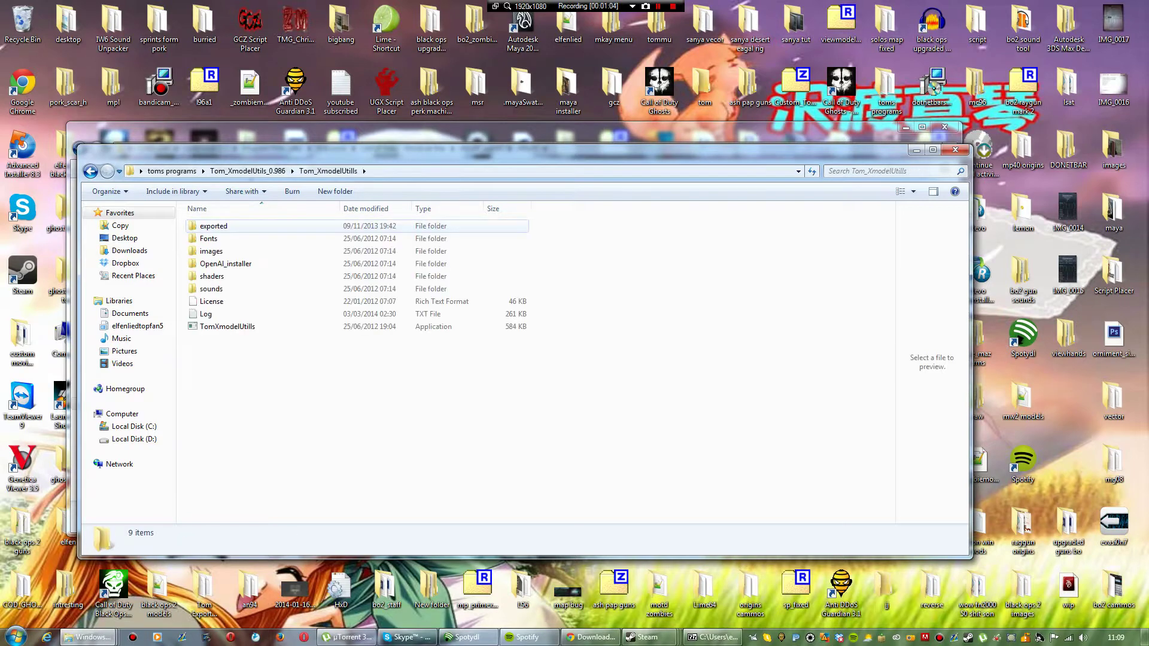
double_click(227, 326)
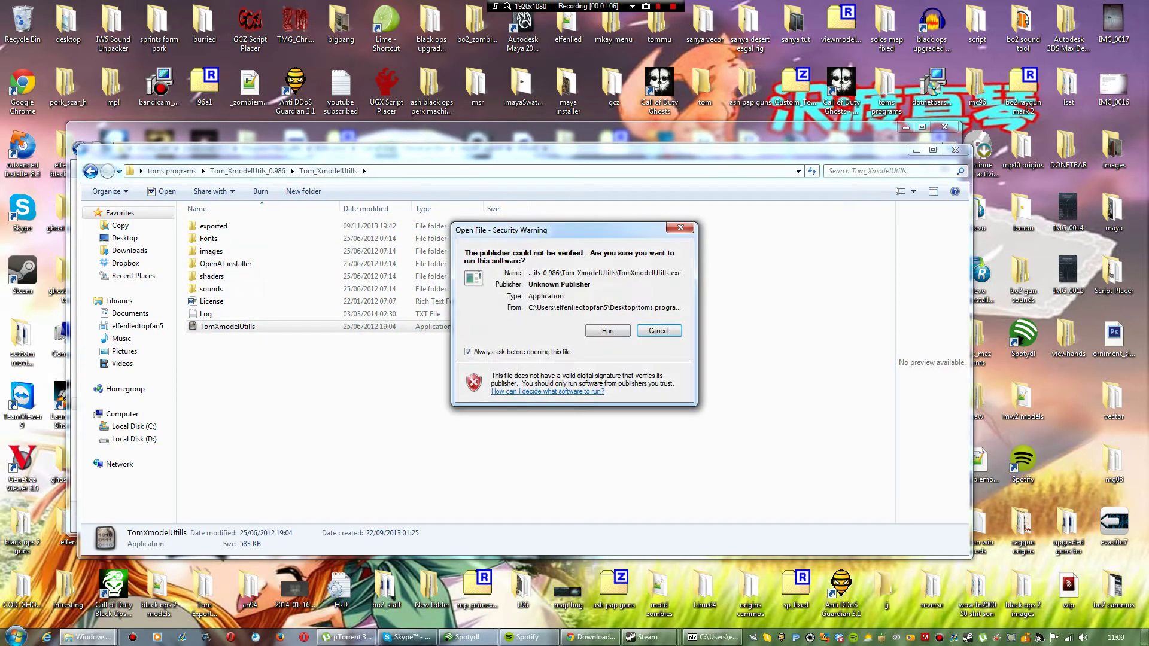
click(607, 330)
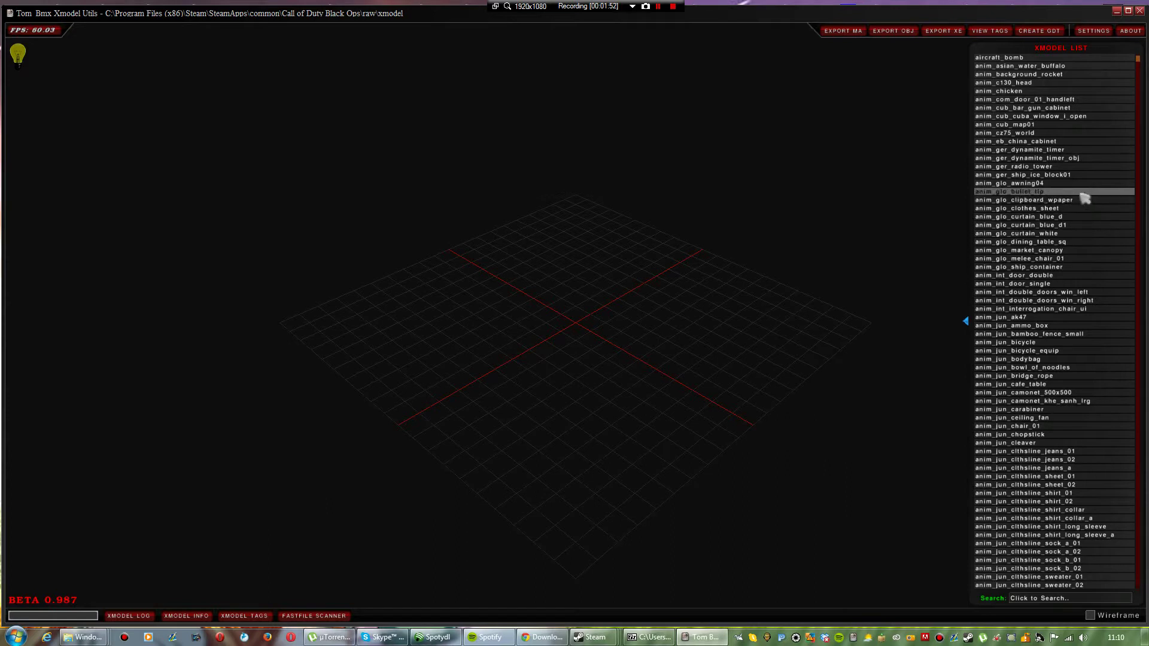
Step: Set the active game to COD 4 in the general settings and save them
click(1093, 30)
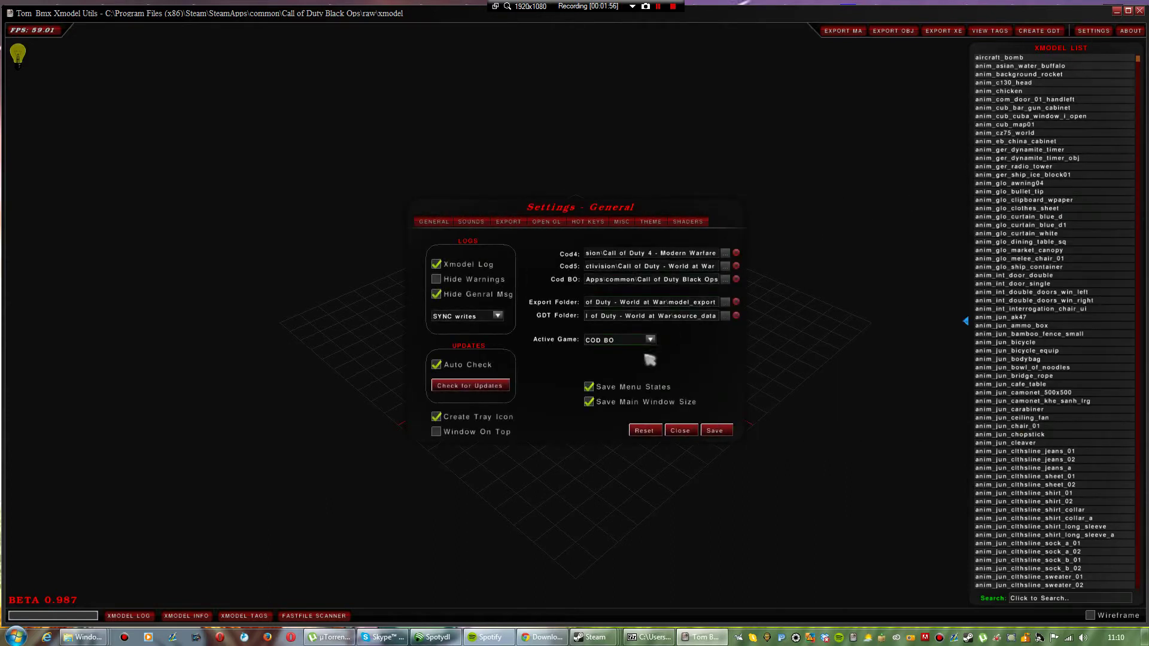
click(652, 340)
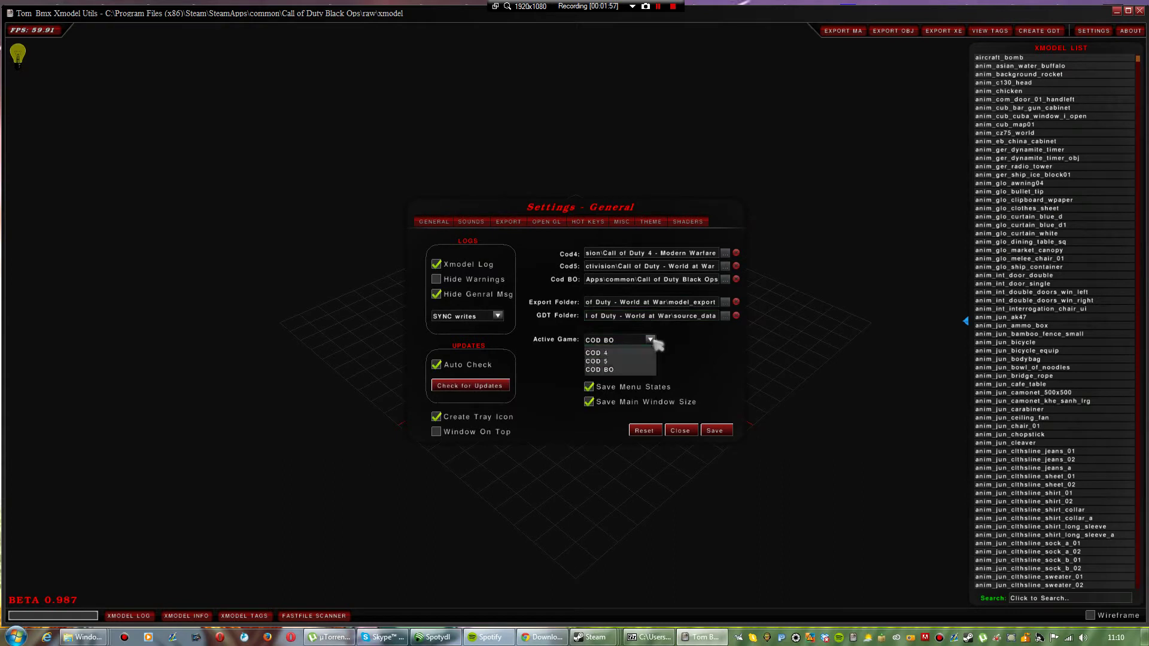
click(626, 353)
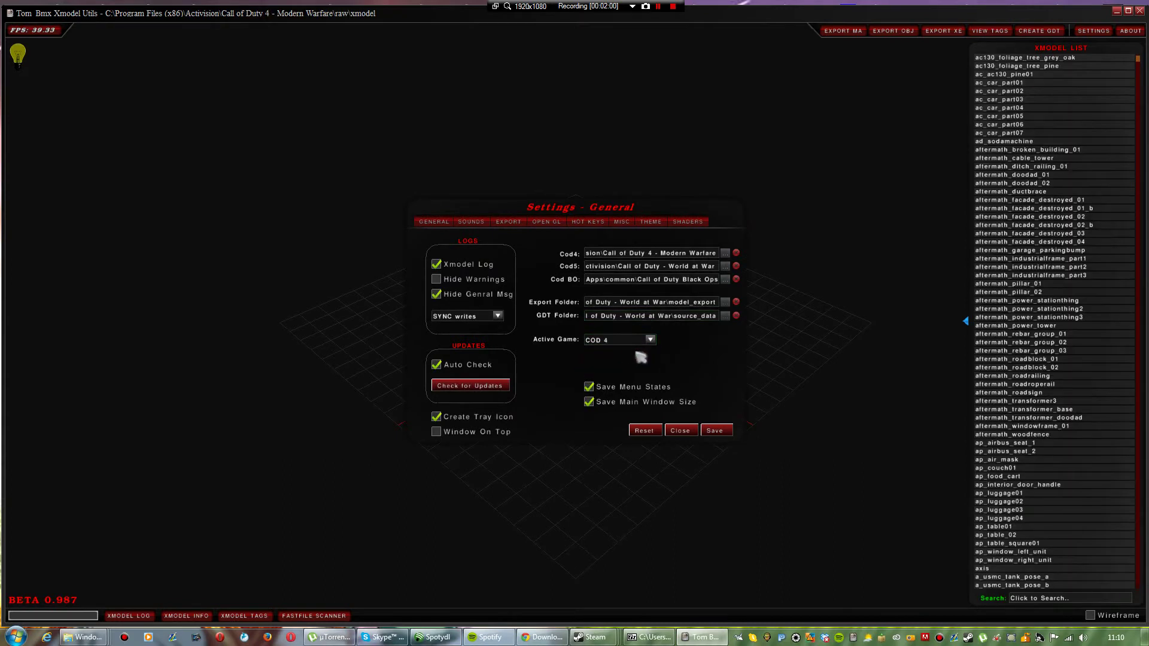
click(714, 430)
Step: Search the xmodel list for viewhands, load the viewhands_desert_opfor model and inspect it
scroll(1087, 293, down, 1)
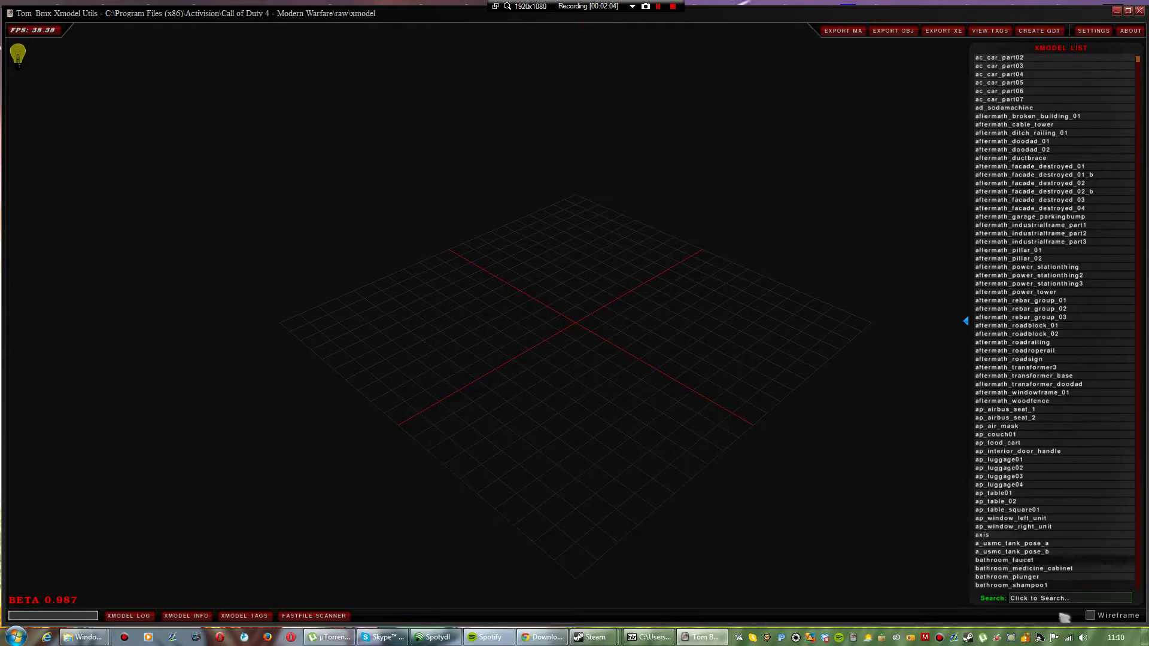
click(1051, 599)
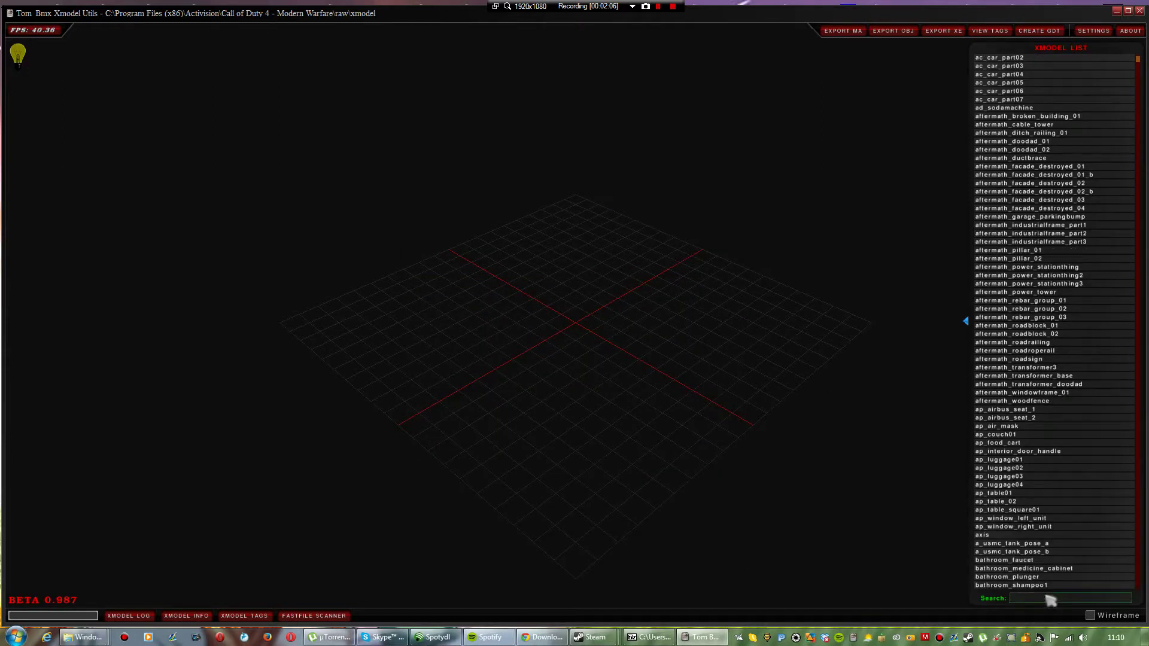
text(viewhands)
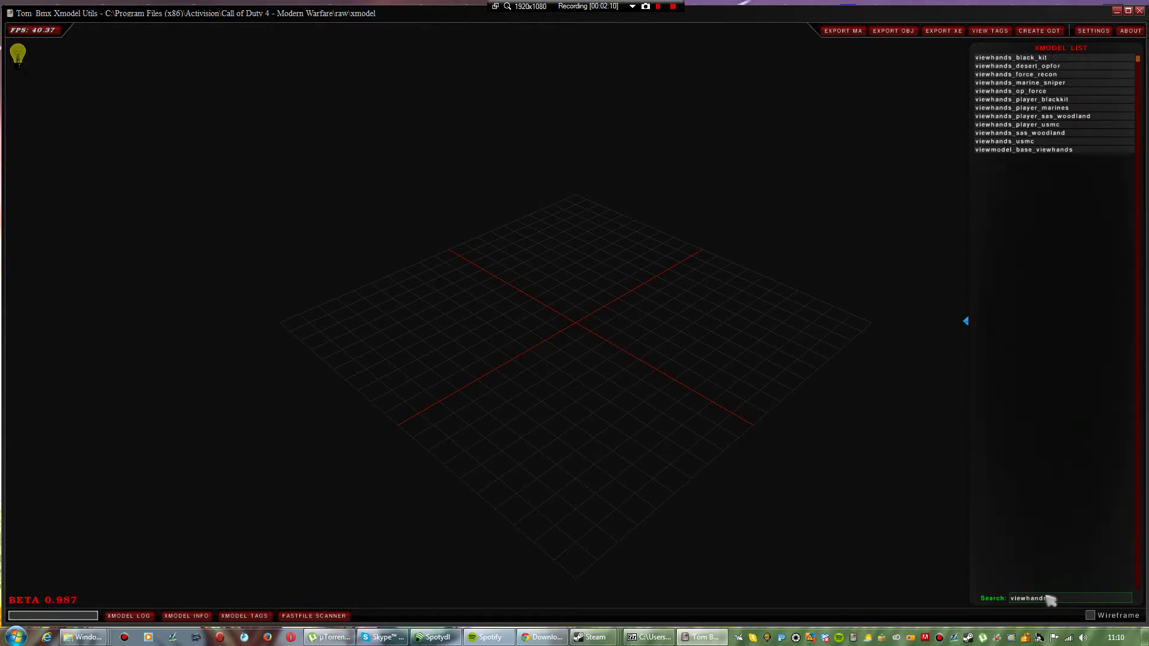
click(1061, 67)
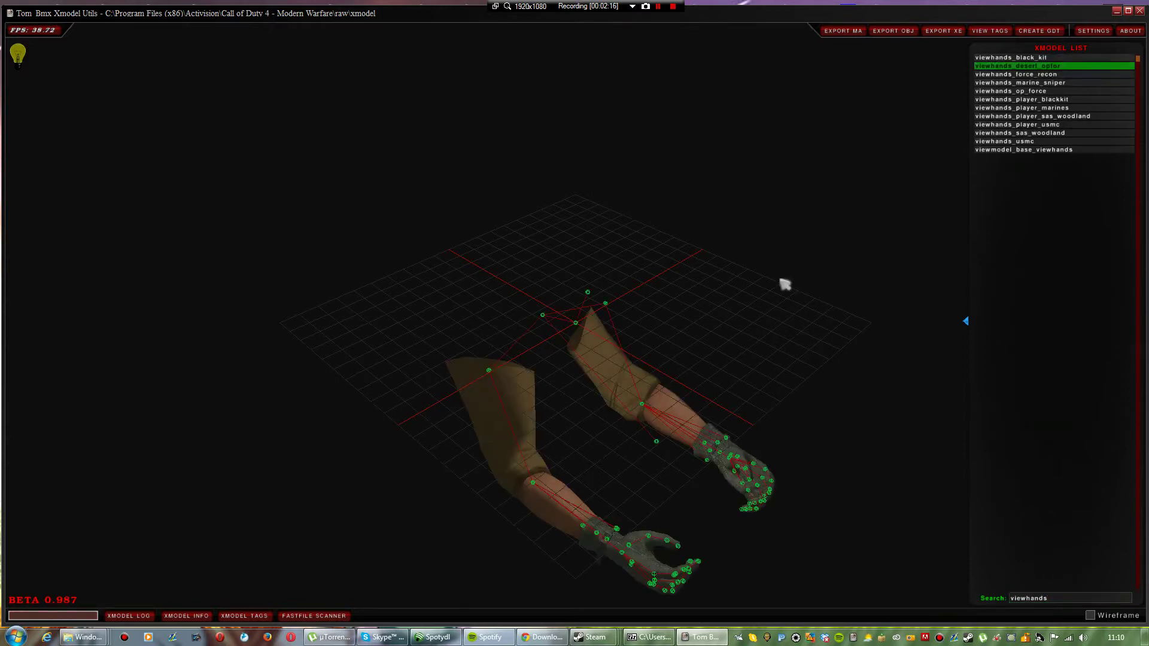
scroll(646, 436, down, 2)
mouse_move(655, 382)
middle_down()
mouse_move(659, 436)
mouse_move(639, 387)
mouse_move(542, 387)
mouse_move(583, 362)
mouse_move(667, 369)
mouse_move(644, 372)
middle_up()
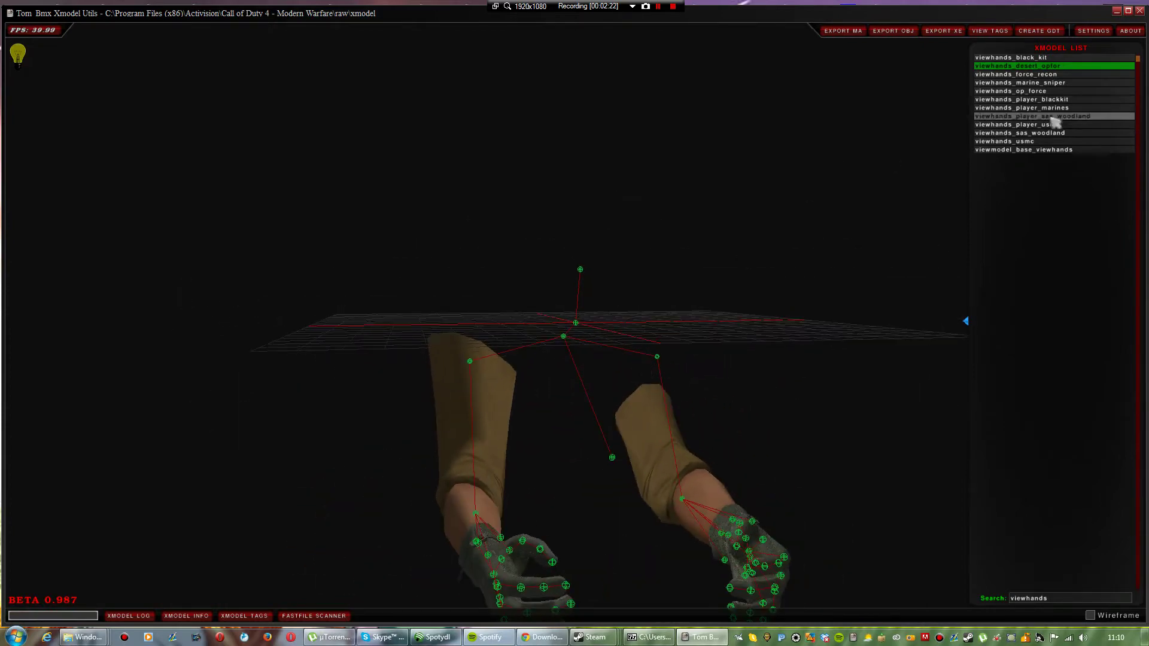
Step: Export the viewhands_desert_opfor model in MA format with a GDT file, closing the model tool when done
click(841, 35)
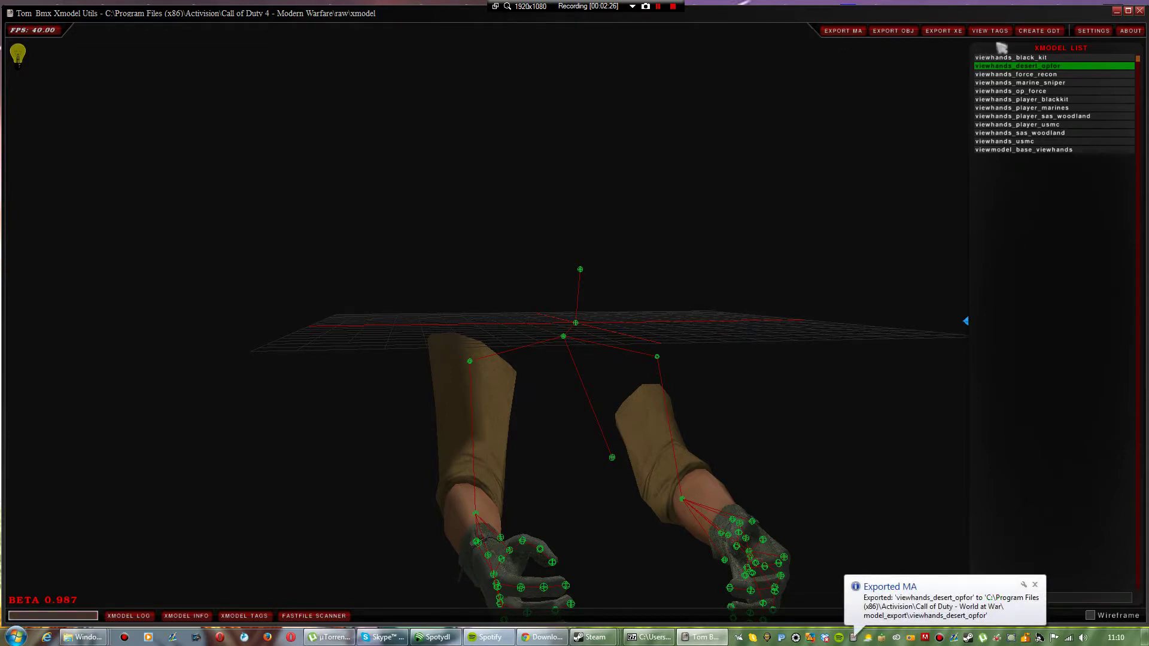
click(1040, 31)
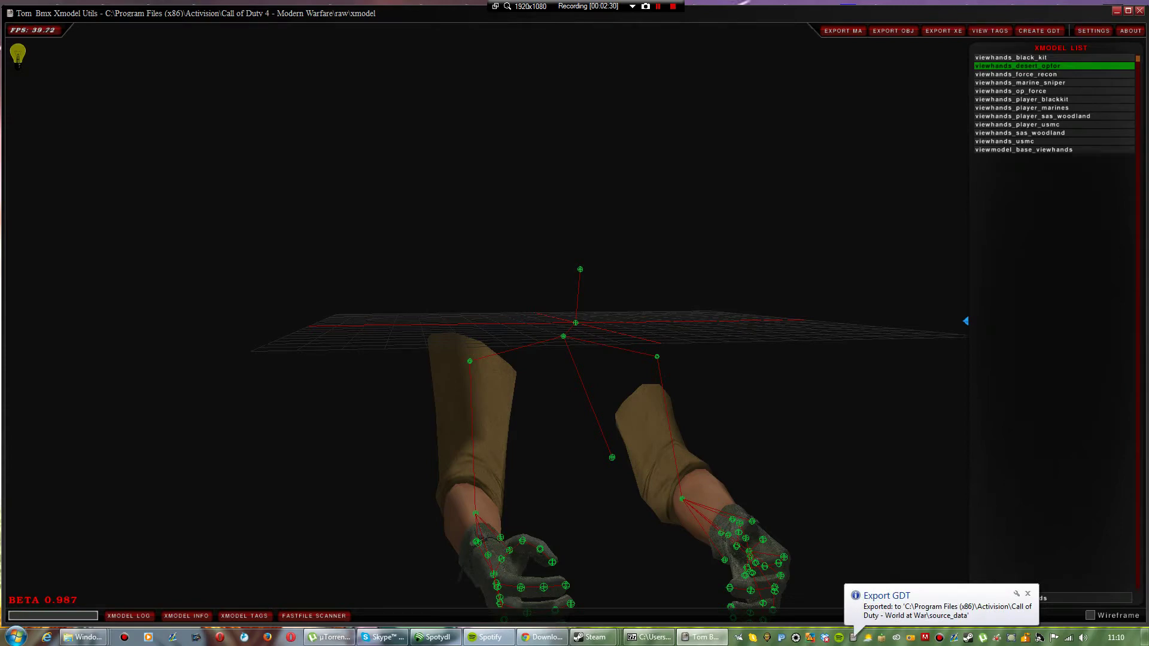
click(1140, 11)
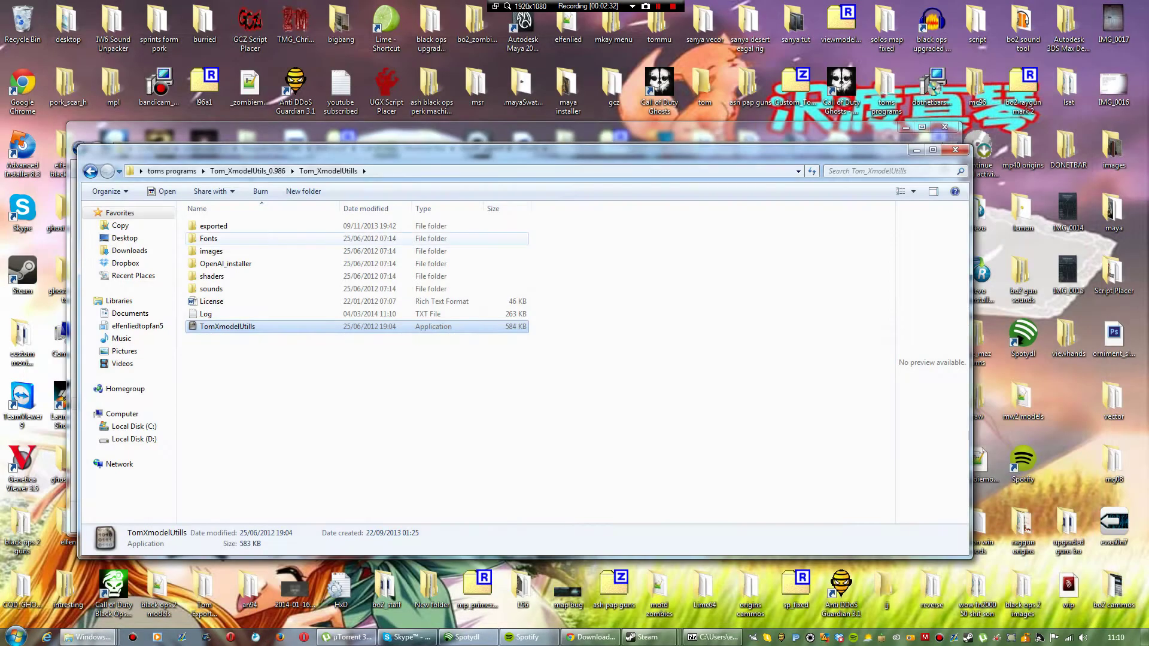
Step: Go to World at War's model_export folder and sort its contents by modification date, newest folders first
click(916, 150)
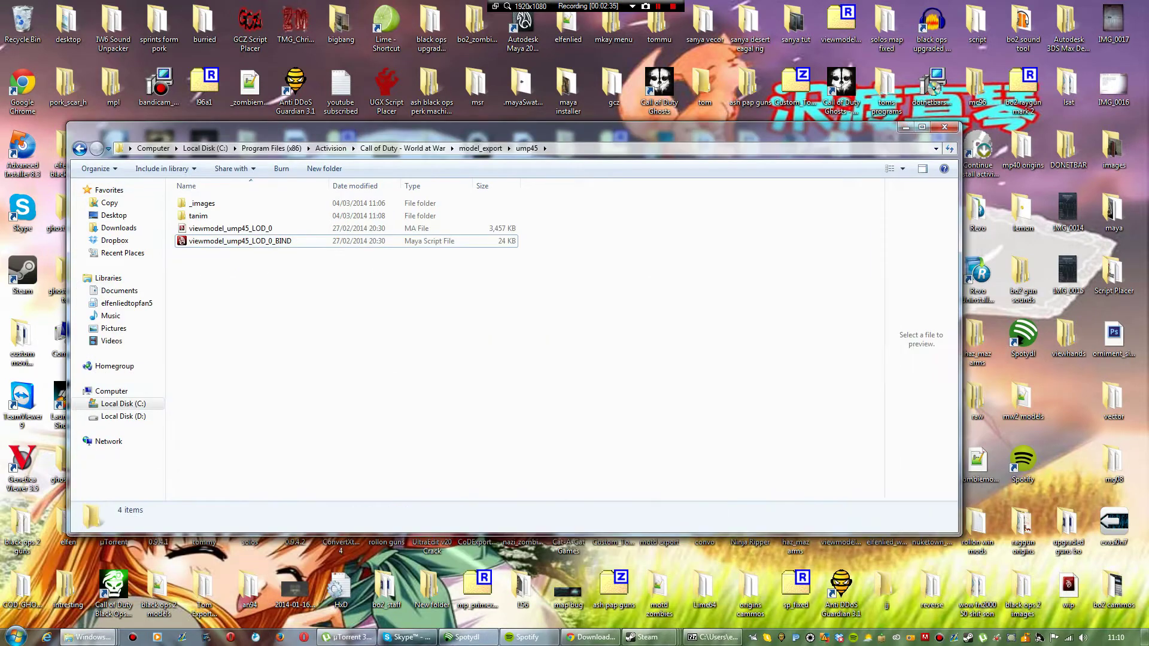
click(481, 149)
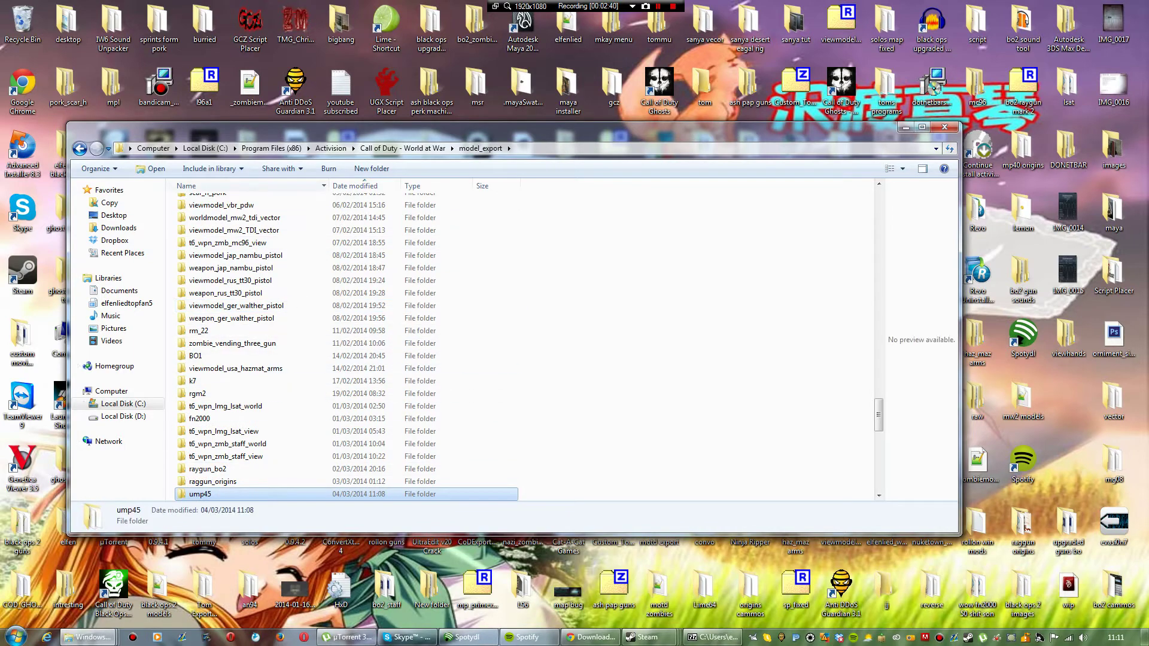
scroll(251, 274, up, 5)
scroll(335, 275, up, 6)
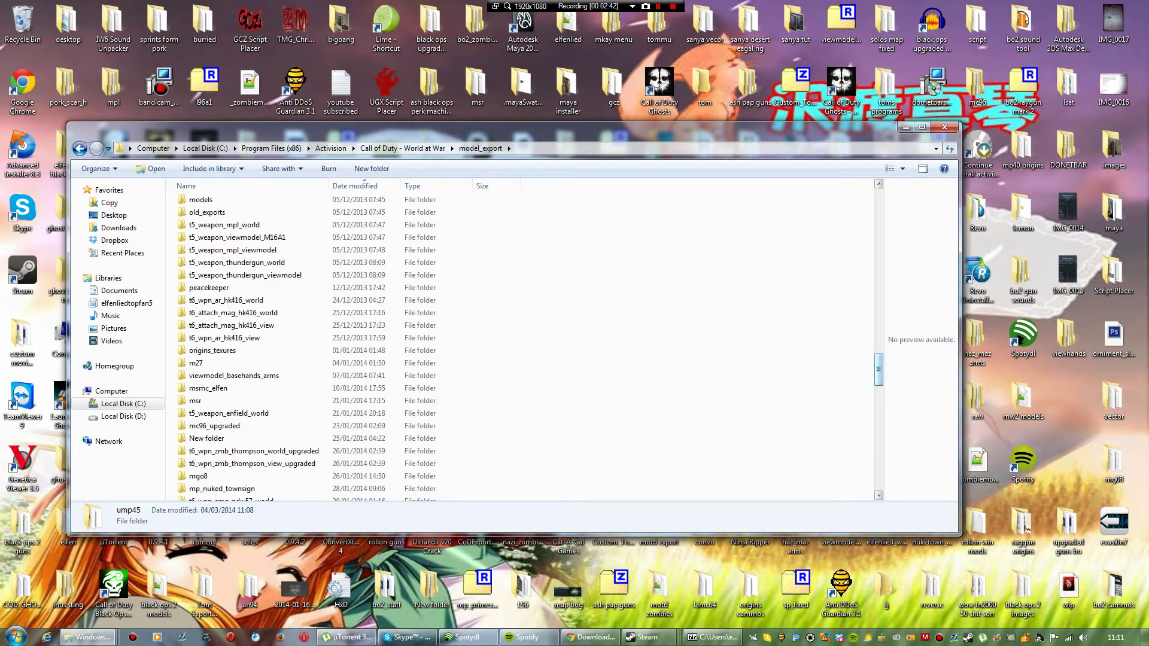
drag(879, 371, 879, 205)
scroll(270, 417, down, 2)
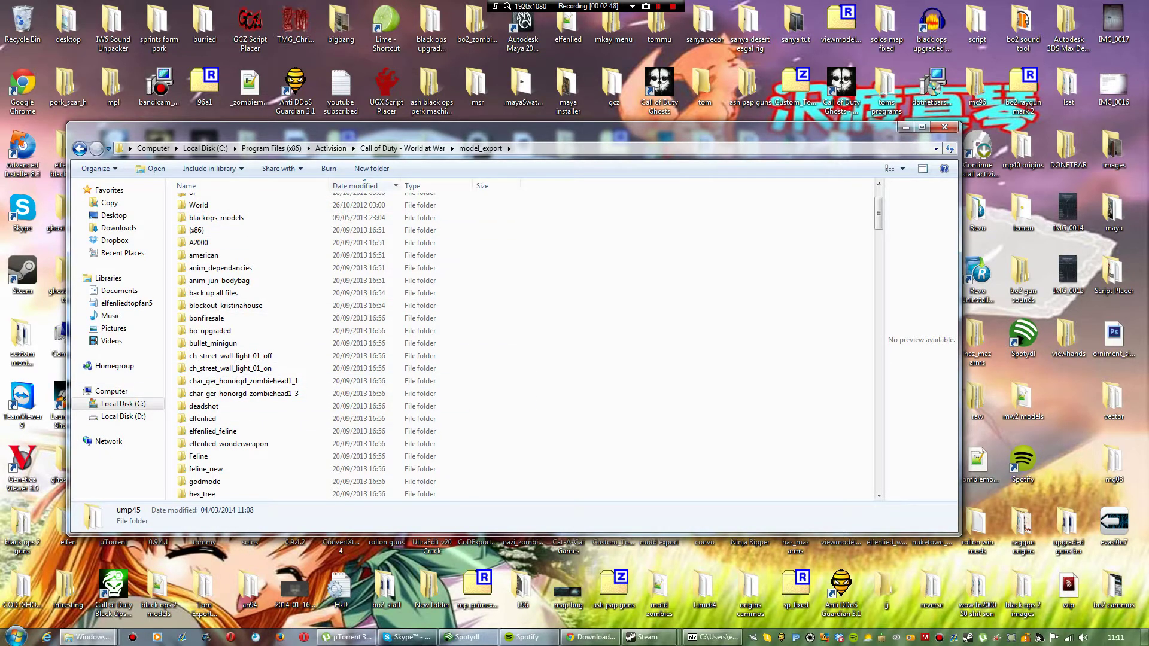
scroll(270, 394, down, 9)
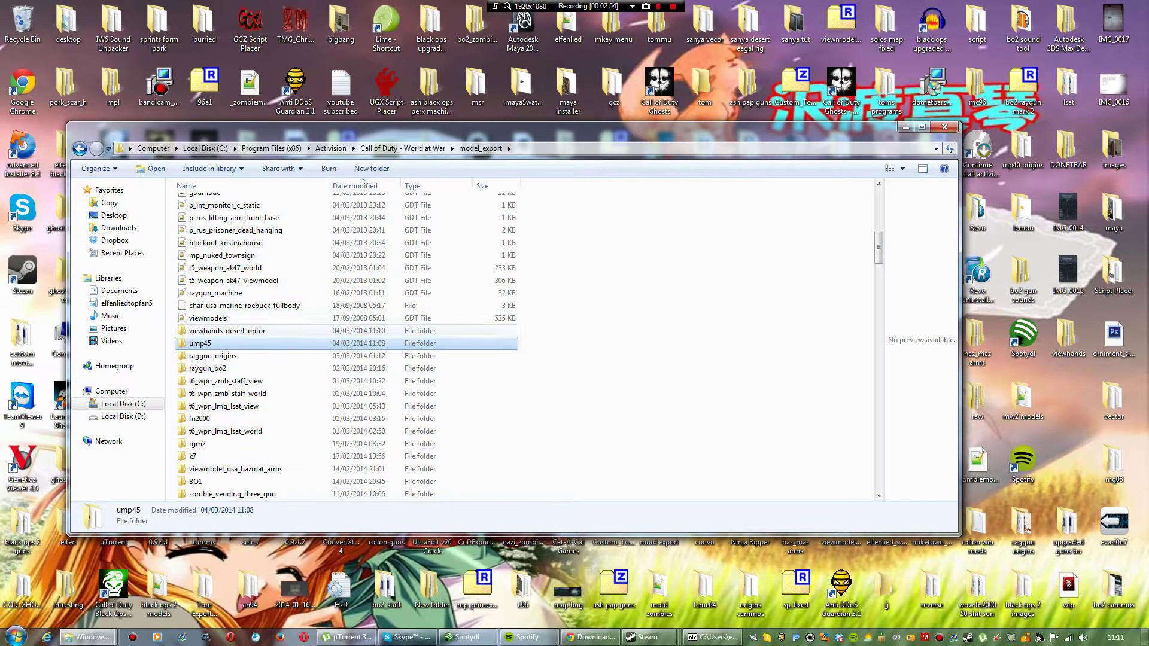
Step: Open the exported viewhands_desert_opfor folder in model_export
click(240, 331)
click(239, 343)
click(240, 331)
click(240, 344)
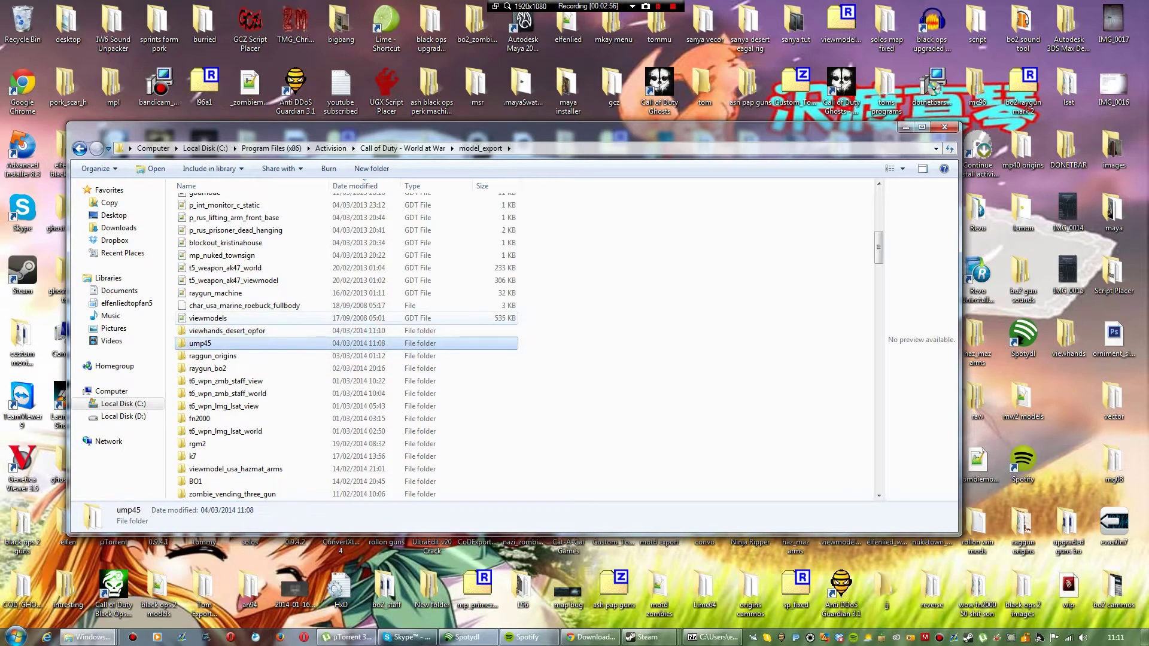
click(240, 331)
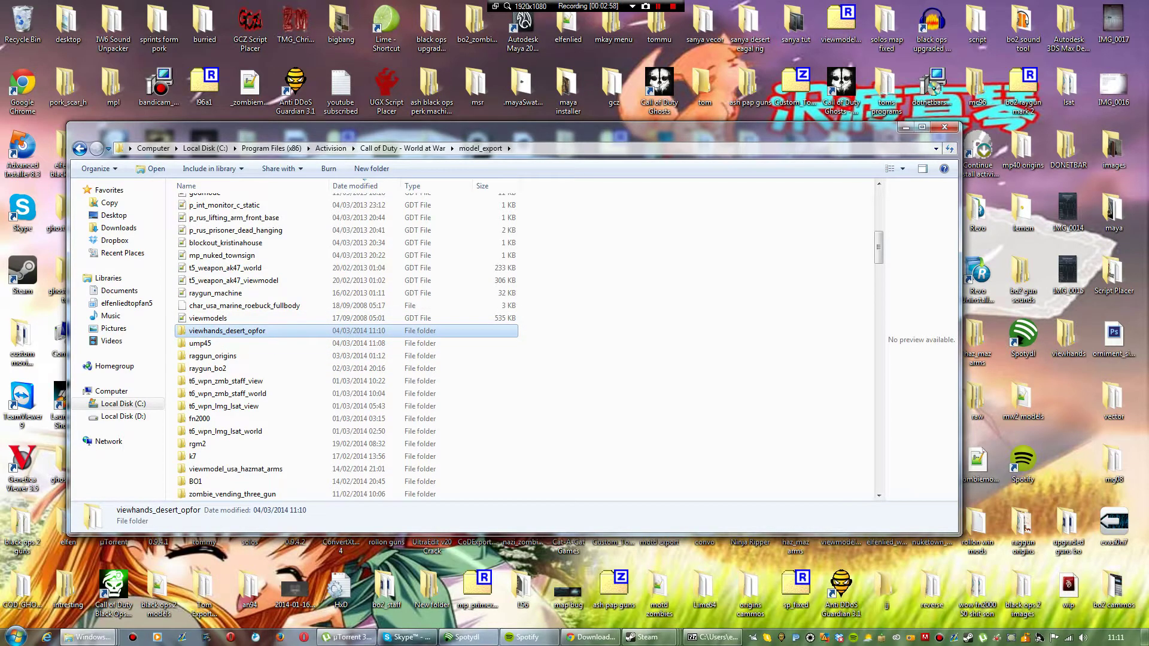
double_click(240, 331)
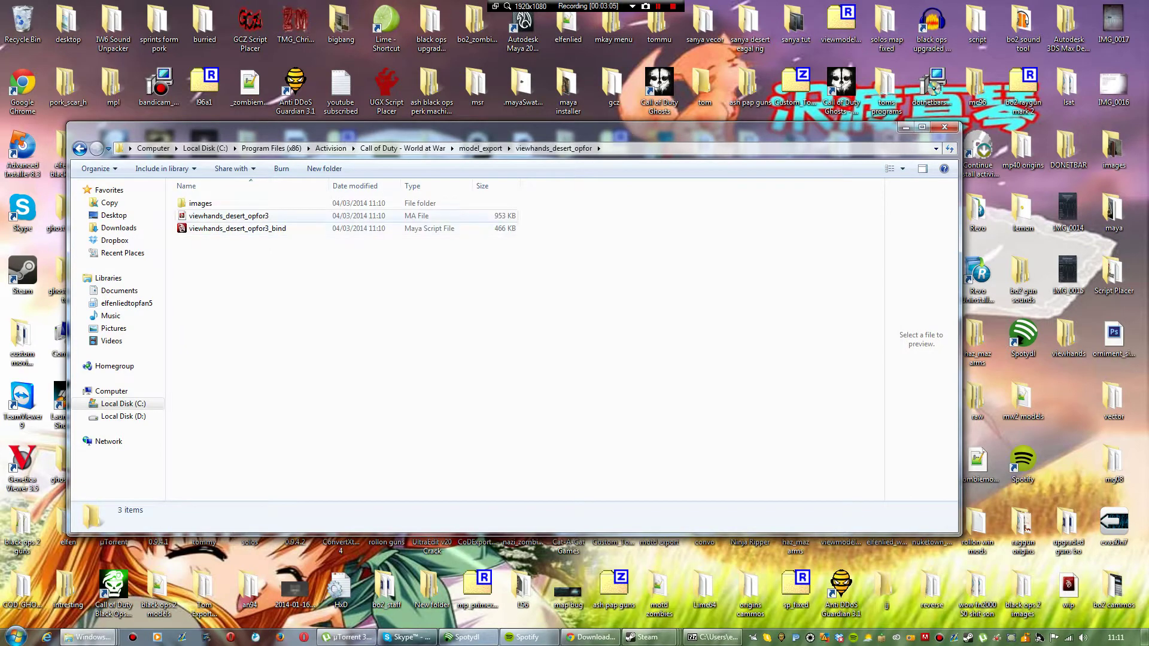
Step: Open the viewhands_desert_opfor3 MA file in Maya 8.5 and display both arms with textures
click(240, 216)
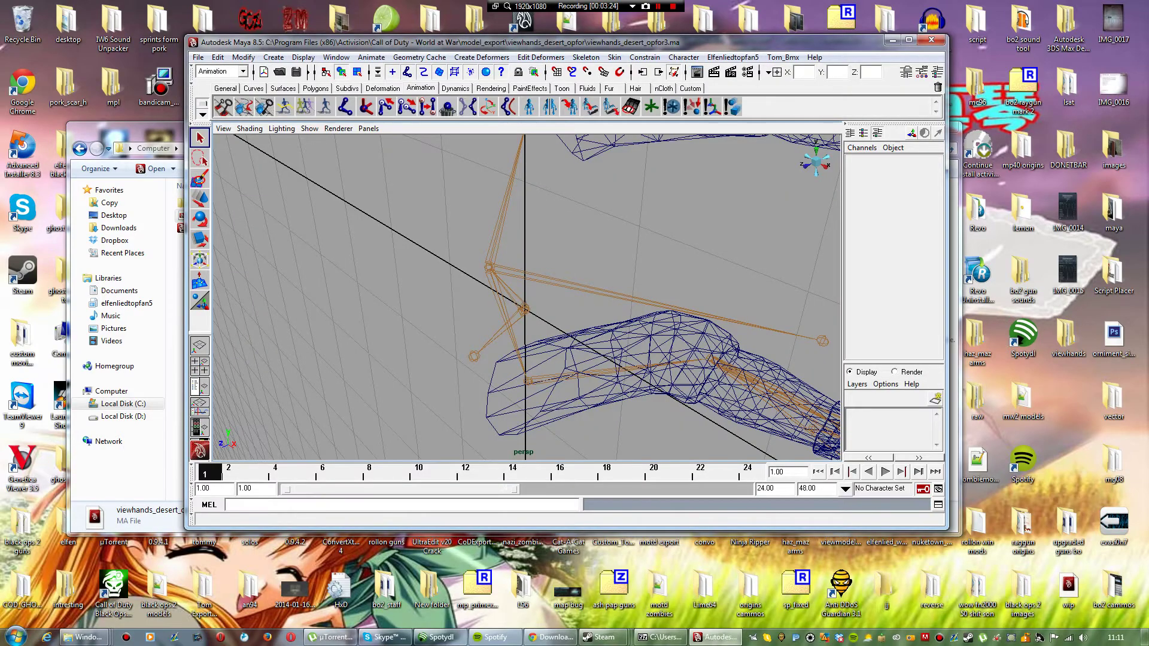
drag(566, 43, 598, 72)
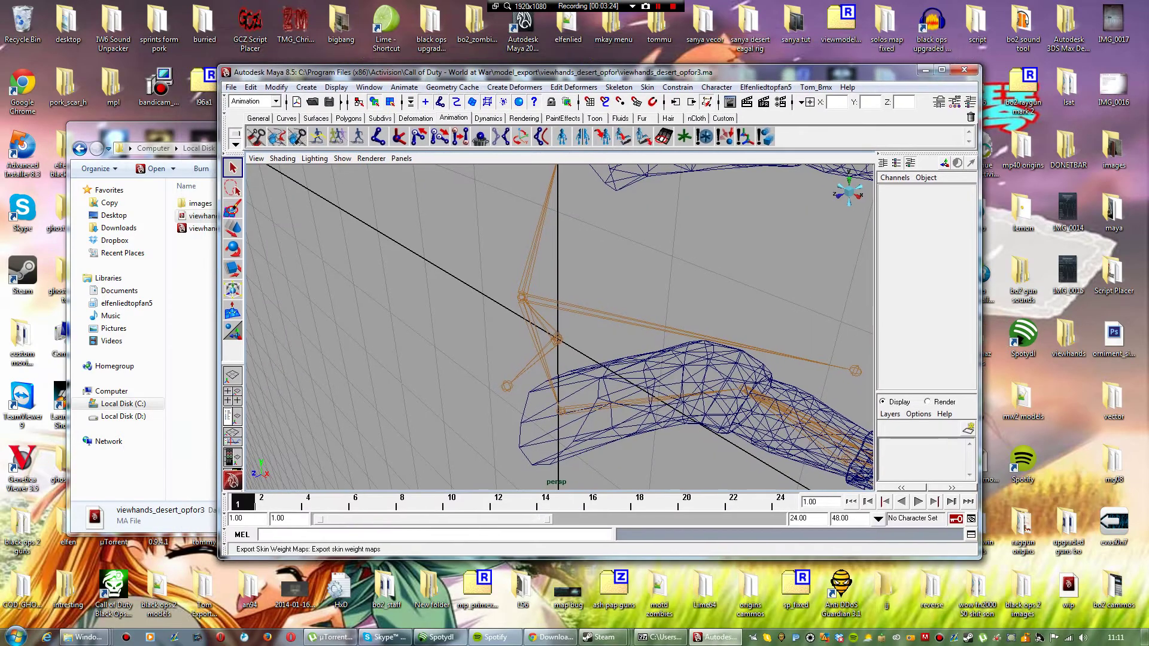
click(849, 191)
alt+right_drag(575, 329, 647, 329)
alt+drag(670, 329, 404, 306)
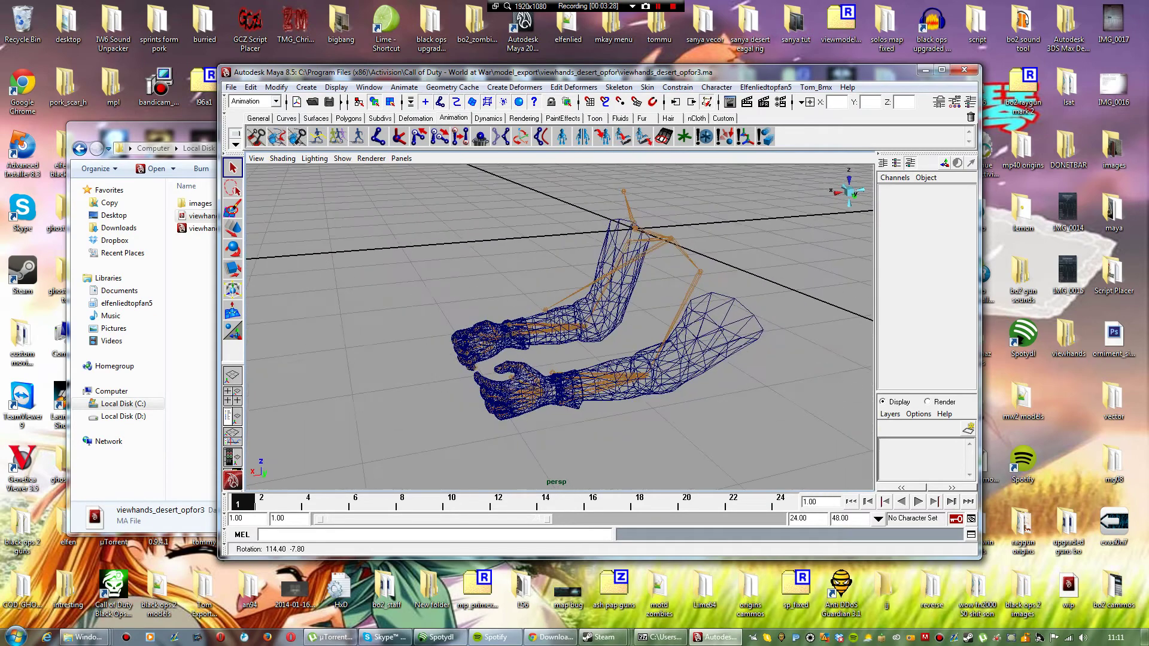
key(6)
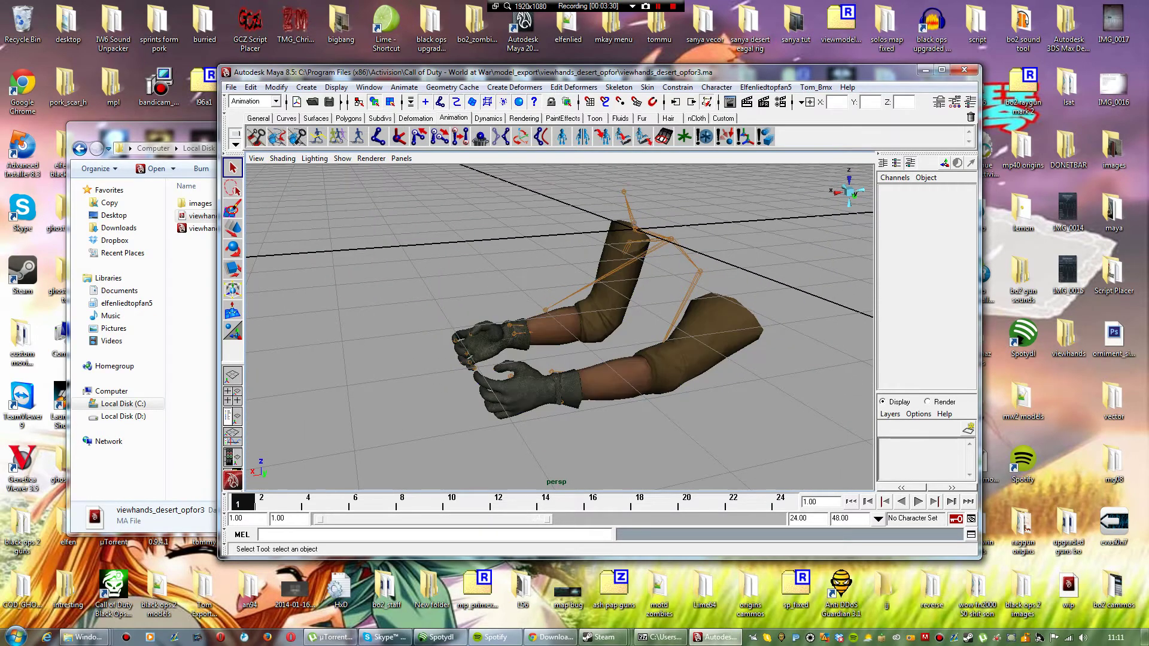
scroll(560, 326, up, 3)
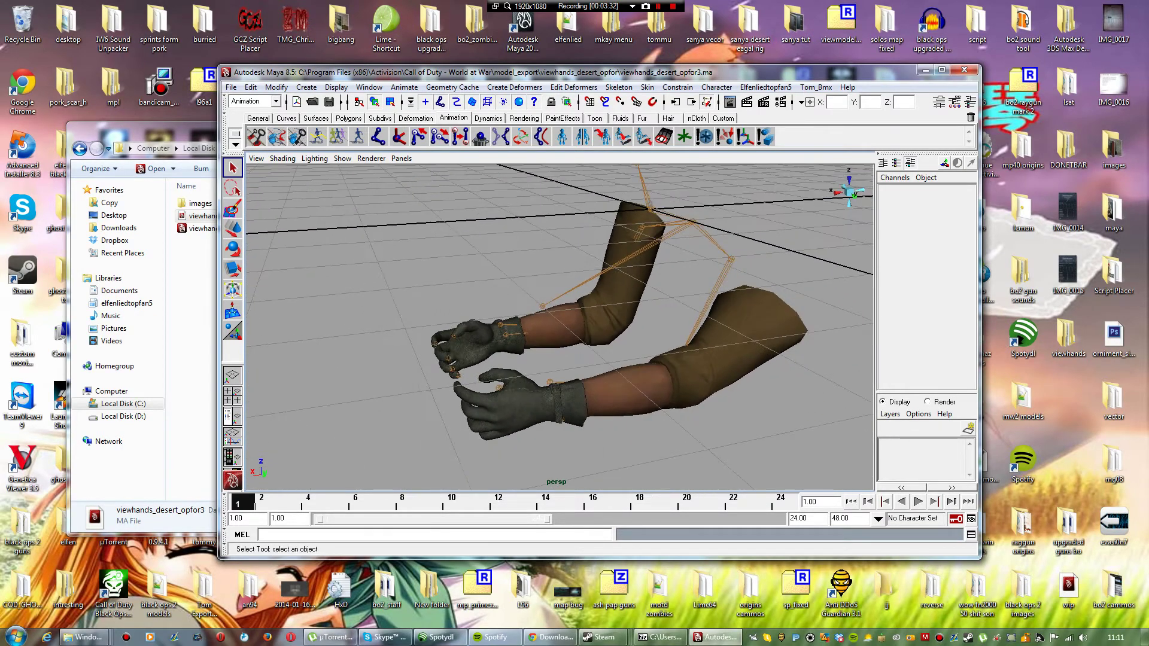
alt+drag(560, 326, 584, 326)
Step: Run the viewhands_desert_opfor3_bind script on the arms in the open Maya scene
drag(539, 72, 736, 75)
click(238, 228)
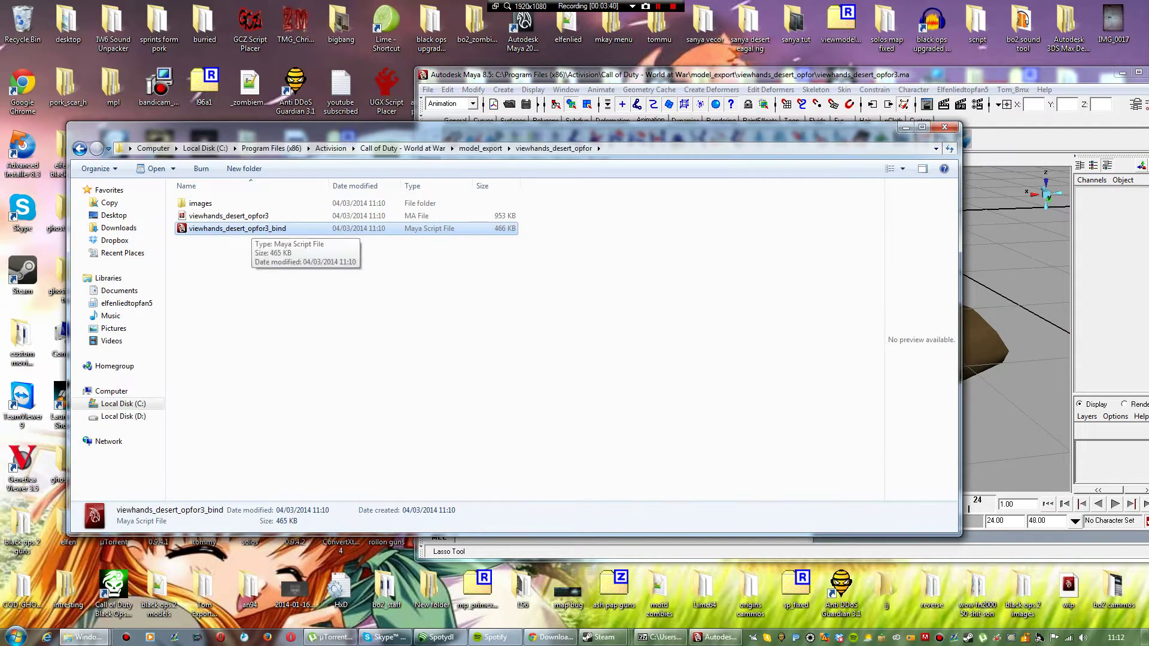
drag(249, 228, 970, 359)
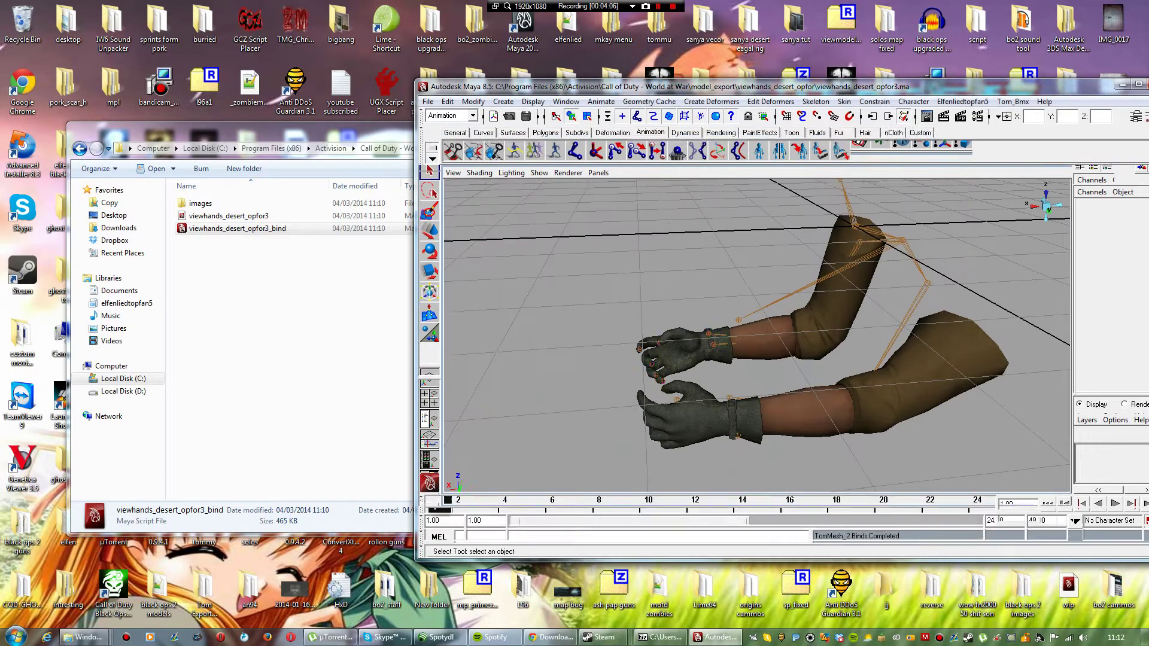
Step: Maximize the Maya window and compare the arms in wireframe, smooth-shaded and textured display
key(super+Up)
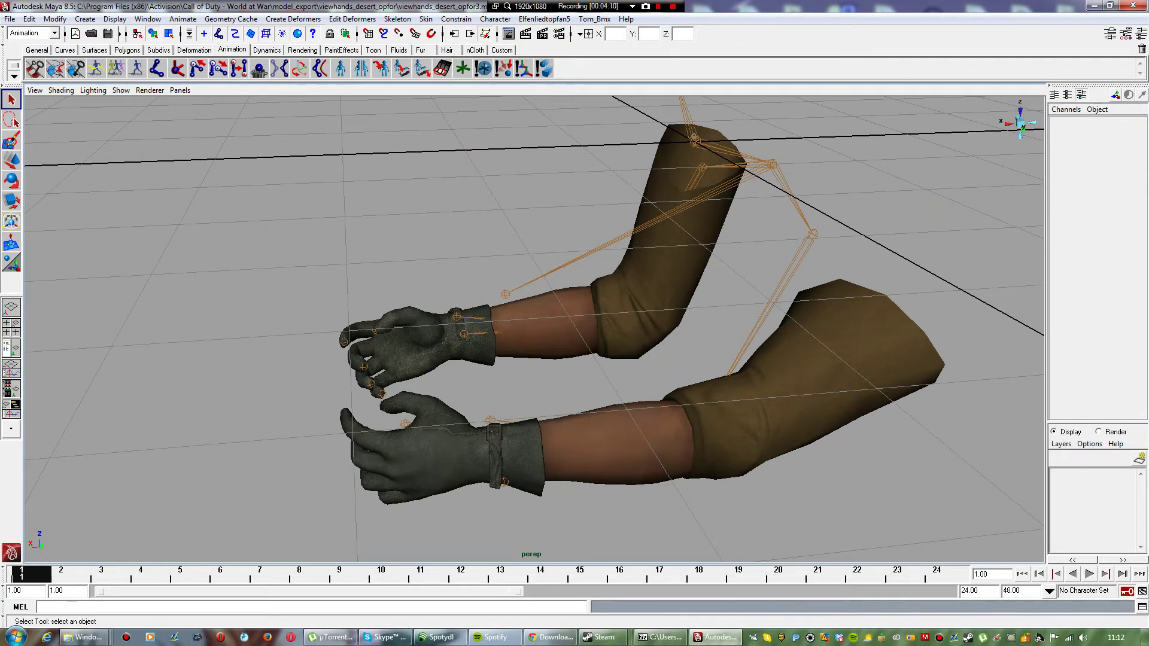
key(4)
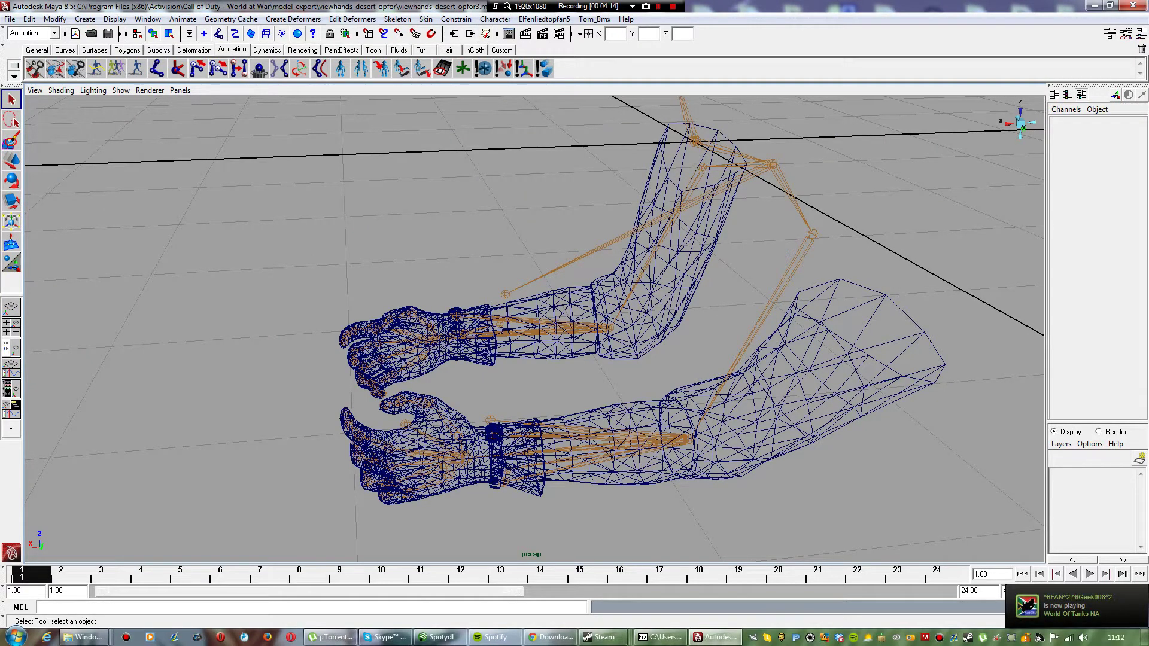
key(5)
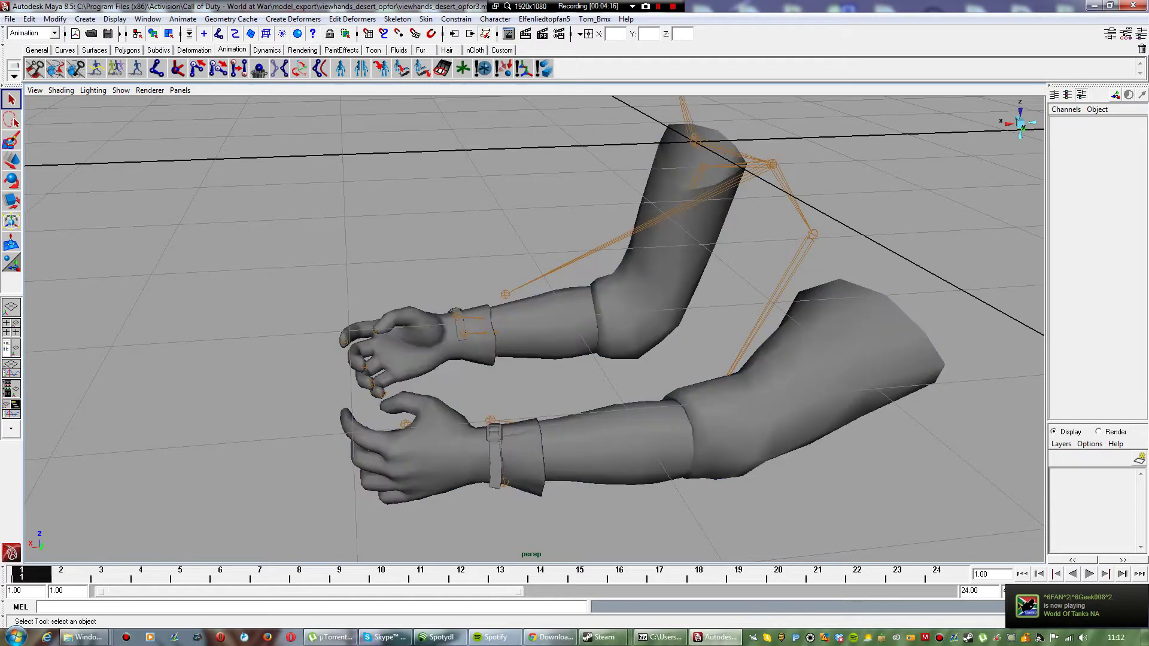
key(6)
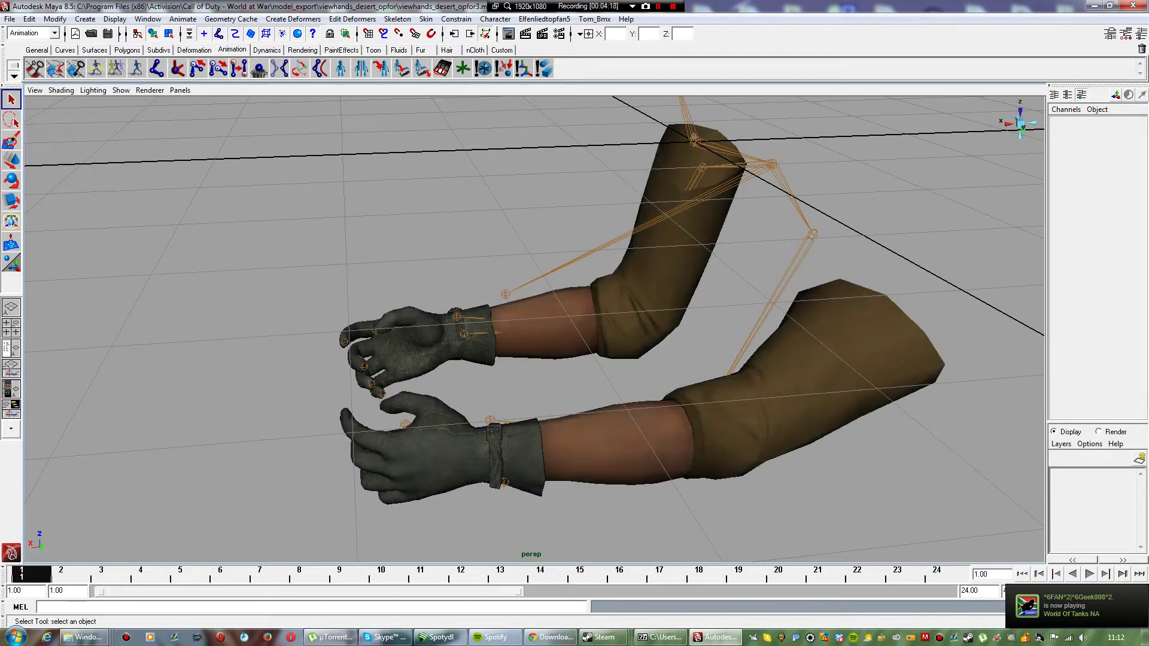
key(5)
key(6)
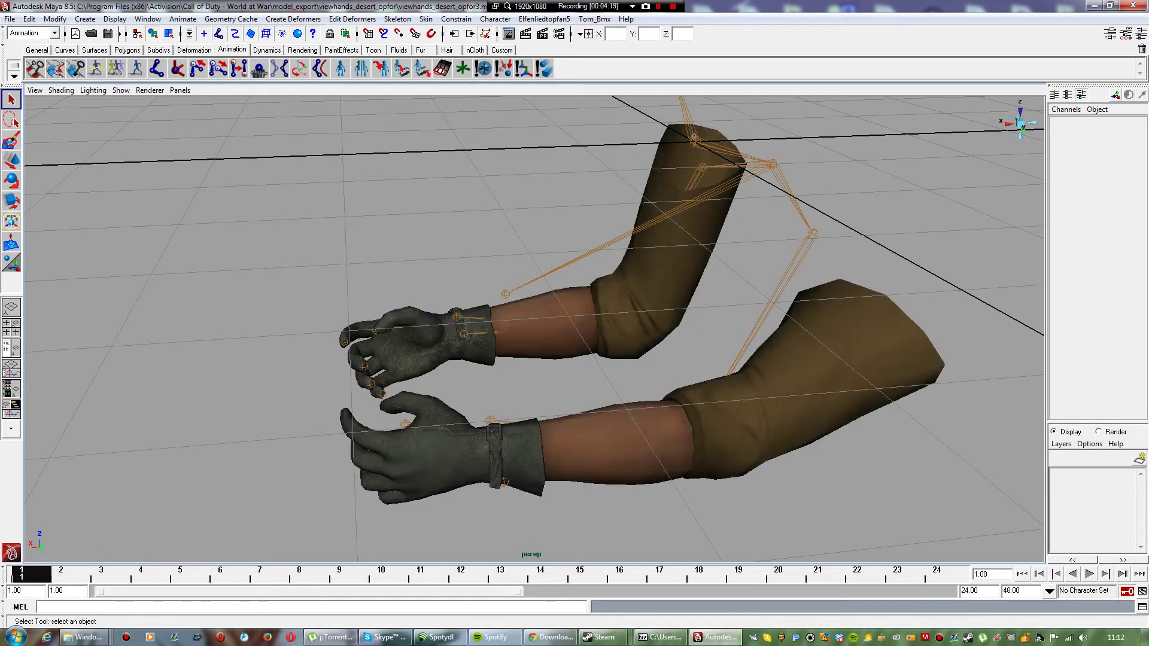
Step: Display the arms in wireframe and inspect the tag_torso and tag_camera joints with the meshes bound to them
alt+right_drag(534, 329, 491, 329)
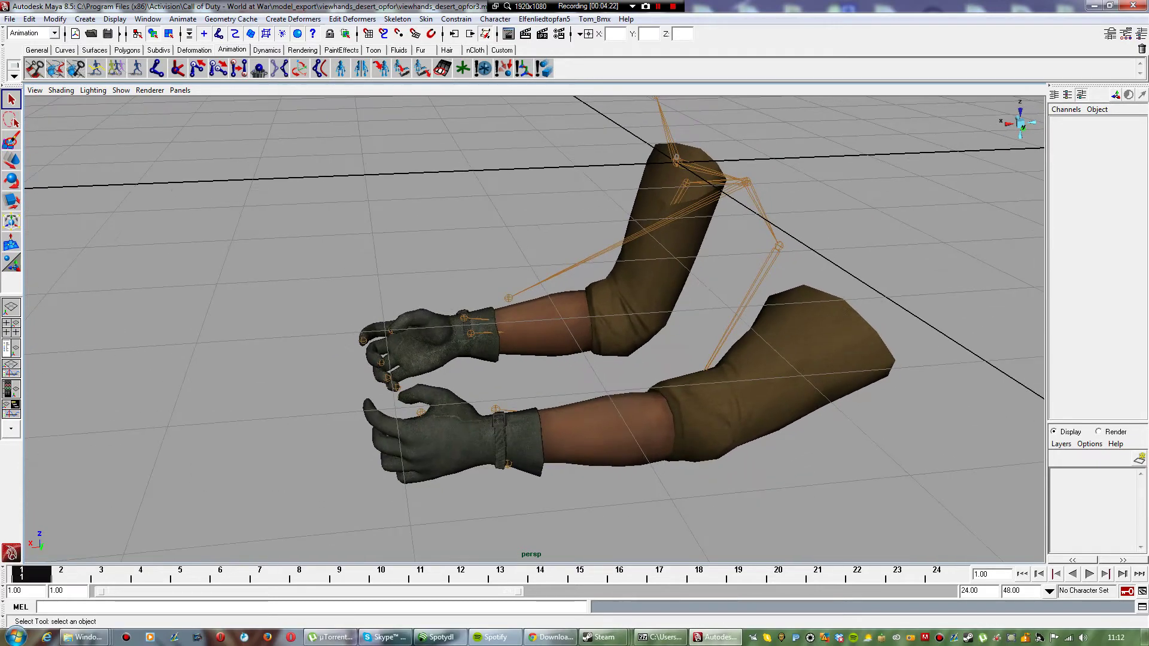
key(4)
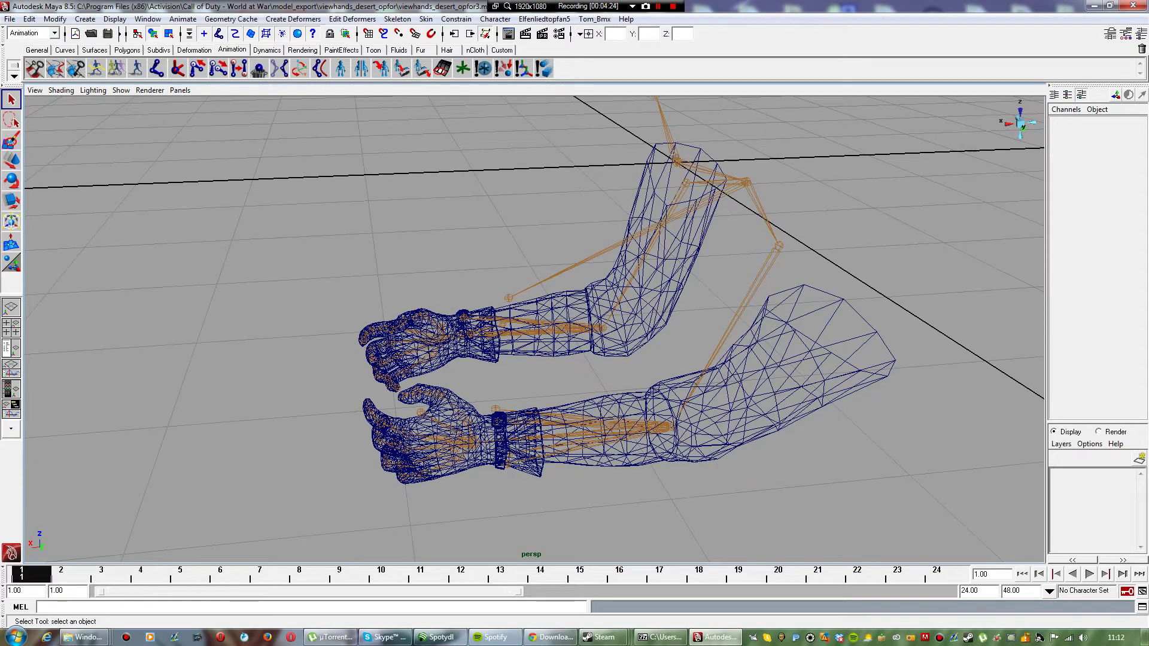
click(746, 182)
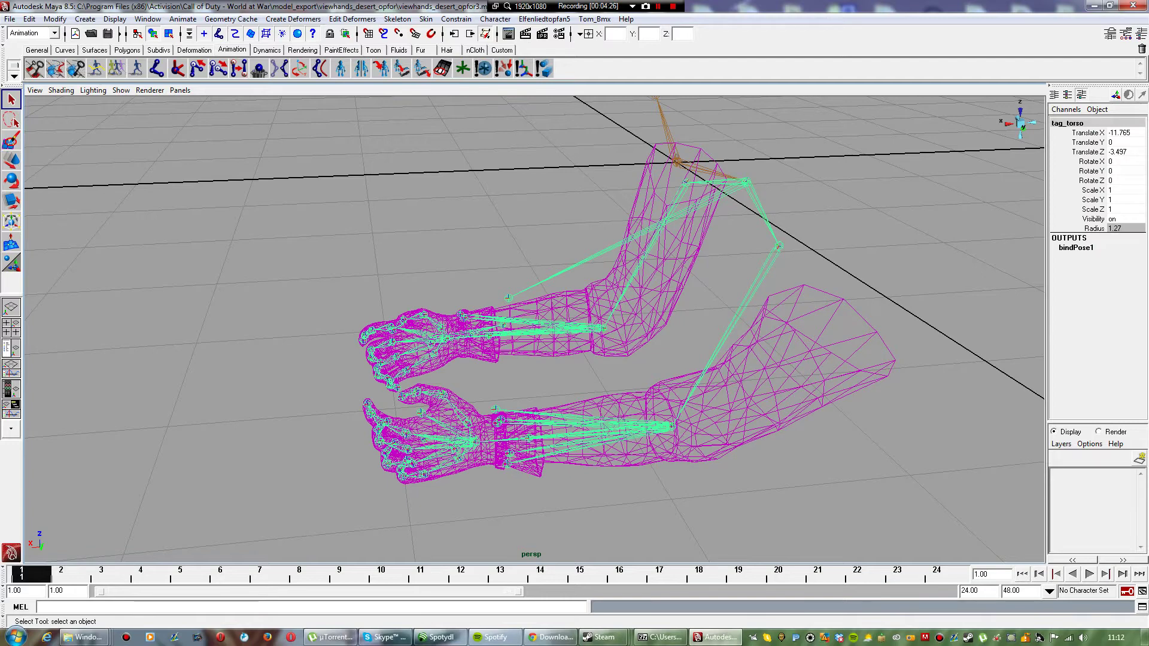
key(Up)
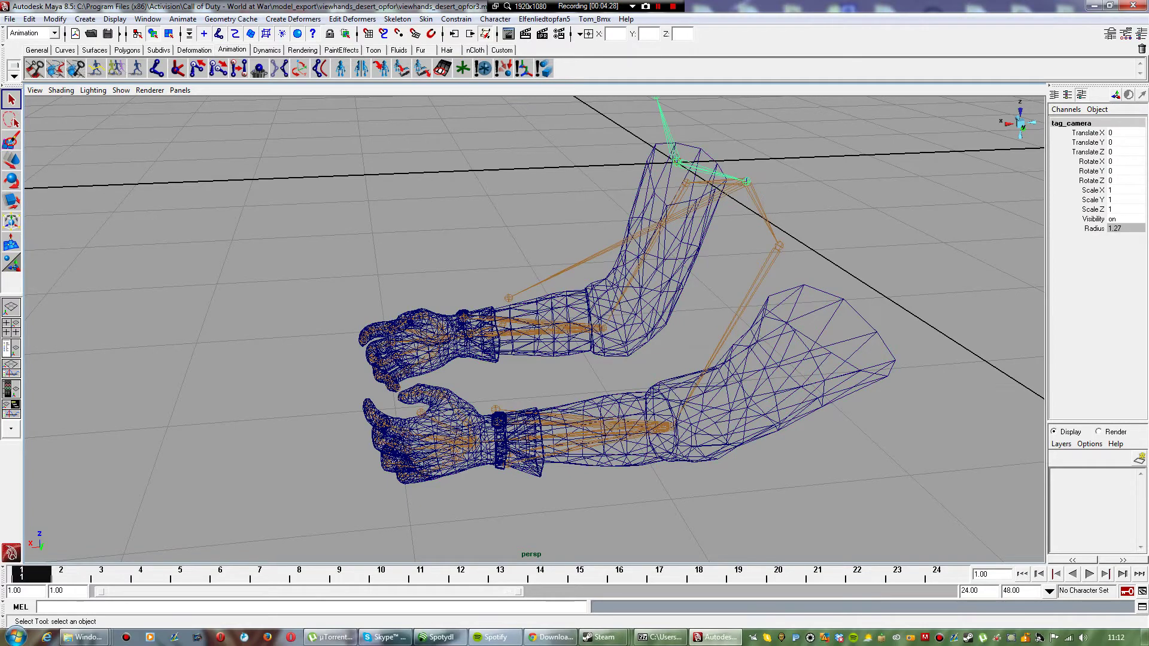
key(Down)
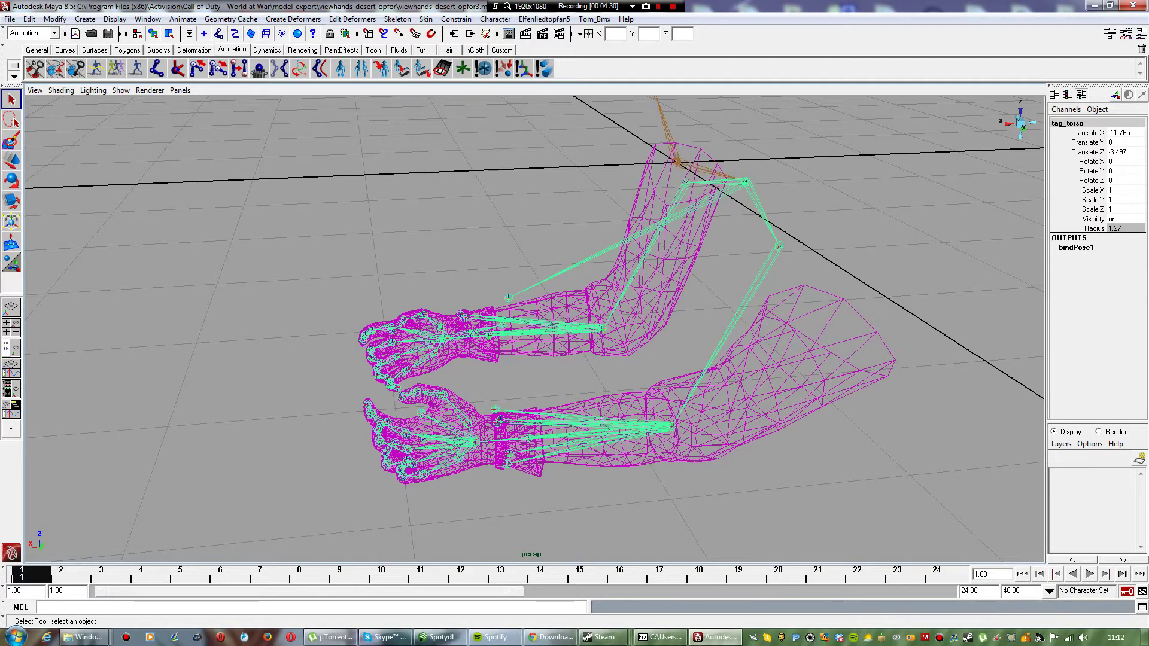
click(282, 251)
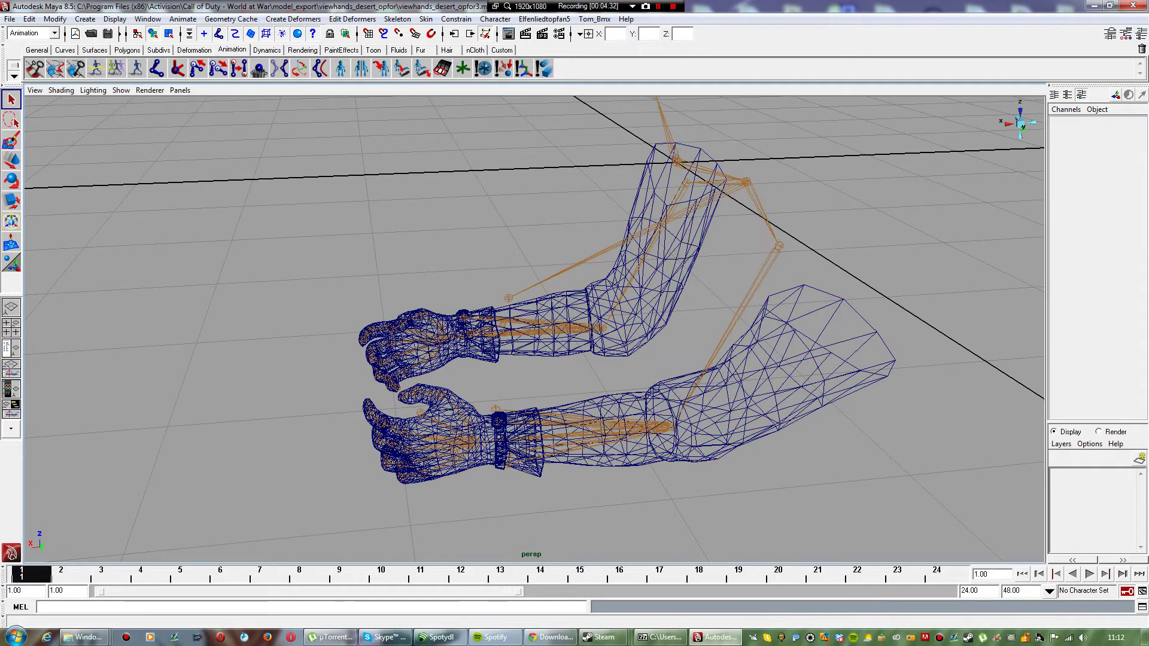
Step: Save the bound arms scene as binded_hands in mayaAscii format in the model_export\ump45 folder
click(9, 19)
click(36, 77)
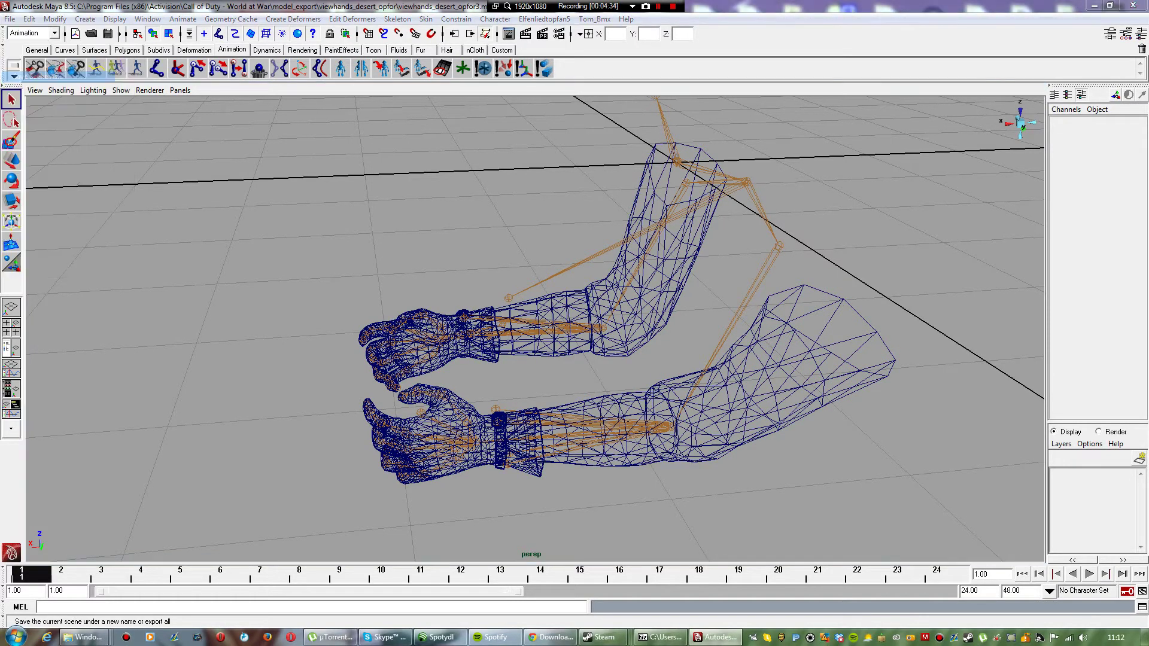
click(564, 203)
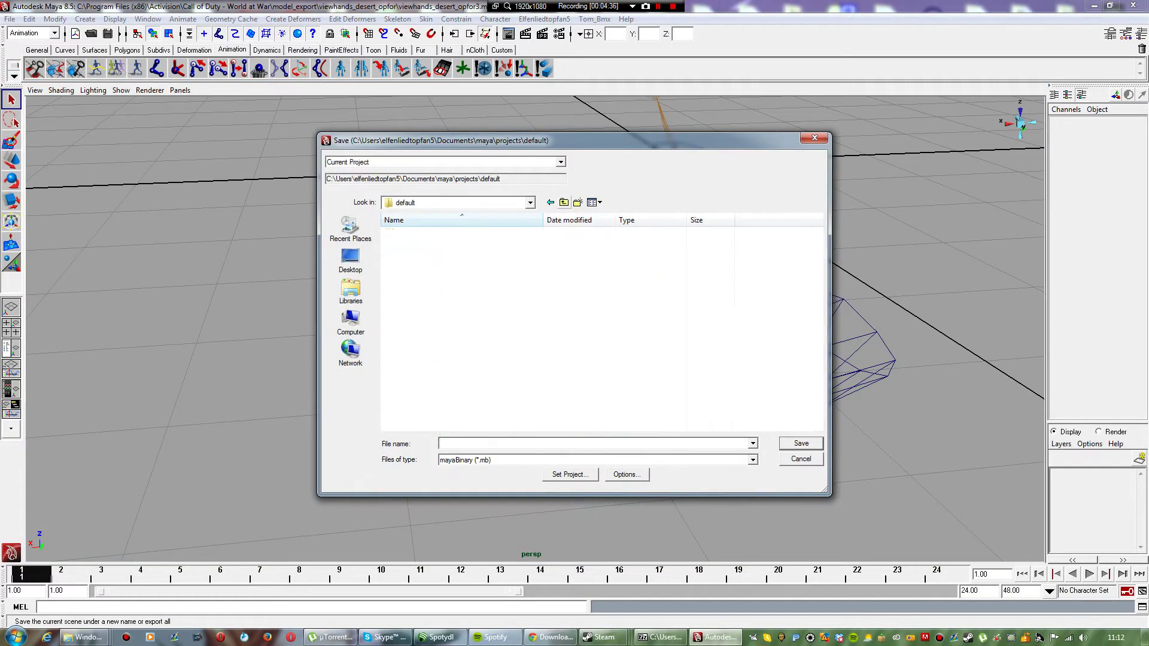
double_click(434, 347)
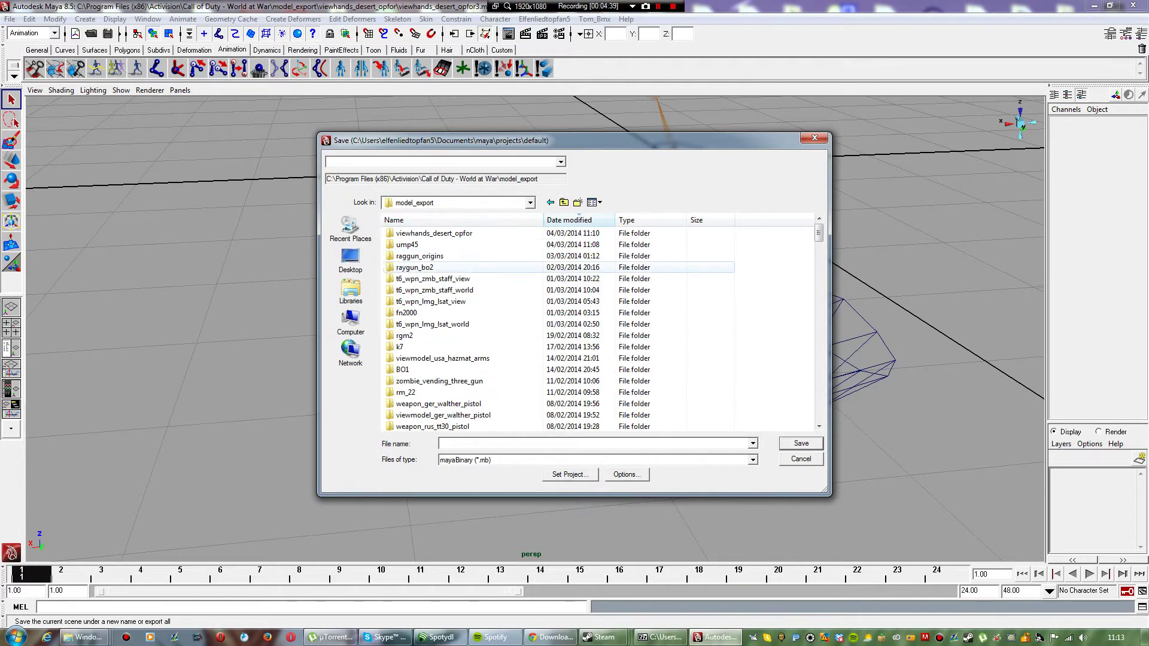
double_click(419, 244)
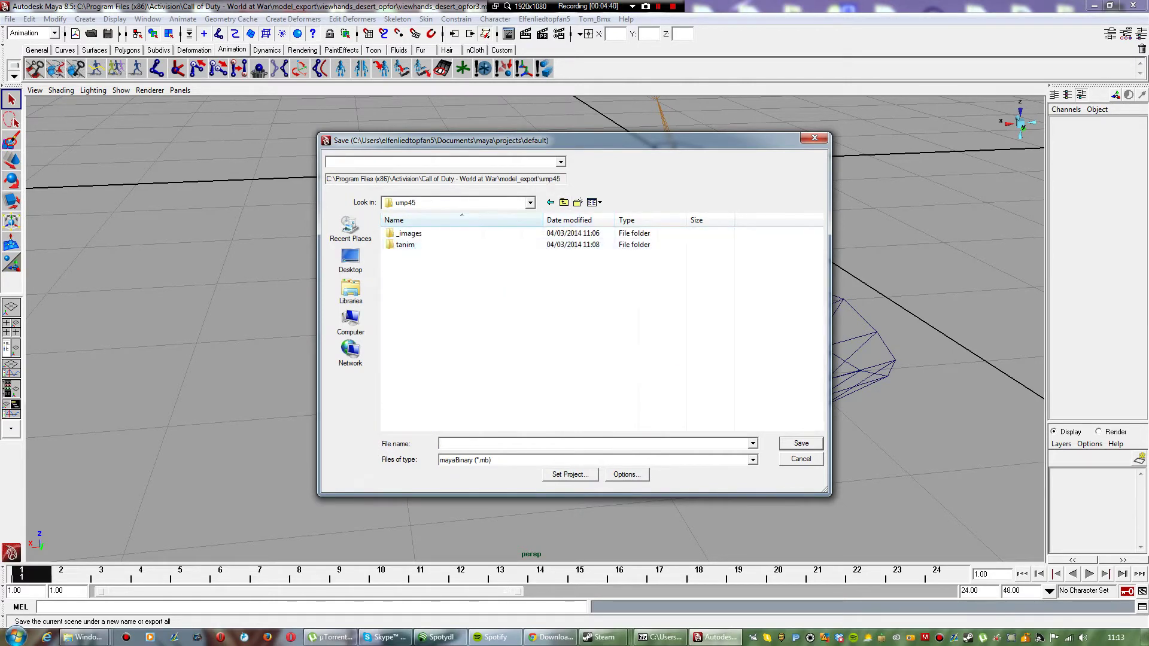
click(598, 460)
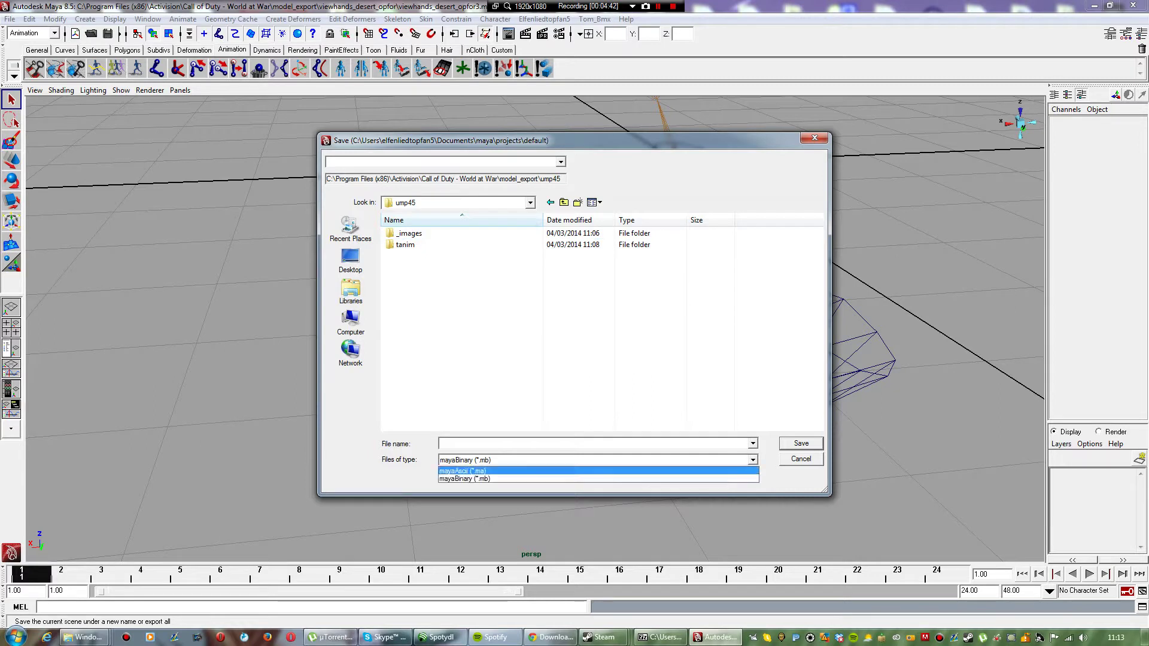
click(597, 470)
click(593, 443)
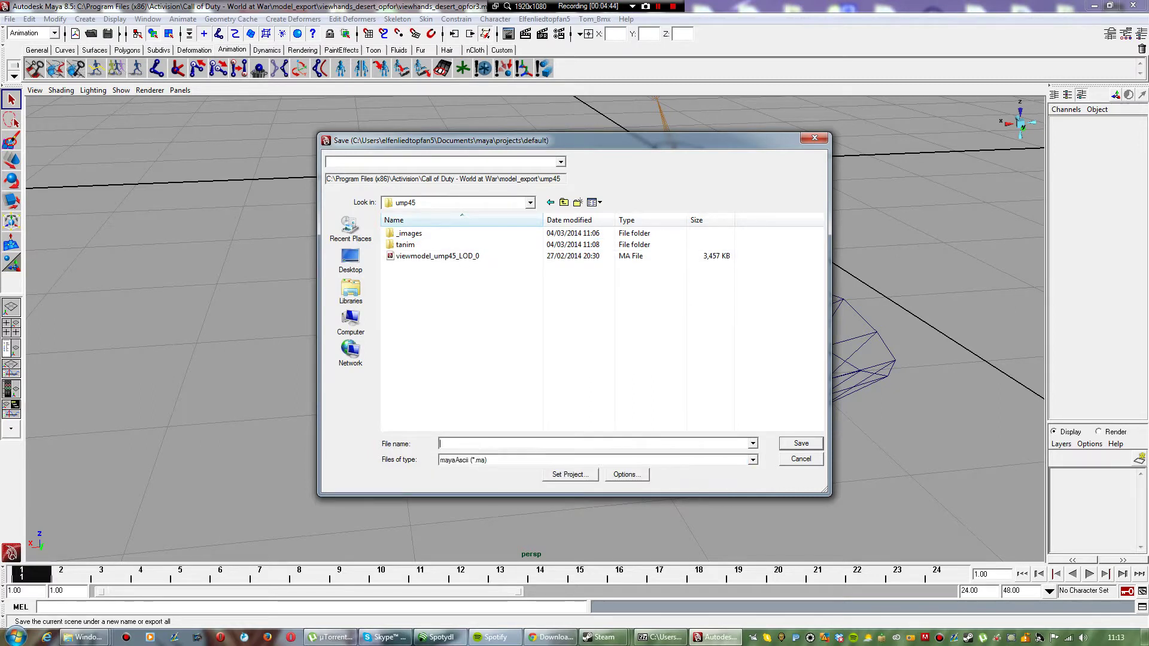
text(binded_hands)
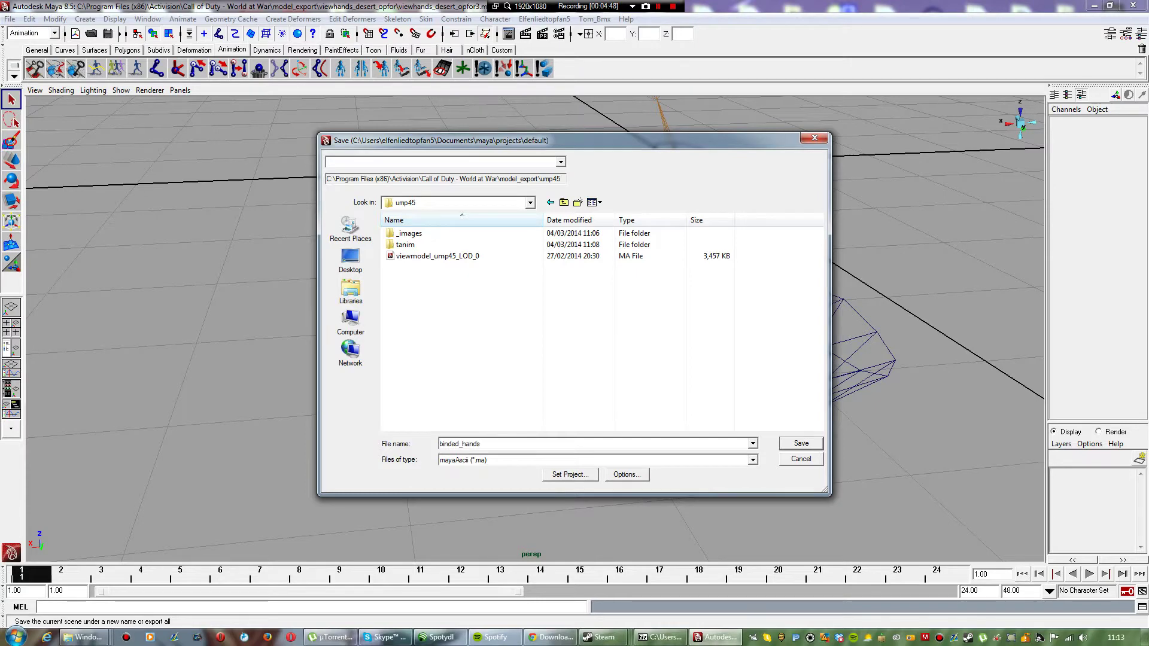
key(Return)
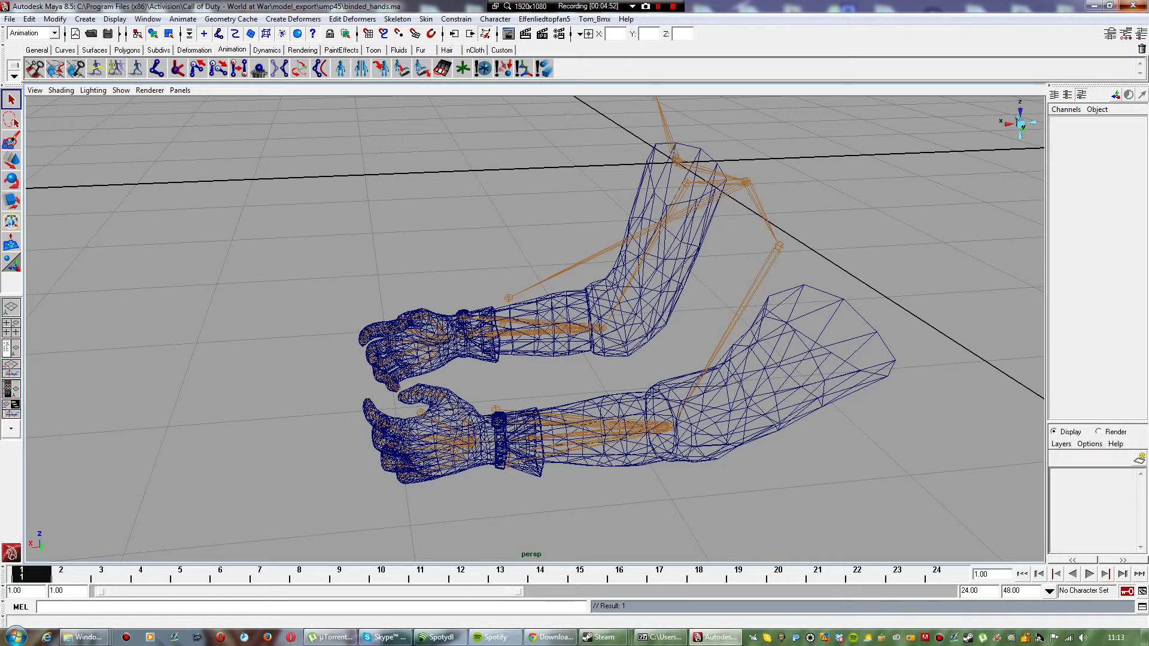
Step: Close Maya and open the ump45 folder within model_export in Windows Explorer
click(1133, 6)
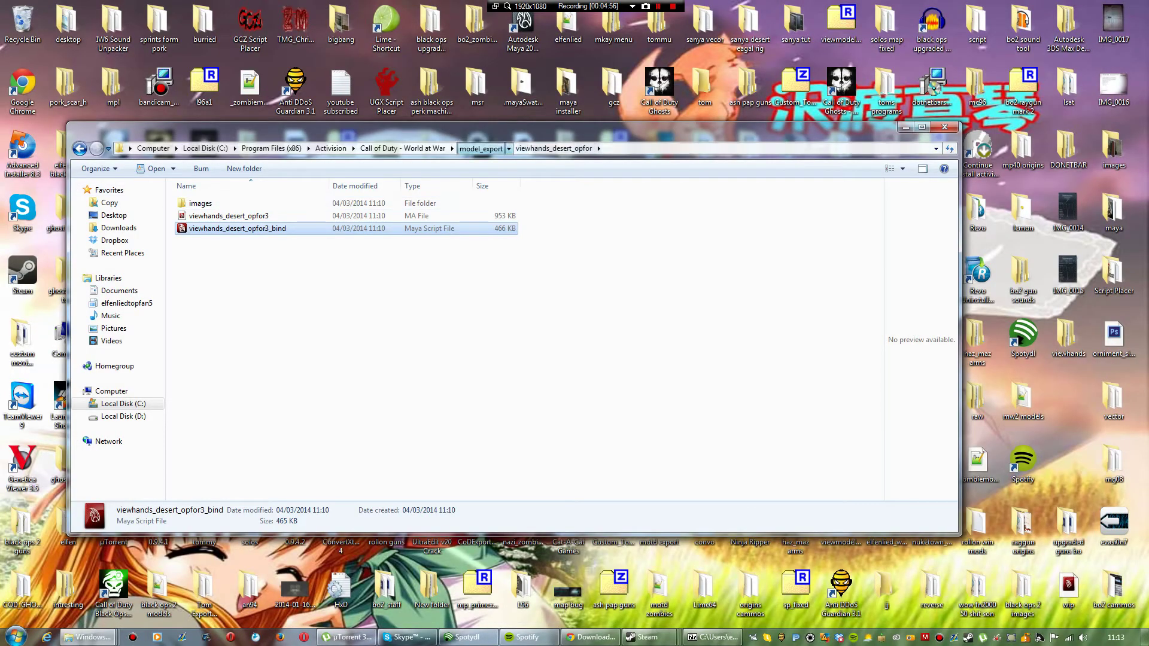
click(481, 148)
scroll(347, 347, down, 2)
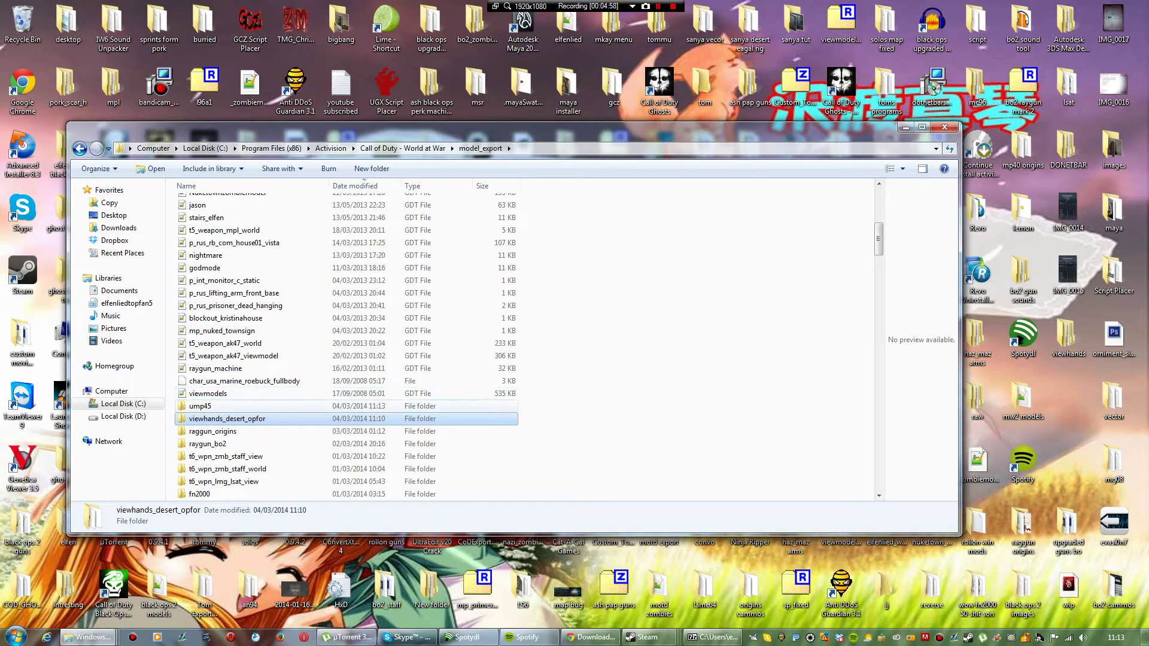
click(201, 406)
double_click(200, 406)
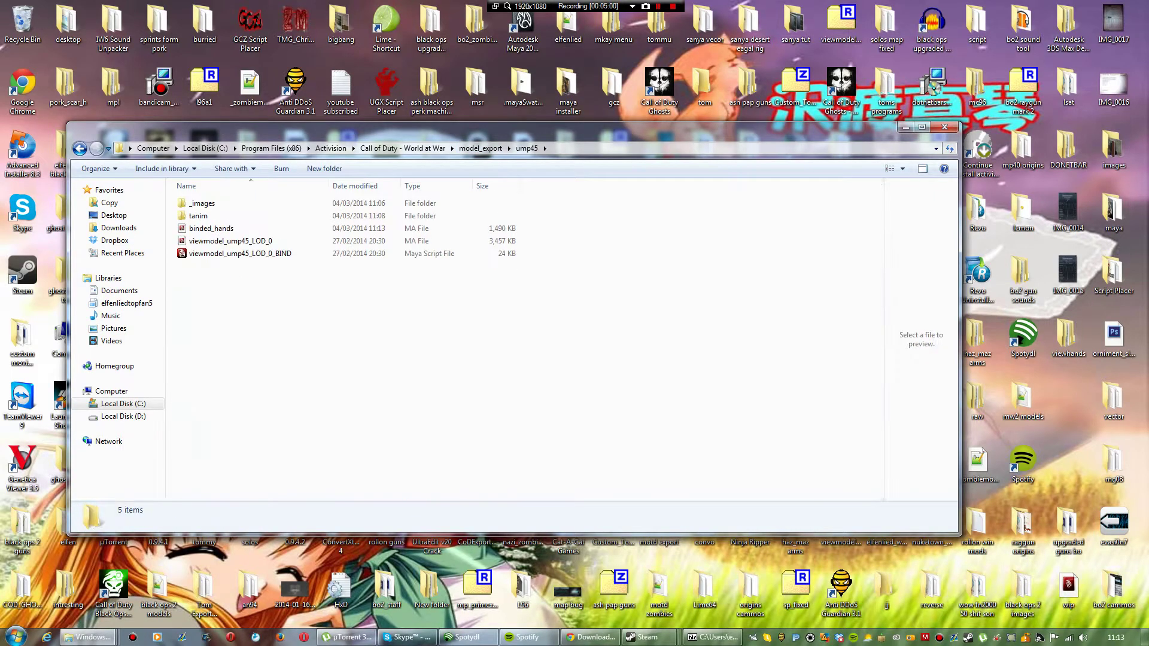
Step: Open the viewmodel_ump45_LOD_0 MA file in Maya 8.5 and frame the whole gun in side view
click(211, 229)
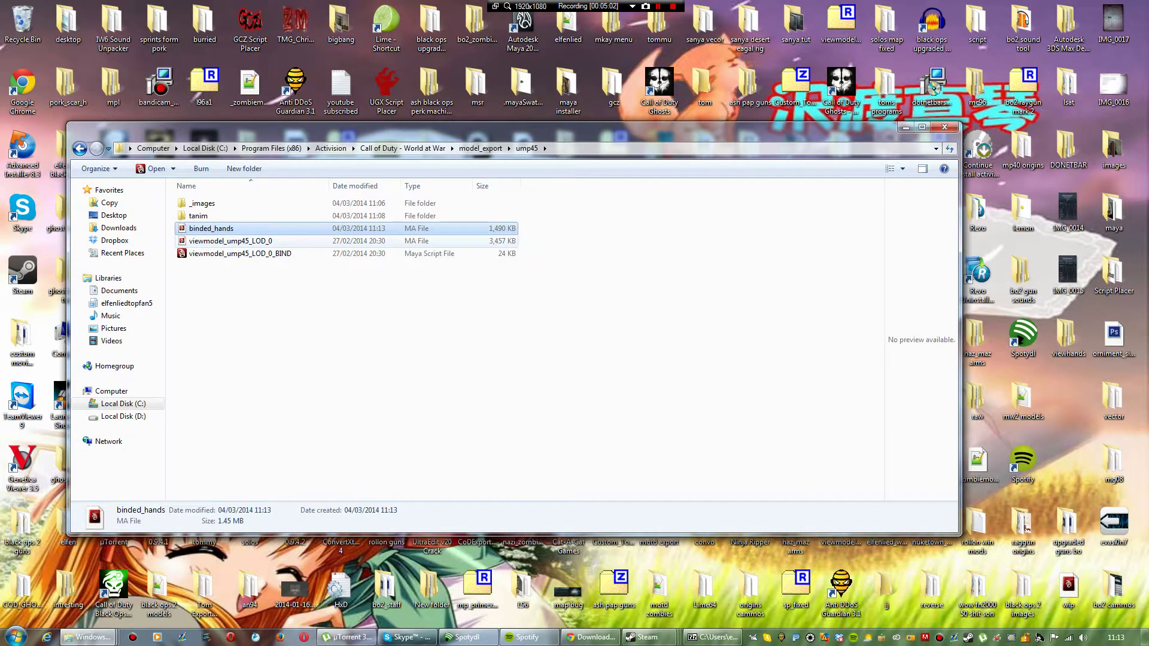
click(230, 241)
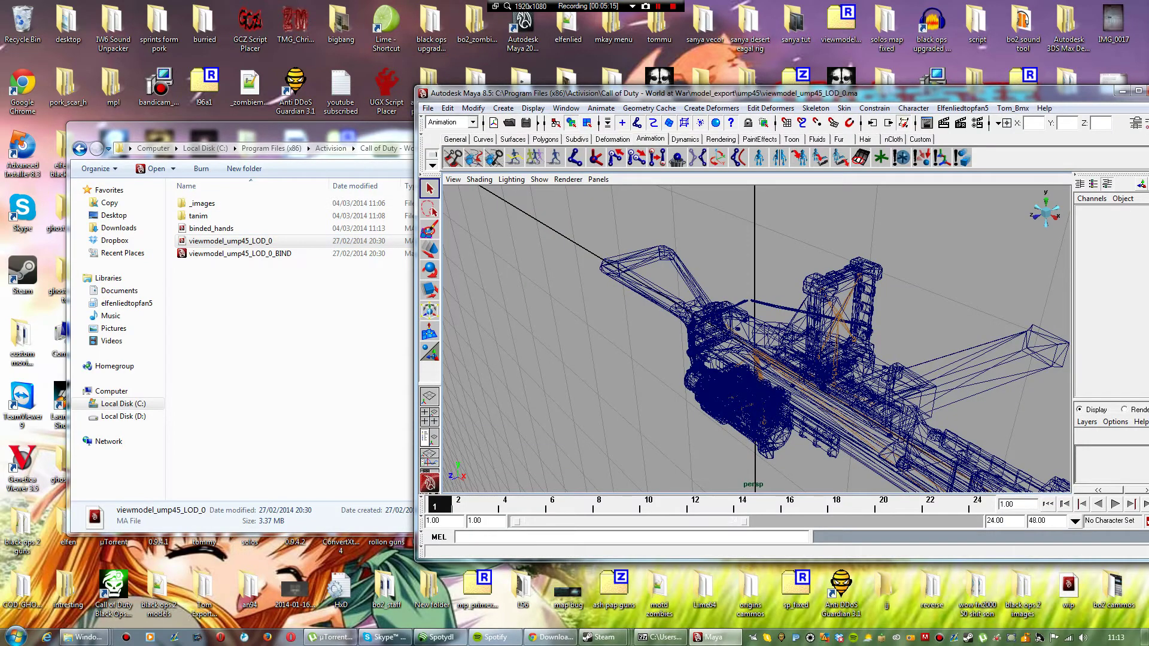
drag(599, 93, 426, 0)
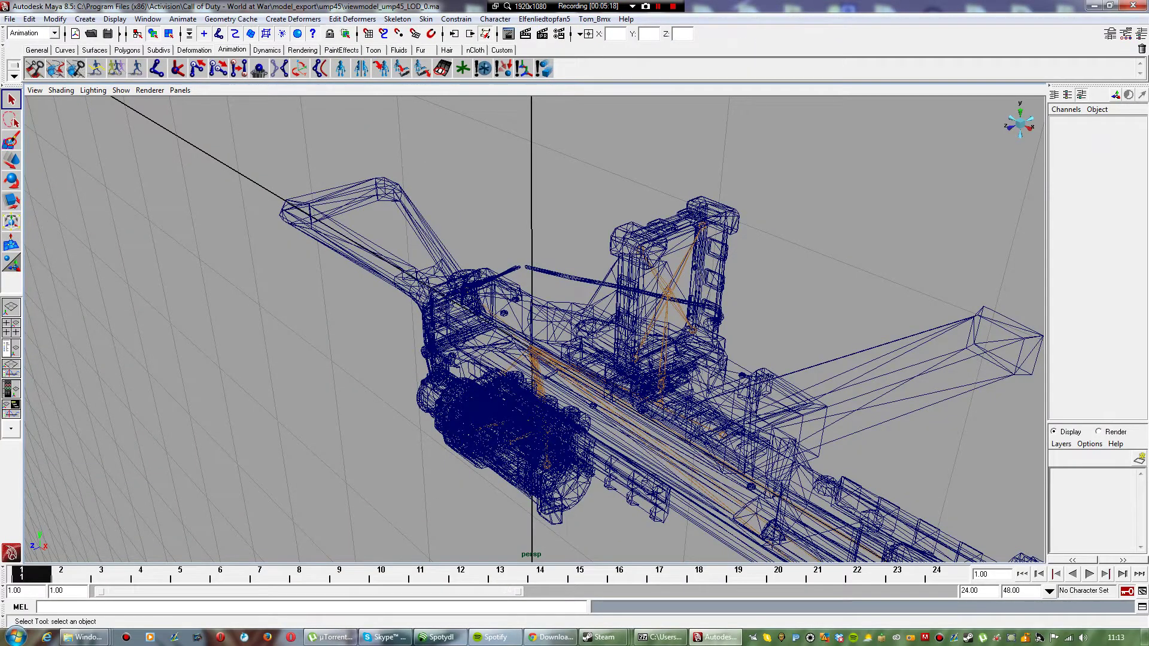
click(1010, 127)
click(1021, 124)
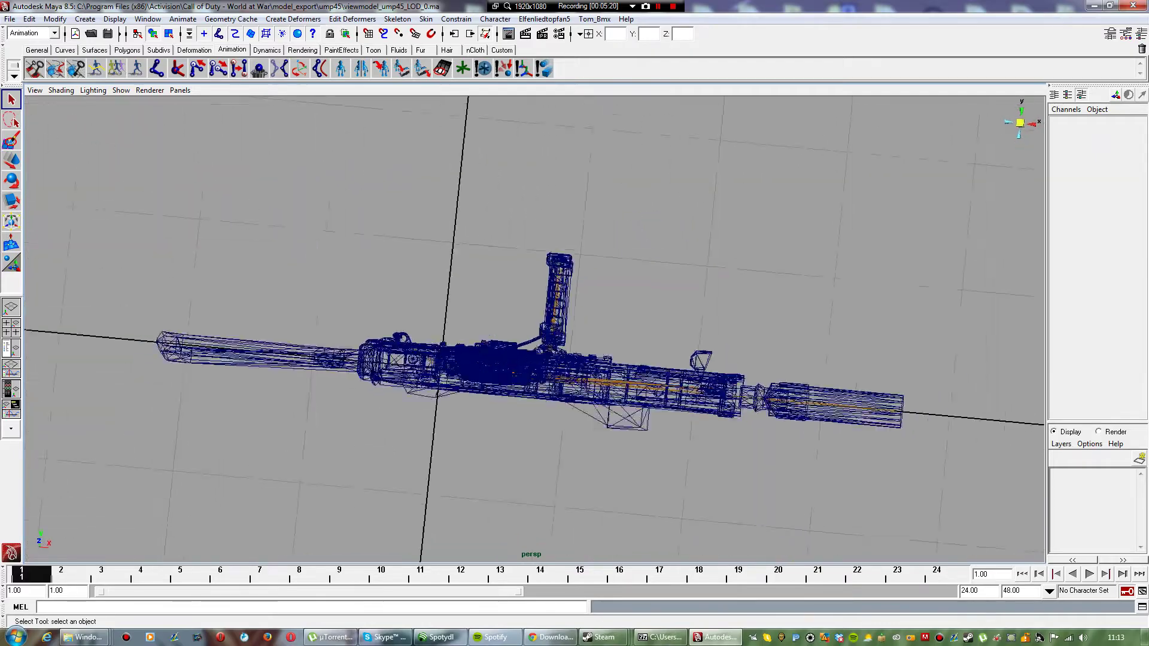
alt+drag(598, 311, 425, 275)
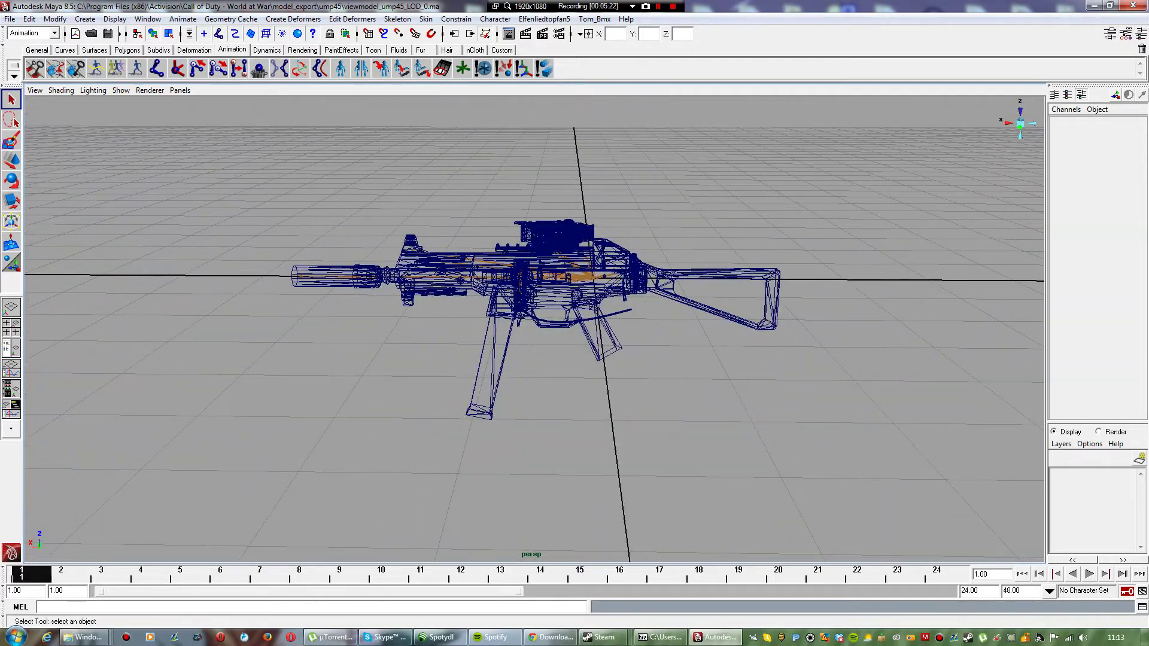
alt+right_drag(425, 276, 611, 281)
alt+middle_drag(611, 282, 612, 334)
alt+right_drag(612, 334, 509, 330)
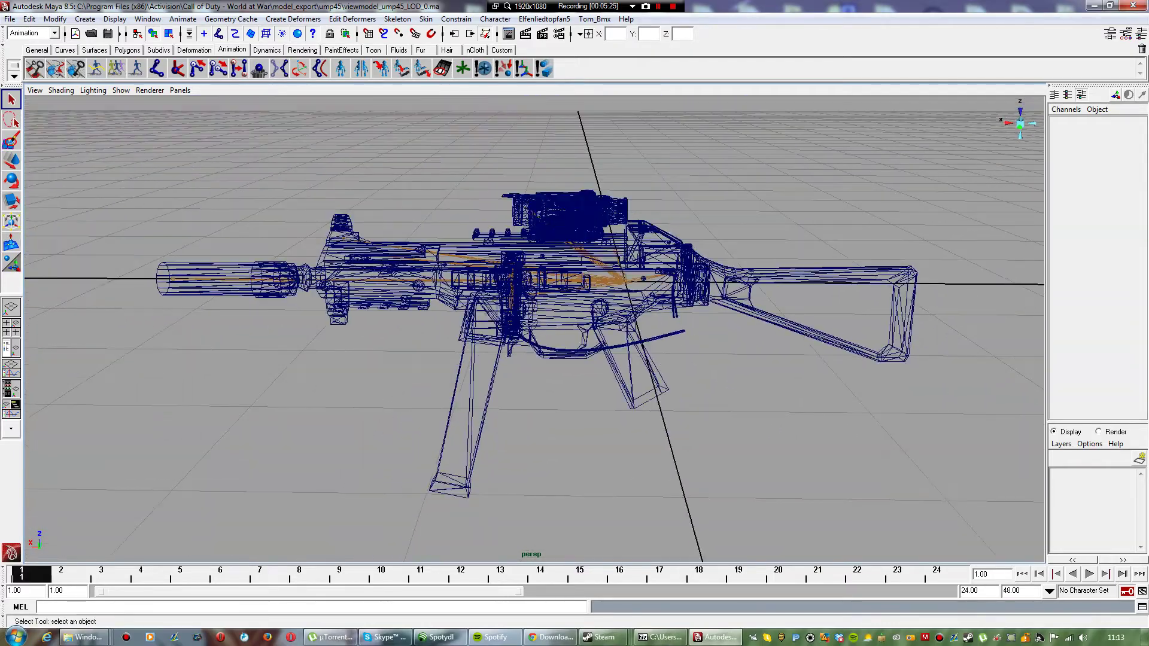
alt+middle_drag(509, 329, 500, 366)
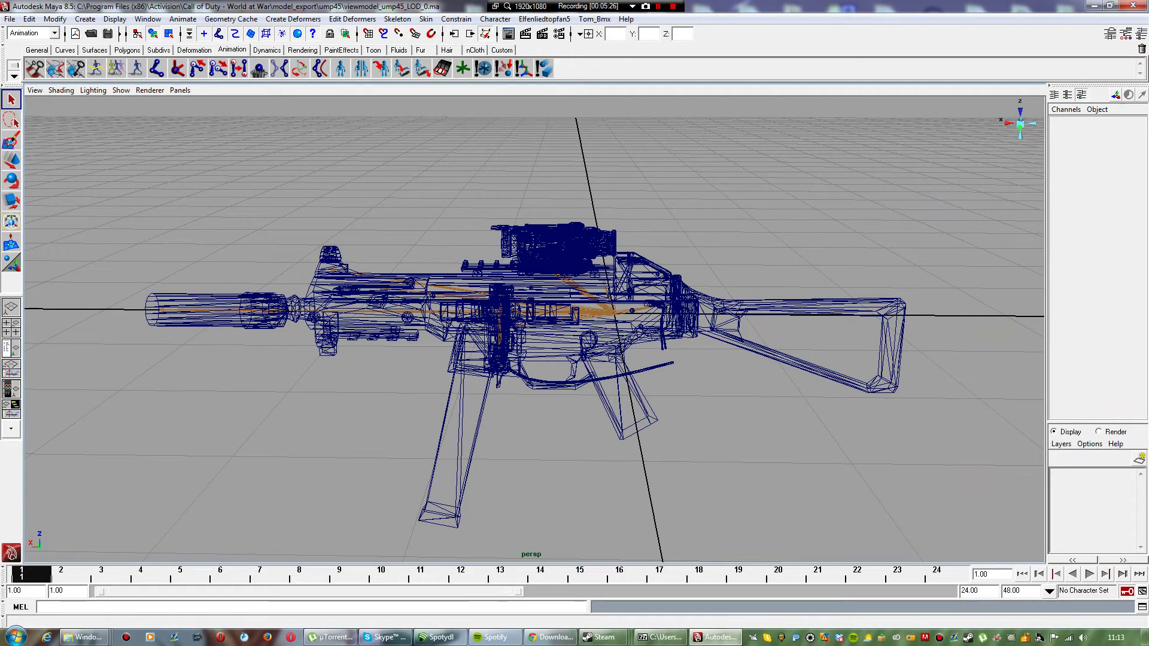
Step: Run the viewmodel_ump45_LOD_0_BIND script on the gun in the open Maya scene, then maximize Maya and clear the selection
click(1109, 6)
drag(514, 99, 594, 85)
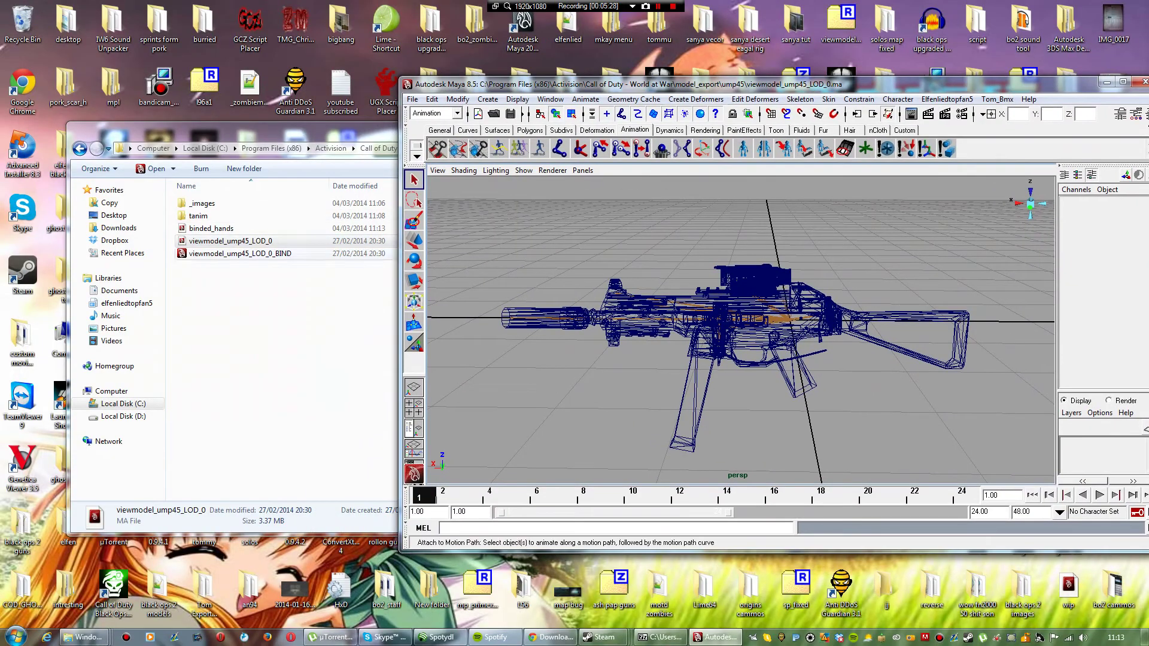
click(241, 253)
drag(241, 254, 1001, 316)
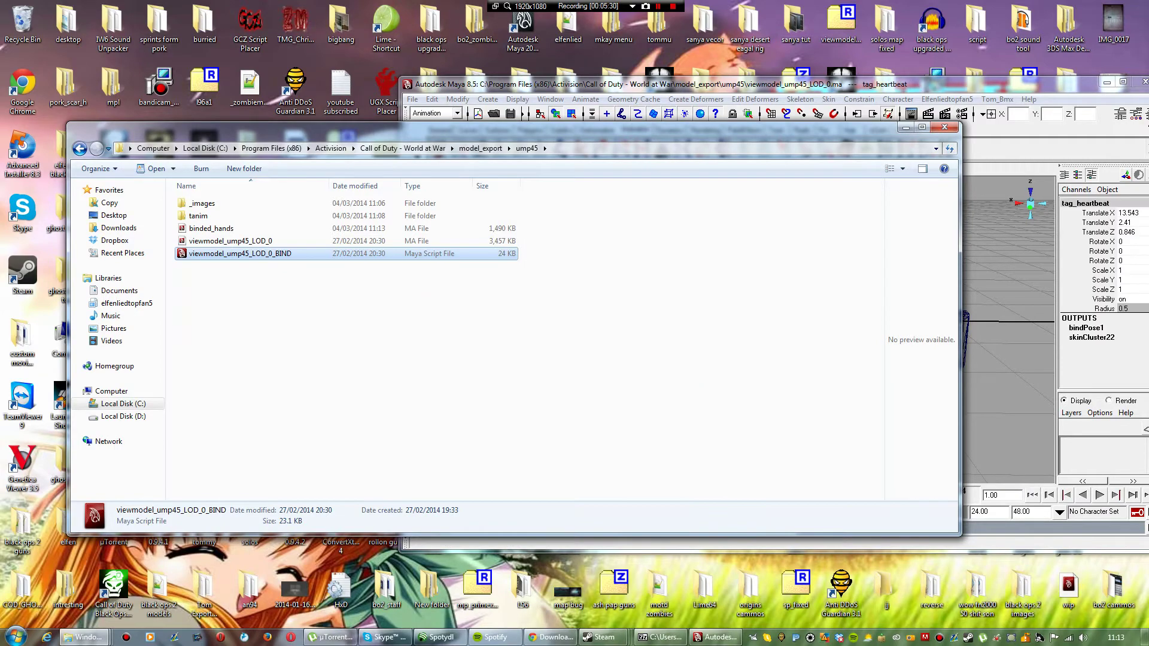
click(907, 127)
click(1124, 82)
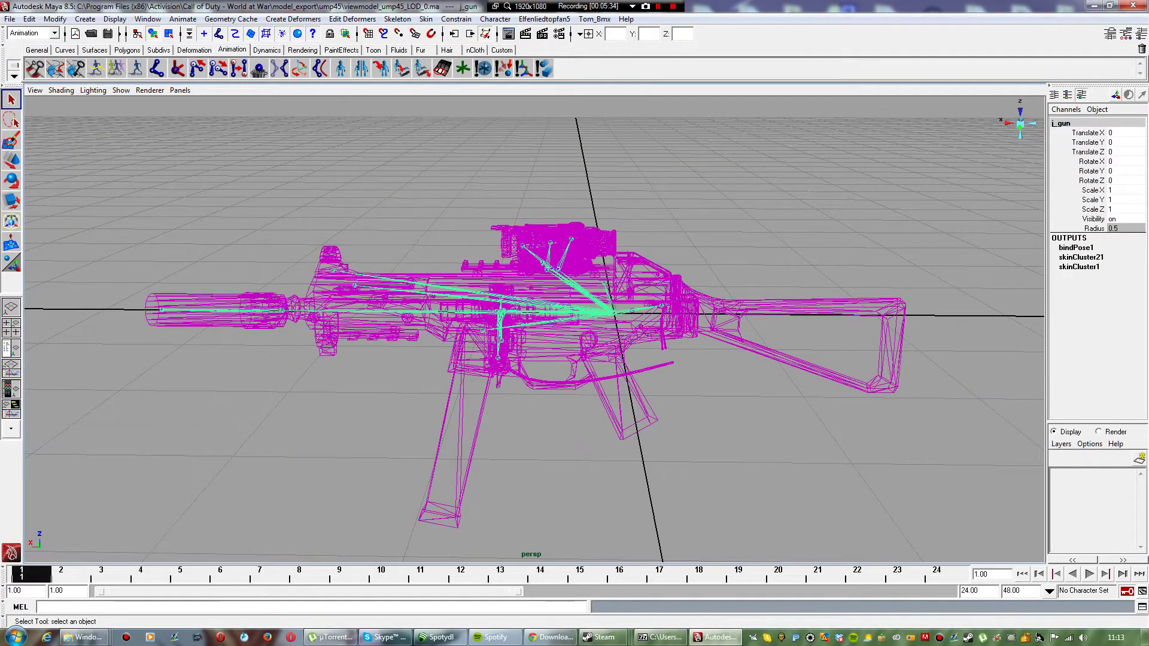
click(797, 209)
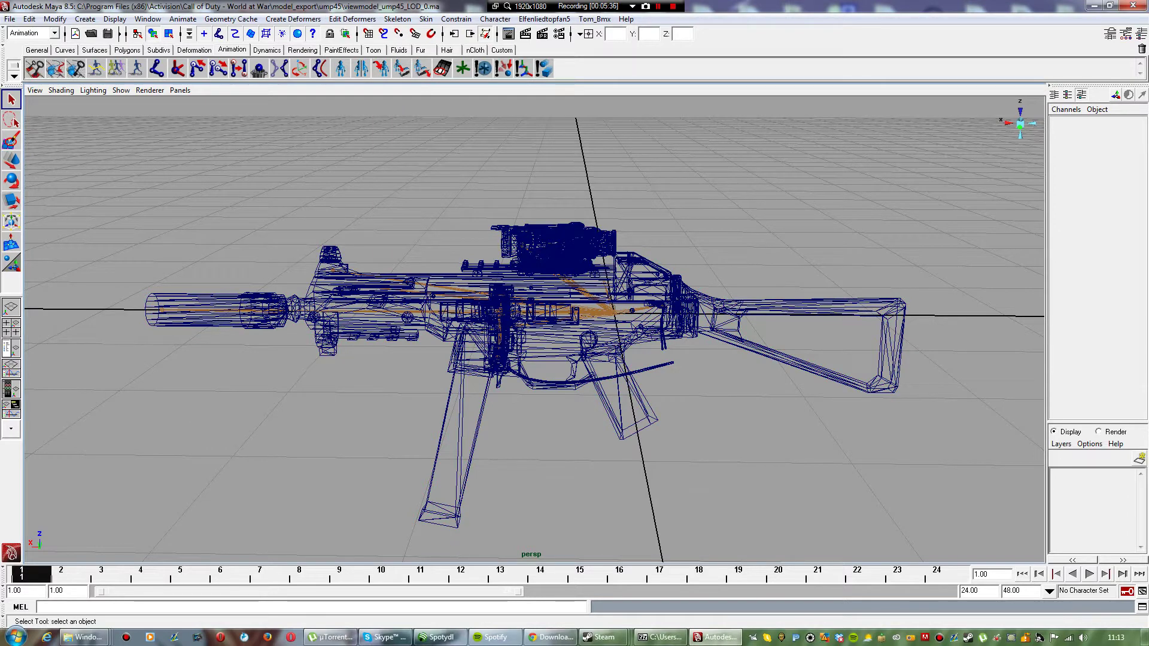
Step: Display the UMP45 gun smooth-shaded and closer up
key(5)
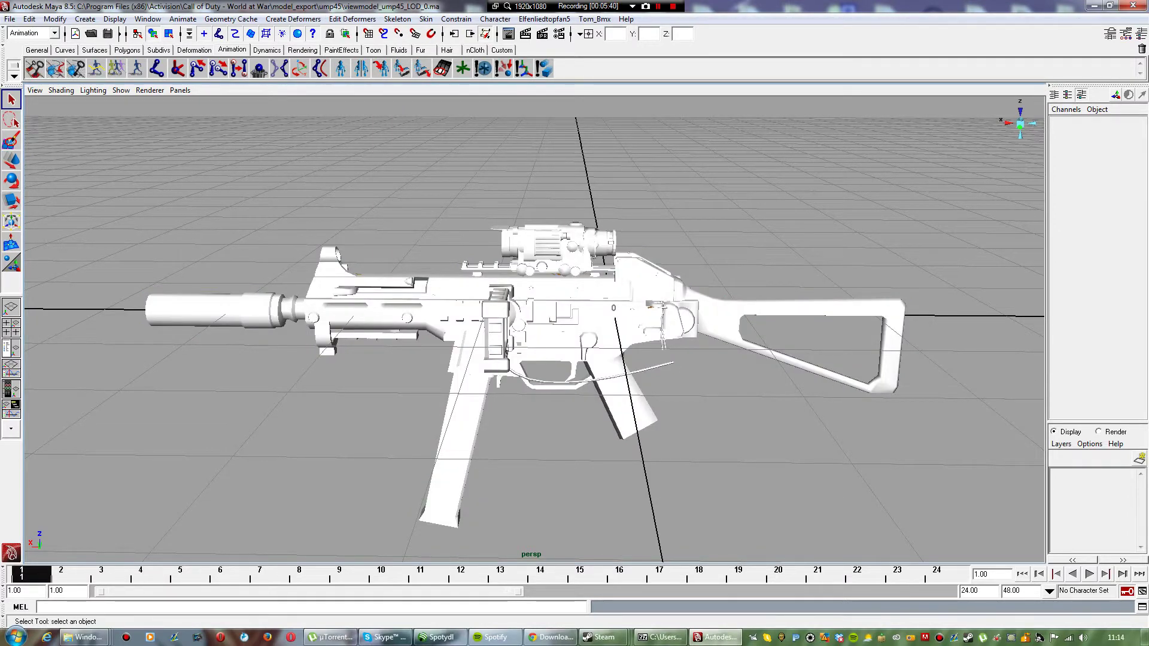
scroll(534, 329, up, 2)
scroll(535, 329, down, 2)
scroll(535, 329, up, 2)
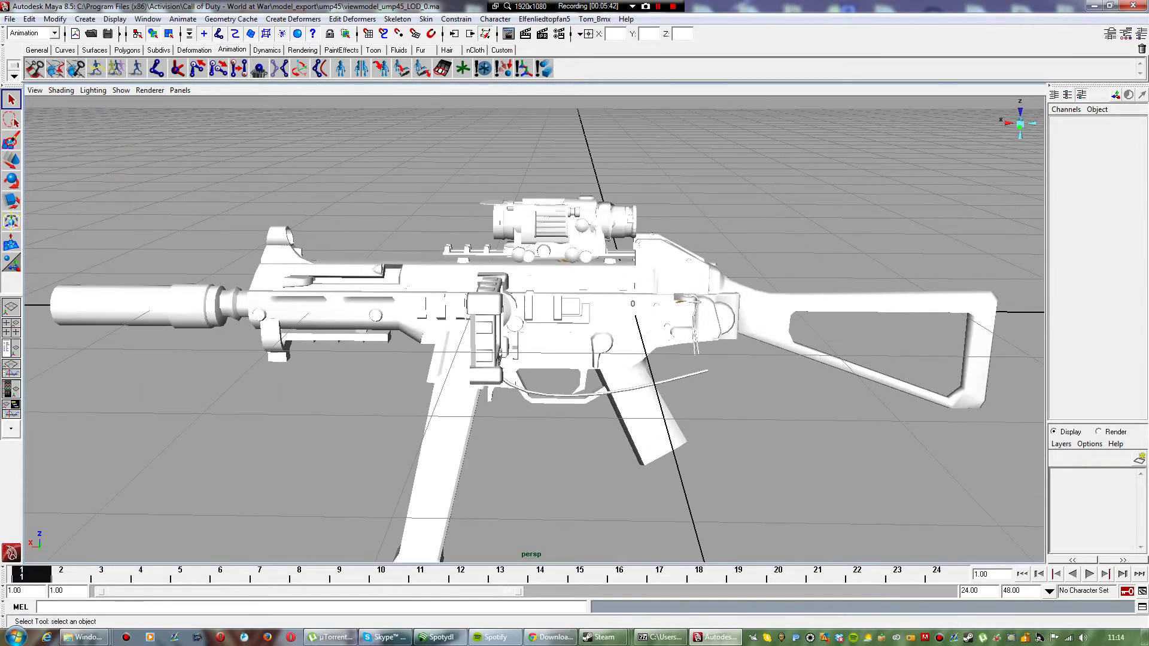
Step: Delete the motion tracker mounted on the gun's side, including its screen, cable and j_motion_tracker_rotz joint
alt+drag(534, 329, 413, 353)
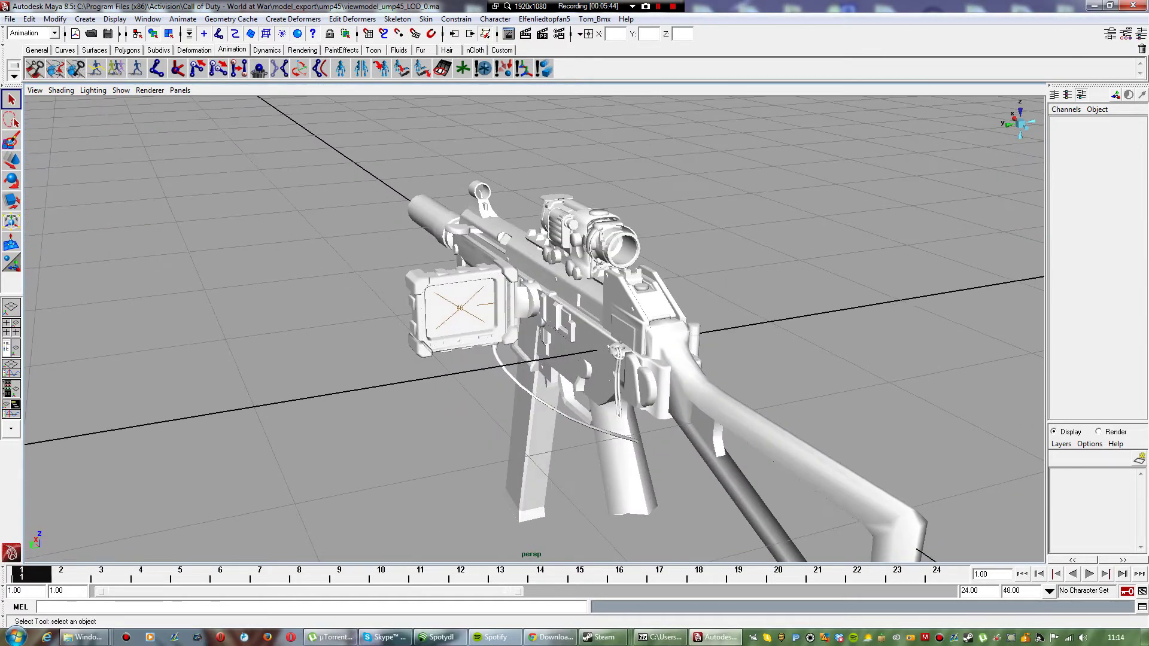
click(461, 308)
click(365, 311)
click(563, 335)
click(365, 311)
click(458, 308)
key(Delete)
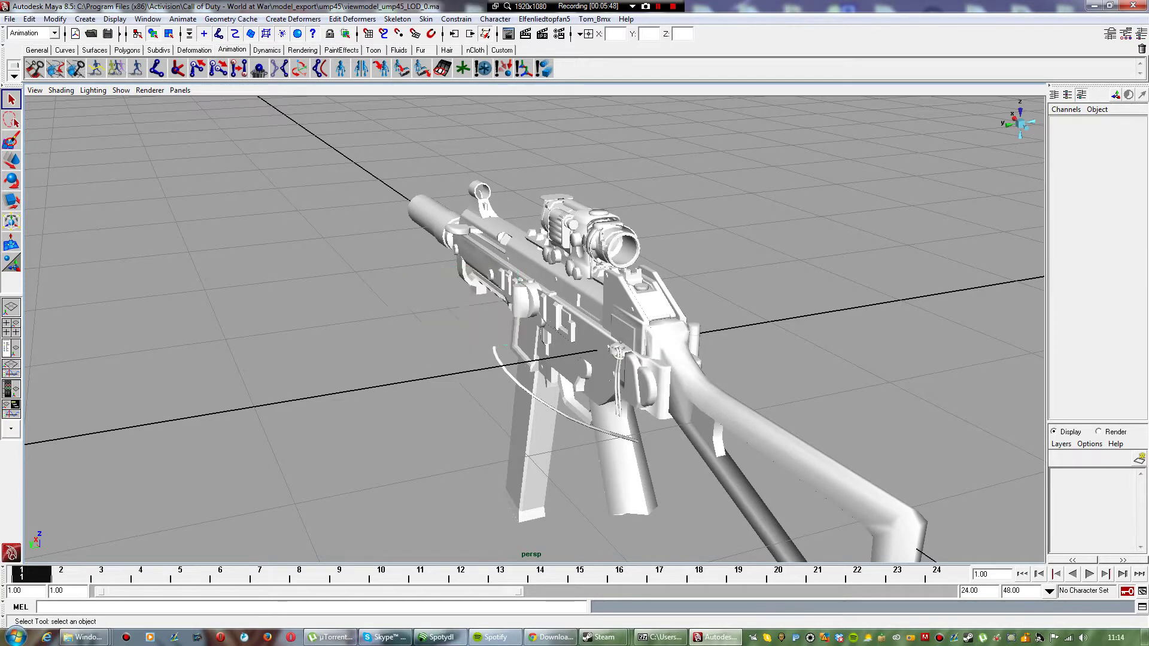
click(460, 308)
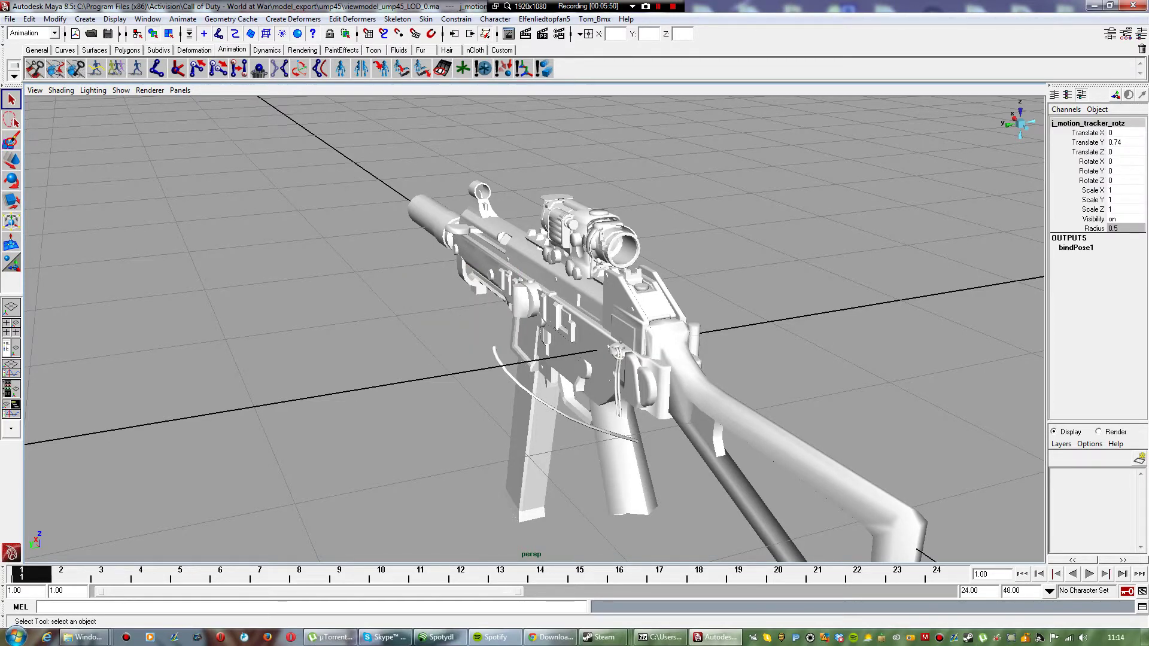
key(Delete)
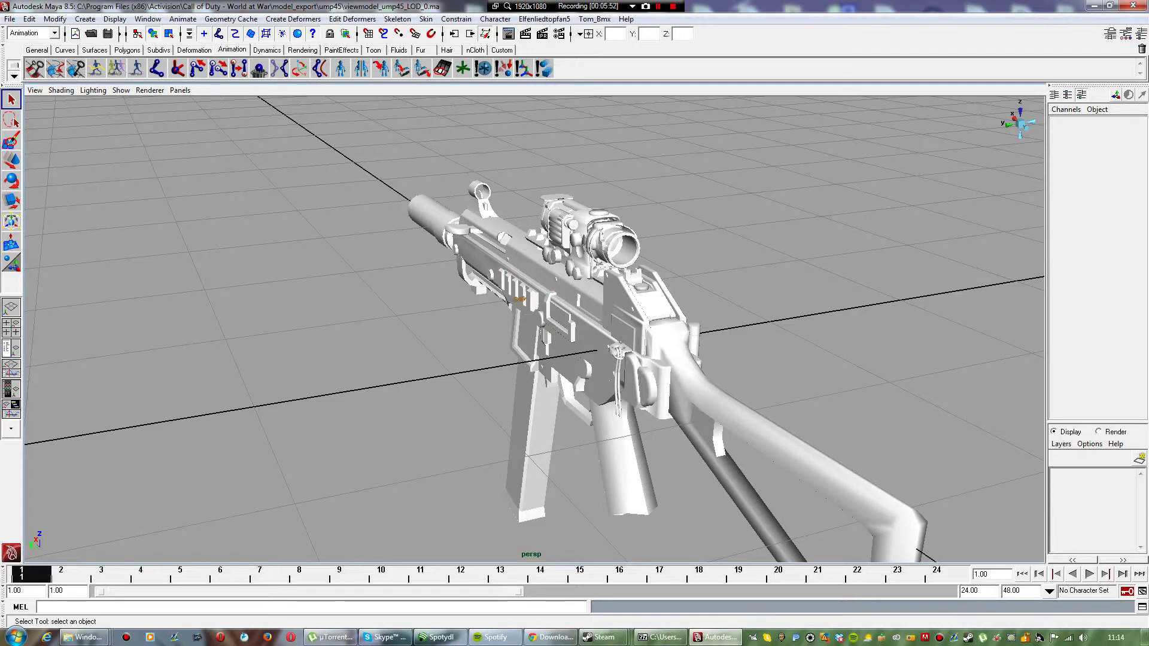
alt+drag(533, 329, 671, 327)
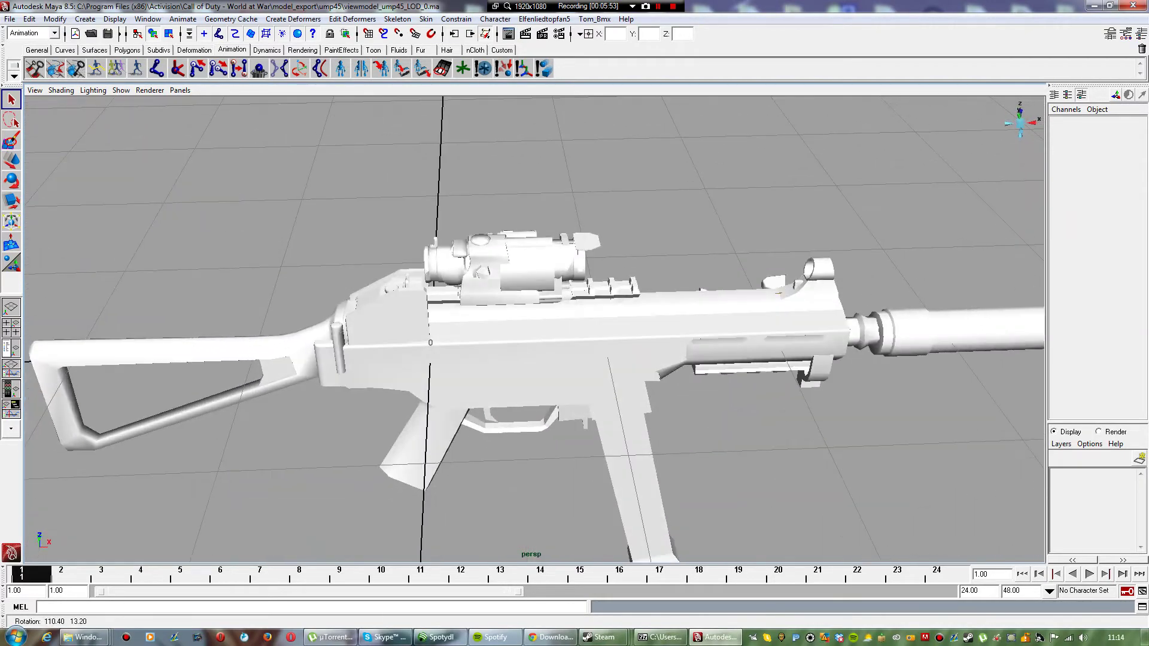
Step: Delete the two outermost scopes on the gun's top rail along with their front lens and middle reticle pieces
click(526, 251)
key(Delete)
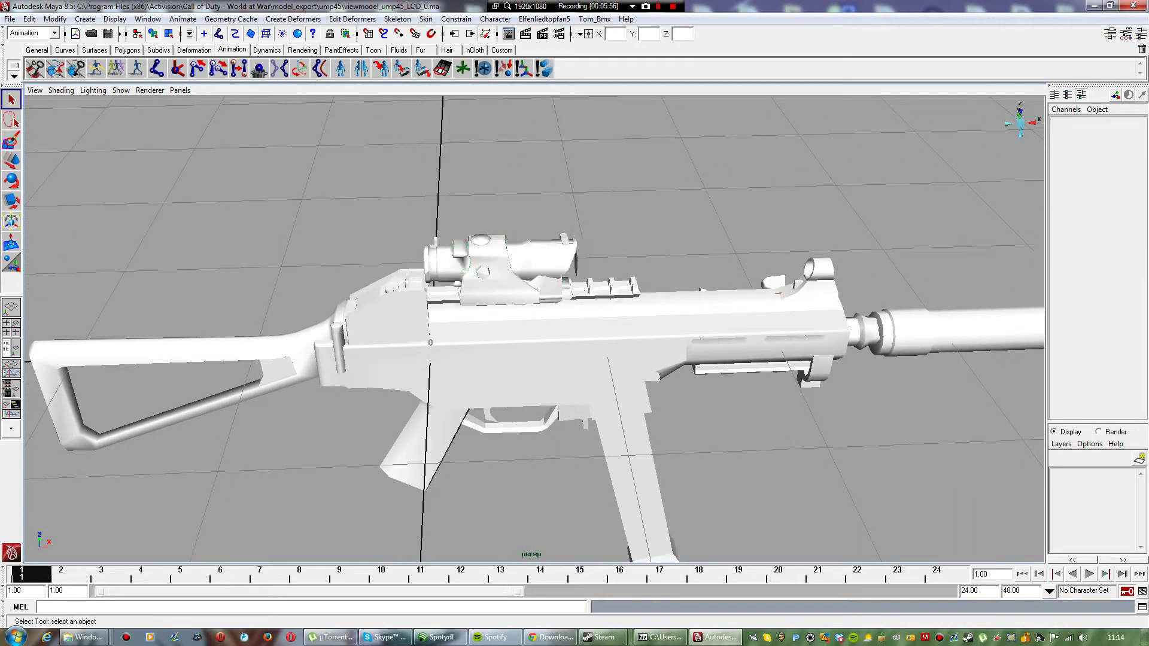
click(539, 259)
key(Delete)
click(576, 261)
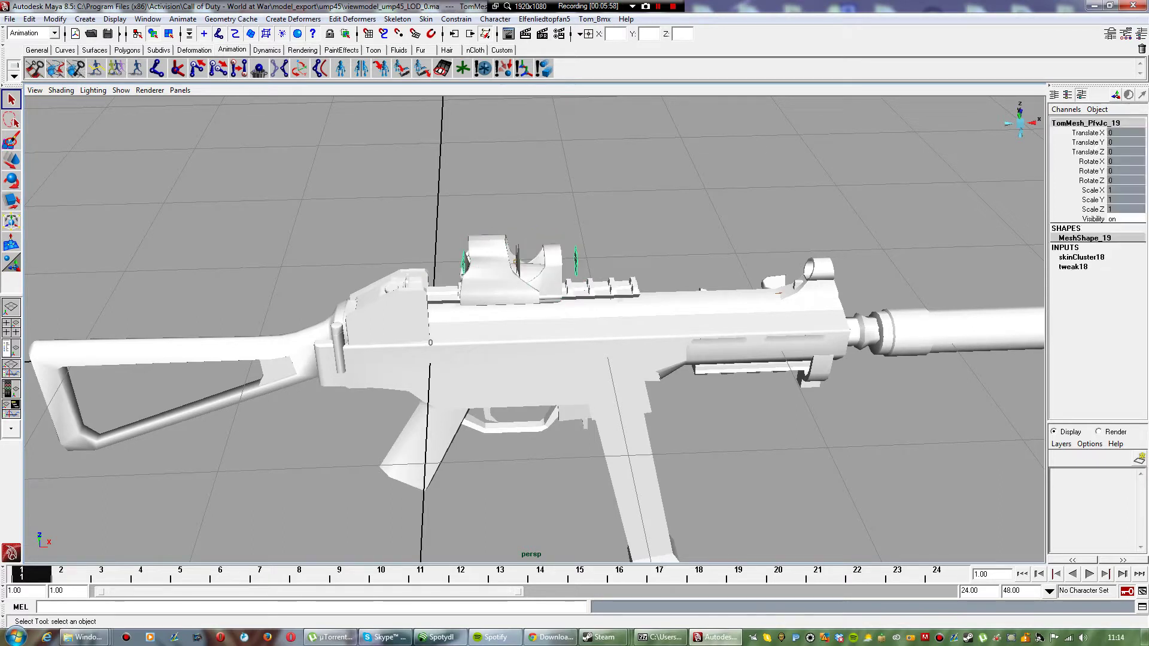
key(Delete)
click(516, 262)
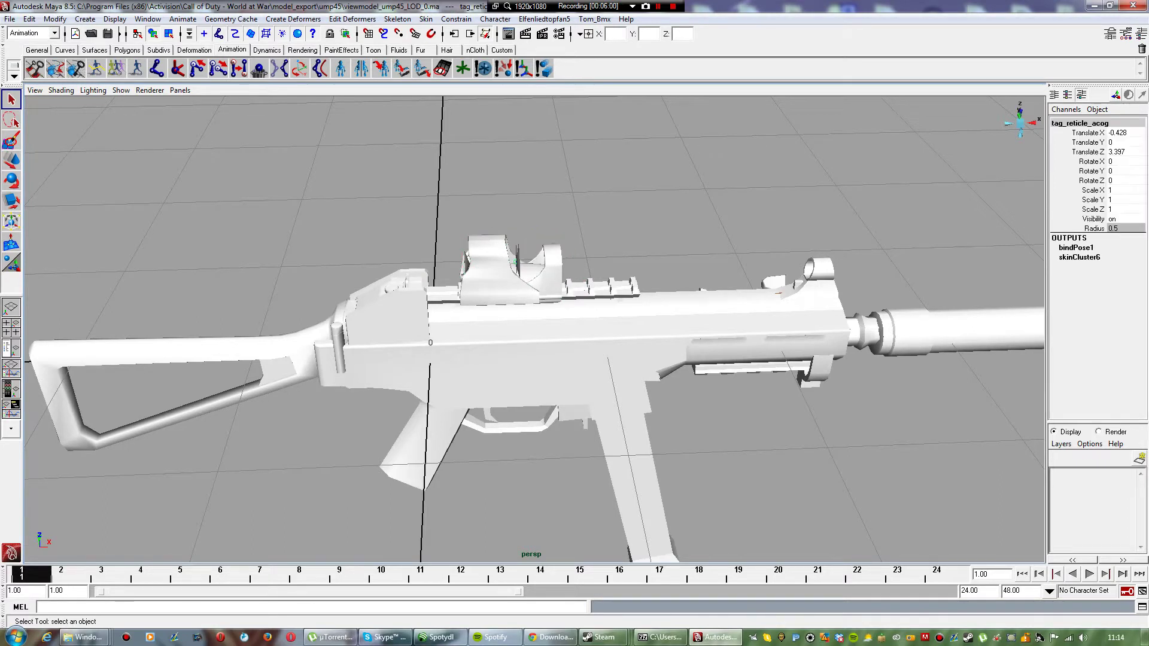
click(519, 252)
key(Delete)
click(519, 254)
key(Delete)
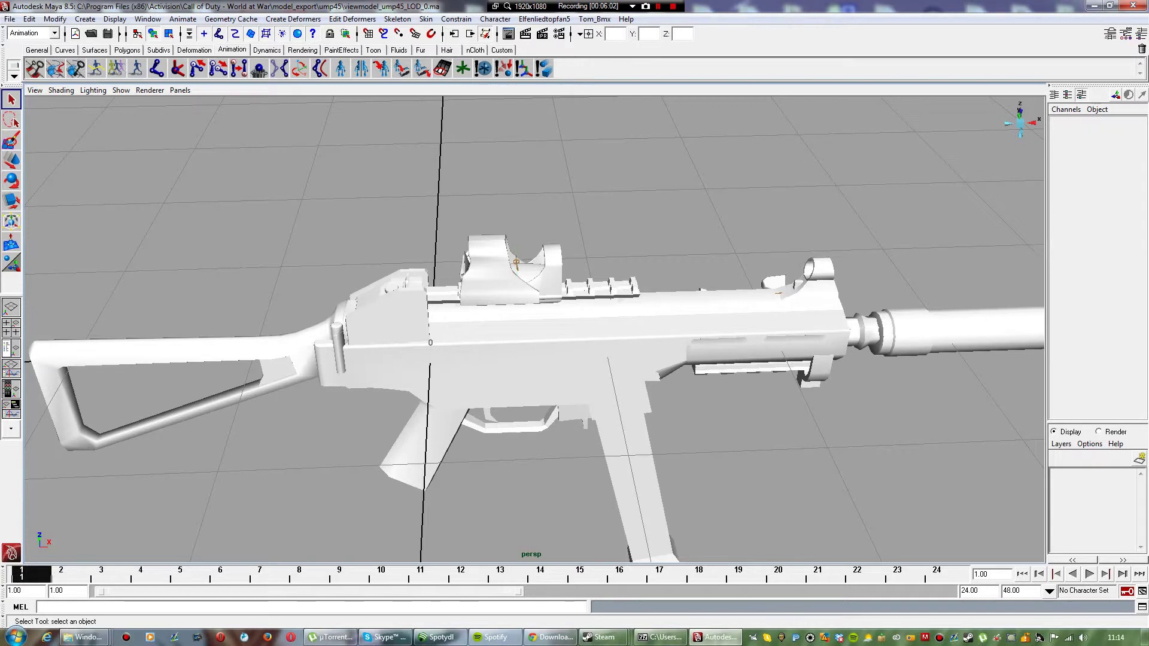
Step: Delete the remaining sight bodies mounted on the gun's top rail
click(550, 262)
key(Delete)
click(549, 263)
key(Delete)
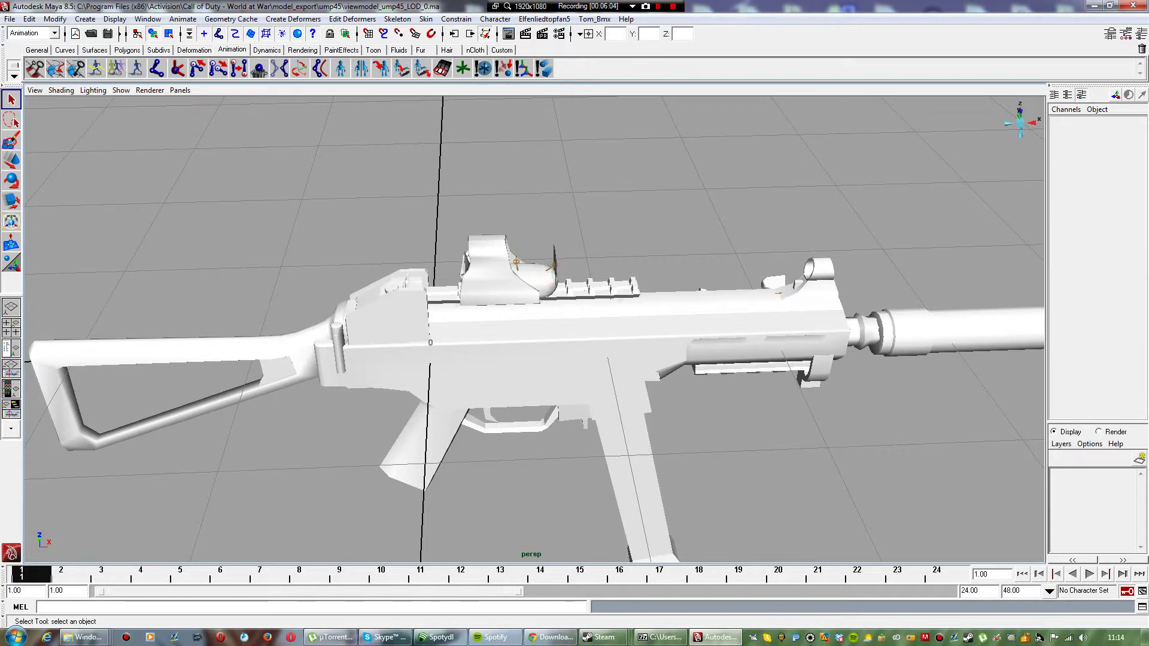
click(550, 265)
key(Delete)
click(539, 275)
key(Delete)
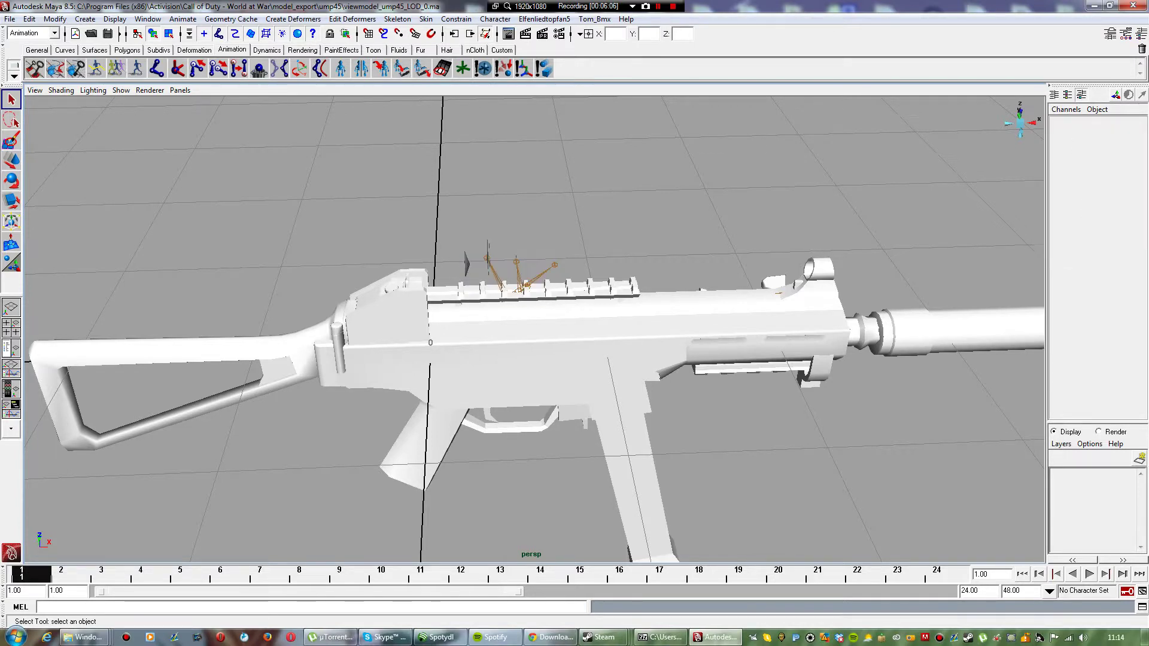
Step: Delete the leftover lens planes floating above the rear of the top rail
click(488, 249)
key(Delete)
click(488, 249)
key(Delete)
click(467, 264)
key(Delete)
click(464, 264)
key(Delete)
Step: Delete the last reticle plane above the rail and the tag_reticle_acog joint
alt+drag(464, 264, 577, 238)
click(541, 245)
key(Delete)
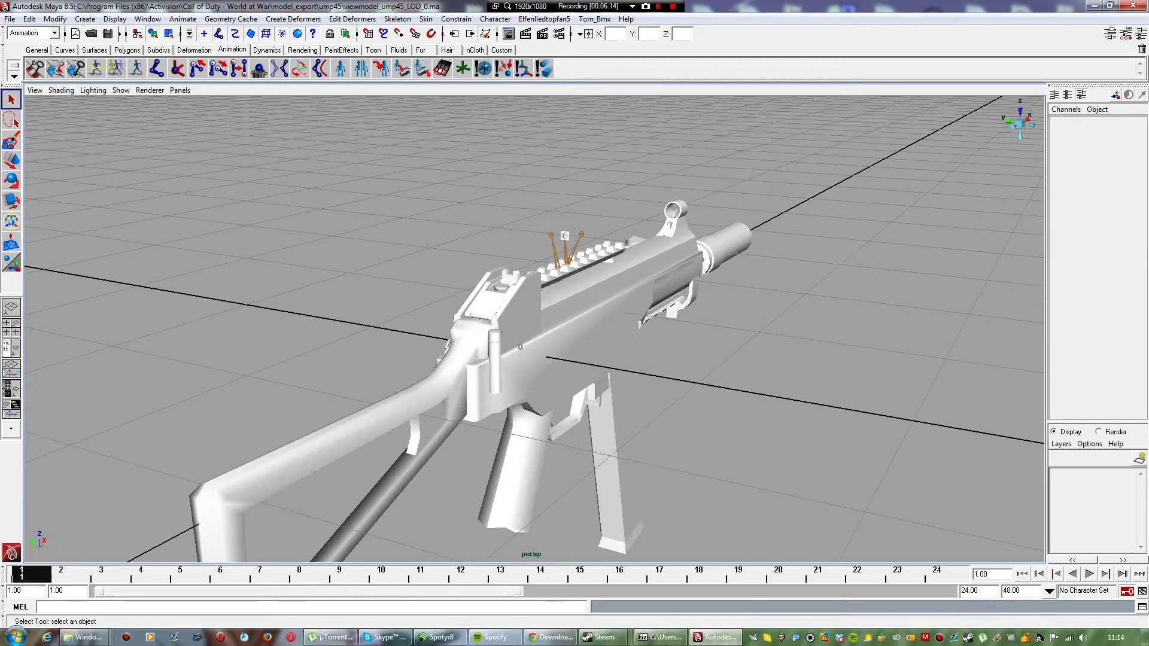
click(564, 235)
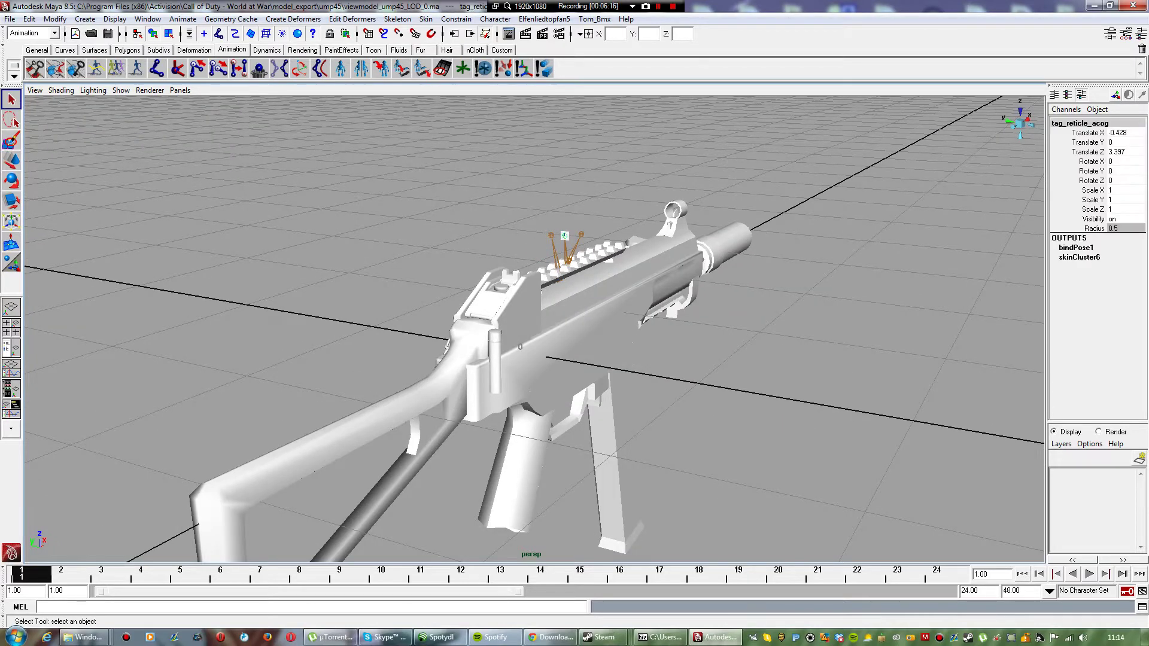
key(Delete)
click(565, 235)
key(Delete)
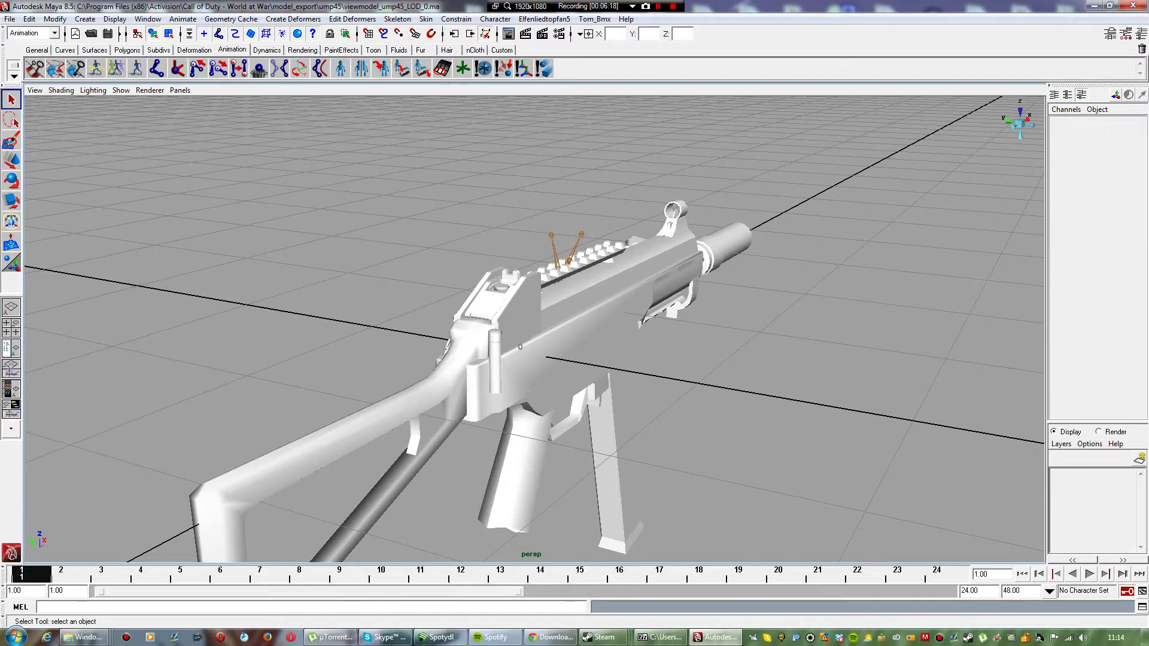
Step: Delete the silencer from the gun's muzzle and its tag_flash_silenced joint
scroll(564, 235, up, 1)
alt+drag(518, 350, 409, 316)
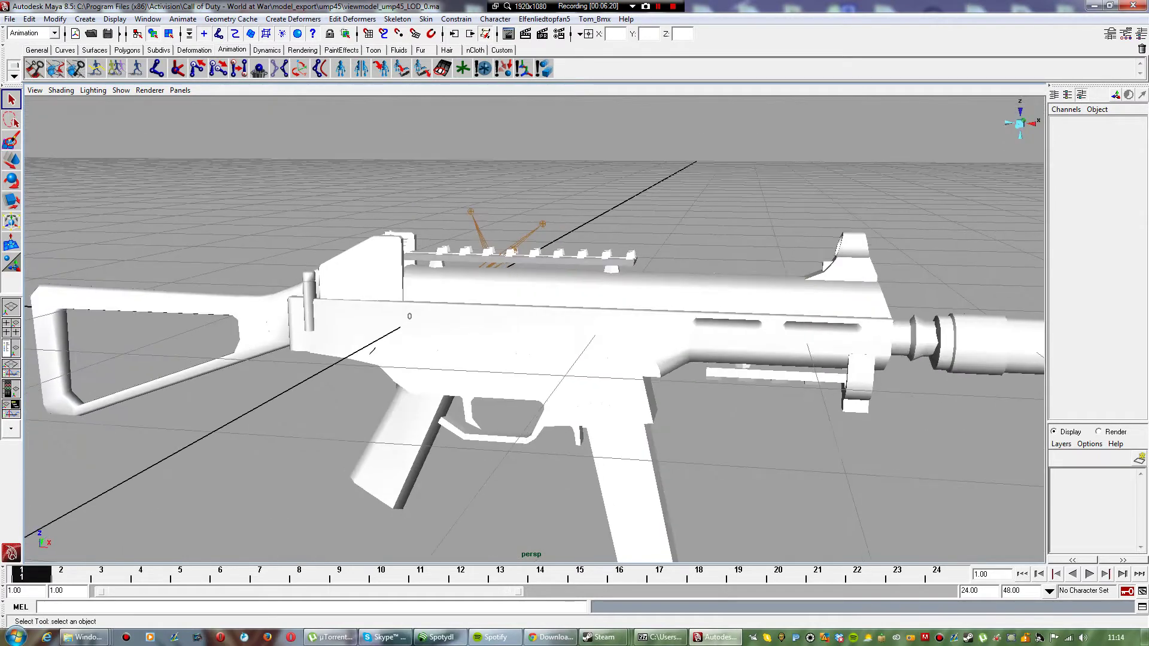
click(985, 346)
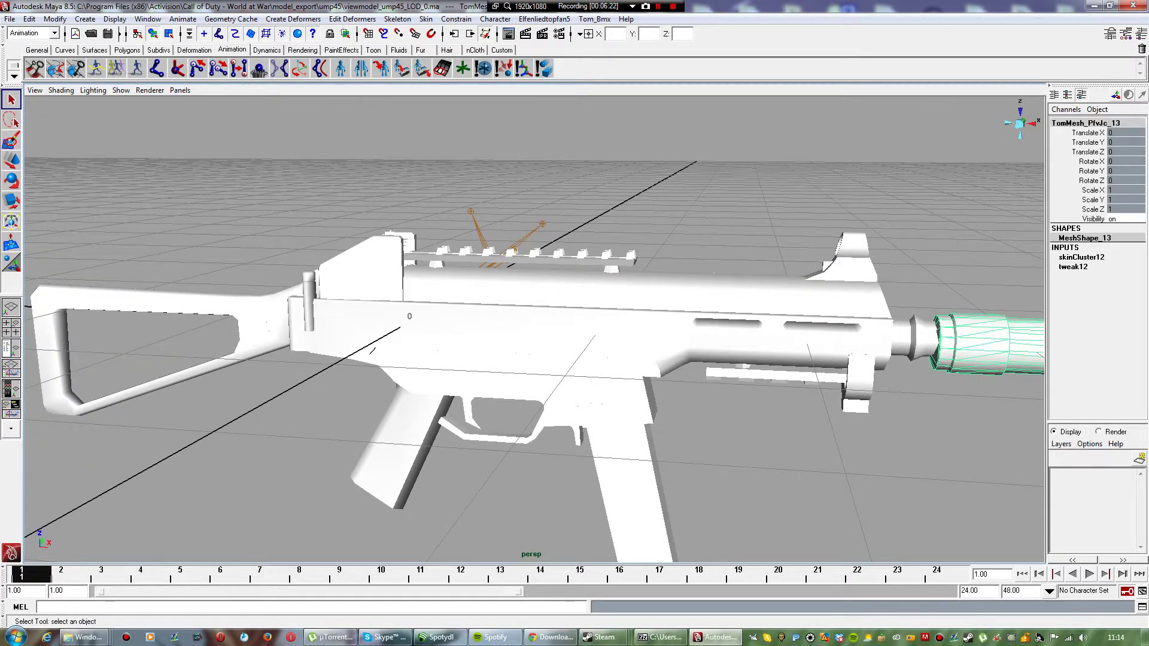
key(Delete)
scroll(534, 359, down, 5)
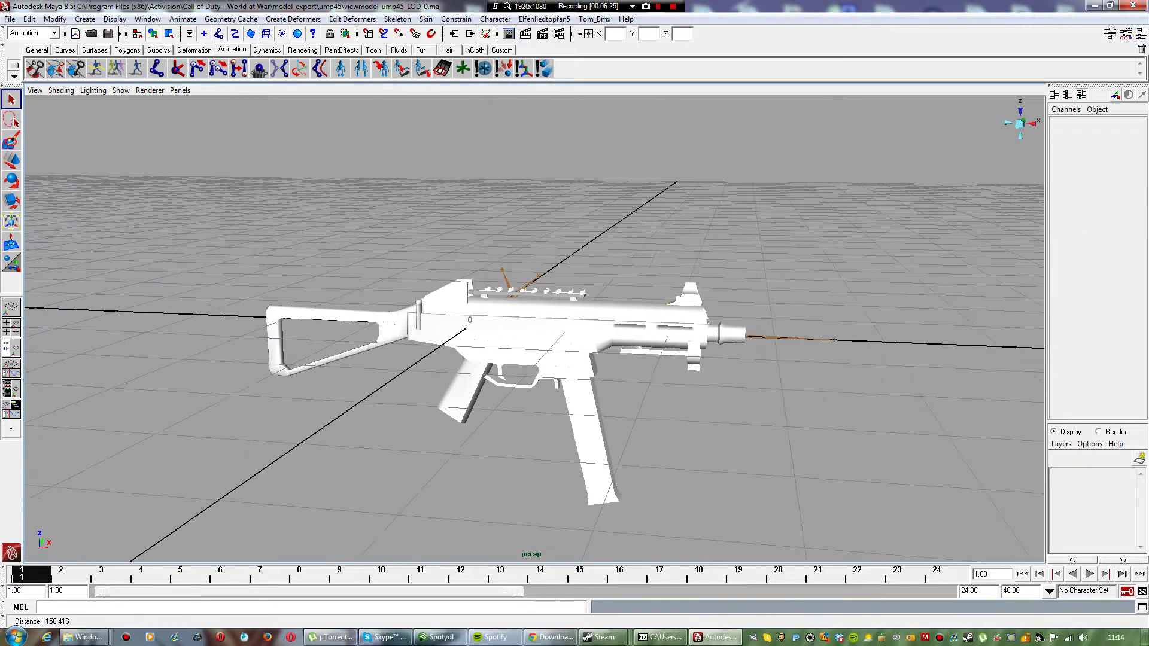
click(907, 342)
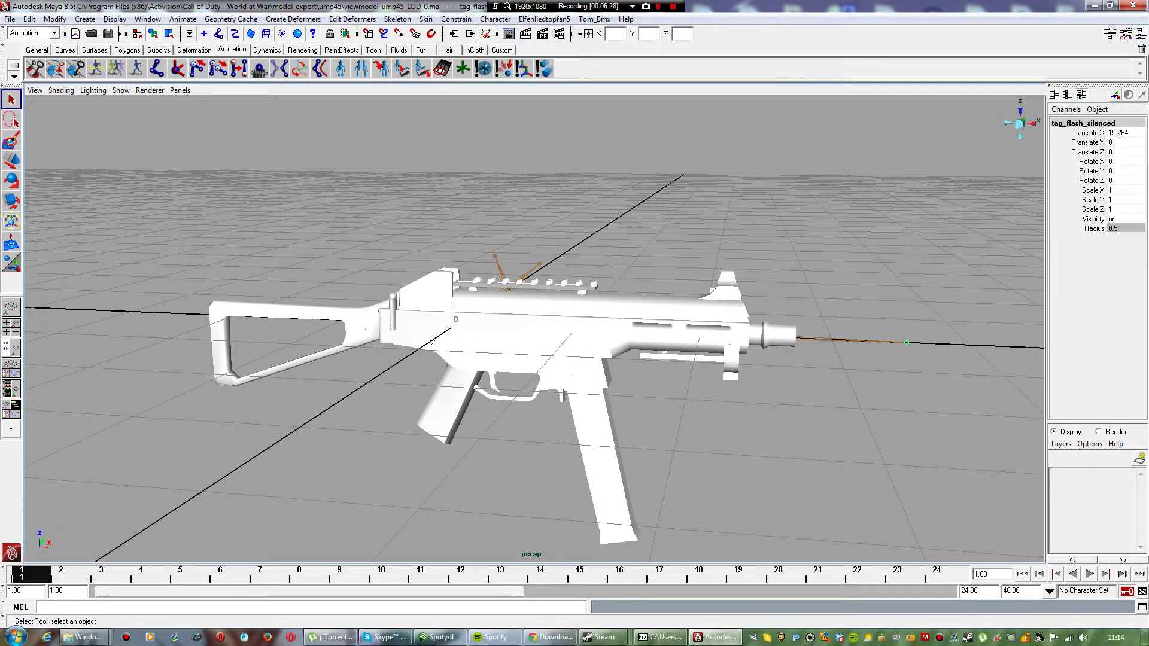
key(Delete)
Step: Show the gun's opposite side with the Outliner beside the perspective view, and check the meshes in the Tom_viewmodel_ump45 group
alt+drag(539, 359, 646, 353)
alt+drag(419, 359, 664, 347)
alt+drag(419, 335, 692, 344)
mouse_move(539, 359)
alt+right_down()
mouse_move(581, 359)
mouse_move(539, 359)
alt+right_up()
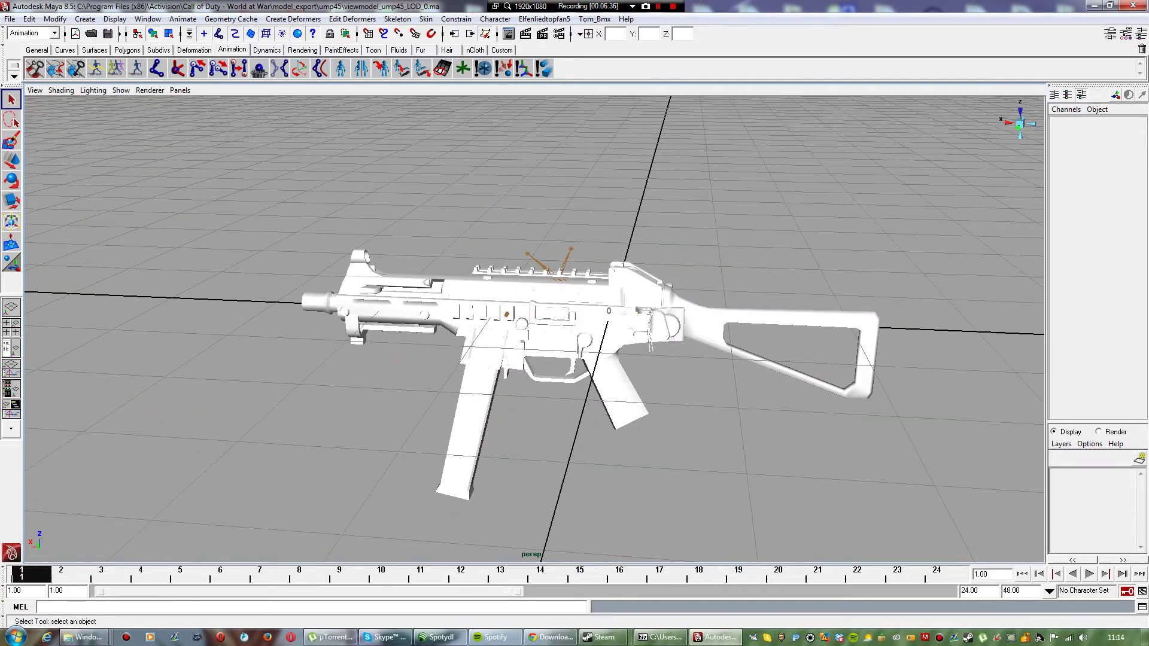
alt+middle_drag(538, 359, 502, 328)
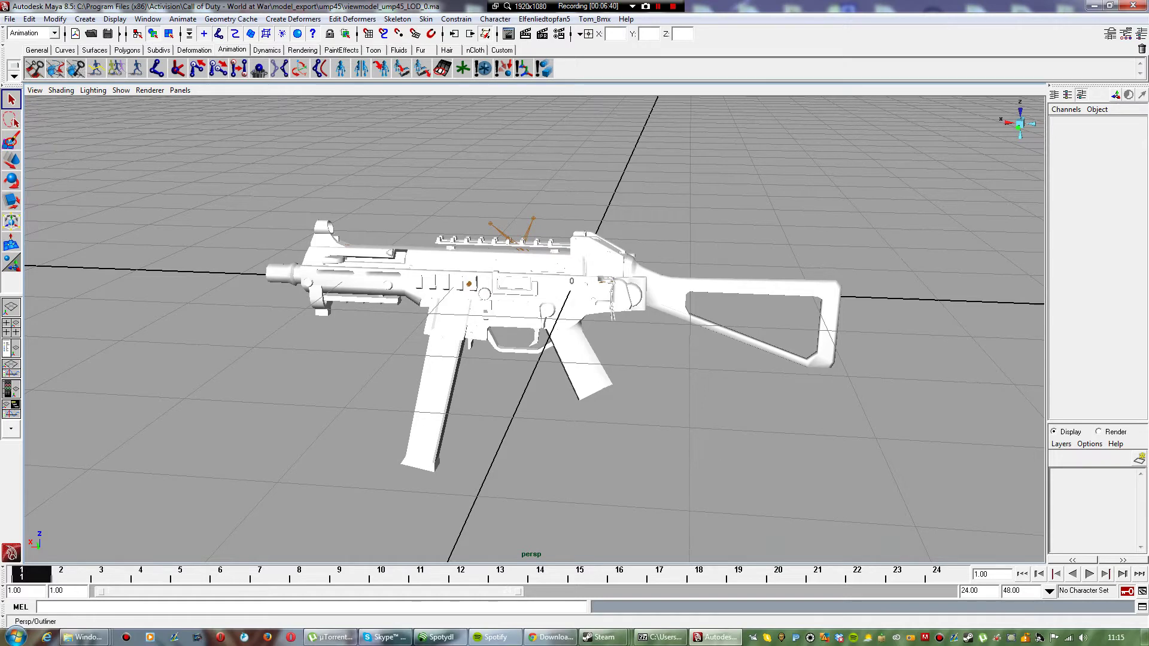
click(11, 348)
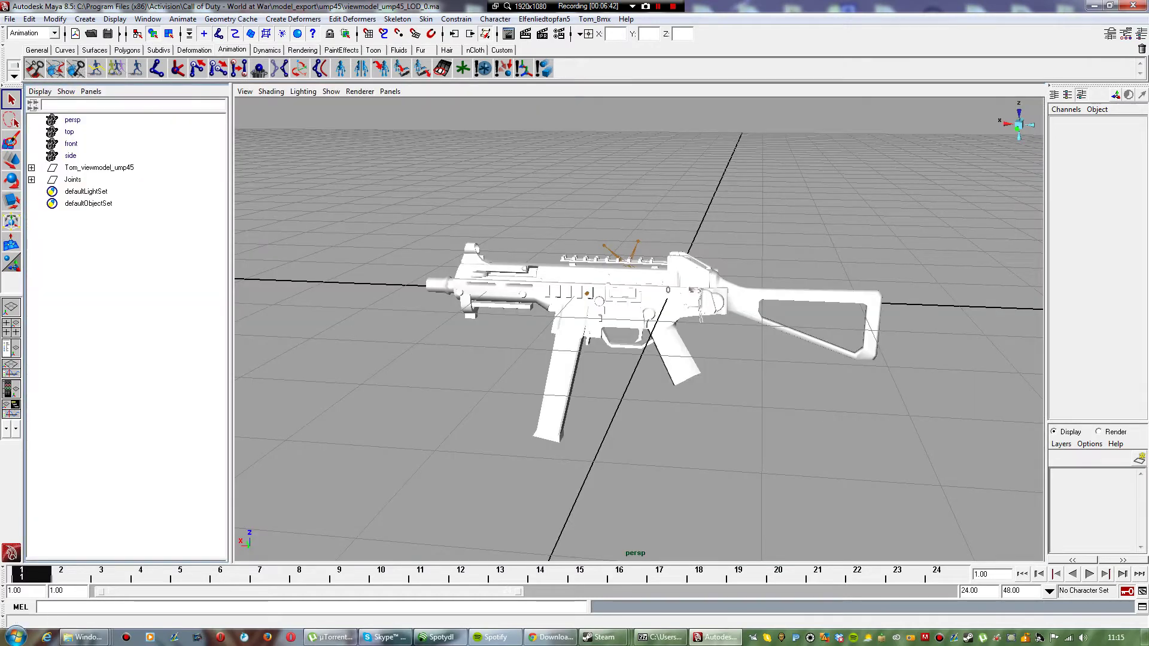
click(32, 168)
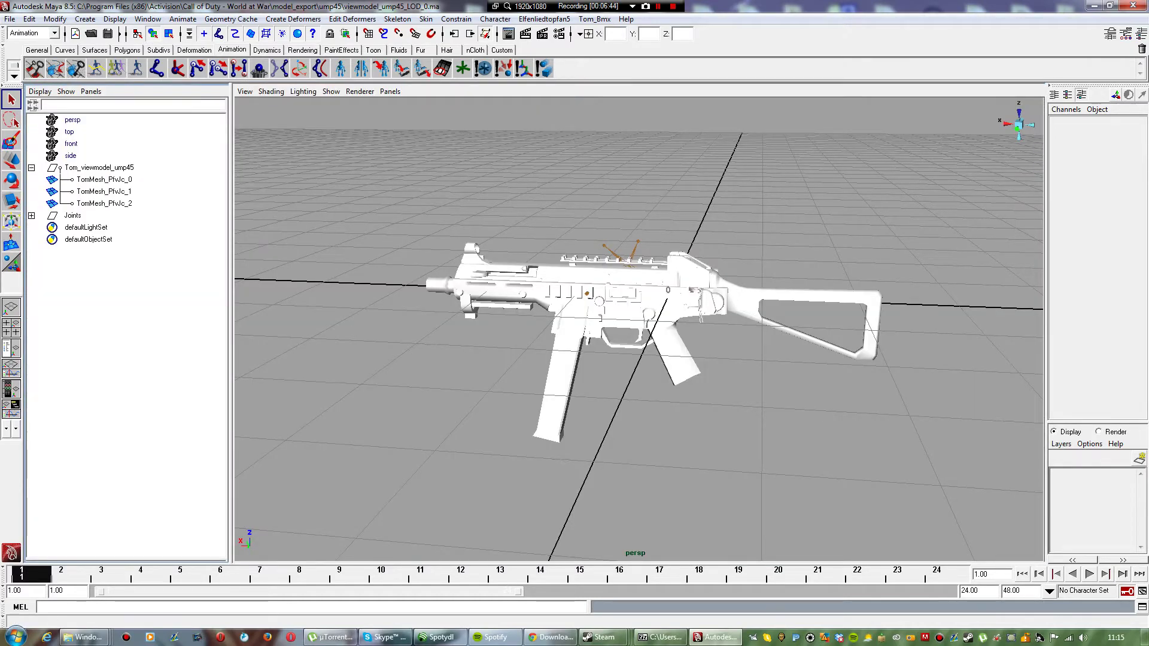
click(32, 168)
Step: Open Hypershade and look over the scene's materials
click(182, 18)
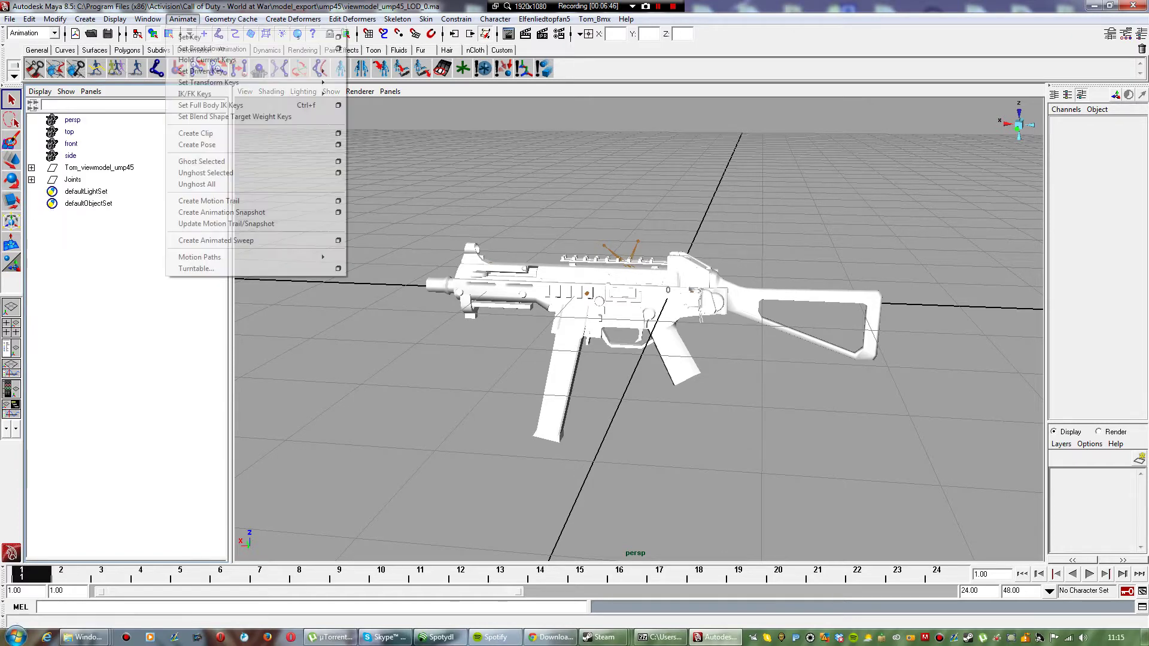
mouse_move(148, 19)
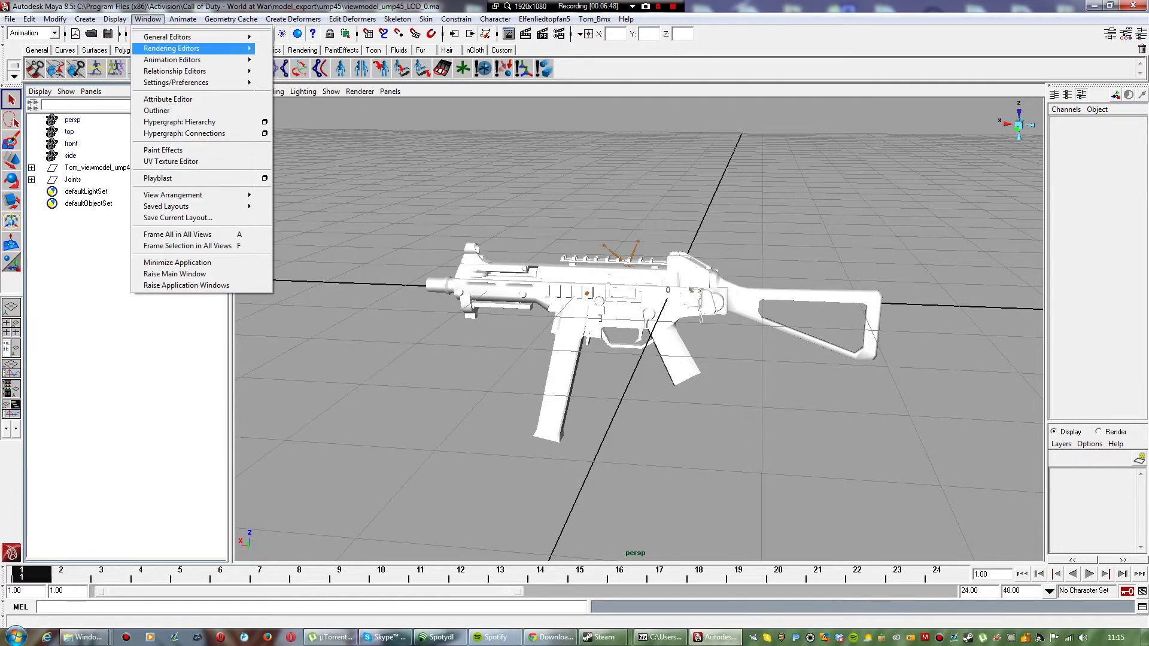
mouse_move(179, 48)
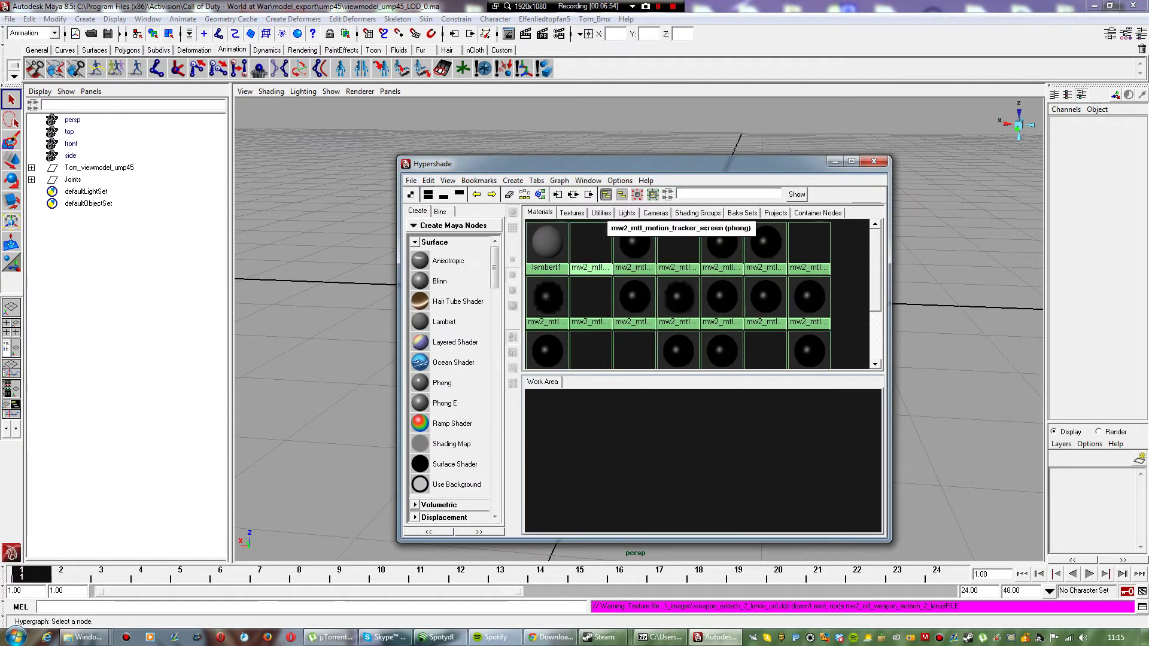
drag(599, 163, 485, 119)
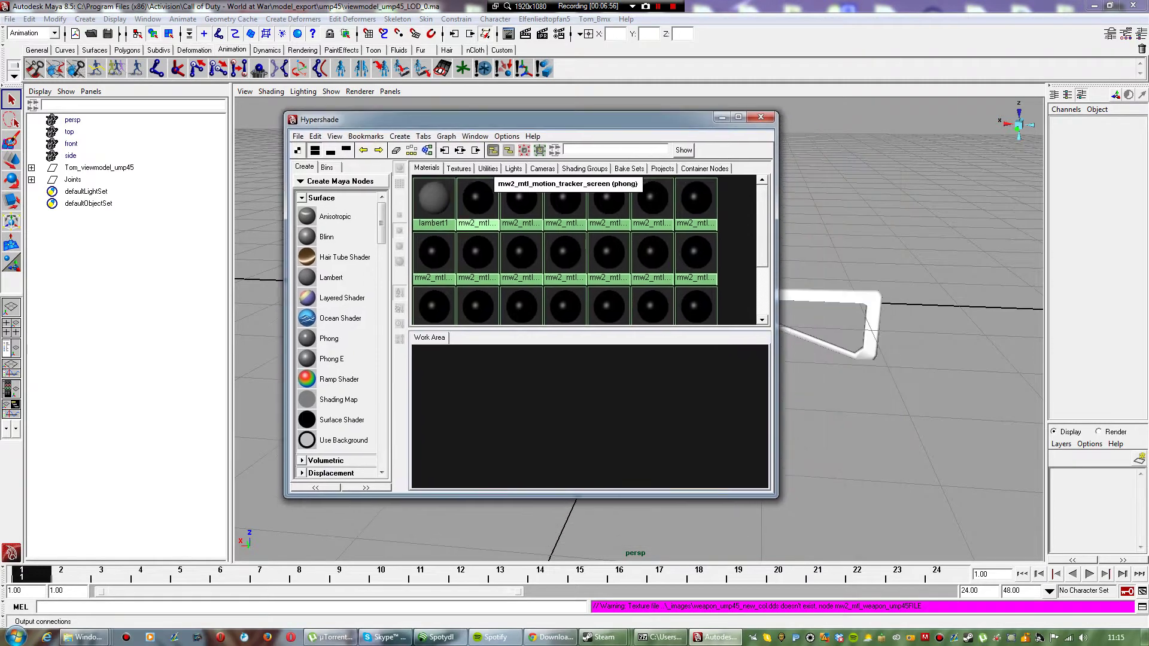
scroll(608, 257, down, 1)
scroll(603, 256, up, 1)
Step: Delete all the mw2_mtl materials from the scene, from mw2_mtl_motion_tracker_screen through the ACOG, red dot, thermal and mw2_mtl_weapon_ump45 ones
click(479, 197)
key(Delete)
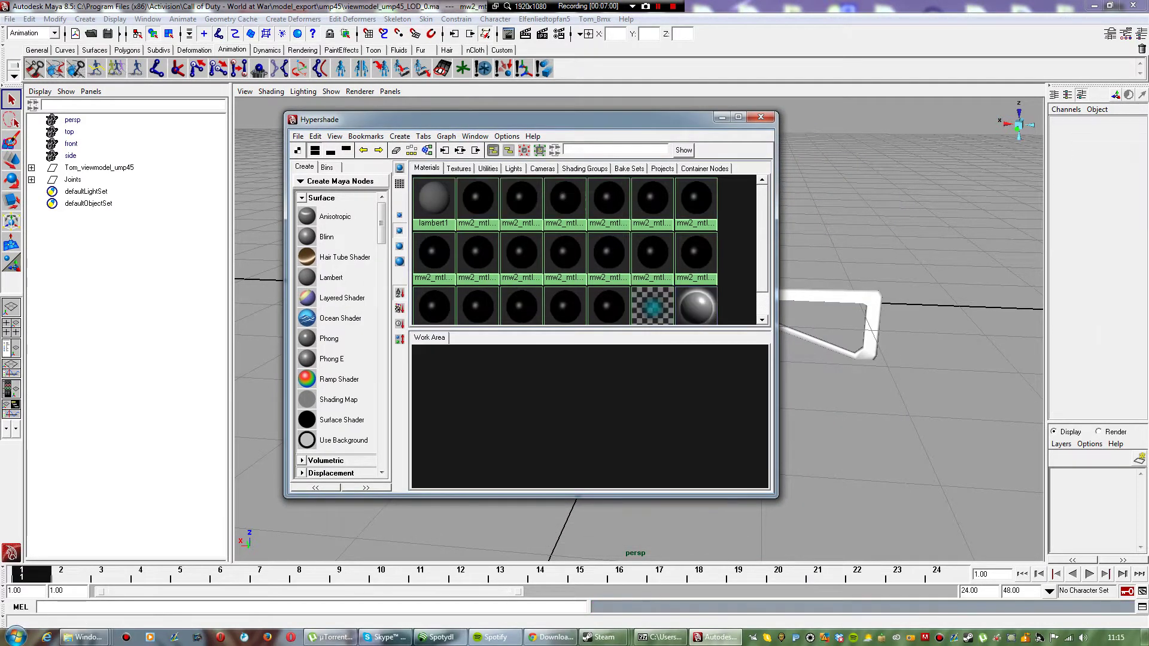
click(479, 197)
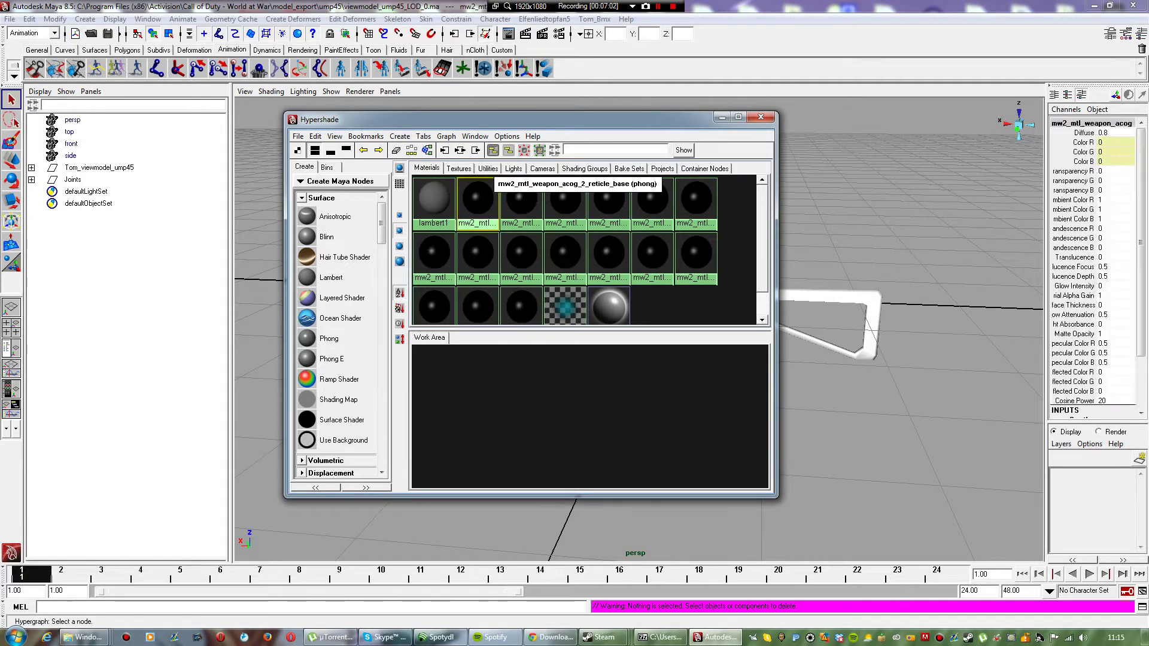
key(Delete)
click(479, 198)
key(Delete)
click(479, 197)
key(Delete)
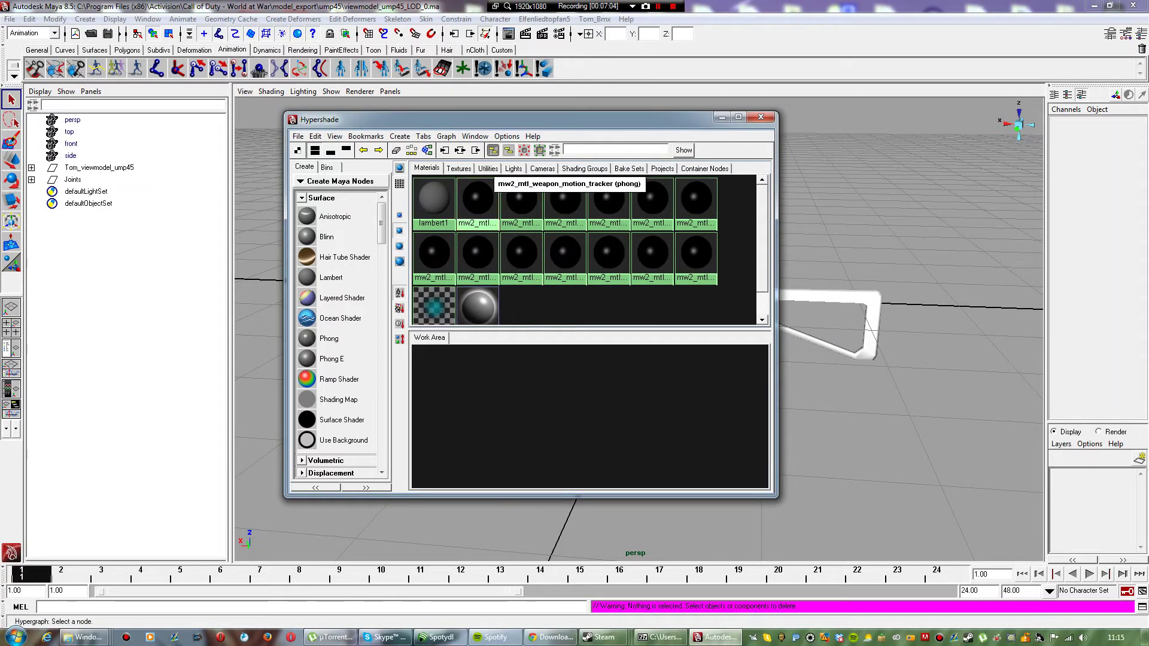
click(479, 198)
key(Delete)
key(Delete)
click(479, 197)
key(Delete)
click(479, 198)
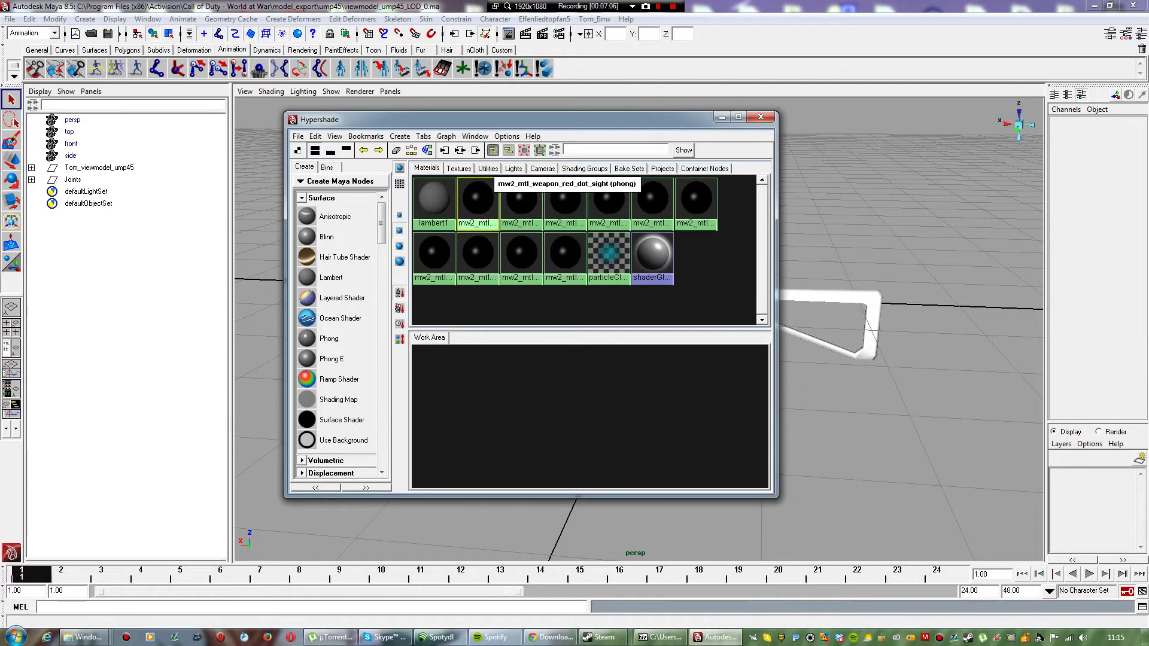
key(Delete)
click(479, 198)
key(Delete)
click(479, 198)
key(Delete)
click(479, 198)
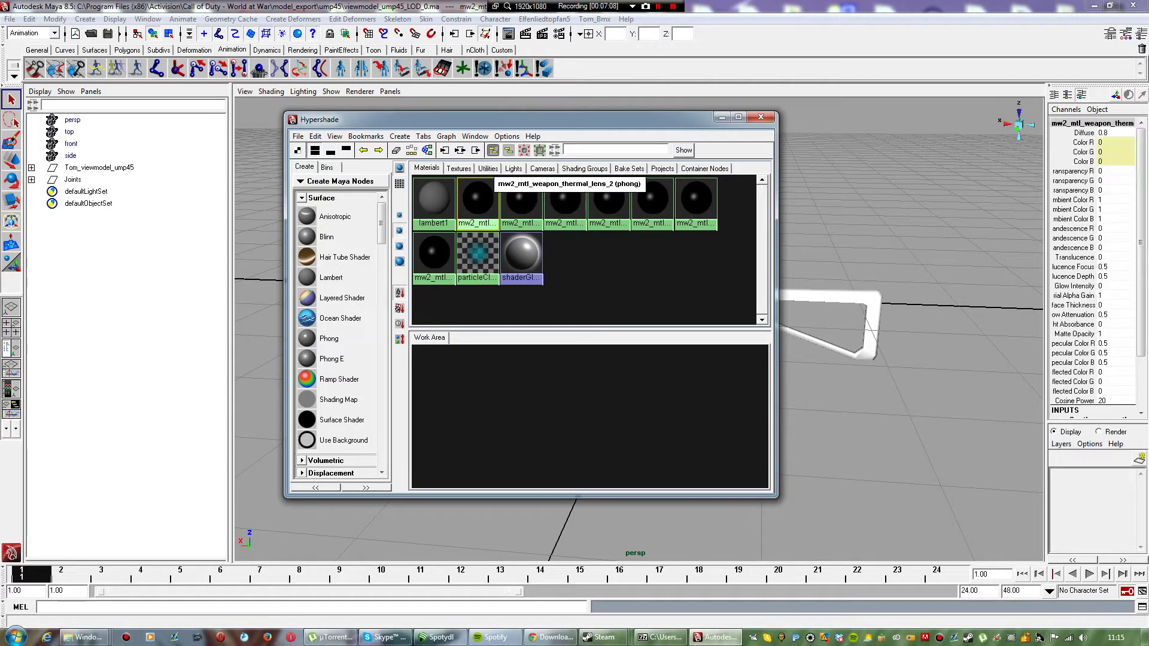
key(Delete)
click(479, 197)
key(Delete)
click(479, 197)
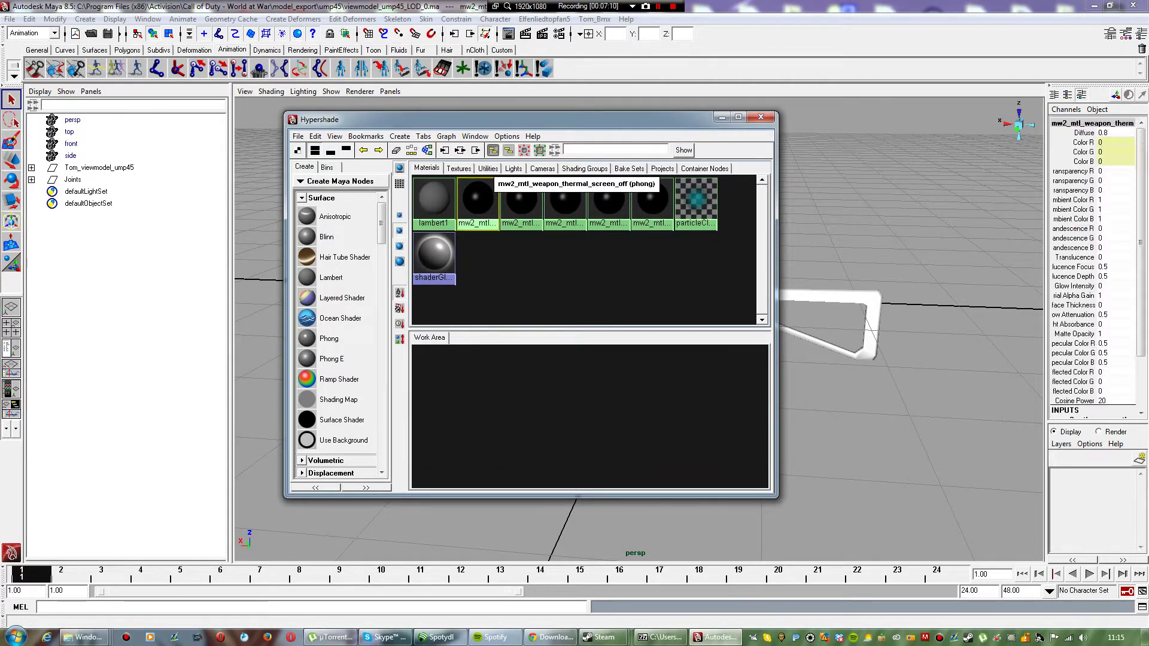
key(Delete)
click(479, 198)
key(Delete)
click(479, 197)
key(Delete)
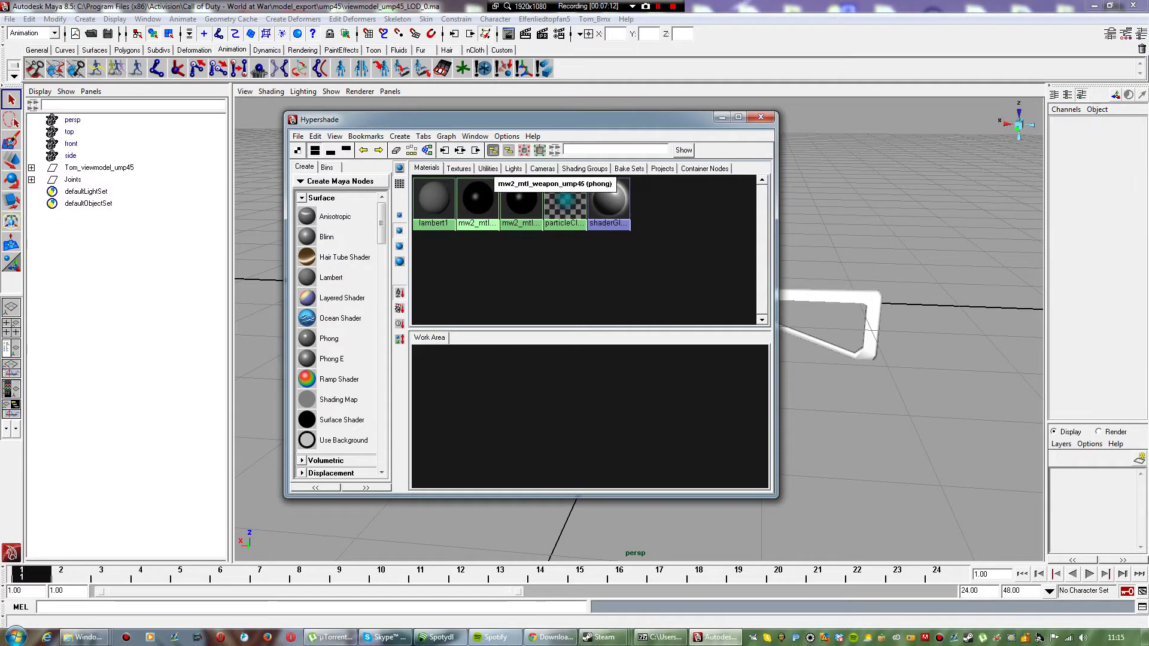
click(479, 198)
key(Delete)
click(479, 198)
key(Delete)
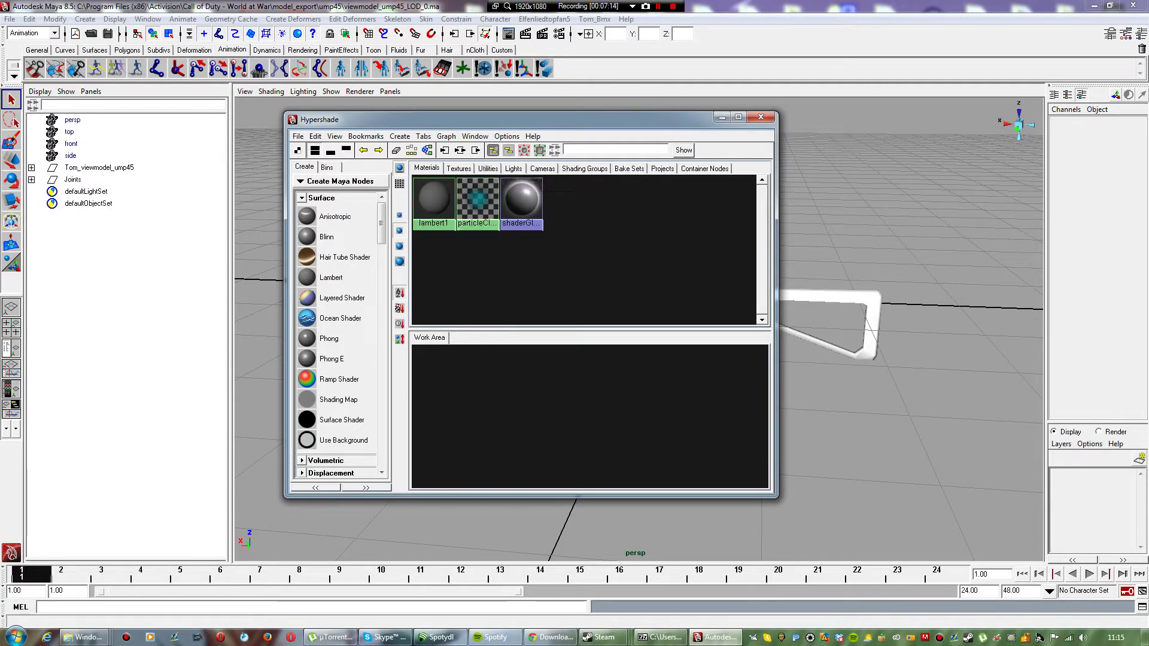
Step: Create a Blinn material in Hypershade and rename it mtl_ump45_non_upgraded
drag(419, 119, 440, 109)
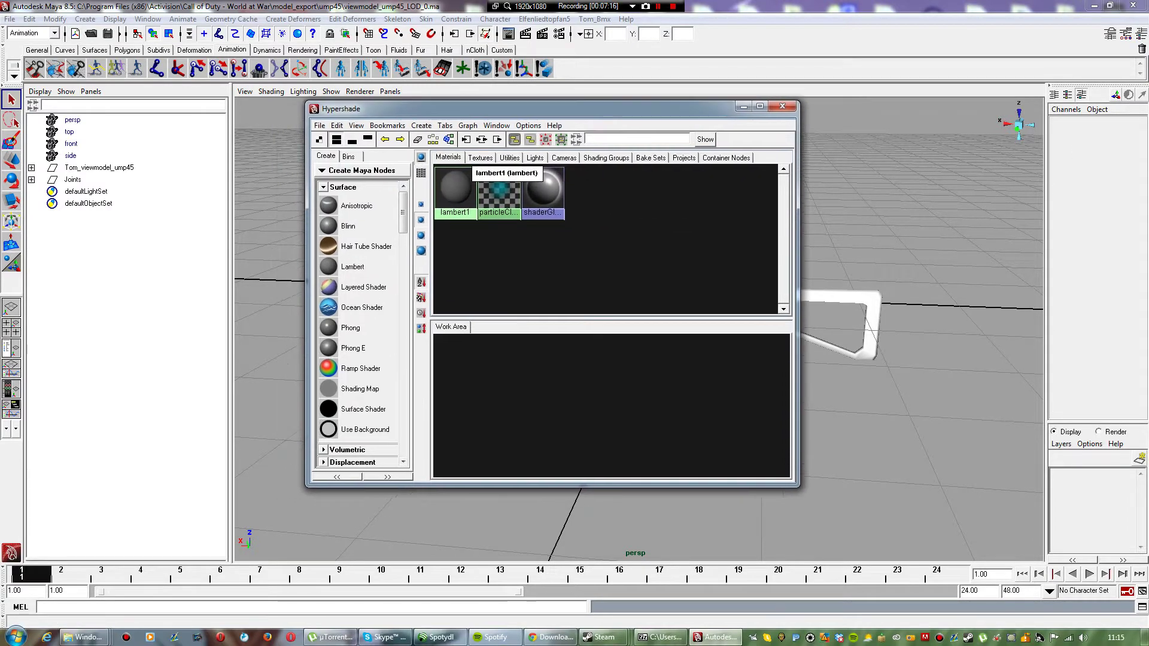
click(348, 225)
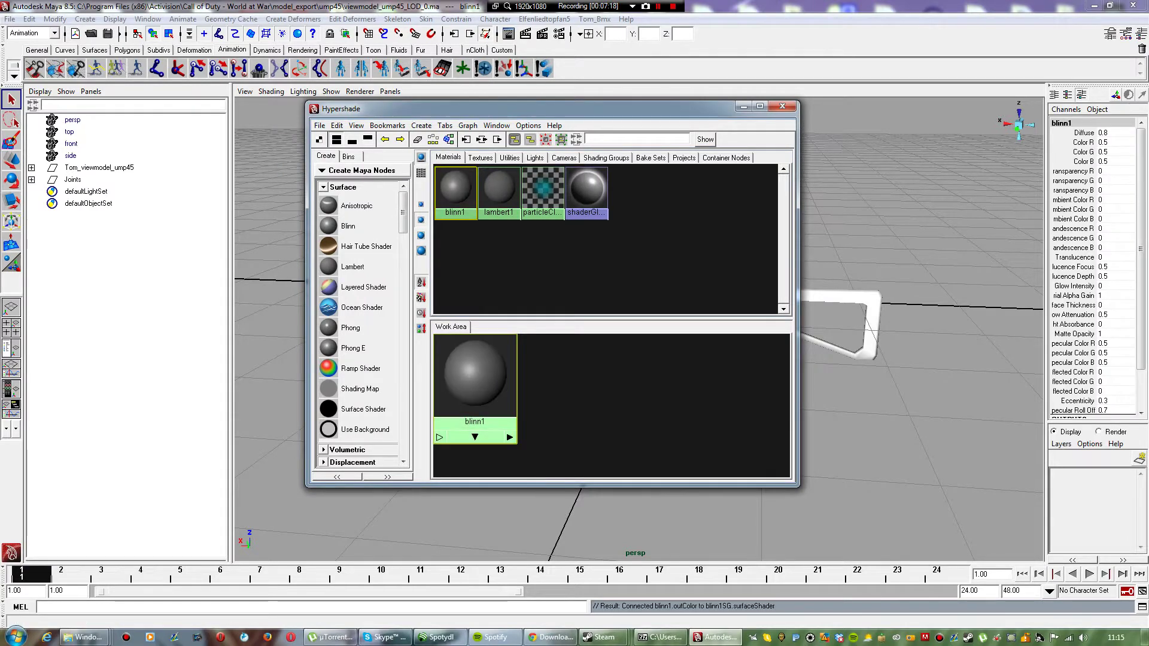
right_click(584, 410)
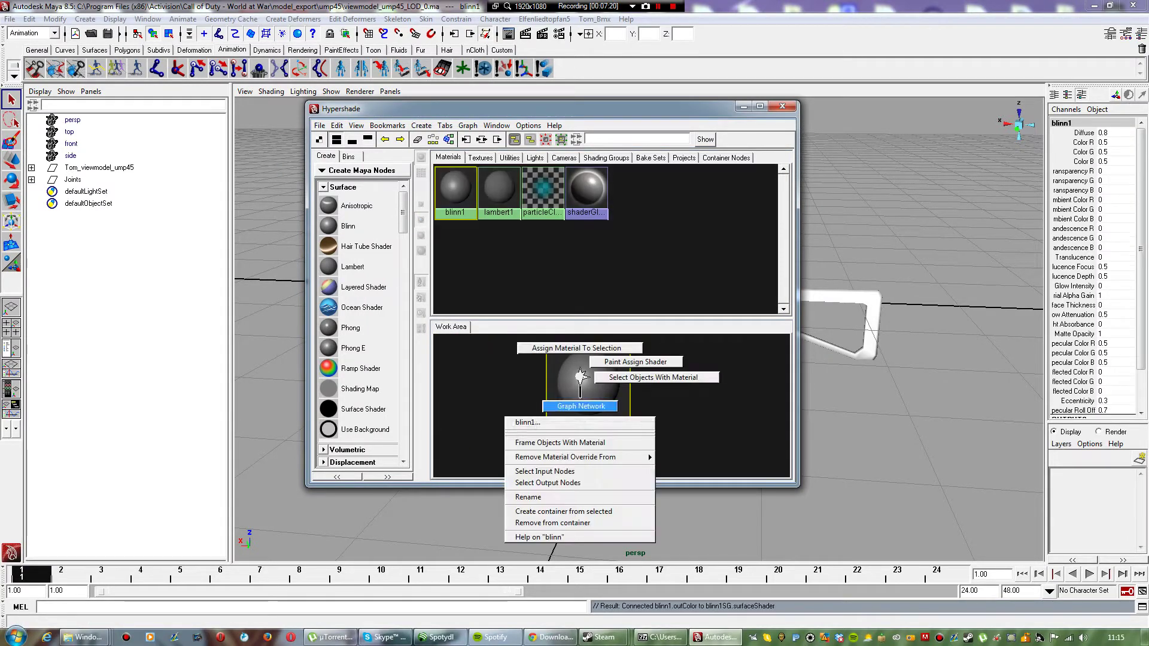
click(538, 498)
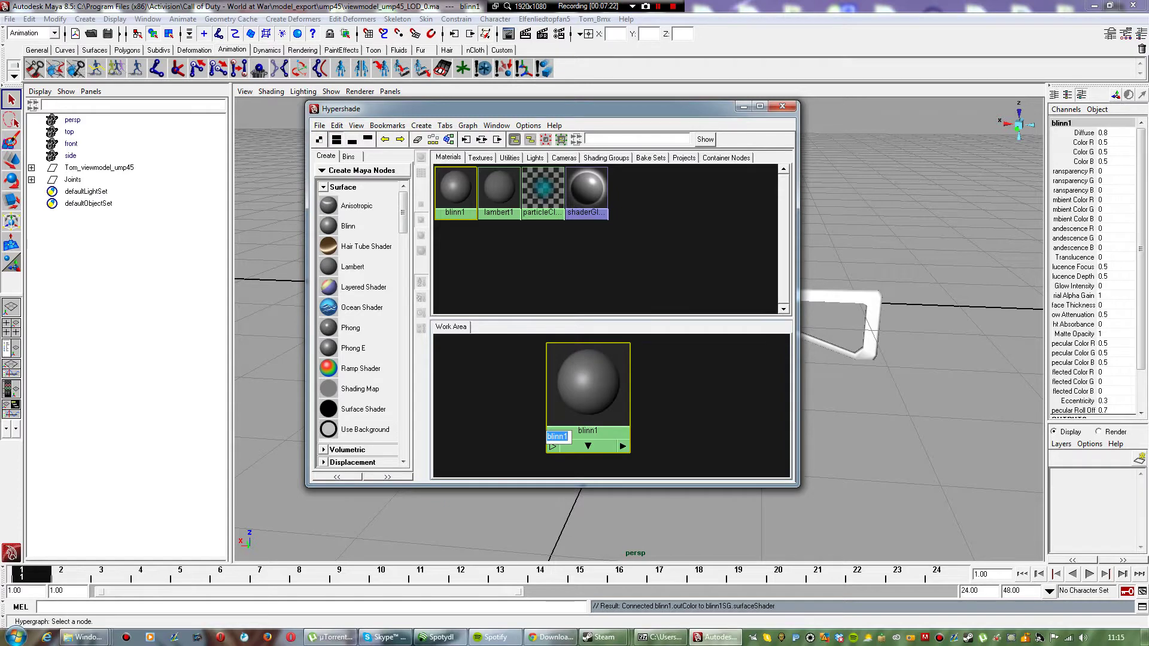
text(mtl_ump45_non_U)
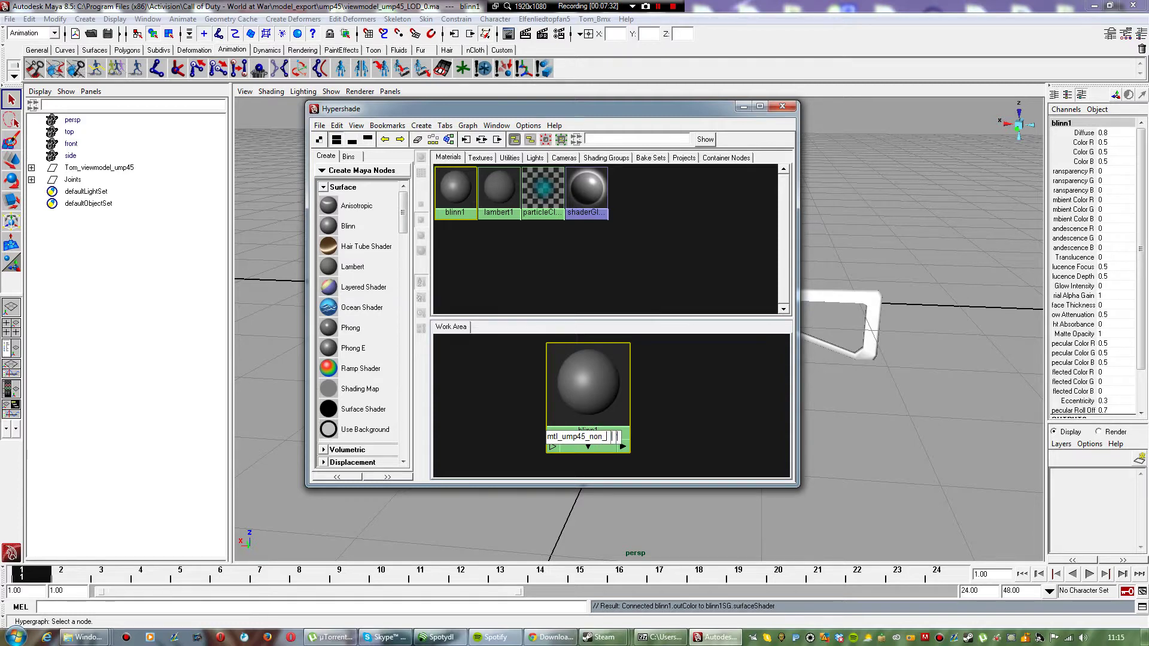
text(upgraded)
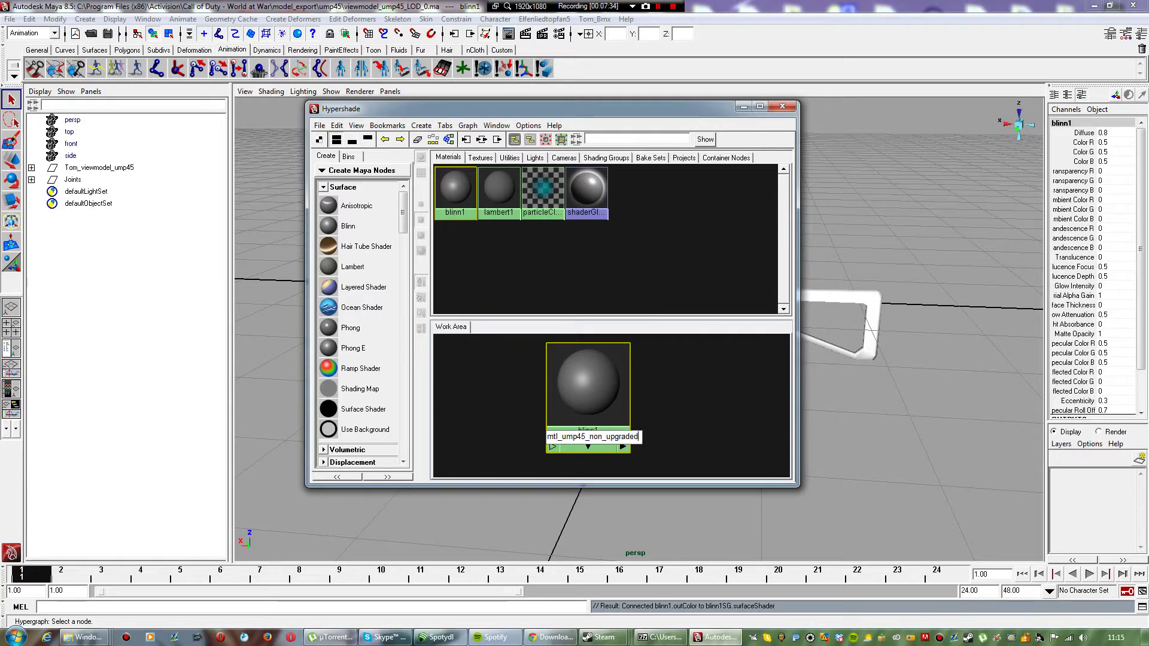
key(Return)
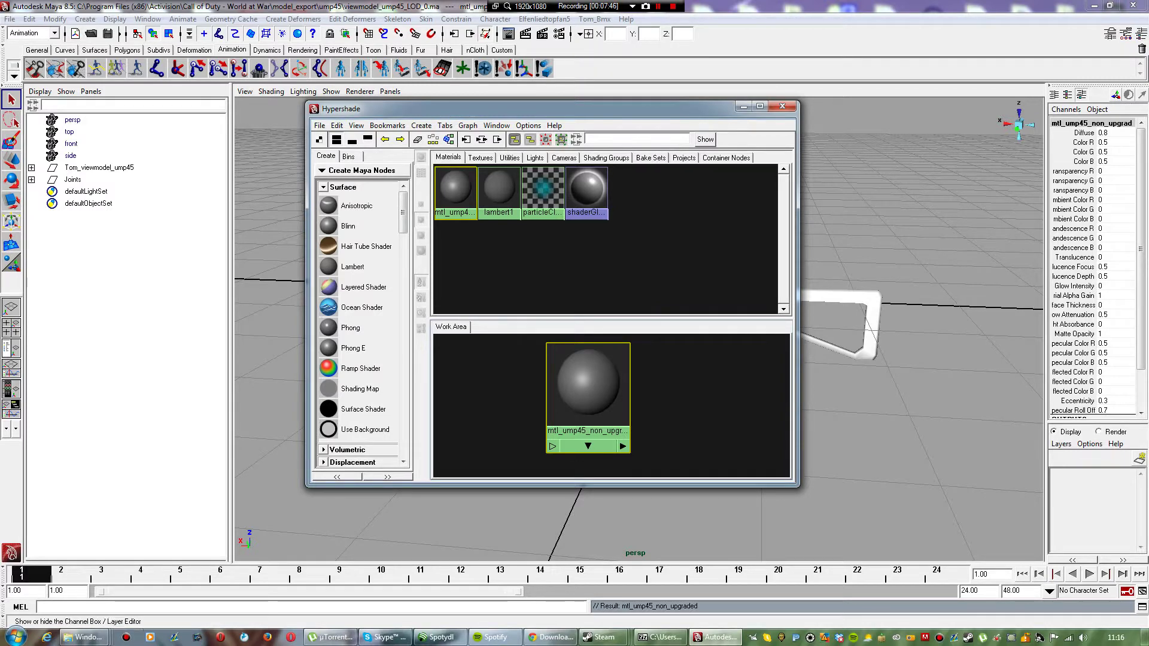
Step: Connect a new File texture to the Color attribute of the mtl_ump45_non_upgraded material
key(ctrl+a)
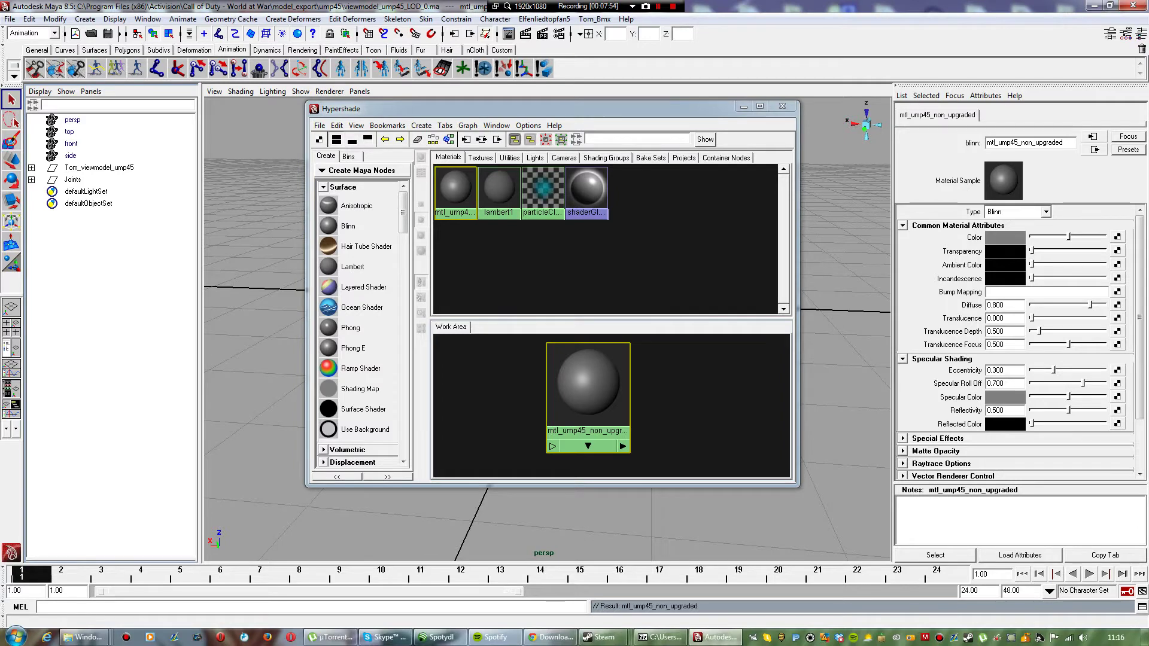
click(1117, 238)
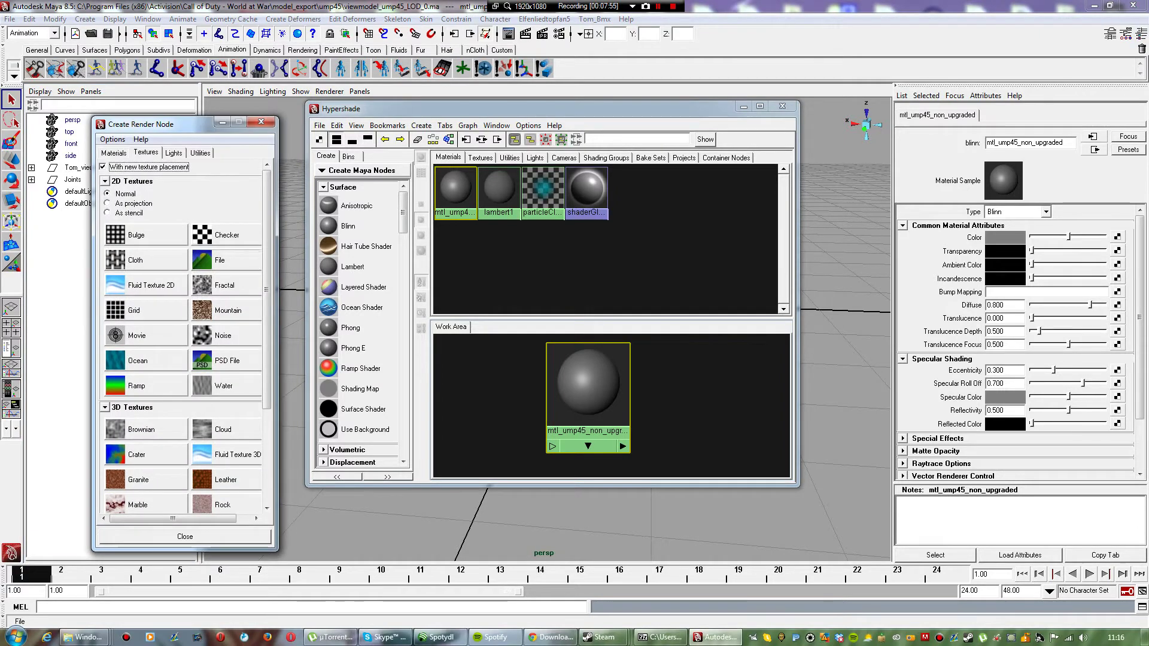
click(220, 260)
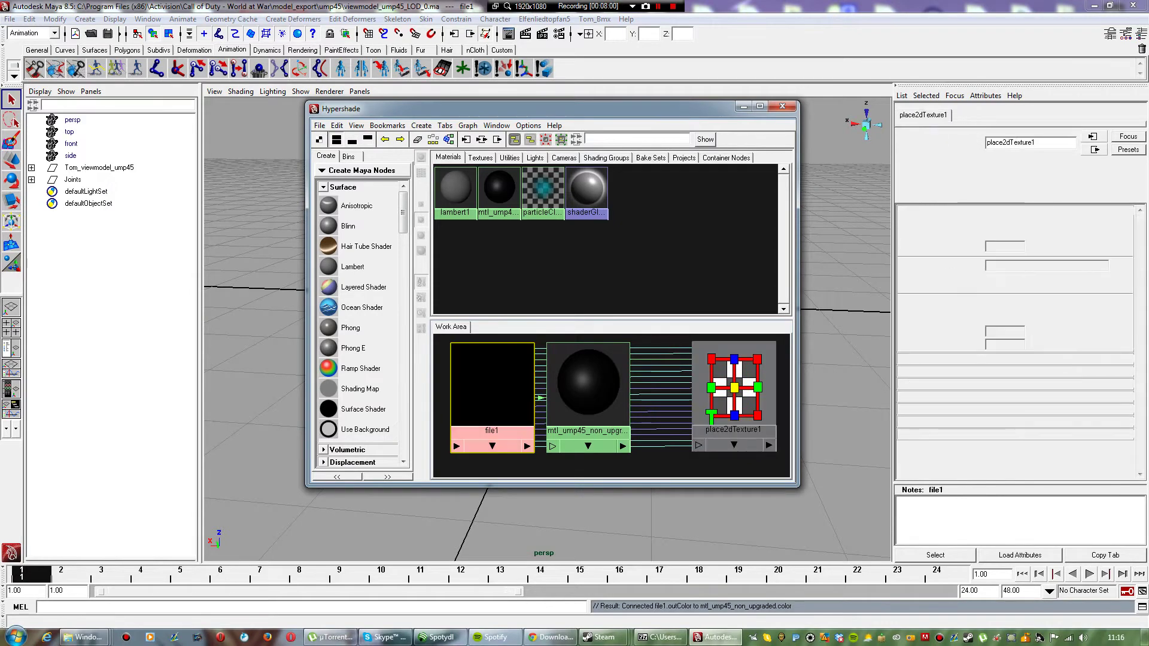
Step: Rename the file texture node as ump45_non_upgraded_tex
right_drag(483, 385, 479, 490)
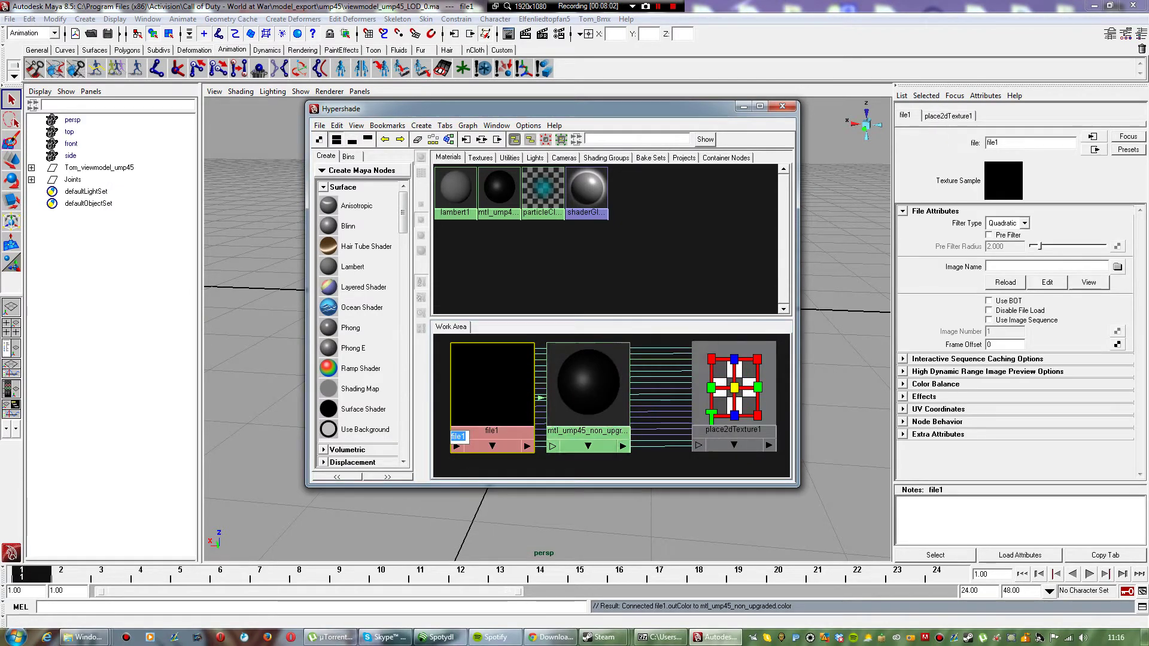
text(umn)
key(BackSpace)
text(p5)
text(5)
text(_)
text(non_)
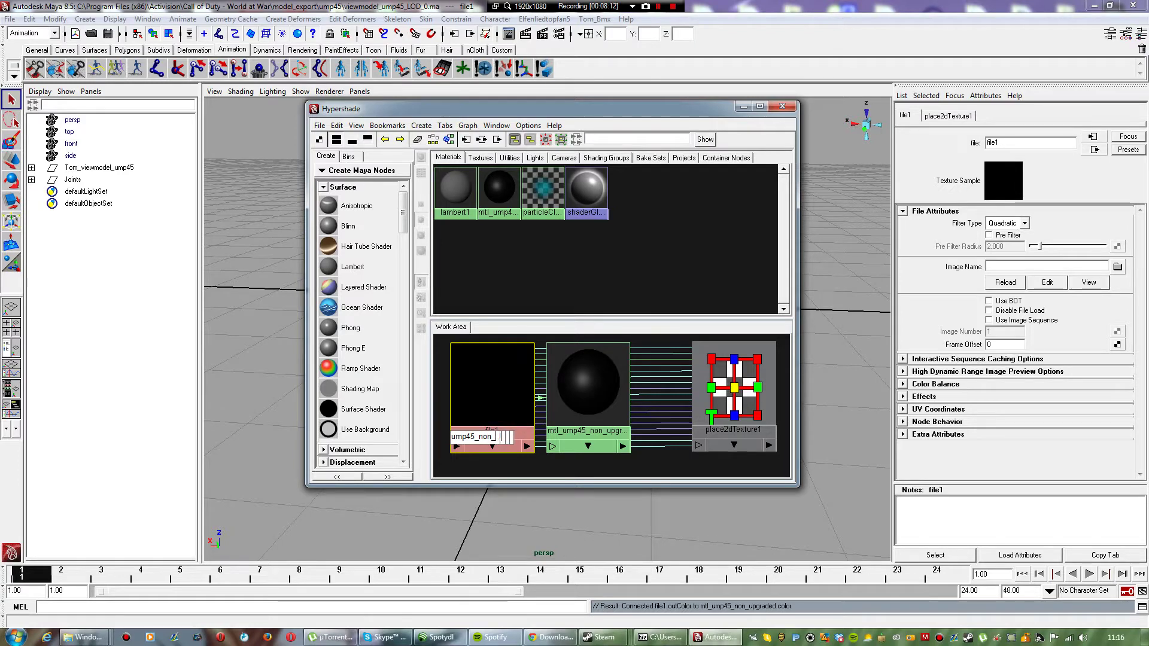
text(Upgu)
text(pgraded)
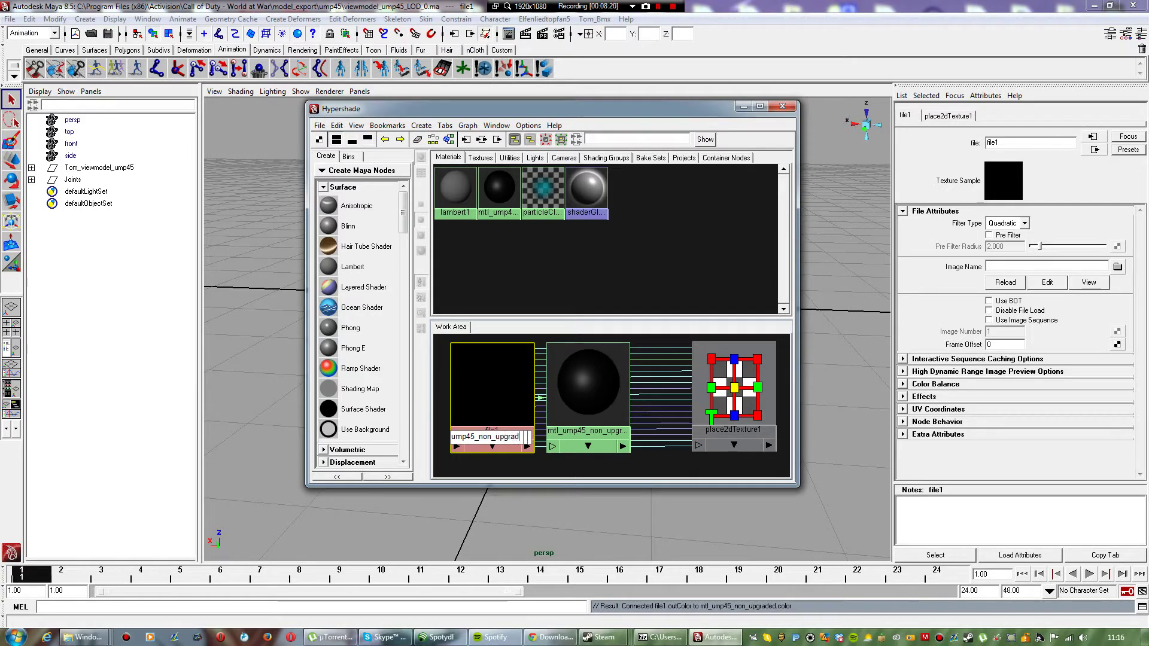
text(te)
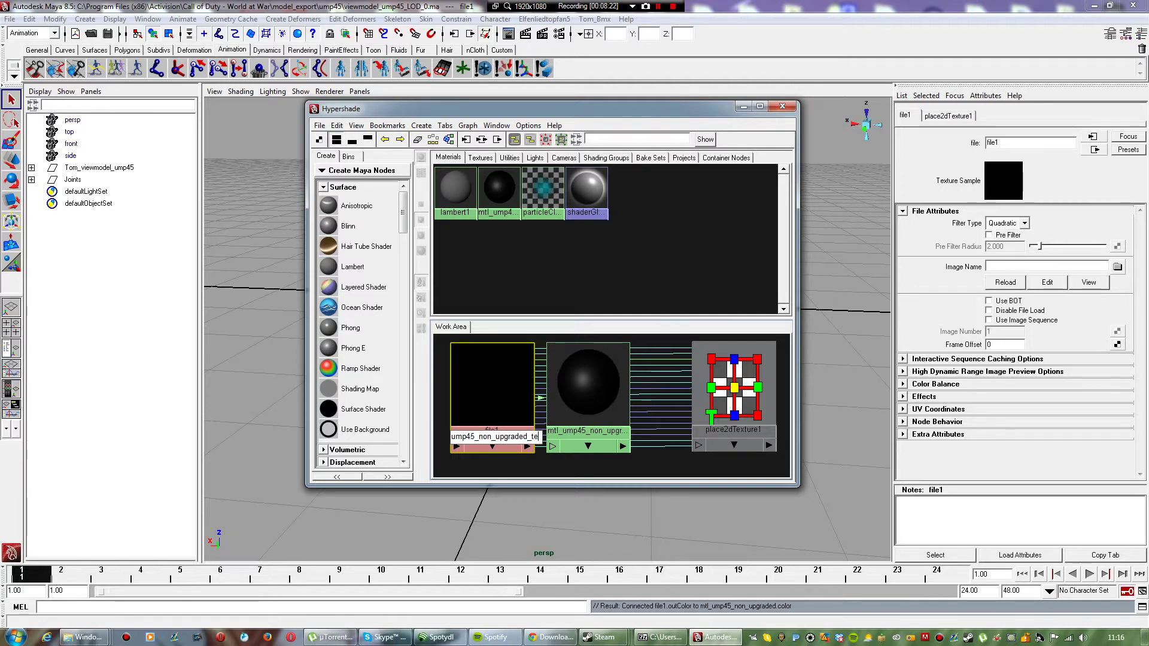
text(x)
key(Return)
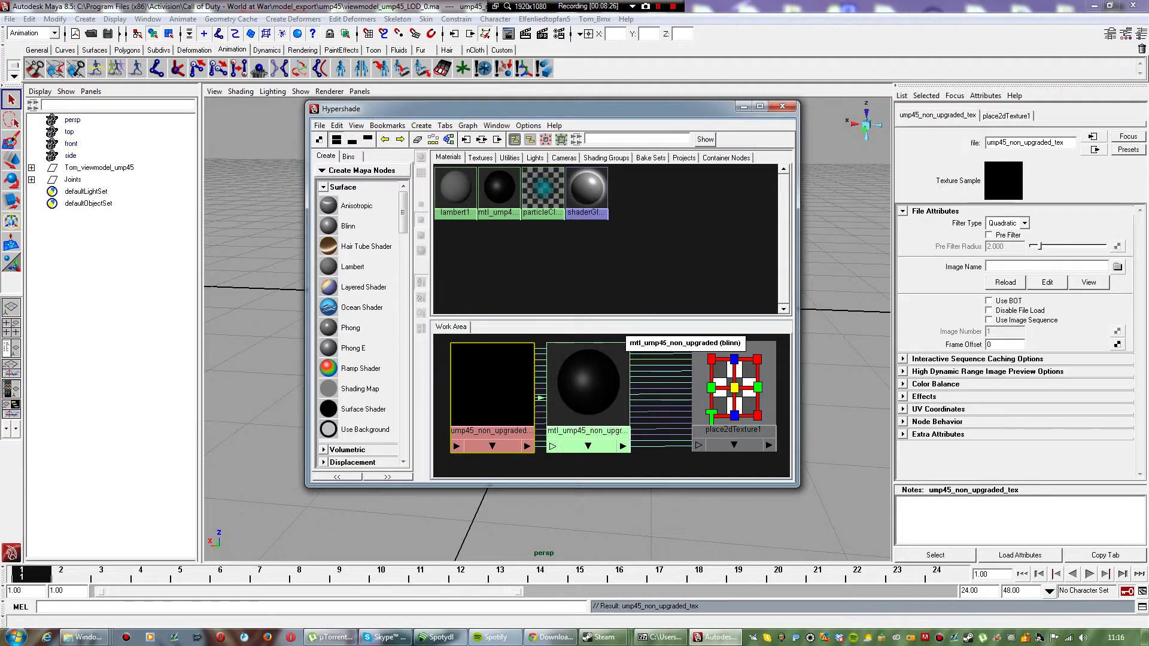
Step: Load the weapon_ump45_new_col DDS image from model_export's ump45\_images folder into the ump45_non_upgraded_tex node
click(1118, 267)
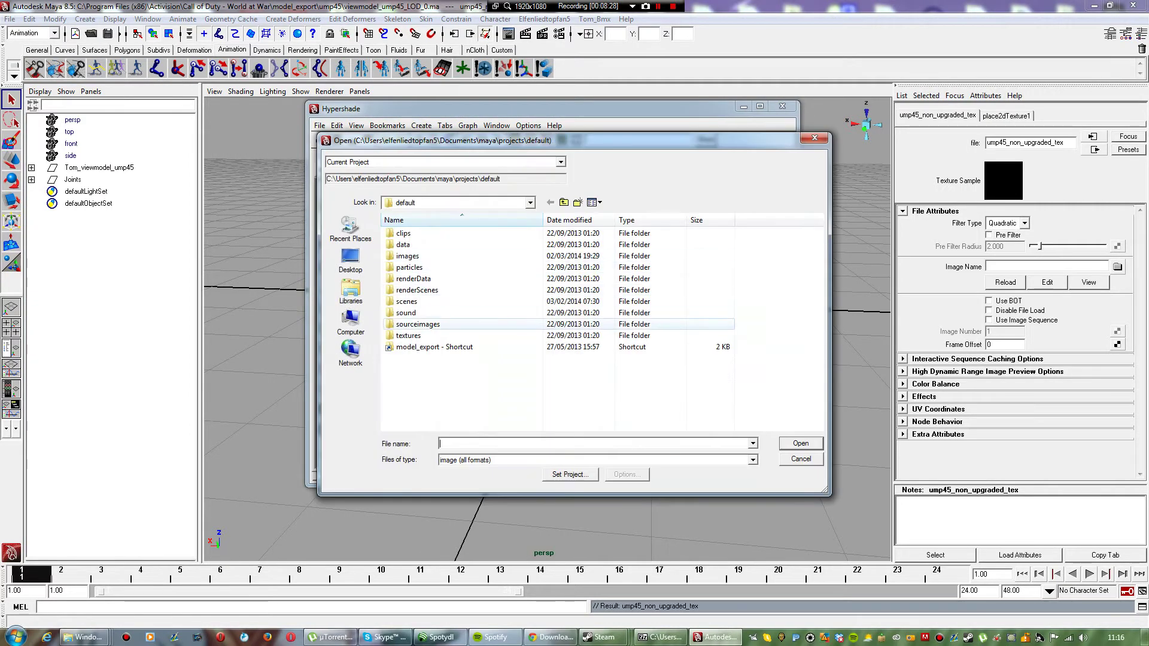
double_click(443, 347)
double_click(407, 233)
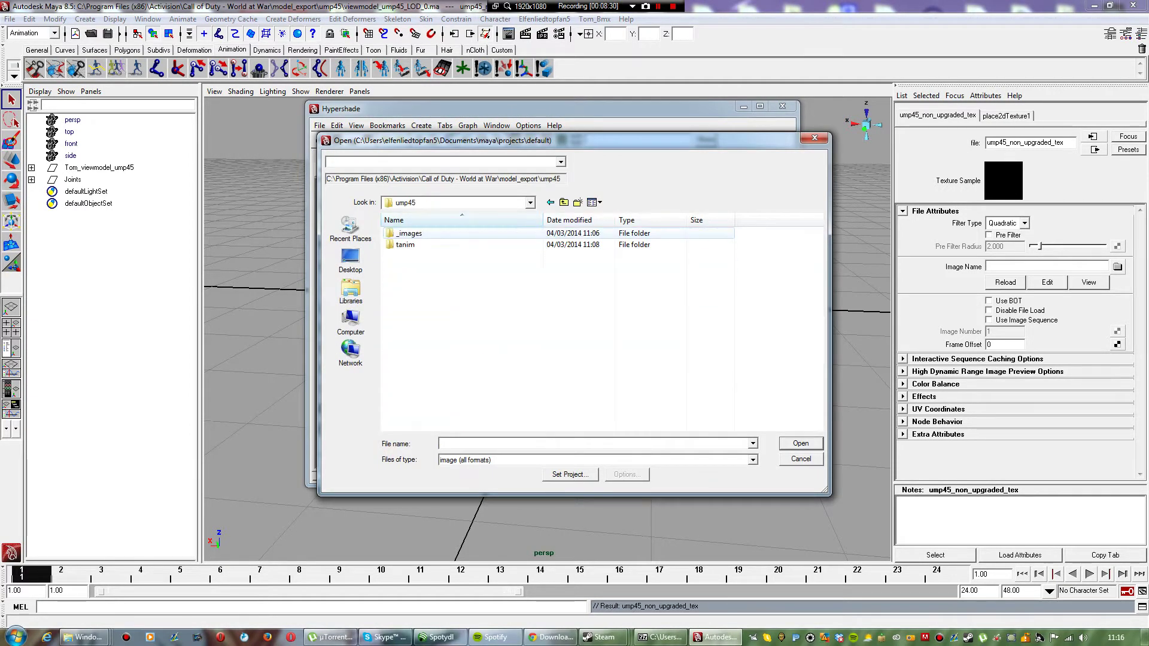
double_click(407, 233)
scroll(437, 324, down, 2)
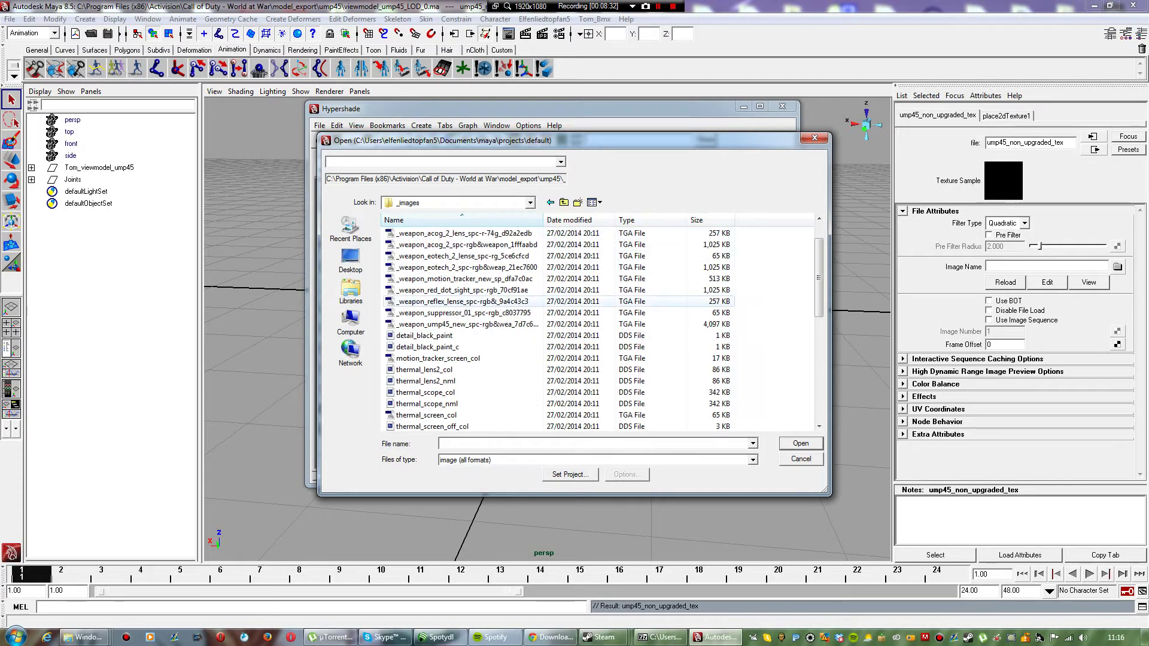
scroll(437, 324, down, 2)
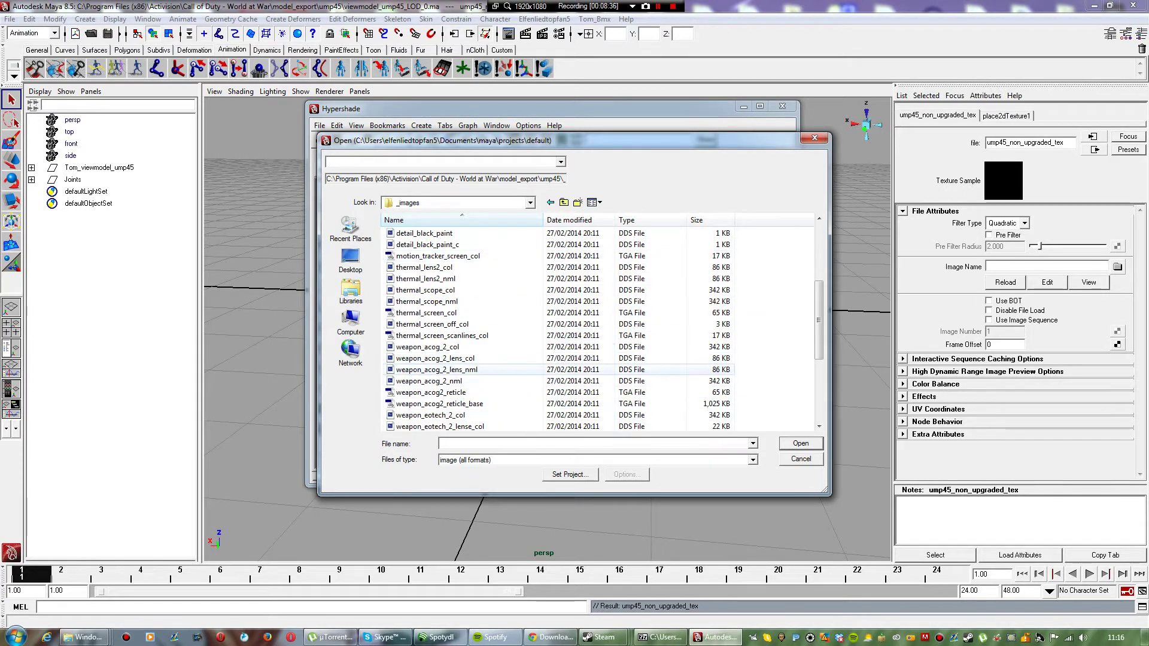
scroll(509, 336, down, 1)
scroll(509, 336, down, 2)
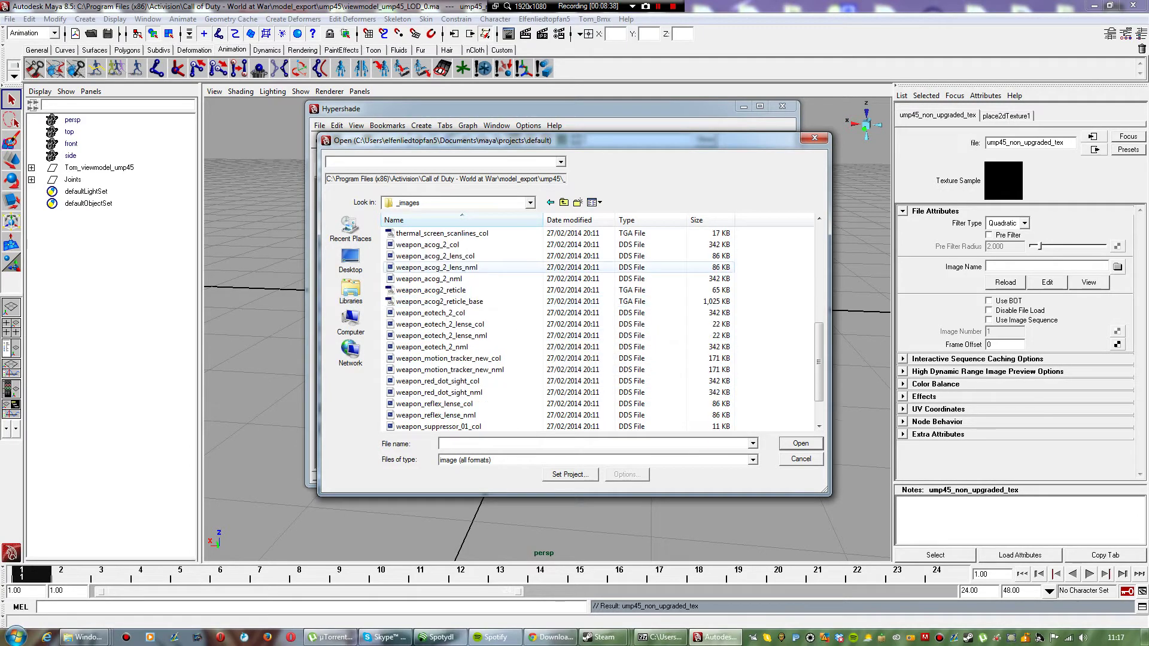
scroll(514, 344, down, 2)
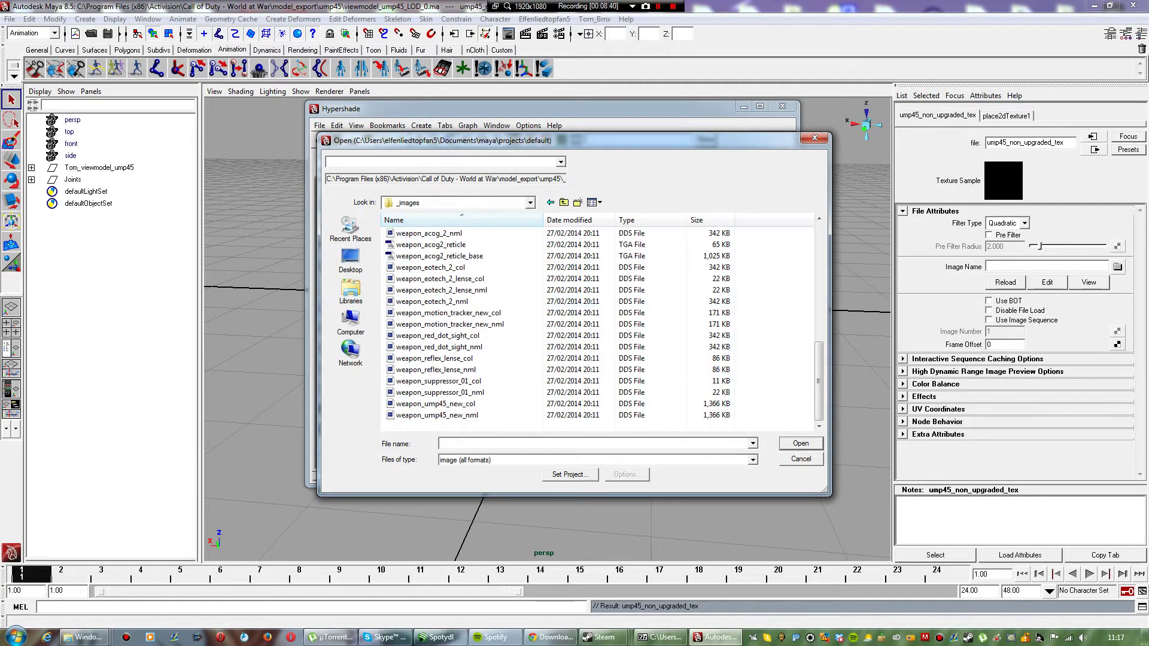
click(467, 404)
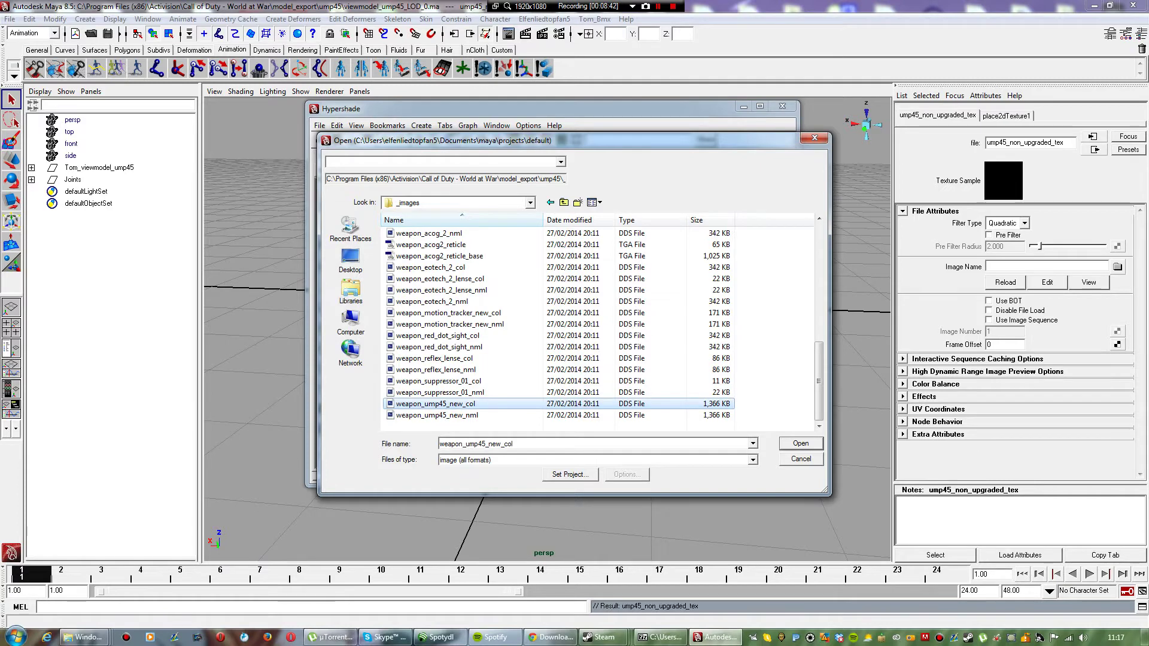
double_click(515, 404)
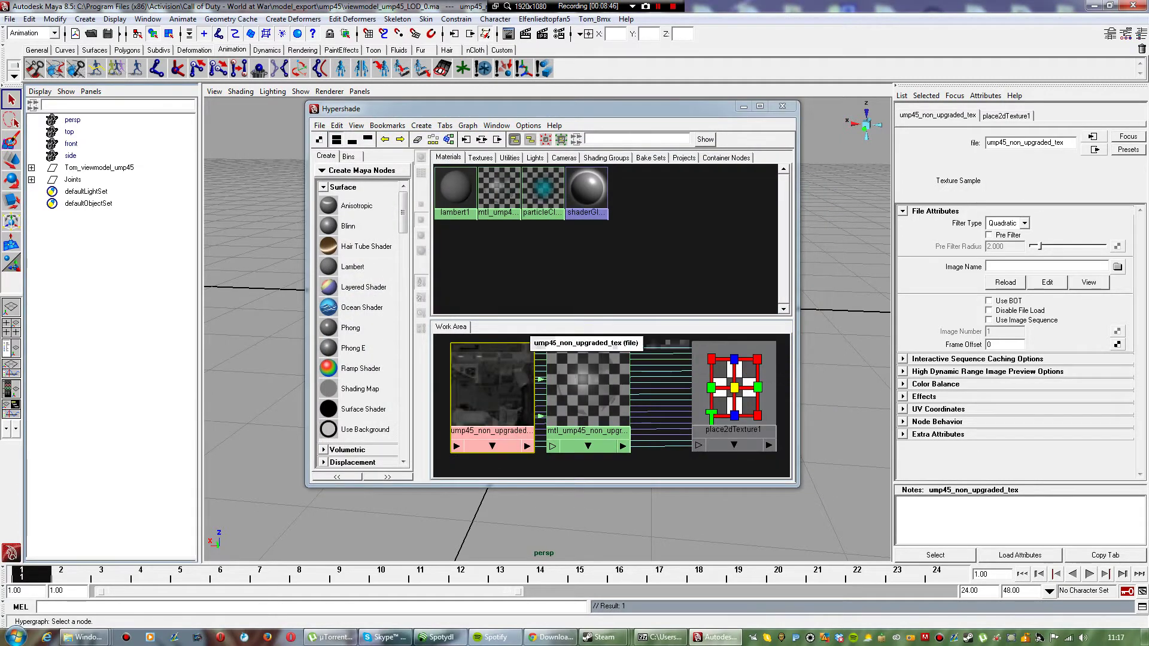
Step: Graph the mtl_ump45_non_upgraded network and delete the transparency connection between the texture and the material
right_drag(499, 380, 499, 413)
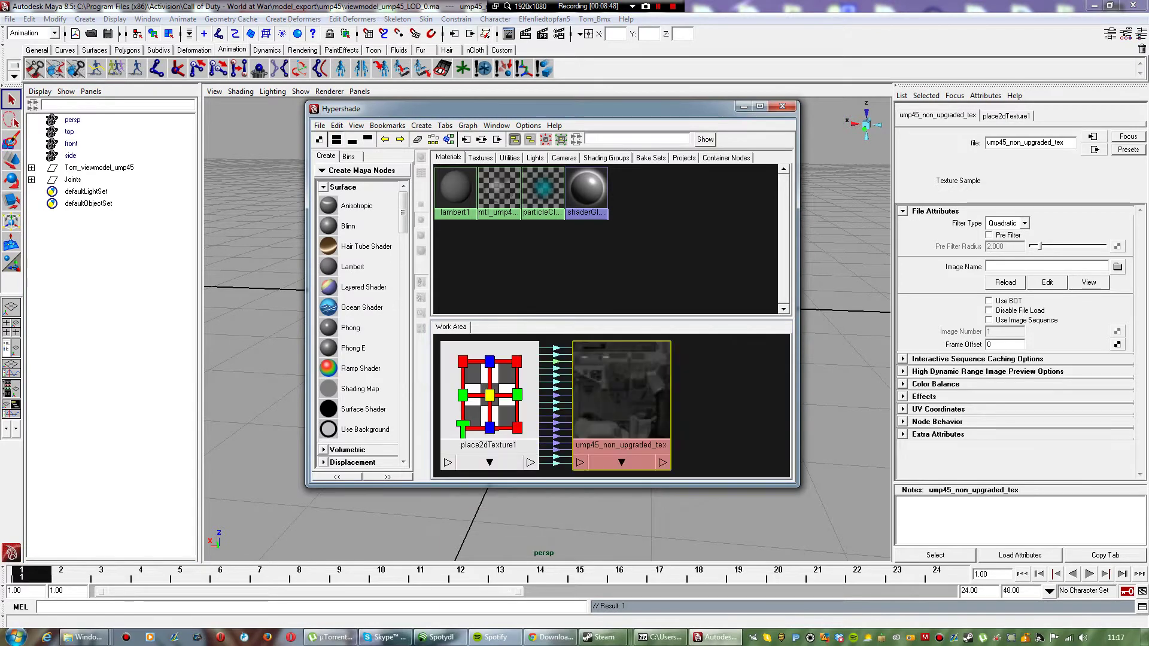
scroll(616, 407, down, 5)
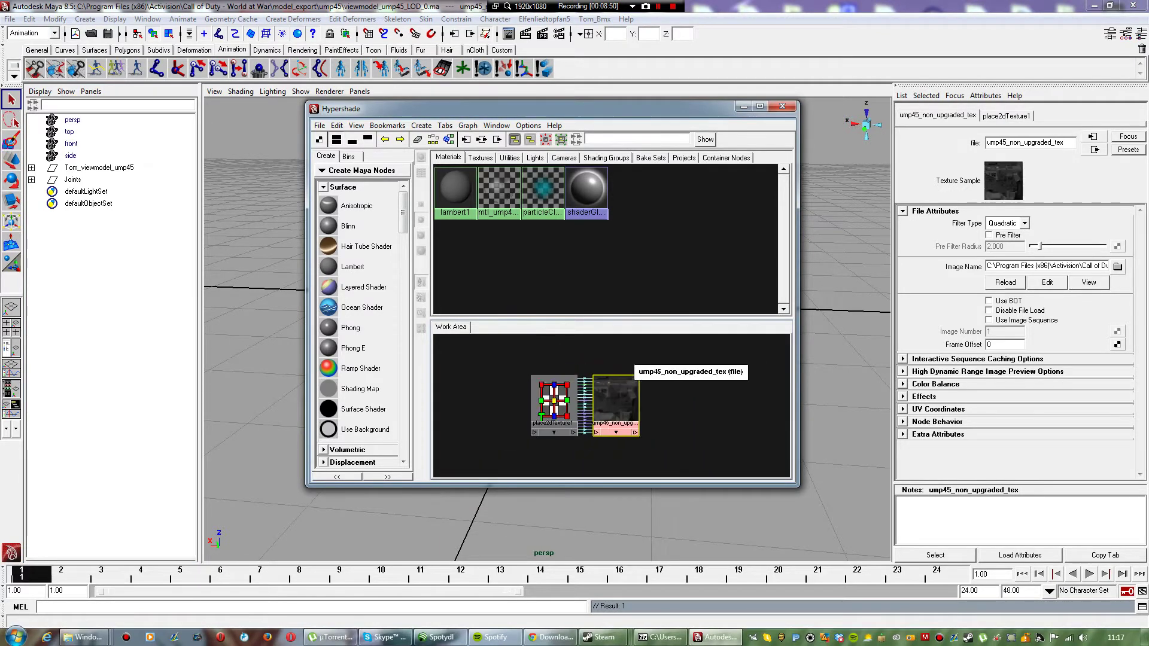
scroll(617, 407, up, 3)
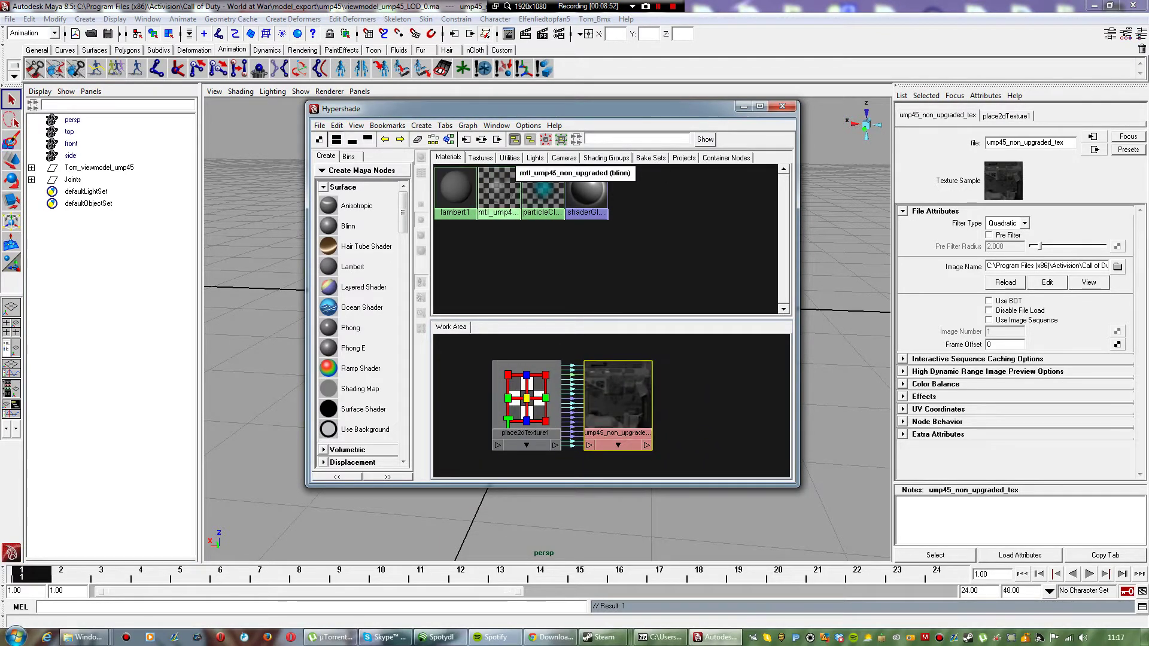
right_drag(500, 184, 500, 220)
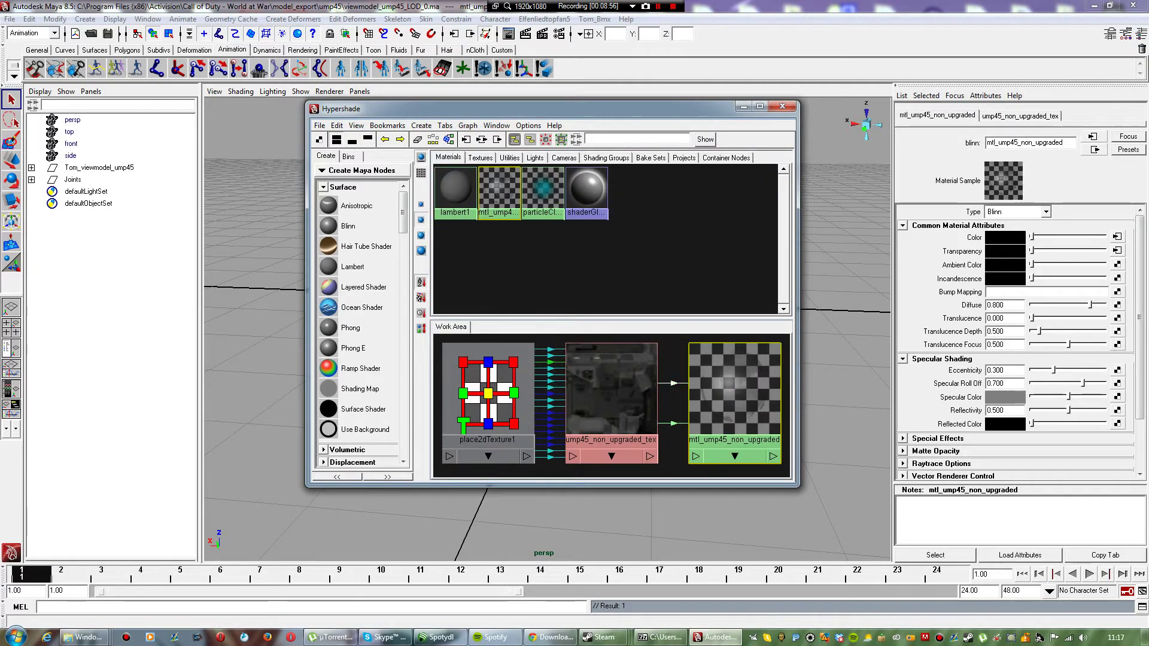
click(672, 383)
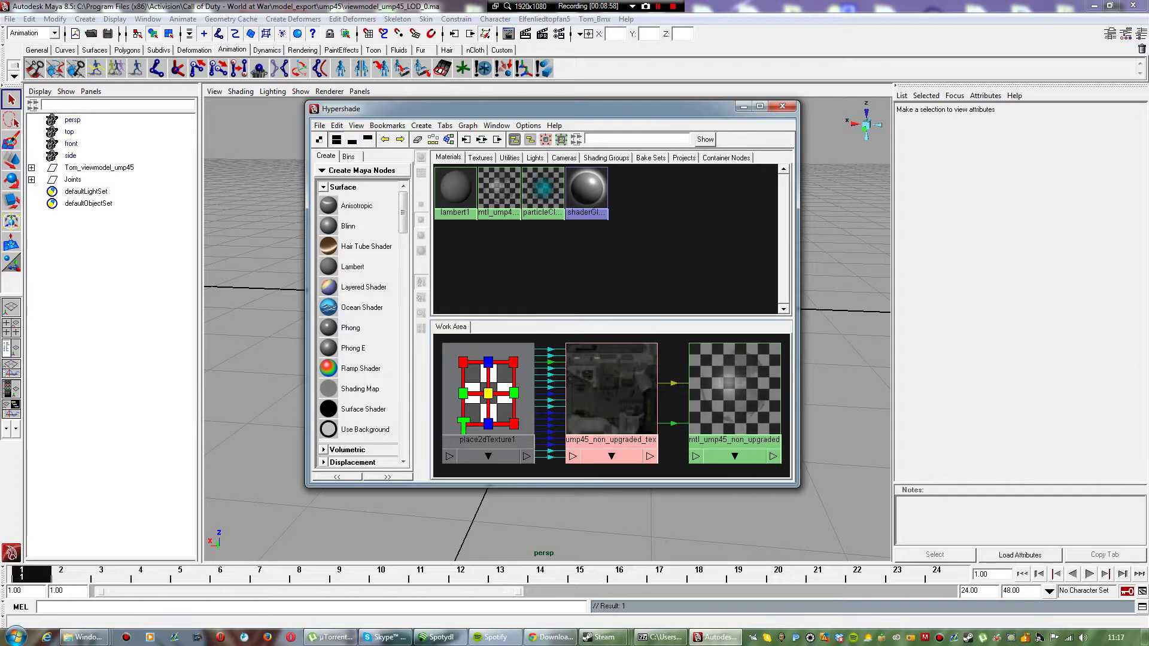
key(Delete)
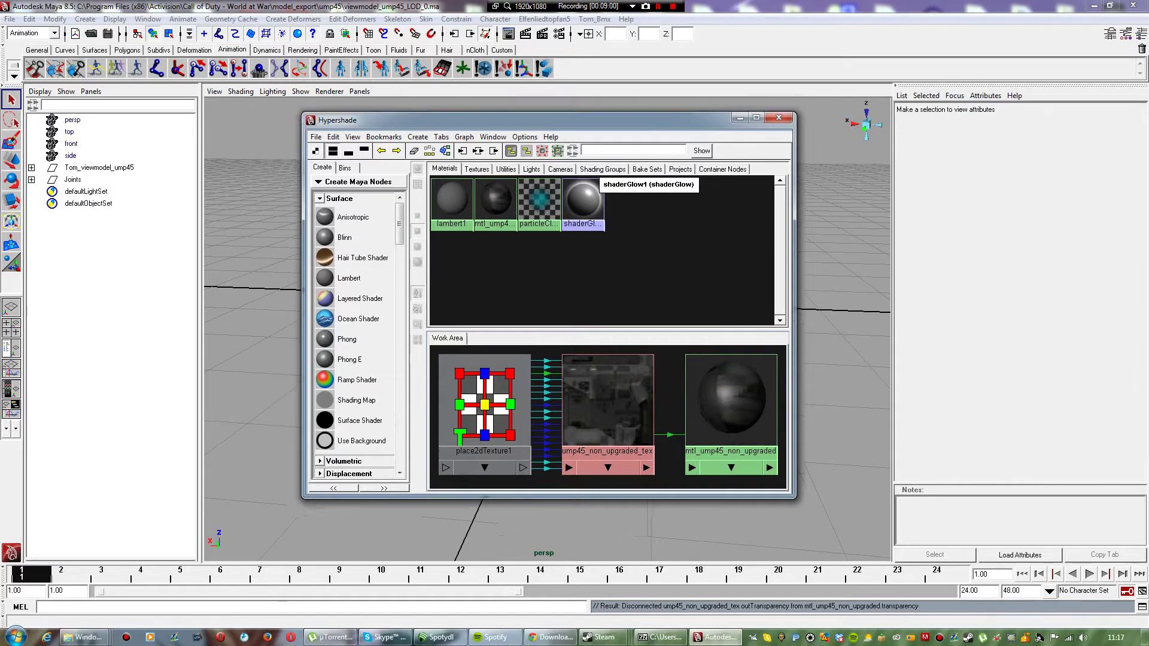
Step: Assign the mtl_ump45_non_upgraded material to the three TomMesh meshes in the Tom_viewmodel_ump45 group
drag(479, 109, 432, 349)
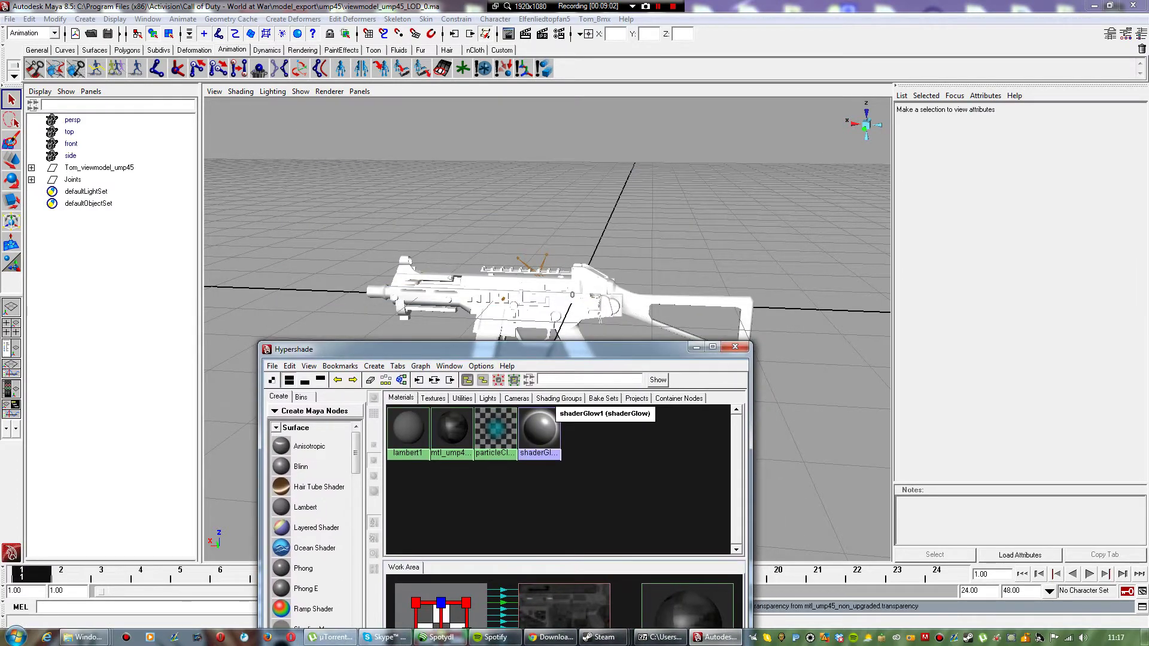
click(31, 180)
click(31, 180)
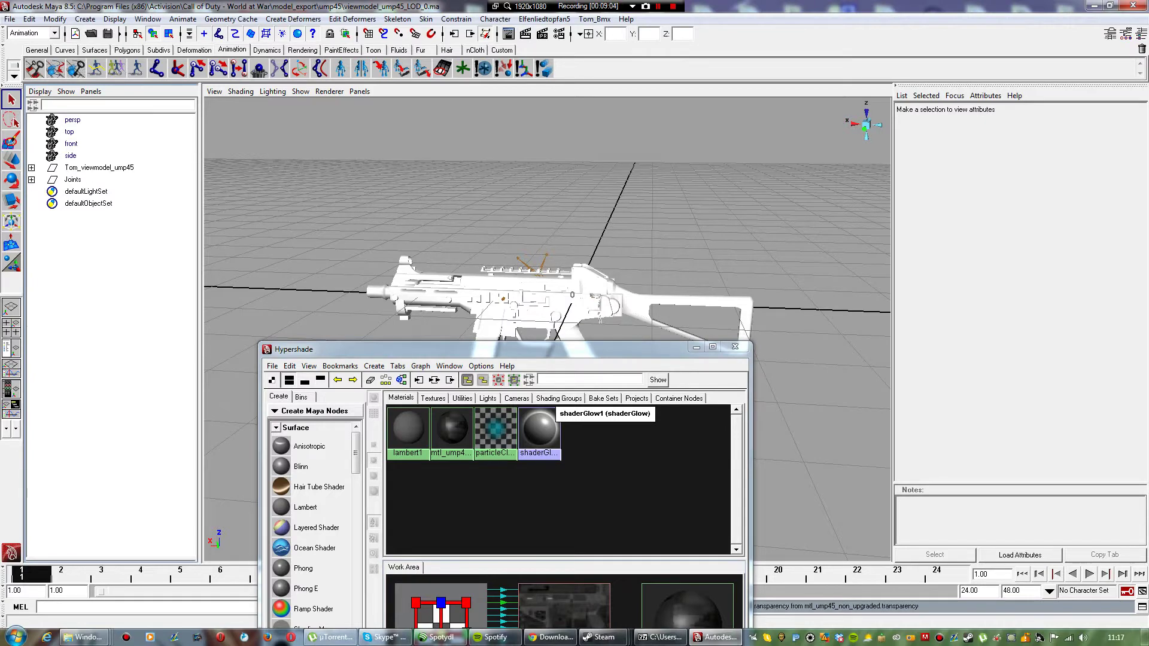
click(31, 167)
click(99, 168)
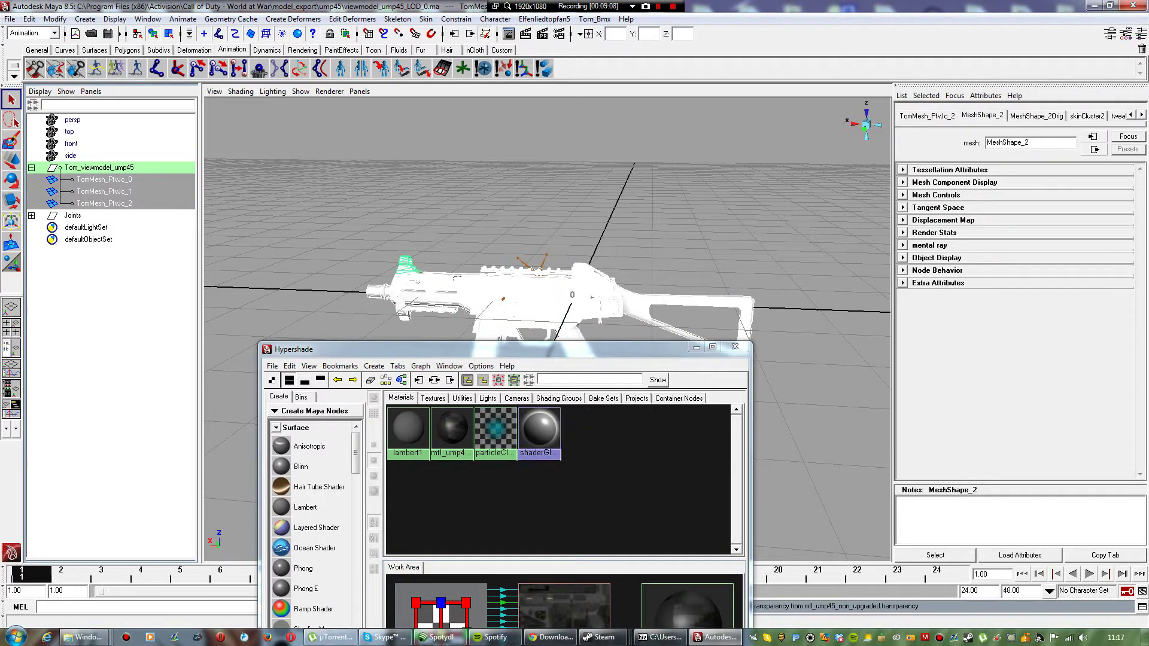
right_drag(681, 462, 675, 432)
click(719, 234)
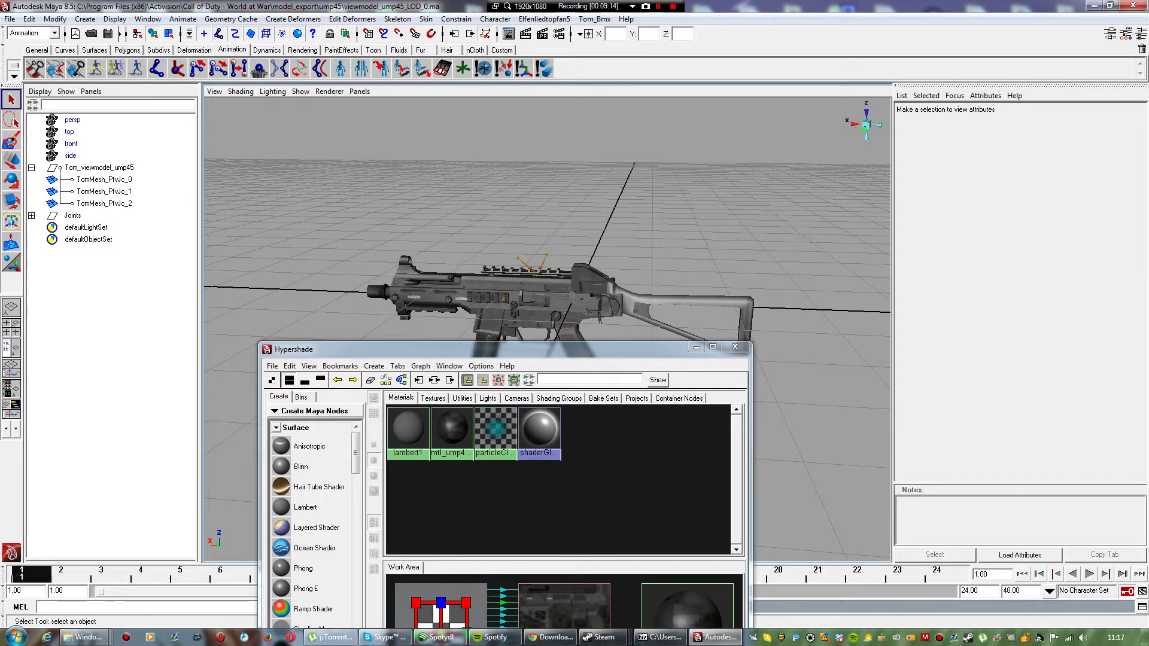
Step: Minimize Hypershade and examine the newly textured gun in the perspective view
click(696, 348)
scroll(682, 341, up, 3)
alt+drag(683, 341, 658, 340)
scroll(659, 340, down, 1)
scroll(547, 306, down, 1)
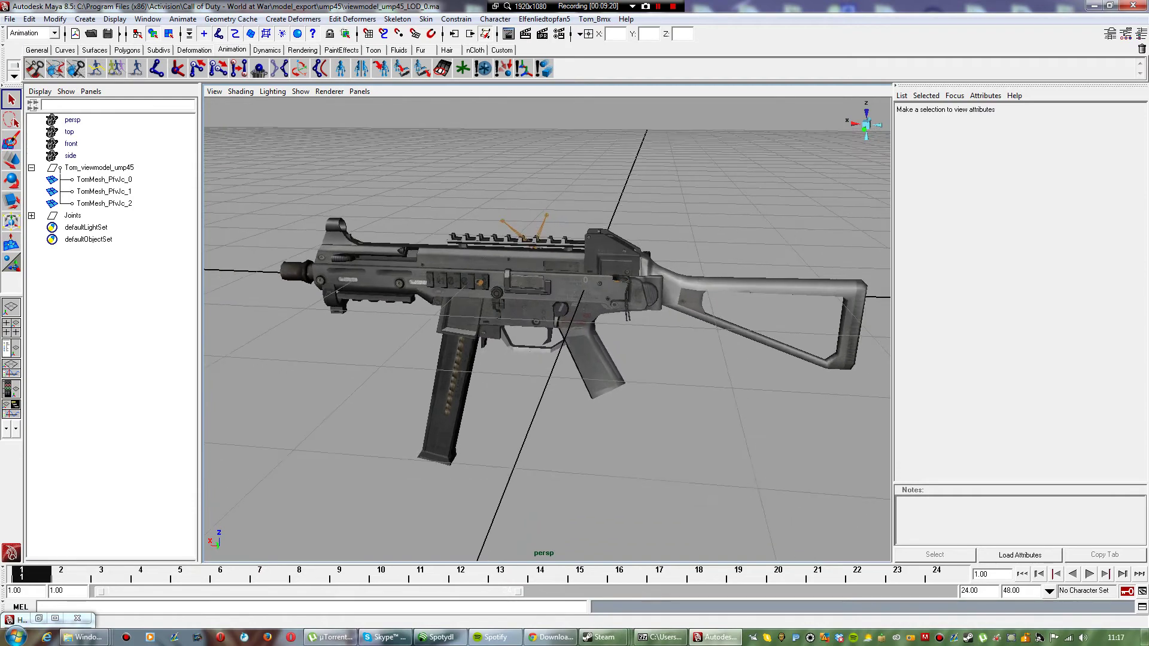
mouse_move(546, 306)
alt+mouse_down()
mouse_move(610, 263)
mouse_move(709, 267)
mouse_move(700, 290)
mouse_move(616, 306)
mouse_move(539, 291)
mouse_move(520, 306)
mouse_move(544, 302)
alt+mouse_up()
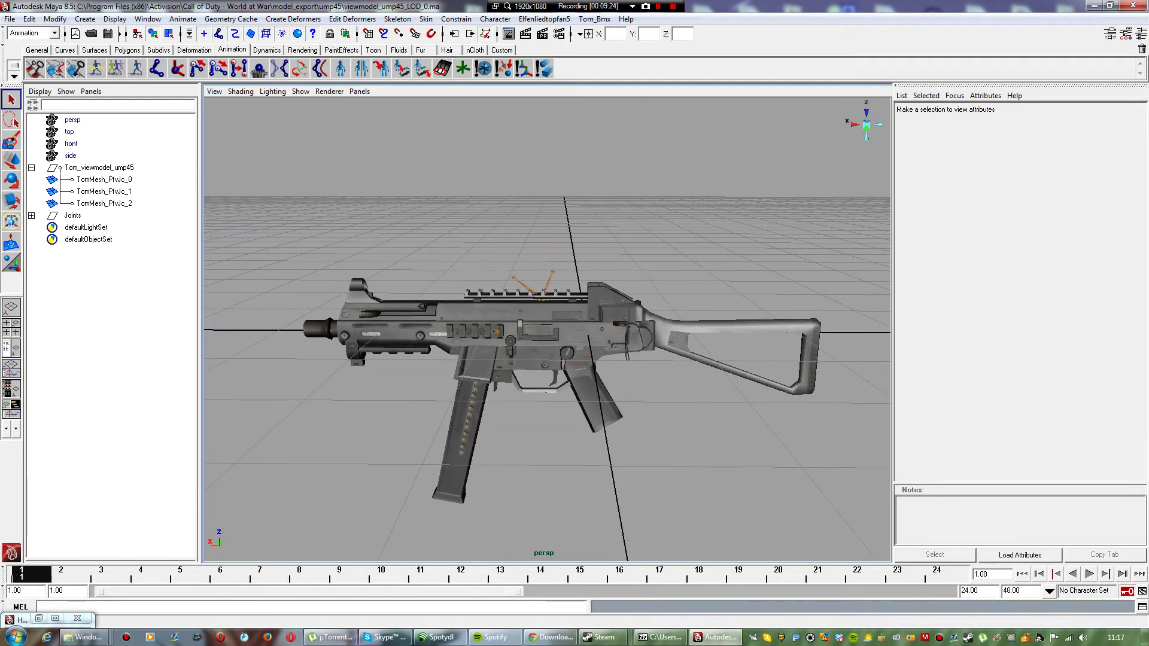
scroll(544, 302, down, 1)
alt+middle_drag(543, 302, 543, 269)
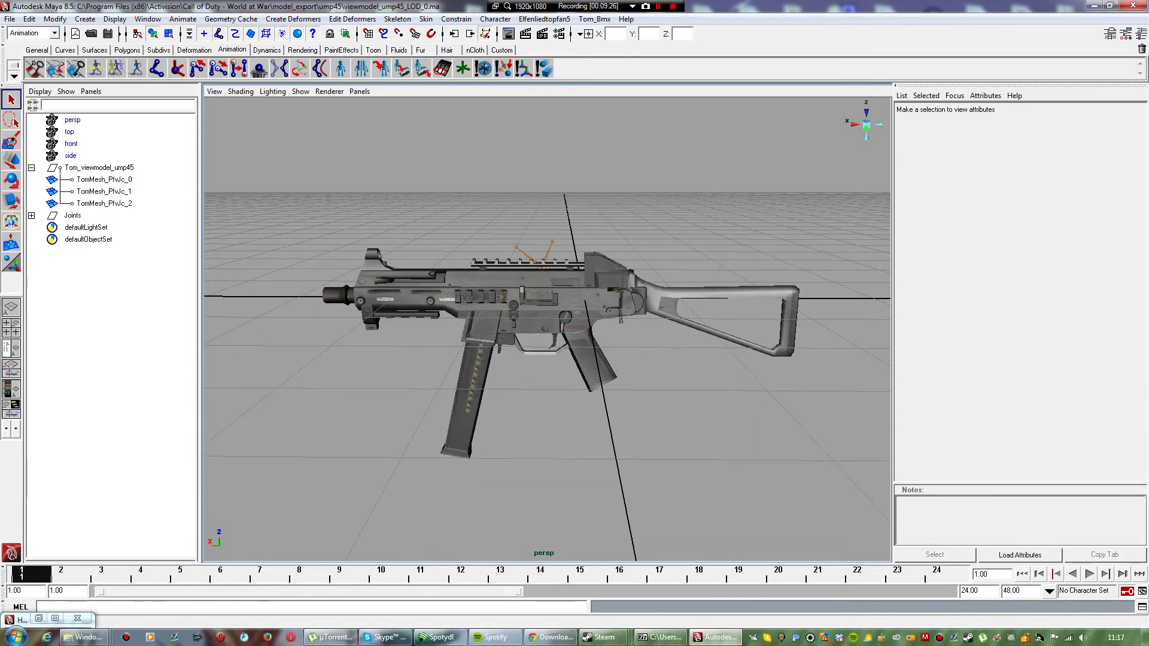
scroll(543, 269, up, 2)
scroll(543, 269, down, 1)
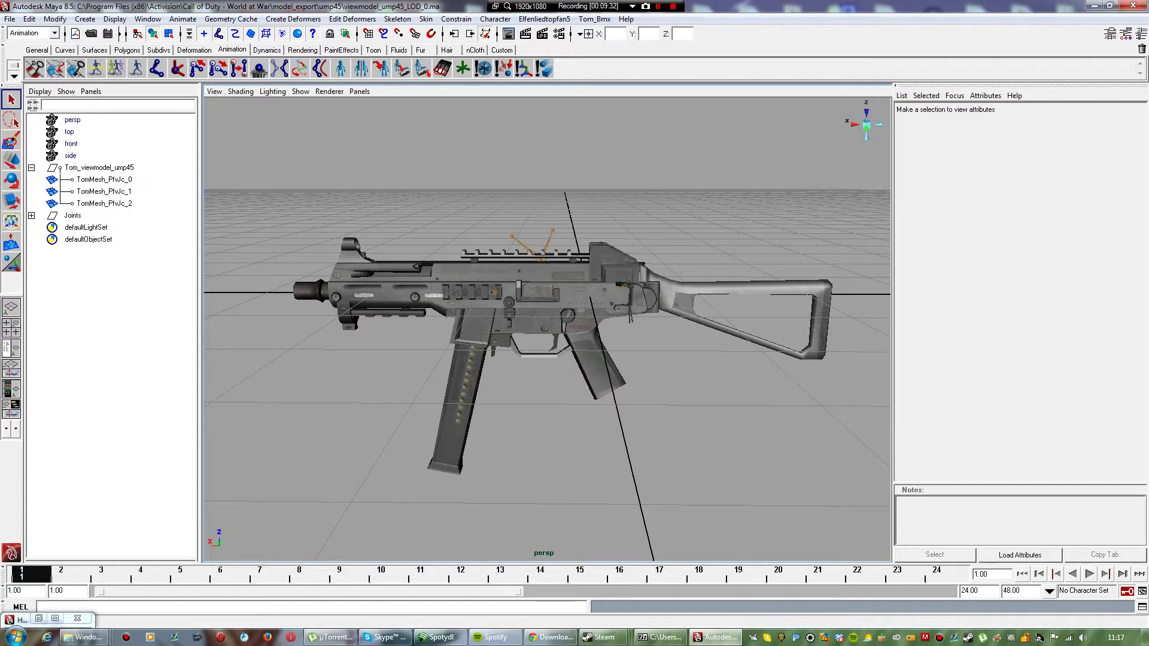
Step: Start saving the scene as a new file in model_export's ump45 folder with the mayaAscii (*.ma) file type
click(9, 19)
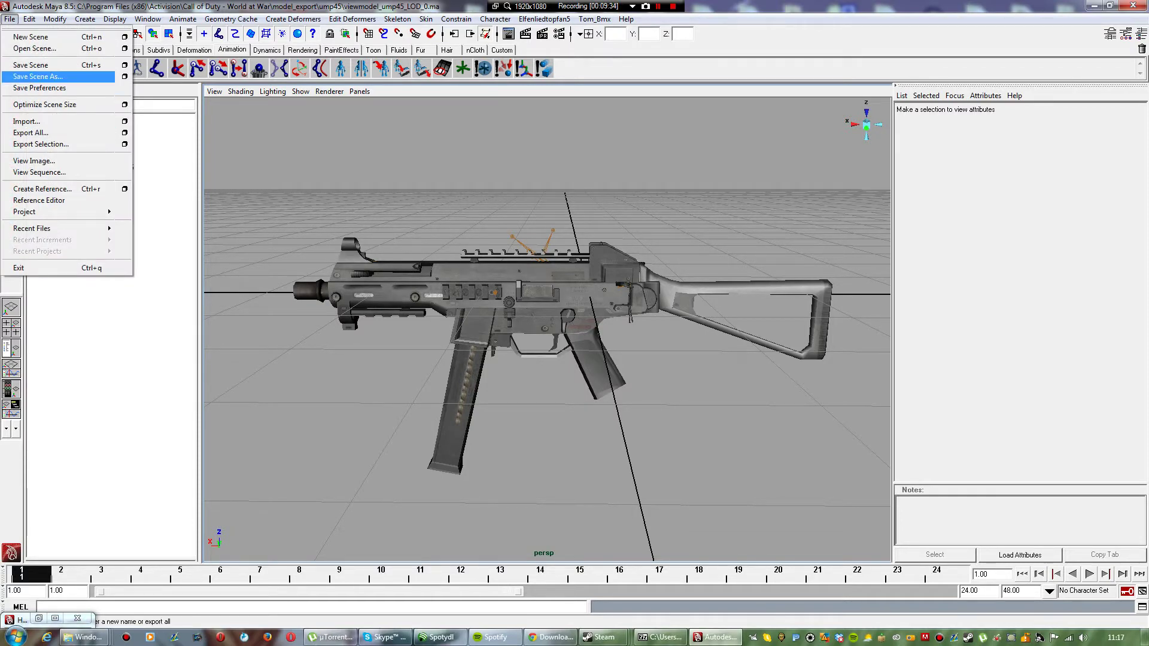
click(37, 76)
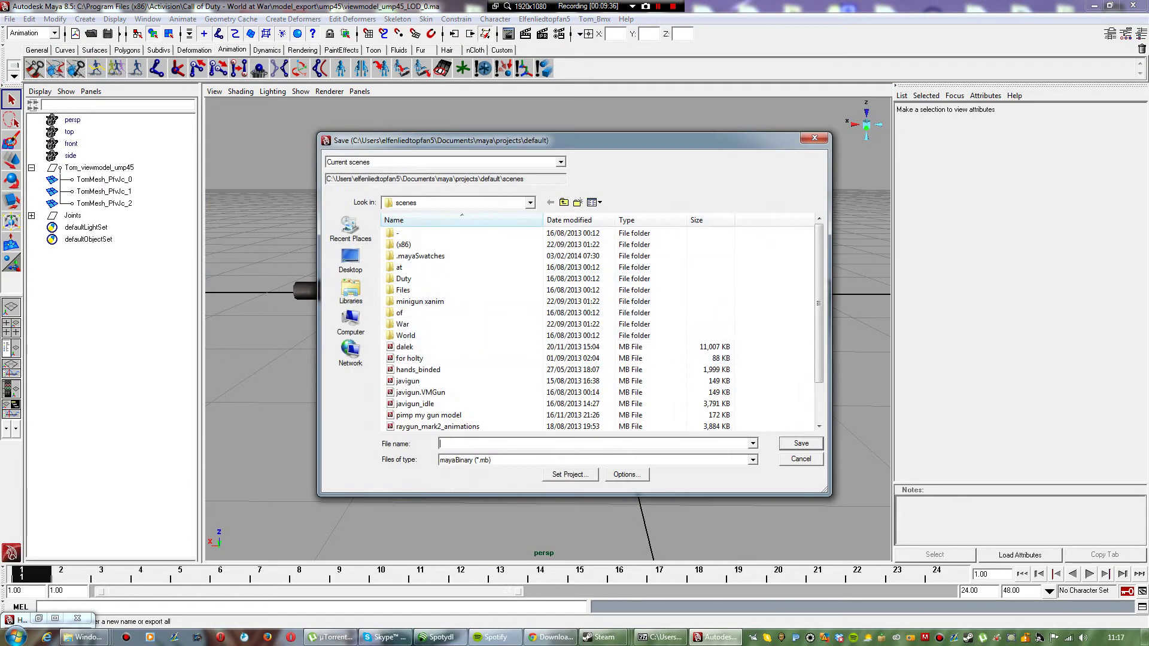
click(564, 202)
double_click(437, 346)
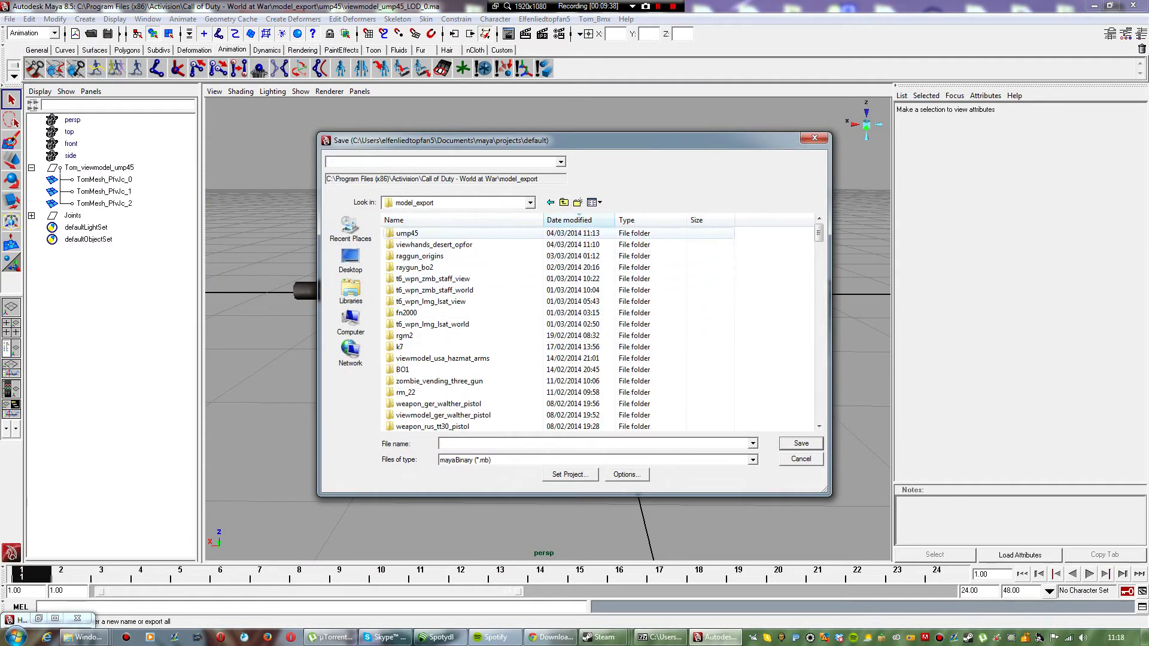
double_click(408, 234)
click(753, 460)
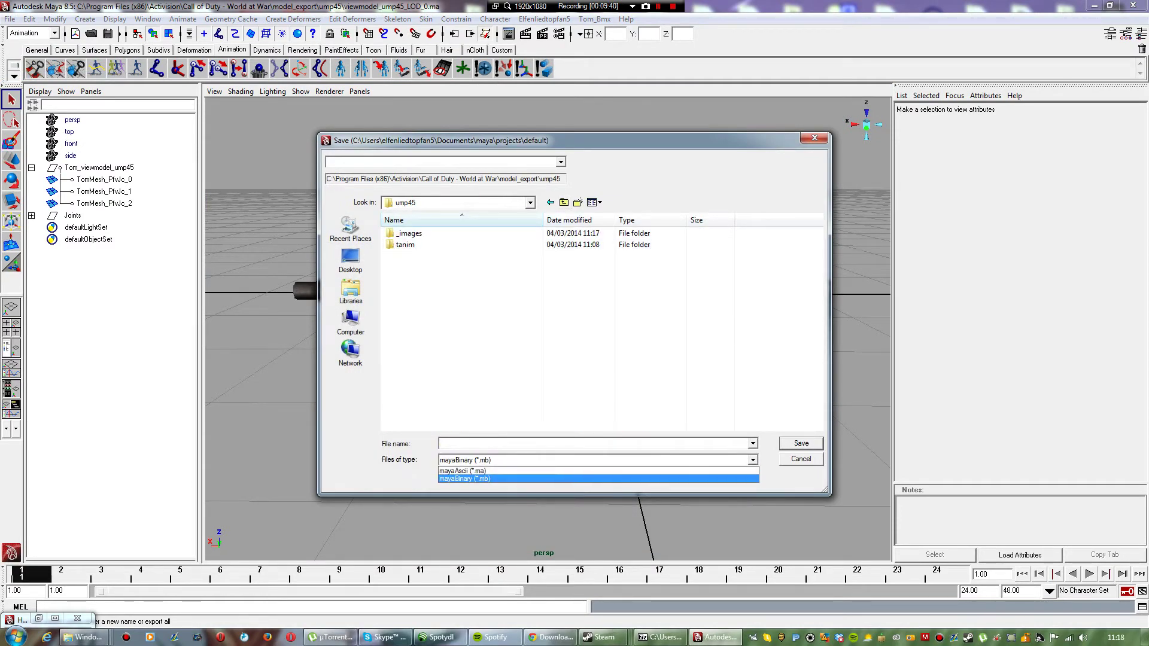
click(598, 470)
click(575, 444)
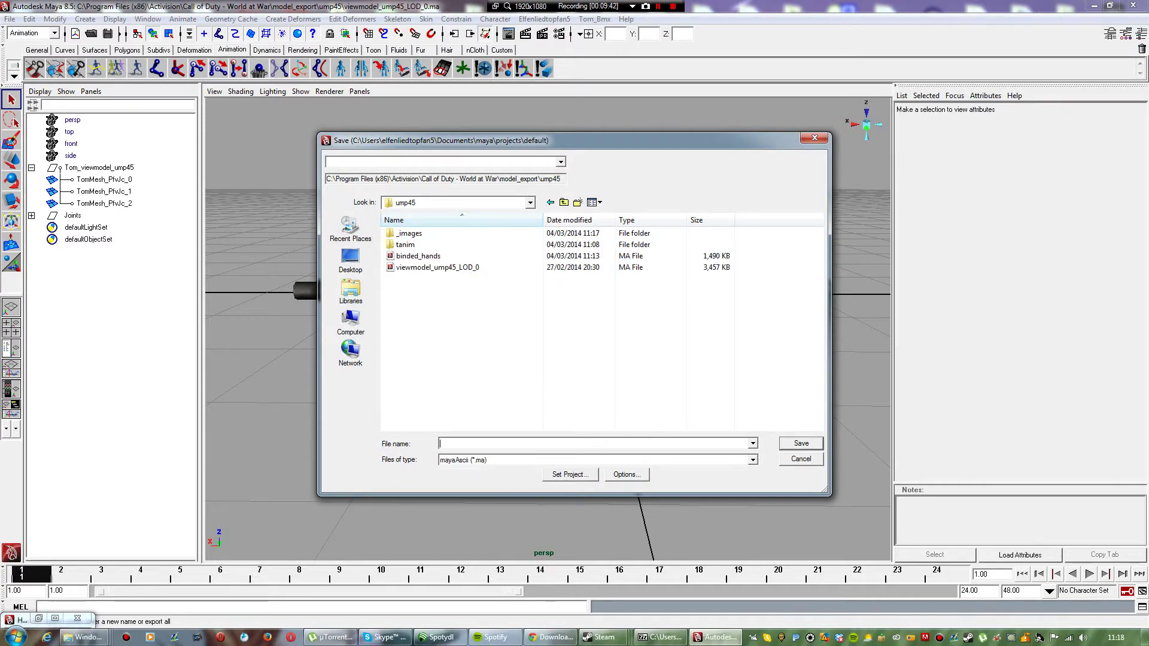
Step: Name the scene file vm_ump45 and save it, dismissing the AVG pop-up
text(ump46)
key(BackSpace)
key(BackSpace)
text(vm_y)
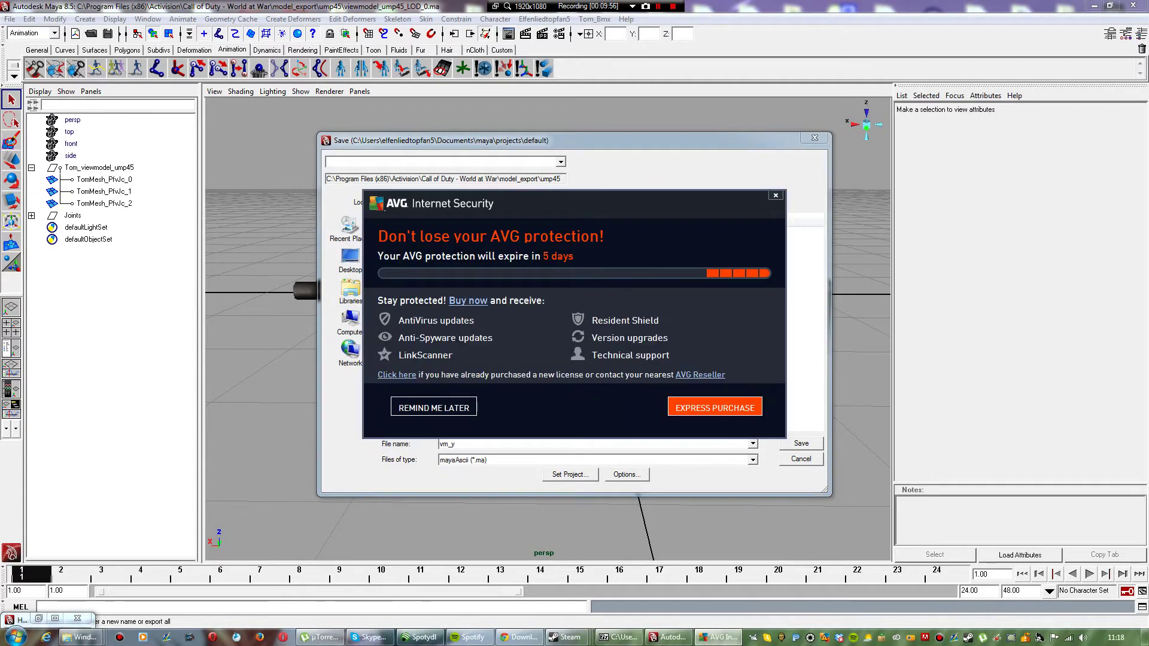
click(776, 196)
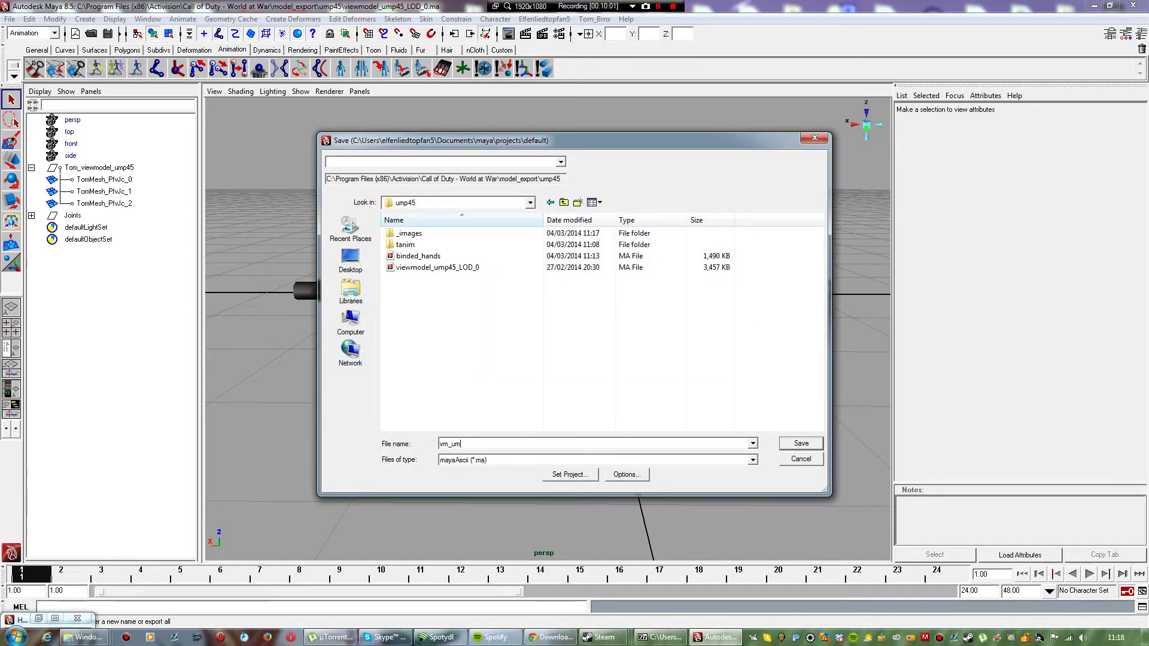
text(p)
key(BackSpace)
key(BackSpace)
key(Return)
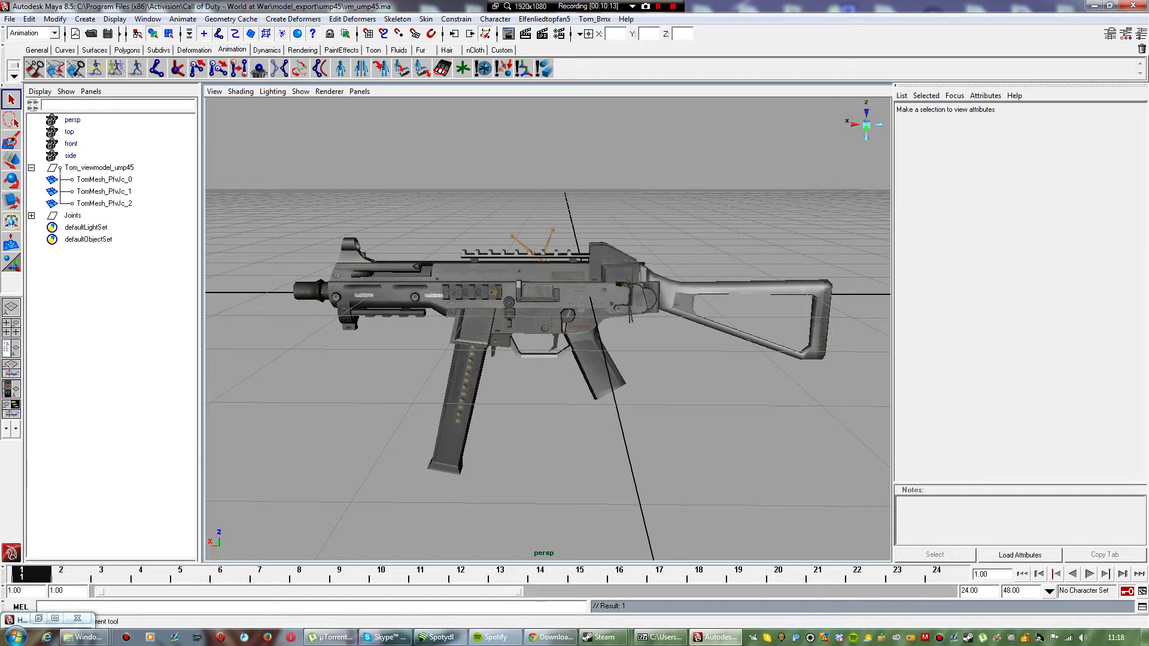
click(595, 19)
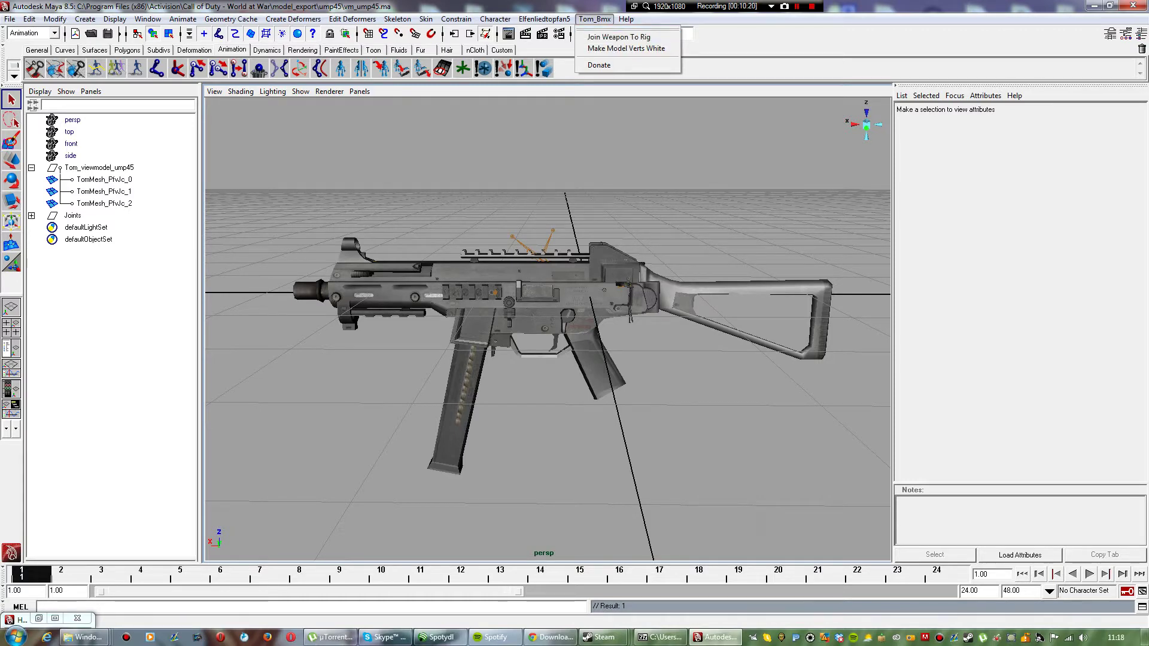
click(619, 37)
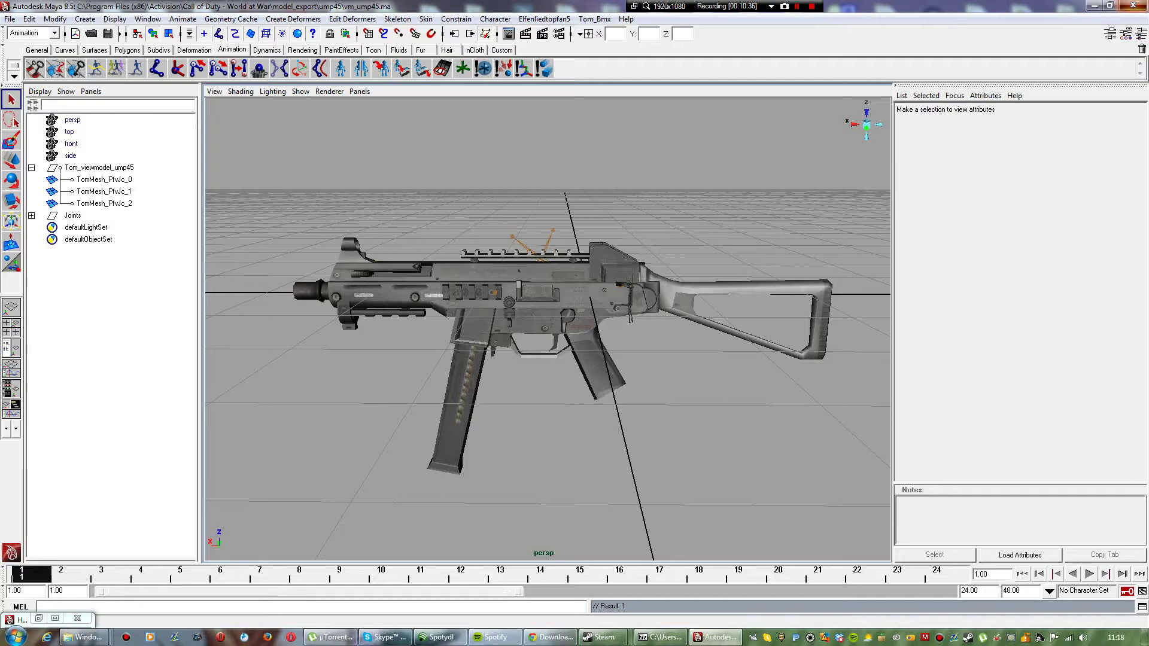
Step: Close Maya and reopen it with the binded_hands scene from the ump45 folder in Windows Explorer
click(1133, 5)
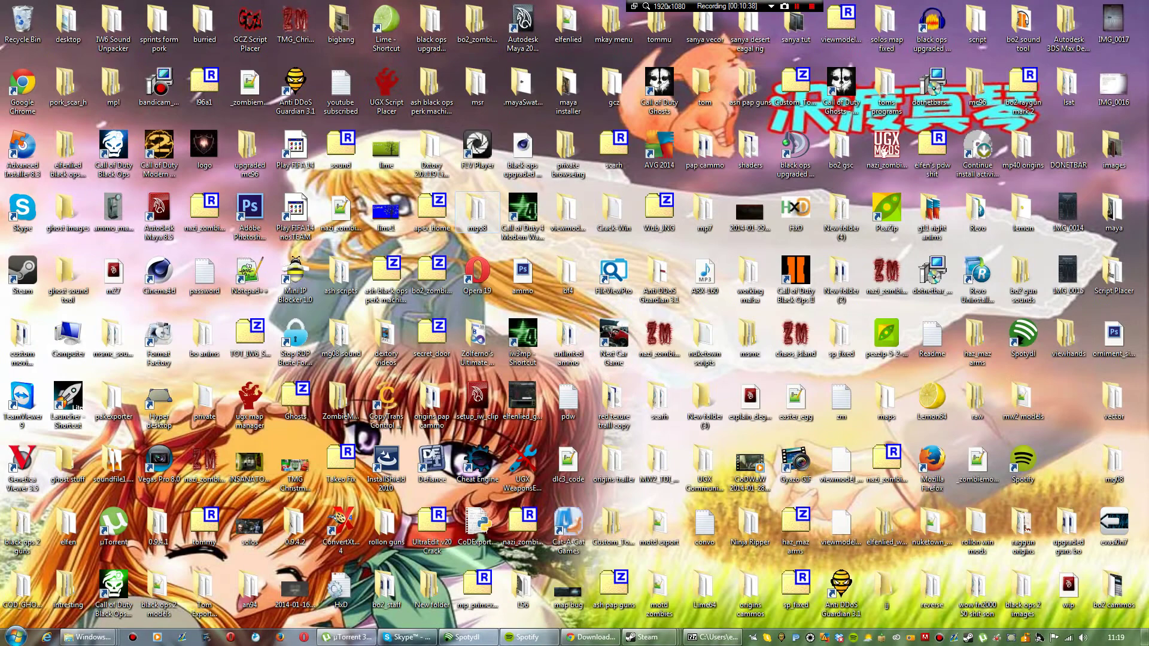
mouse_move(93, 638)
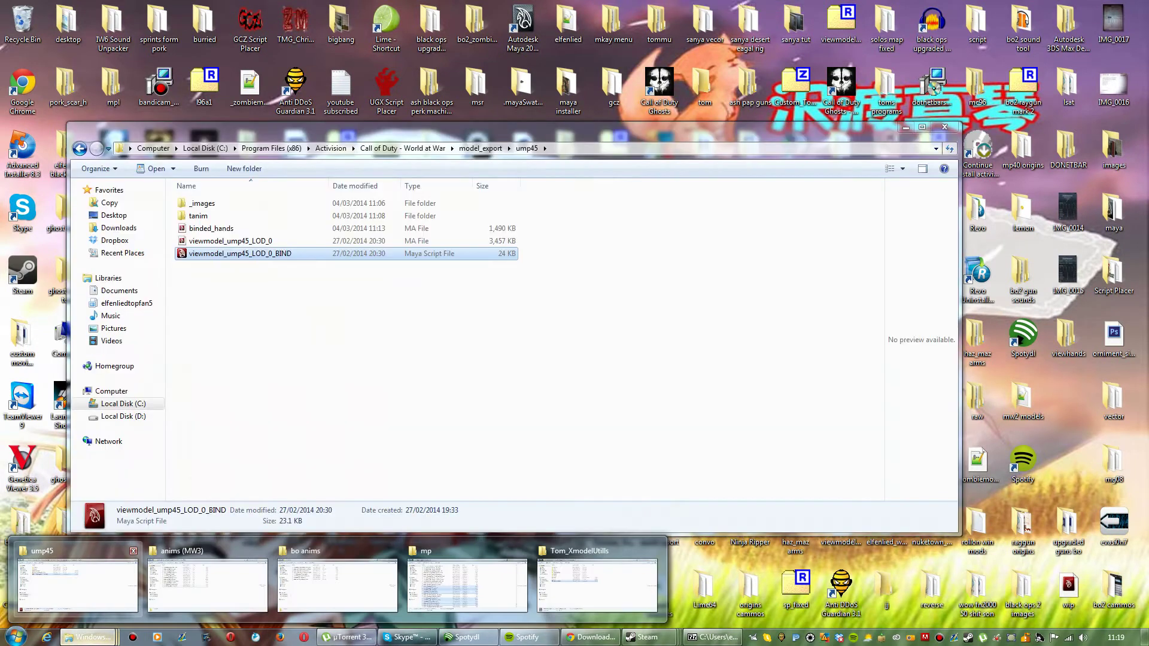
click(70, 584)
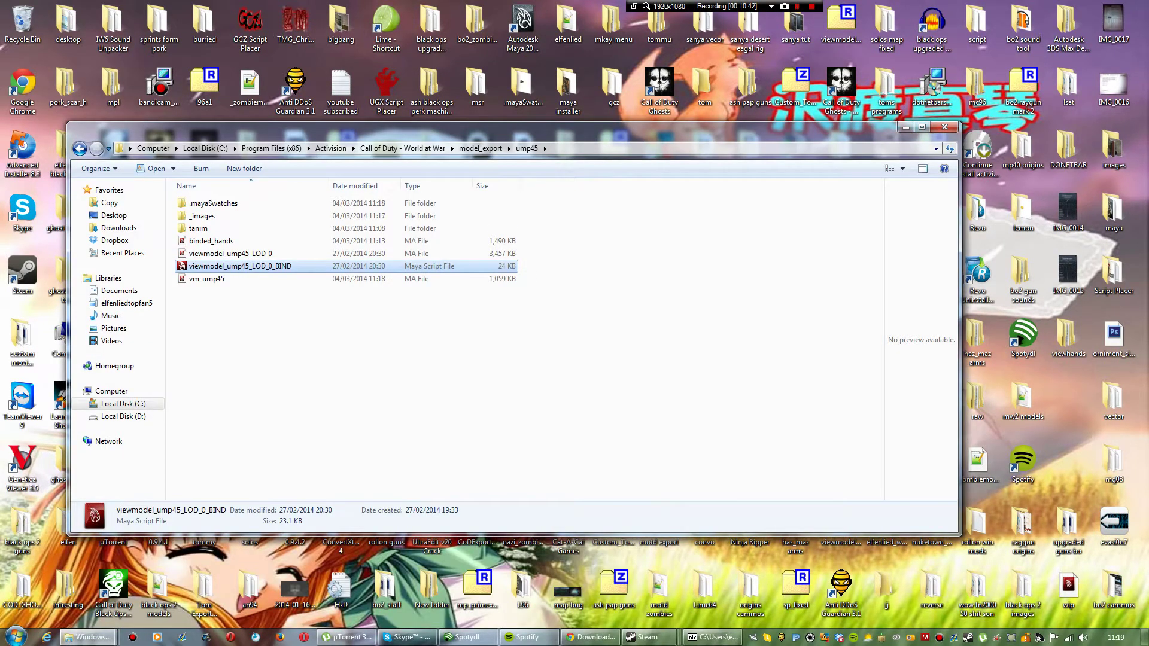
click(383, 347)
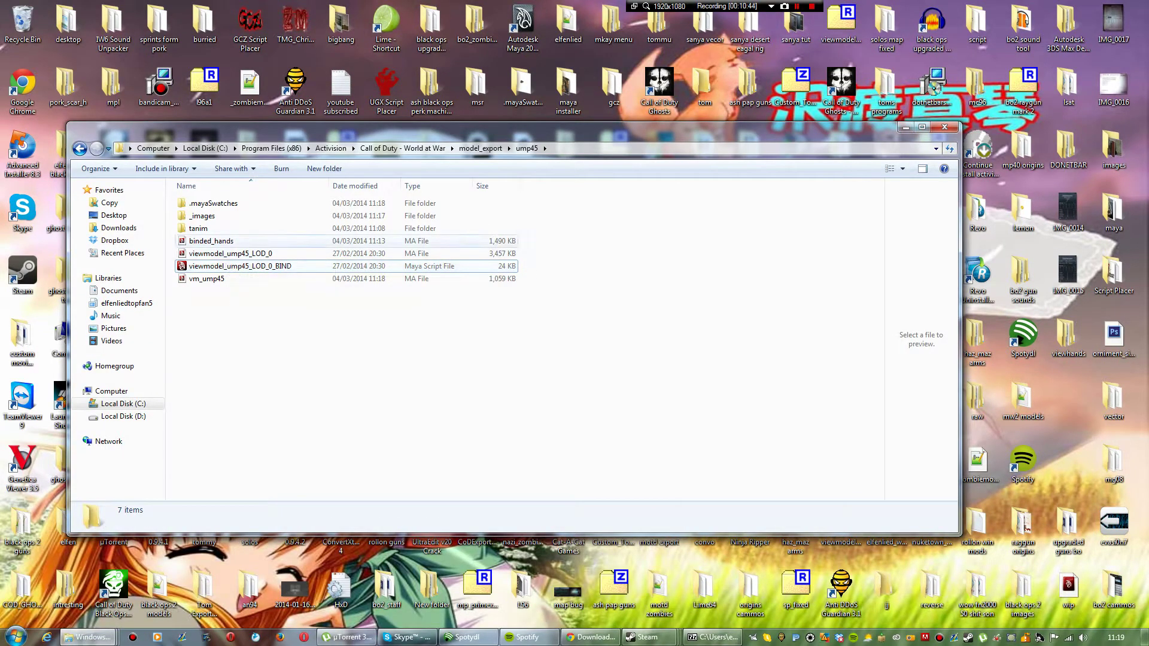
click(240, 240)
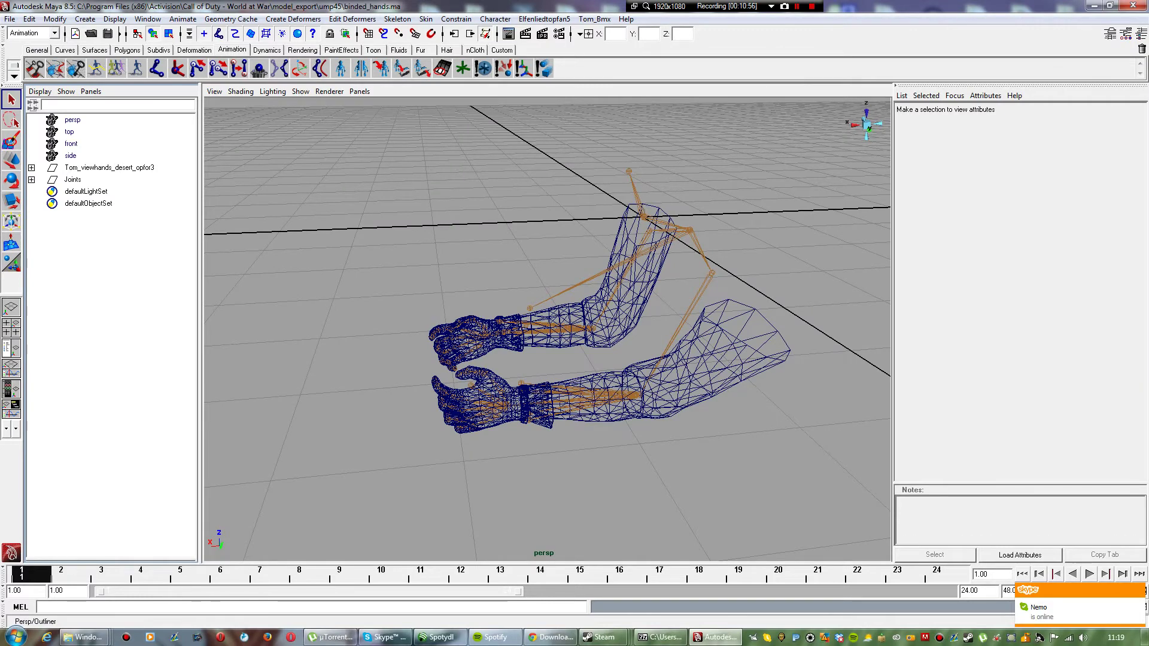
Step: Import the mayaAscii scene vm_ump45 from model_export's ump45 folder into the binded_hands scene
click(10, 18)
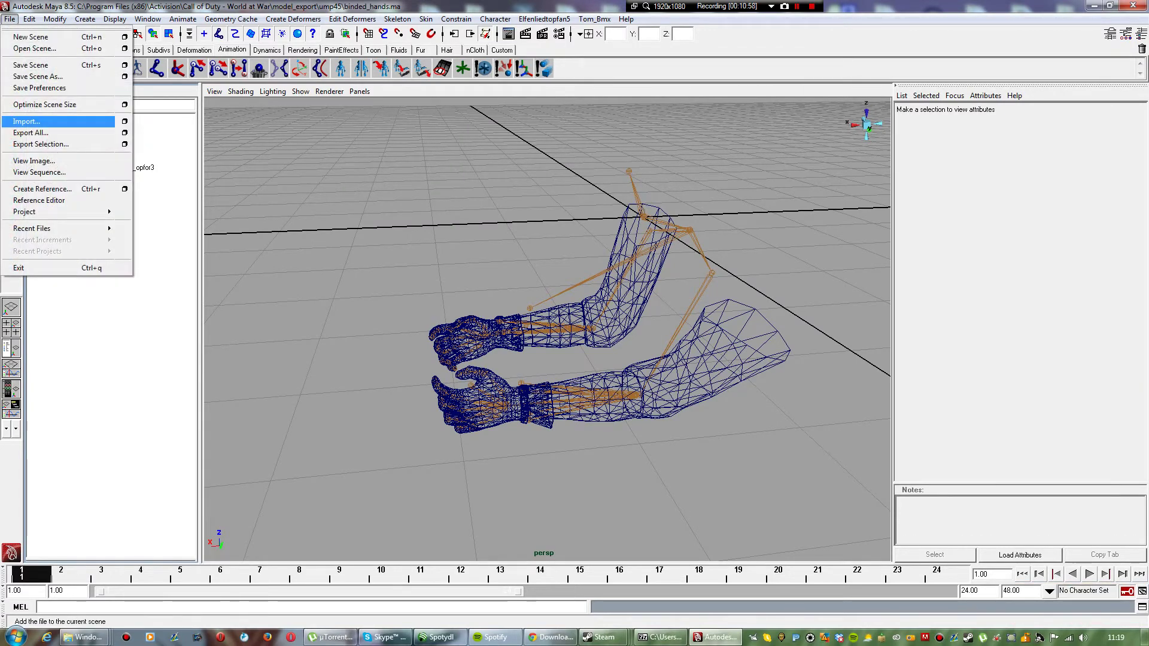
click(26, 121)
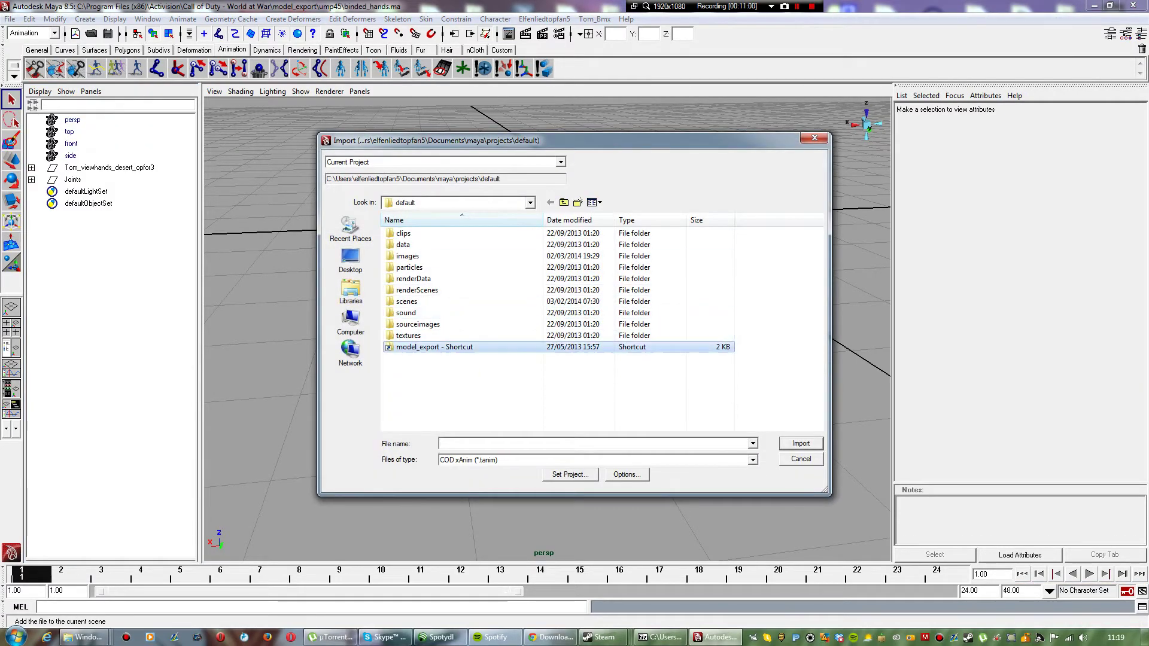
double_click(435, 347)
double_click(419, 256)
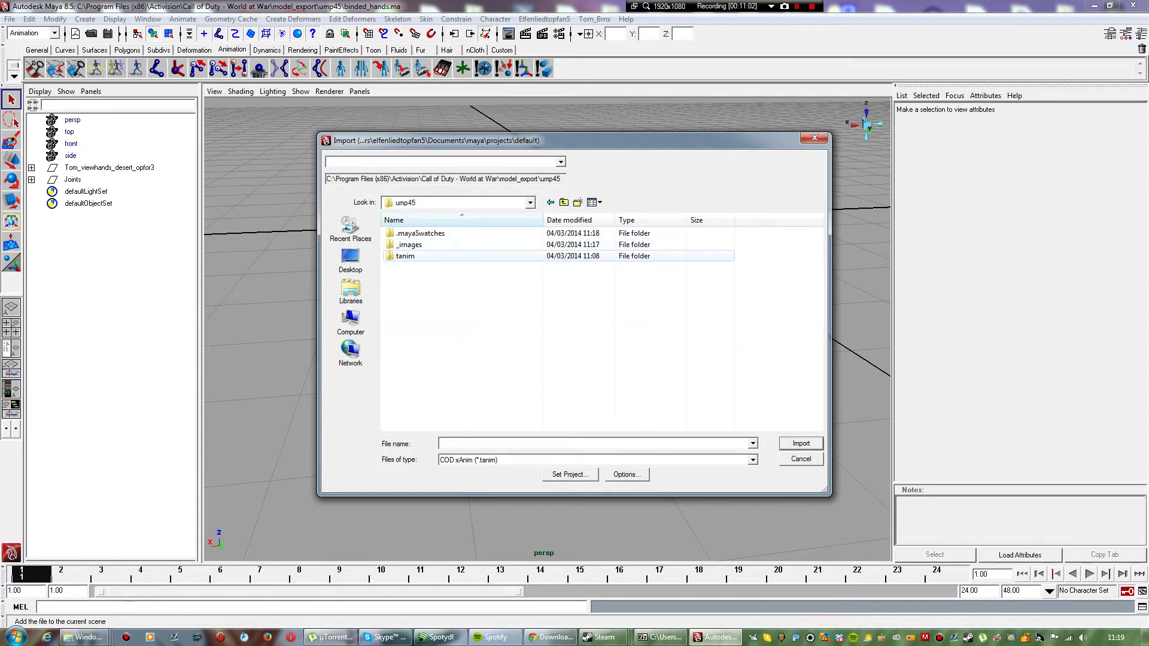
double_click(405, 256)
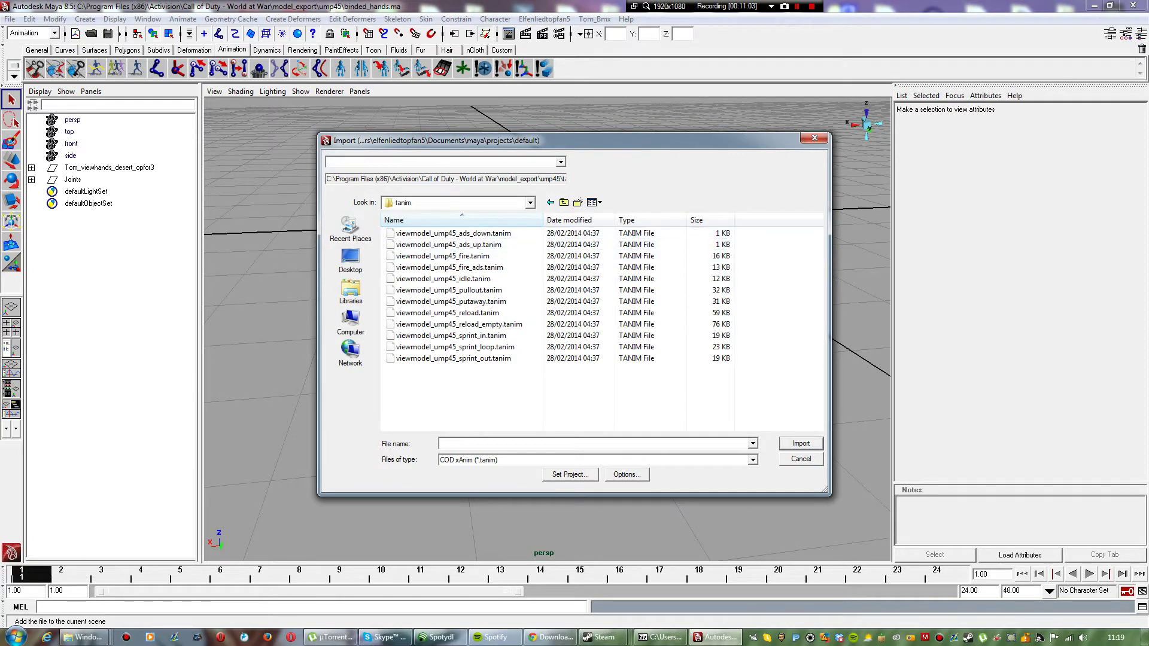
click(550, 202)
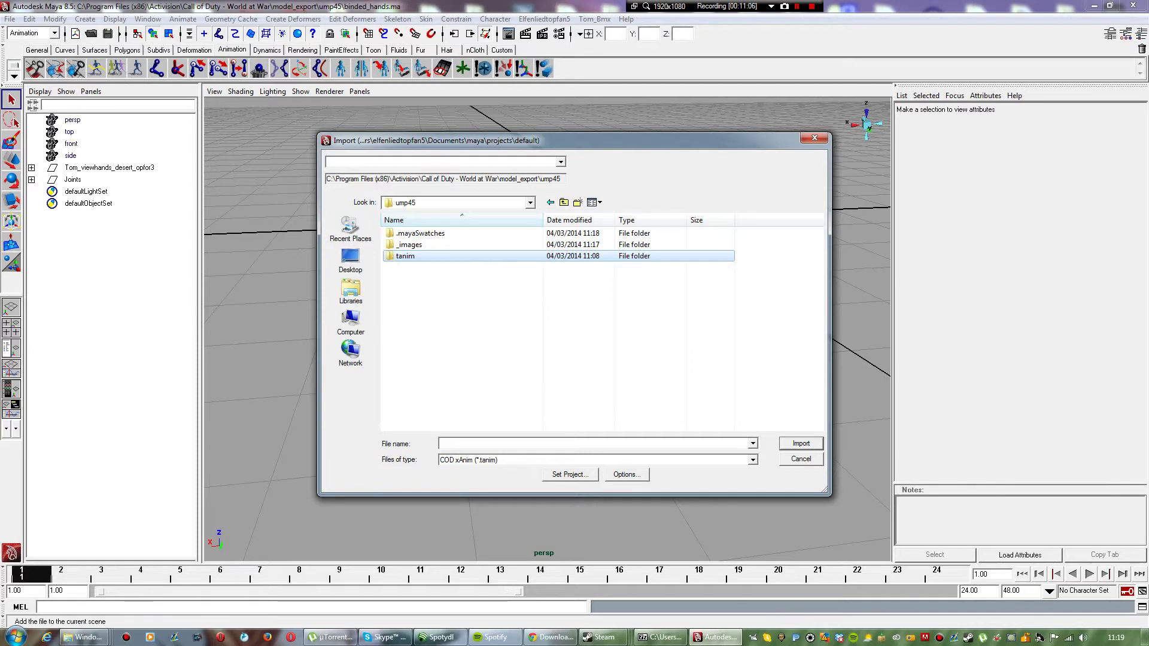
click(753, 460)
click(599, 471)
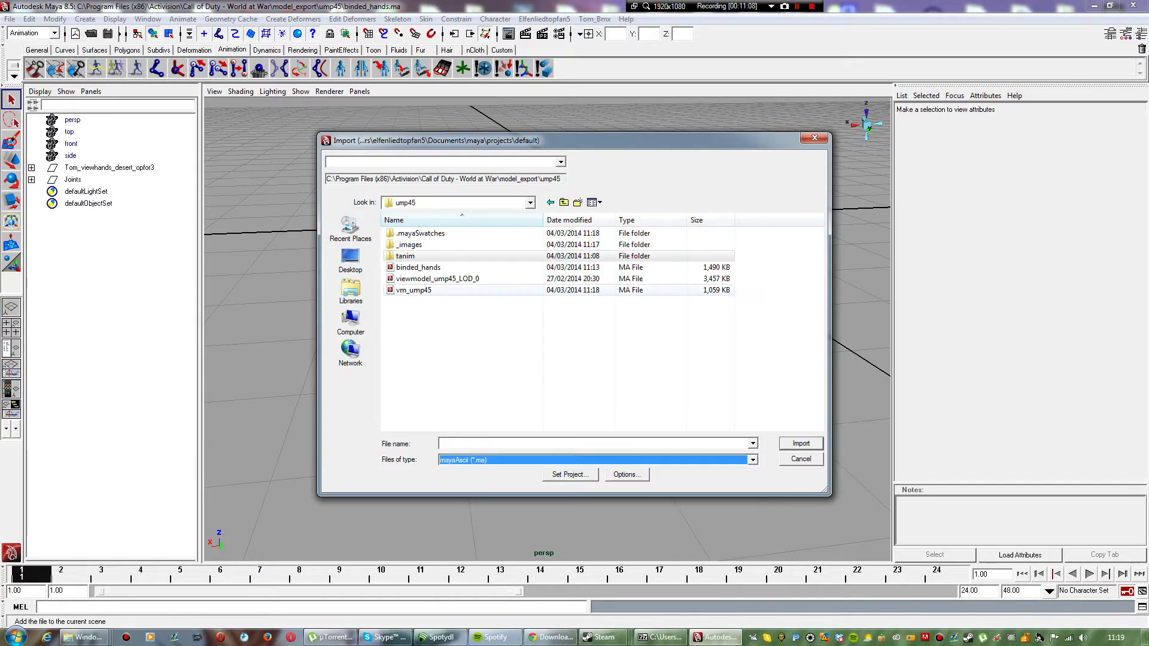
click(414, 291)
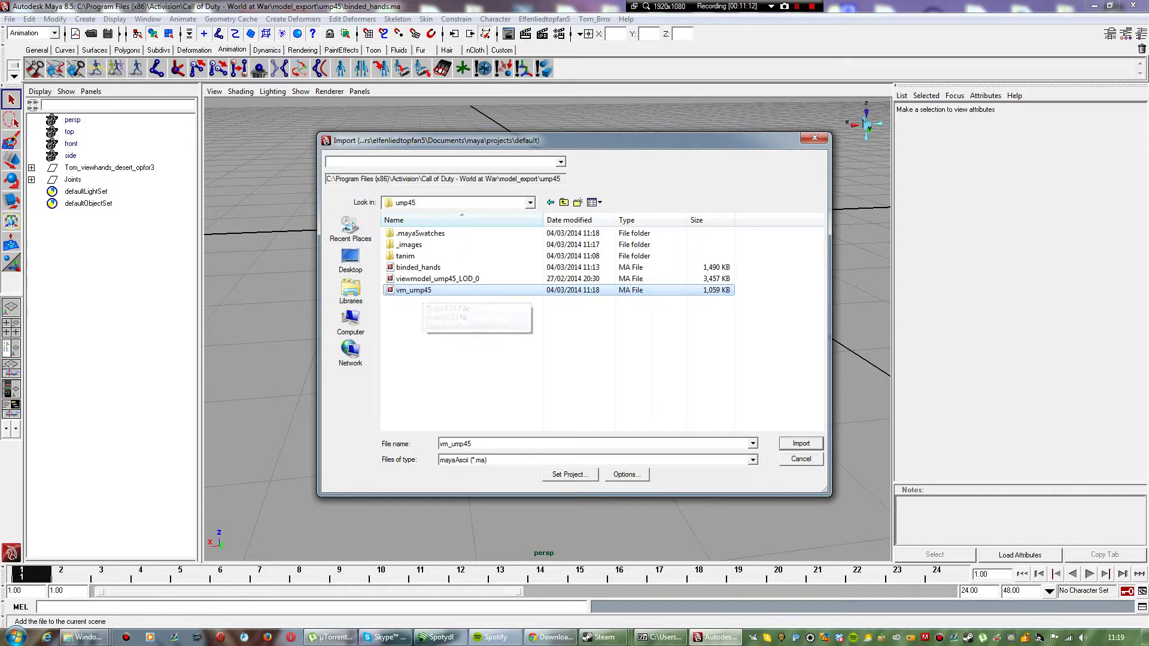
key(Return)
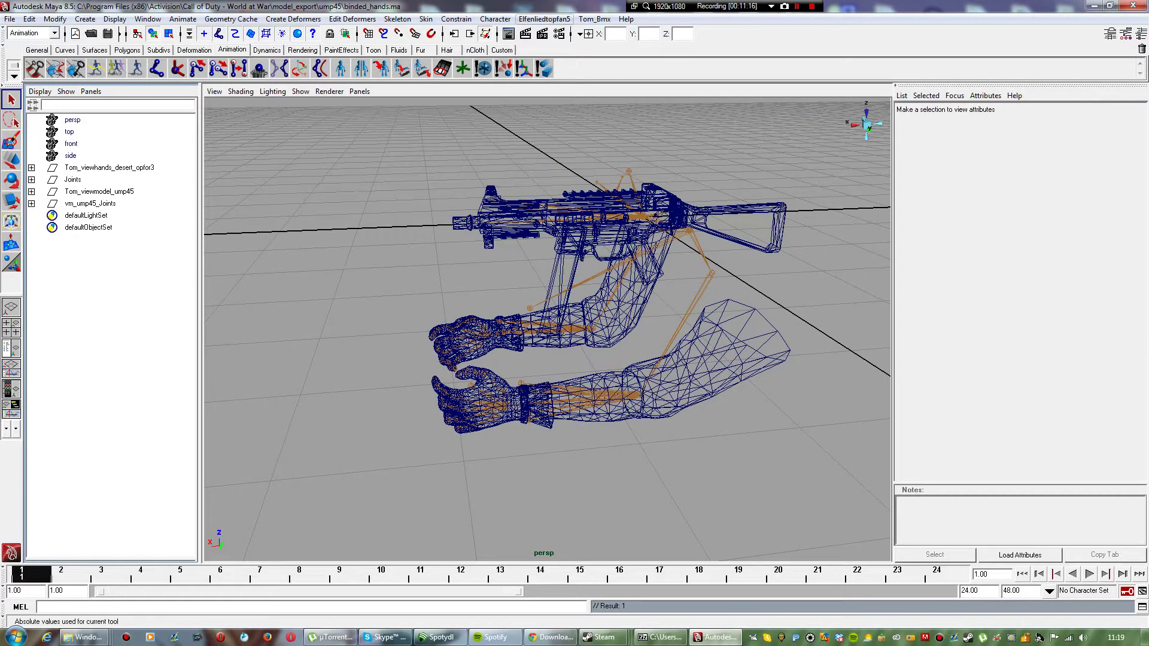
Step: Attach the UMP45 to the hands with Join Weapon To Rig and display the perspective view textured
click(595, 20)
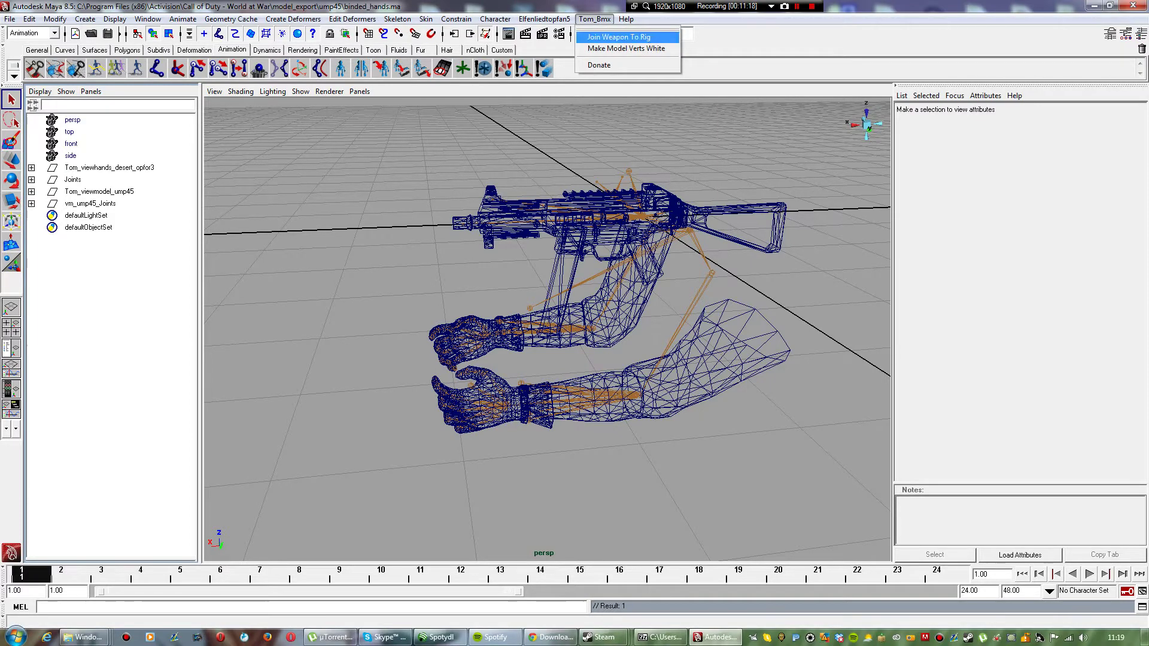
click(619, 37)
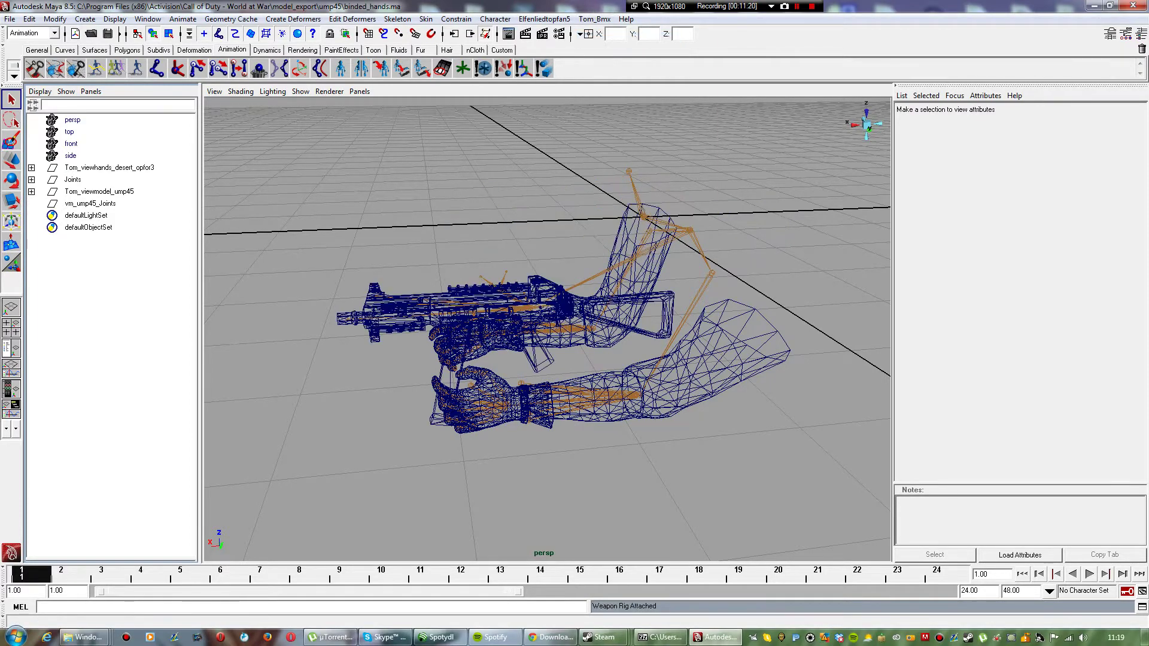
alt+drag(538, 299, 658, 299)
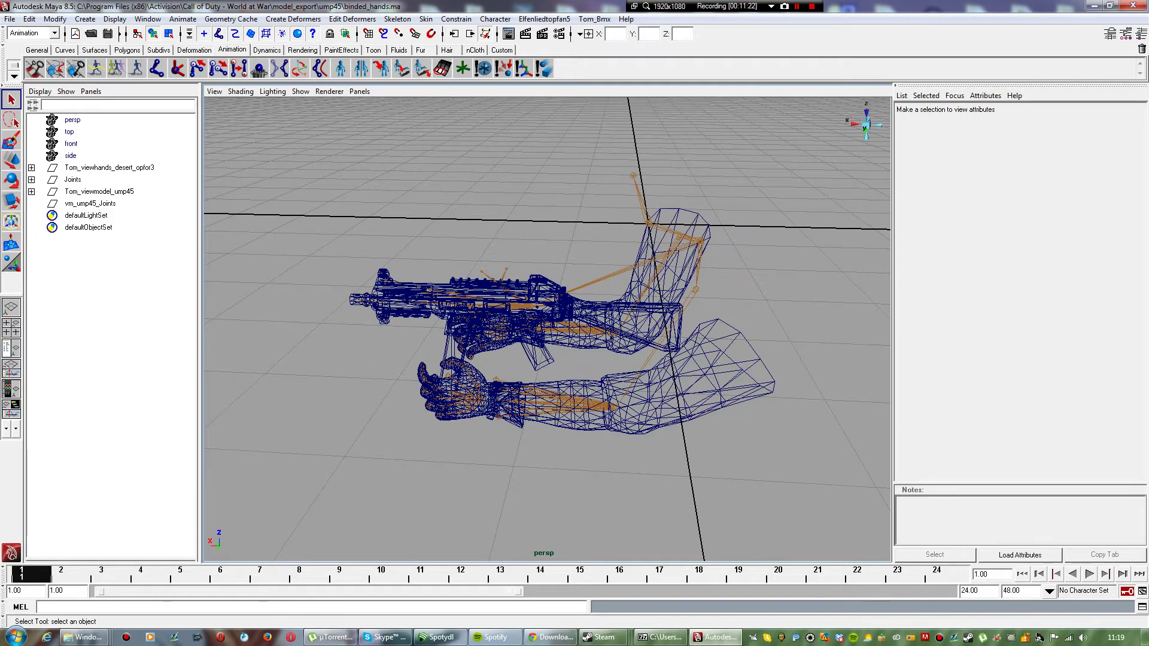
key(6)
alt+drag(539, 299, 571, 293)
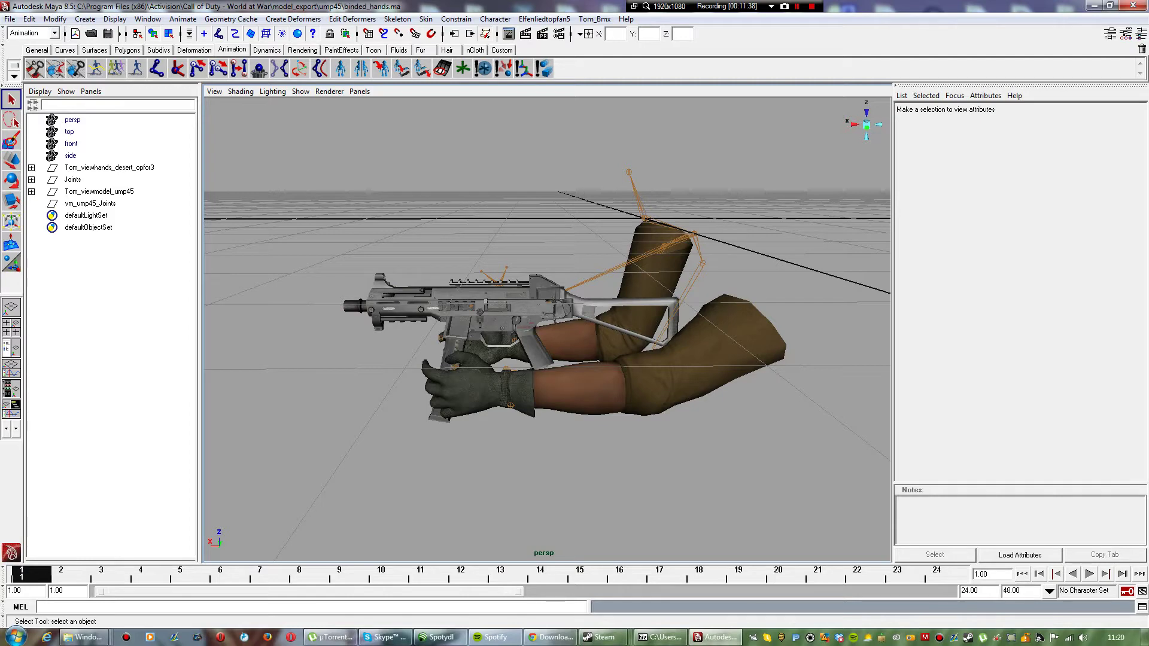
Step: Create a new camera in the scene with the hands and gun
click(85, 18)
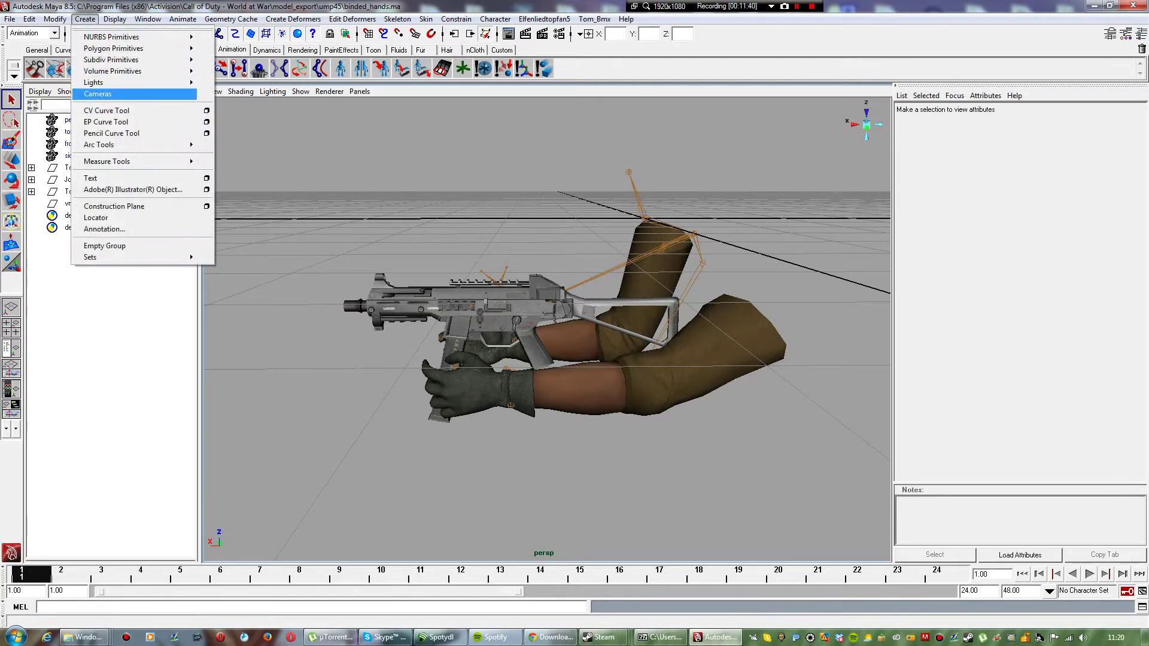
mouse_move(98, 94)
click(220, 99)
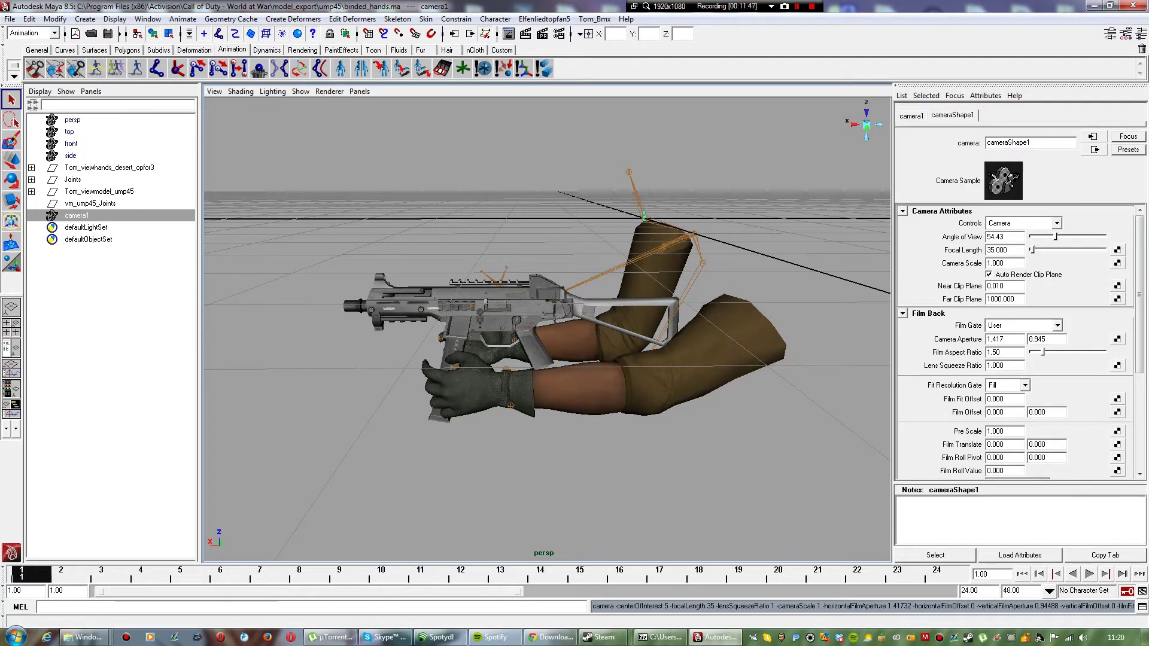
Step: Set the new camera's Rotate X to 90, Rotate Z to -90 and Focal Length to 20
click(1141, 34)
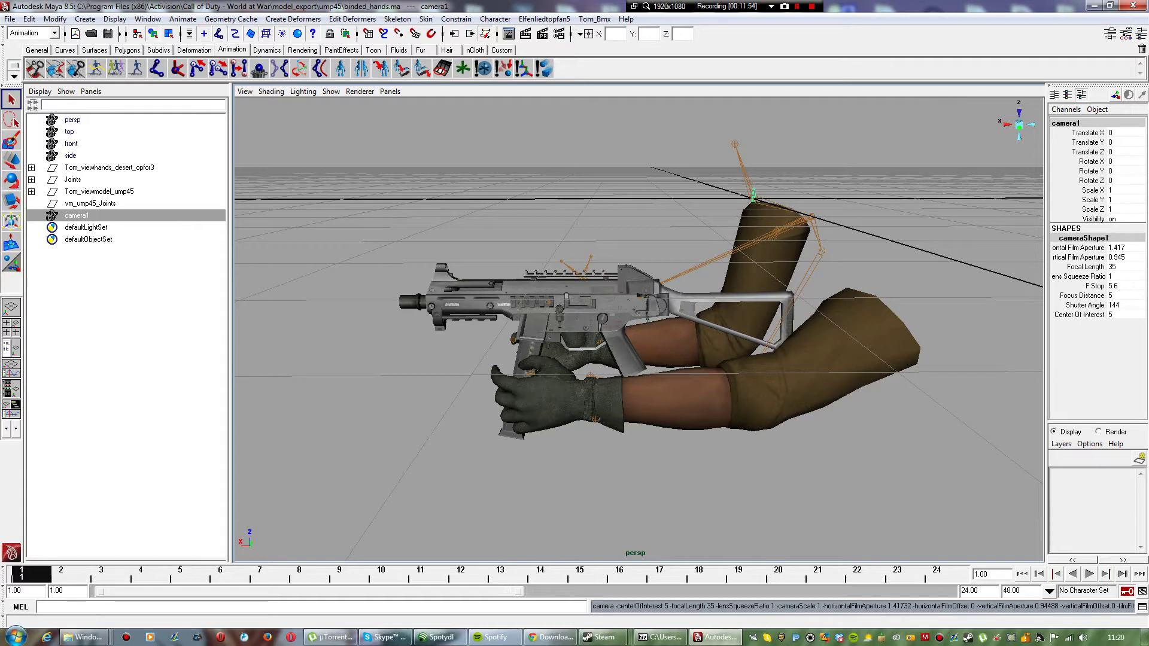
click(1125, 161)
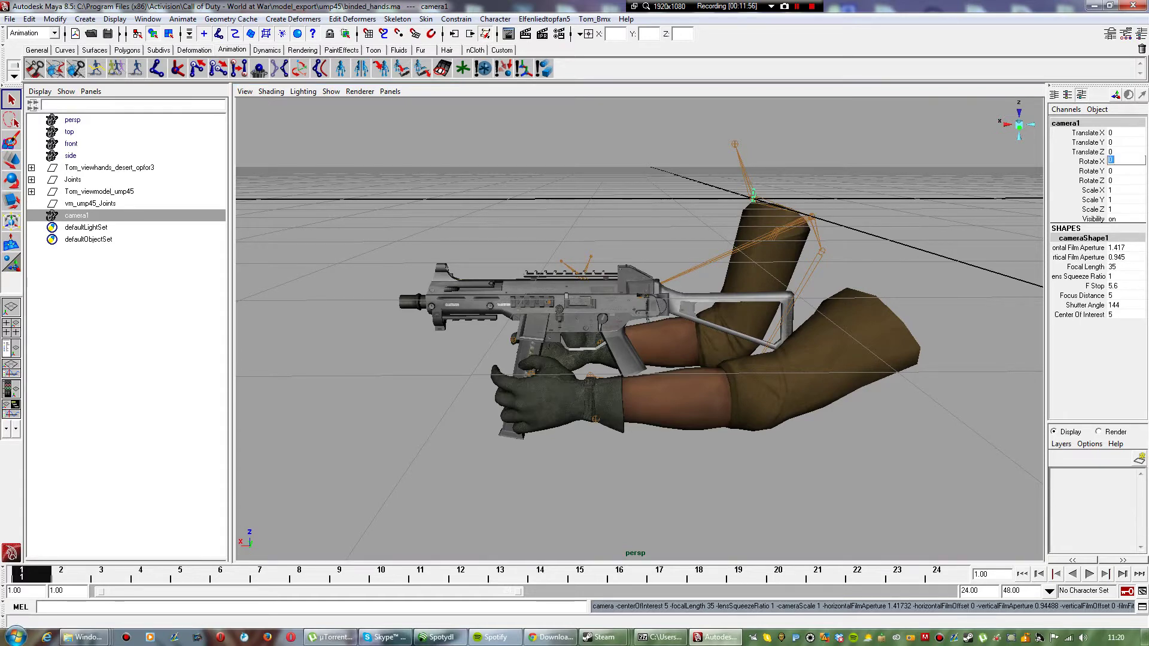
text(90)
key(Return)
click(1126, 180)
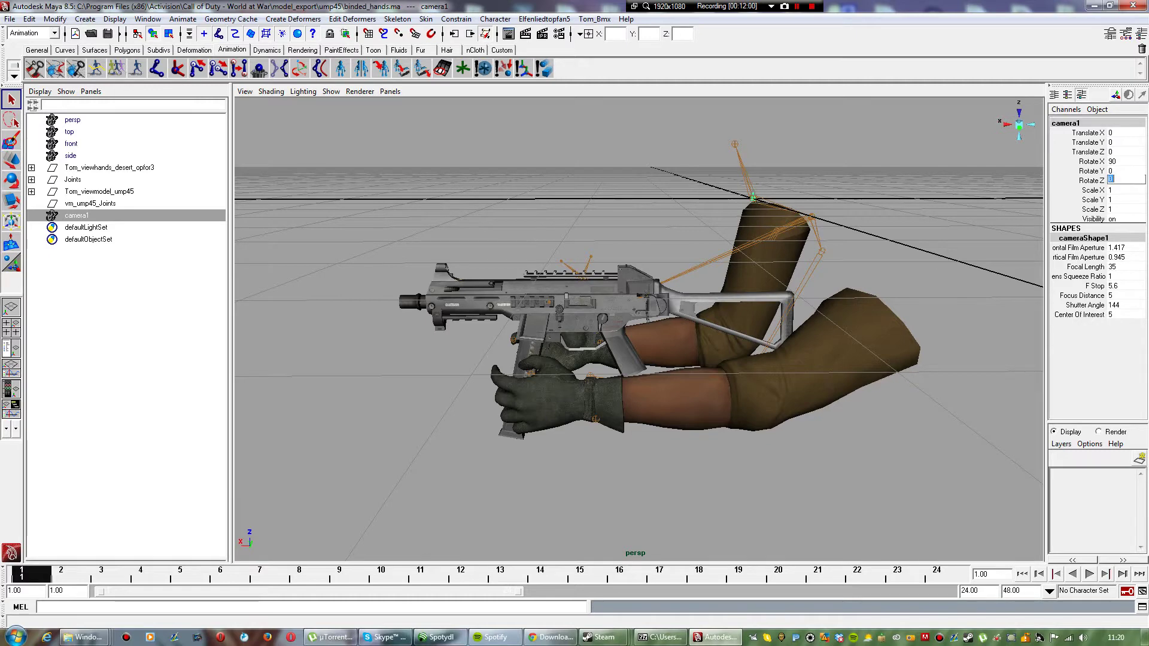
text(-90)
key(Return)
click(1120, 267)
text(20)
key(Return)
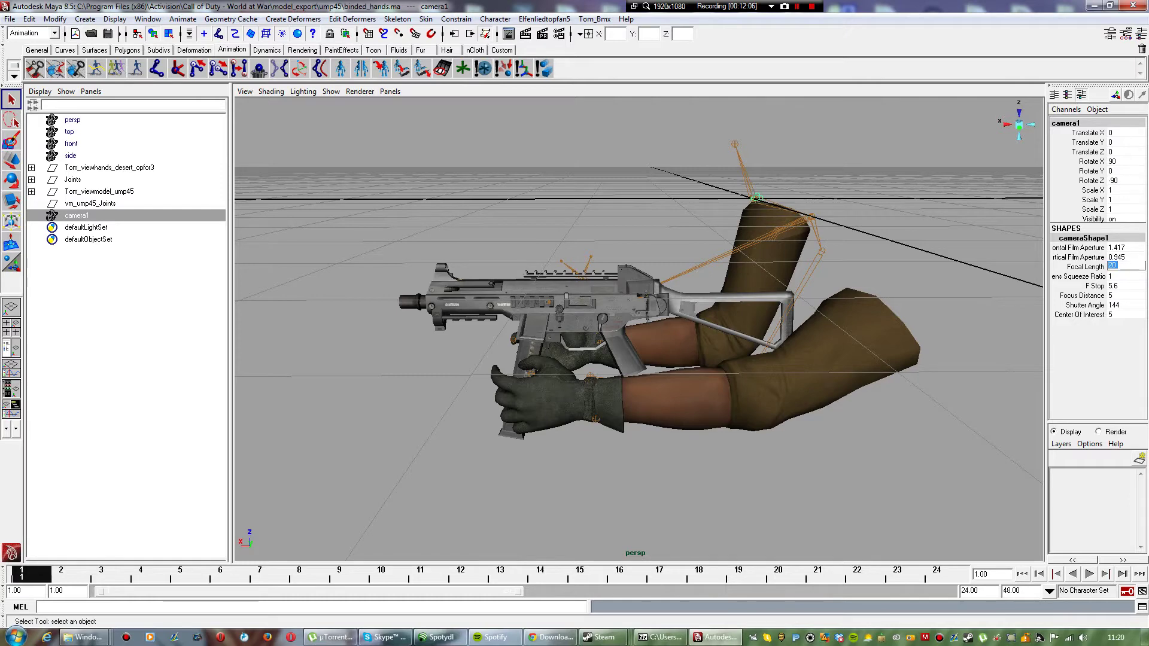
Step: Check the gun through camera1's view, and return the viewport to the persp camera
click(389, 91)
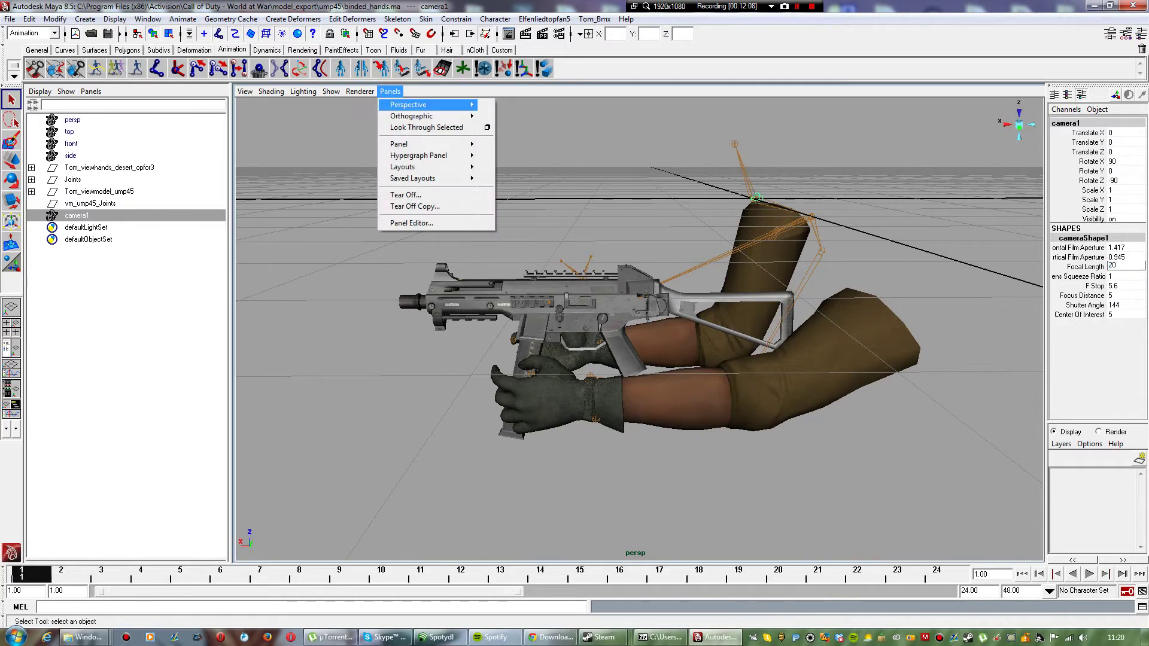
mouse_move(431, 105)
click(510, 105)
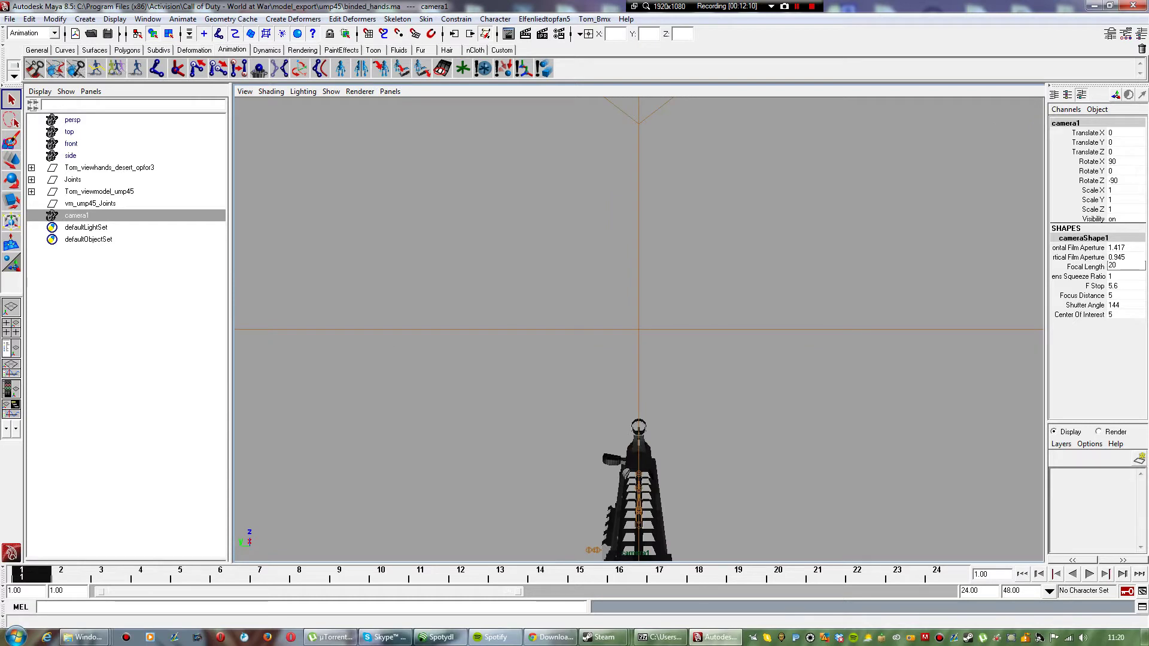
click(390, 91)
mouse_move(431, 105)
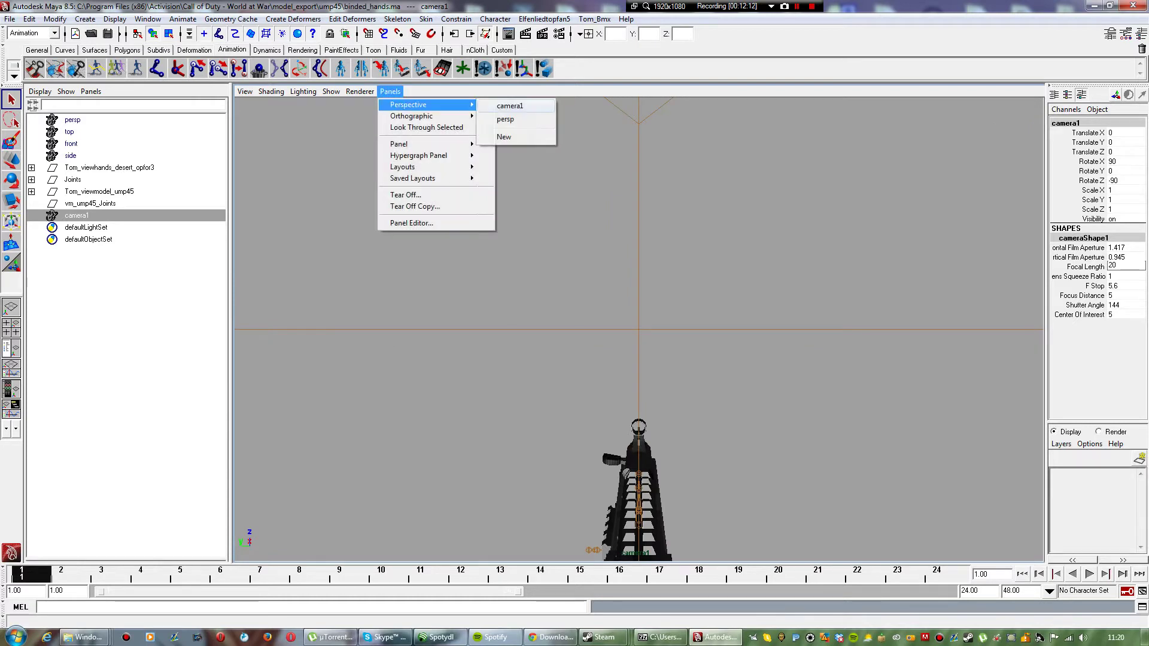
click(505, 120)
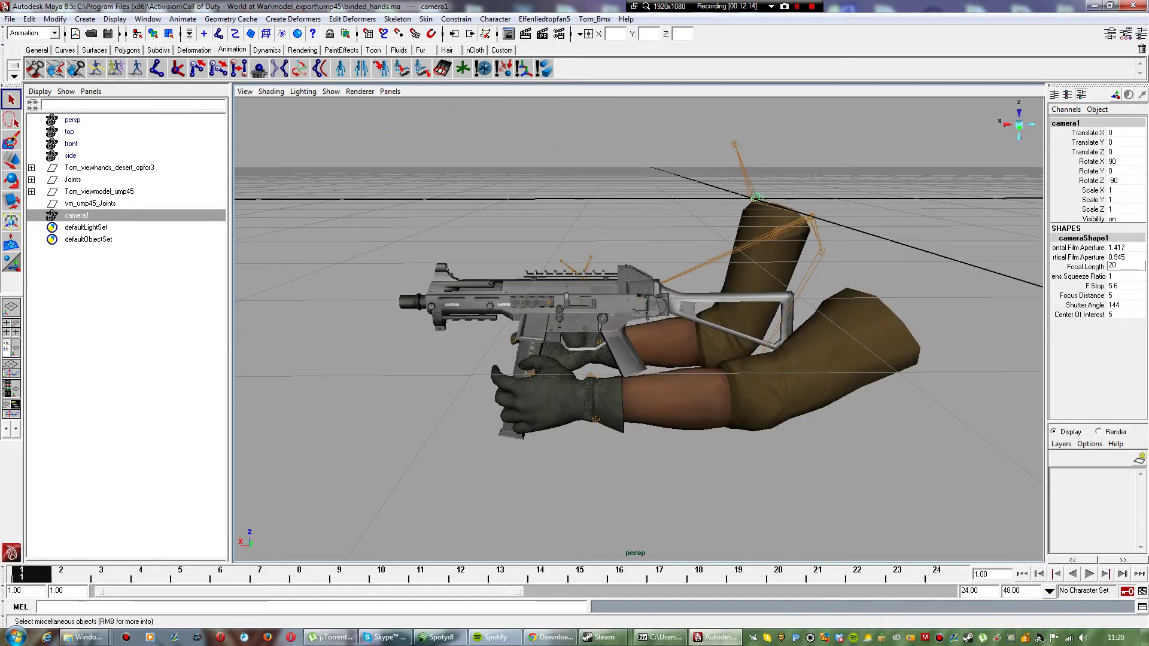
Step: Save the scene as a mayaAscii file named ump45_base in model_export's ump45 folder
click(9, 19)
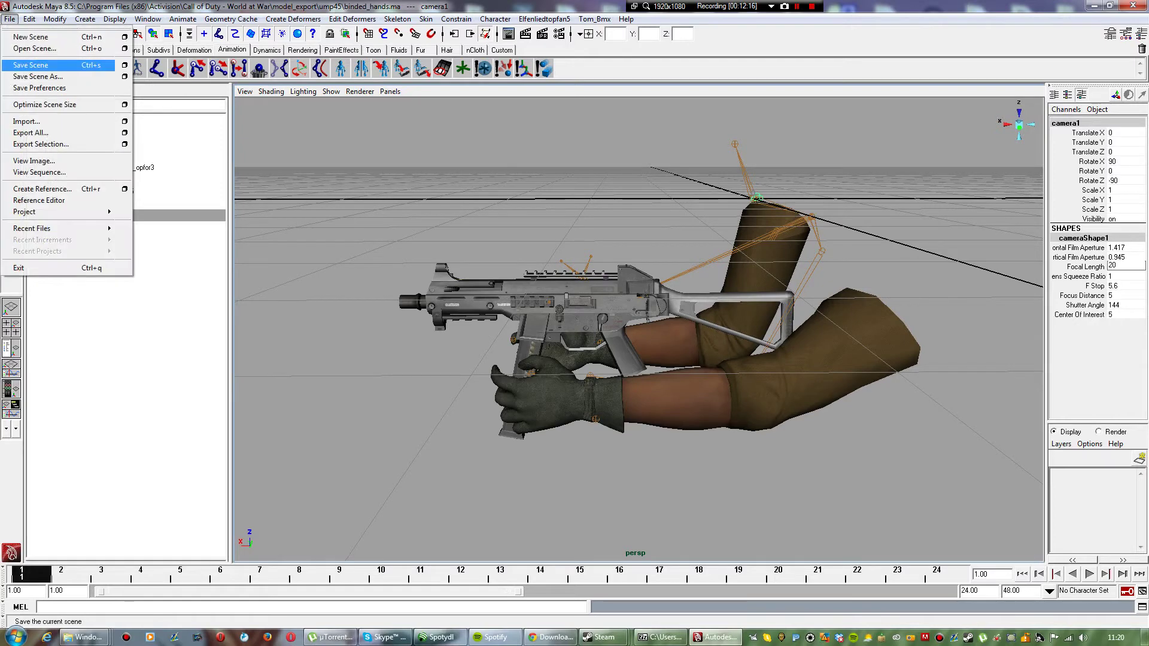
click(38, 76)
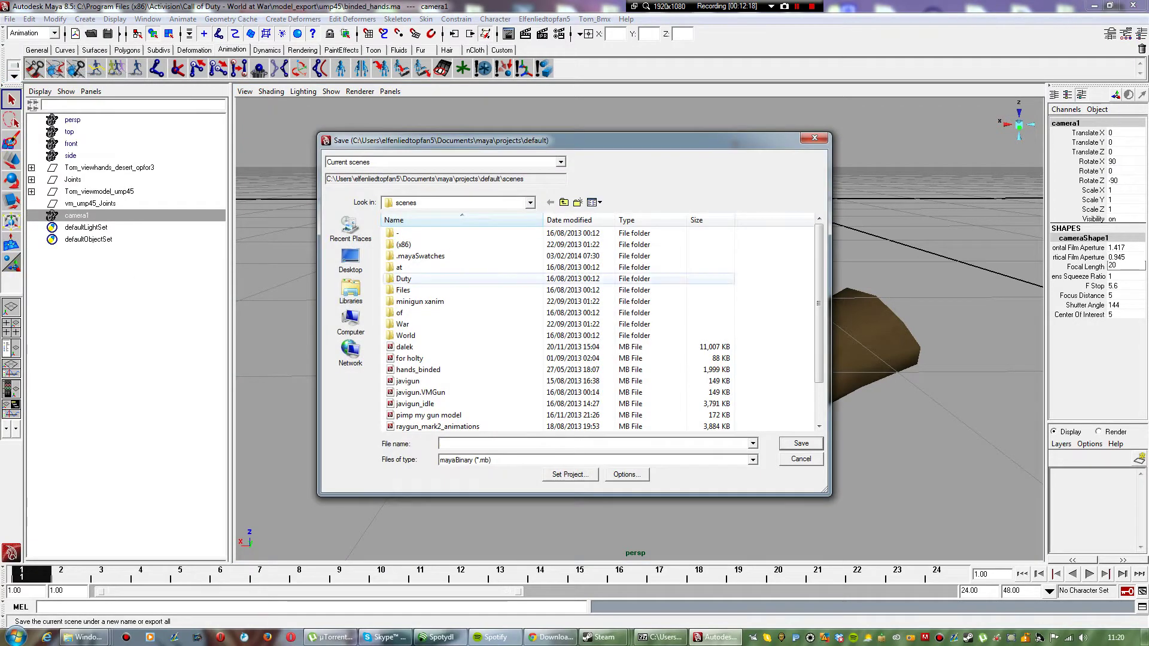
click(564, 202)
click(434, 347)
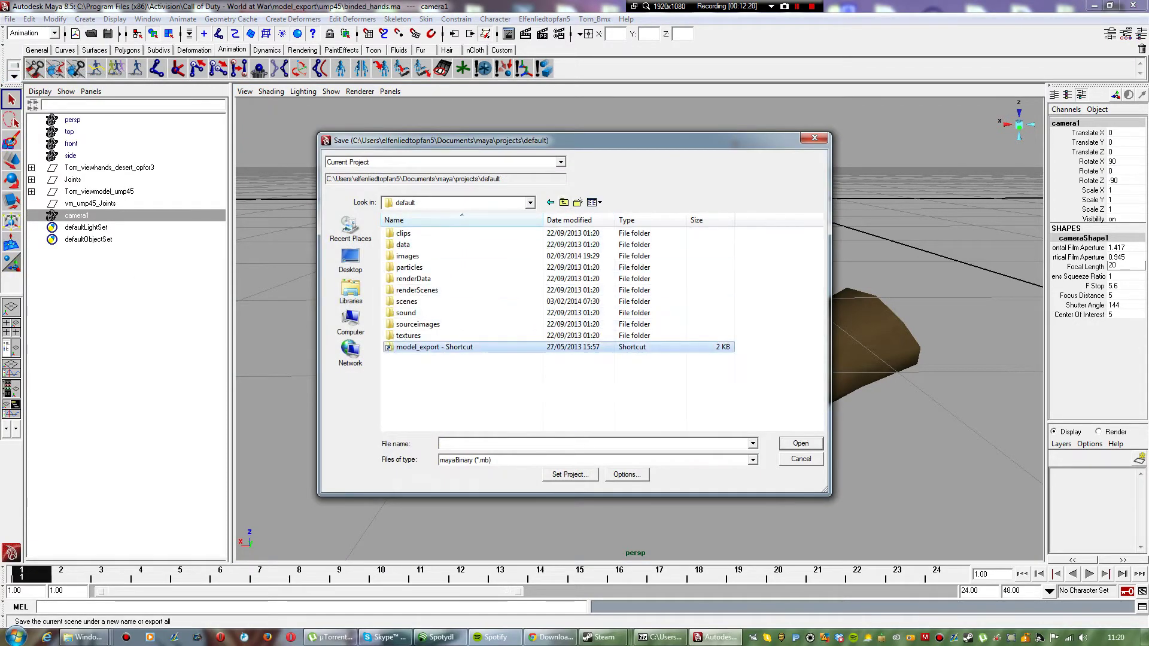
double_click(434, 347)
double_click(424, 234)
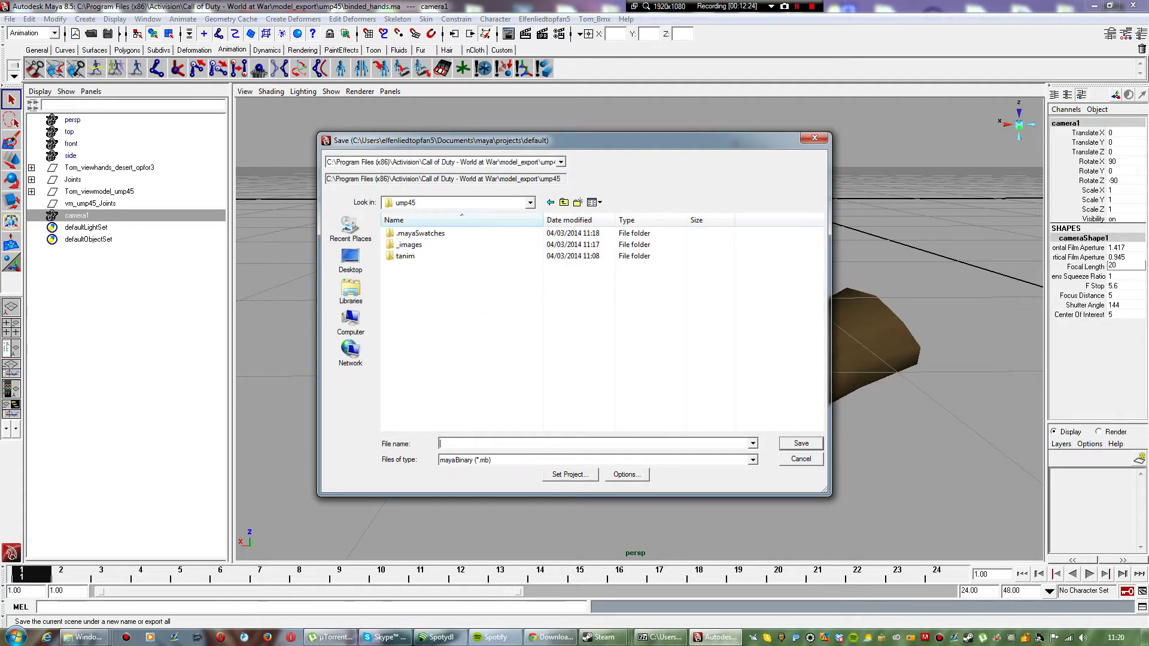
click(753, 460)
click(464, 471)
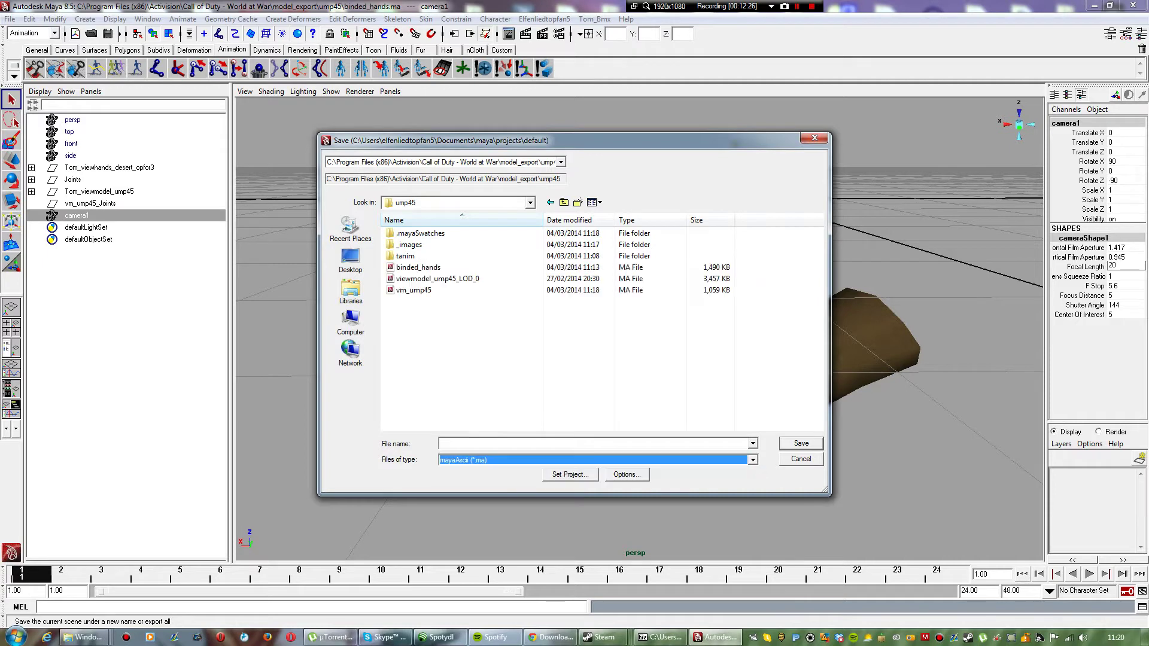
click(593, 443)
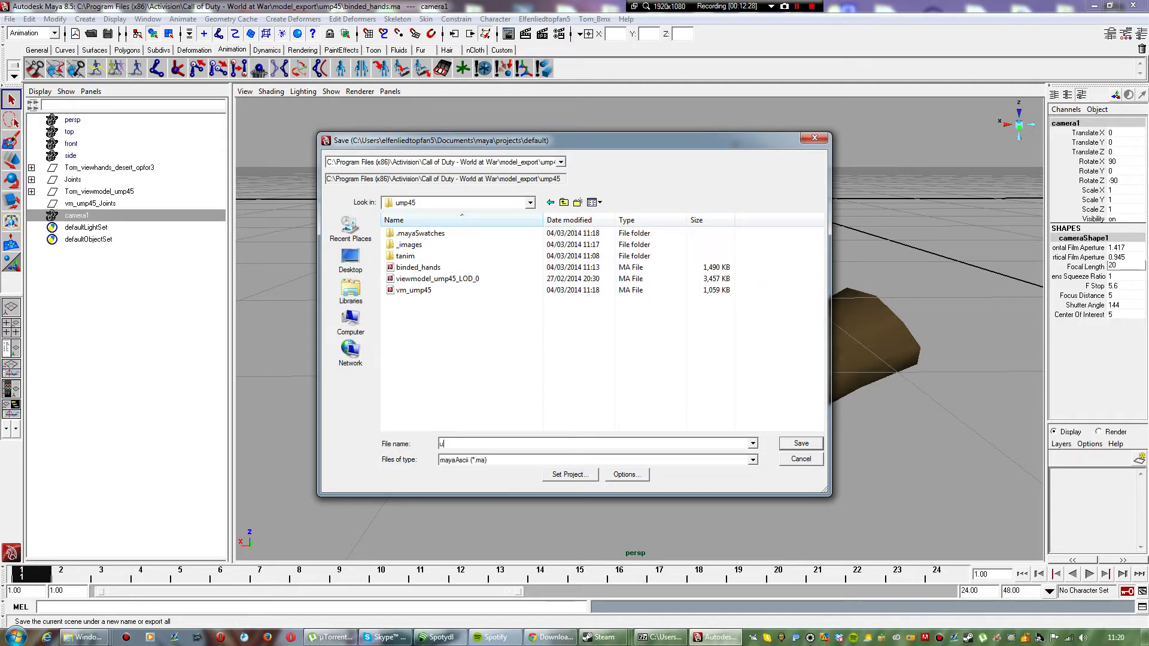
text(ump46)
text(_base)
key(Return)
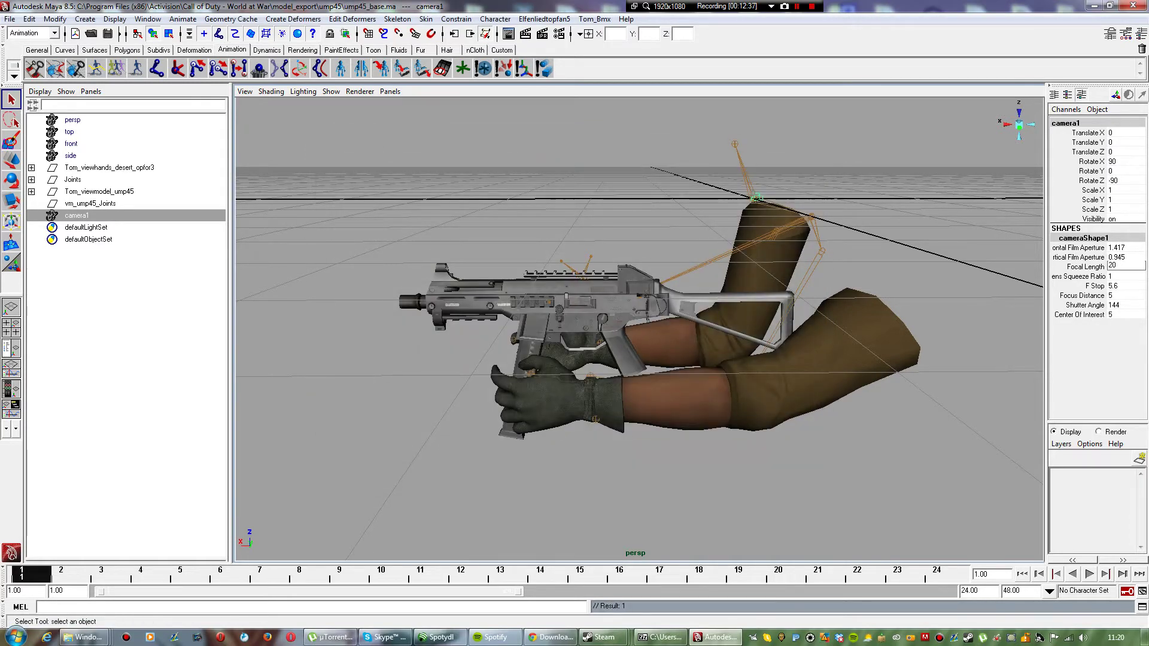
key(s)
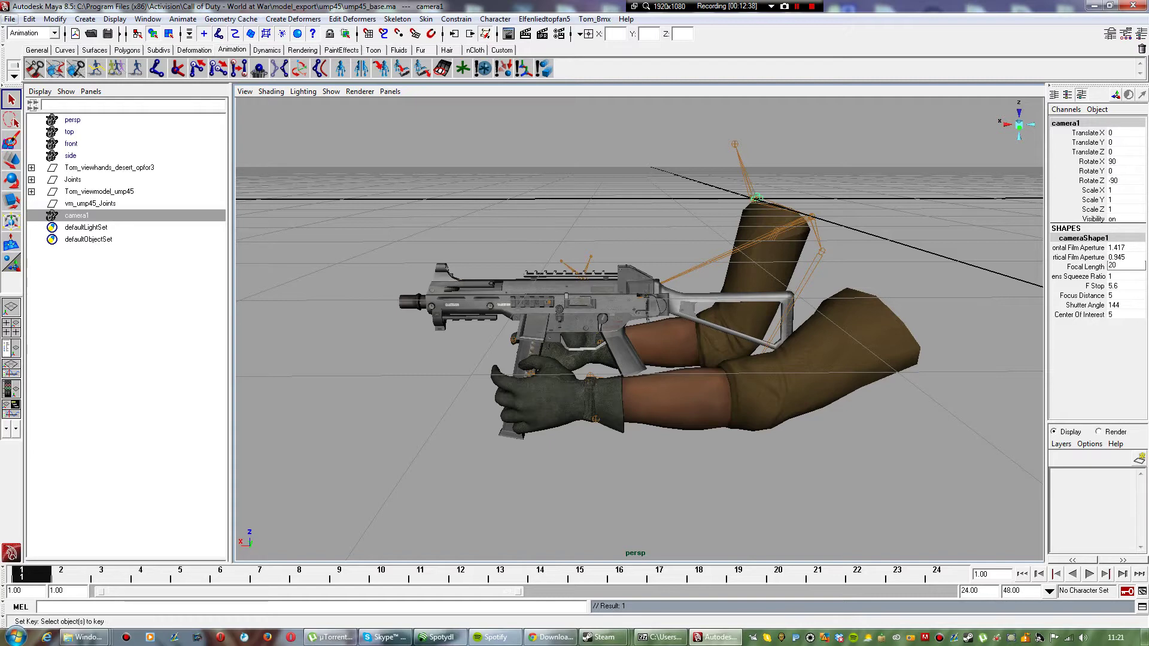
Step: Try to import the COD xAnim file viewmodel_ump45_idle from the ump45 folder's tanim subfolder
click(9, 18)
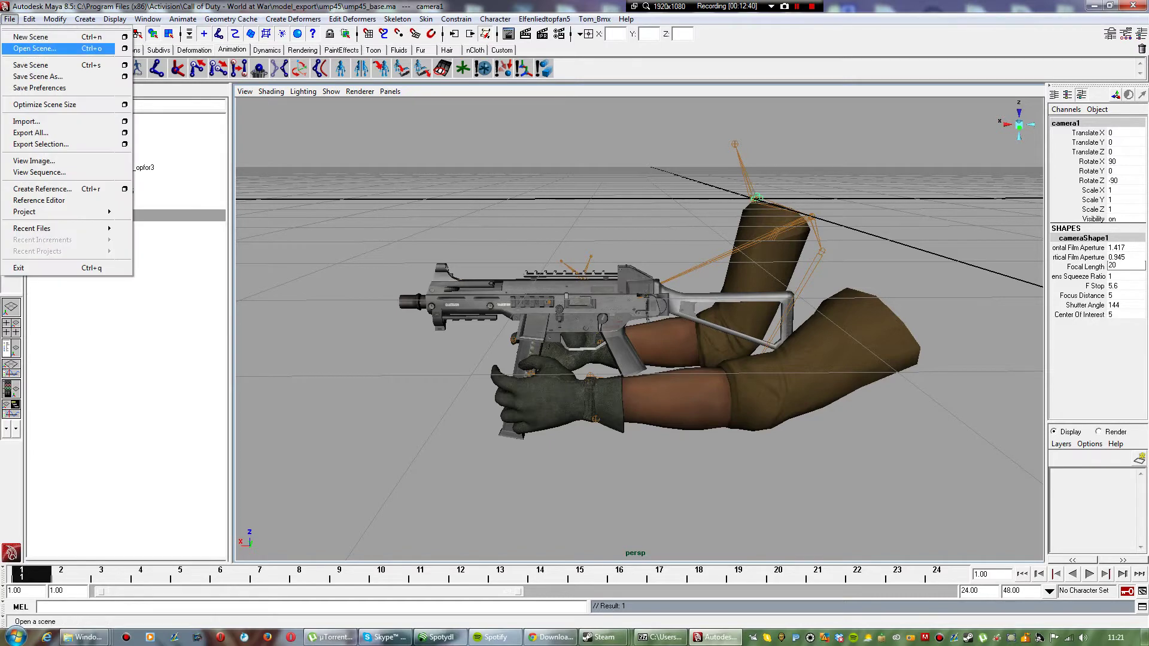
click(36, 121)
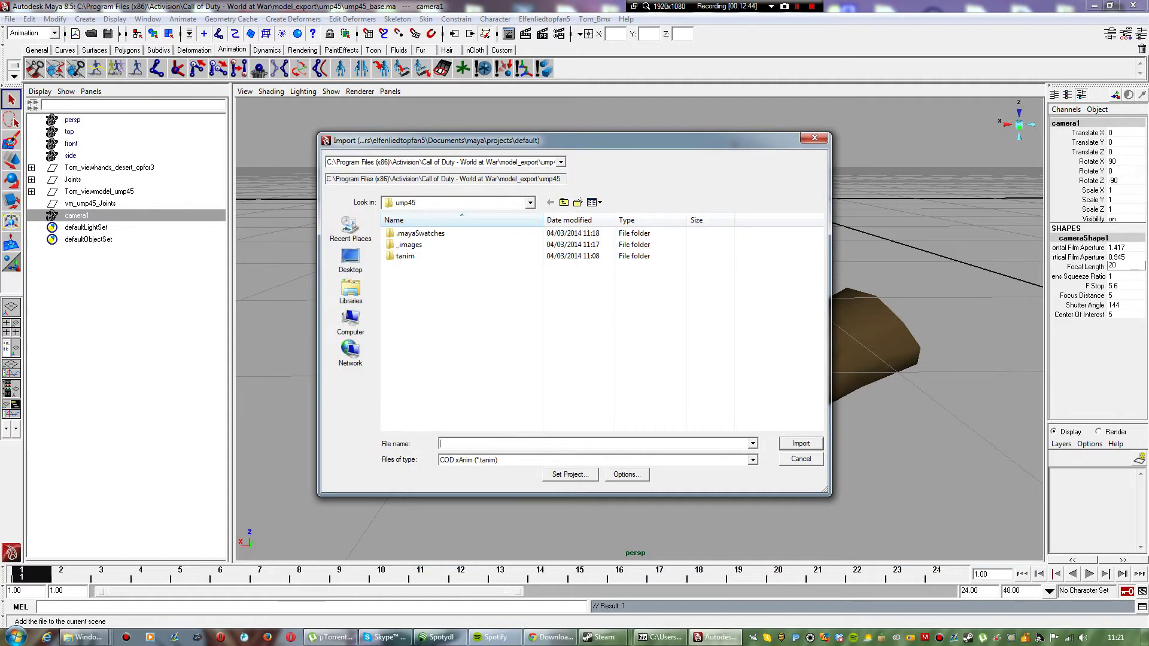
click(599, 461)
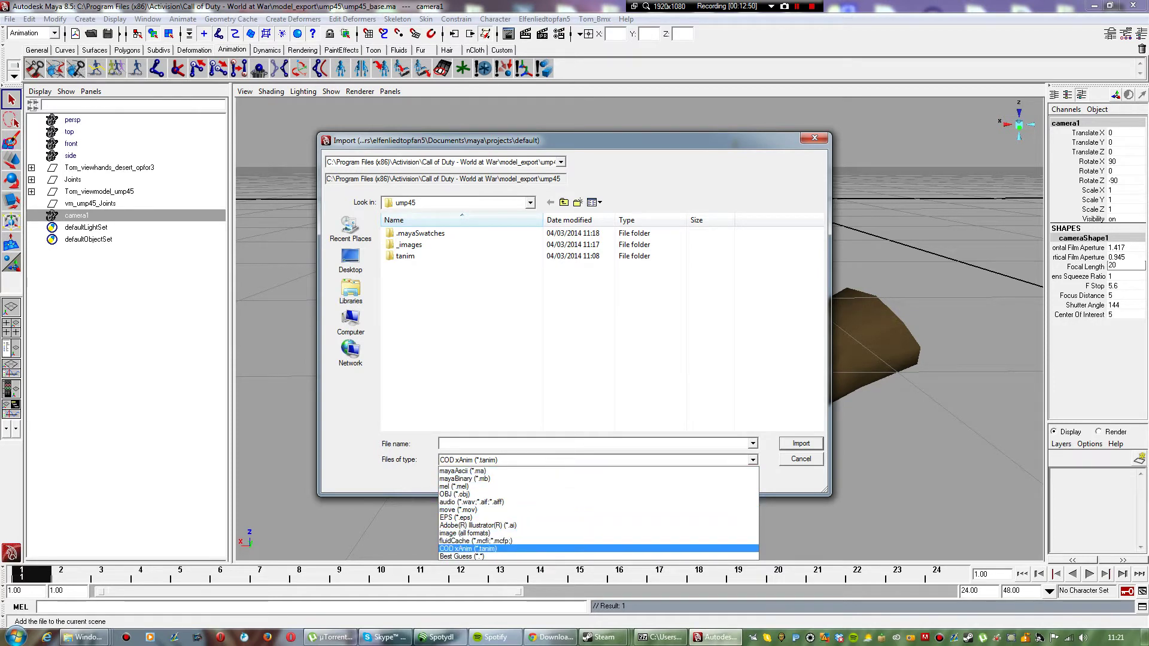
click(478, 549)
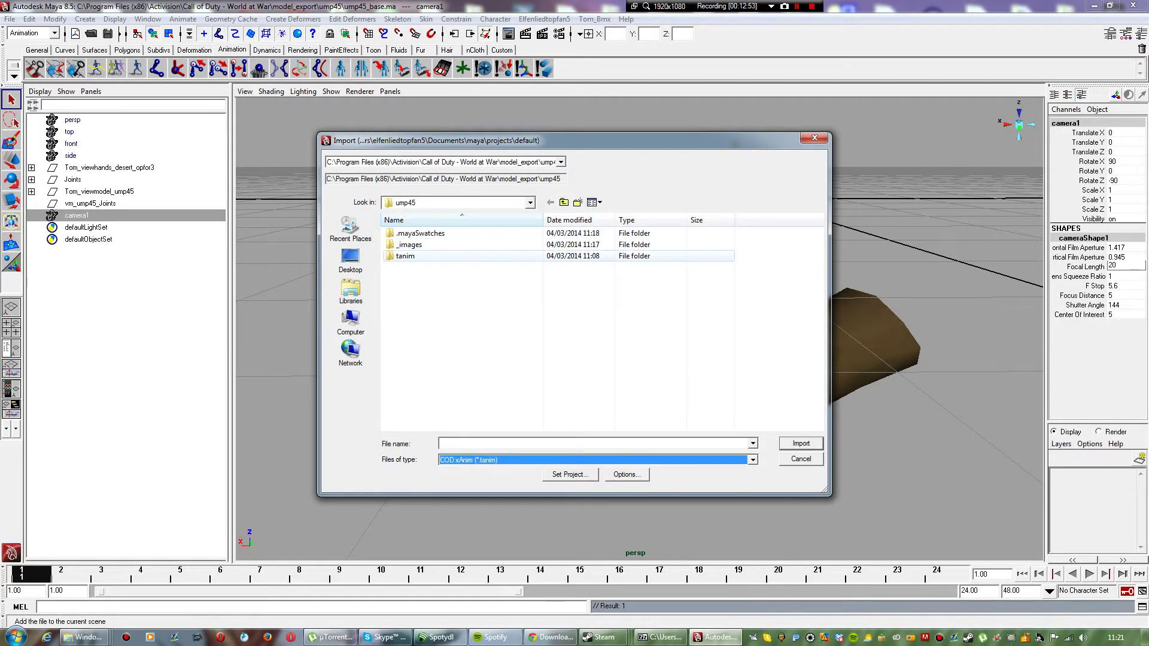
double_click(405, 257)
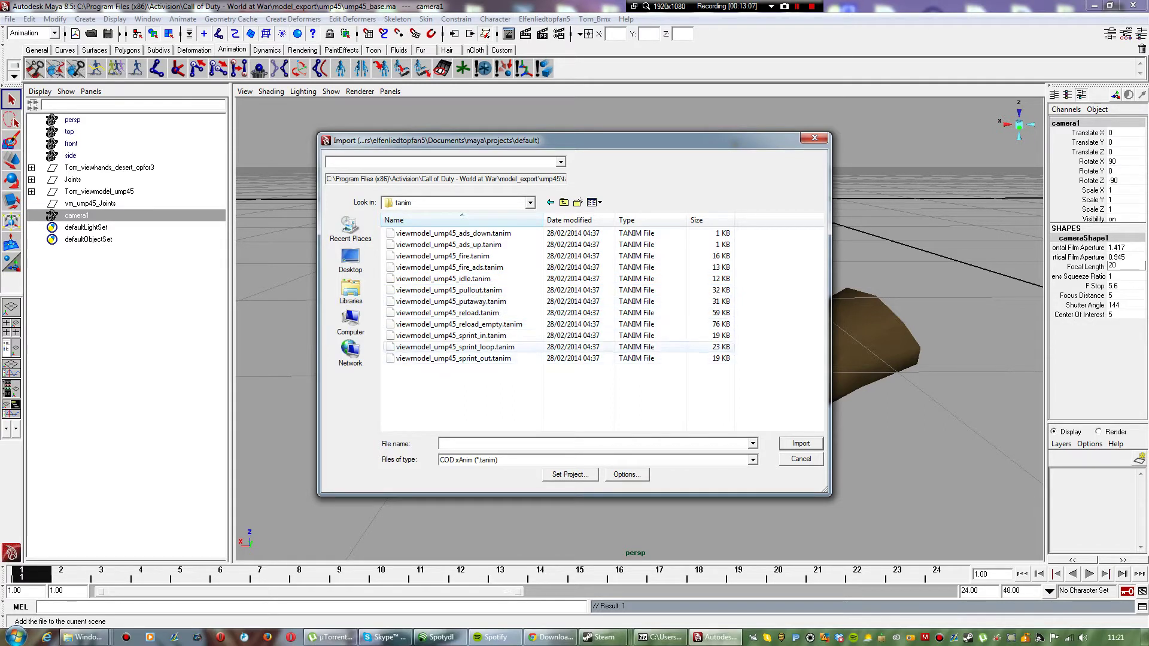
click(443, 279)
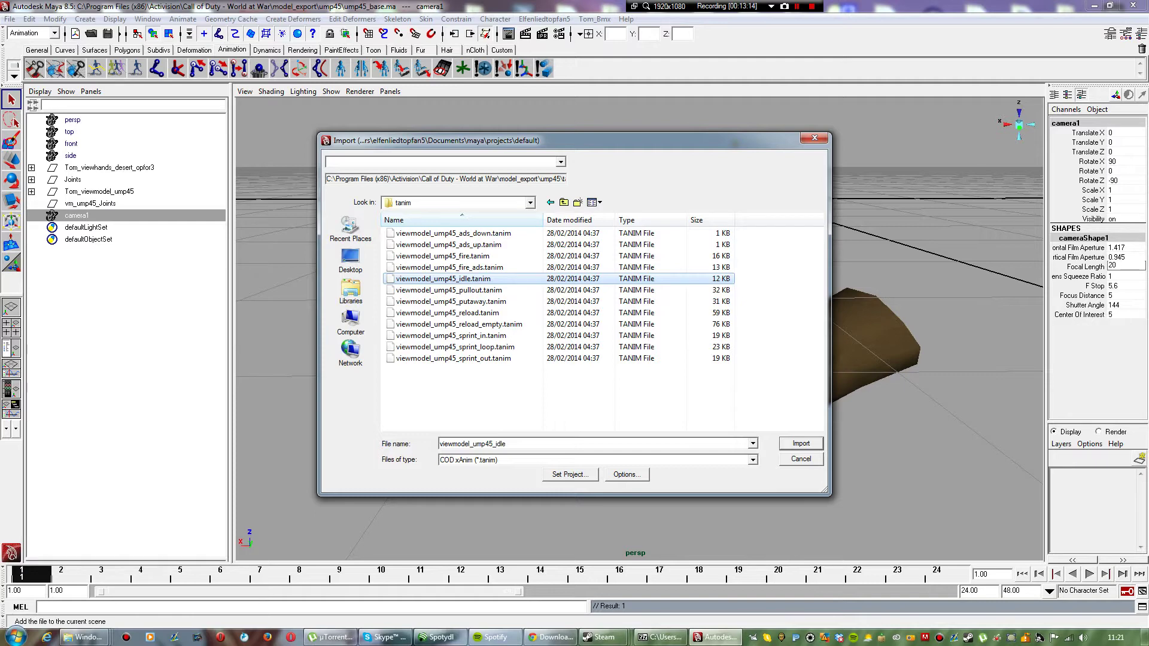
key(Return)
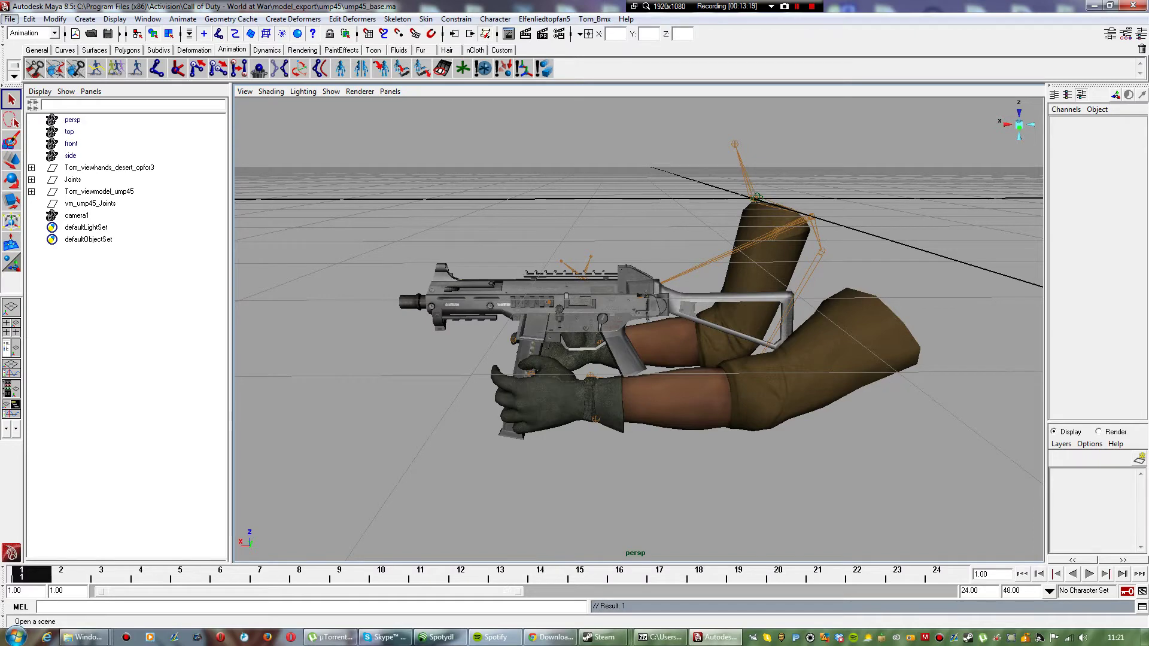
click(10, 18)
click(26, 121)
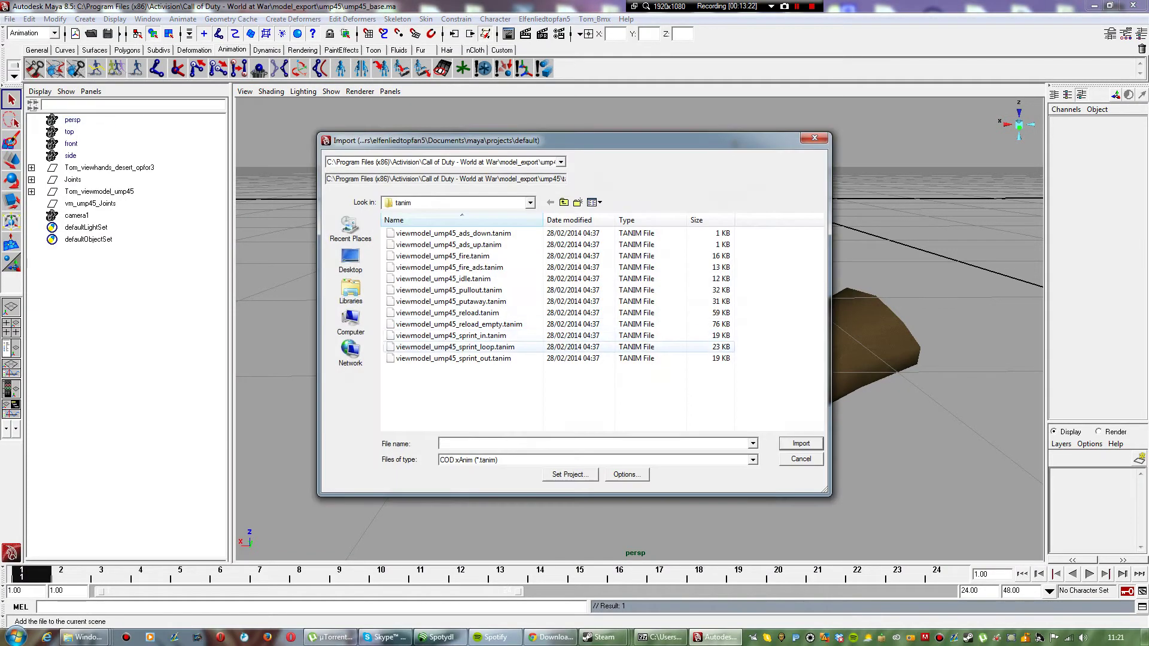
click(446, 279)
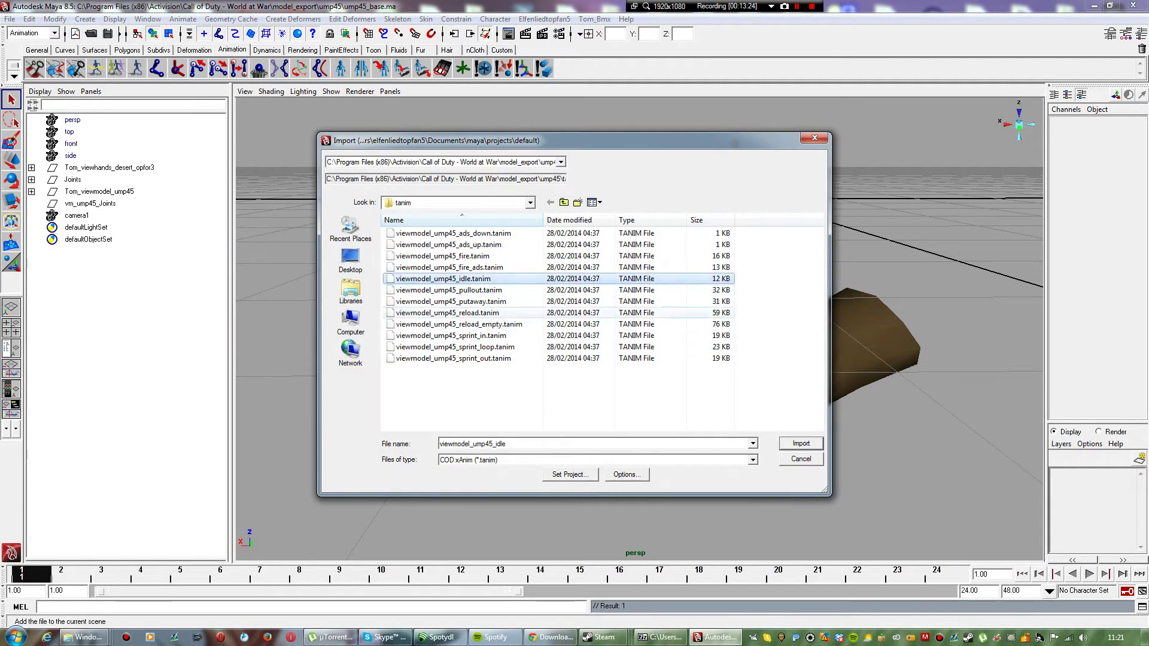
click(802, 444)
Step: Import the viewmodel_ump45_idle.tanim animation onto the rigged hands and gun
click(9, 18)
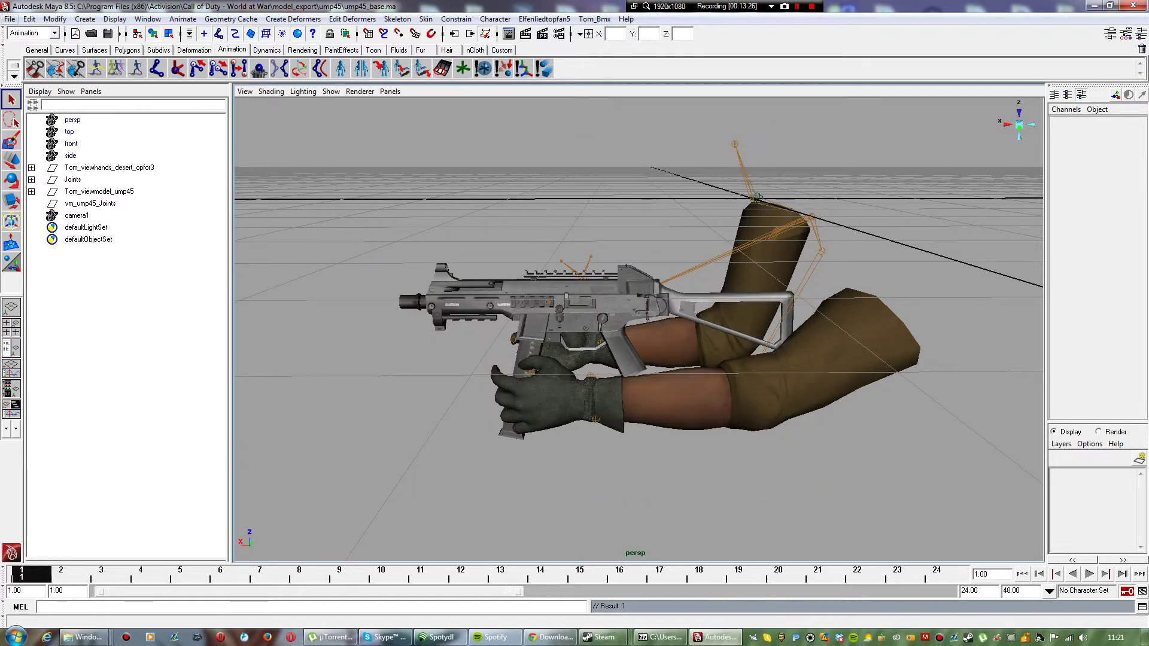
click(26, 121)
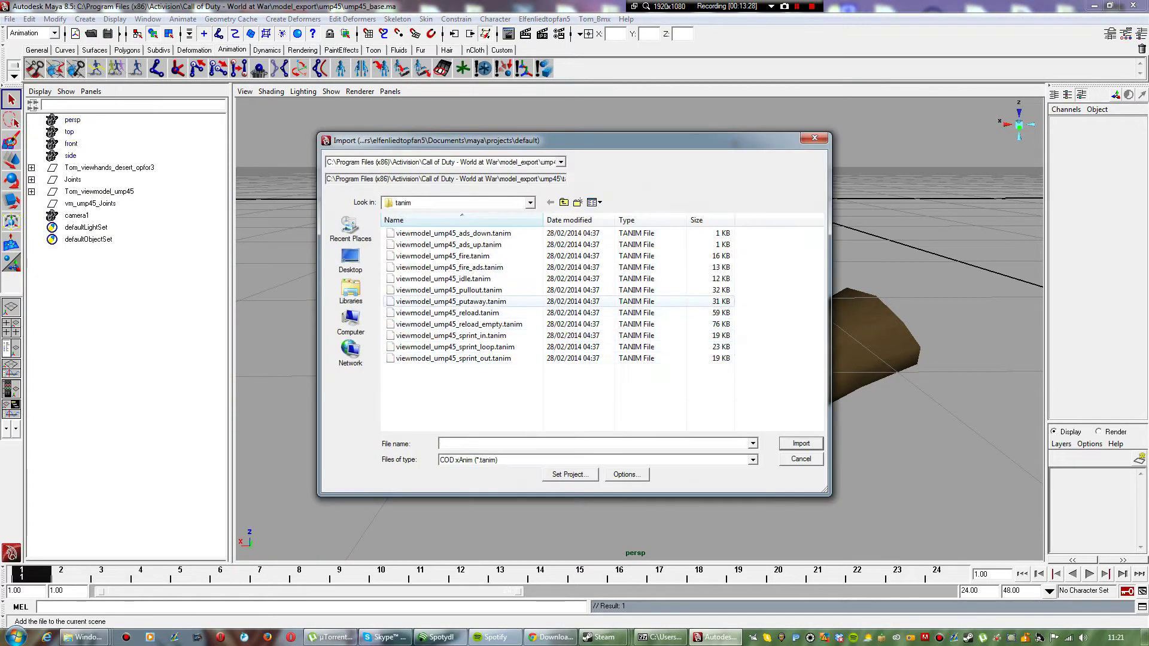
click(446, 279)
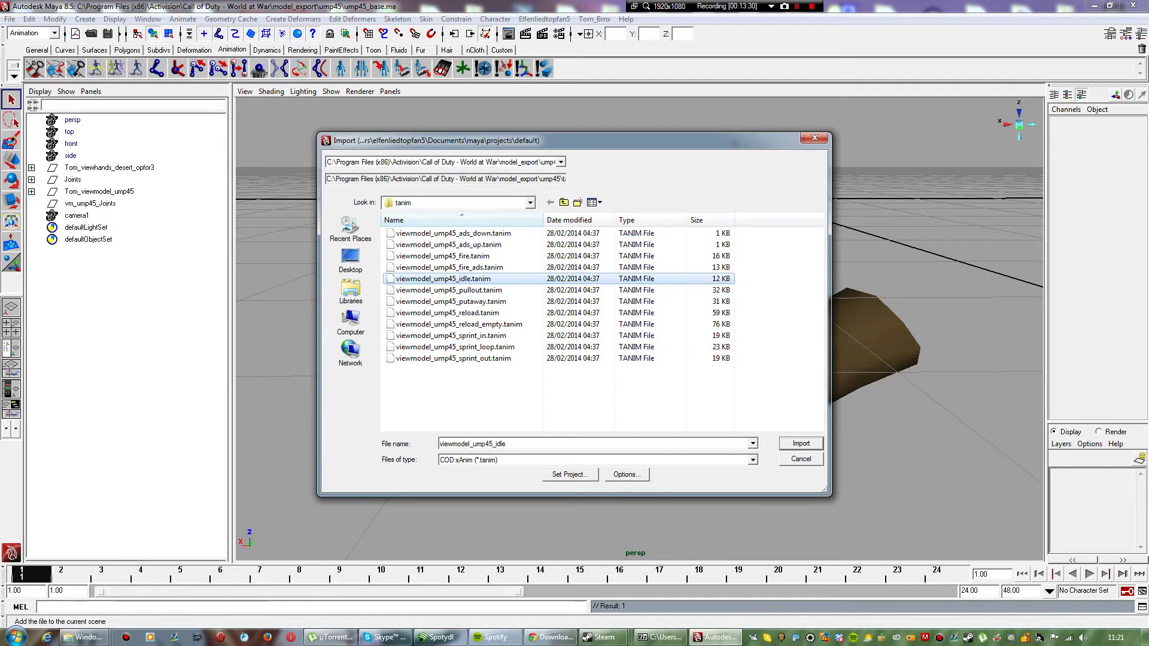
key(Return)
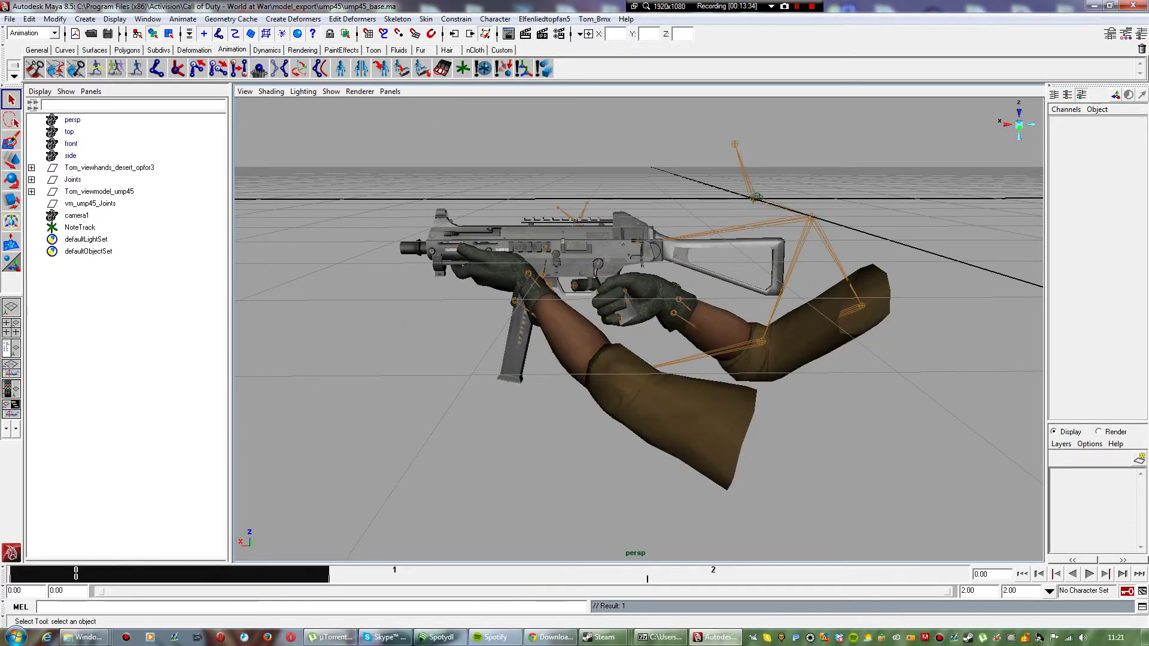
Step: Switch the viewport to camera1 to examine the idle pose in first person
click(390, 91)
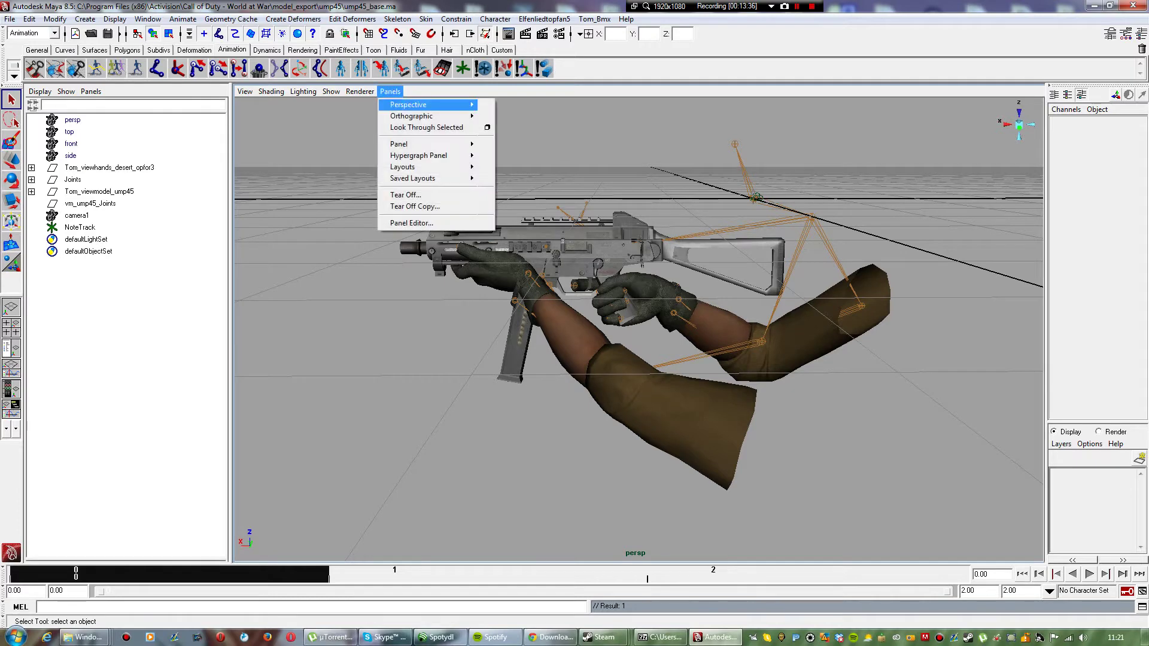
mouse_move(419, 104)
click(510, 106)
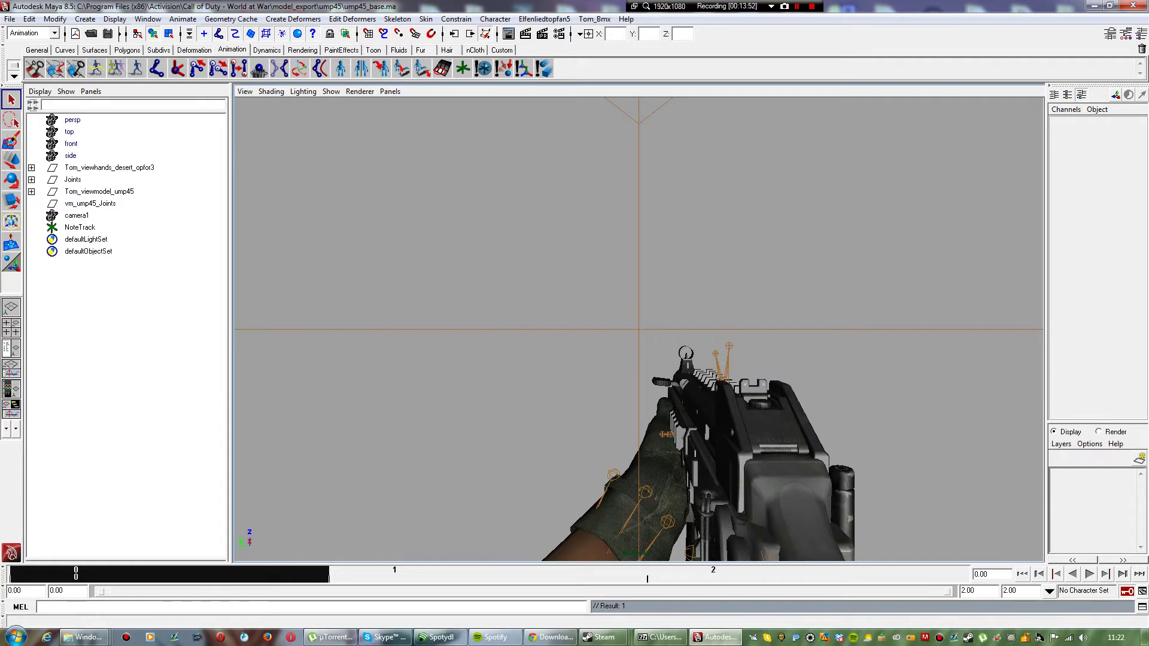
Step: Start saving the scene under a new name as mayaAscii, and create a weapon_saves folder inside ump45
click(10, 19)
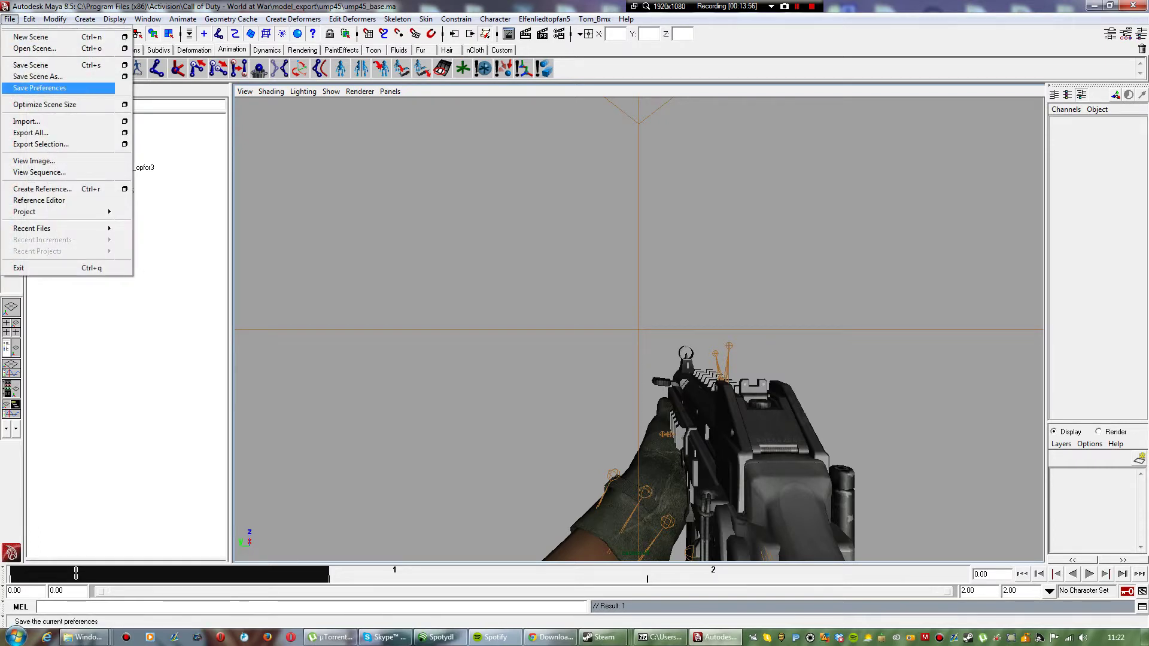
click(37, 76)
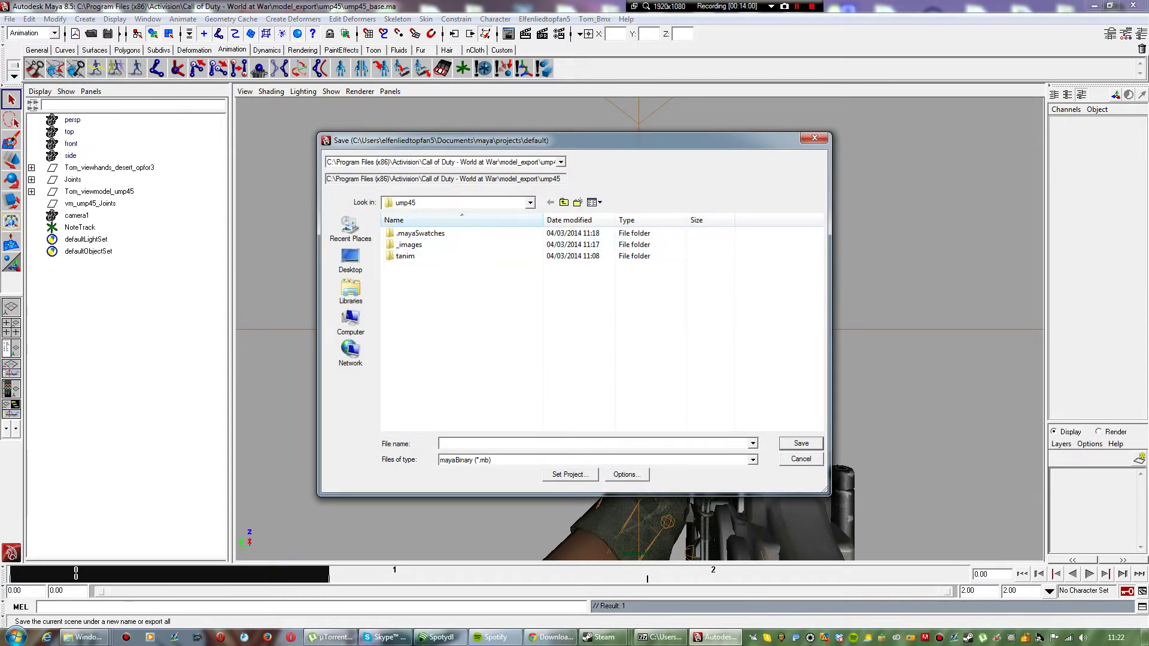
click(479, 459)
click(479, 482)
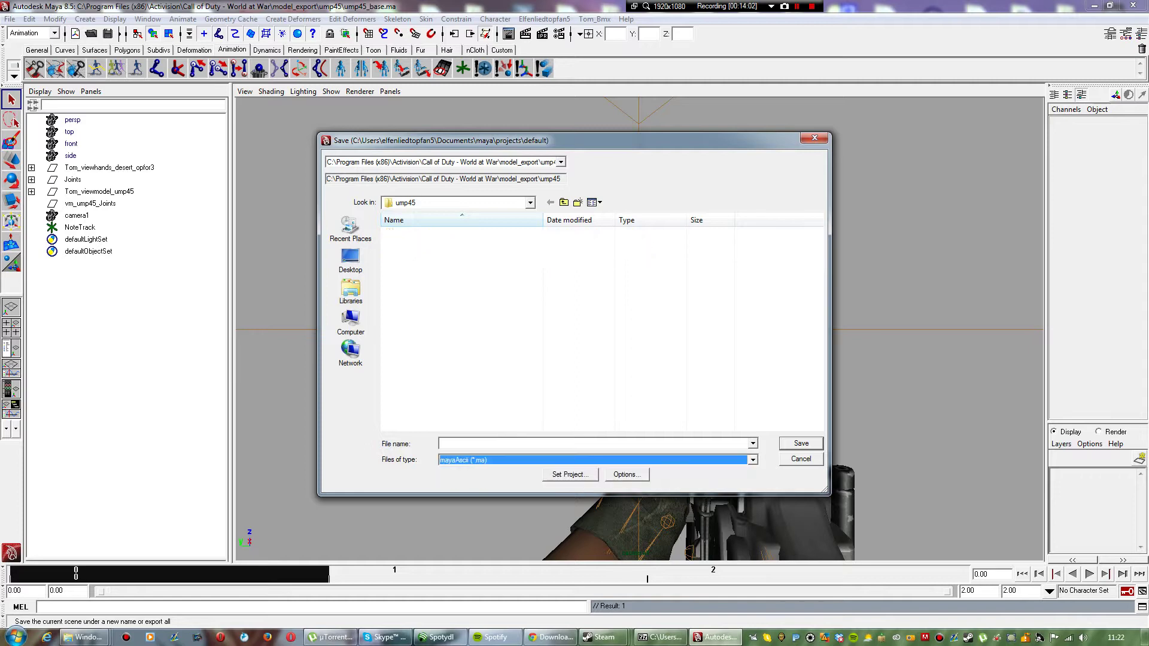
right_click(456, 340)
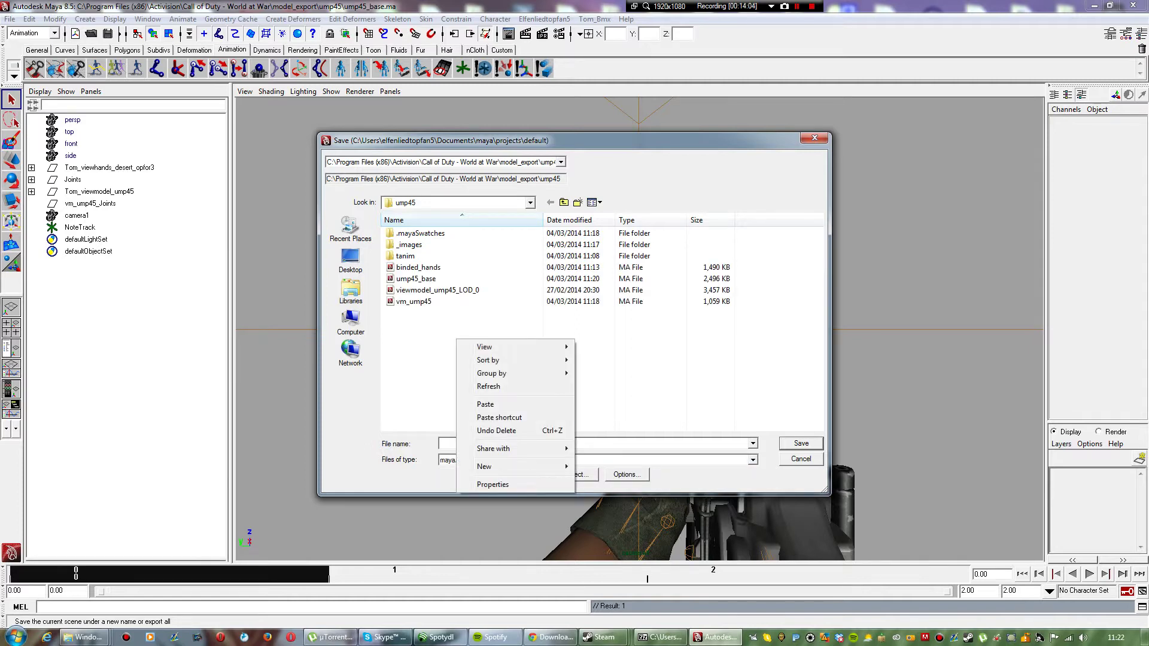
mouse_move(491, 467)
click(623, 467)
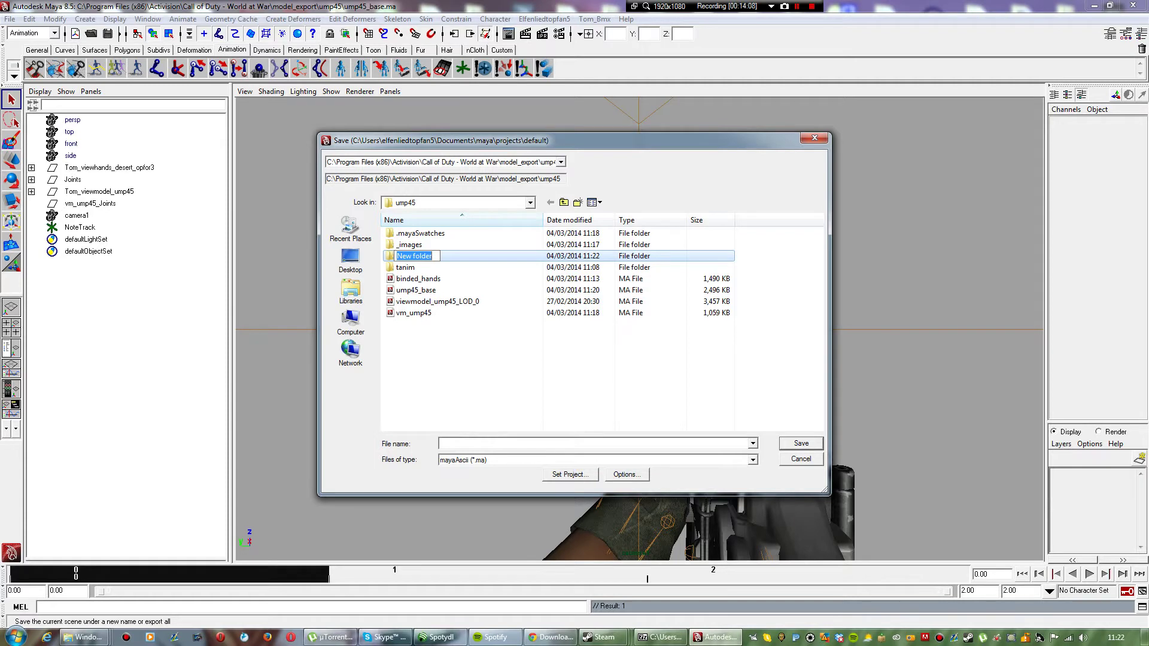
text(weapon_saves)
key(Return)
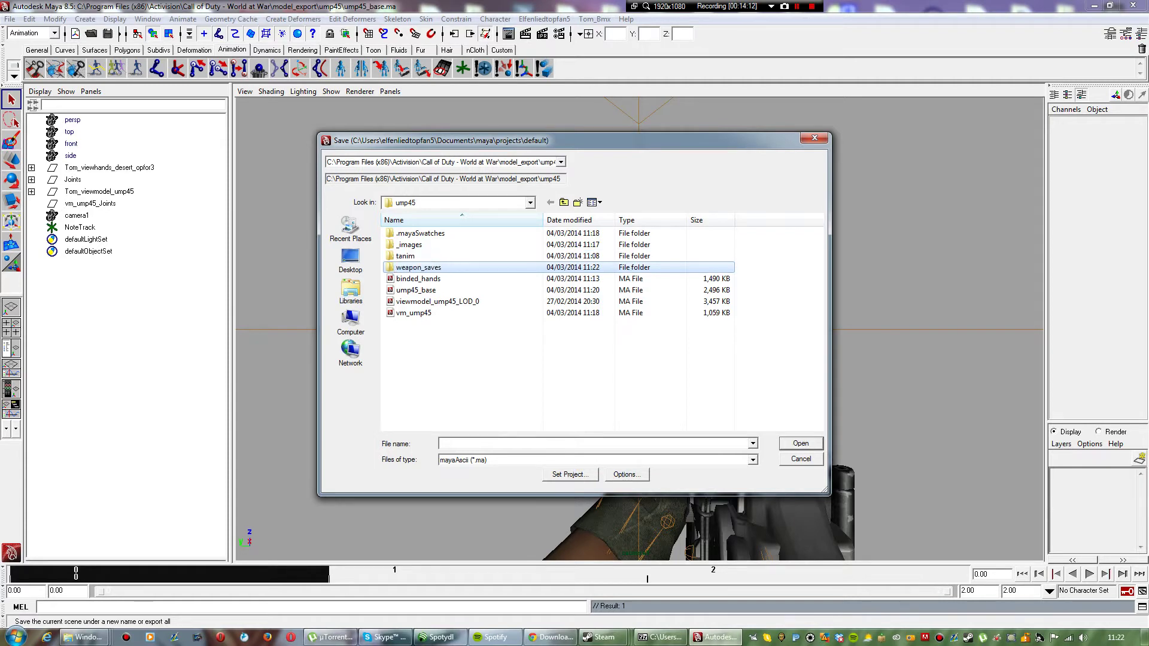
Step: Create an animation_saves folder inside the ump45 folder
right_click(462, 381)
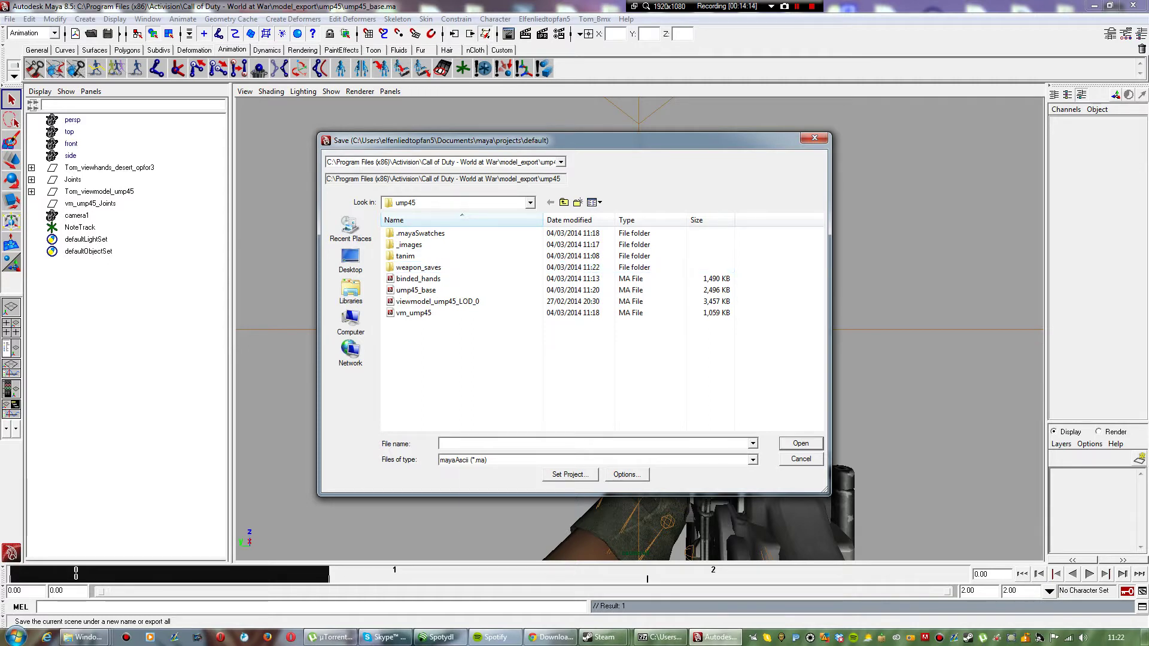
mouse_move(527, 507)
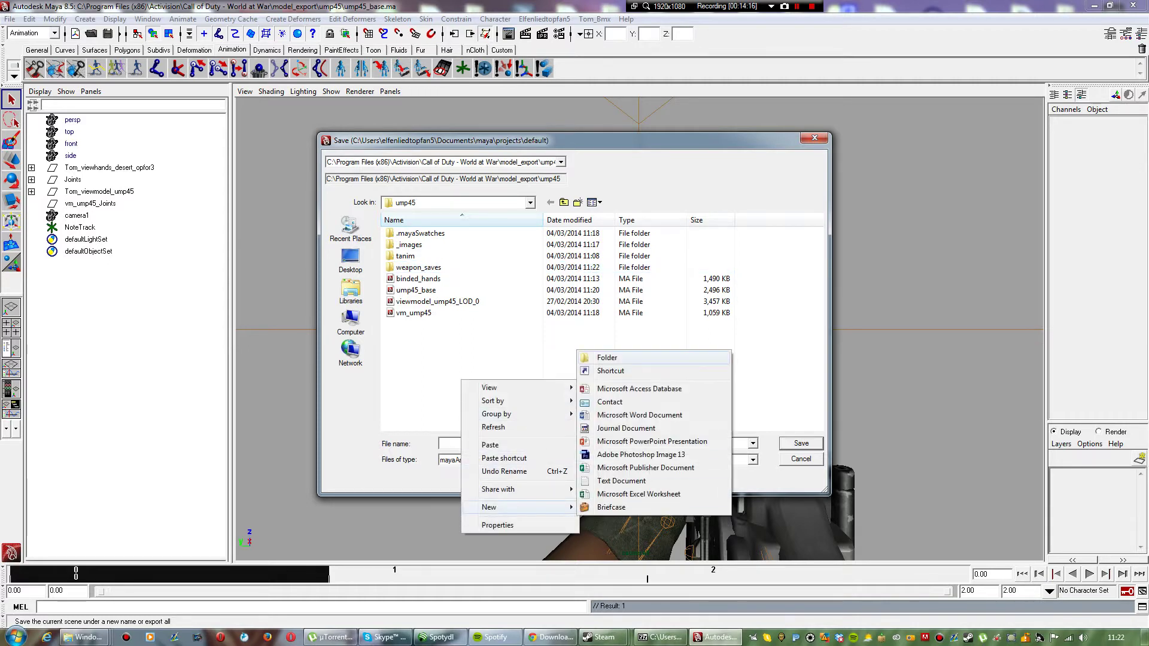
click(607, 358)
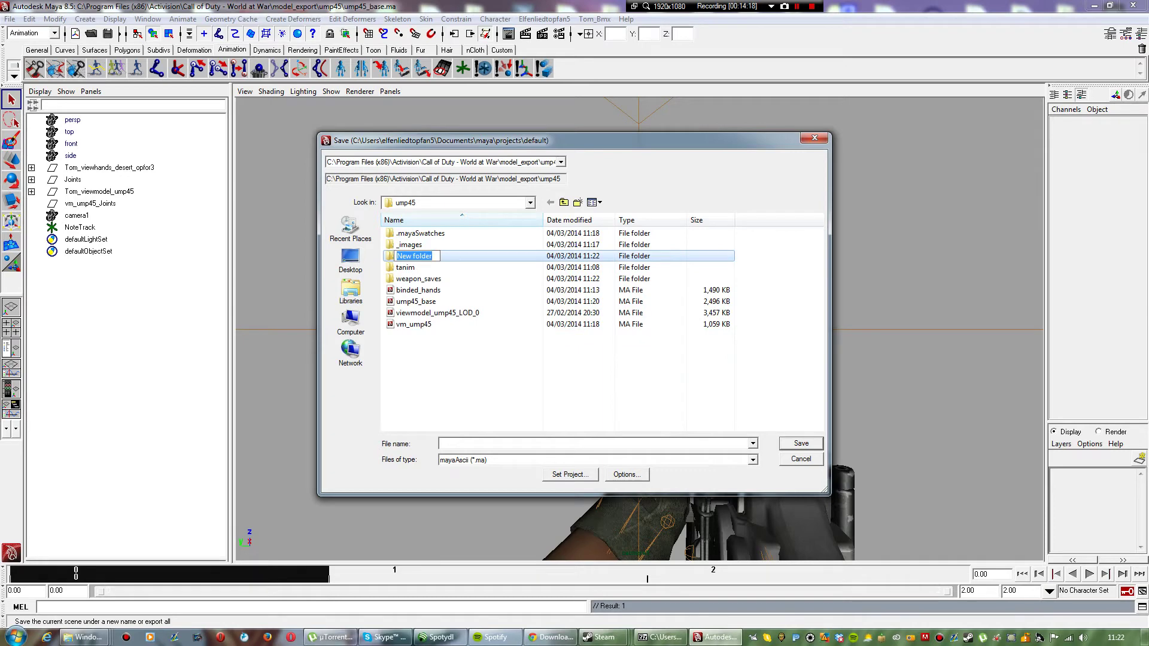
text(amo,)
key(BackSpace)
key(BackSpace)
key(BackSpace)
text(nimation_saves)
key(Return)
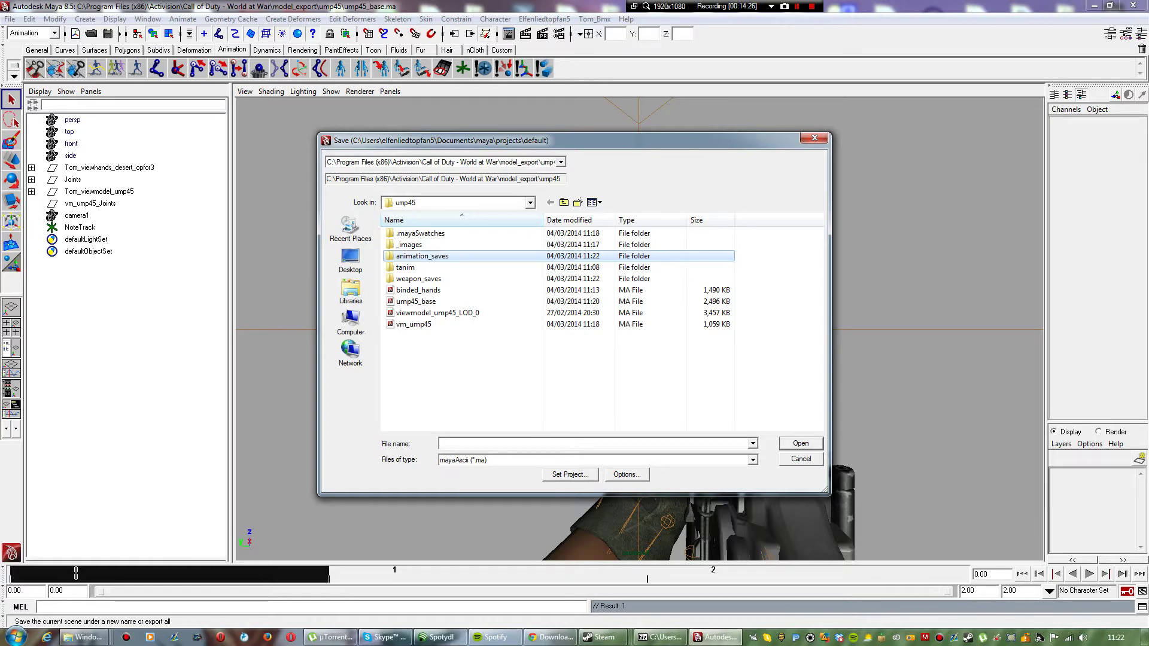
Step: Save the scene as ump45_idle in the weapon_saves folder
double_click(419, 279)
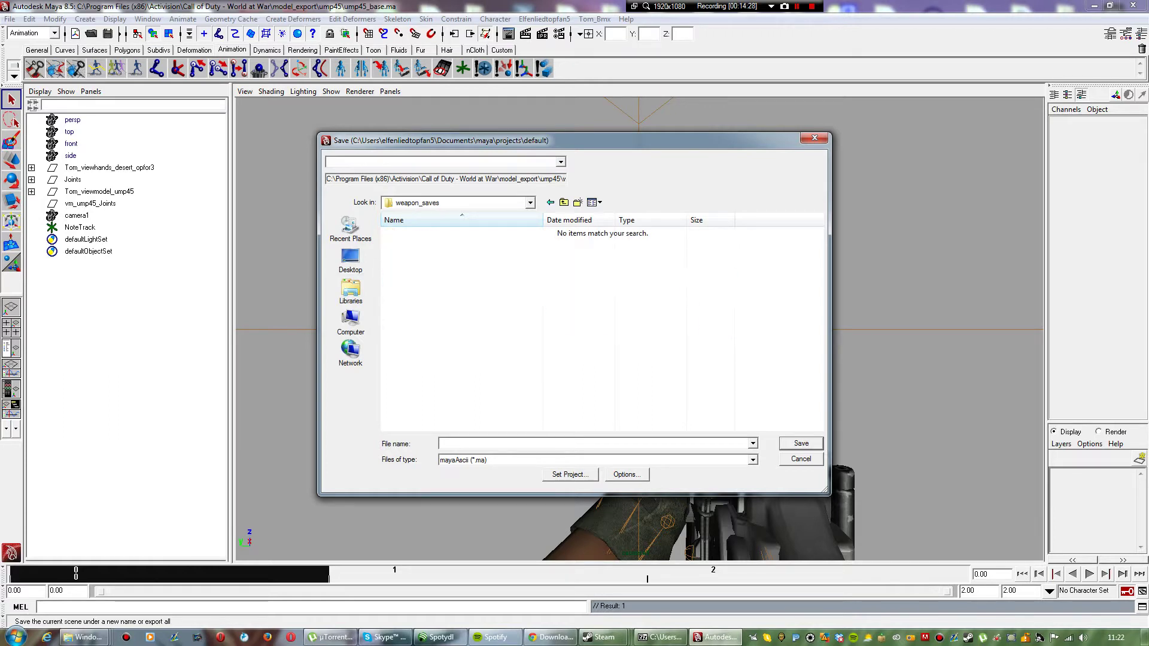
text(ump5)
text(6)
text(_idle)
key(Return)
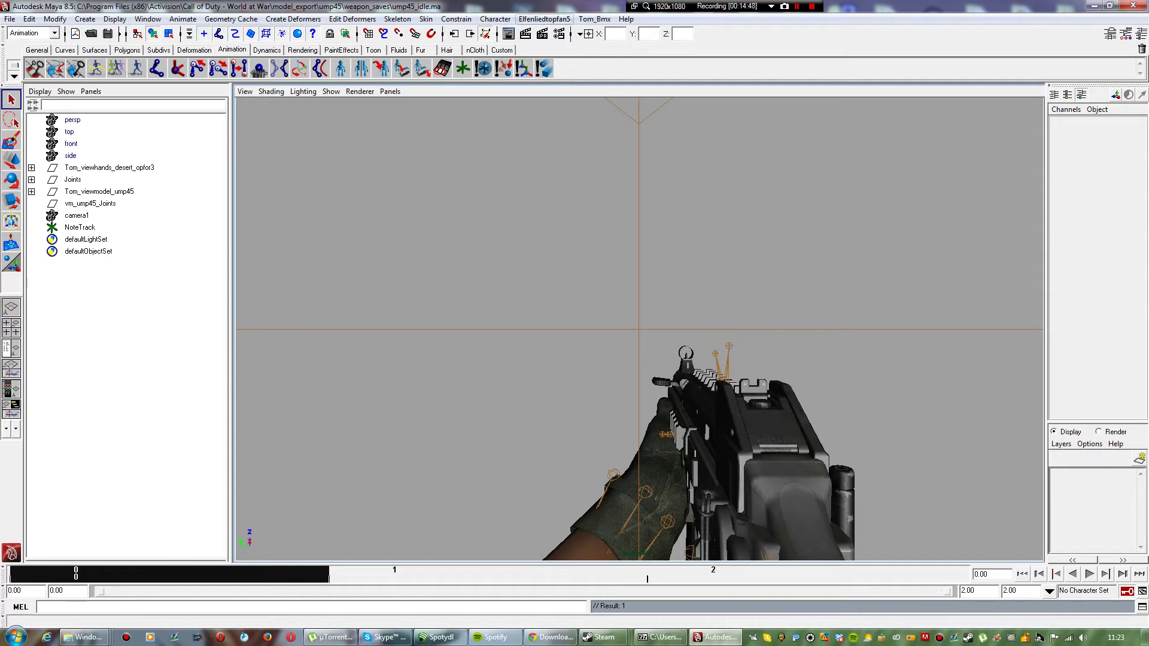
Step: Open the COD Animation Exporter, enable Entry1 and set its end frame to 2
click(545, 18)
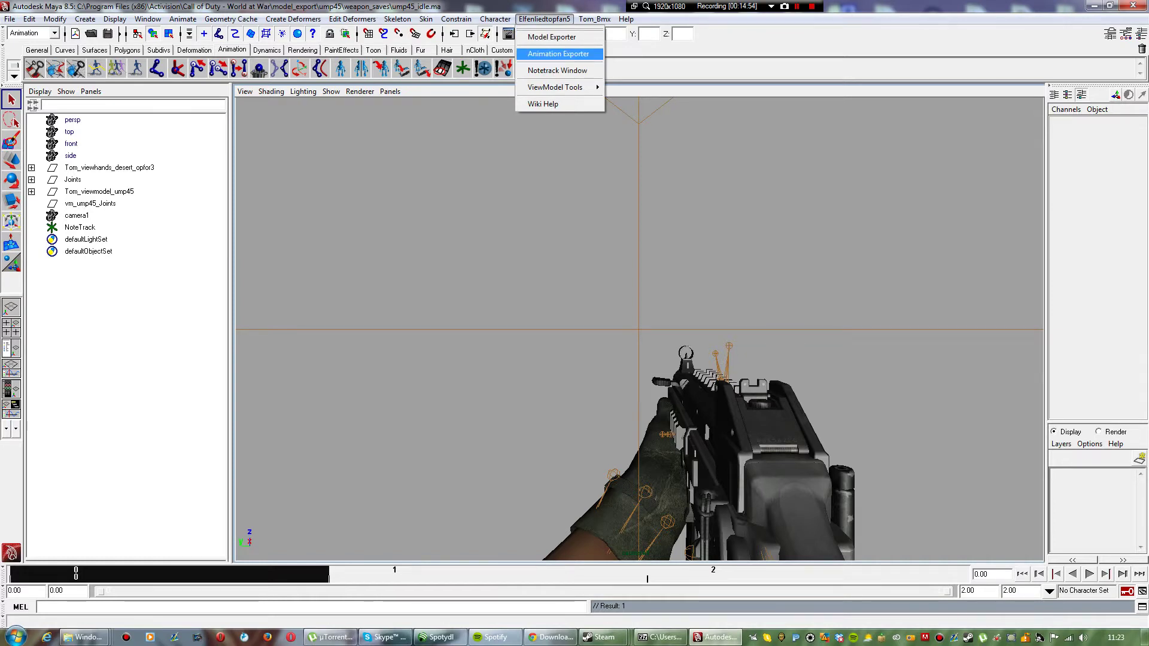
click(559, 53)
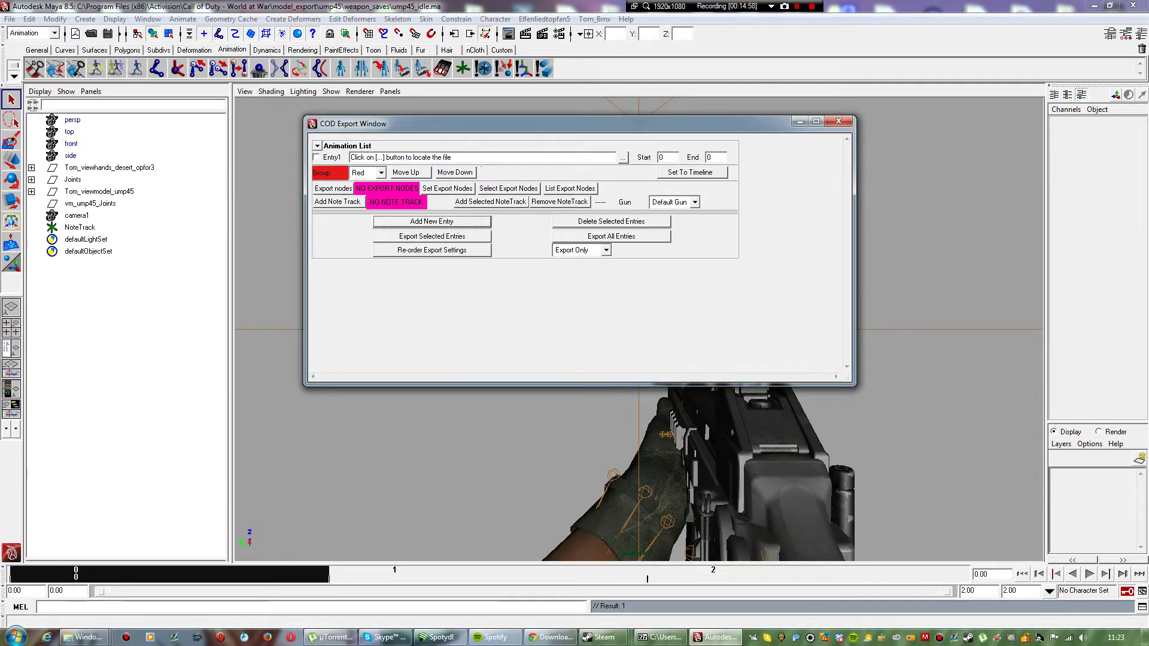
click(317, 157)
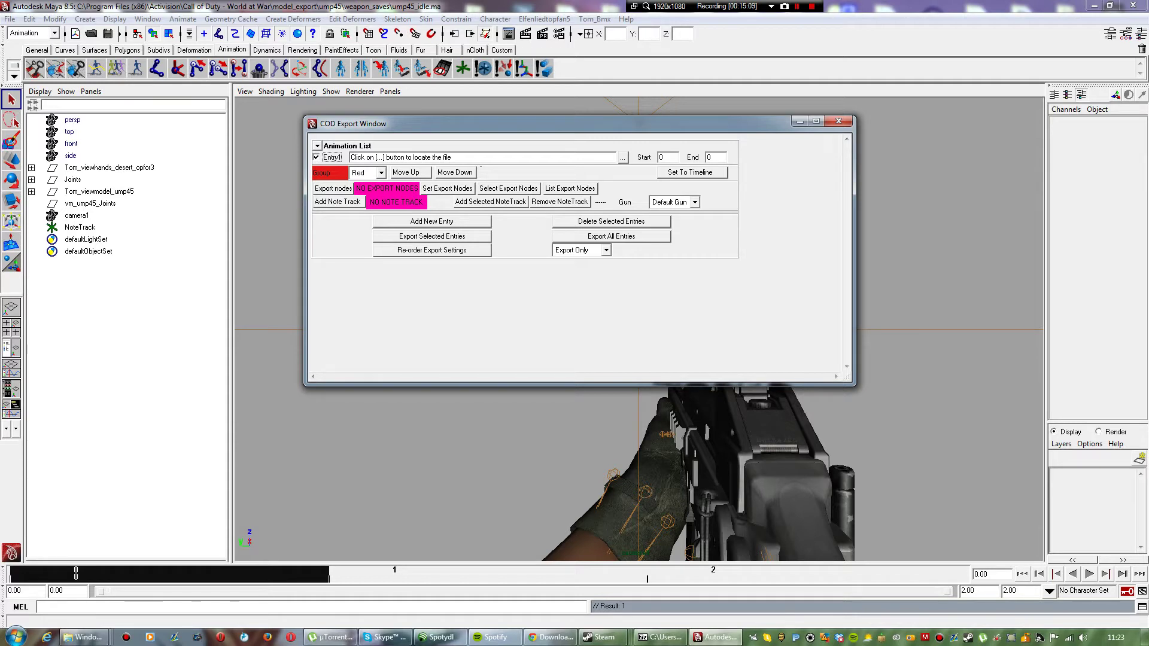
double_click(710, 157)
text(2)
Step: Expand the Joints group down to the children of tag_torso and select the joints from tag_torso through tag_cambone
click(32, 180)
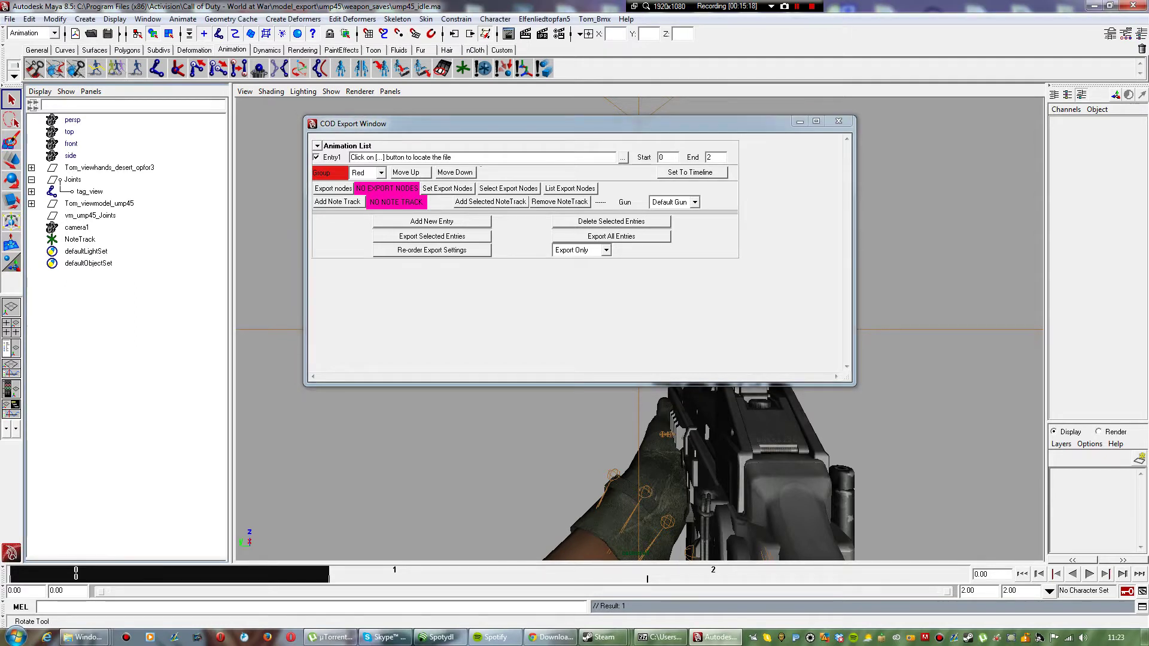
click(32, 191)
click(32, 204)
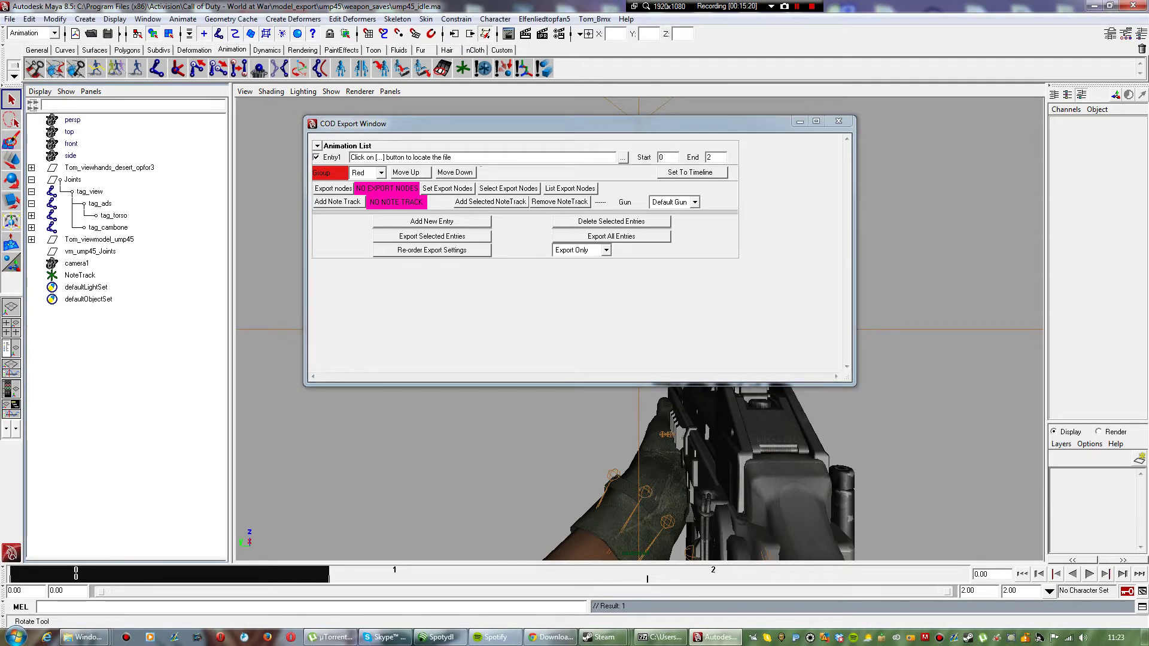
click(32, 216)
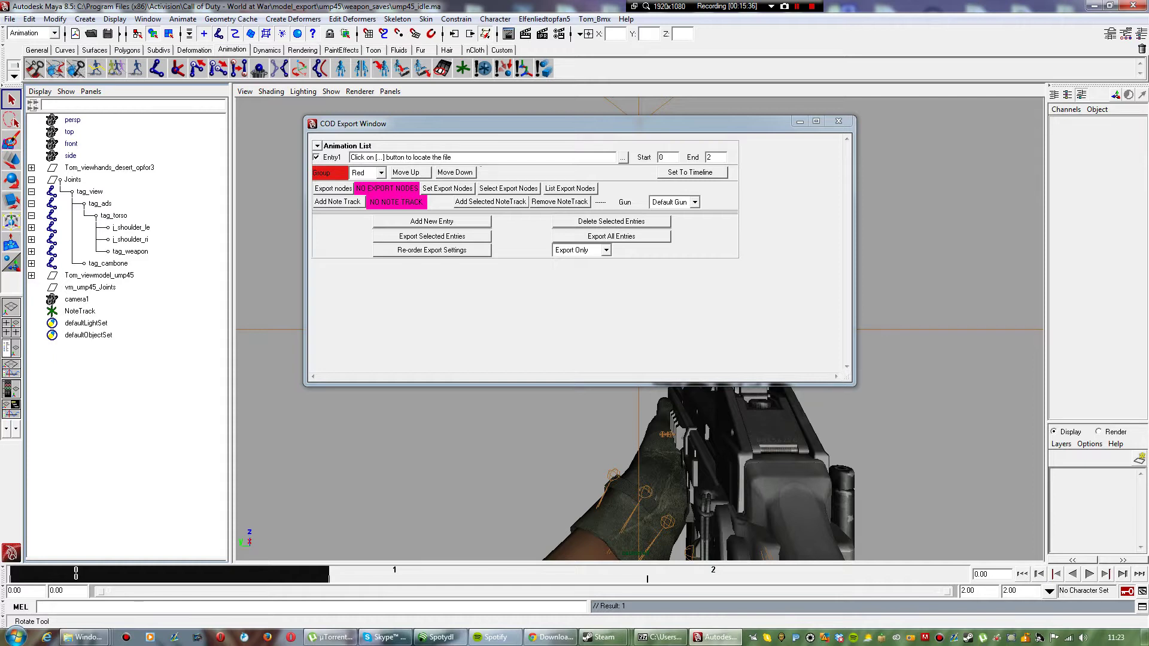
drag(96, 203, 71, 179)
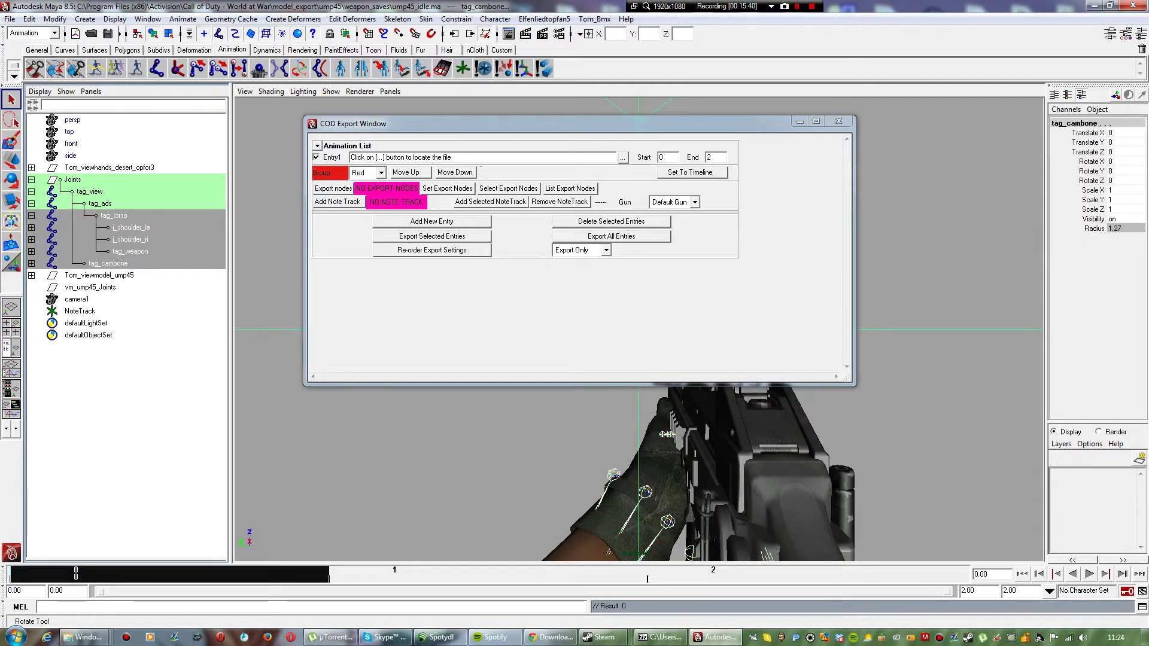
Step: Extend the joint selection to its full hierarchy and set it as the export nodes of Entry1
click(455, 575)
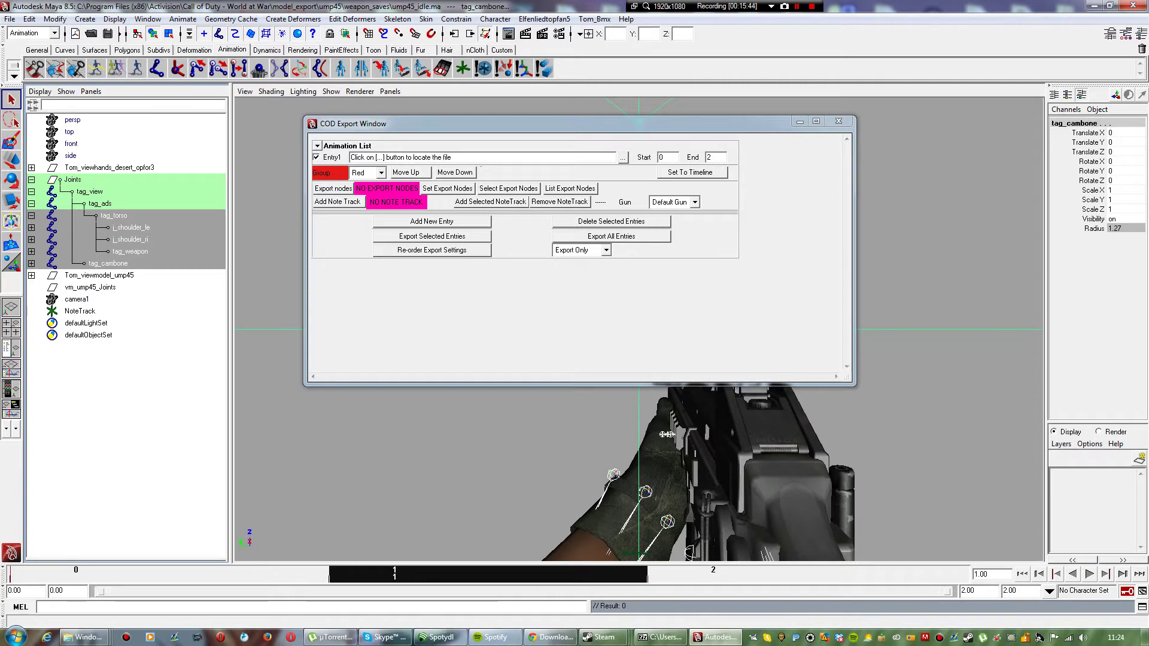
click(179, 575)
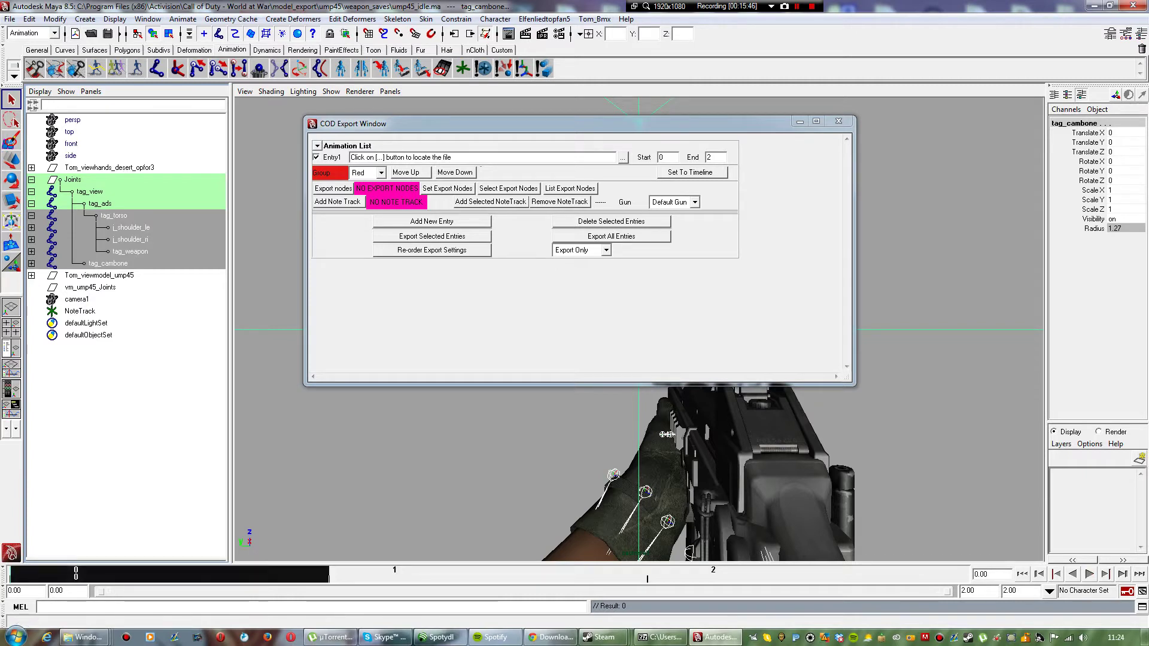
click(33, 33)
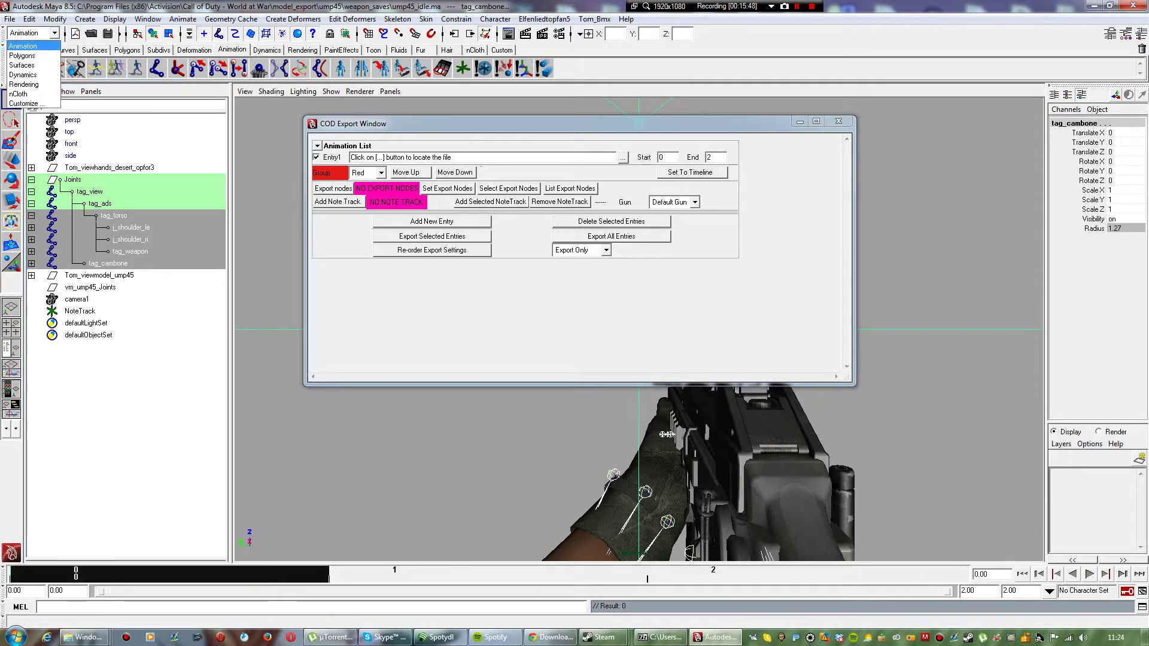
click(29, 19)
click(30, 19)
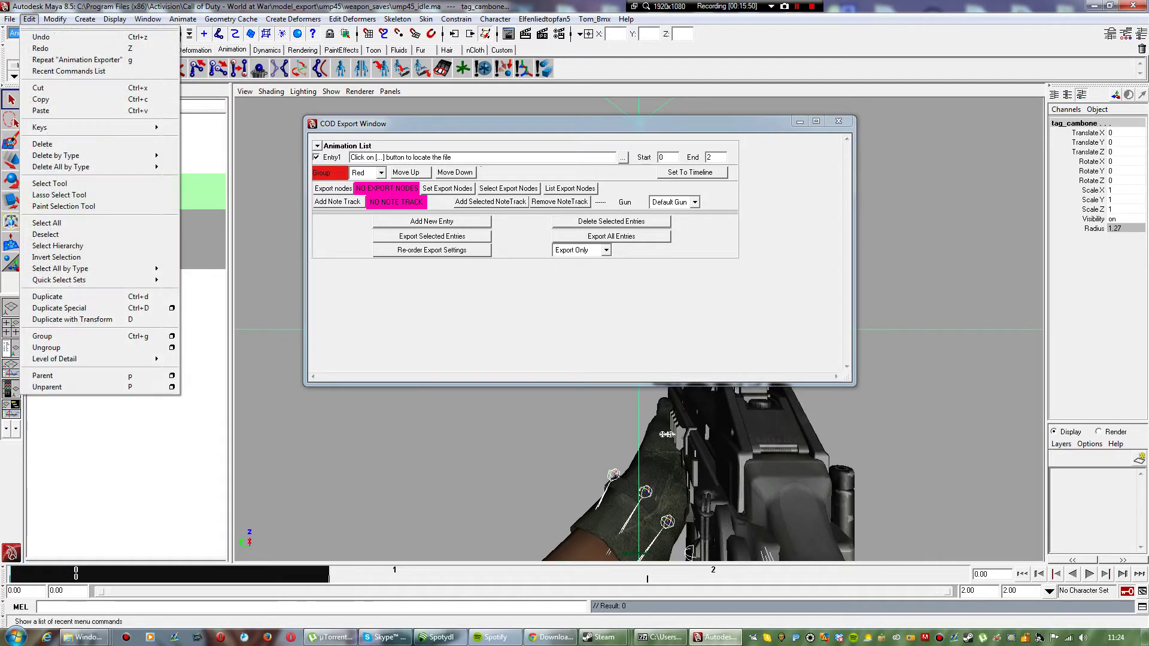
click(58, 245)
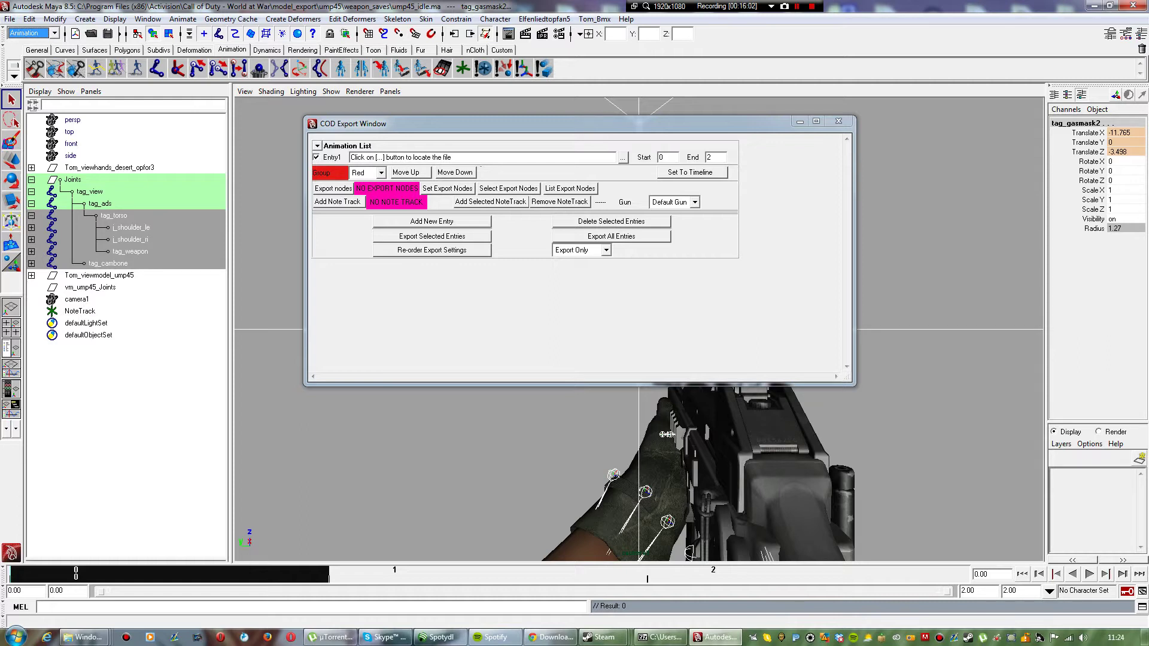
click(448, 188)
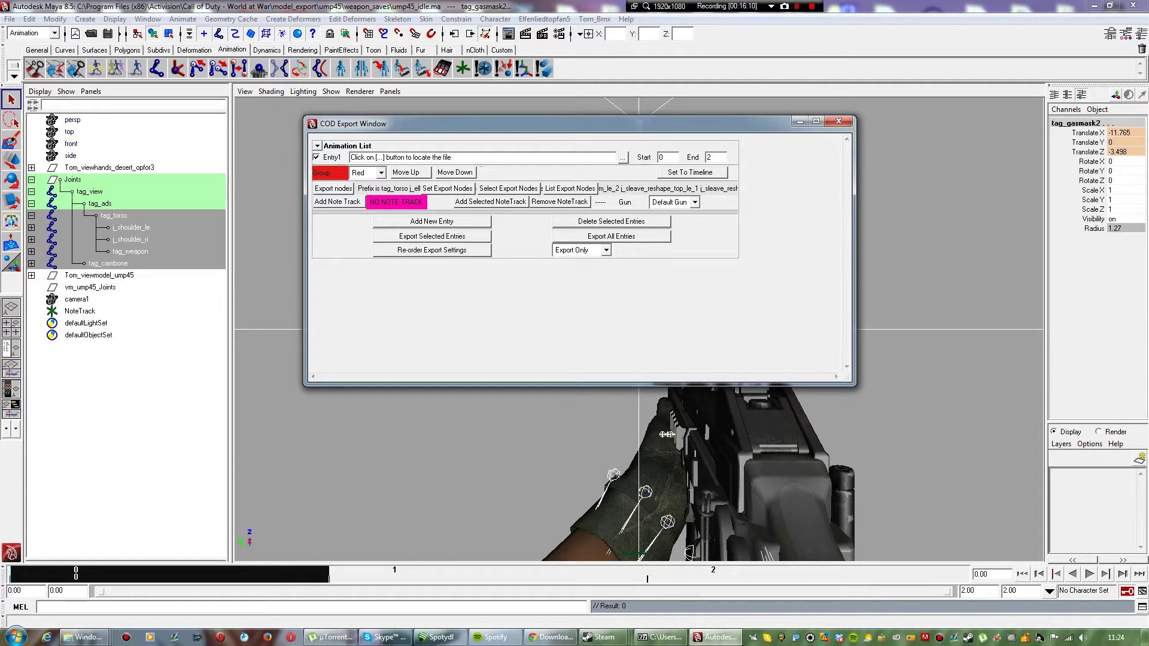
Step: Set the output file of Entry1 to elfenlied_ump45_idle in World at War's xanim_export folder
click(432, 237)
click(624, 158)
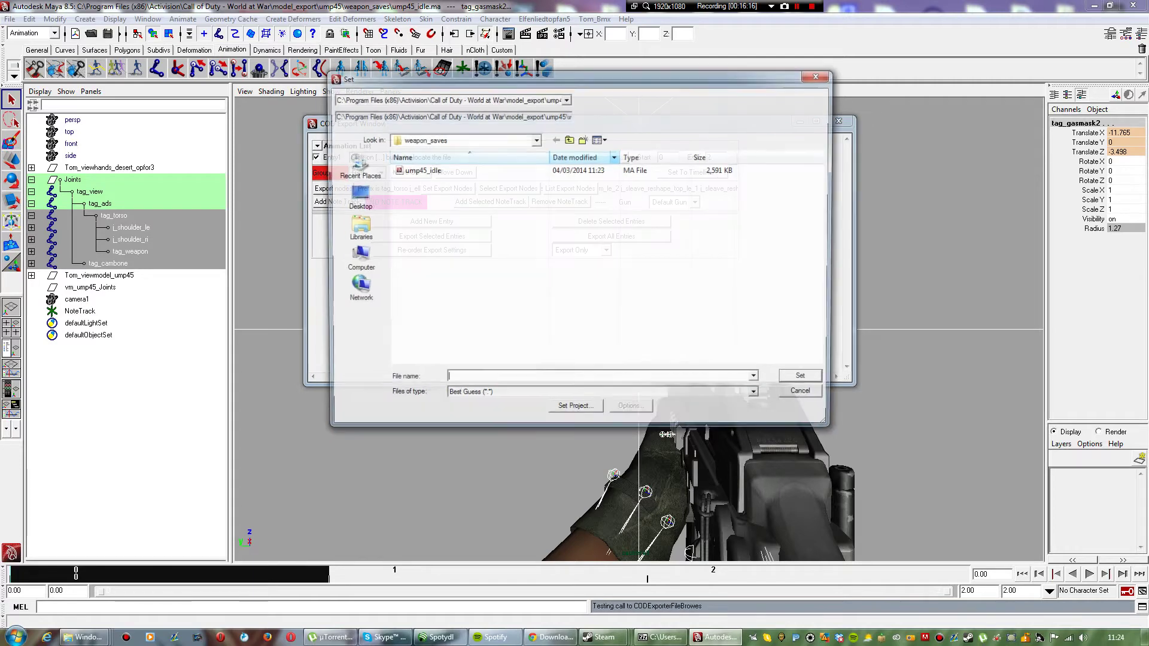
click(570, 139)
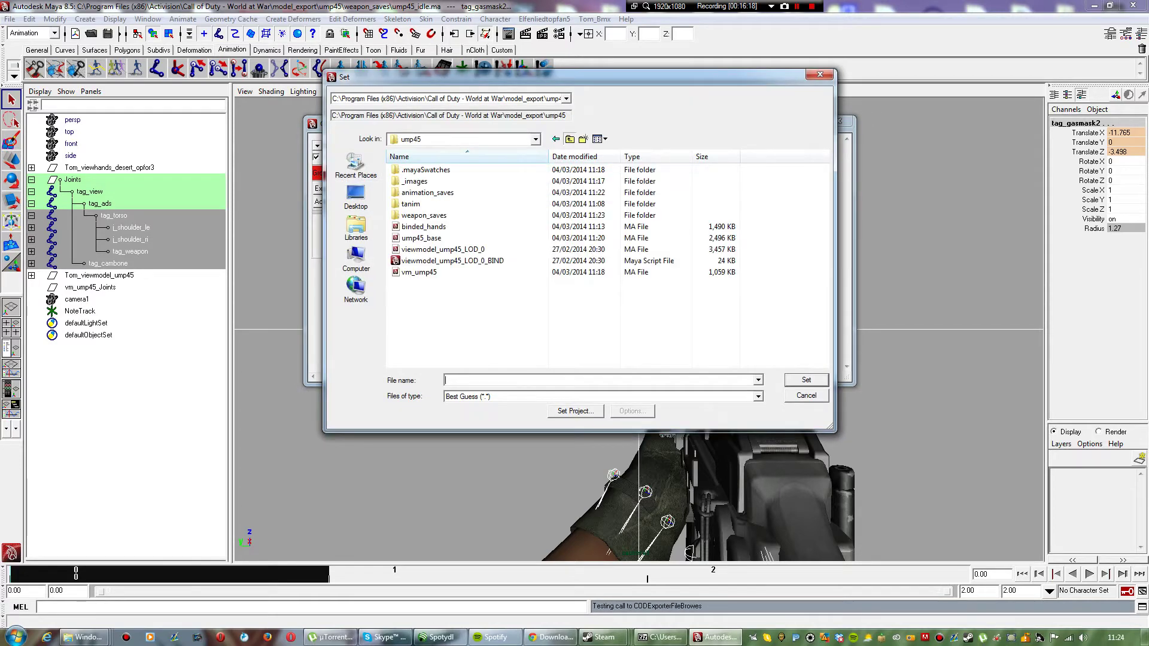
click(570, 139)
click(569, 139)
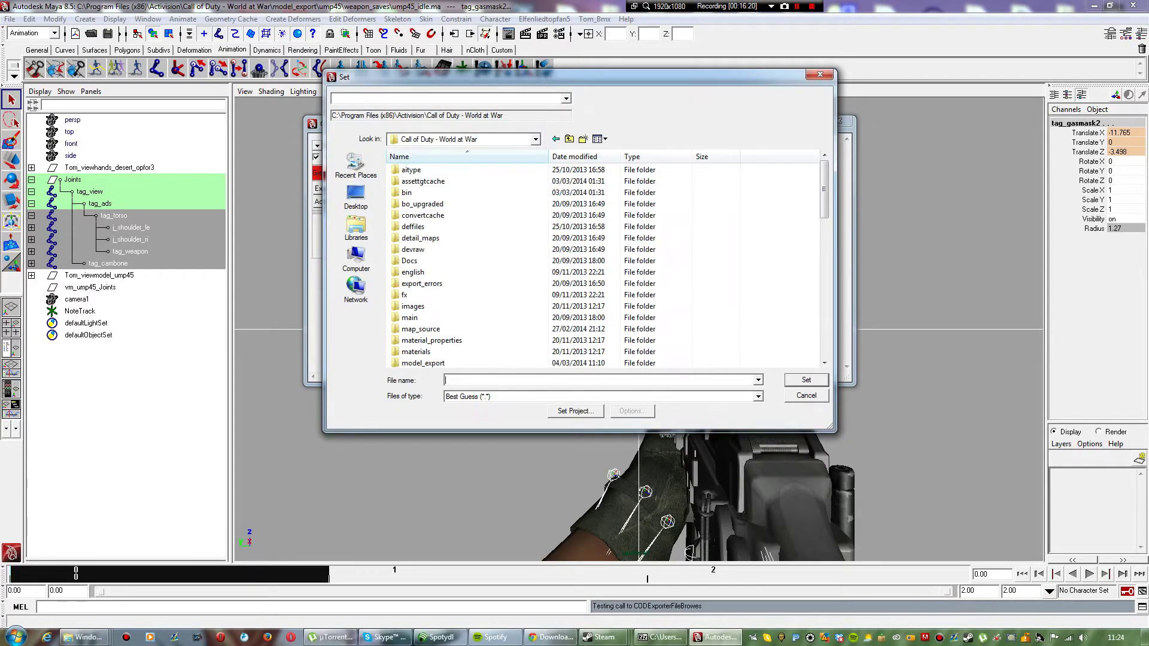
click(420, 237)
scroll(421, 238, down, 4)
scroll(452, 300, down, 1)
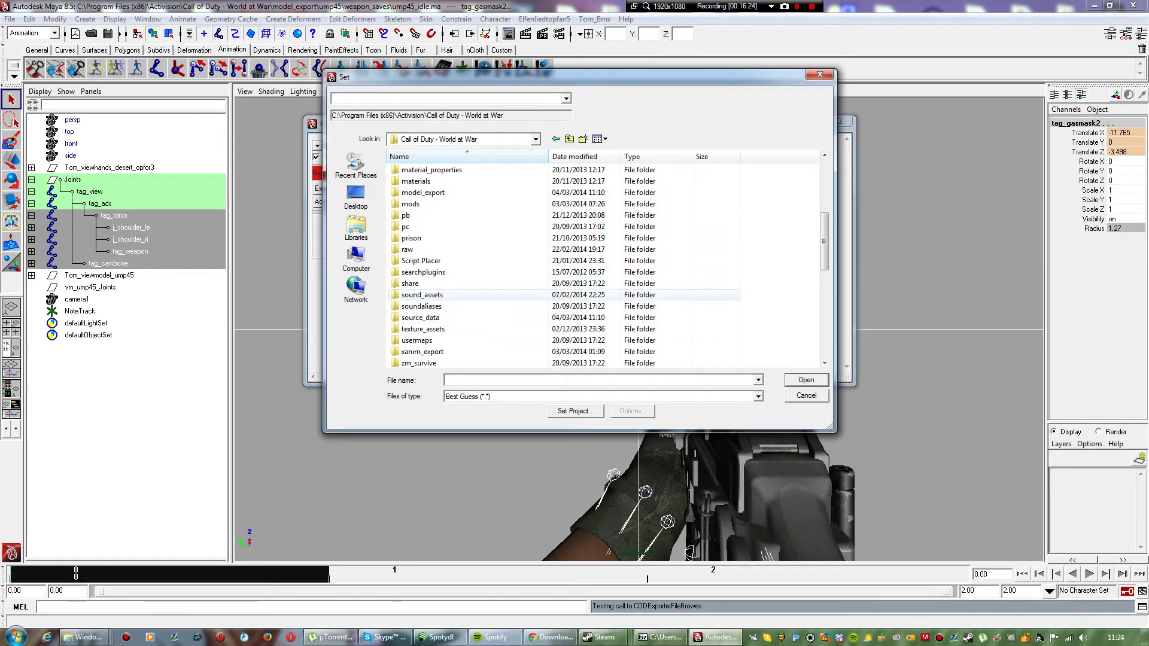
double_click(423, 352)
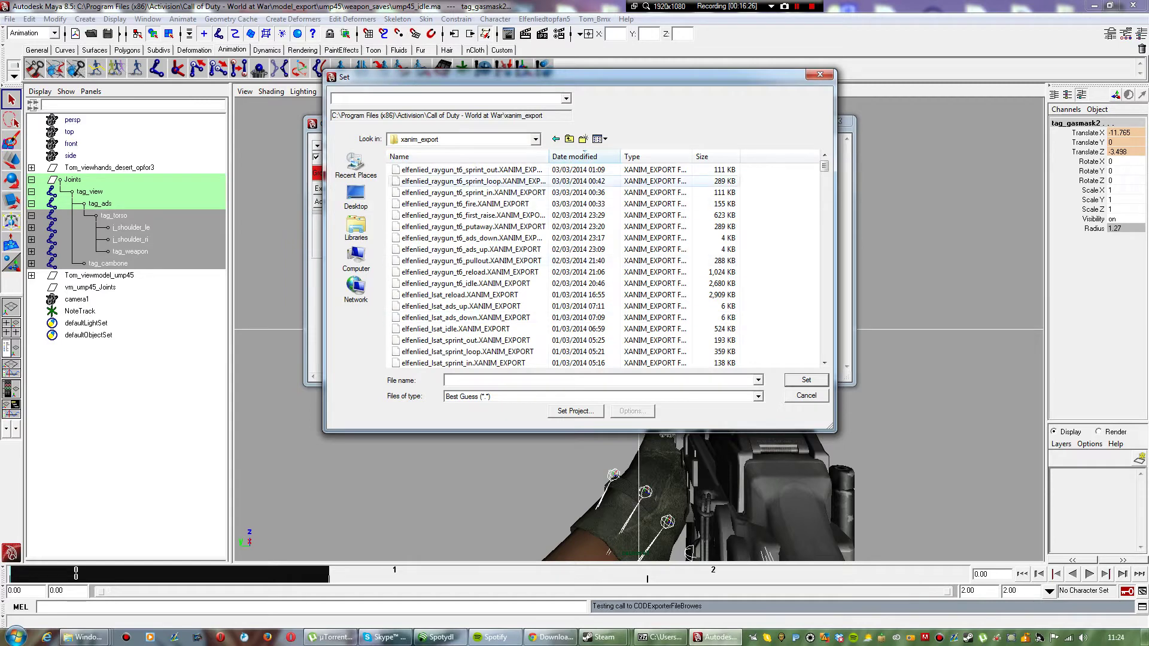
text(elfe)
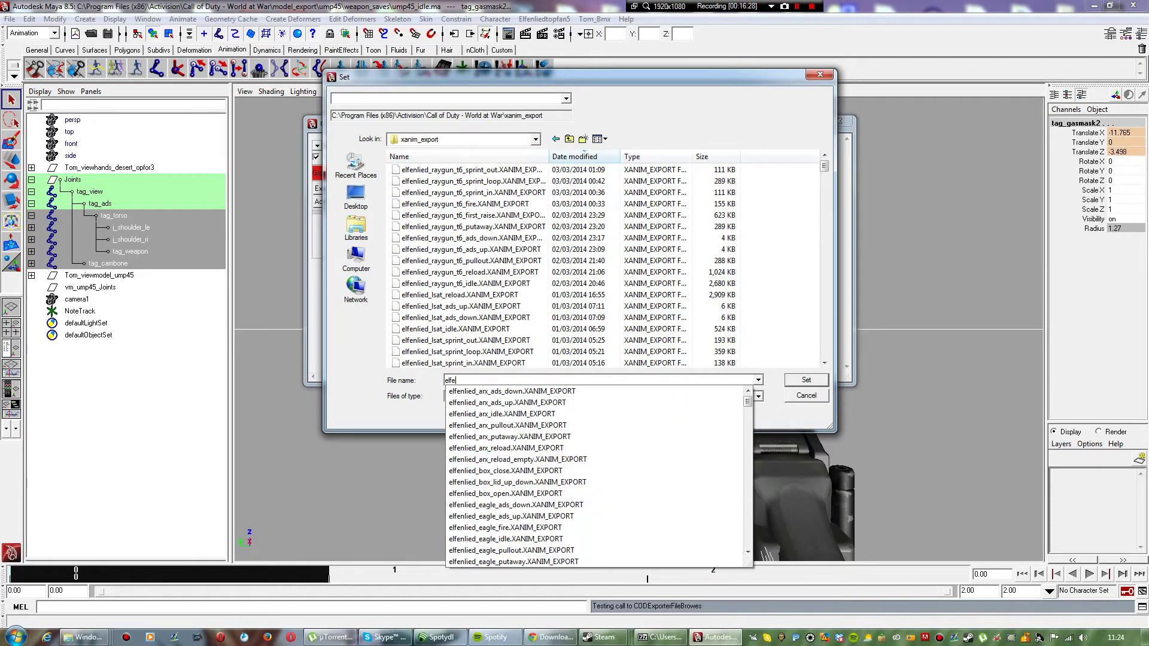
text(nlied_um)
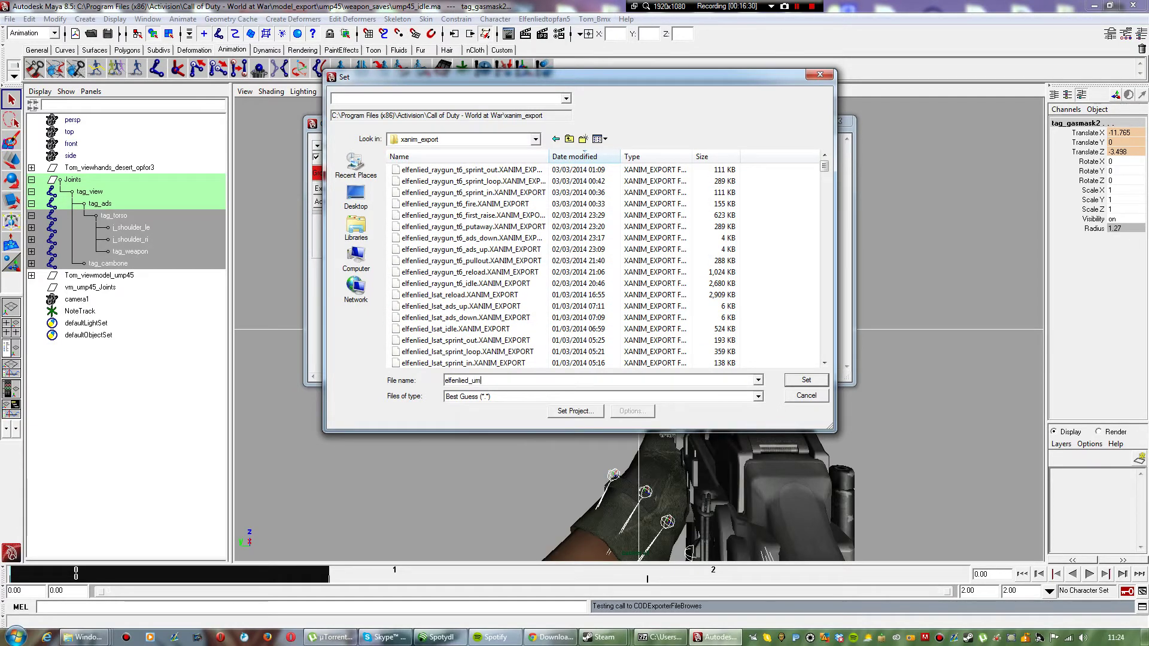
text(p45_idle)
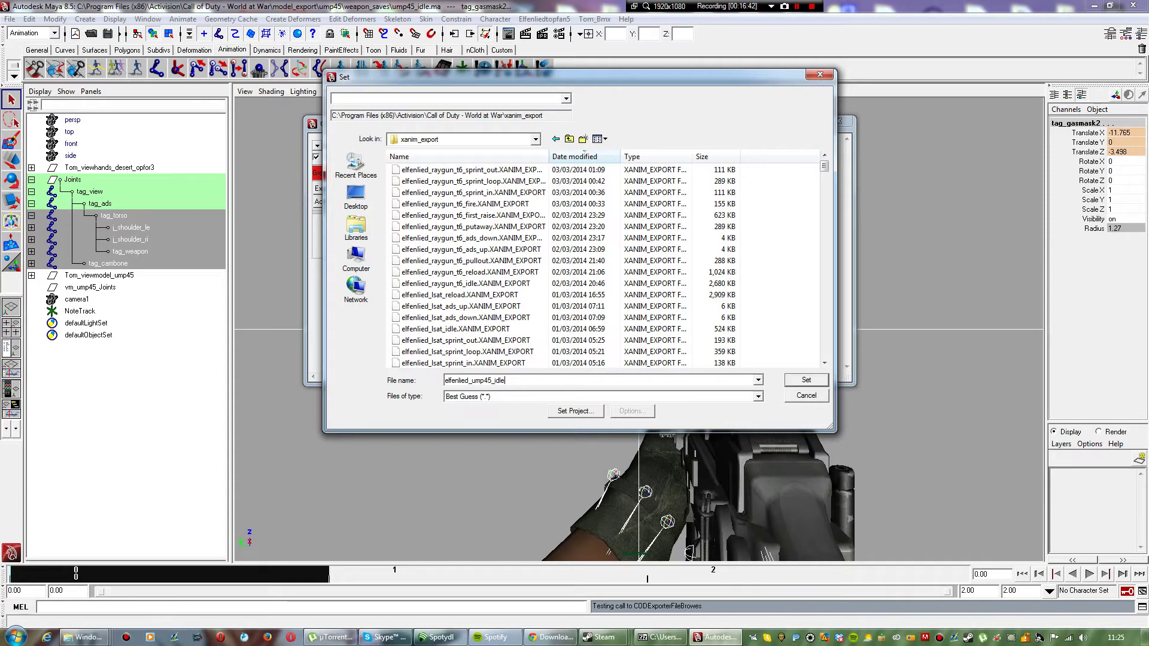
key(Return)
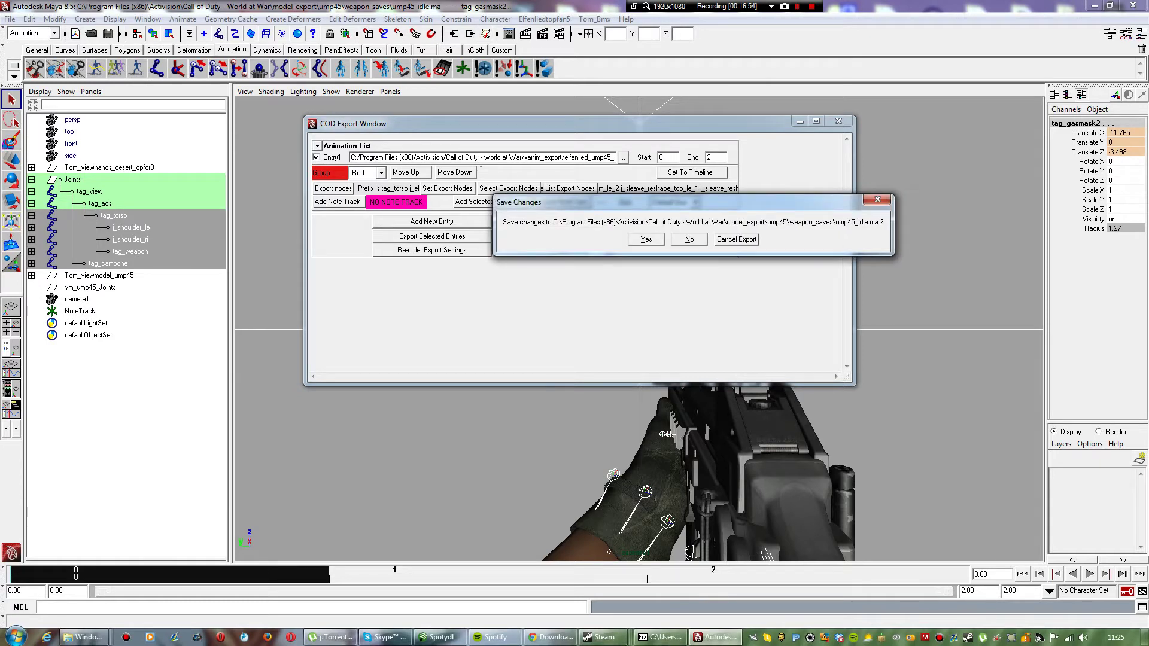
Step: Complete the export of the idle animation, close the COD Export Window and clear the joint selection
key(Return)
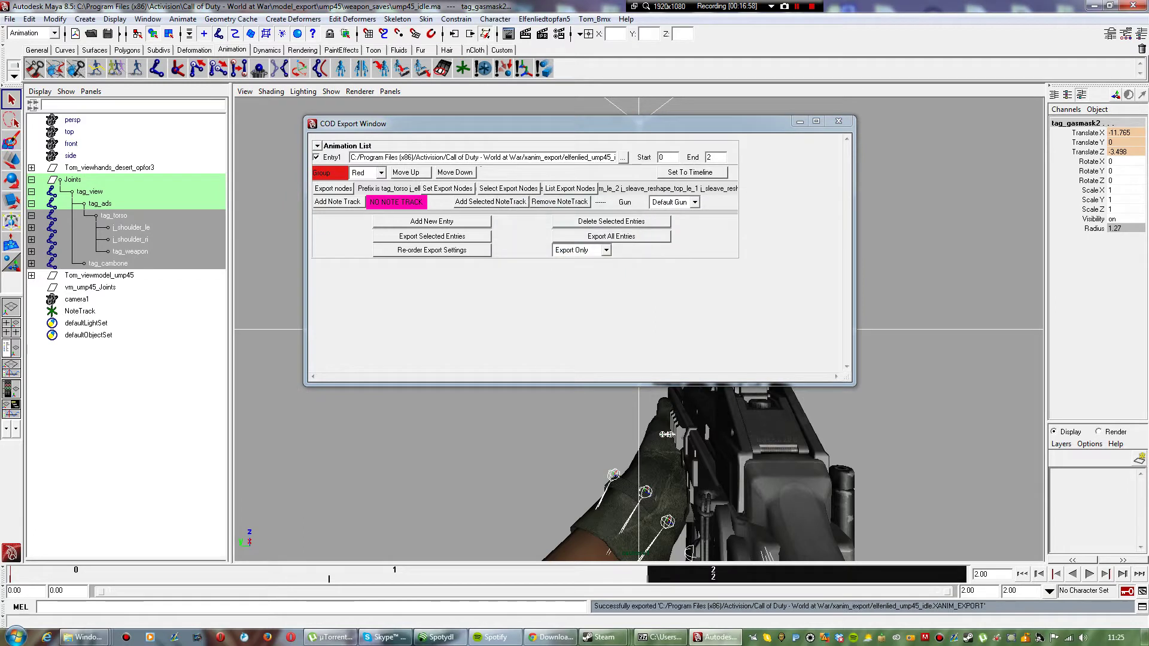
drag(593, 607, 988, 607)
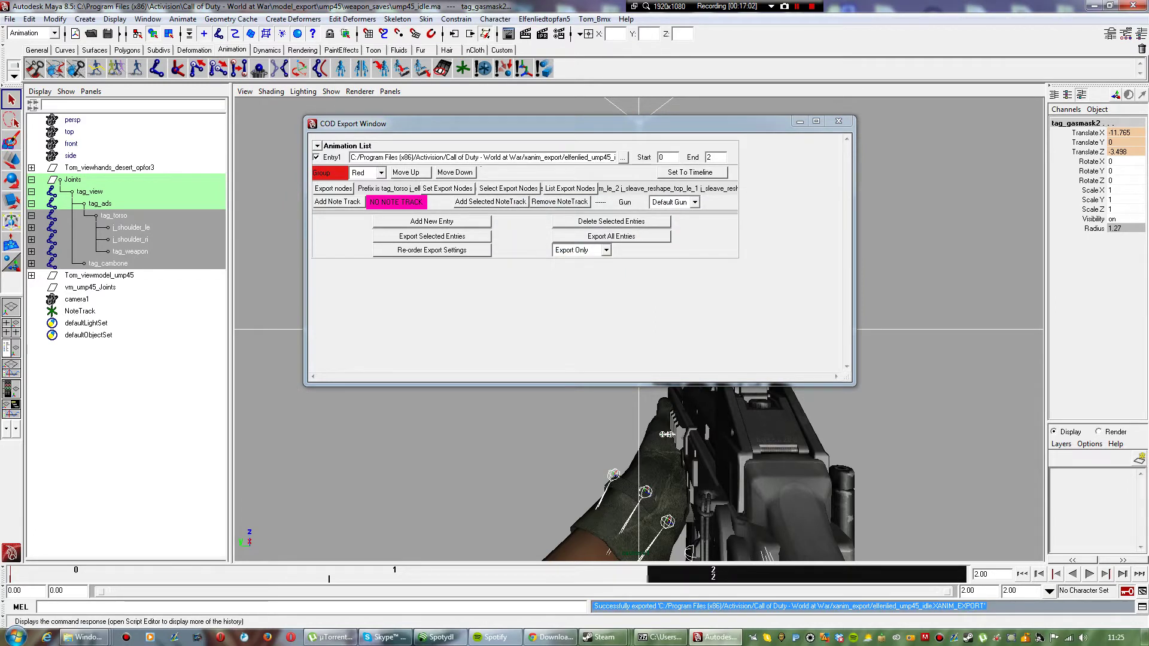
click(988, 607)
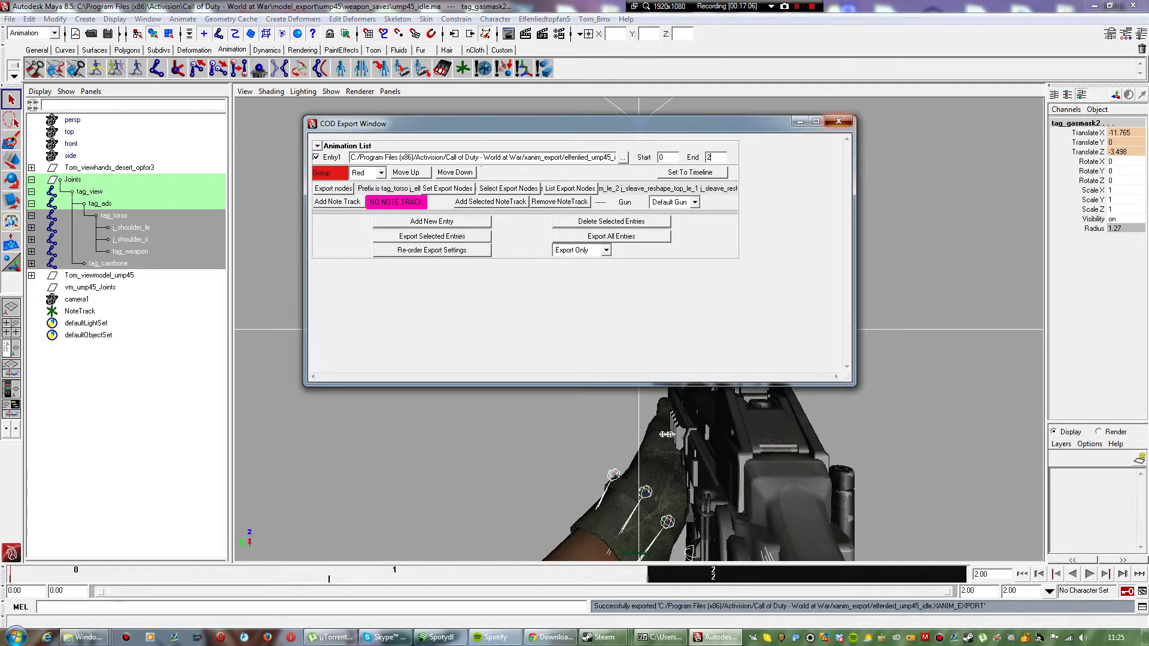
click(839, 121)
click(805, 192)
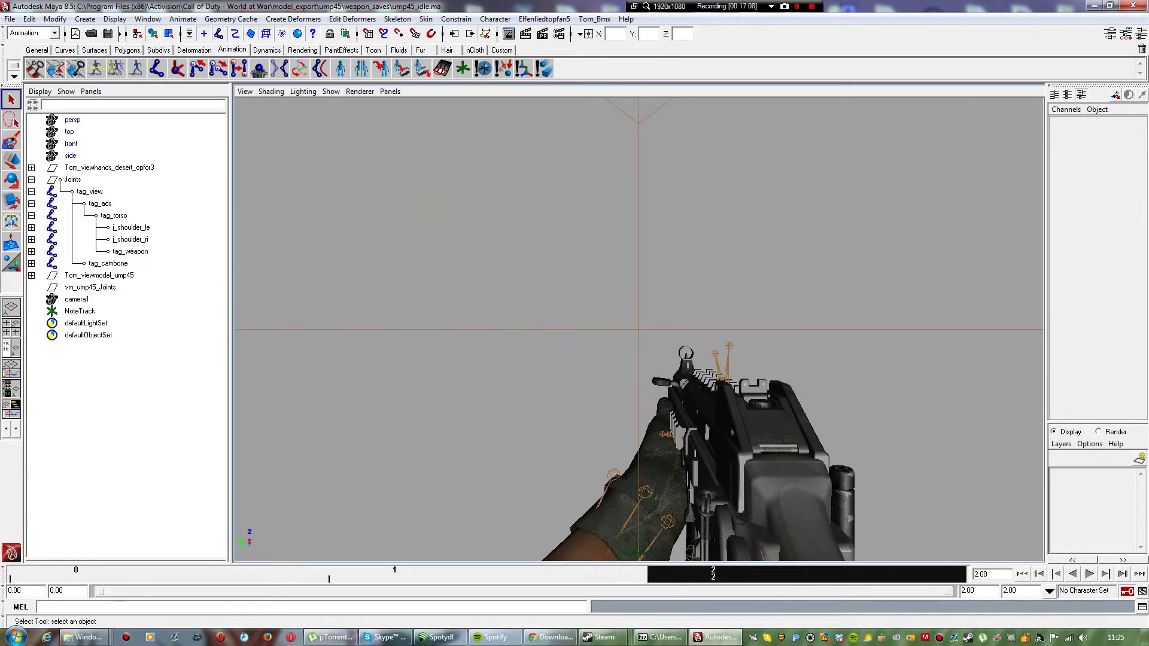
Step: Open the COD Model Exporter and enable Entry1 in its modification list
click(544, 18)
click(552, 36)
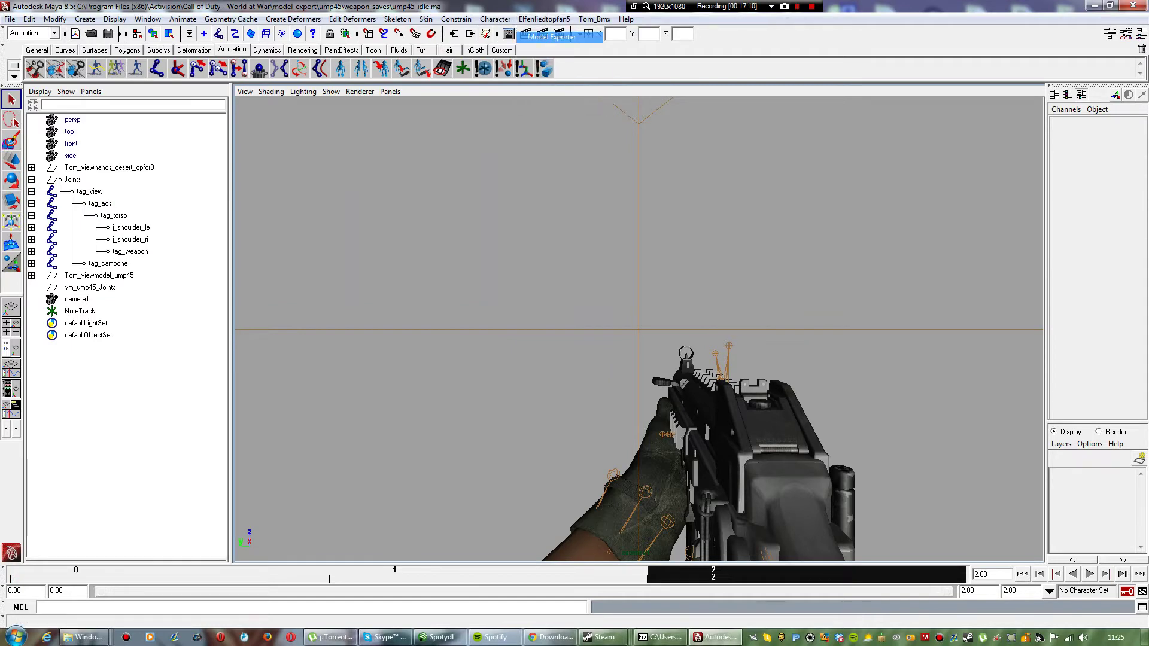
click(399, 173)
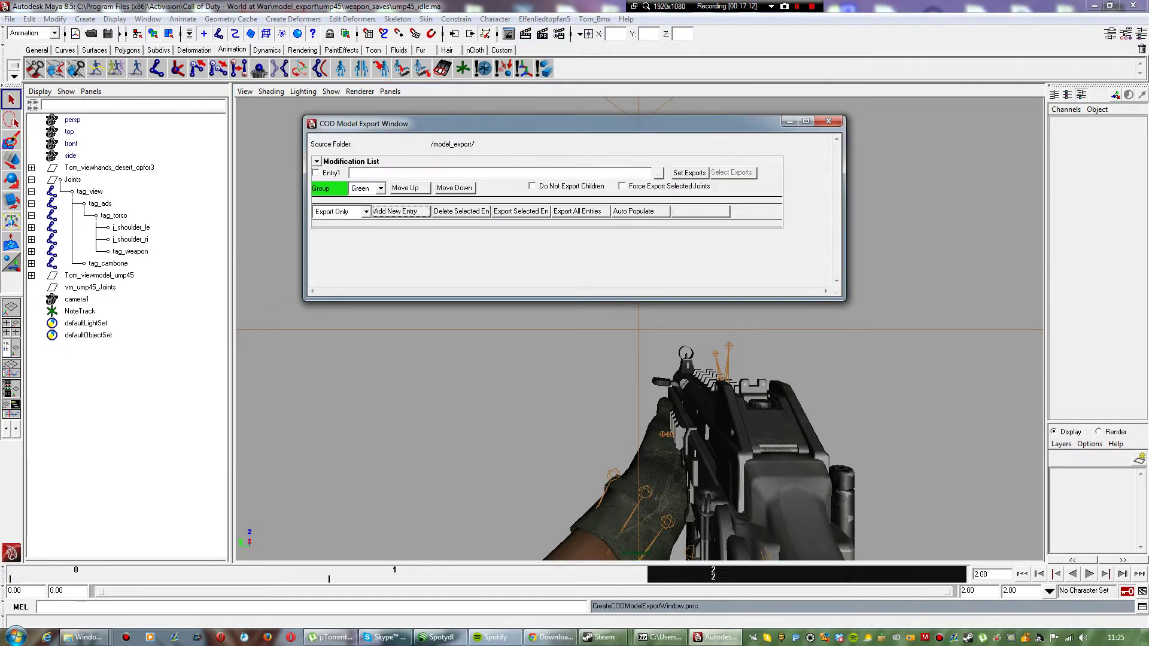
click(316, 173)
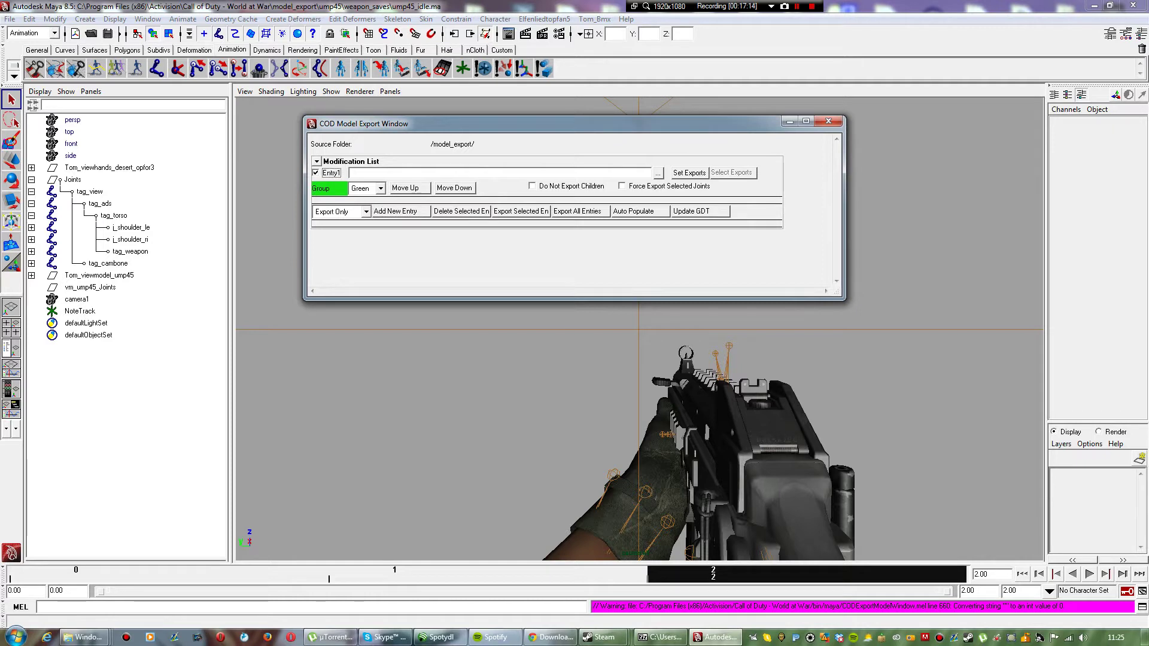
Step: Enable forced export of selected joints for Entry1 and set its output file to ump45_animation_model in the ump45 animation_saves folder
click(623, 186)
click(690, 173)
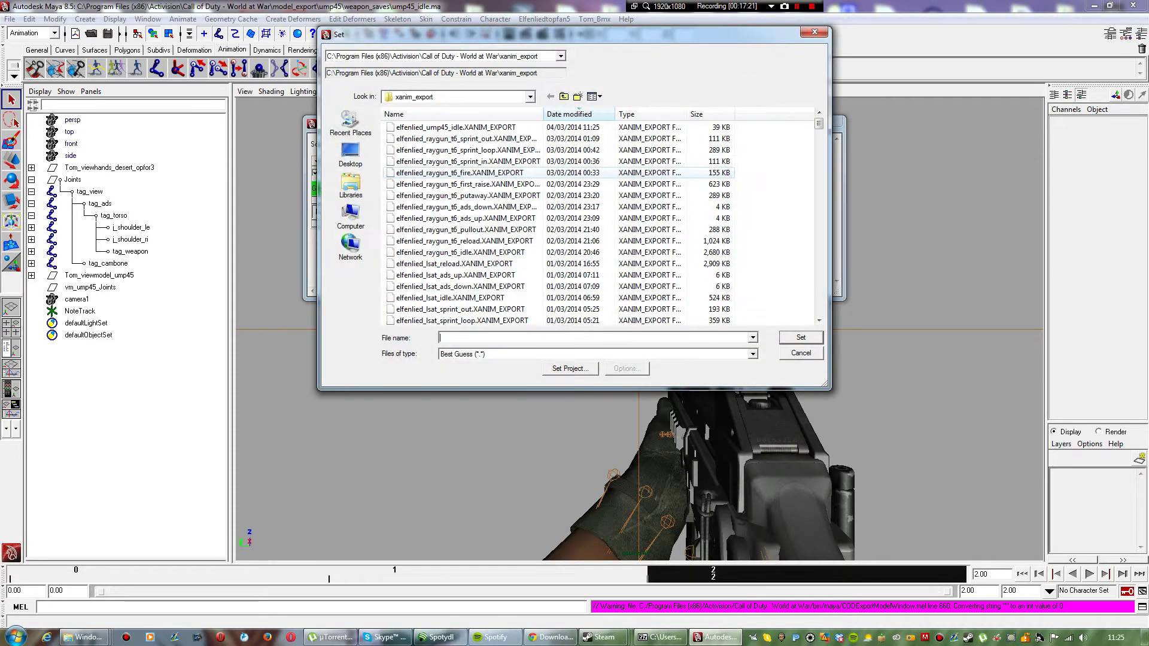
click(564, 96)
click(564, 96)
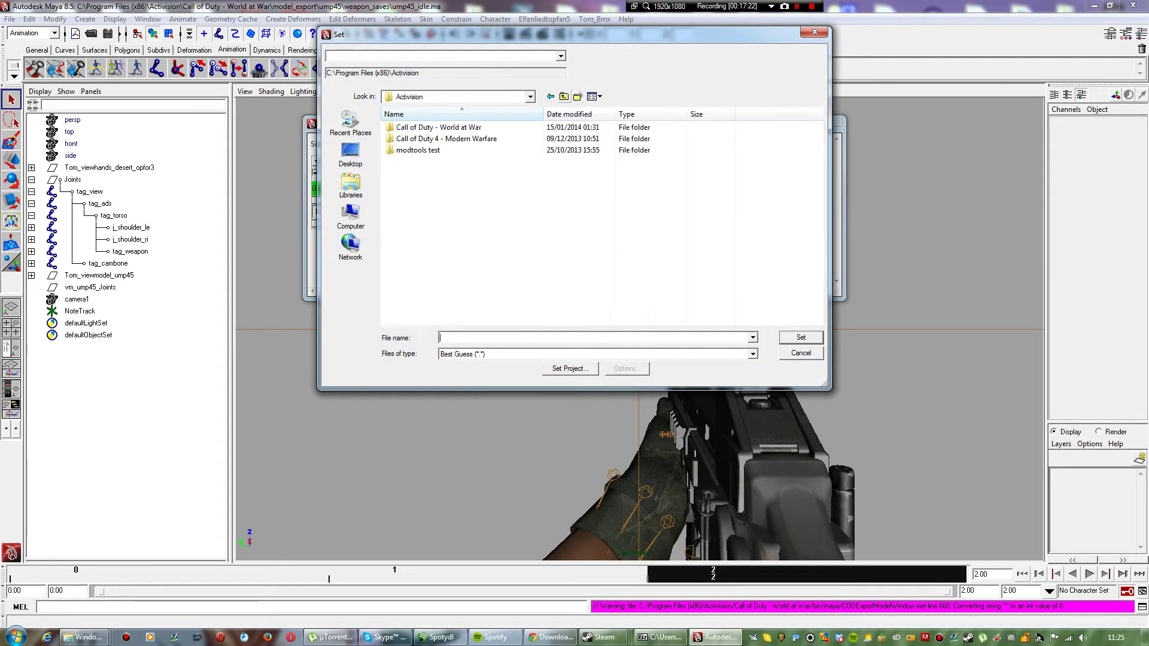
double_click(439, 127)
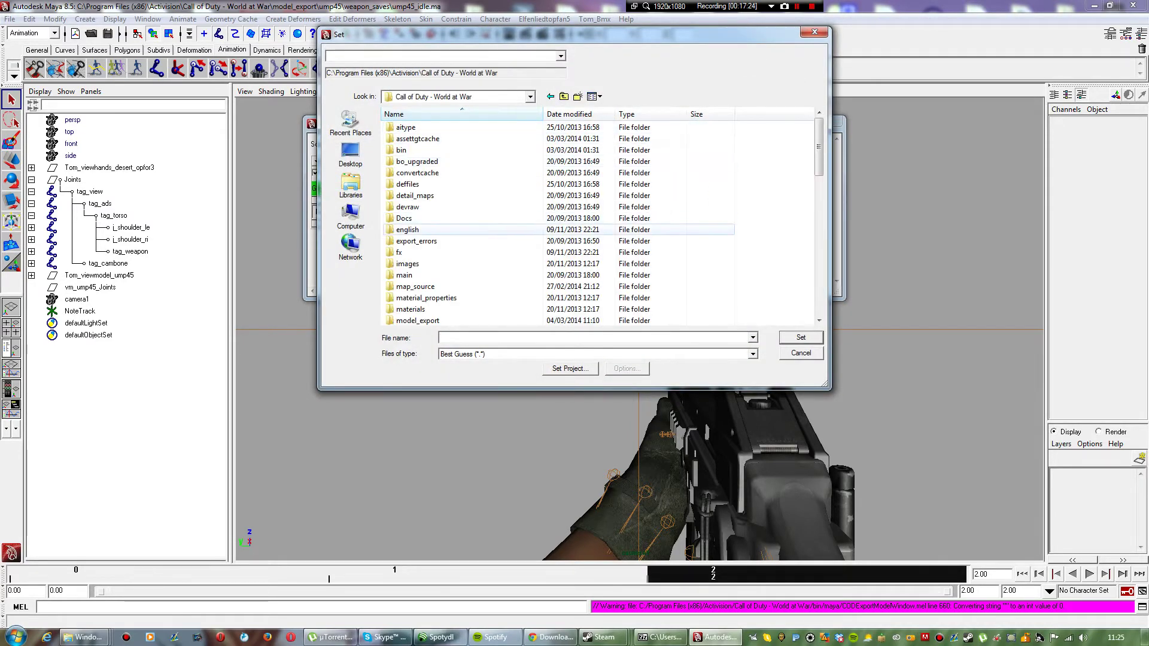
double_click(417, 252)
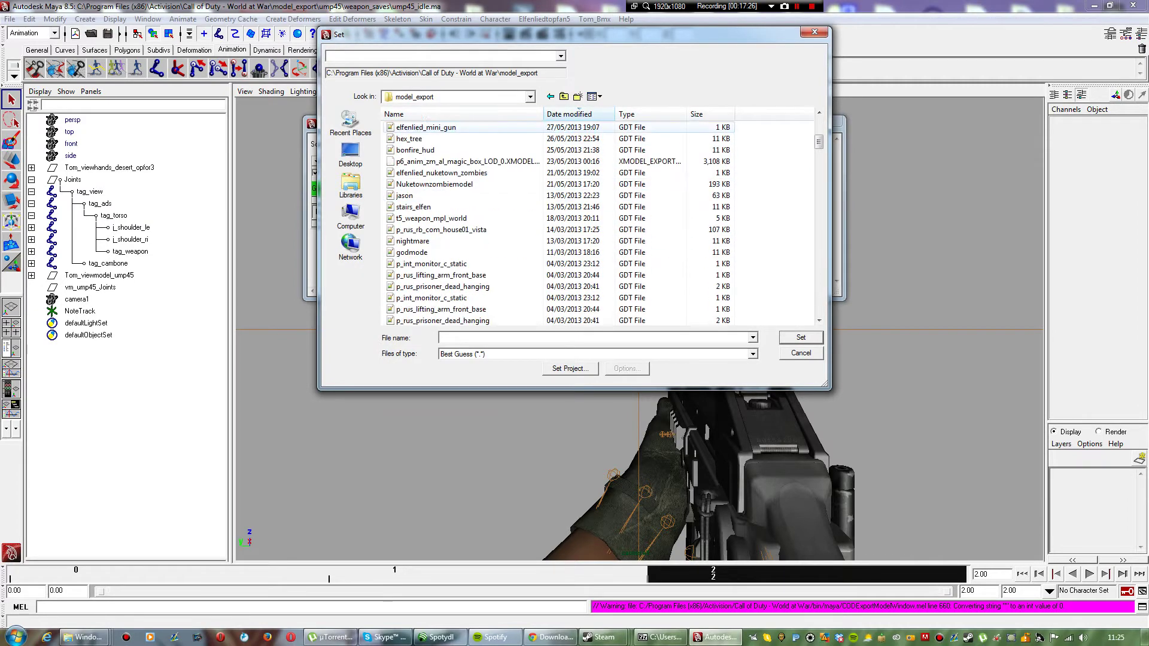
double_click(408, 240)
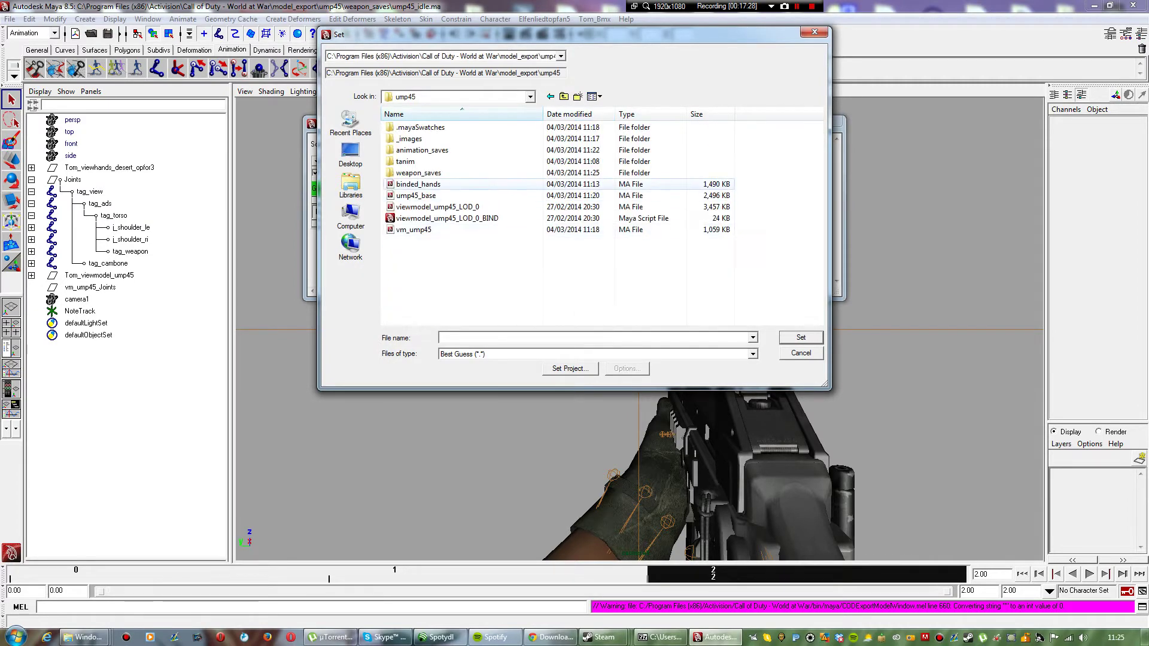
double_click(443, 150)
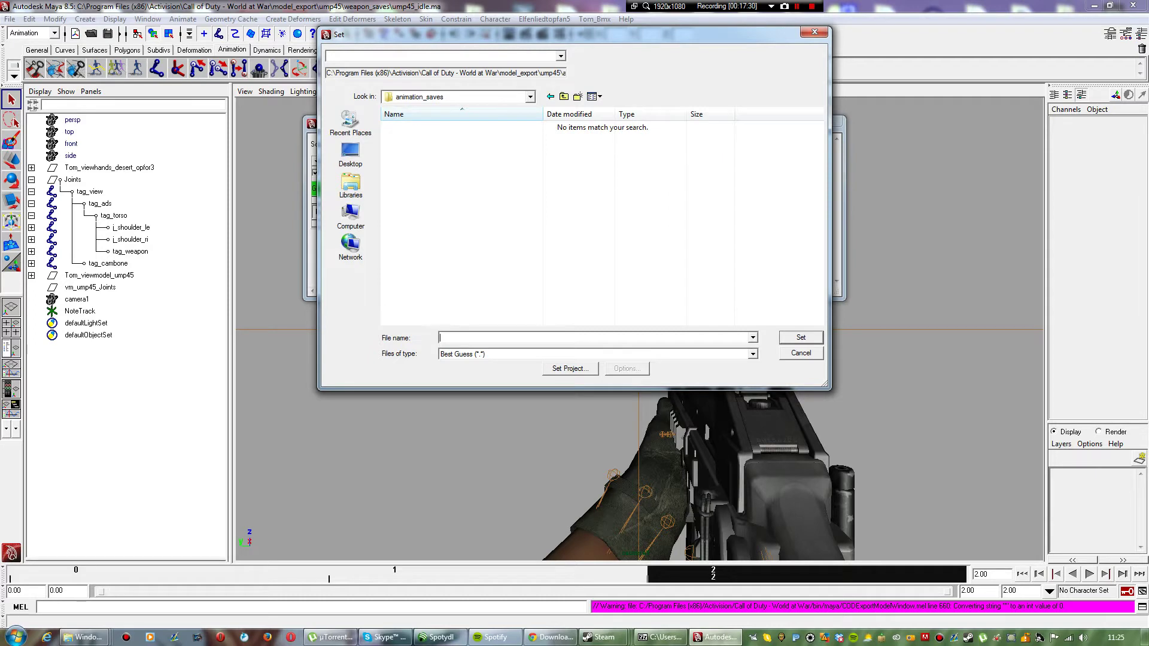
text(ump45_animation_model)
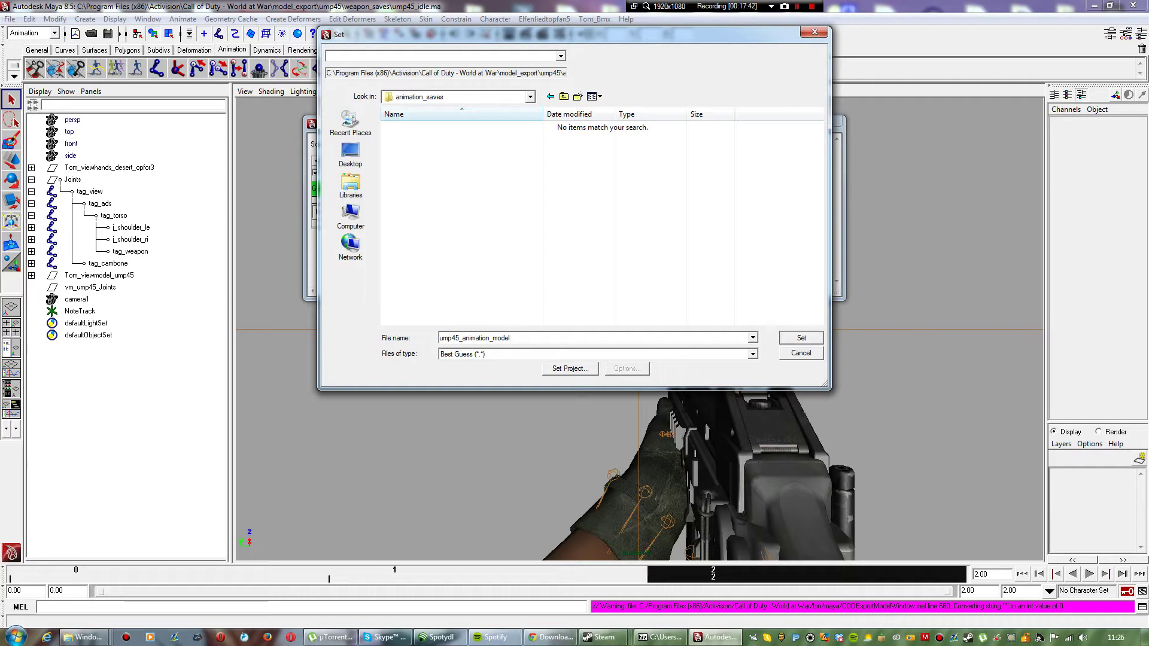
key(Return)
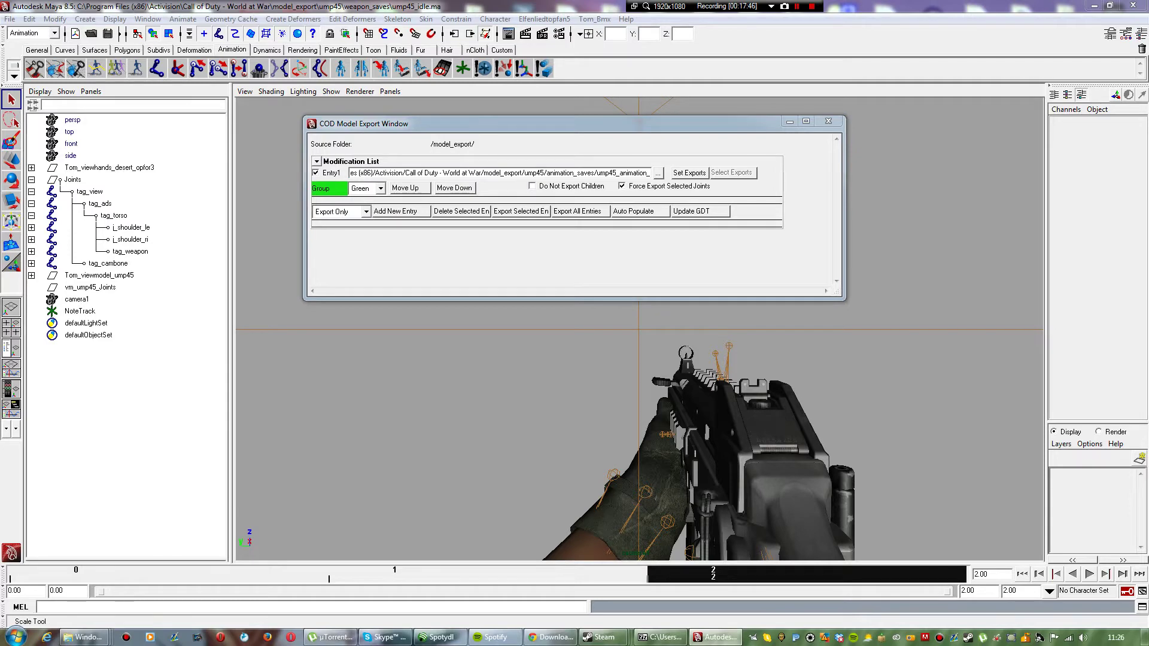
Step: Select the joints from tag_view to tag_cambone with their full hierarchy plus the gloved hand mesh, and set them as Entry1's exports
click(90, 191)
shift+click(107, 263)
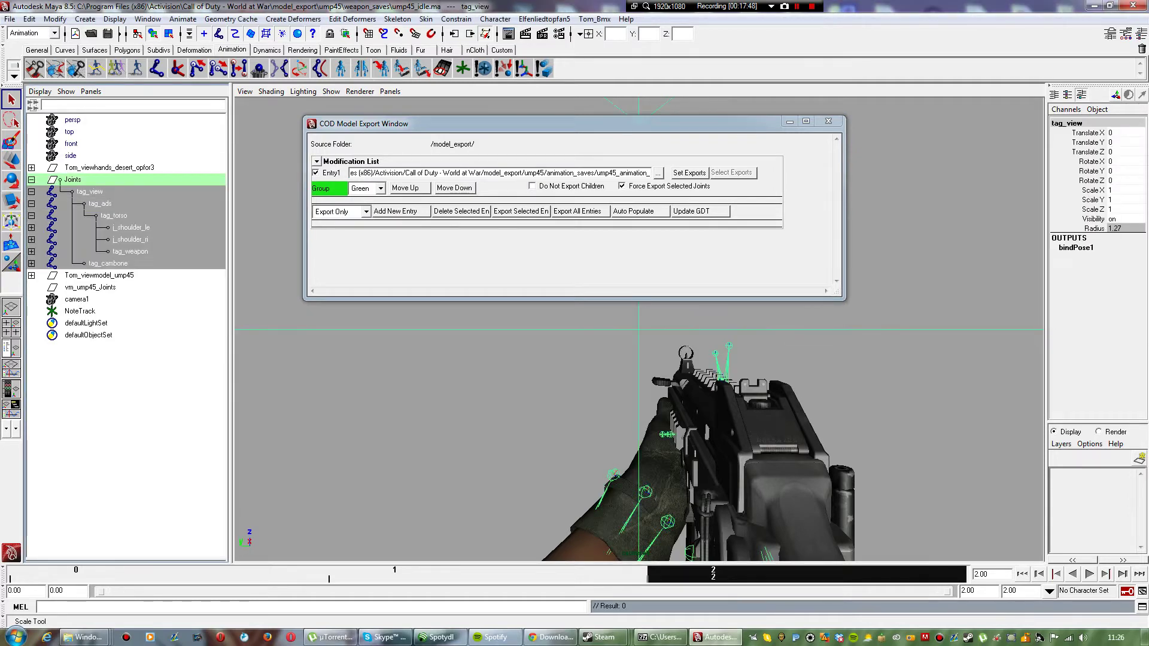
click(29, 18)
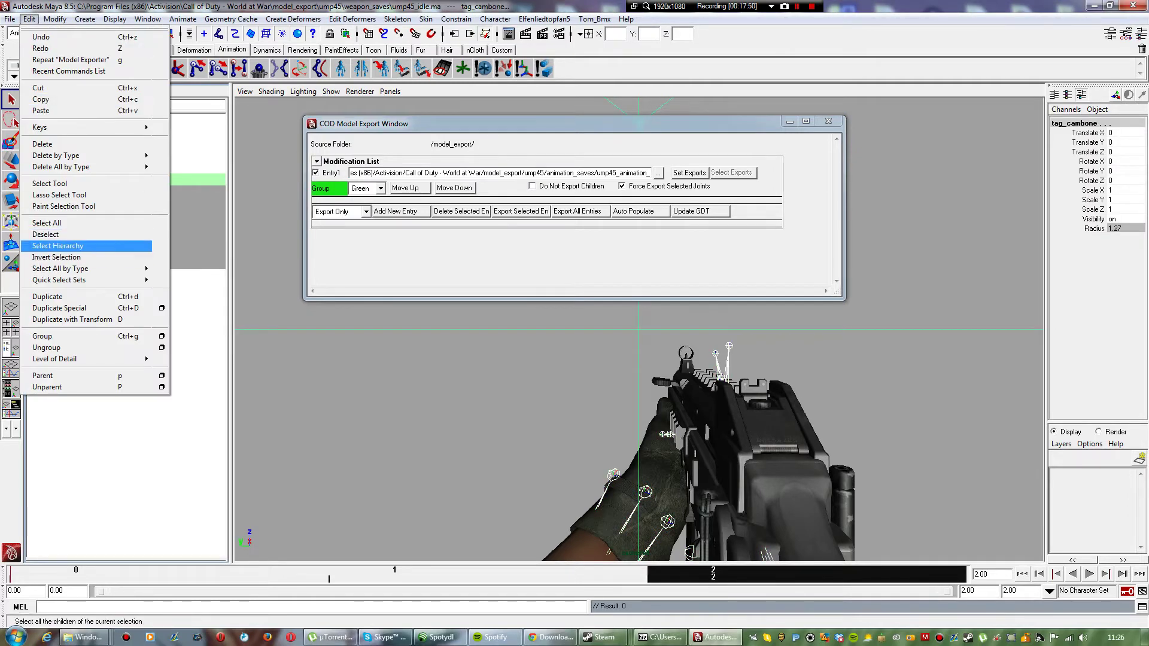
click(58, 246)
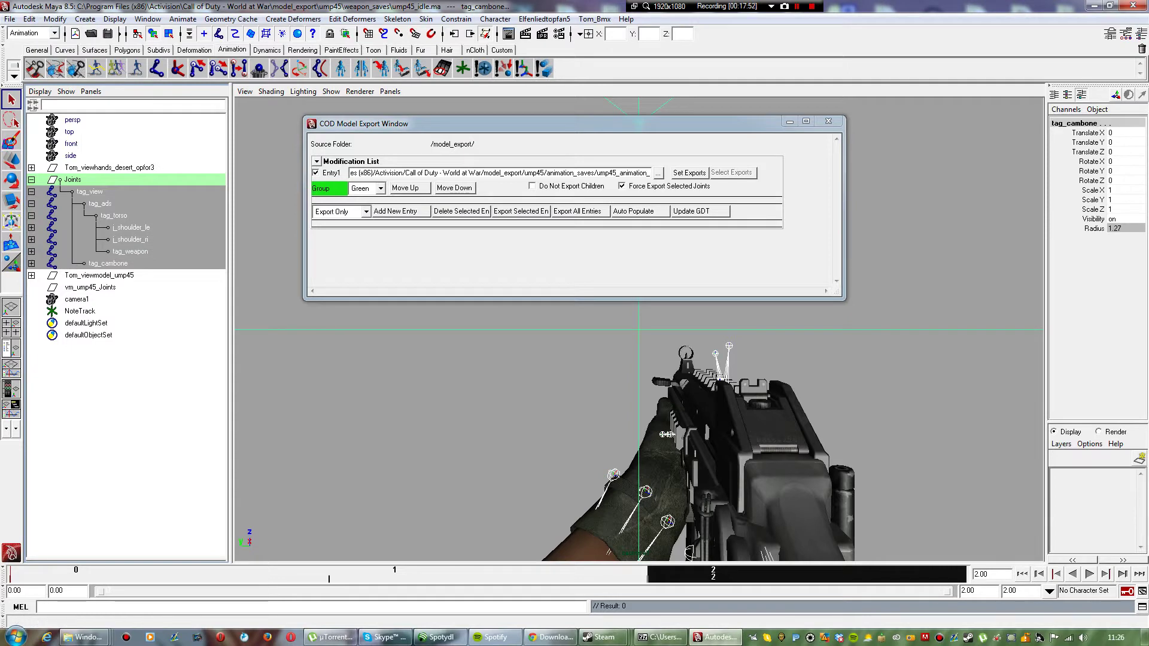
shift+click(653, 461)
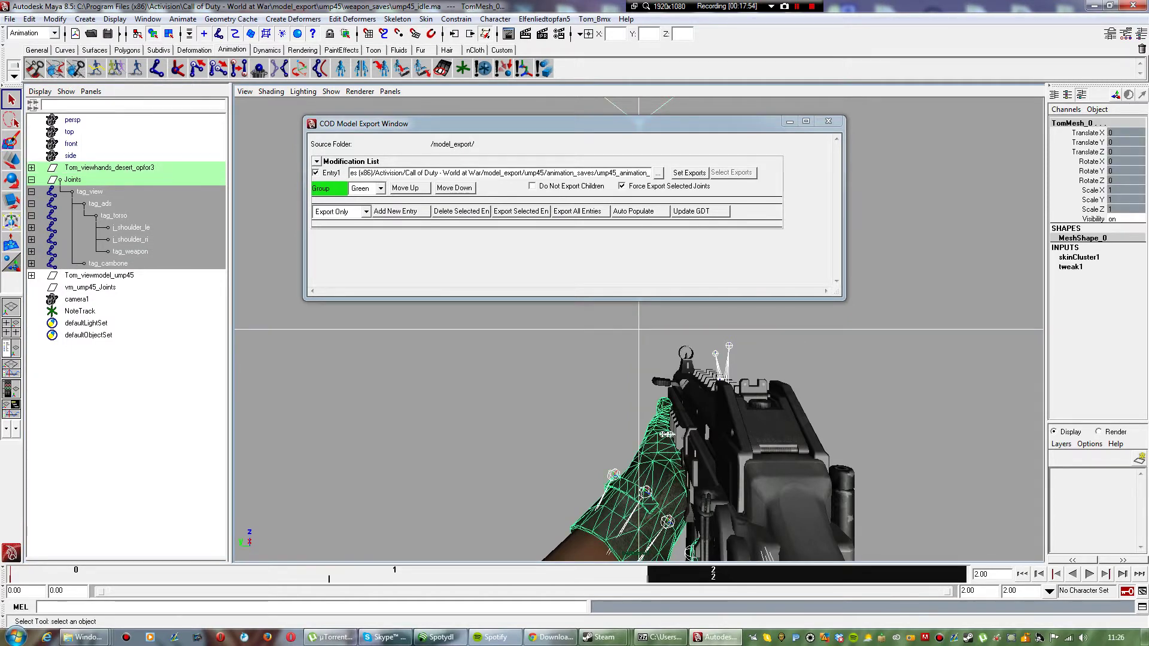
click(689, 173)
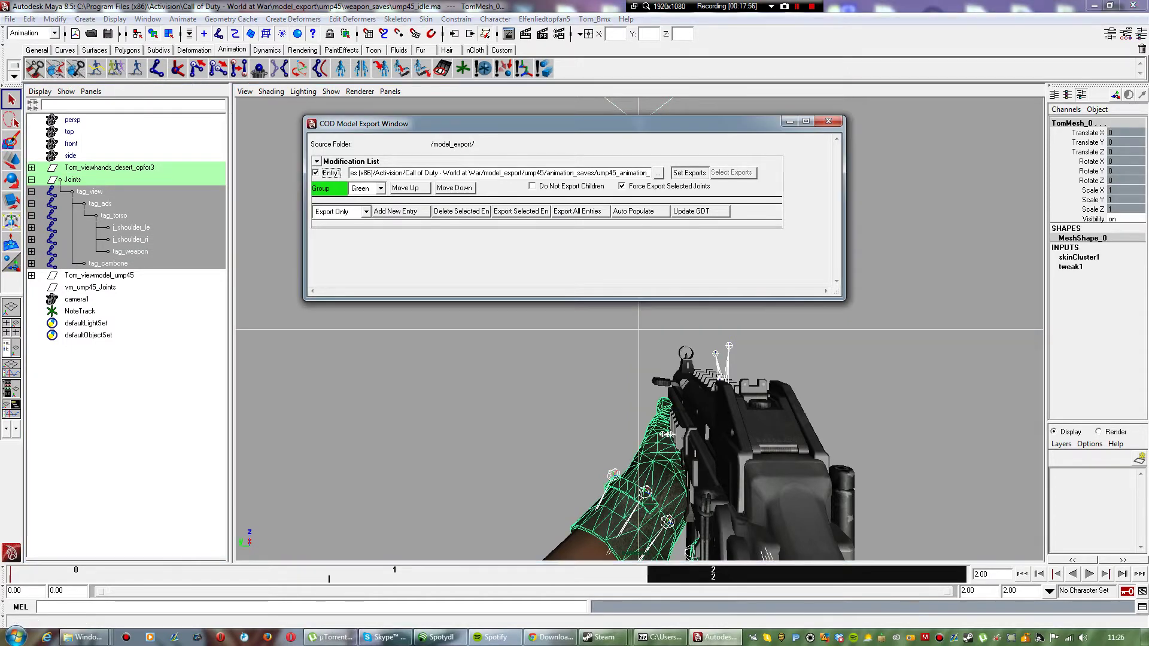
click(733, 173)
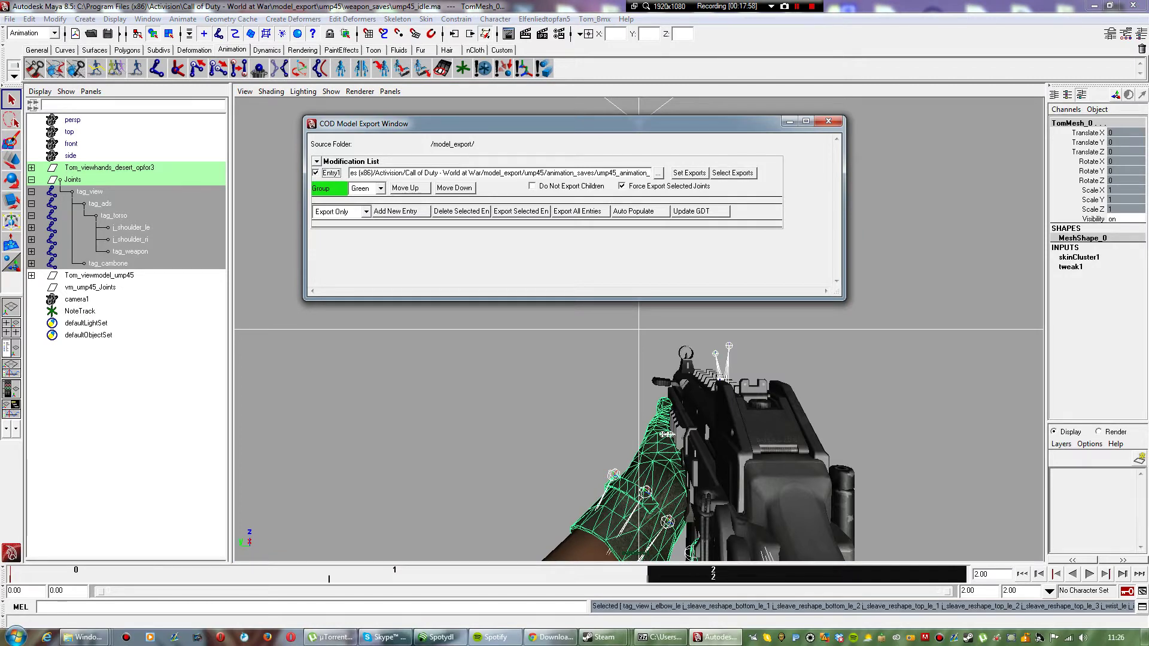
Step: Export the selected Entry1 model and close the COD Model Export Window
click(521, 211)
click(642, 197)
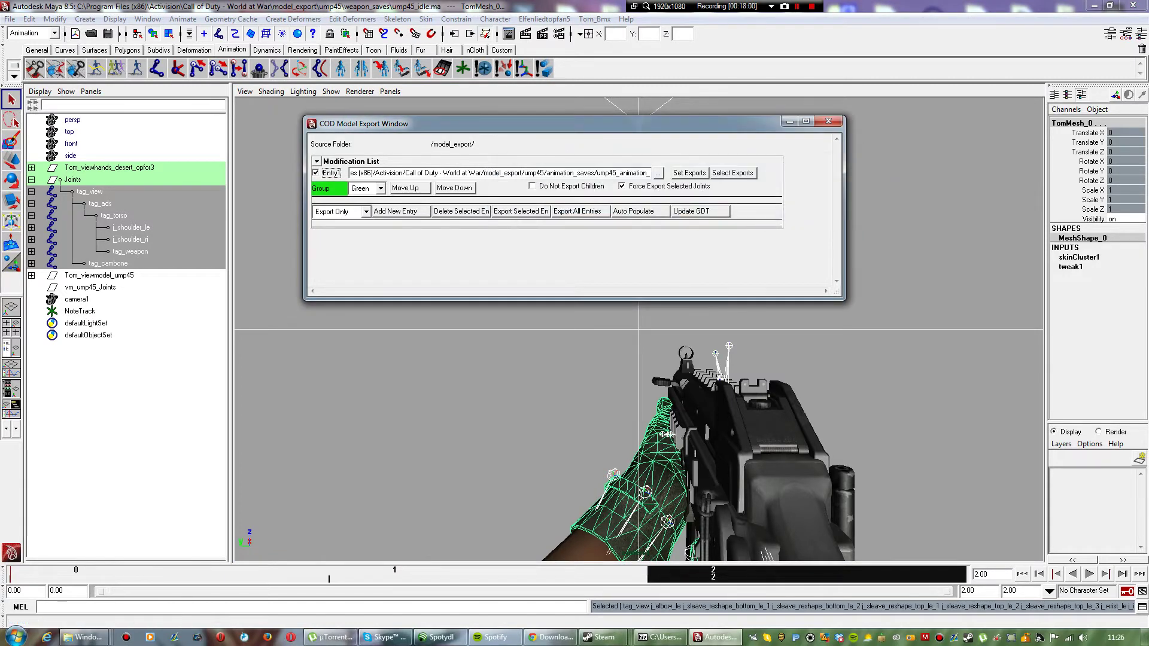
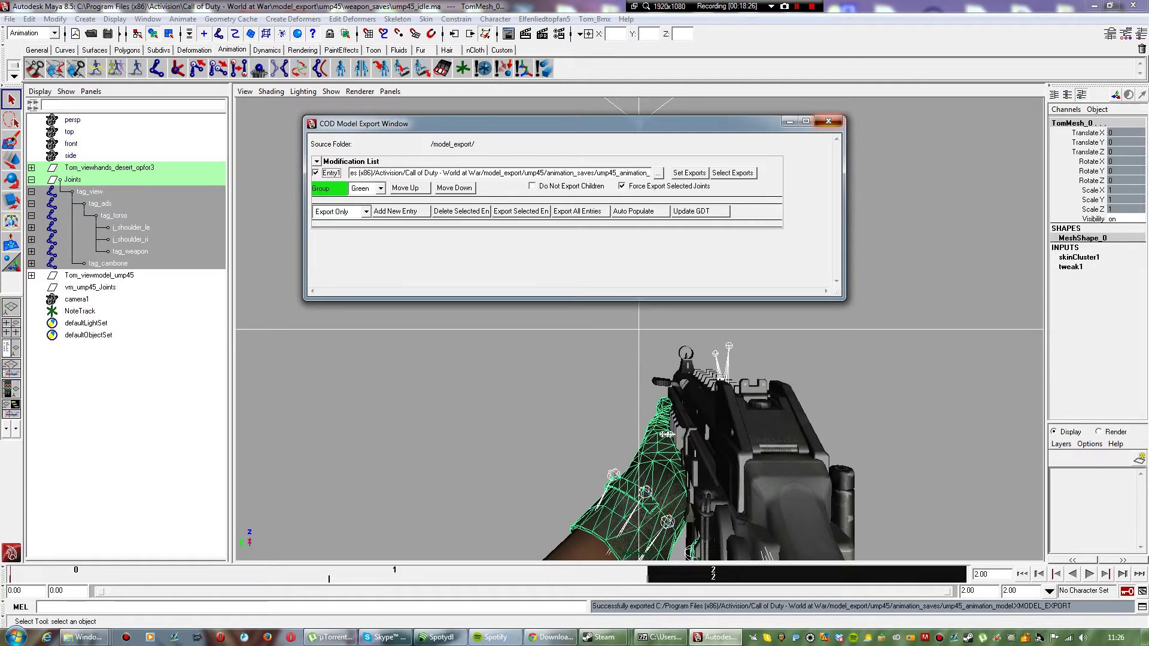
click(829, 121)
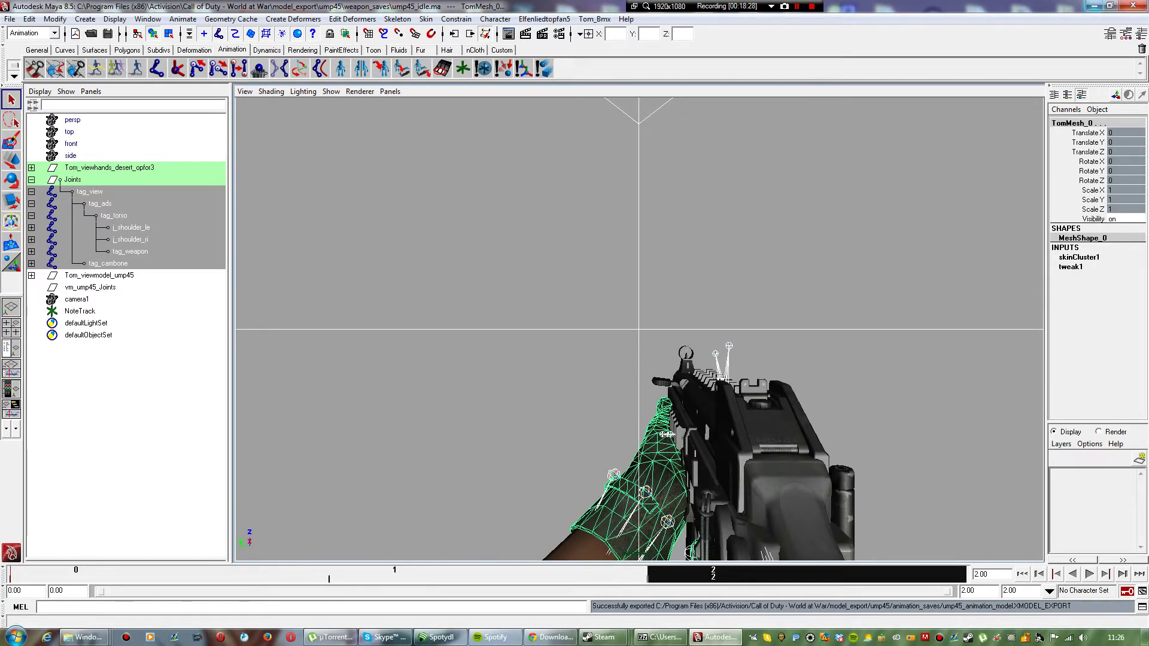
Step: Exit Maya while saving the changes to ump45_idle, and open the ump45_base scene from the ump45 folder
click(1133, 6)
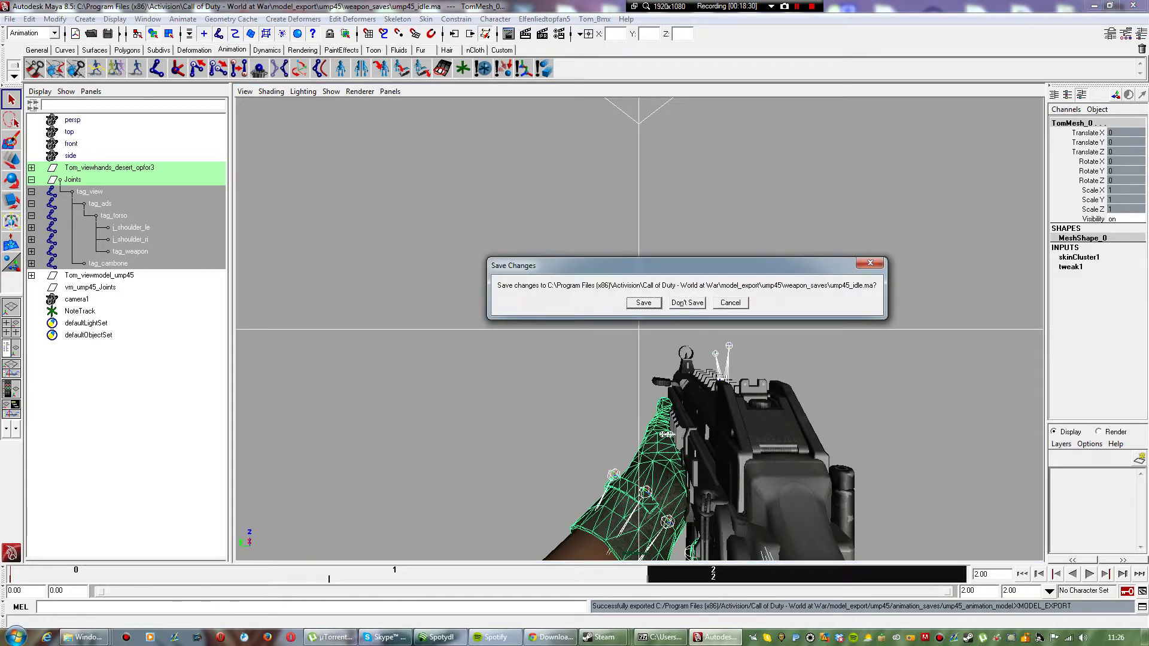
key(Return)
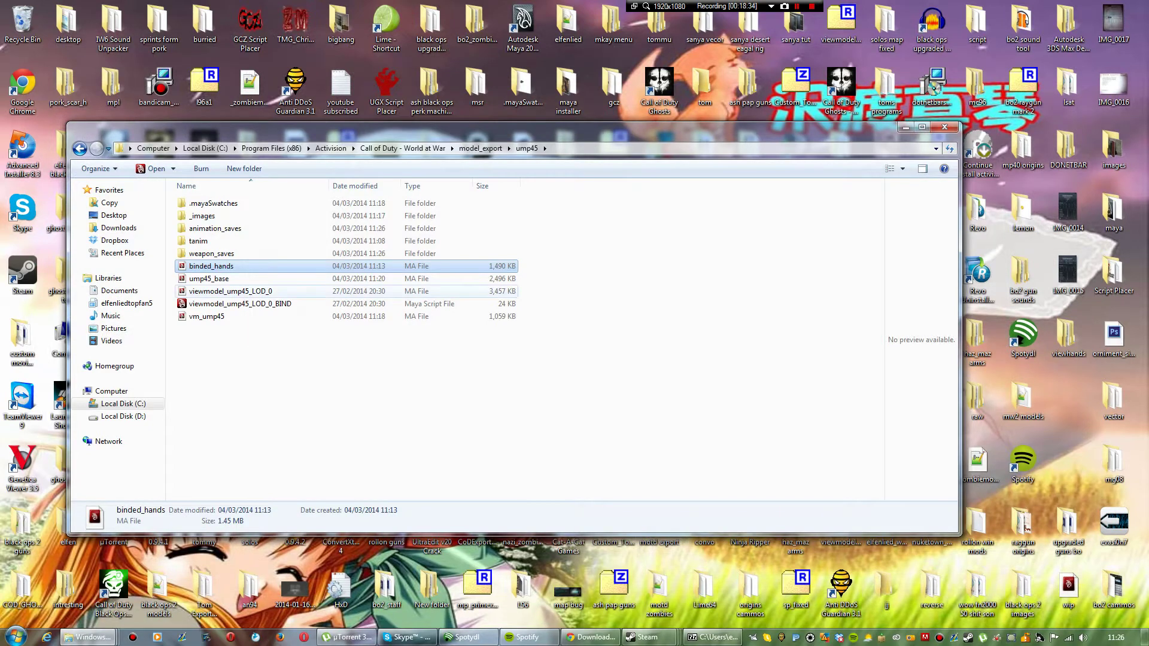
click(209, 279)
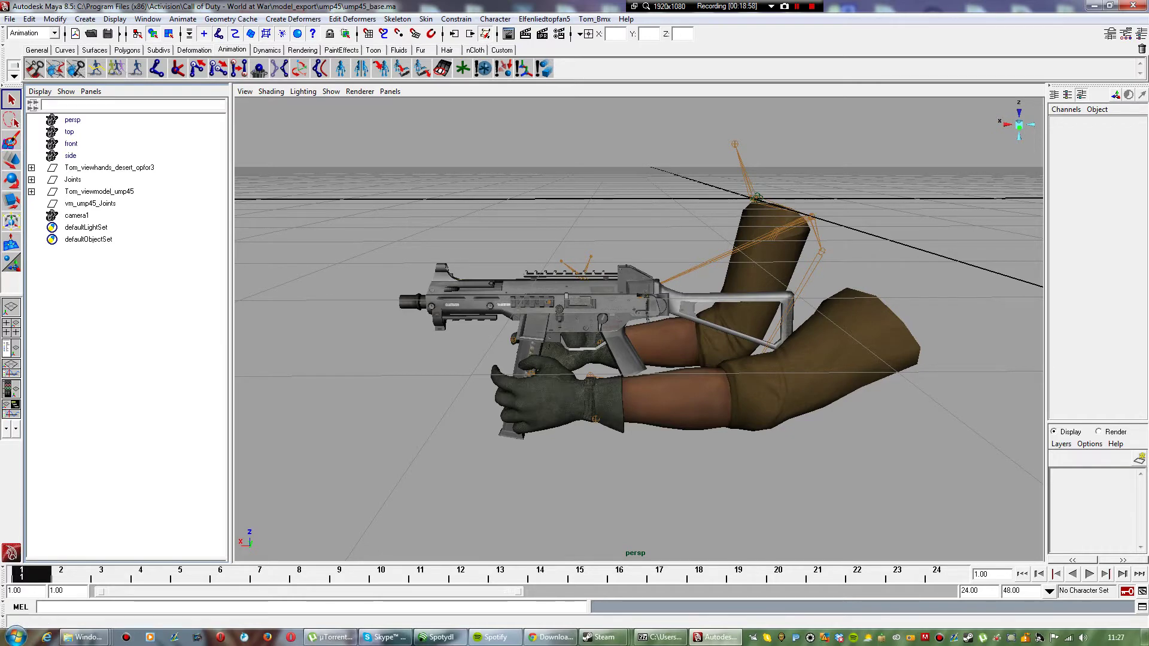
Step: Expand the Joints group in the scene hierarchy down to the children of tag_torso
click(31, 179)
click(31, 192)
click(31, 204)
click(31, 215)
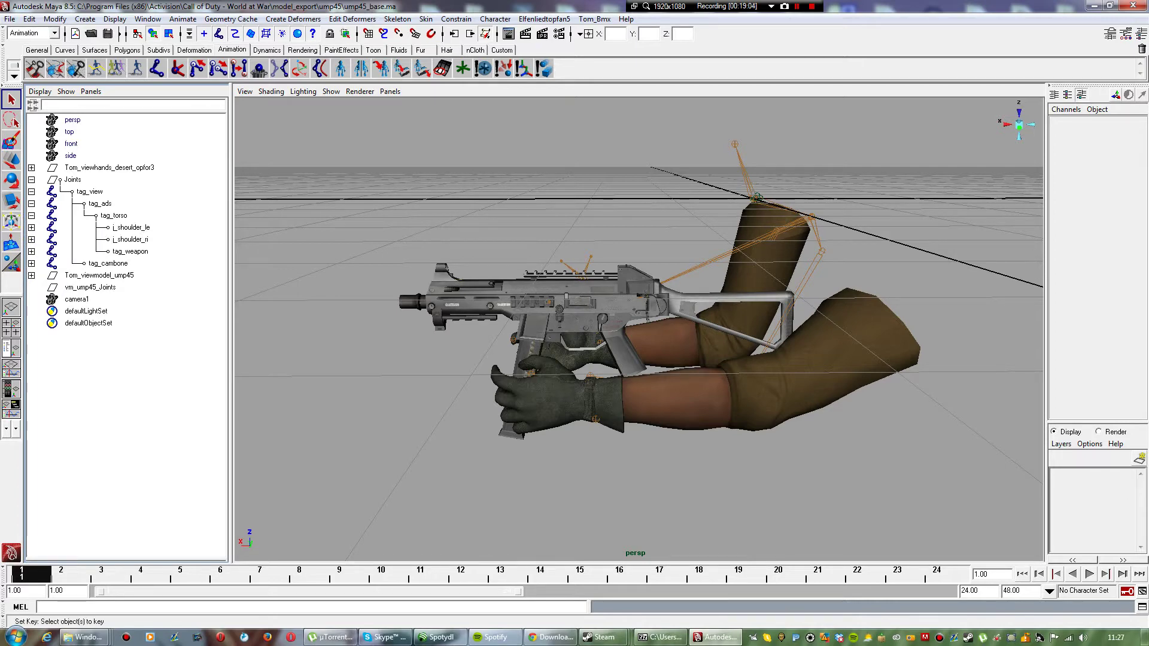
Step: Start saving the base scene under a new name in the ump45 weapon_saves folder of model_export
click(10, 18)
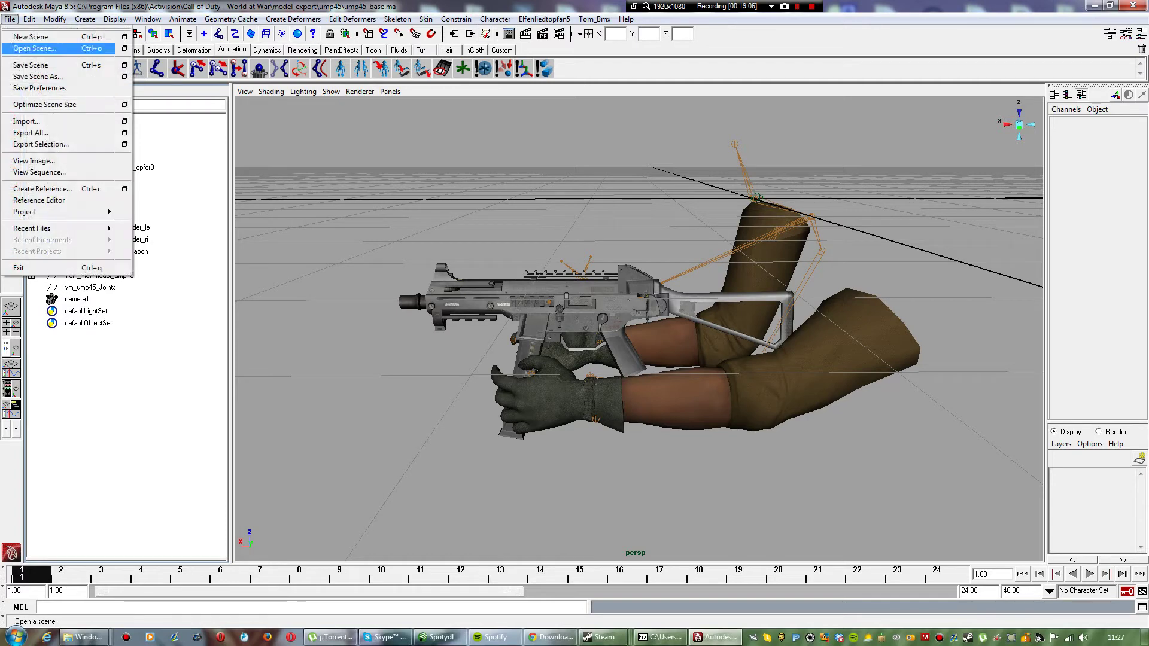
click(37, 77)
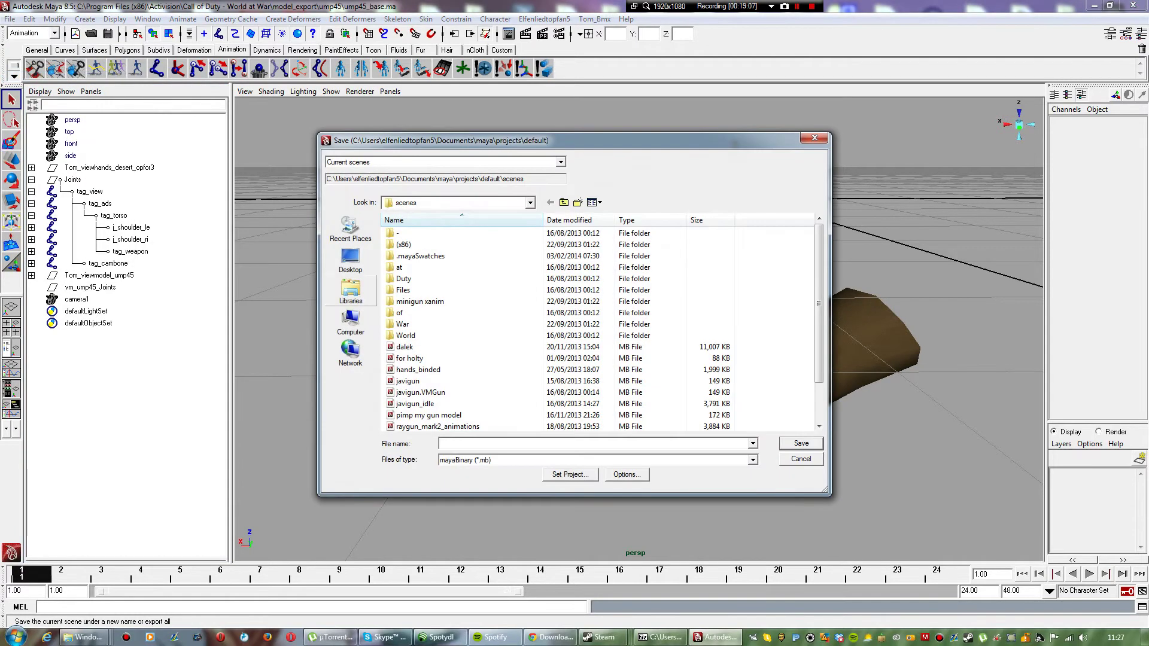
click(563, 202)
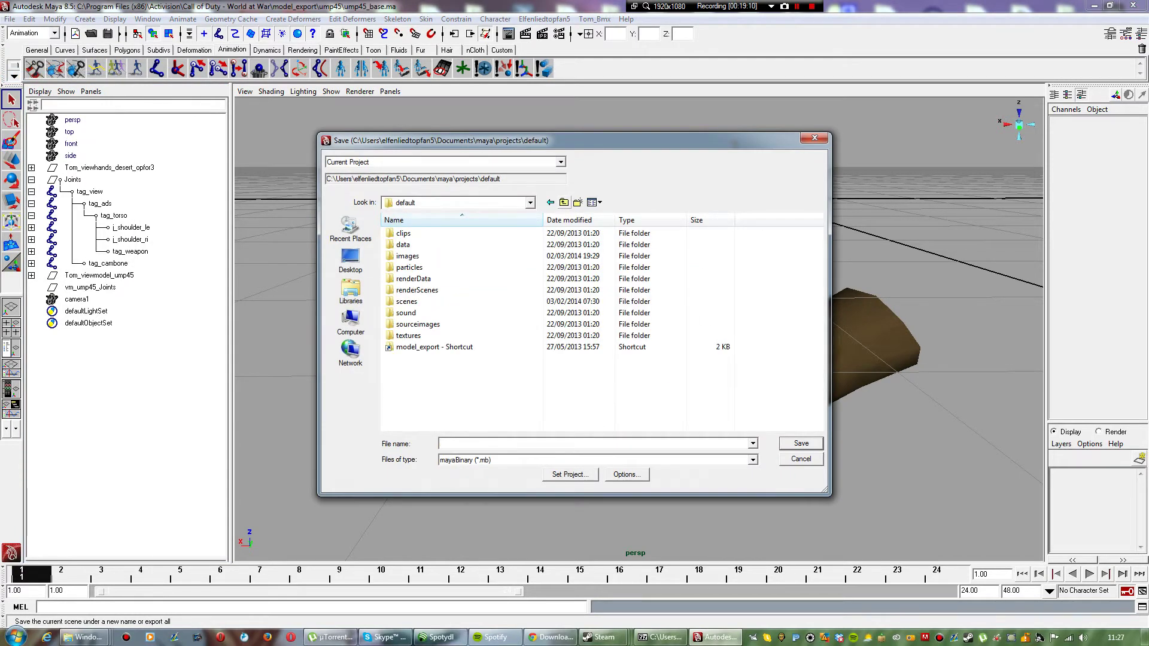
double_click(431, 347)
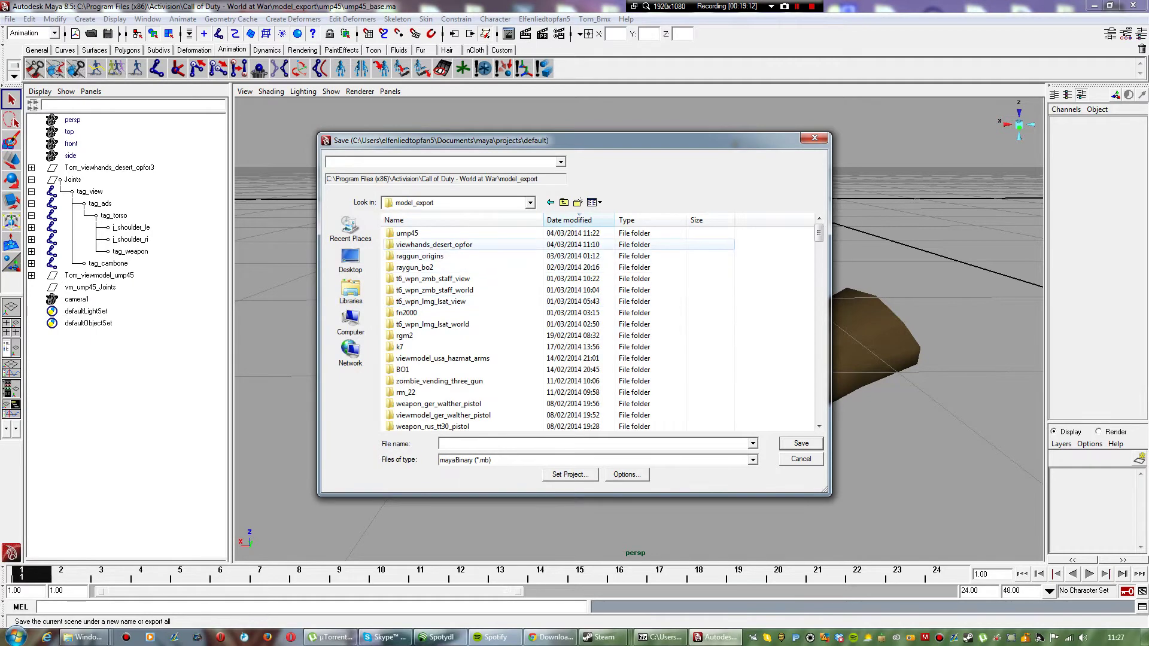
double_click(407, 233)
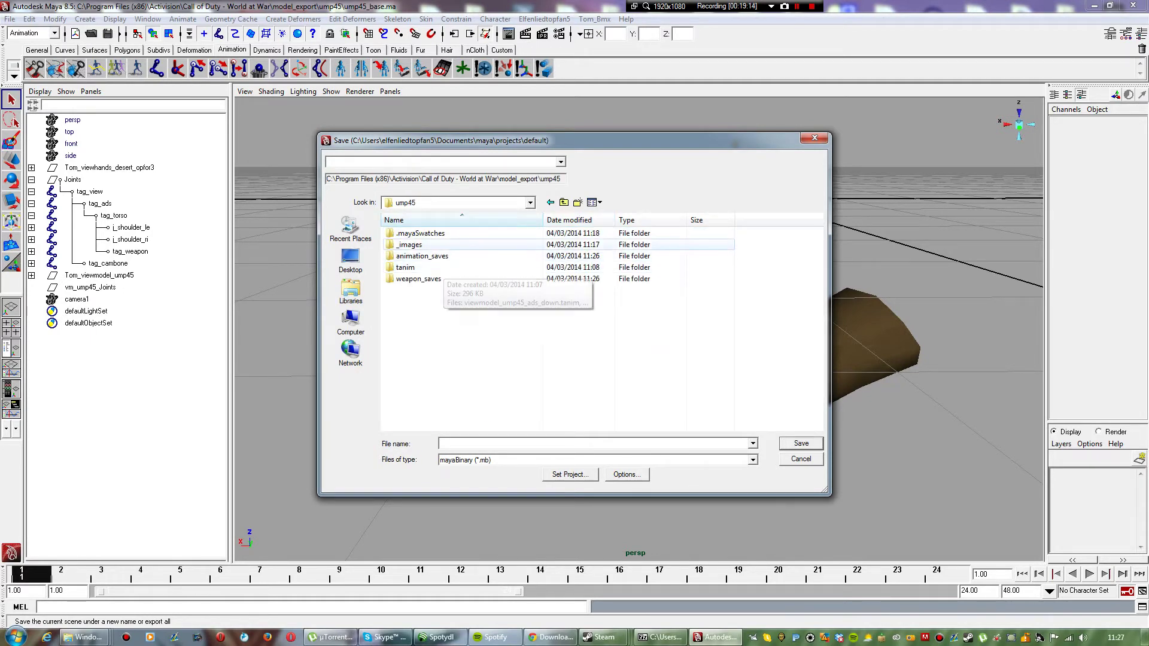
double_click(419, 279)
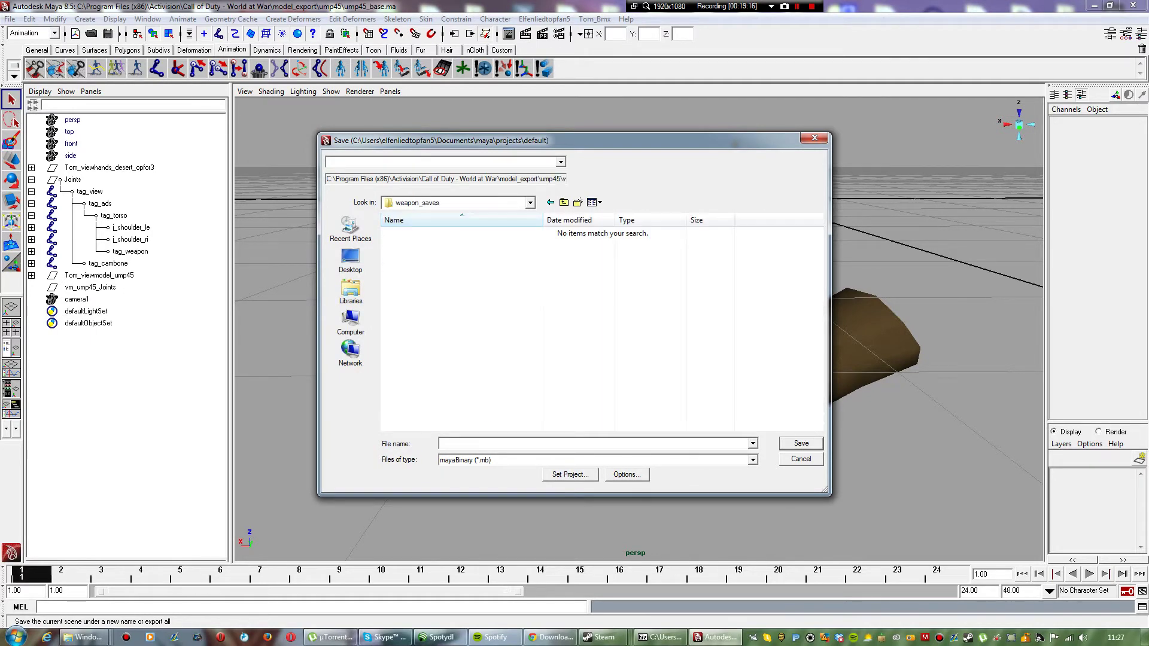
Step: Set the file type to mayaAscii and save the scene as ump45_ads_up
click(597, 461)
click(597, 470)
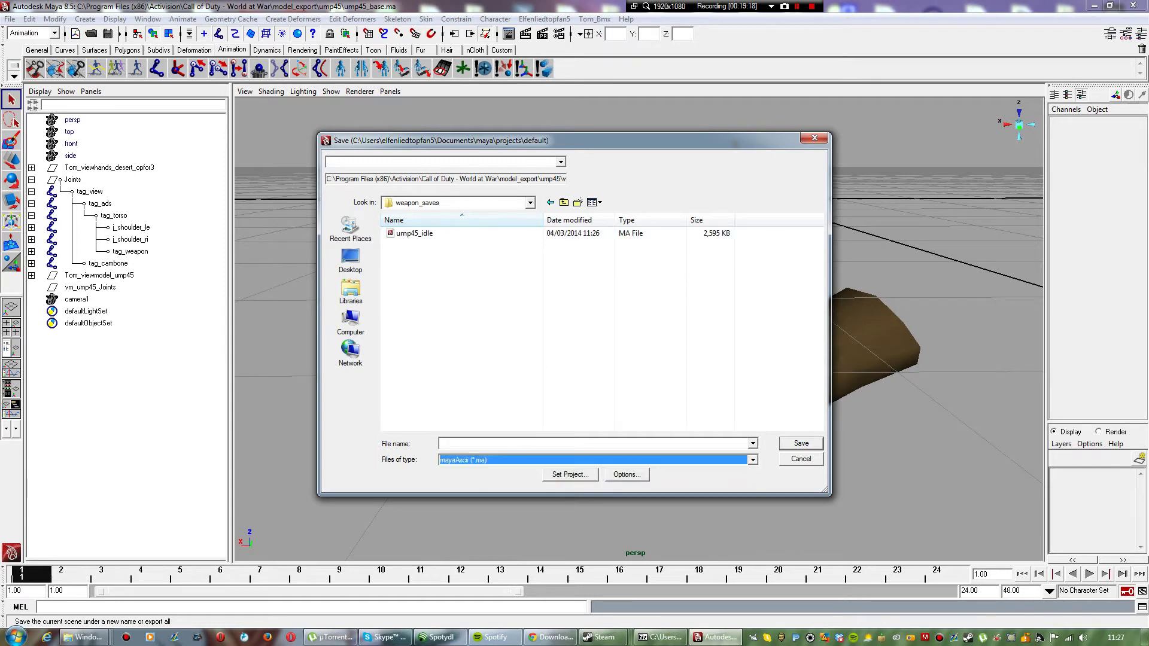
click(597, 445)
text(ump5)
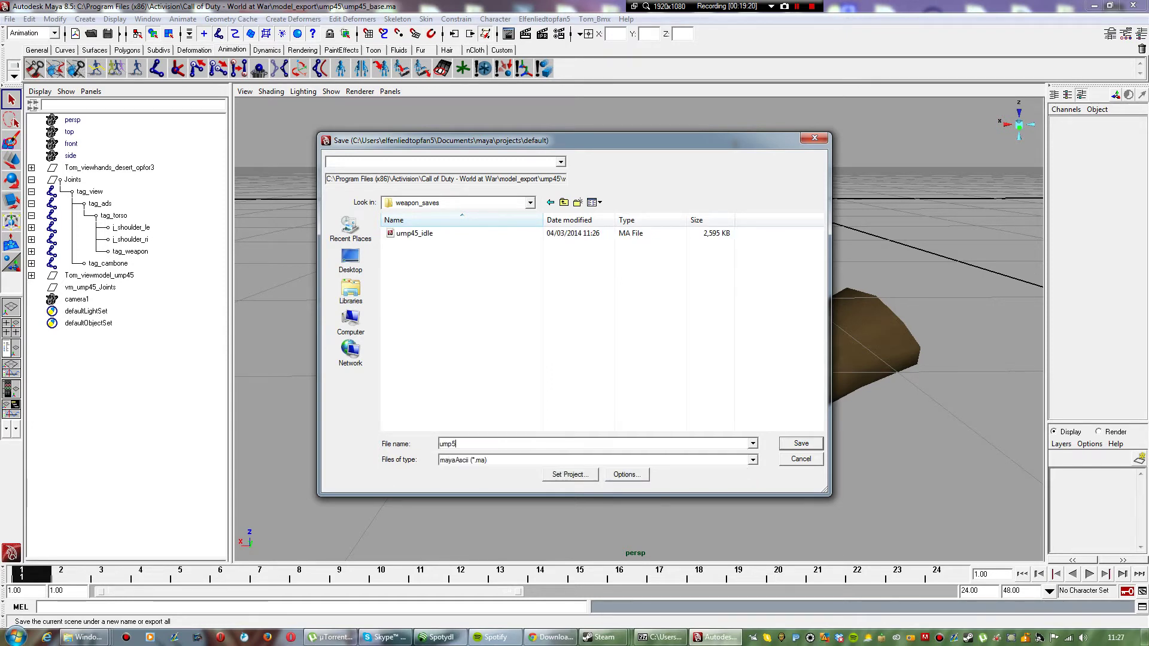
key(BackSpace)
text(45_ads_up)
key(Return)
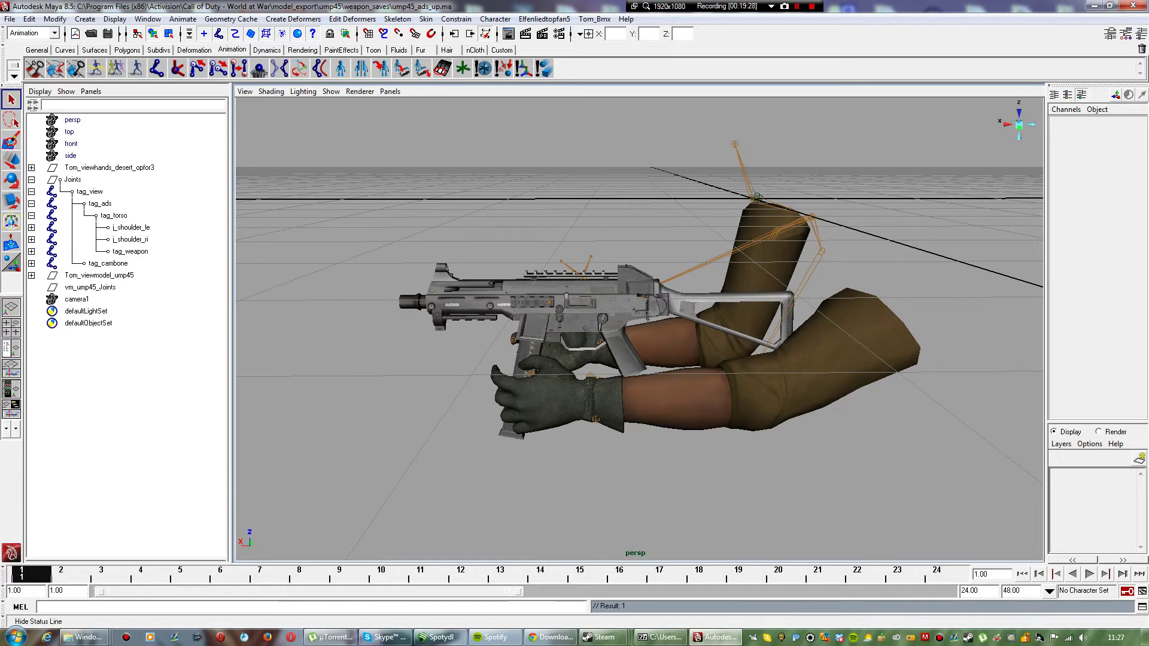
Step: Import the animation viewmodel_ump45_ads_up.tanim from the tanim folder of model_export's ump45 folder into the scene
click(10, 19)
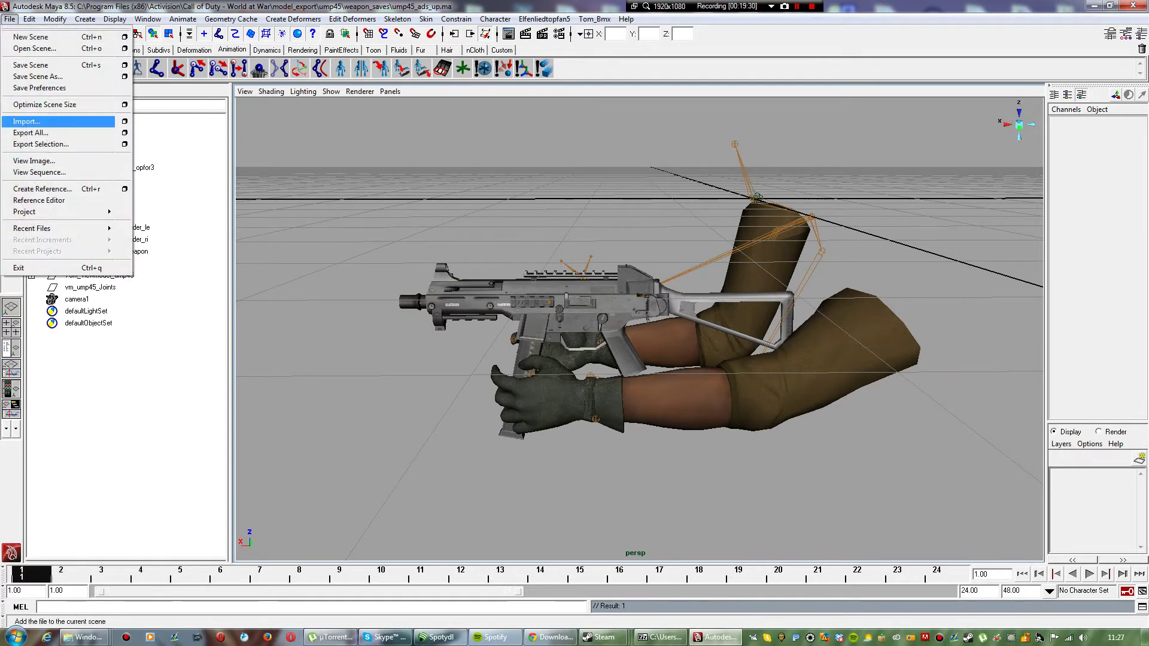
click(26, 121)
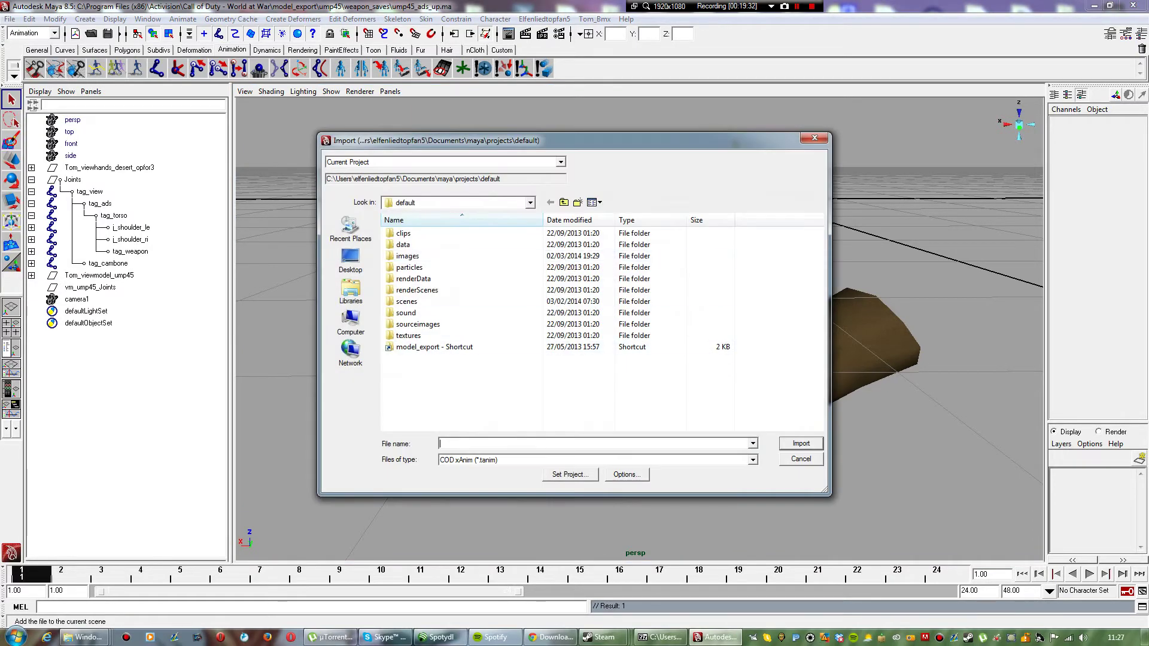
double_click(434, 348)
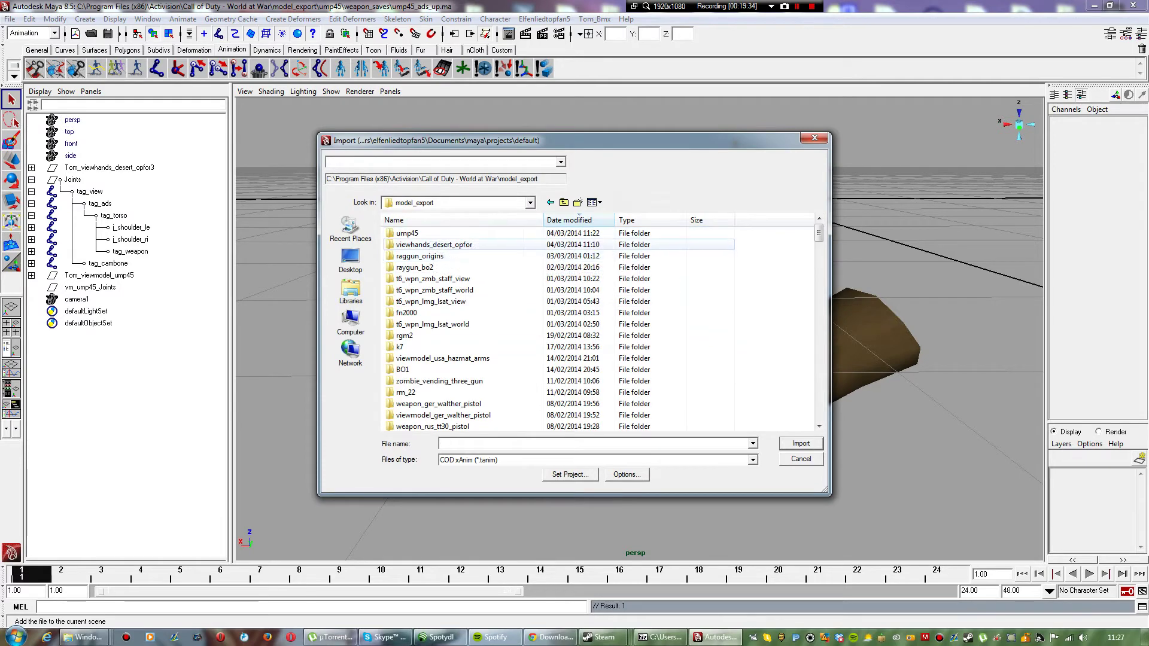
double_click(407, 232)
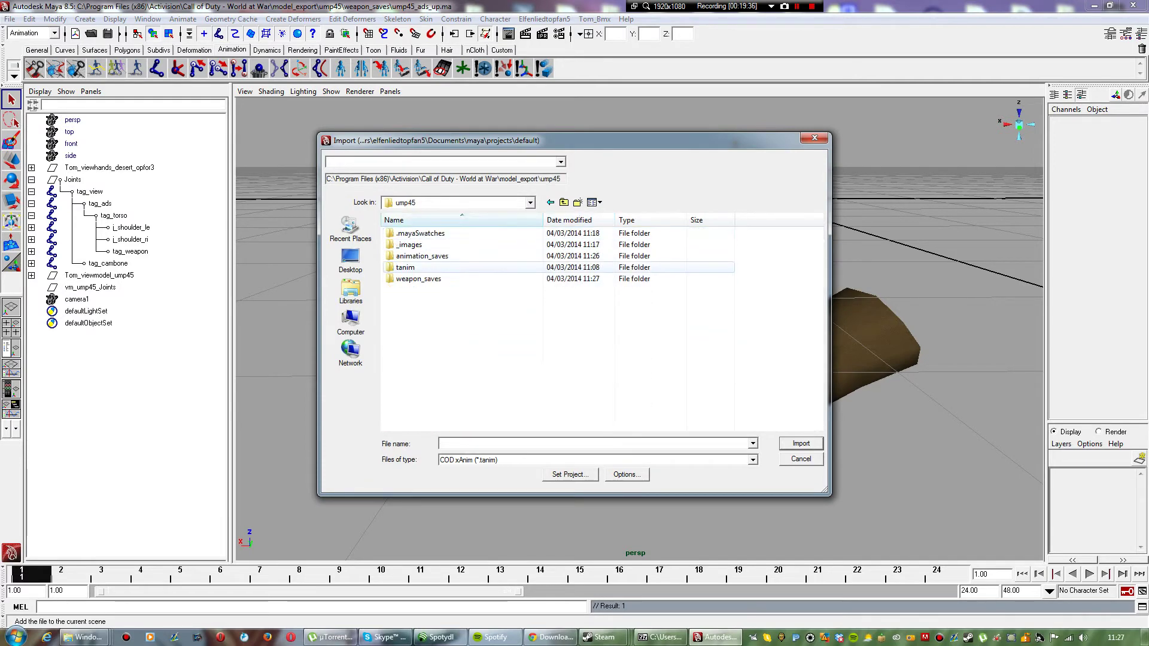
double_click(406, 267)
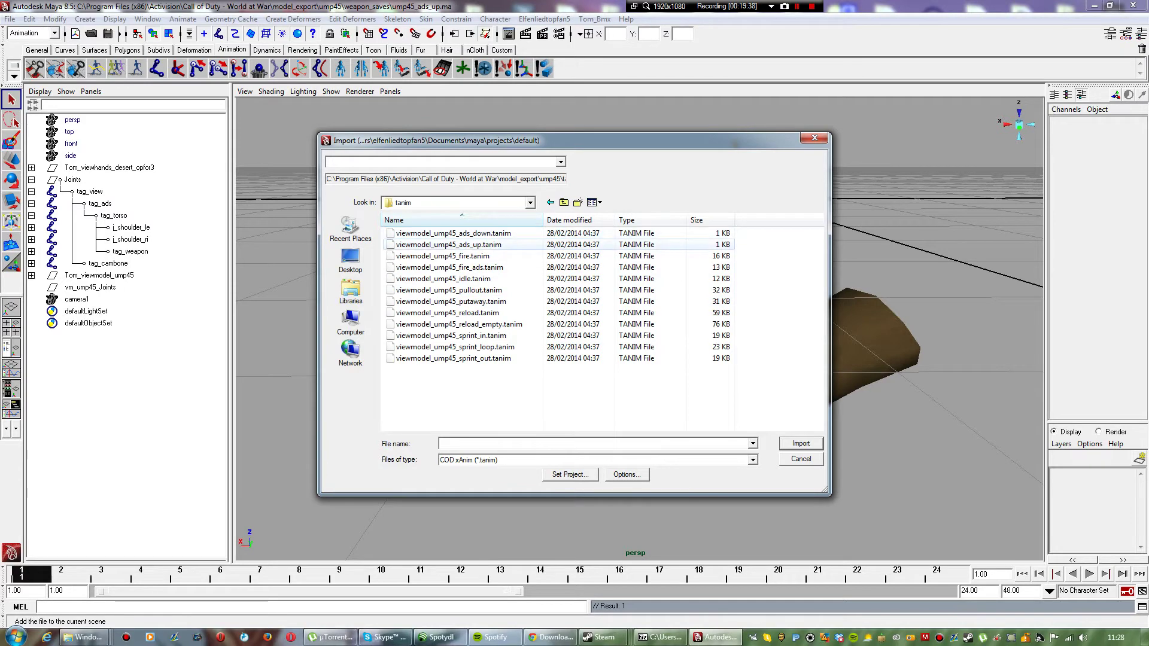
double_click(449, 244)
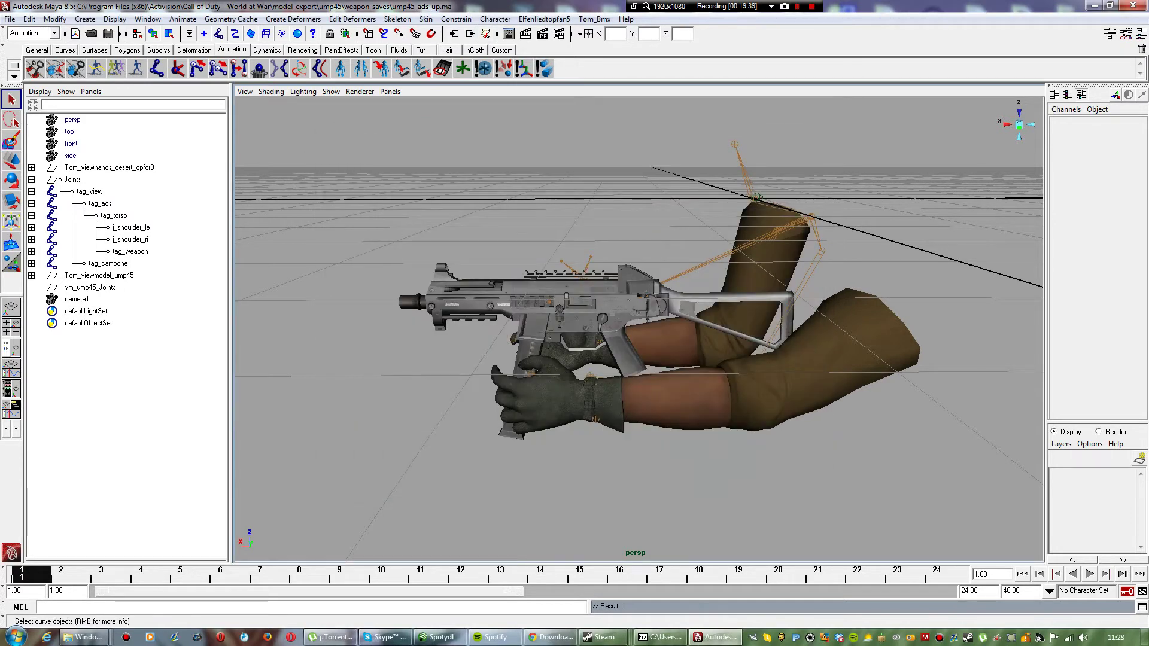
click(9, 19)
click(26, 121)
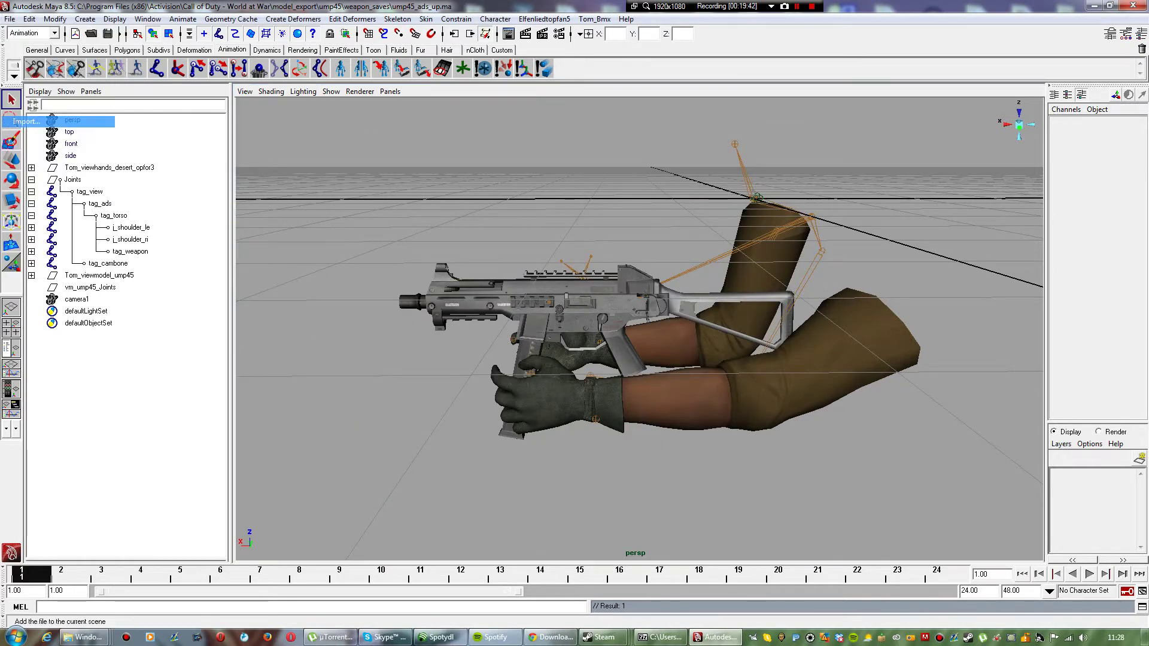
double_click(454, 247)
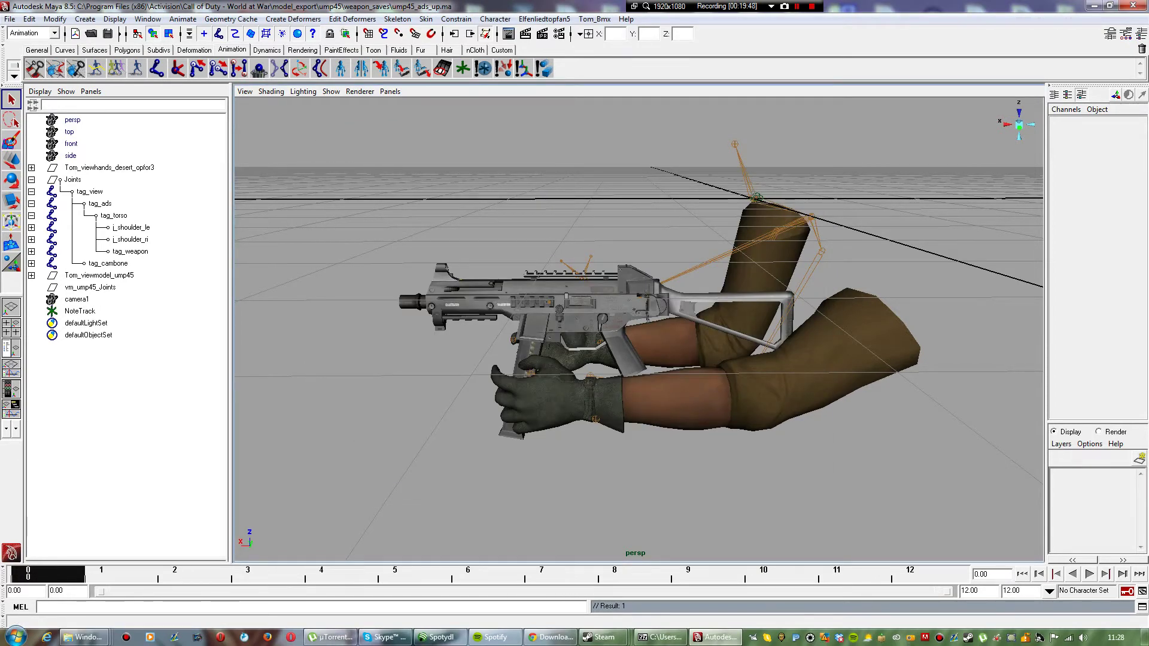
Step: Play the imported aiming animation, check its last and first frames through camera1, and return to the persp view
key(alt+v)
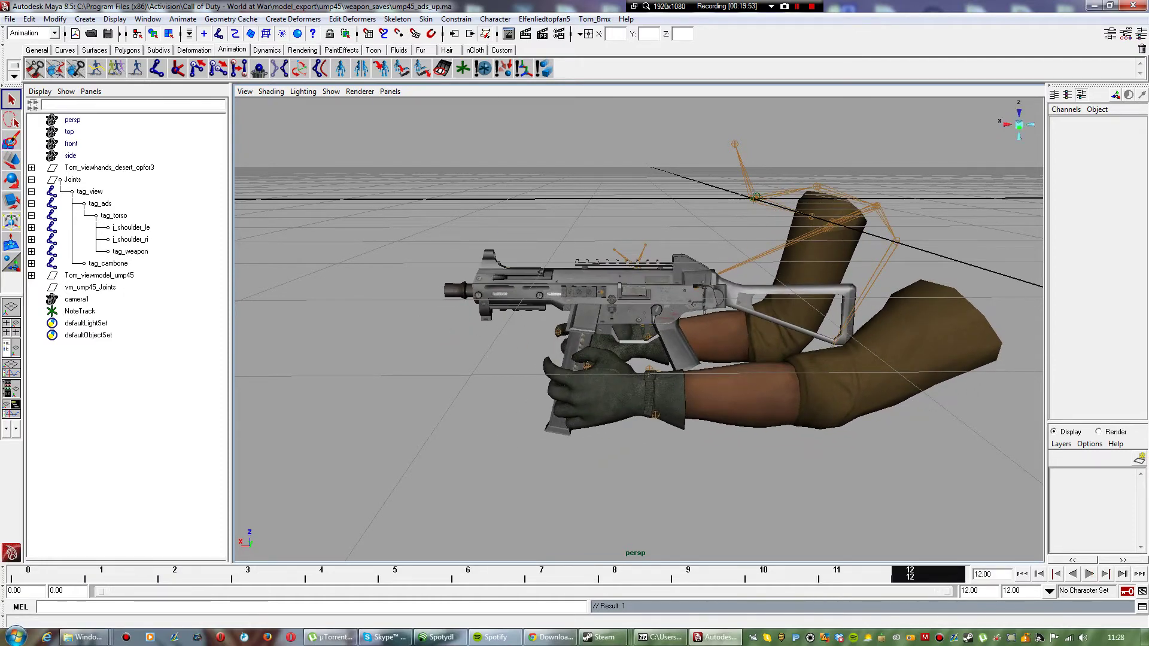
click(391, 91)
mouse_move(419, 102)
click(514, 102)
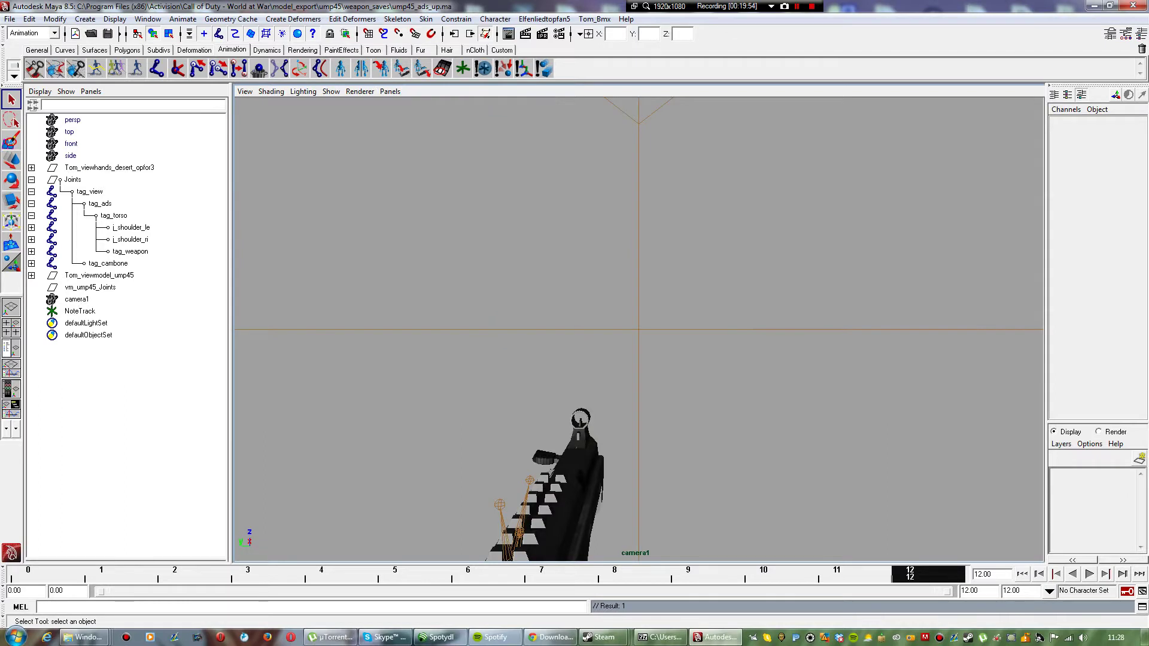
click(35, 575)
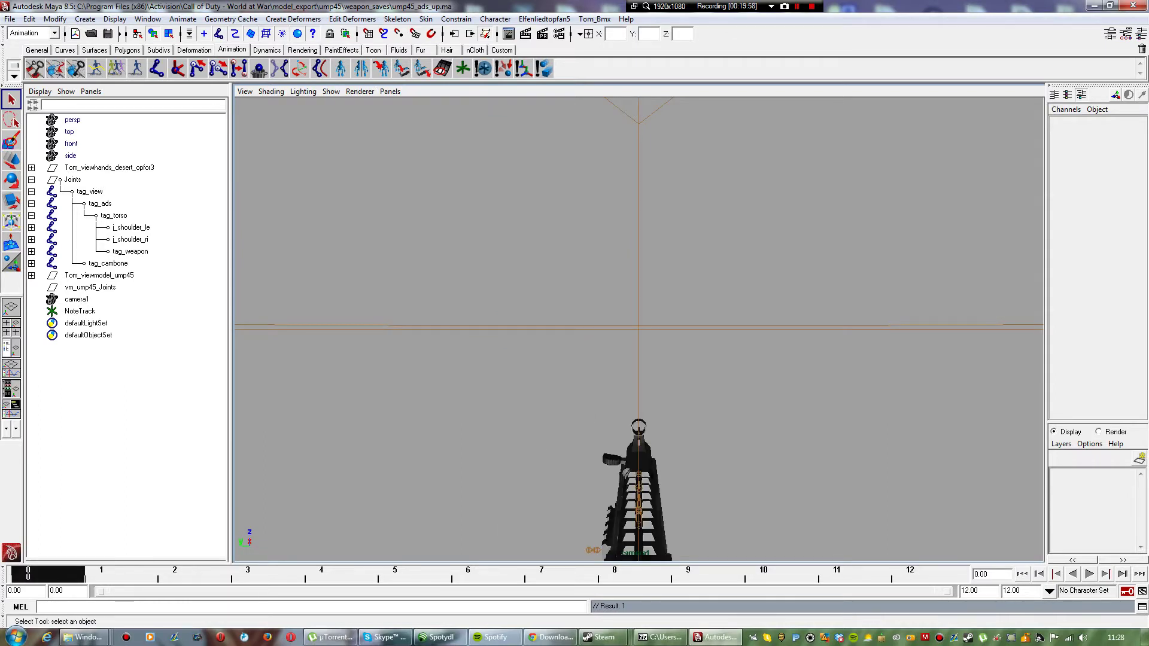
click(390, 91)
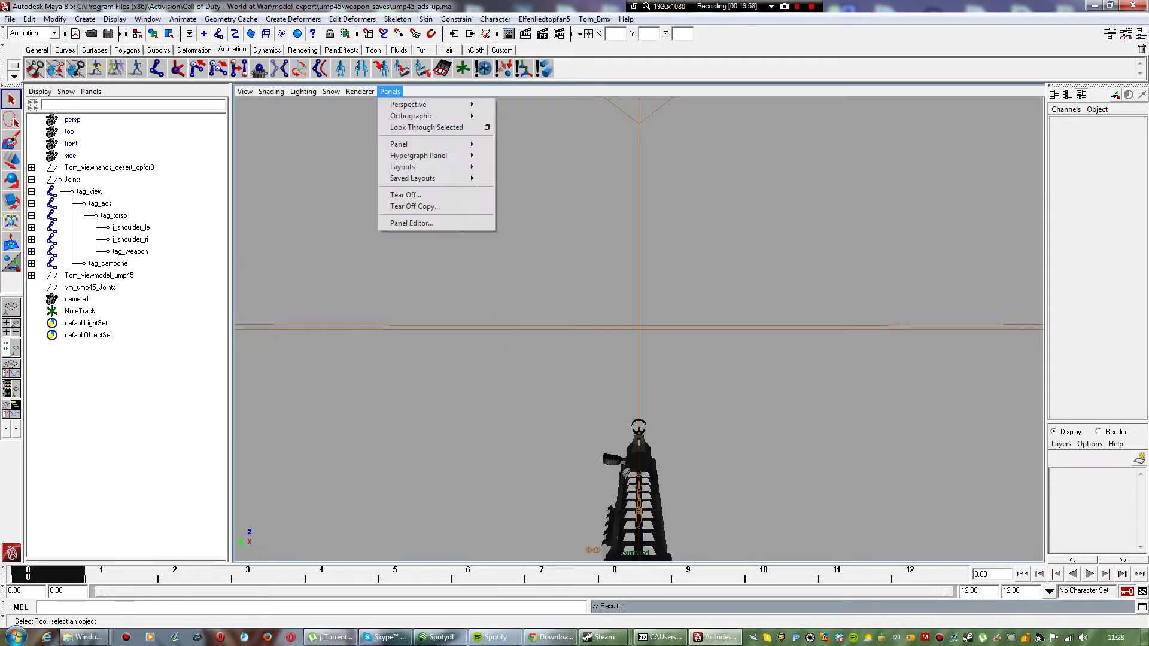
mouse_move(419, 104)
click(506, 119)
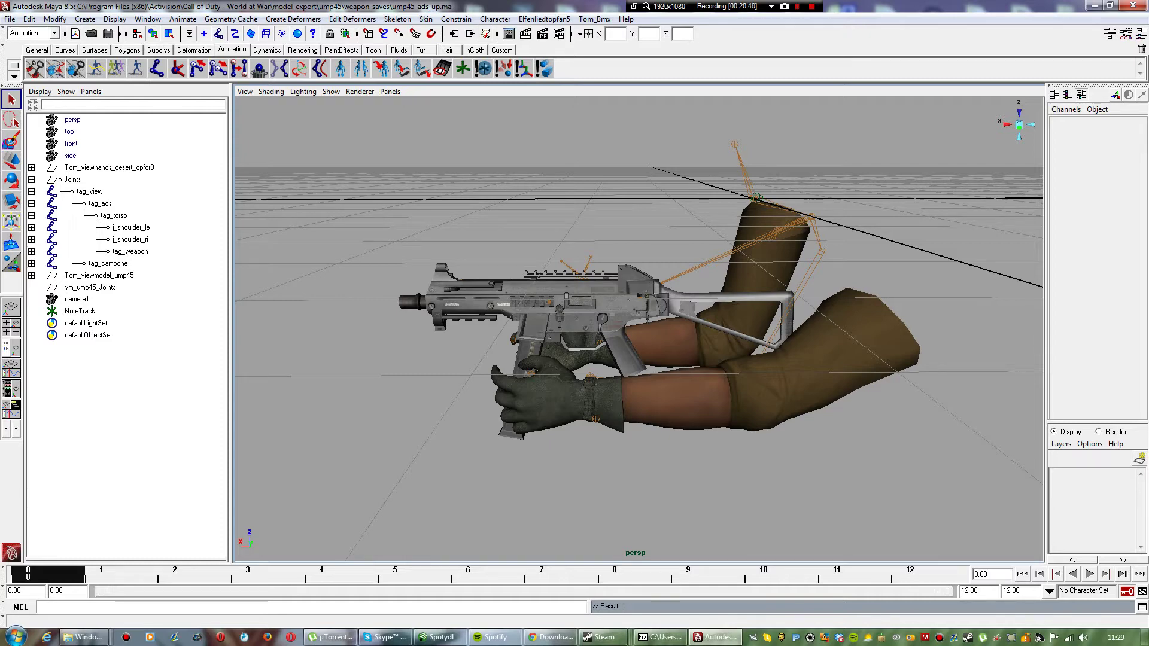
Step: Add an entry in the Animation Exporter with end frame 12 and set tag_ads and tag_view as its export nodes
click(544, 19)
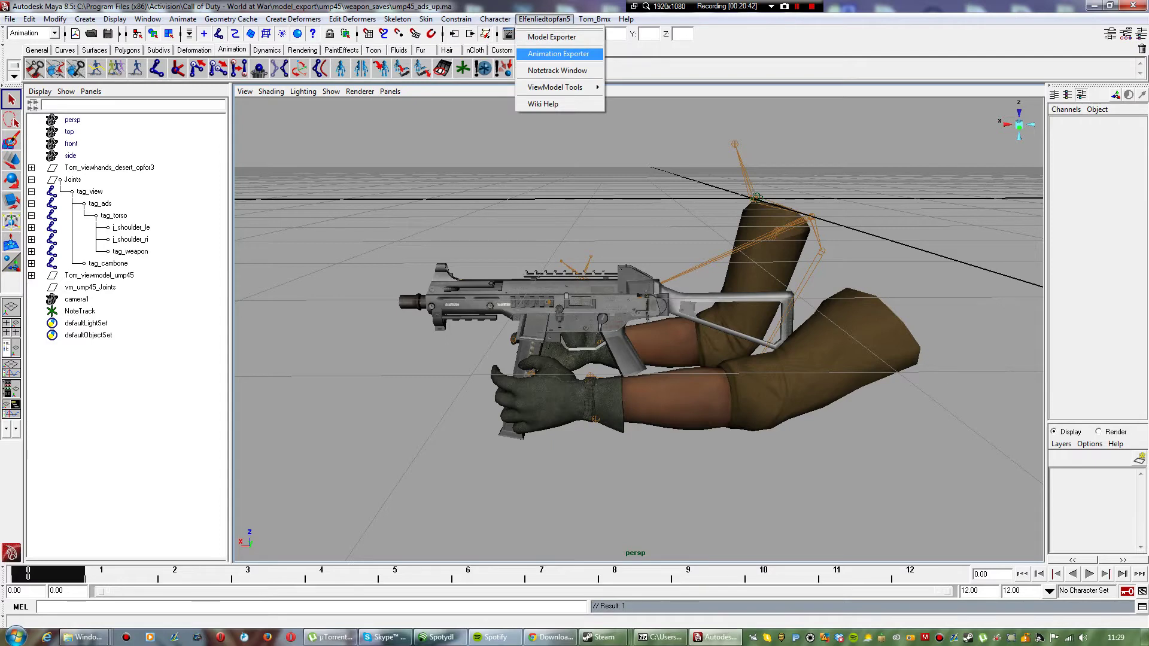
click(558, 53)
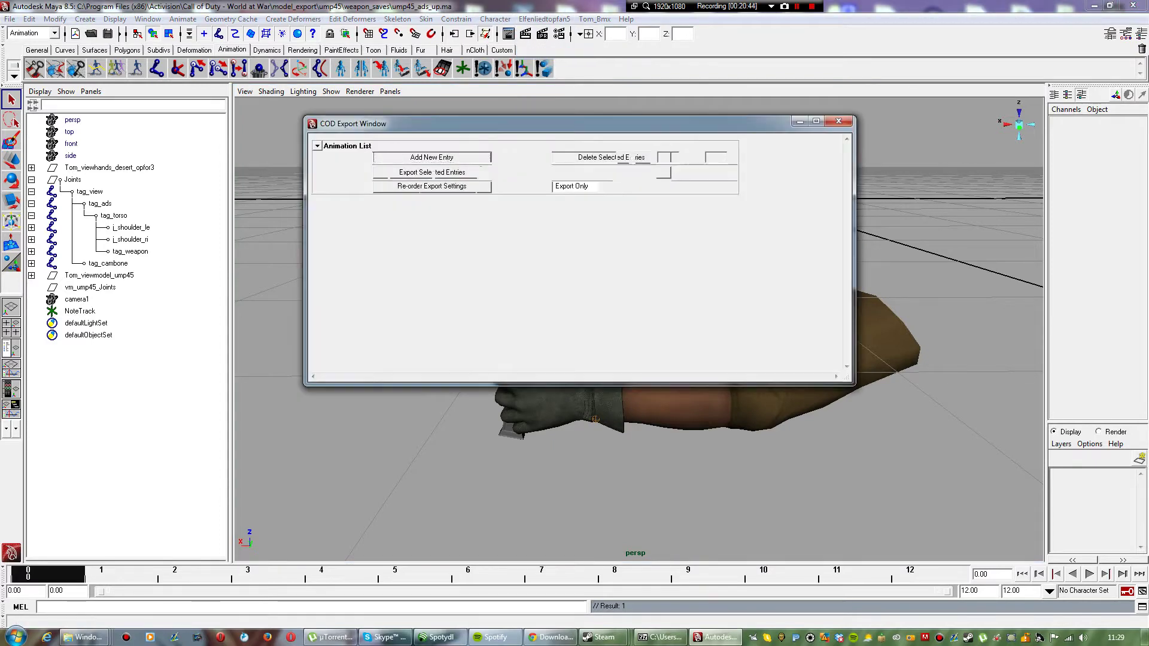
click(317, 157)
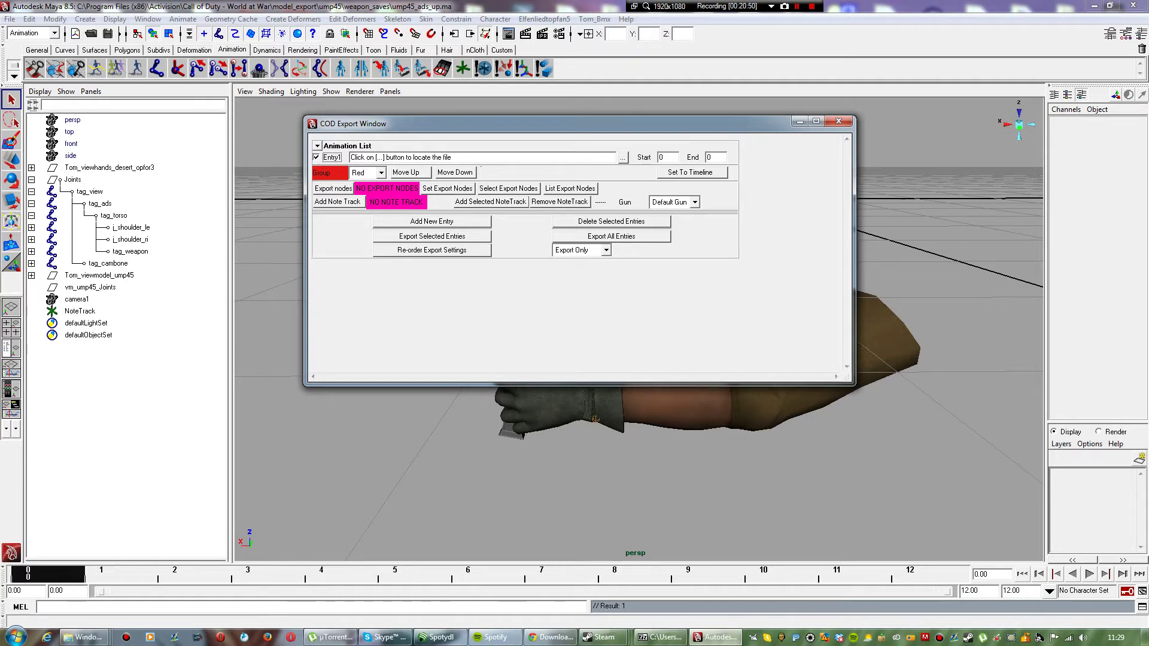
double_click(708, 157)
text(12)
click(99, 204)
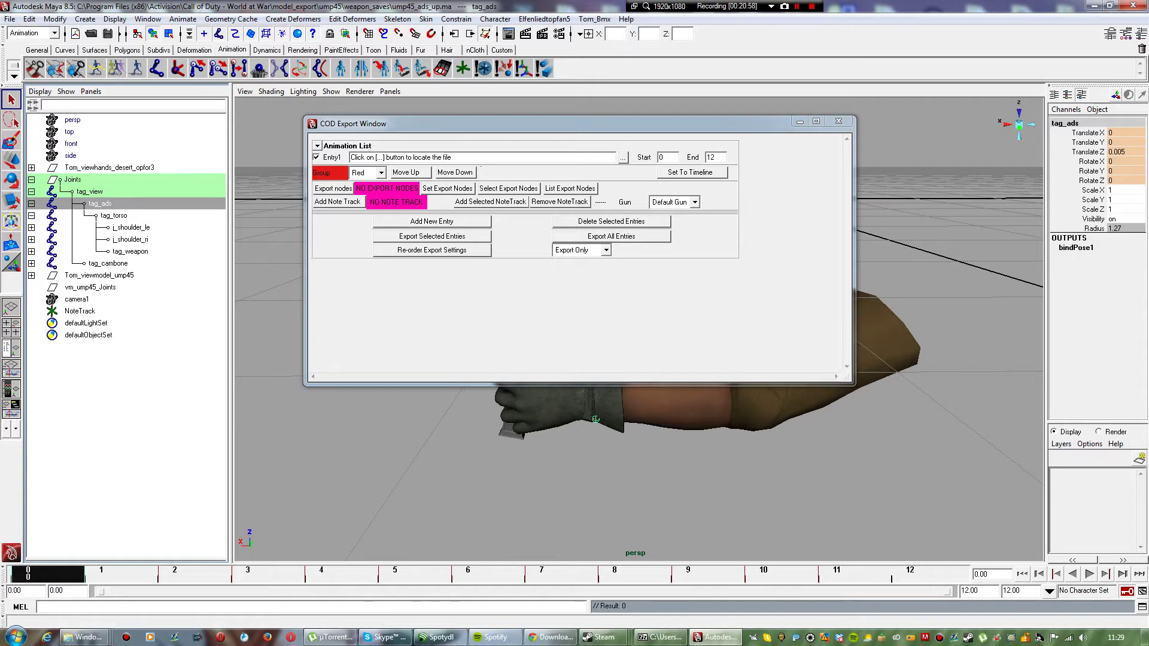
ctrl+click(89, 191)
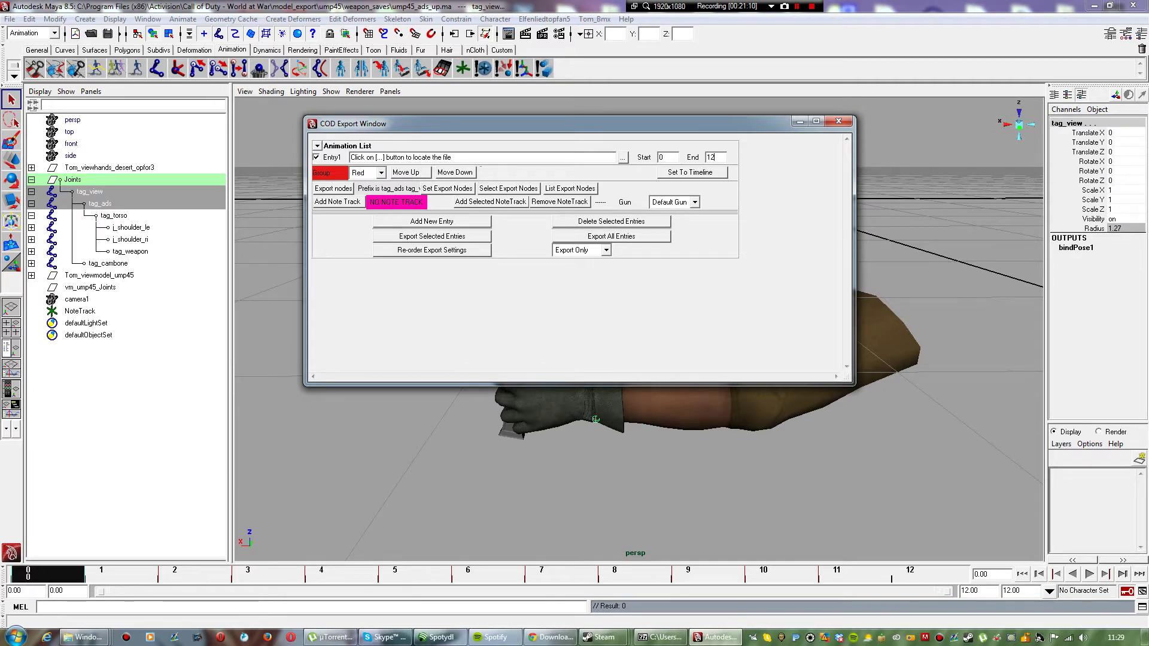
Step: Browse for the animation entry's output file in the xanim_export folder of Call of Duty - World at War
click(623, 158)
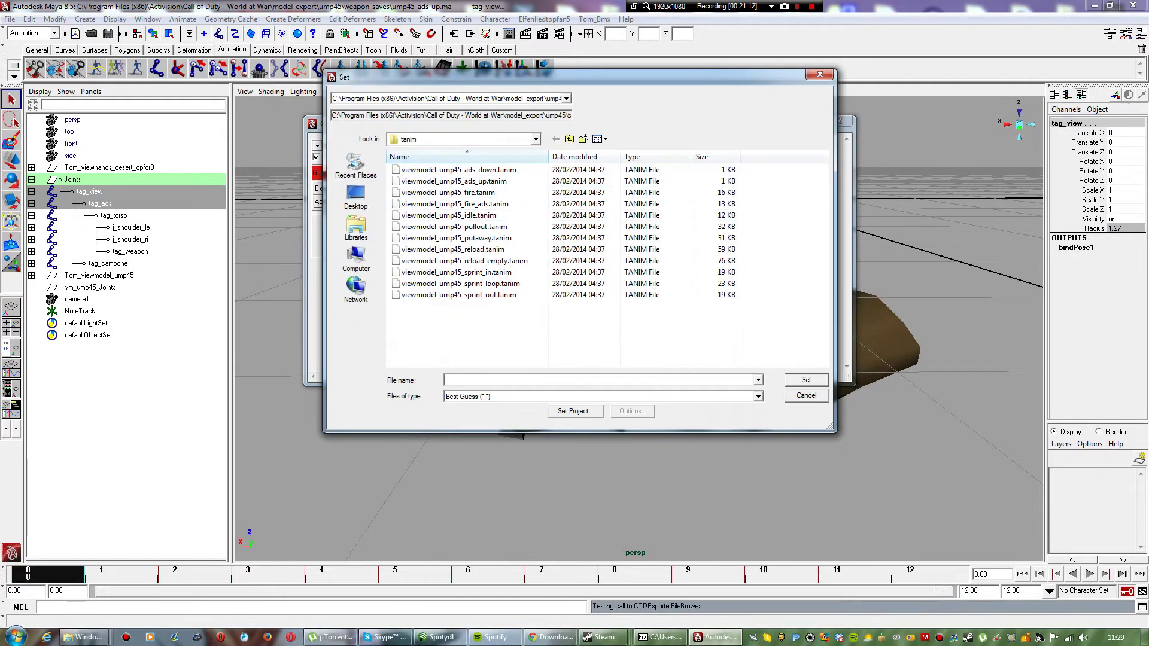
click(570, 139)
click(569, 139)
click(570, 139)
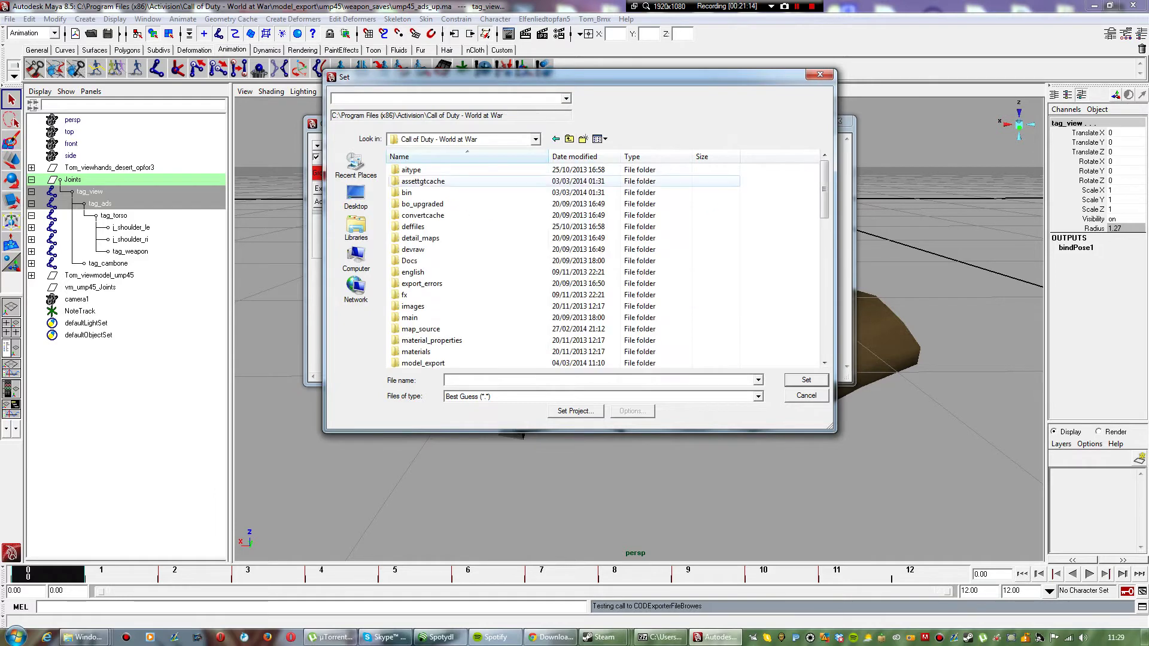
key(Down)
key(Down)
key(Down)
key(Down)
key(Down)
key(Down)
key(Down)
key(Down)
key(Down)
key(Down)
key(Down)
key(Down)
key(Down)
key(Down)
key(Down)
key(Down)
key(Down)
key(Down)
key(Down)
key(Down)
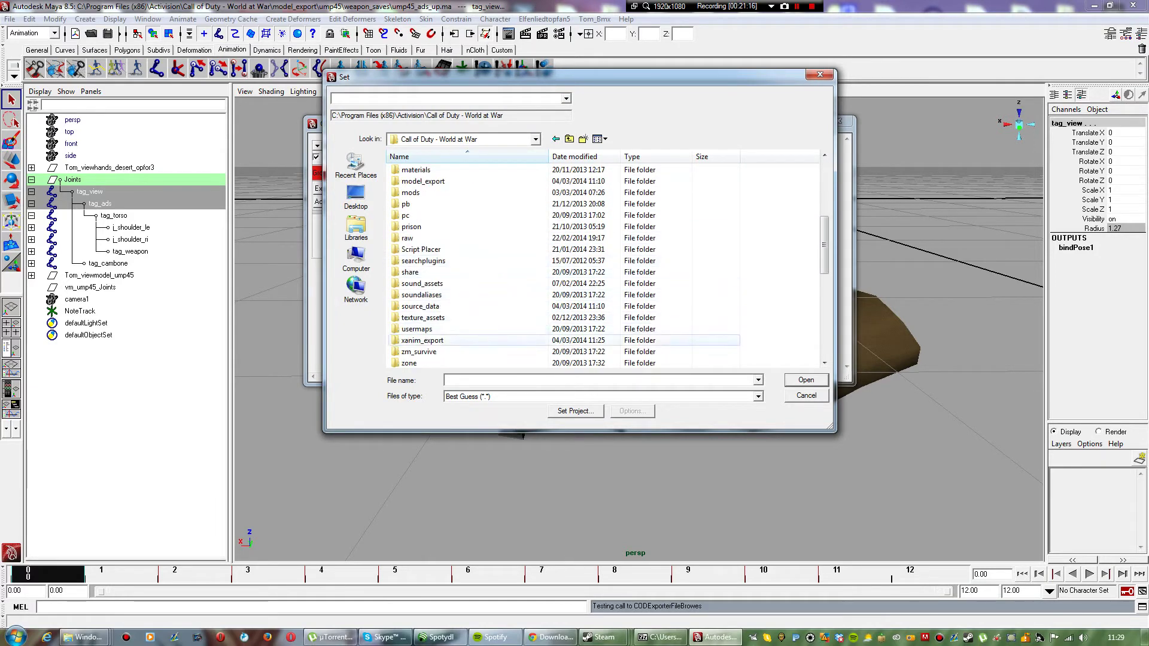
key(Return)
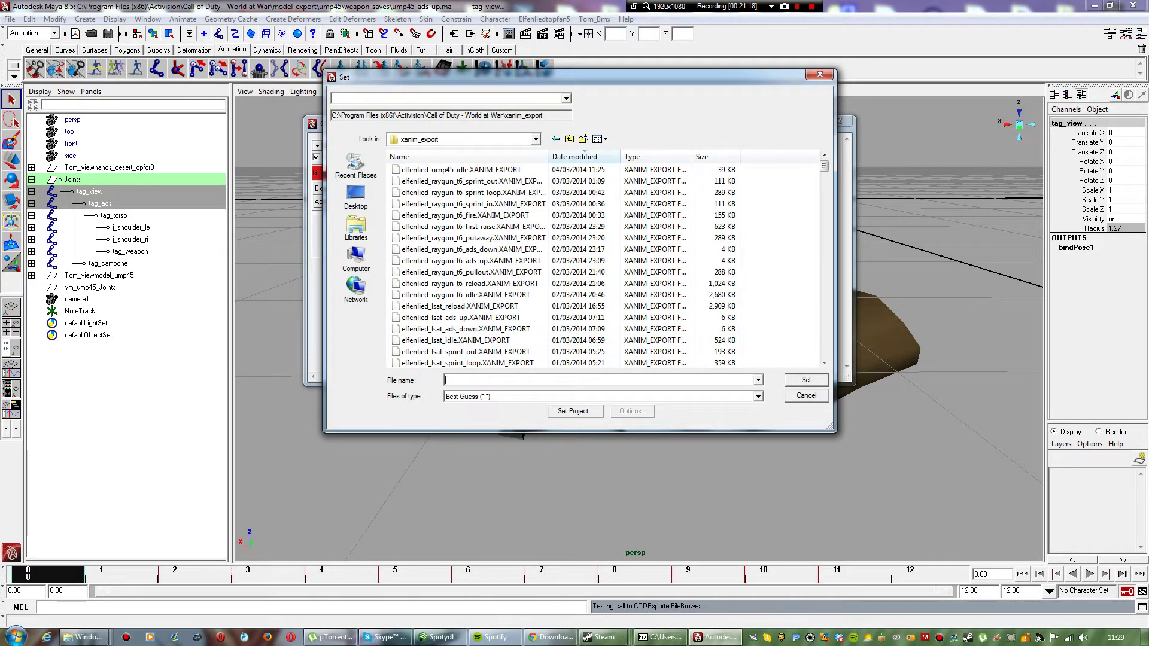
Step: Name the animation entry's output file elfenlied_ump45_ads_up and set it as the export path
text(elfenlied_)
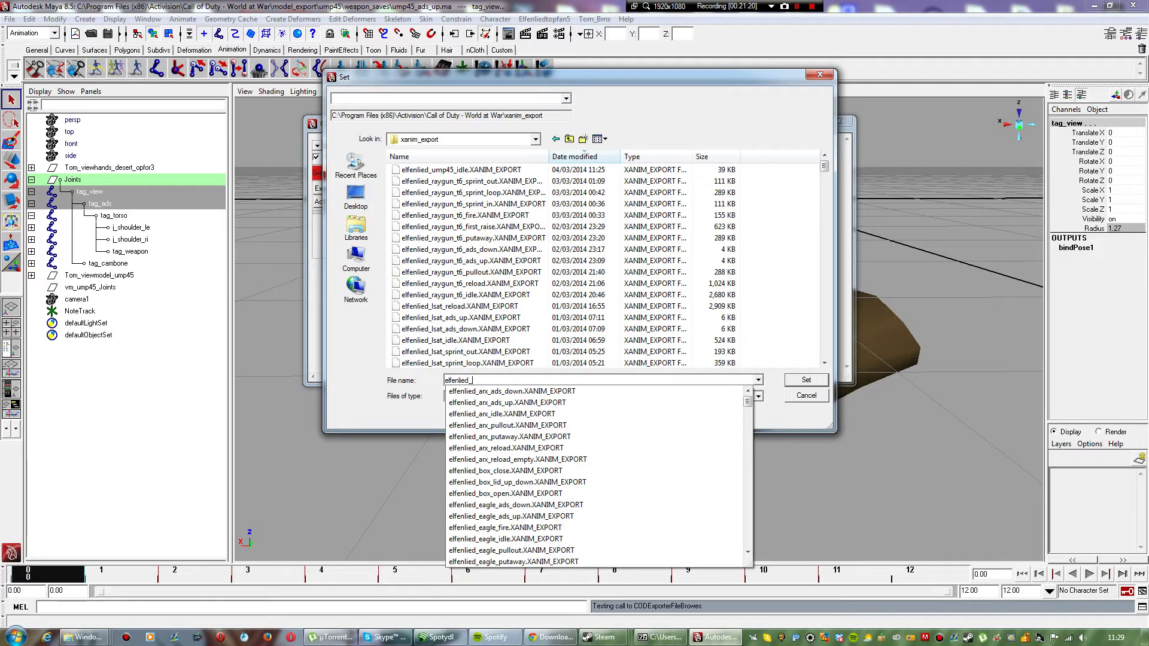
text(a)
key(BackSpace)
text(m)
key(BackSpace)
text(ump7)
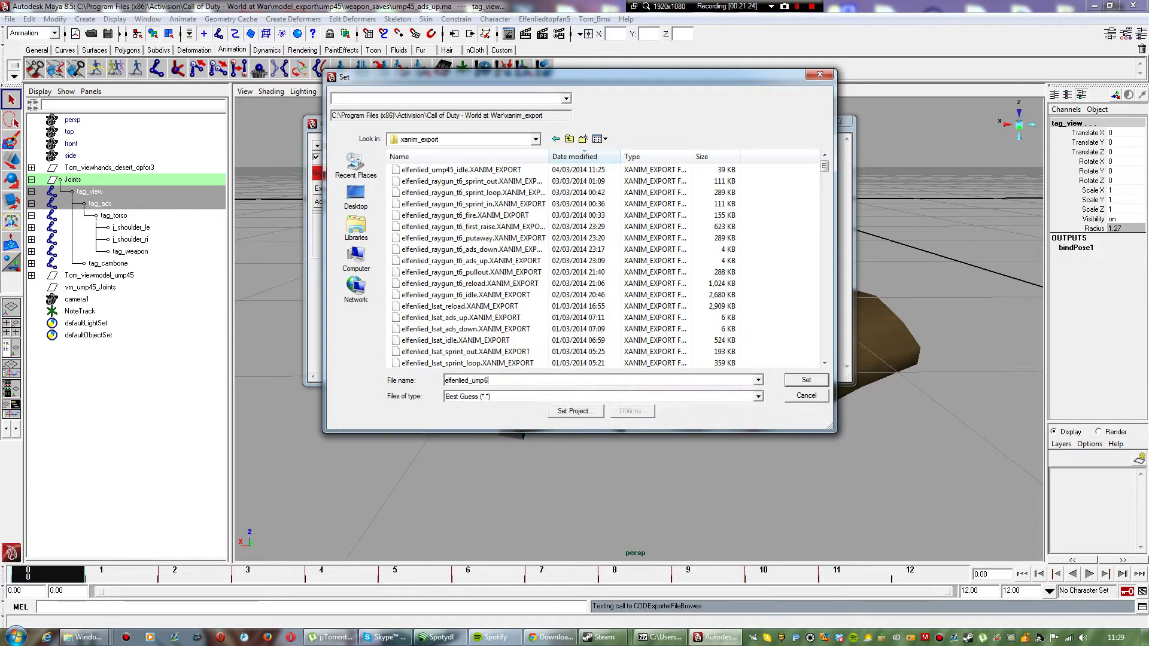
key(BackSpace)
text(5)
key(BackSpace)
text(45)
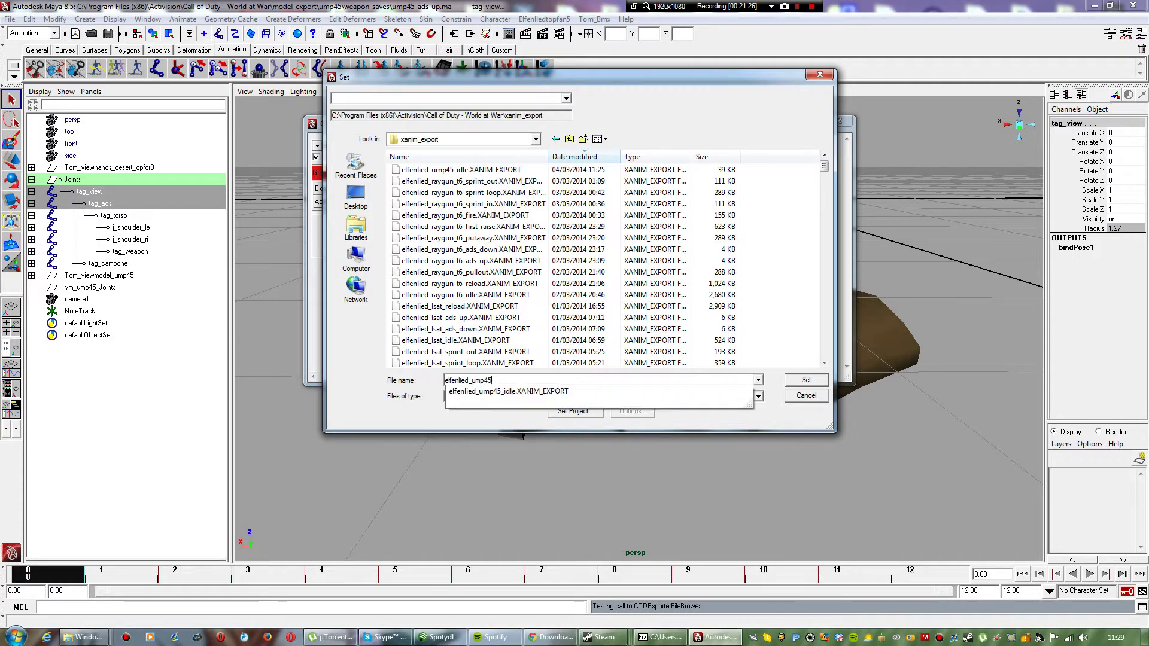
text(_ads_up)
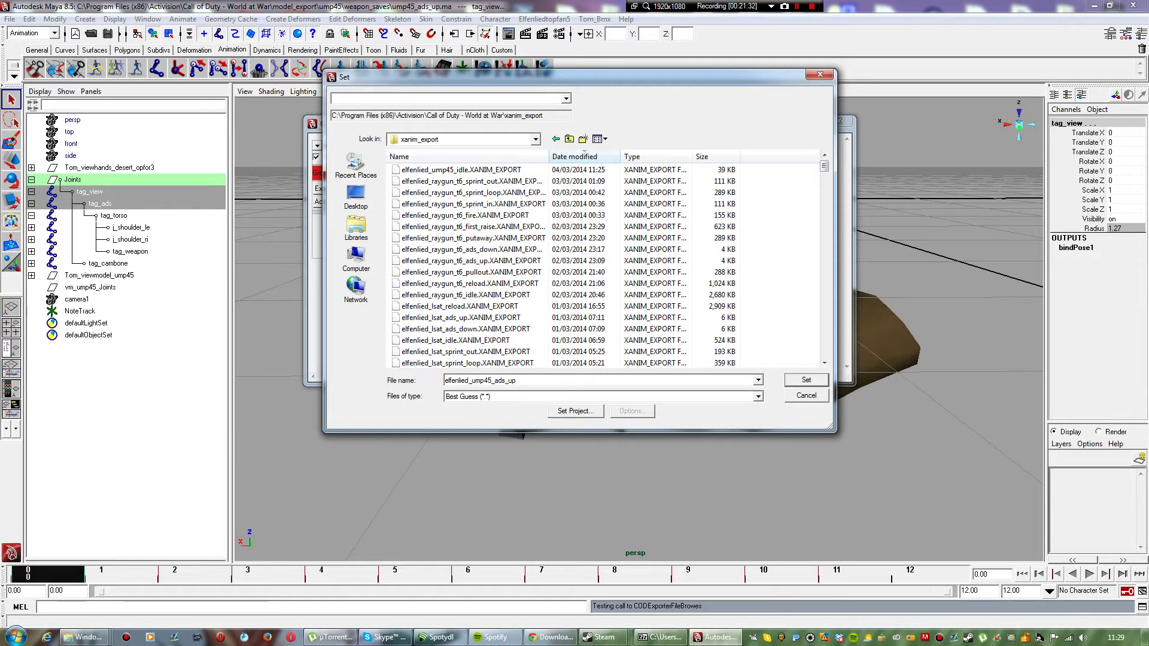
key(Return)
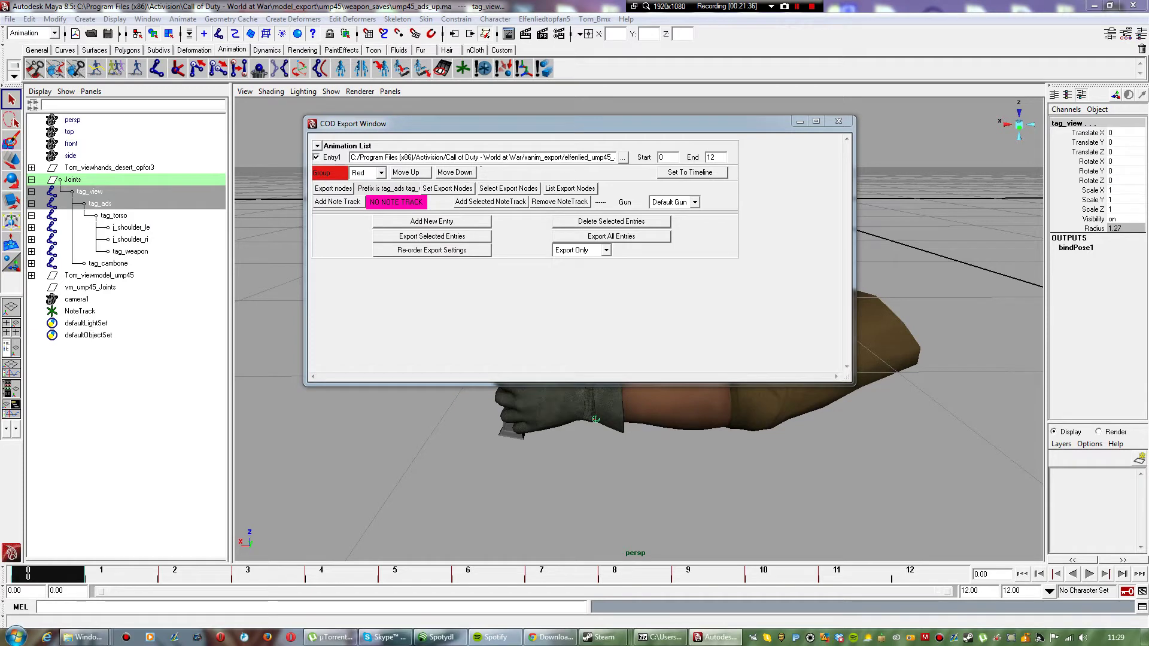
Step: Export the selected animation entry while saving the scene changes, close the exporter, and return the timeline to frame 0
click(432, 236)
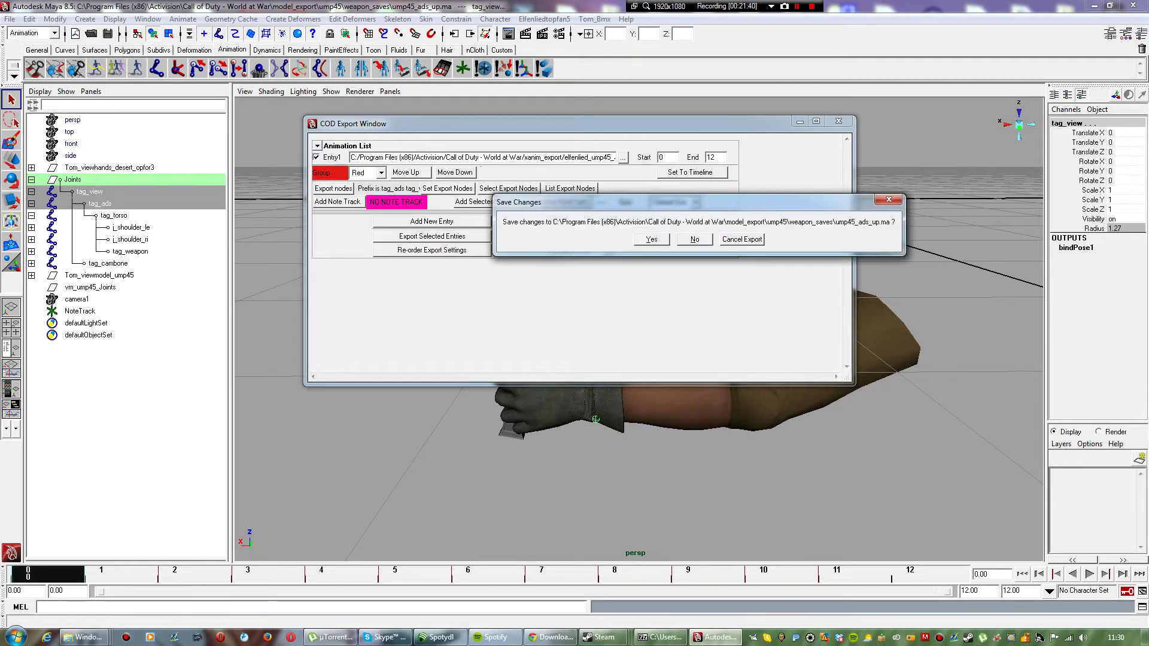
click(651, 239)
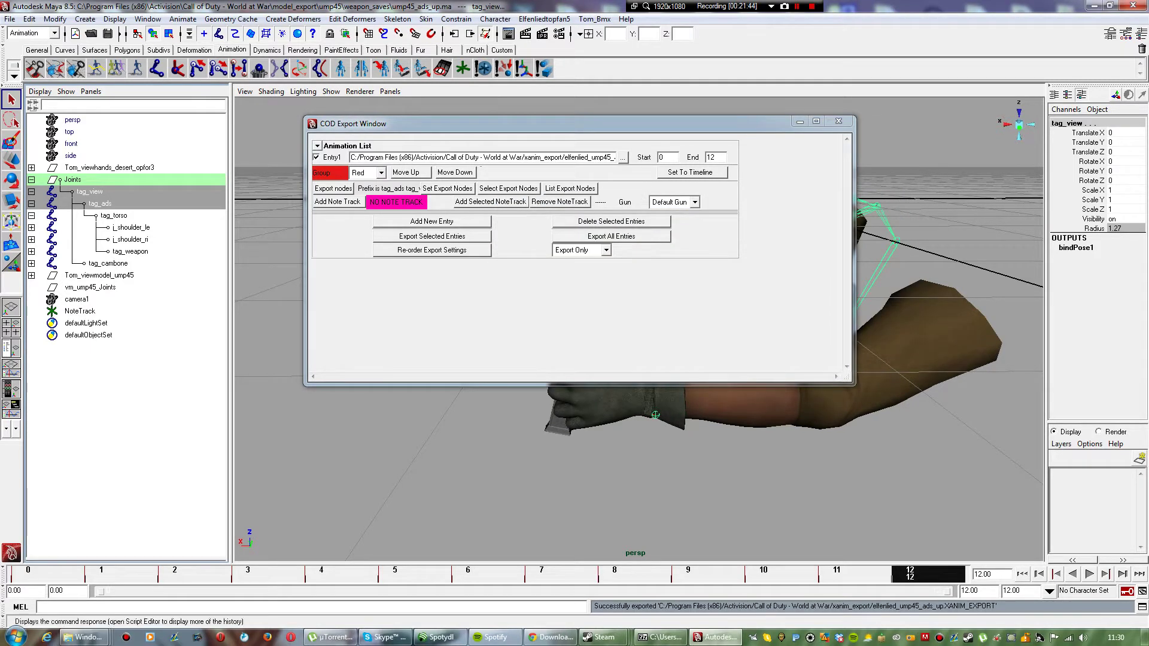
click(838, 121)
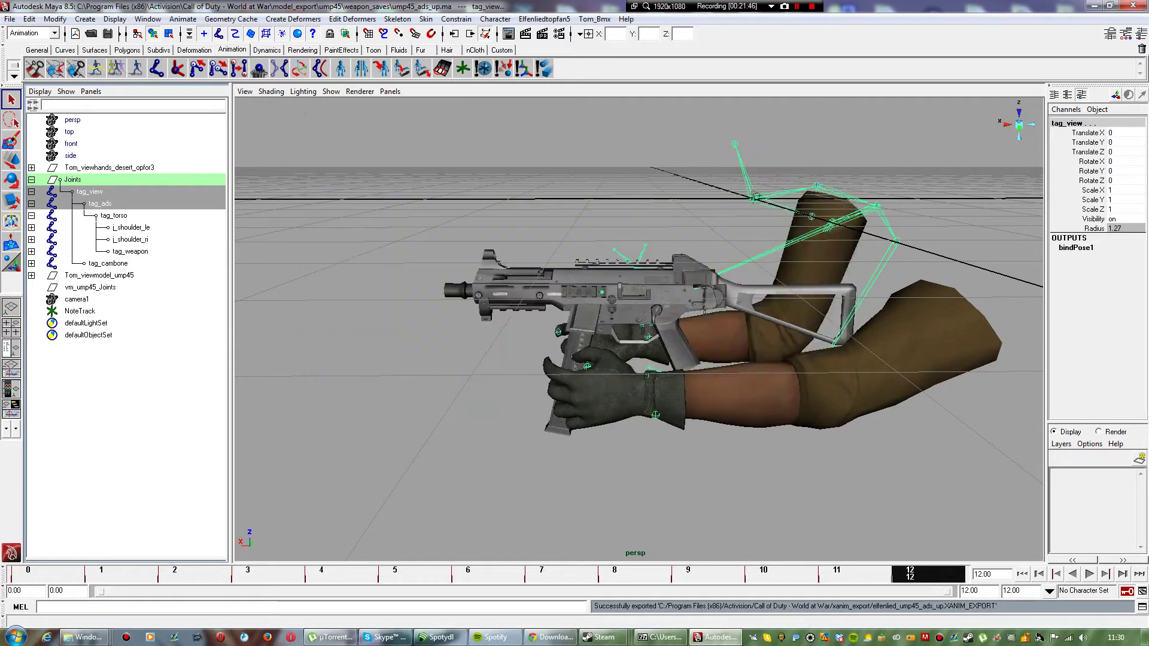
click(28, 575)
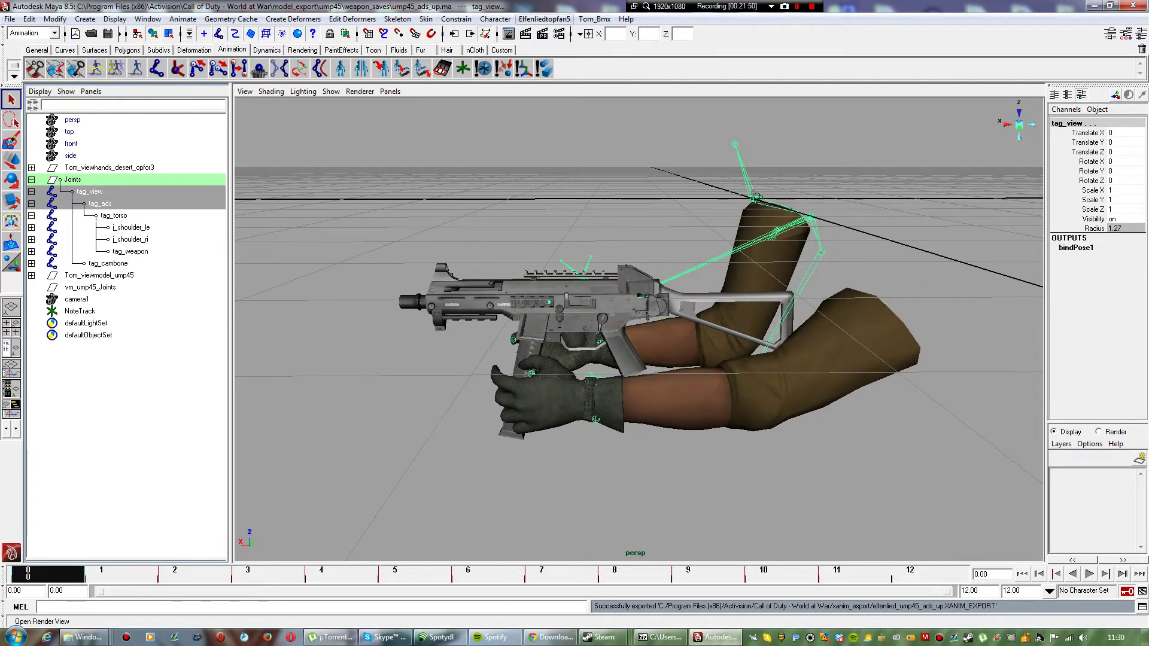
Step: Add an entry in the Model Exporter and enable Force Export Selected Joints for it
click(545, 18)
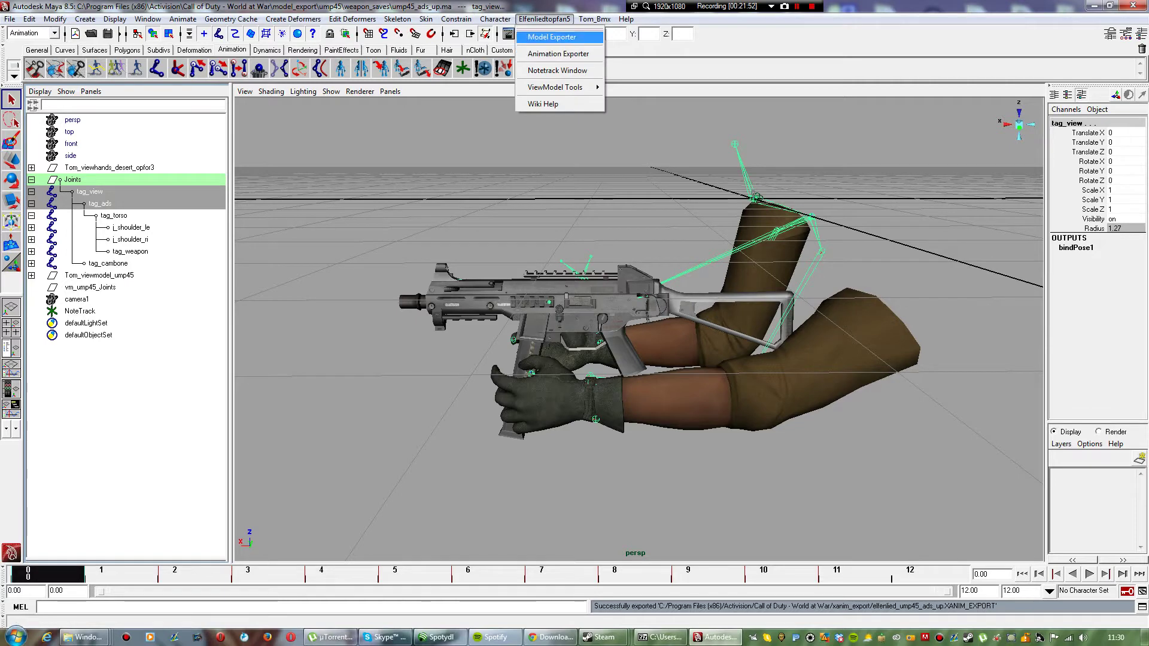
click(551, 36)
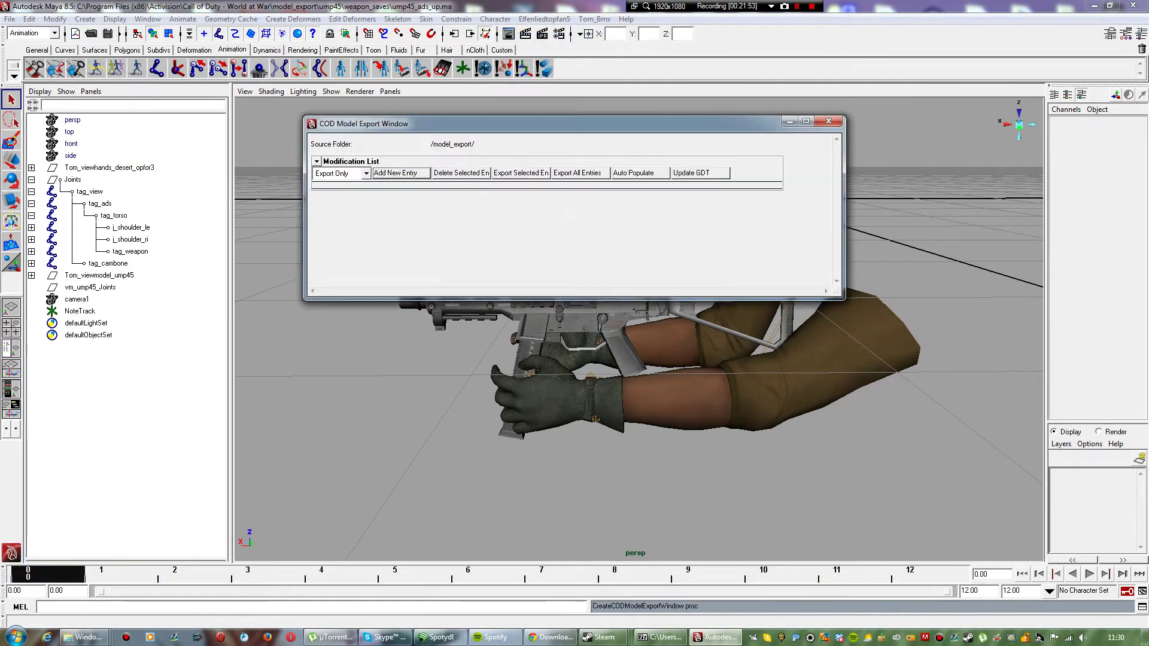
click(401, 173)
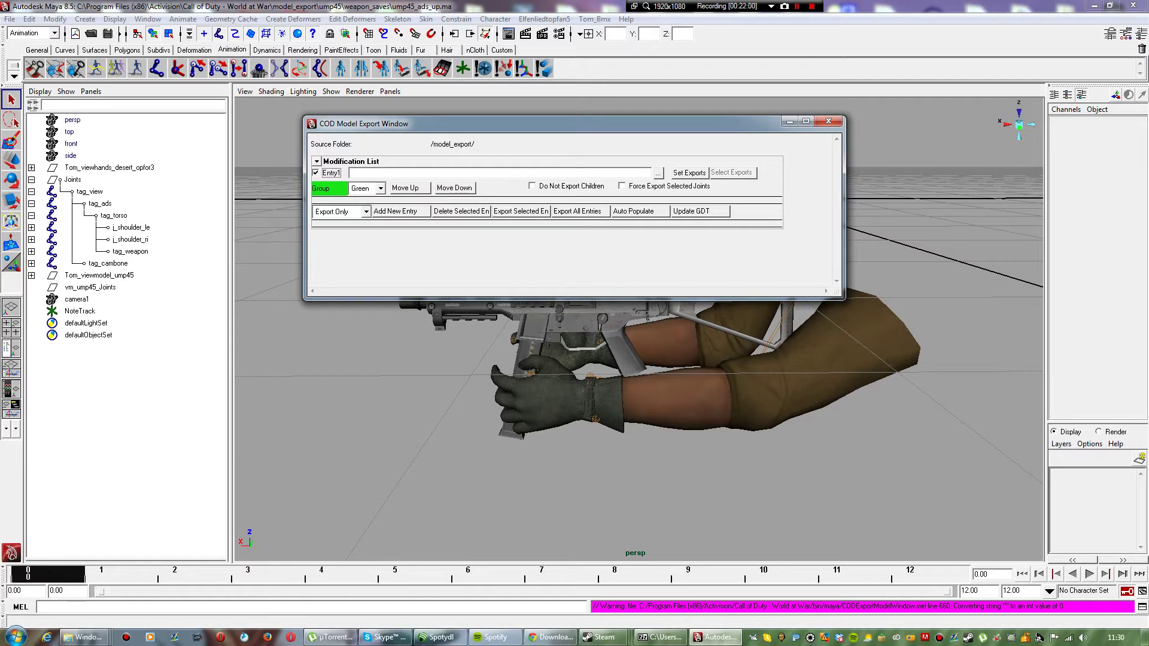
click(622, 186)
Step: Browse for the model entry's output file in the model_export\ump45\animation_saves folder of Call of Duty - World at War
click(658, 173)
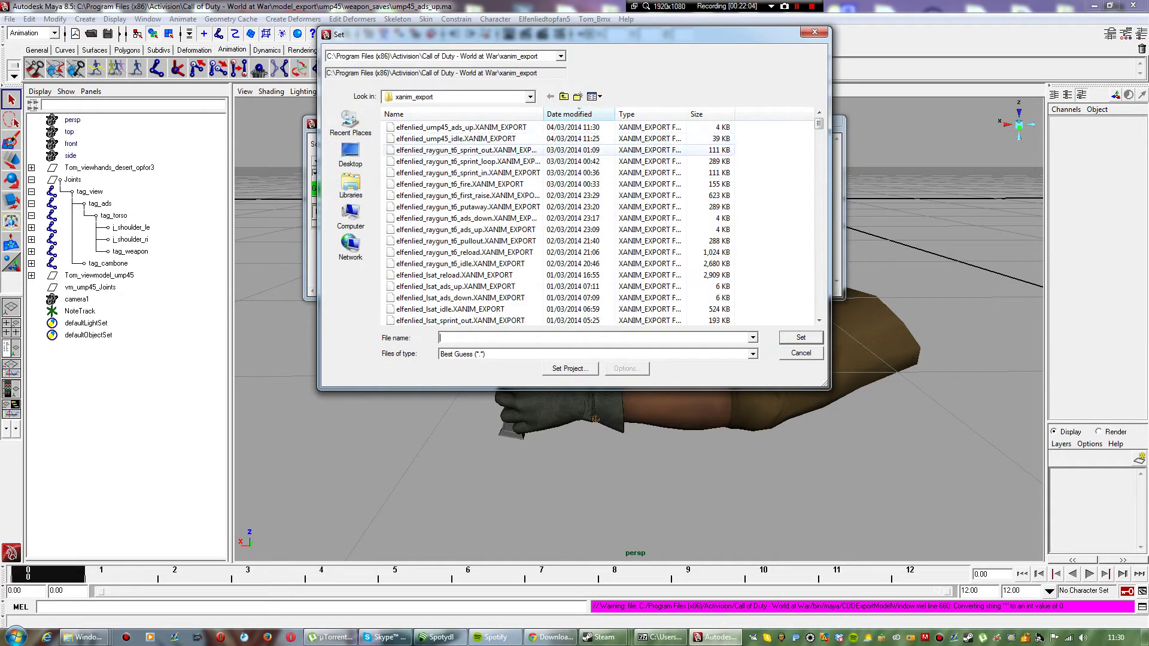
double_click(564, 97)
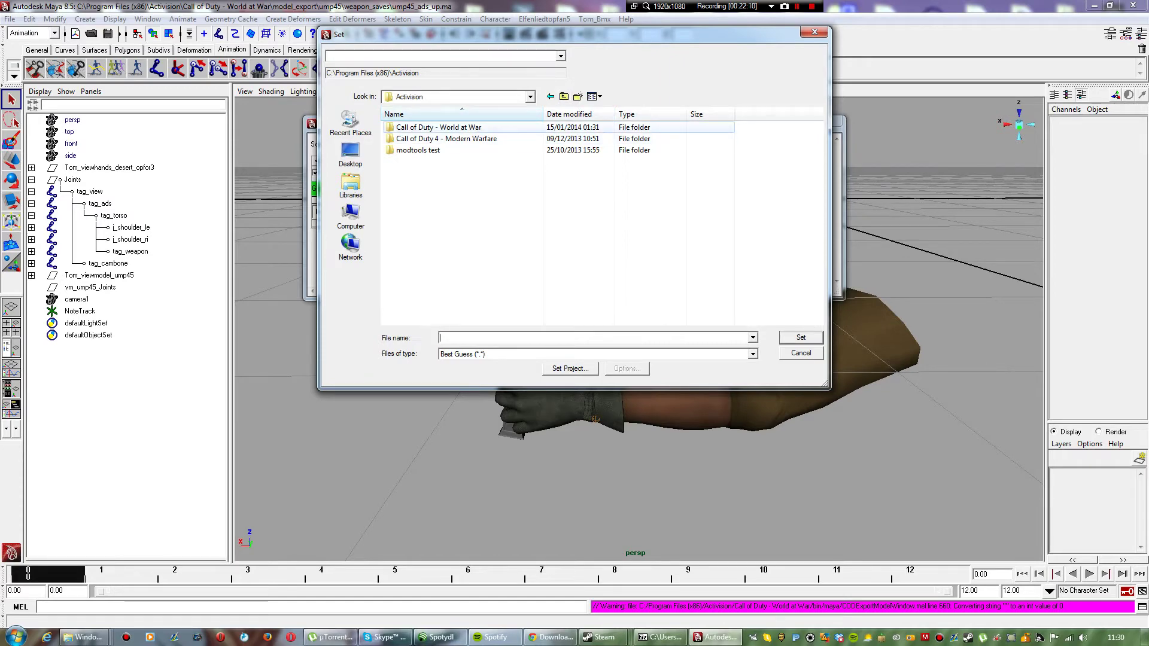
click(439, 128)
double_click(439, 127)
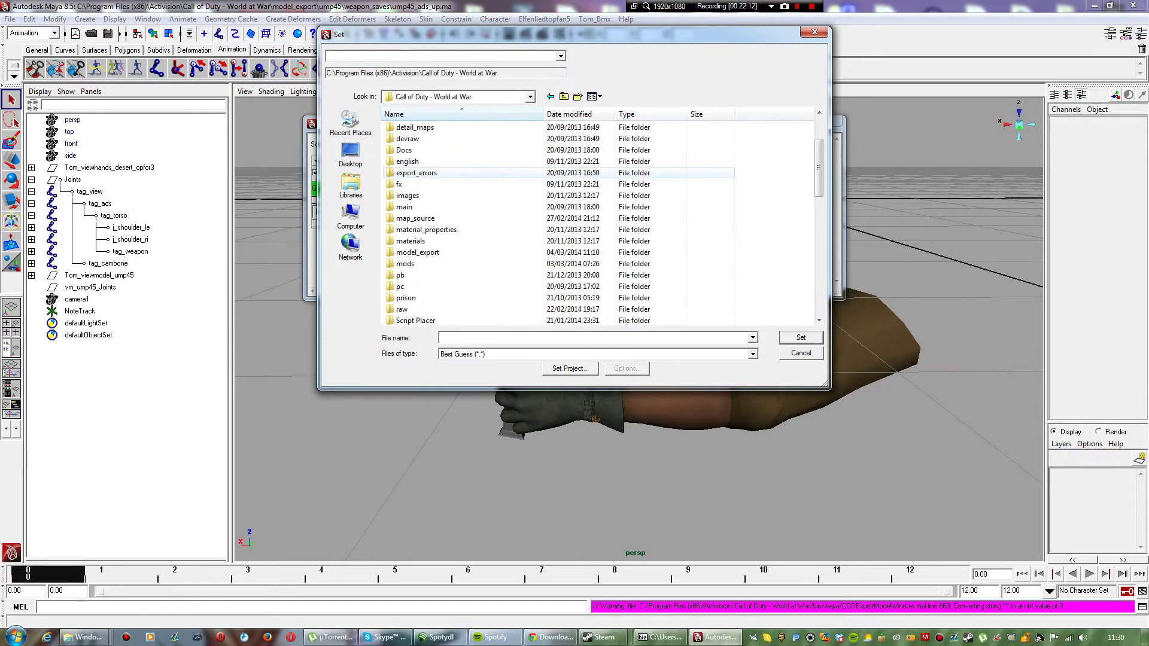
double_click(419, 251)
scroll(428, 209, down, 12)
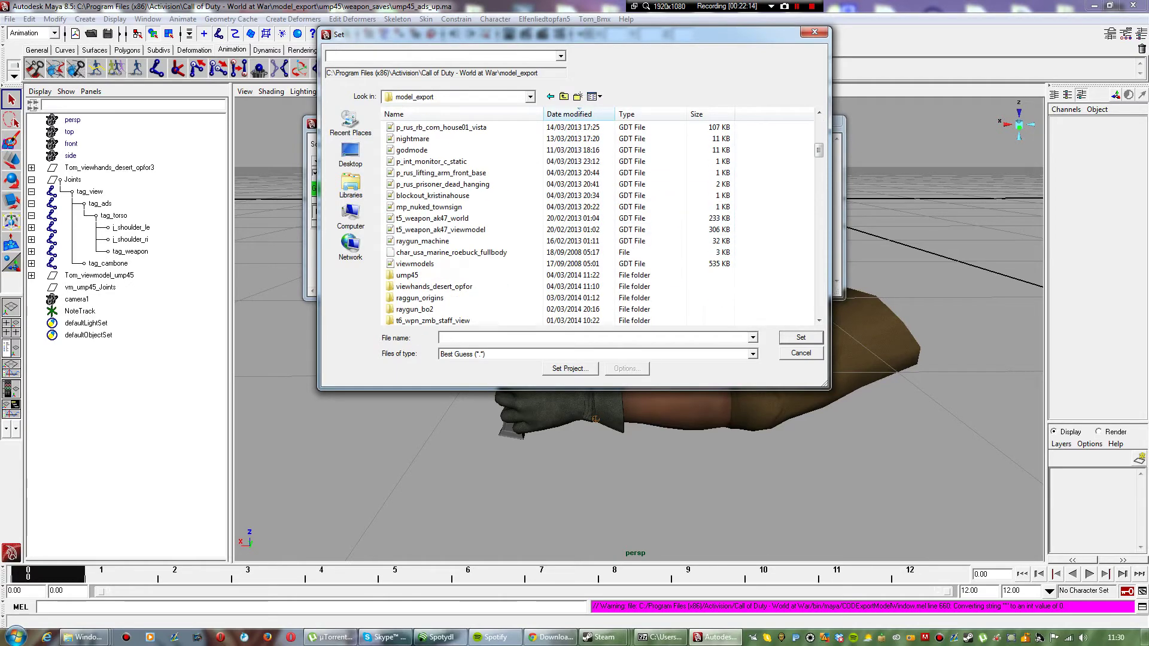
double_click(413, 207)
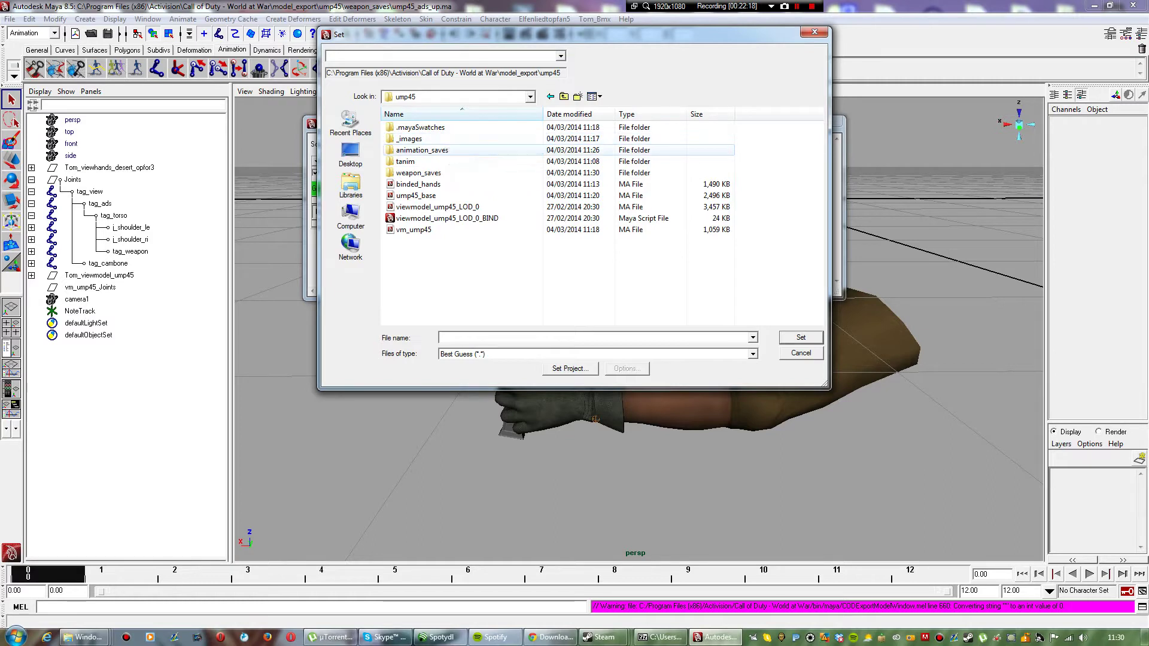
double_click(422, 149)
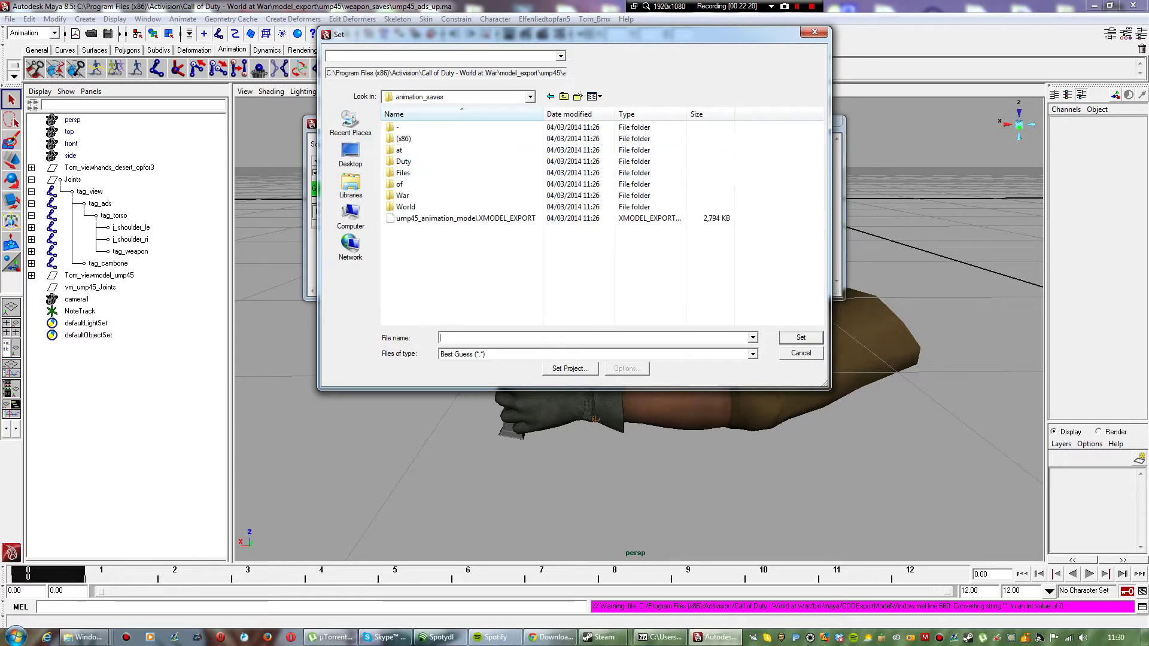
Step: Name the model entry's output file ump45_ads_up_animated and set it as the export path
text(ump46)
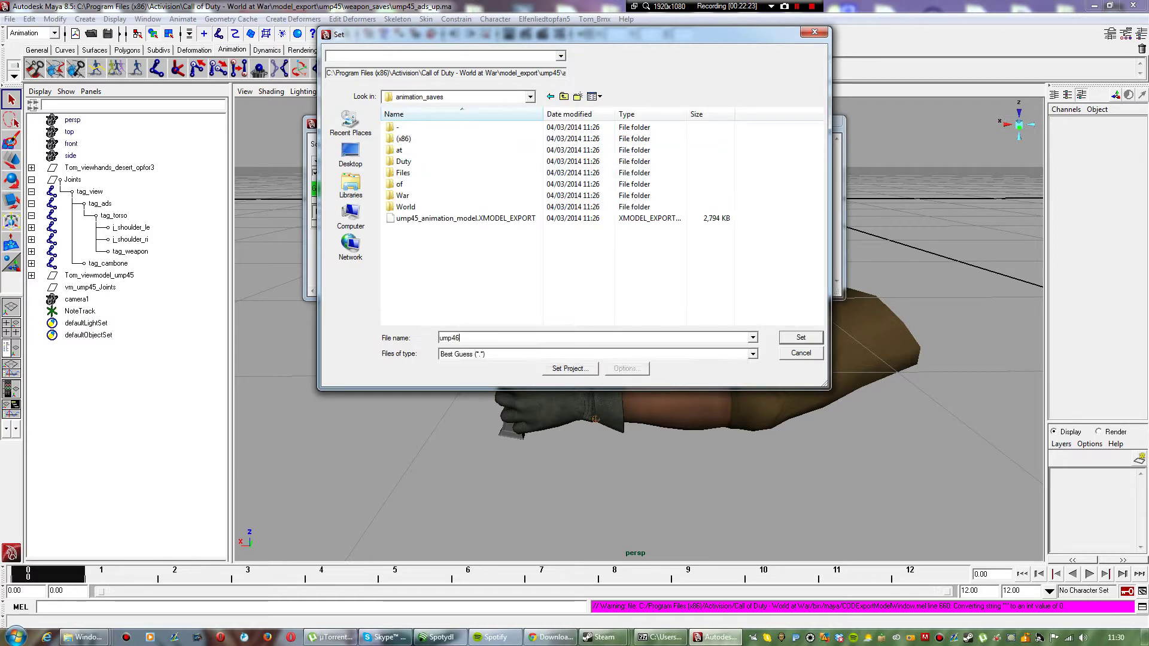
key(BackSpace)
text(5_)
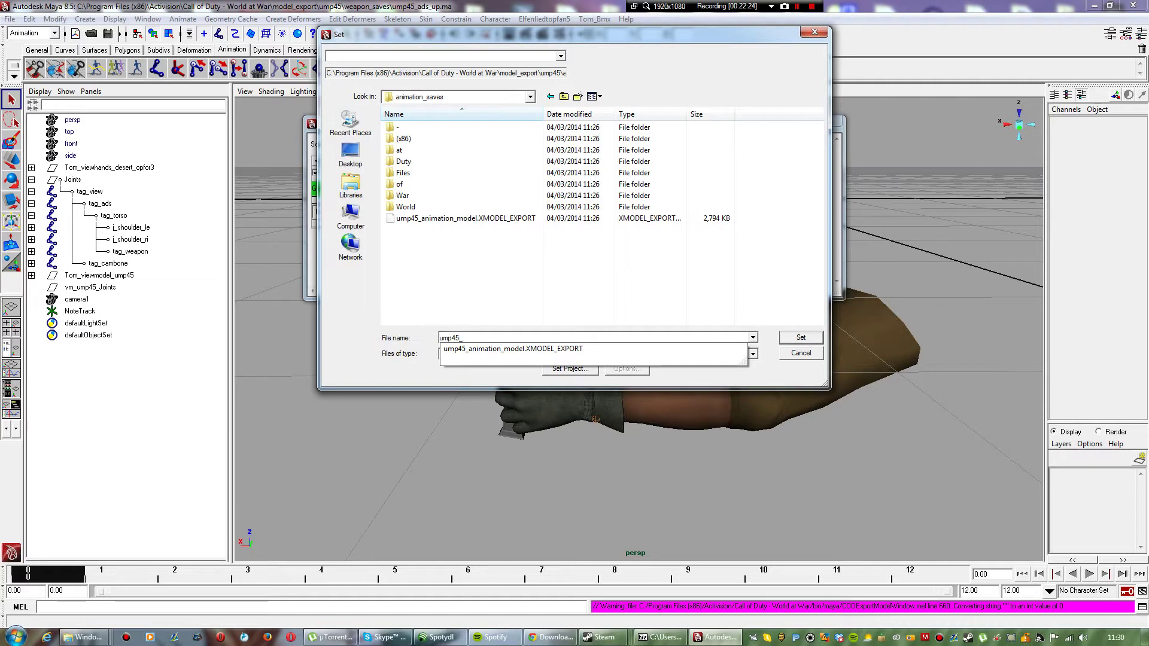
text(ads)
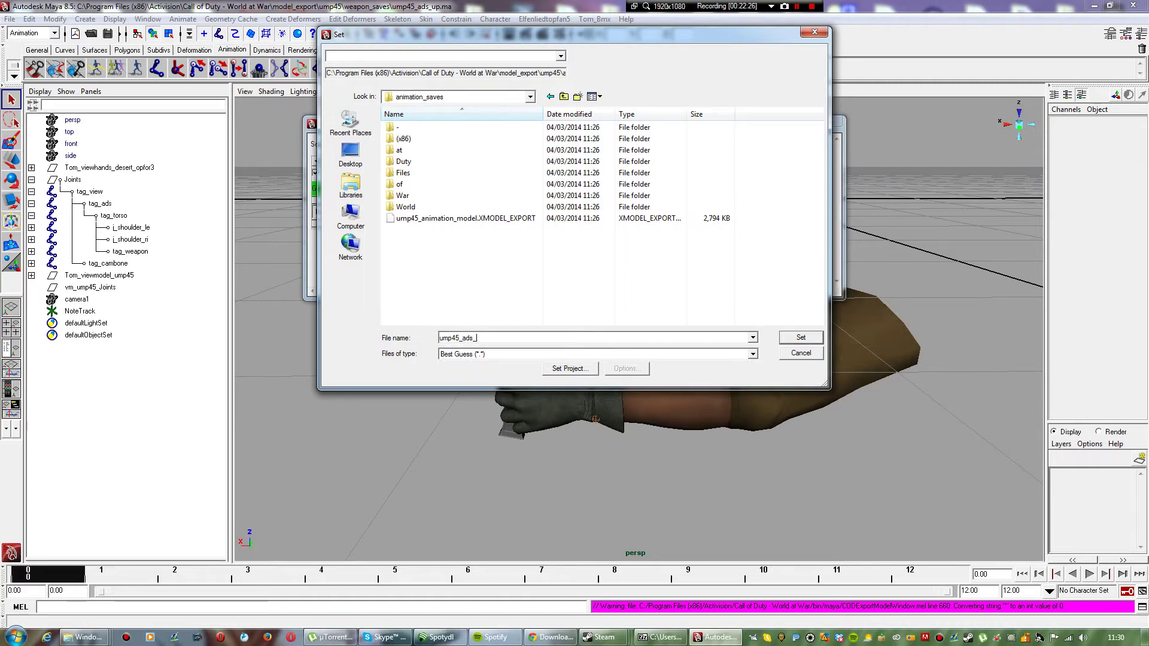
text(_up_model)
key(BackSpace)
key(BackSpace)
key(BackSpace)
text(animated)
key(Return)
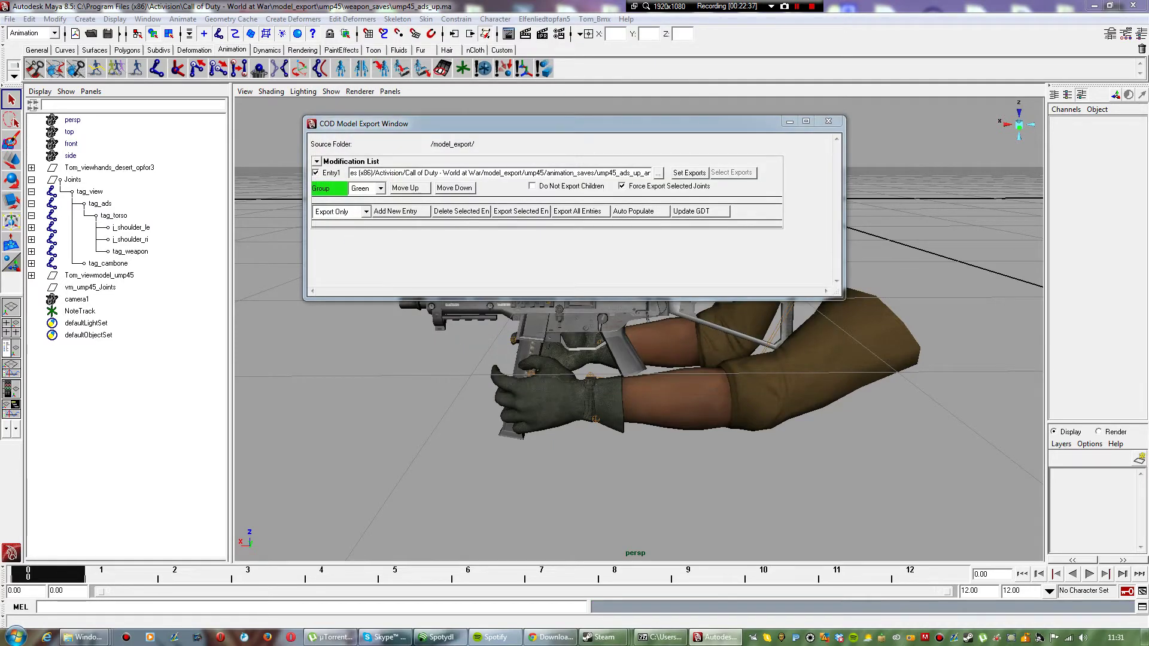
Step: Set the model entry's exports to the full joint hierarchy from tag_view to tag_cambone plus the glove mesh
click(90, 191)
shift+click(108, 263)
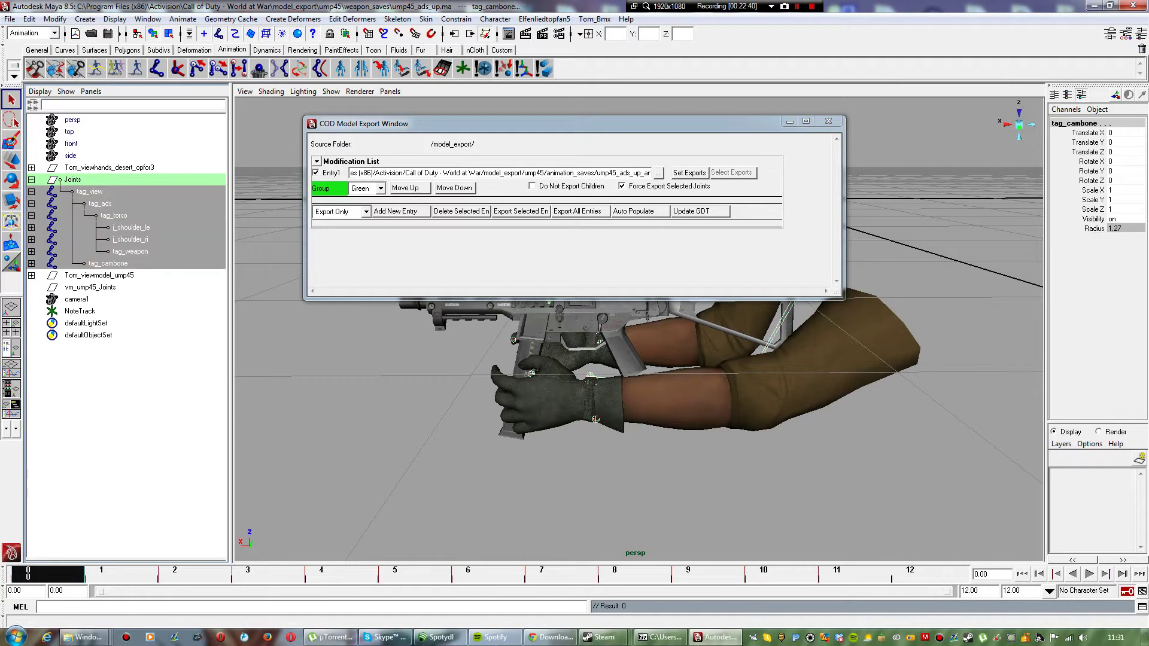
click(29, 19)
click(58, 246)
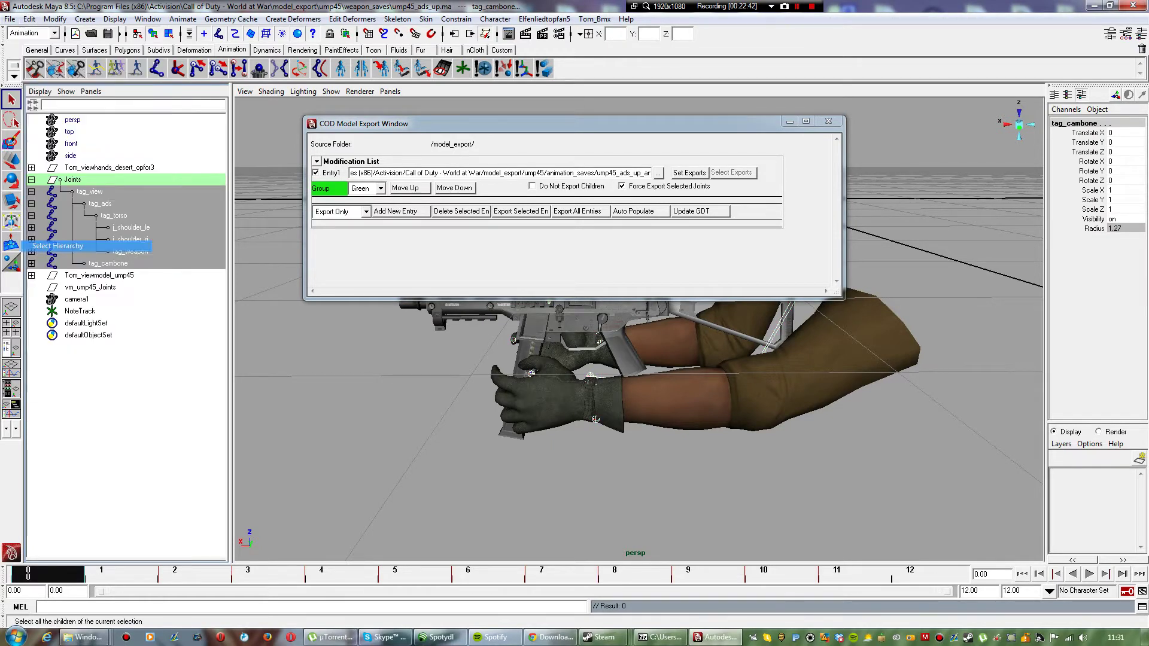
click(690, 173)
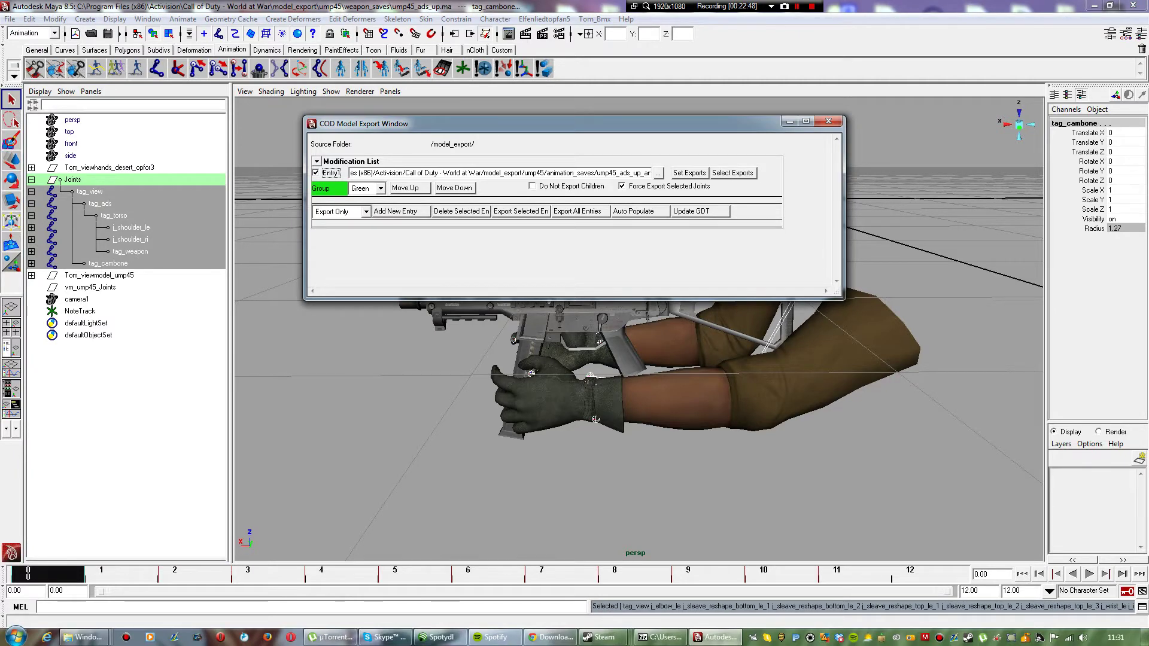
click(28, 19)
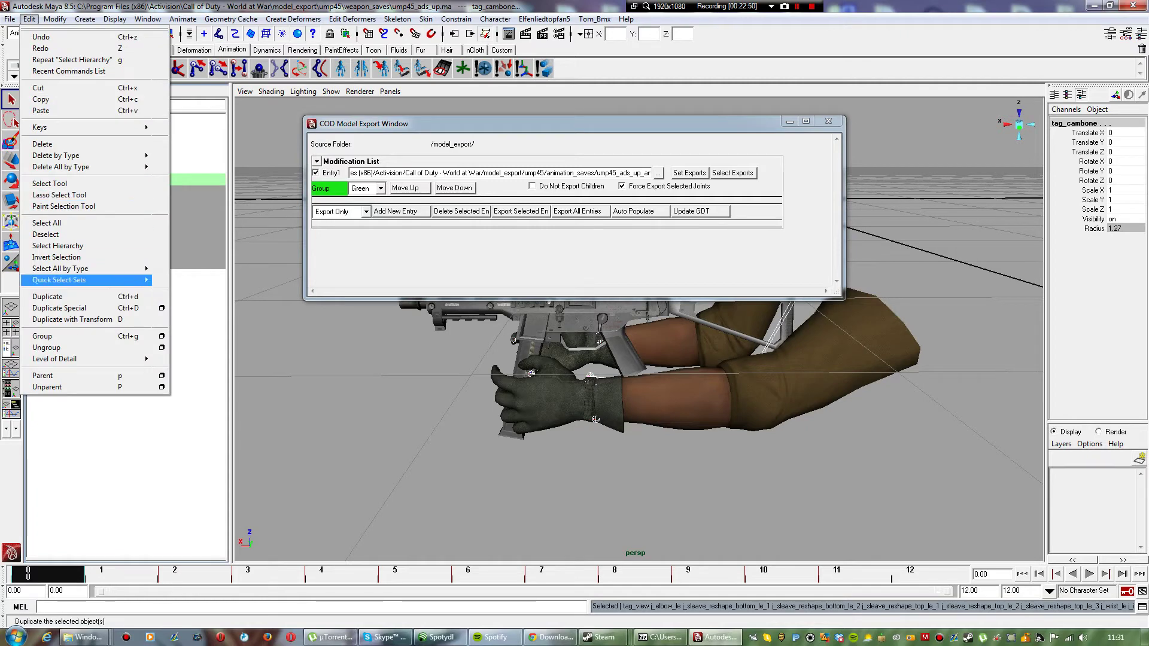
click(58, 246)
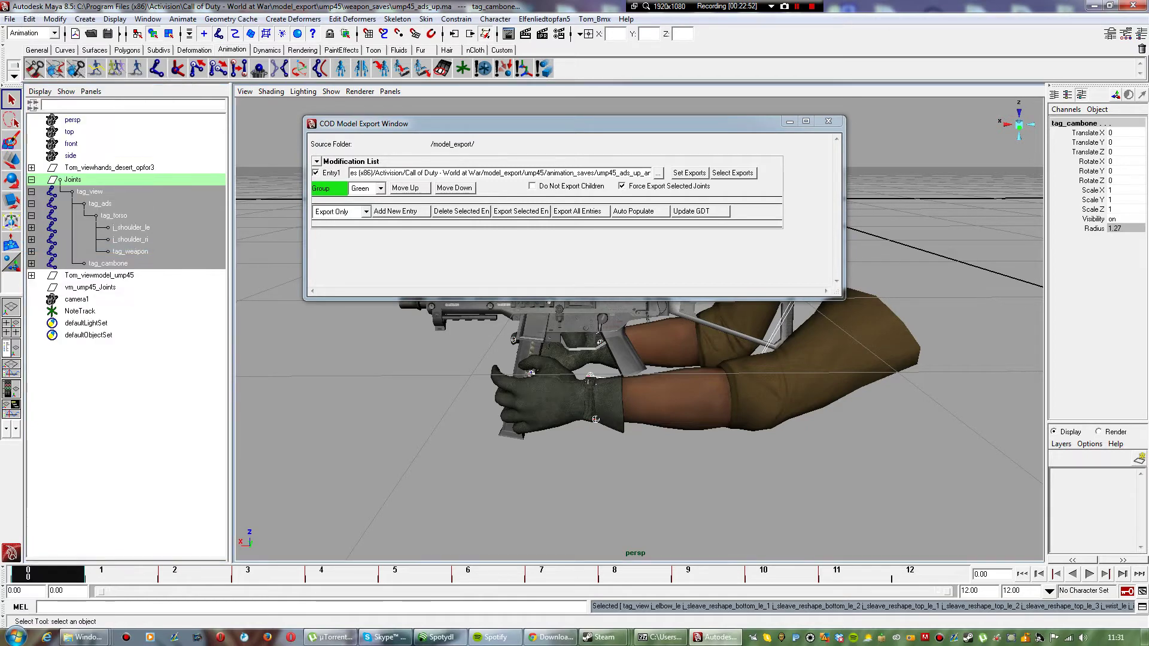
shift+click(552, 396)
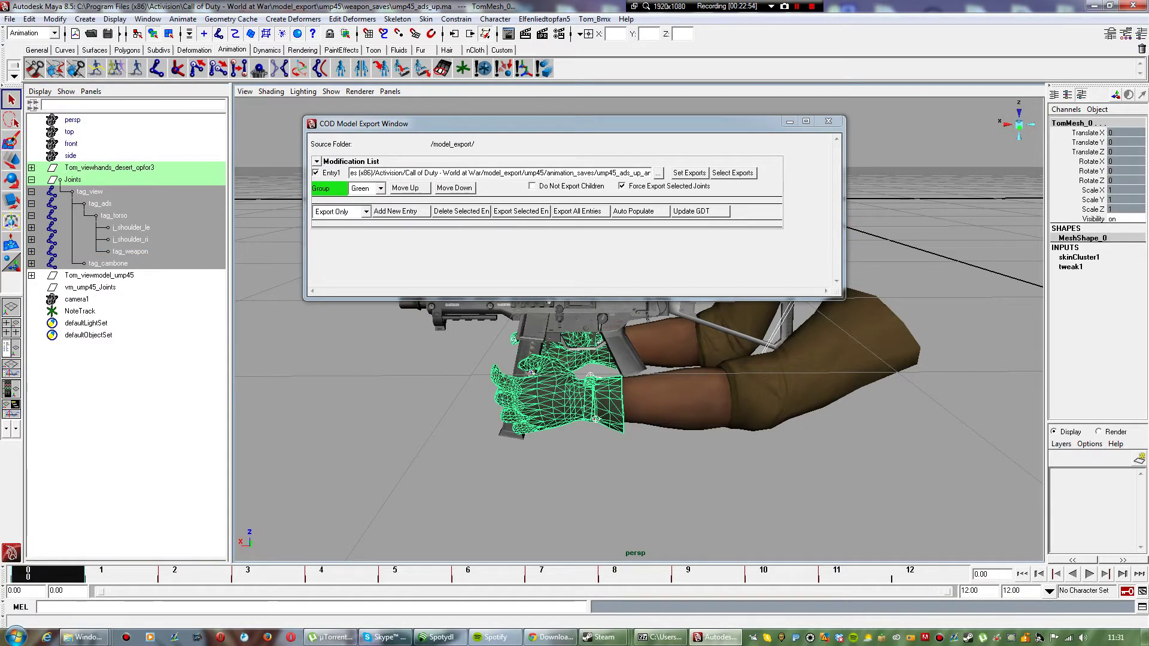
click(690, 173)
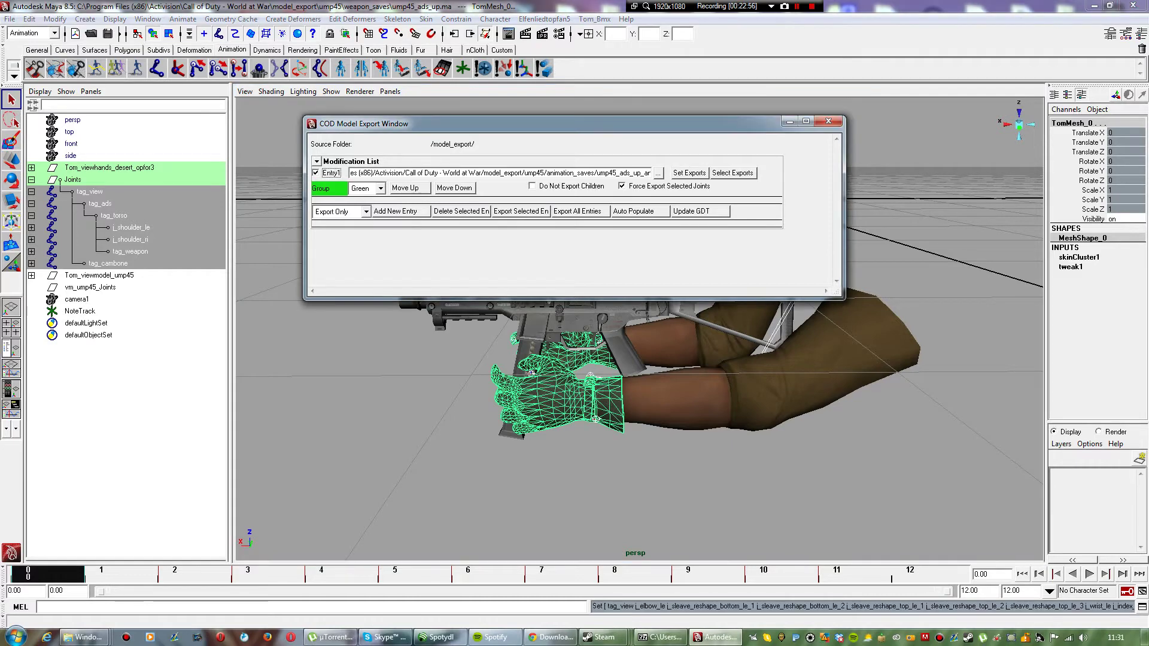
Step: Export the selected model entry while saving the scene changes, close the exporter, and clear the selection
click(521, 211)
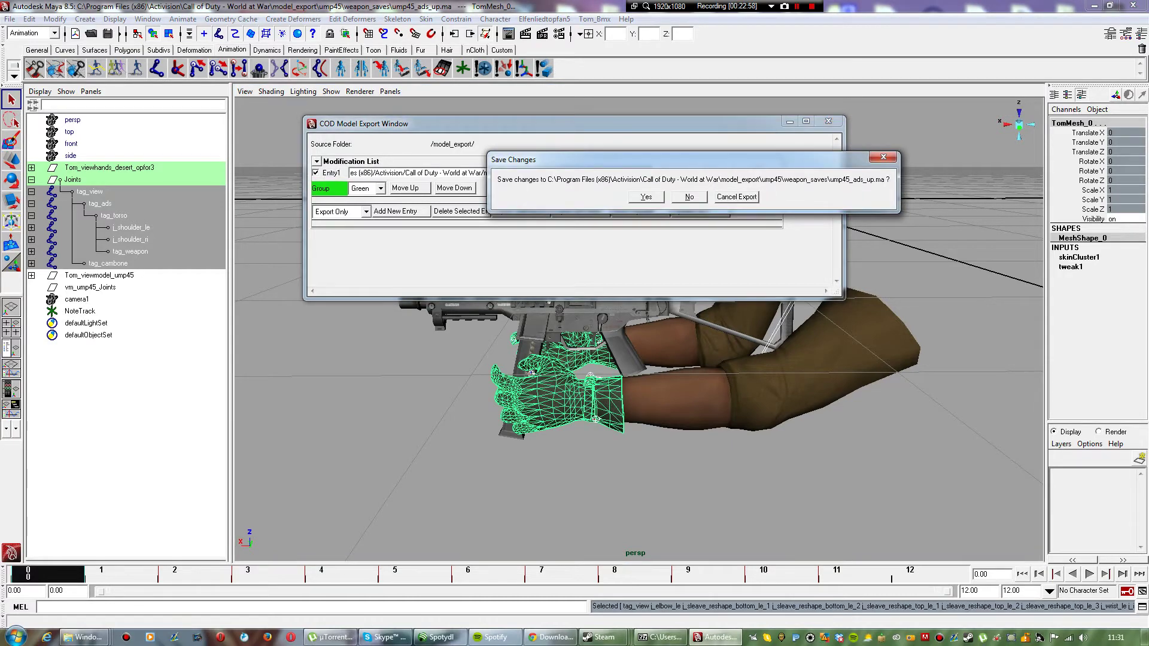
click(647, 197)
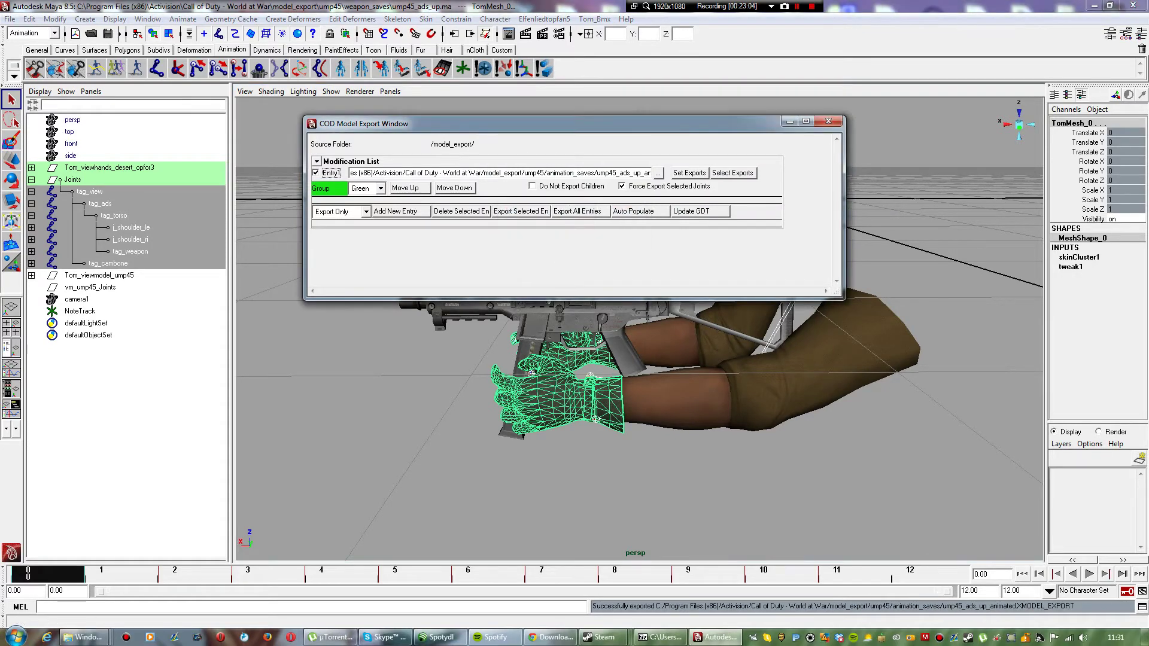
click(826, 122)
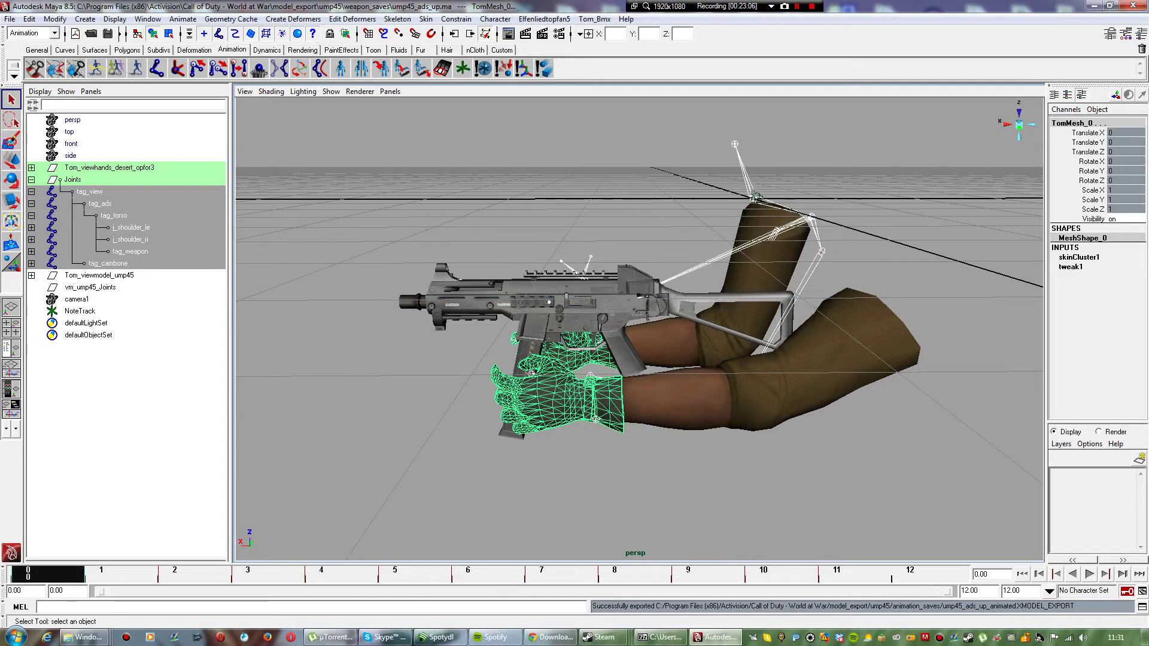
click(826, 132)
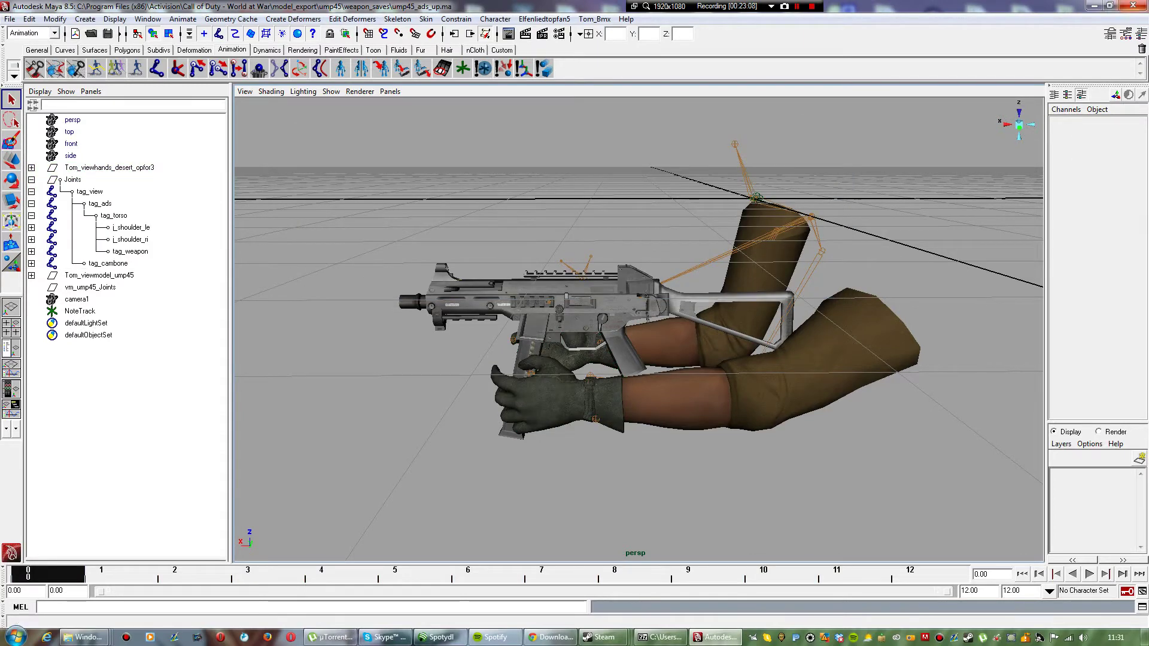
Step: Close the current Maya scene without saving and open ump45_base from the ump45 folder
click(1133, 6)
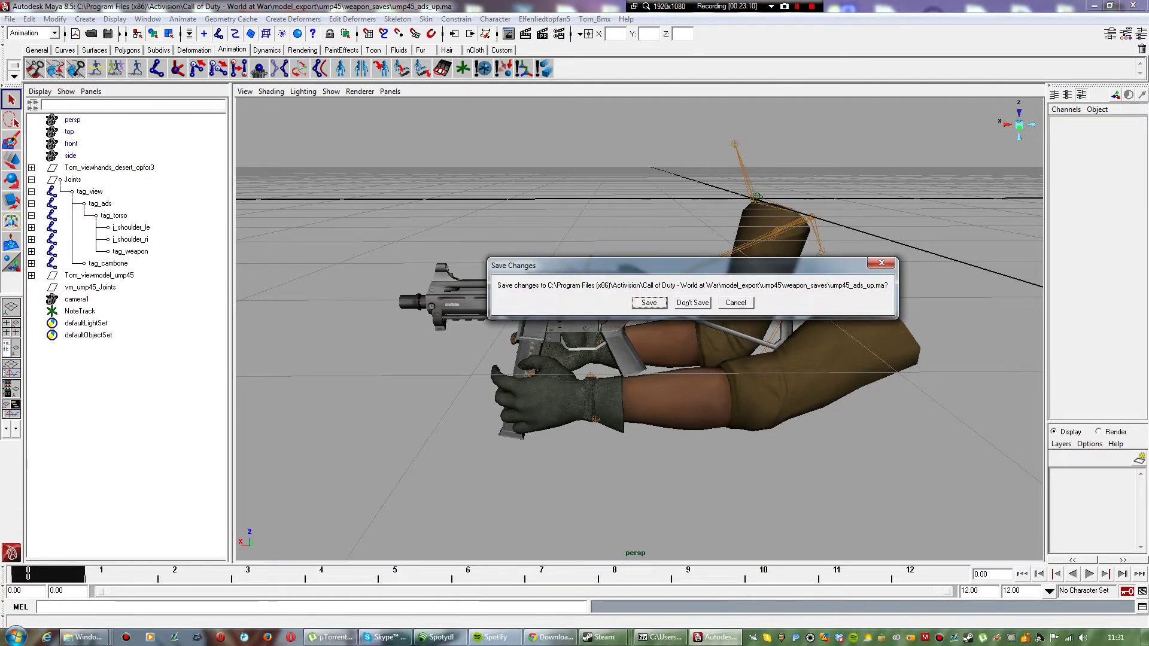
click(693, 303)
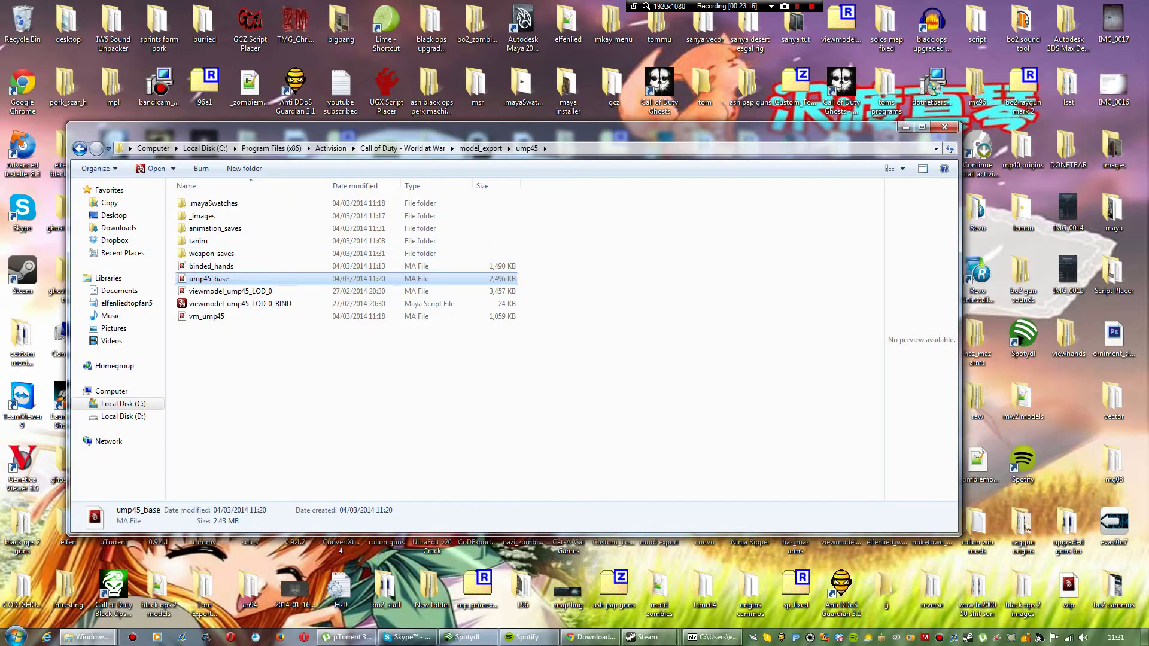
double_click(209, 279)
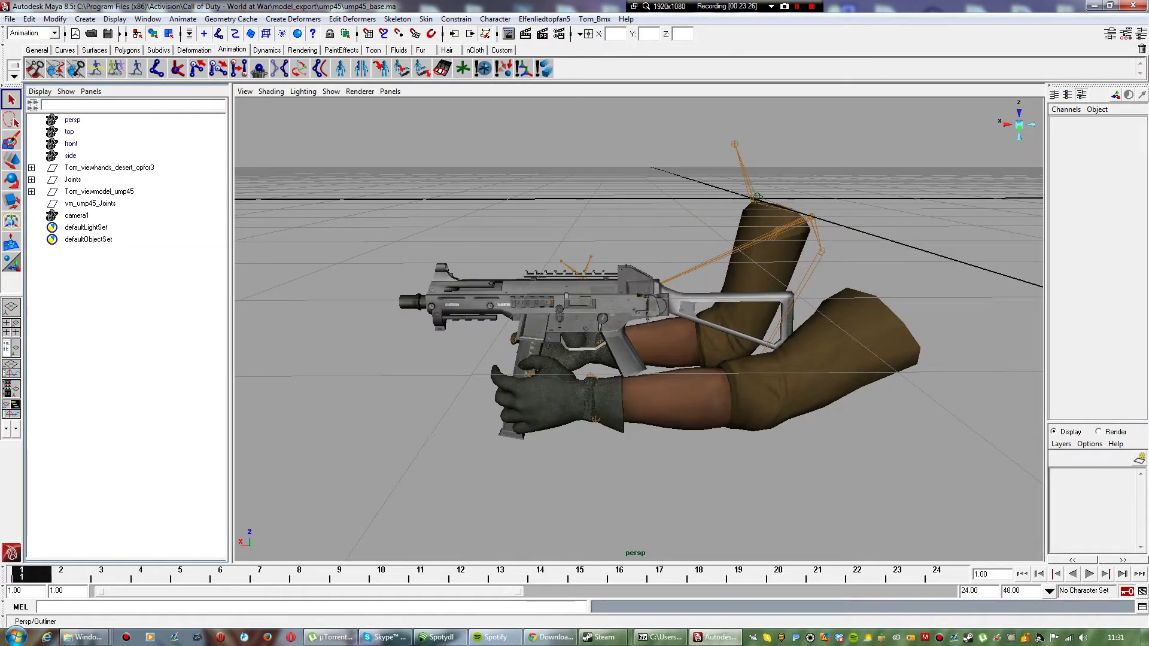
Step: Expand the Joints hierarchy in the Outliner through tag_view, tag_ads and tag_torso
click(31, 180)
click(31, 191)
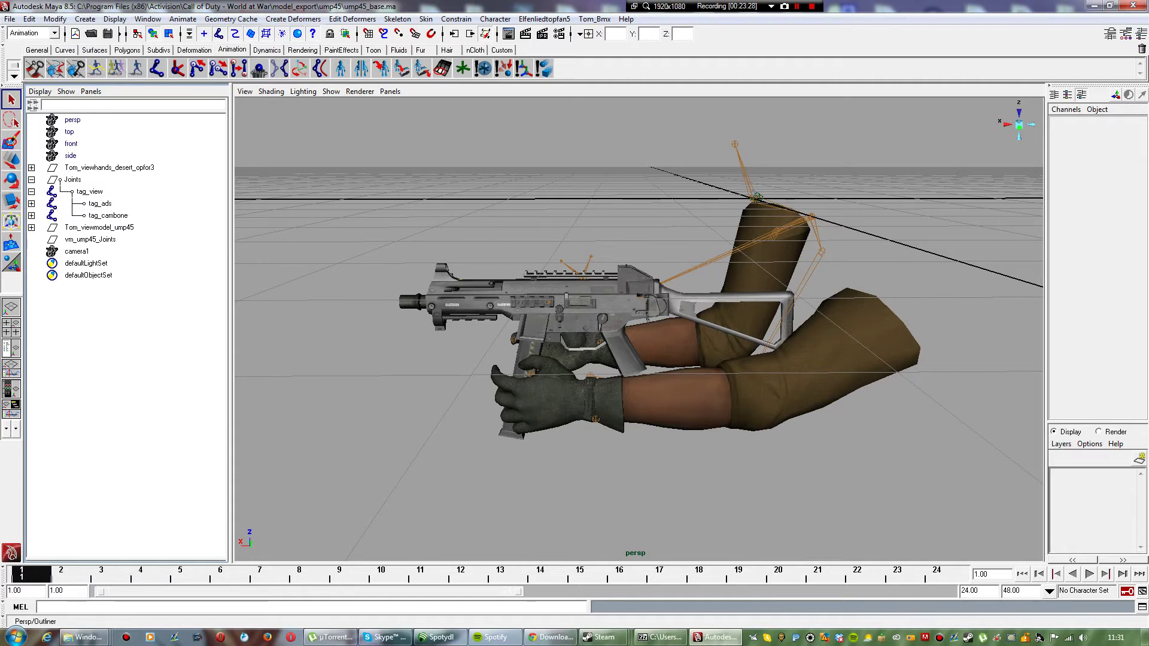
click(31, 204)
click(31, 216)
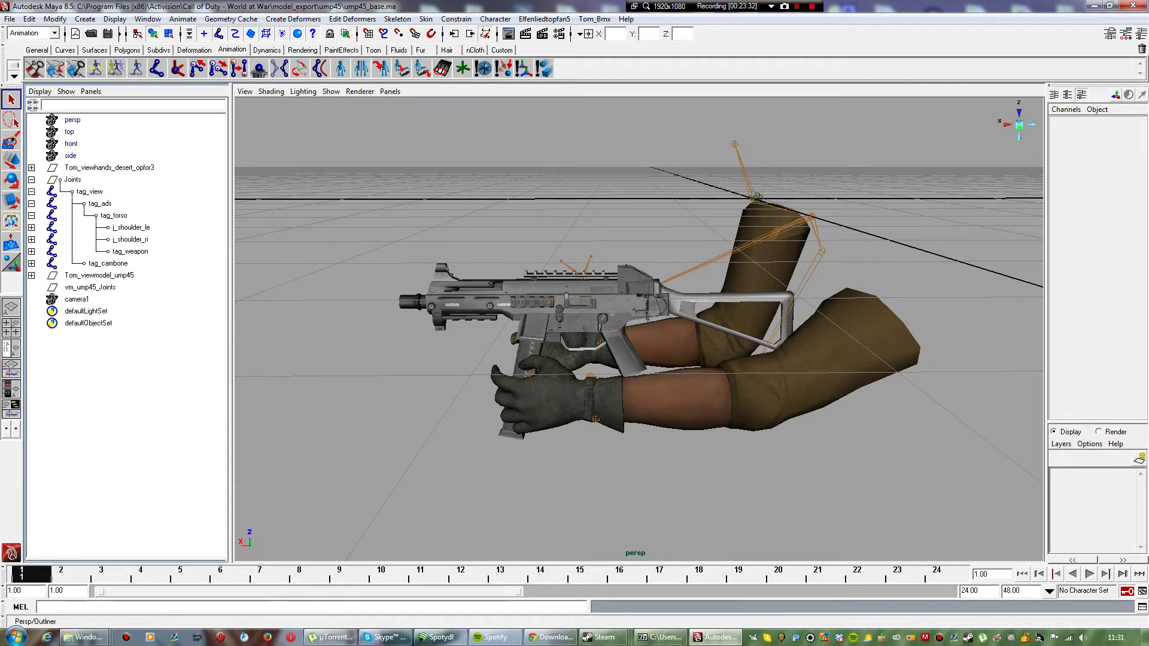
Step: Save a copy of the scene as ump45_ads_down in the ump45 weapon_saves folder, using the mayaAscii format
click(10, 18)
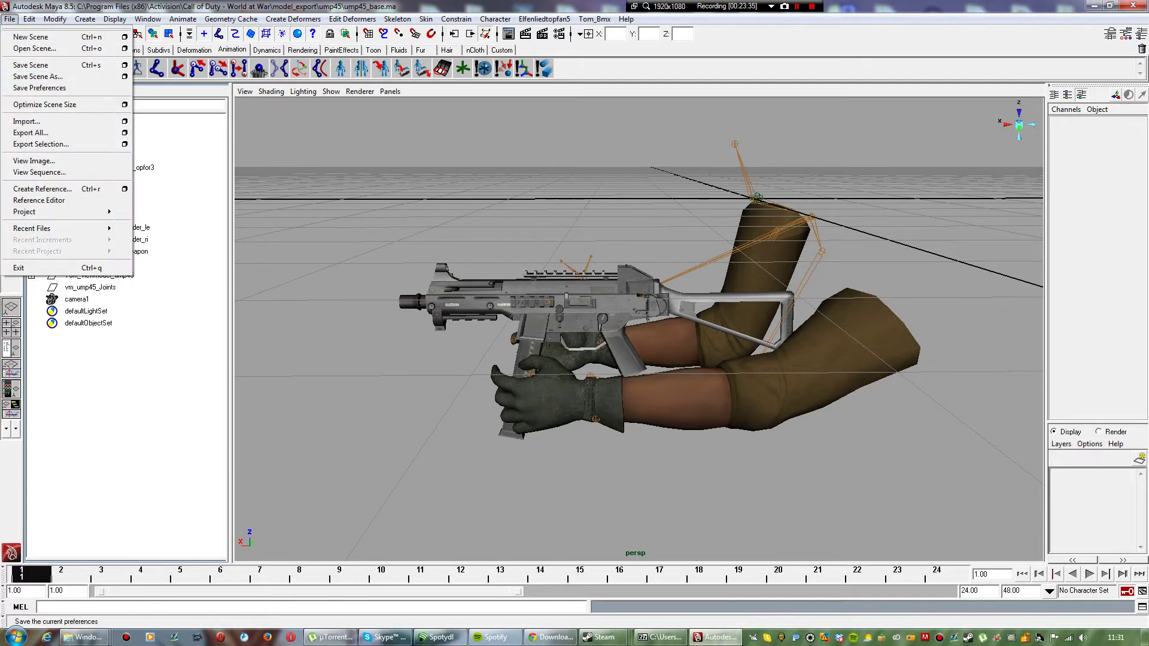
click(36, 76)
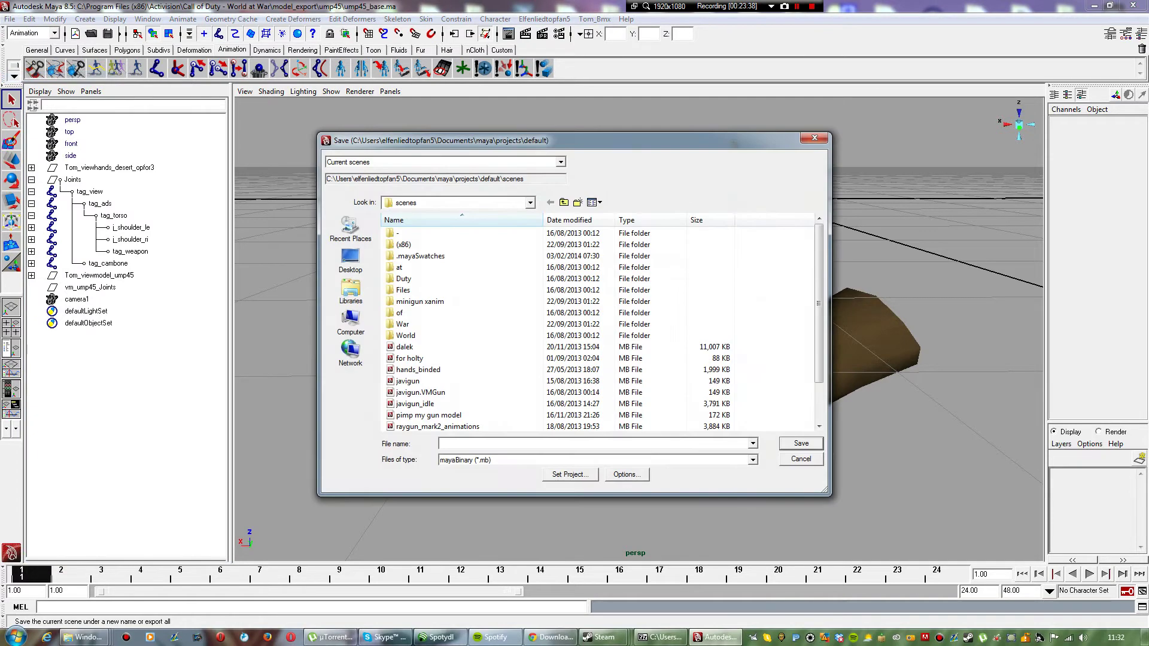
double_click(434, 347)
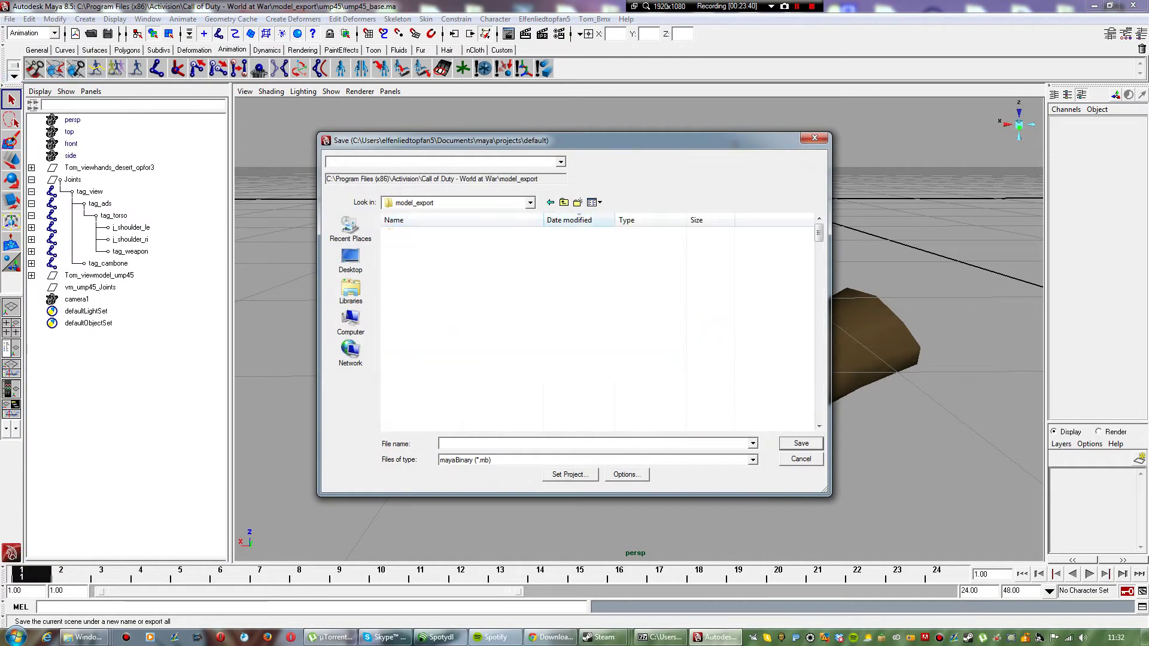
double_click(407, 267)
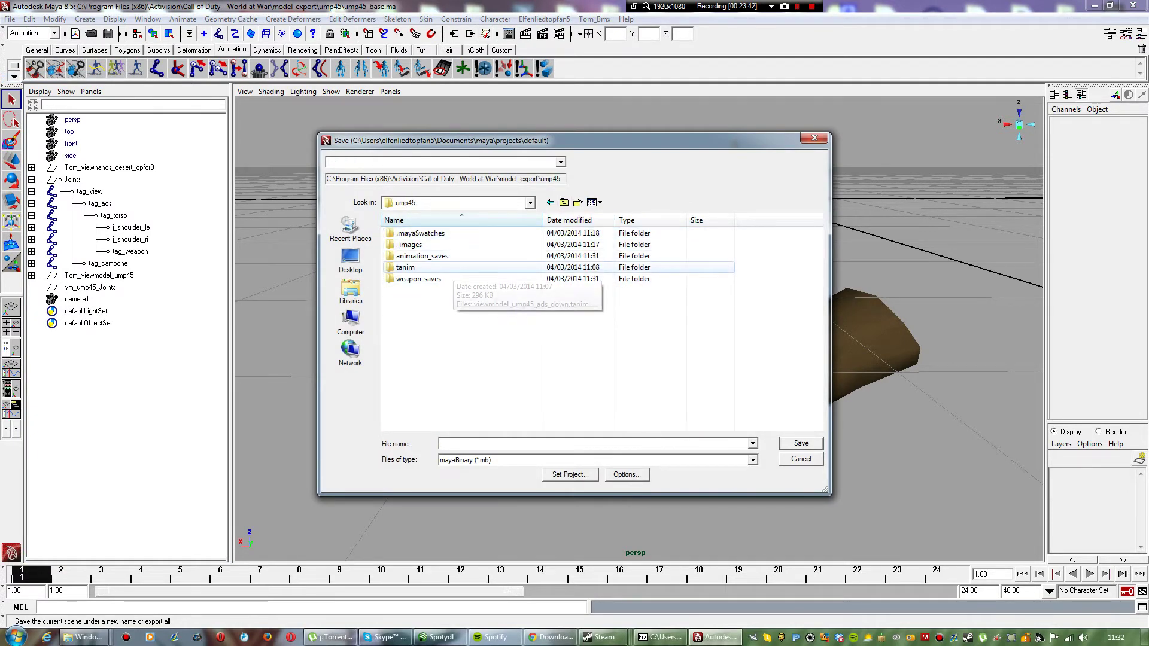
double_click(419, 279)
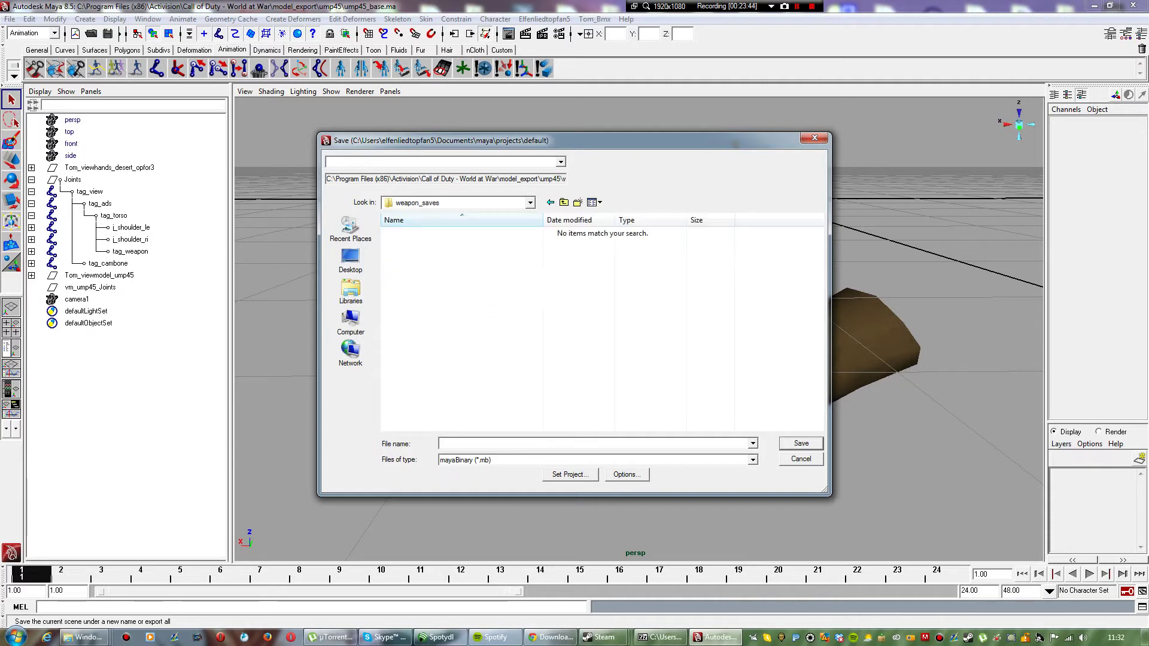
click(753, 460)
click(479, 470)
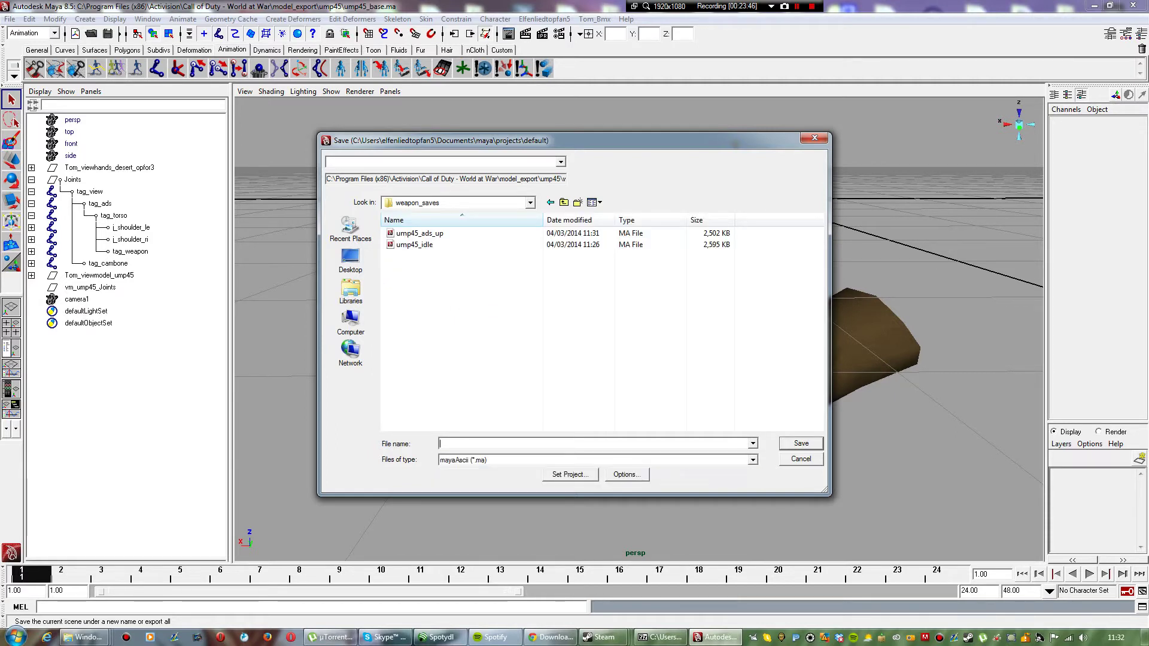
text(ump)
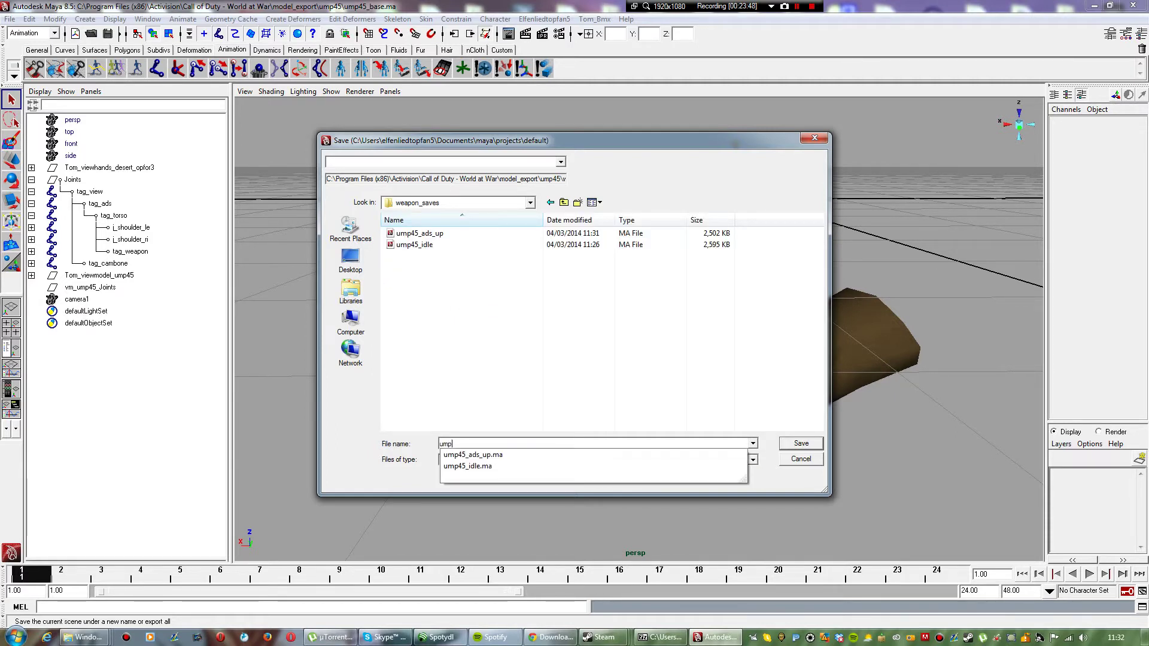
text(45)
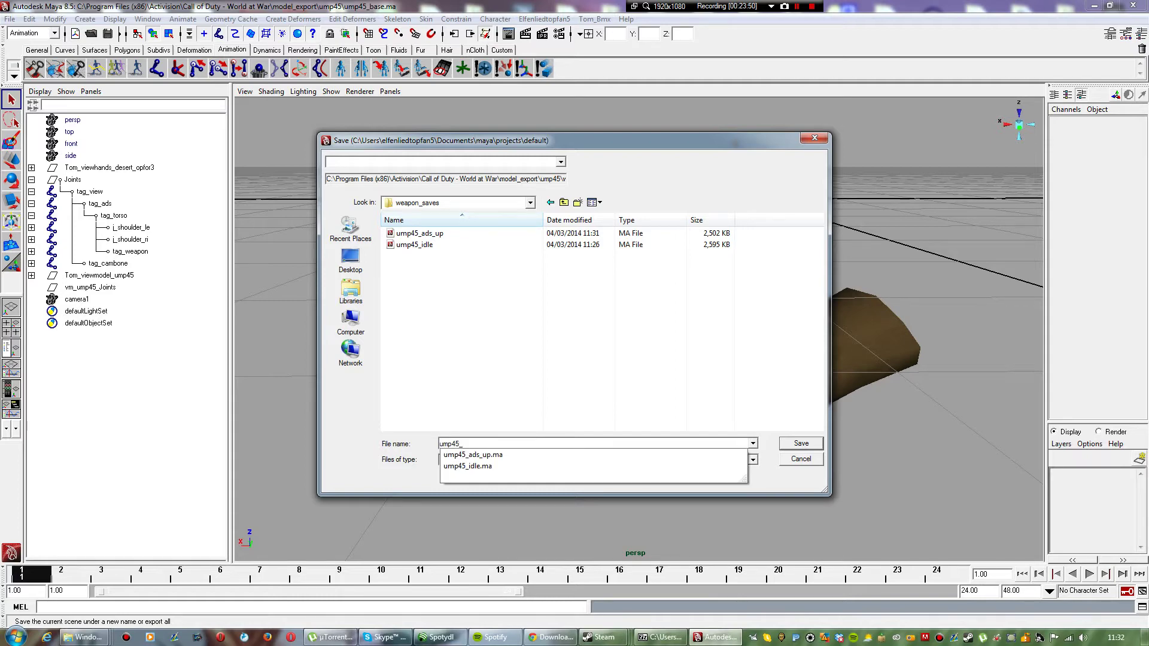
text(_ads_down)
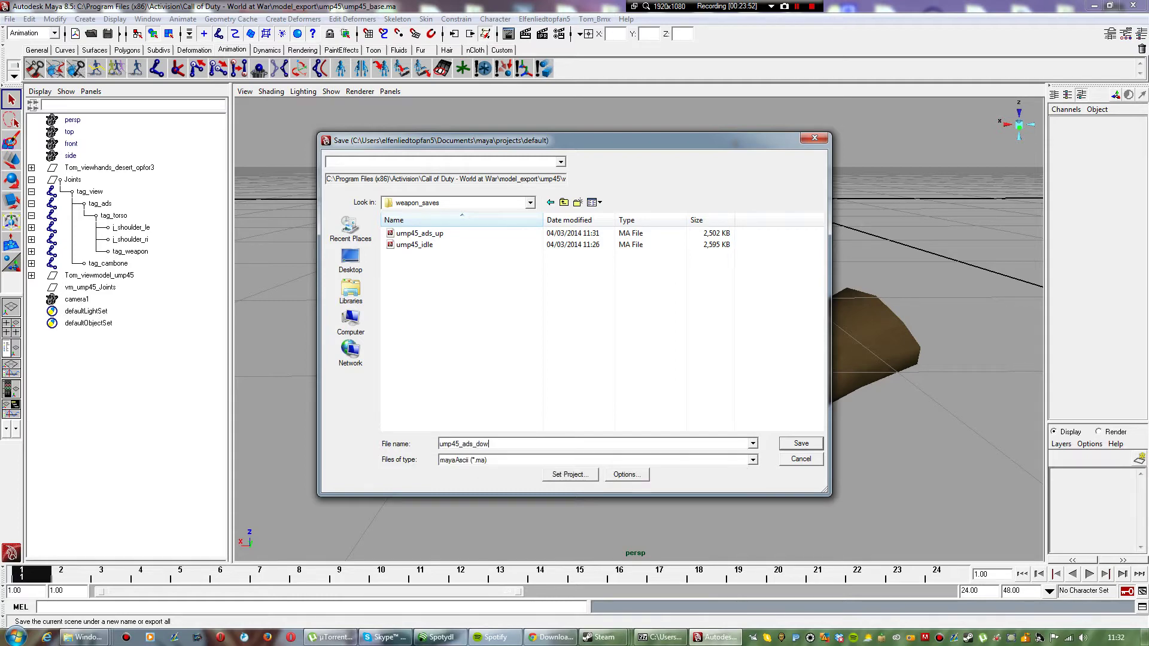
key(Return)
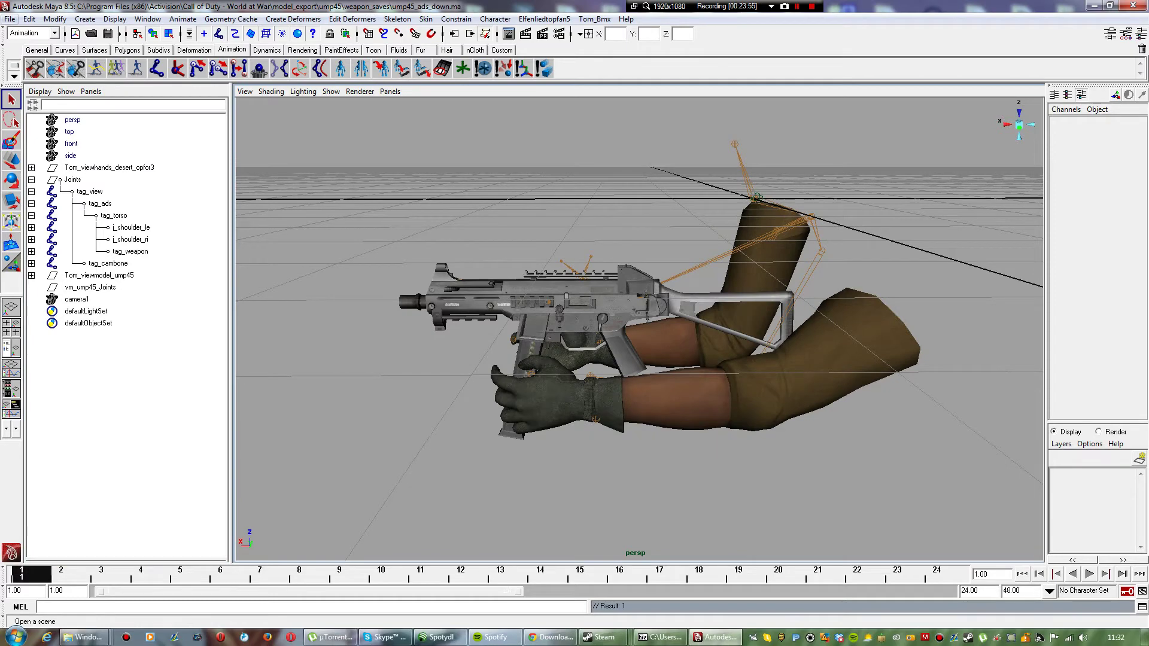
Step: Import the viewmodel_ump45_ads_down.tanim animation from the ump45 tanim folder and preview its playback
click(10, 19)
click(26, 121)
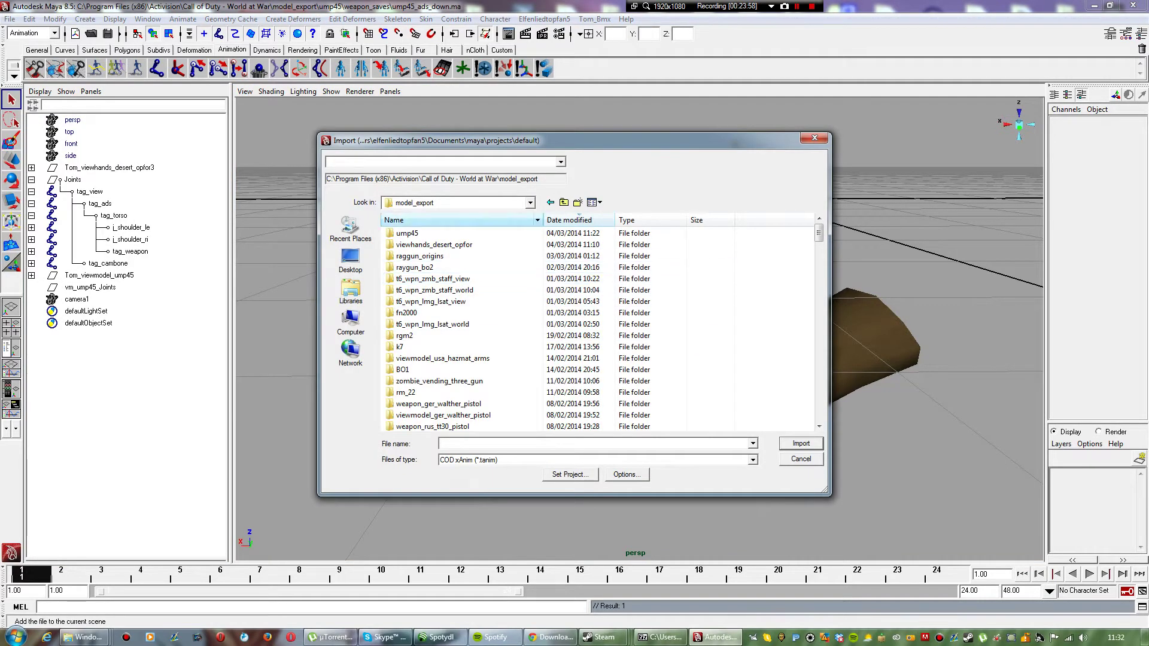
double_click(407, 233)
double_click(405, 267)
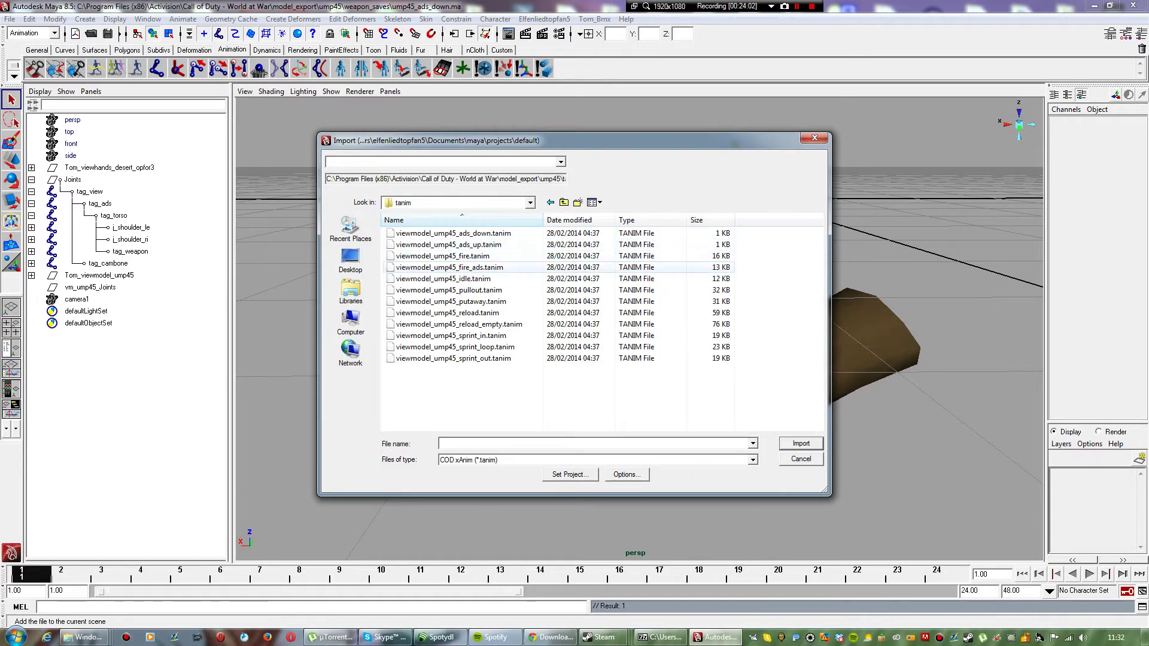
double_click(453, 233)
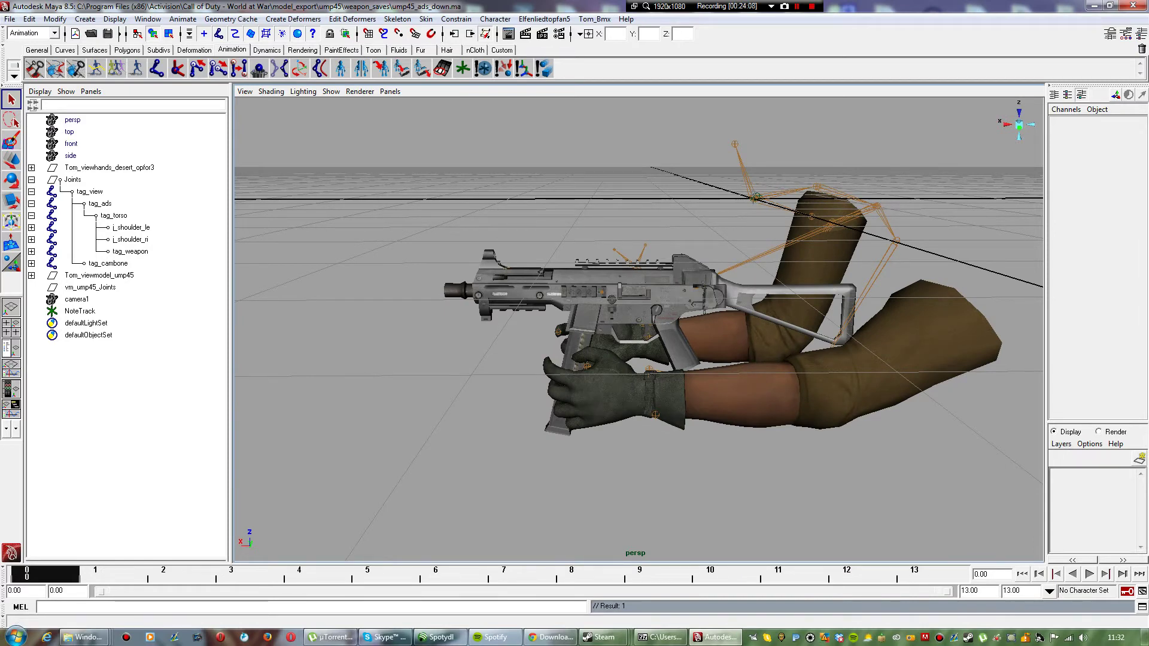
key(alt+v)
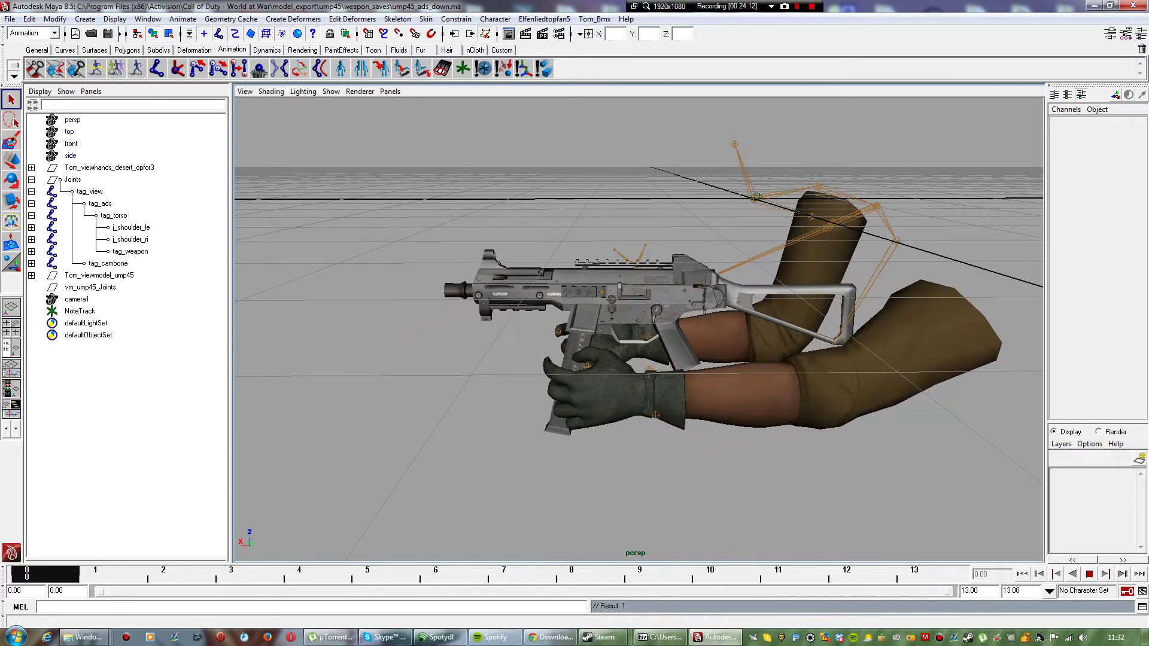
key(alt+v)
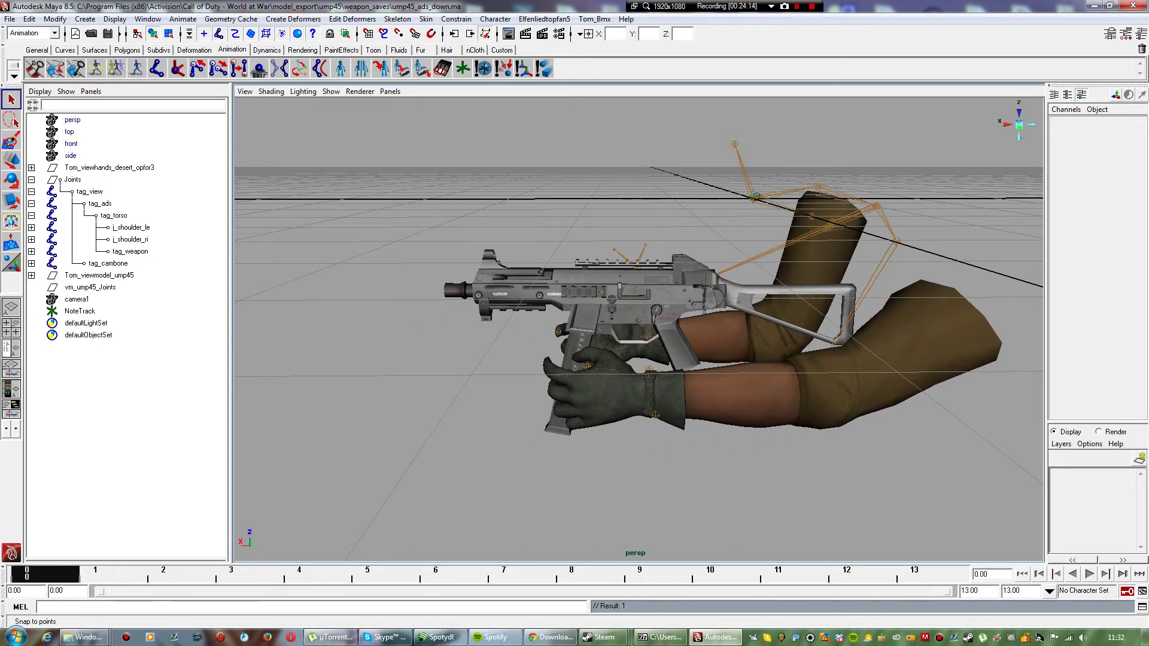
Step: Open the Animation Exporter, enable Entry1 and set its end frame to 13
click(544, 18)
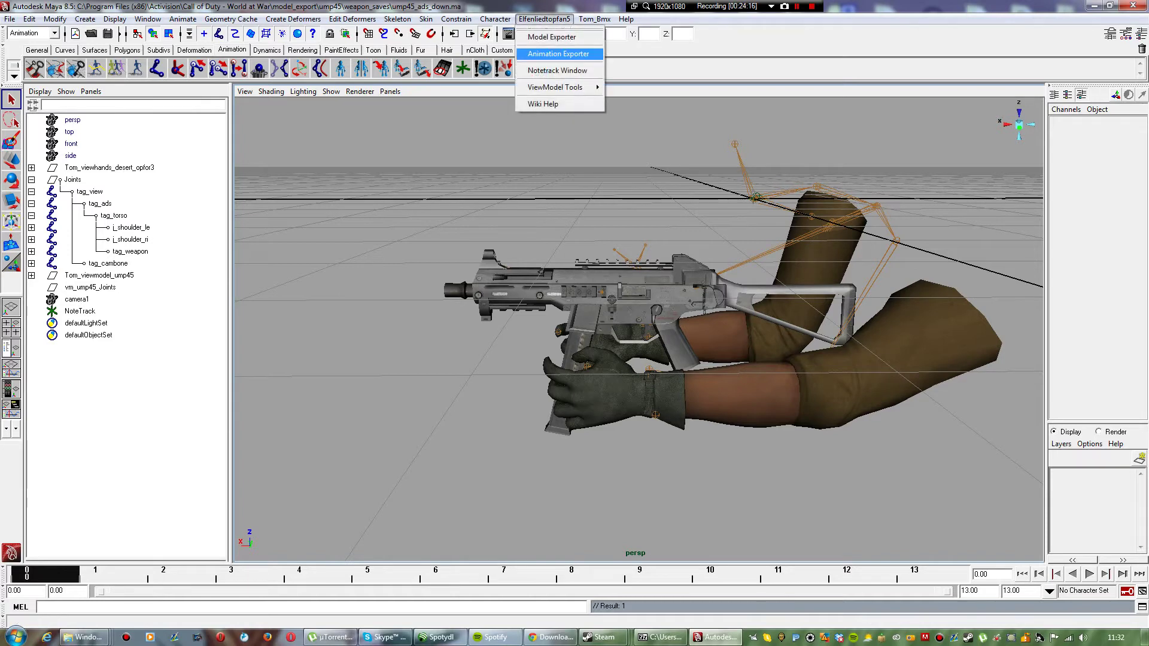
click(559, 54)
click(433, 156)
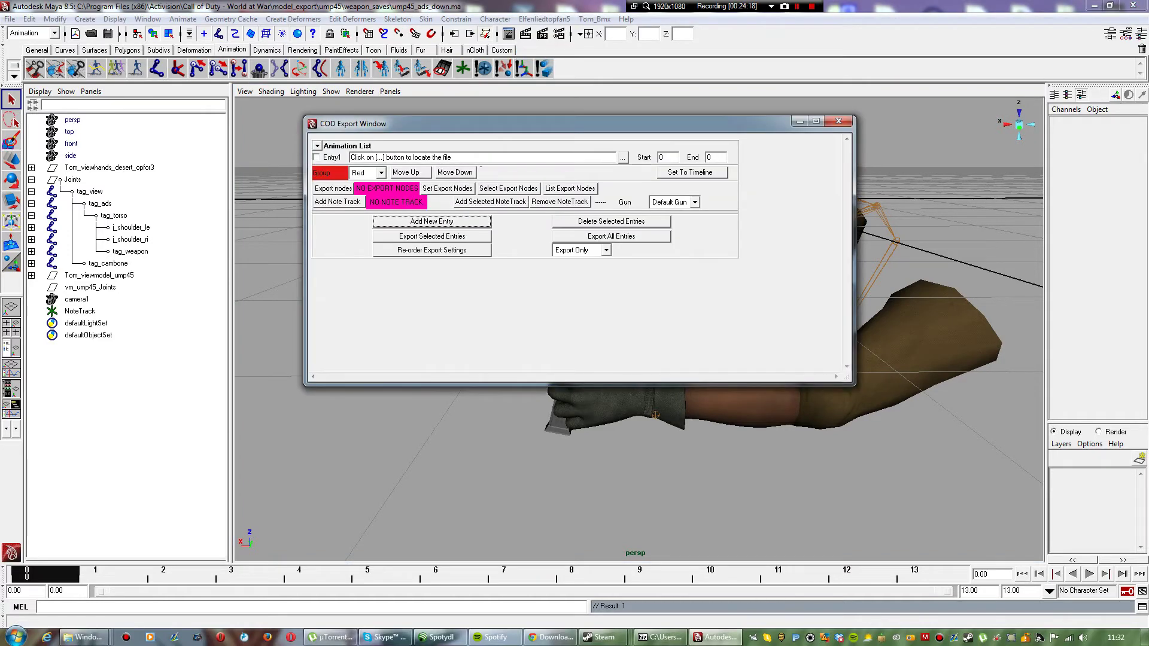
click(316, 156)
click(715, 157)
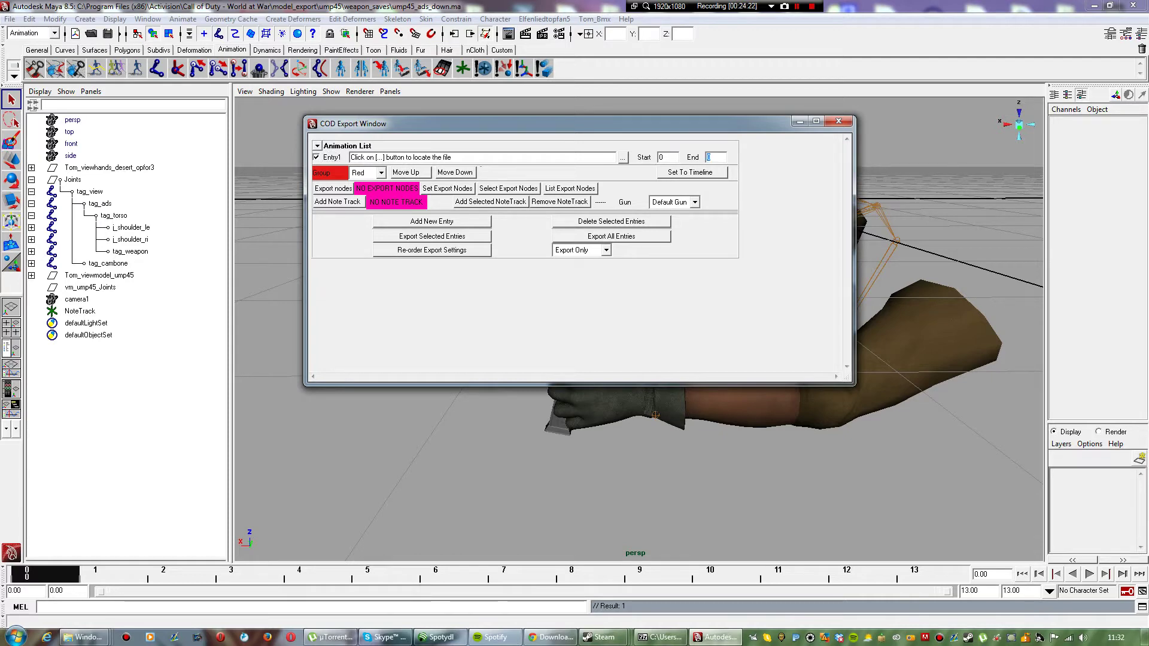
text(13)
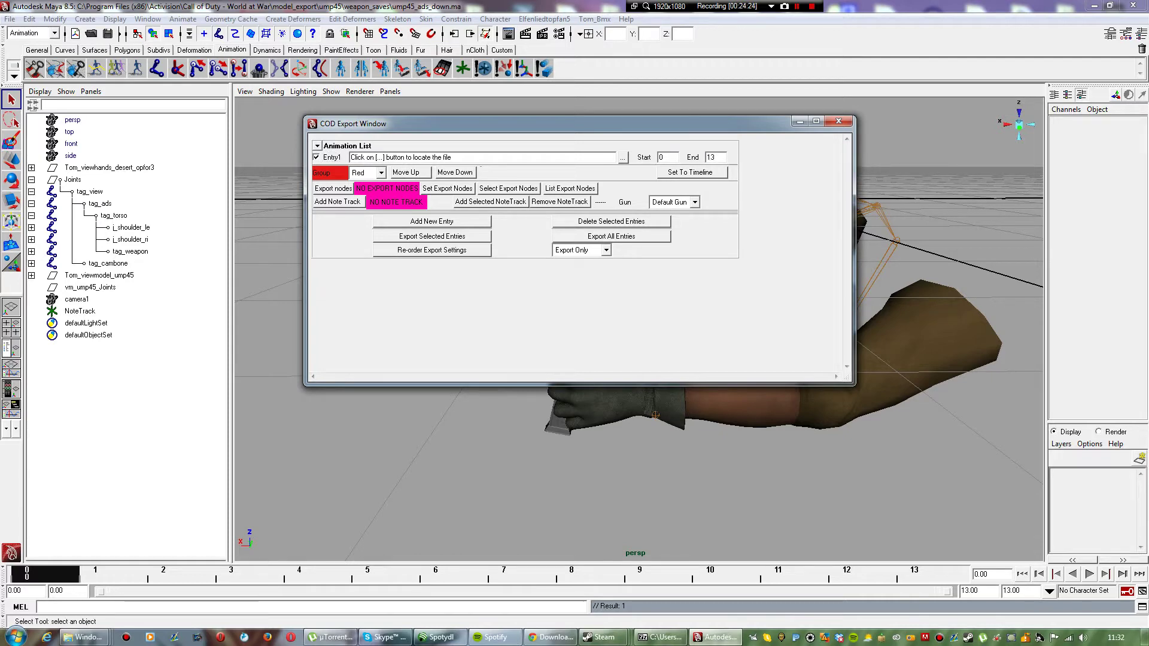
Step: Set the animation entry's output file to elfenlied_ump45_ads_down in World at War's xanim_export folder
click(623, 158)
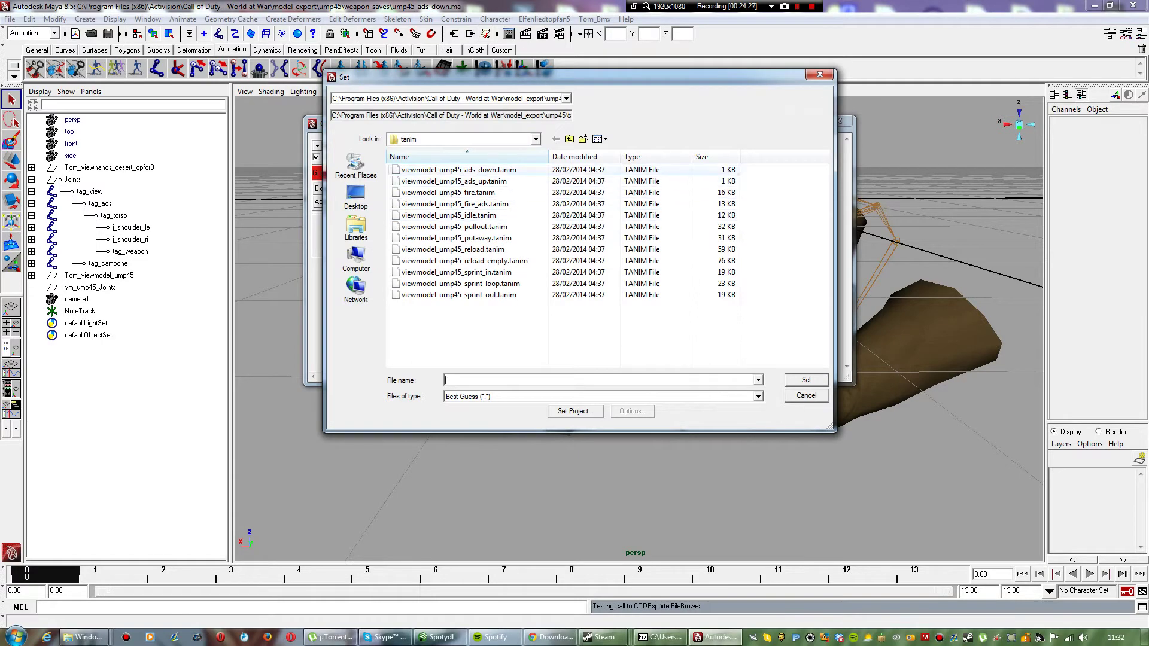
click(569, 138)
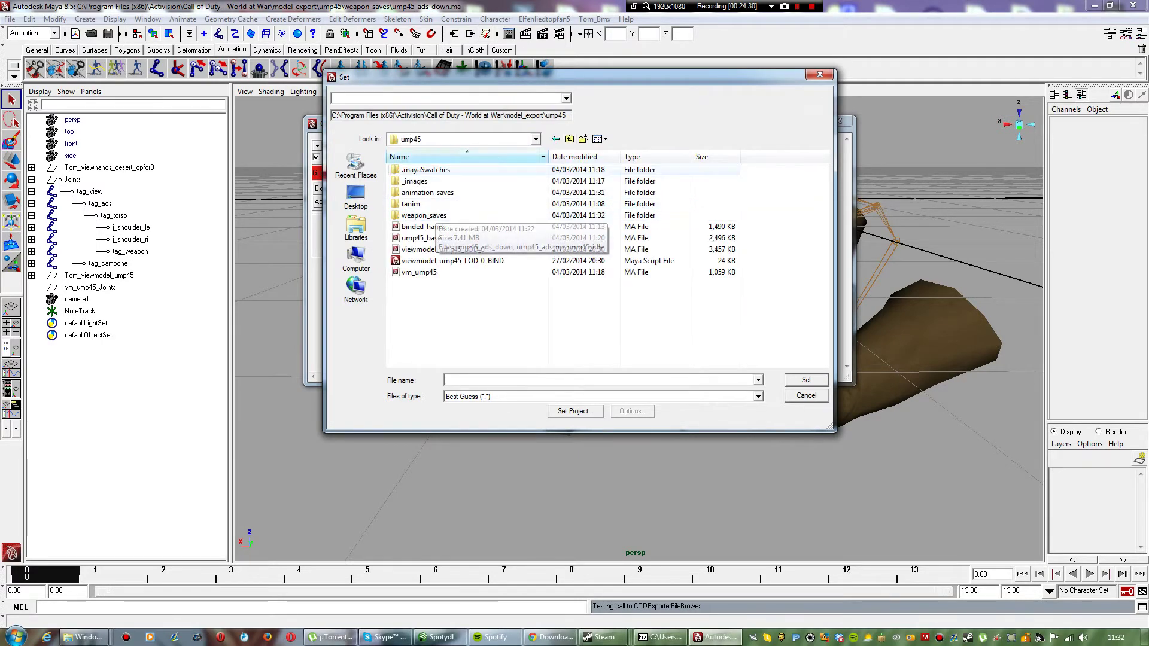
click(570, 139)
click(569, 139)
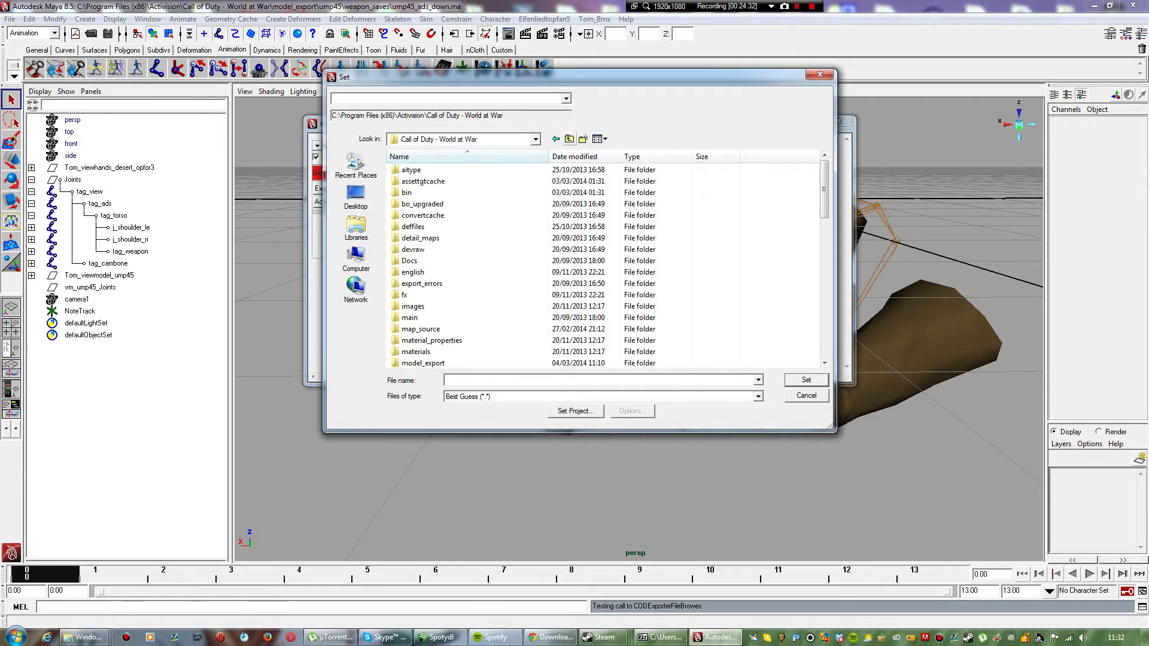
scroll(455, 222, down, 2)
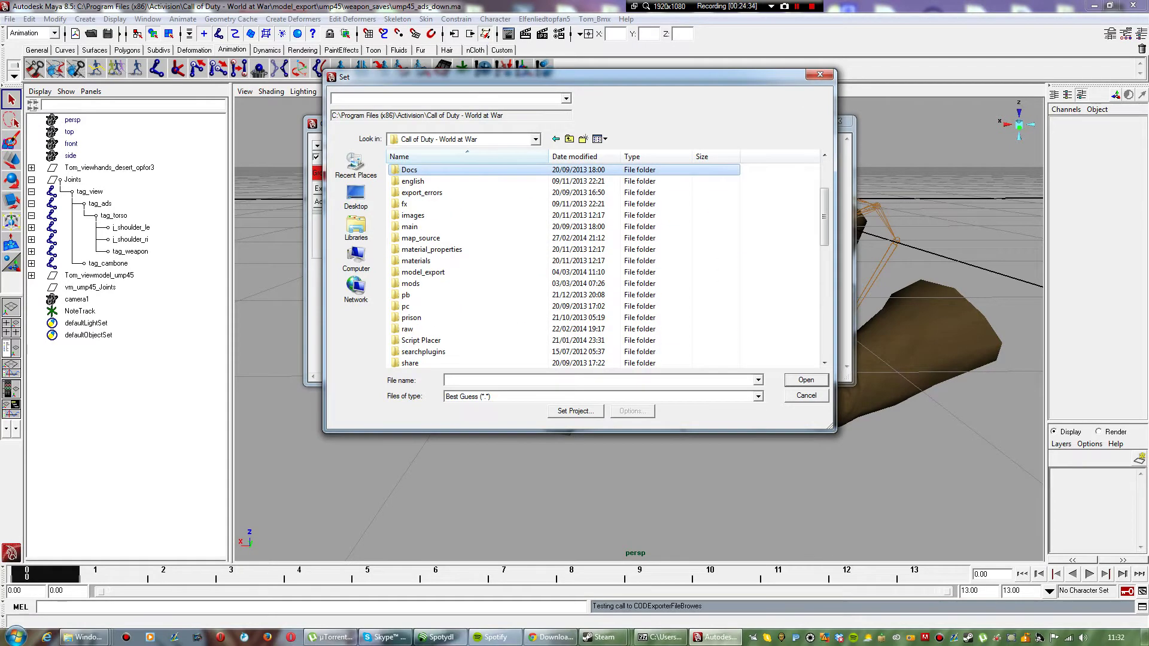
scroll(454, 273, down, 1)
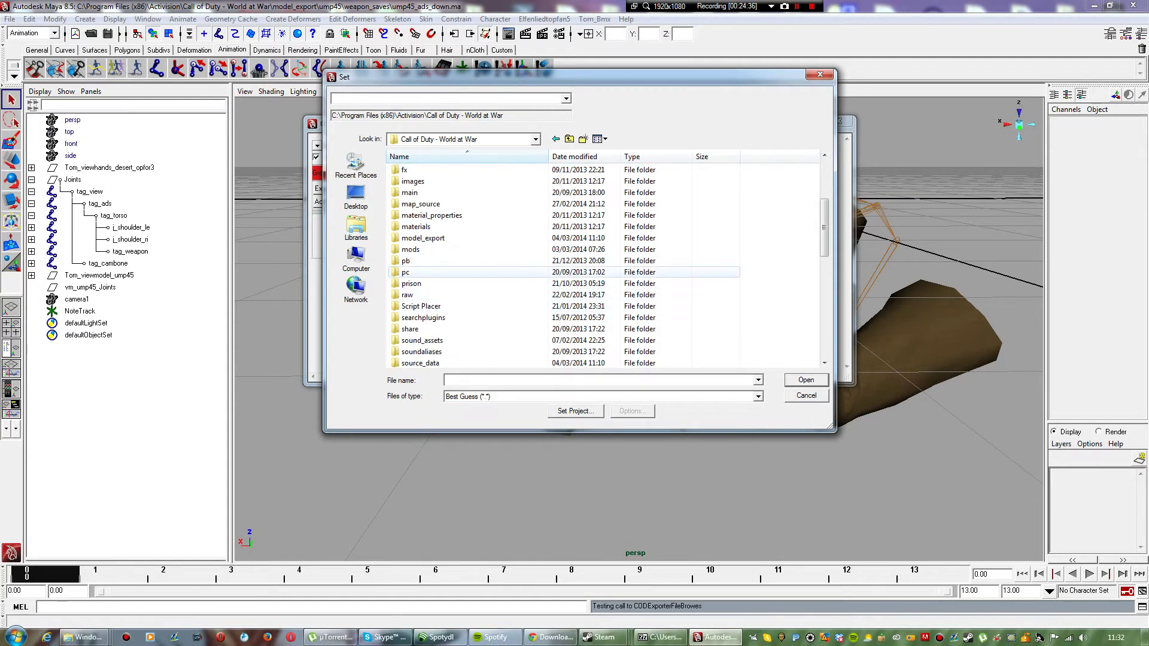
scroll(455, 272, down, 1)
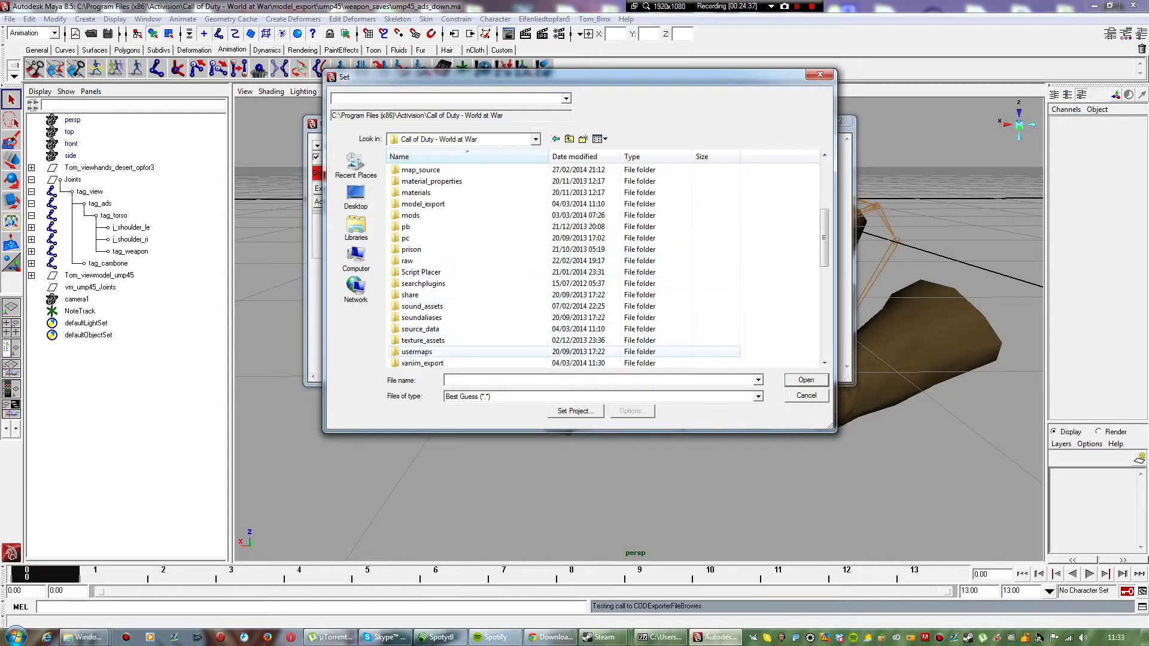
double_click(422, 363)
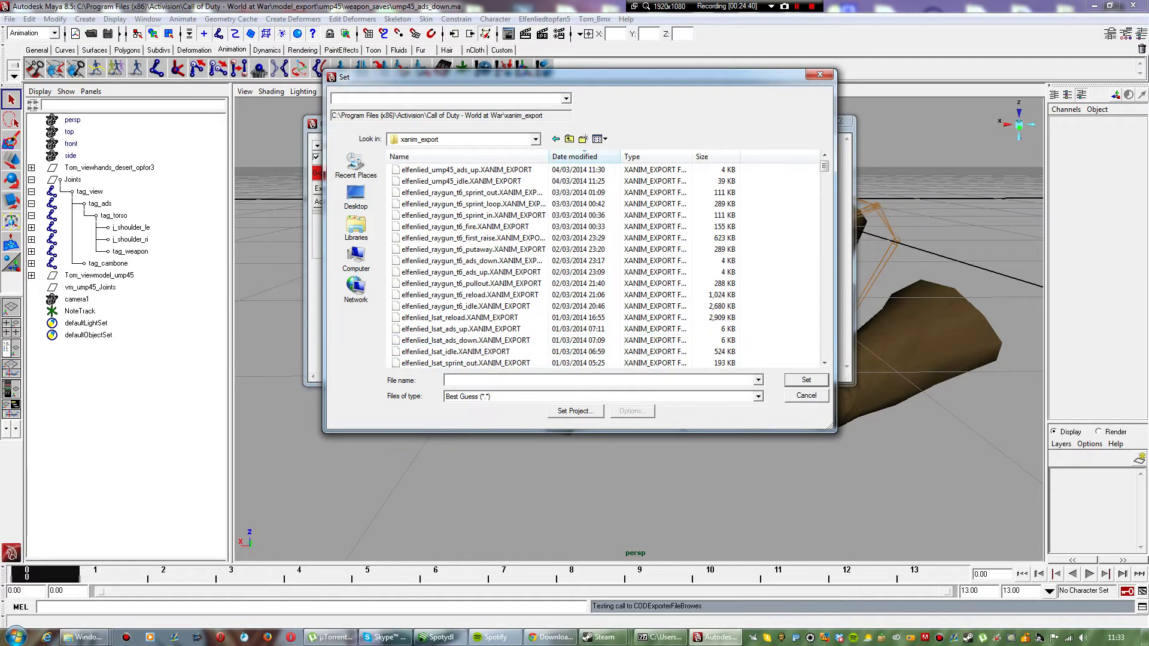
text(w)
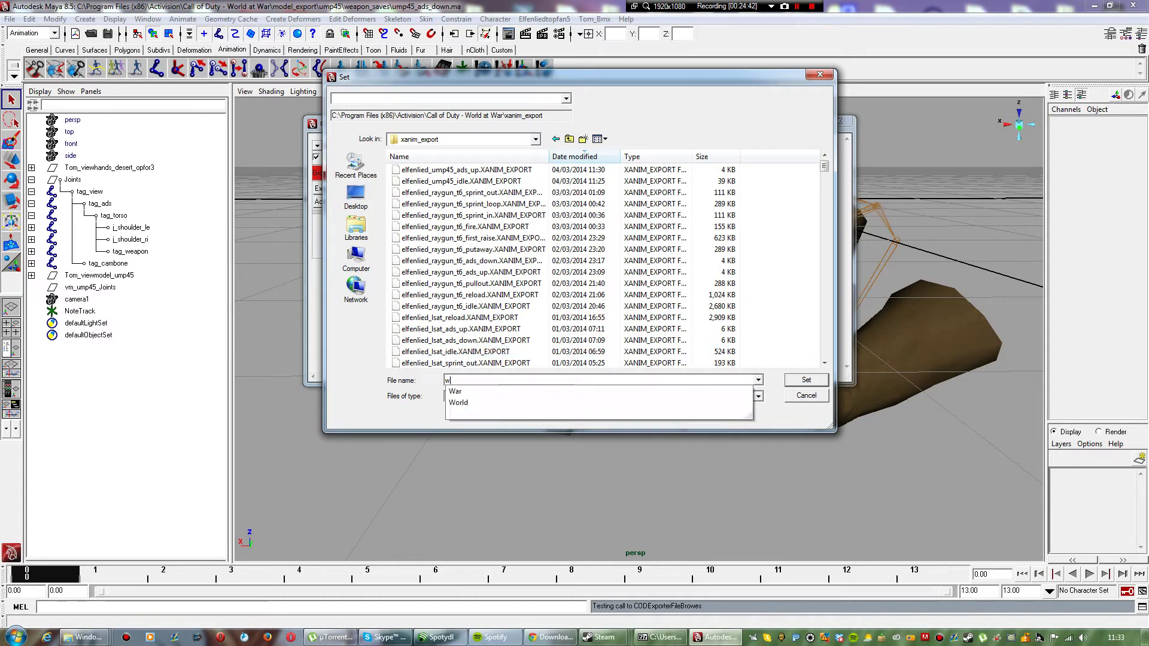
key(BackSpace)
text(elfenlie)
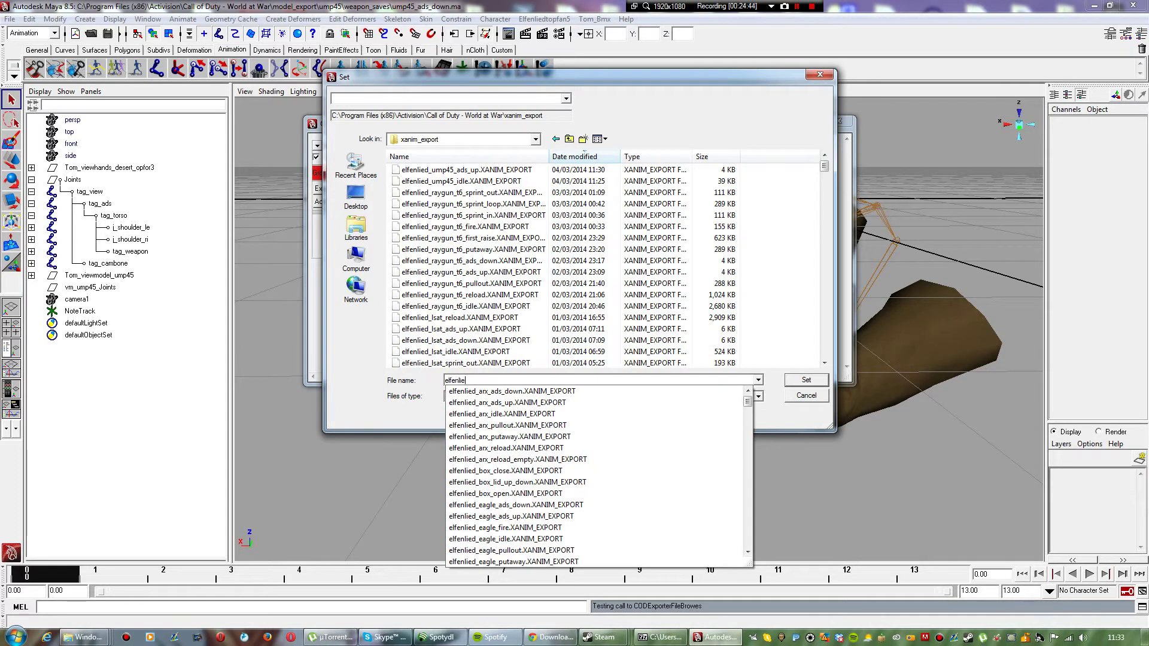
text(d_ump)
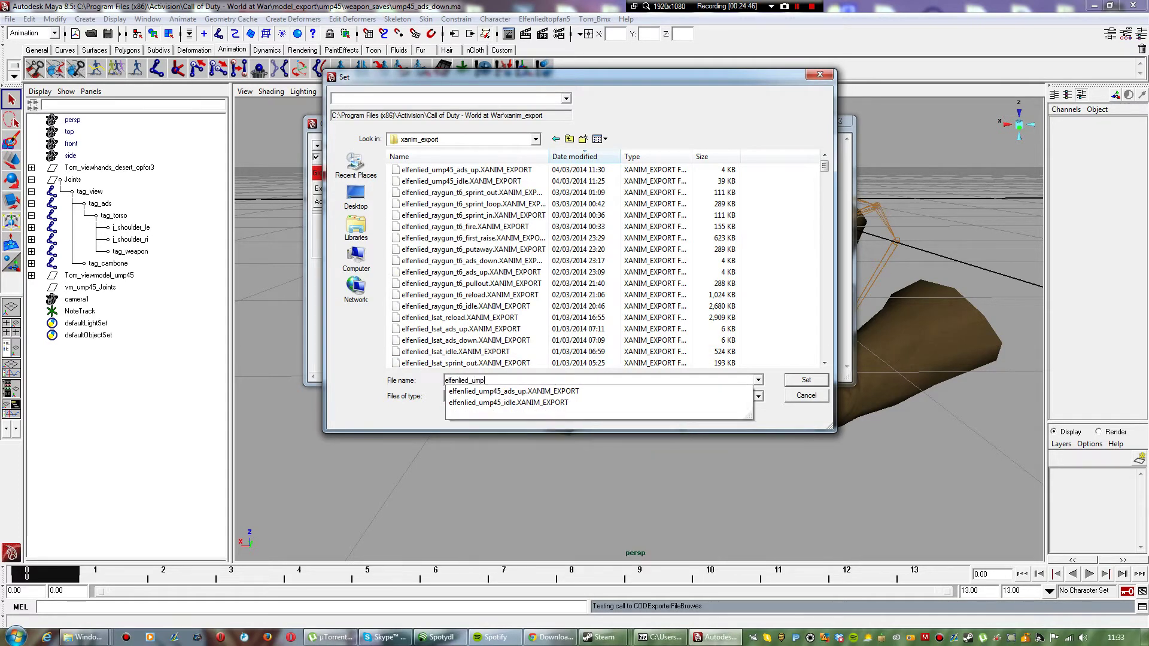
text(45_ads_do)
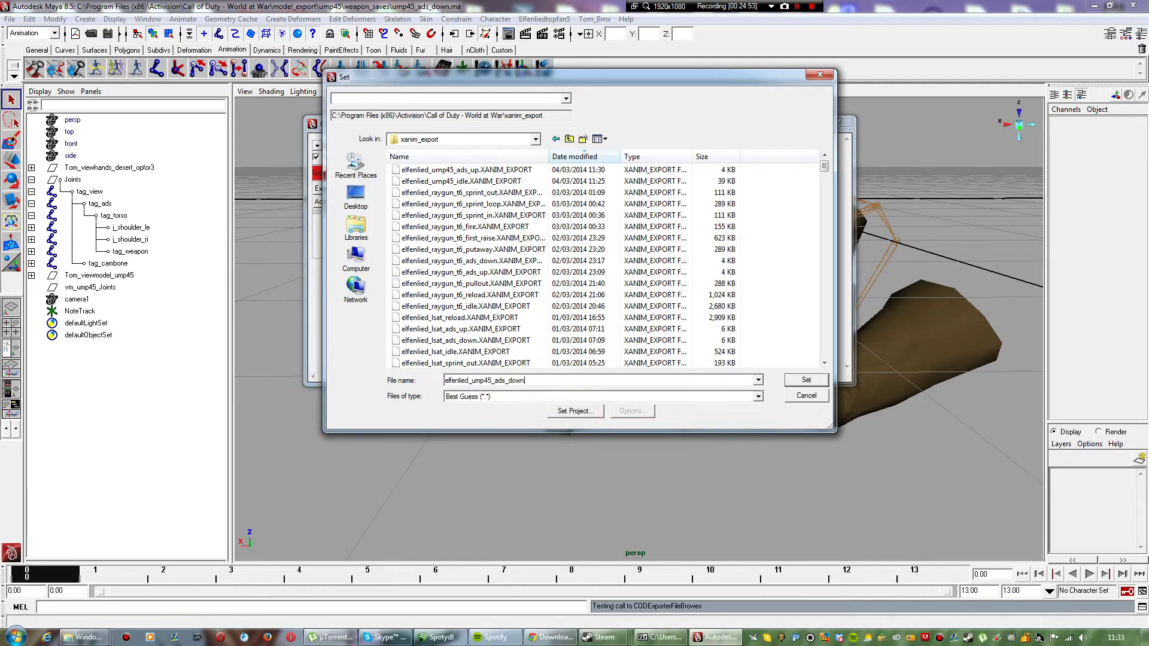
text(wn)
key(Return)
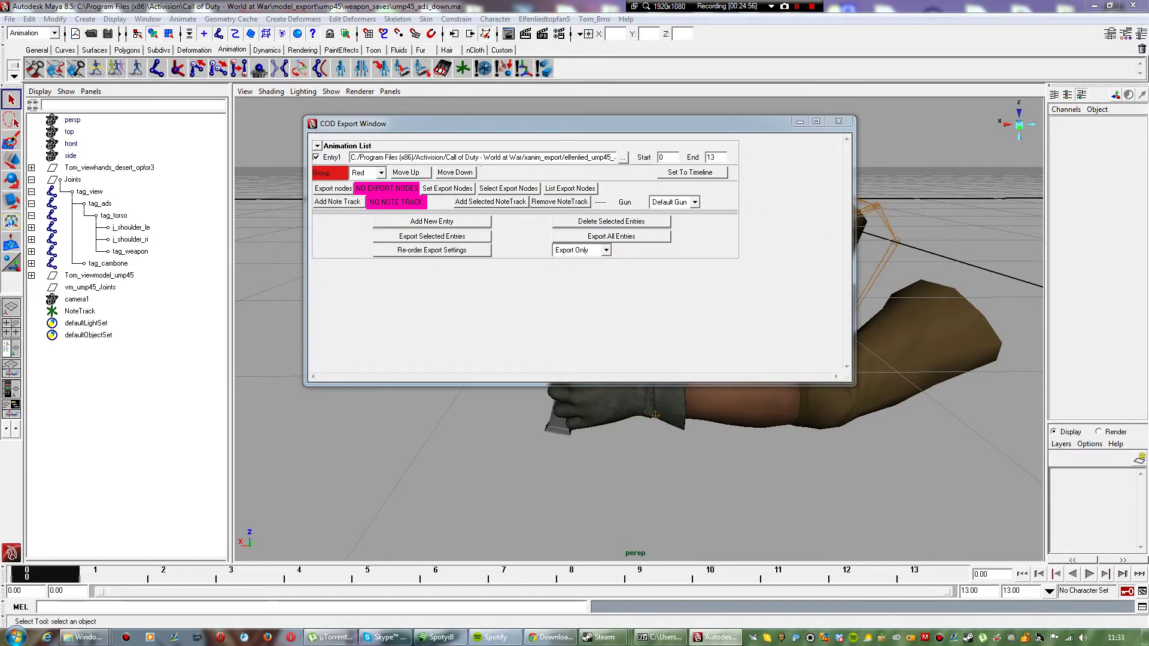
Step: Set the animation entry's export nodes to the tag_ads and tag_view joints
click(100, 203)
ctrl+click(90, 192)
click(447, 189)
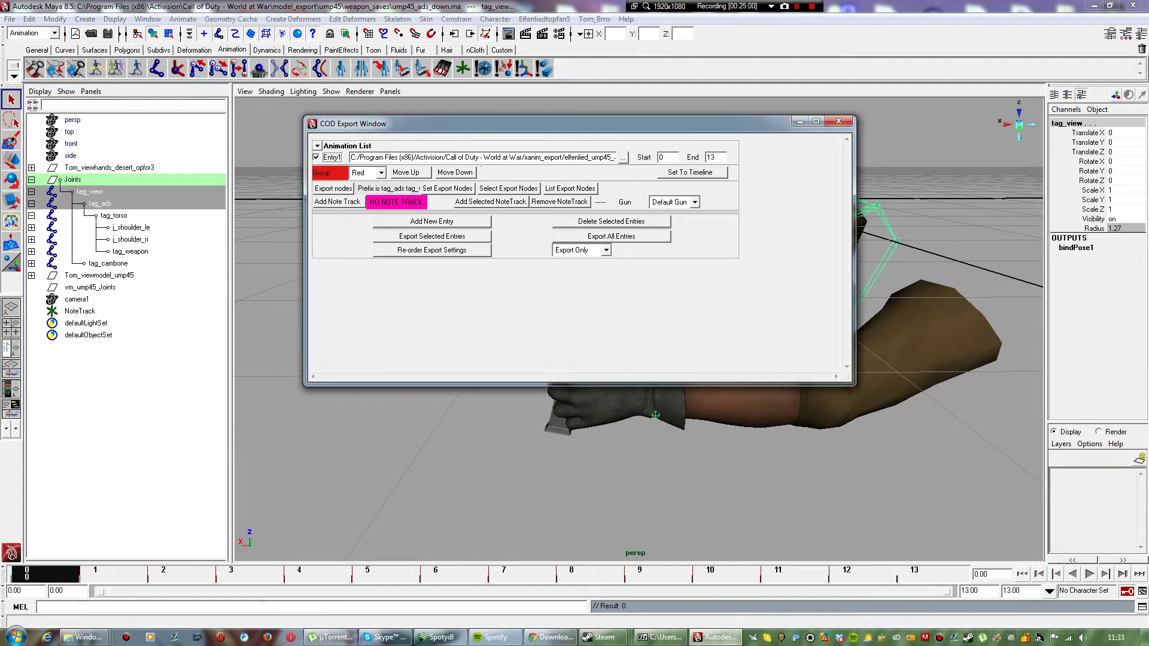
Step: Export the selected animation entry while saving the scene changes, and close the exporter
click(431, 237)
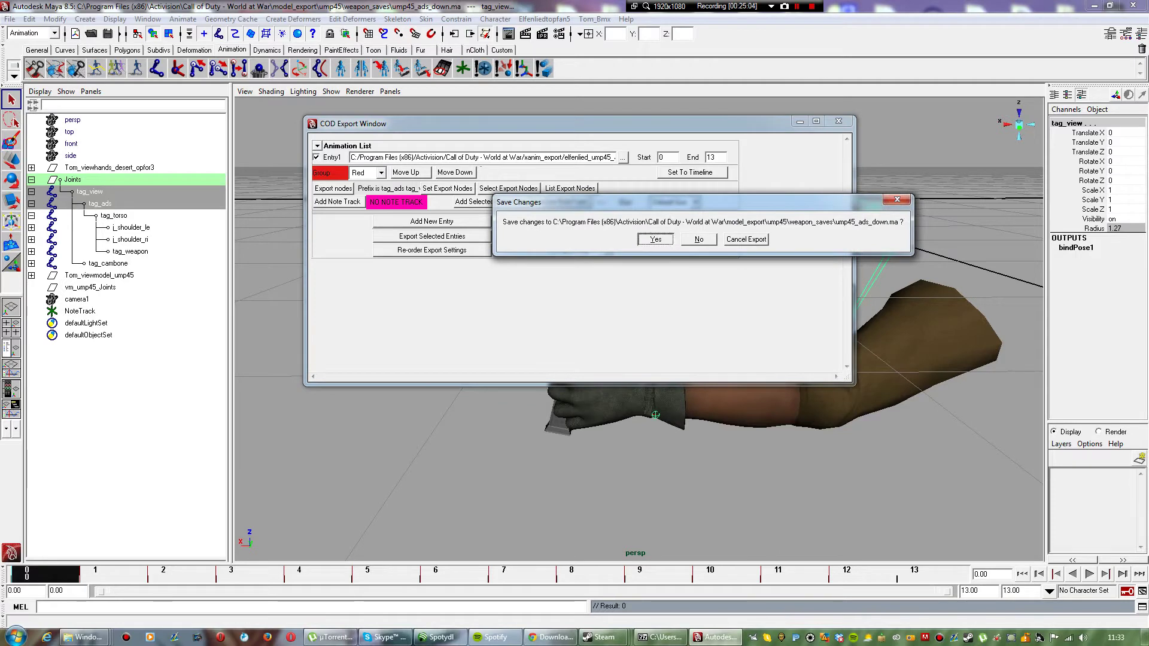
key(Return)
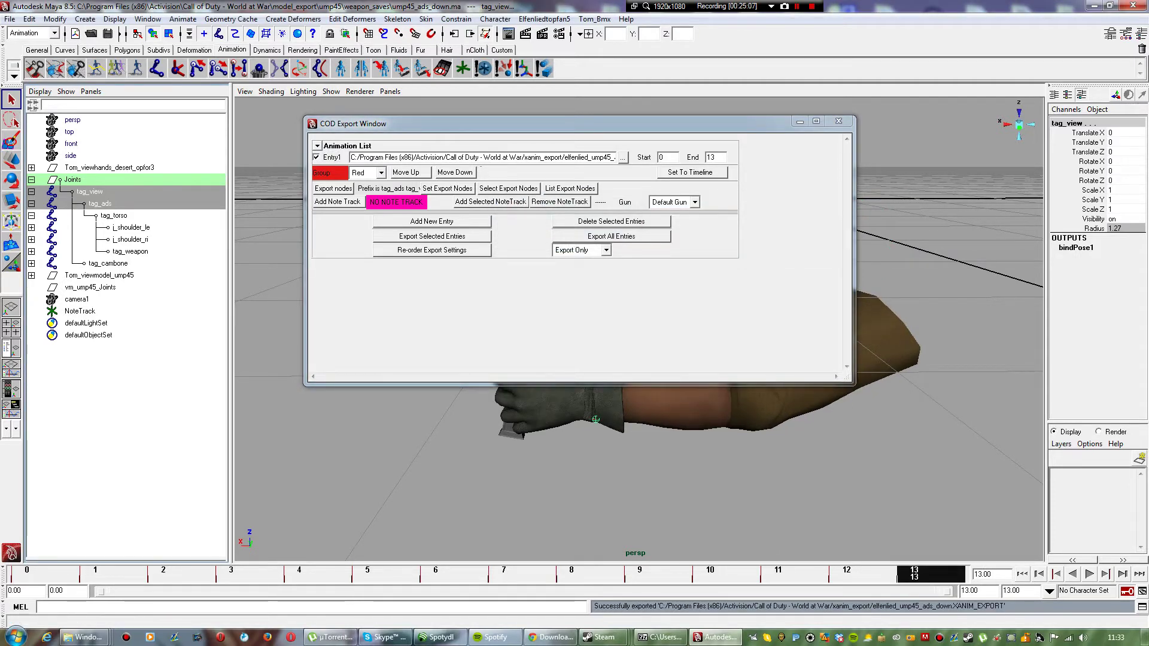
click(839, 122)
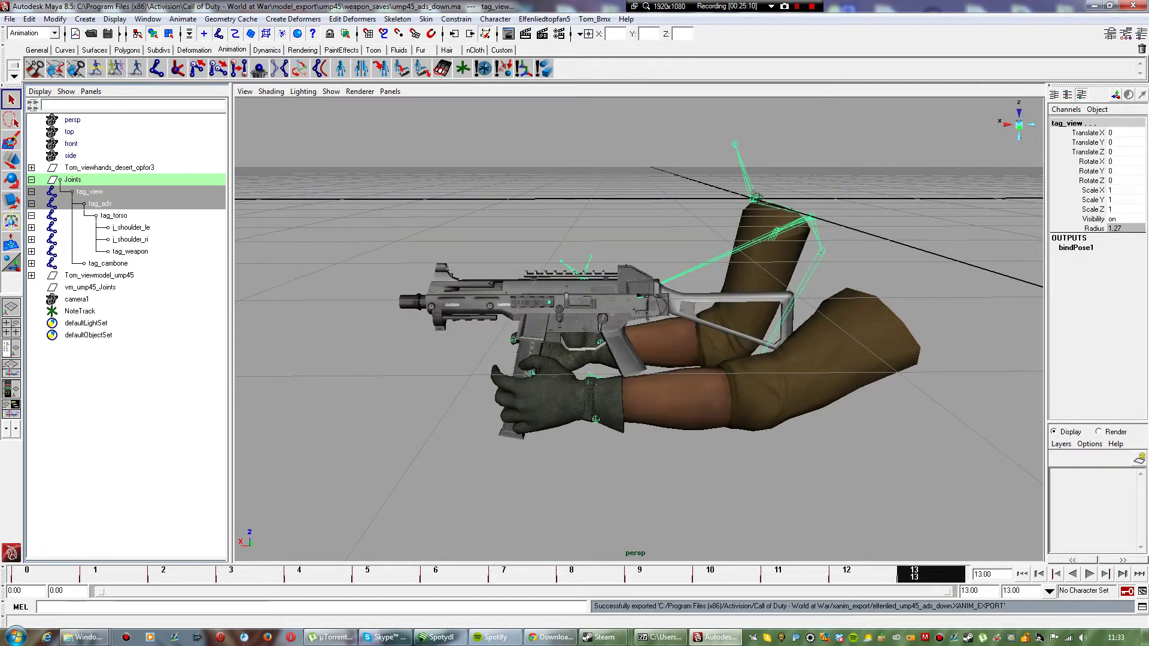
Step: Open the Model Exporter, enable Entry1 and turn on Force Export Selected Joints for it
click(544, 19)
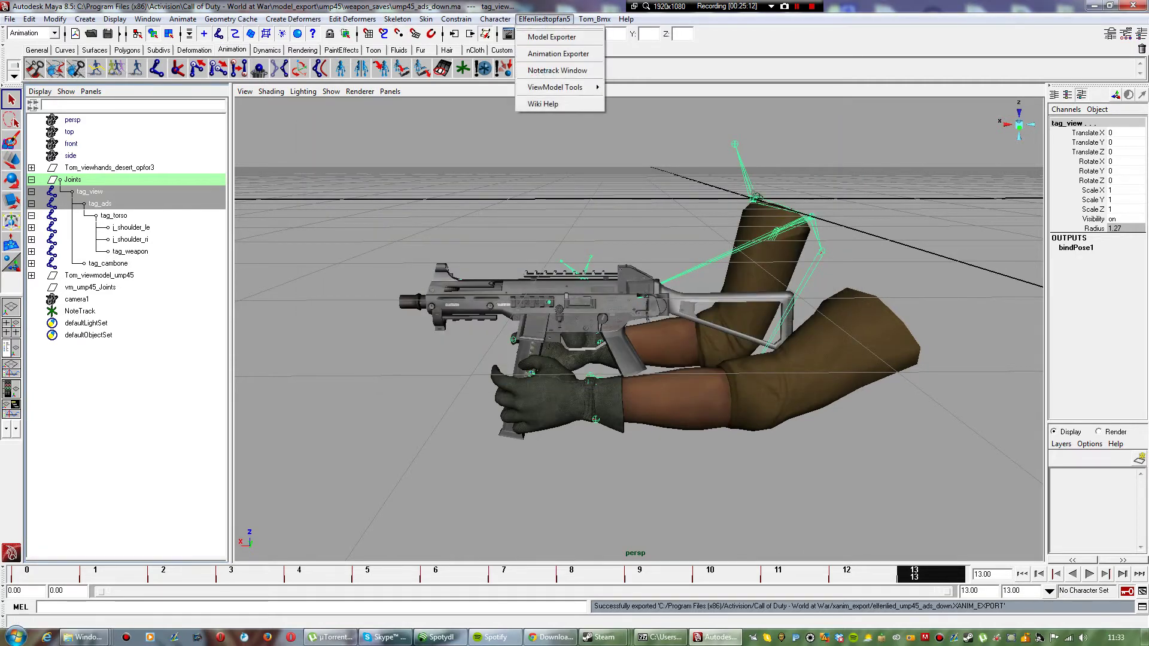
click(557, 37)
click(401, 173)
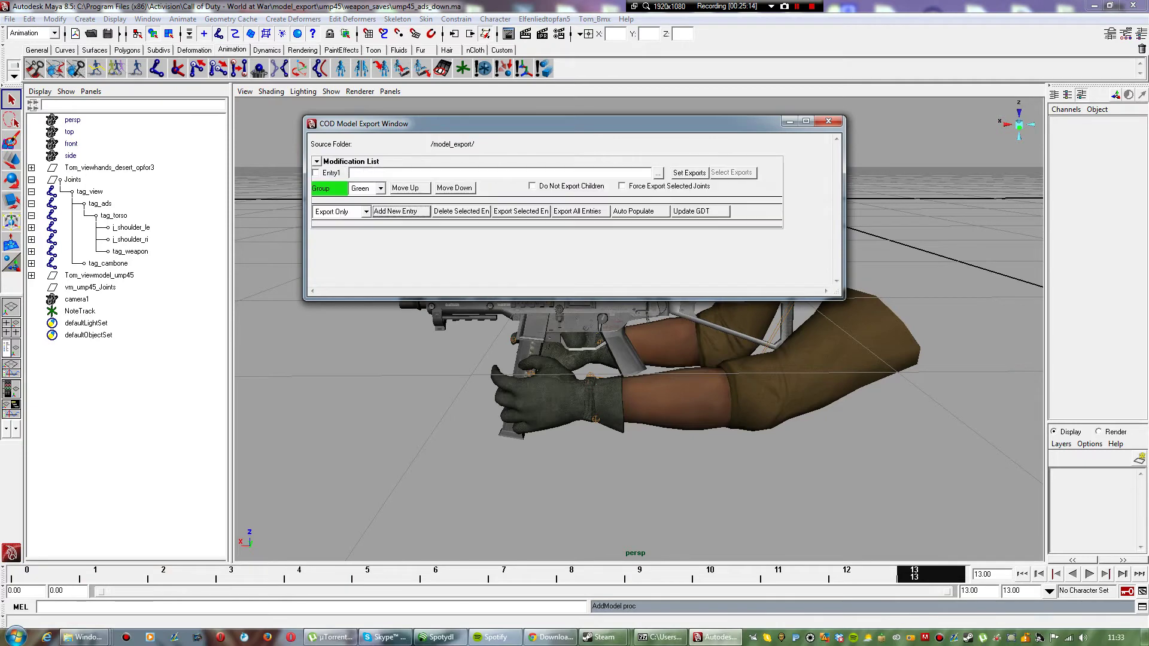
click(316, 173)
click(622, 186)
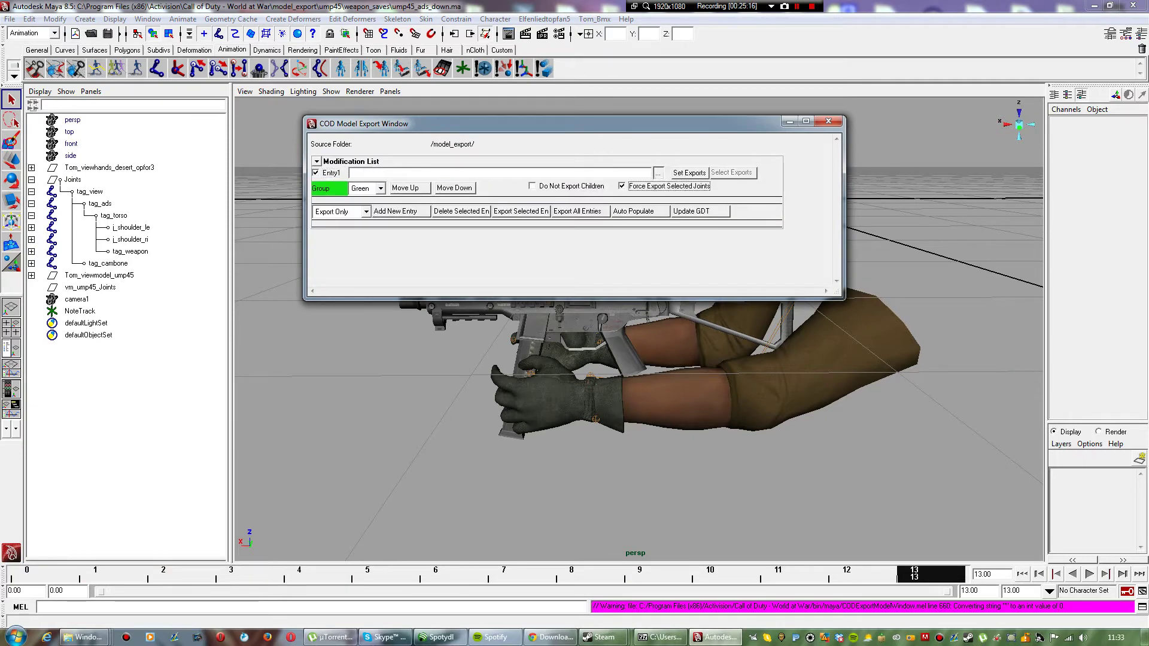
Step: Browse for the model entry's output location to World at War's model_export/ump45/animation_saves folder
click(658, 173)
click(564, 97)
click(564, 96)
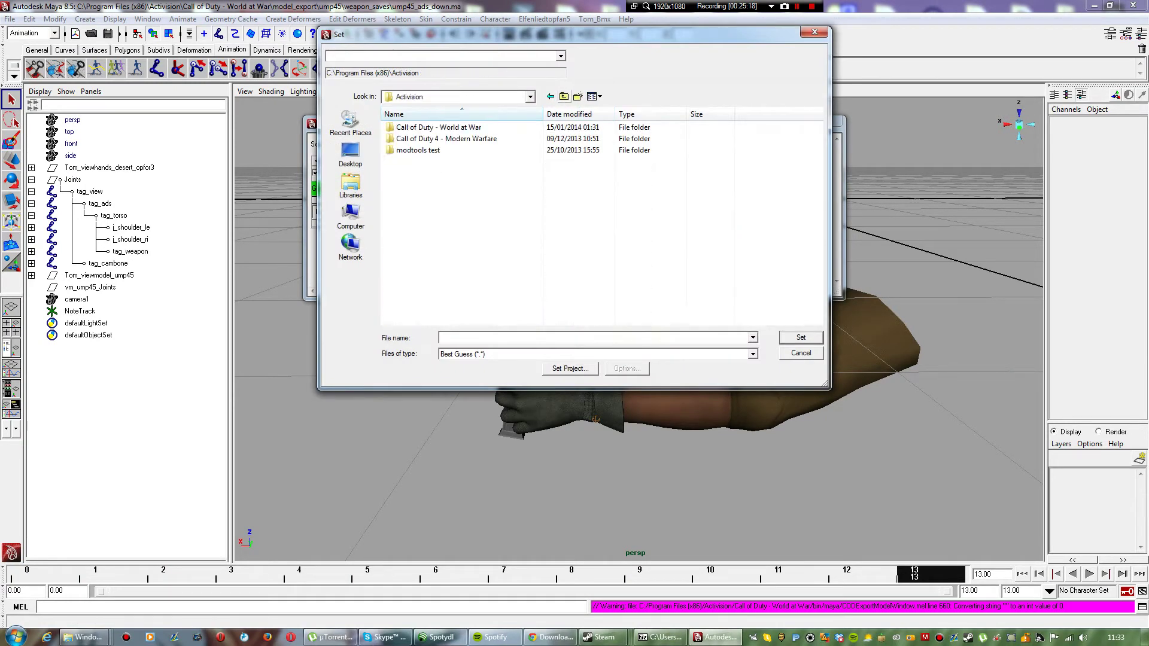
double_click(514, 127)
scroll(515, 231, down, 2)
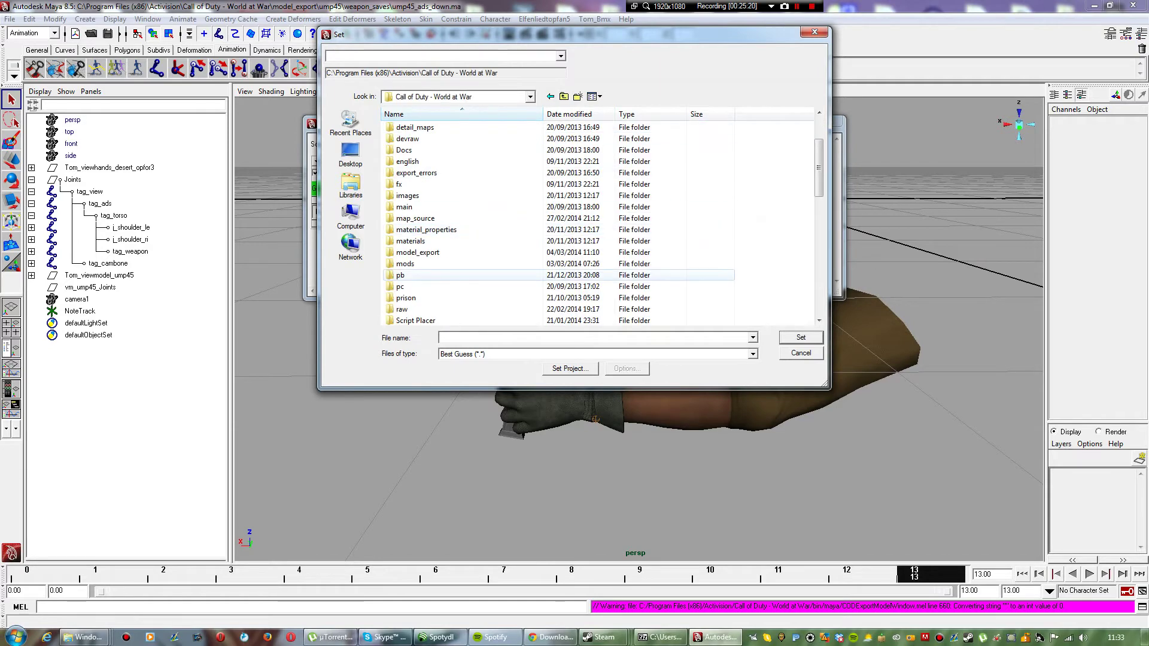
scroll(515, 263, down, 1)
click(515, 218)
double_click(514, 218)
scroll(515, 162, down, 14)
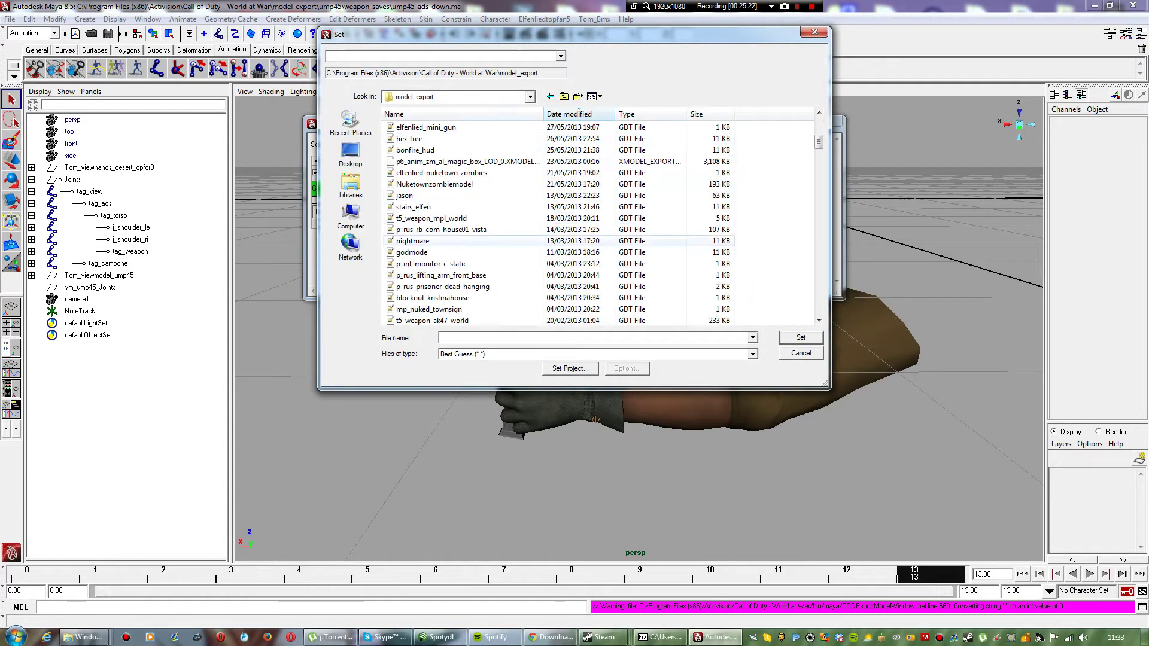
scroll(515, 184, up, 2)
double_click(407, 206)
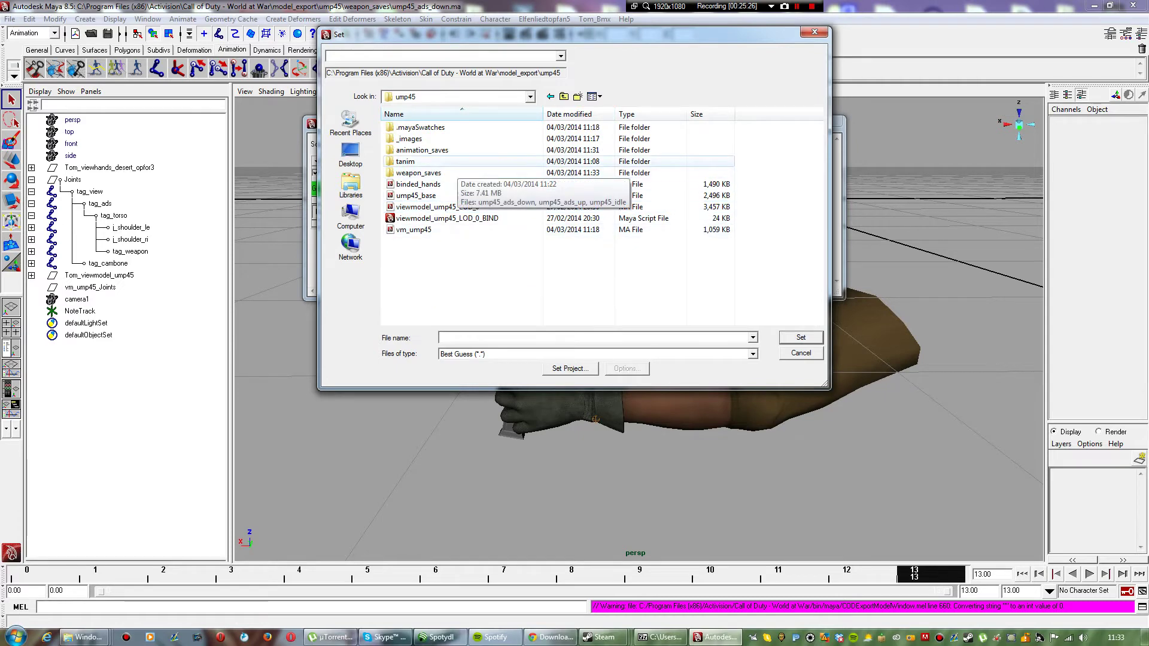
double_click(419, 151)
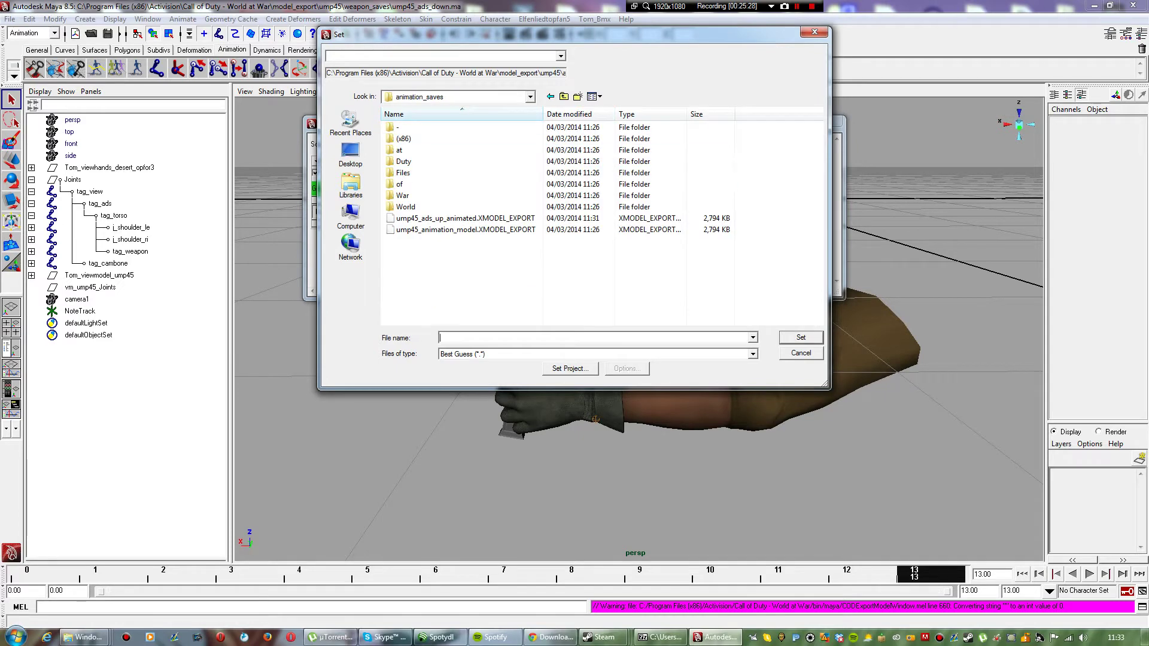
Step: Name the model entry's output file ump45_ads_down_animated and set it
text(ump)
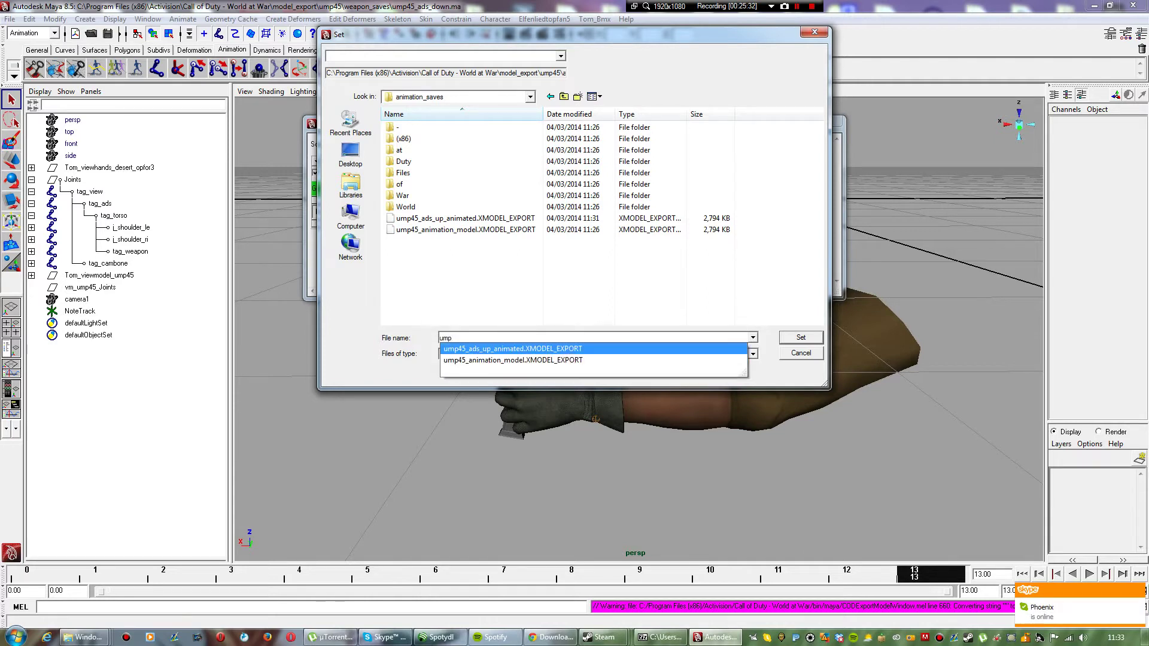
click(563, 349)
click(576, 338)
key(BackSpace)
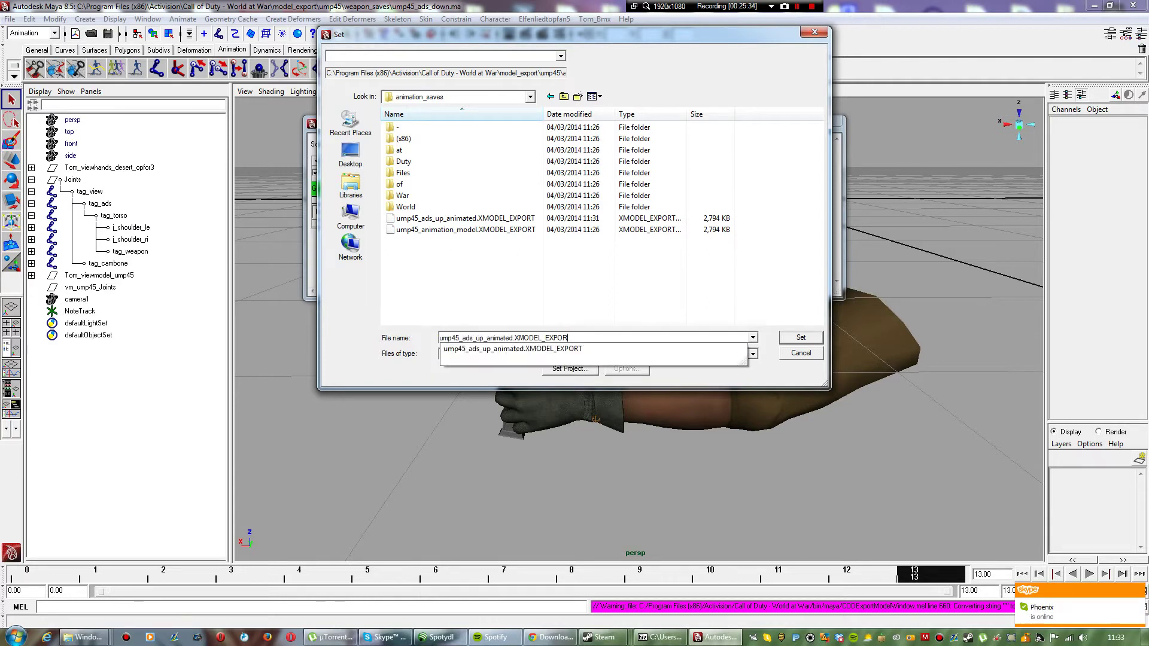
key(BackSpace)
key(BackSpace)
key(BackSpace)
key(BackSpace)
key(BackSpace)
key(BackSpace)
key(BackSpace)
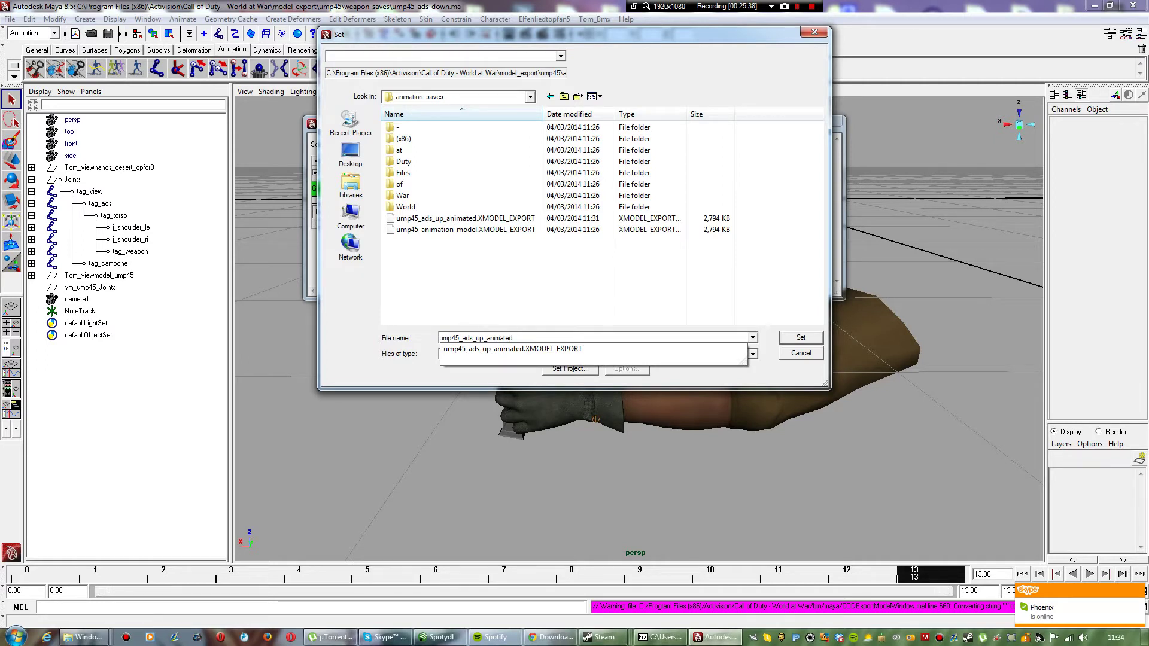
click(483, 338)
key(BackSpace)
key(BackSpace)
text(d)
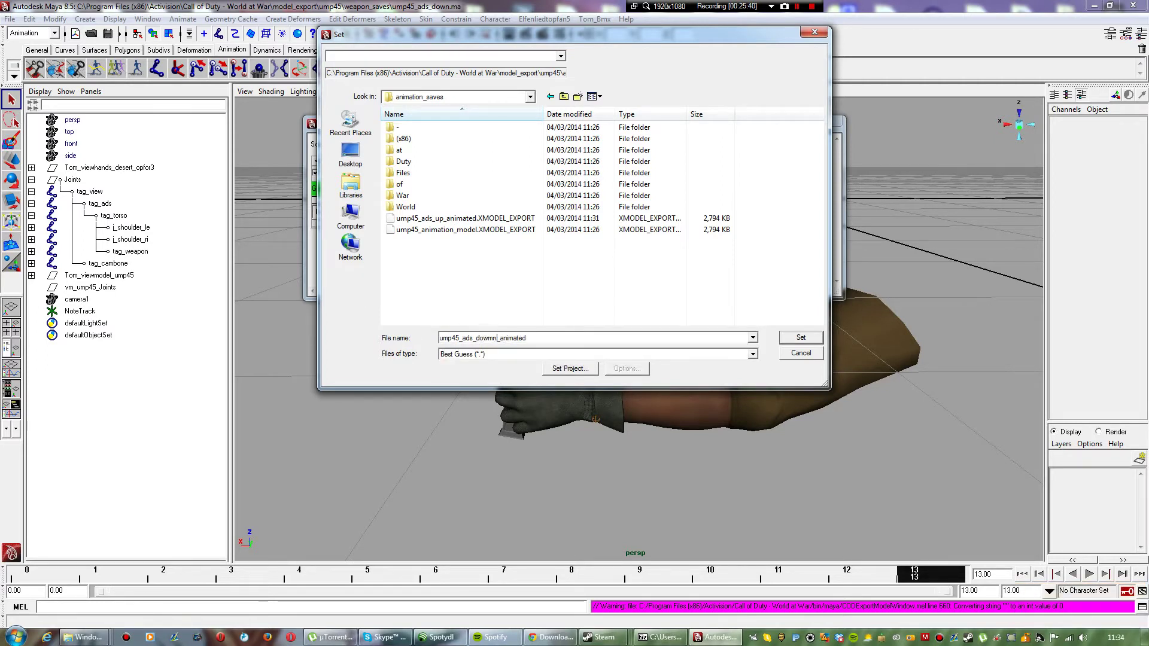
text(own_an)
key(BackSpace)
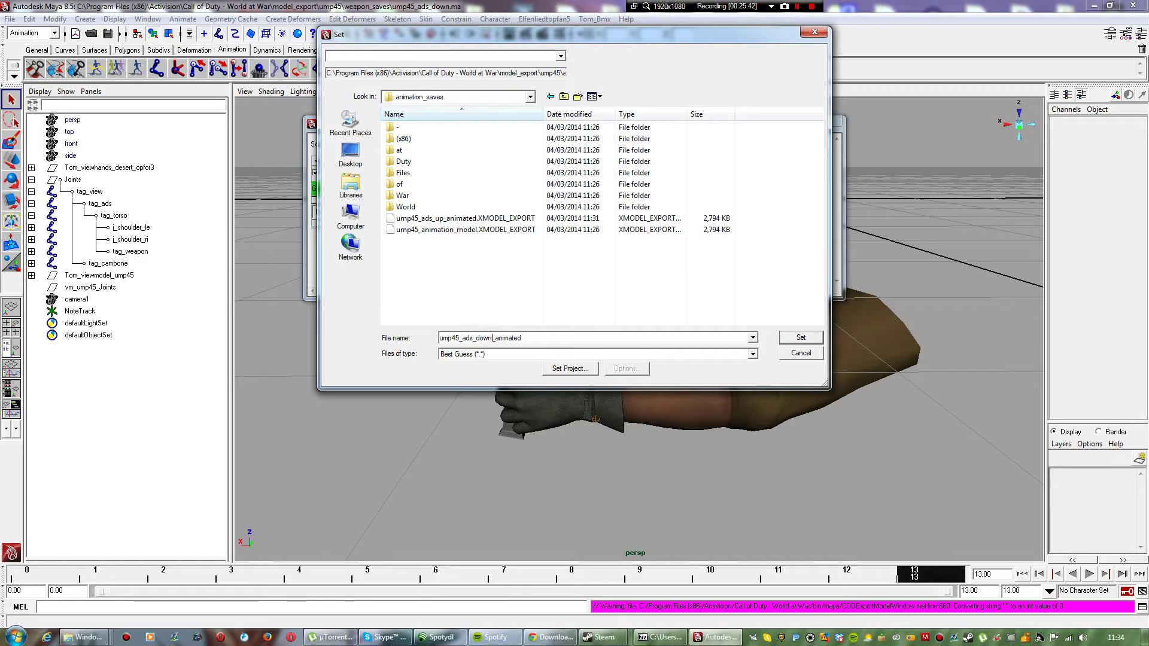
key(Return)
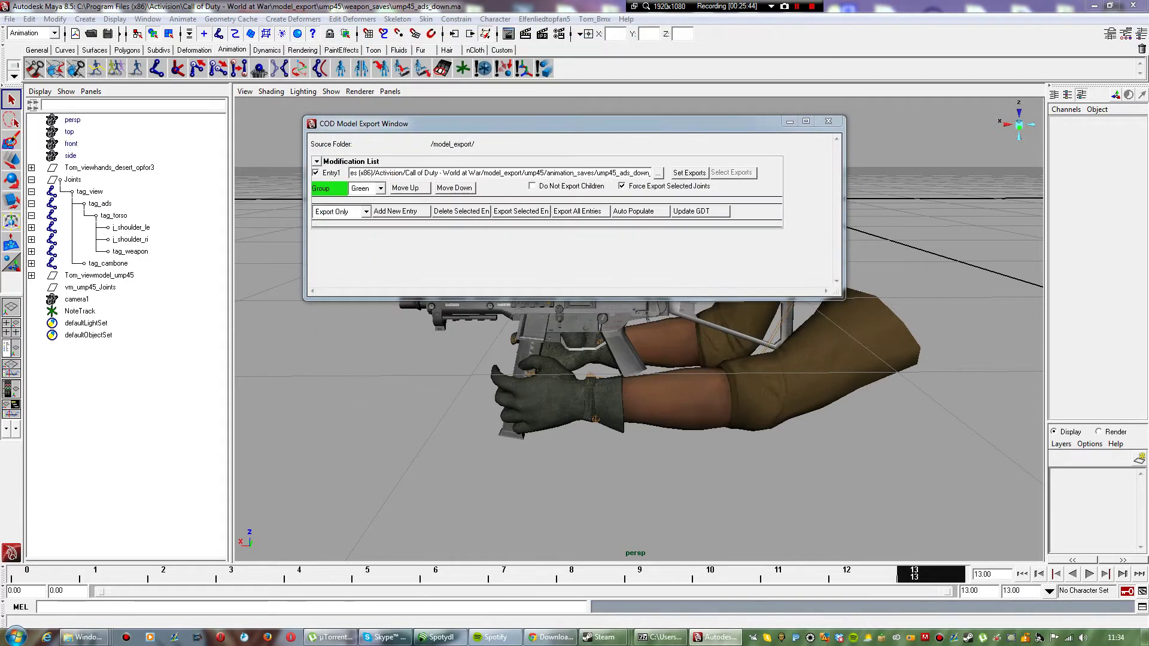
Step: Set the model entry's export nodes to the full joint hierarchy from tag_view through tag_cambone
click(89, 192)
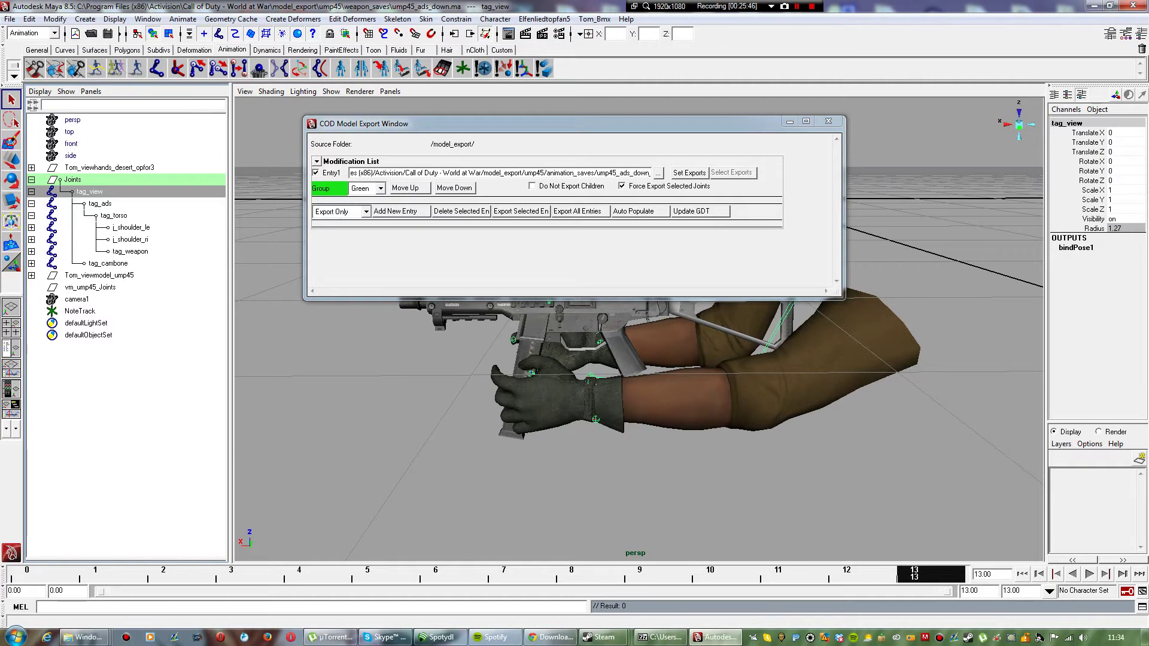
shift+click(108, 263)
click(29, 19)
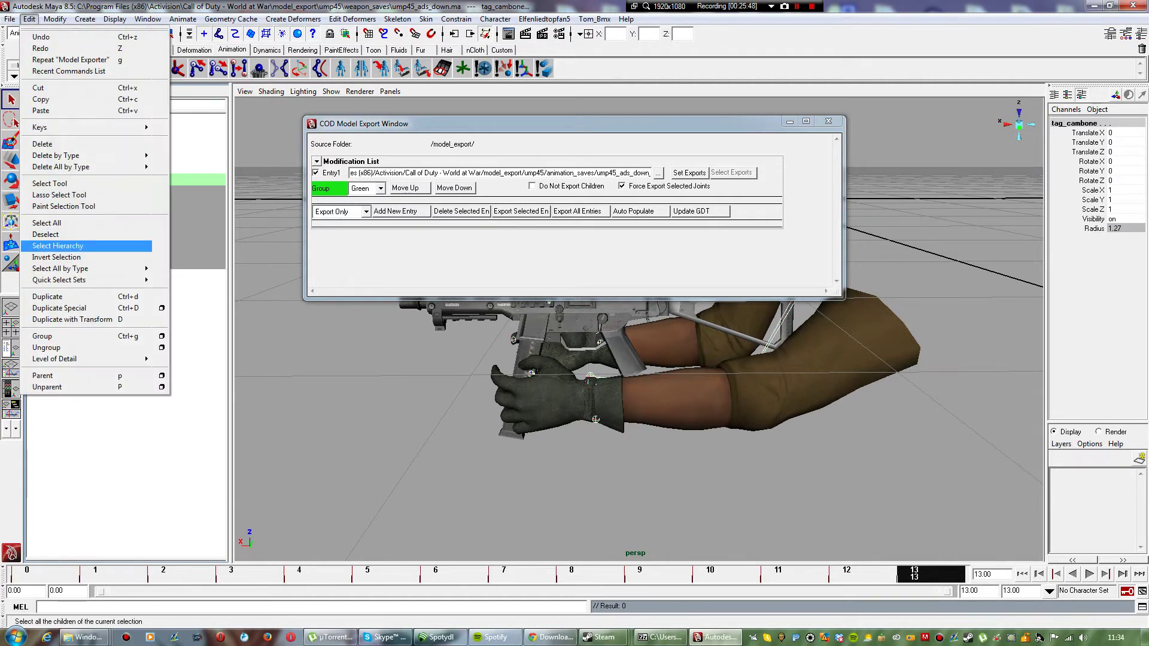
click(57, 245)
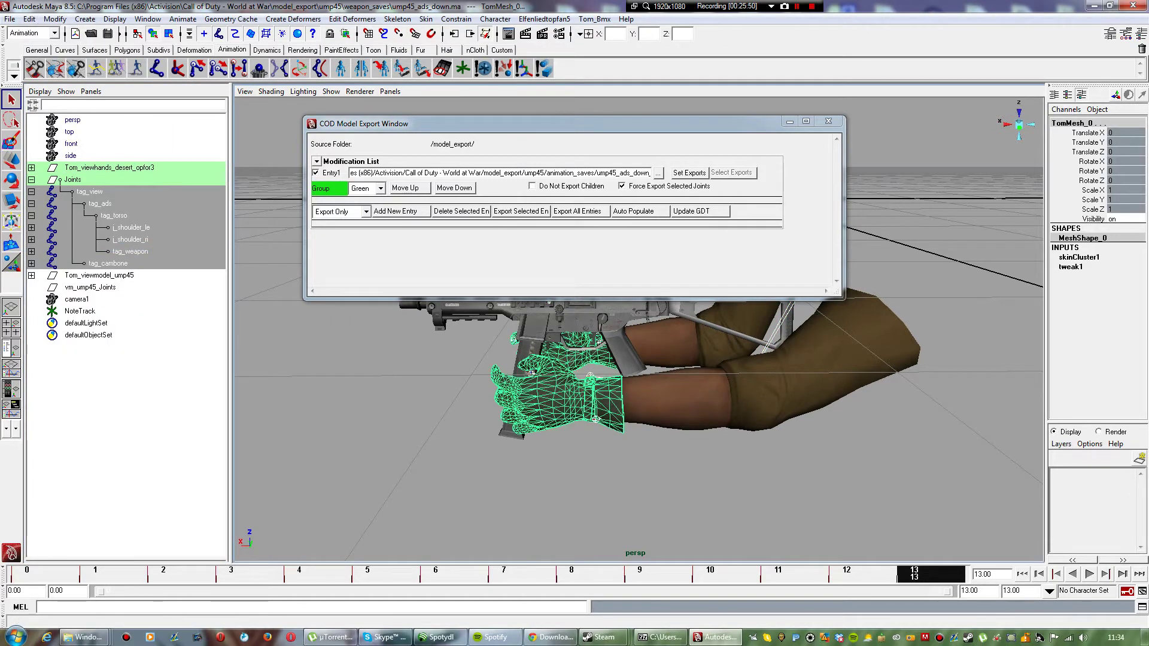
click(689, 173)
Step: Export the selected model entry and close the exporter
click(521, 211)
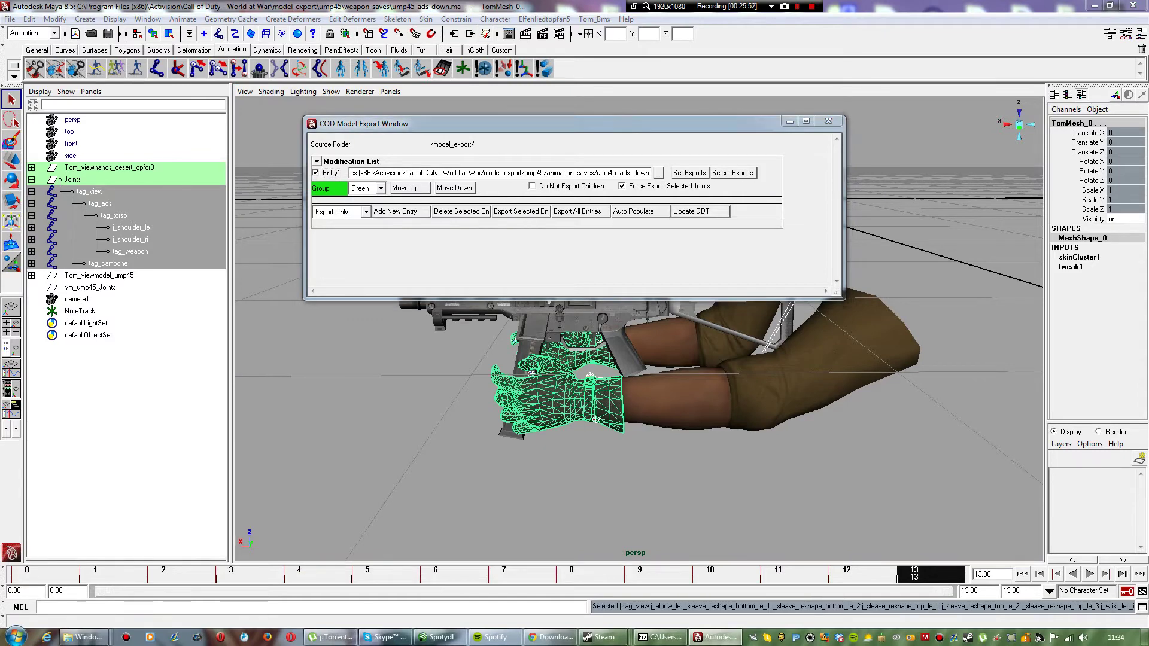
click(651, 197)
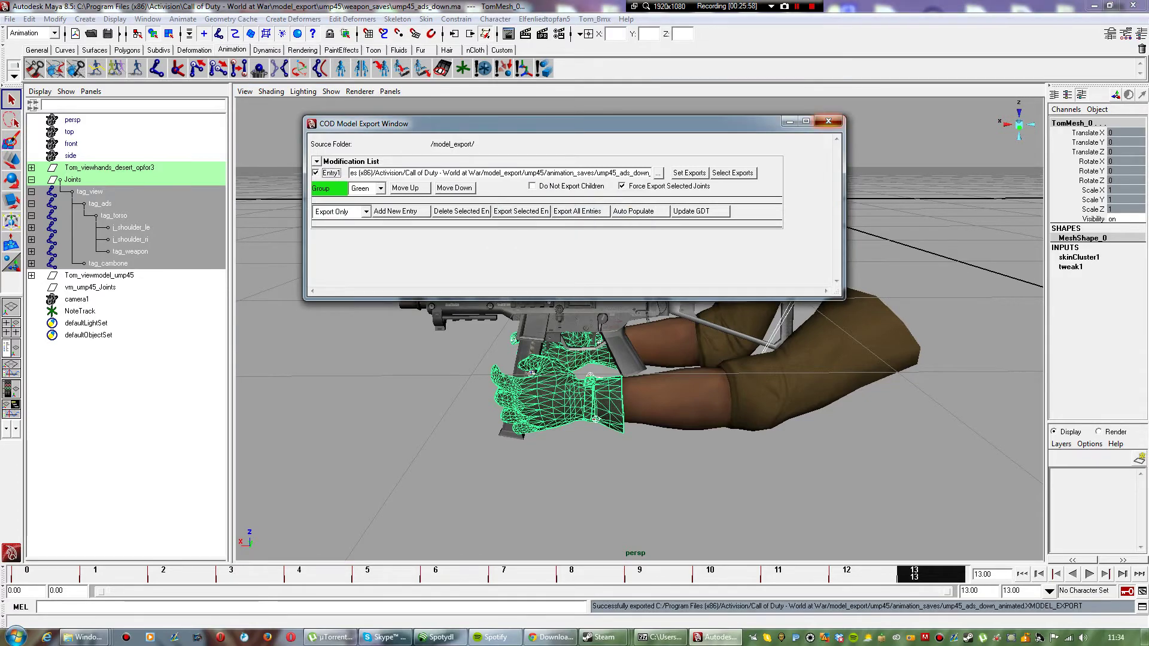
click(829, 122)
click(838, 133)
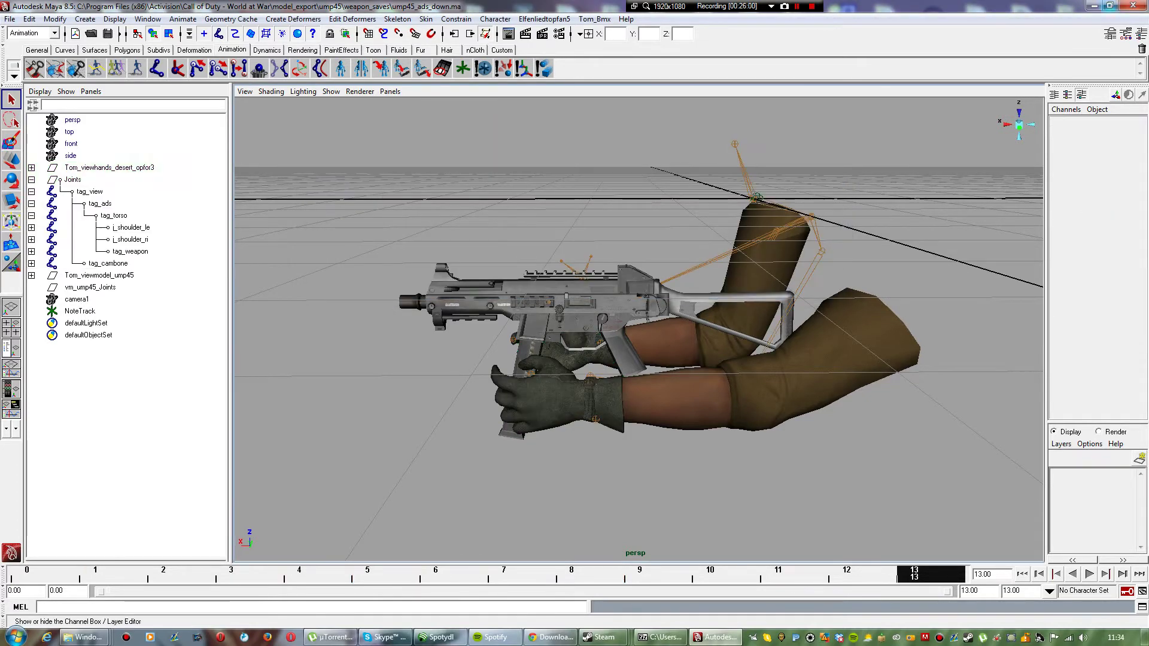
Step: Close the ump45_ads_down scene, open the ump45_base scene and expand its Joints hierarchy through tag_torso
click(1133, 6)
click(654, 304)
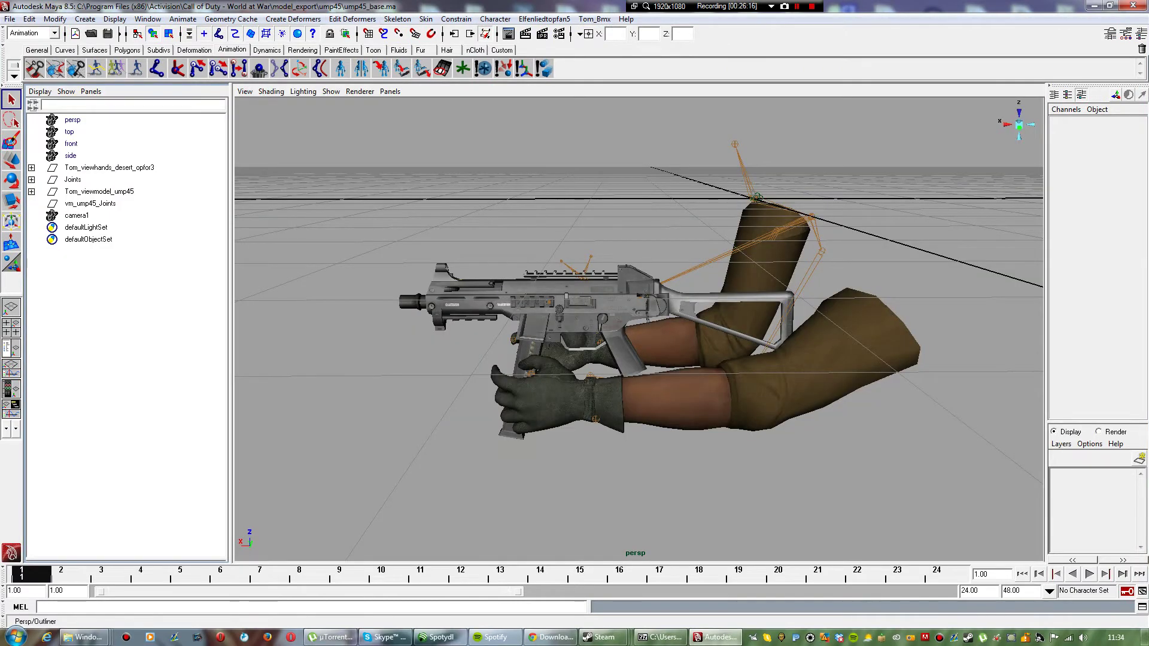
click(32, 180)
click(32, 192)
click(32, 203)
click(32, 215)
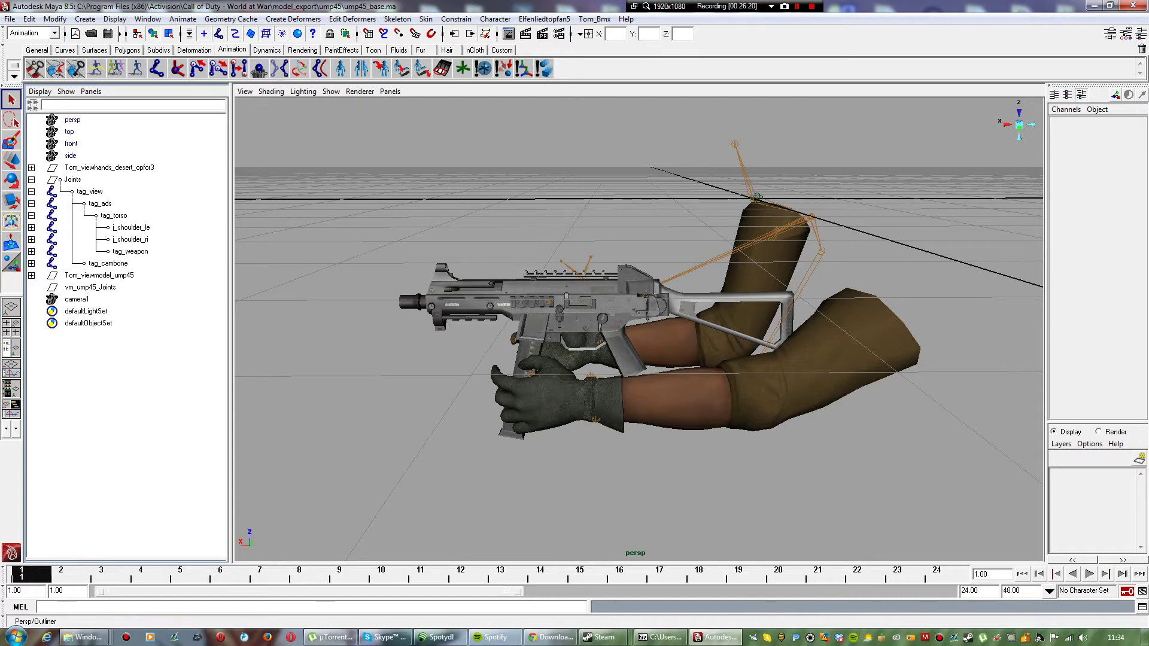
Step: Start importing a COD xAnim file and browse to the model_export/ump45 folder
click(10, 19)
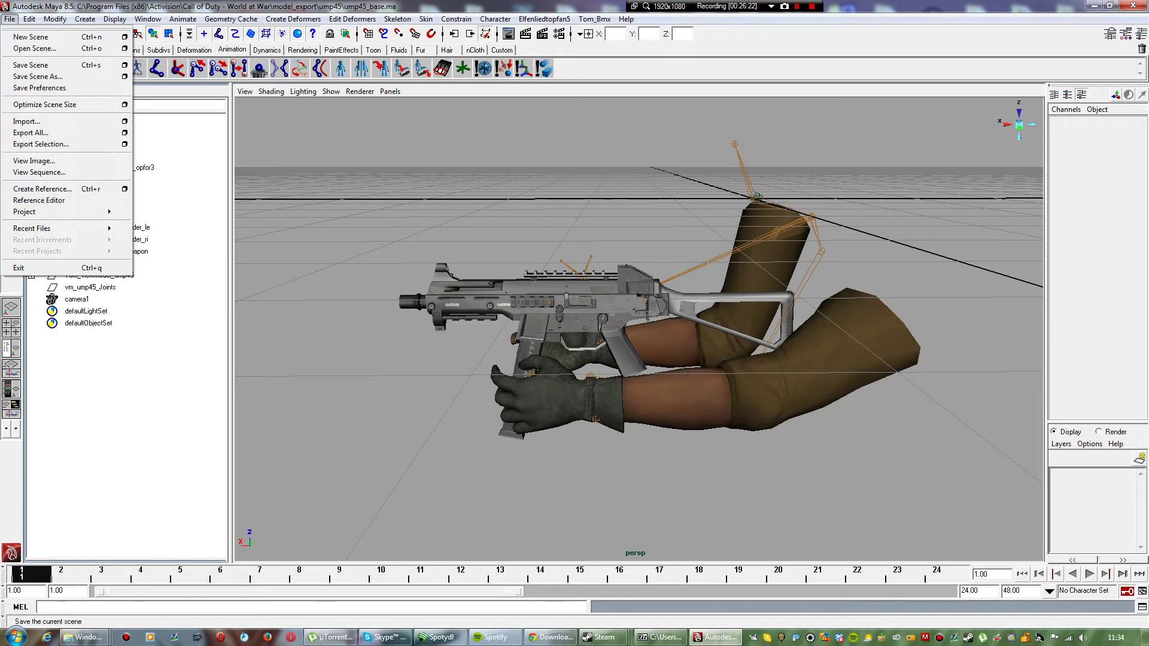
click(26, 120)
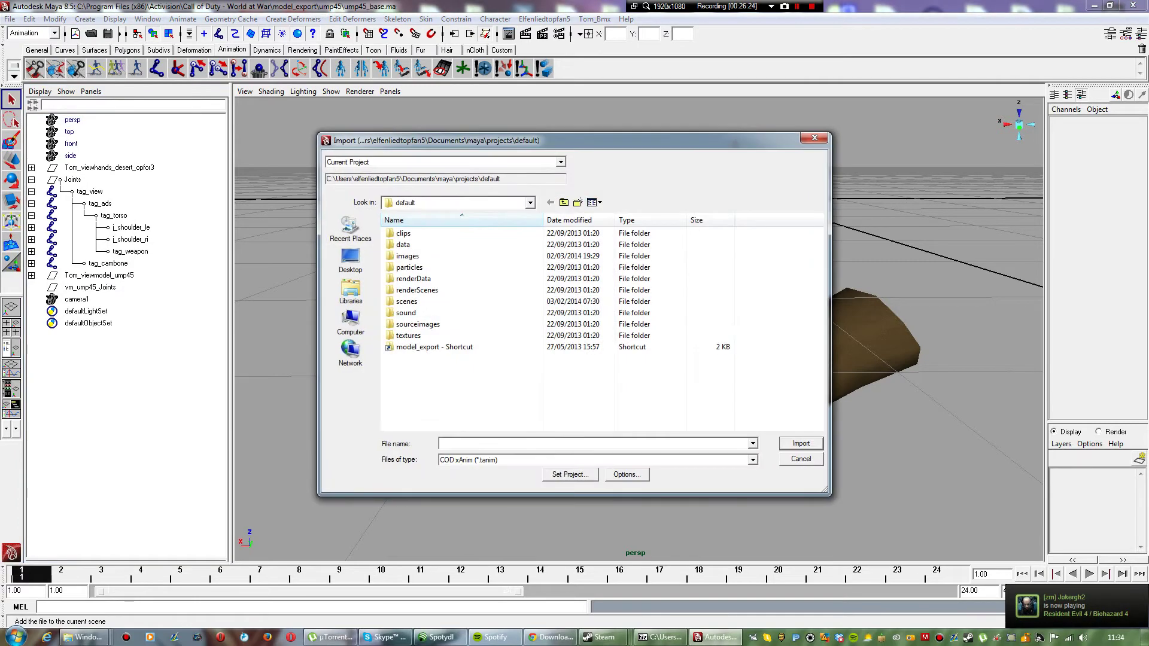
double_click(435, 347)
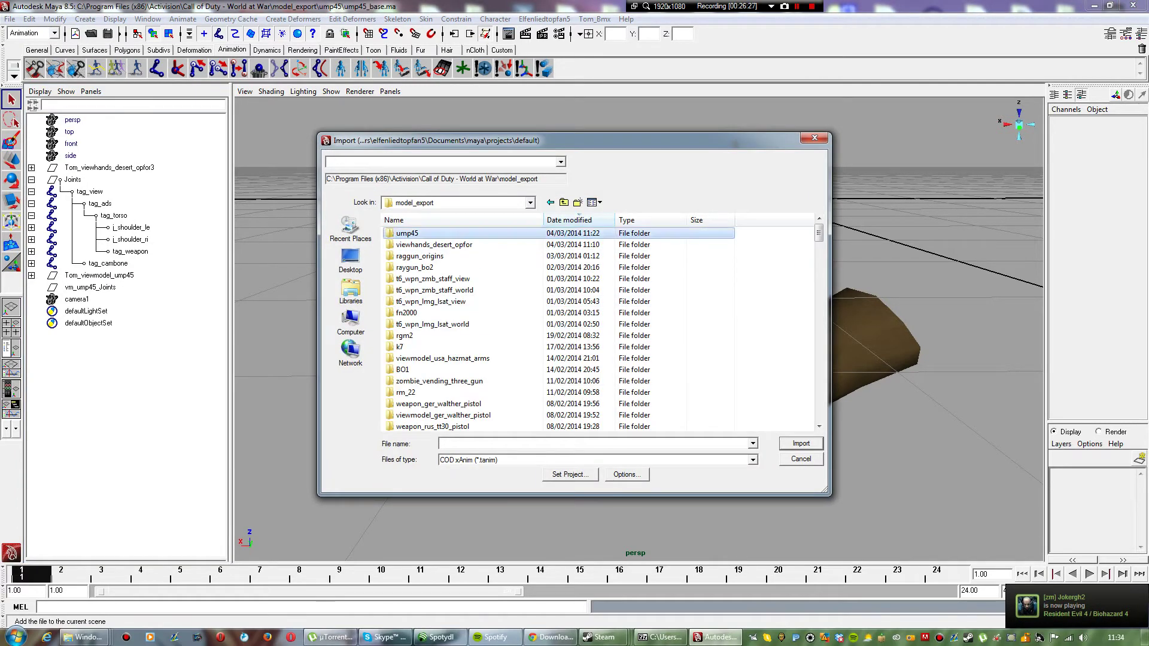
double_click(407, 234)
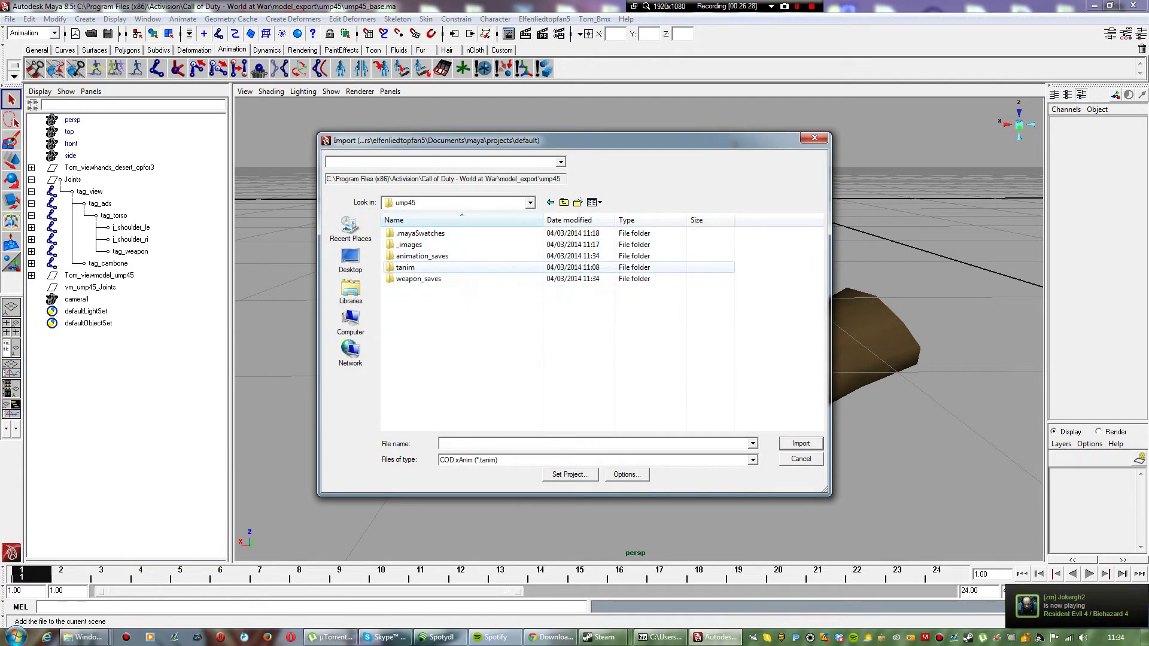
Step: Import the viewmodel_ump45_reload.tanim animation from the ump45 tanim folder into the scene
double_click(405, 268)
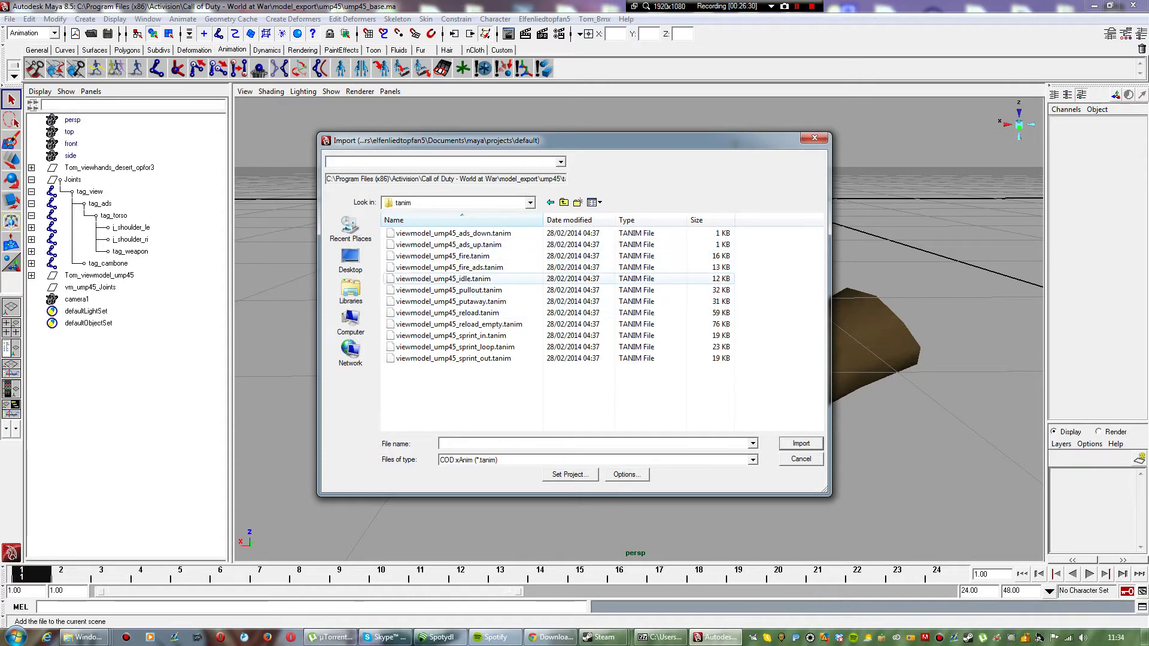
double_click(454, 313)
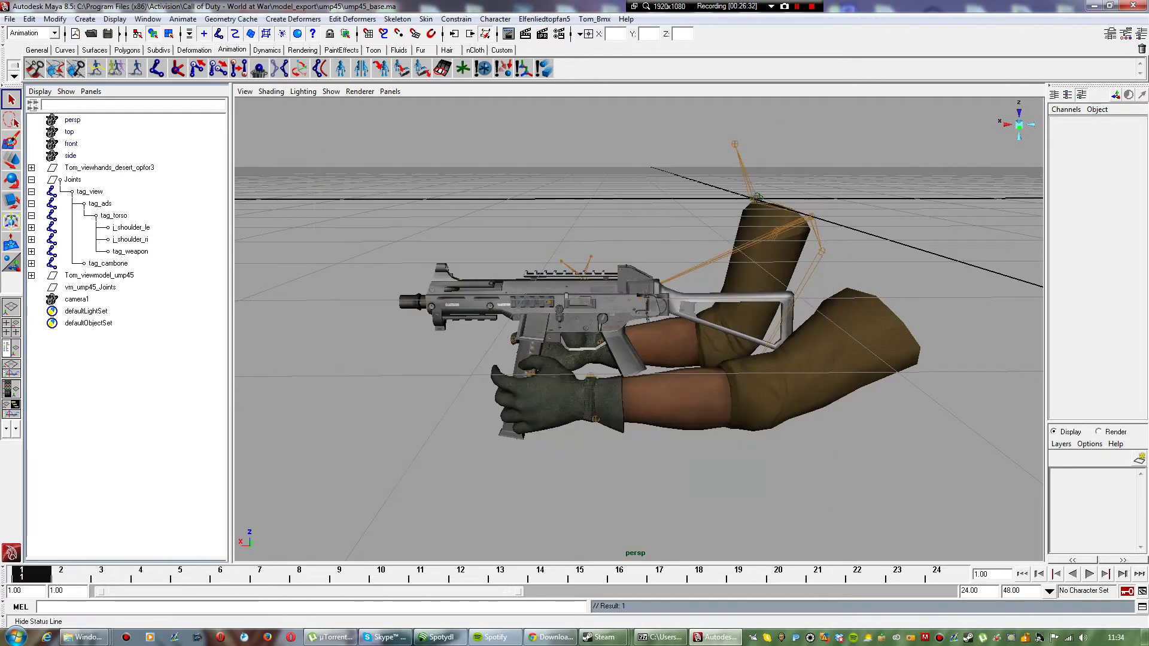
click(9, 19)
click(27, 121)
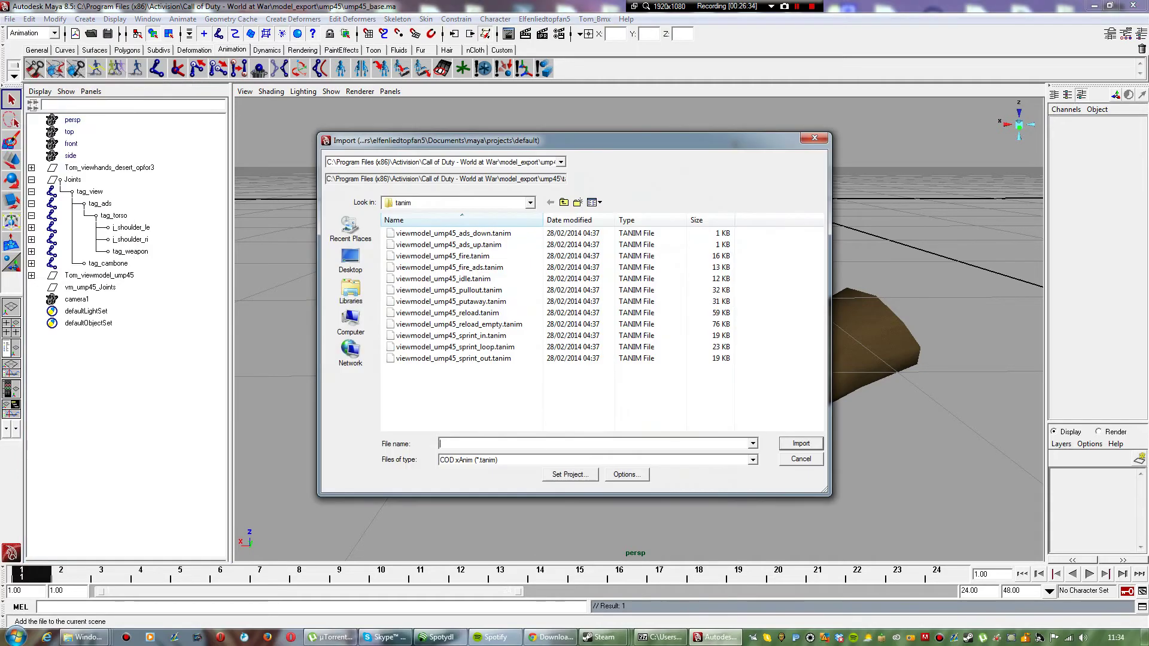
double_click(455, 312)
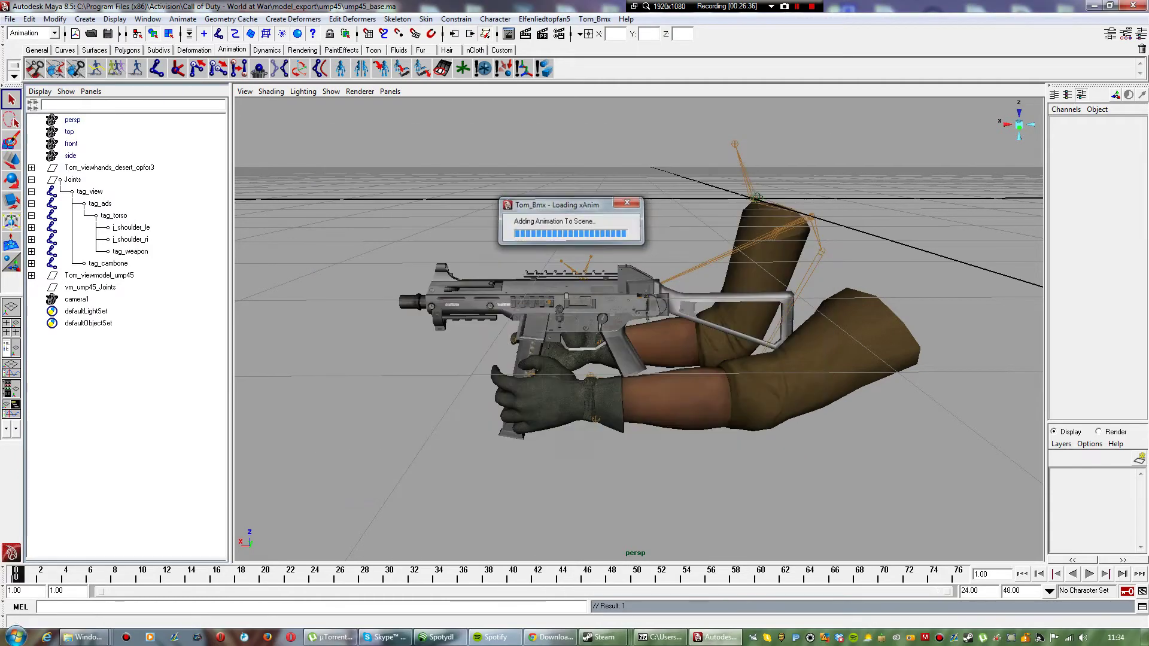
Step: Switch the viewport to the camera1 perspective view
click(390, 91)
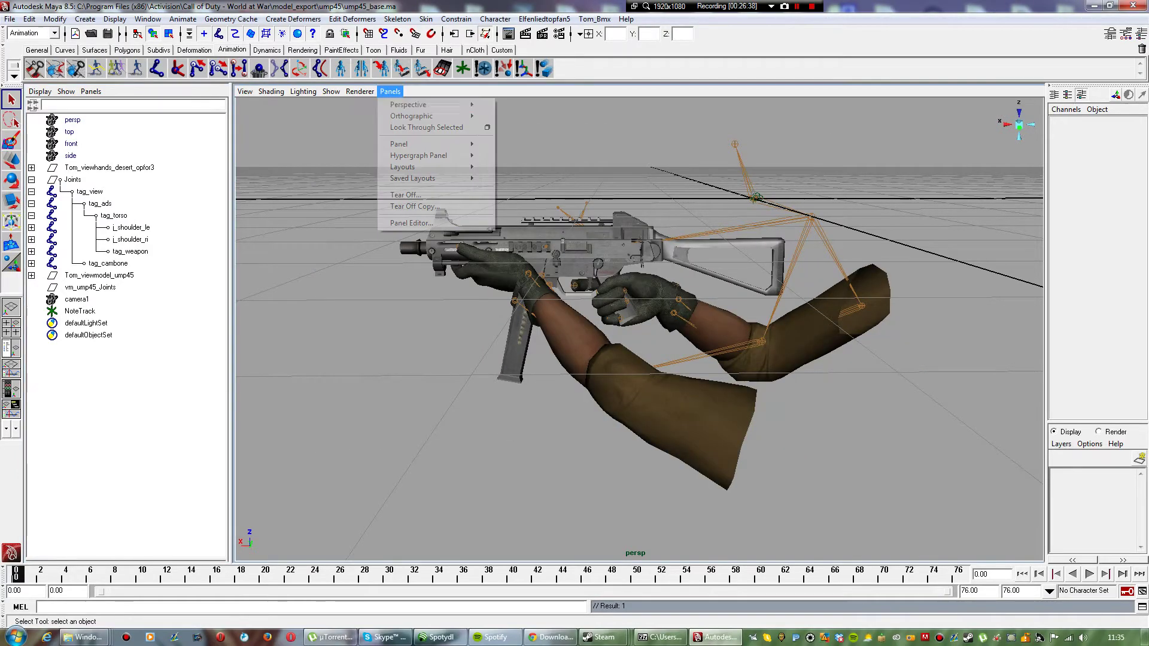
mouse_move(419, 104)
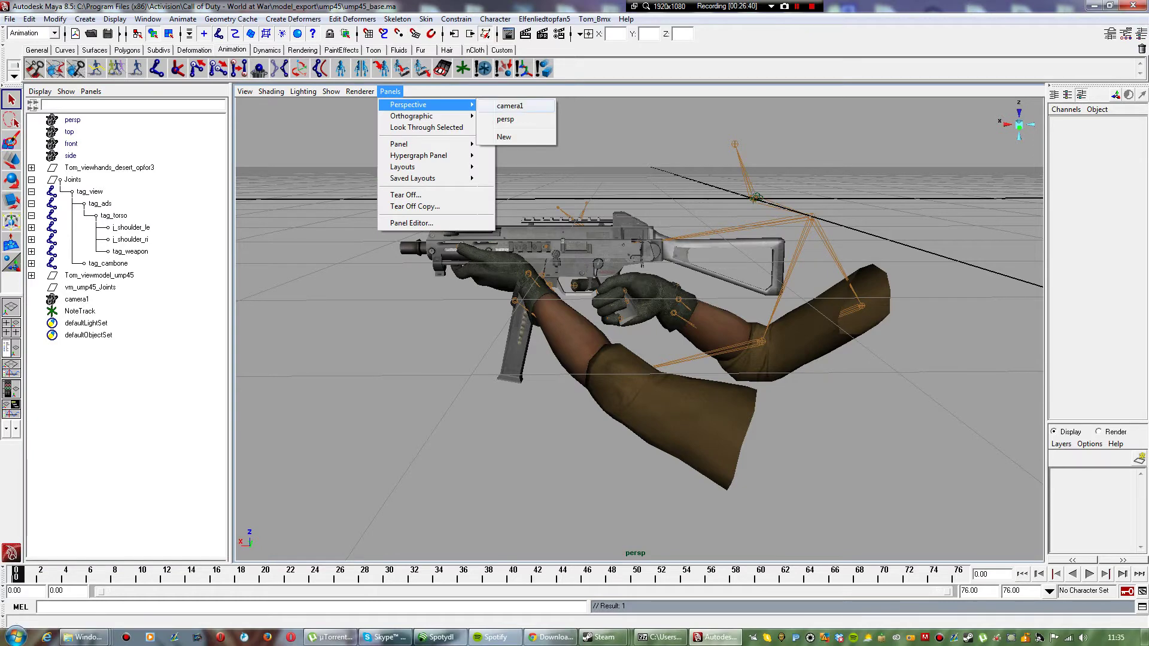
click(509, 106)
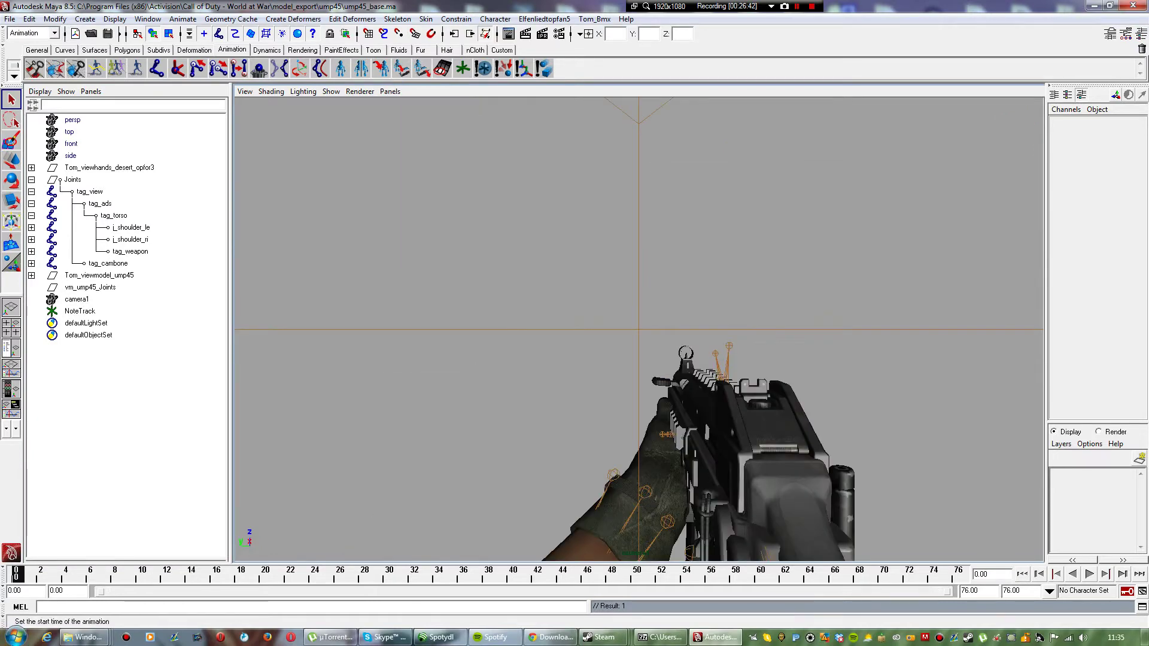
Step: Play the reload animation to check it, stop playback and return to the start frame
key(alt+v)
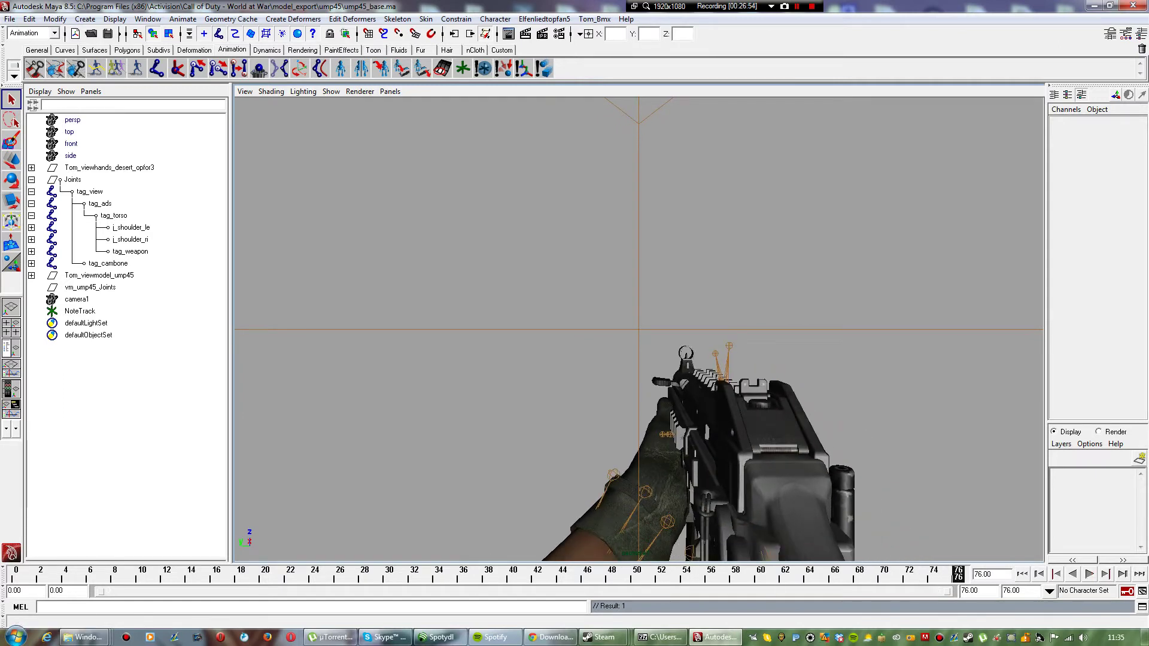
click(1090, 575)
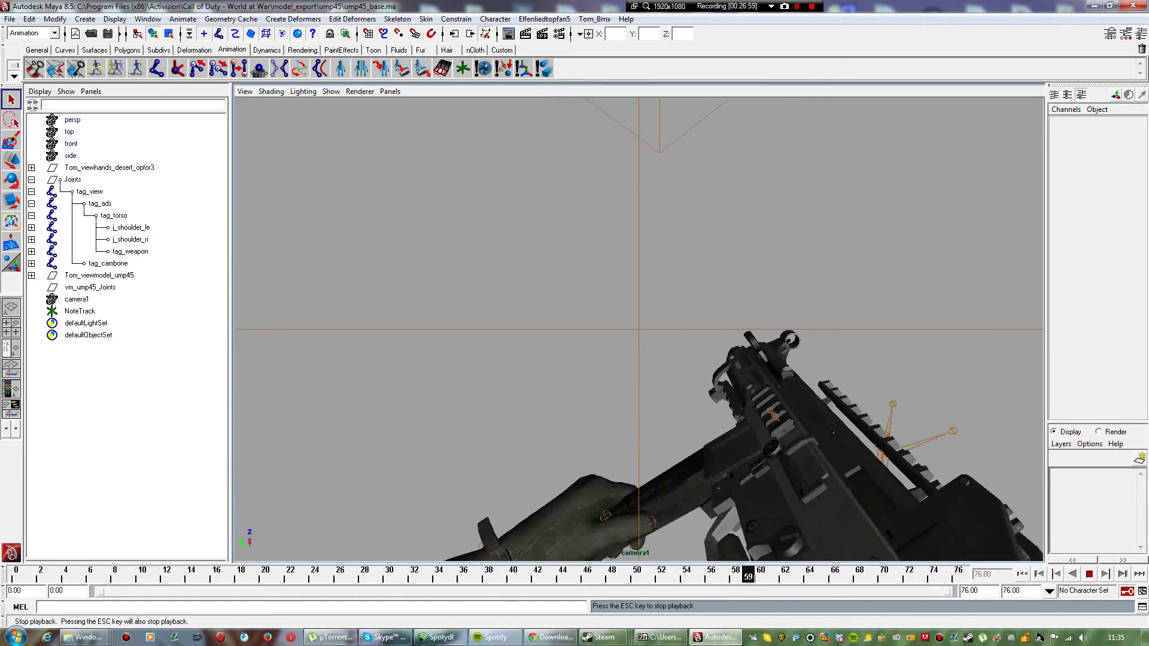
click(1090, 575)
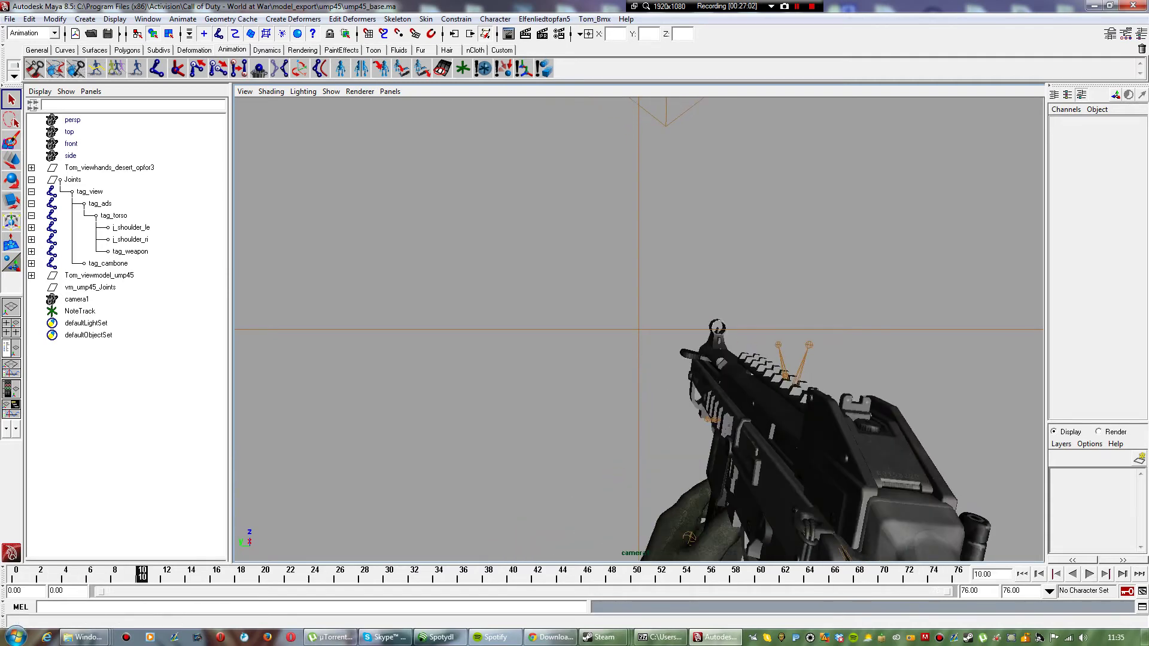
key(alt+shift+v)
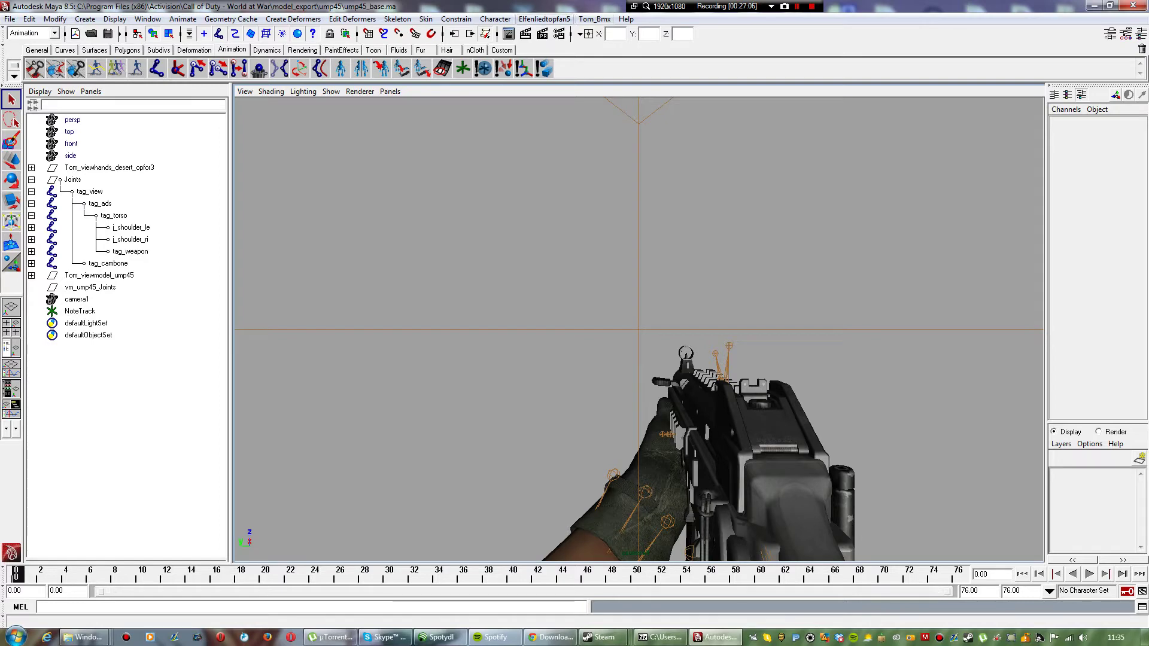
Step: Start saving the scene under a new name and browse to the model_export\ump45\weapon_saves folder
click(10, 19)
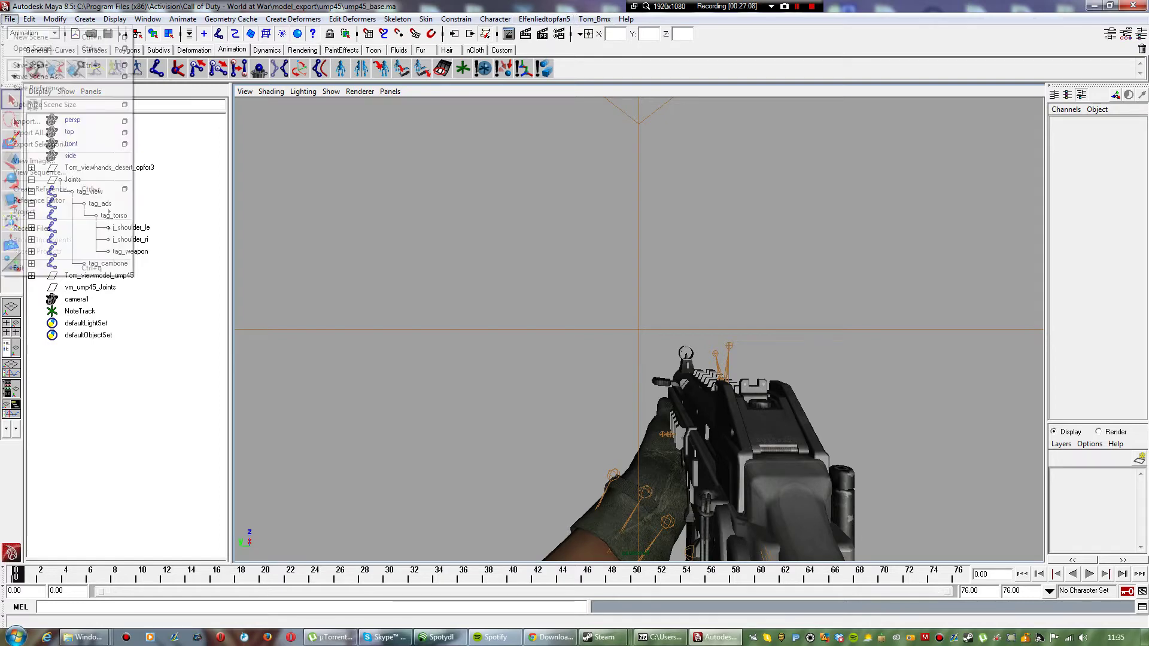
click(38, 76)
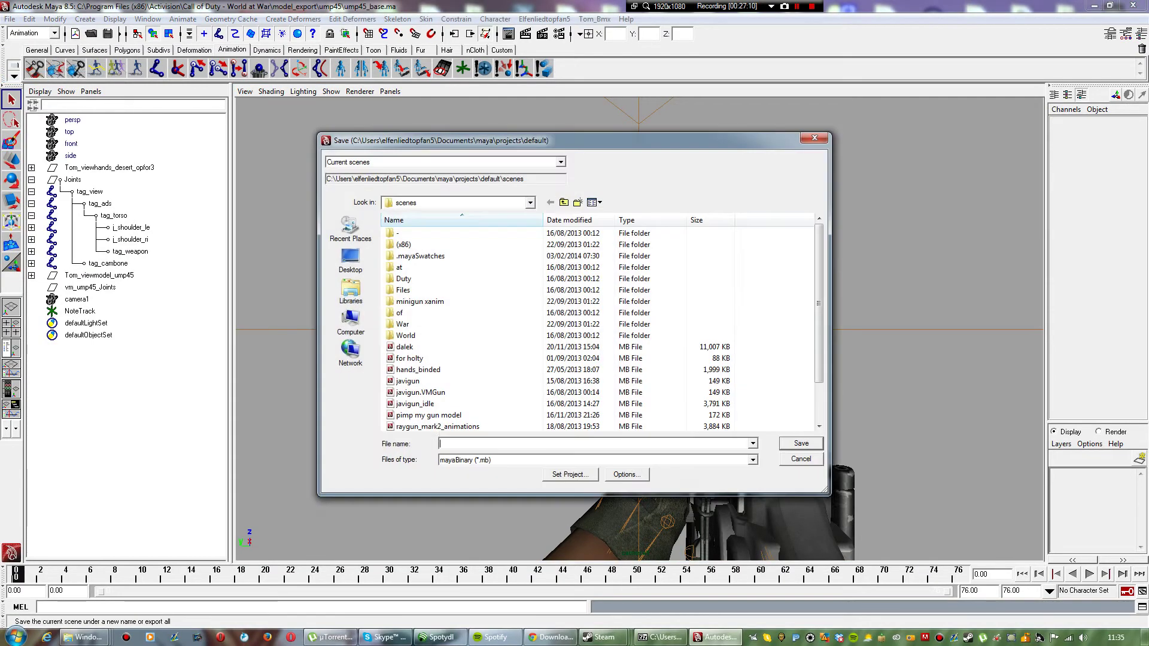
click(564, 202)
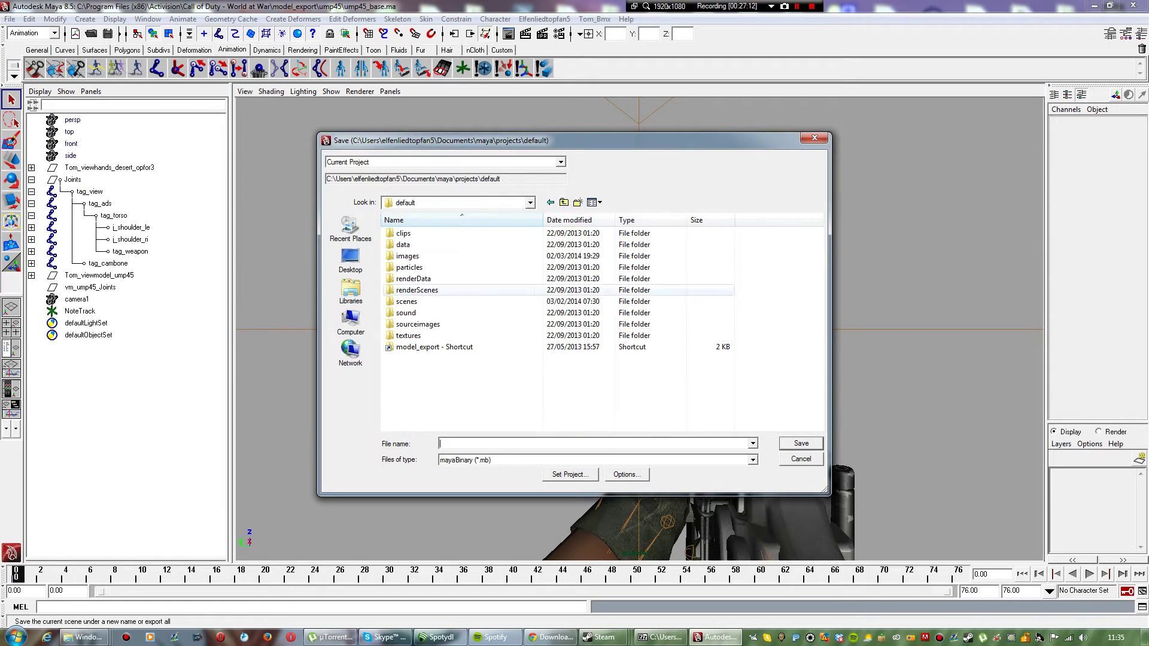
double_click(434, 347)
double_click(413, 233)
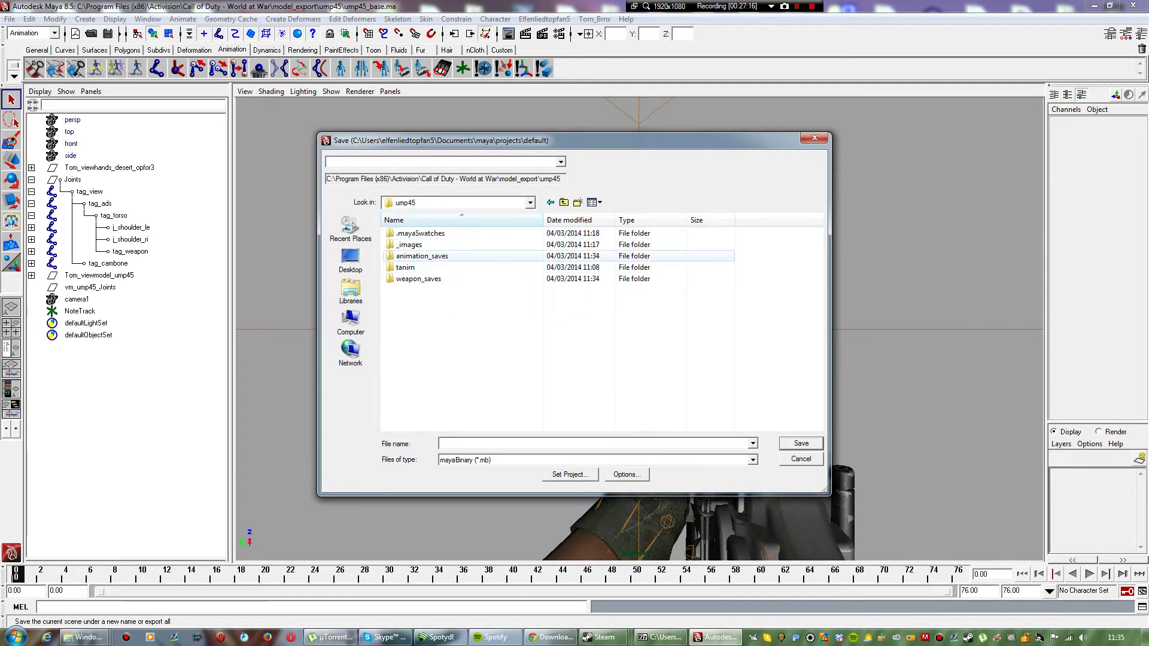
double_click(420, 279)
Step: Save the scene in mayaAscii format as ump45_reload
click(753, 459)
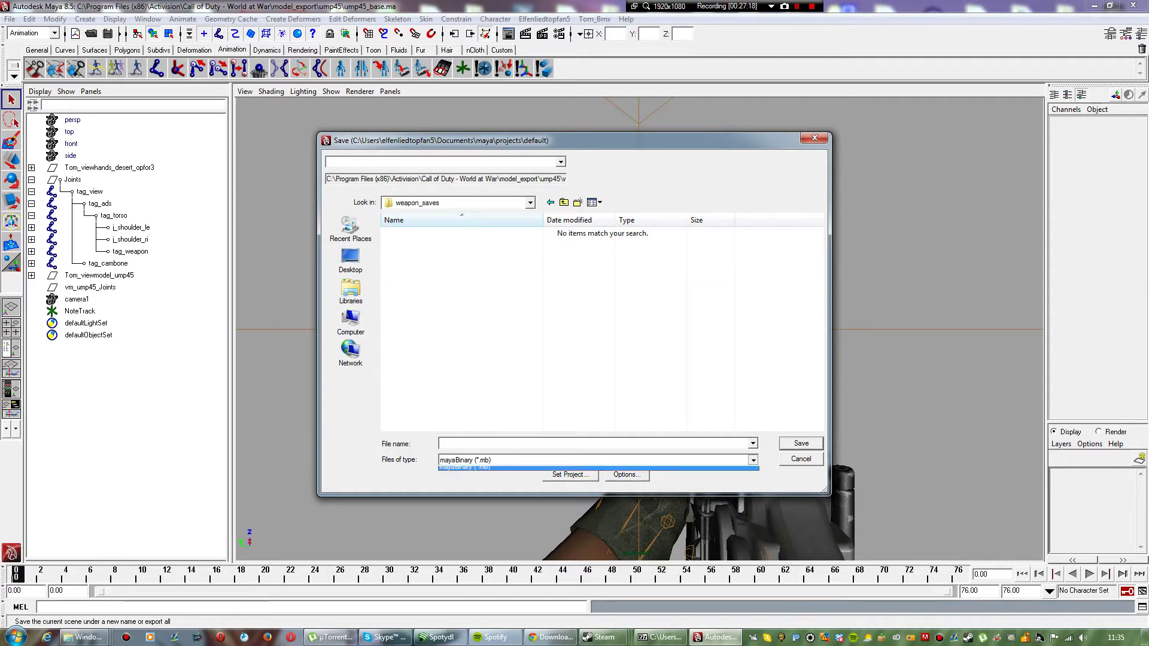
click(479, 479)
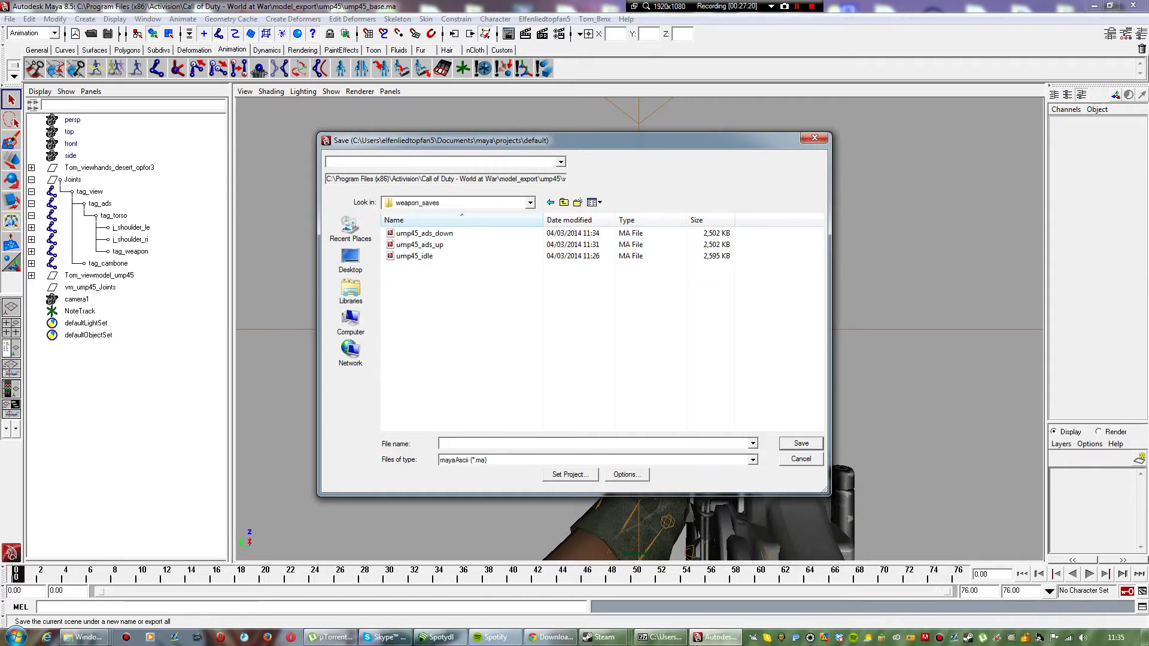
text(ump46)
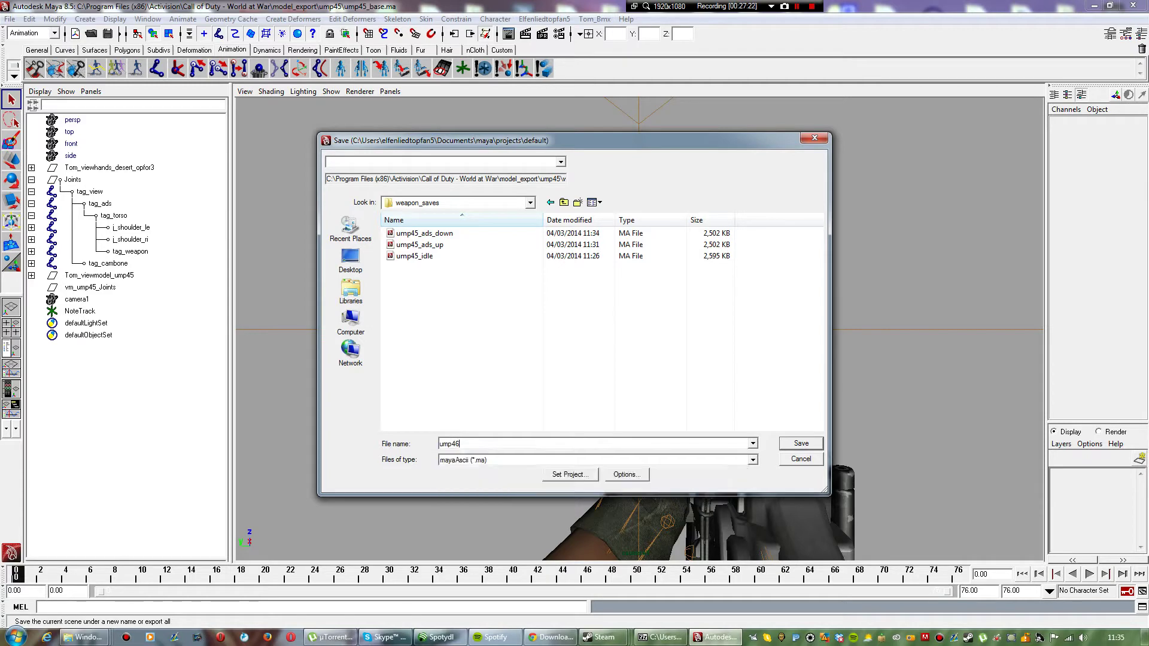
key(BackSpace)
text(5)
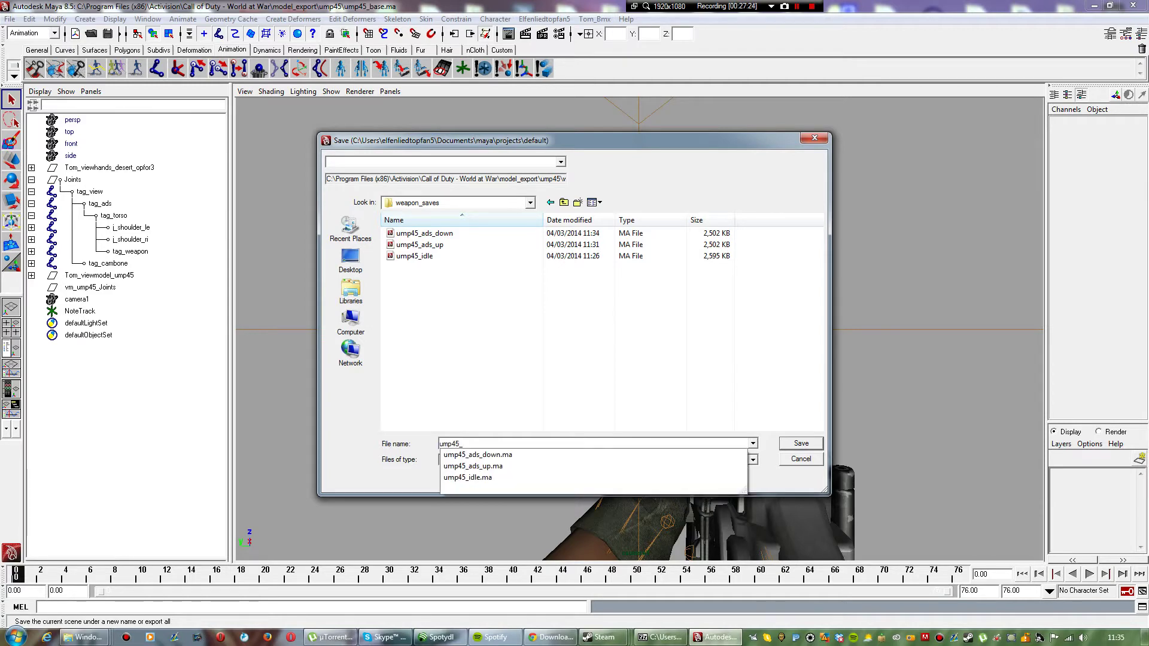
text(_reload)
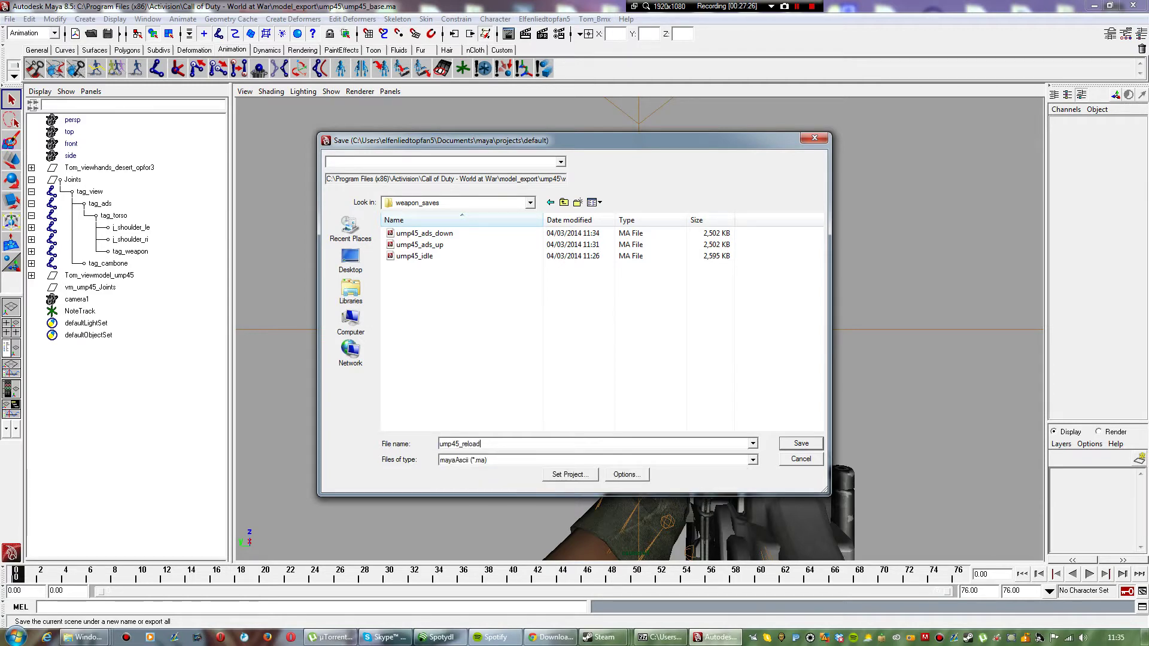
key(Return)
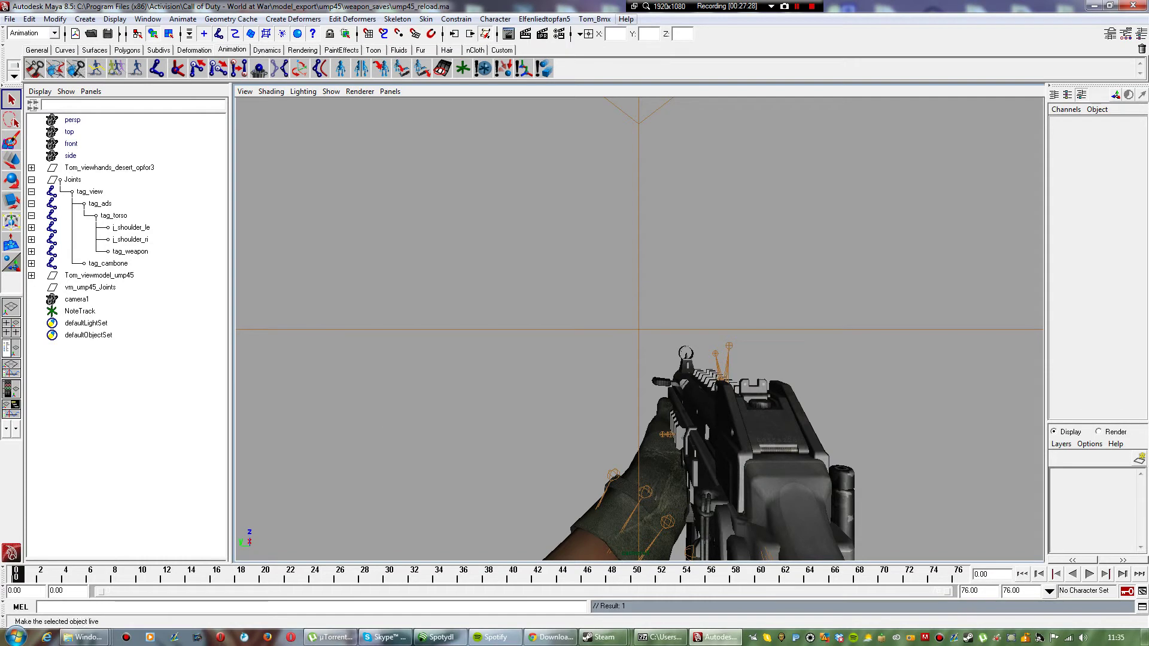
Step: Add a new entry in the COD animation exporter, select it and fill in its end frame from the timeline's last frame
click(544, 19)
click(559, 54)
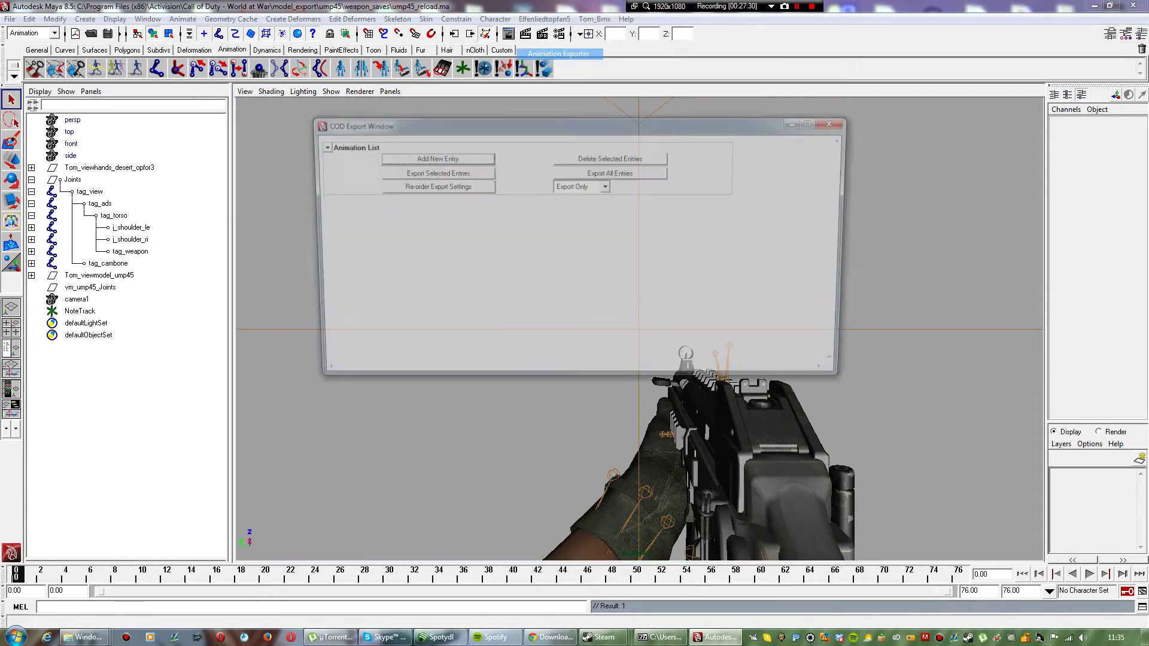
click(432, 159)
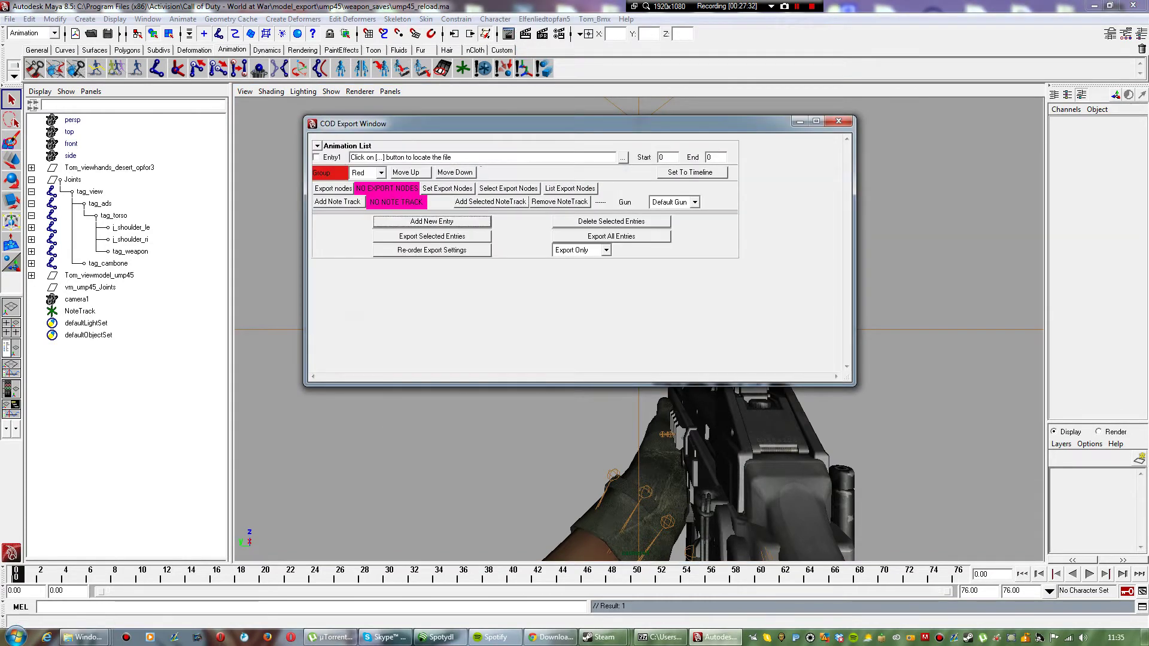
click(317, 157)
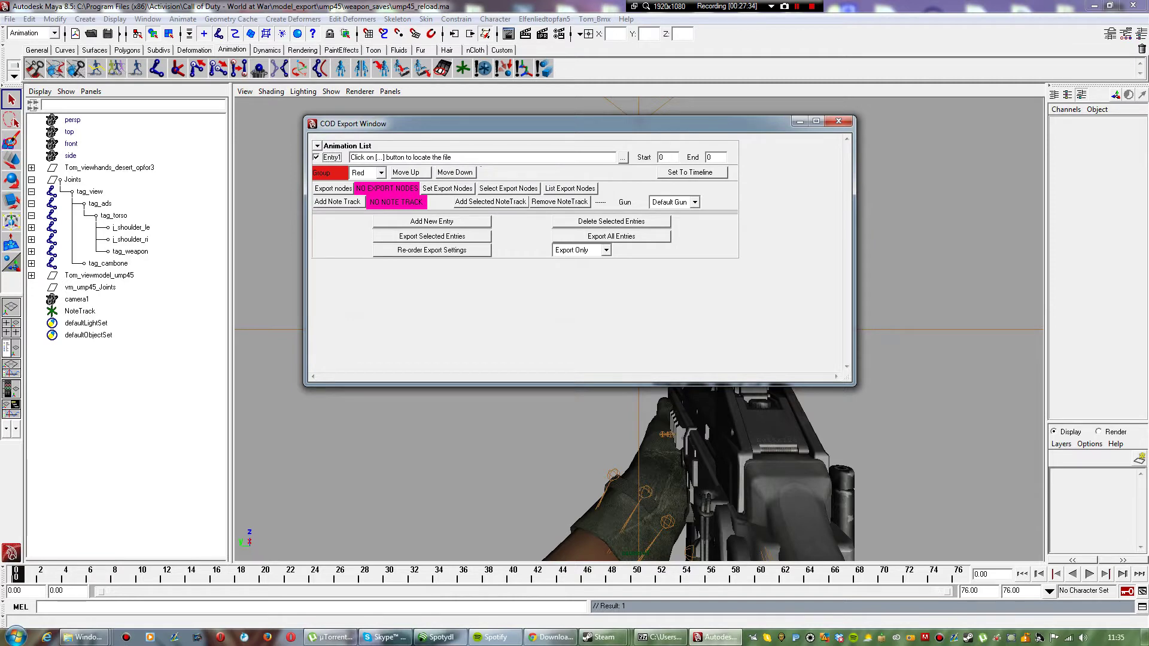
click(959, 574)
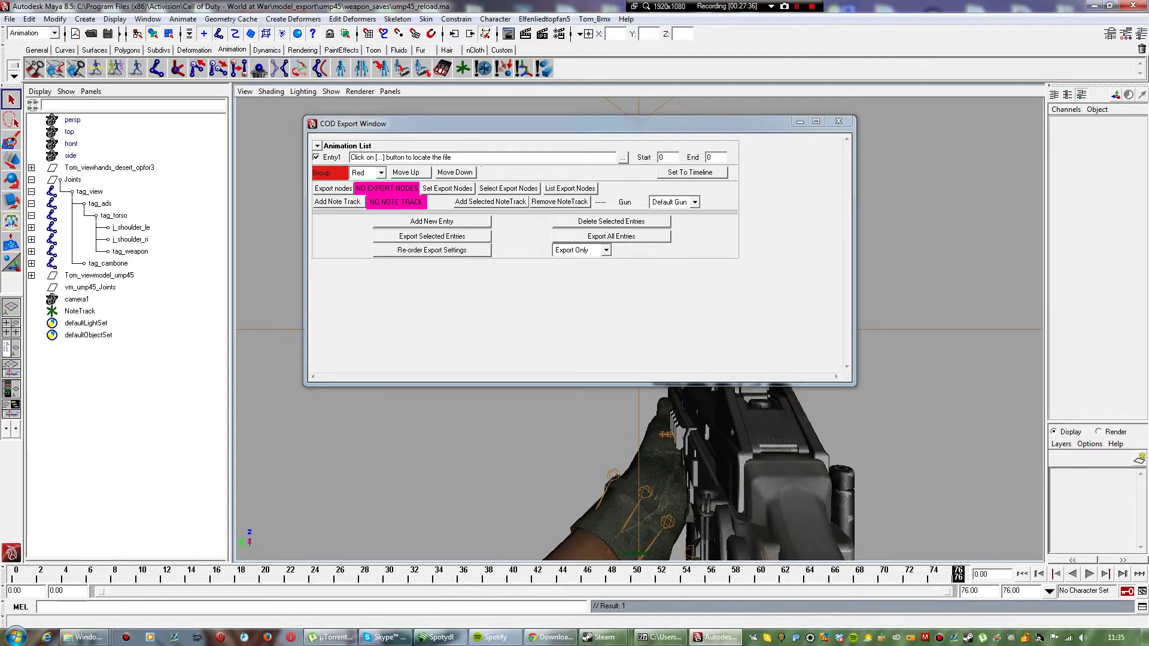
click(580, 124)
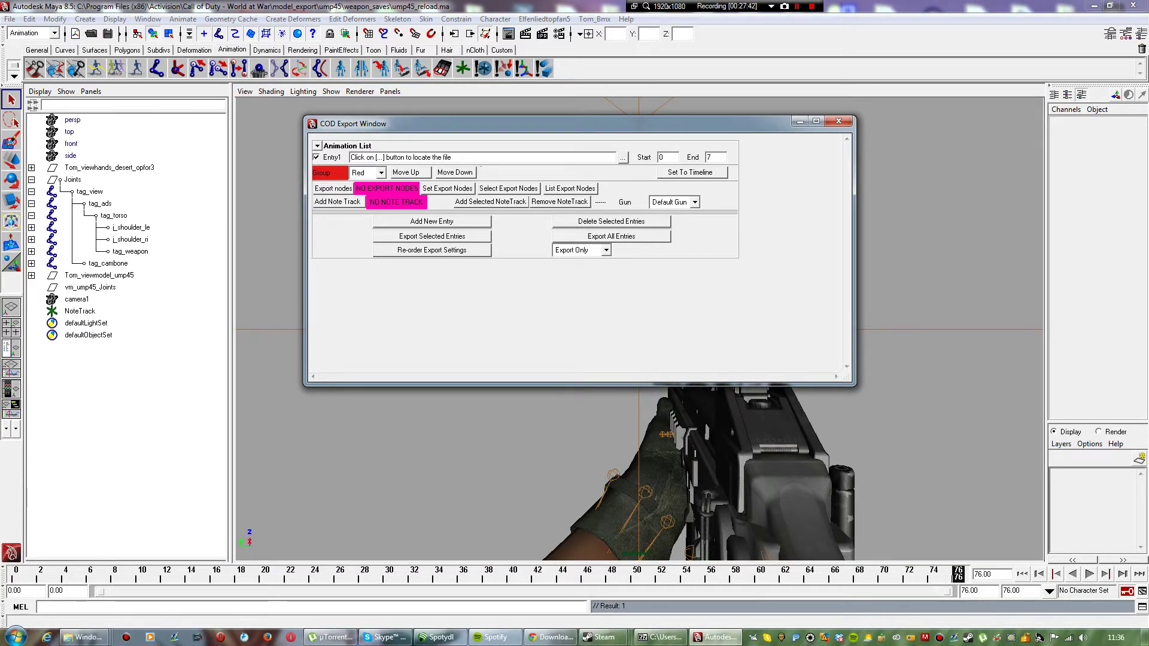
Step: Start choosing the entry's export file and browse to the World at War xanim_export folder
click(623, 158)
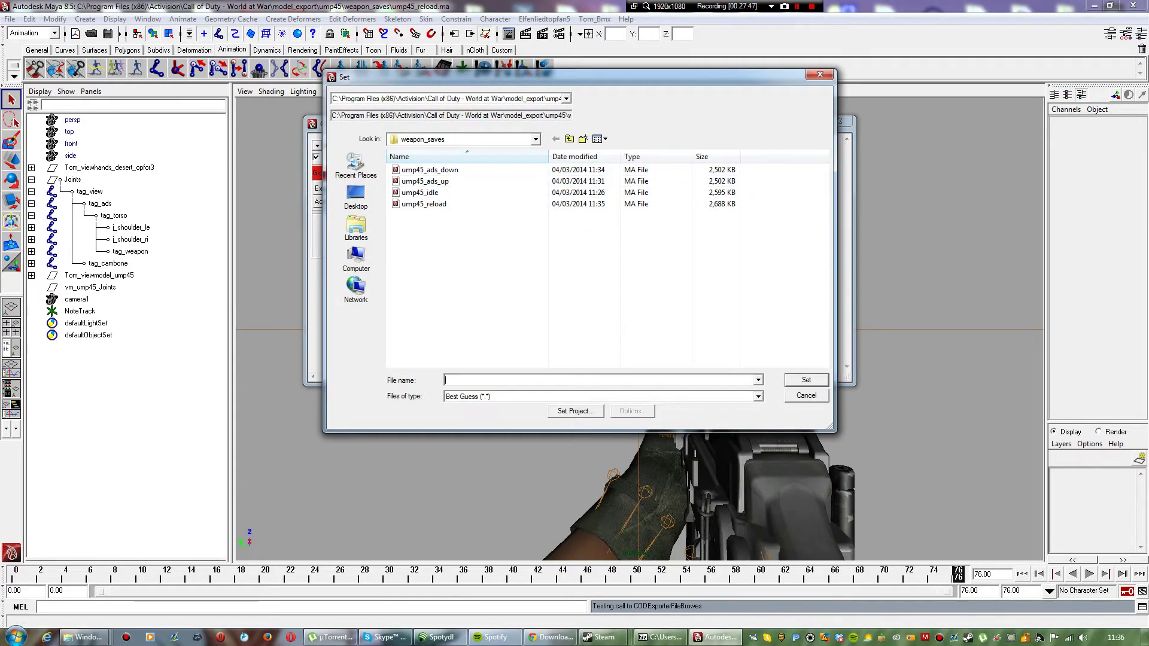
click(569, 139)
click(569, 139)
click(569, 139)
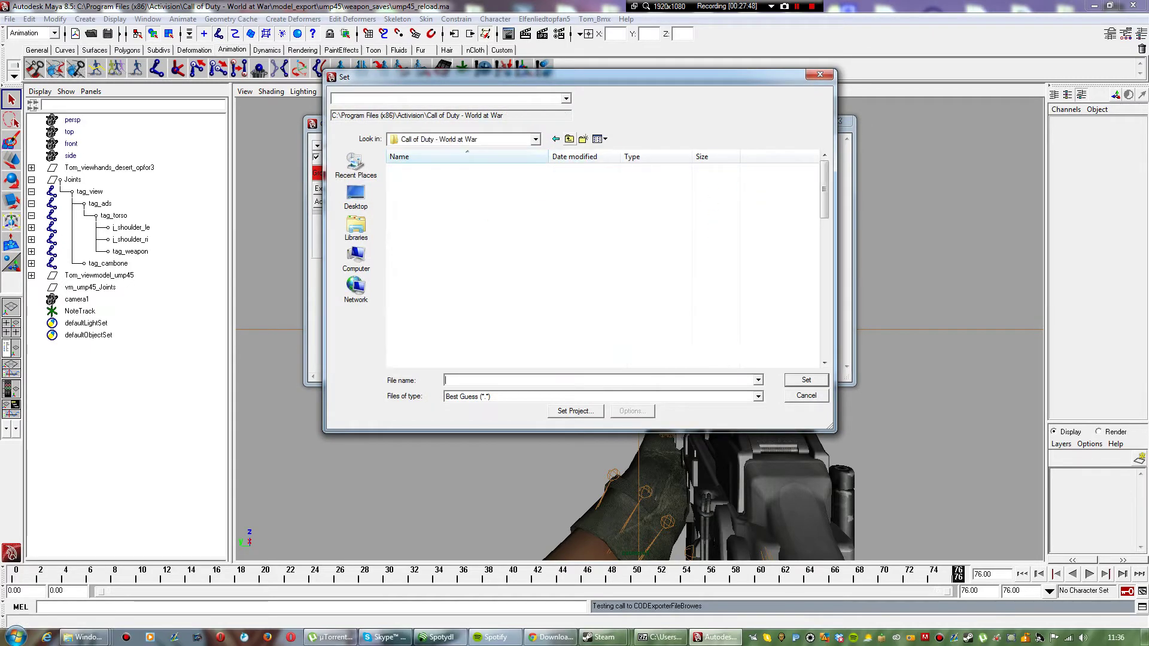
scroll(467, 251, down, 5)
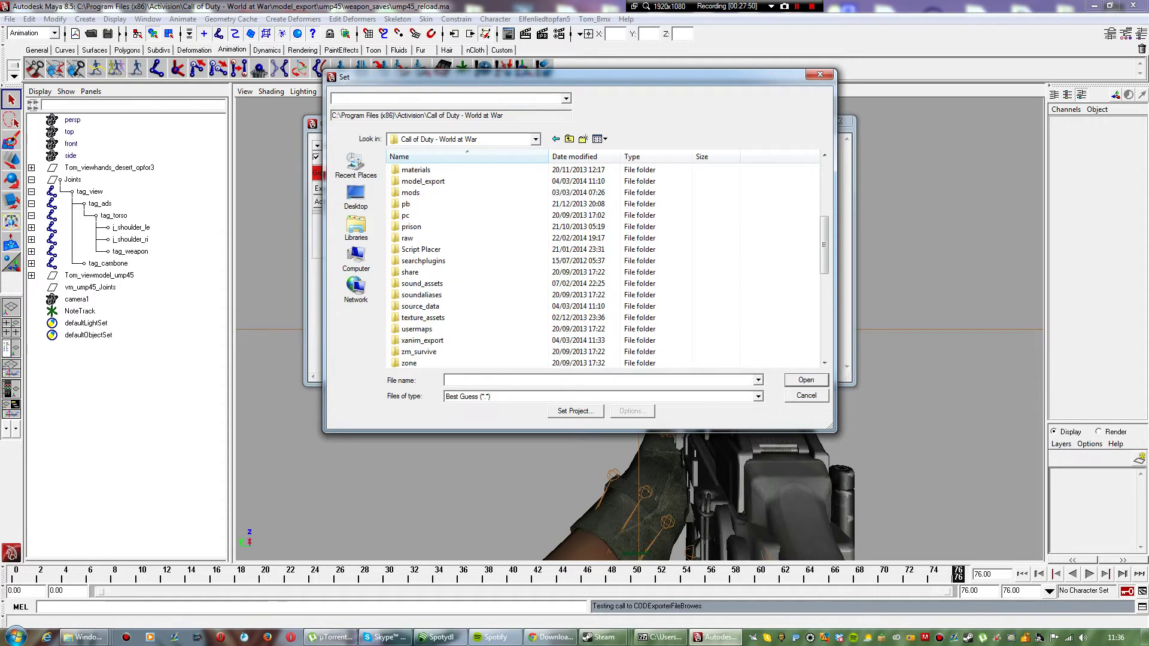
double_click(422, 340)
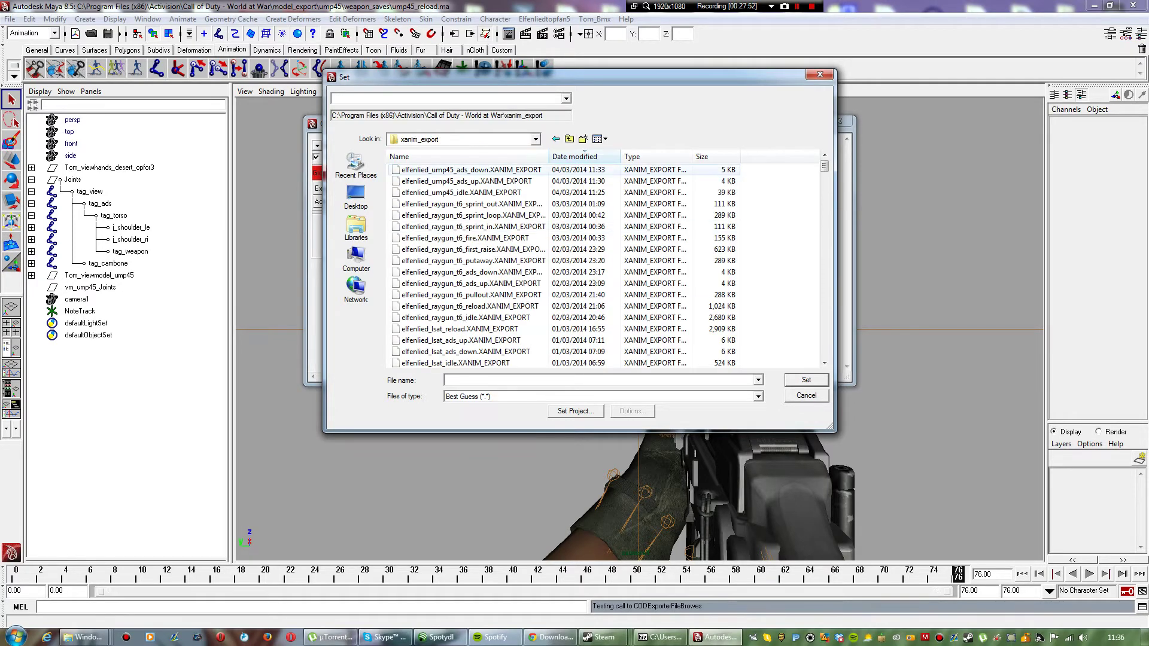
Step: Name the entry's export file elfenlied_ump45_reload in the xanim_export folder
text(elfenlie)
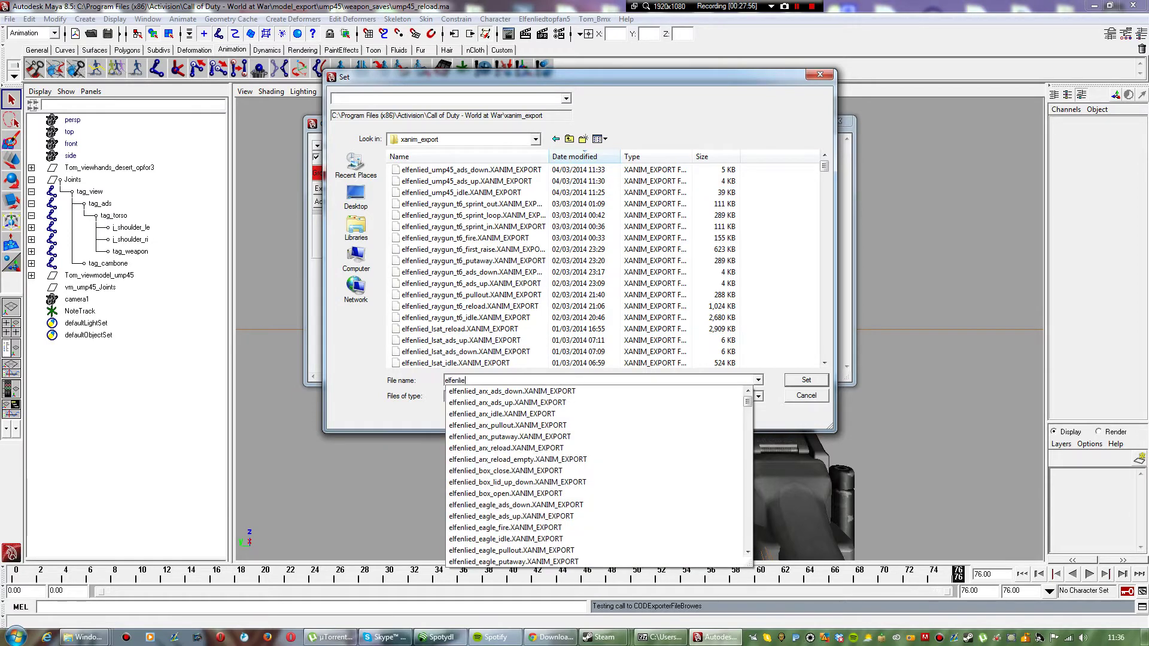
text(d_a)
key(BackSpace)
text(u)
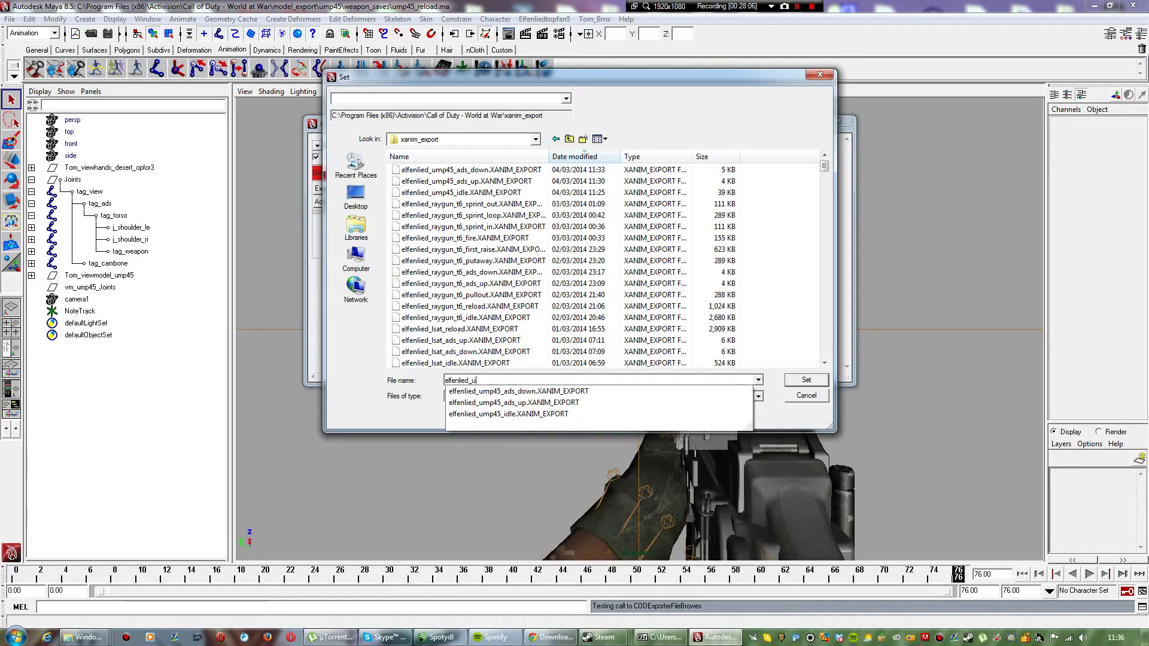
text(mp4)
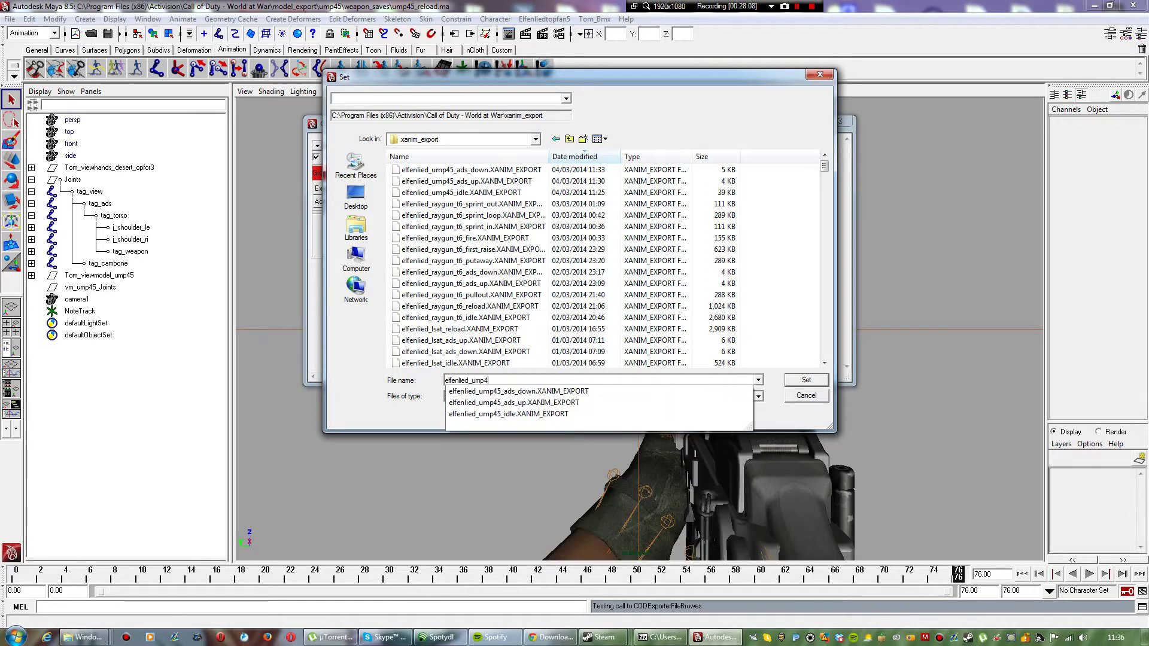
text(5_ads)
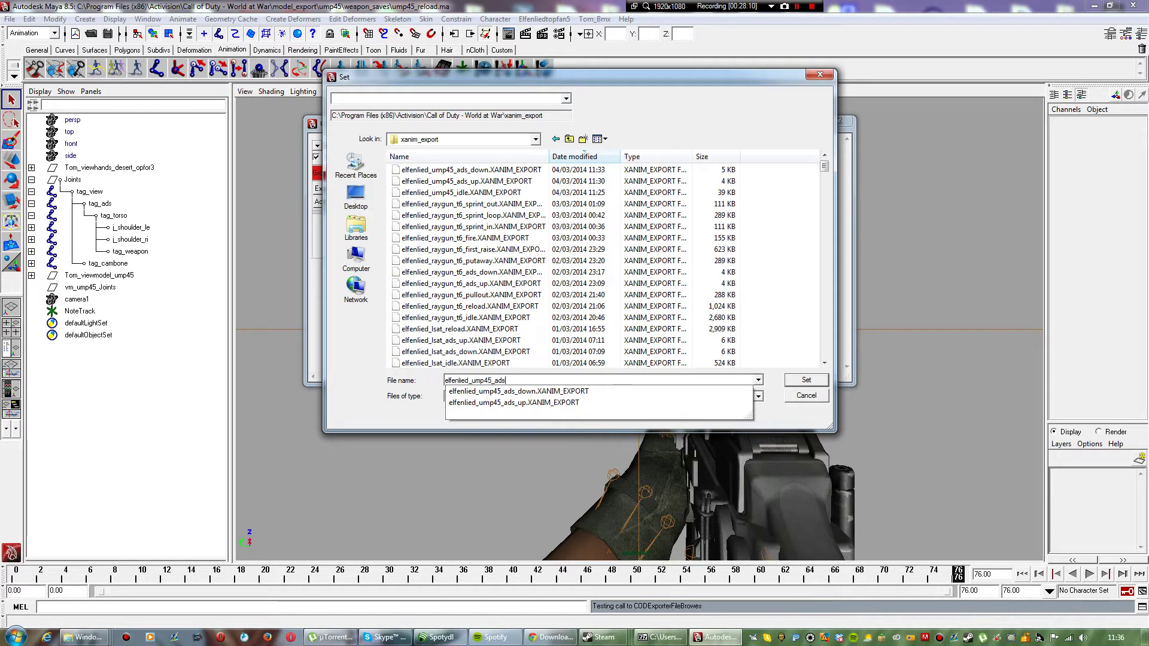
key(BackSpace)
key(BackSpace)
key(BackSpace)
text(re)
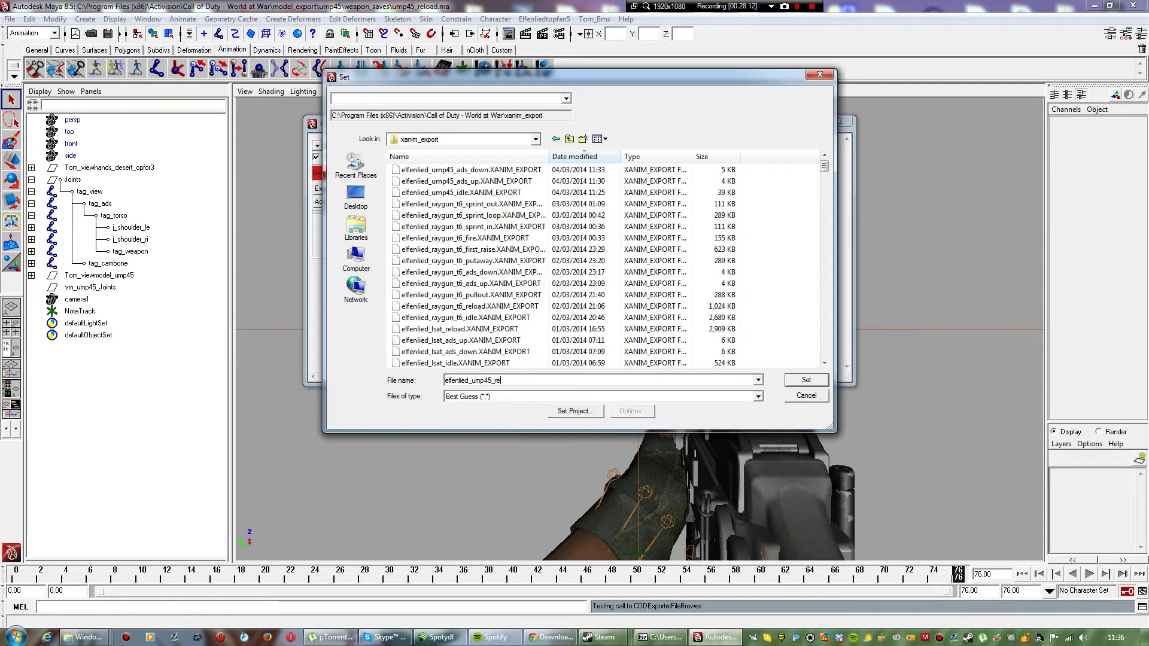
text(load)
key(Return)
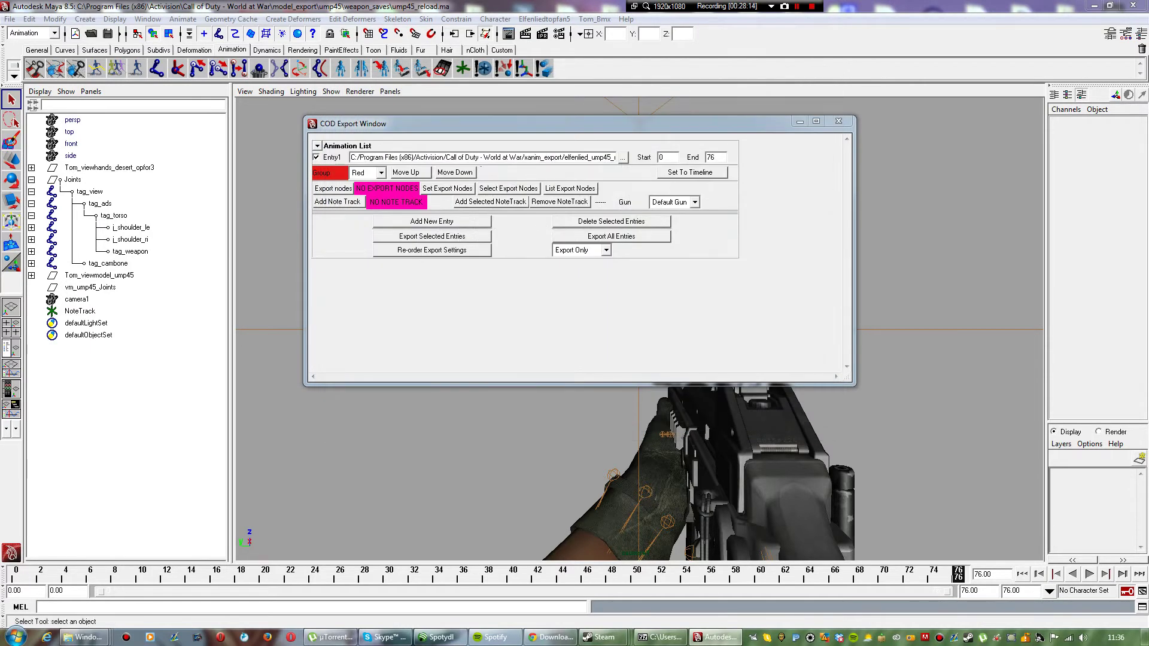
Step: Set the tag_torso and tag_cambone hierarchies as export nodes, and export the selected entry with the scene changes saved
click(113, 215)
click(108, 263)
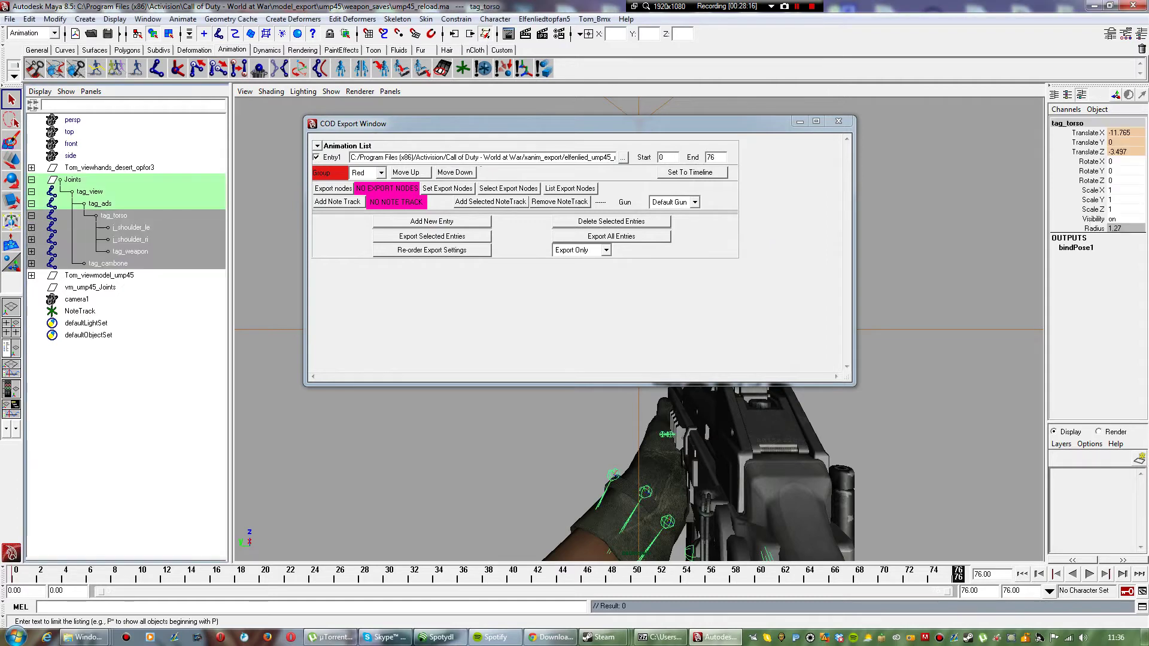
click(29, 19)
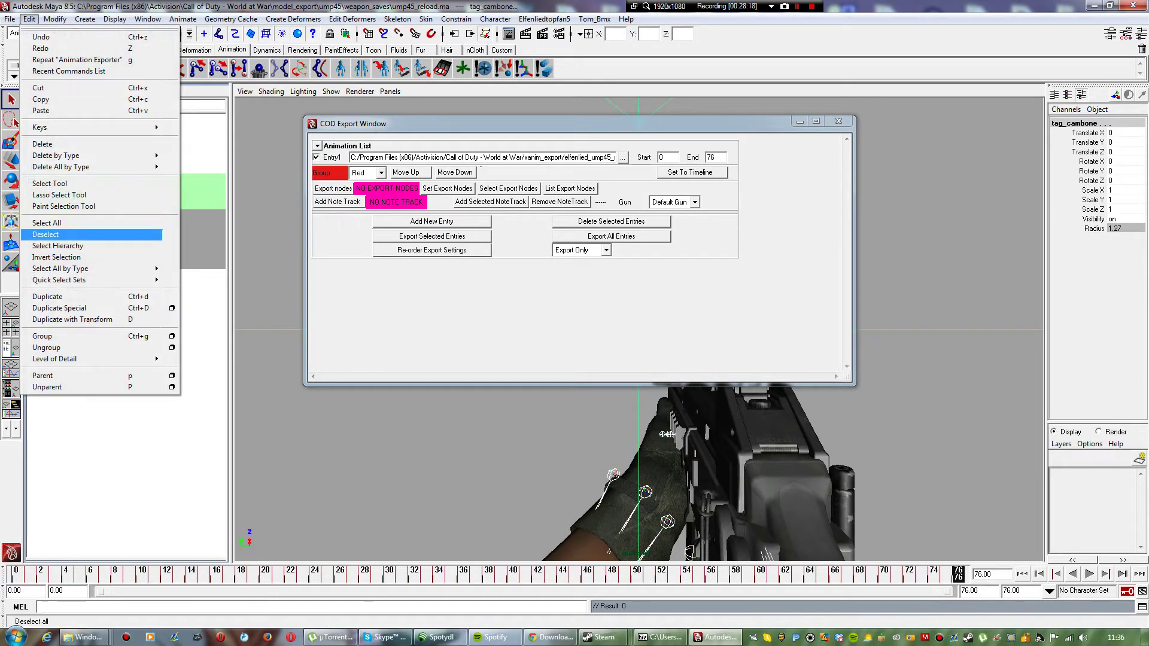
click(57, 246)
click(448, 188)
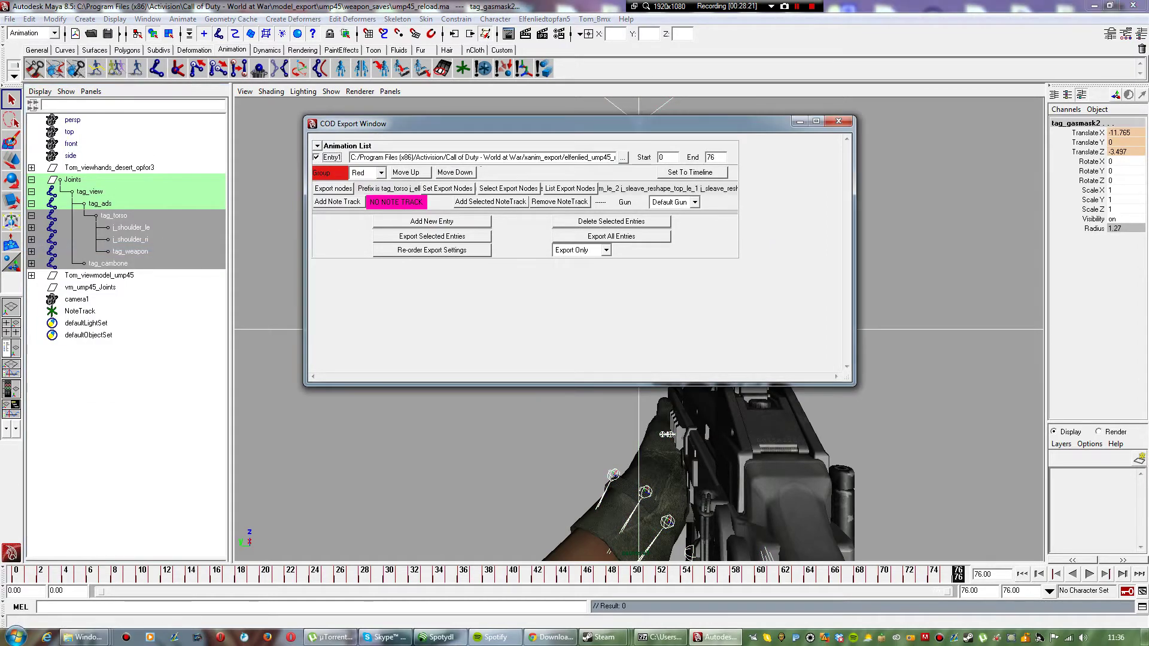
click(432, 236)
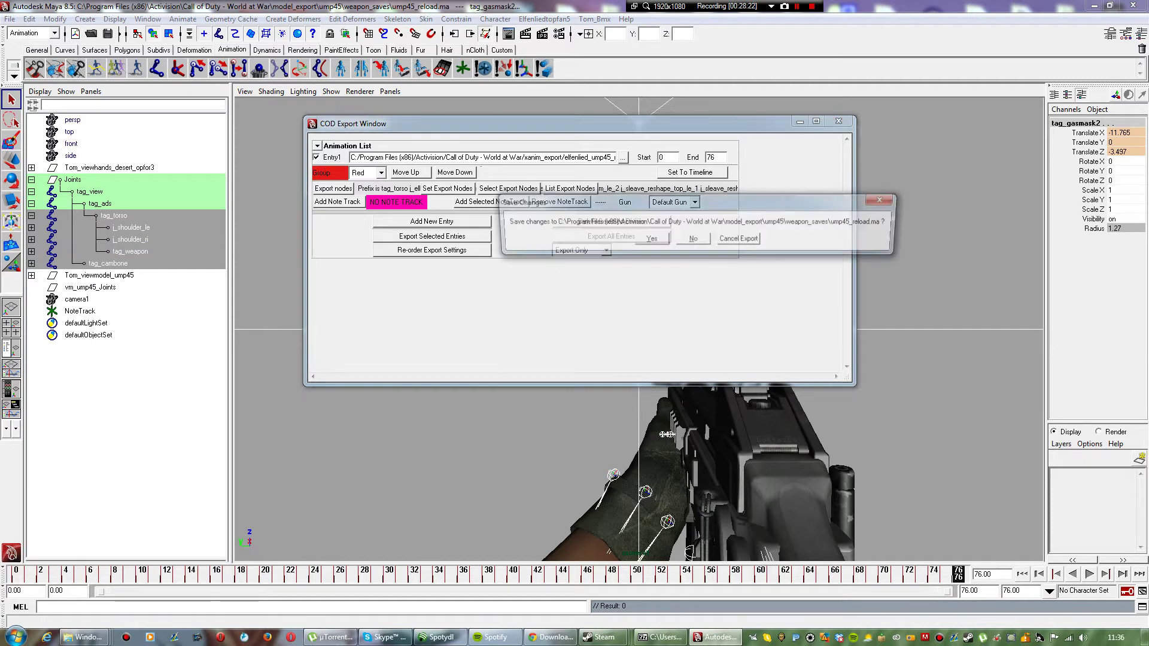
click(650, 239)
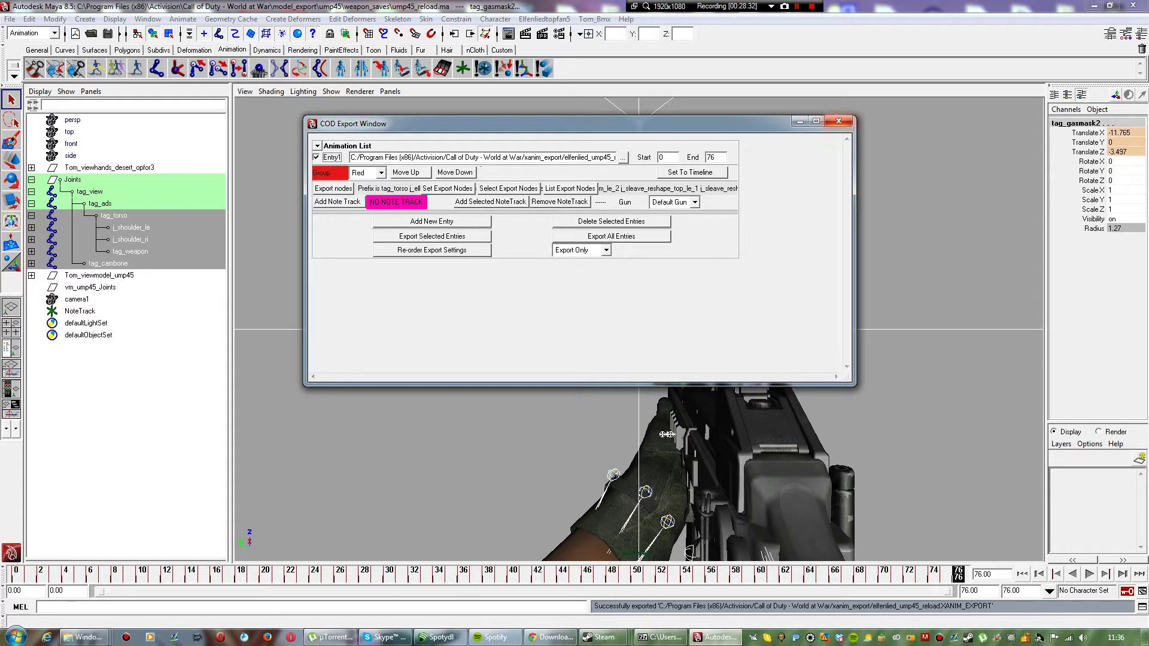
Step: Close the exporter and the finished reload scene, and open ump45_base from the model_export\ump45 folder
click(838, 122)
click(838, 174)
click(1133, 5)
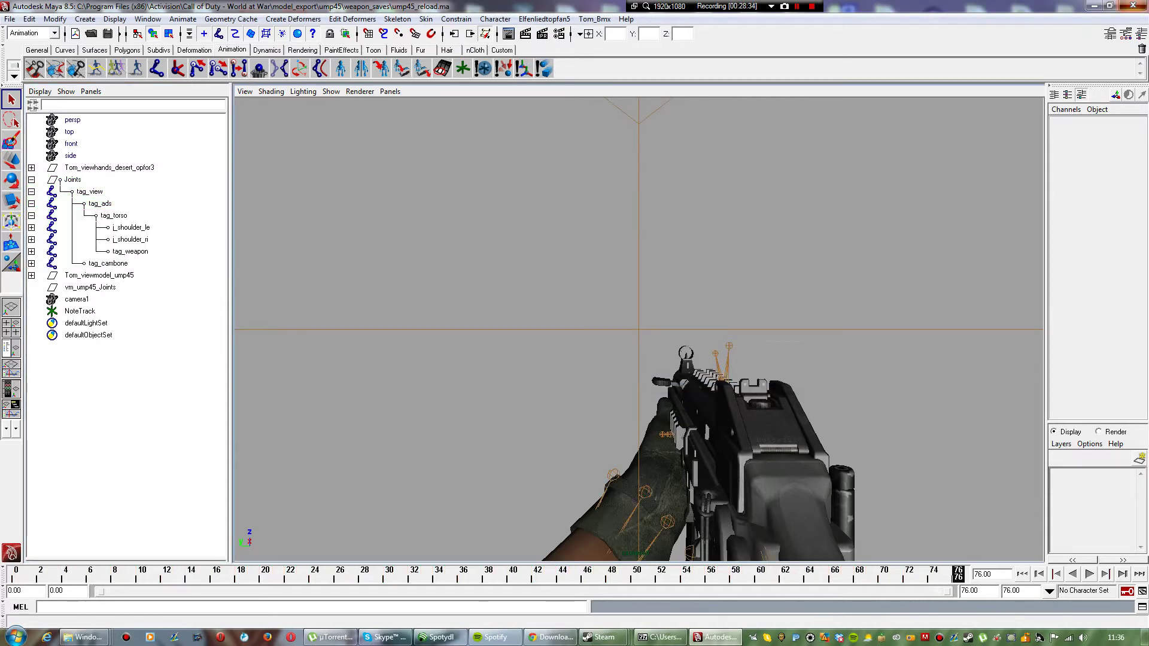
click(691, 303)
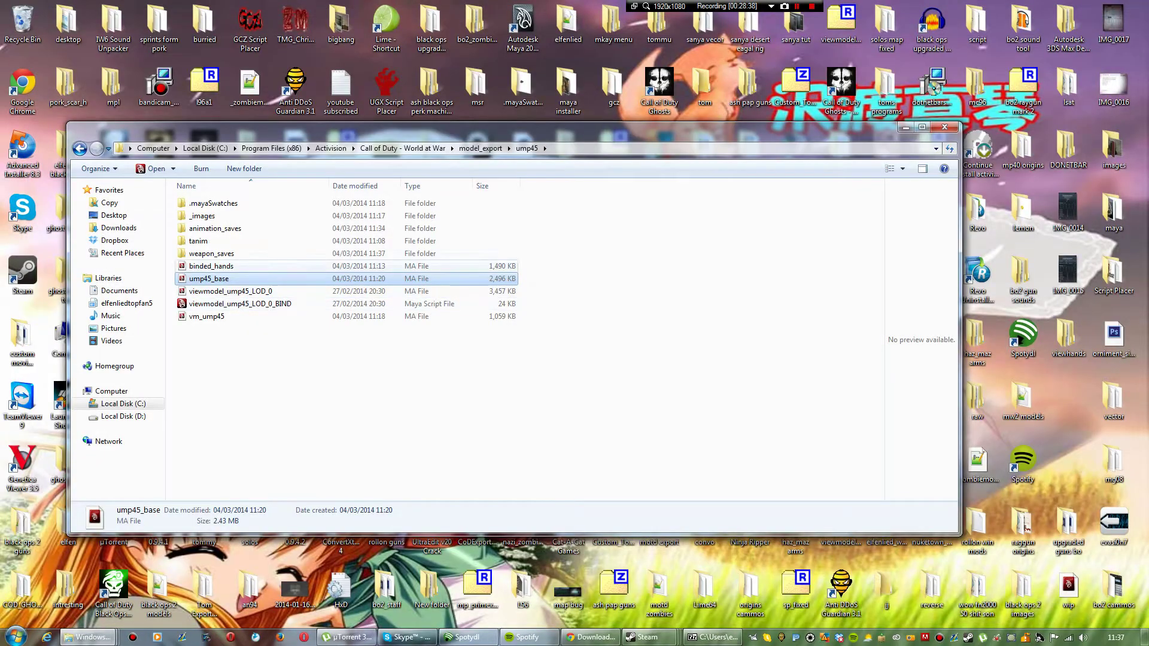
double_click(233, 278)
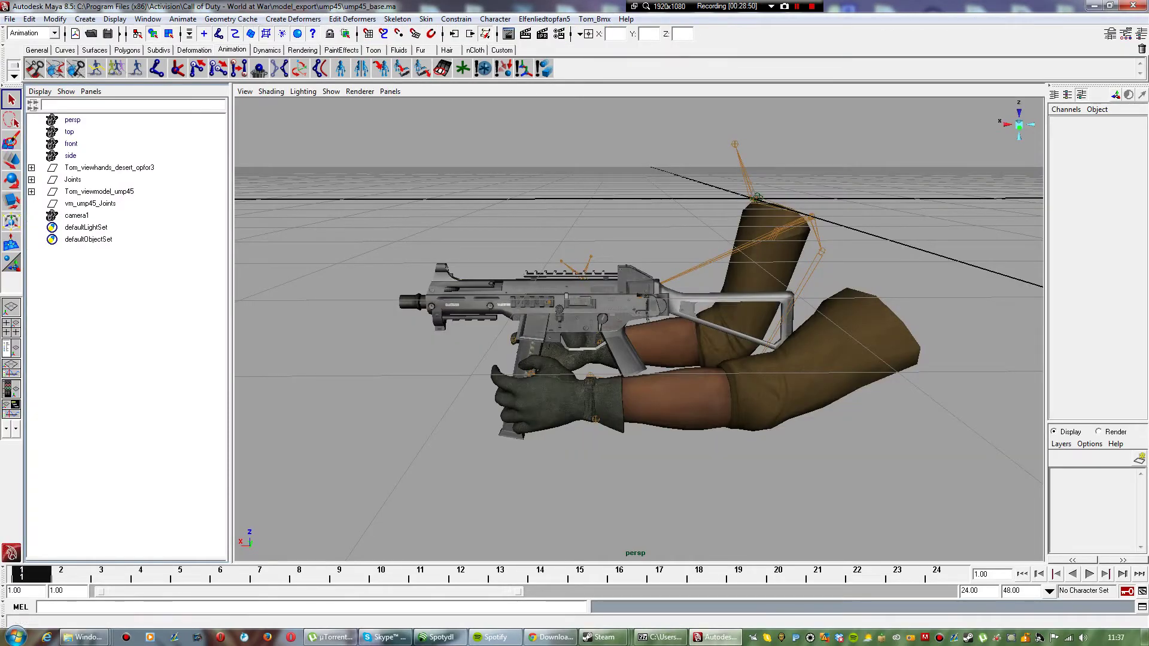
Step: Expand the Joints hierarchy in the Outliner down to the joints beneath tag_torso
click(32, 179)
click(31, 191)
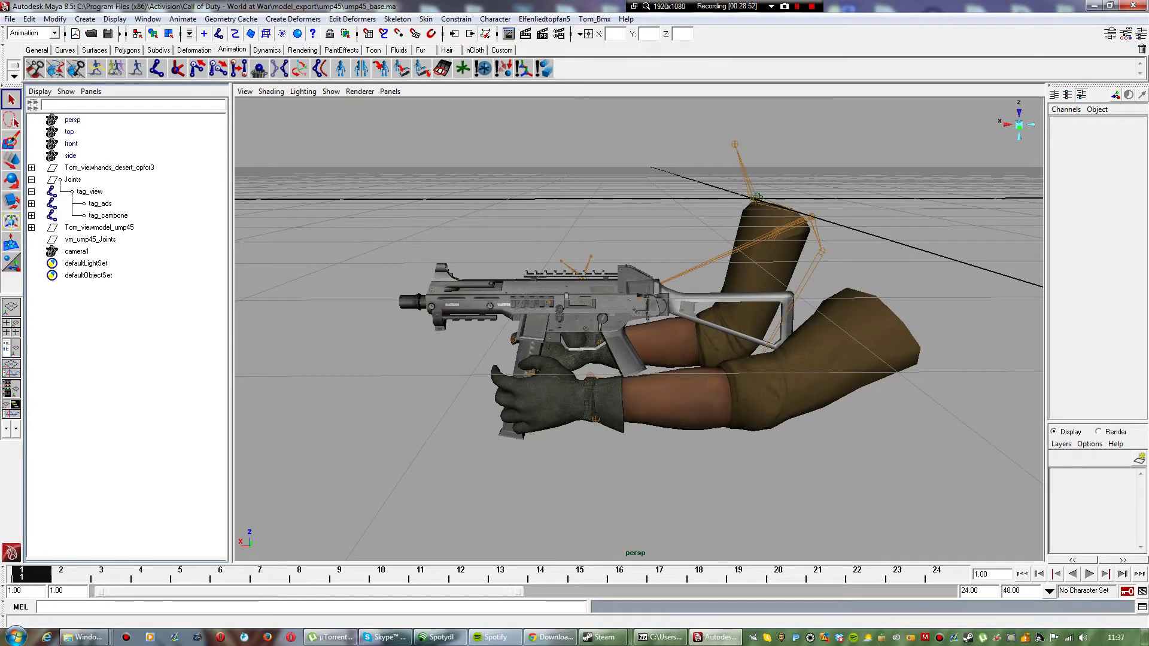
click(32, 203)
click(32, 216)
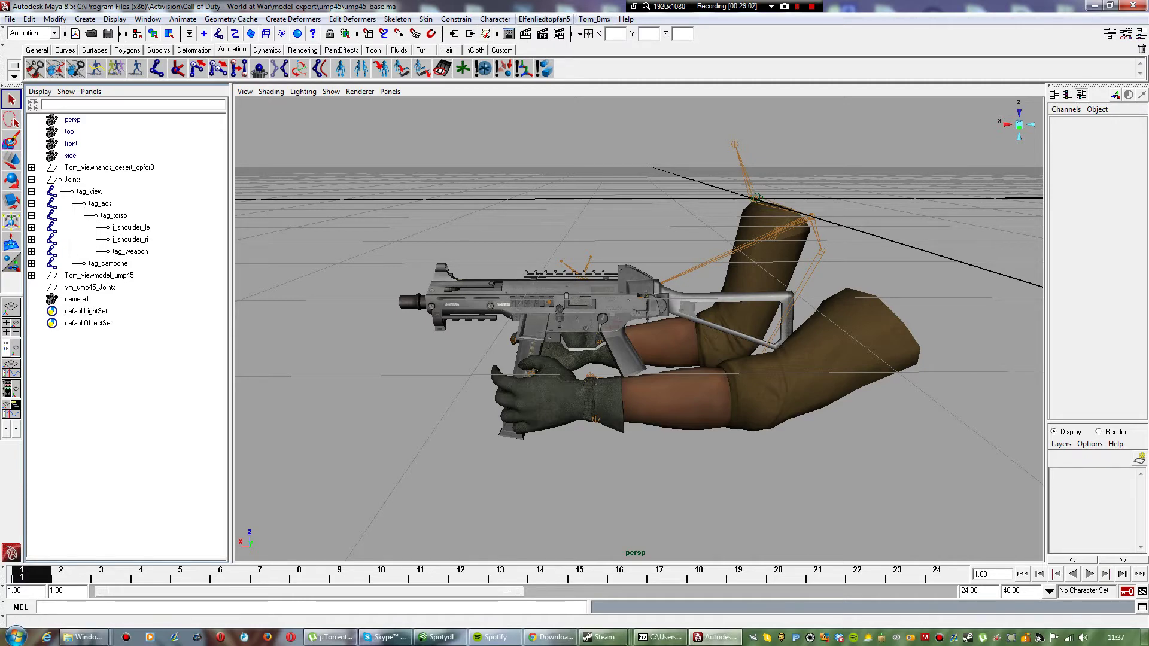
Step: Open the COD animation exporter, add a new entry and select it
click(544, 18)
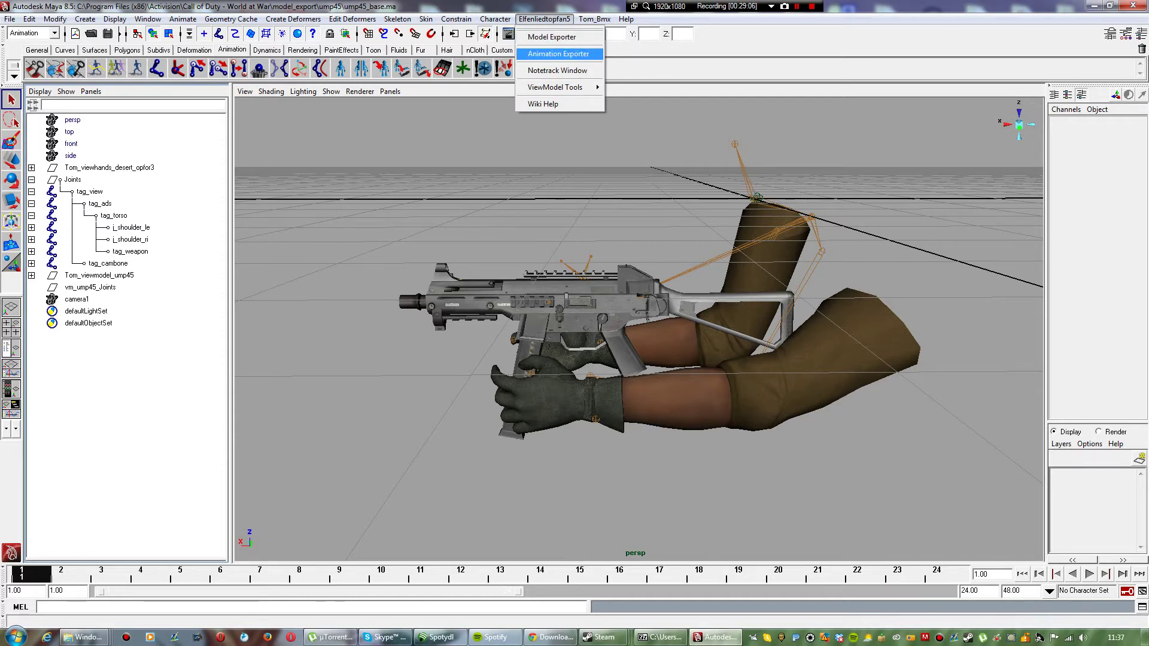
click(559, 53)
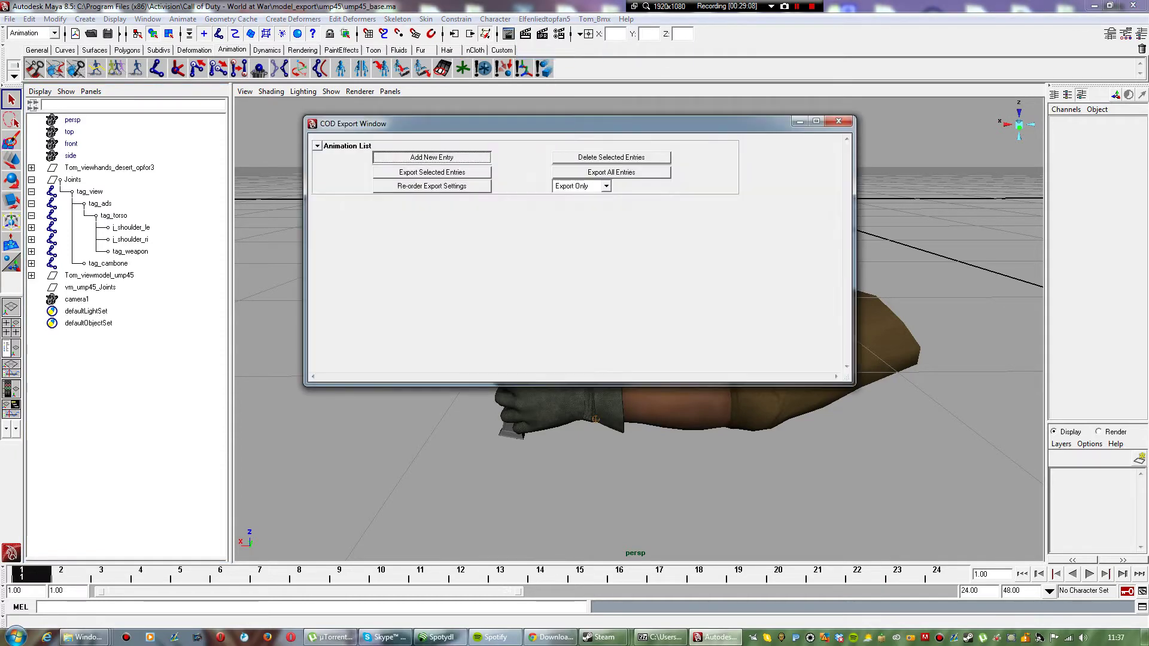
click(317, 157)
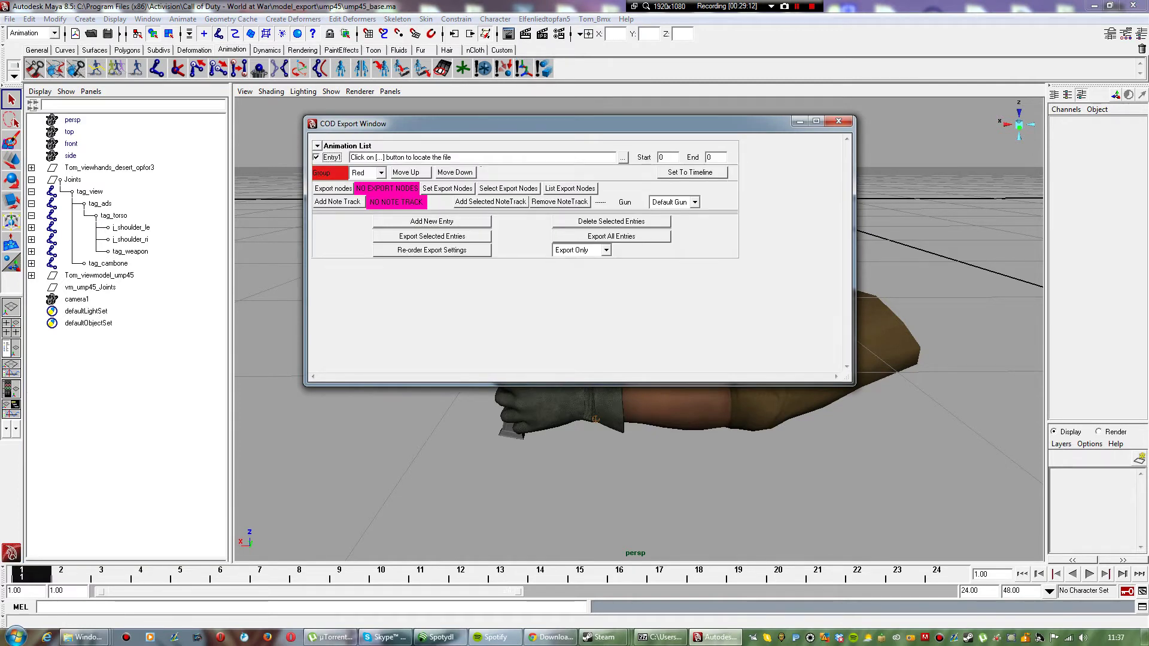
Step: Start saving the base scene under a new name and browse to the model_export\ump45\weapon_saves folder
click(10, 19)
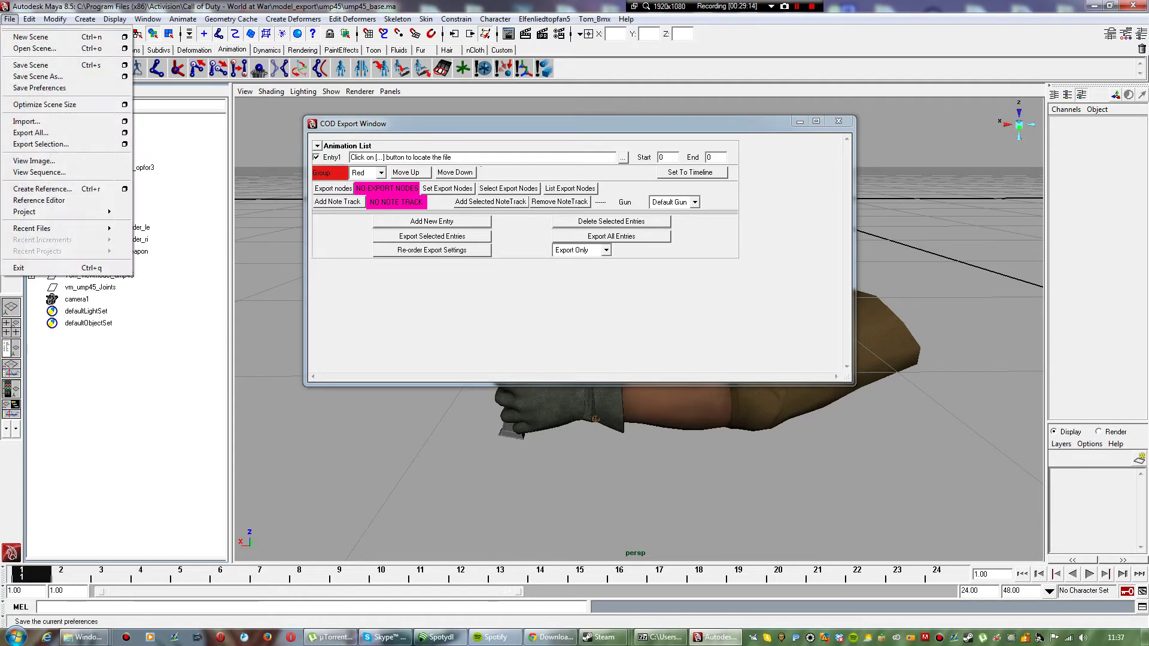
click(38, 76)
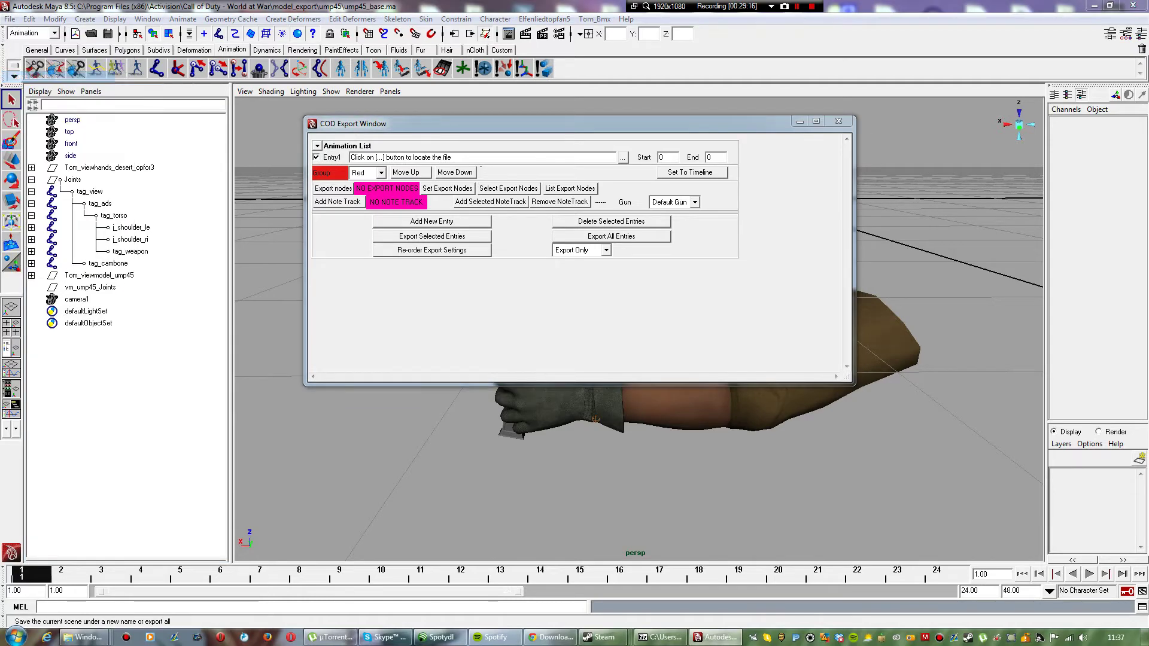
click(564, 203)
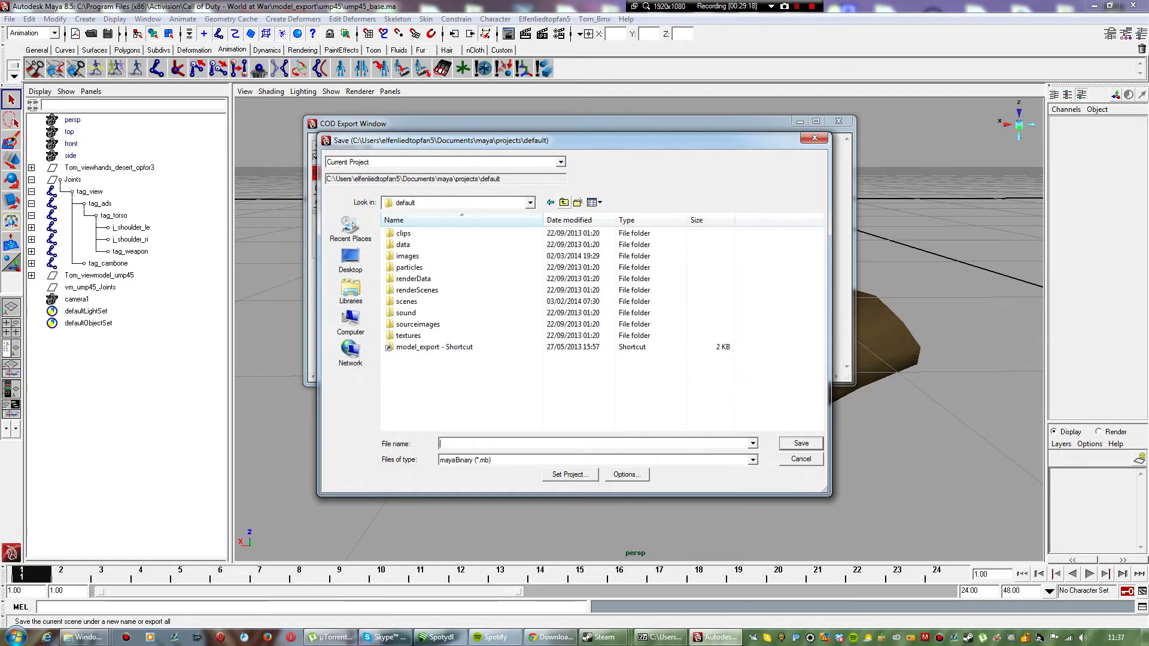
double_click(434, 348)
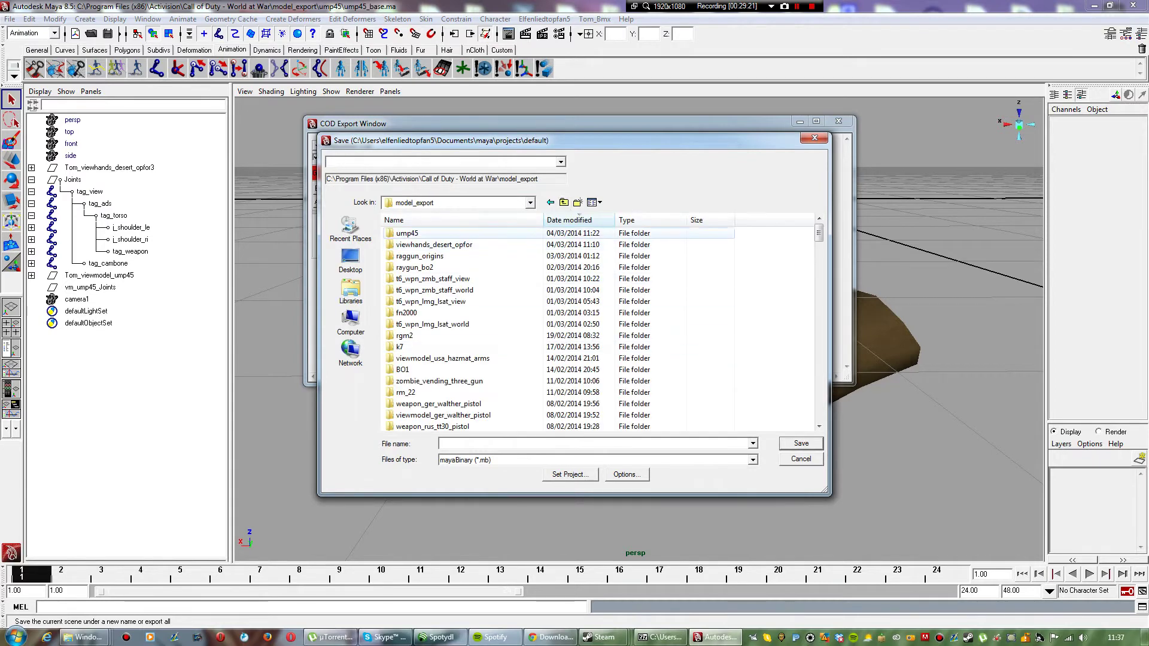
double_click(407, 233)
double_click(429, 279)
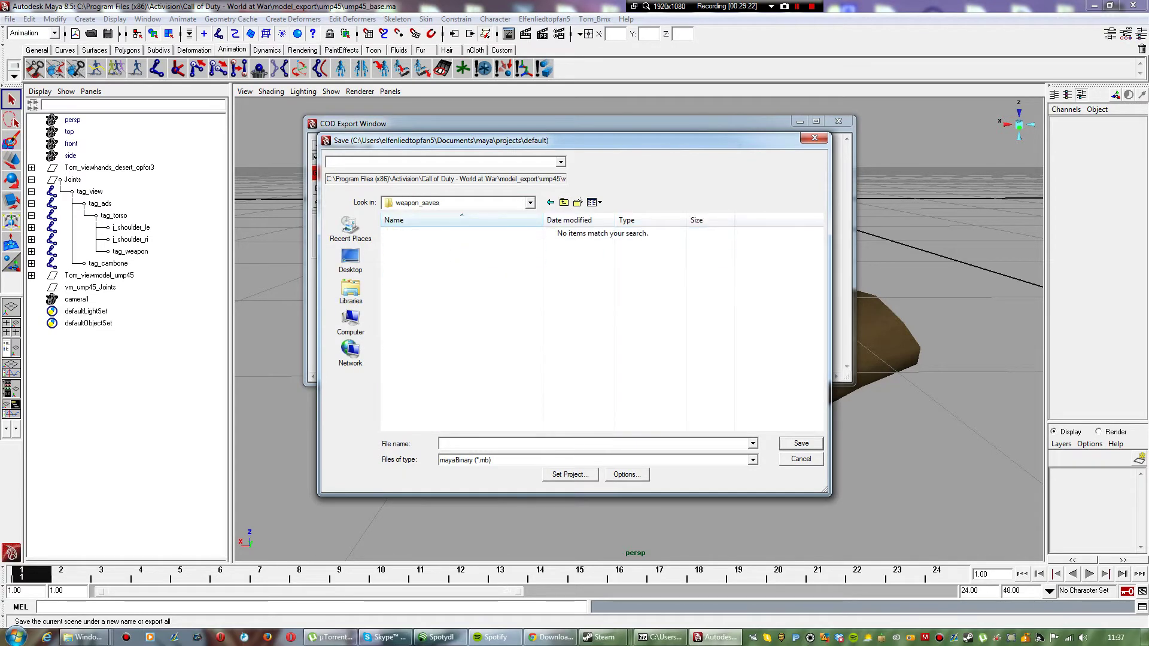
Step: Save the scene in mayaAscii format as ump45_reload_empty
click(515, 460)
click(509, 471)
click(508, 444)
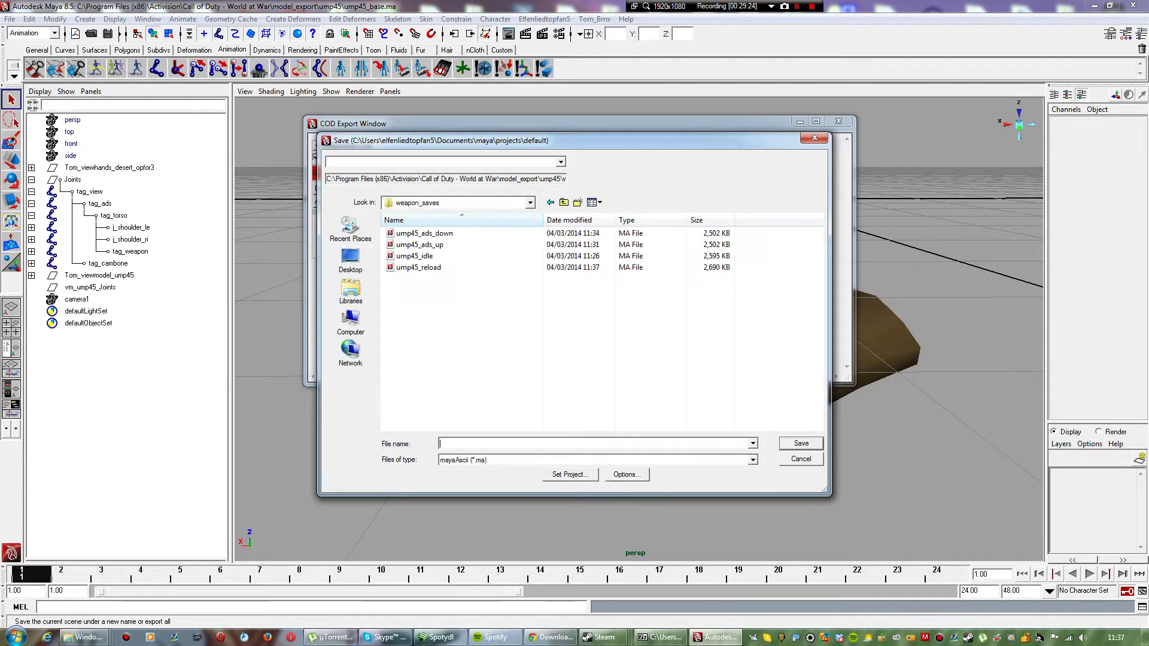
text(um)
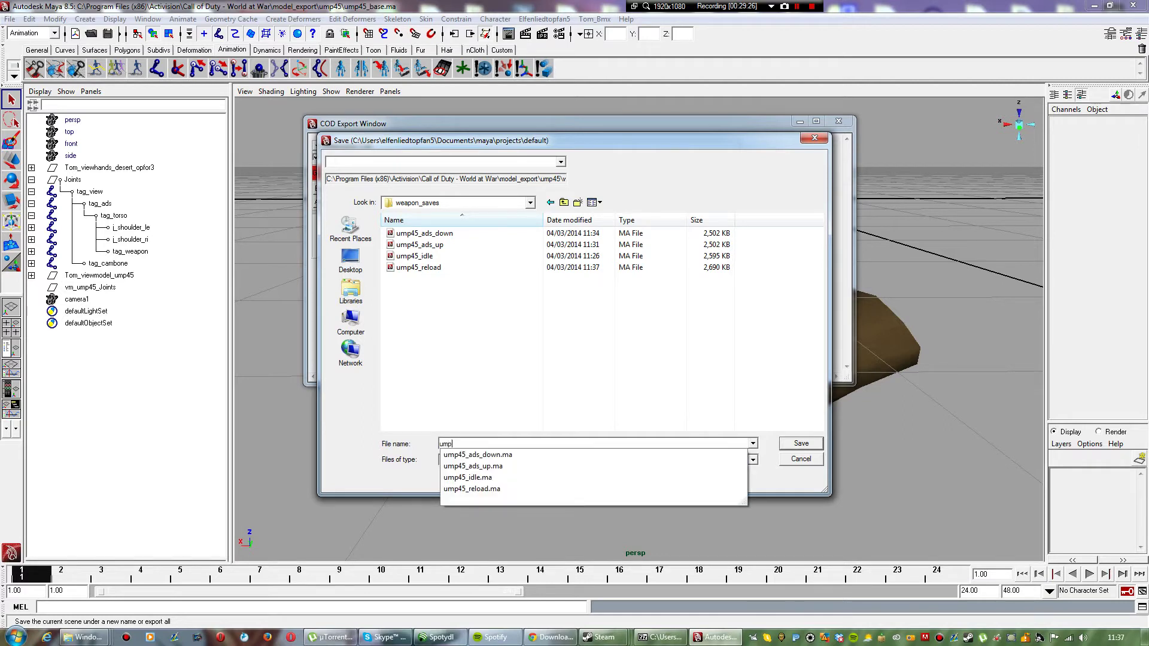
text(p)
key(Down)
key(Down)
key(Down)
key(Down)
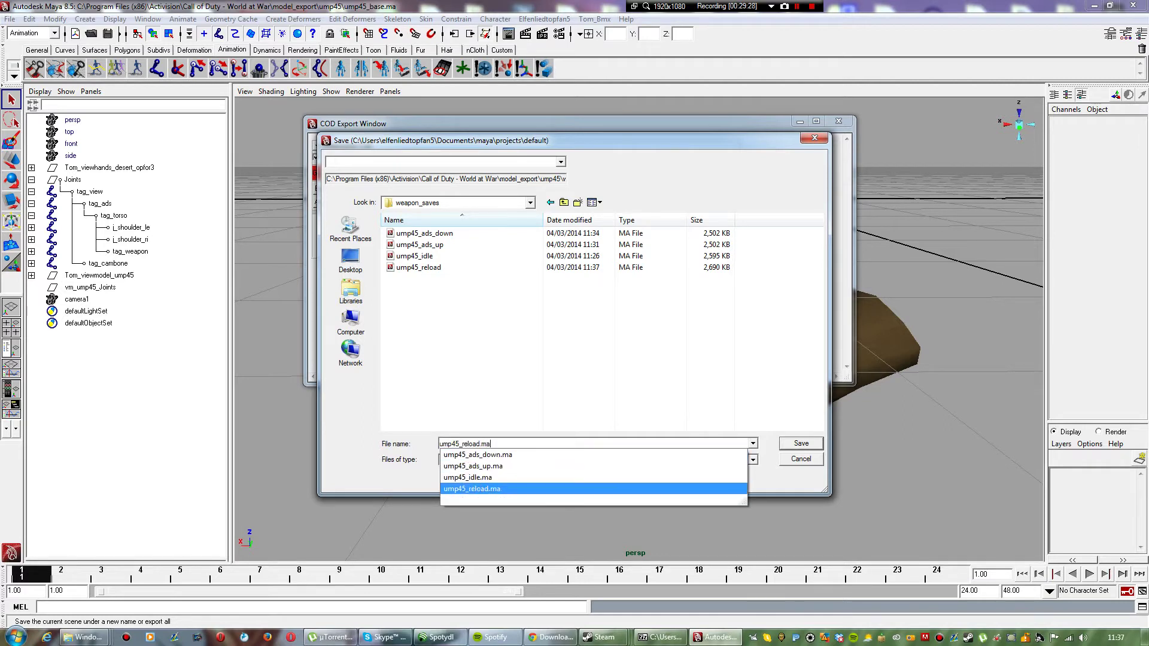
key(BackSpace)
text(.)
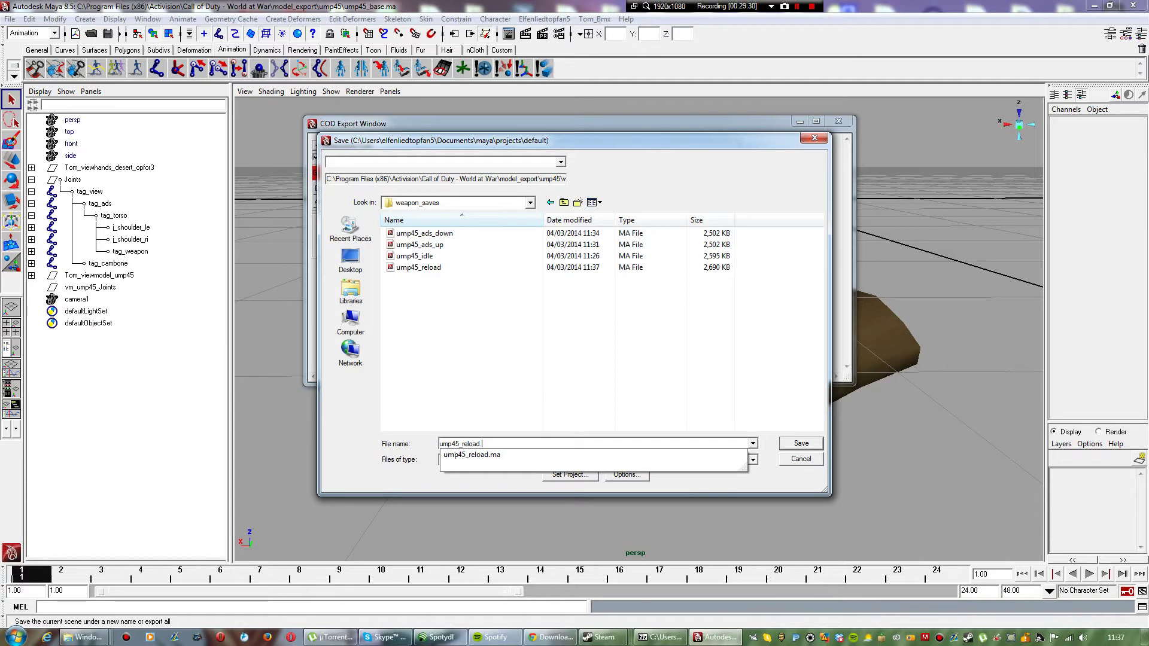
key(BackSpace)
text(_r)
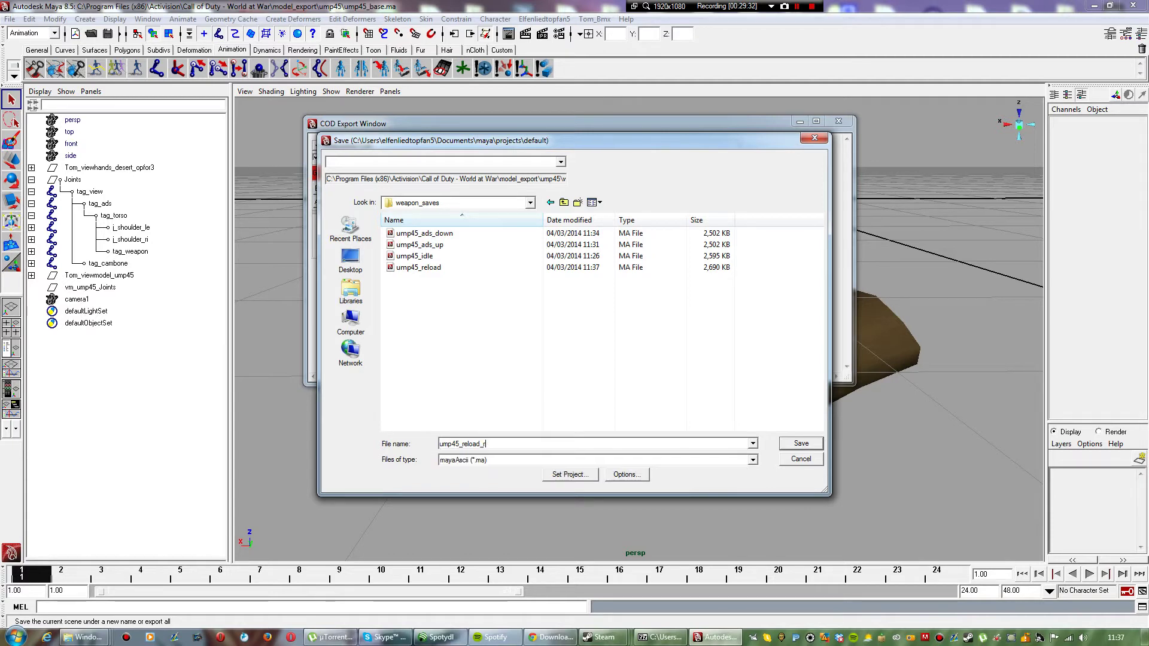
text(empry)
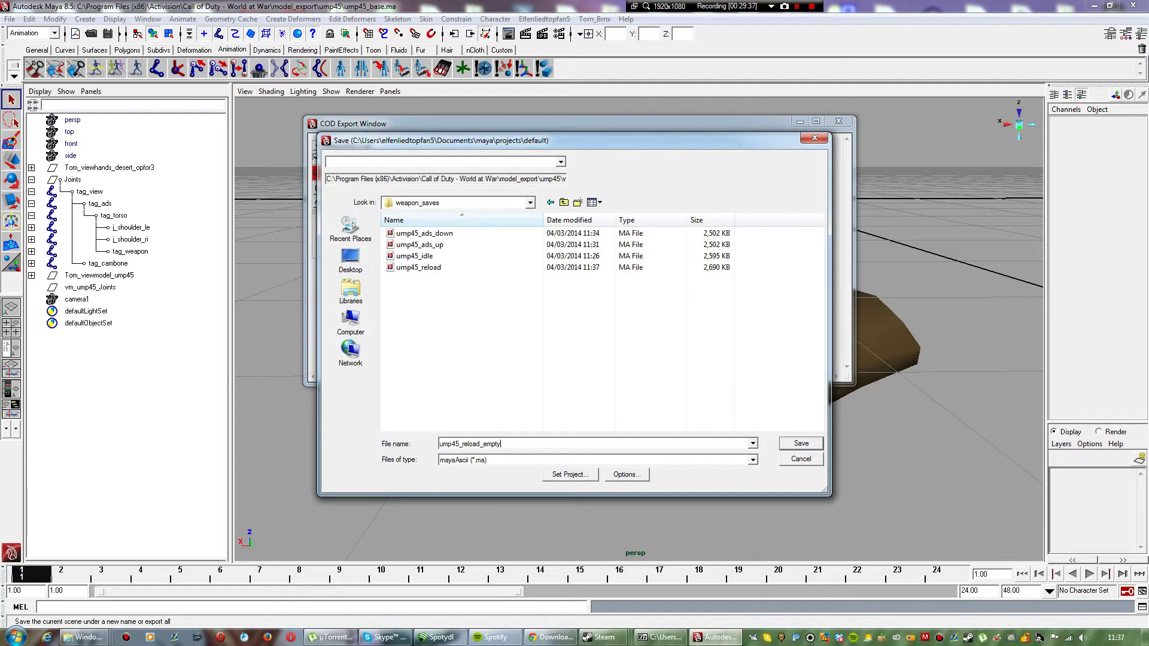
key(Return)
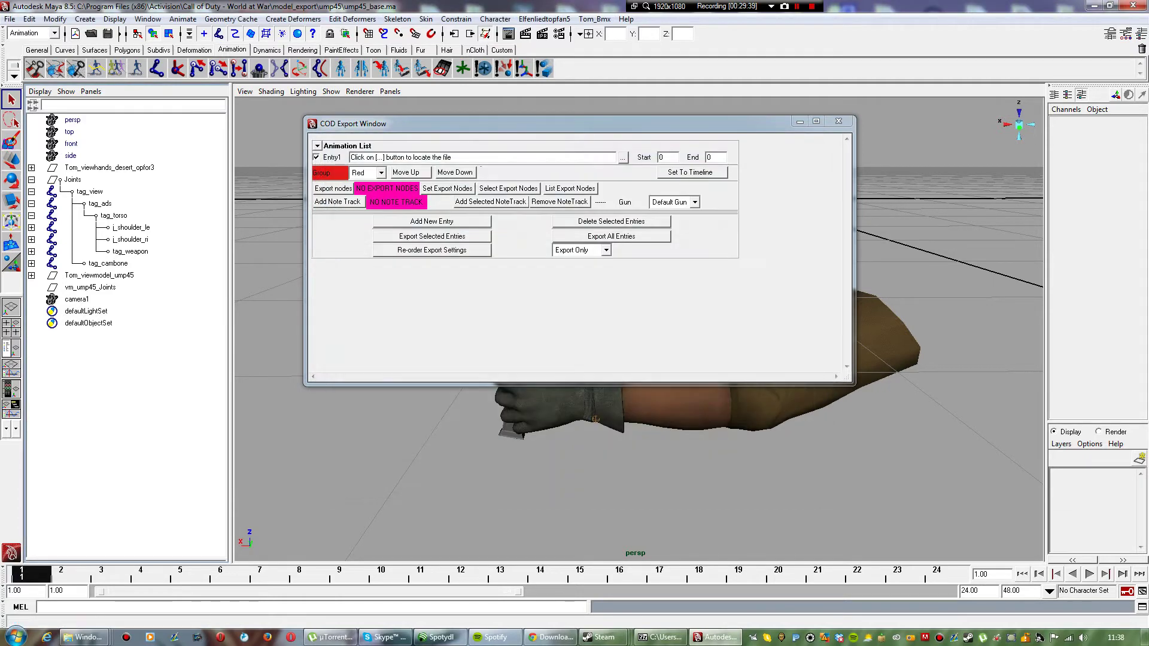
Step: Import the animation file viewmodel_ump45_reload_empty.tanim from the model_export\ump45\tanim folder
click(623, 158)
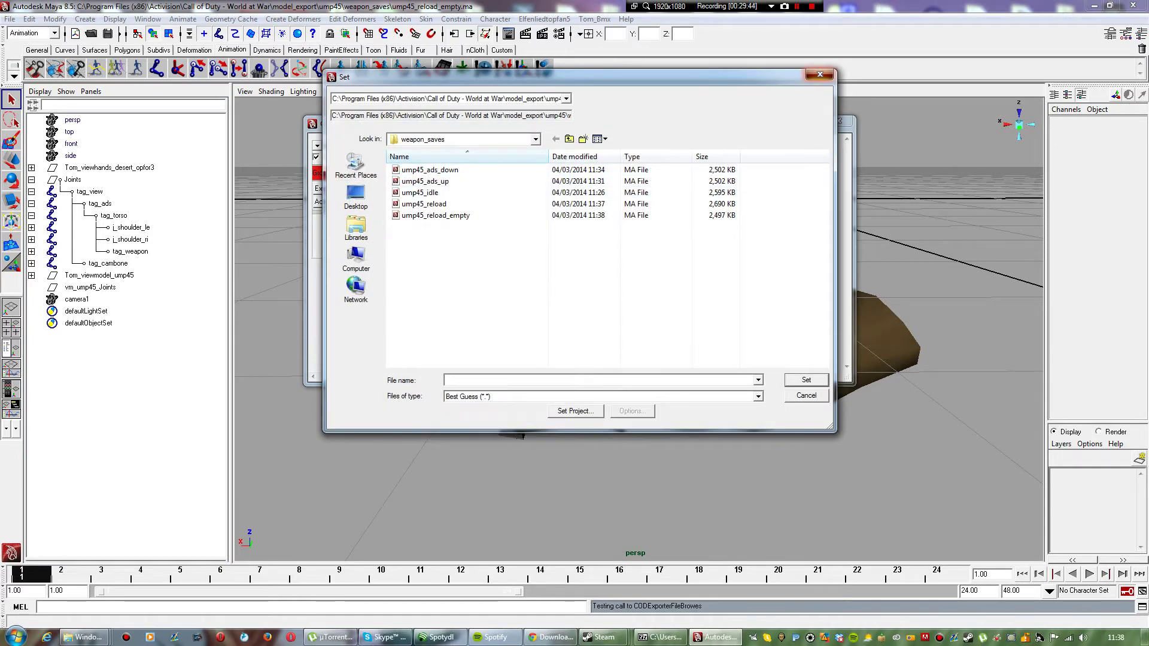
click(820, 74)
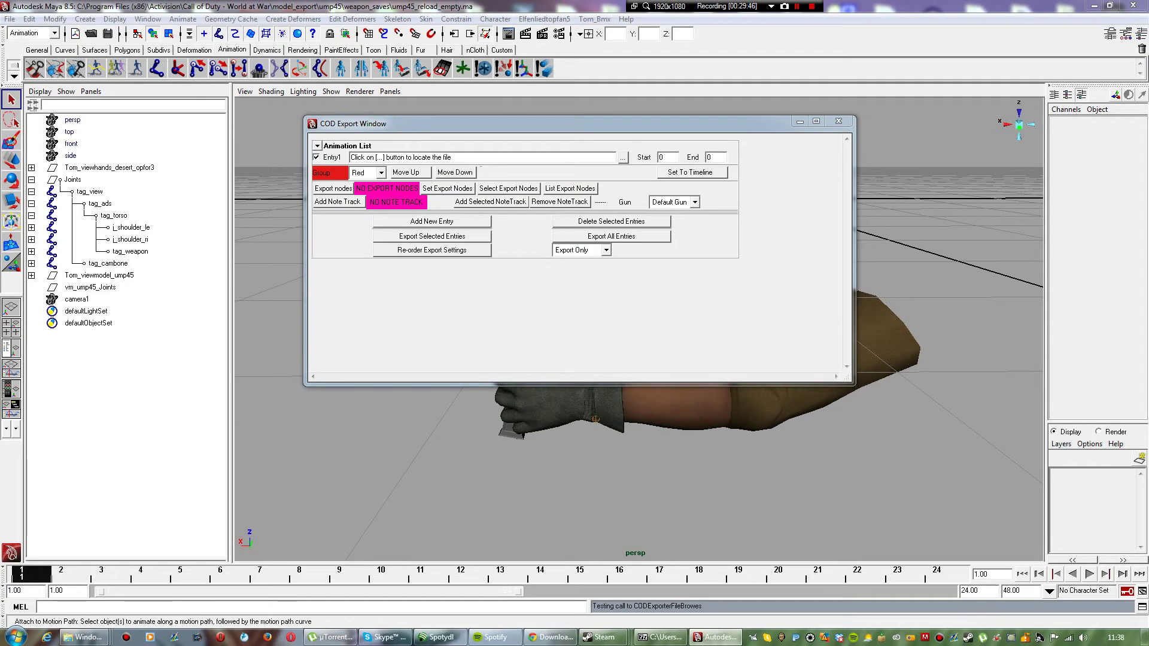
click(10, 18)
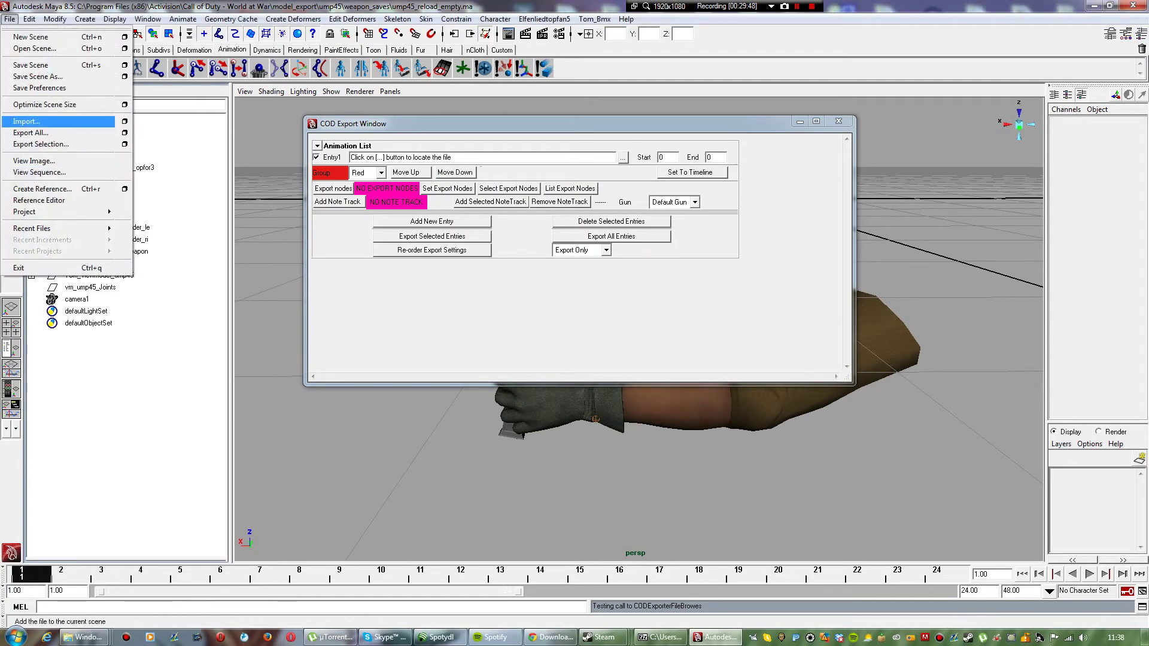
click(27, 121)
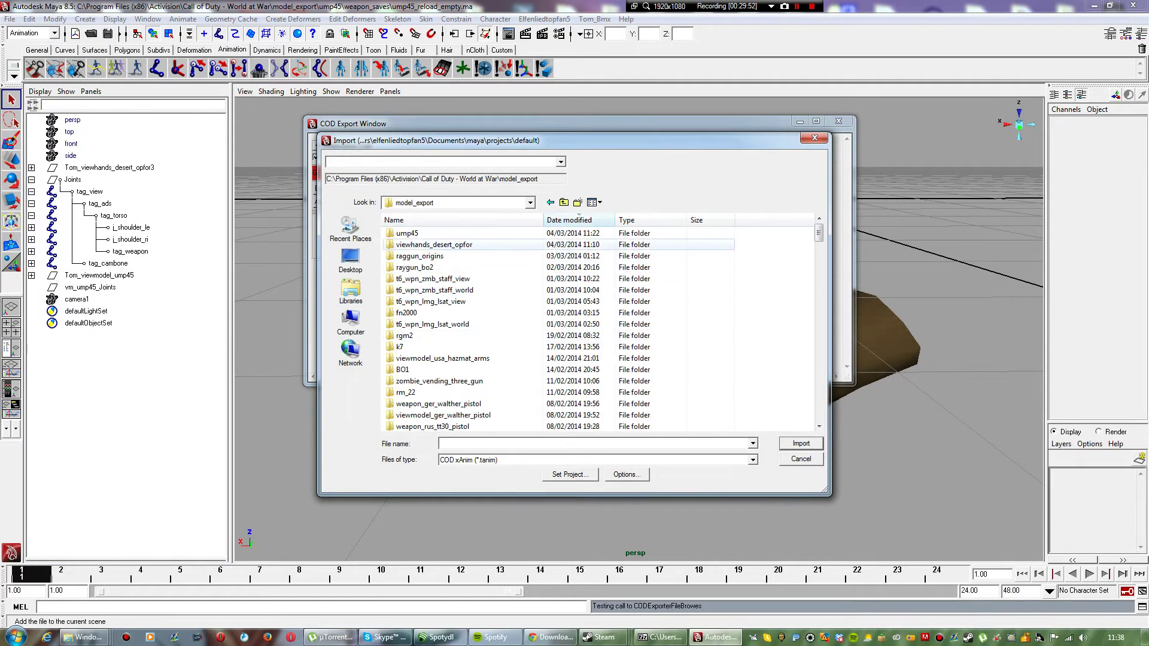
double_click(407, 233)
double_click(405, 267)
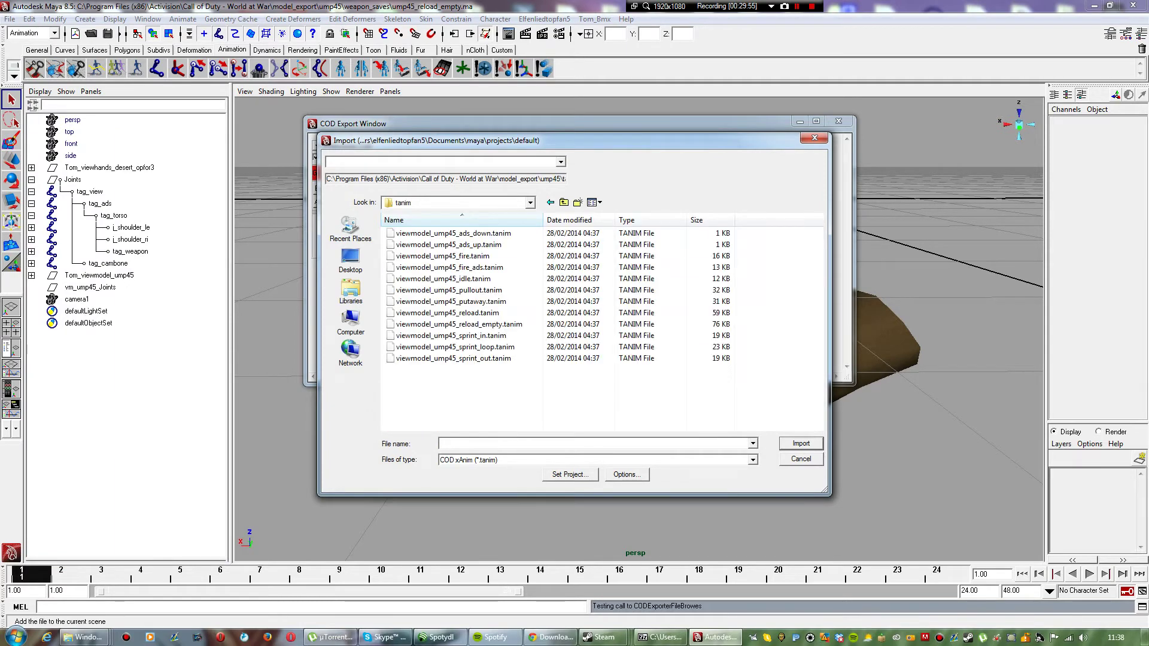
double_click(419, 324)
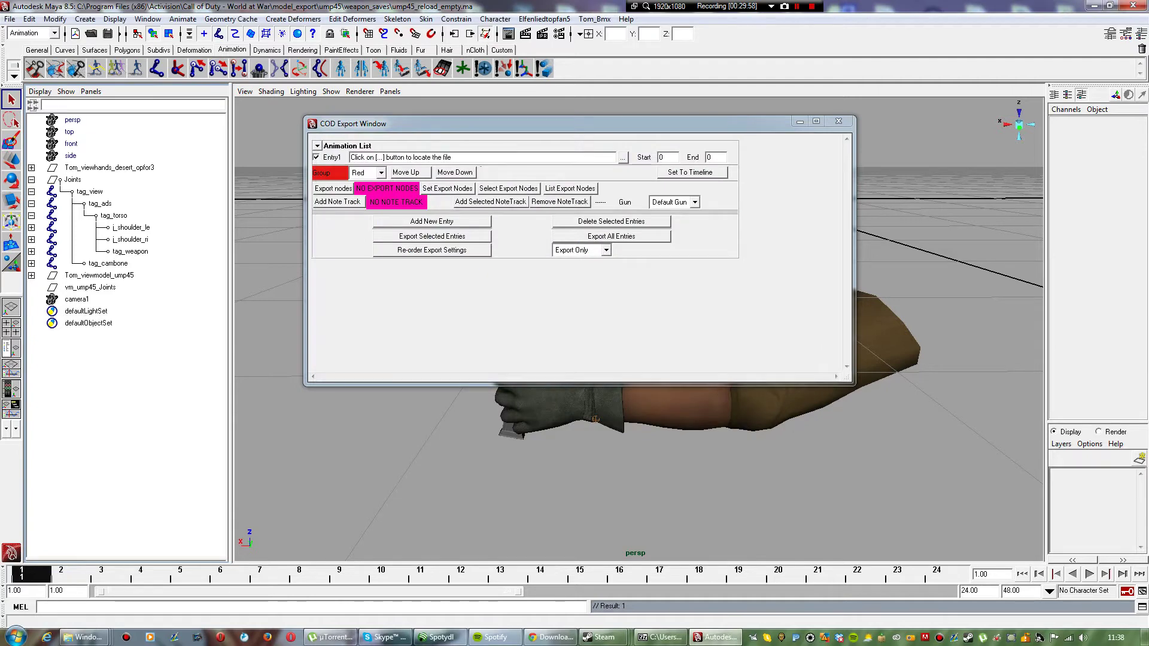
Step: Repeat the import of viewmodel_ump45_reload_empty.tanim two more times to load the animation onto the timeline
drag(371, 123, 604, 185)
click(10, 18)
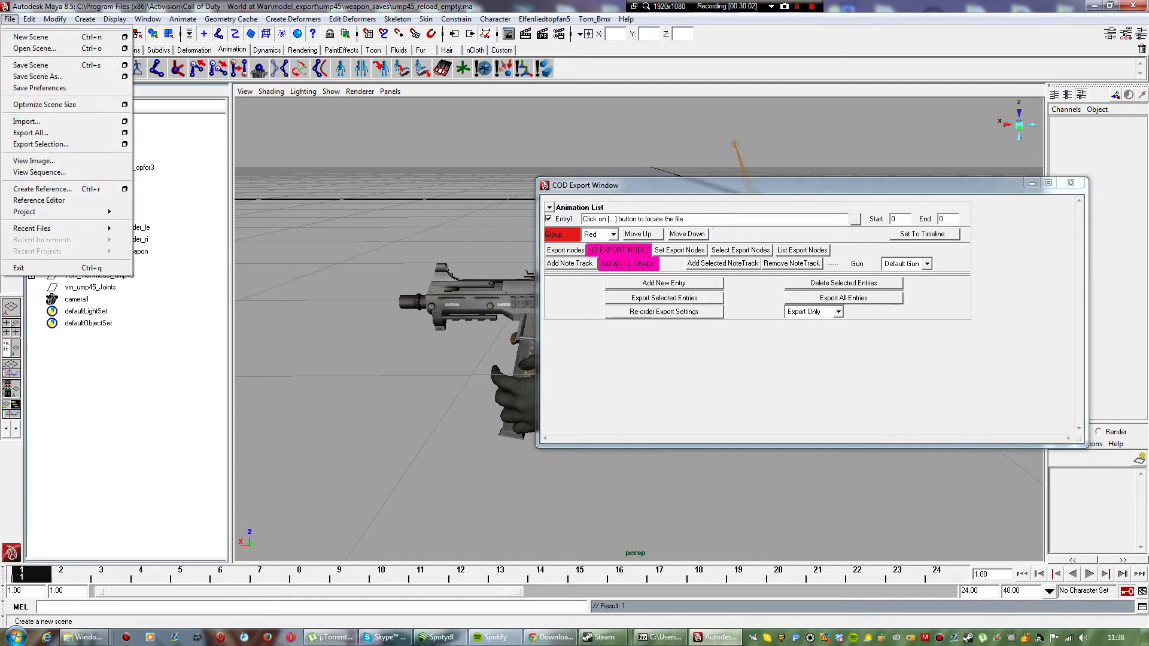
click(27, 121)
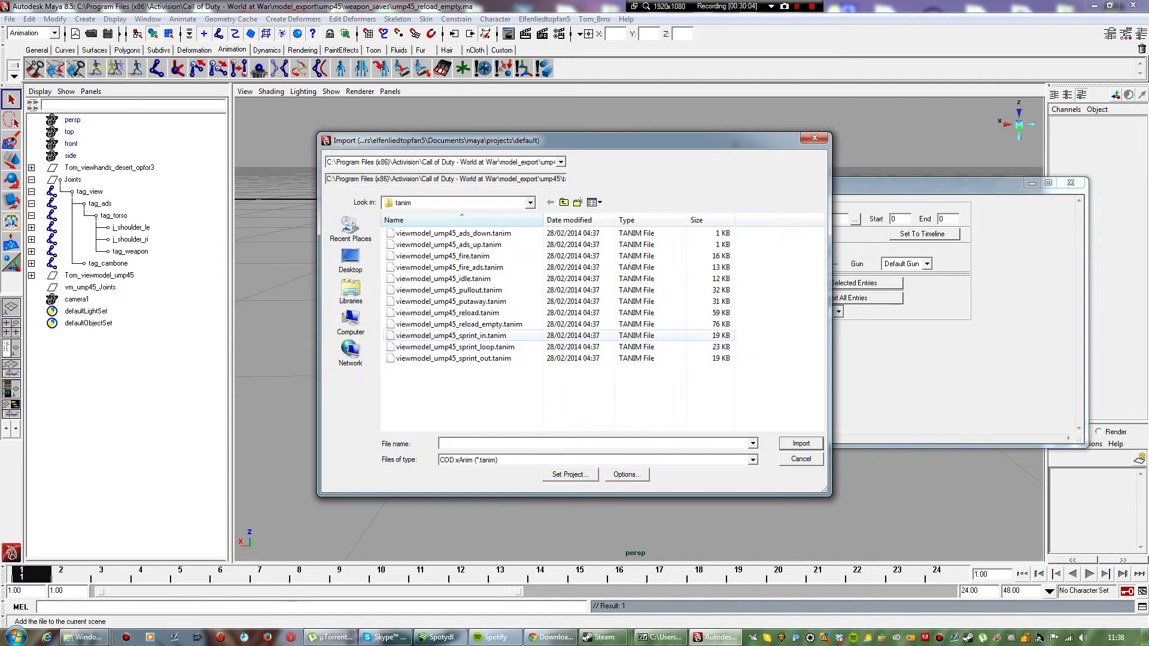
double_click(500, 325)
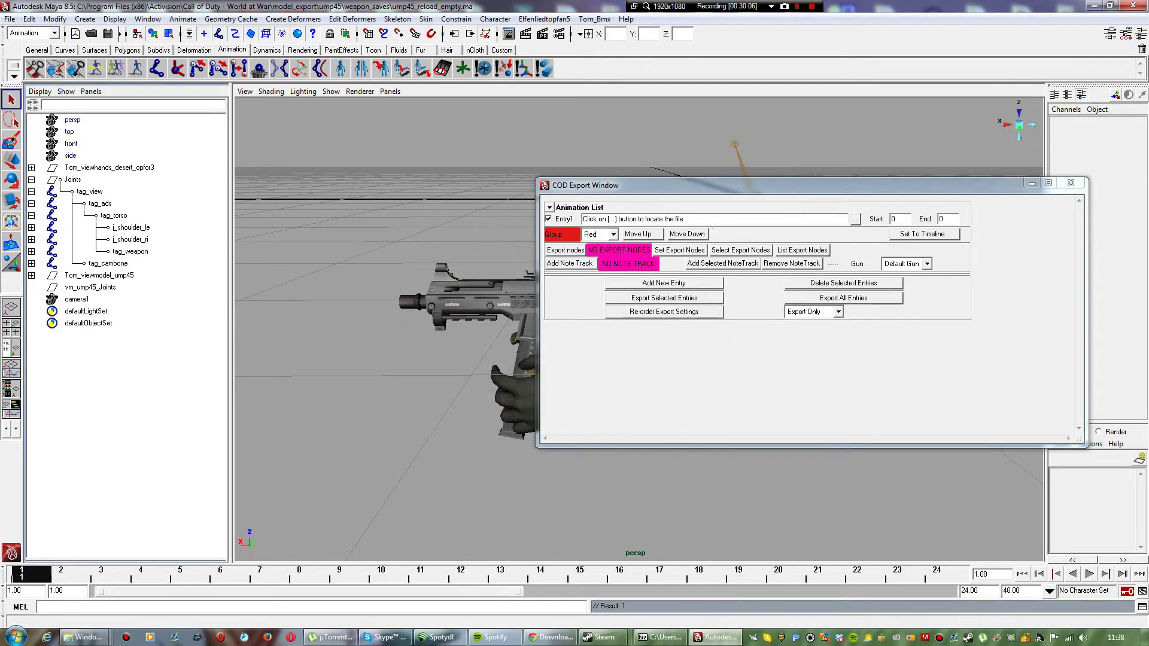
drag(611, 185, 547, 277)
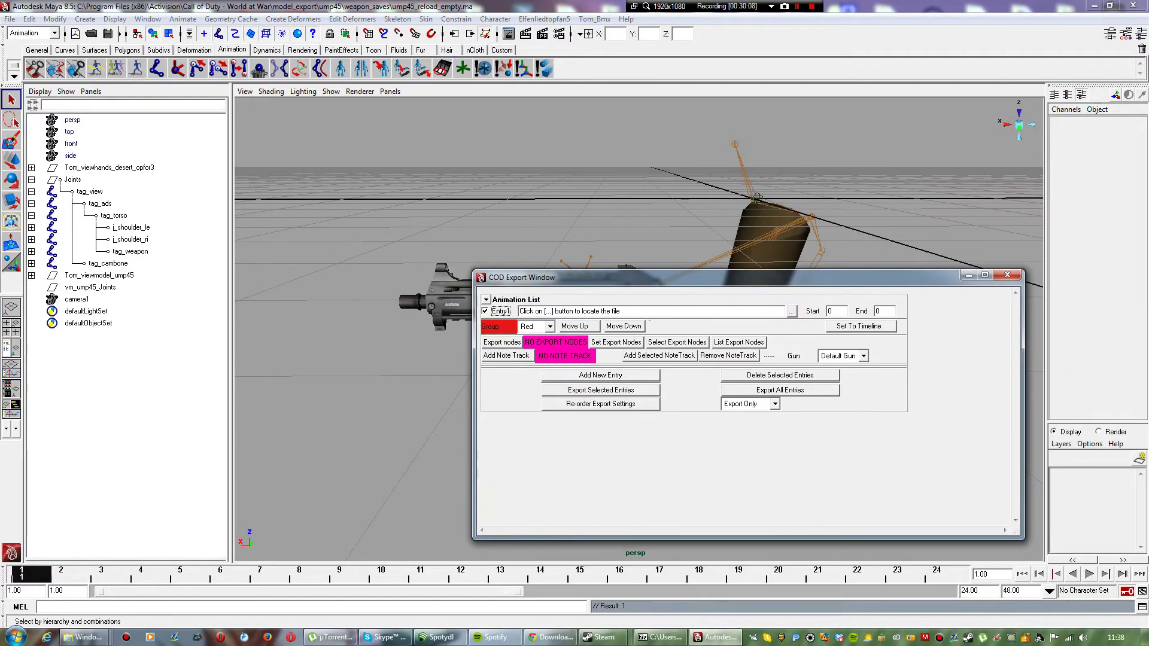
click(10, 18)
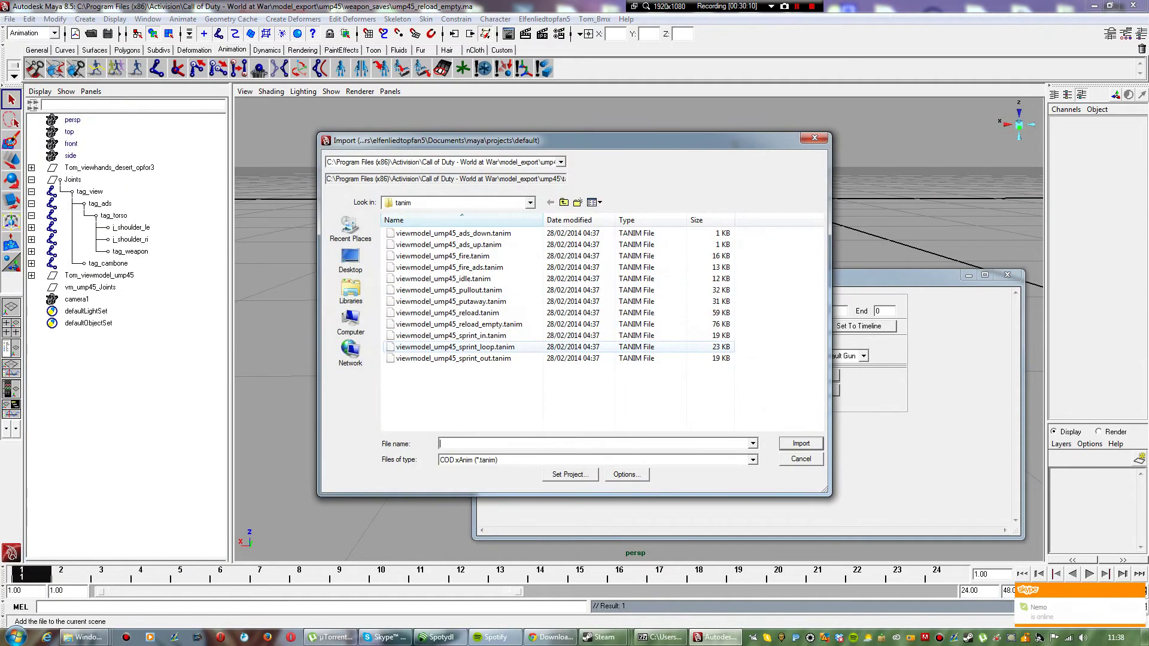
double_click(473, 334)
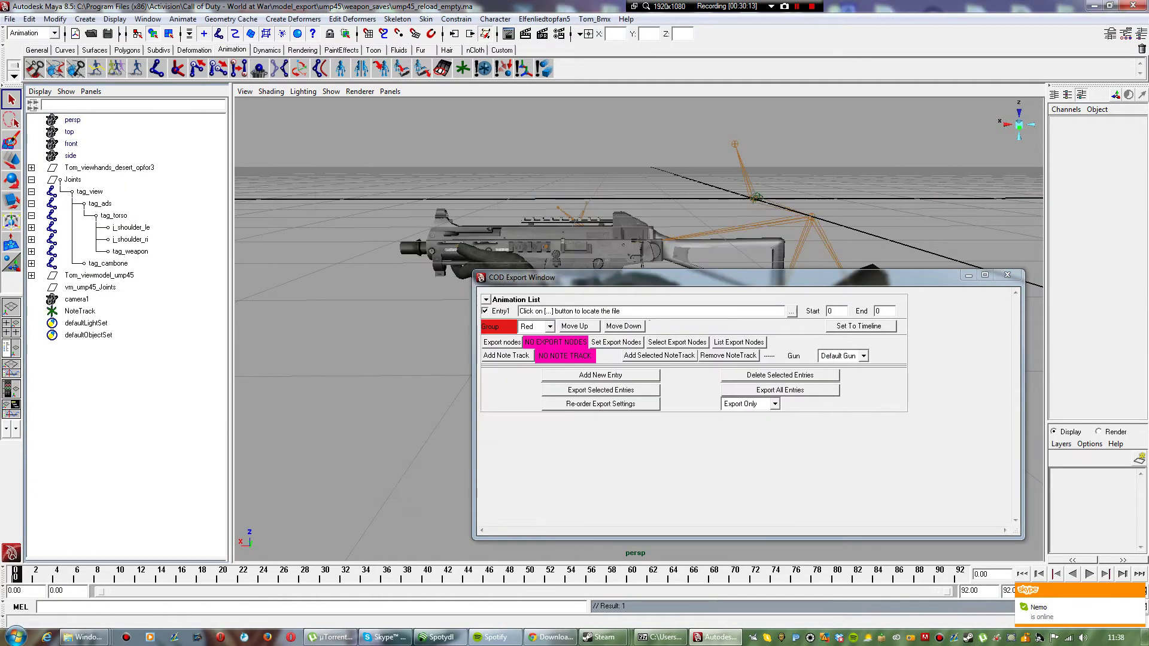
Step: Minimize the export window and play back the empty reload animation through camera1
drag(539, 277, 241, 248)
click(671, 246)
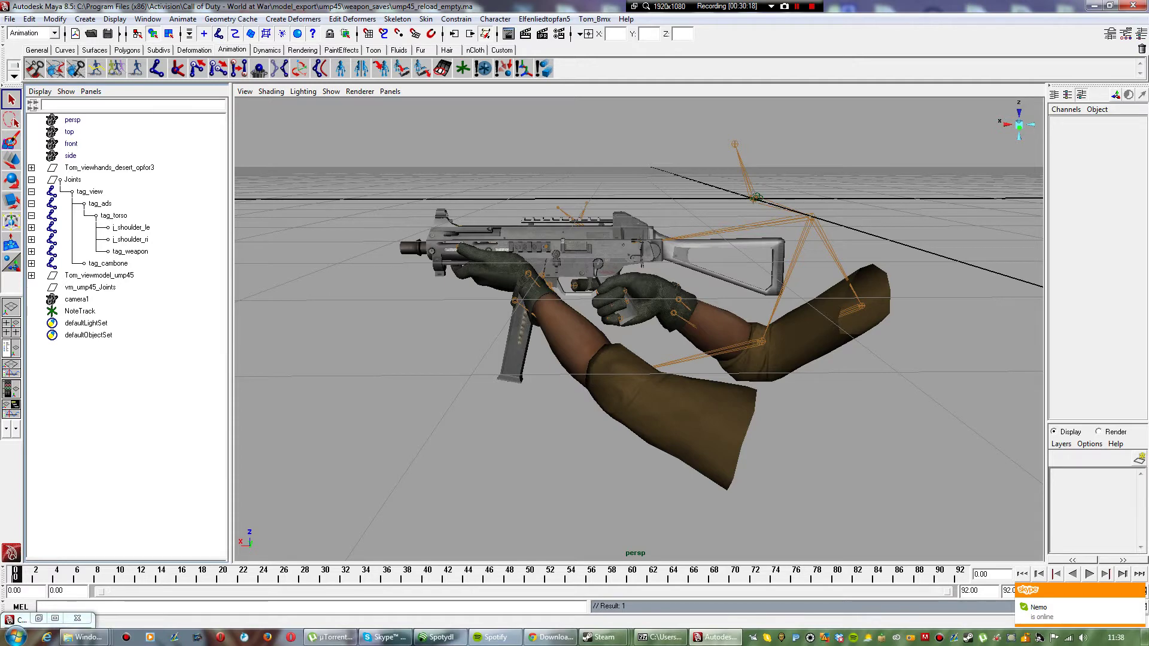
click(390, 91)
mouse_move(419, 105)
click(509, 106)
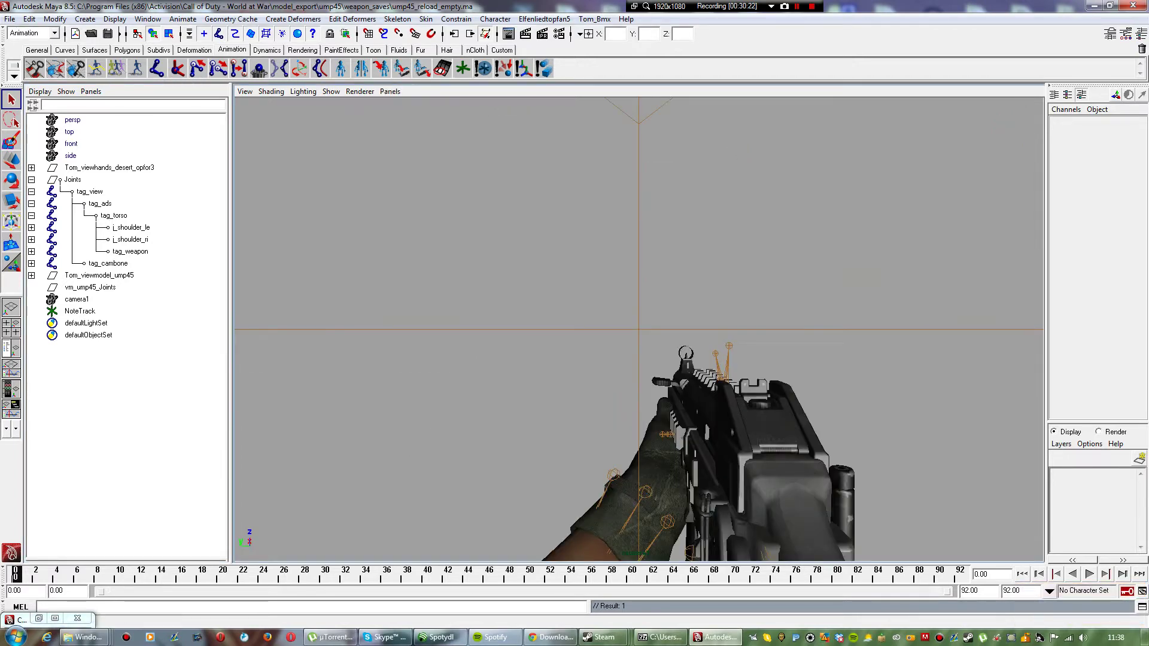
key(alt+v)
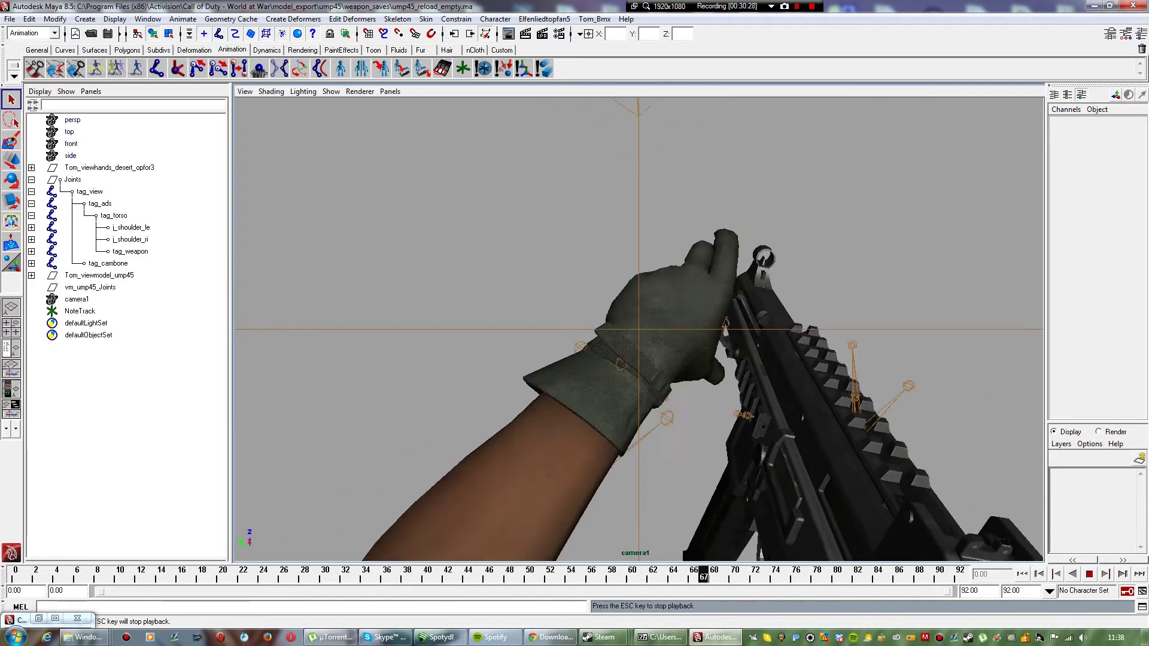
key(Escape)
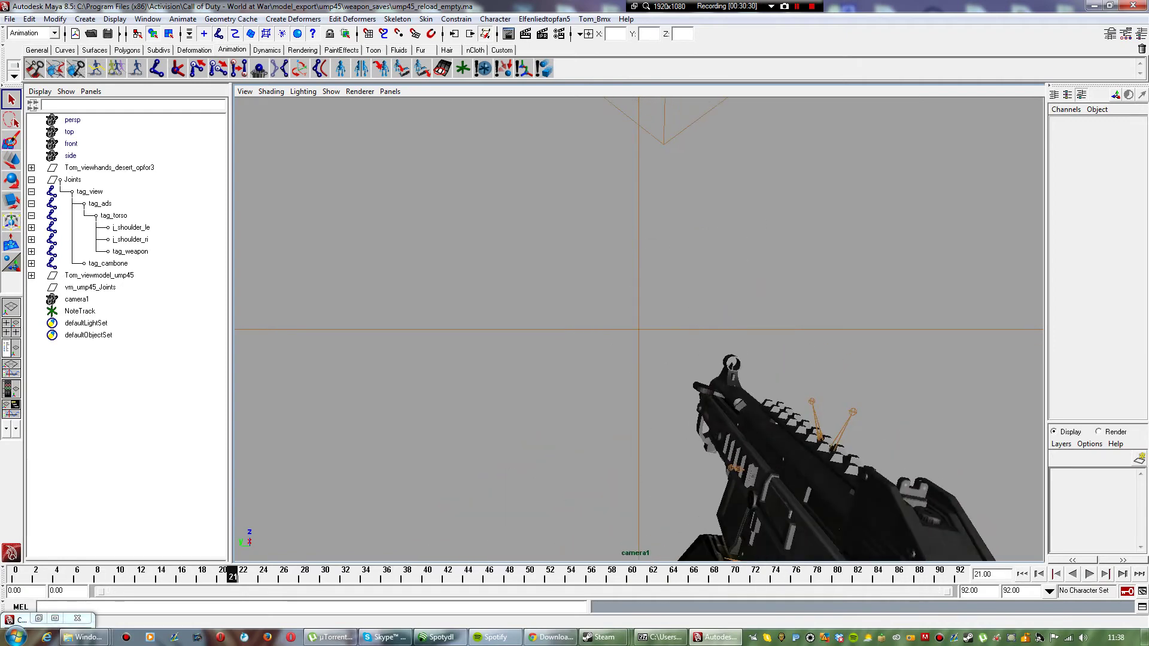
key(alt+shift+v)
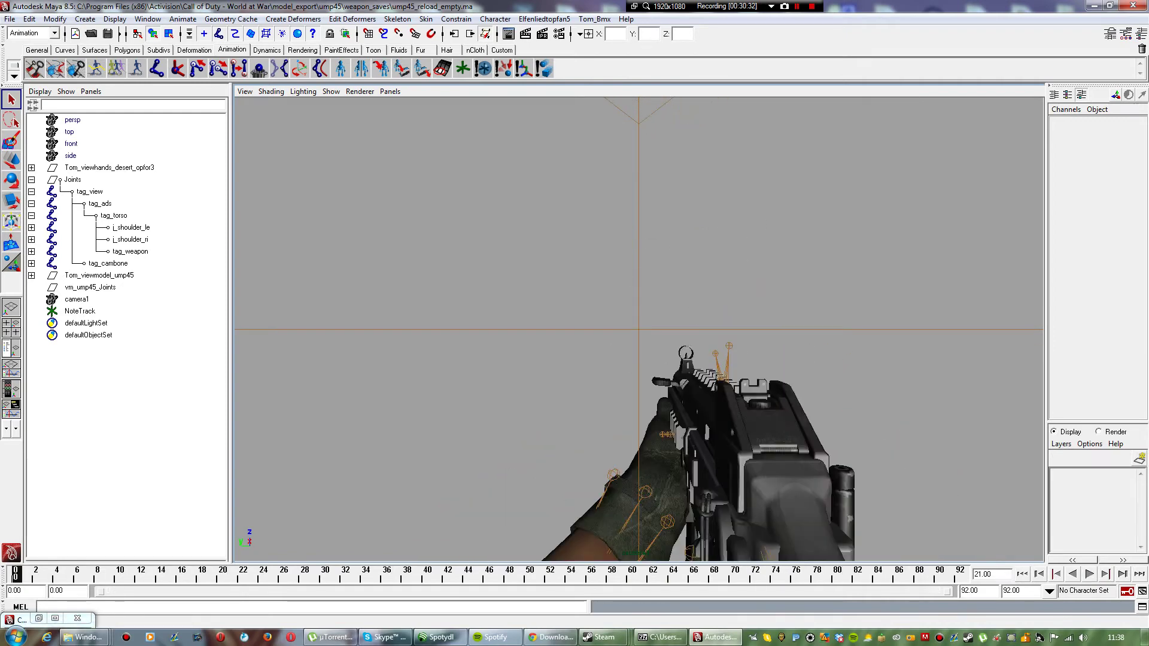
key(alt+v)
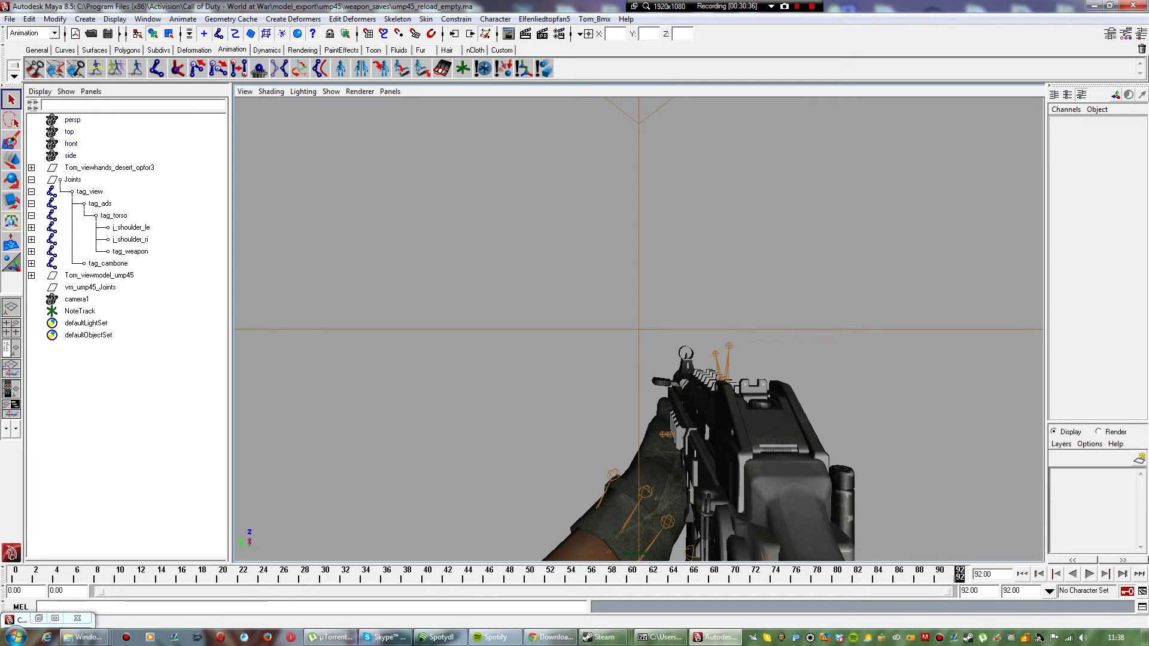
Step: Restore the export window, set the entry's end frame to 92 and browse to the xanim_export folder for its output file
click(38, 618)
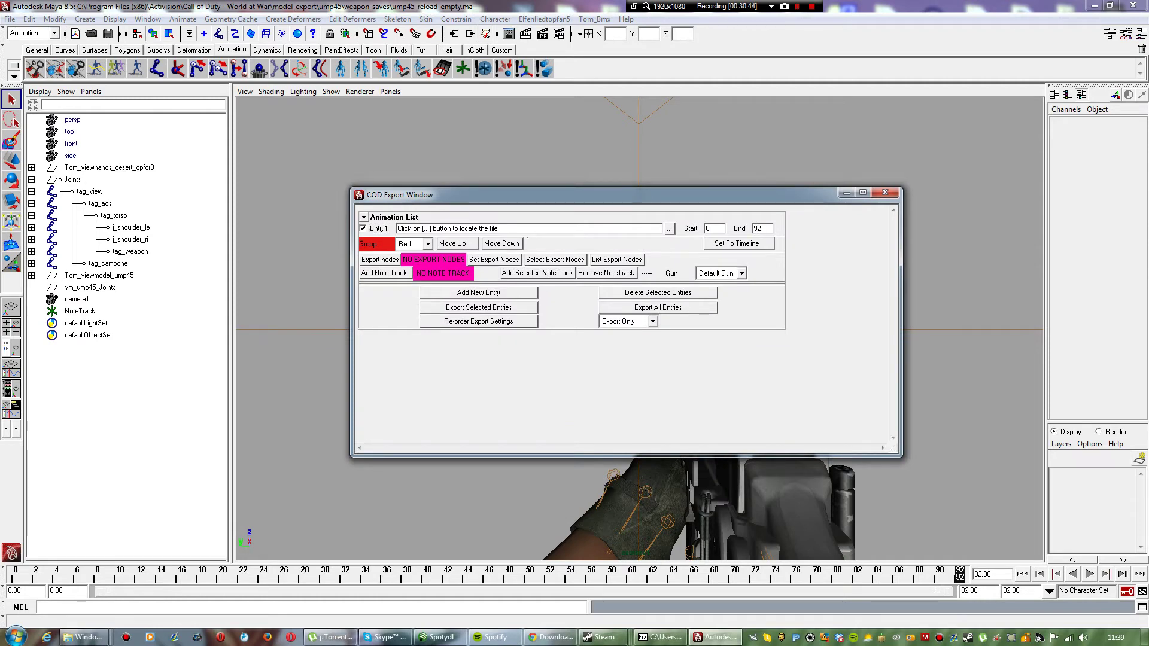
click(670, 228)
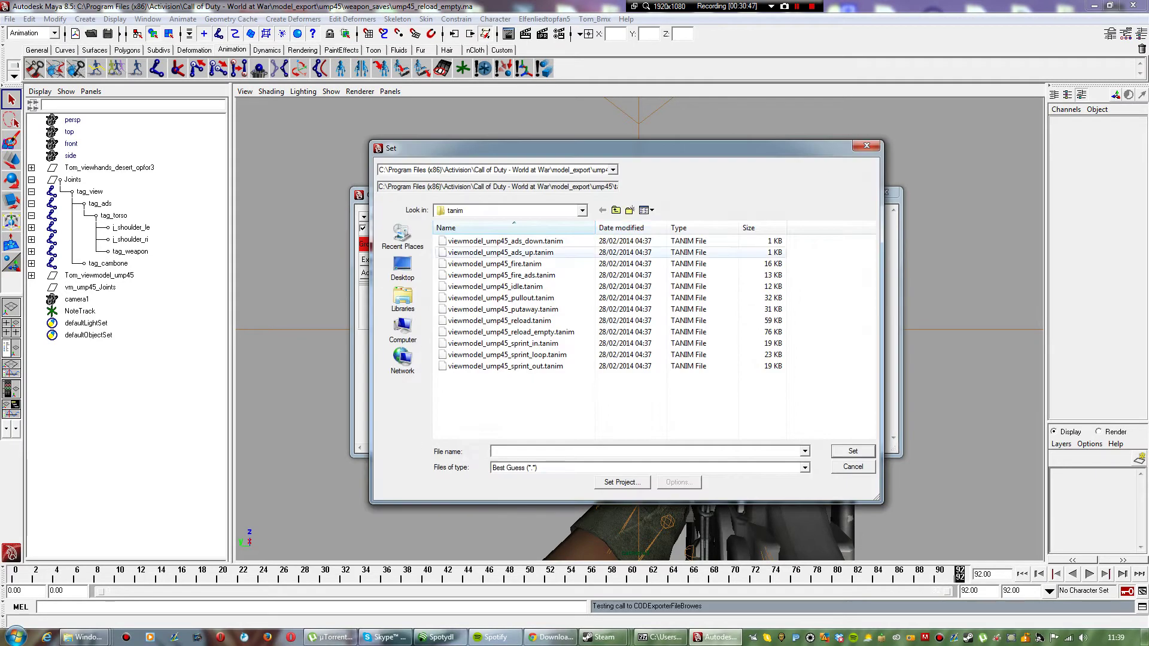
double_click(616, 210)
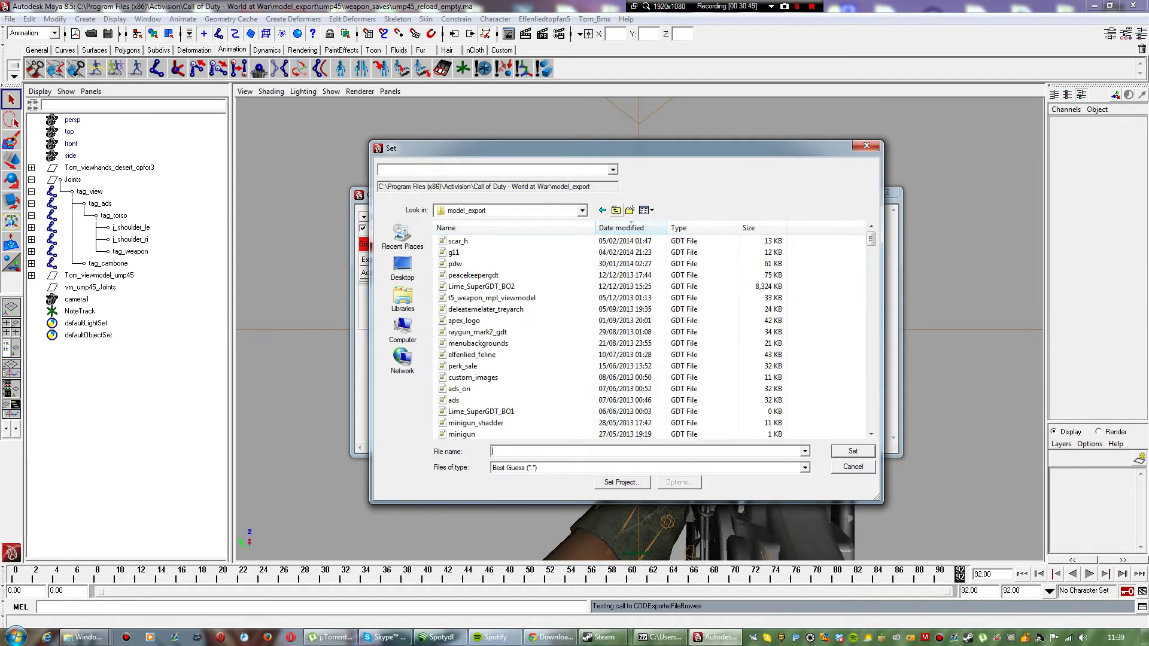
click(616, 210)
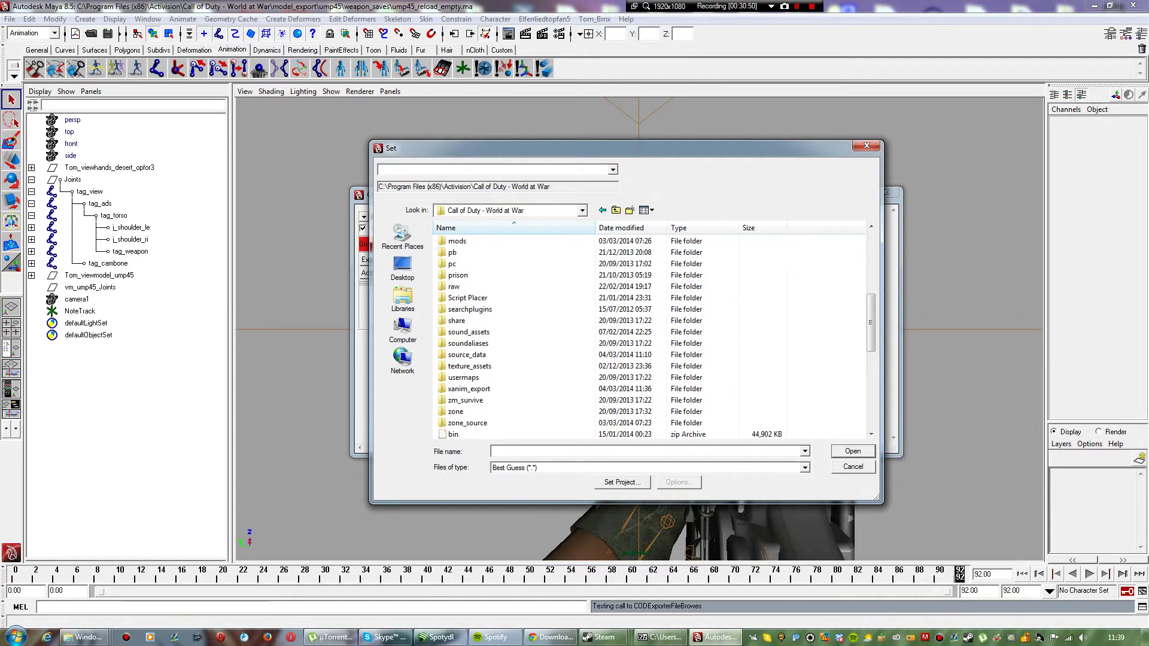
scroll(602, 389, up, 5)
scroll(602, 389, down, 4)
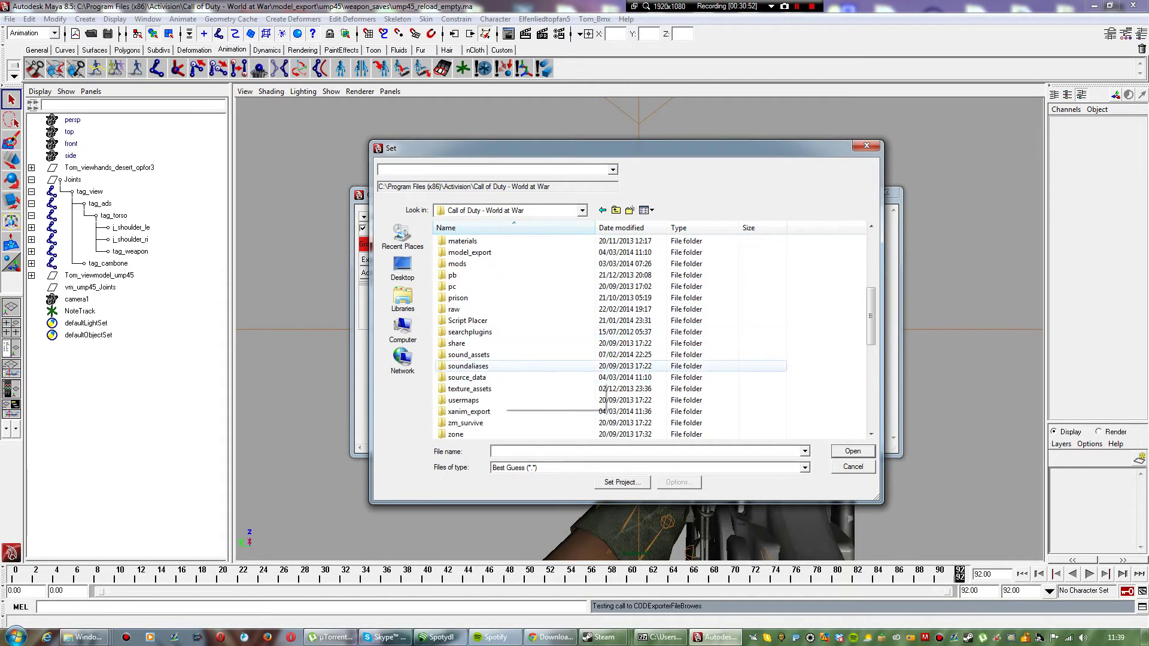
double_click(599, 411)
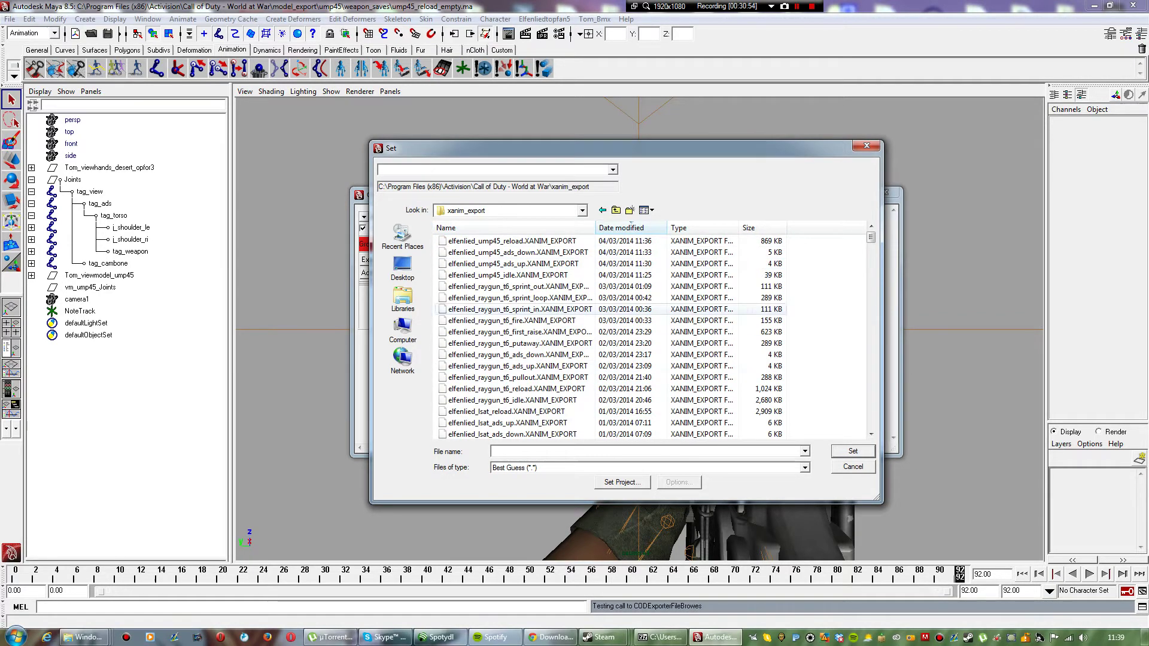
Step: Name the entry's export file elfenlied_ump45_reload_empty
text(elf)
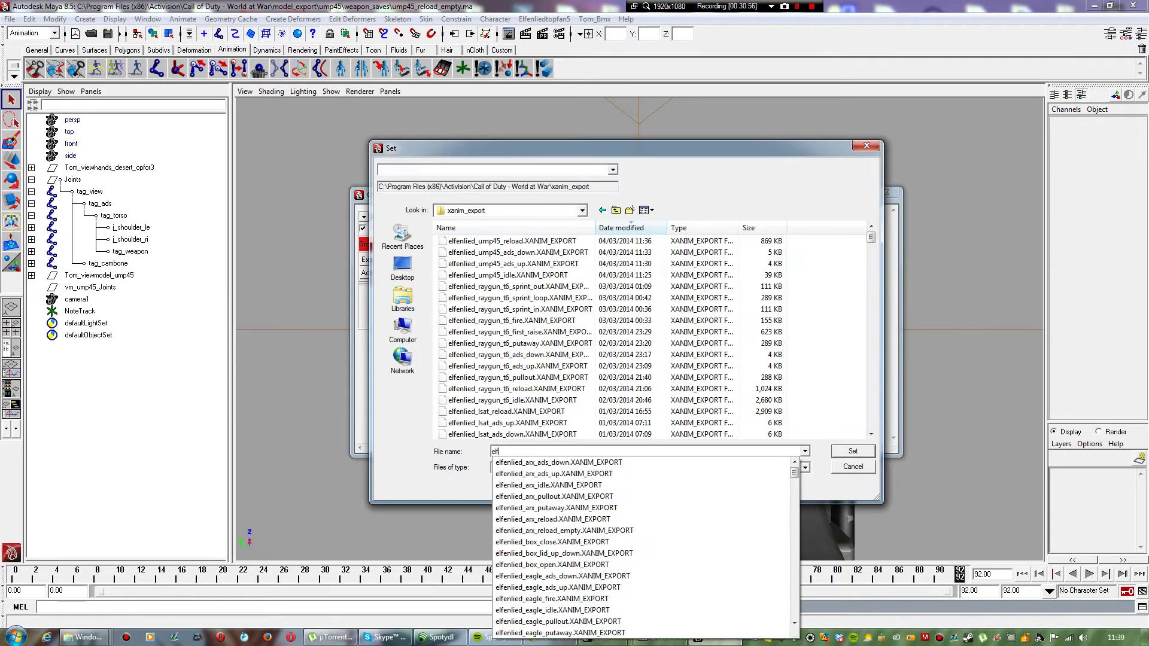
text(enlied_ump45)
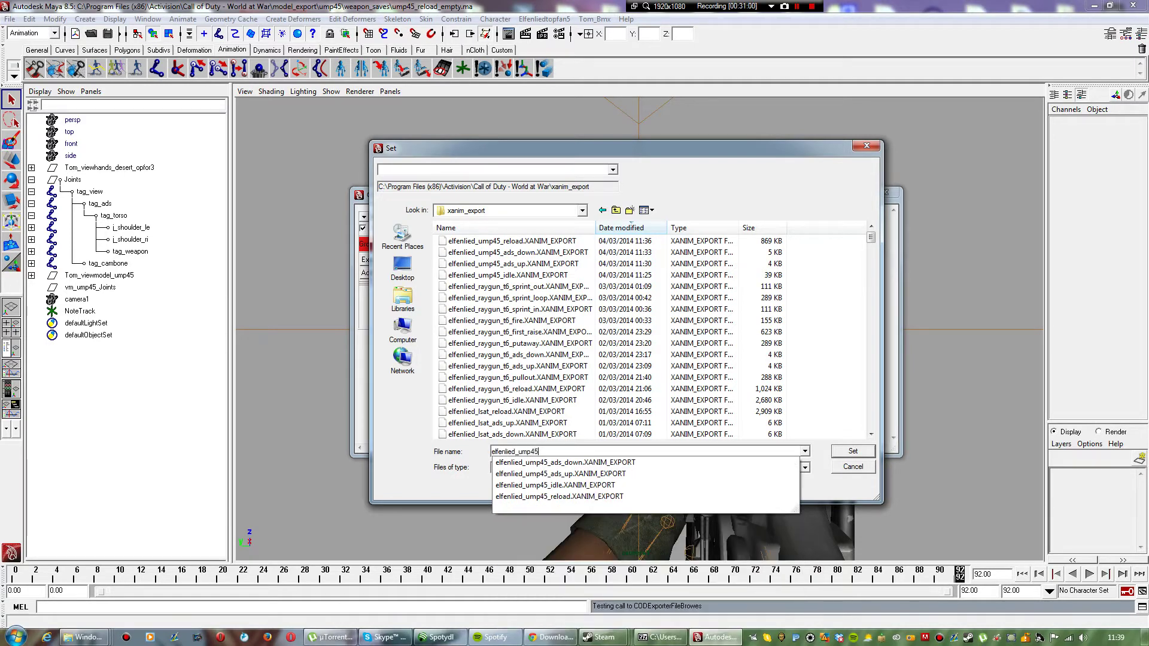
text(_relo)
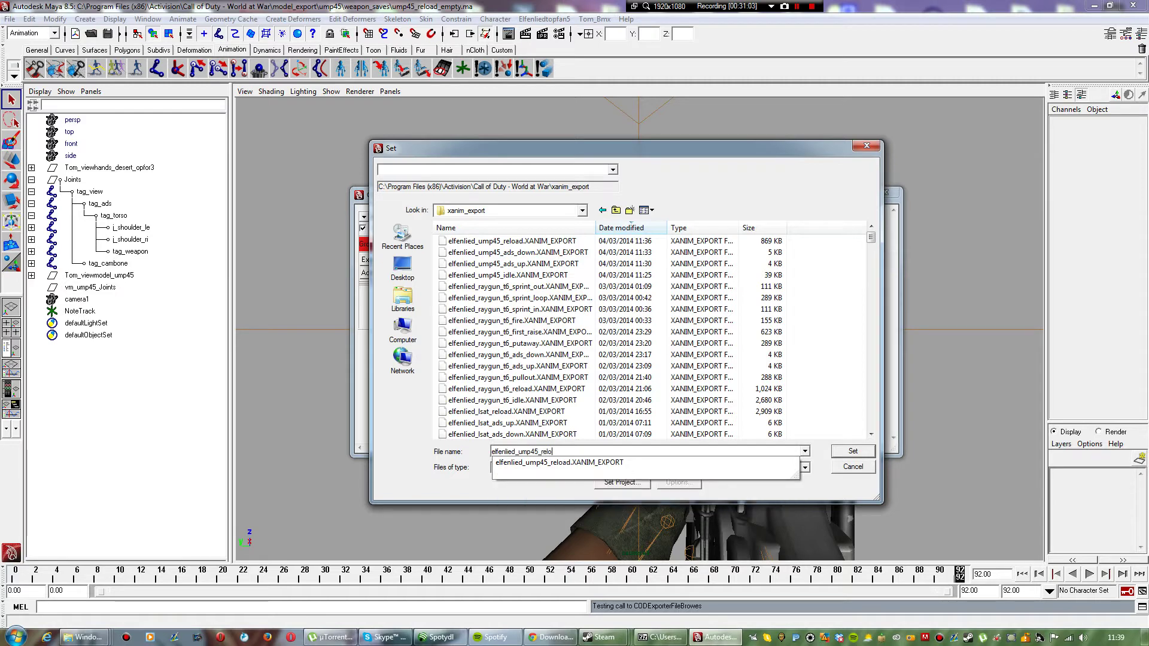
text(ad_empty)
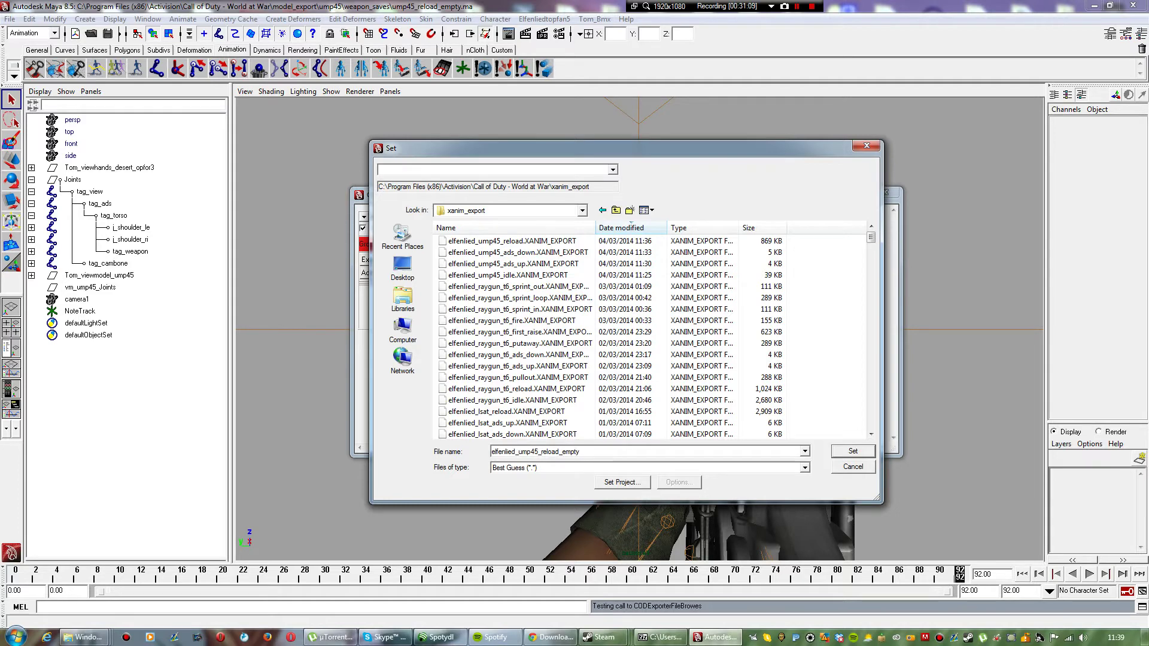
key(Return)
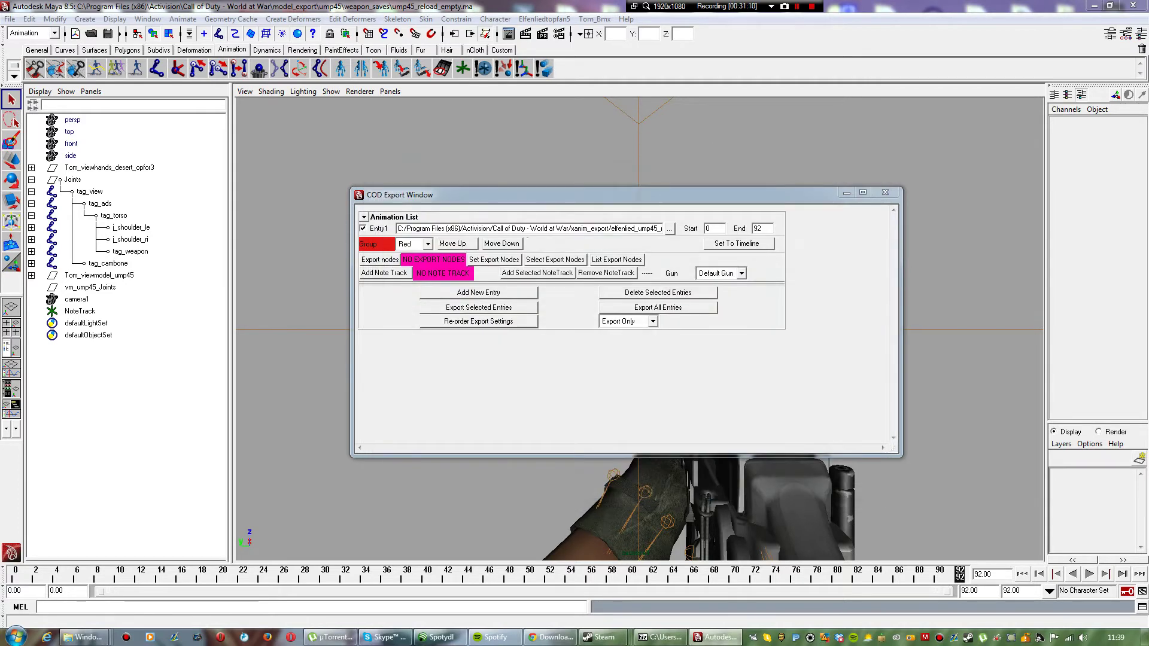
Step: Set the full joint hierarchies from tag_torso through tag_cambone as export nodes, and export the selected entry with the scene changes saved
click(114, 216)
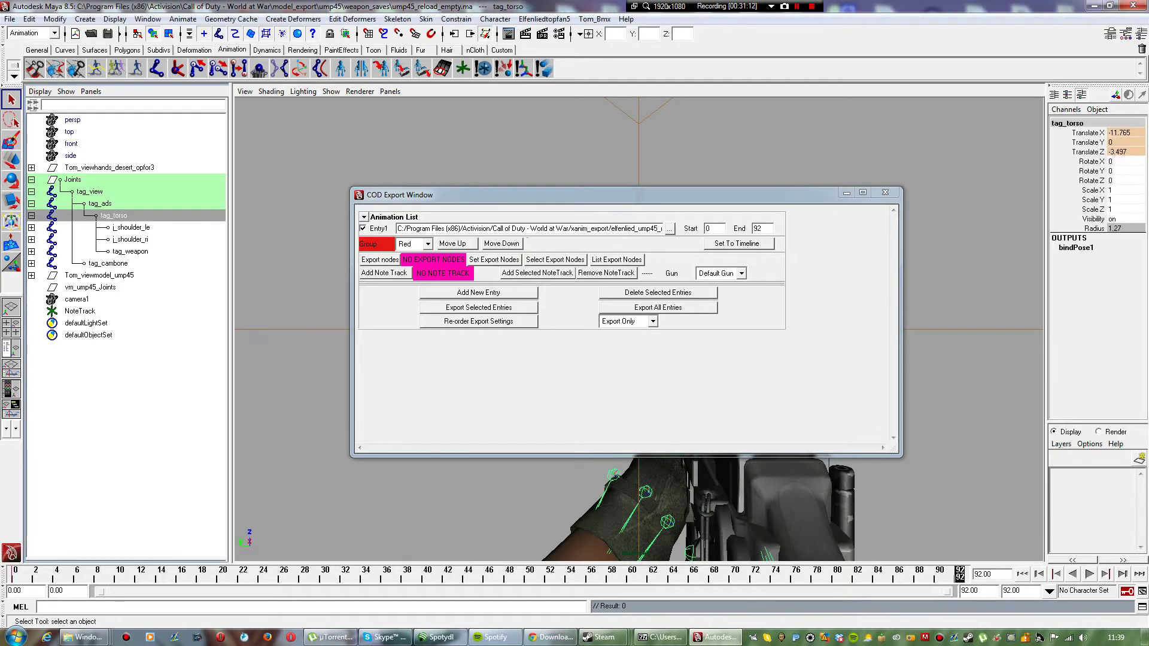
shift+click(108, 264)
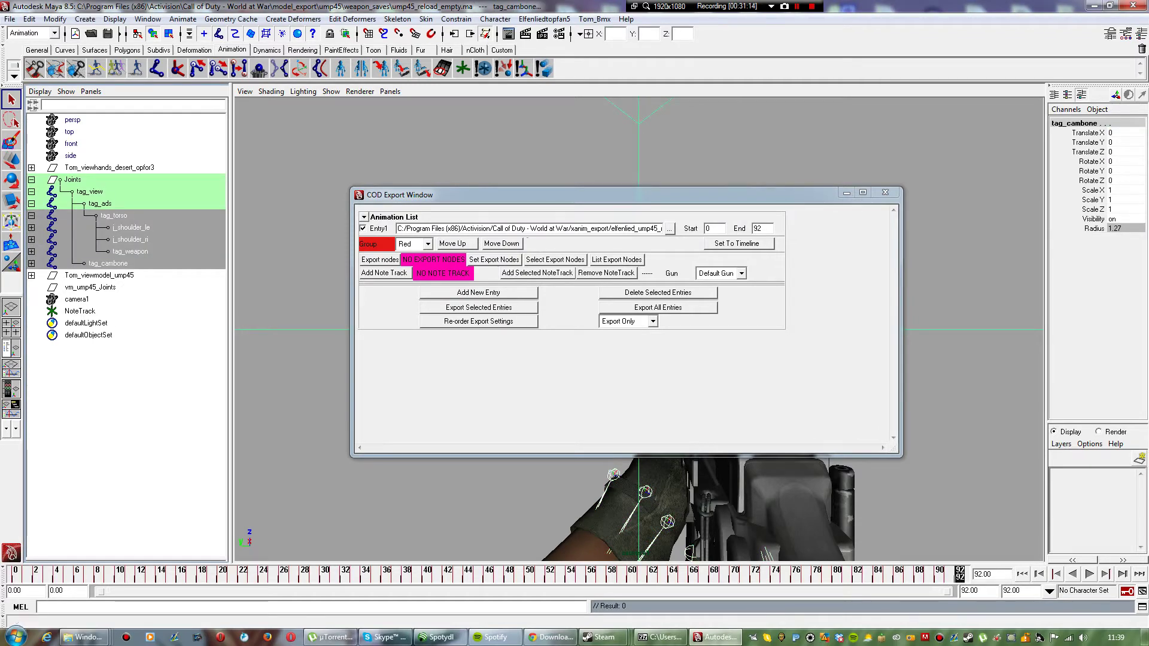
click(29, 19)
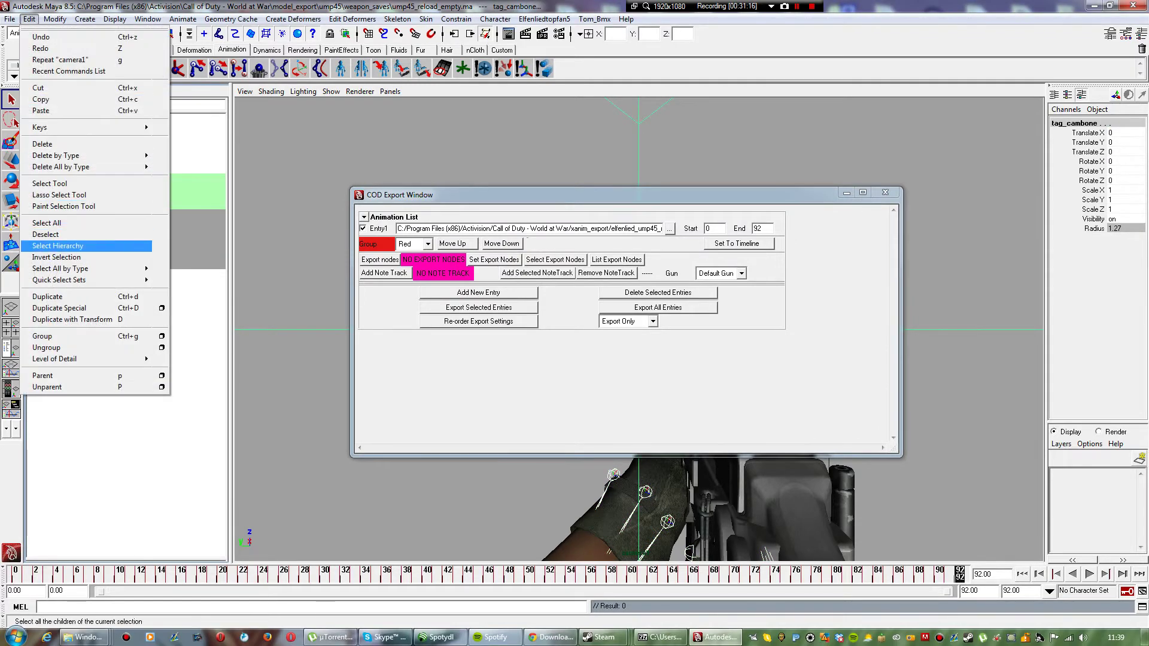
click(58, 246)
click(495, 260)
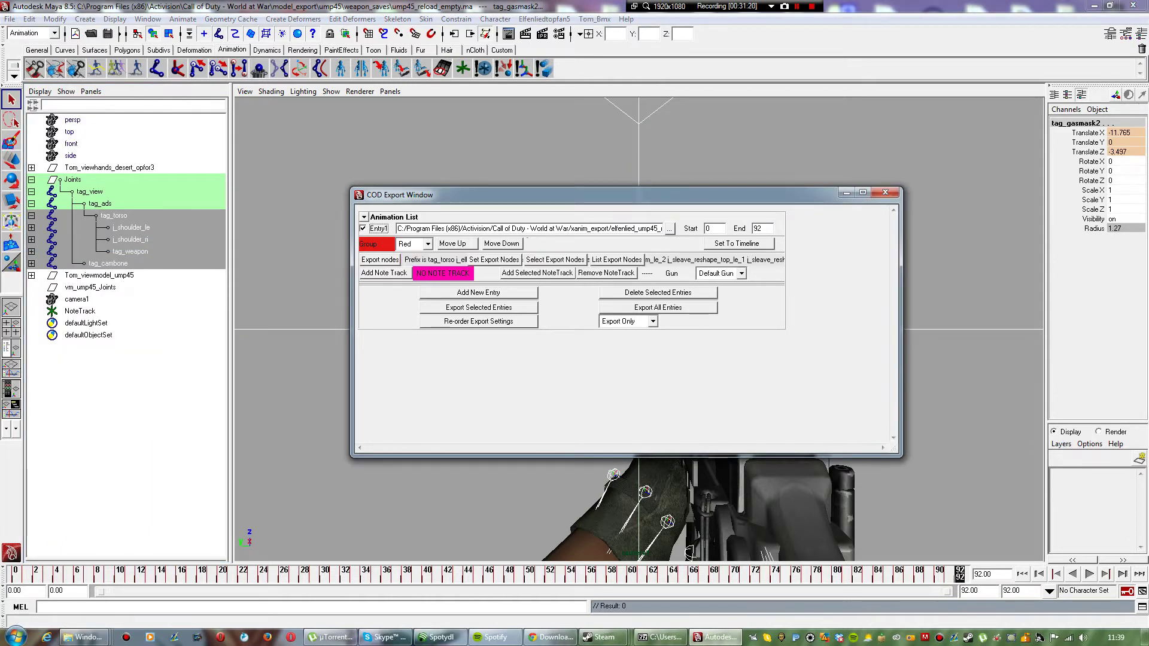
click(478, 308)
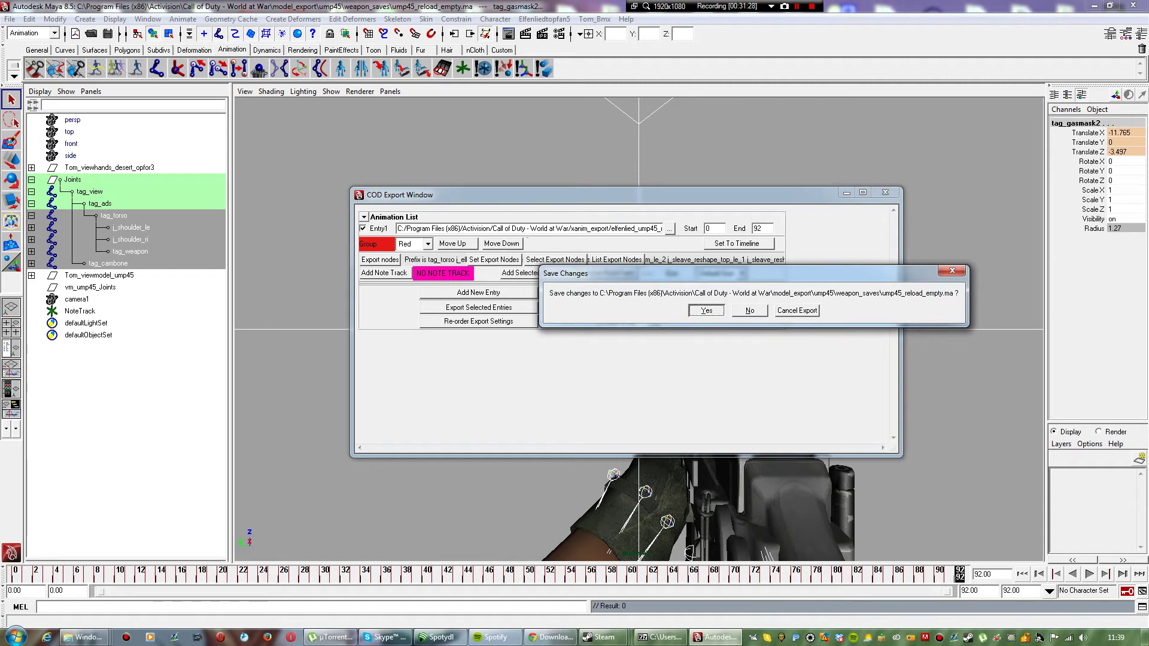
key(Return)
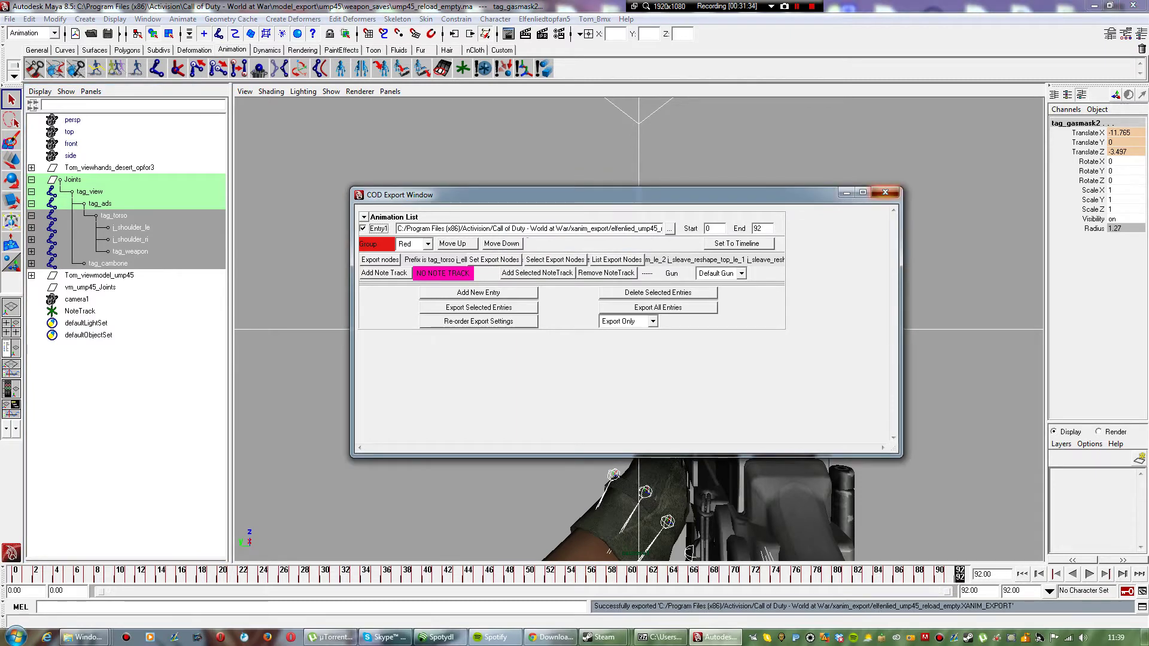
Step: Close the export window and quit the session, saving the changes to ump45_reload_empty.ma
click(885, 192)
click(885, 201)
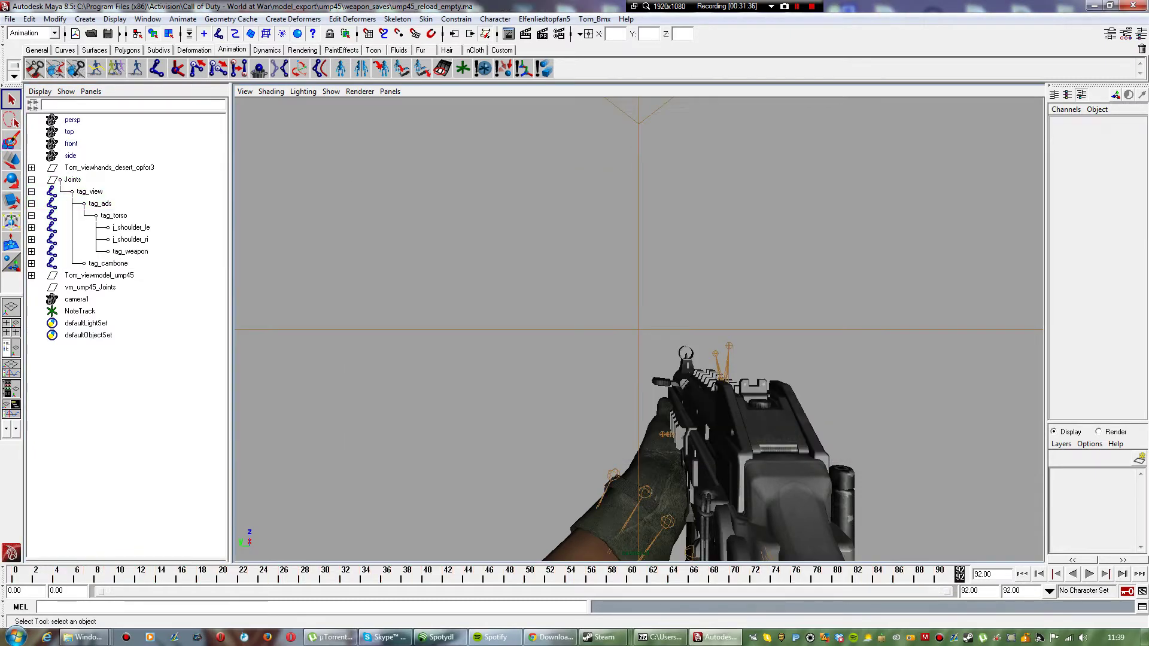
click(1134, 6)
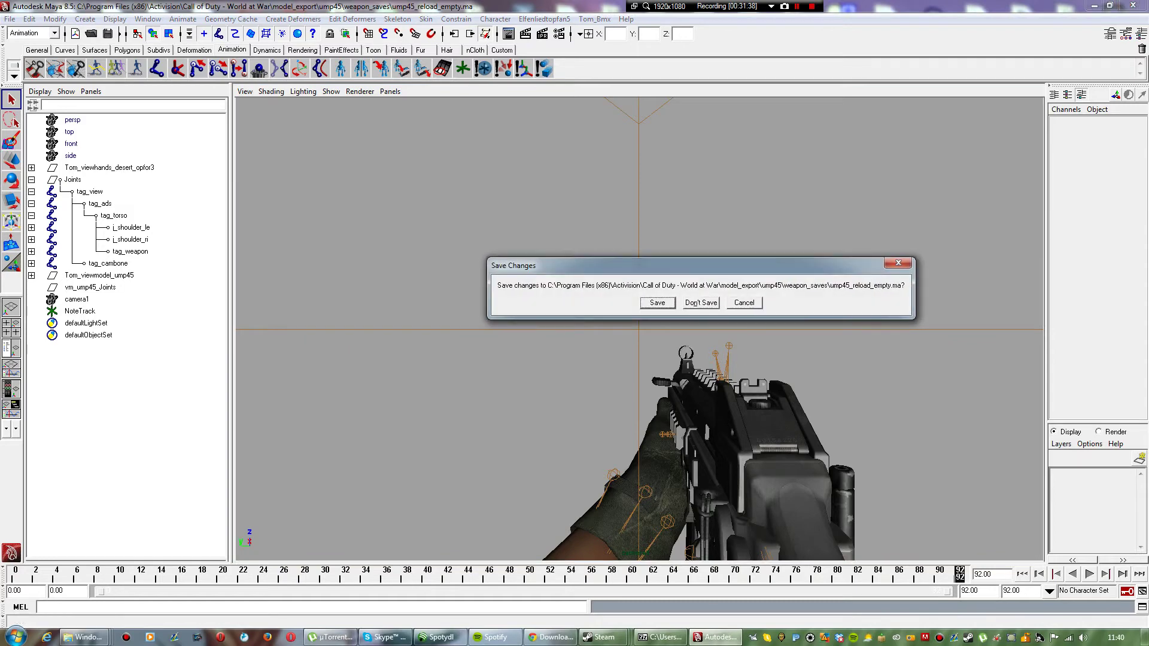
key(Return)
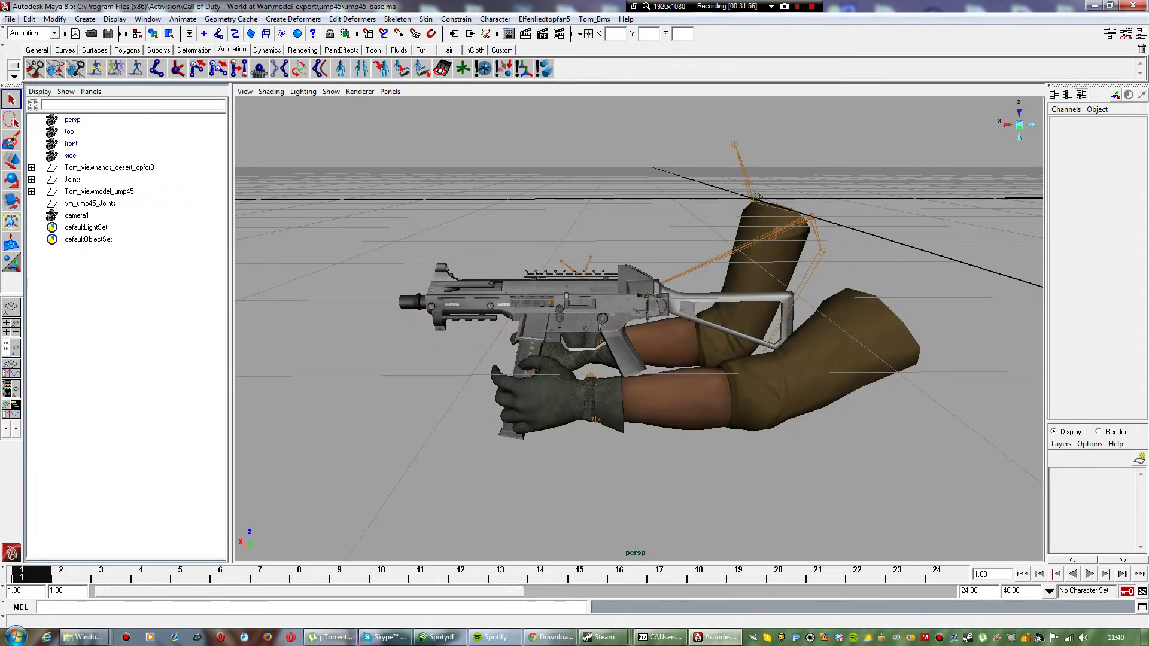
Step: Start saving the ump45_base scene under a new name and browse to model_export\ump45\weapon_saves
click(10, 18)
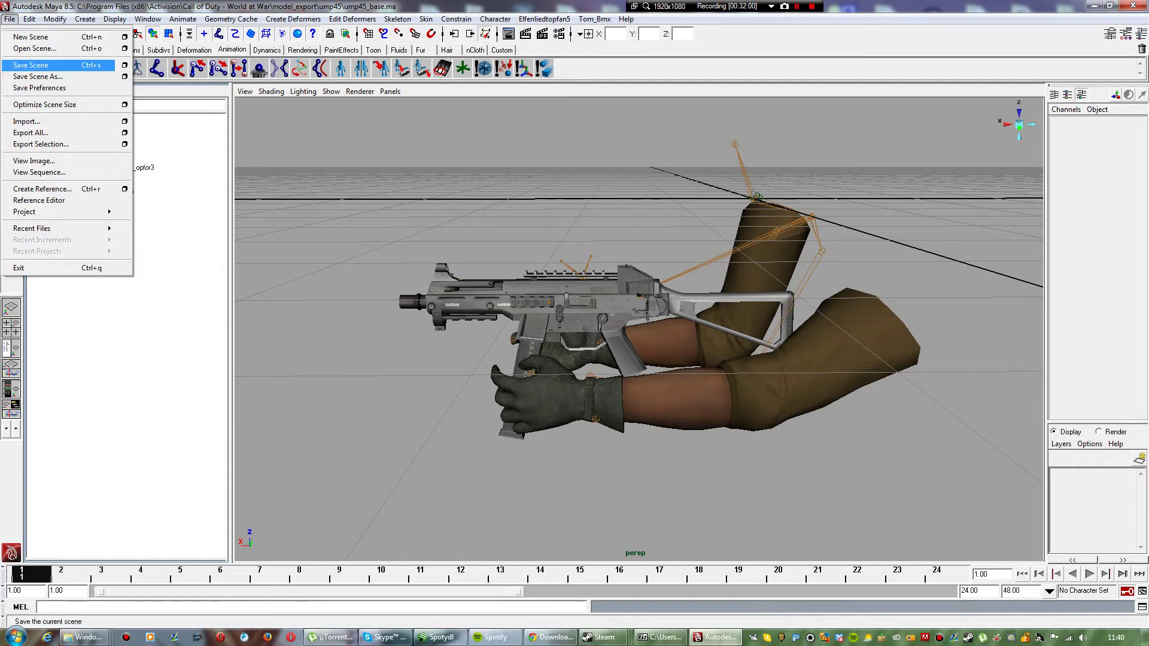
key(Return)
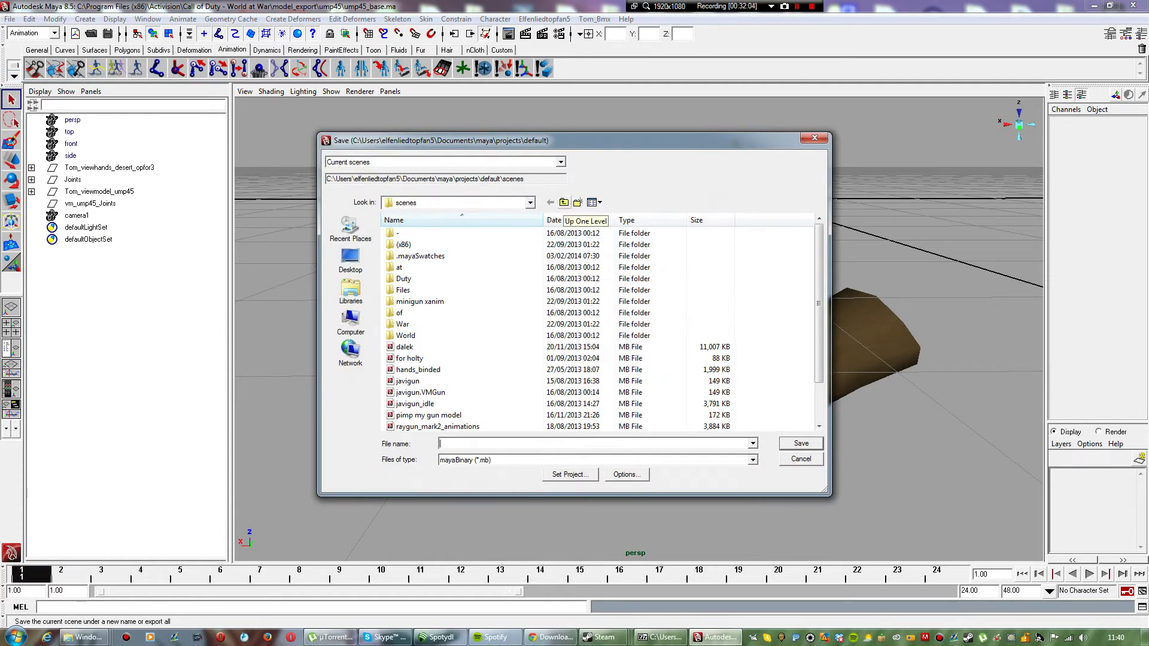
click(564, 202)
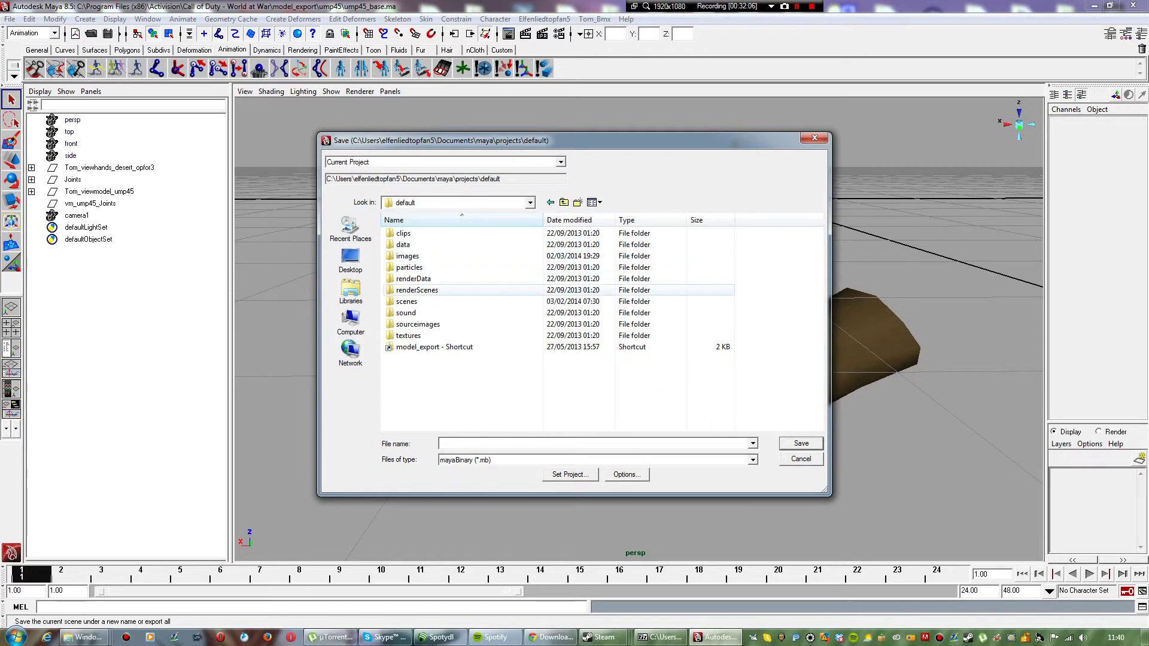
double_click(434, 347)
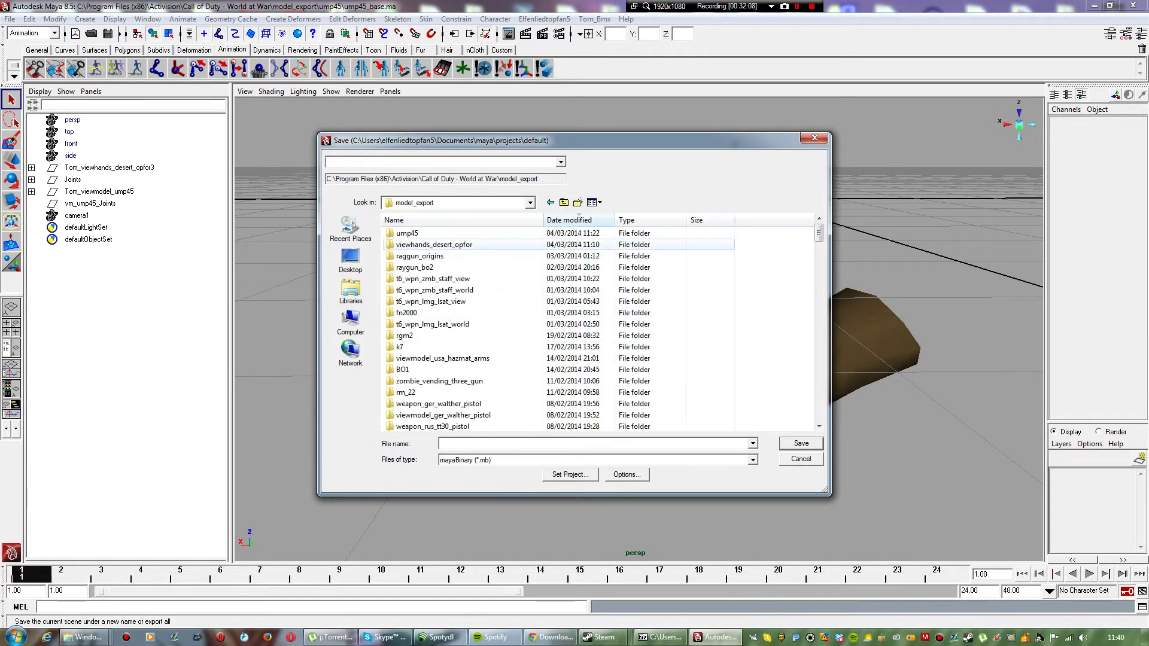
double_click(407, 233)
double_click(418, 279)
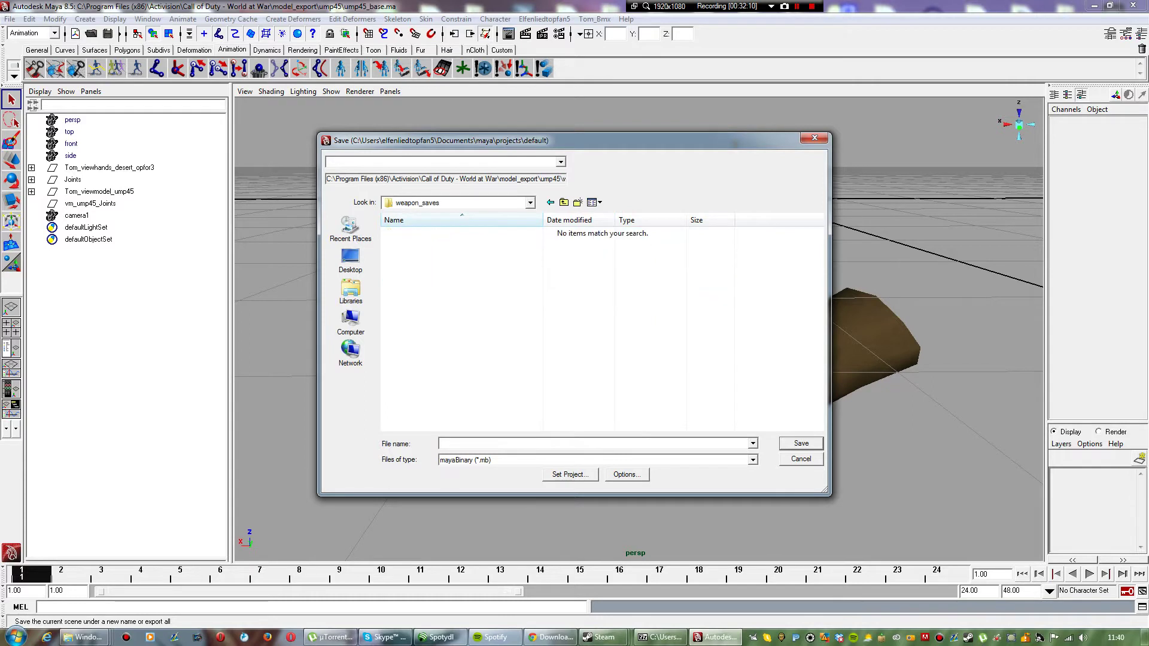
Step: Save the scene in mayaAscii format as ump45_pullout
click(539, 460)
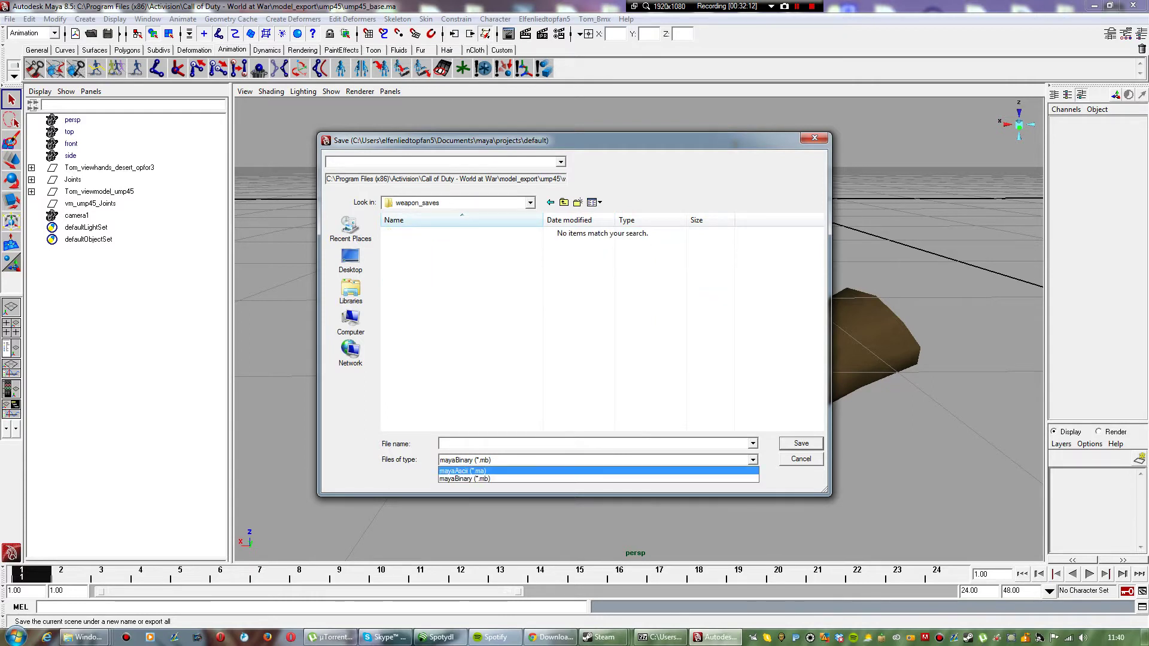
click(533, 470)
click(593, 444)
text(u)
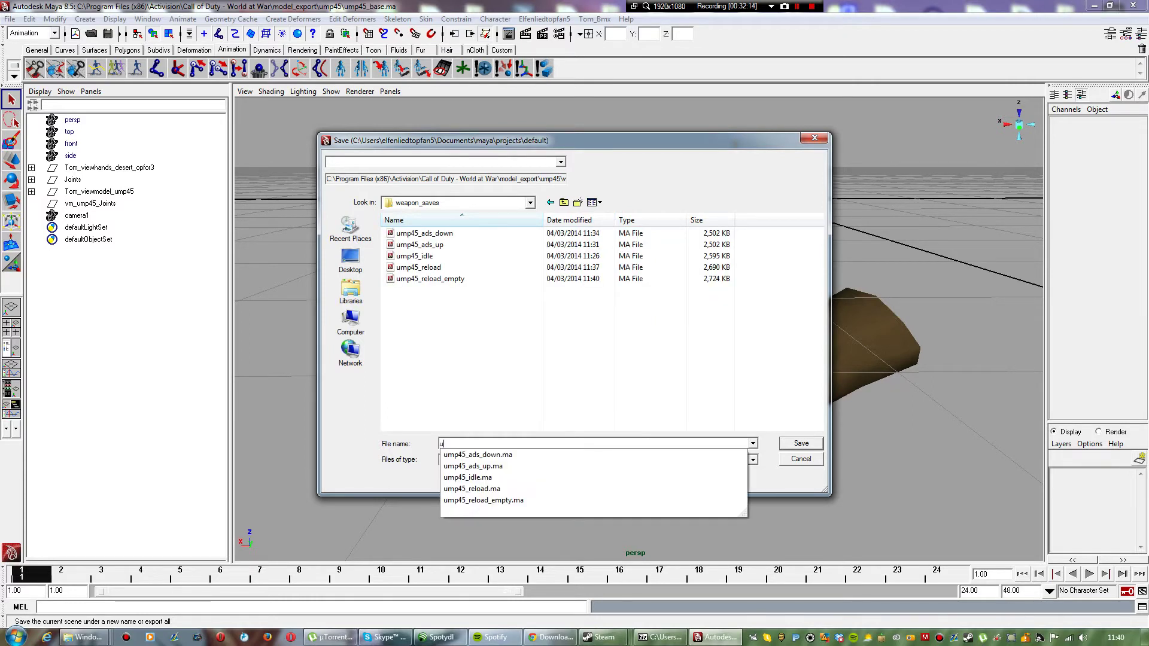
text(mp45_pullout)
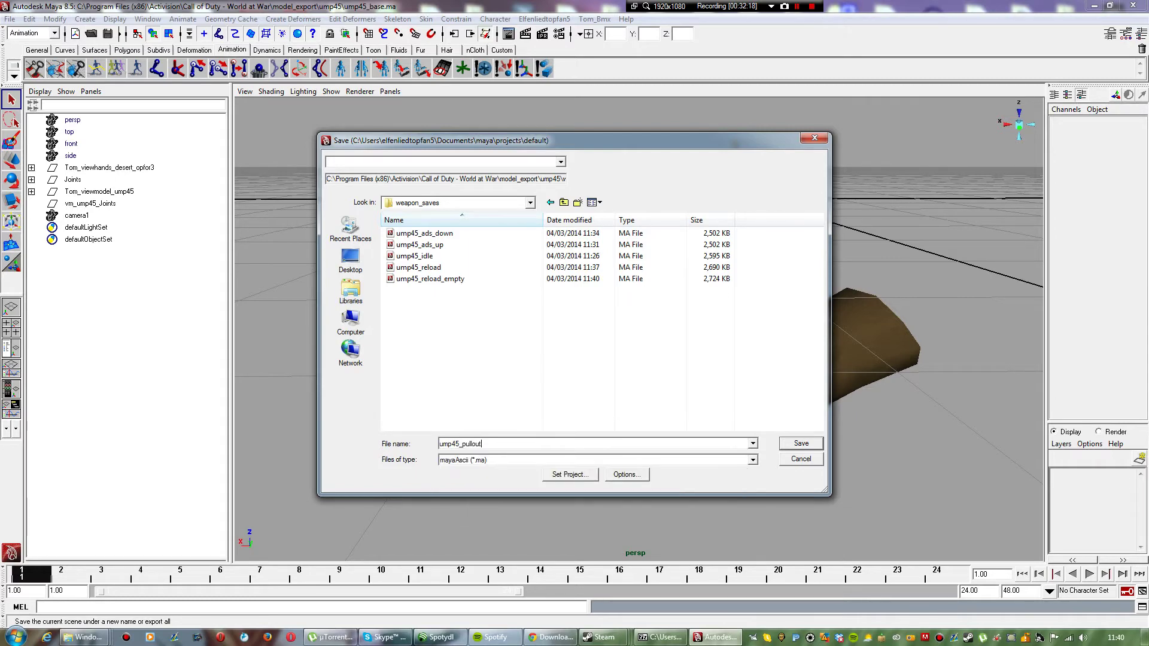
key(Return)
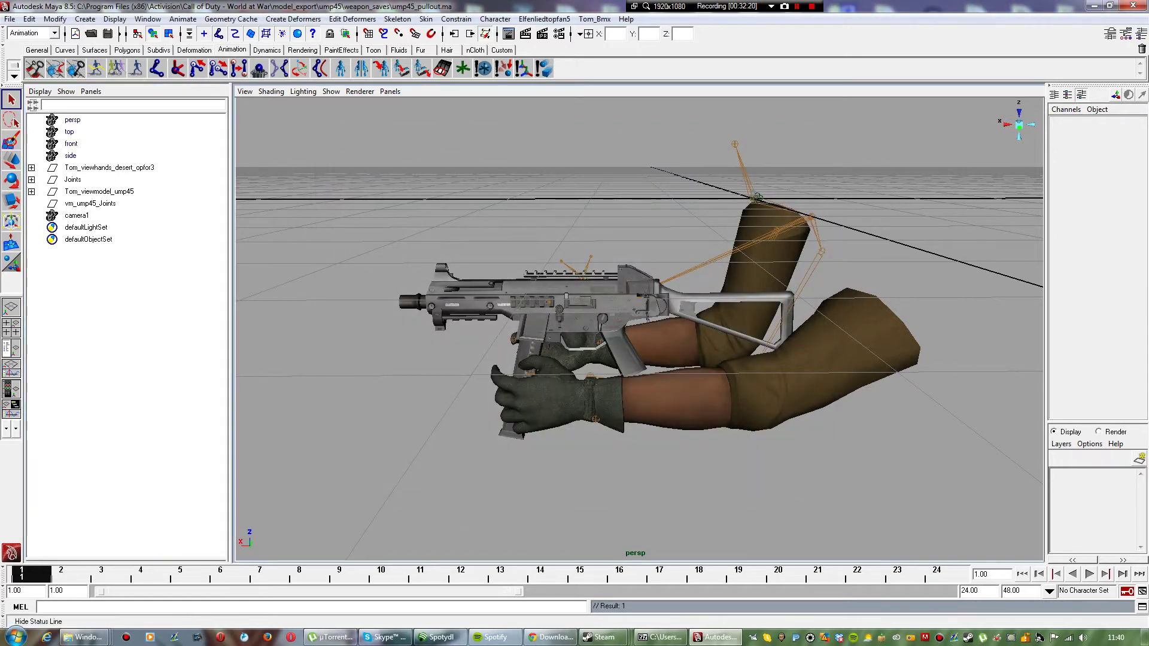
Step: Try to import viewmodel_ump45_pullout.tanim from the tanim folder in model_export\ump45
click(10, 19)
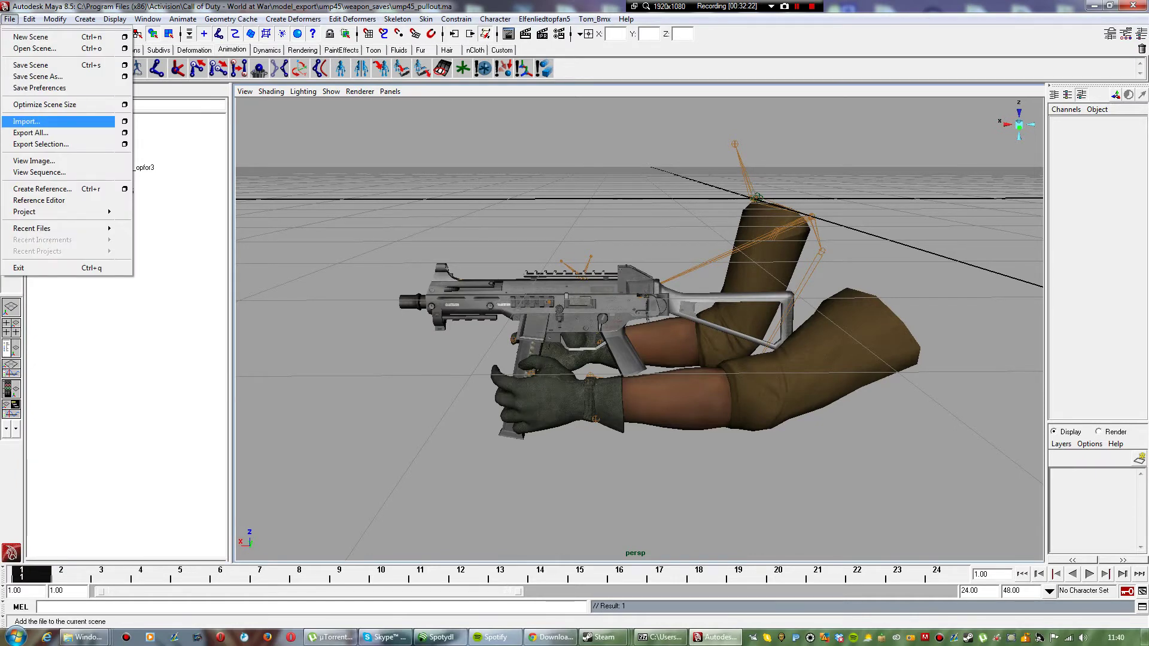
click(24, 122)
double_click(432, 347)
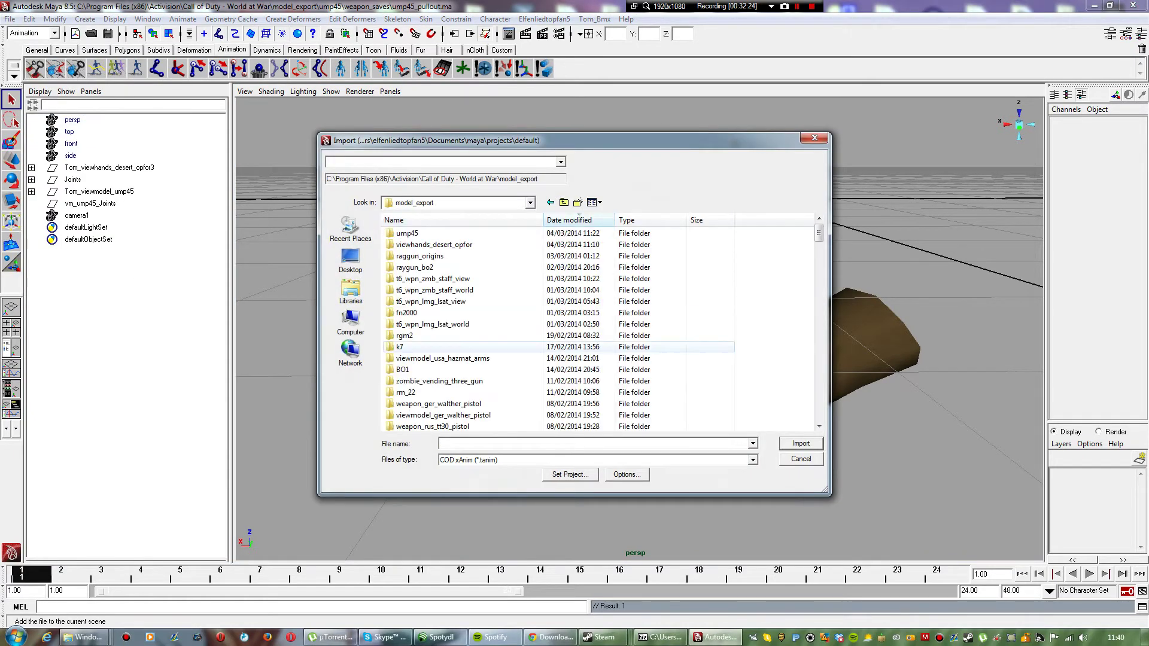
double_click(413, 233)
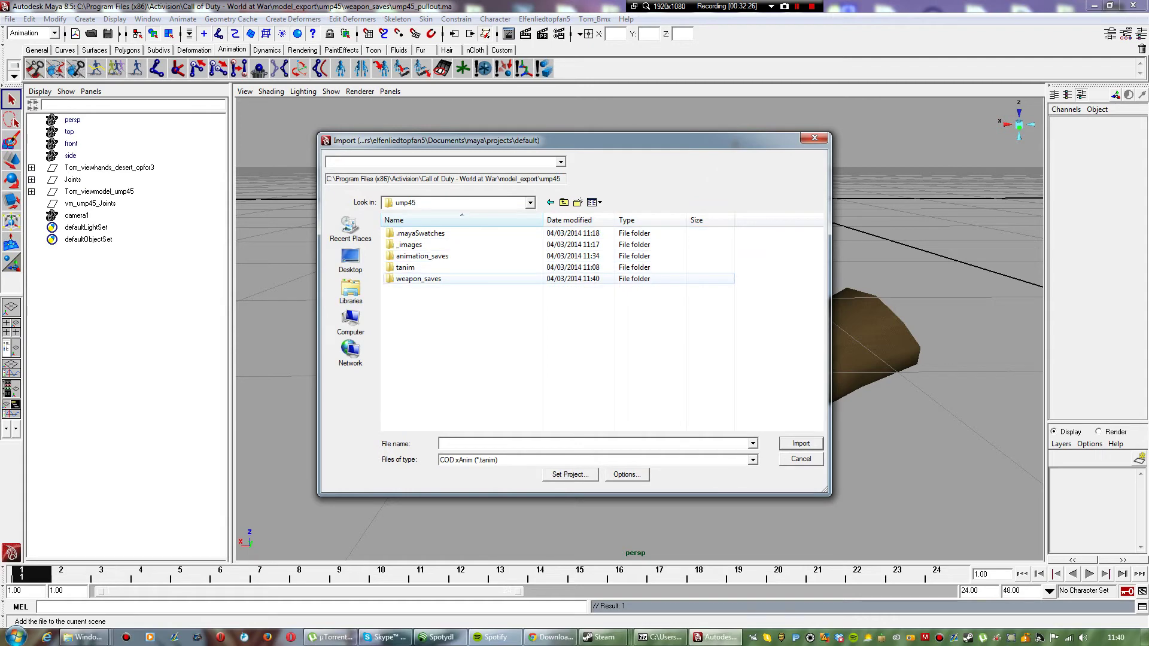
double_click(405, 267)
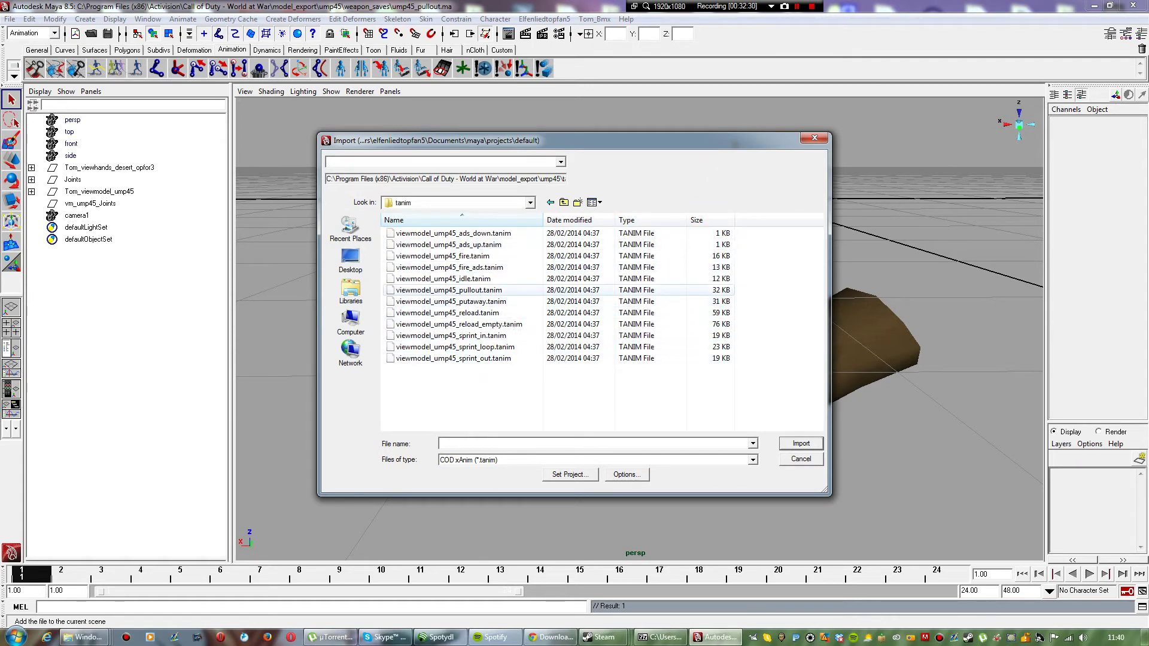
click(491, 290)
click(801, 443)
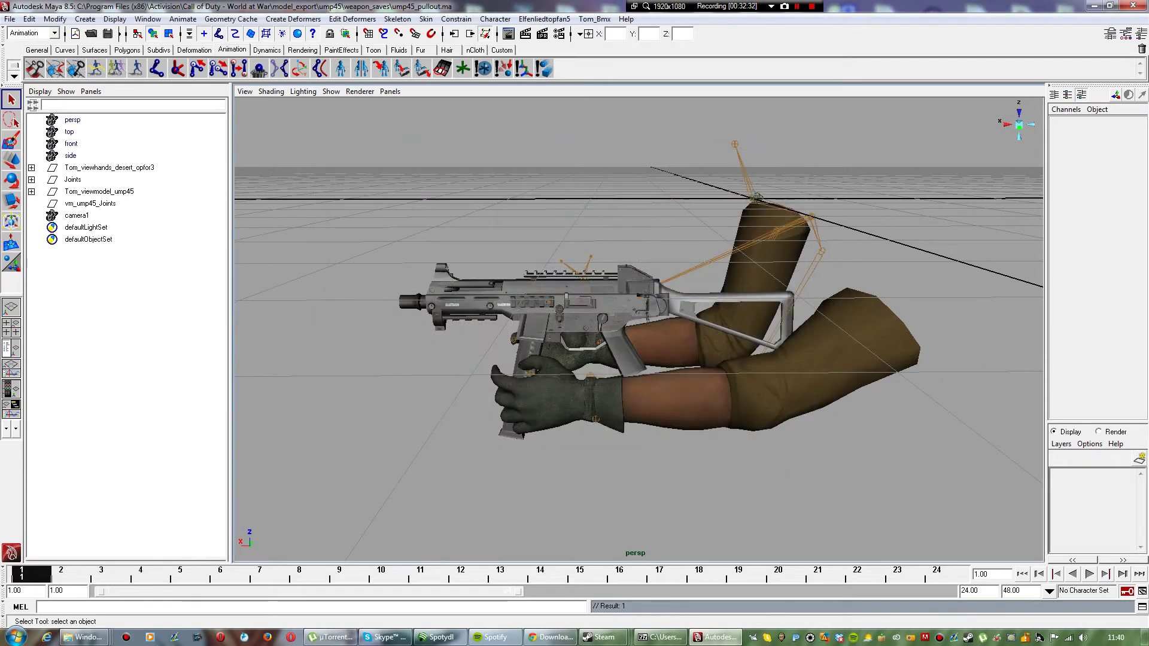
Step: Repeat the import of viewmodel_ump45_pullout.tanim onto the viewmodel rig
click(10, 19)
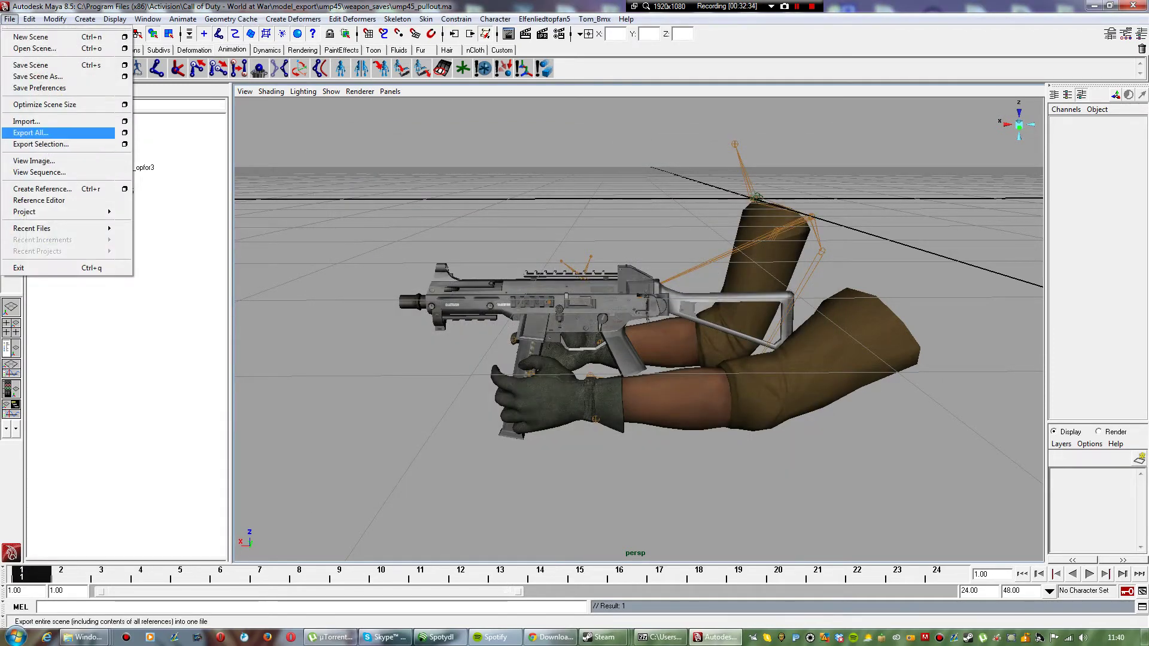
click(36, 128)
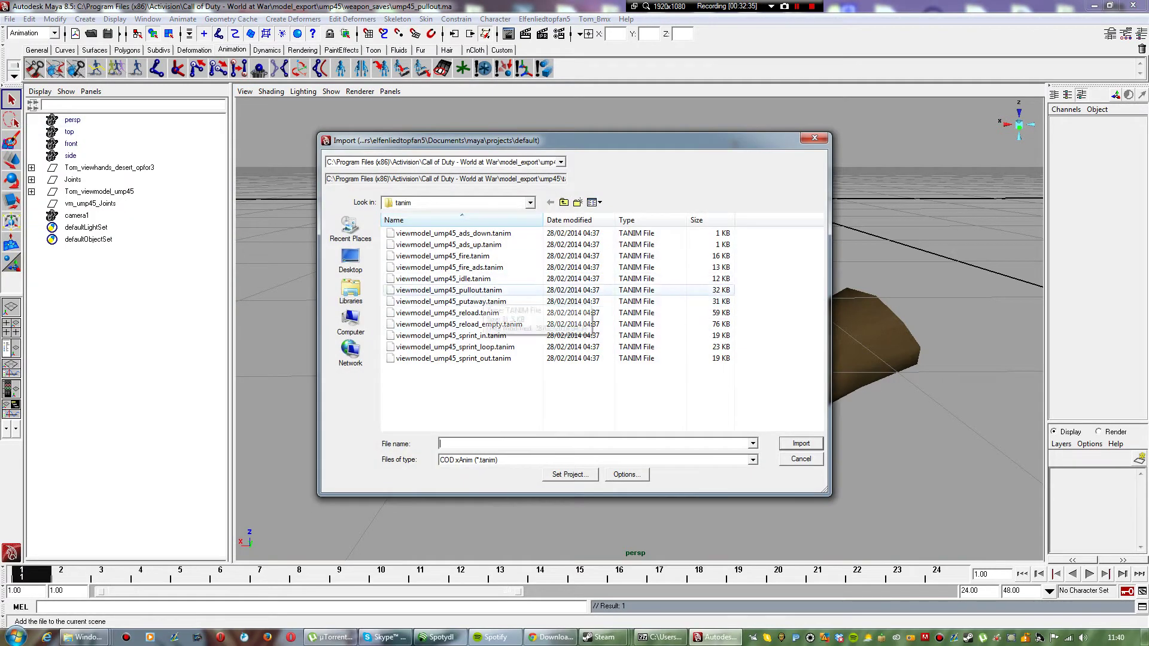
double_click(450, 291)
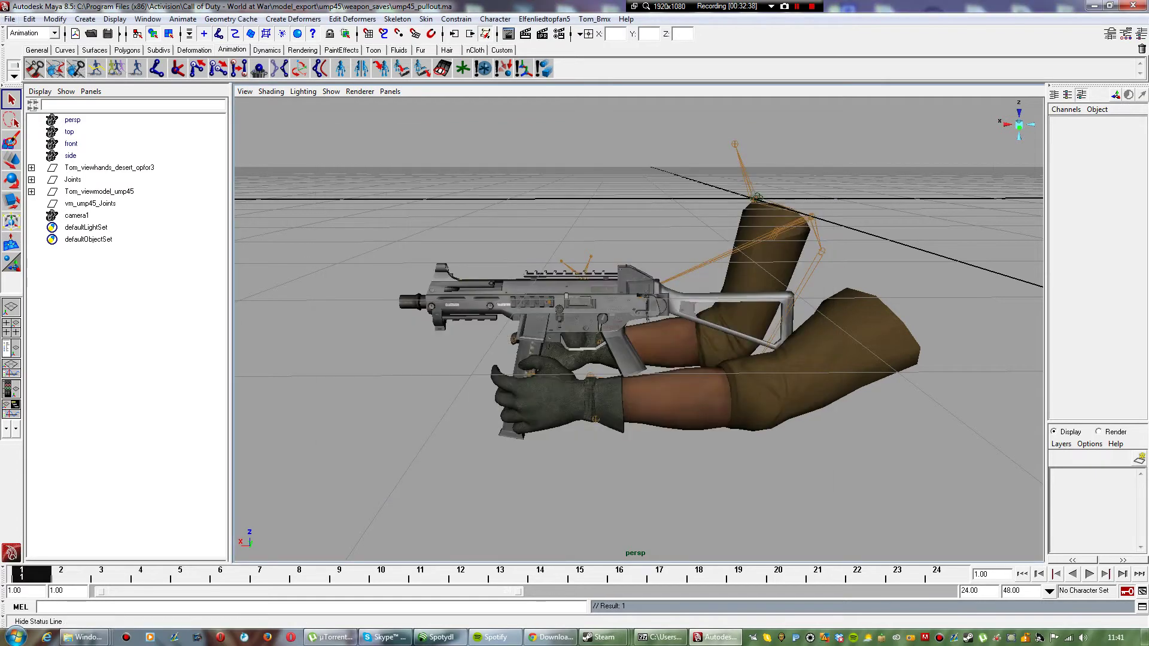
click(9, 19)
click(27, 121)
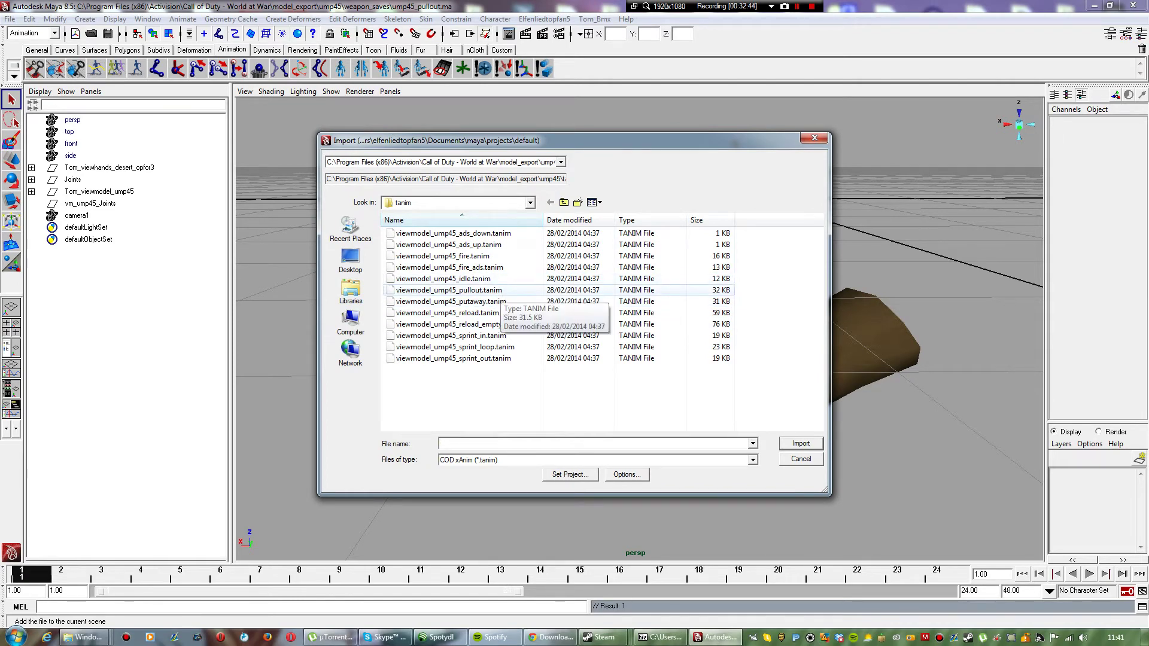
double_click(479, 290)
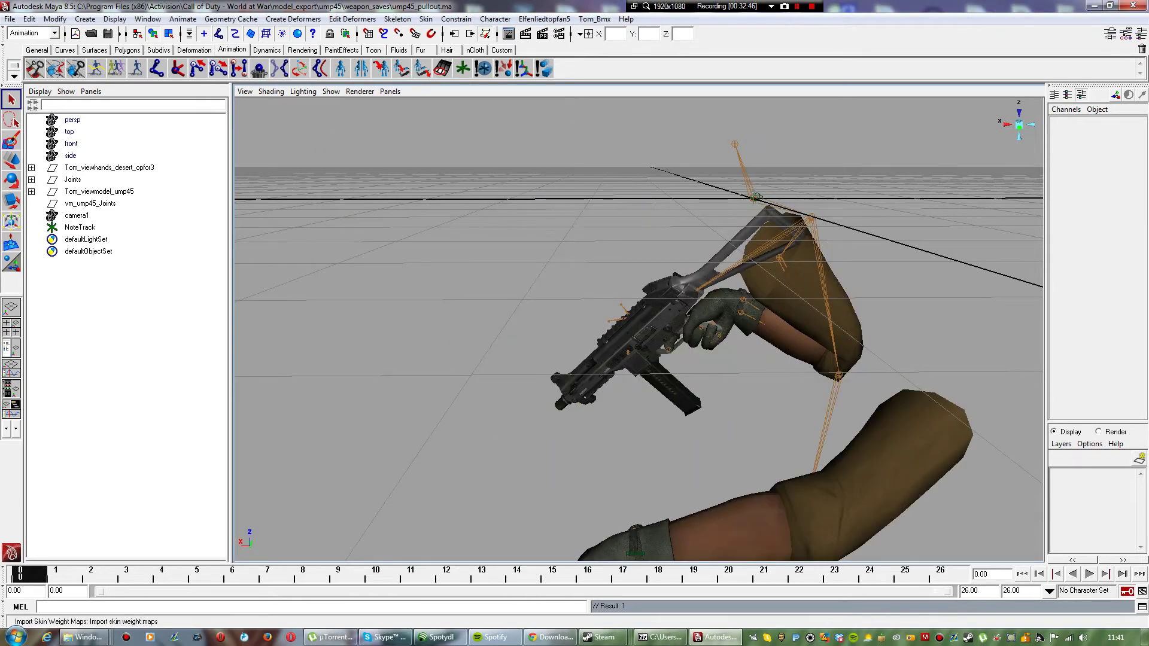
Step: Look through camera1, play back the pullout animation and return to the start frame
click(389, 91)
mouse_move(419, 105)
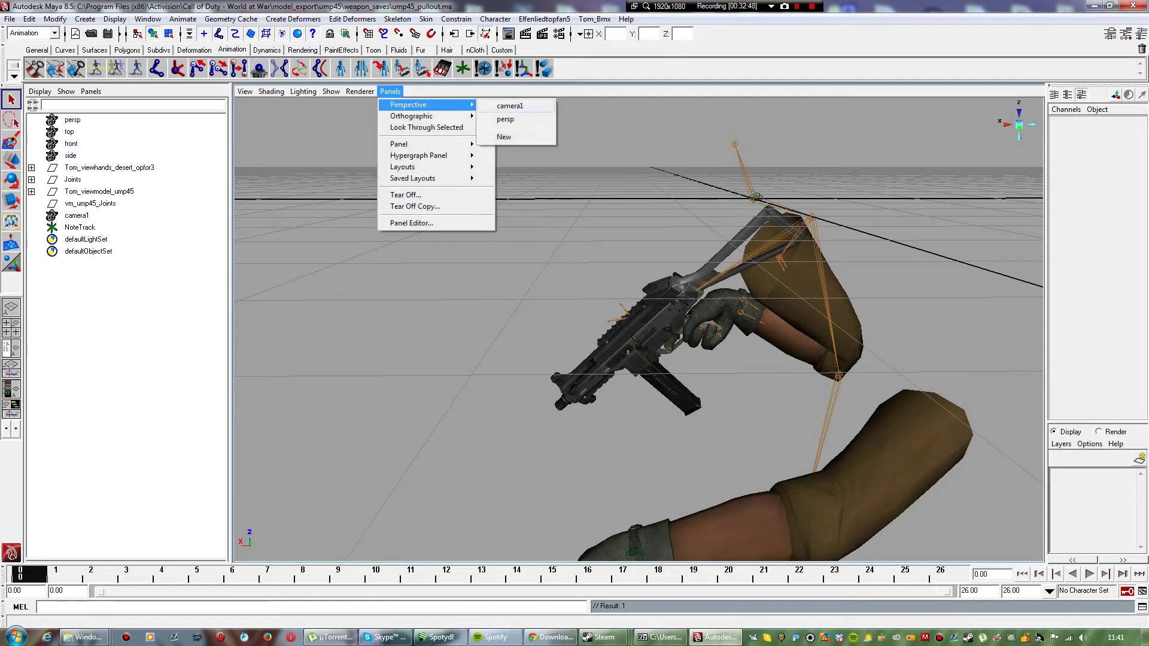
click(515, 105)
click(1089, 574)
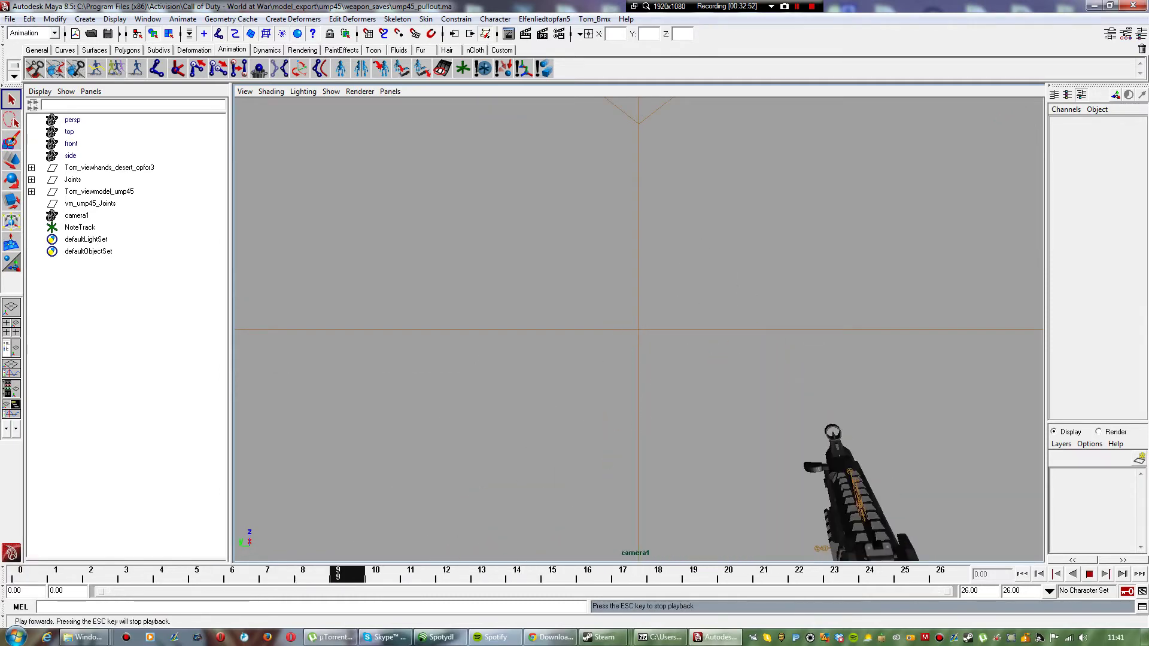
key(Escape)
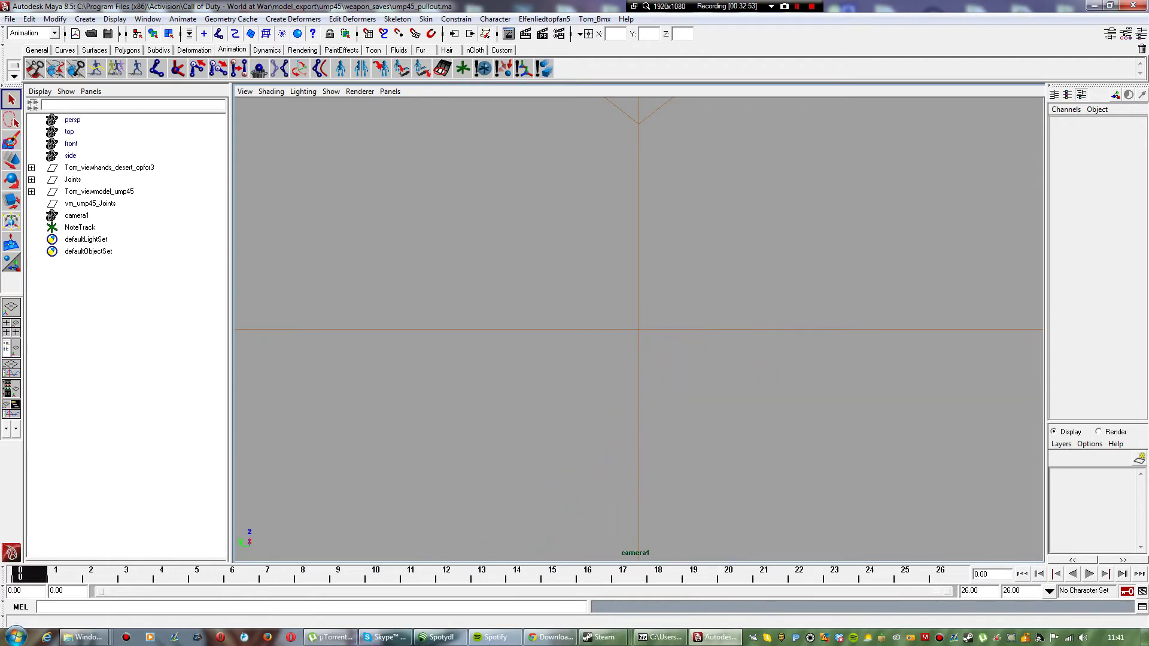
key(alt+v)
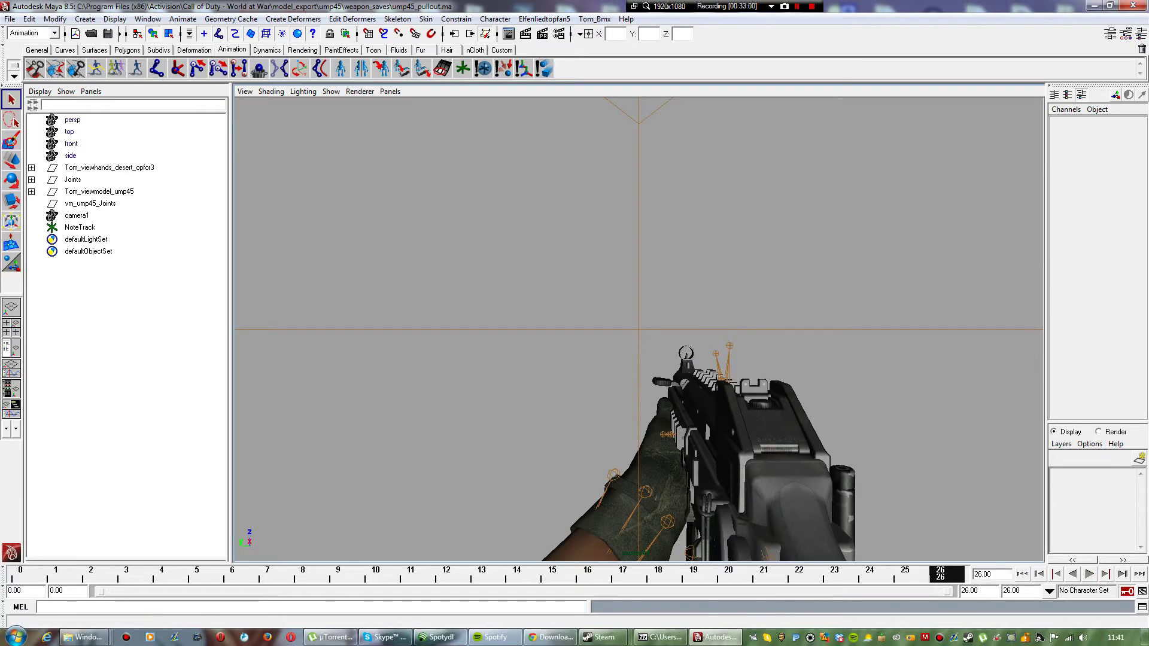
key(alt+shift+v)
Step: Expand the Joints hierarchy through tag_view, tag_ads and tag_torso to show the shoulder and weapon joints
click(31, 180)
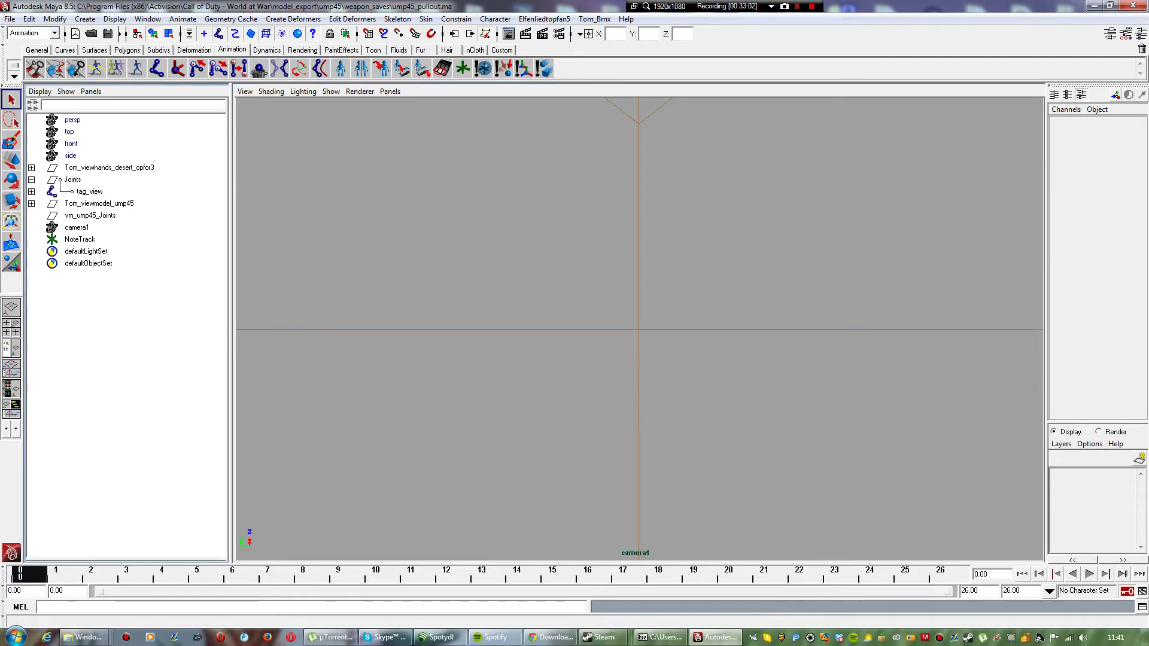
click(32, 192)
click(32, 204)
click(31, 215)
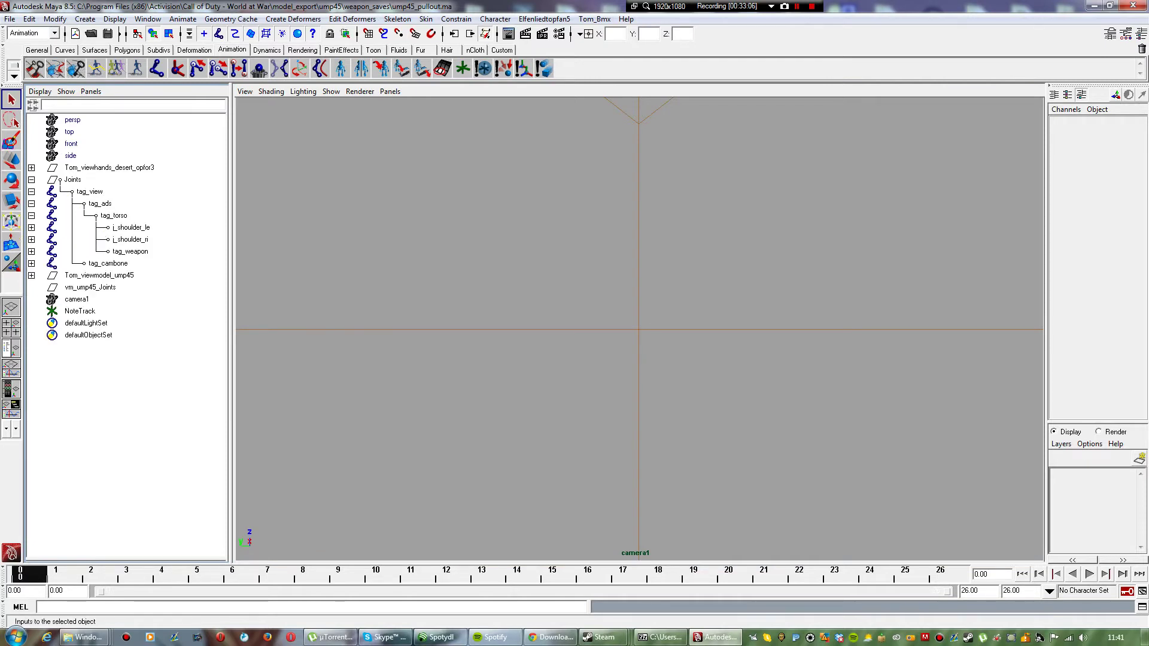
Step: Open the animation exporter and add a new entry with end frame 26
click(544, 18)
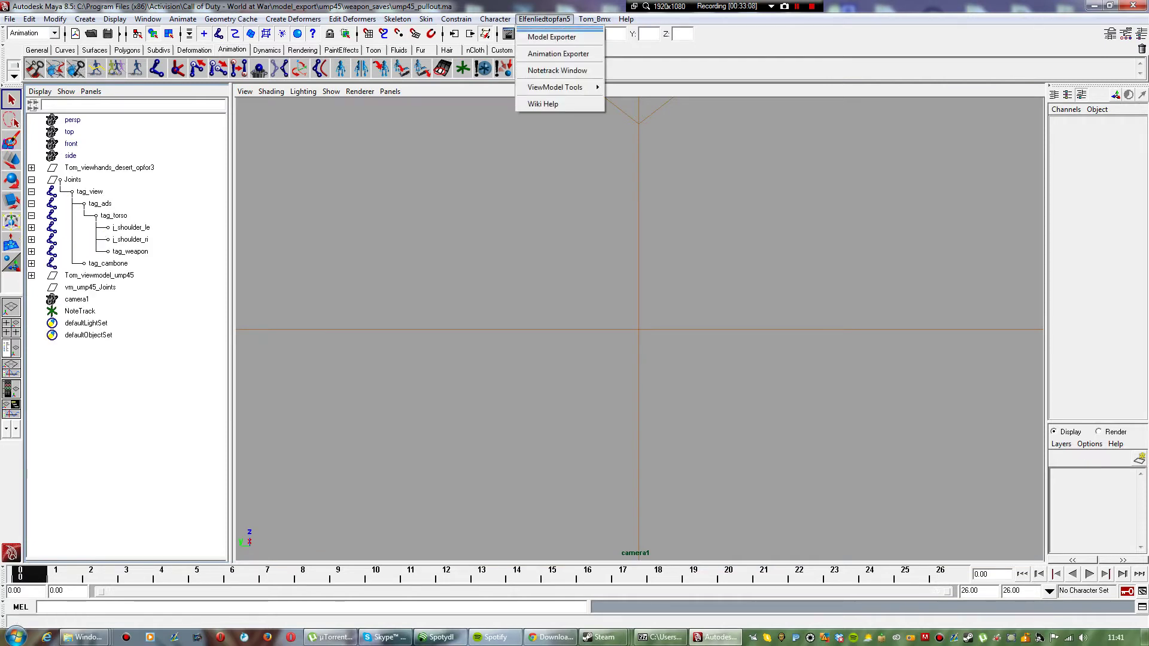
click(558, 53)
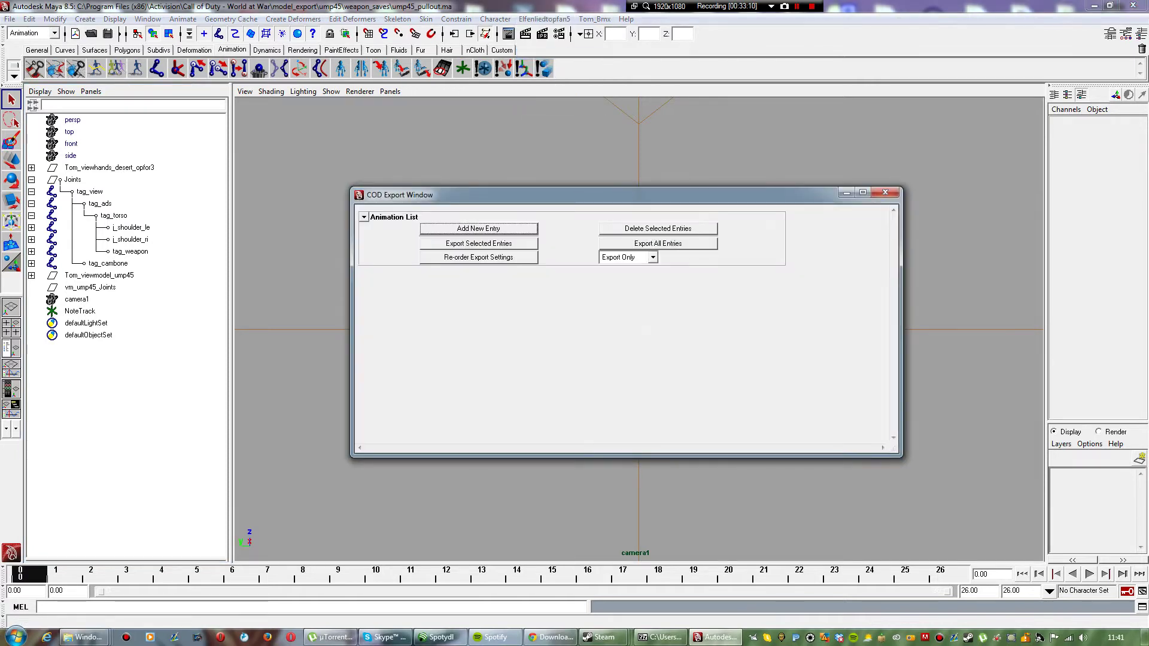
click(478, 229)
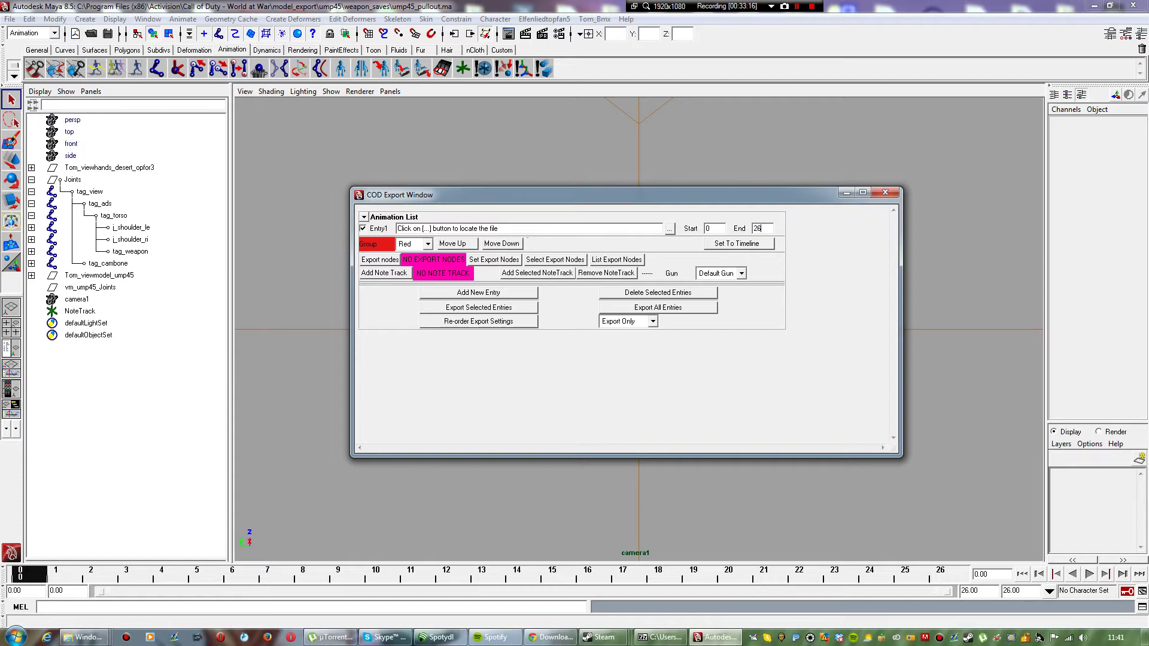
Step: Set the export entry's output file to elfenlied_ump45_pullout in the World at War xanim_export folder
click(670, 229)
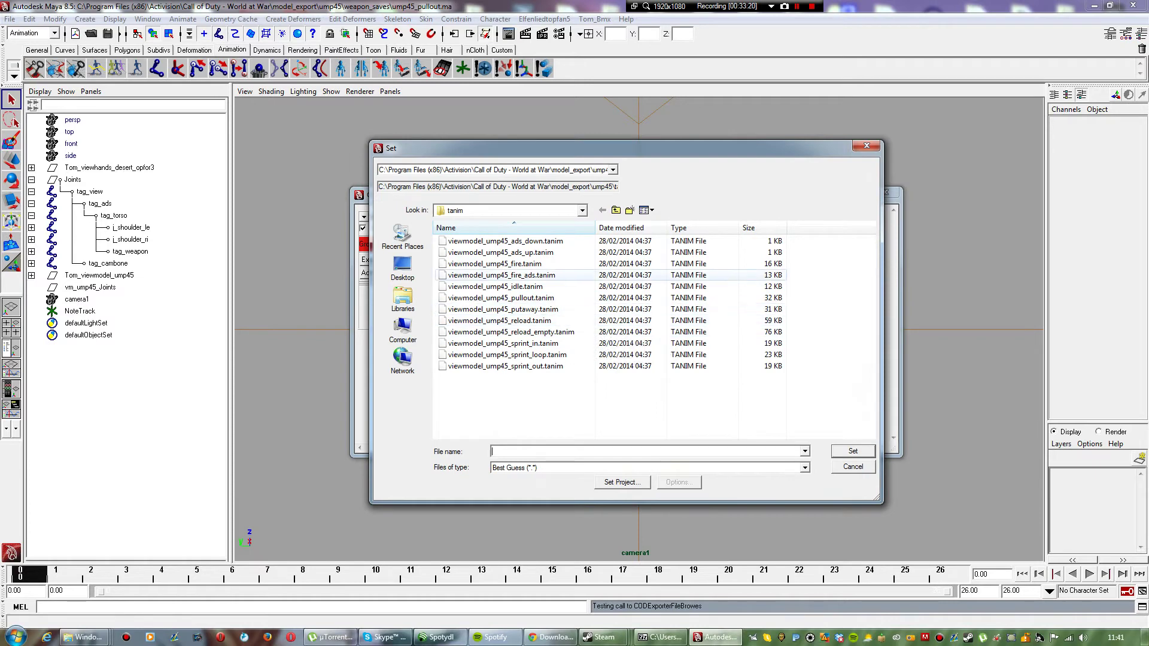
double_click(616, 210)
click(616, 210)
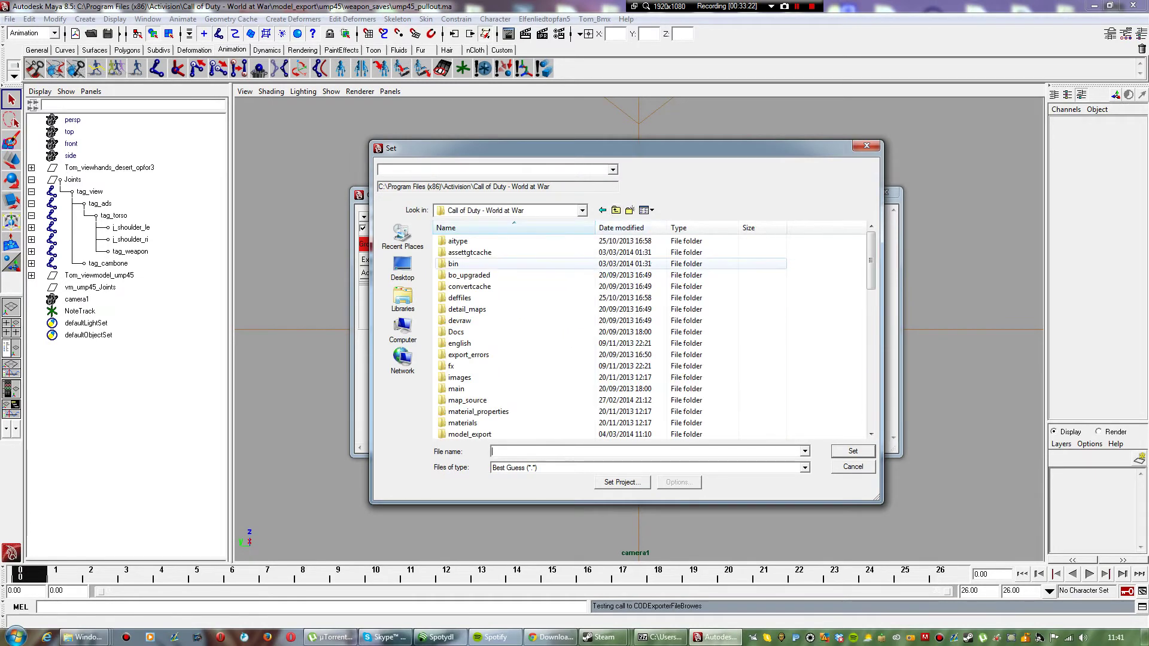
click(563, 266)
scroll(563, 267, down, 6)
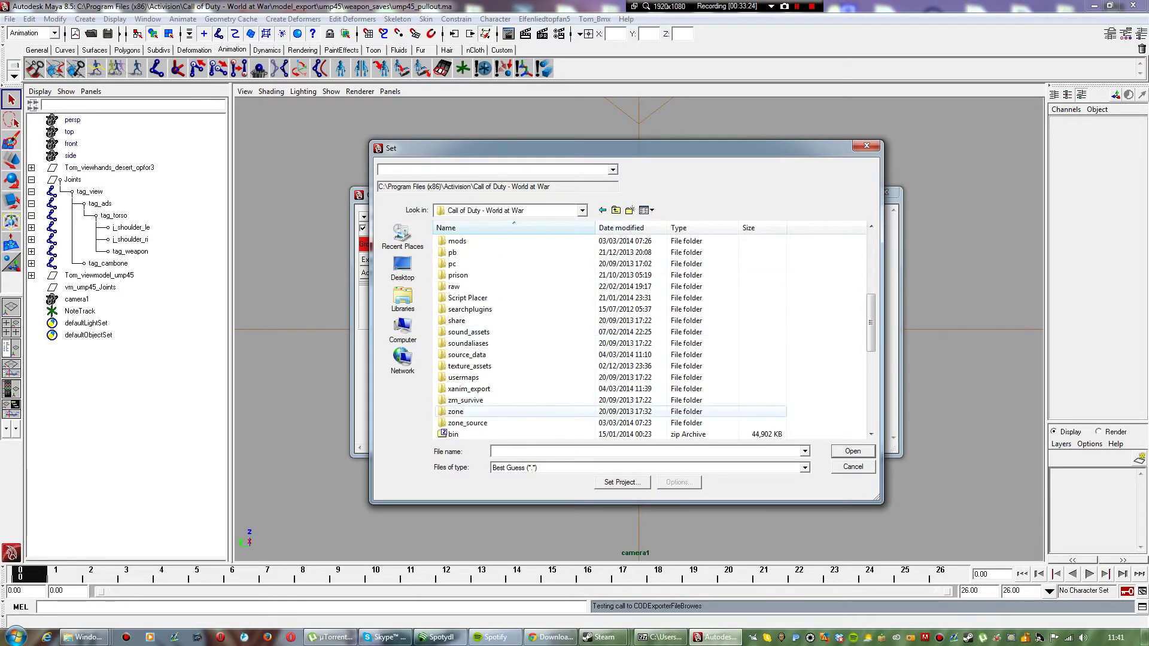
double_click(562, 389)
click(574, 452)
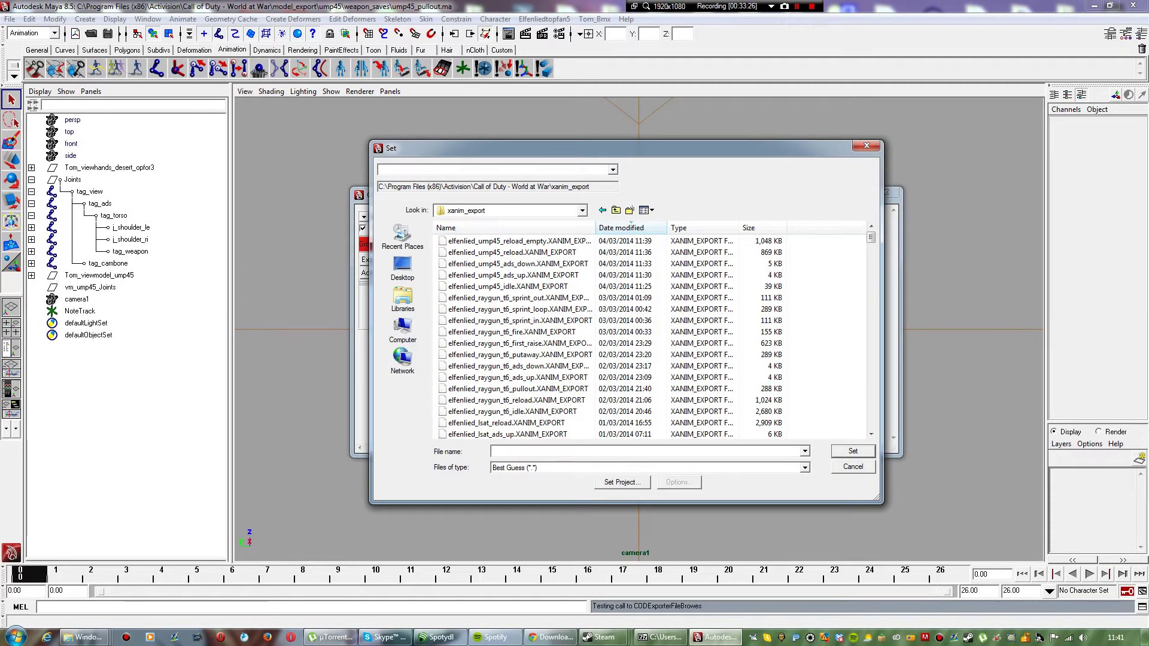
text(elfen)
text(enl)
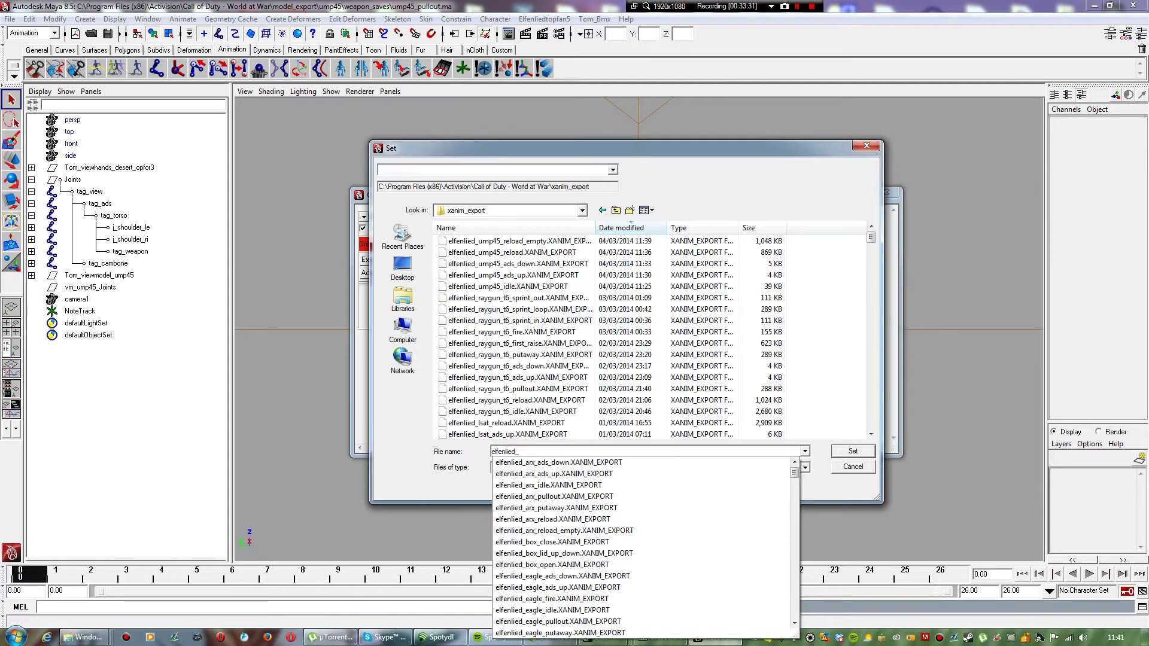
text(ump45)
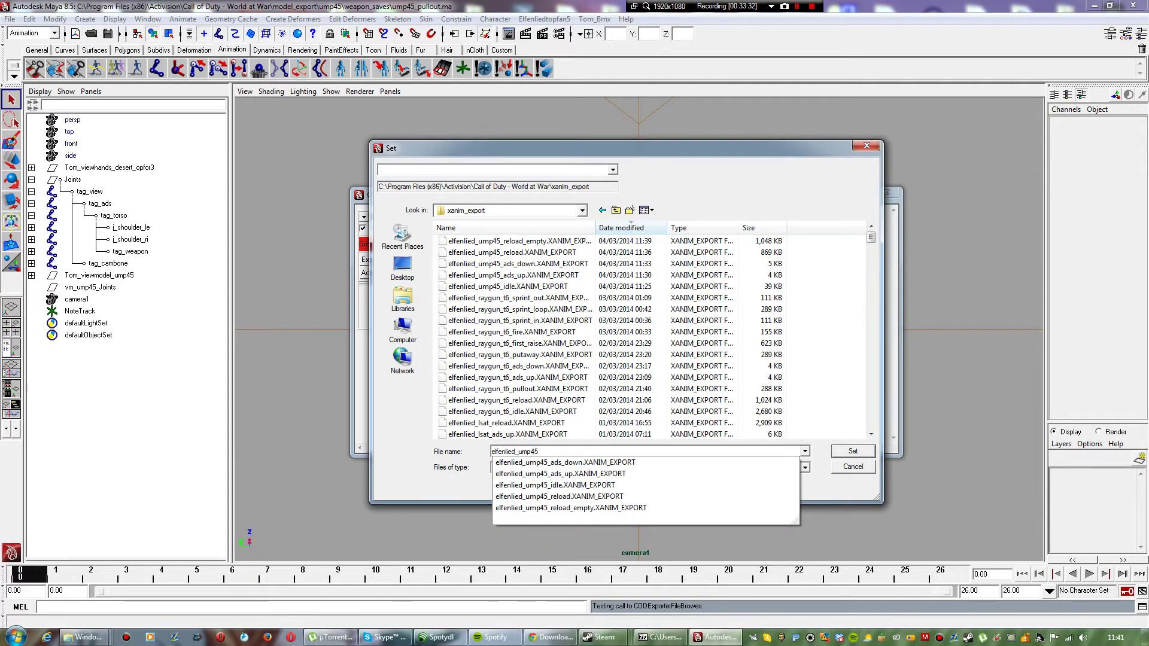
text(_pullout)
key(Return)
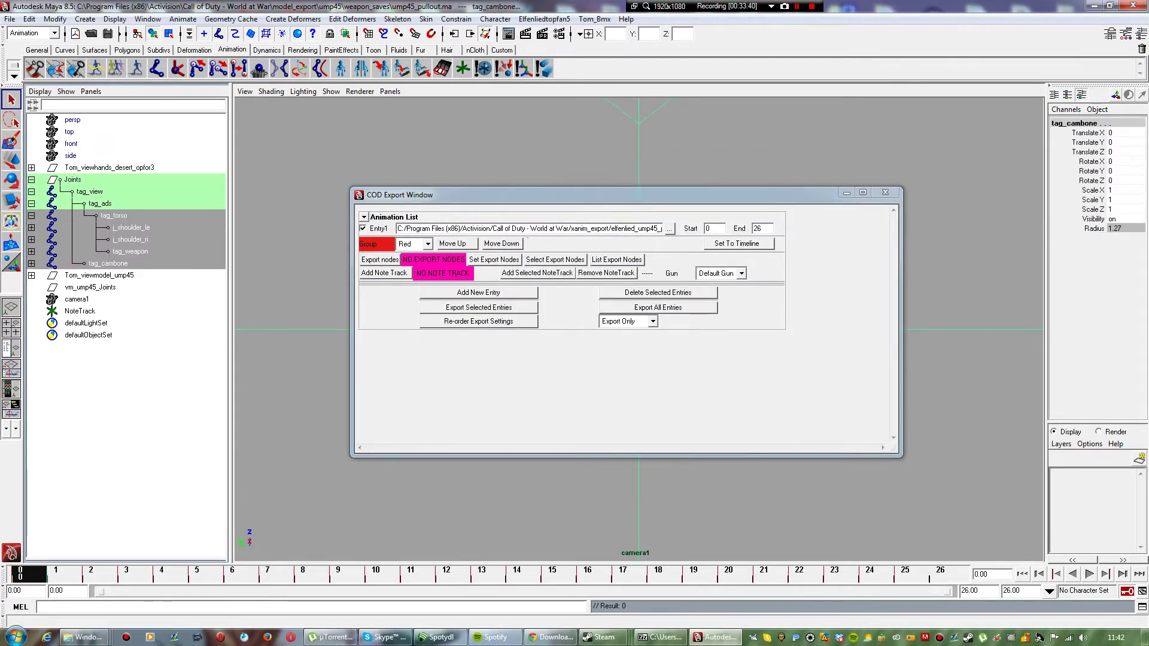
Step: Select the full joint hierarchy under tag_torso and tag_cambone and set it as the entry's export nodes
click(28, 18)
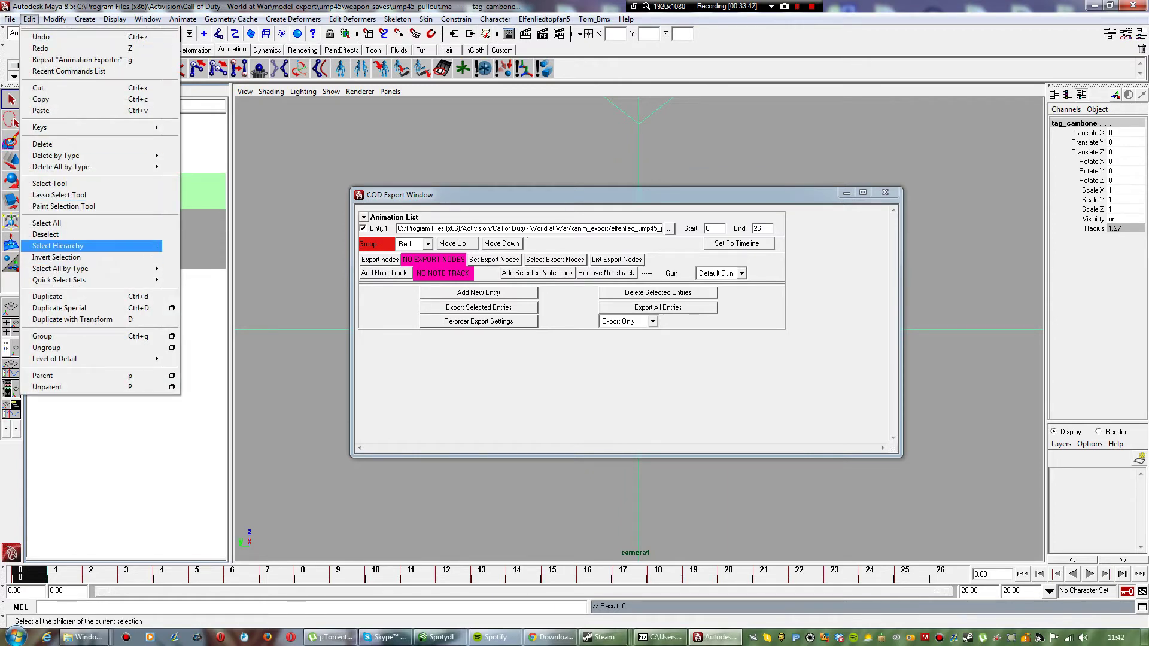
click(57, 245)
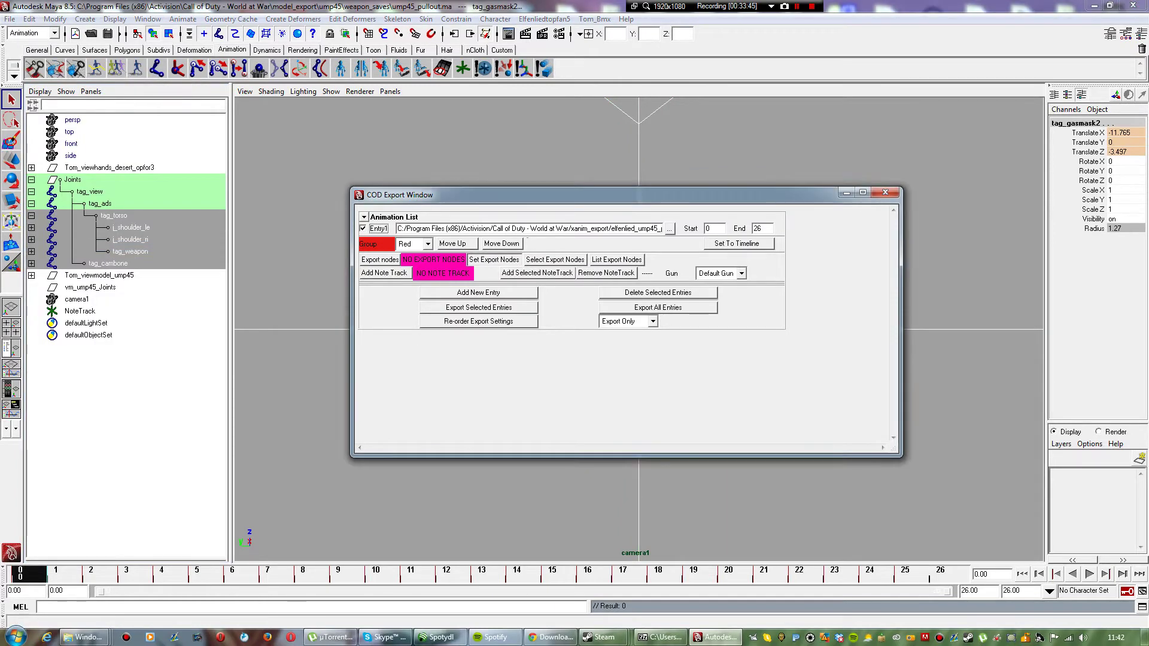
click(494, 259)
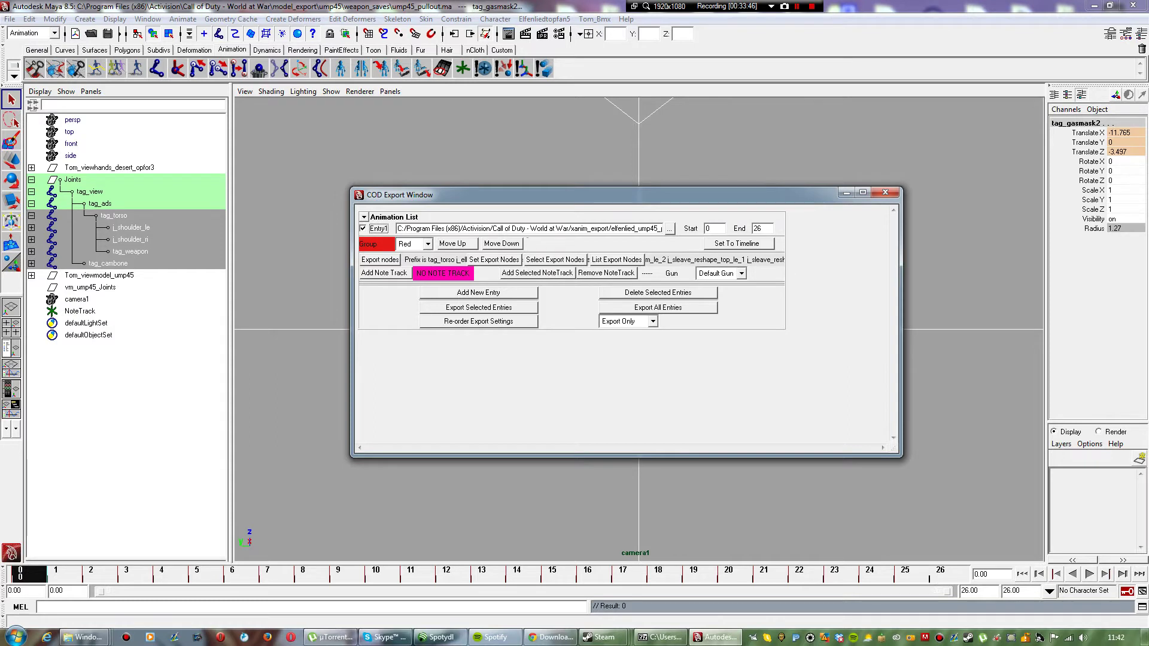
Step: Assign the scene's NoteTrack to the pullout export entry
click(479, 308)
click(384, 273)
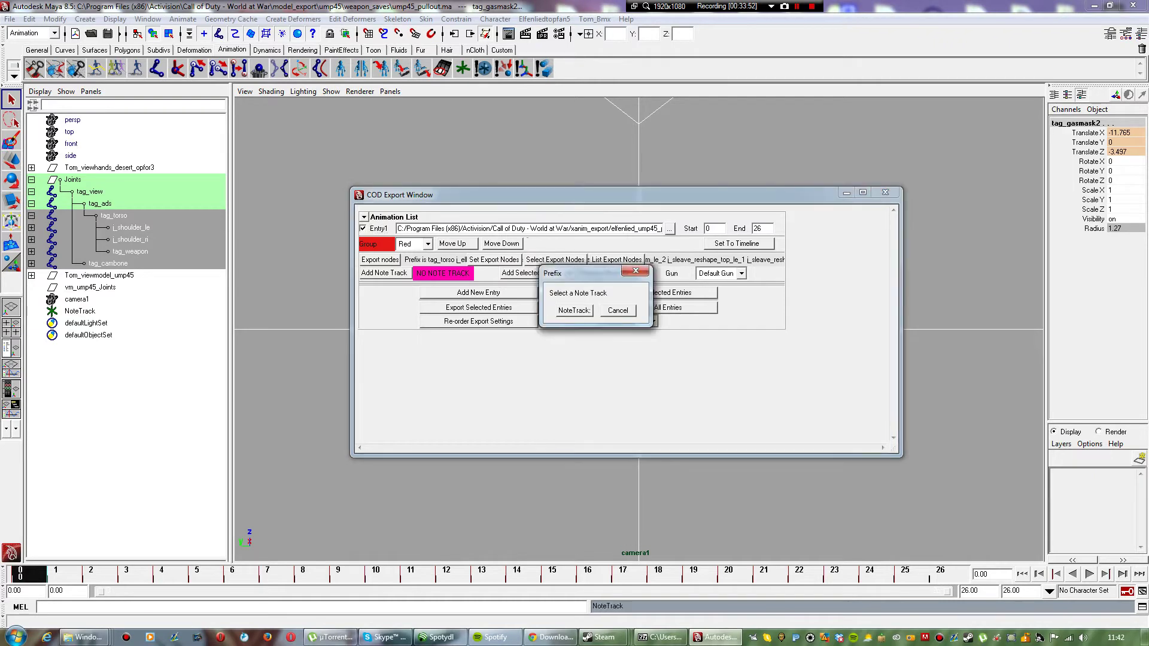
key(Return)
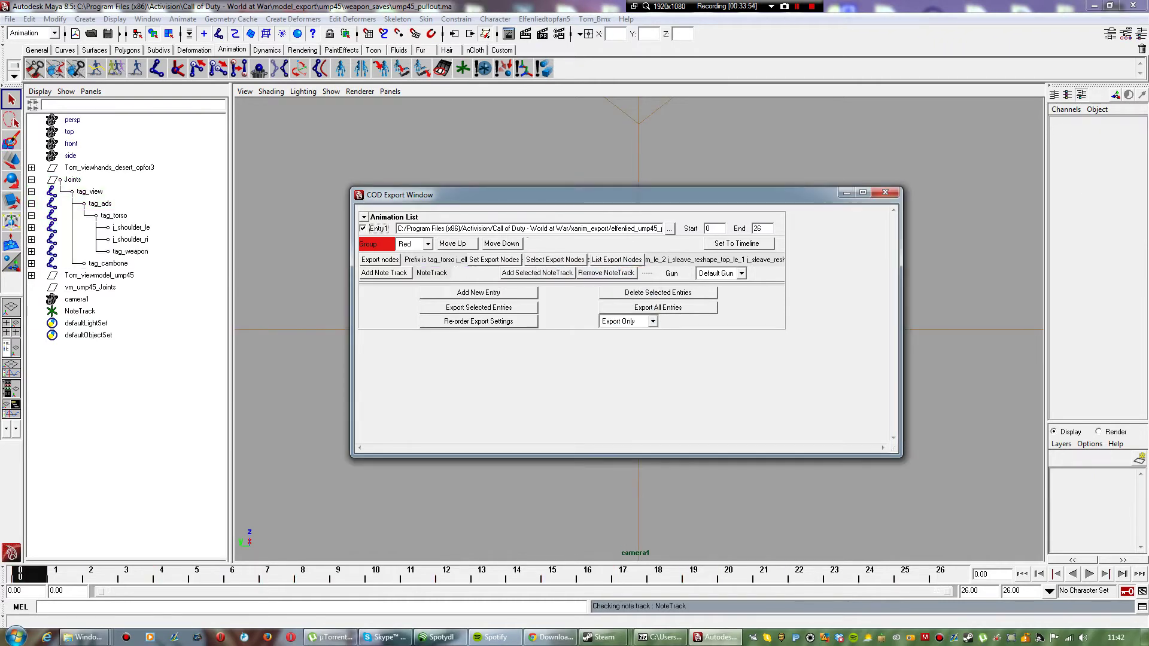
mouse_move(419, 195)
mouse_down()
mouse_move(447, 474)
mouse_move(415, 215)
mouse_up()
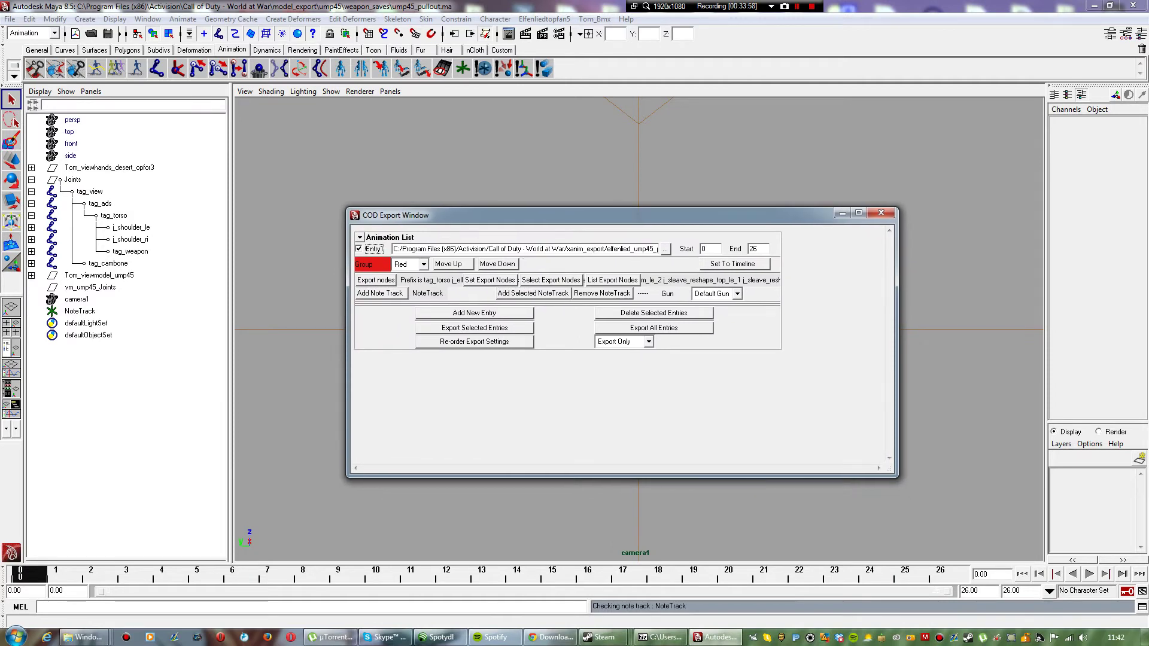
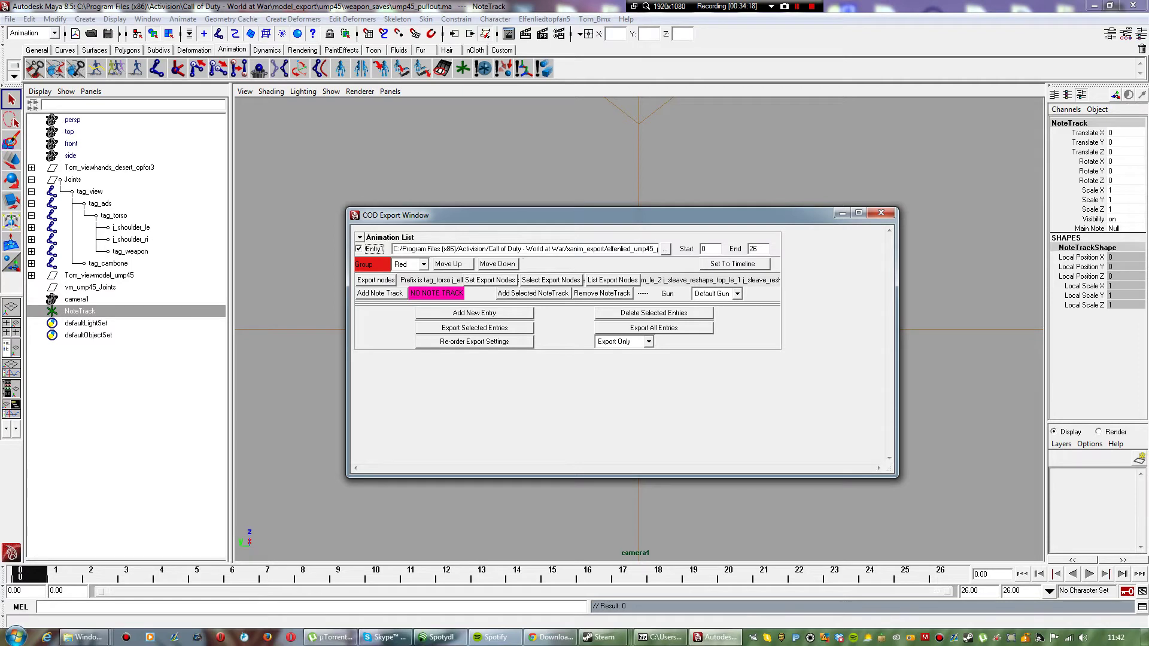
Step: Export the pullout entry with the scene changes saved and return the timeline to frame 0
click(474, 329)
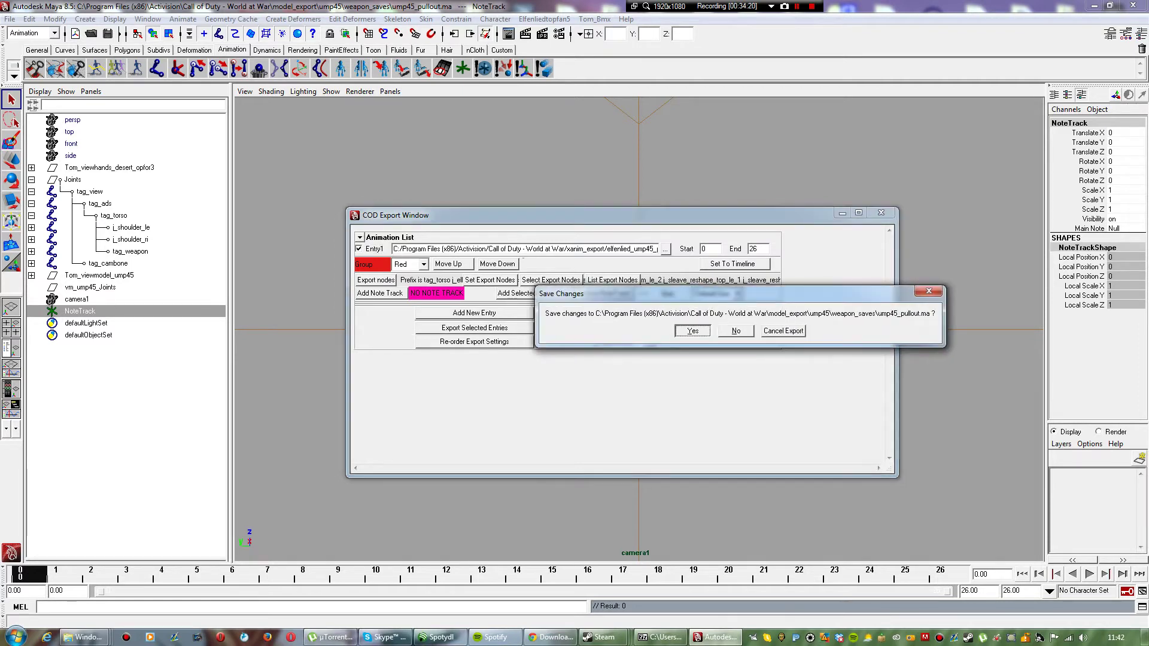
key(Return)
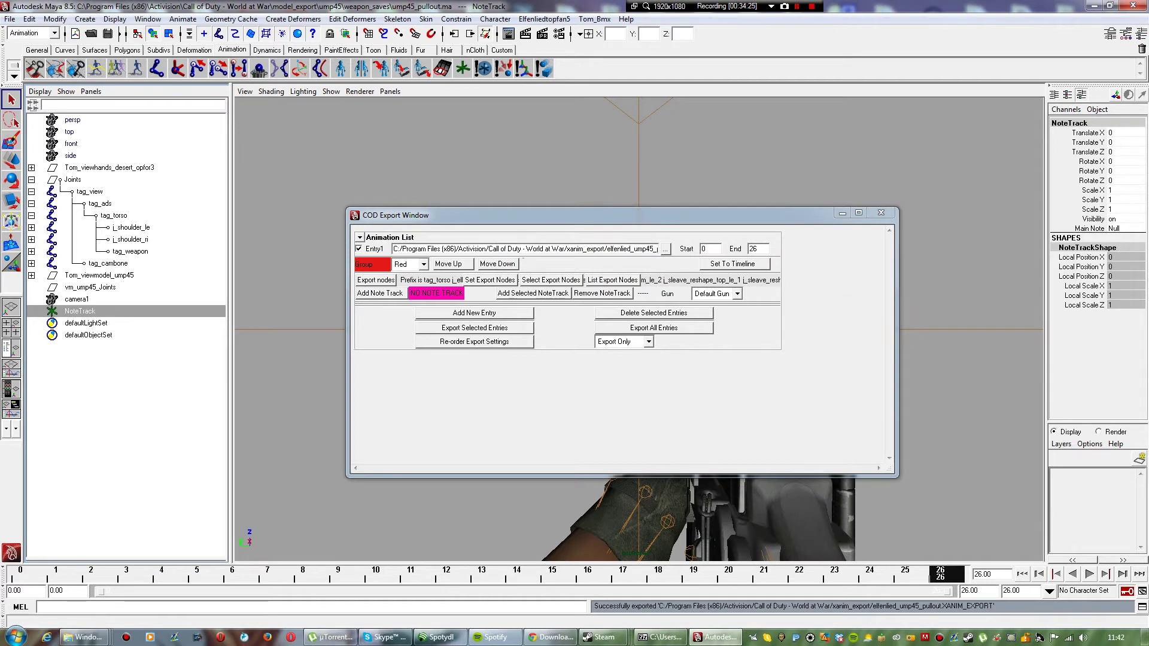
click(21, 574)
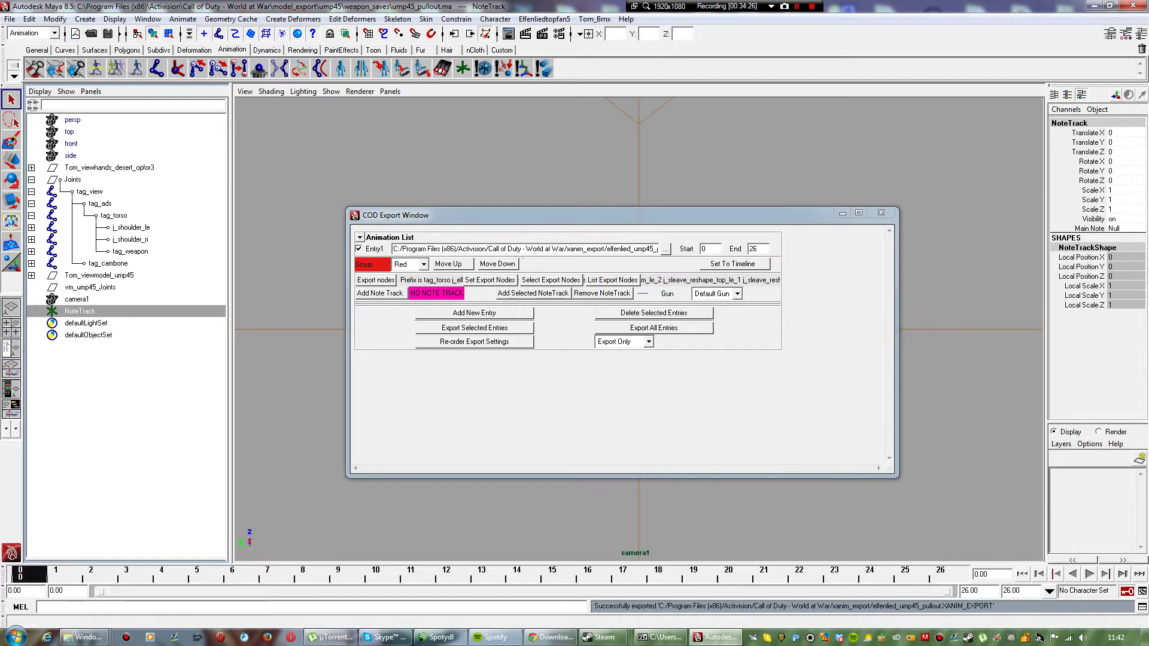
Step: Reselect the tag_torso and tag_cambone hierarchies and export the pullout entry again, saving the scene changes
click(114, 216)
click(108, 263)
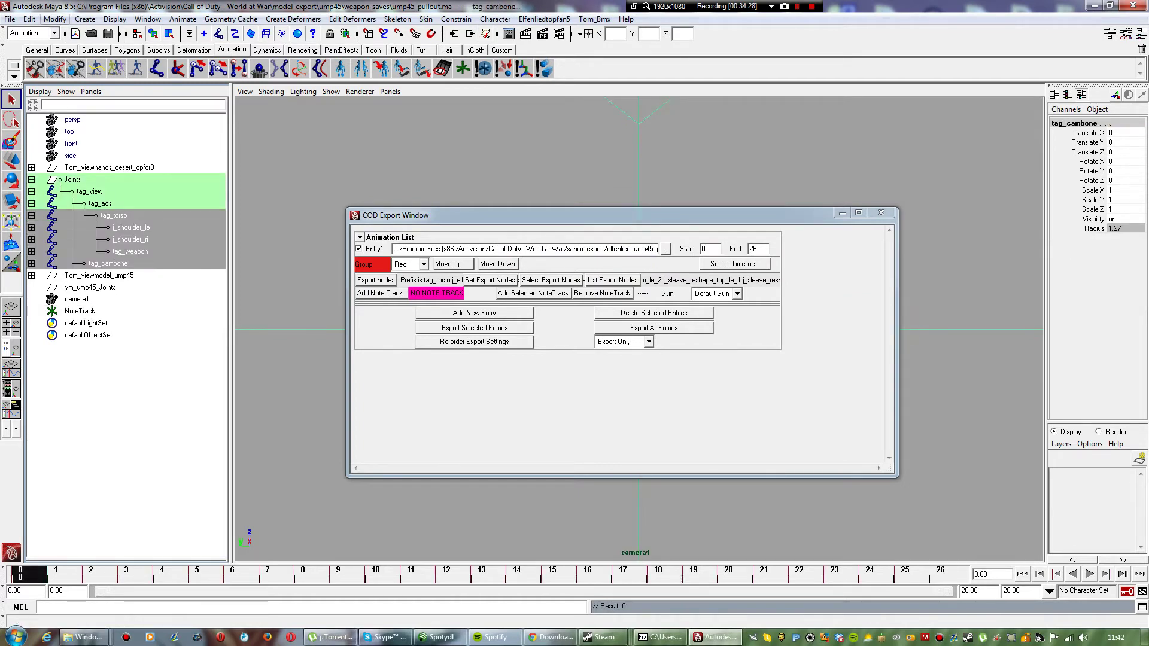
click(29, 18)
click(58, 246)
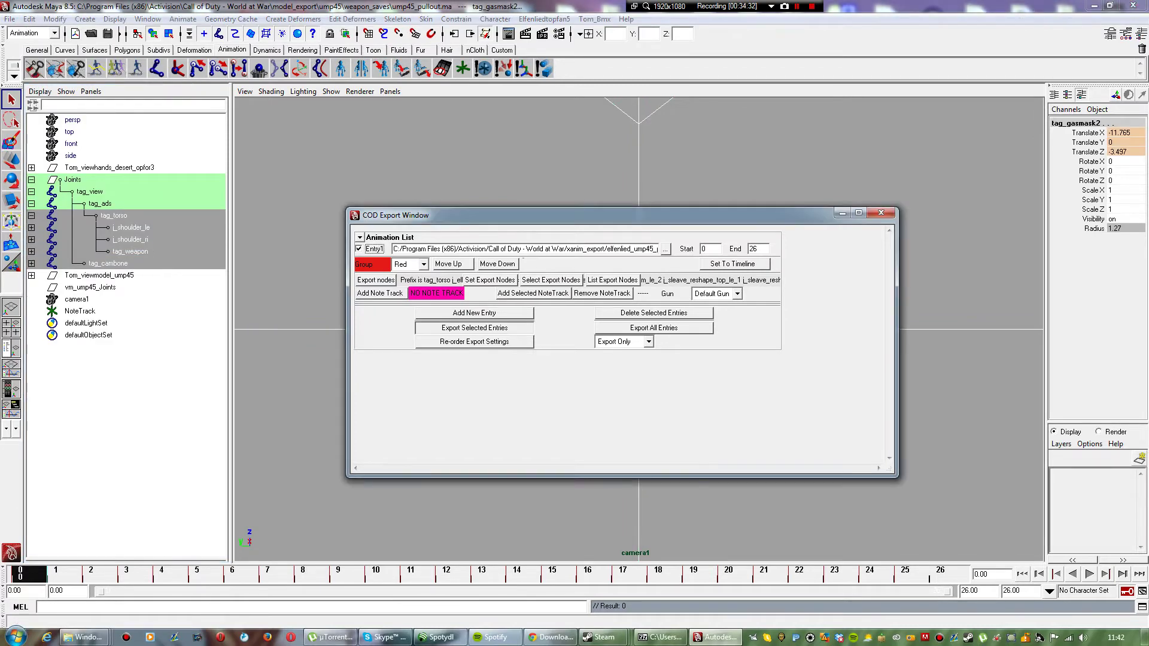
click(474, 328)
click(694, 330)
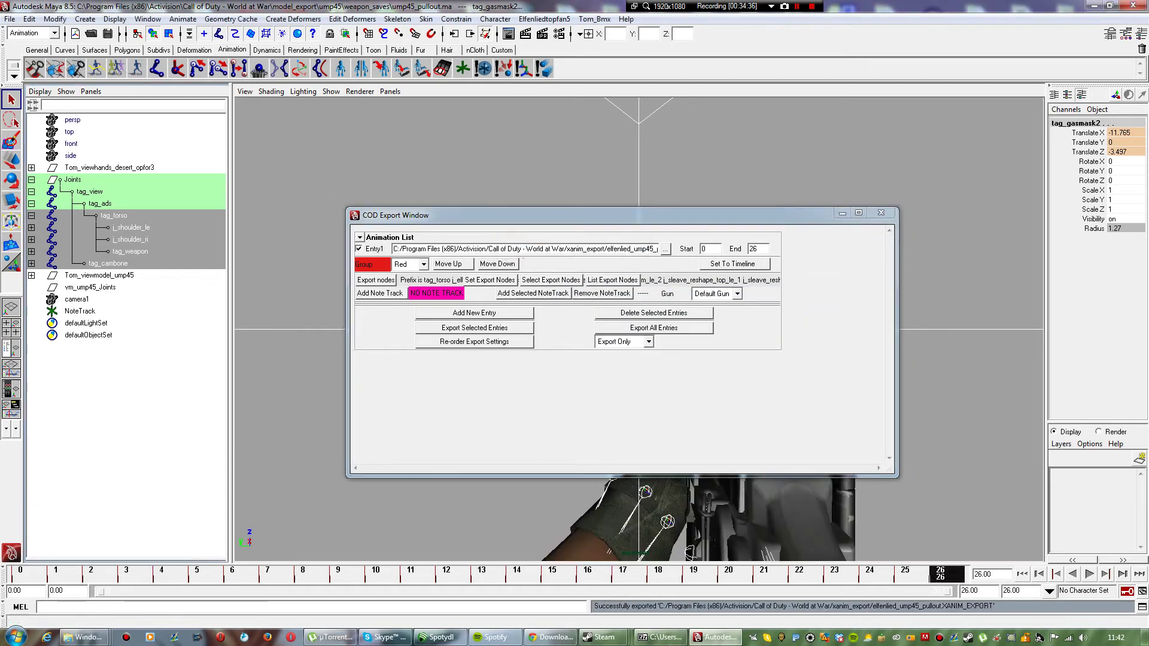
Step: Close the exporter window and exit the pullout scene
click(881, 213)
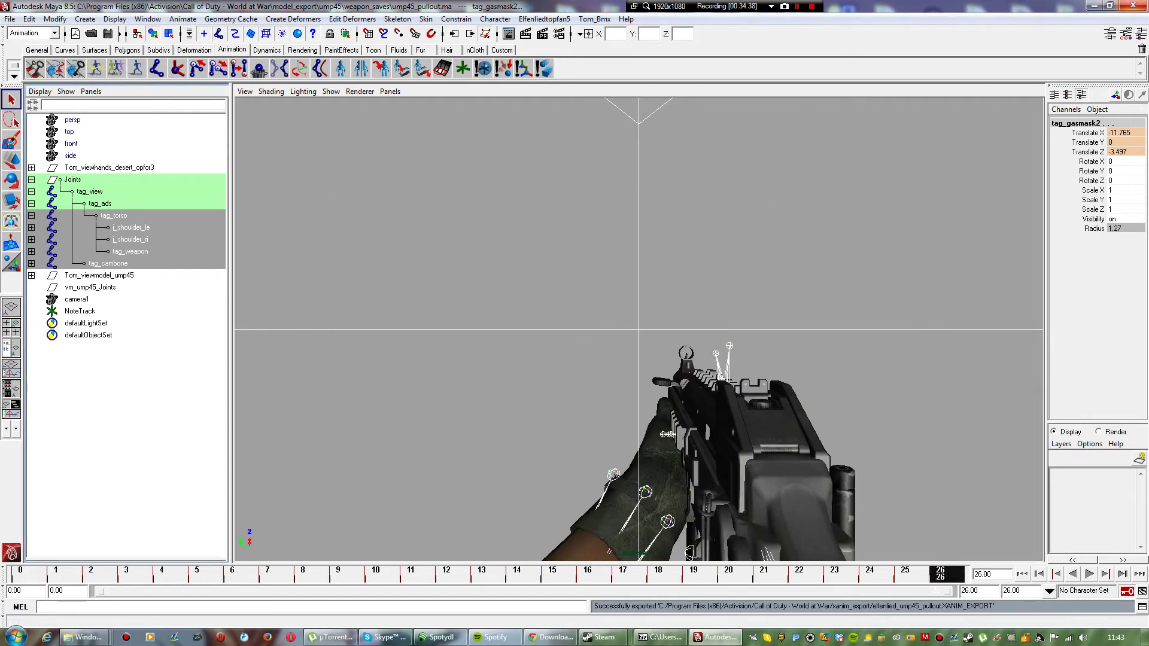
click(1133, 5)
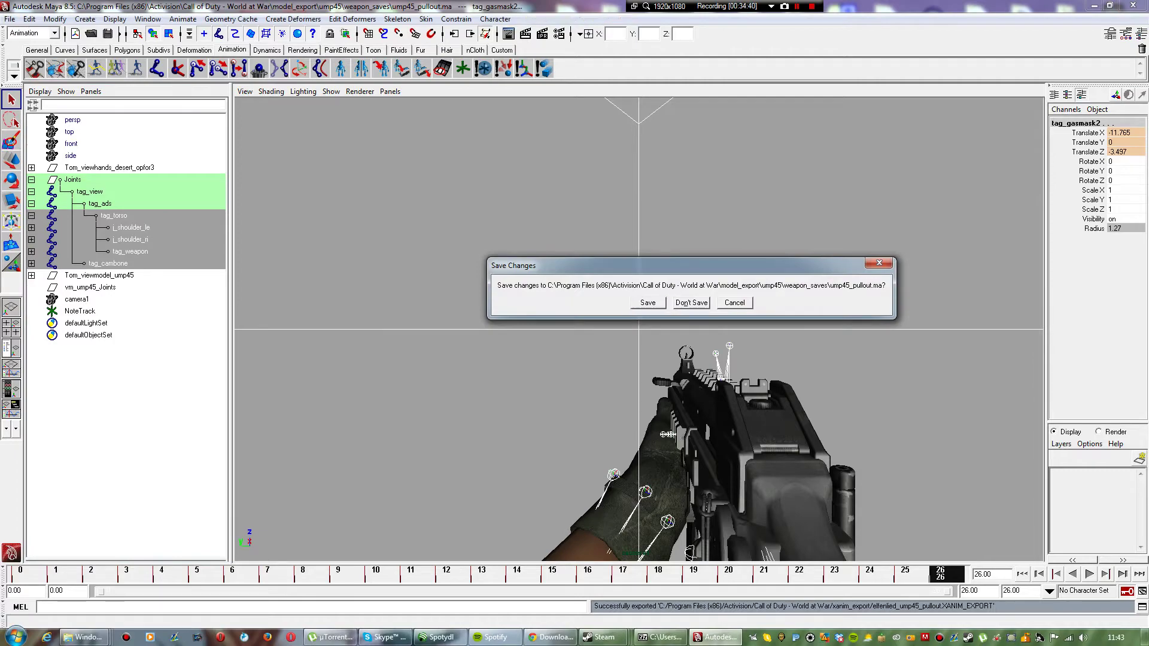
key(Escape)
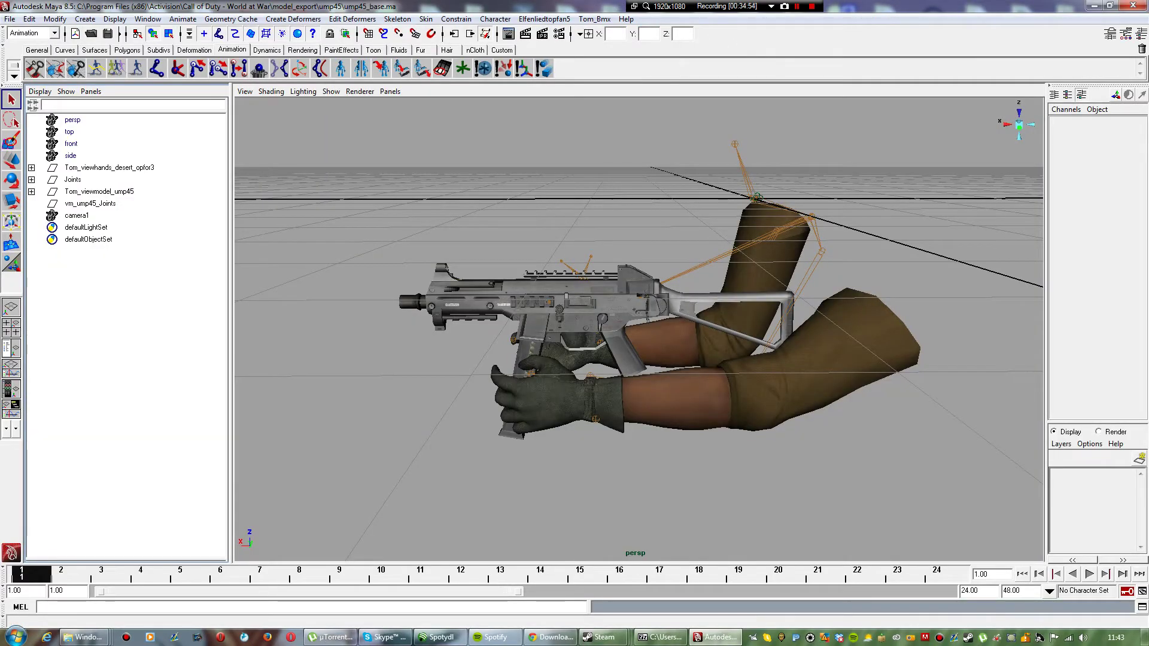
Step: Import viewmodel_ump45_putaway.tanim from the ump45 tanim folder into the ump45_base scene
click(11, 19)
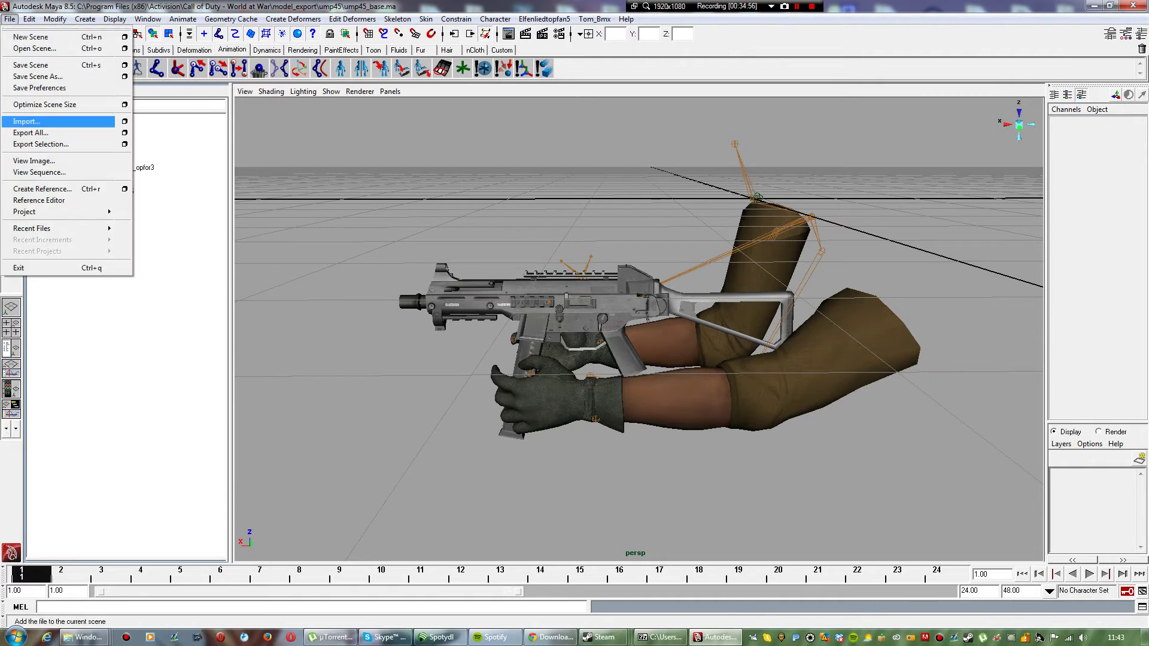
click(27, 121)
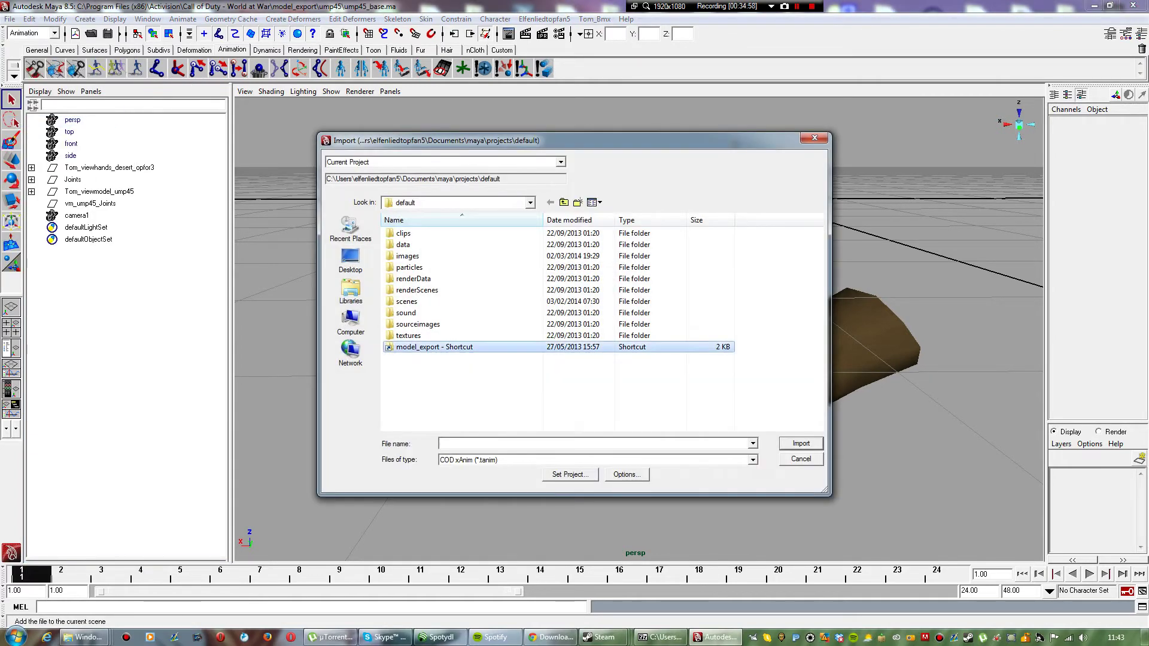
double_click(419, 347)
double_click(413, 233)
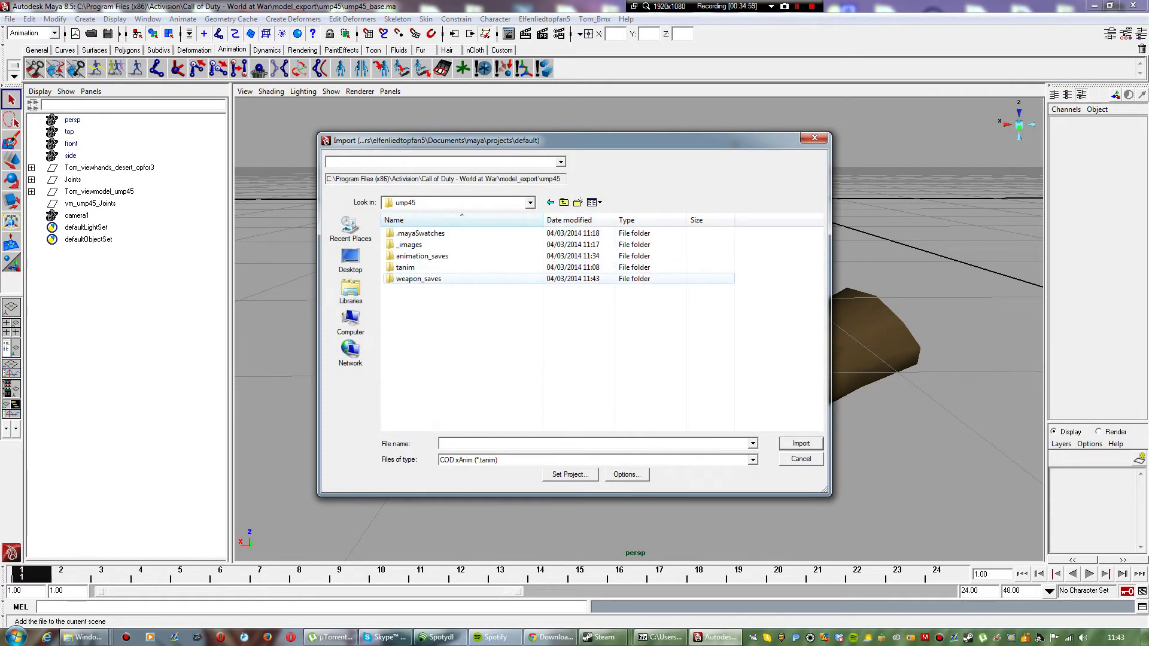
double_click(405, 267)
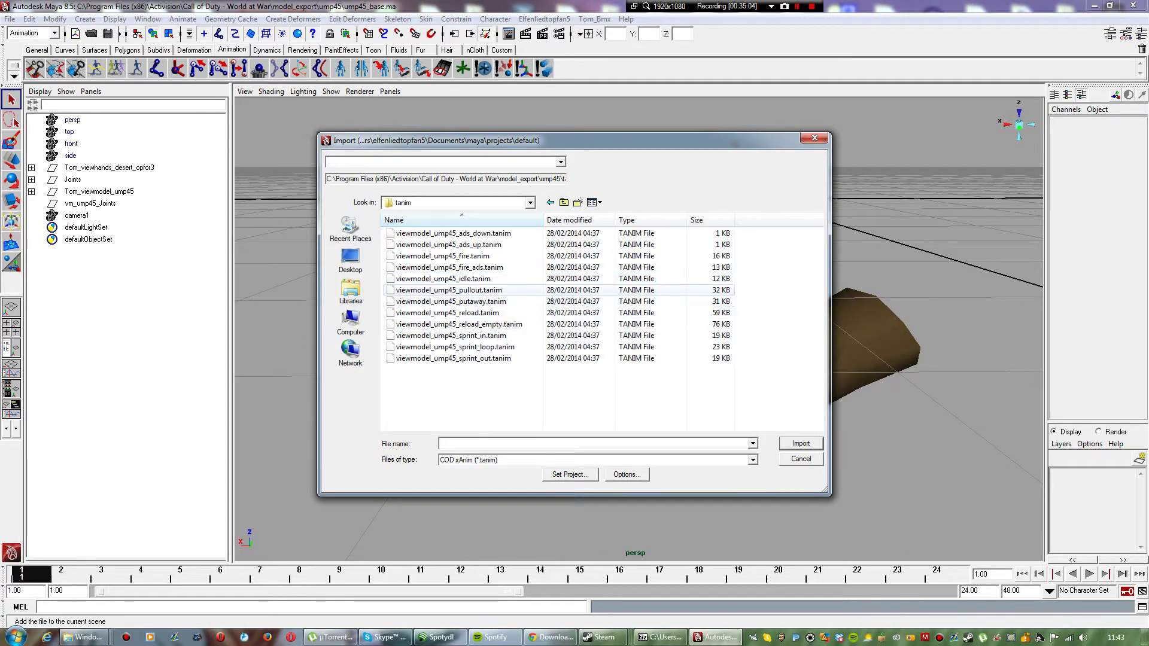
click(450, 302)
double_click(450, 301)
Step: Repeat the import of viewmodel_ump45_putaway.tanim onto the viewmodel rig
click(10, 20)
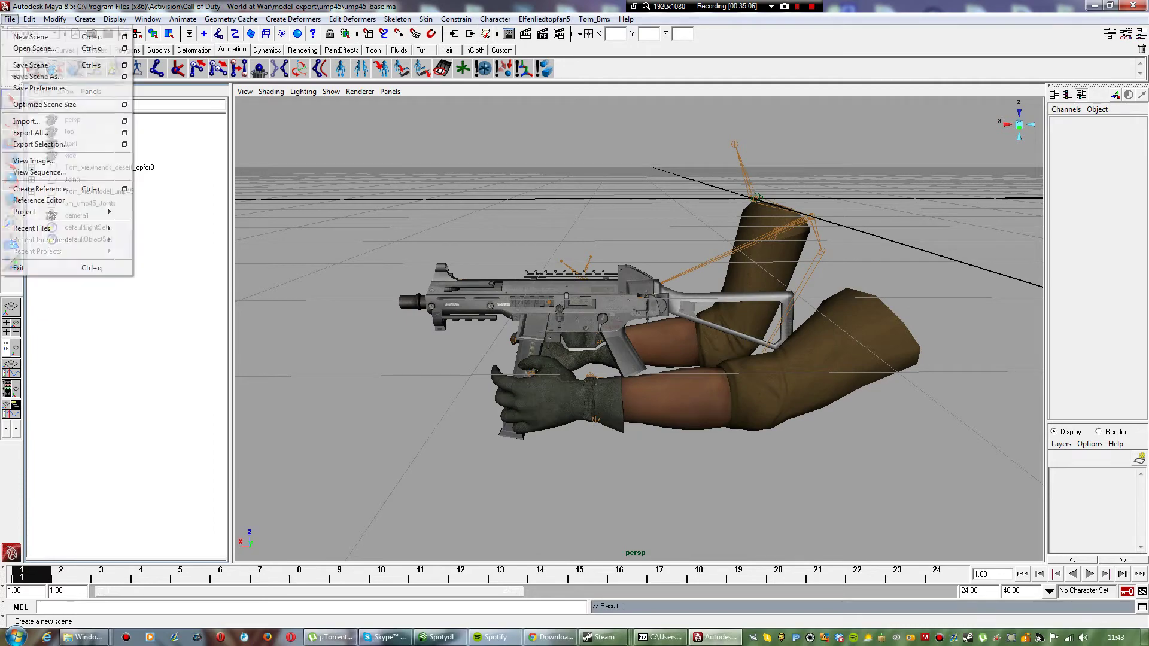
click(27, 121)
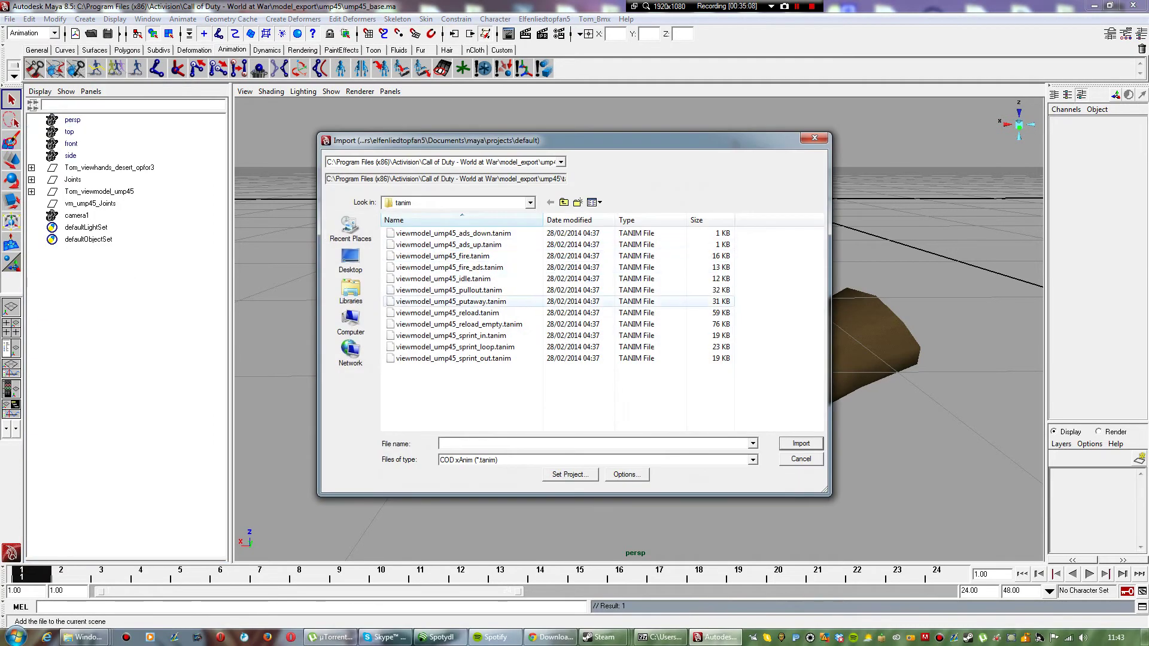
double_click(450, 301)
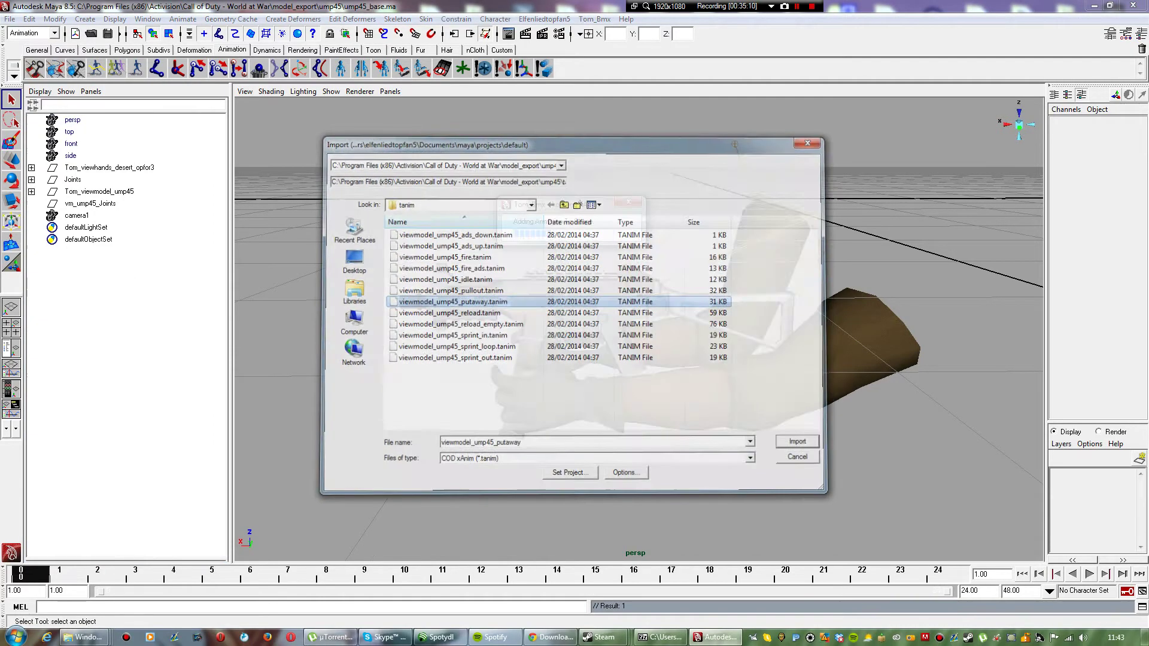
Step: Start saving the scene under a new name and browse to the model_export\ump45\weapon_saves folder
click(10, 19)
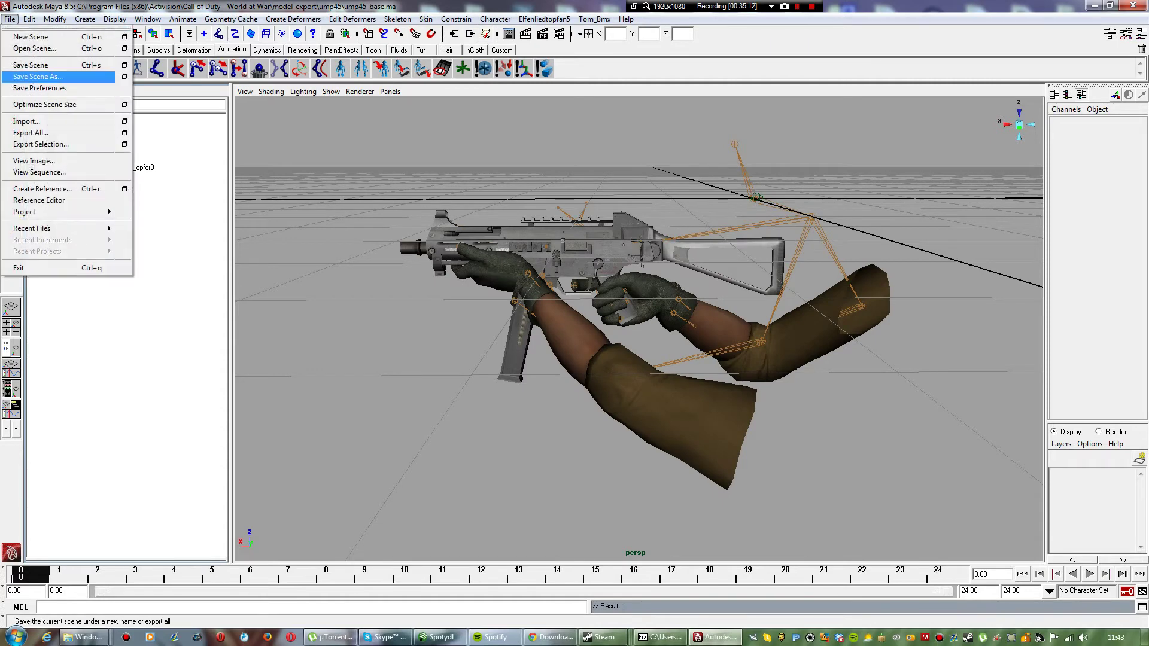
click(24, 77)
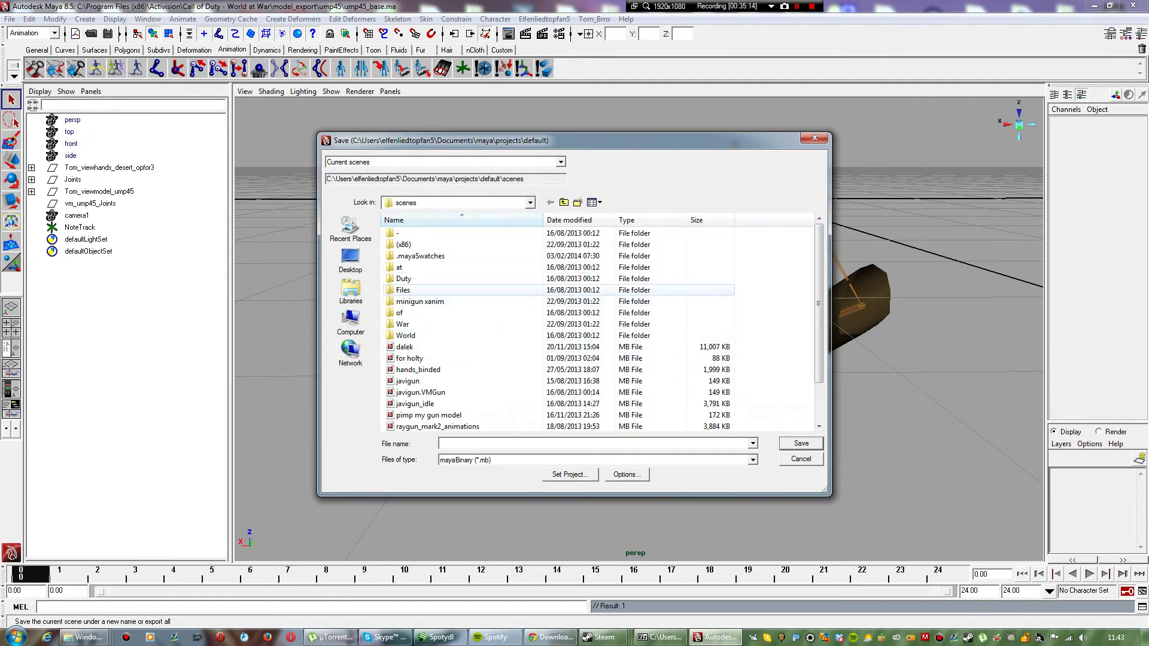
click(564, 203)
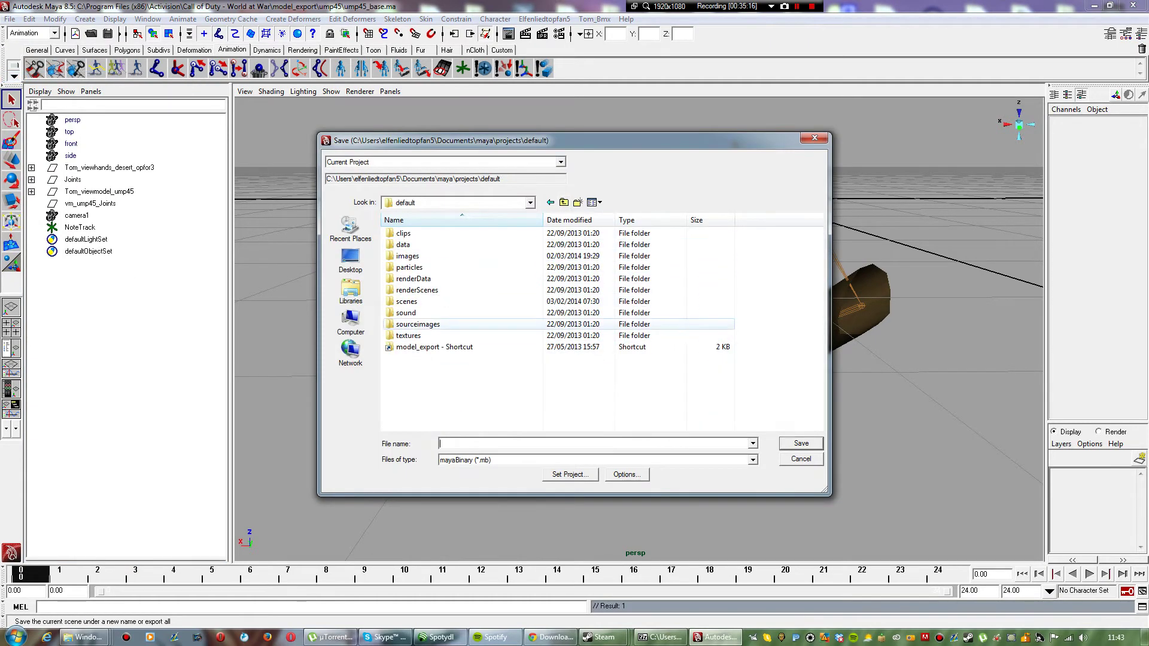
click(443, 347)
double_click(443, 347)
double_click(419, 233)
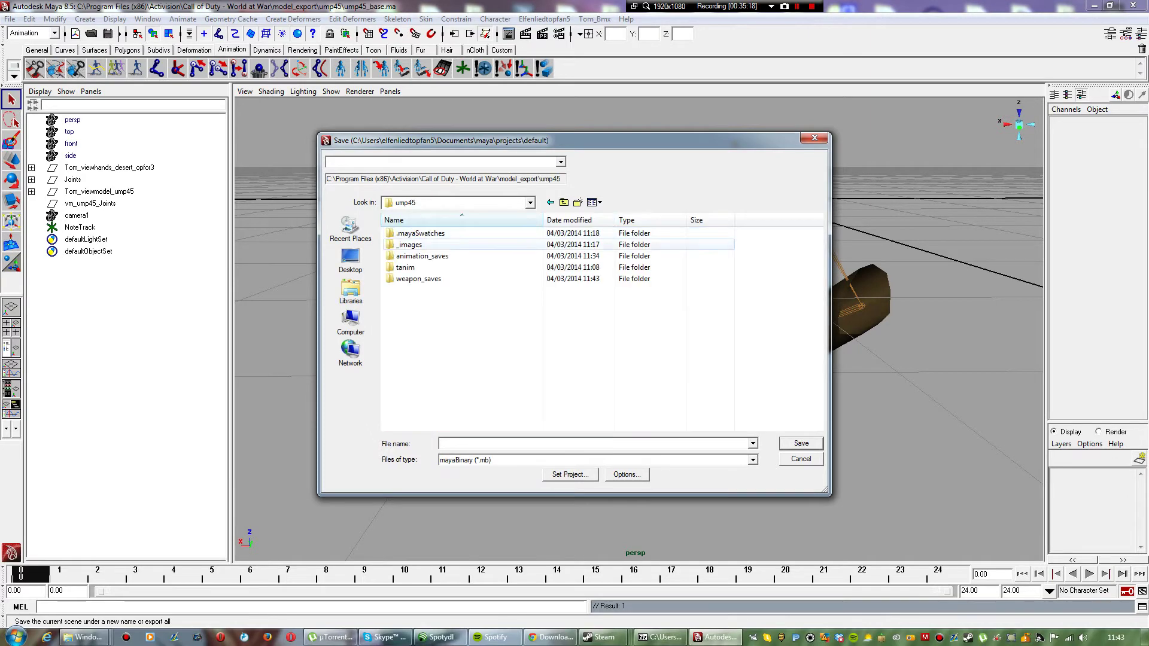
double_click(419, 279)
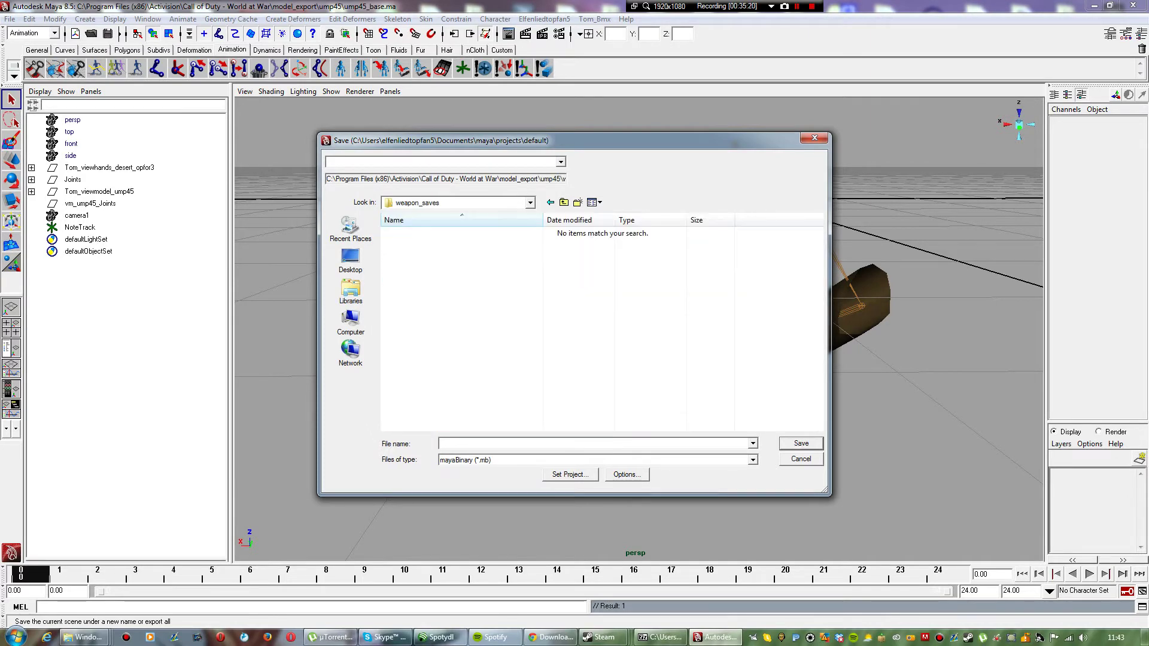
Step: Save the scene as a mayaAscii file named ump45_putaway in weapon_saves
click(539, 460)
click(527, 471)
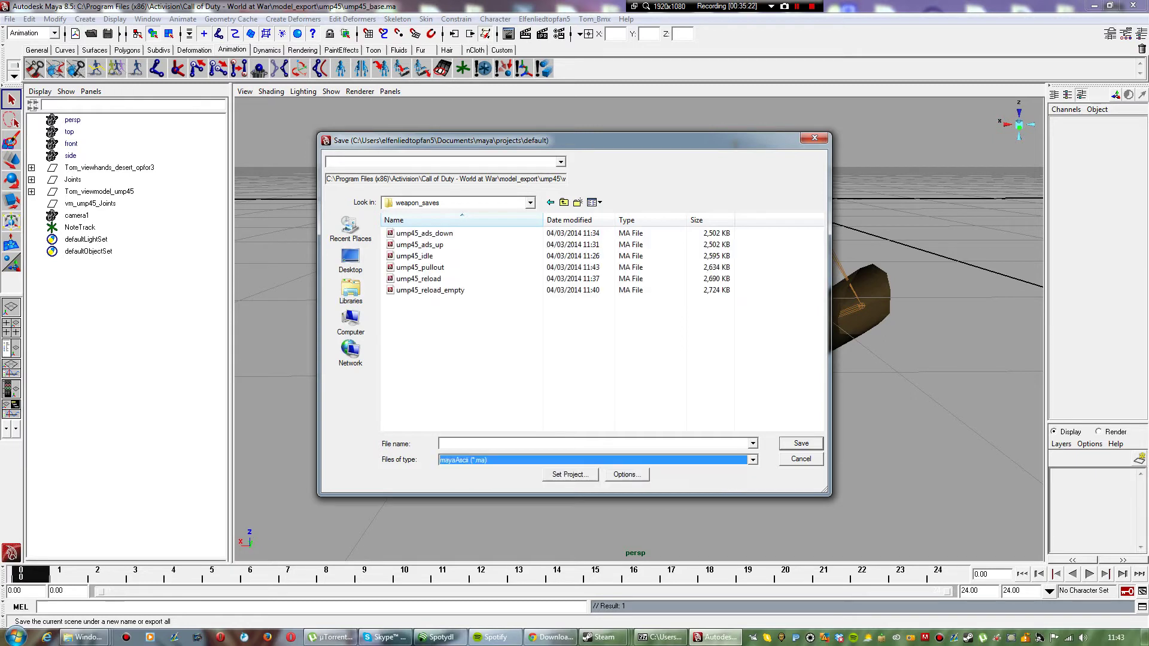
click(526, 444)
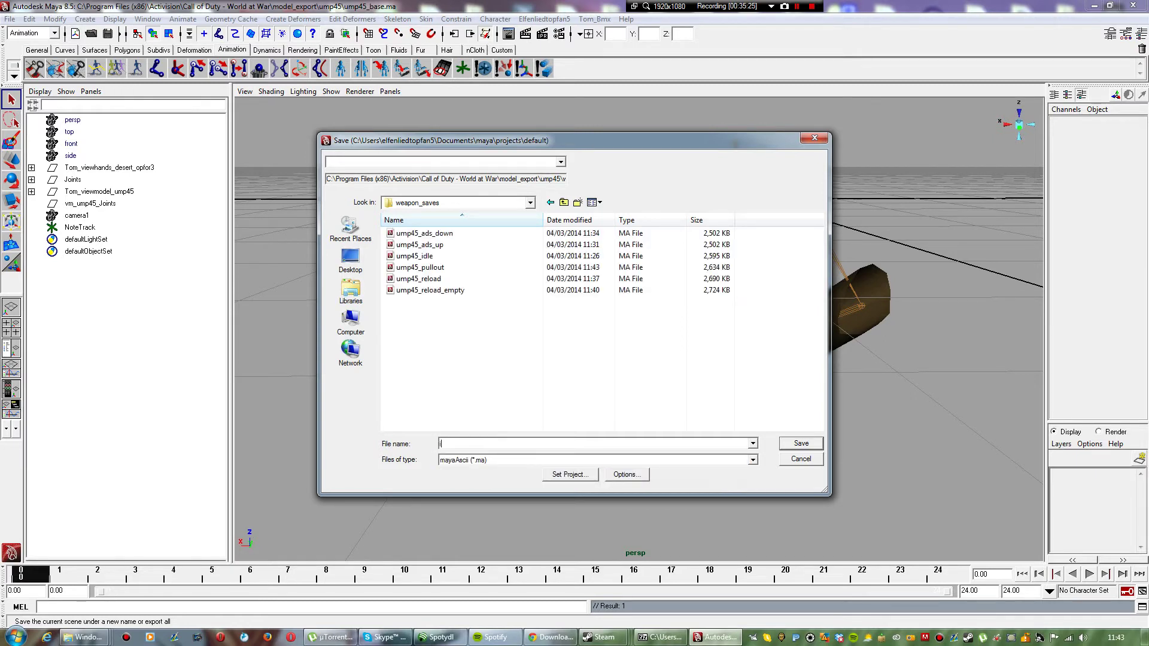
text(ump45_)
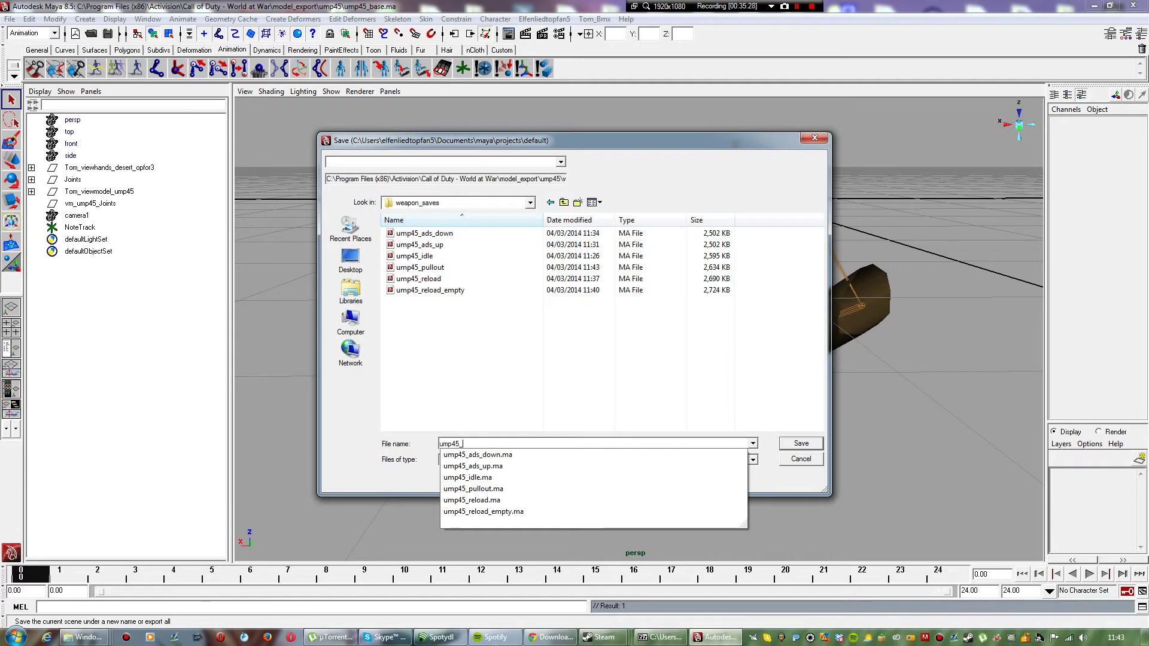
text(putaway)
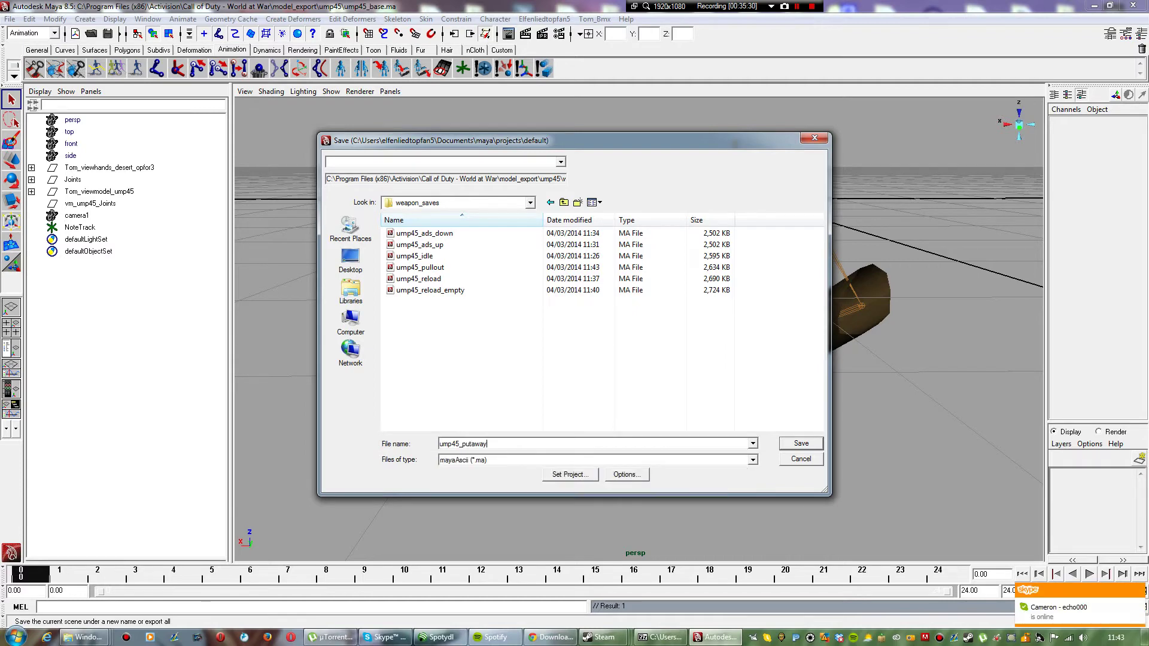
key(Return)
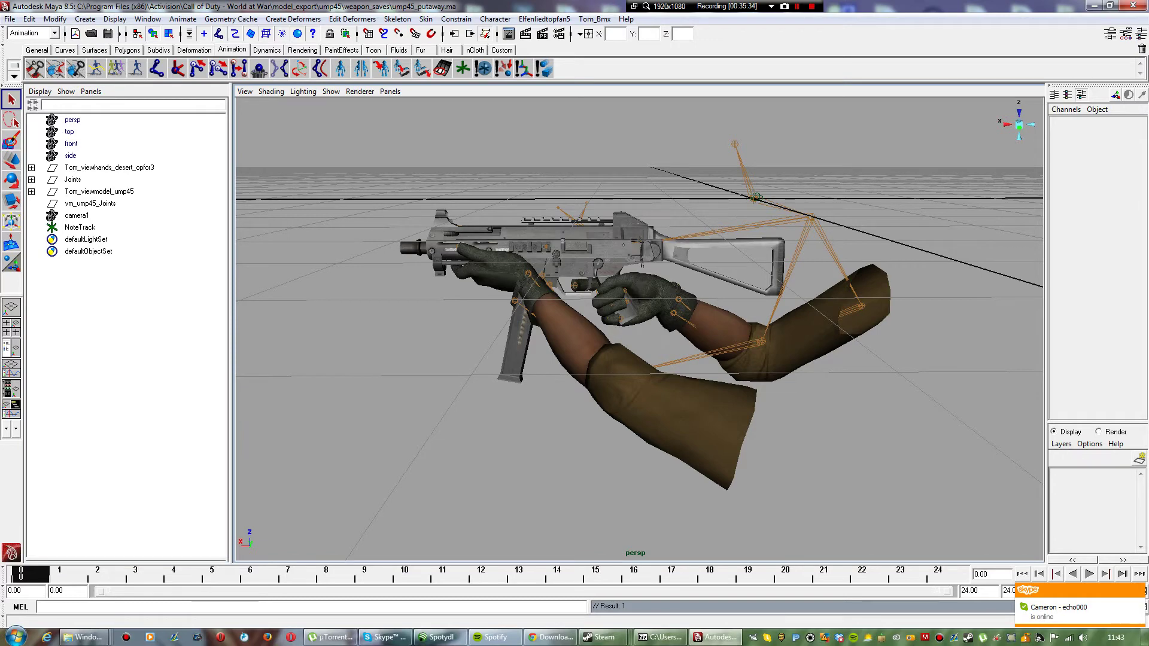
Step: Play back the putaway animation, and expand the Joints hierarchy down to the children of tag_torso
key(alt+v)
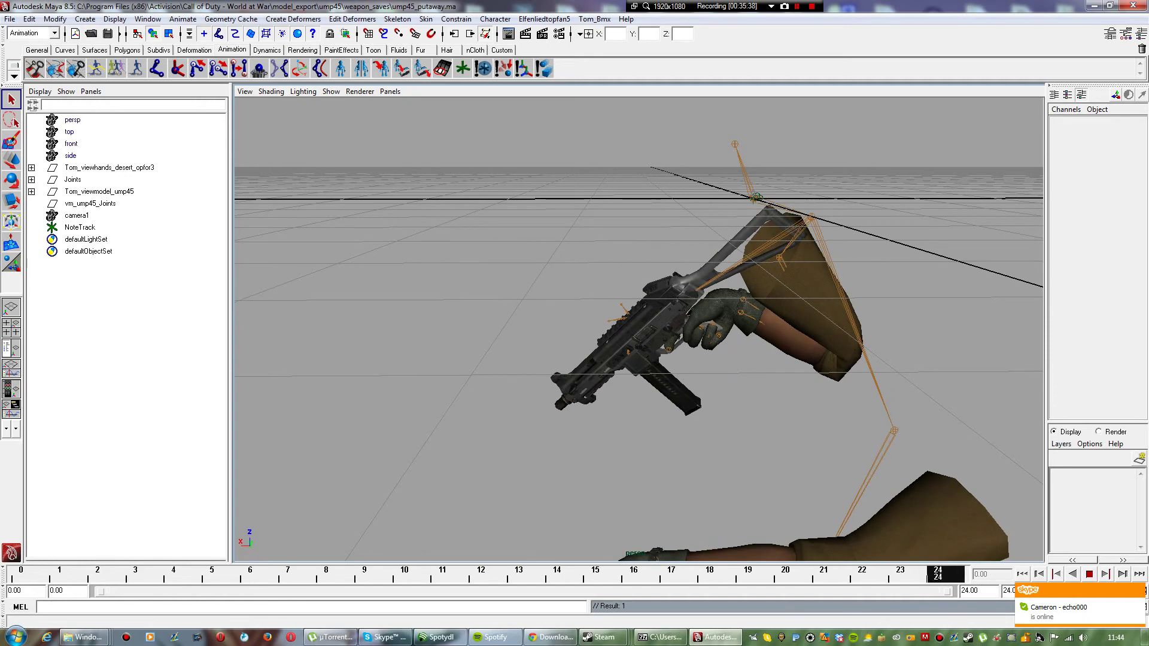
key(Escape)
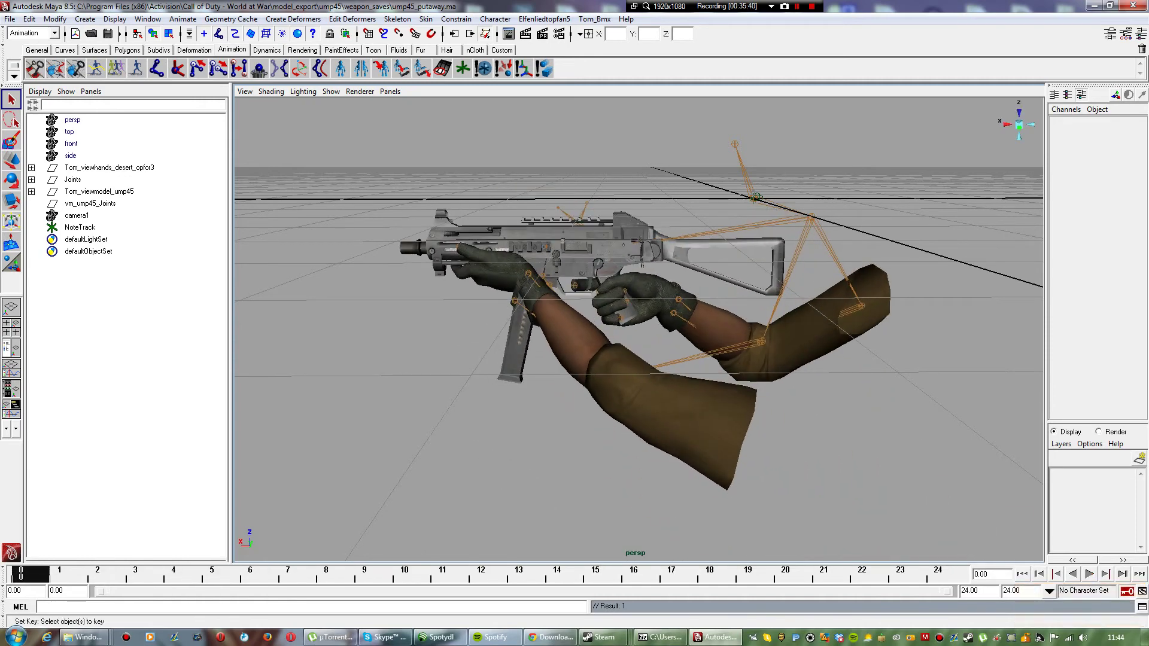
click(31, 179)
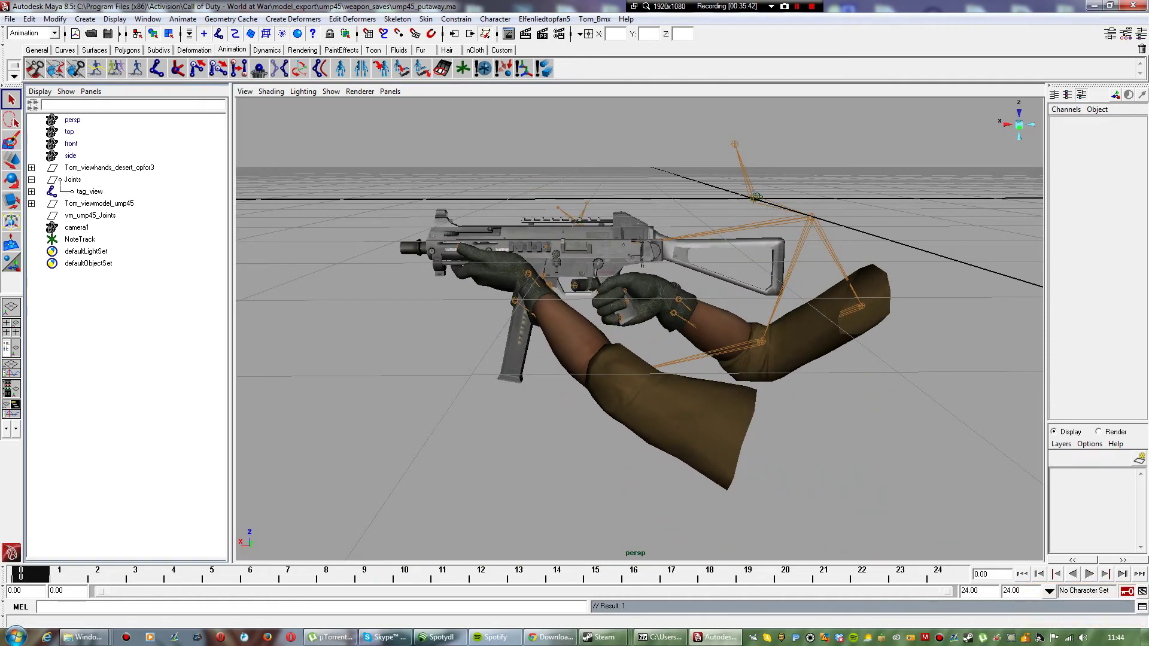
click(31, 191)
click(31, 203)
click(31, 216)
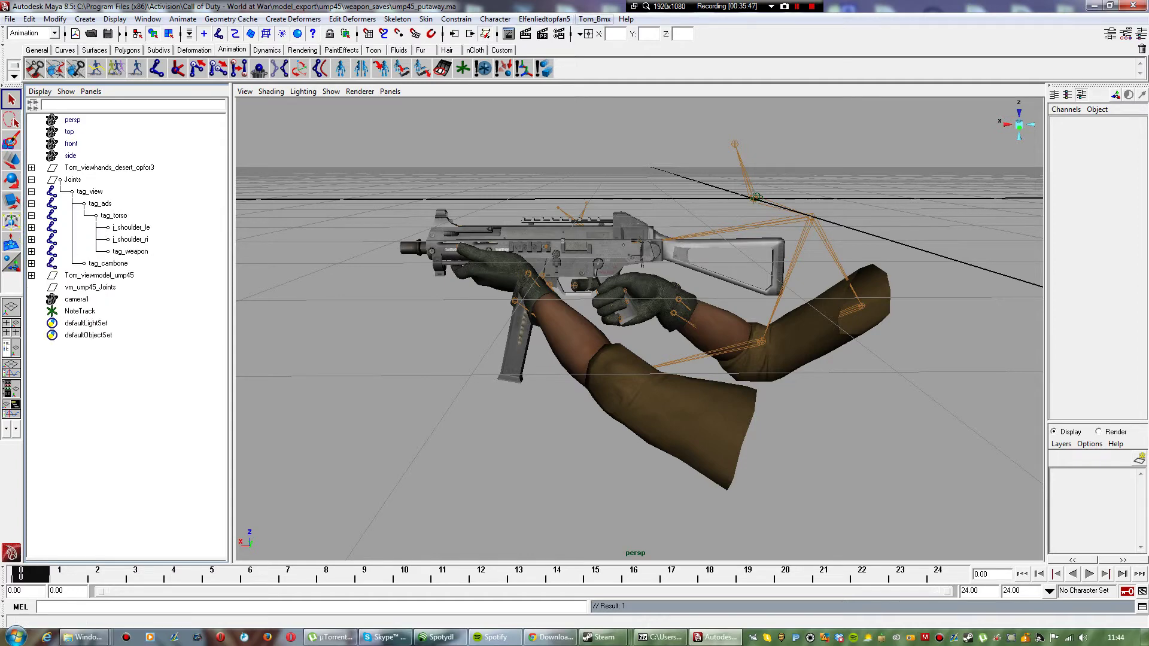
Step: Add a new entry in the Animation Exporter and set its end frame to 24
click(545, 18)
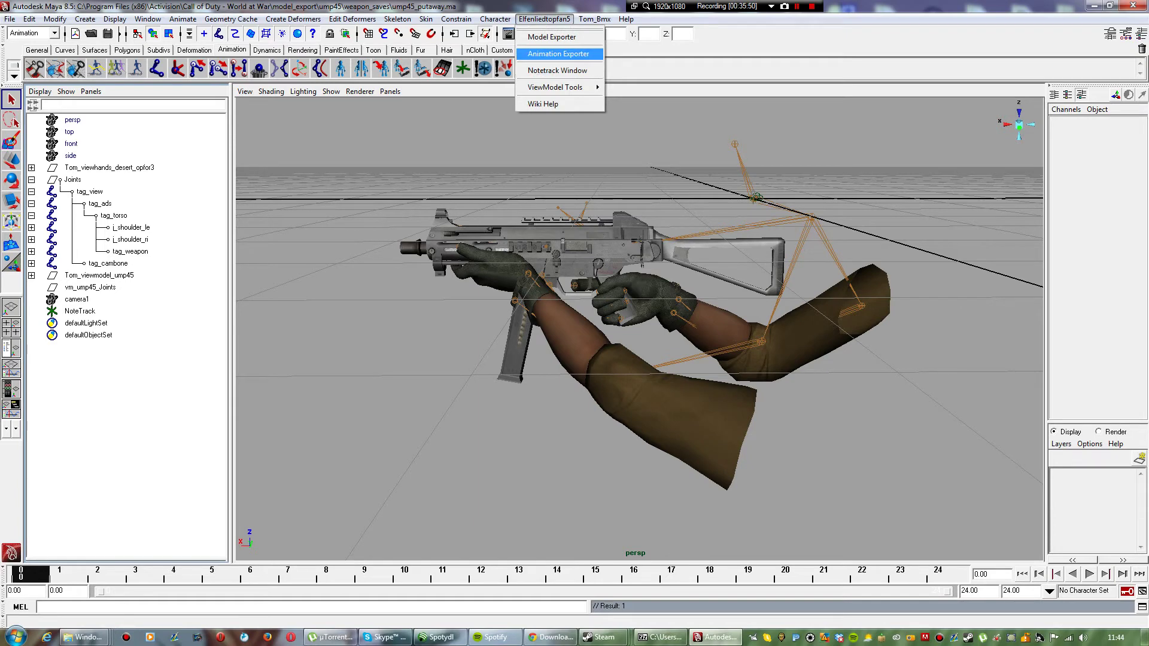
click(558, 53)
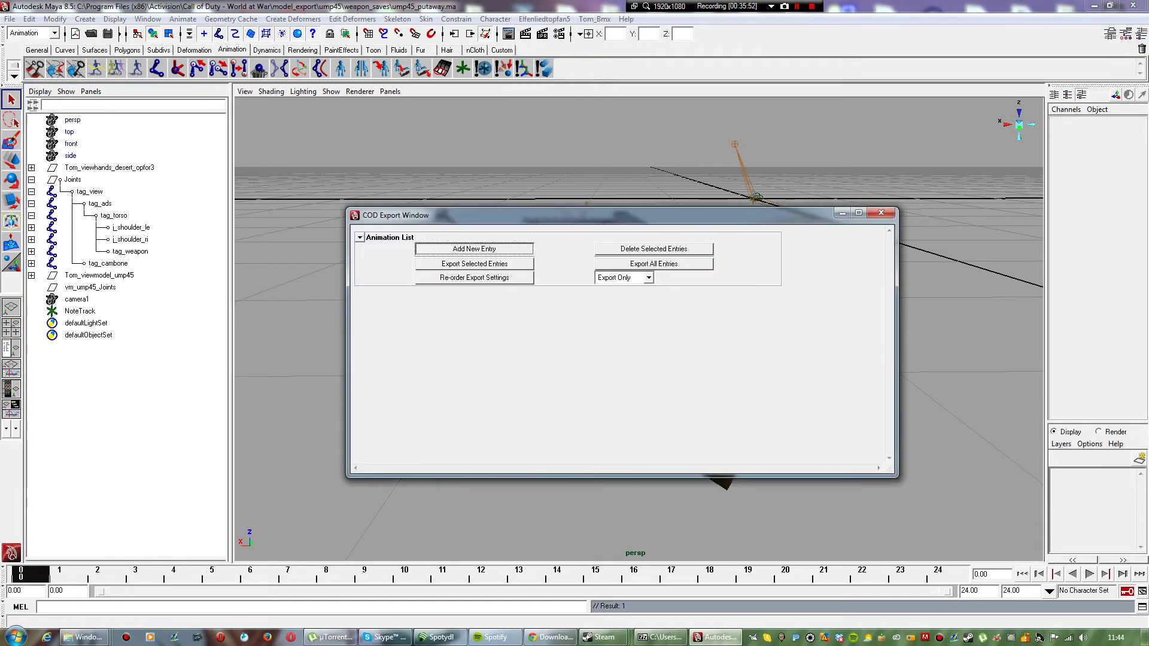
click(359, 249)
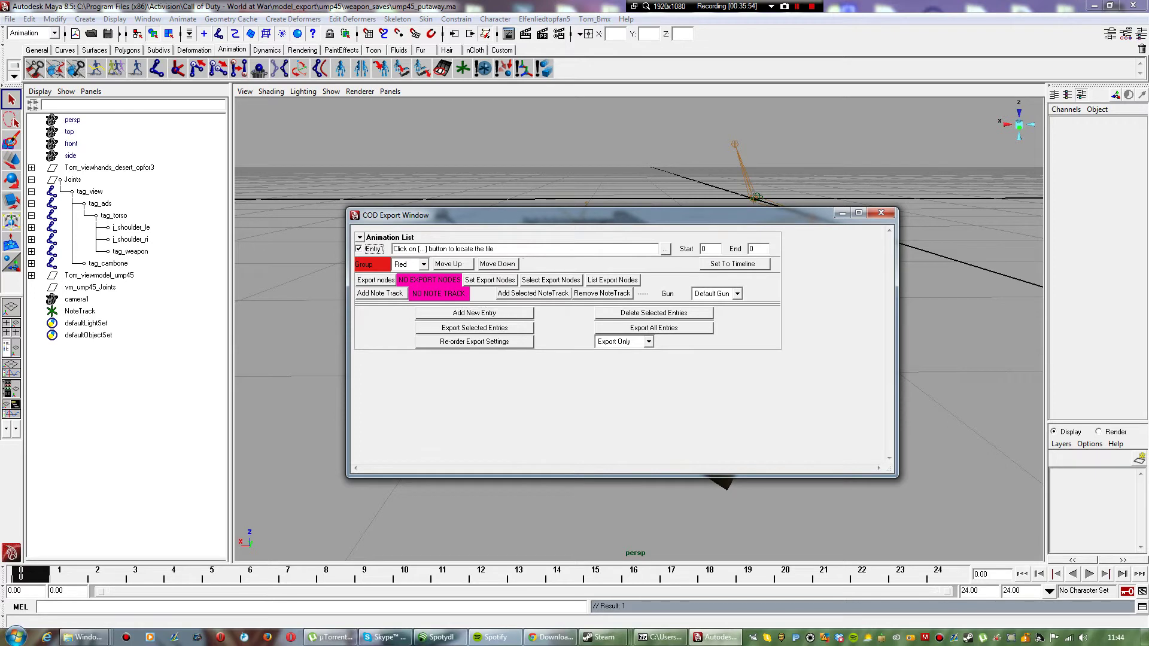
double_click(752, 249)
Step: Set the entry's output file to elfenlied_ump45_putaway in the Call of Duty - World at War xanim_export folder
click(665, 249)
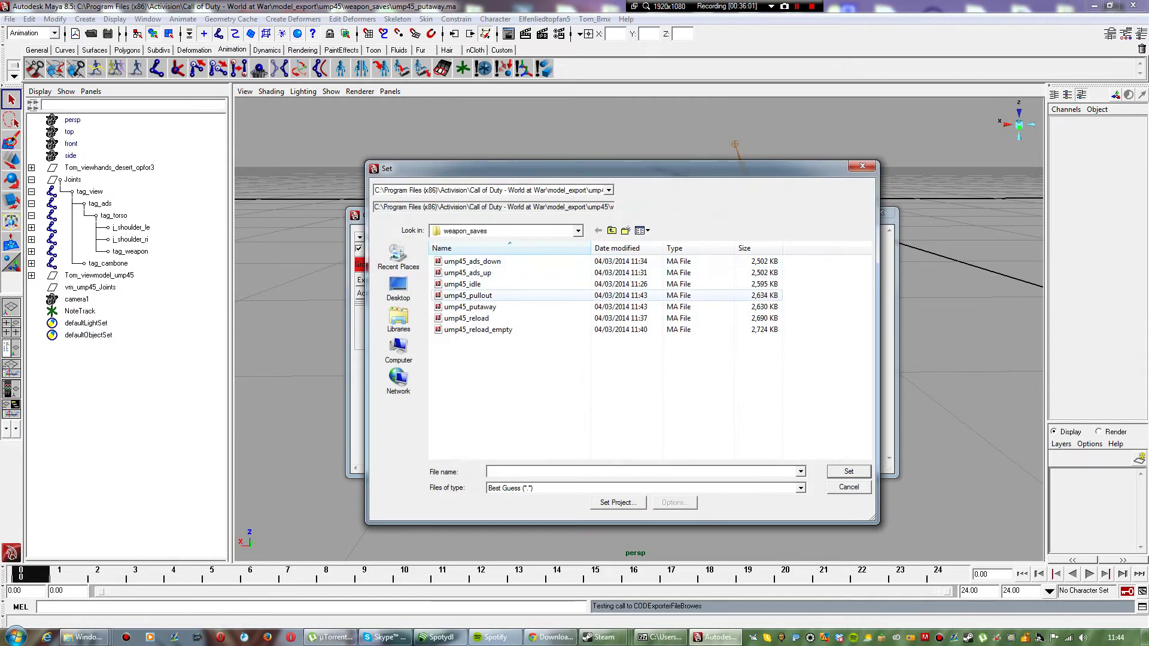
click(611, 230)
click(612, 230)
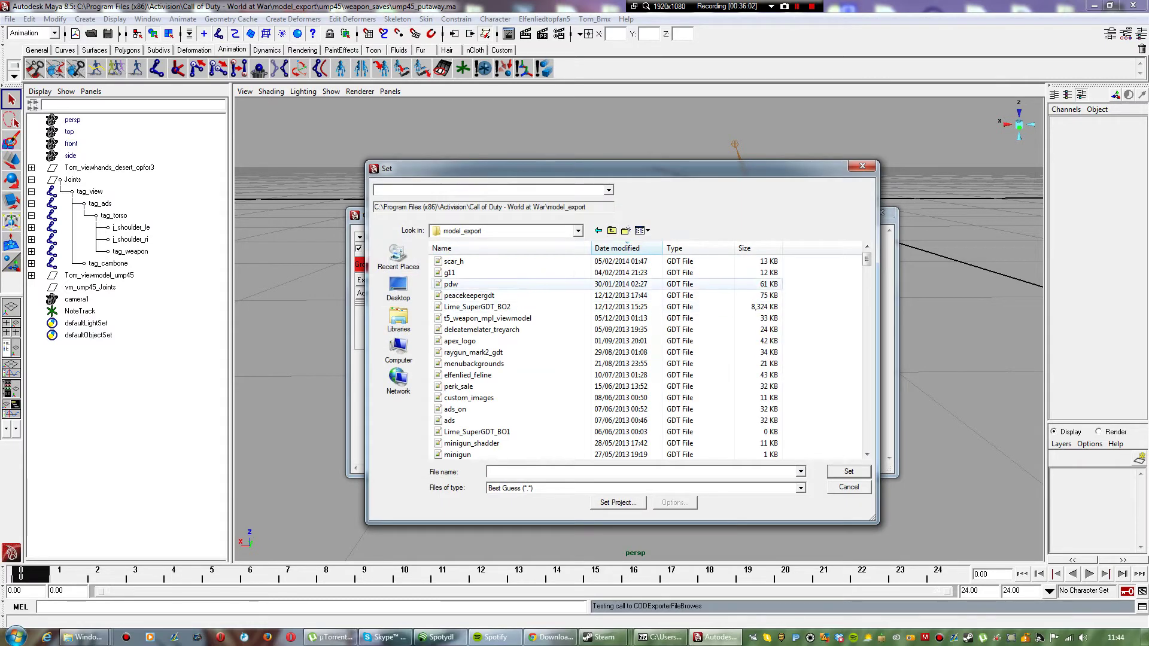
click(612, 230)
scroll(482, 352, down, 7)
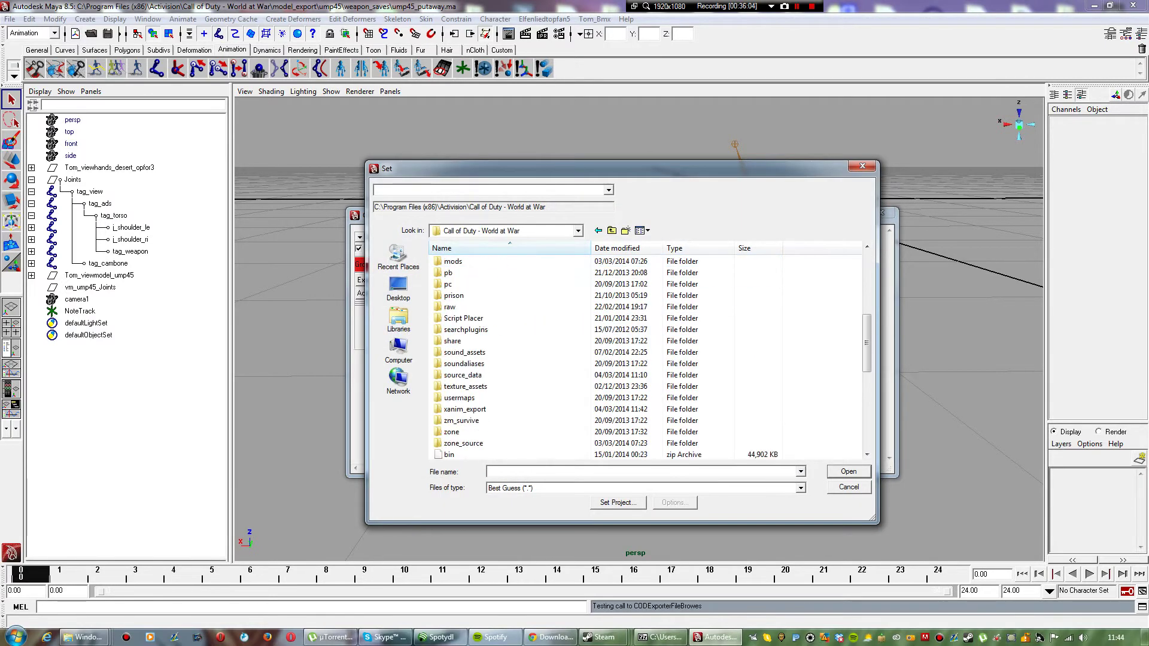
double_click(465, 409)
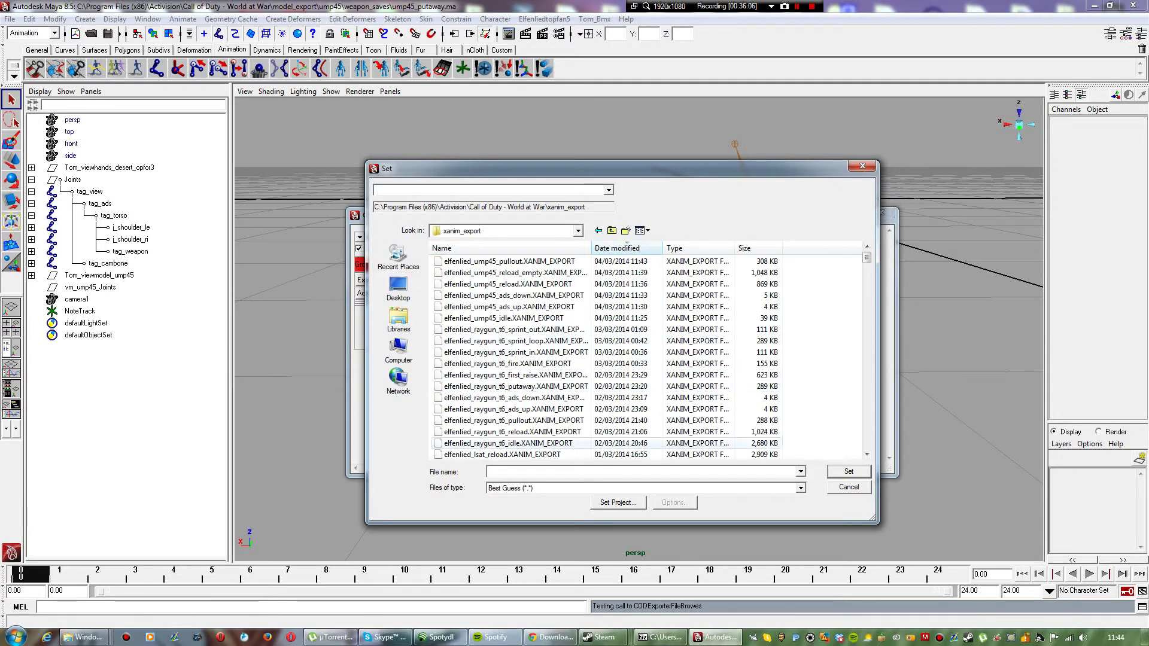
text(elfenl)
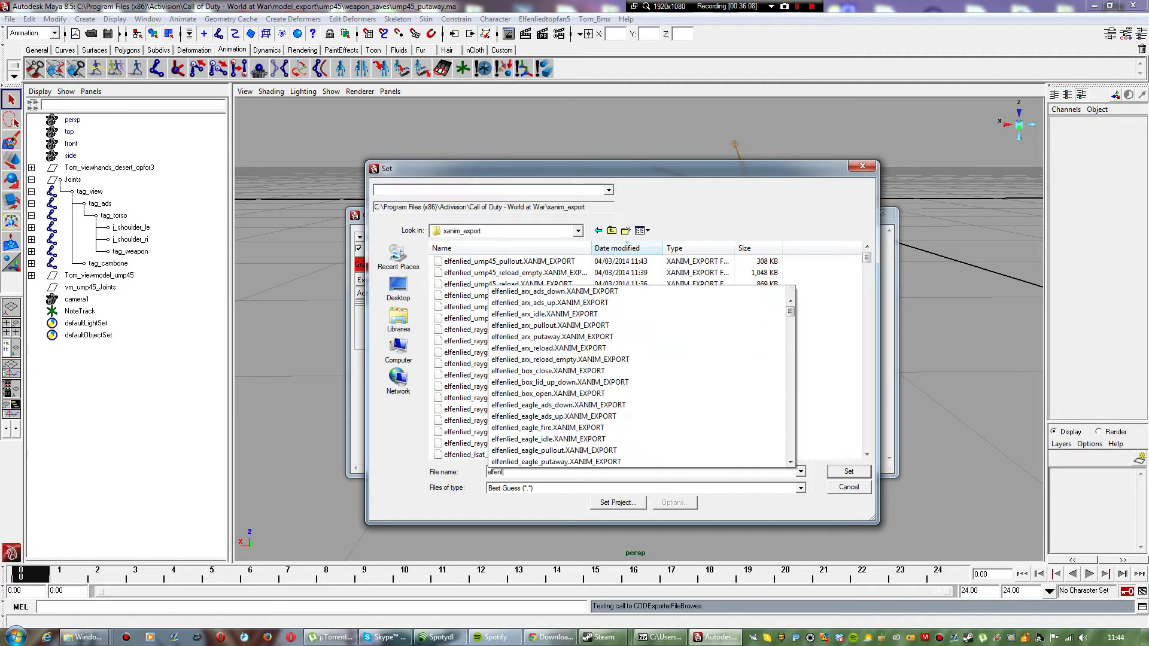
text(ied_ump45)
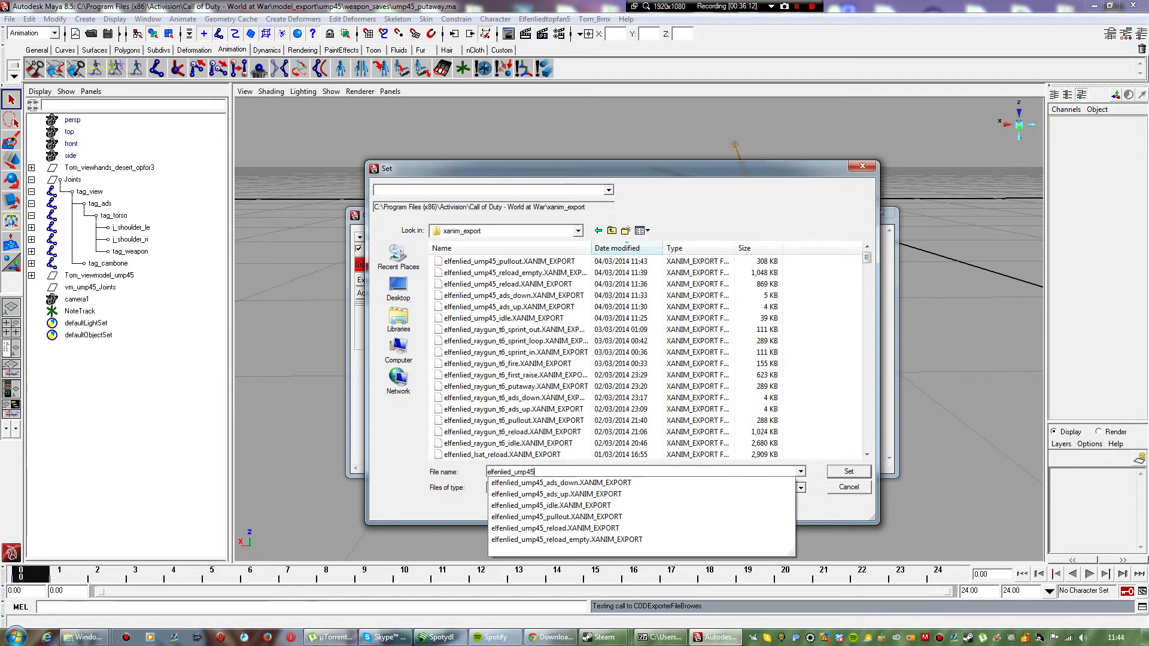
text(_a)
key(BackSpace)
text(putaway)
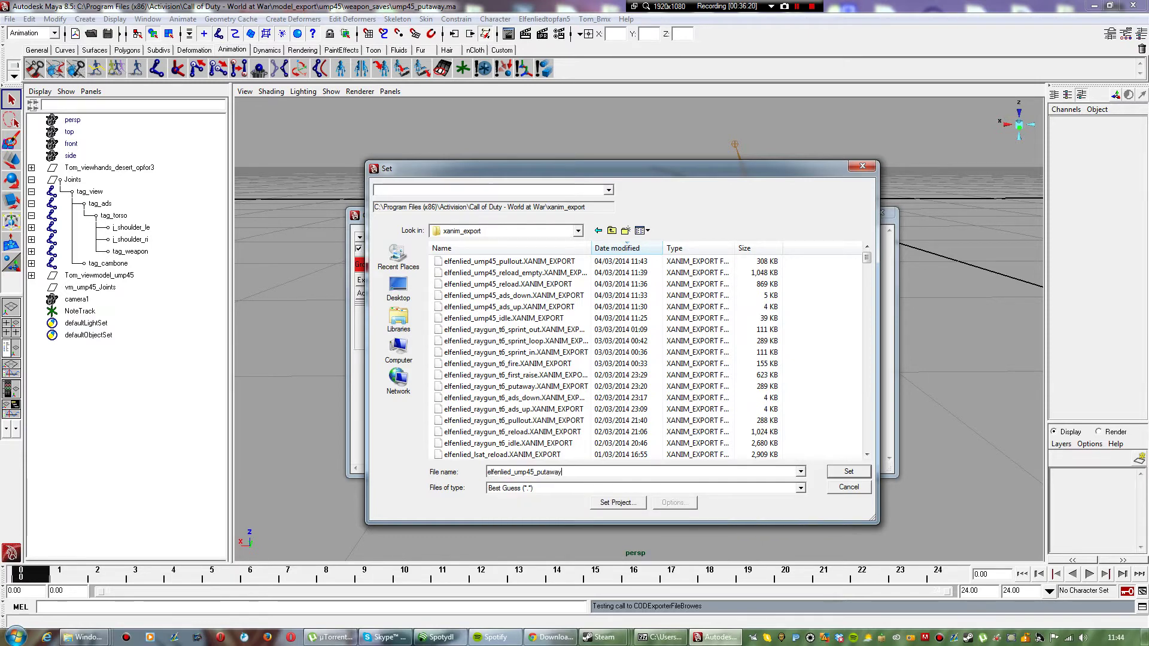
key(Return)
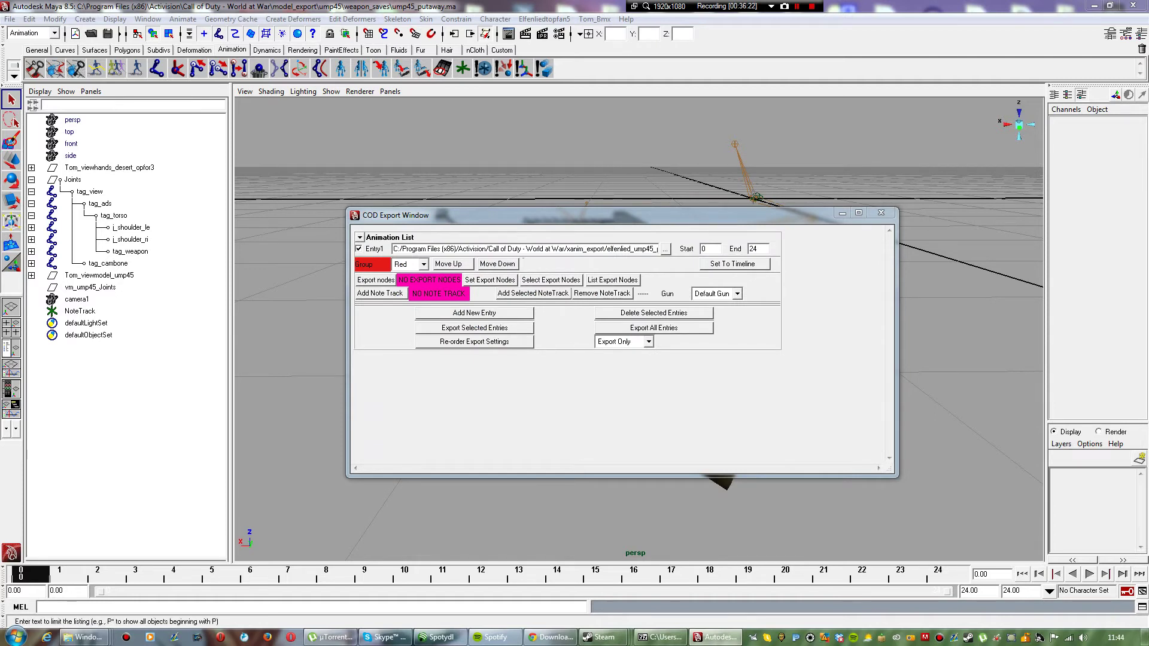
Step: Select the full hierarchies of tag_torso and tag_cambone and set them as the entry's export nodes
click(113, 215)
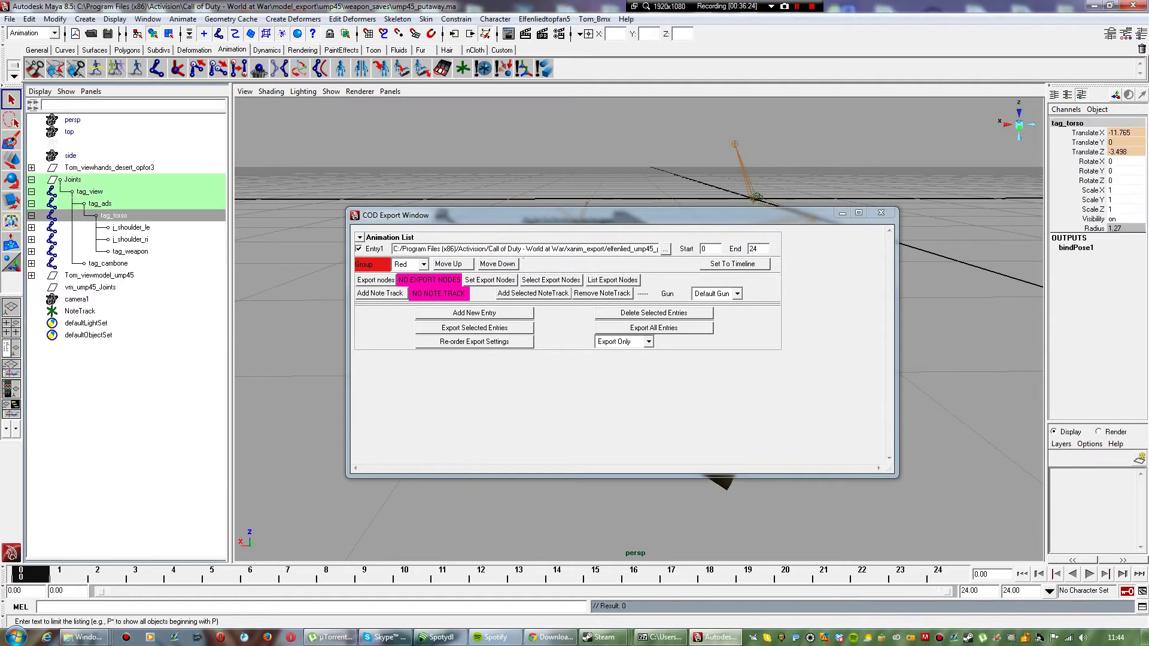
click(107, 264)
click(29, 19)
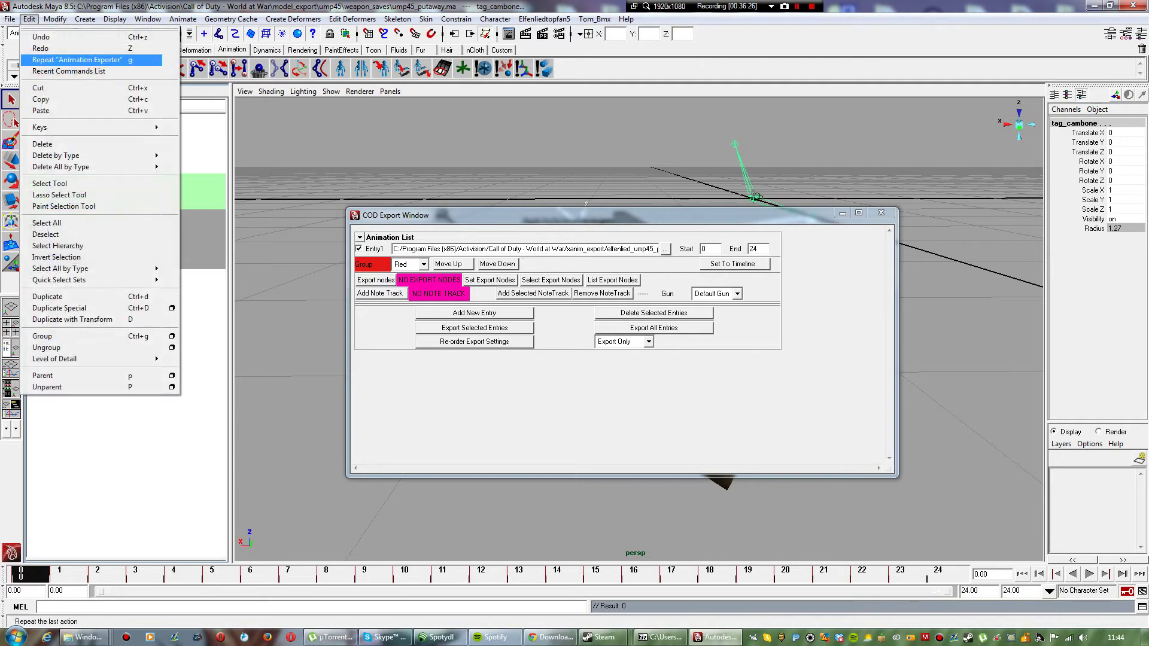
click(58, 246)
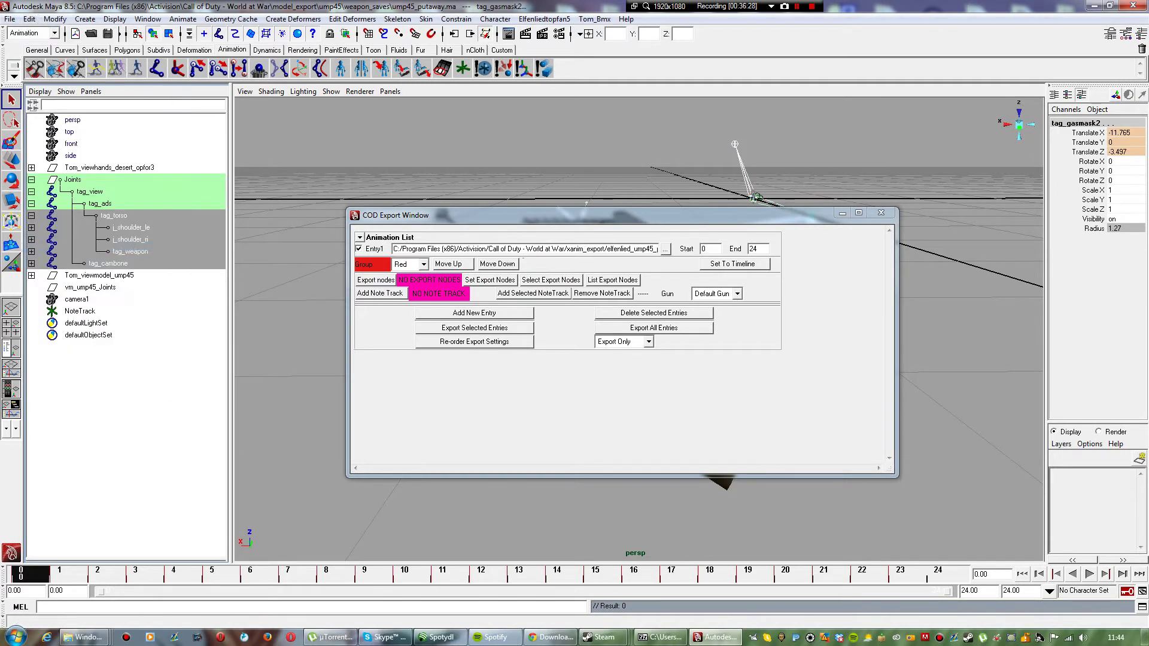
click(489, 280)
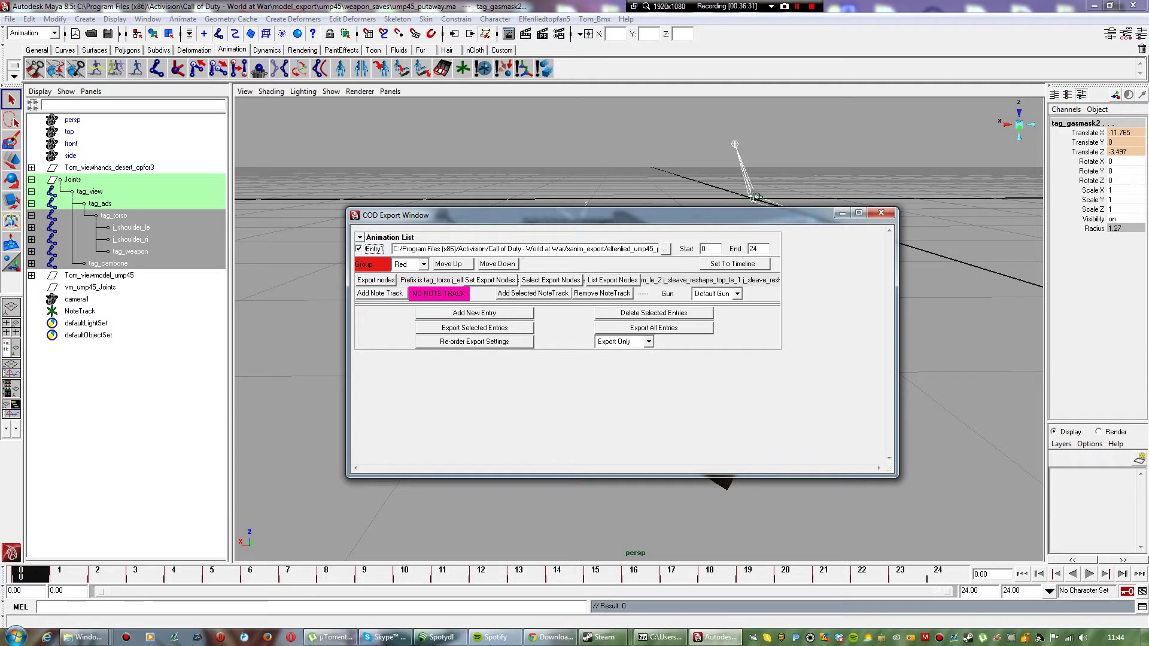
Step: Export the putaway entry, saving the scene changes, and close the exporter window
click(475, 328)
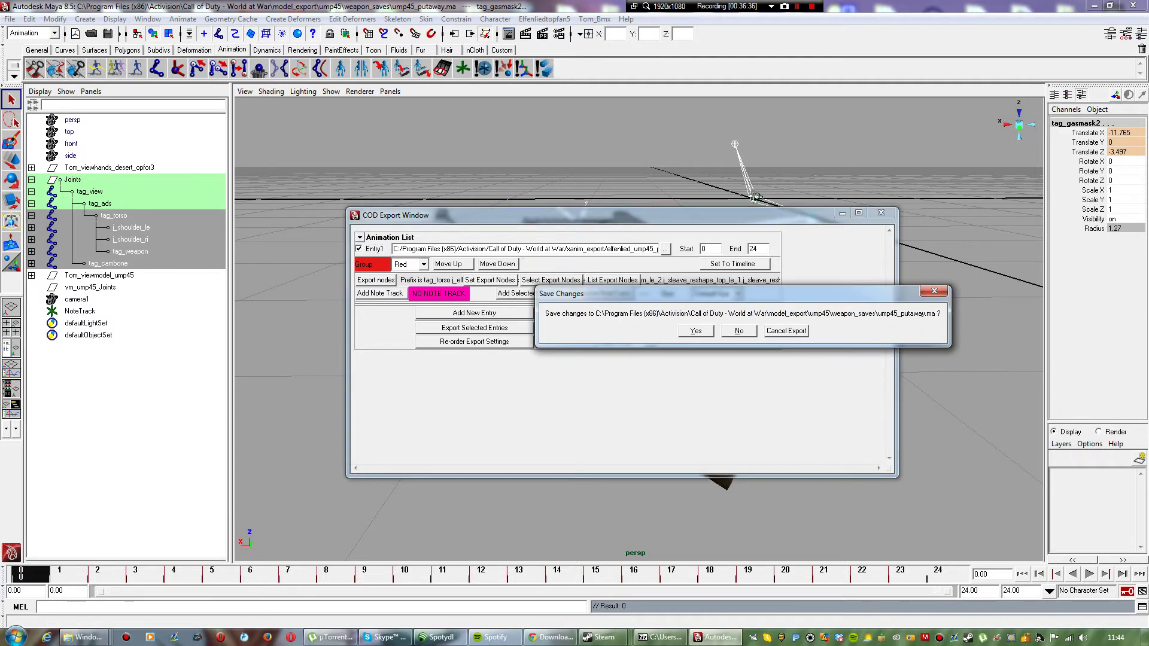
click(696, 331)
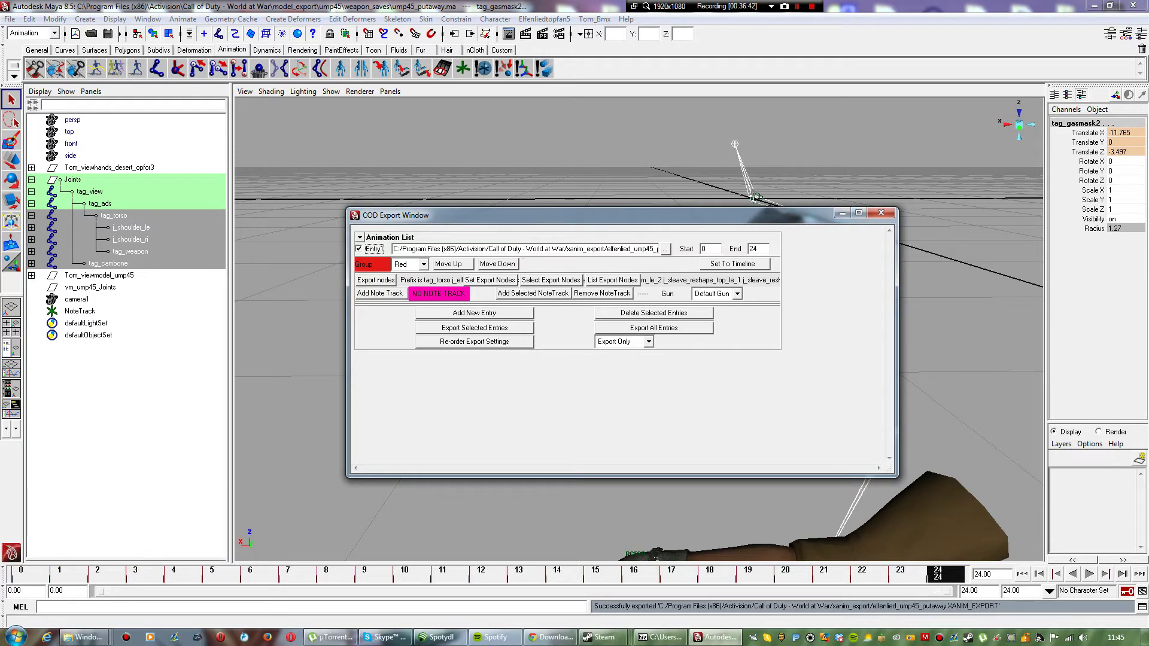
click(881, 213)
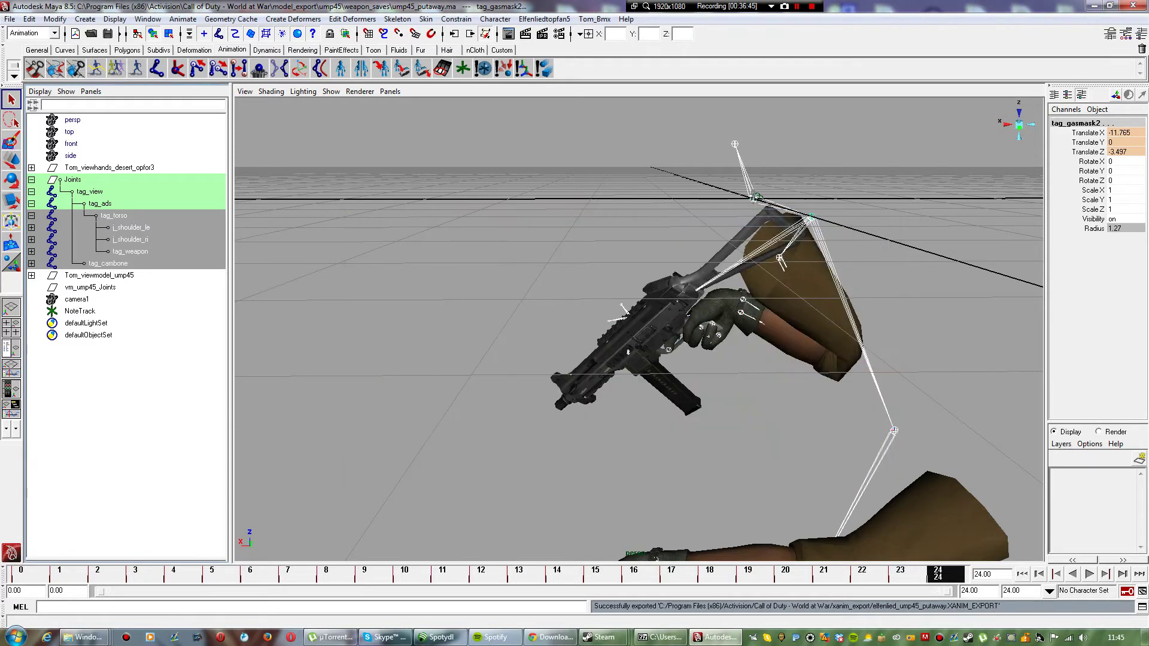
Step: Switch the viewport to camera1 and play the putaway animation from the first-person view
click(390, 91)
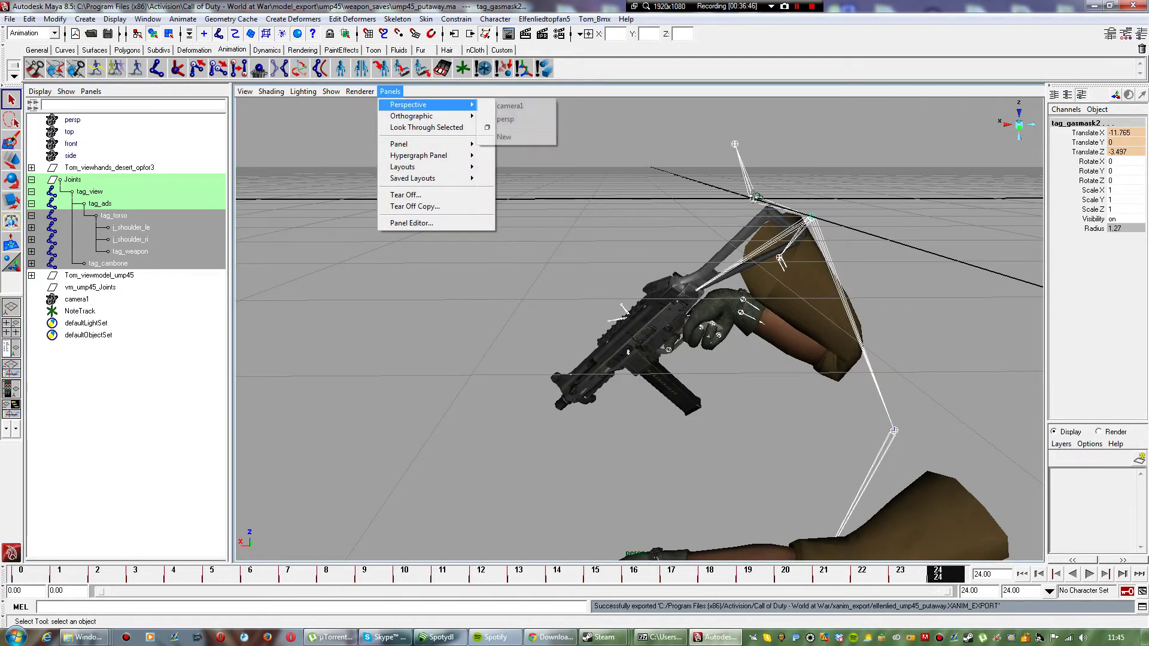
mouse_move(401, 101)
click(513, 103)
key(alt+v)
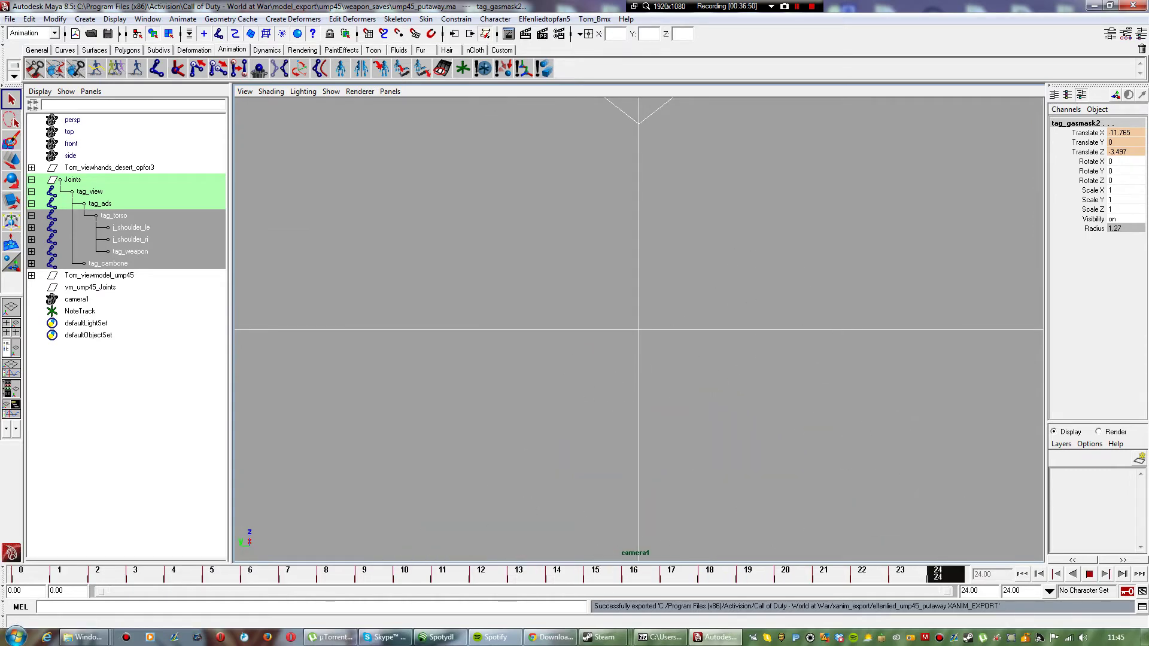
Step: Save the finished putaway scene, close it and reopen the ump45_base scene
key(ctrl+s)
key(alt+F4)
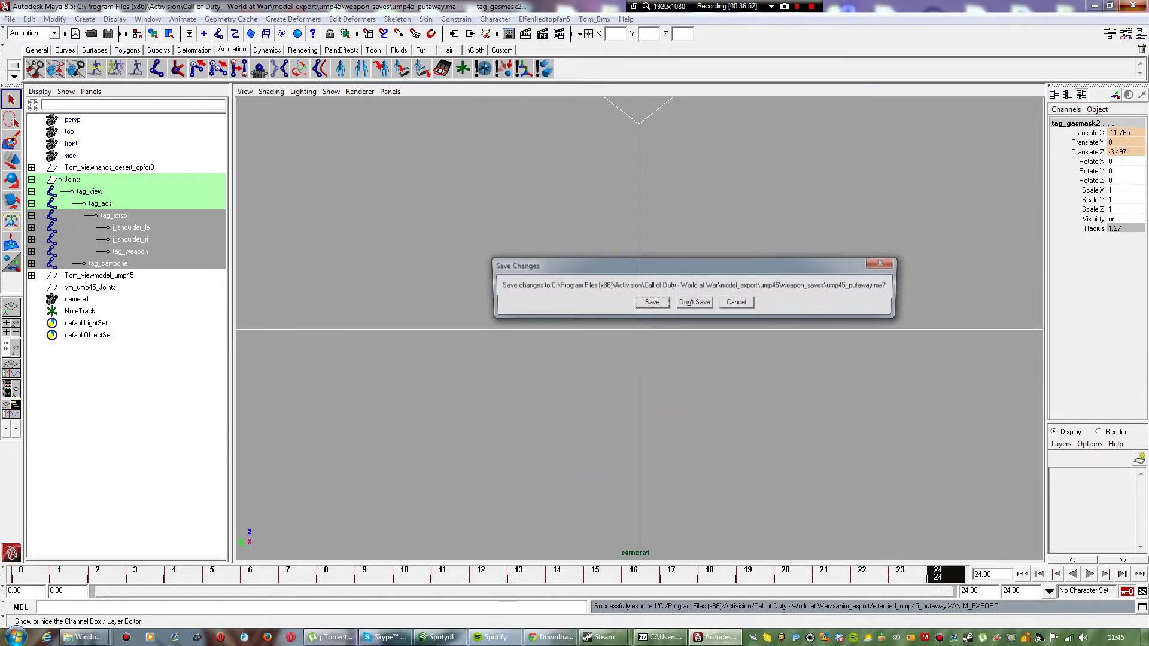
key(Escape)
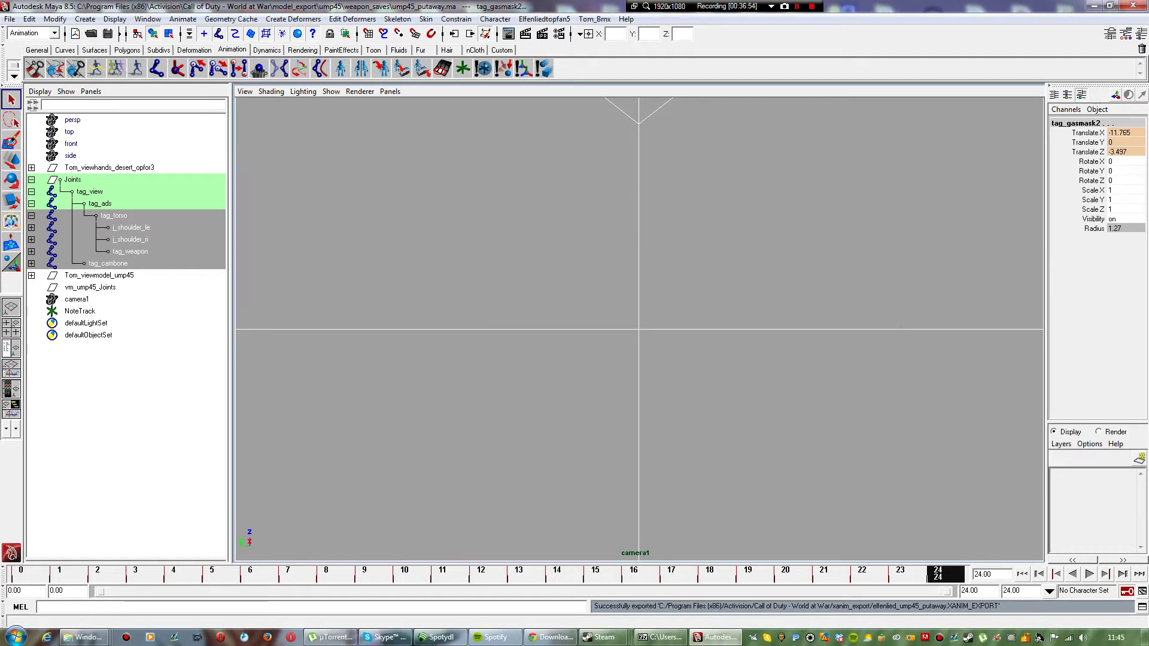
key(alt+F4)
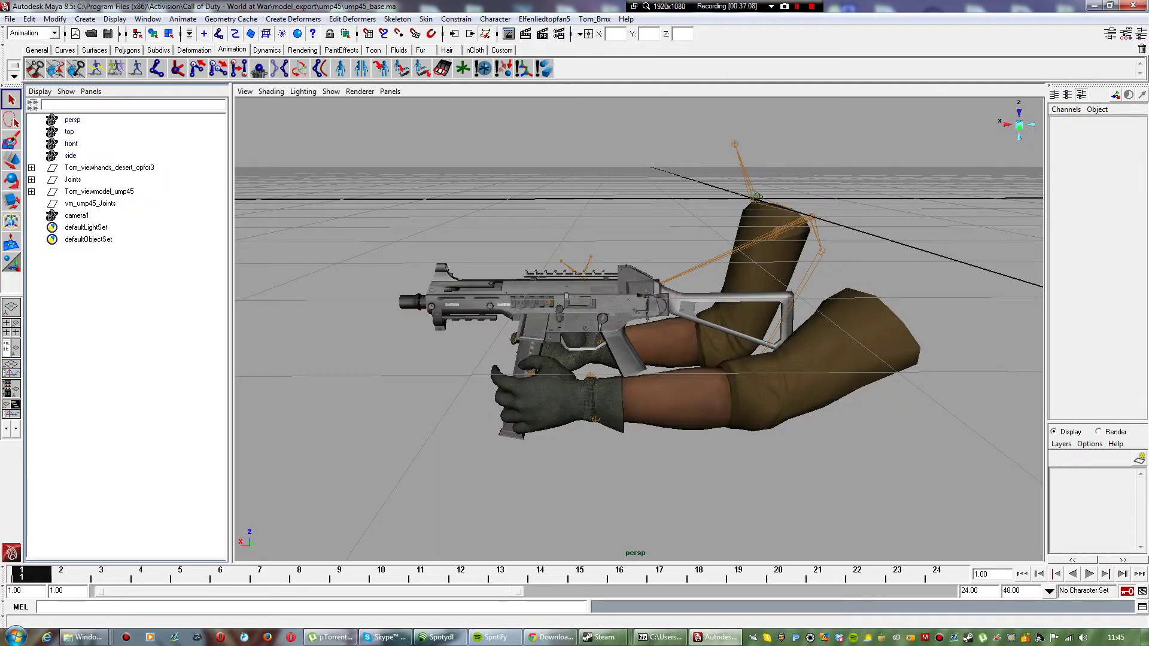
Step: Import viewmodel_ump45_fire.tanim from the model_export ump45 tanim folder onto the rig, running the import a second time
click(9, 19)
click(27, 122)
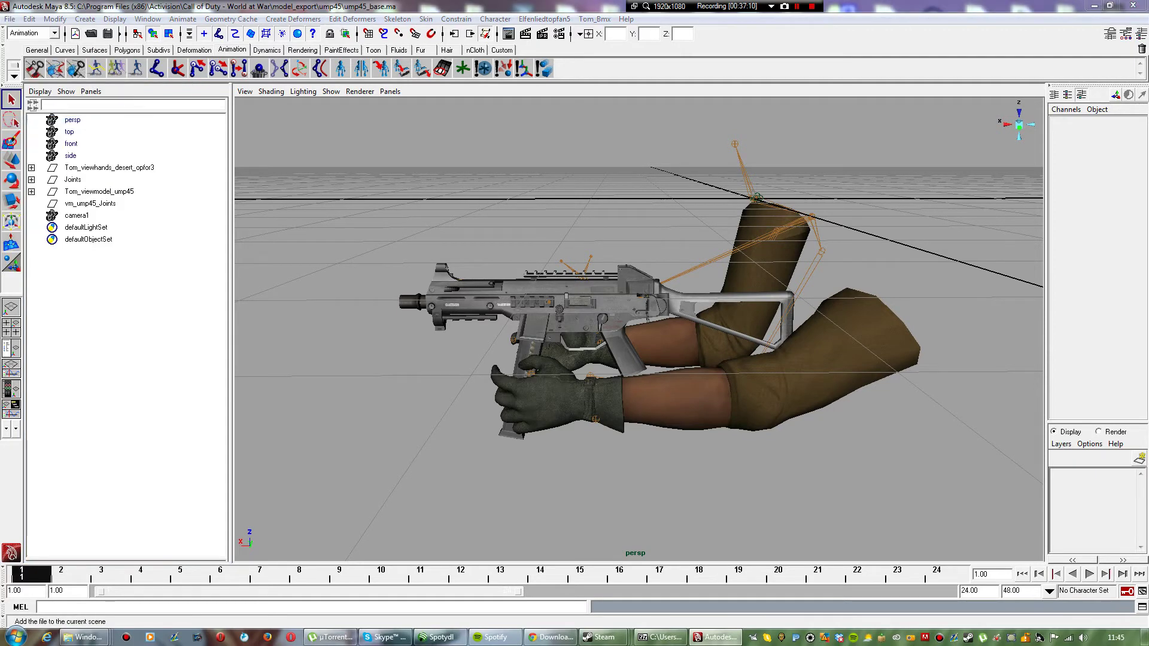
double_click(431, 347)
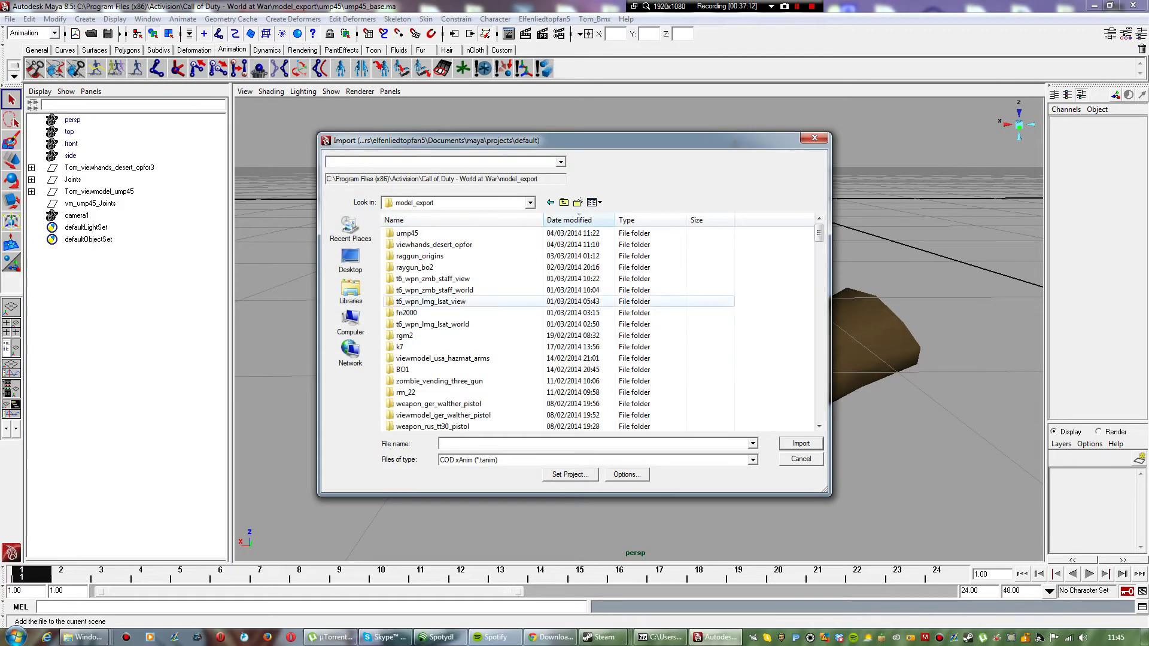
double_click(413, 233)
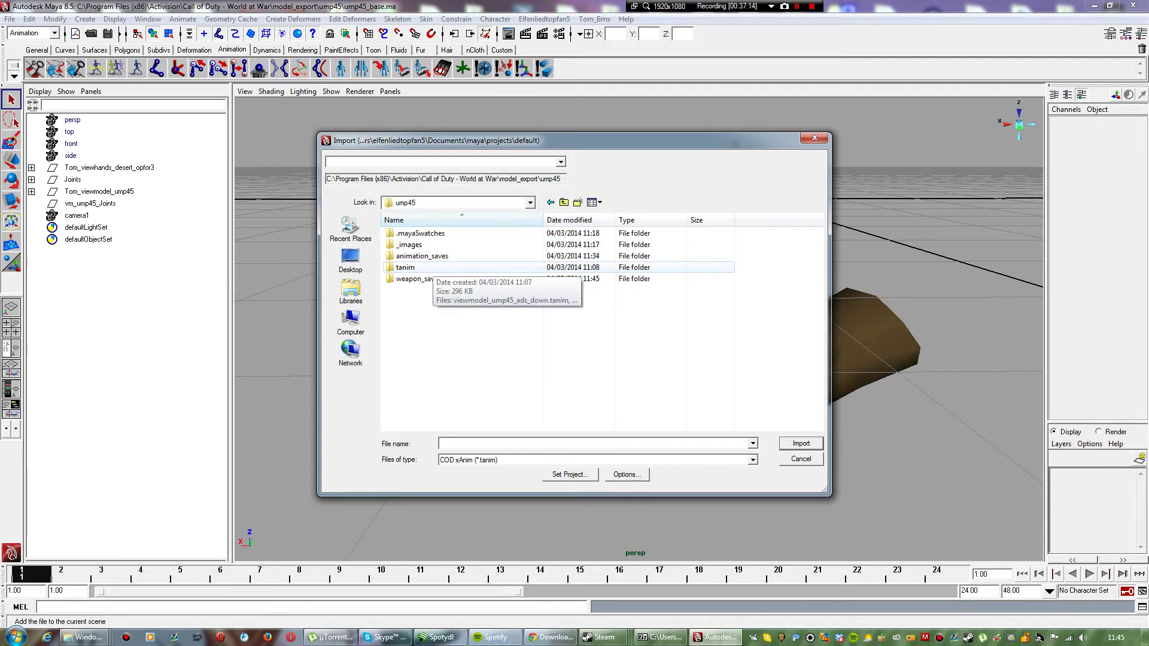
double_click(407, 267)
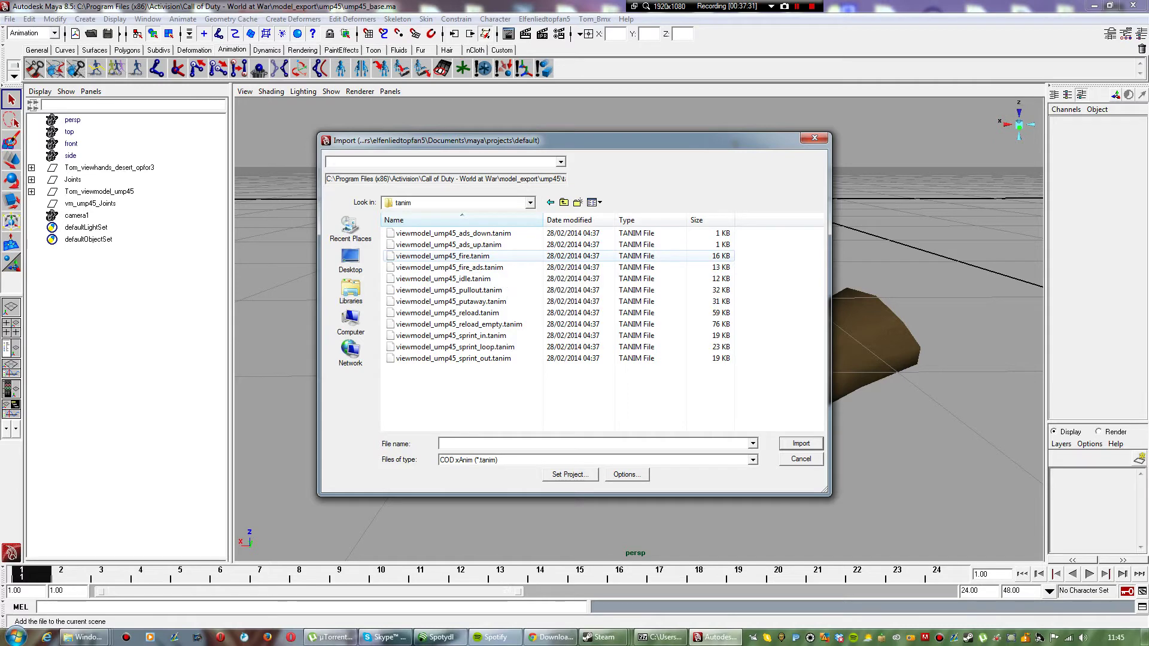
double_click(503, 256)
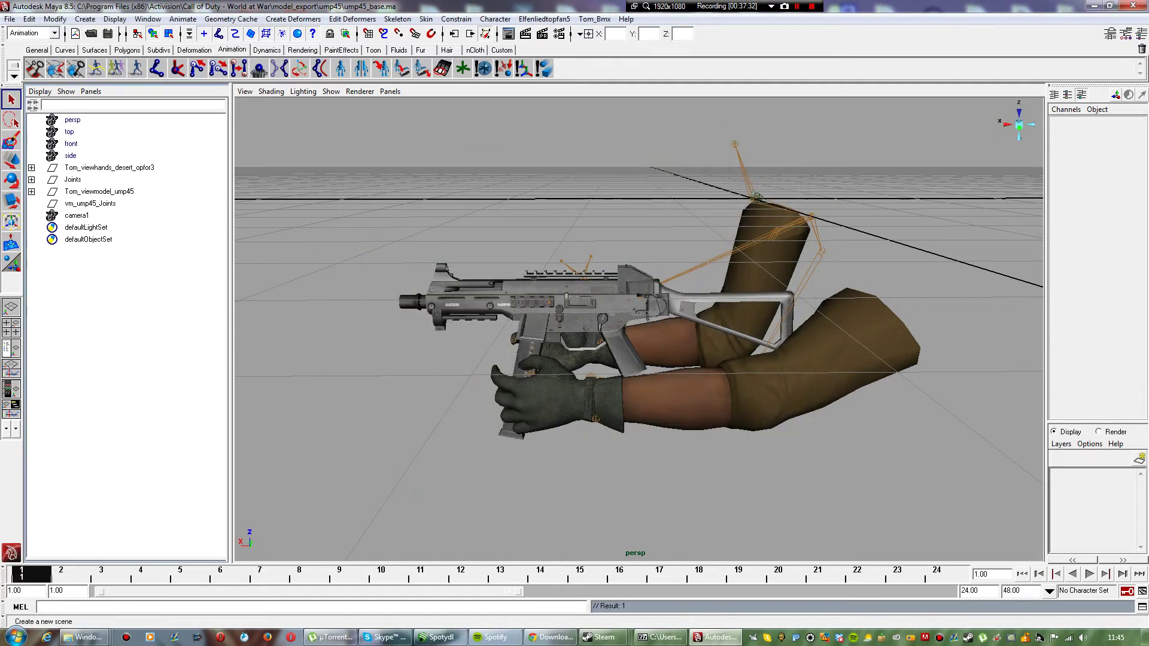
click(11, 19)
click(36, 121)
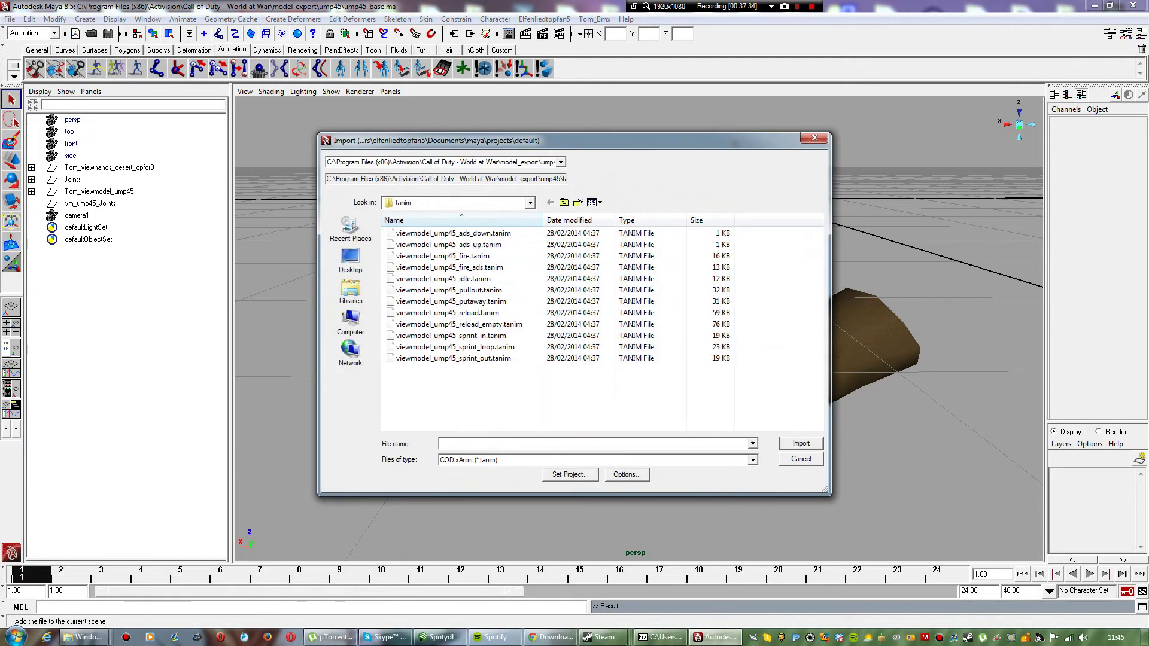
double_click(455, 256)
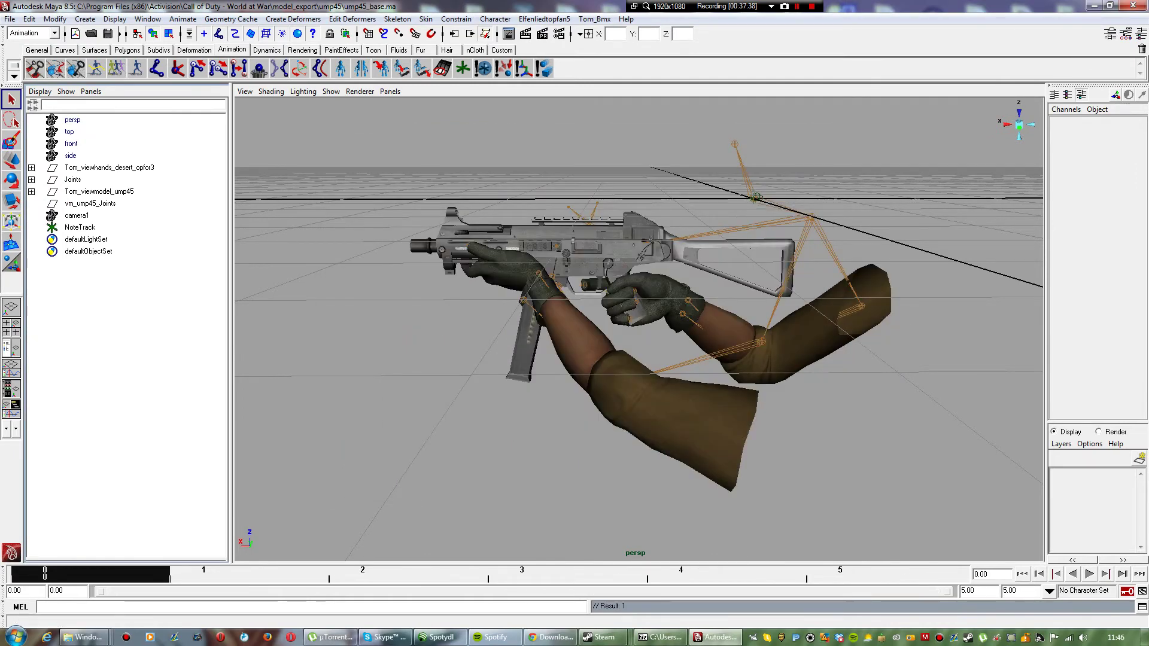
Step: Switch the viewport to camera1, play the fire animation from the first-person view, and return to the first frame
drag(90, 575, 8, 574)
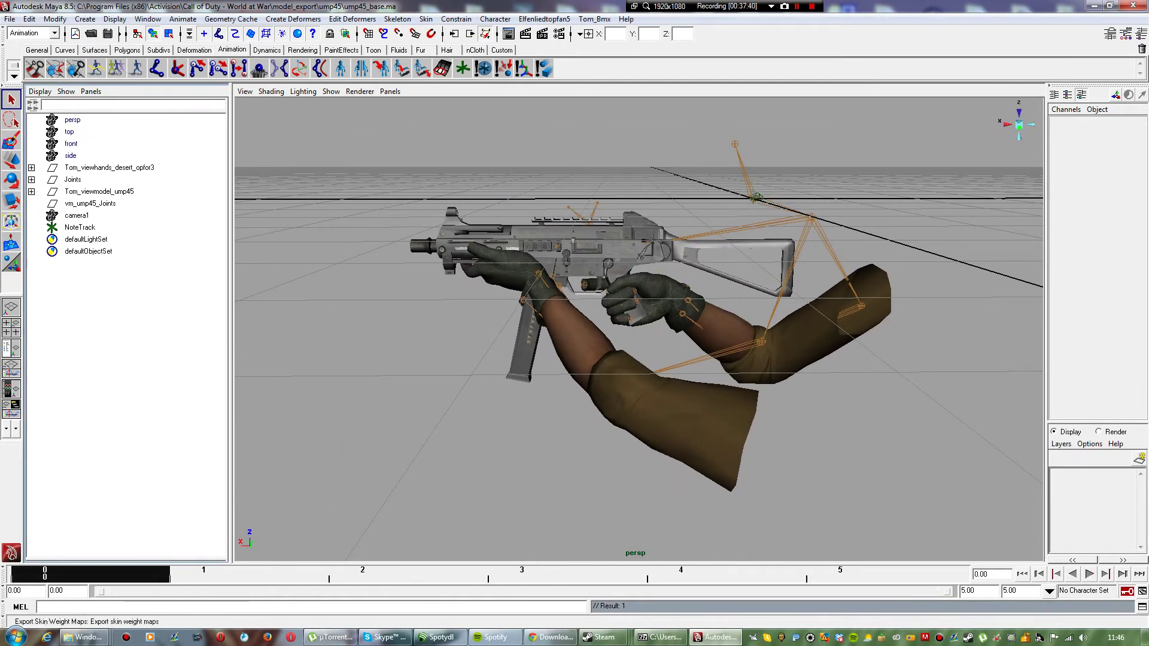
click(390, 91)
mouse_move(419, 105)
click(510, 106)
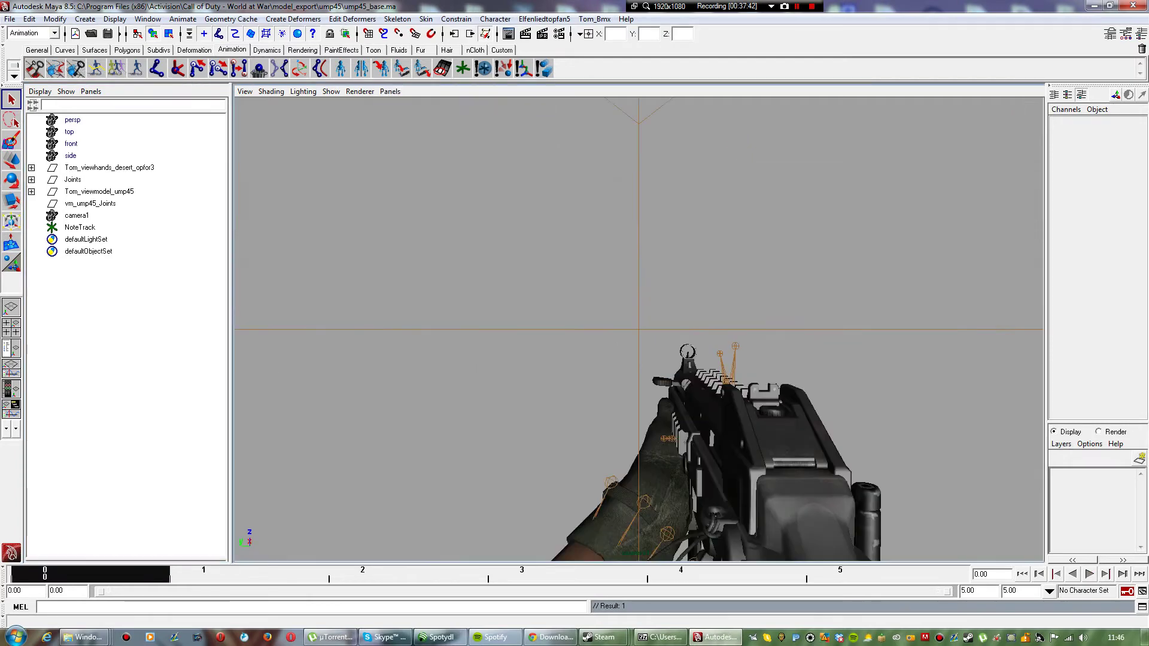
click(1089, 574)
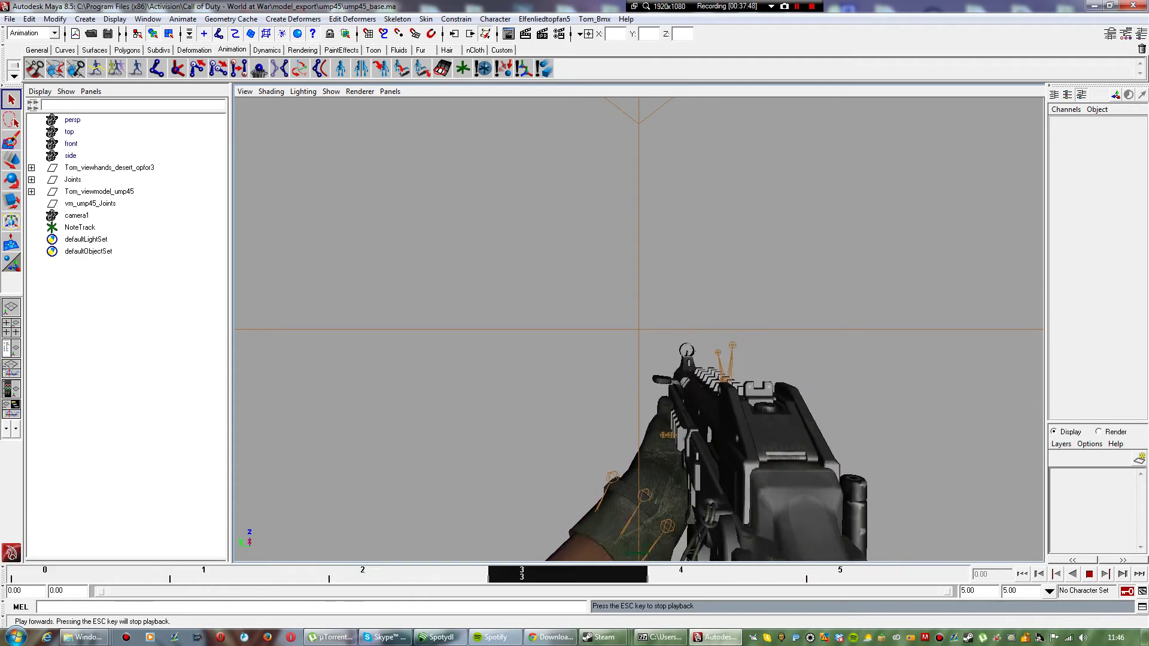
click(1090, 574)
key(alt+shift+v)
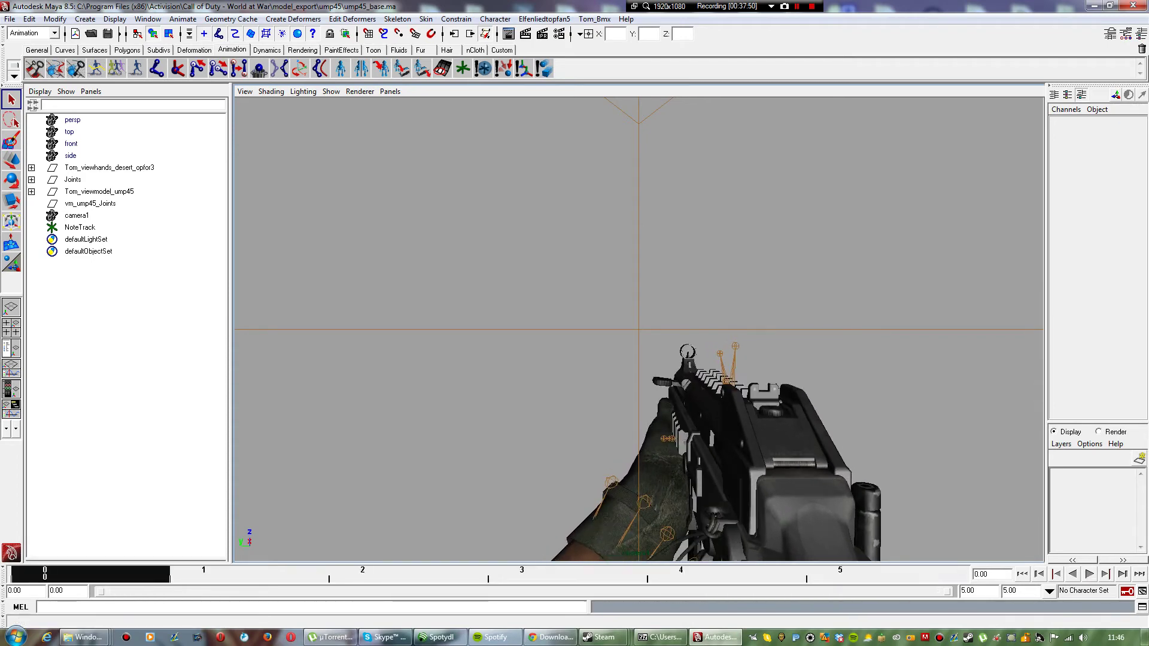
Step: Expand the Joints hierarchy in the outliner through tag_view, tag_ads and tag_torso
click(32, 179)
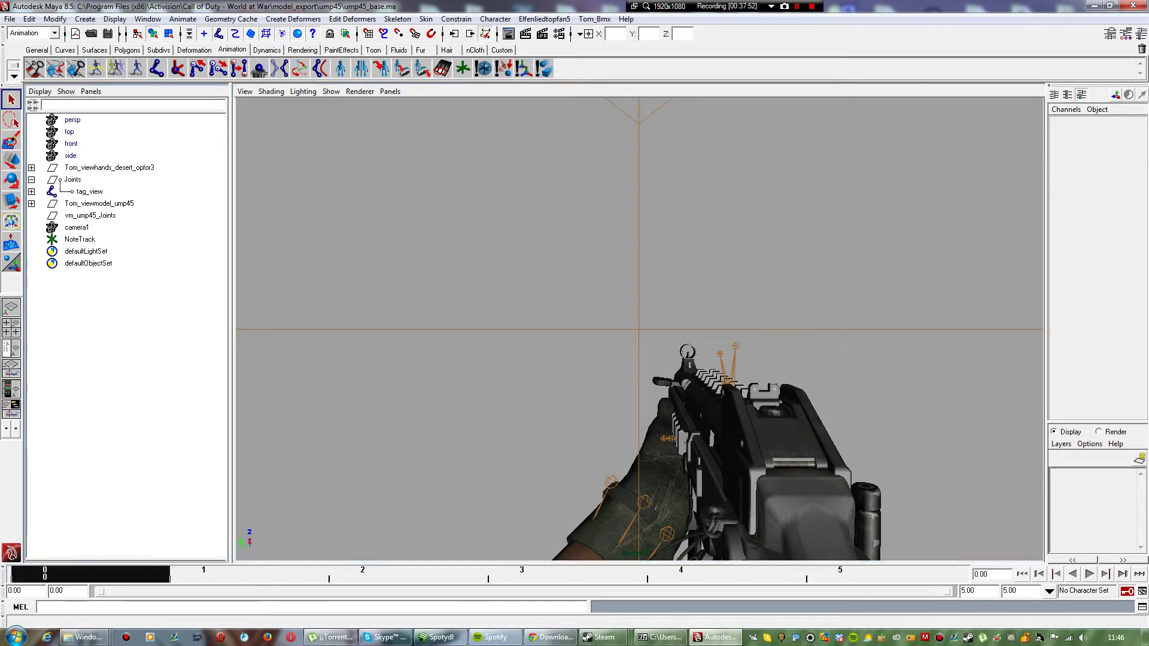
click(31, 192)
click(32, 203)
click(32, 215)
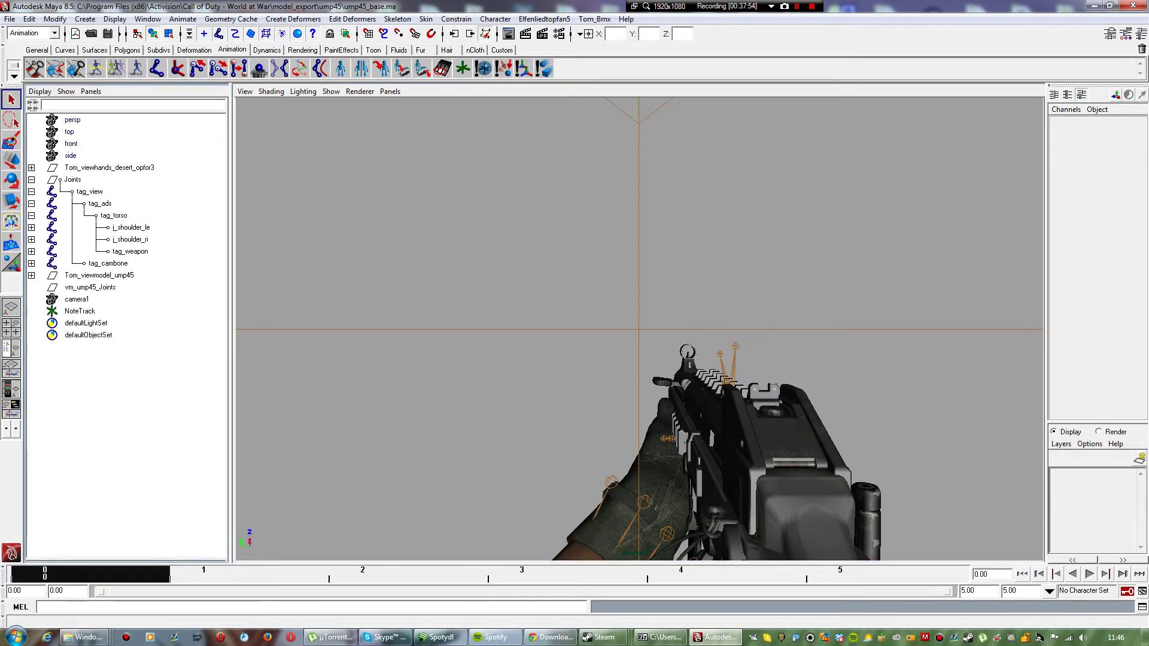
click(544, 19)
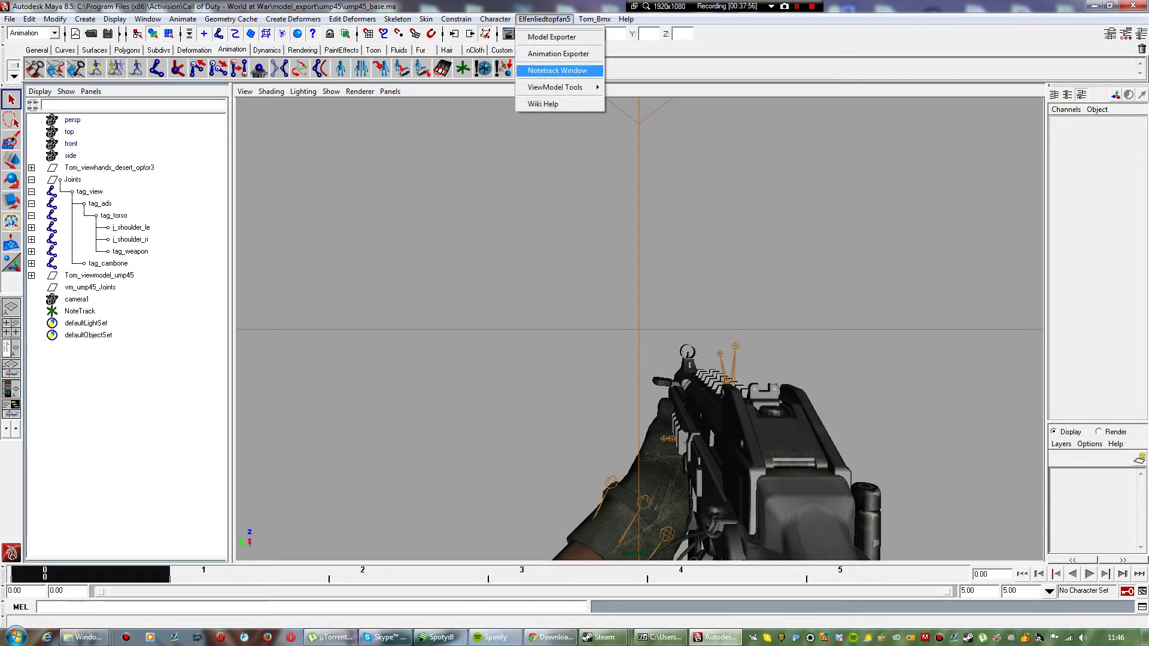
Step: Save the scene as ump45_fire in the ump45 weapon_saves folder, using the mayaAscii (*.ma) format
click(10, 19)
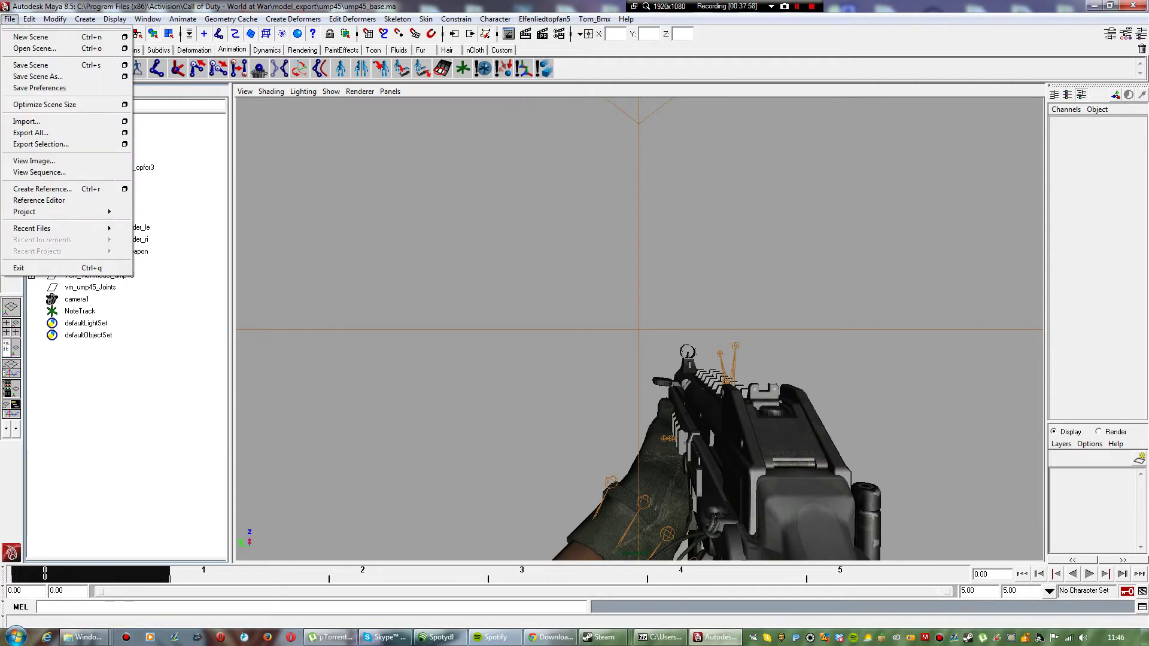
click(38, 76)
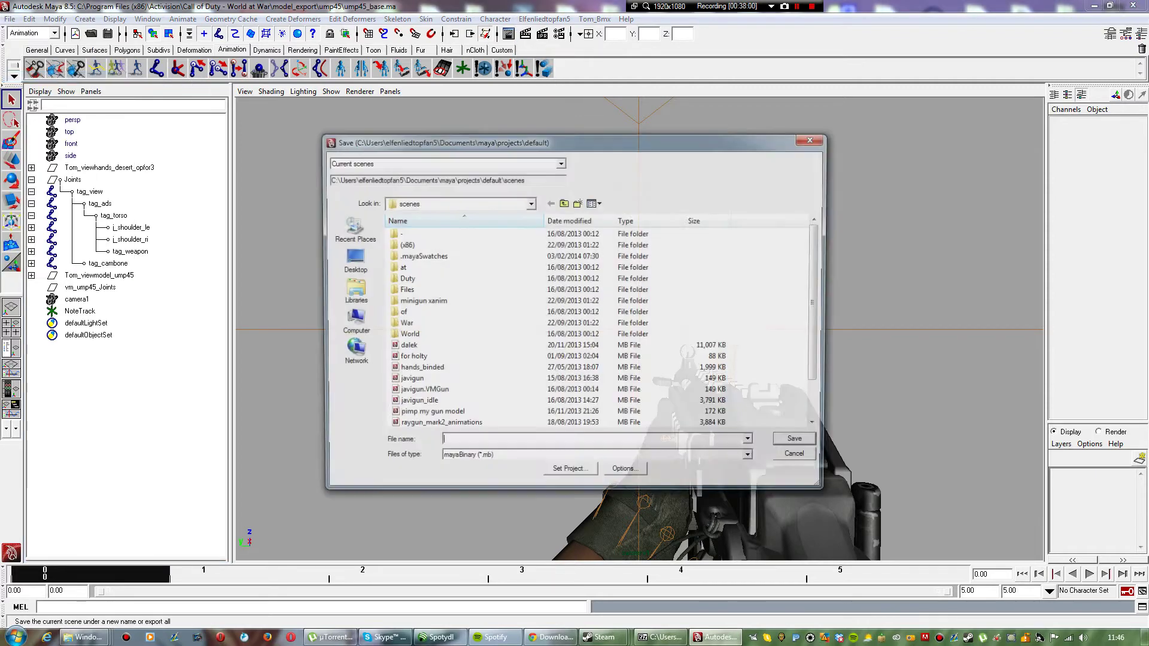
click(564, 203)
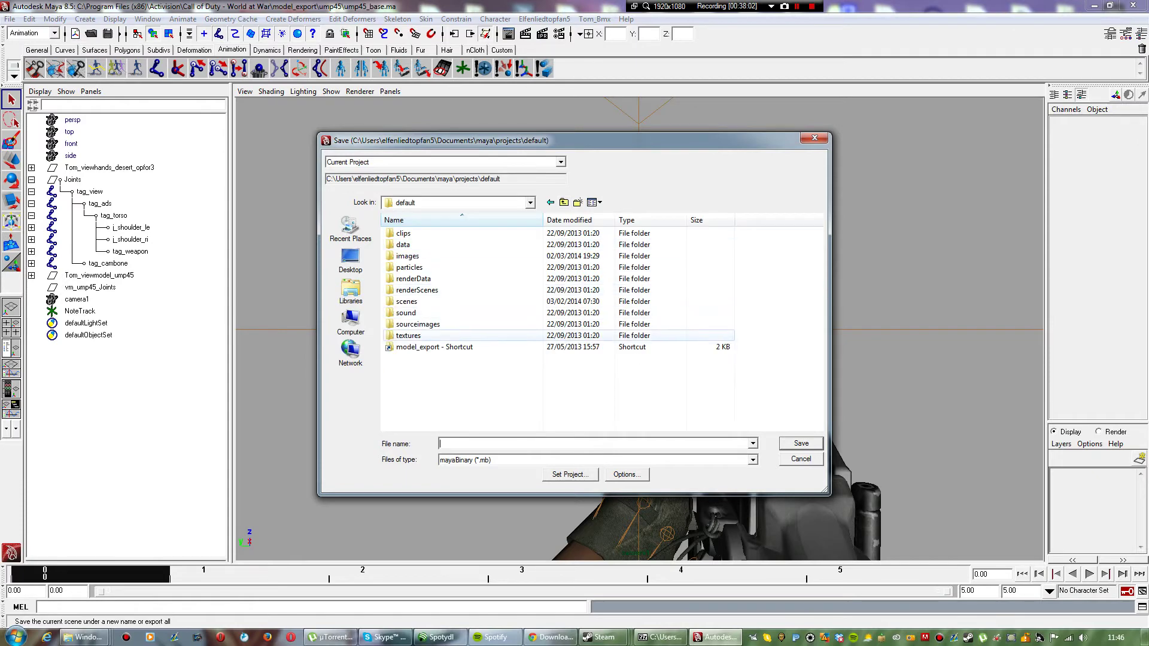
double_click(434, 347)
double_click(419, 232)
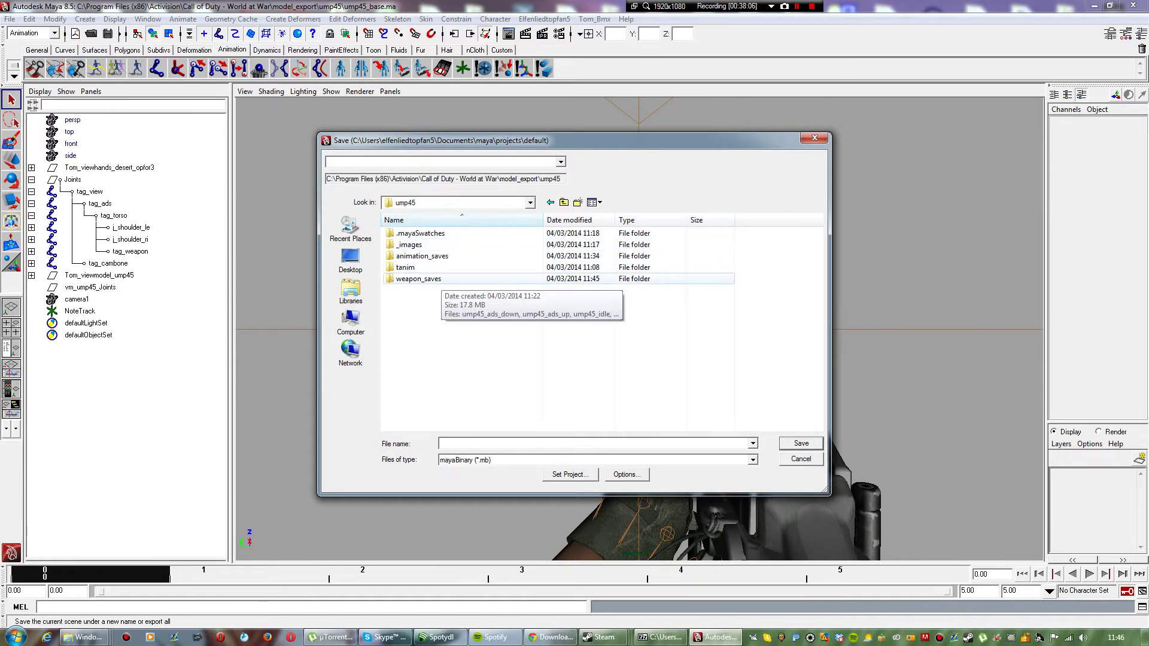
double_click(419, 279)
click(599, 461)
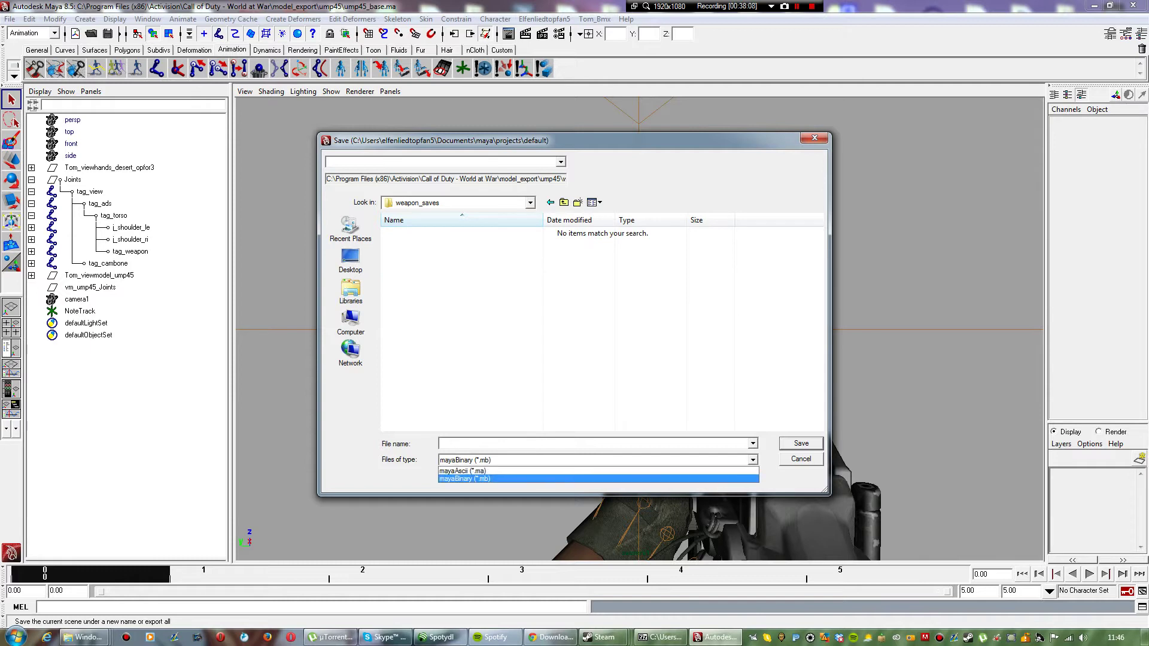
click(599, 470)
click(587, 444)
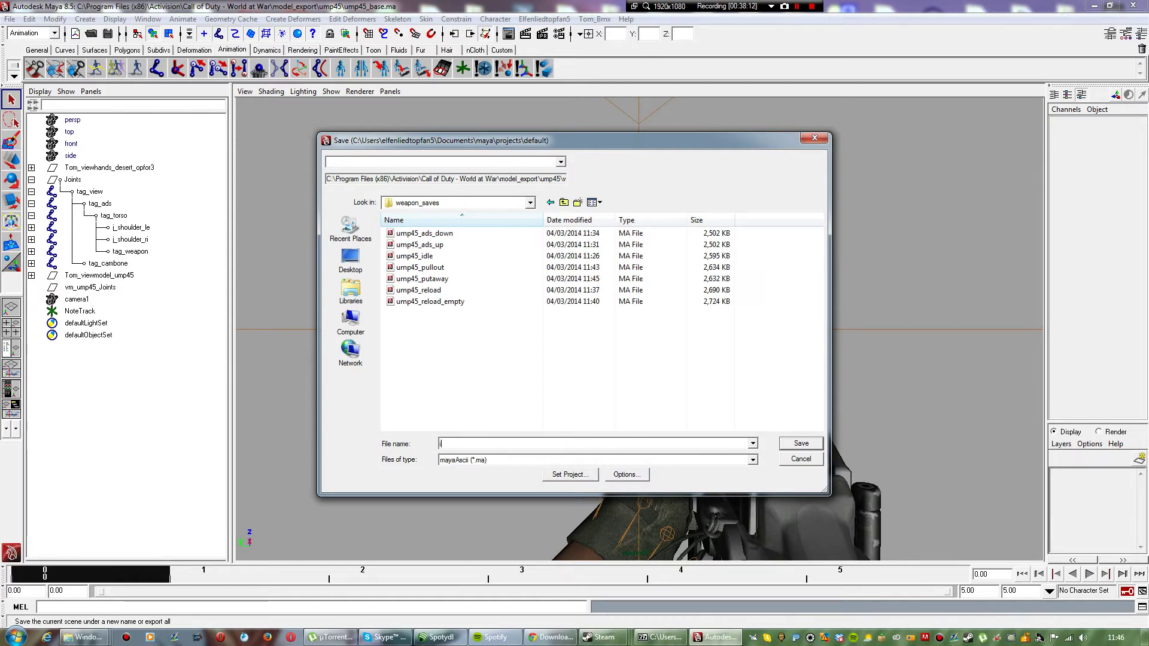
text(ump45)
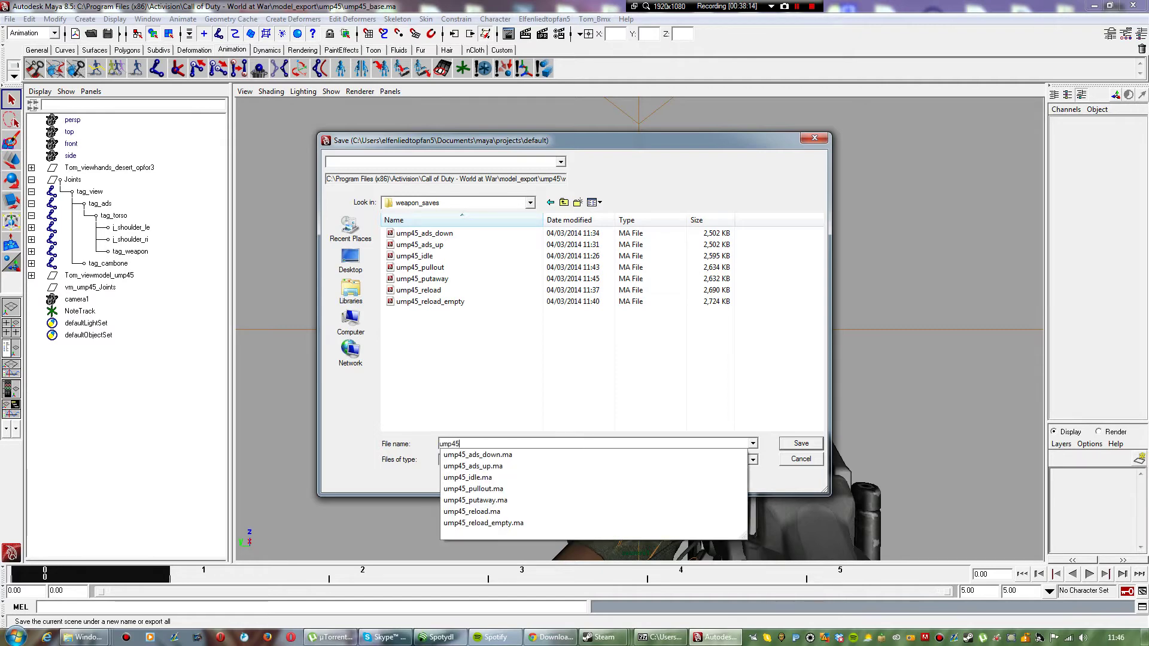
text(_fire)
key(Return)
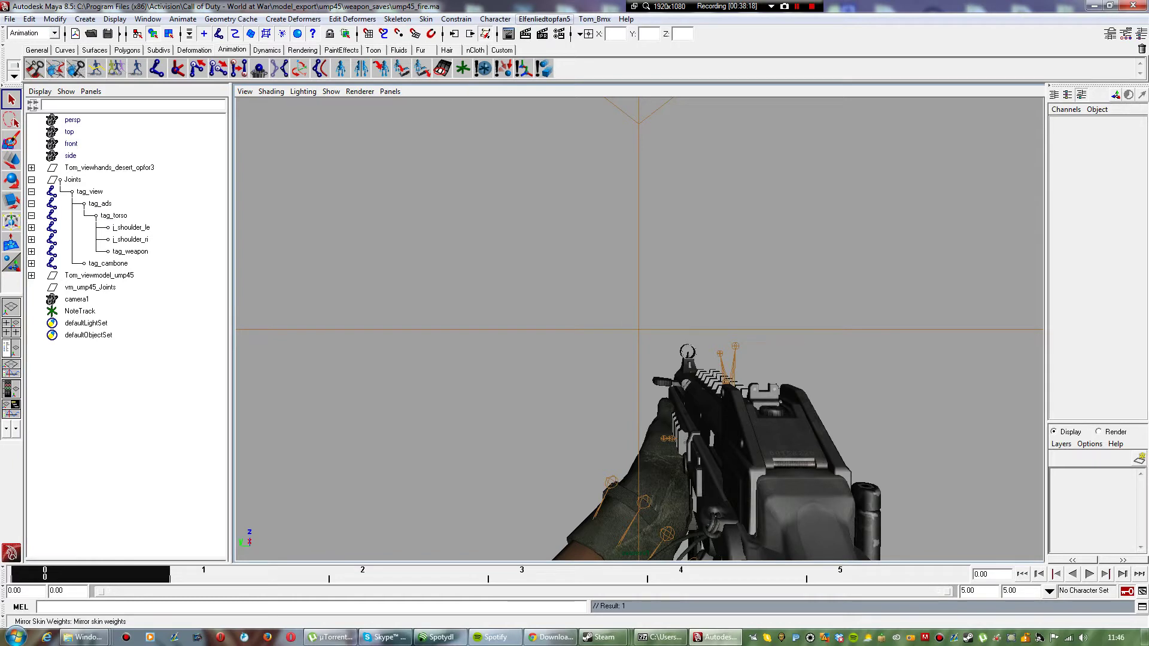
Step: Open the Call of Duty animation exporter and add a new entry covering frames 0 to 5
click(545, 19)
click(558, 54)
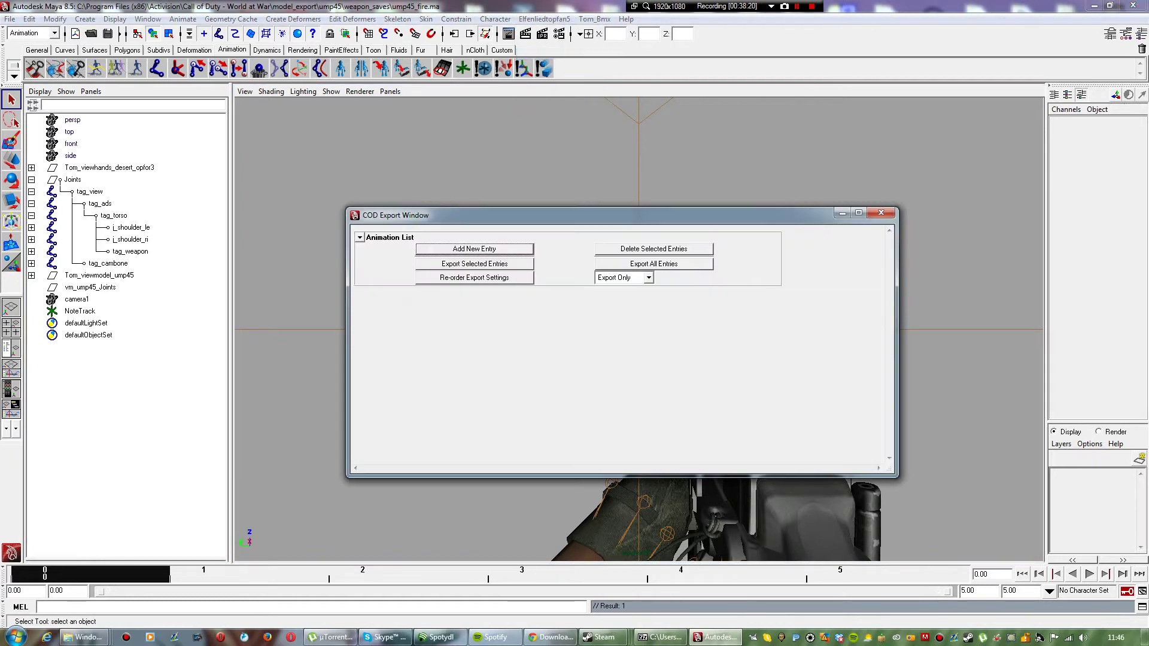
click(359, 249)
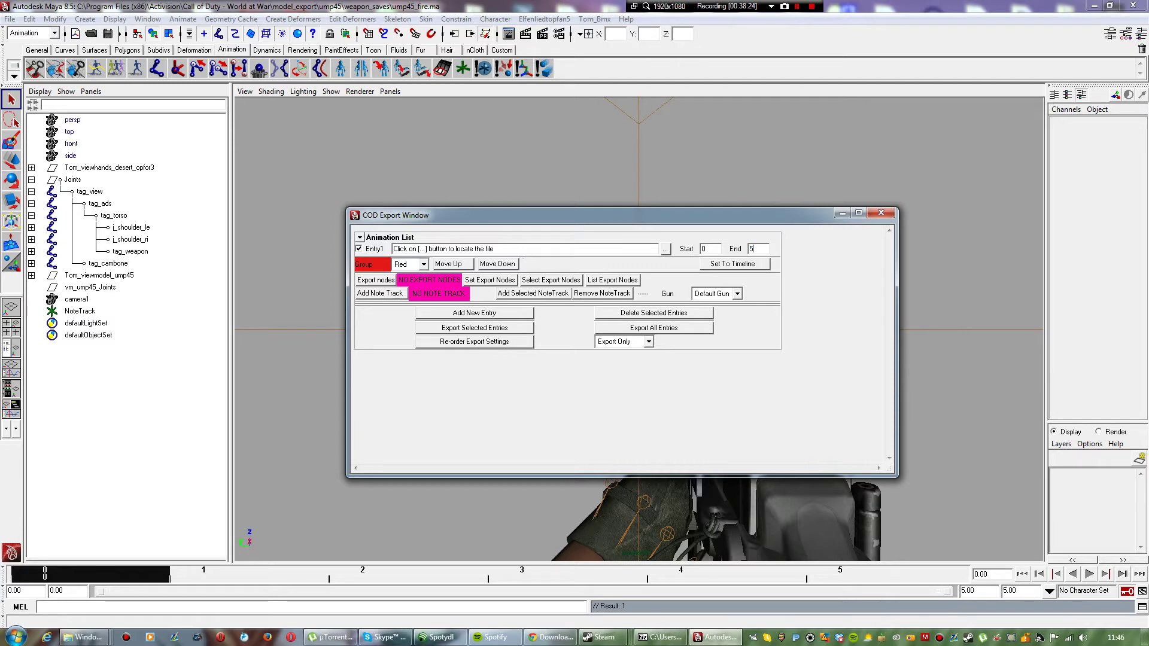
Step: Set the entry's output file to elfenlied_ump45_fire in the Call of Duty - World at War xanim_export folder
click(666, 250)
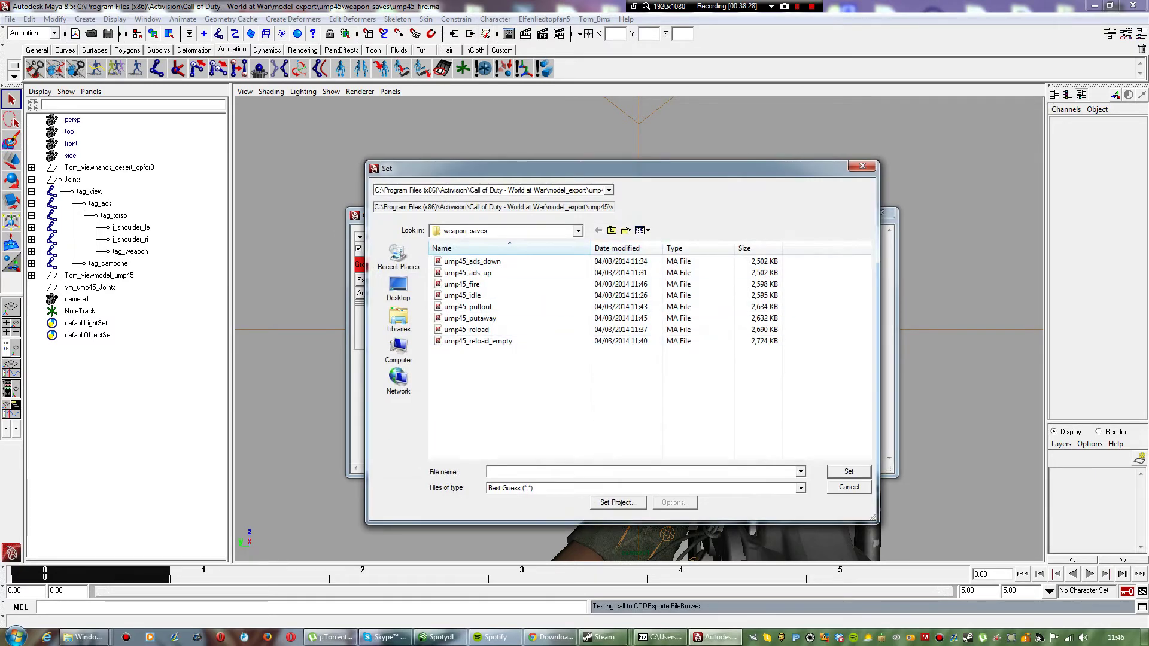
click(612, 231)
click(612, 230)
click(611, 230)
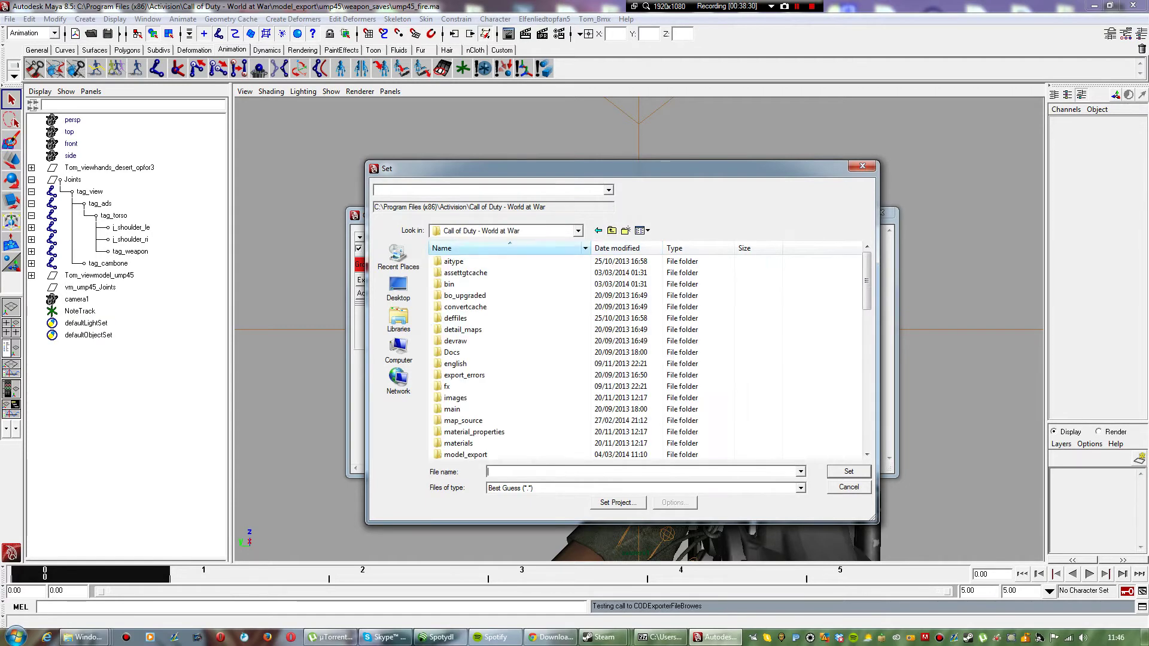
scroll(542, 328, down, 7)
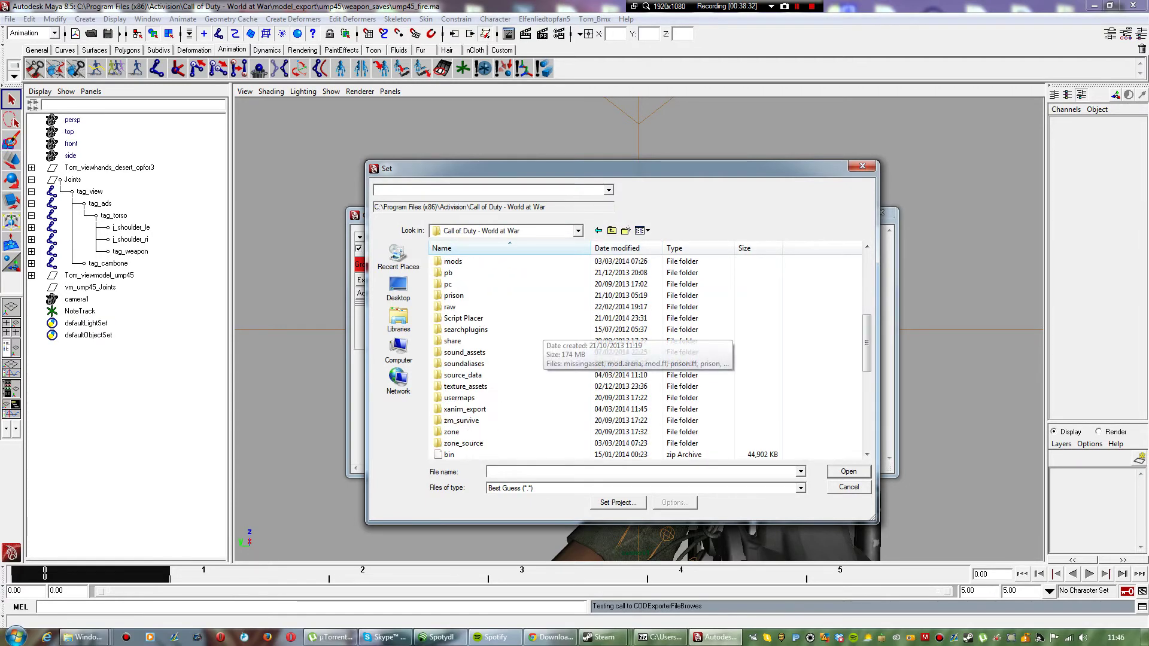
double_click(465, 410)
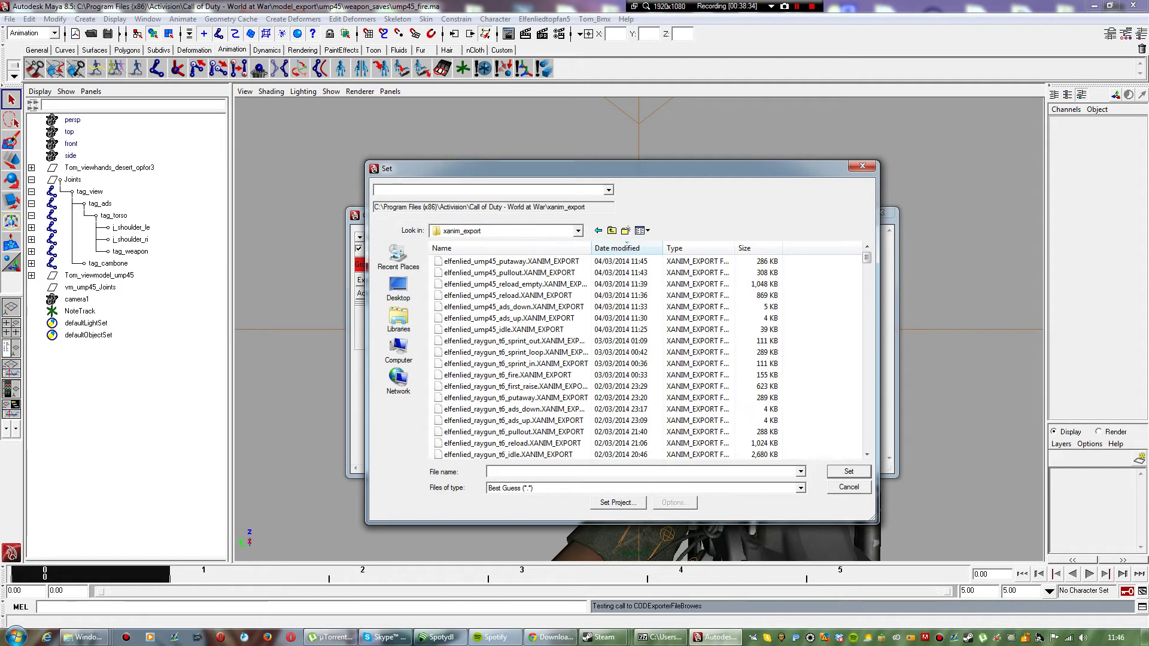
text(elfenlie)
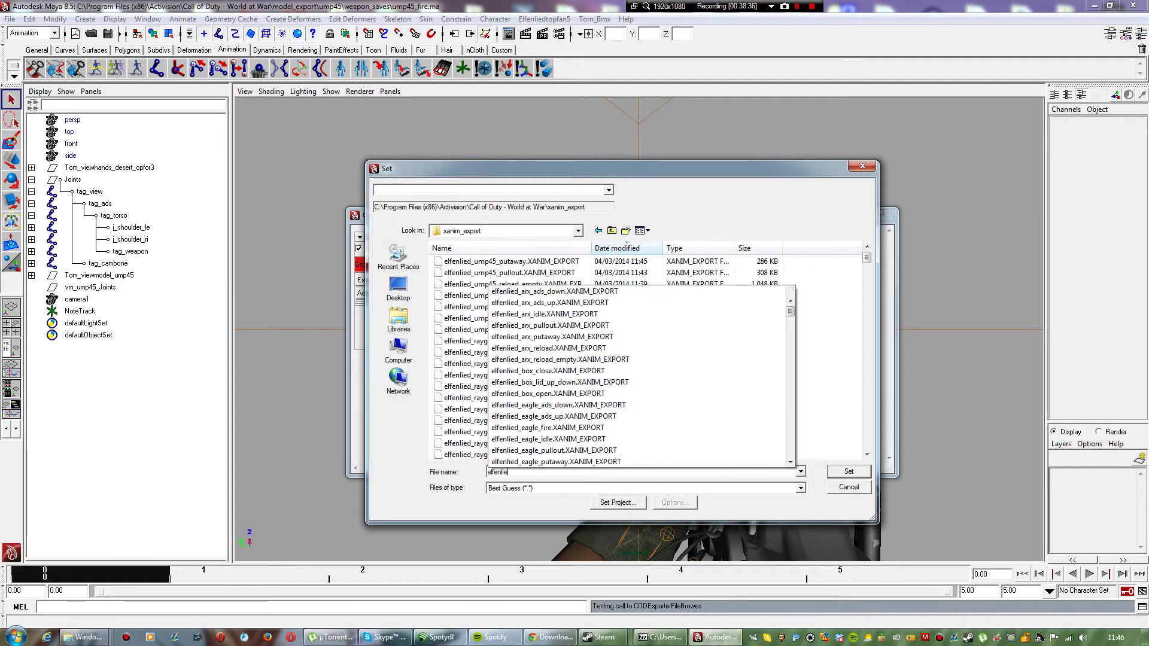
text(d_ump5)
key(BackSpace)
text(4)
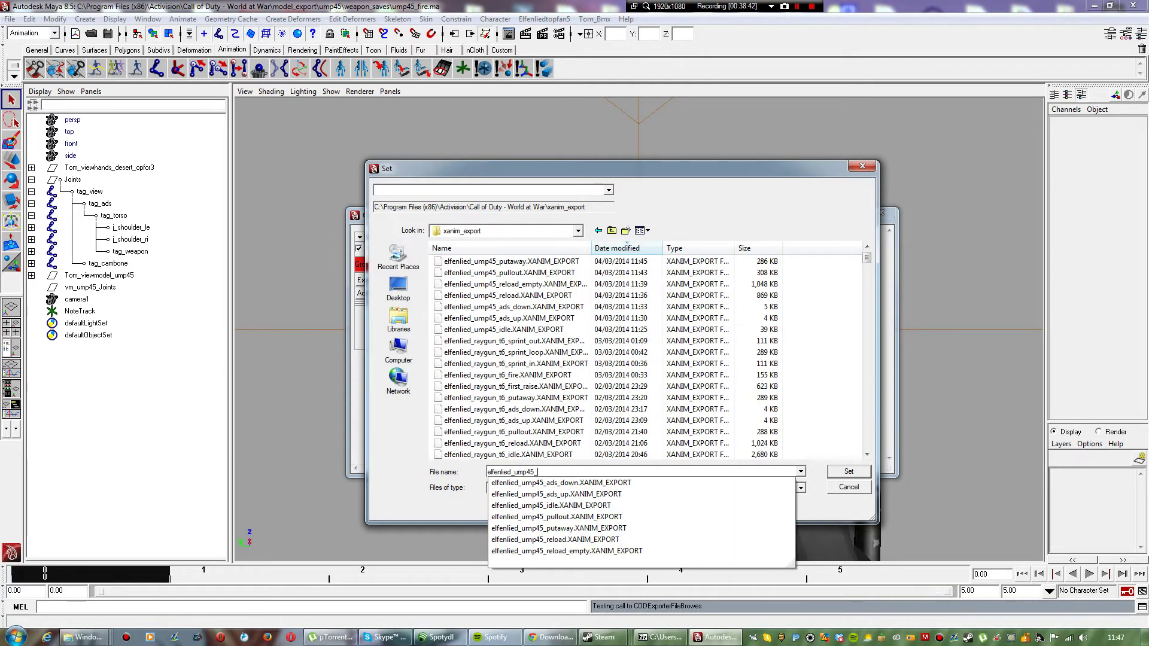
text(5_fire)
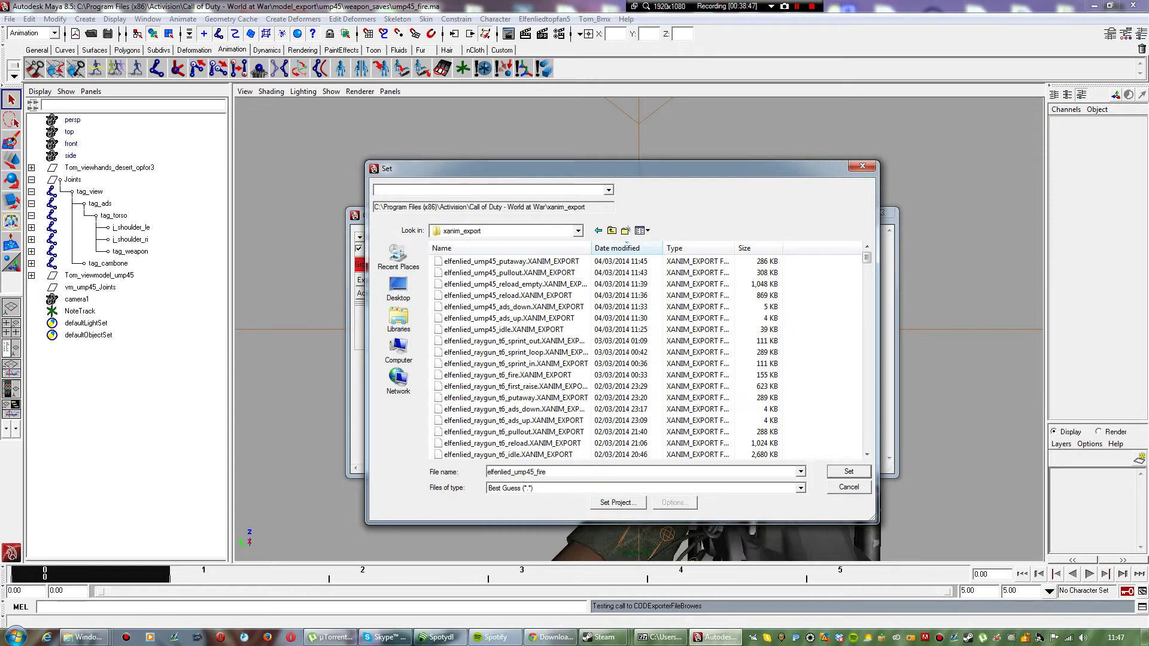
key(Return)
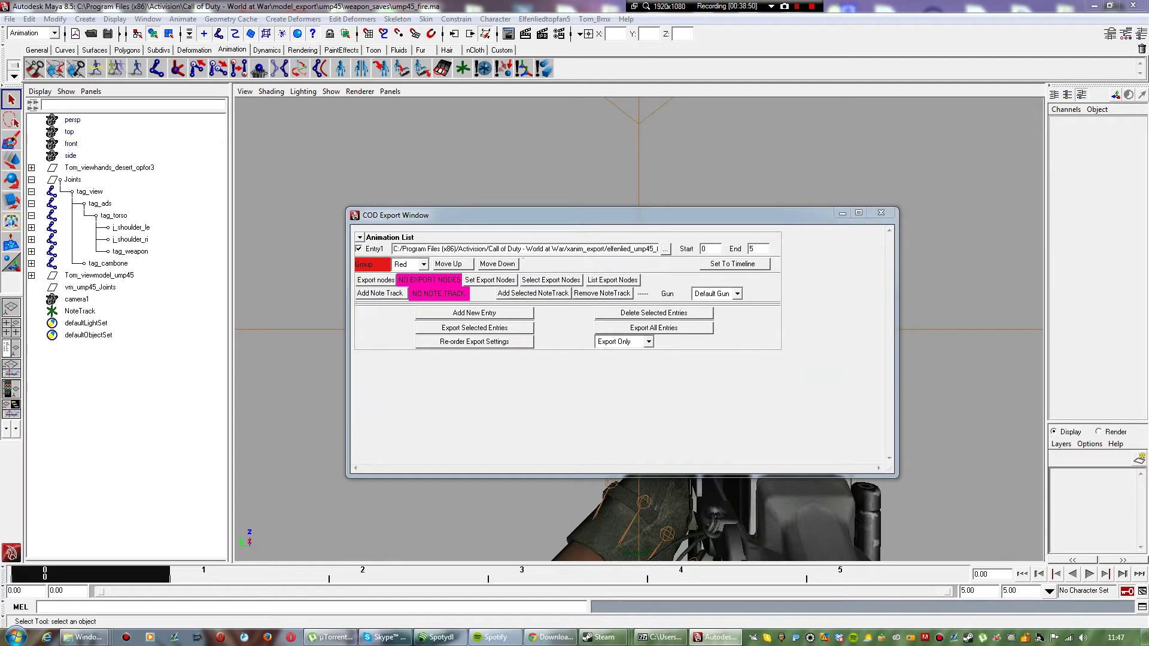
Step: Set the full hierarchies of the joints from tag_torso through tag_cambone as the animation entry's export nodes
click(114, 215)
shift+click(108, 263)
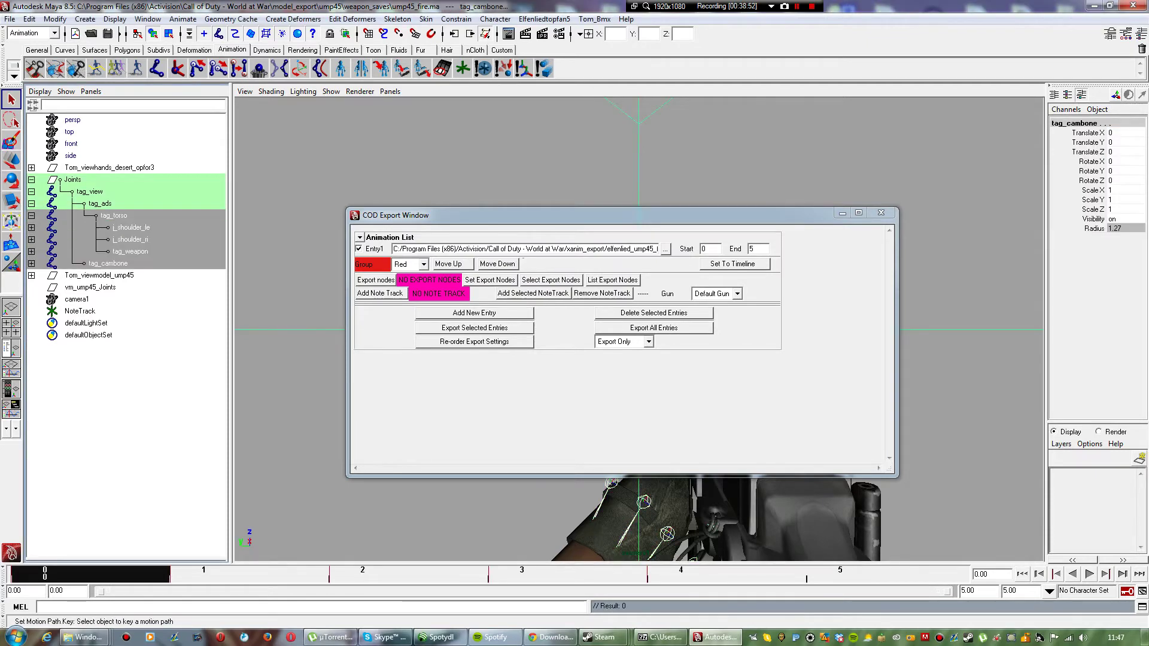
click(29, 18)
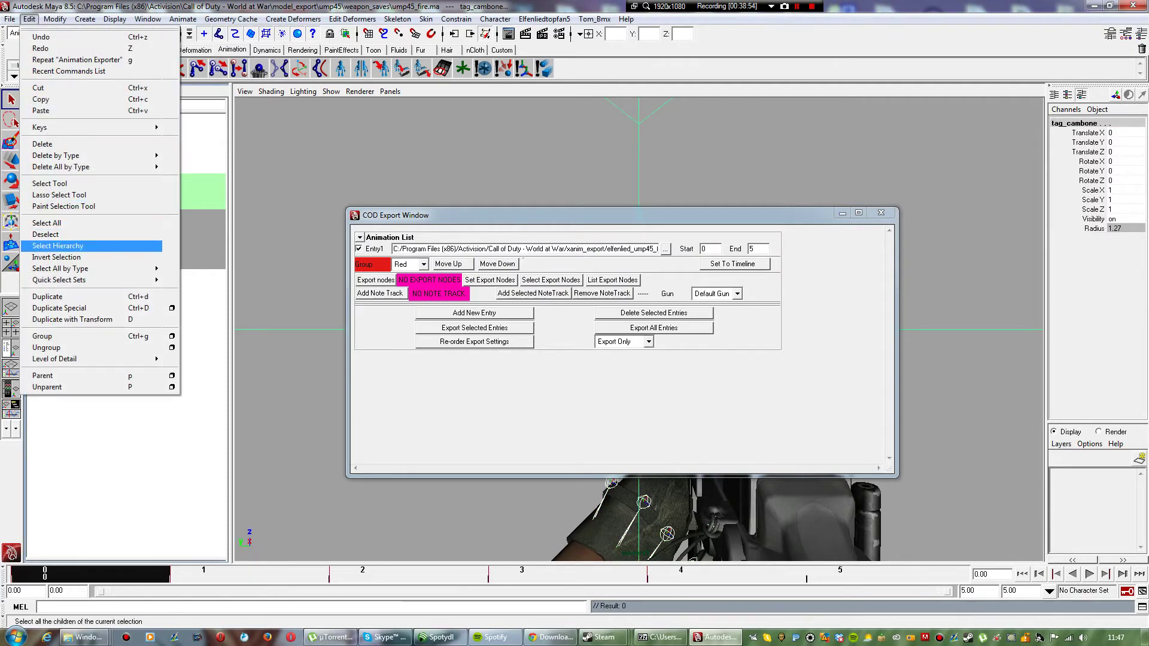
click(60, 246)
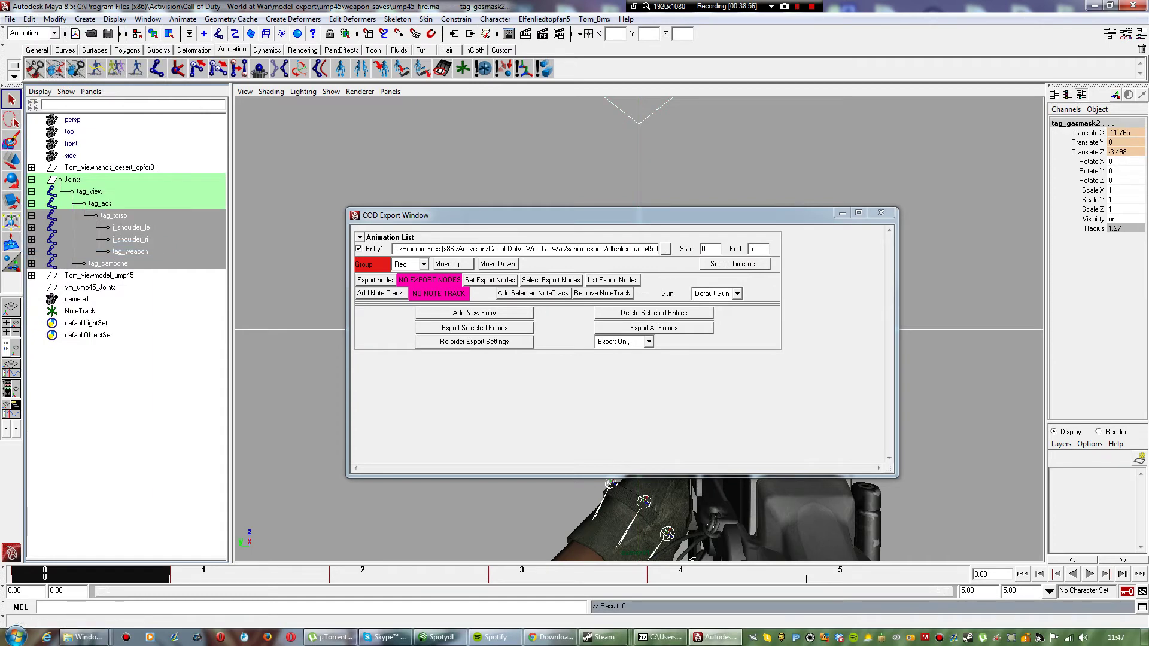
click(490, 280)
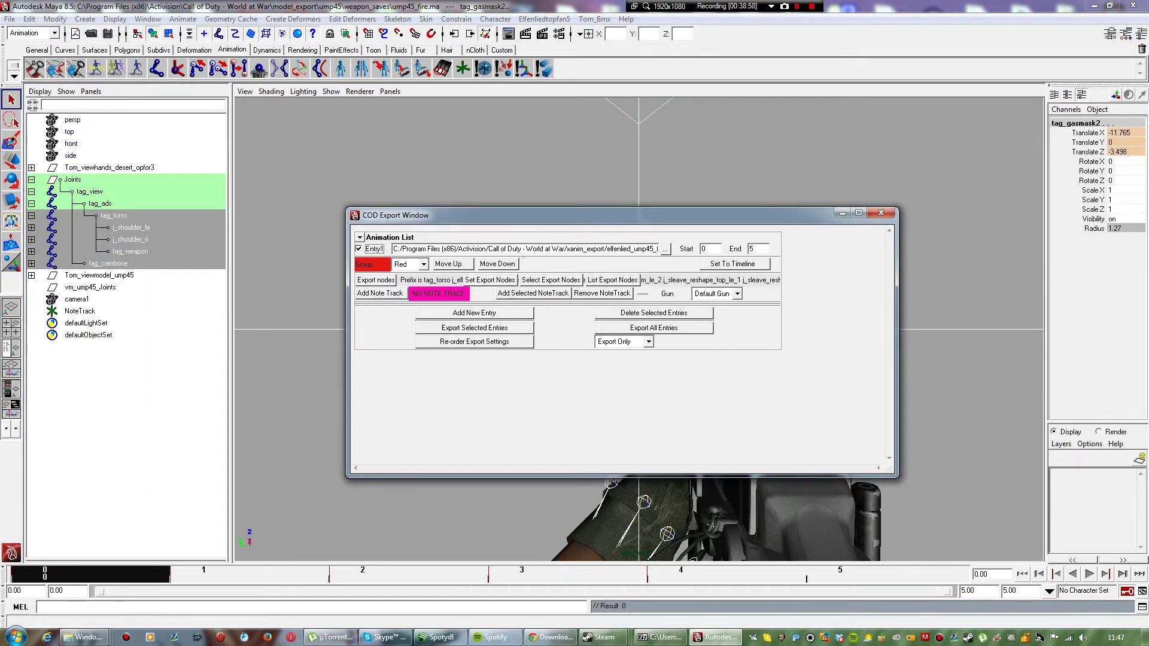
Step: Export the selected fire animation entry, saving the changes to ump45_fire.ma, and close the exporter
click(474, 328)
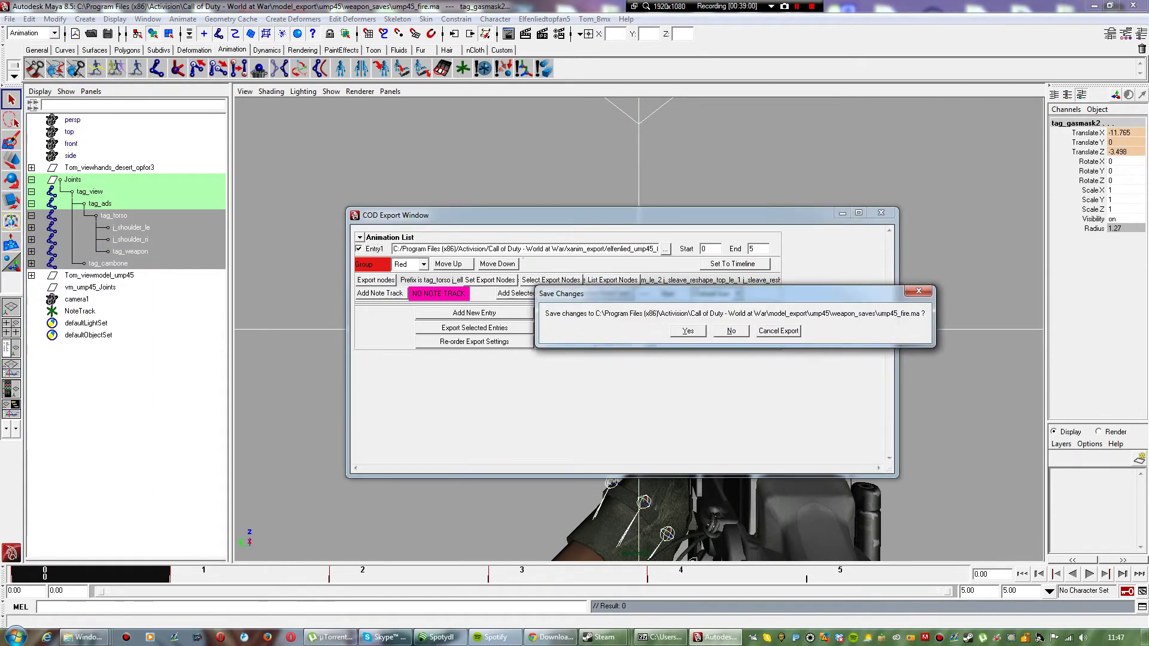
key(Return)
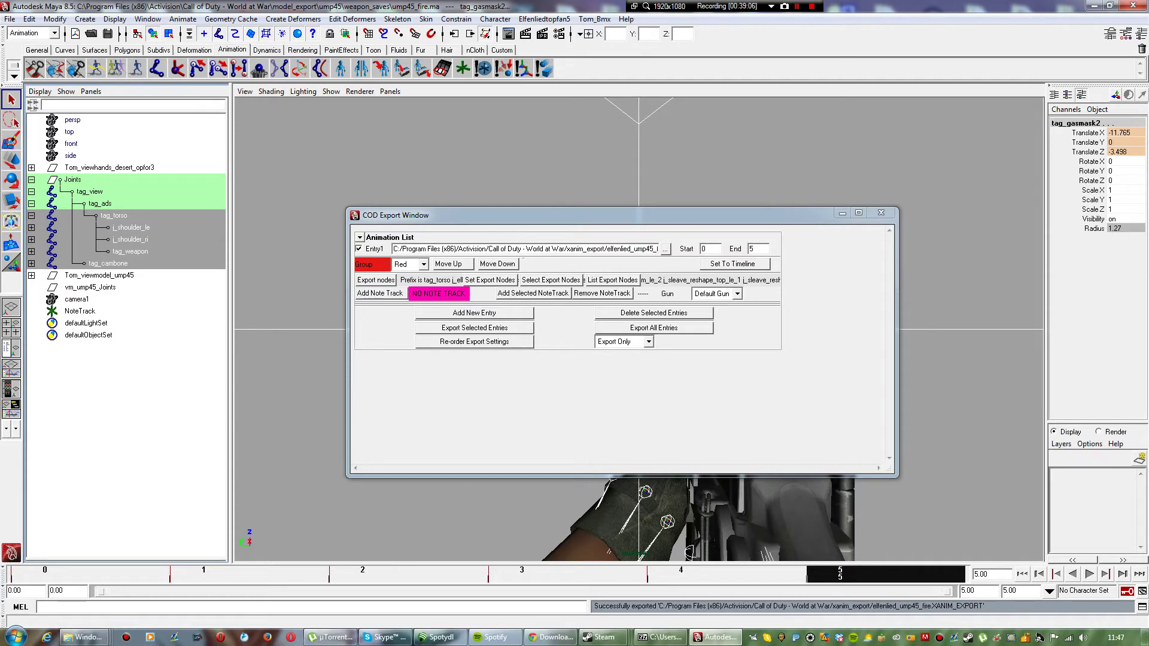
click(881, 212)
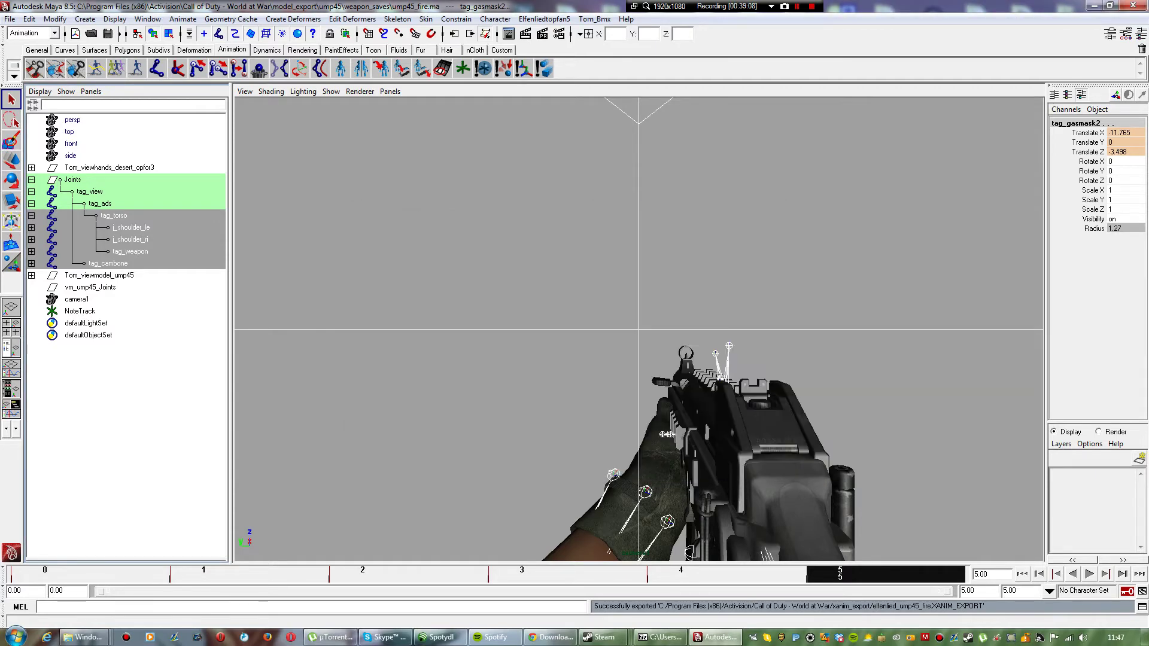
Step: Deselect the joints and quit Maya without saving further changes to ump45_fire.ma
click(874, 227)
click(1133, 6)
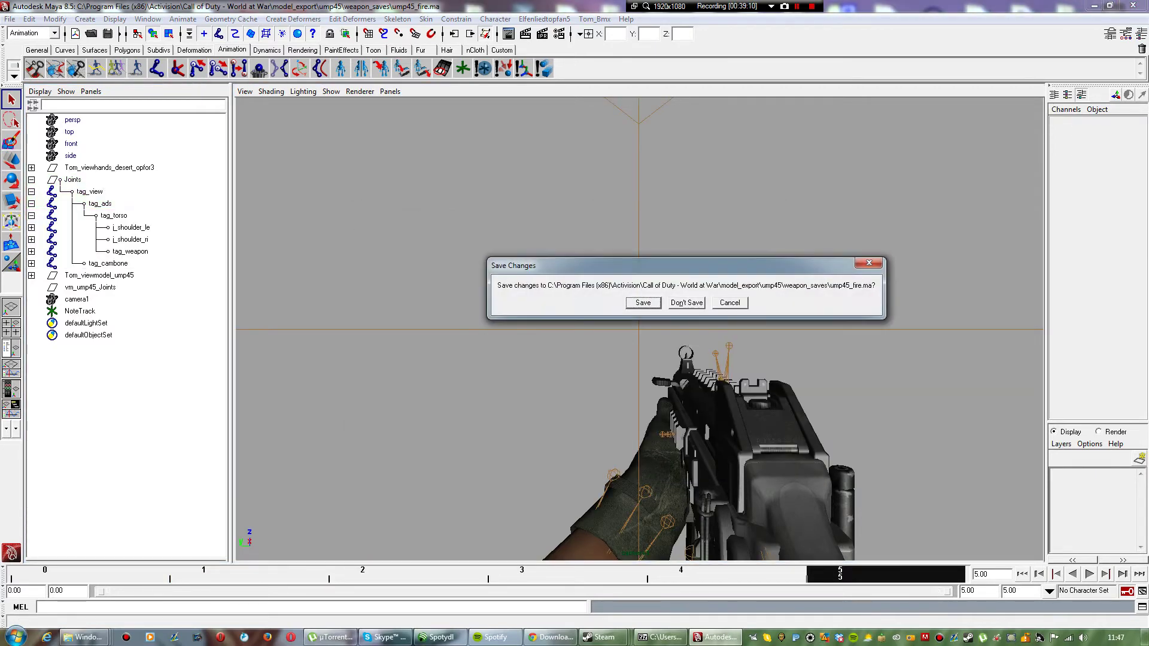
click(687, 303)
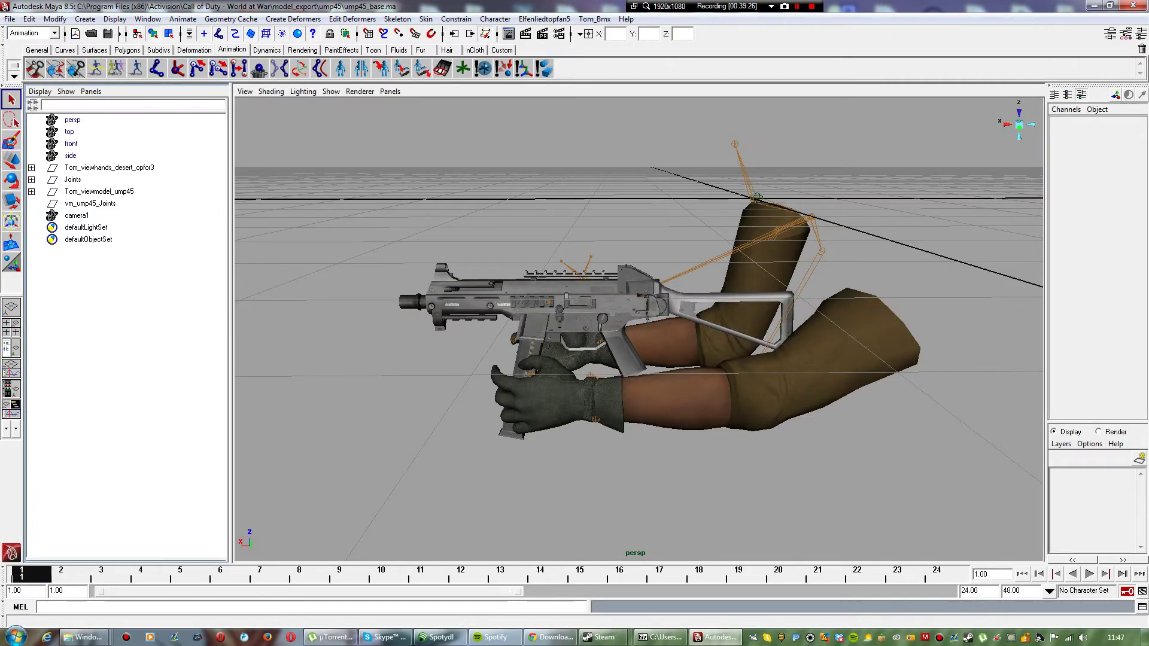
Step: Expand the ump45_base scene's Joints hierarchy in the outliner through tag_view, tag_ads and tag_torso
click(32, 179)
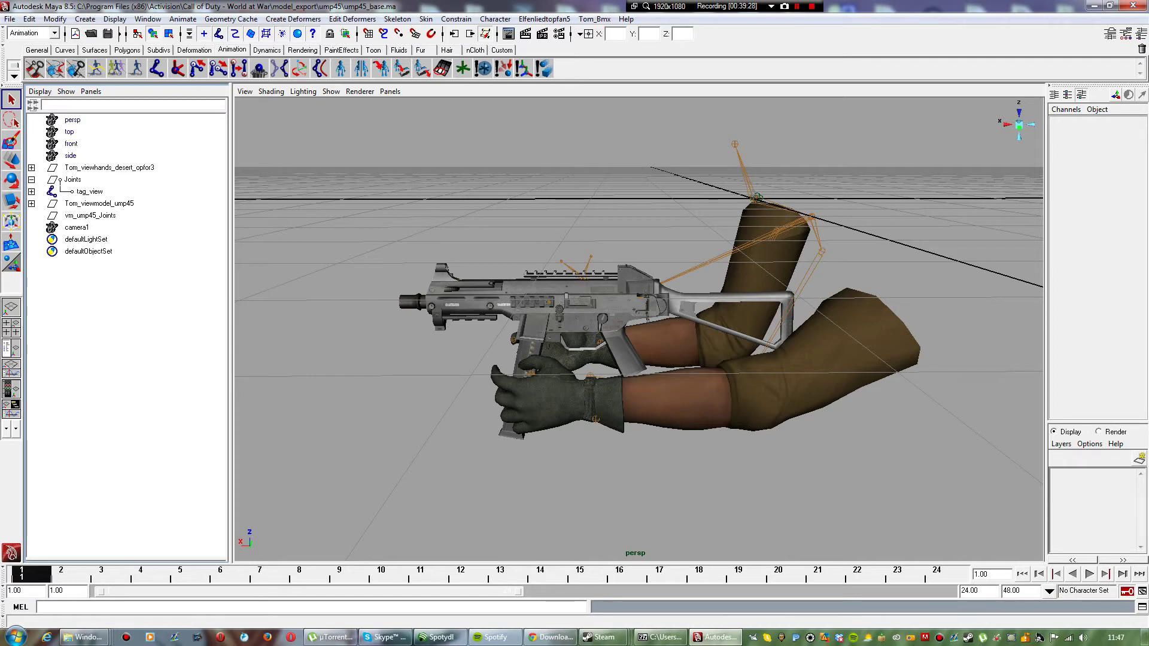
click(32, 192)
click(32, 204)
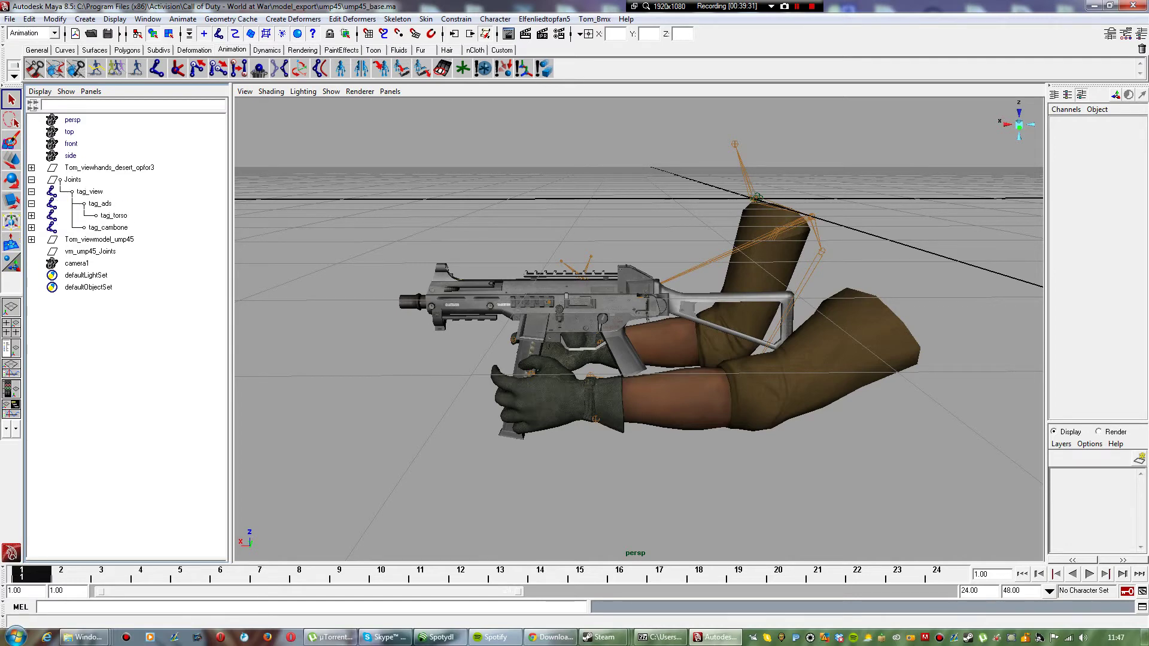
click(32, 216)
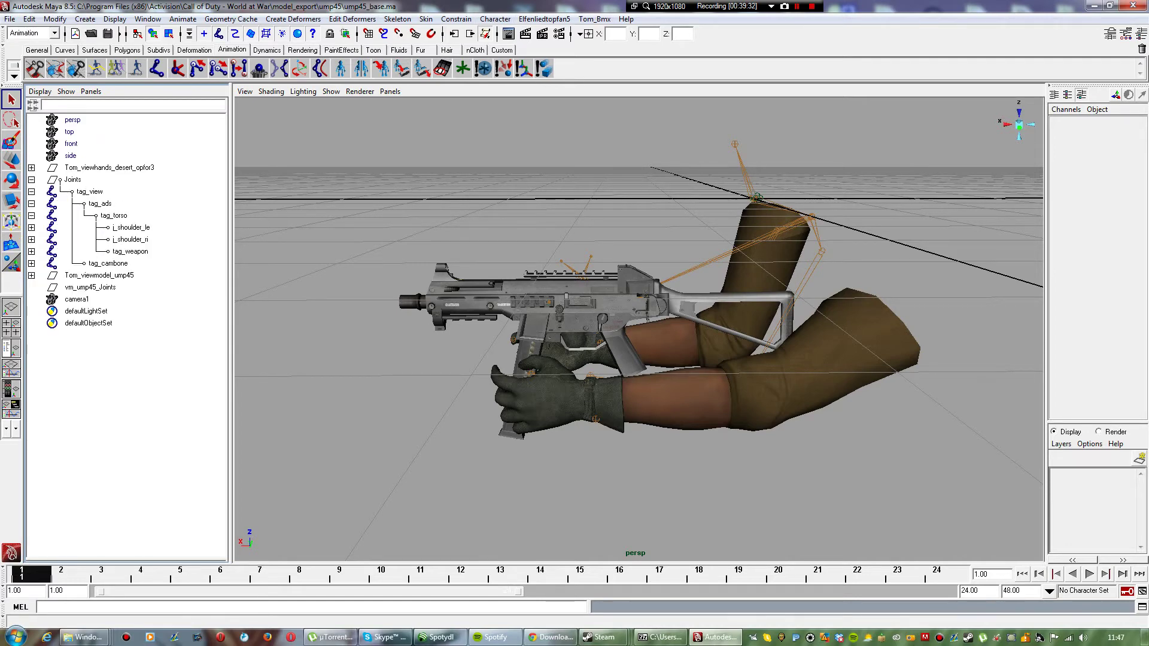
Step: Save the scene as ump45_ads_fire in the ump45 weapon_saves folder, using the mayaAscii (*.ma) format
click(9, 18)
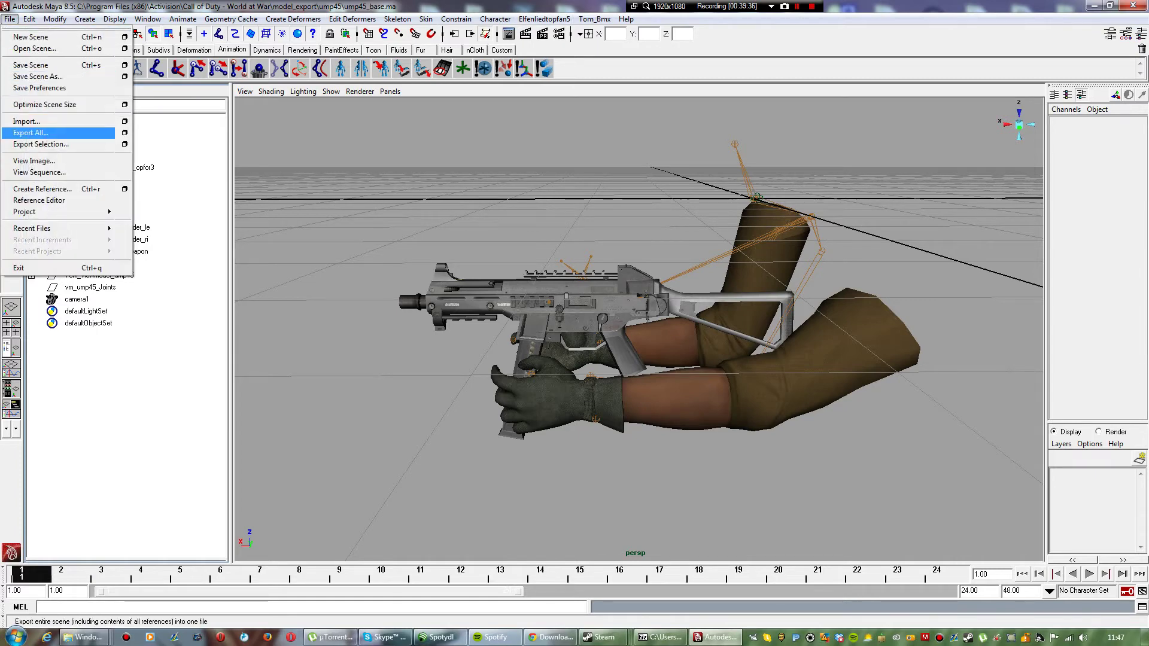
click(38, 76)
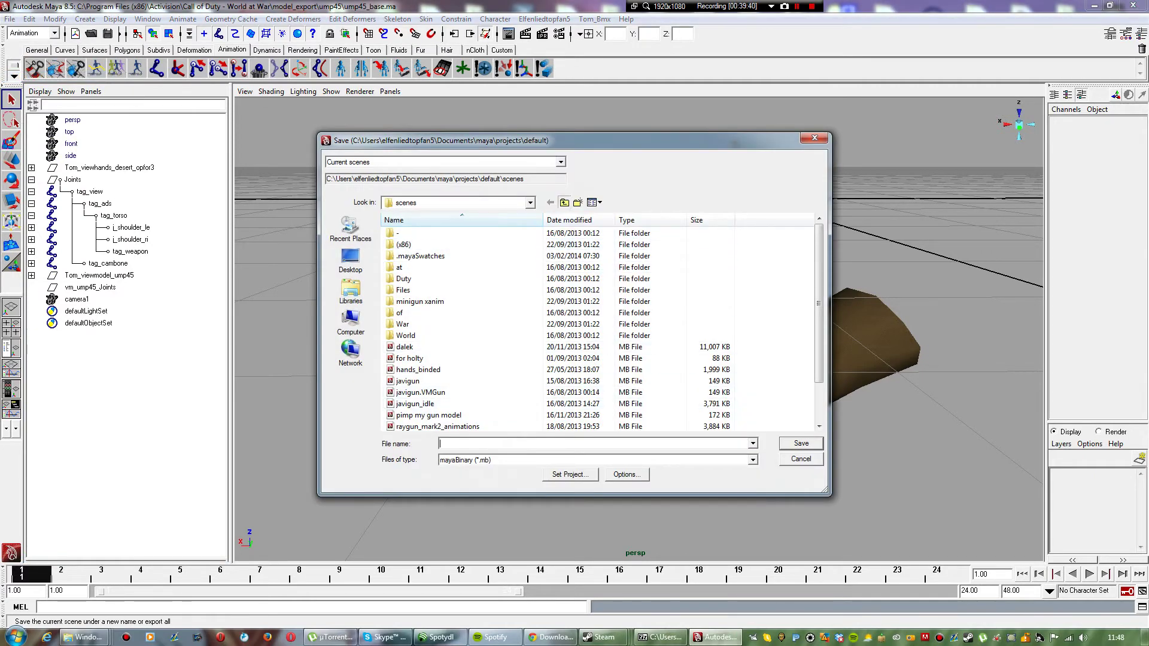
click(565, 202)
double_click(443, 347)
double_click(419, 233)
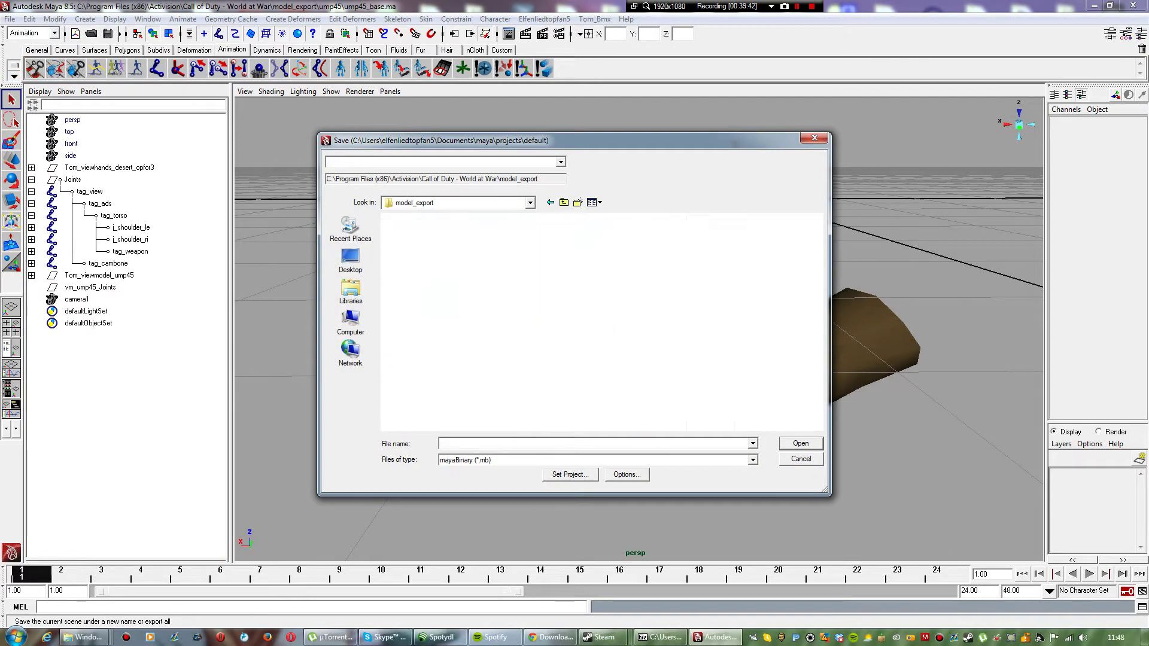
double_click(419, 280)
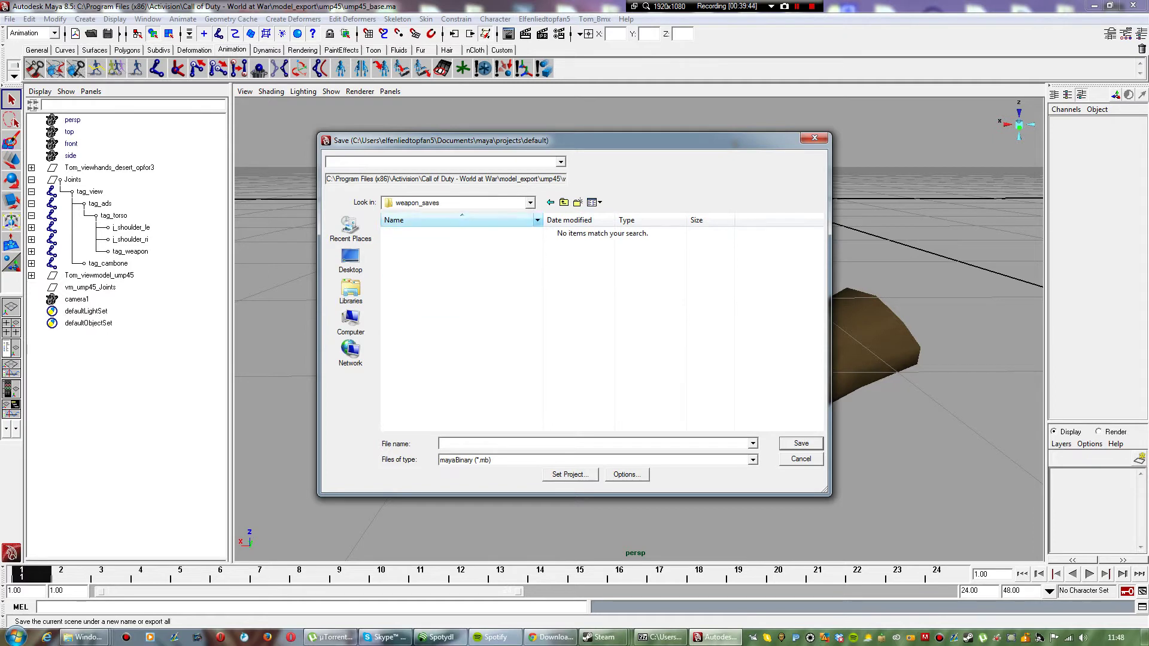
click(752, 459)
click(461, 470)
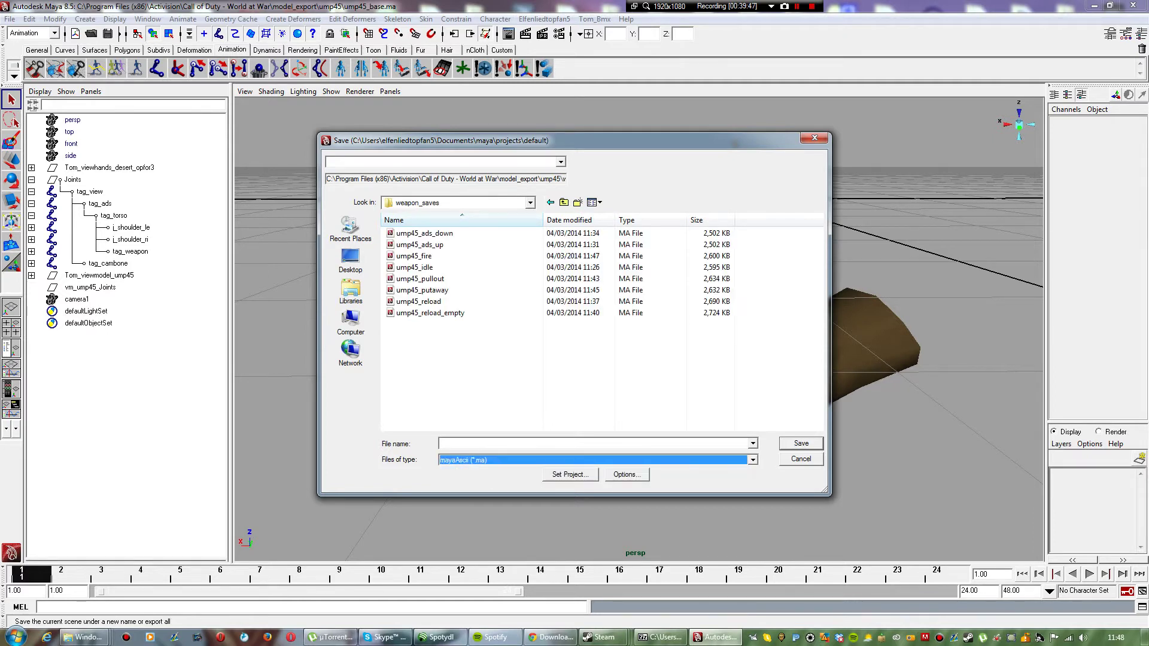
click(473, 444)
text(u)
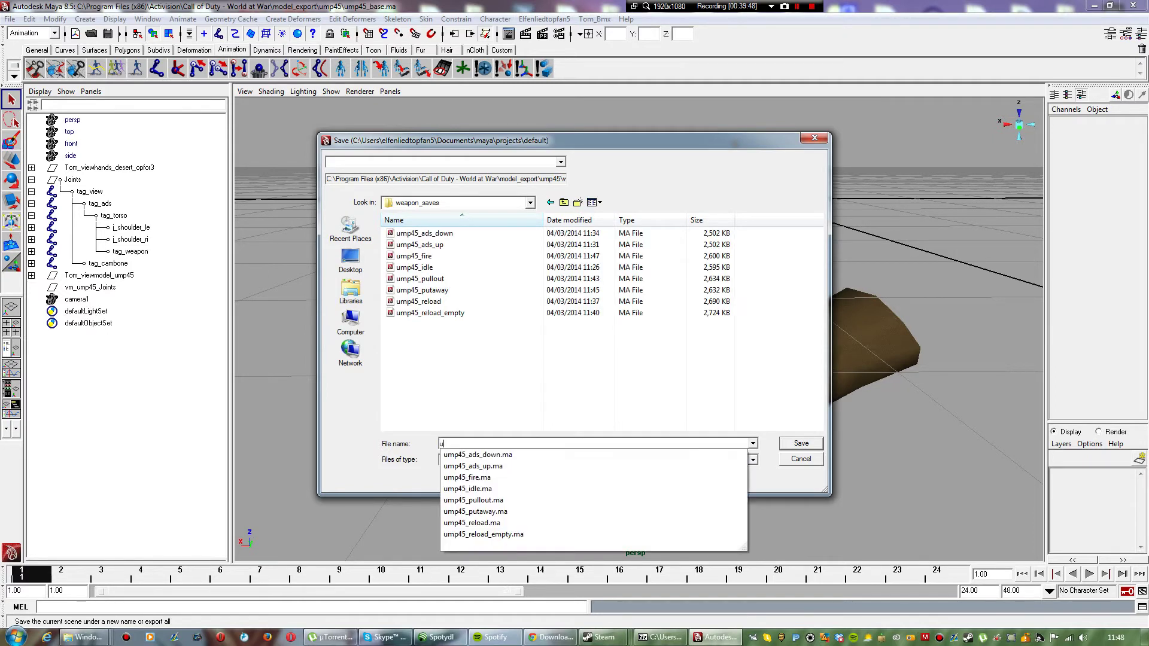
text(mp45_ads)
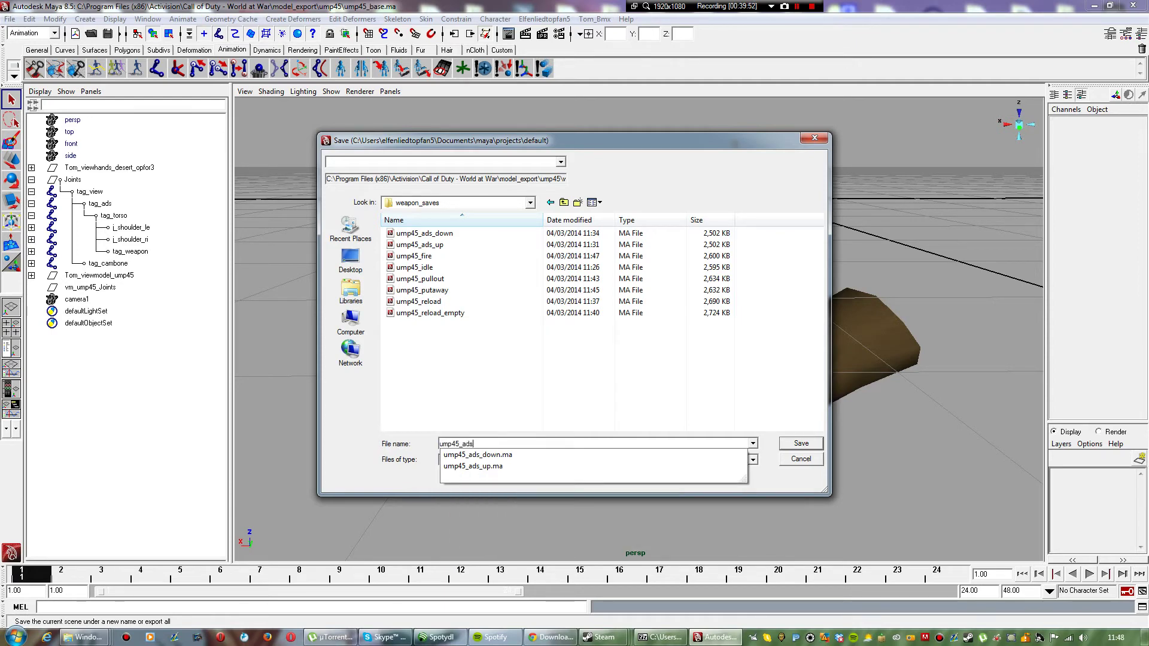
text(_fire)
key(Return)
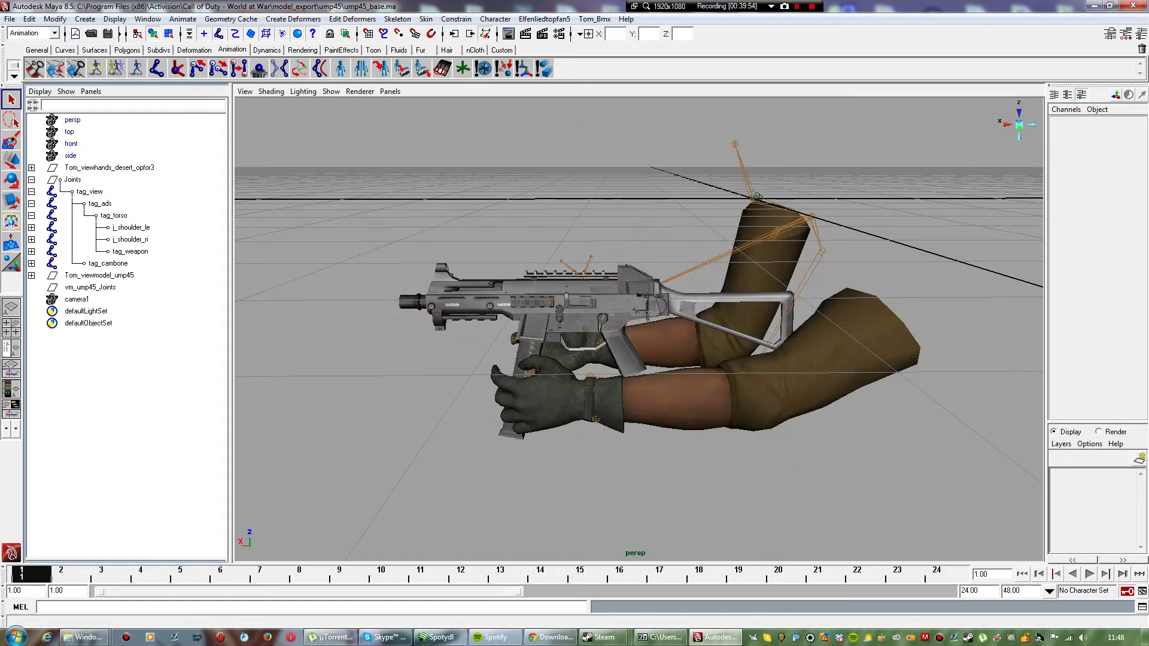
Step: Import the viewmodel_ump45_fire_ads.tanim animation from the ump45 tanim folder
click(9, 19)
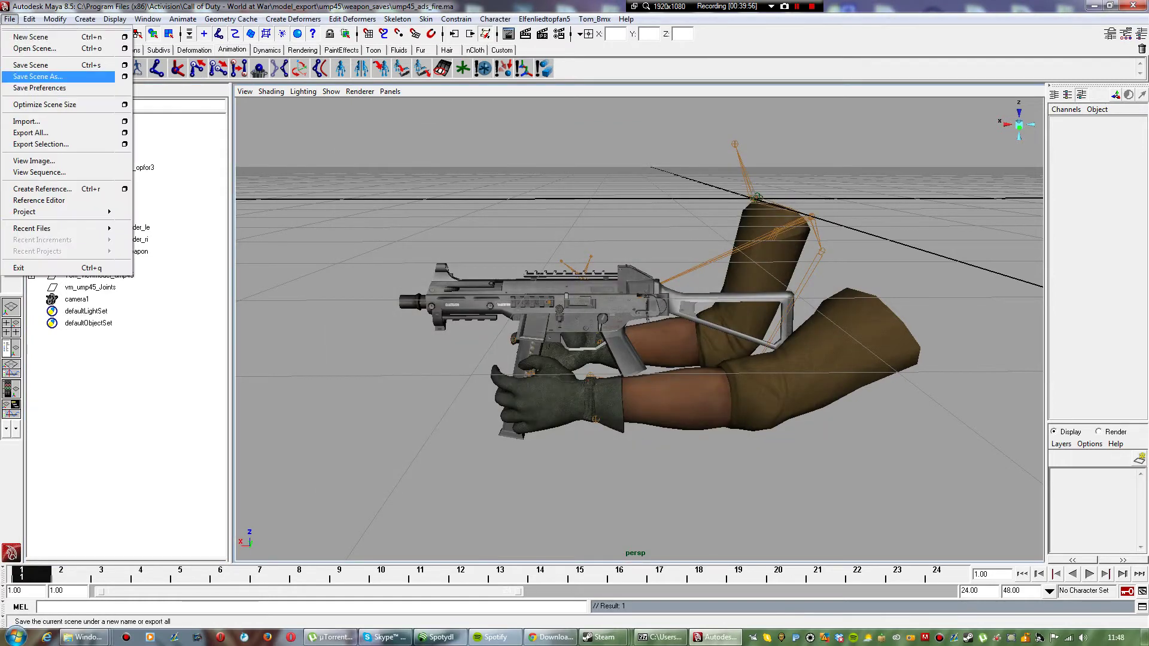
click(27, 122)
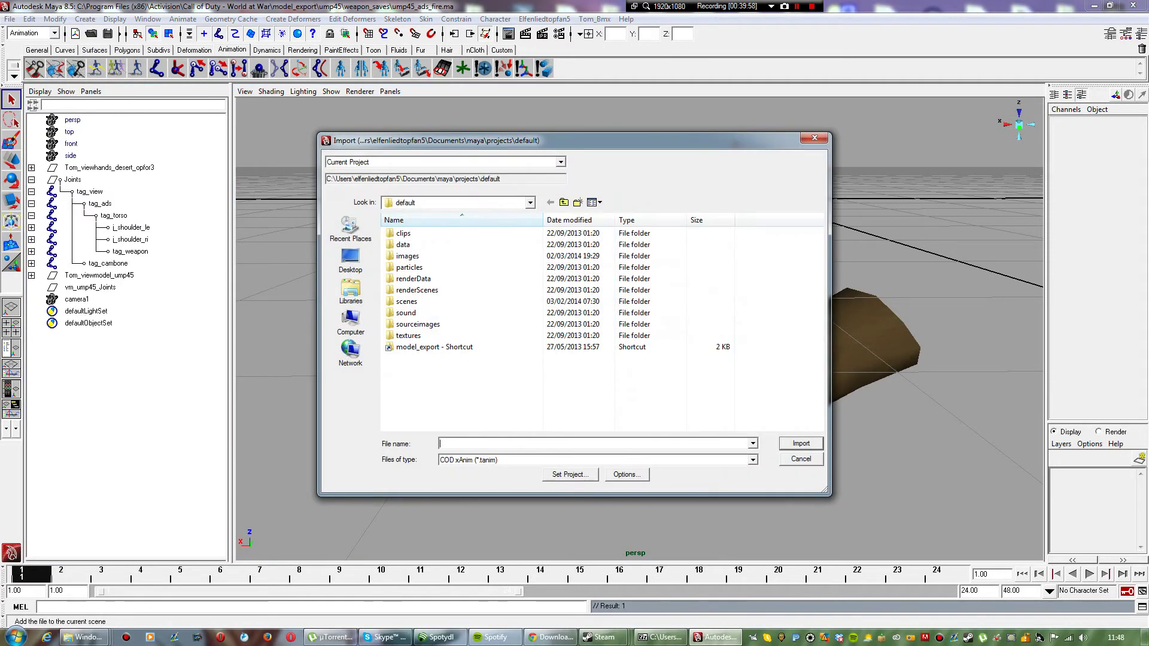
double_click(413, 233)
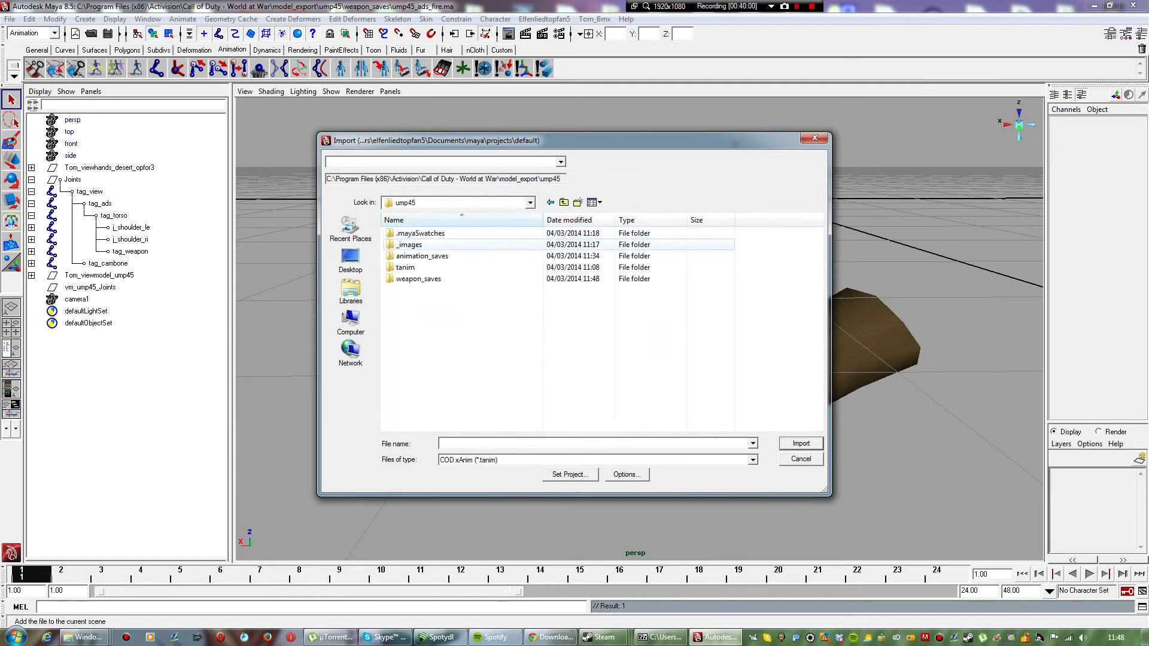
click(405, 267)
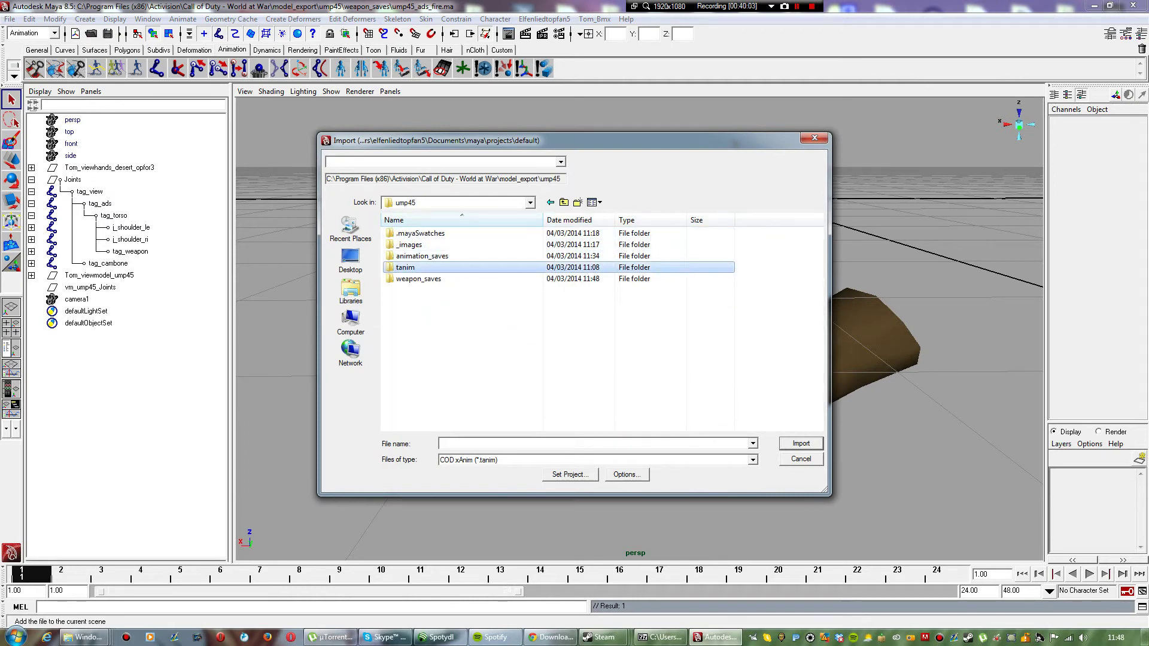
double_click(406, 268)
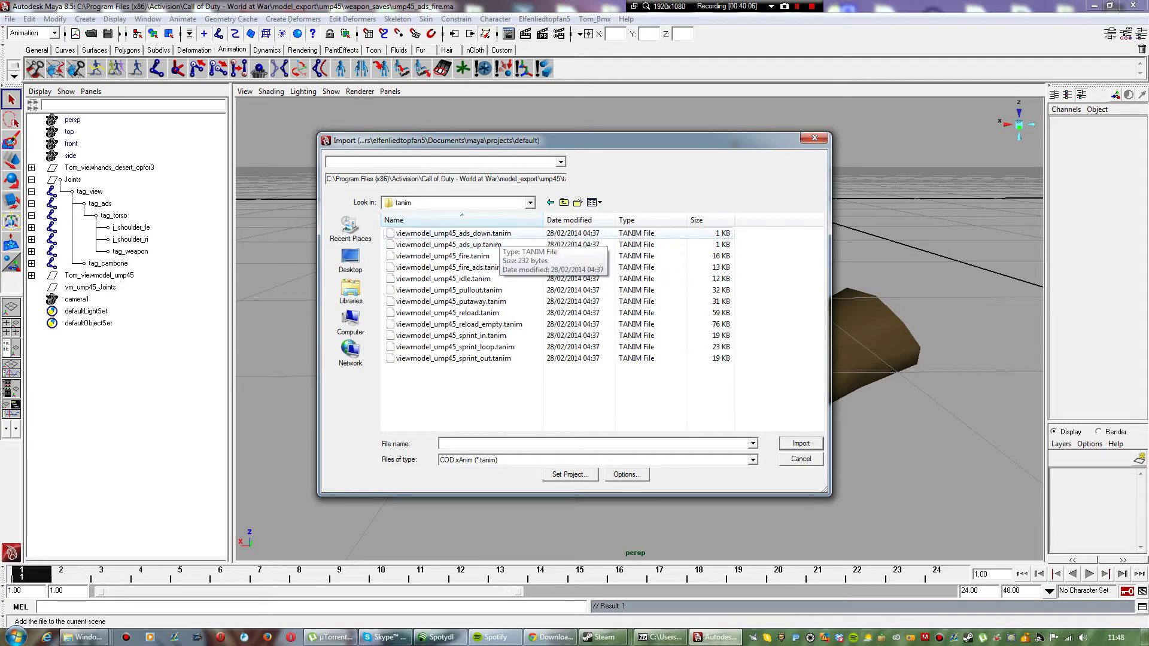
double_click(479, 267)
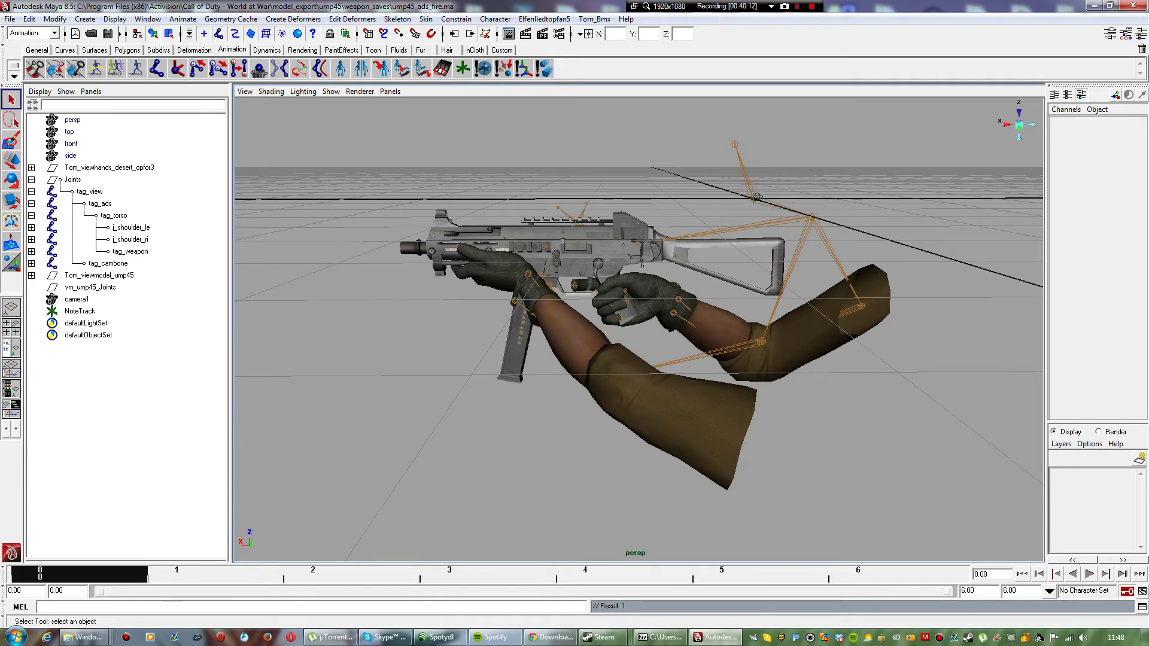
Step: Look through camera1 and play back the imported ADS fire animation to check it
click(390, 91)
mouse_move(419, 105)
click(510, 105)
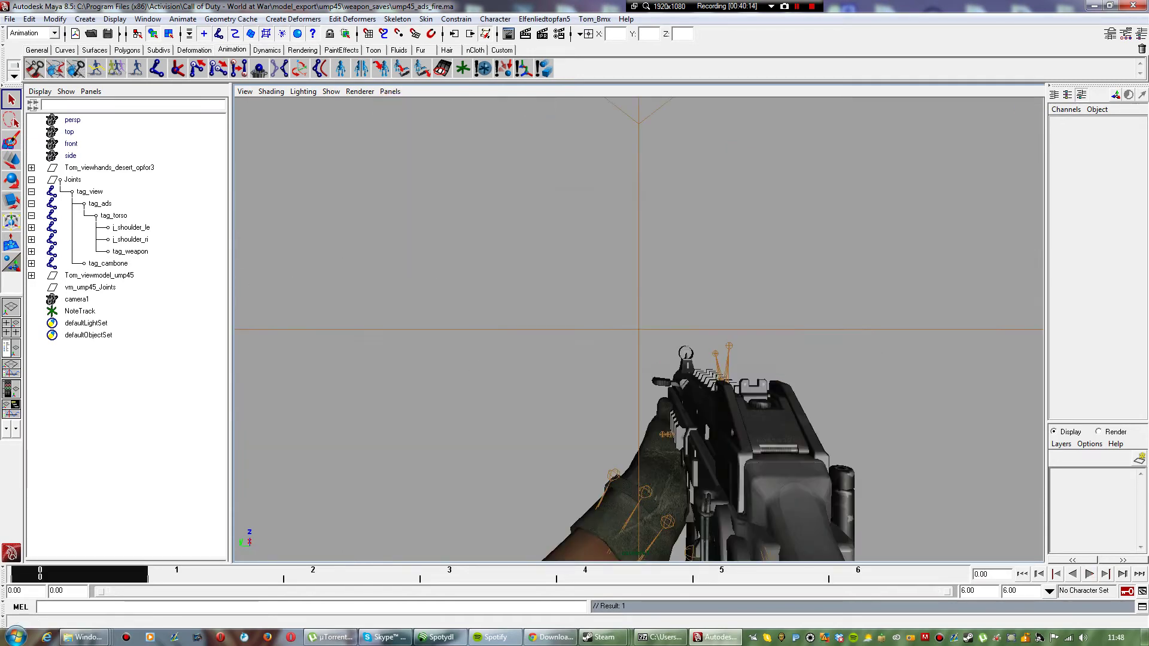
click(1090, 574)
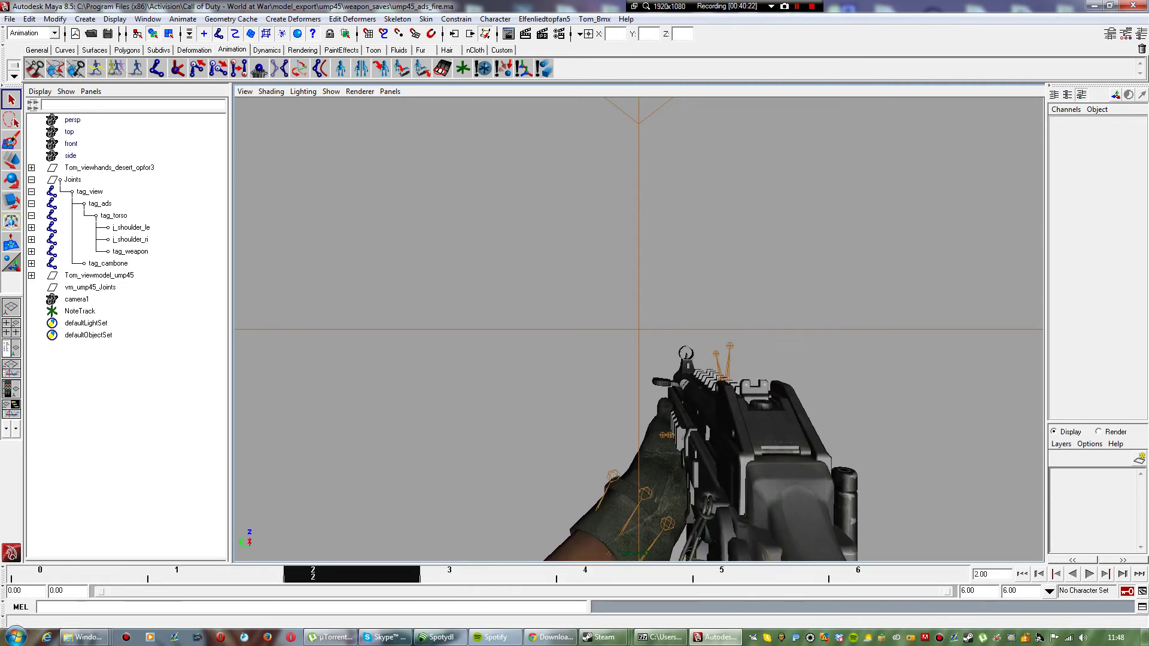
key(Escape)
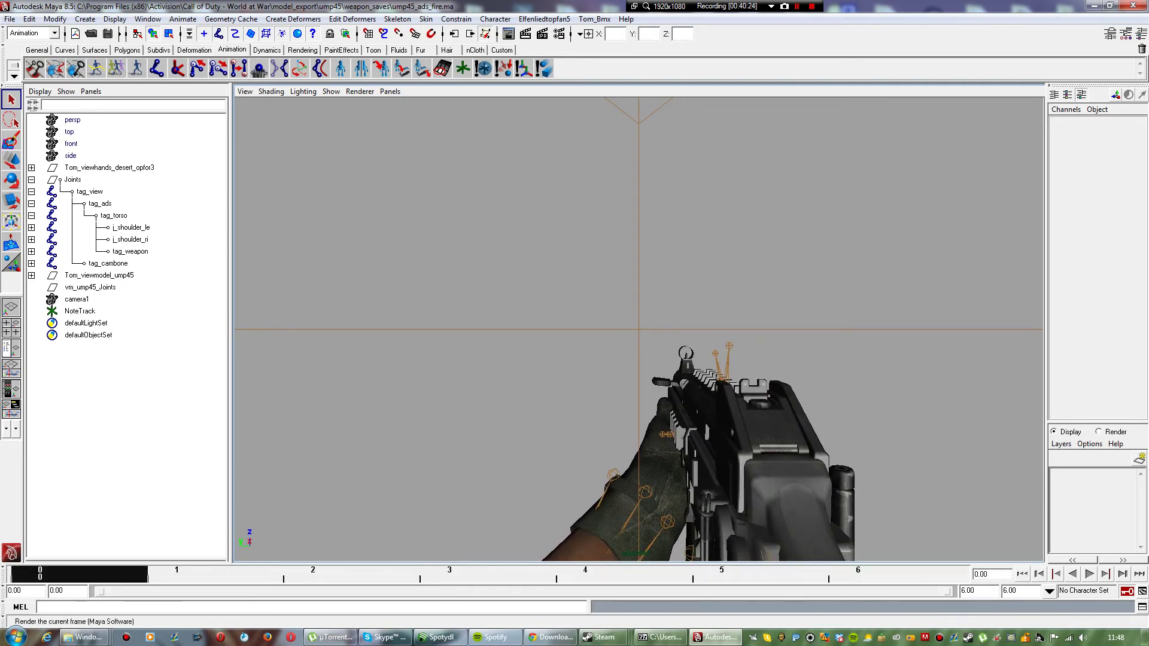
Step: Open the Call of Duty animation exporter with a new entry and open its end frame for editing
click(544, 19)
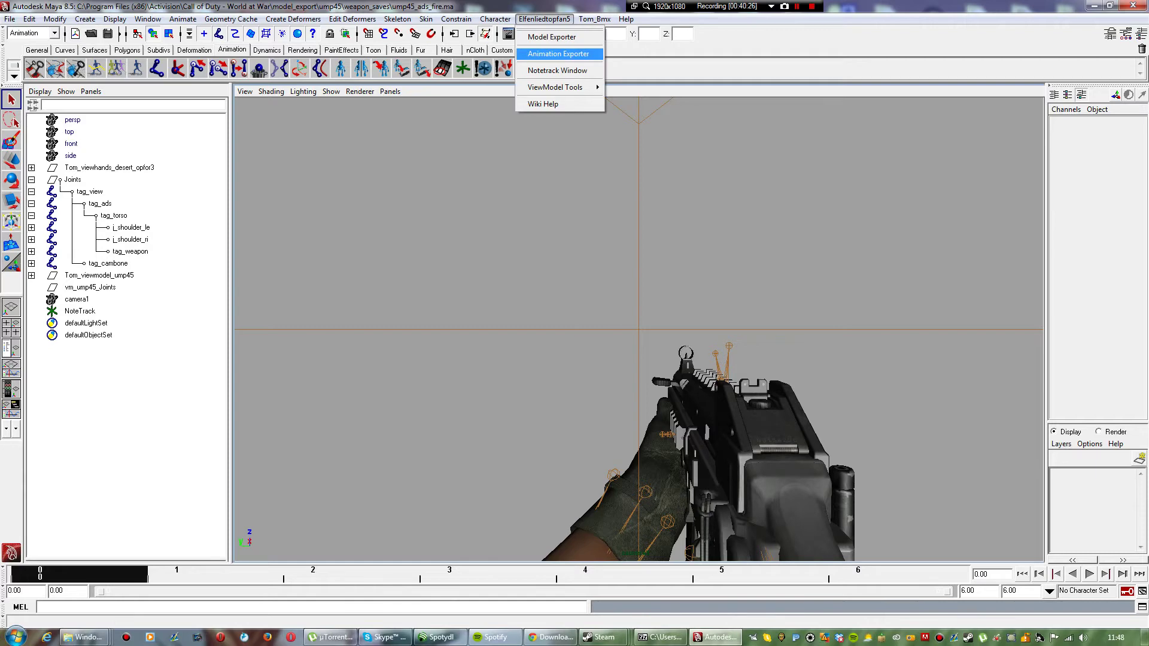
click(559, 54)
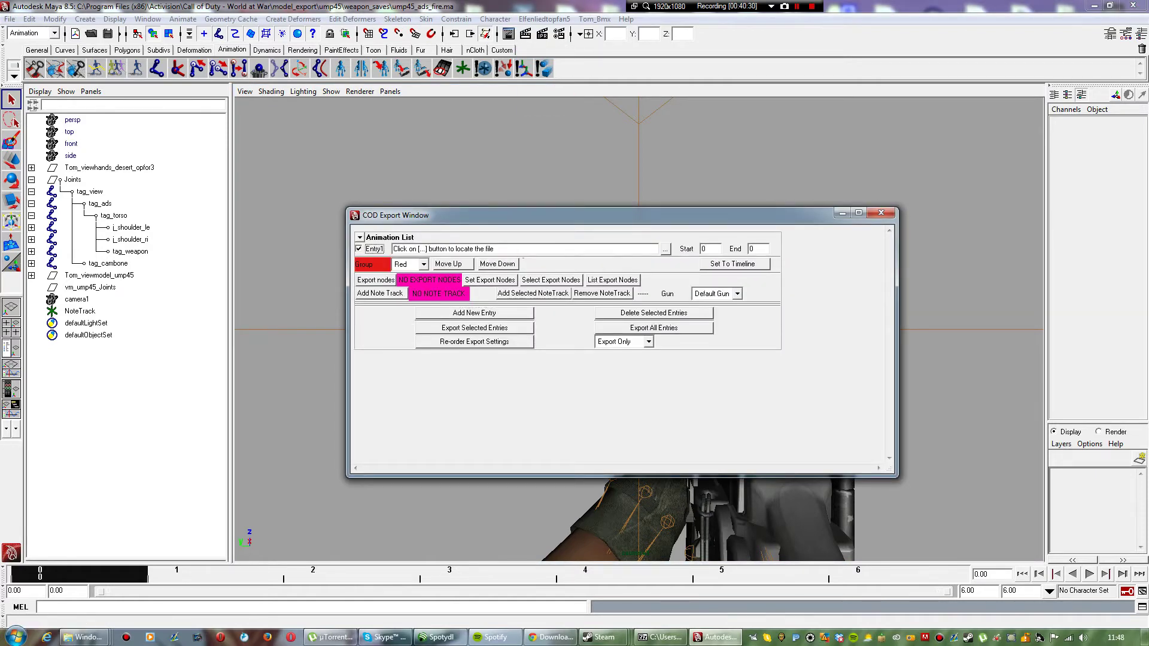
double_click(752, 249)
Step: Set the export entry's end frame to 6 and its output file to elfenlied_ump45_ads_fire in the World at War xanim_export folder
click(666, 249)
click(612, 231)
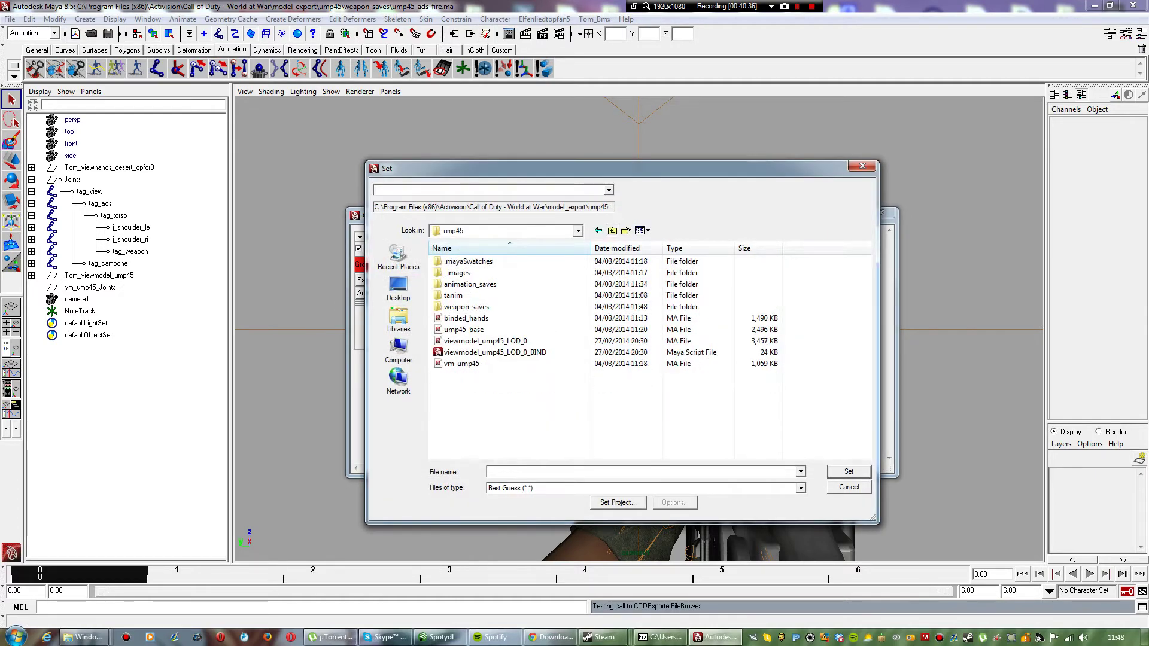
click(611, 231)
click(611, 231)
scroll(605, 359, down, 7)
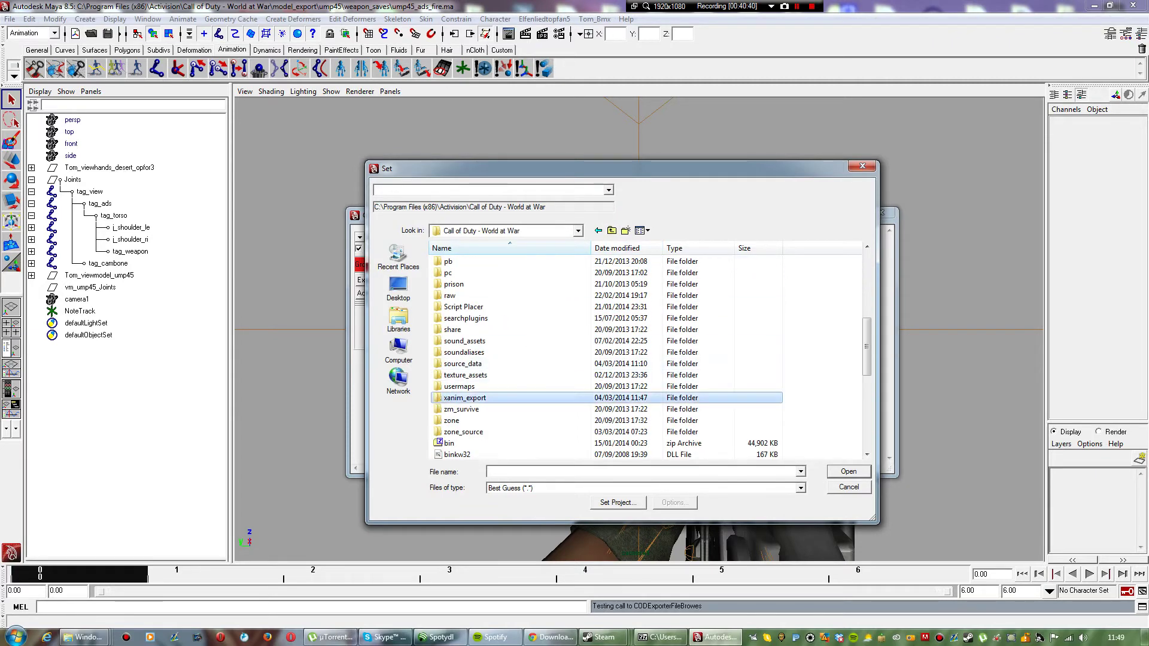
double_click(465, 398)
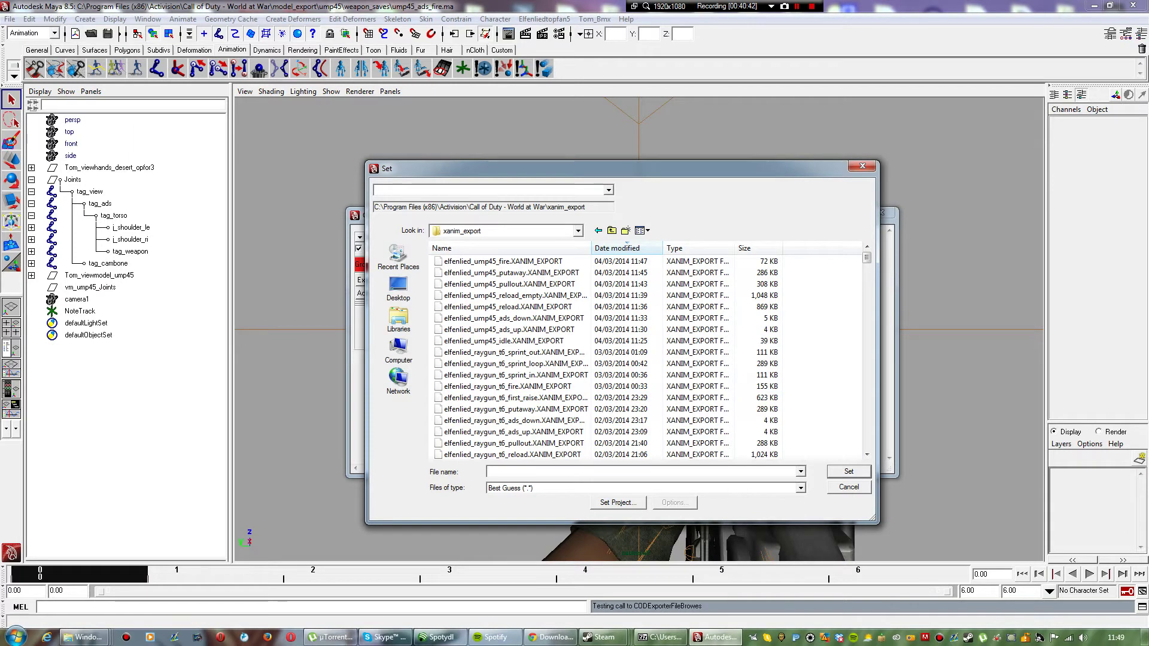
text(elfenlied_)
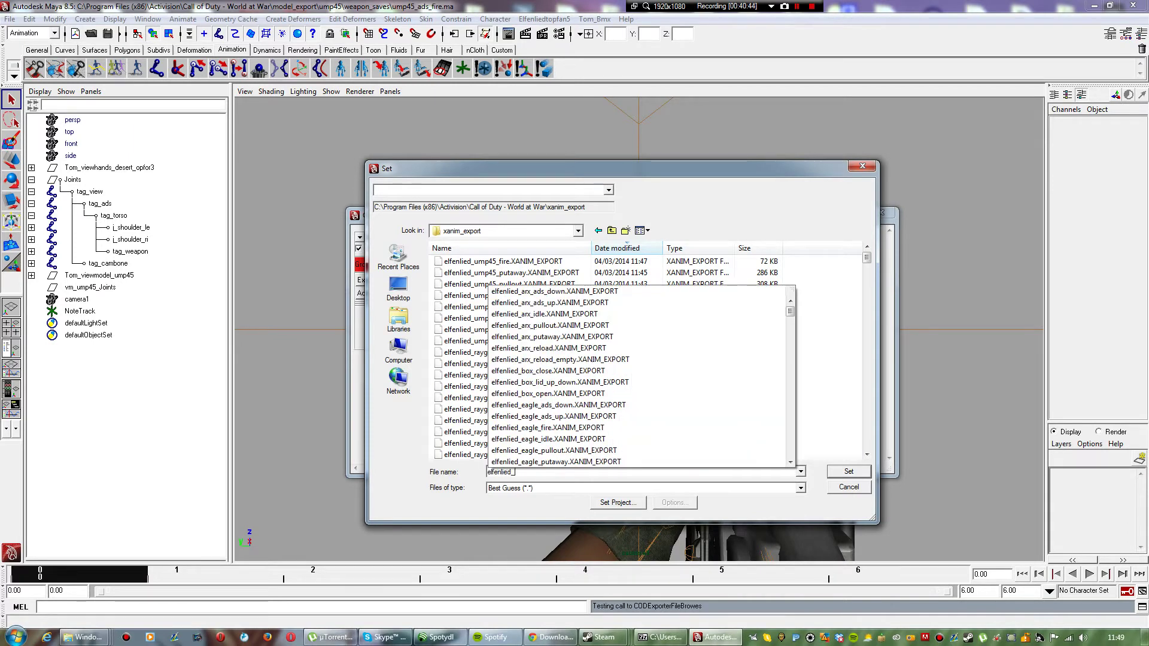
text(ads_)
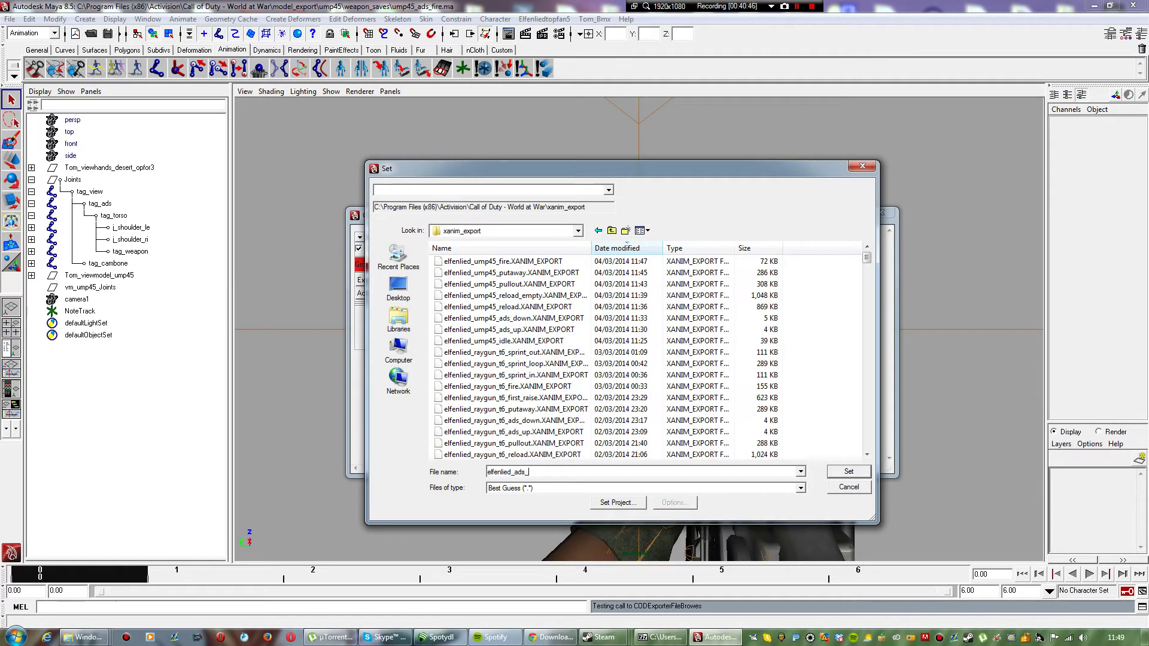
text(s)
key(BackSpace)
key(BackSpace)
key(BackSpace)
text(ump4)
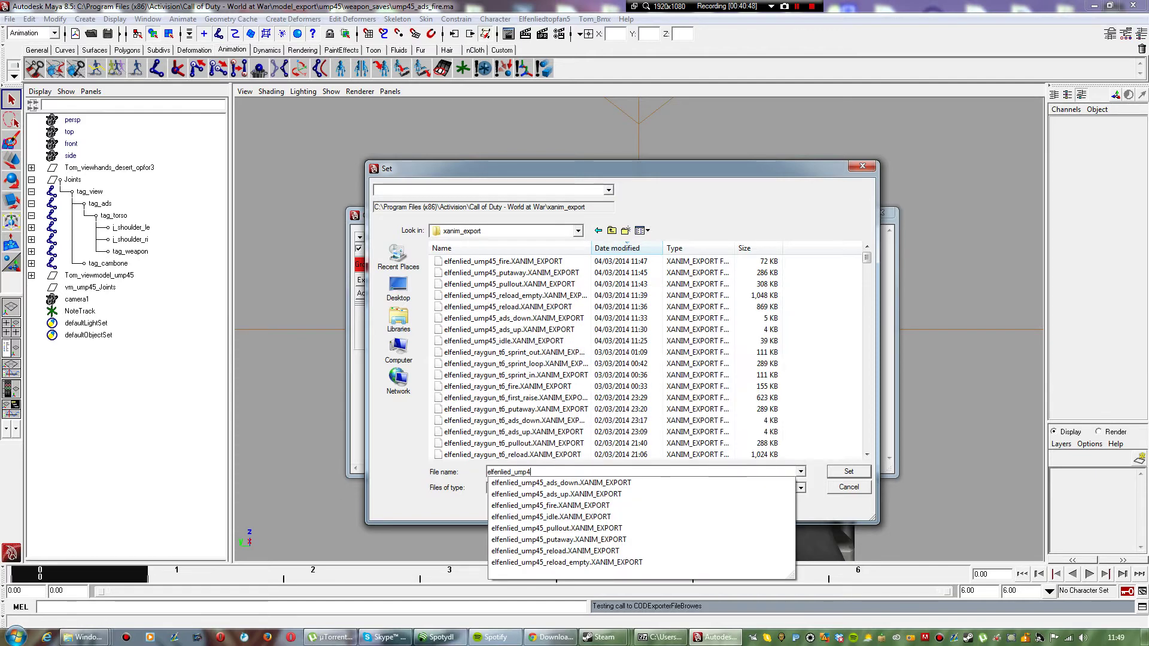
text(5_ads_)
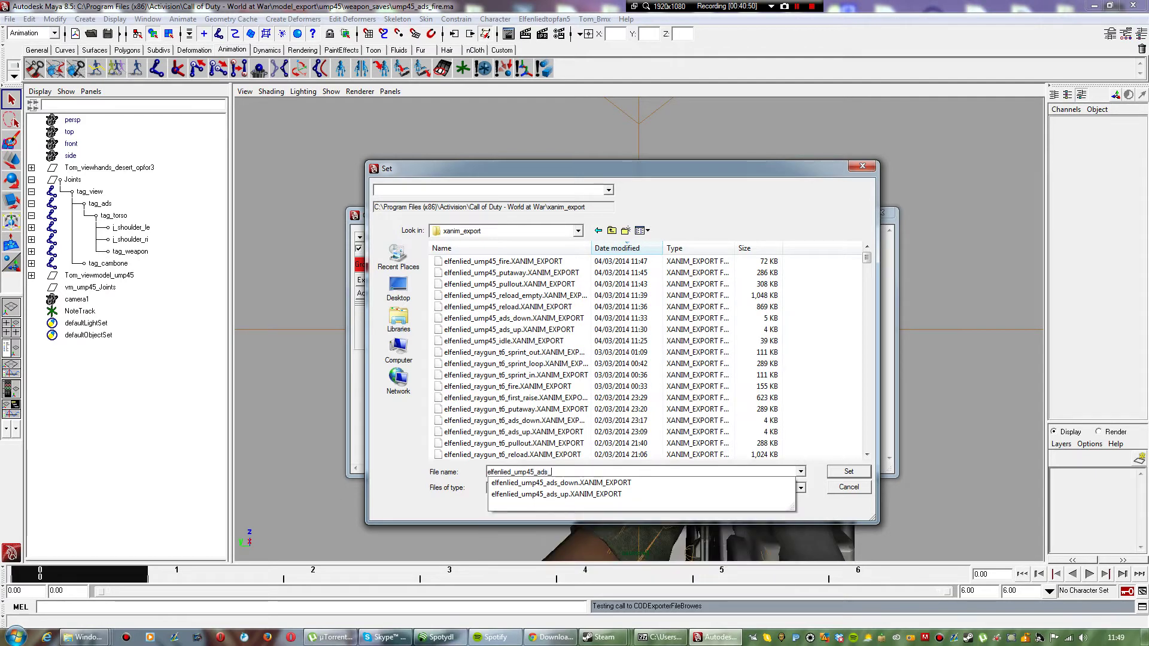
text(fire)
key(Return)
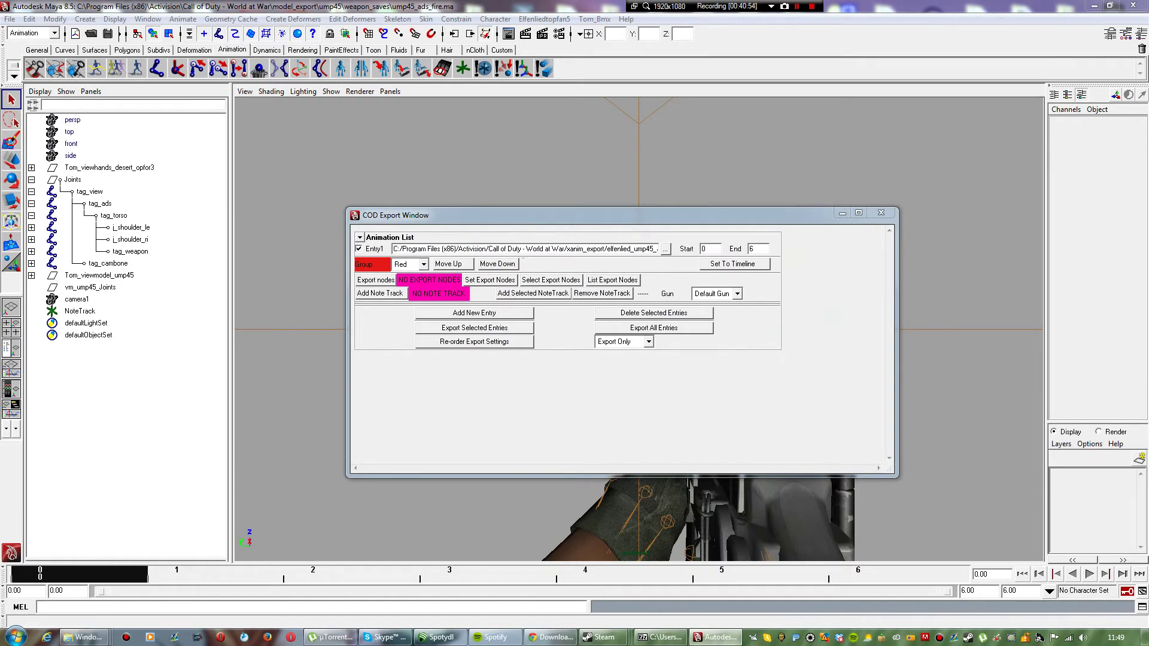
drag(643, 249, 668, 249)
click(633, 249)
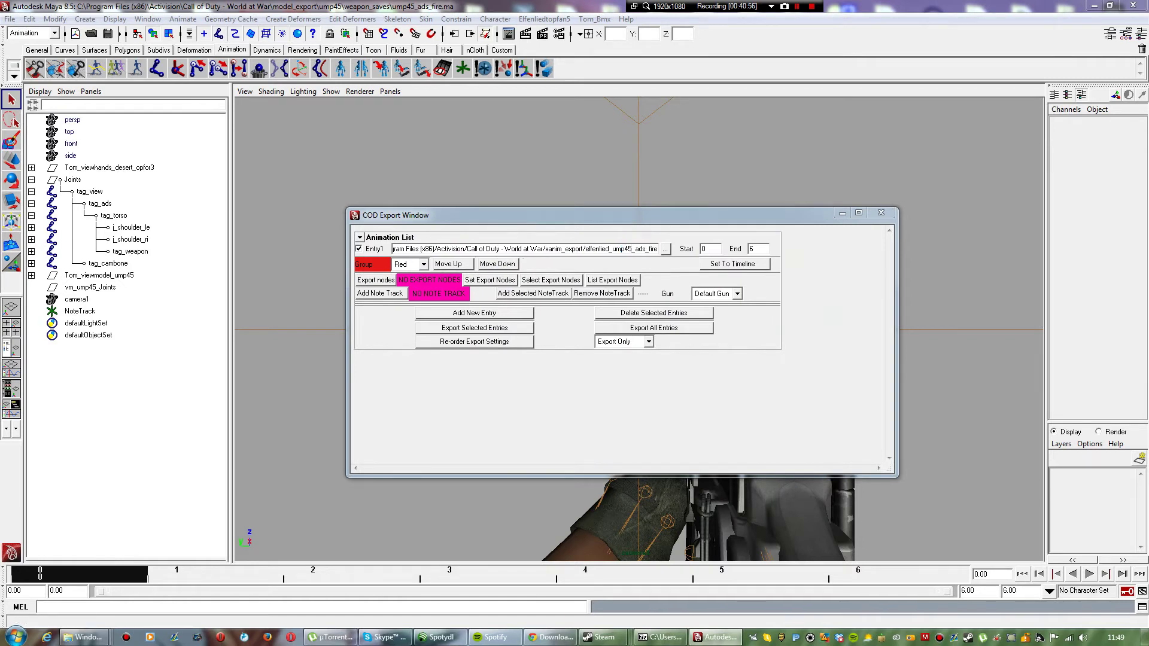
Step: Set the tag_torso and tag_cambone hierarchies as export nodes and export the selected entry, saving the scene changes
click(114, 215)
shift+click(108, 263)
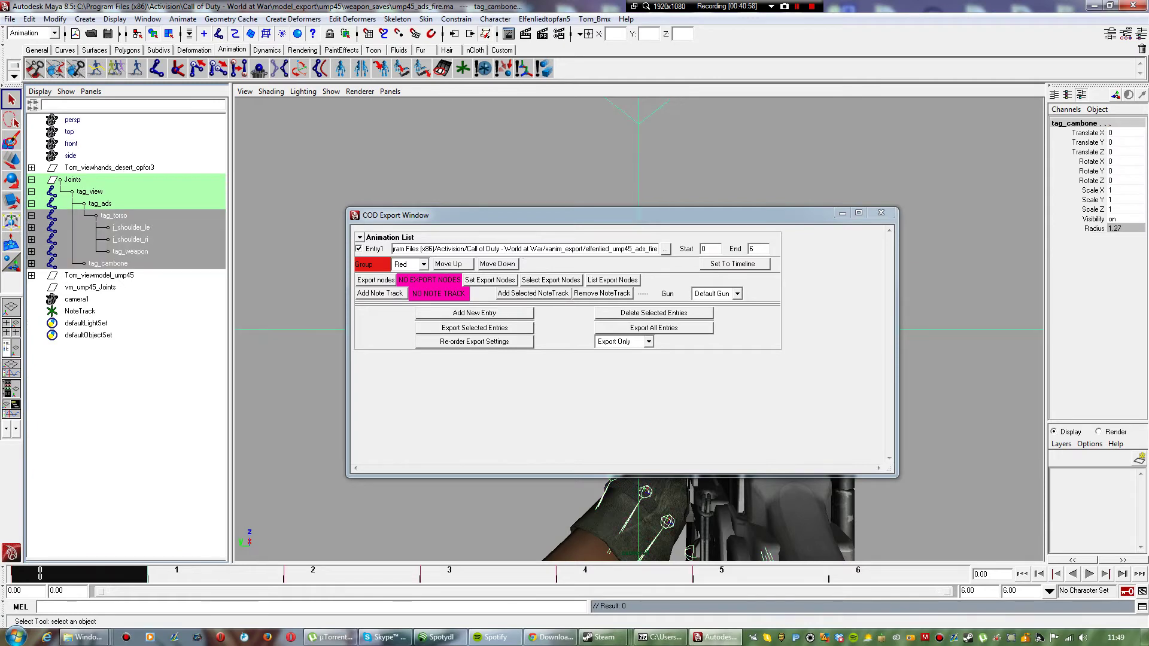
click(28, 19)
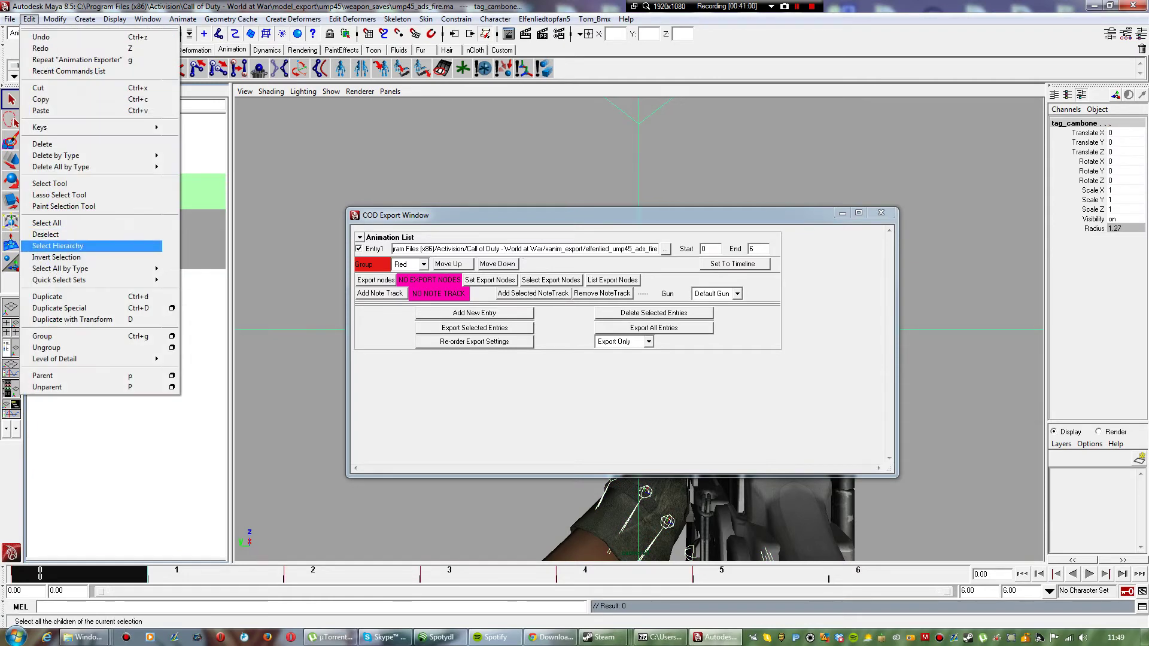
click(57, 245)
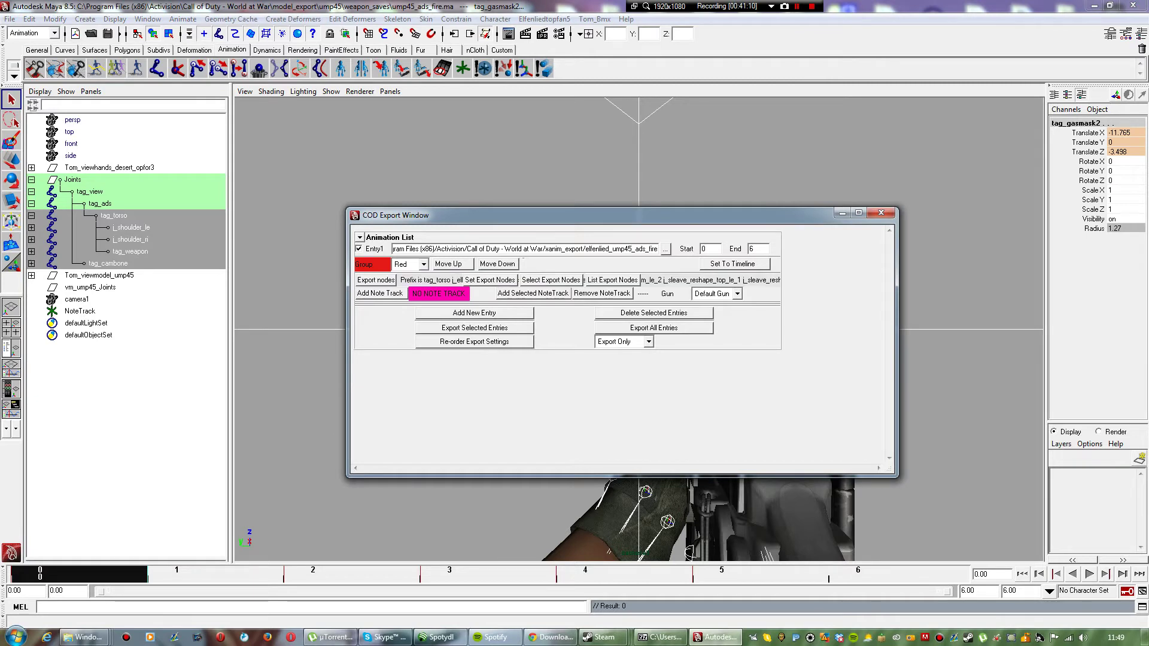
click(474, 327)
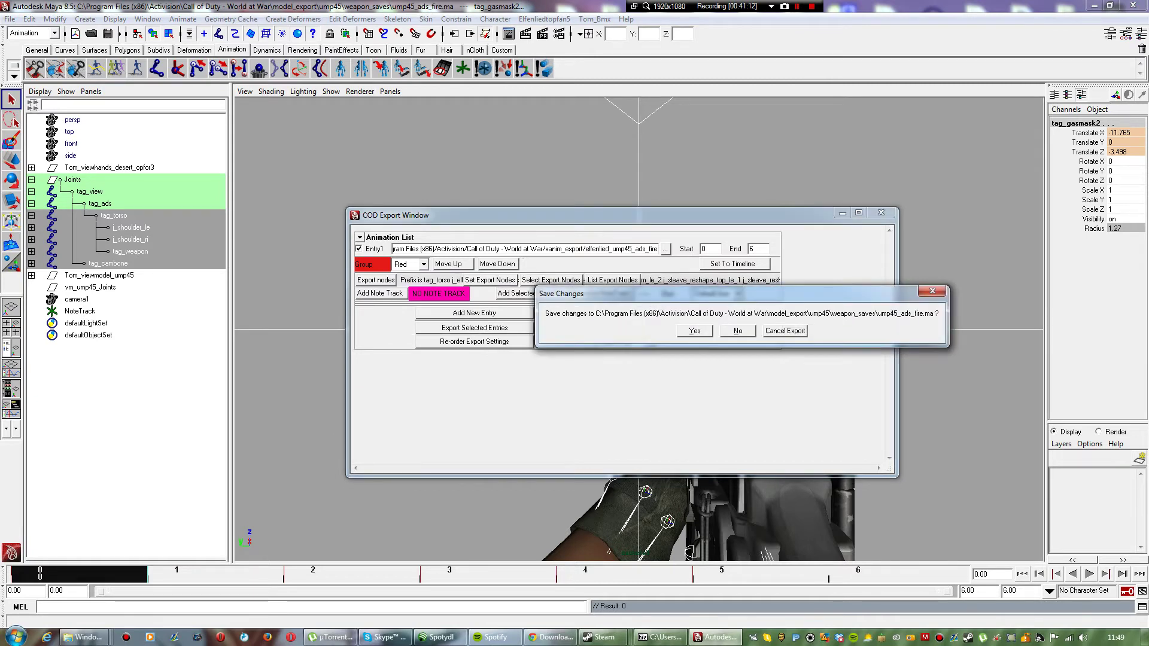
click(695, 331)
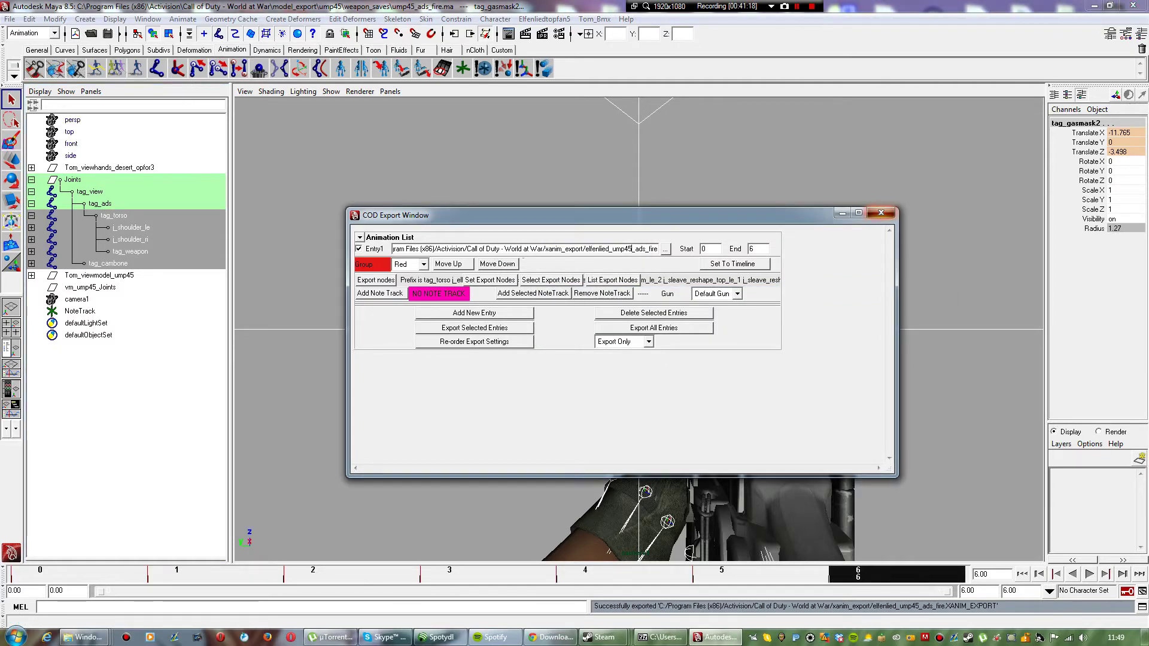
Step: Close the exporter and the ump45_ads_fire scene, and open the ump45_base scene again
click(881, 213)
click(881, 213)
click(1133, 5)
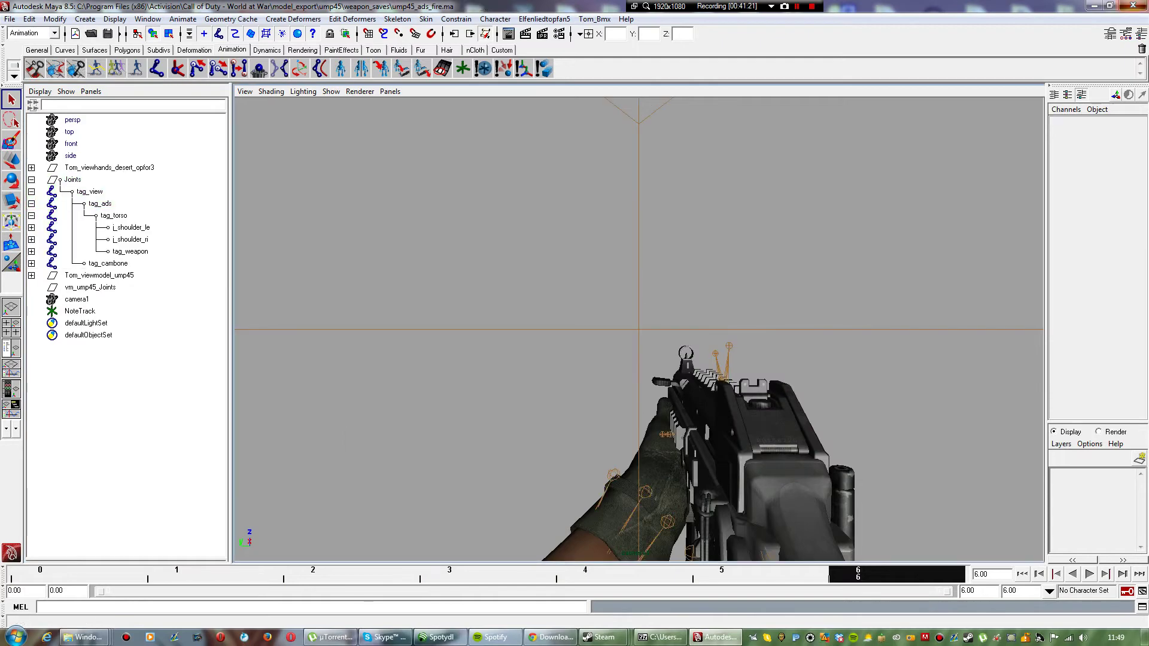
key(Return)
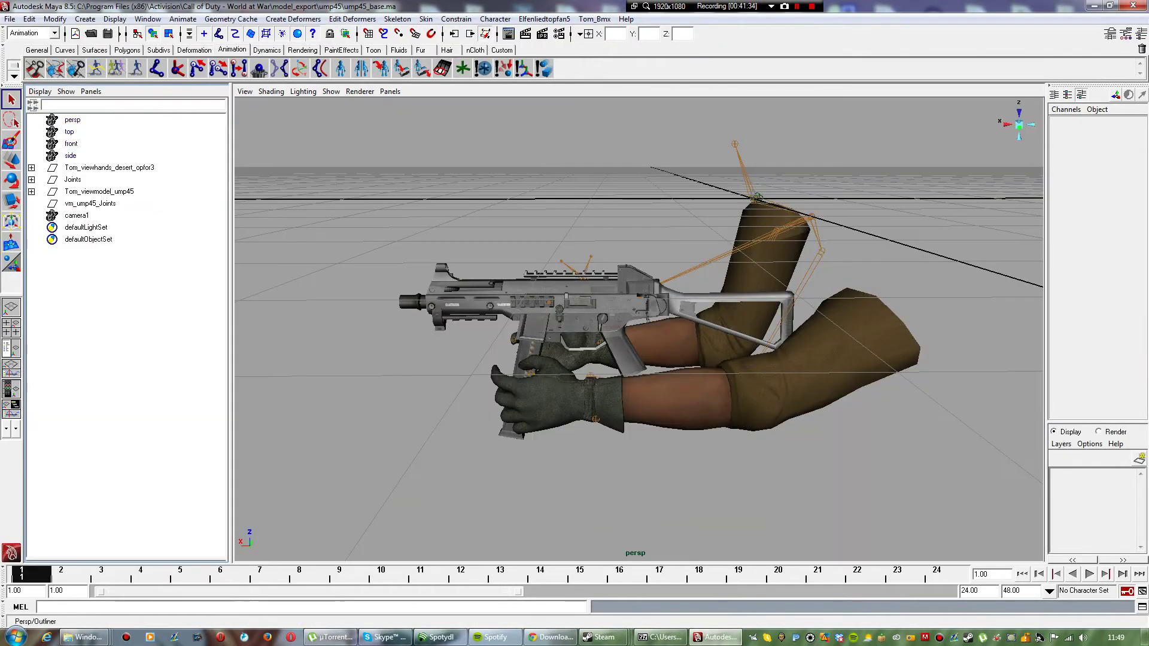
click(9, 19)
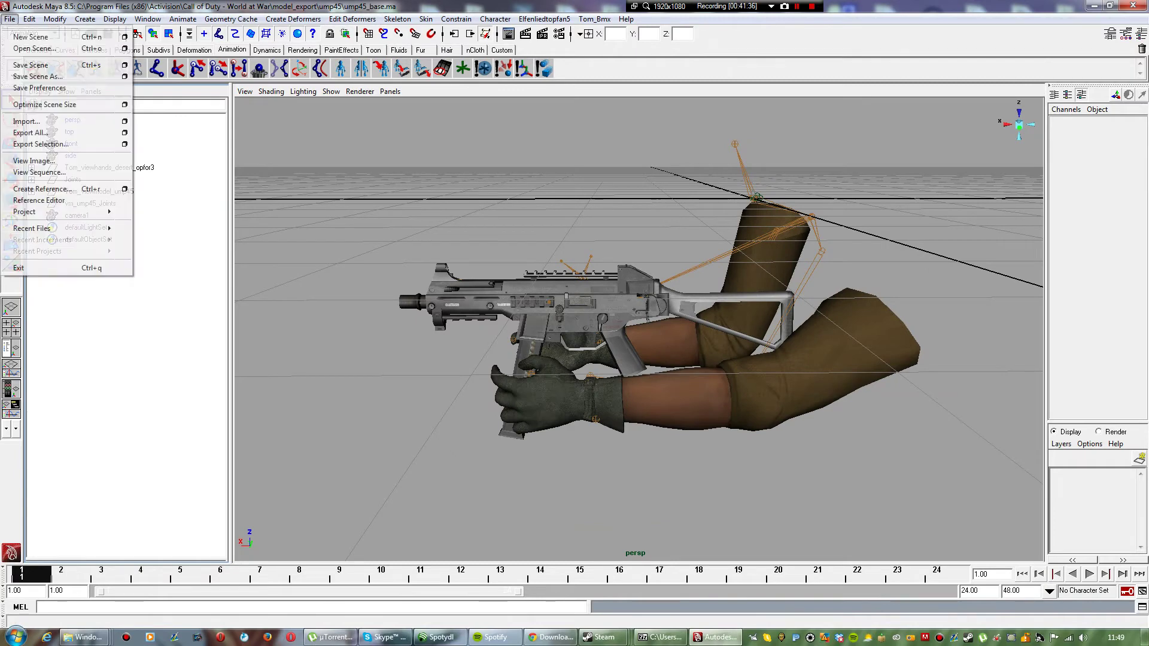
click(29, 121)
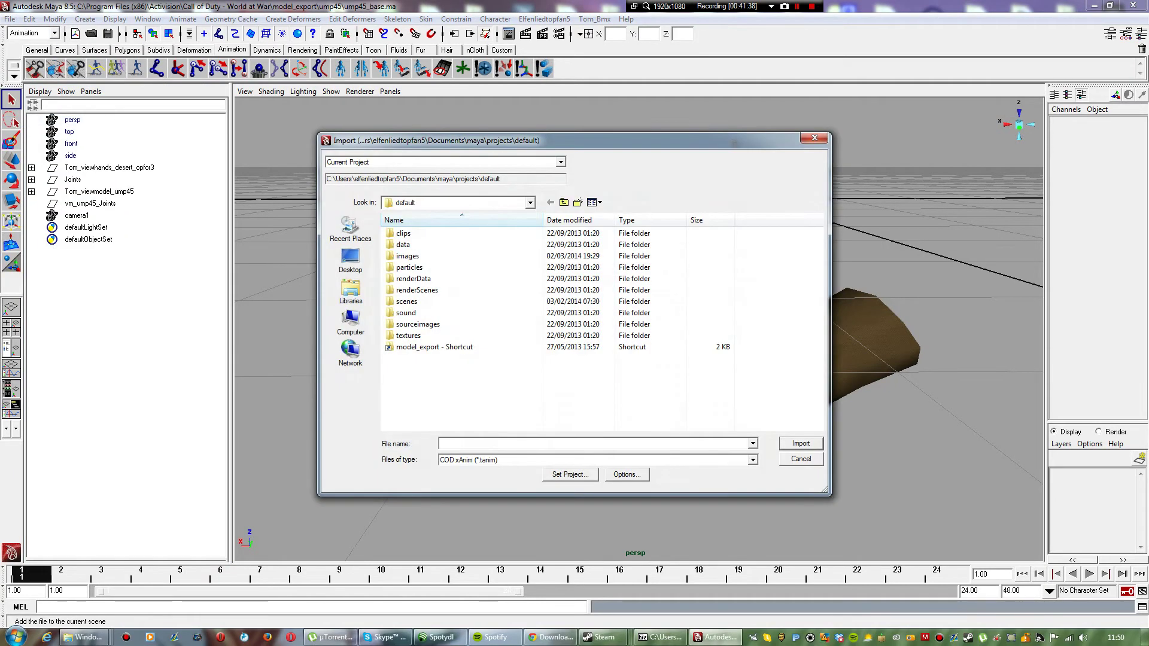
double_click(434, 347)
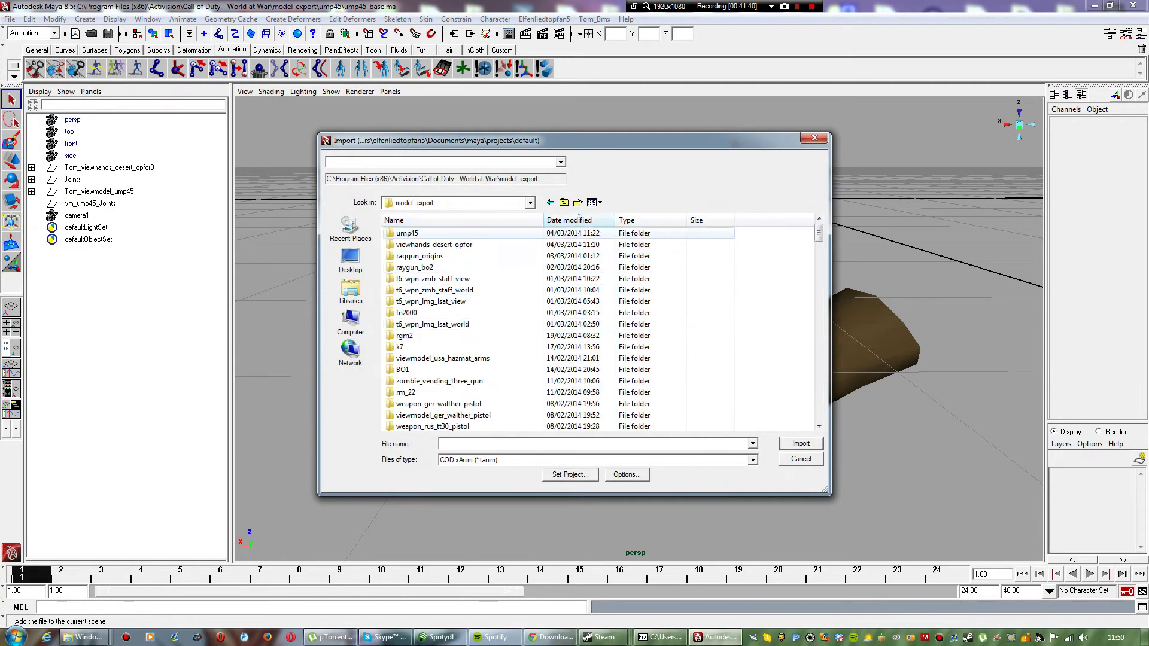
double_click(419, 233)
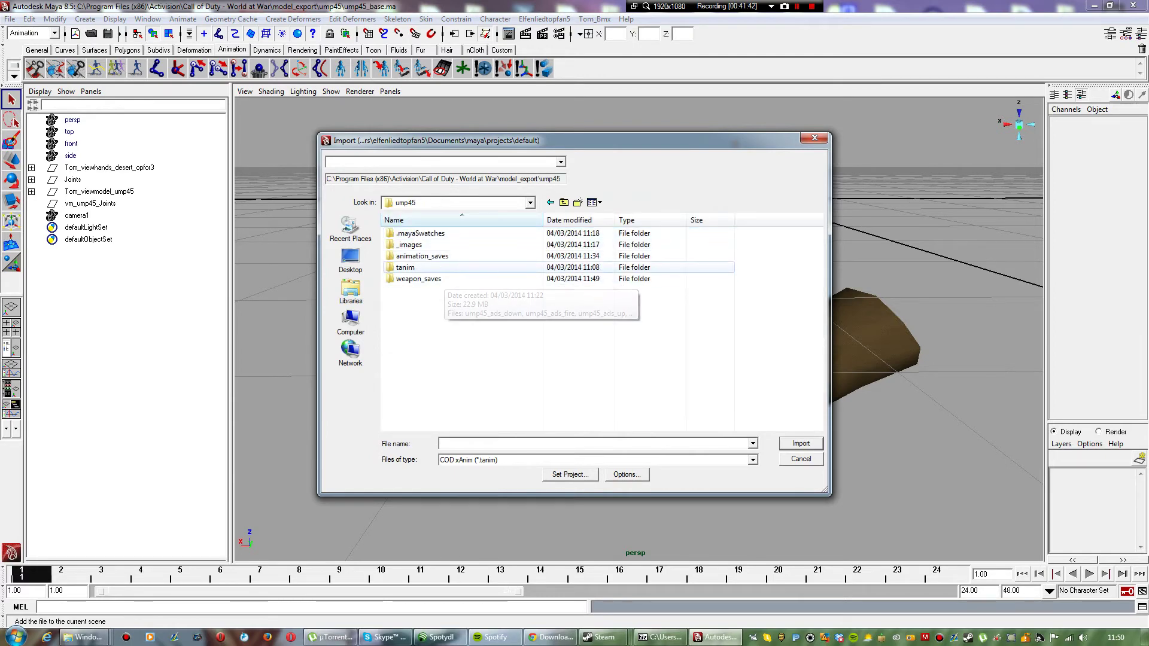
double_click(405, 267)
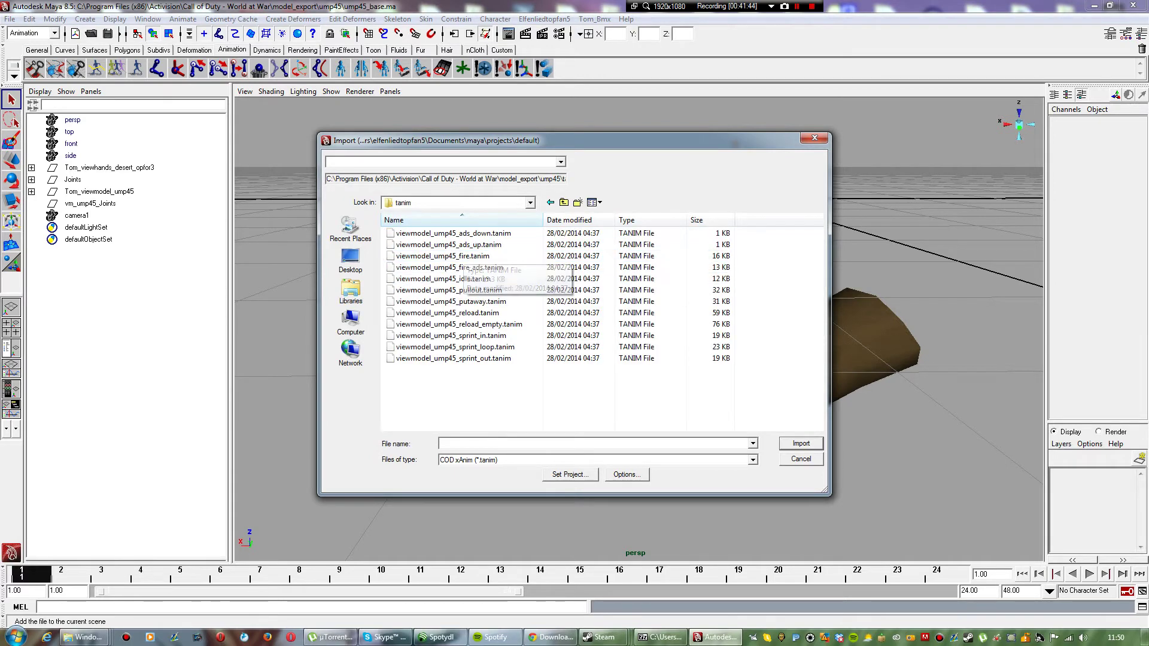
click(564, 202)
double_click(413, 279)
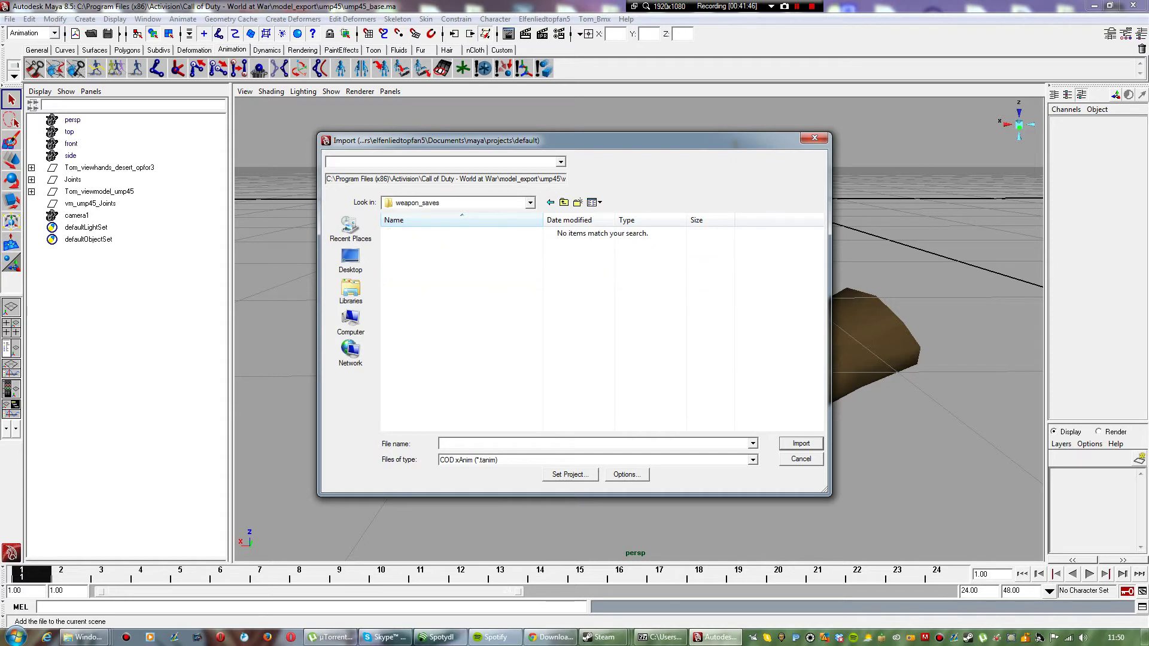
click(575, 460)
click(575, 471)
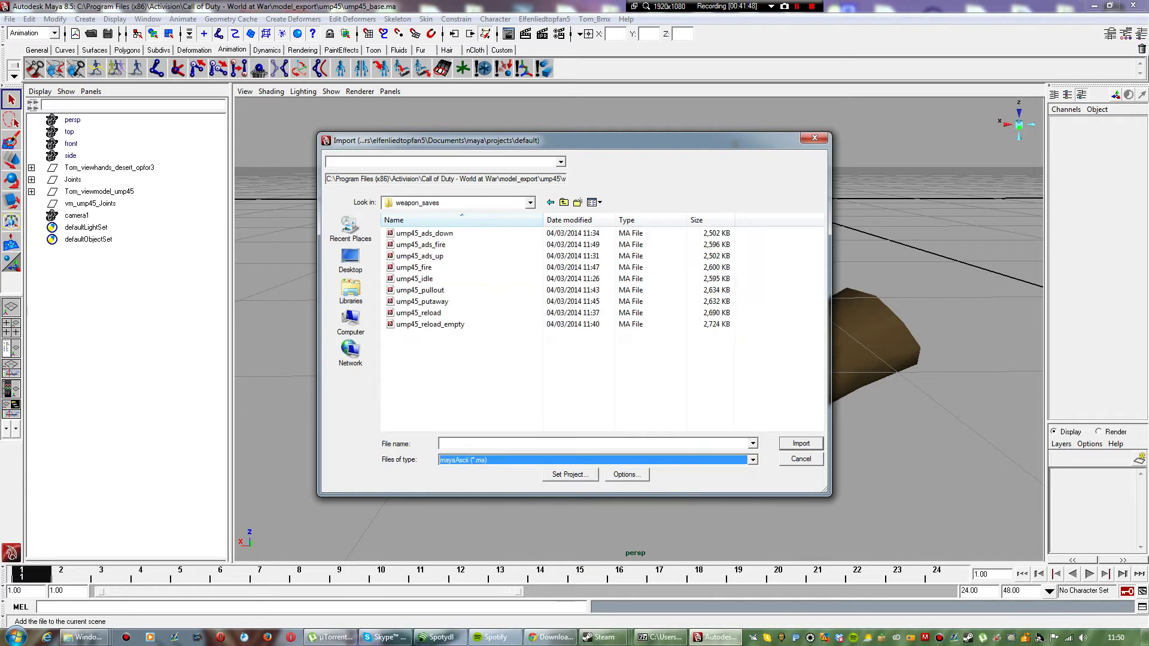
text(ump)
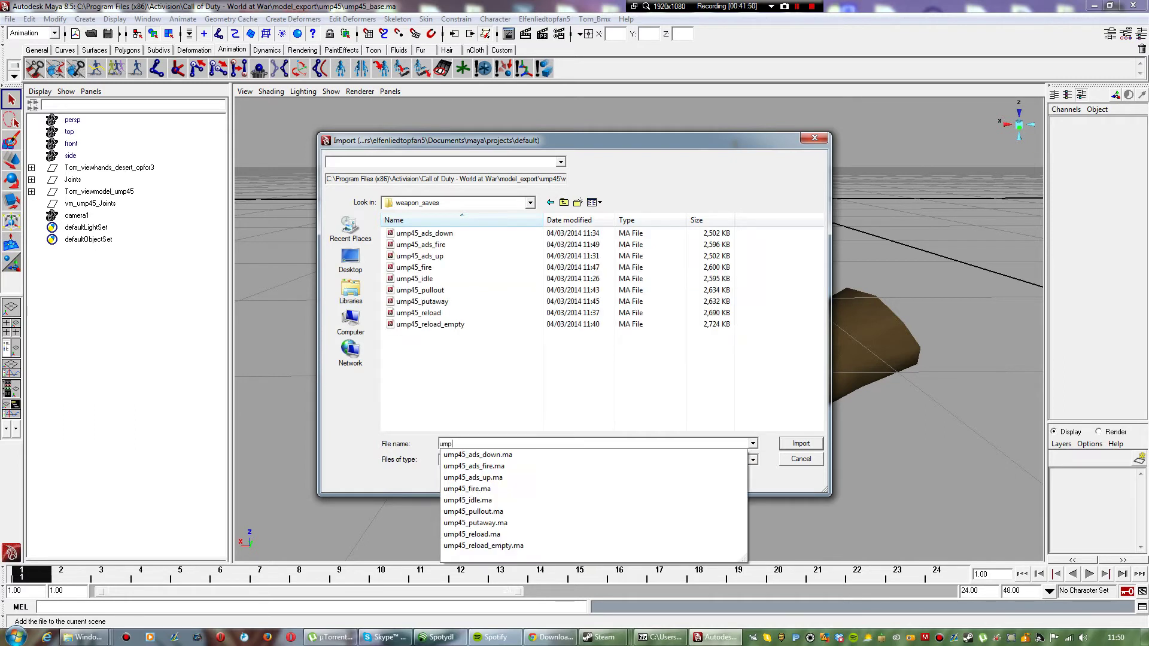
text(45_s)
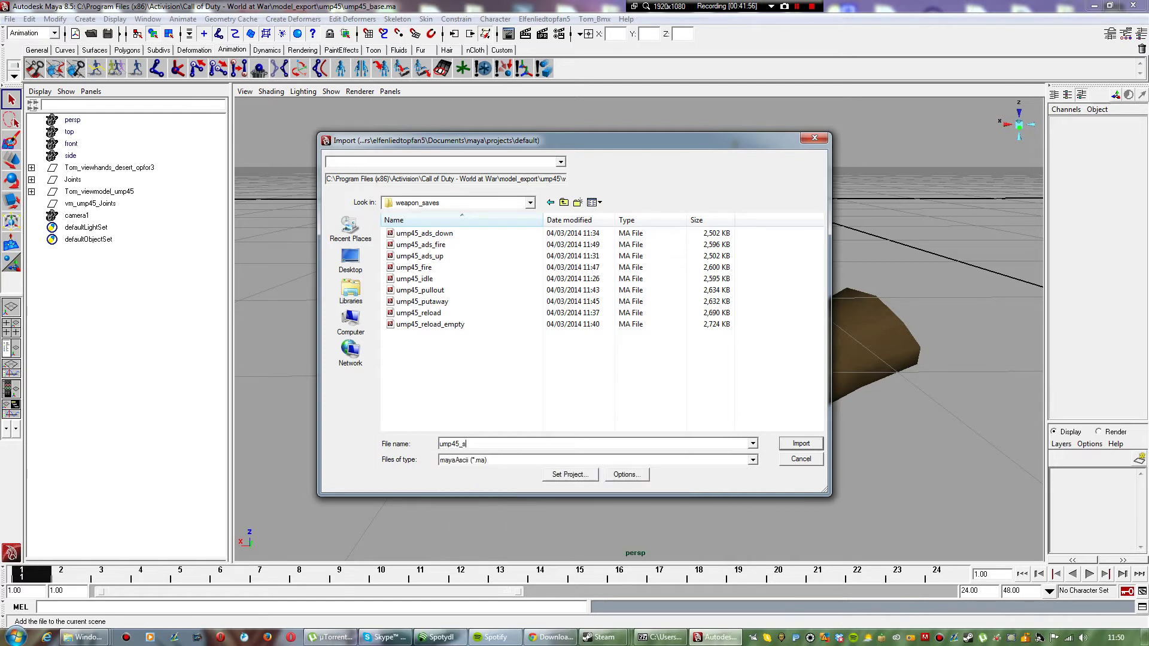
text(print_in)
key(Return)
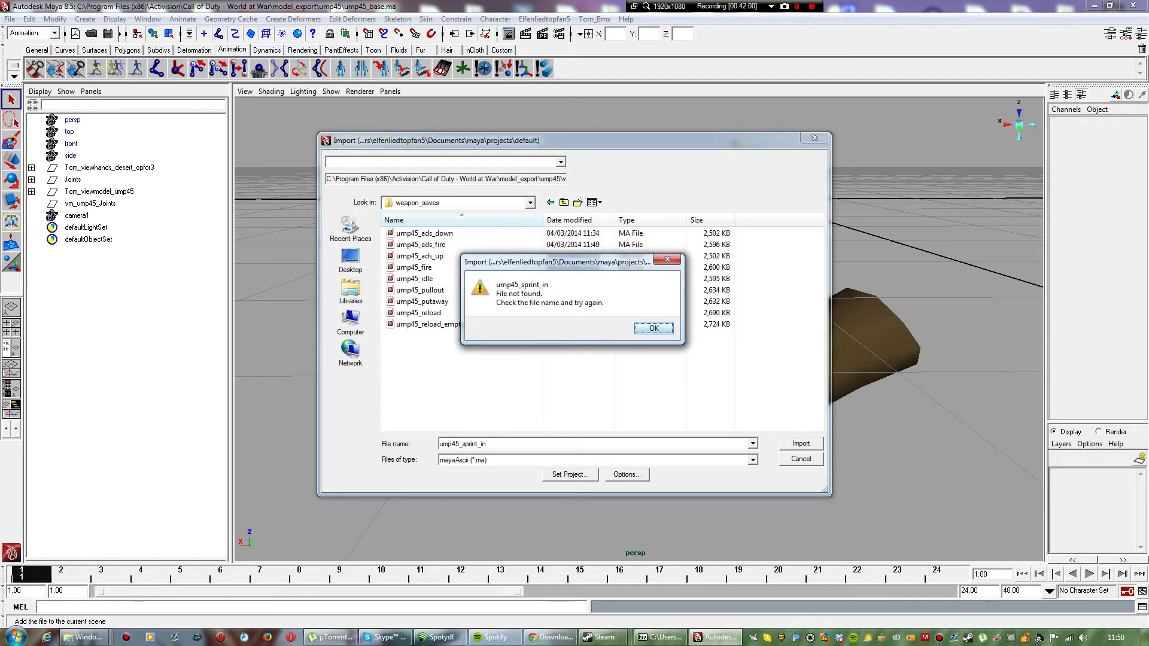
key(Return)
key(Escape)
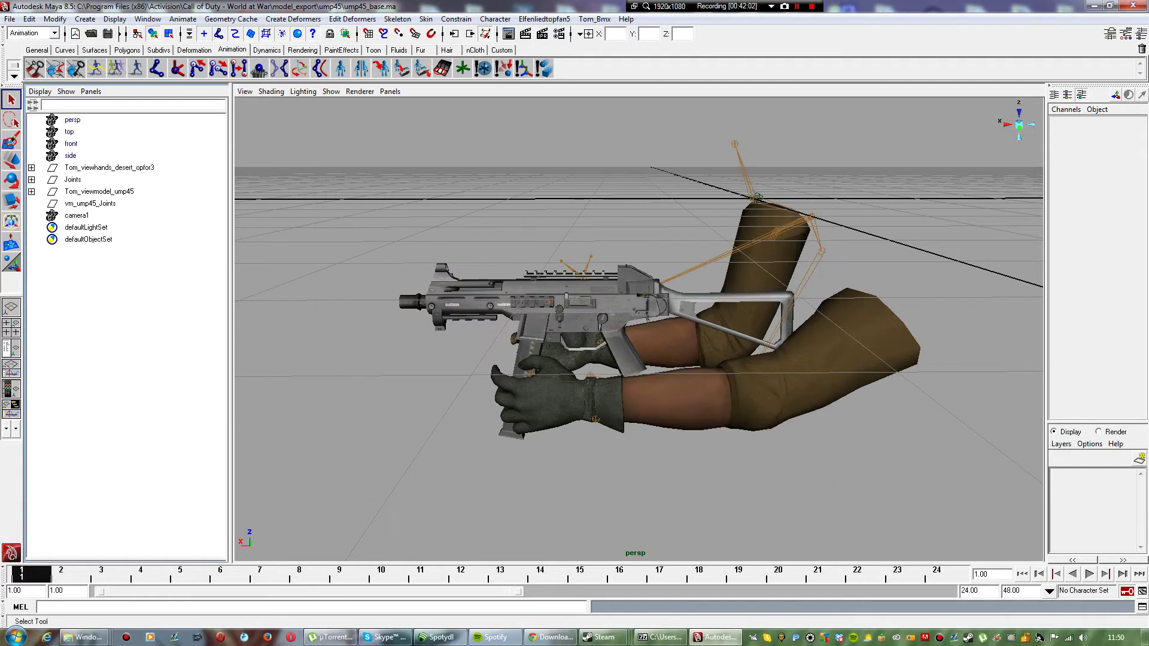
Step: Save the scene as ump45_sprint_in in the ump45 weapon_saves folder, using the mayaAscii (*.ma) format
click(10, 19)
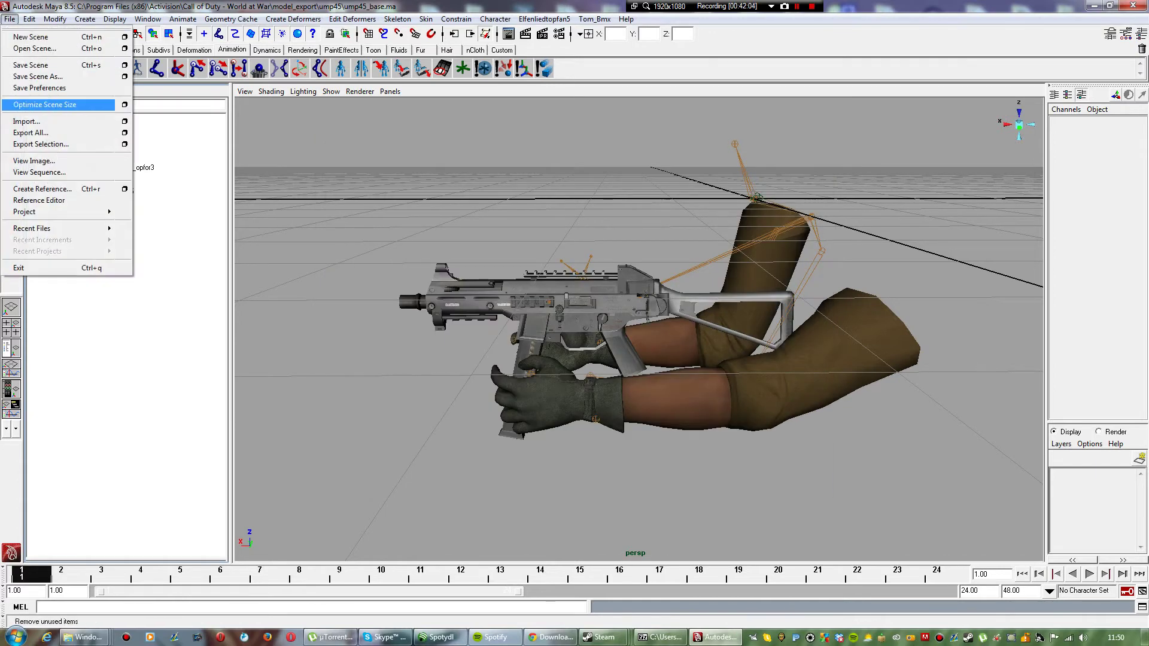
click(38, 76)
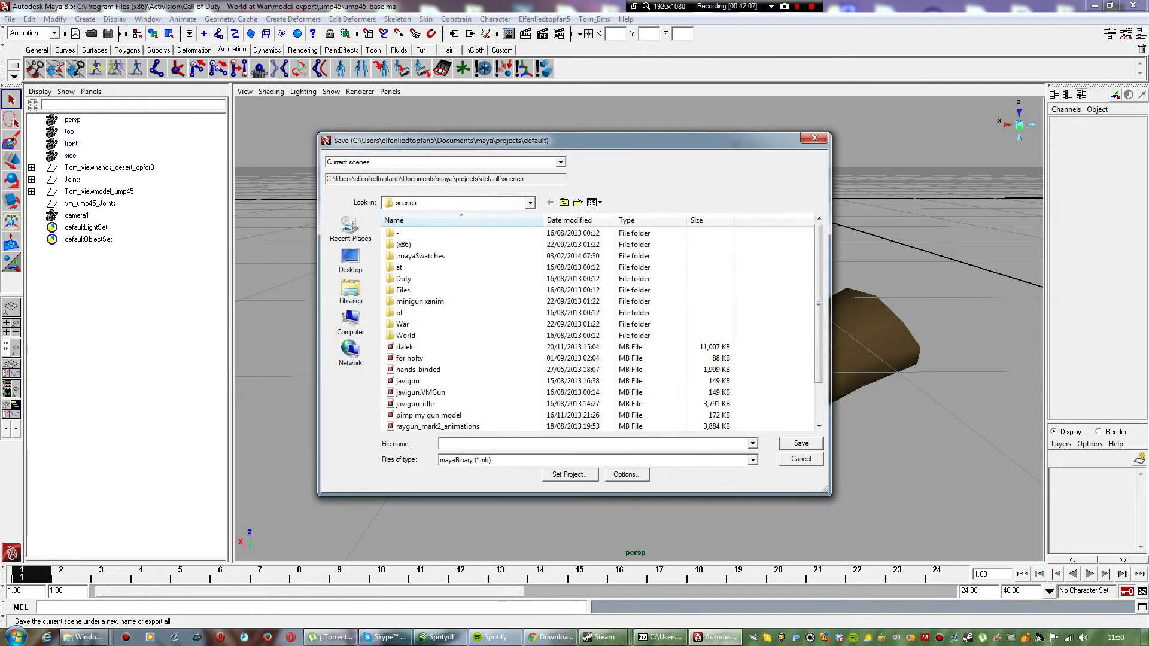
click(564, 203)
double_click(432, 347)
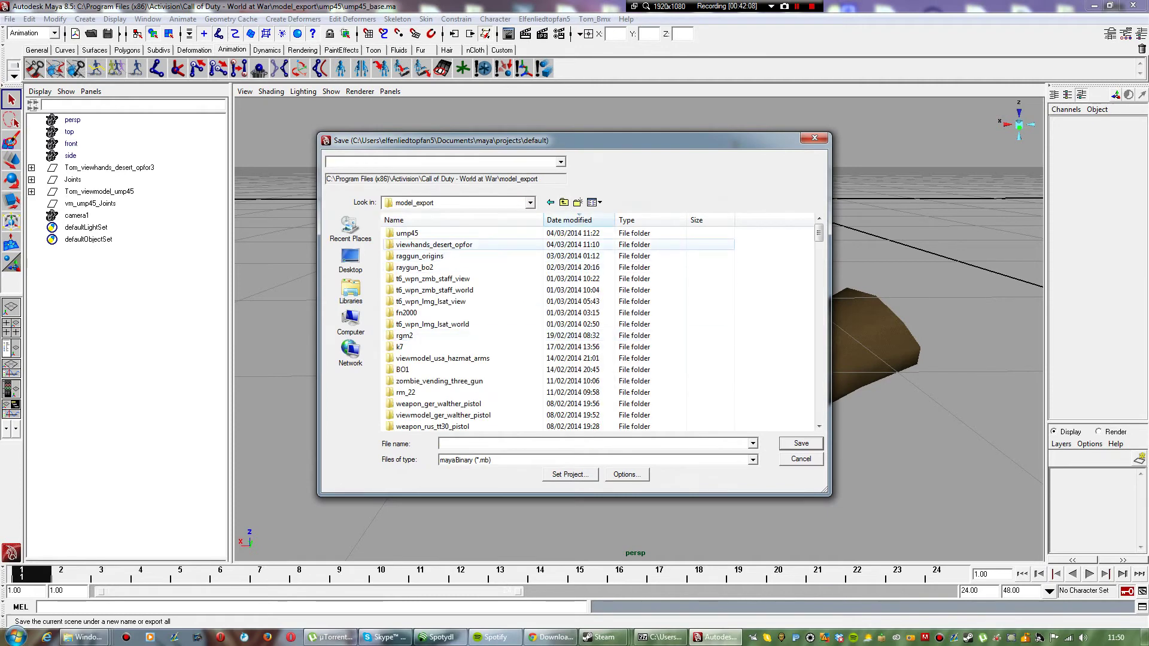
click(413, 233)
double_click(413, 233)
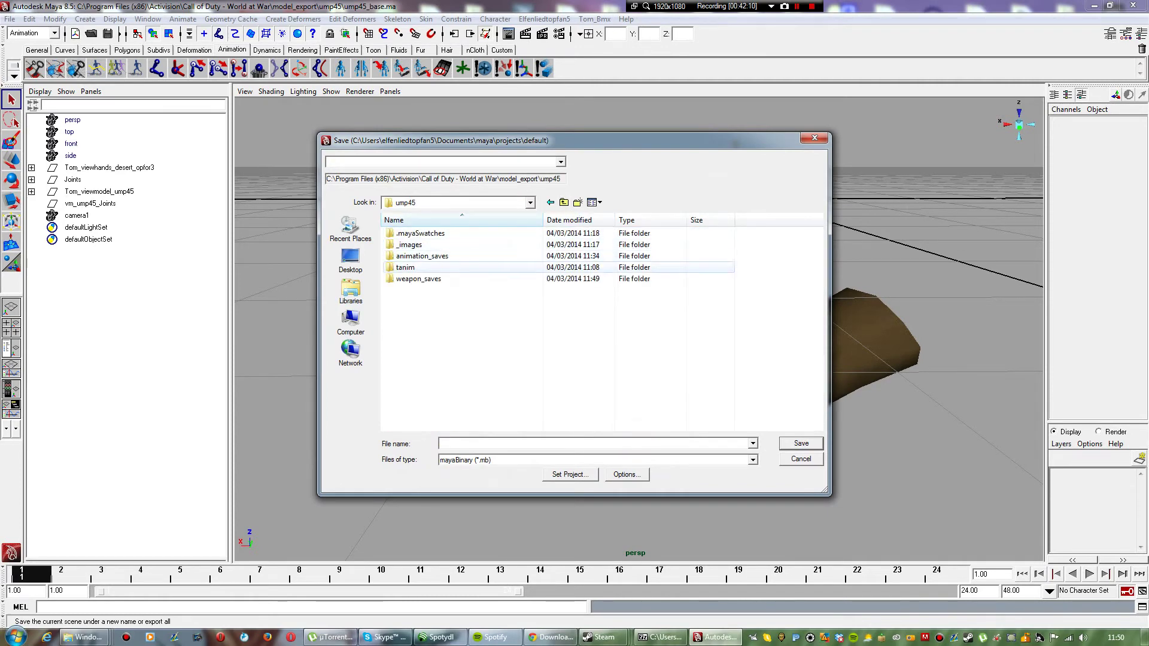
click(418, 279)
double_click(419, 279)
click(753, 460)
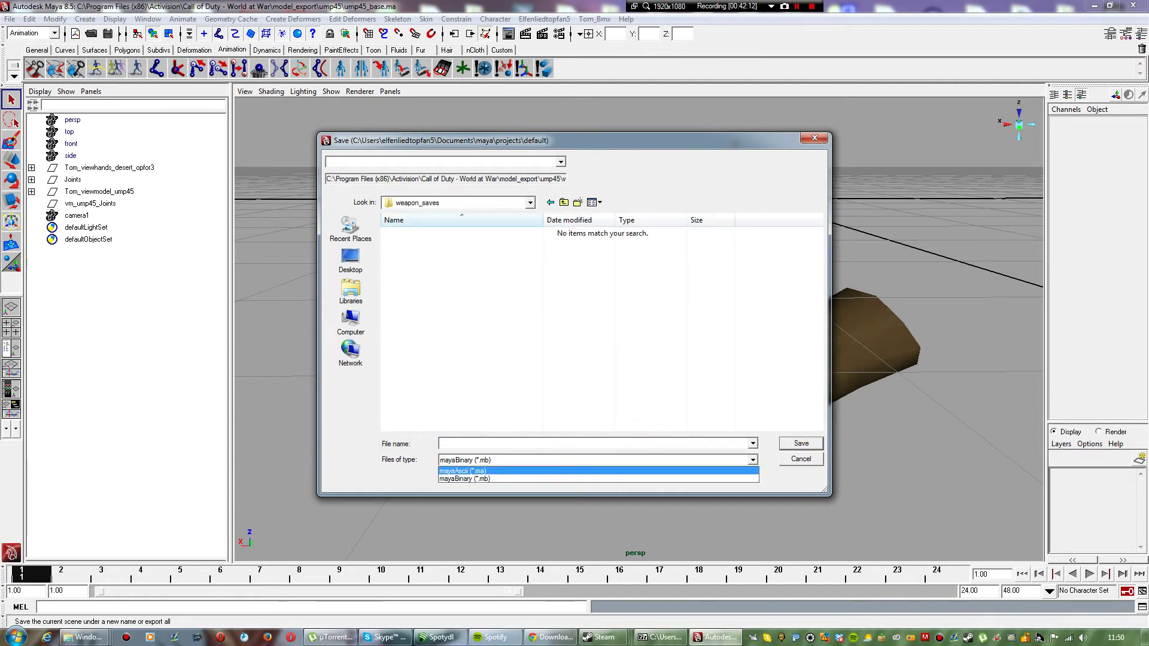
click(479, 468)
click(593, 443)
text(ump45)
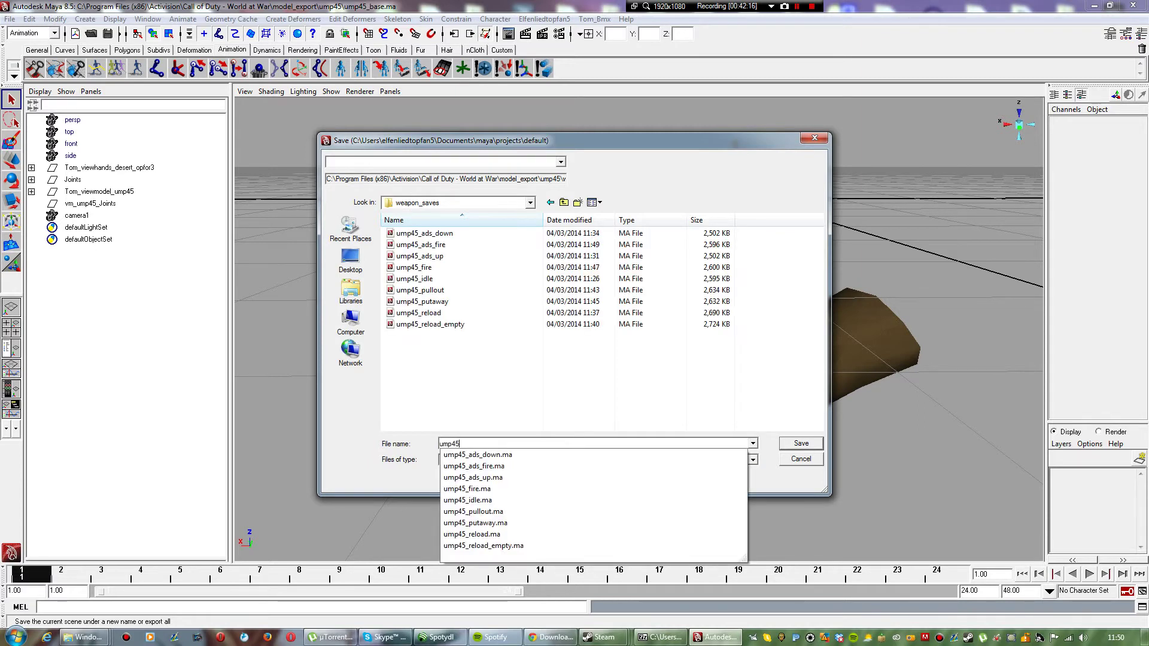
text(_sp)
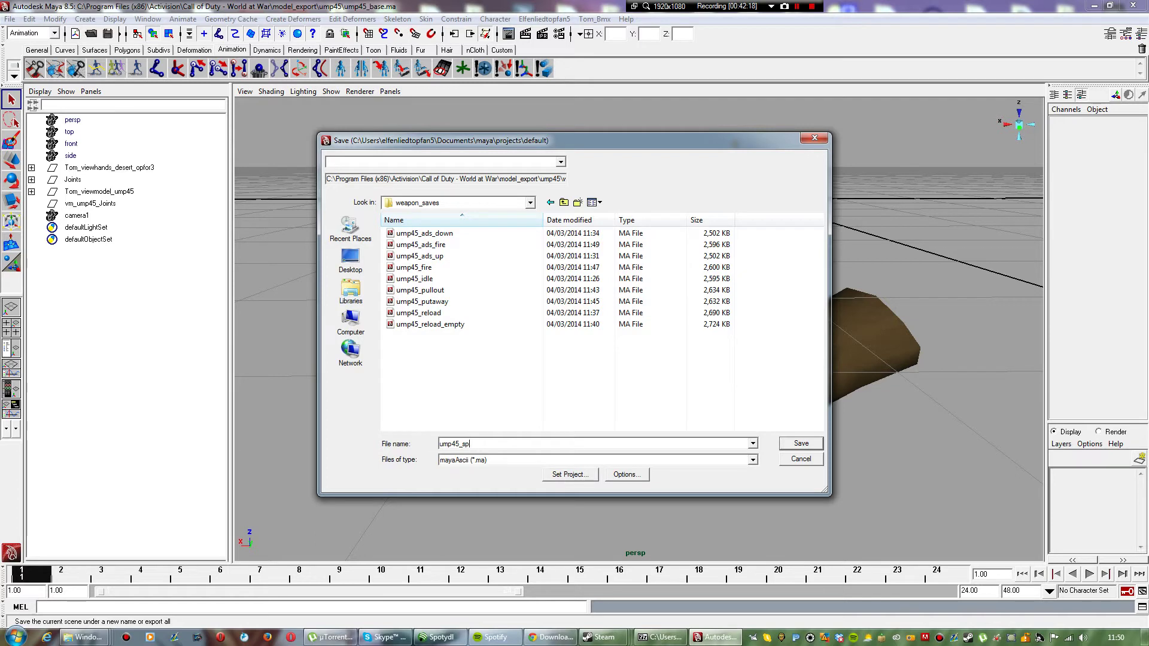
text(rtint_in)
key(Return)
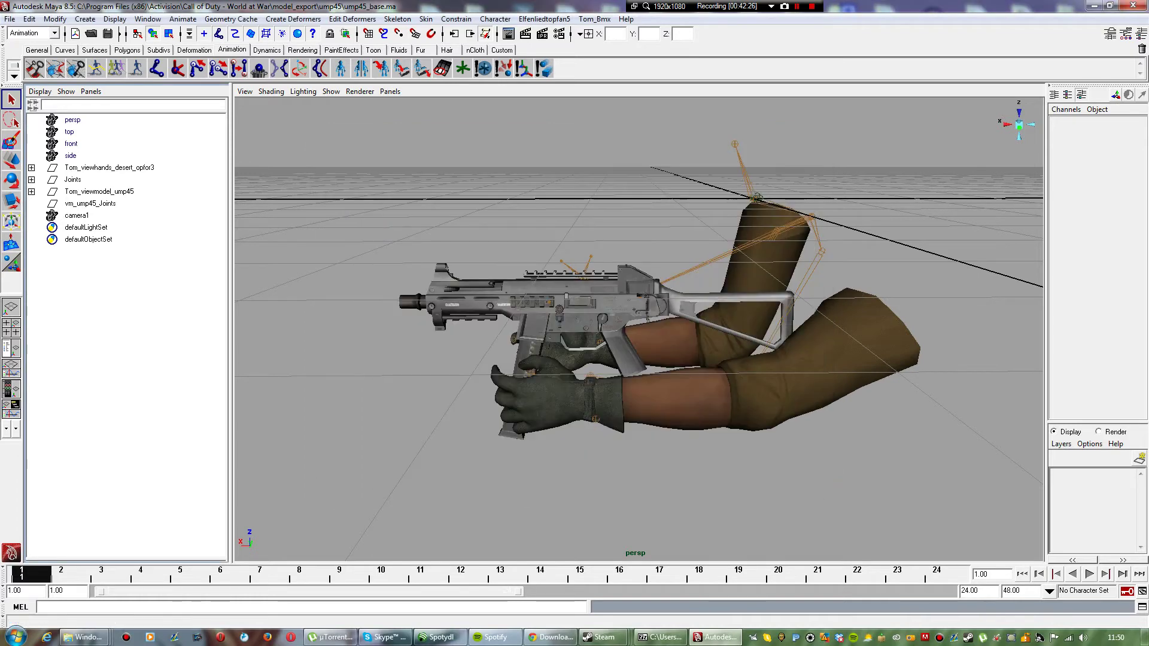
Step: Import viewmodel_ump45_sprint_in.tanim from the ump45 tanim folder onto the rig and play the animation through
click(10, 18)
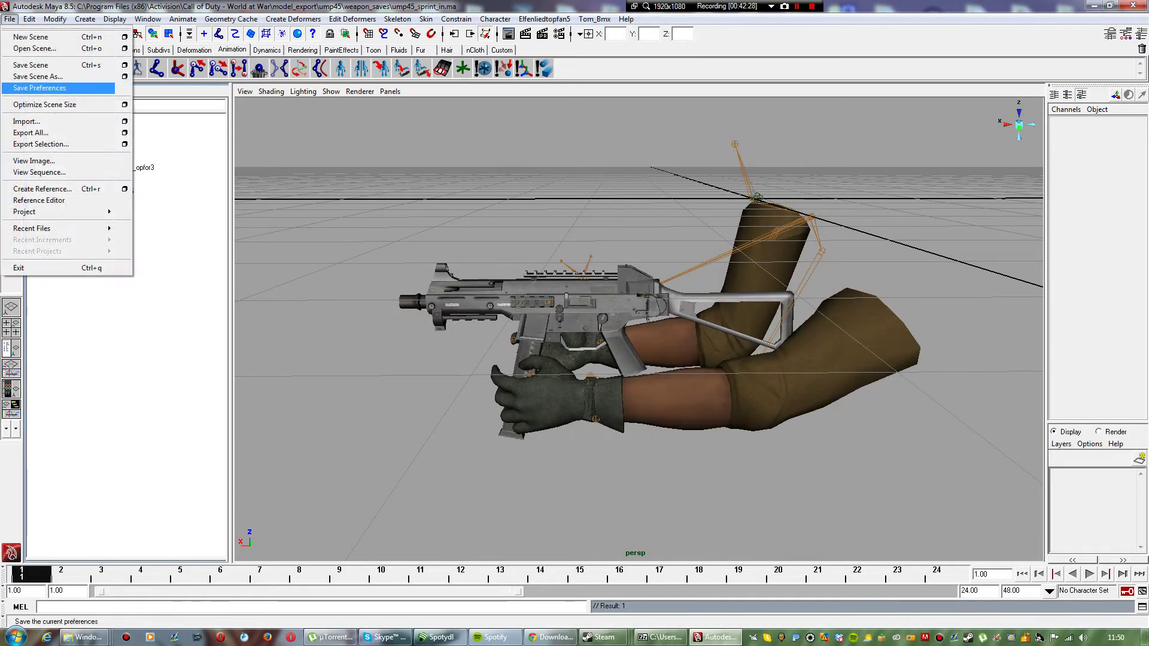
click(26, 121)
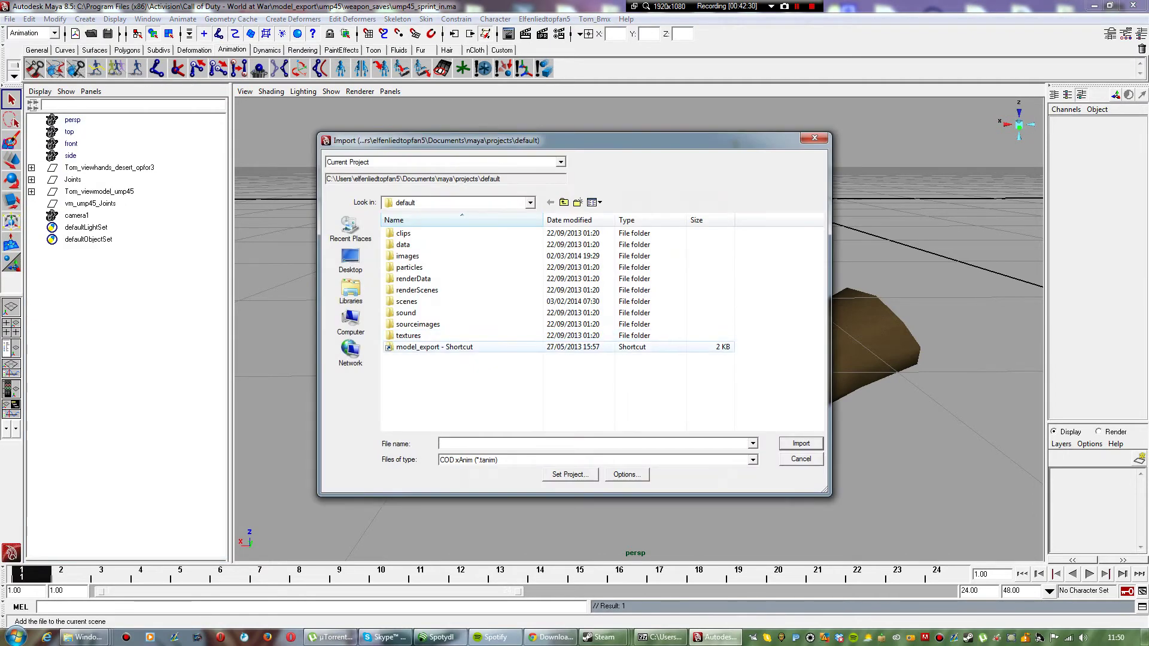
double_click(419, 344)
double_click(407, 233)
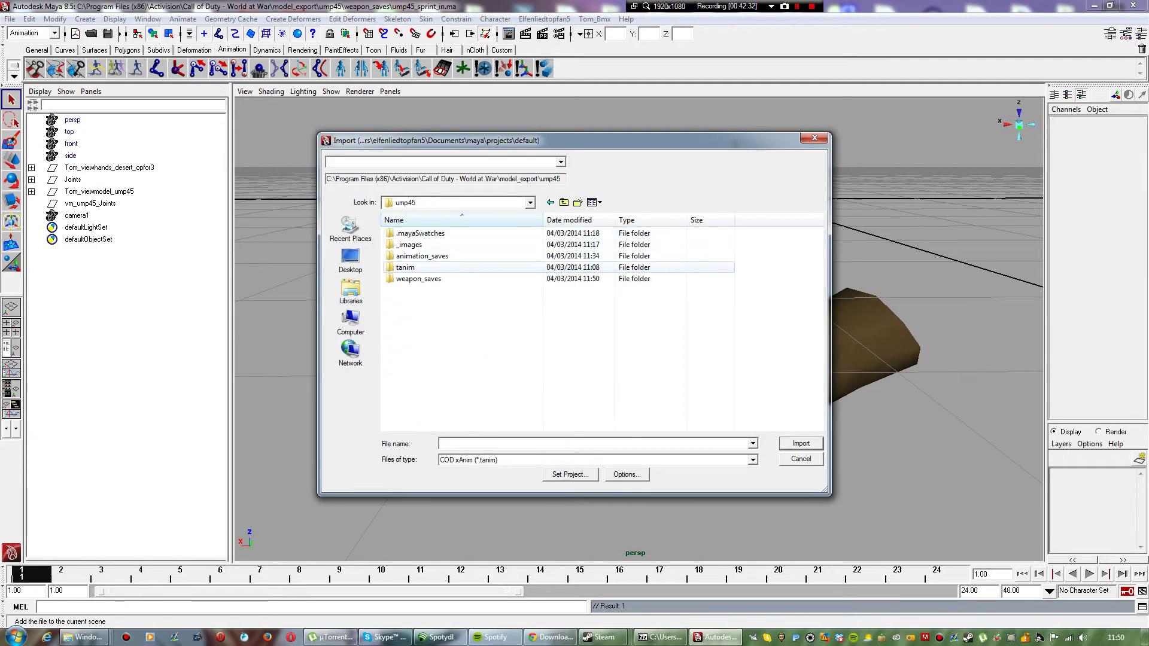
double_click(405, 267)
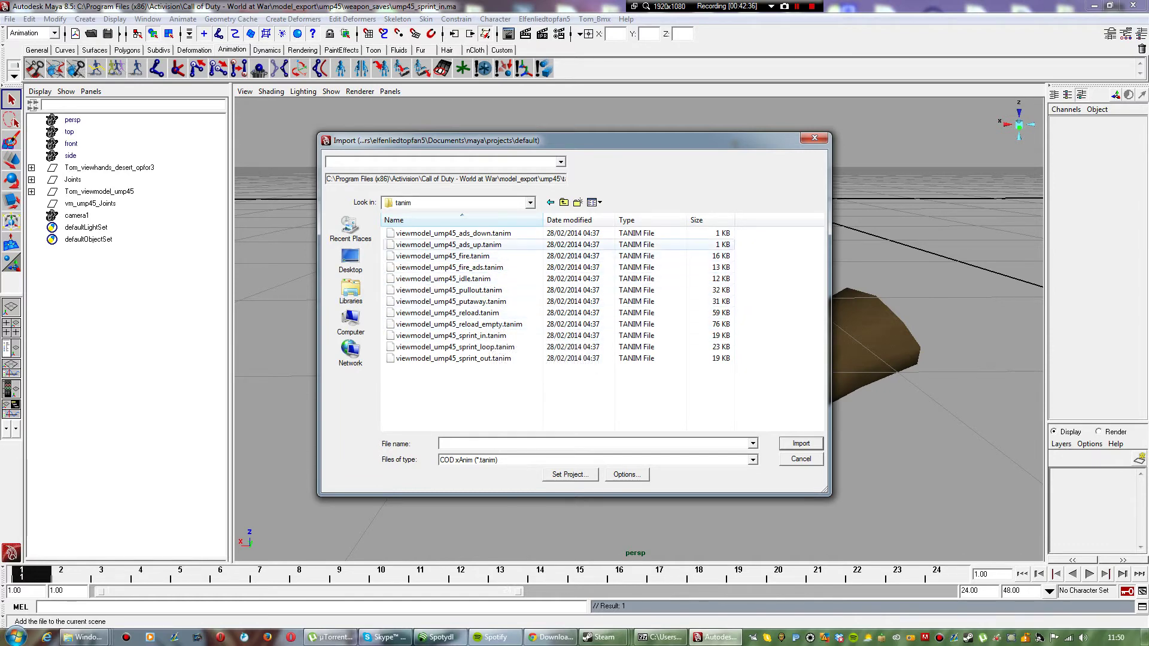
double_click(455, 335)
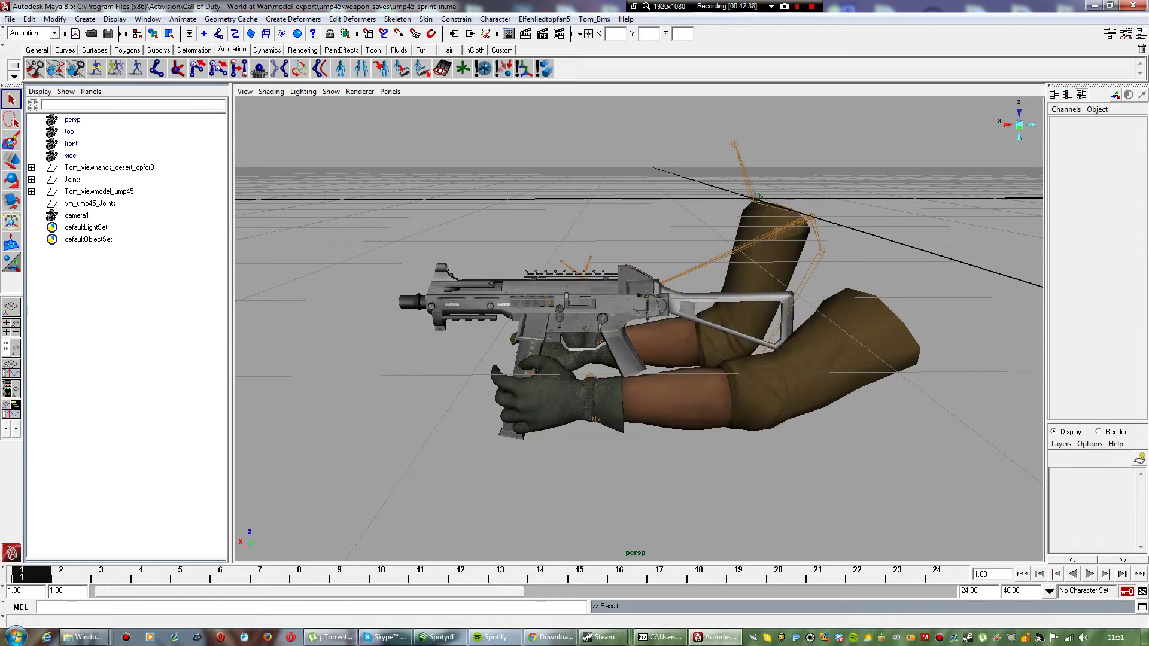
click(10, 18)
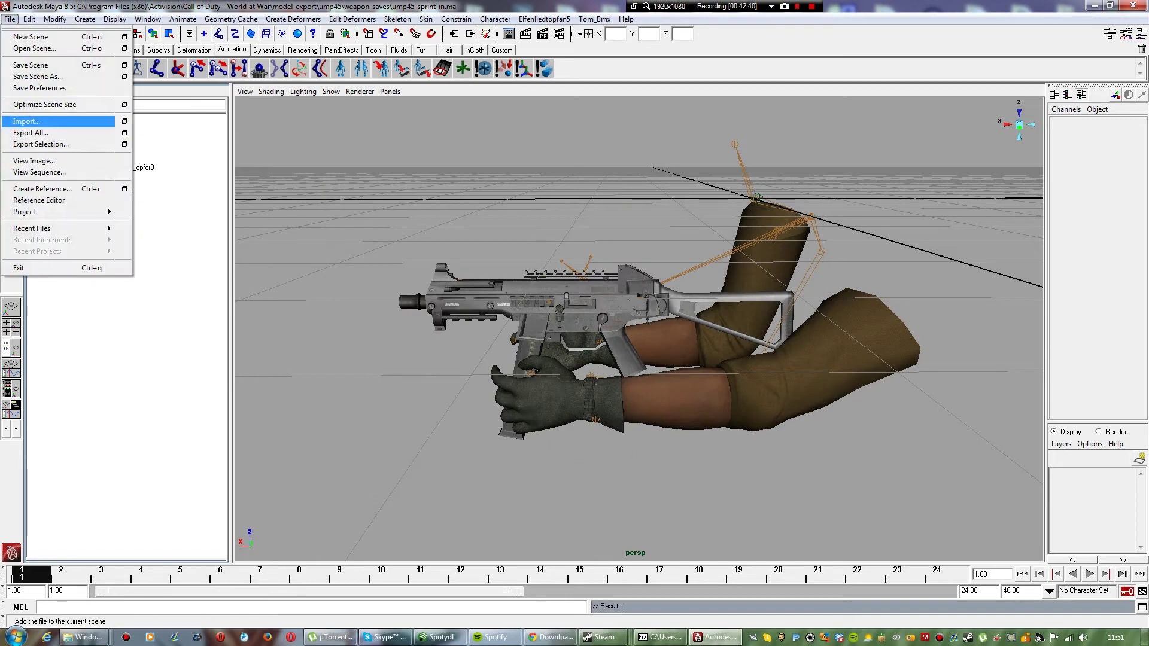
click(17, 120)
double_click(446, 336)
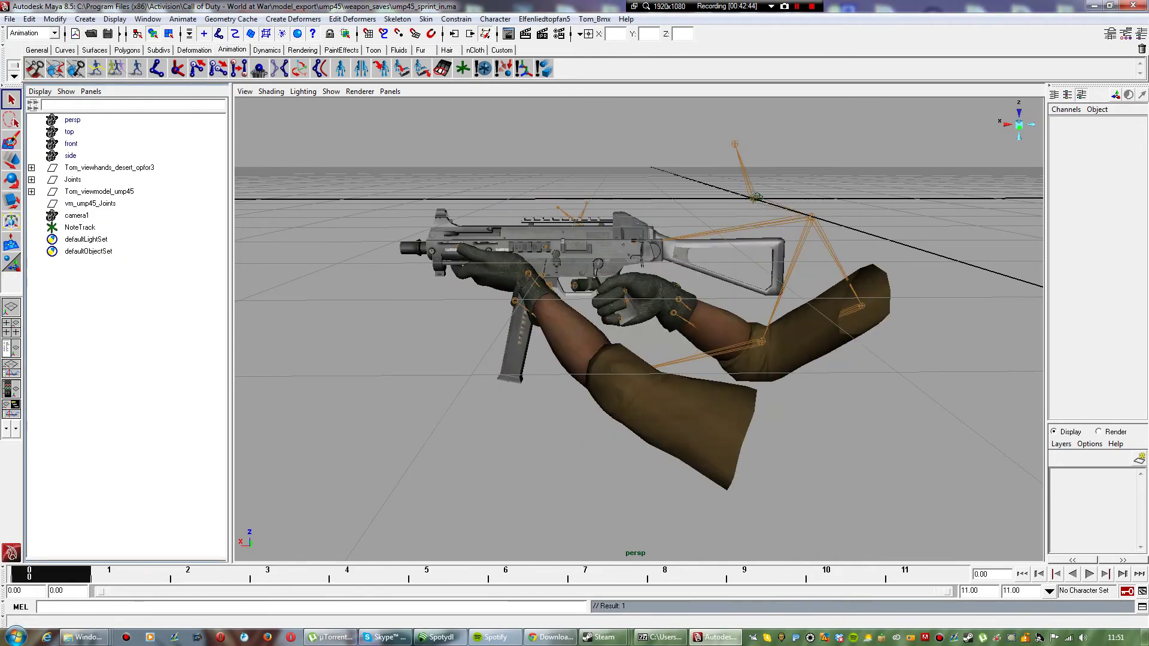
key(alt+v)
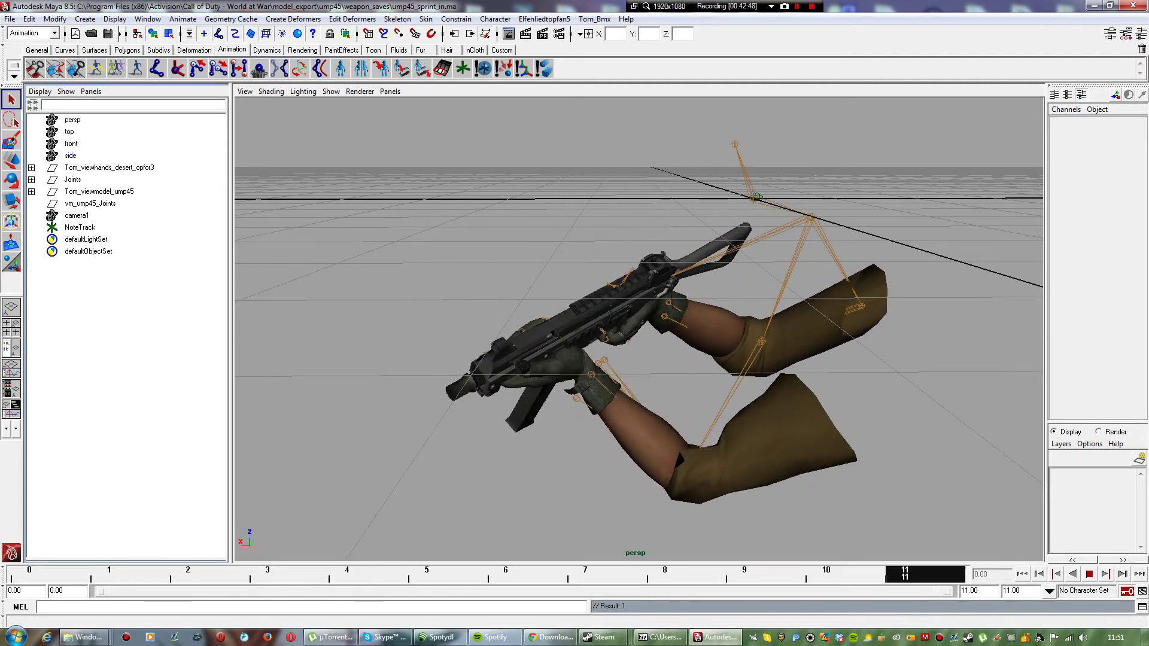
key(alt+v)
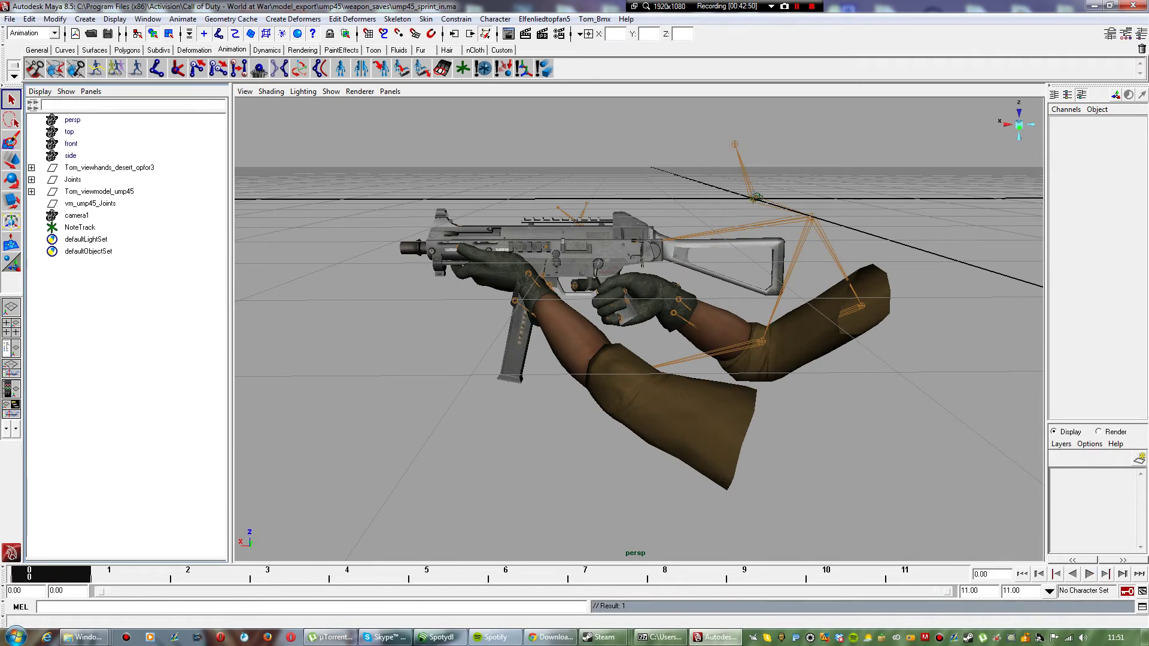
Step: Expand the Joints hierarchy through tag_view and tag_ads down to the children of tag_torso
click(32, 180)
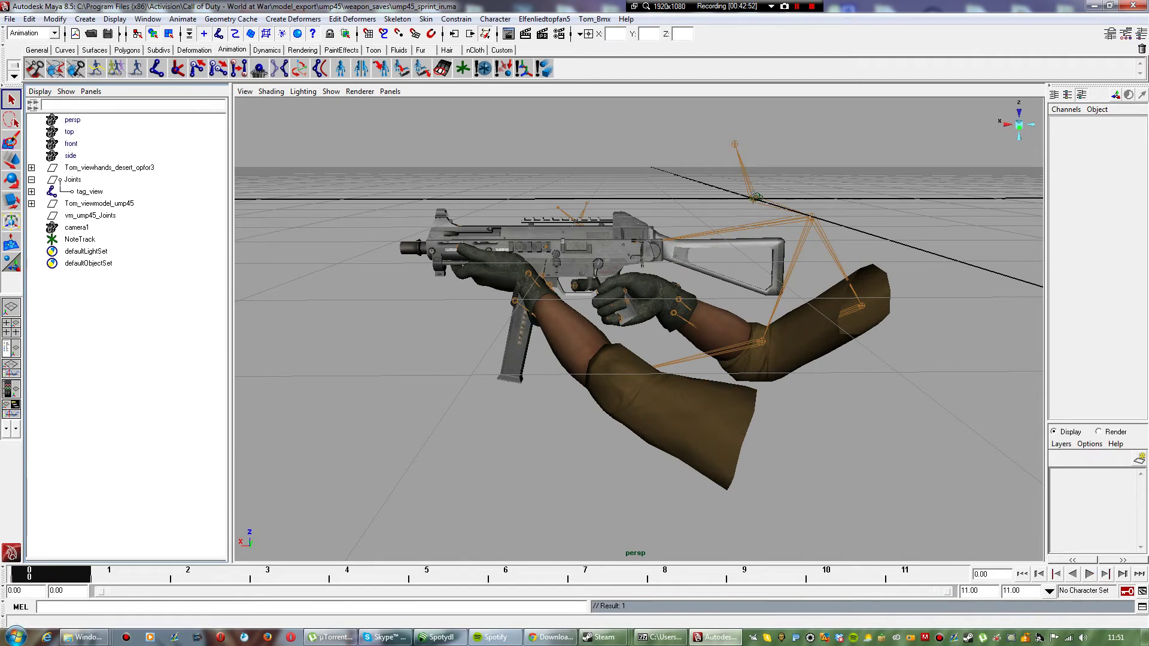
click(31, 192)
click(32, 204)
click(32, 215)
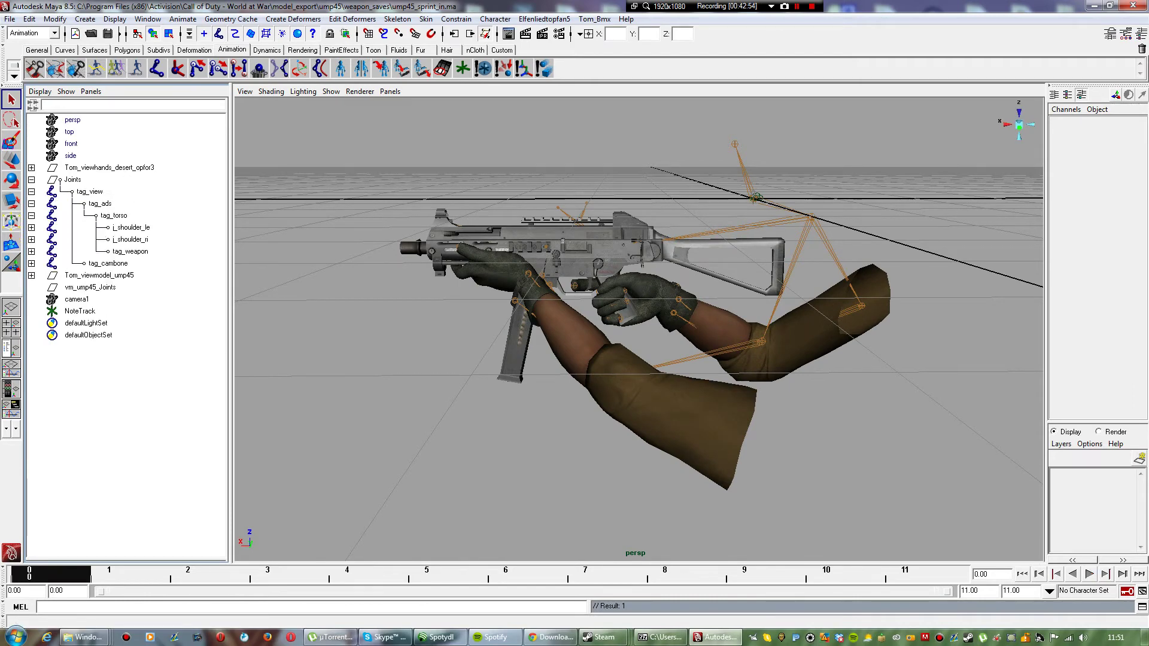
Step: Look through camera1 and play the sprint-in animation from the first-person view
click(390, 91)
mouse_move(422, 103)
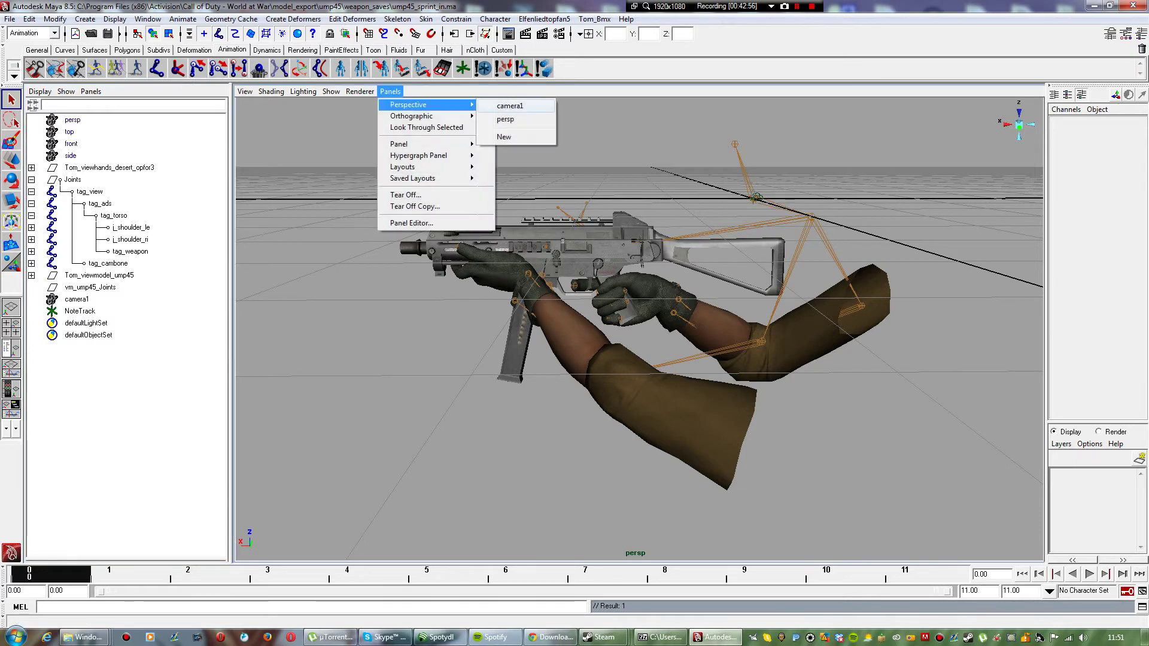
click(509, 105)
key(alt+v)
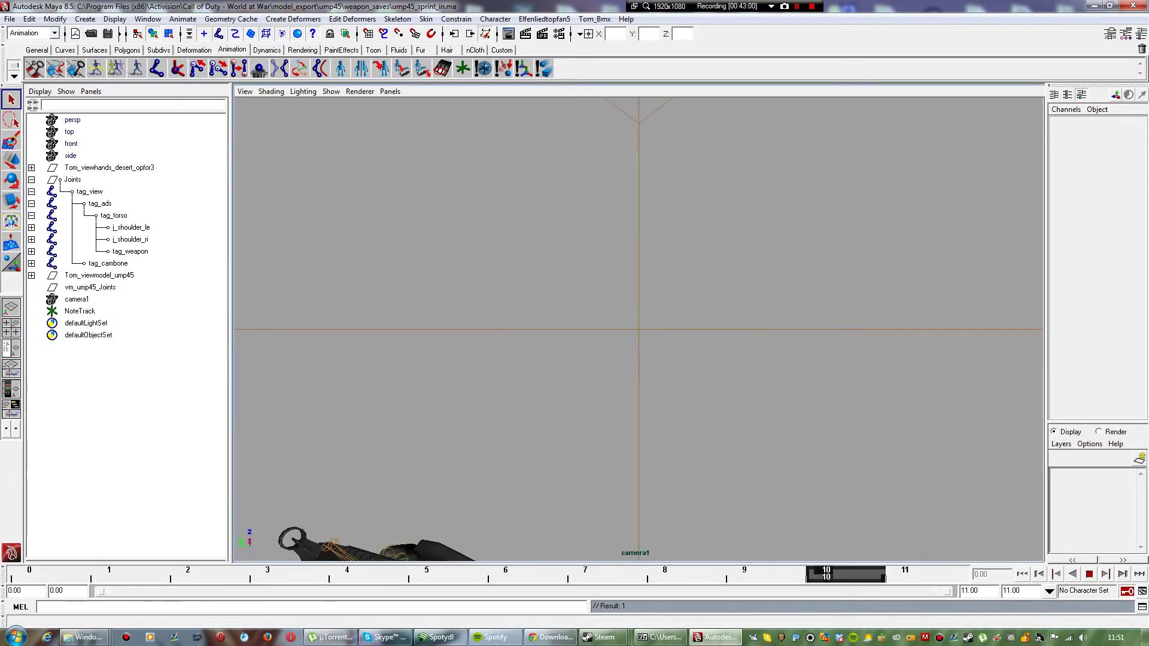
key(alt+v)
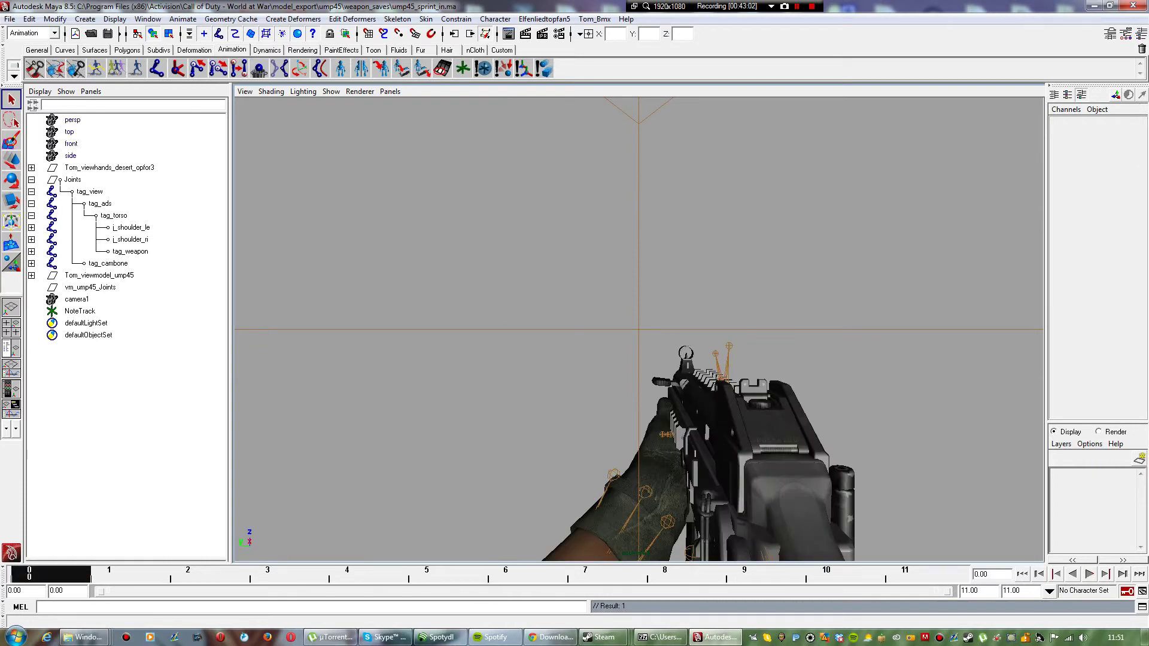
Step: Open the Animation Exporter, add a new entry to the animation list and mark it for export
click(113, 216)
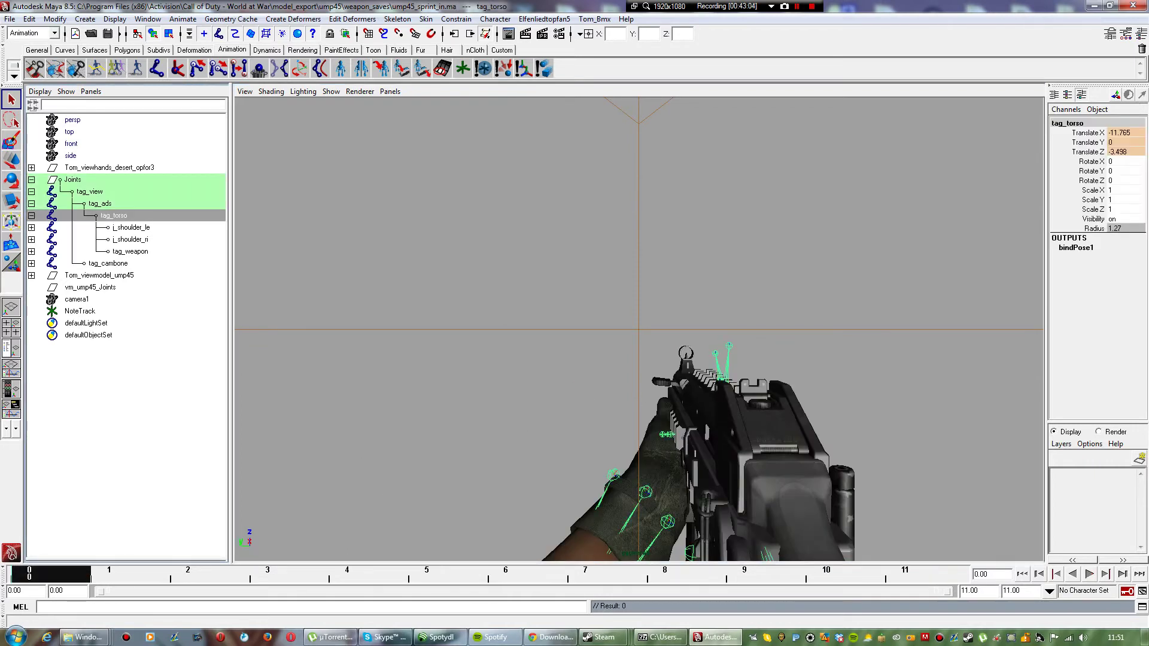
click(544, 19)
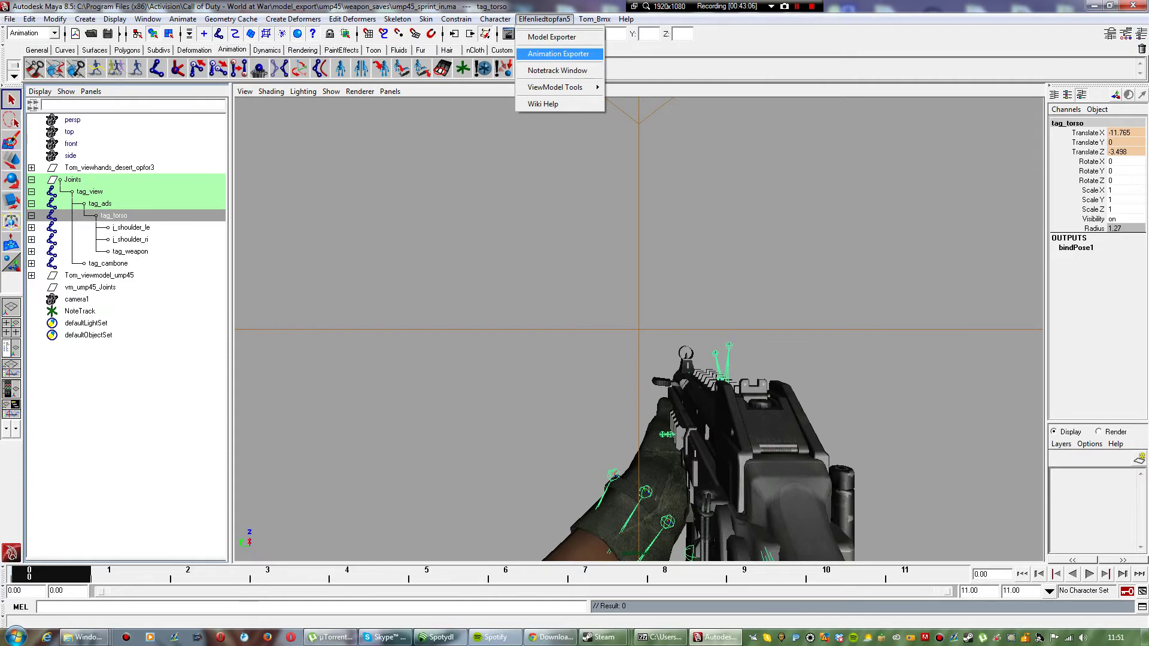
click(558, 53)
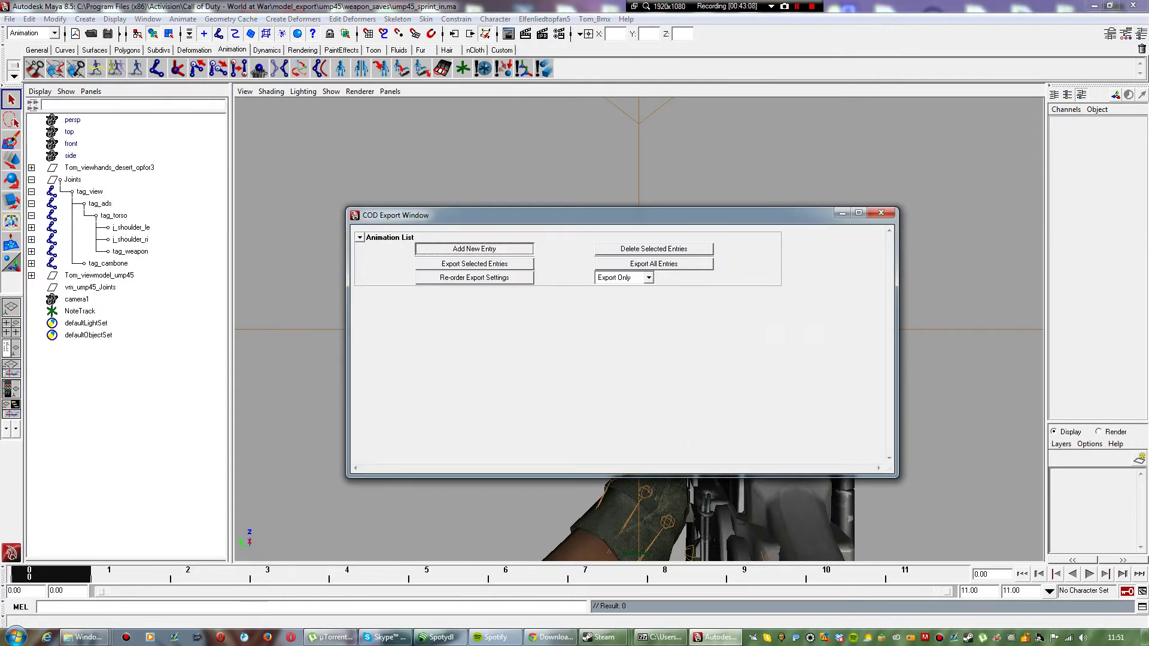
click(475, 248)
click(359, 249)
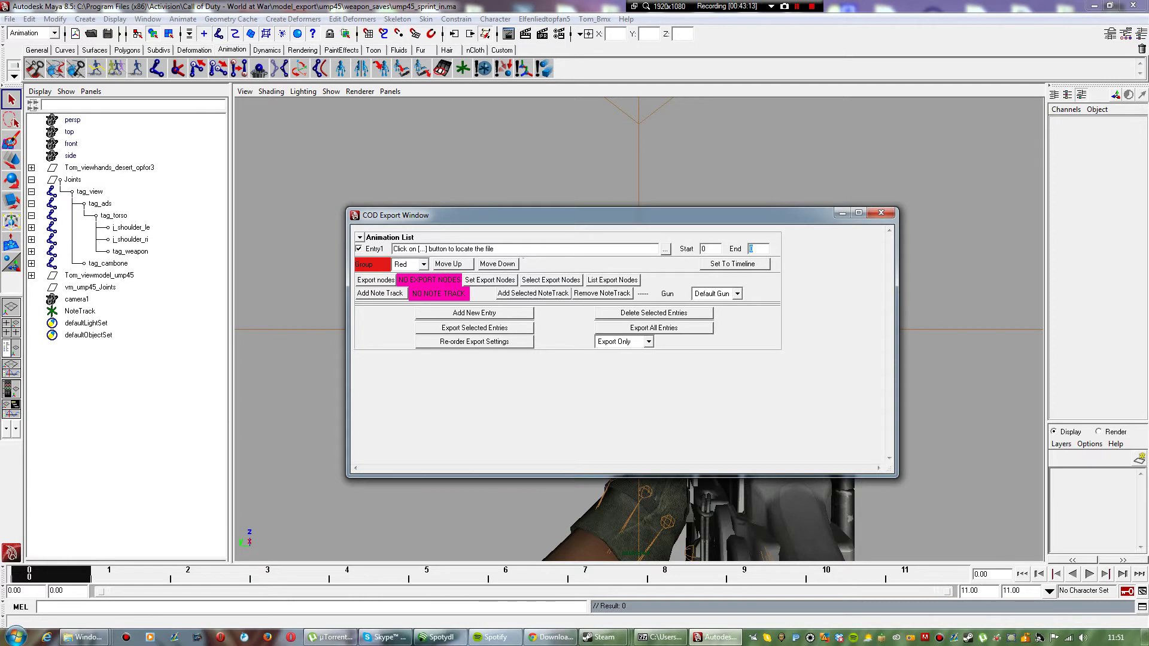
Step: Set the export entry's end frame to 11 and browse to the World at War xanim_export folder for its output file
click(666, 249)
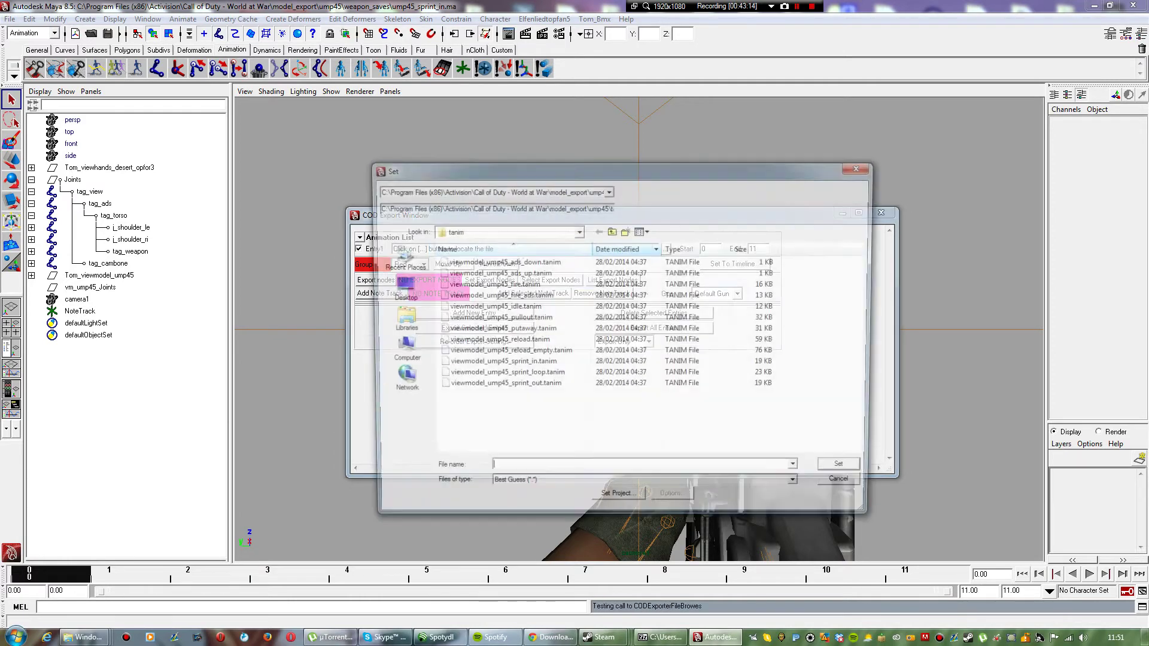
click(612, 230)
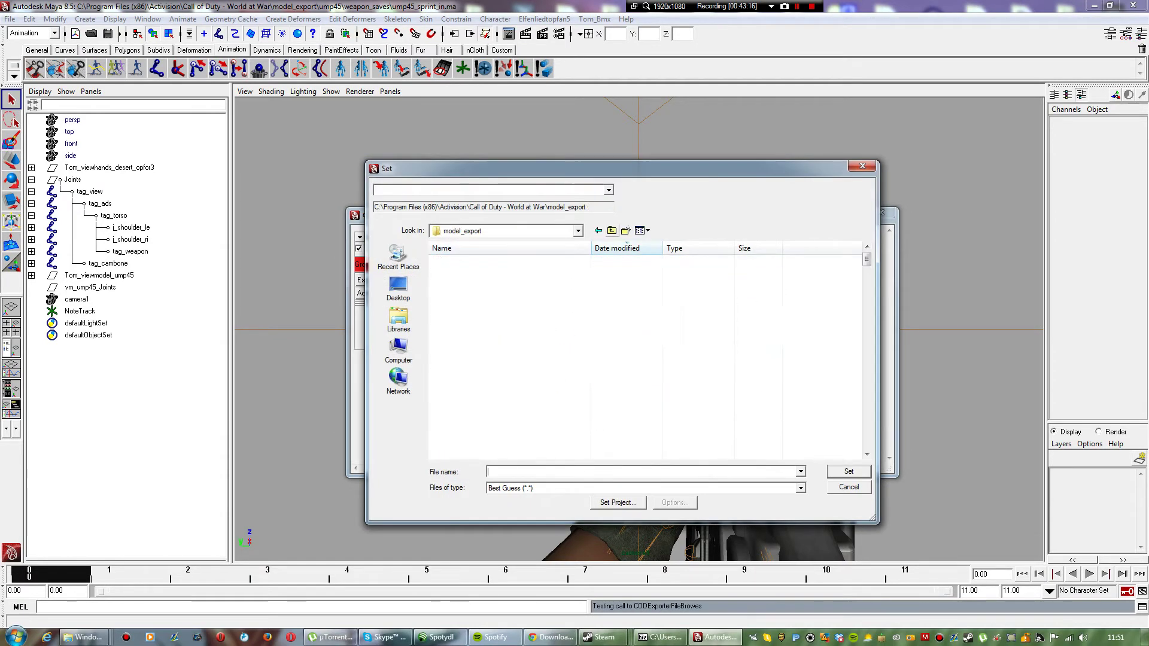
click(612, 231)
click(612, 231)
scroll(479, 409, down, 5)
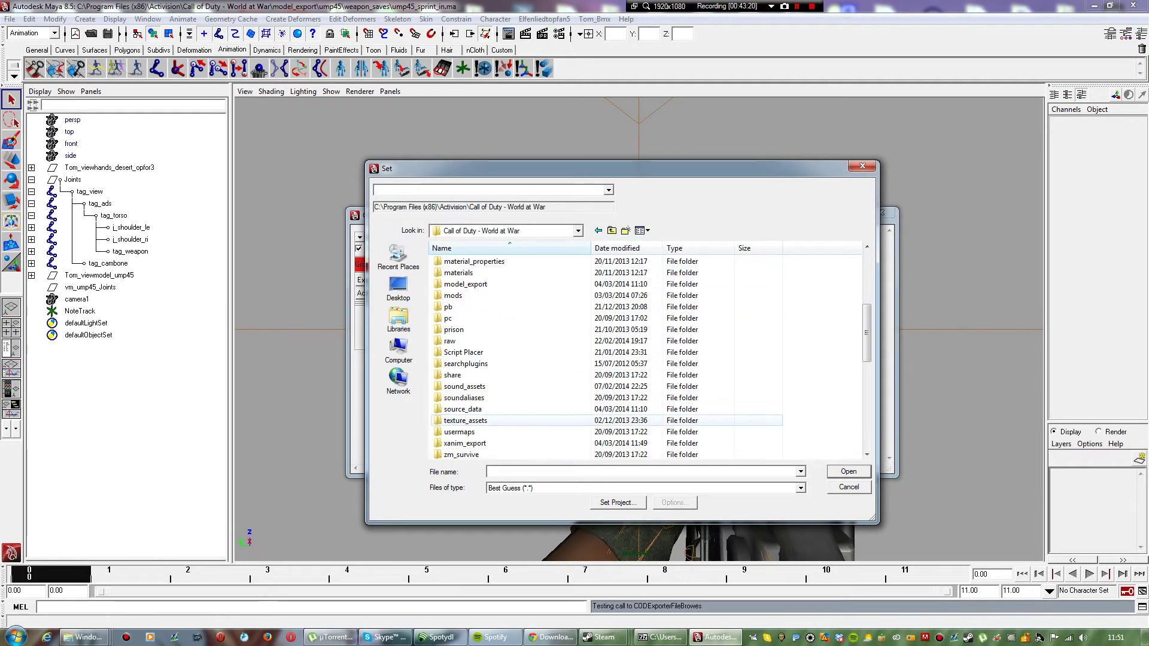
double_click(470, 443)
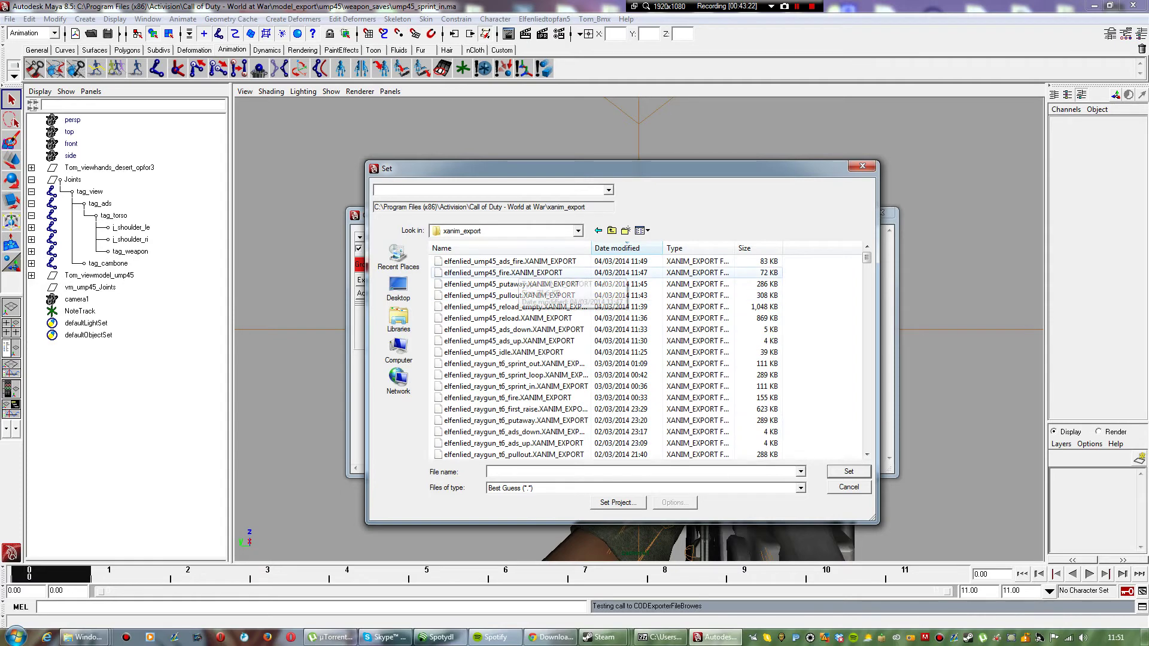
text(elfenlied_)
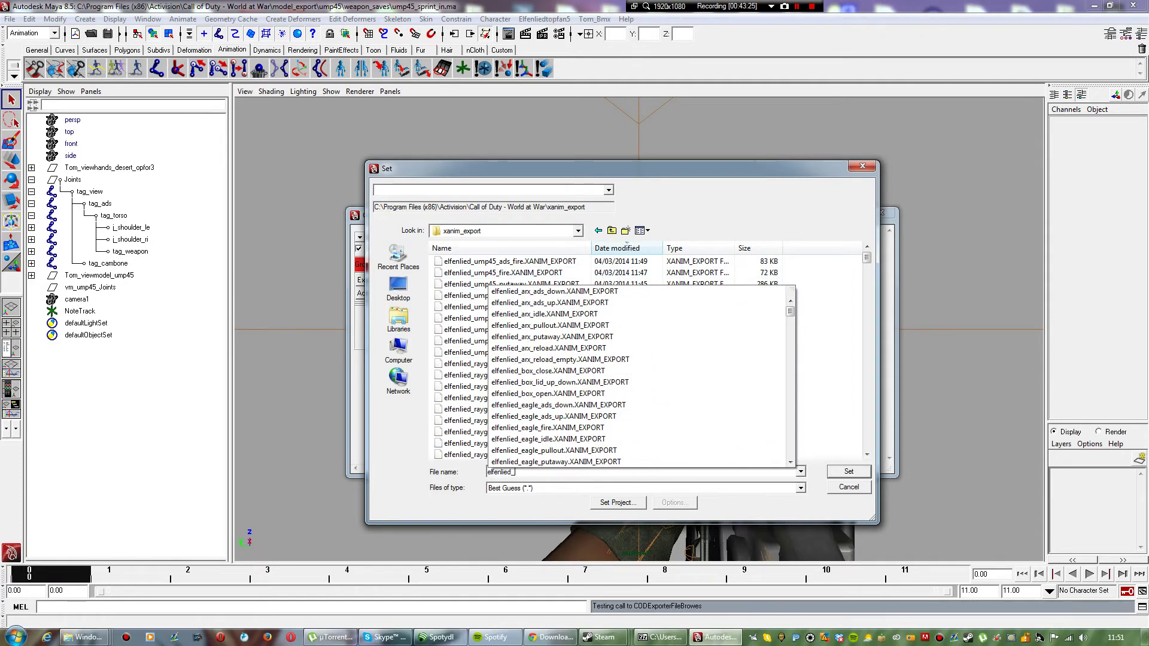
text(sprti)
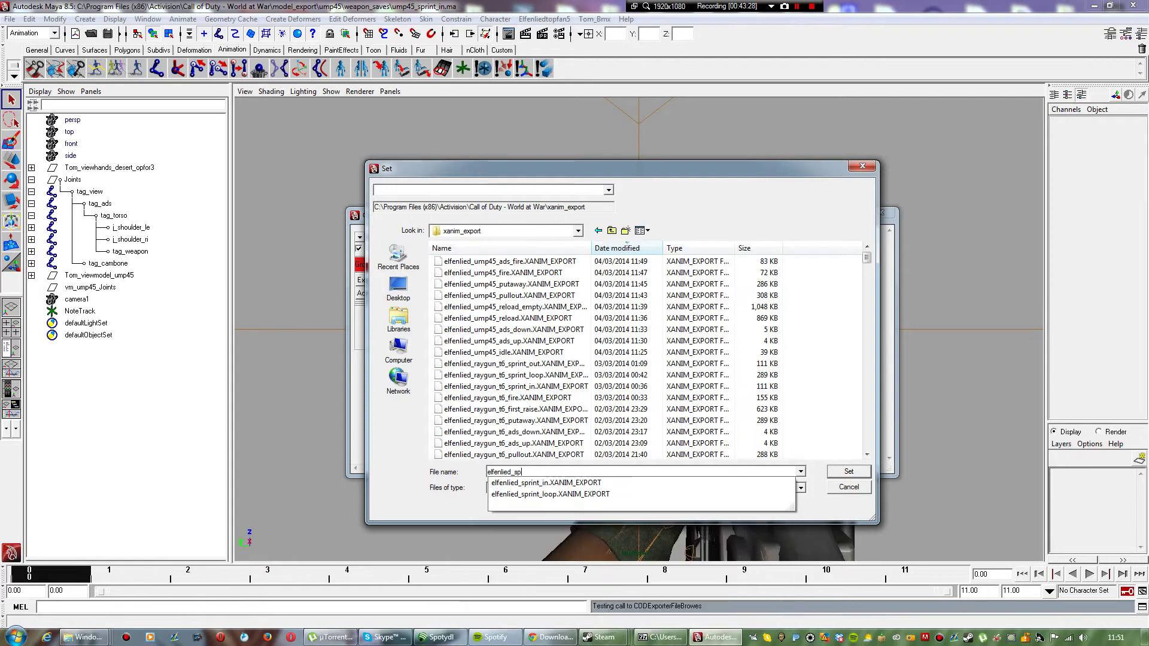
text(int_i)
text(n)
key(BackSpace)
key(BackSpace)
key(BackSpace)
key(BackSpace)
key(BackSpace)
key(BackSpace)
key(BackSpace)
key(BackSpace)
key(BackSpace)
key(BackSpace)
key(BackSpace)
key(BackSpace)
key(BackSpace)
key(BackSpace)
key(BackSpace)
key(BackSpace)
key(BackSpace)
key(BackSpace)
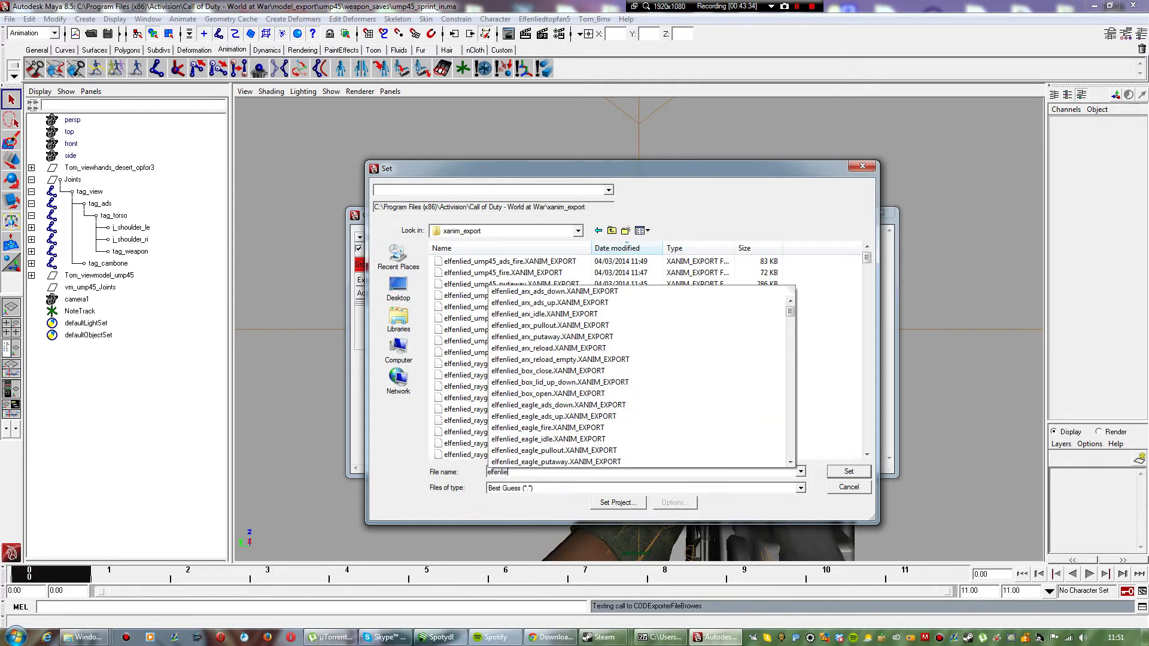
Step: Name the entry's output file elfenlied_ump45_sprint_in and set it
text(lfenlied_ump)
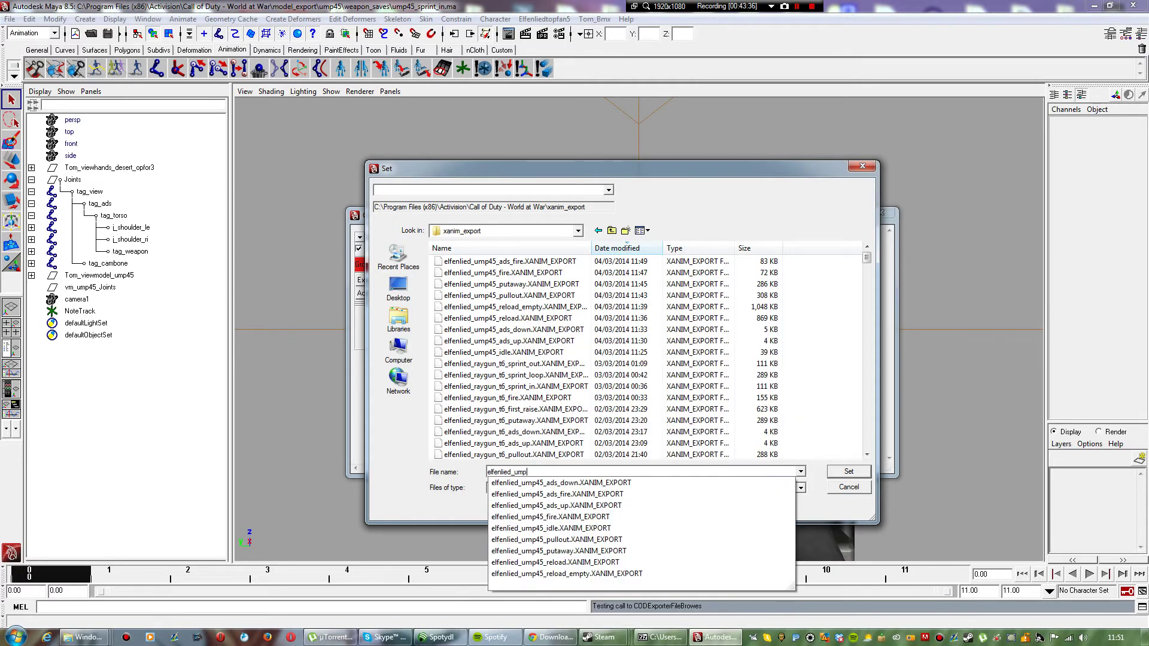
text(45_sprint_i)
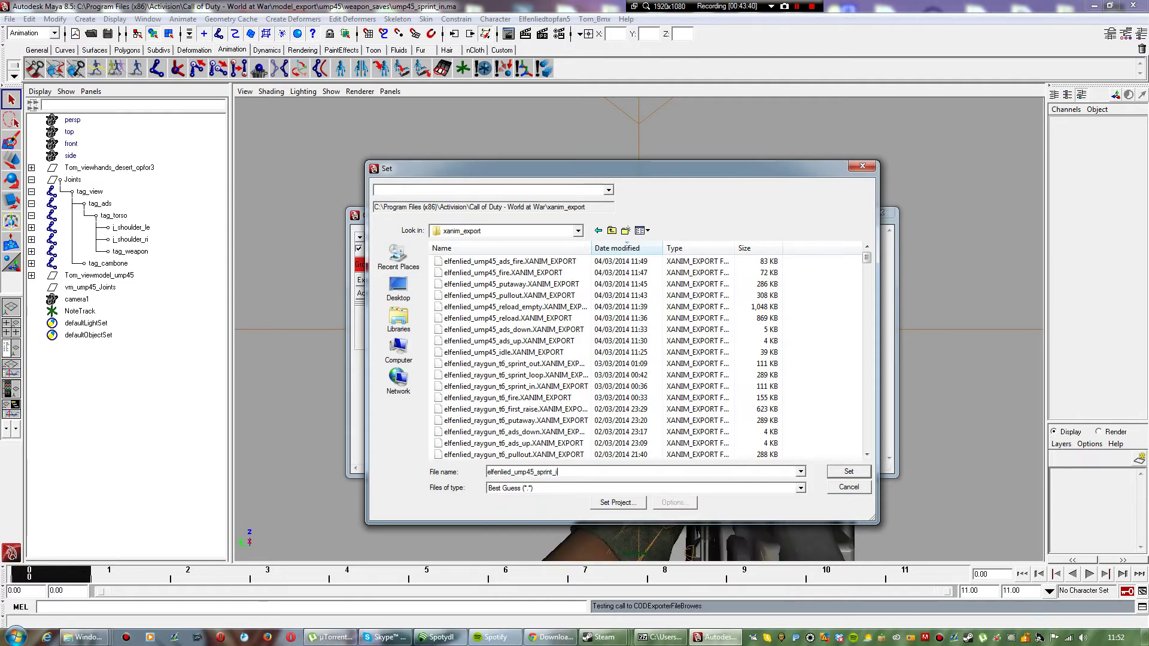
text(n)
key(Return)
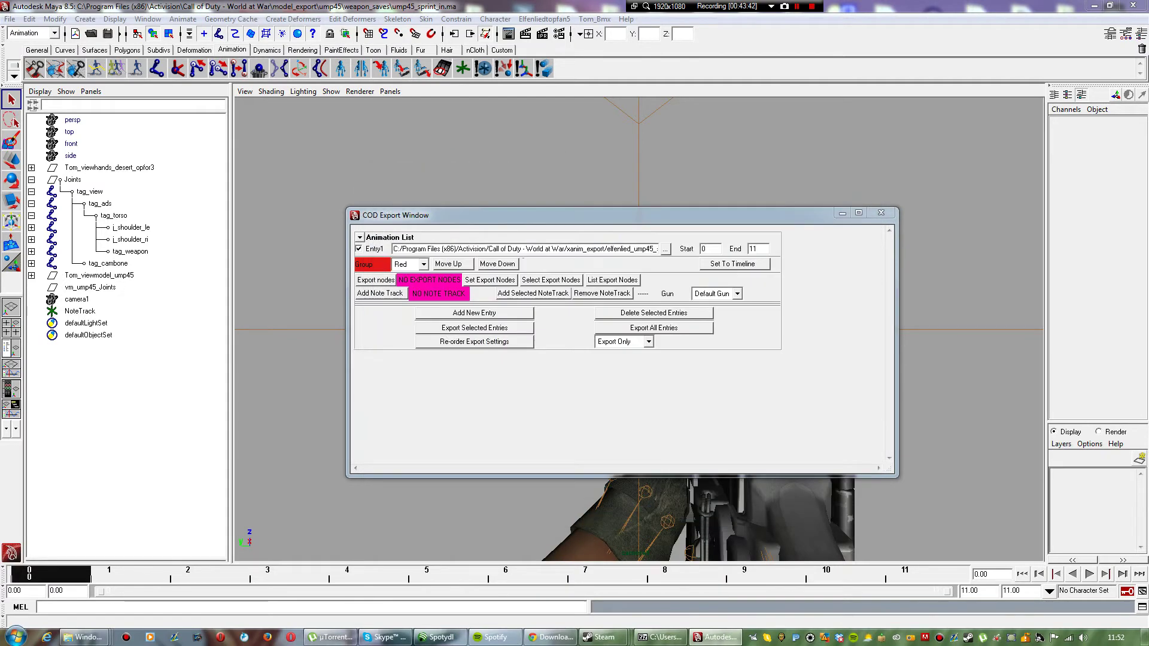
Step: Set the tag_torso and tag_cambone hierarchies as export nodes and export the selected entry with scene changes saved, closing the exporter
drag(72, 180, 100, 203)
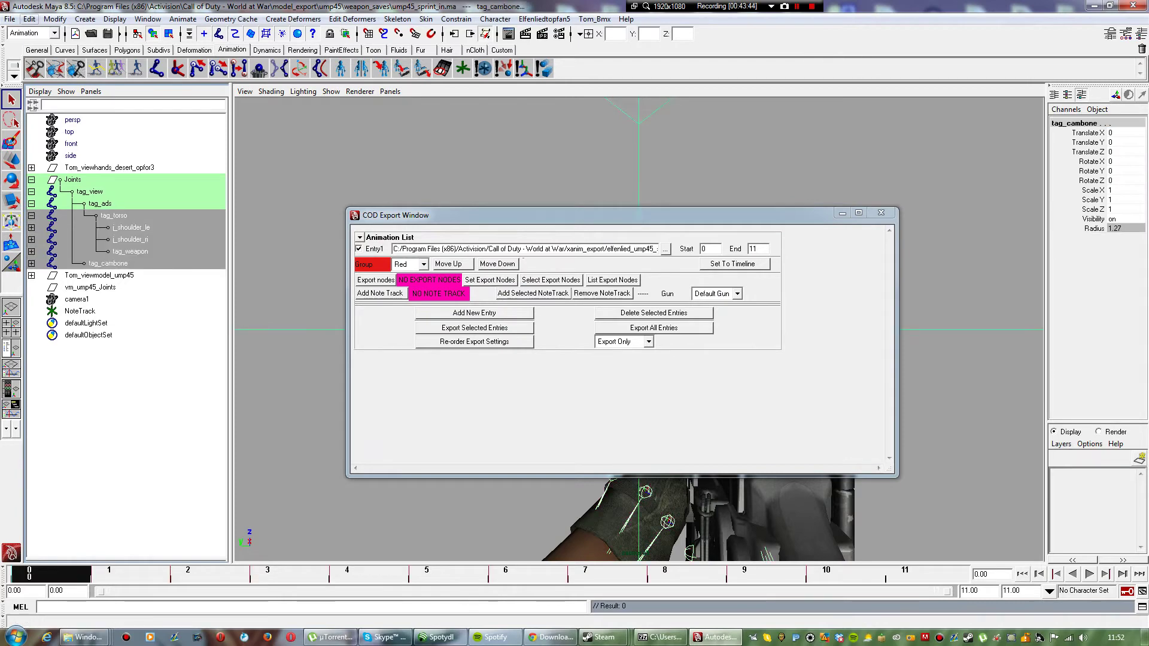
click(29, 18)
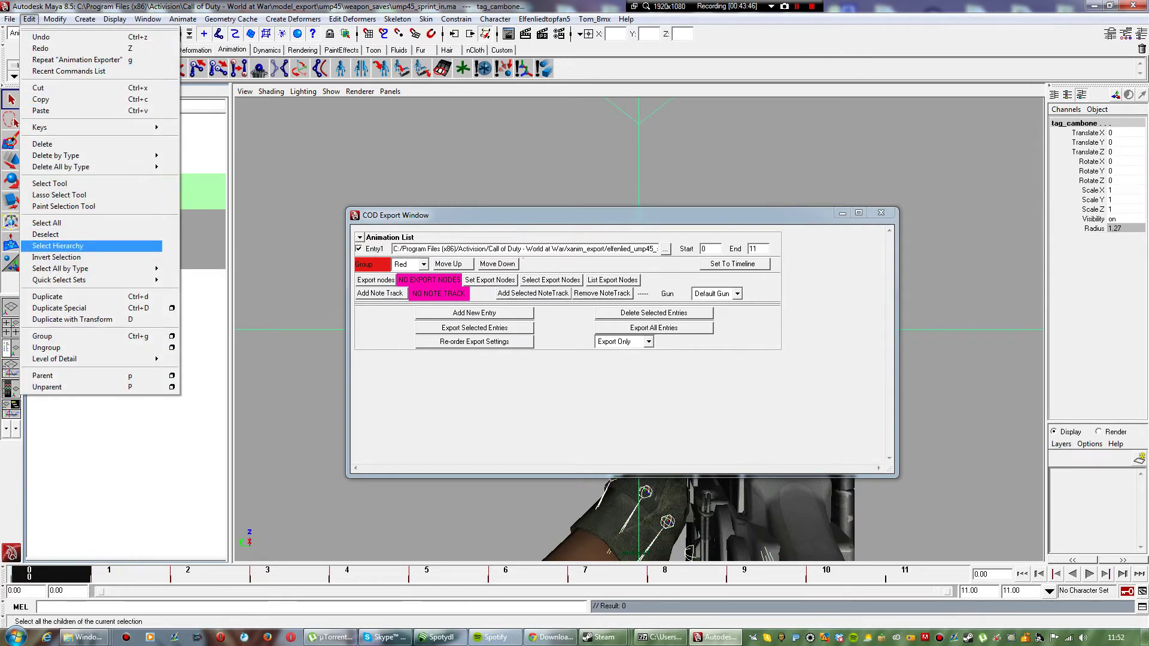
click(57, 245)
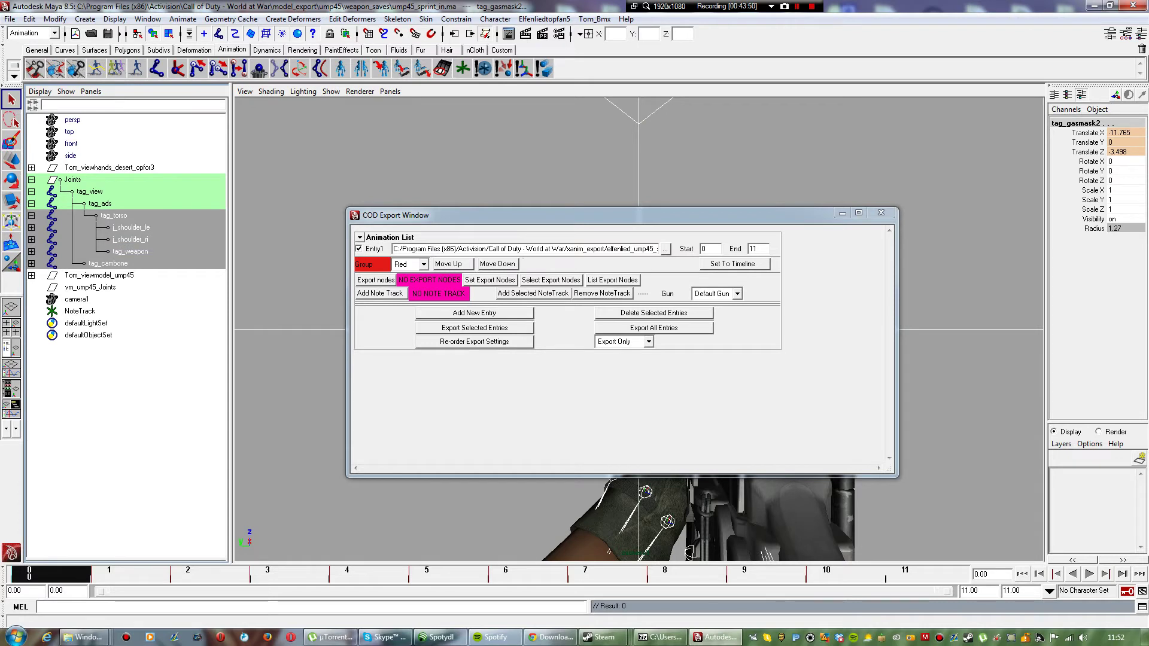
click(882, 212)
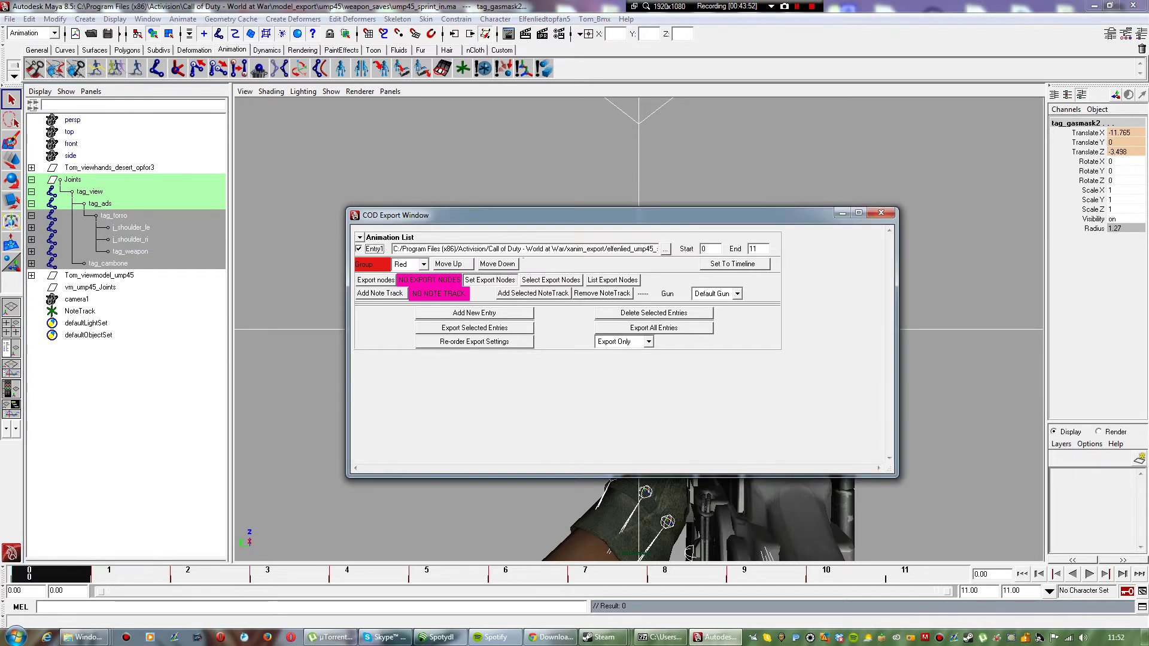
click(489, 279)
click(475, 327)
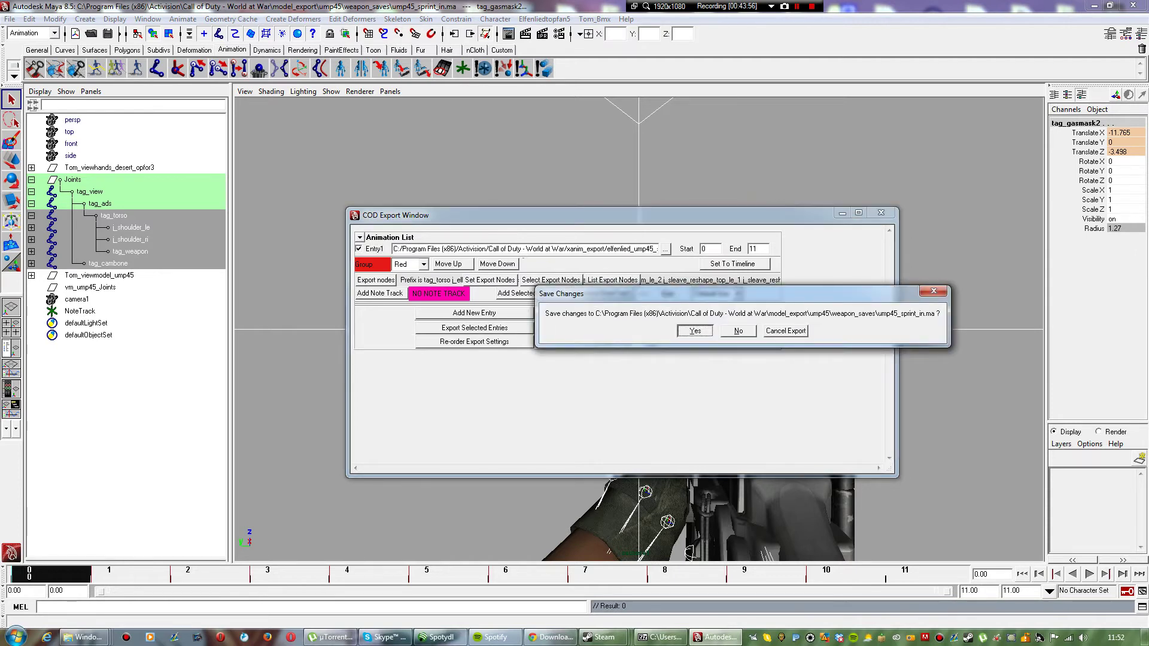
key(Return)
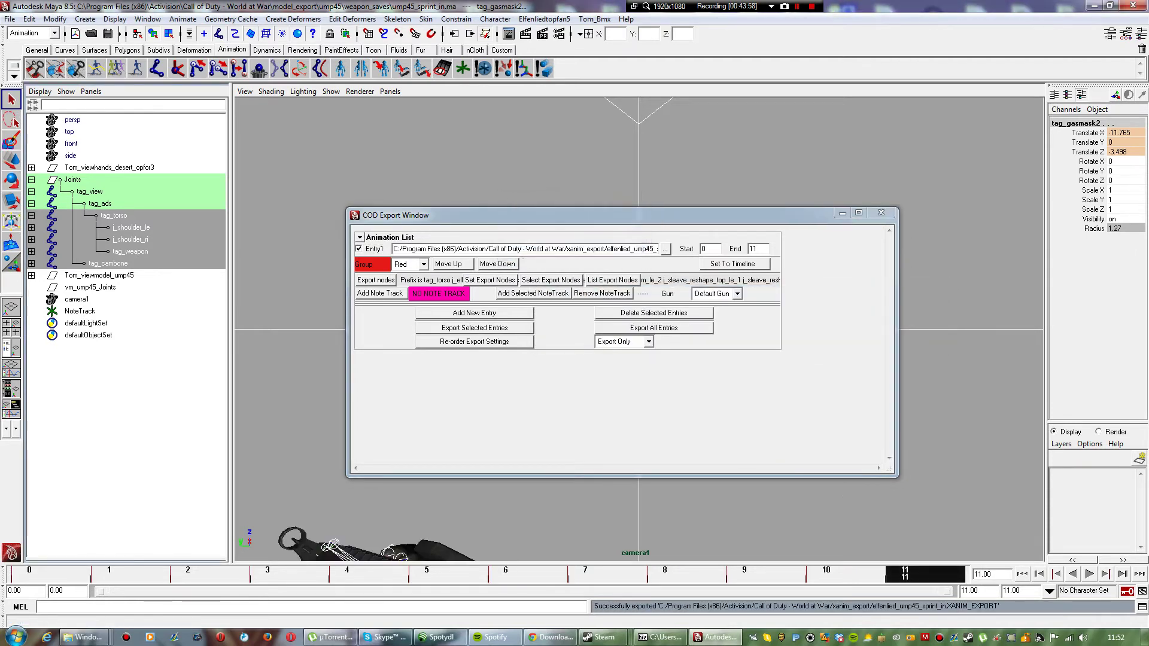
click(881, 213)
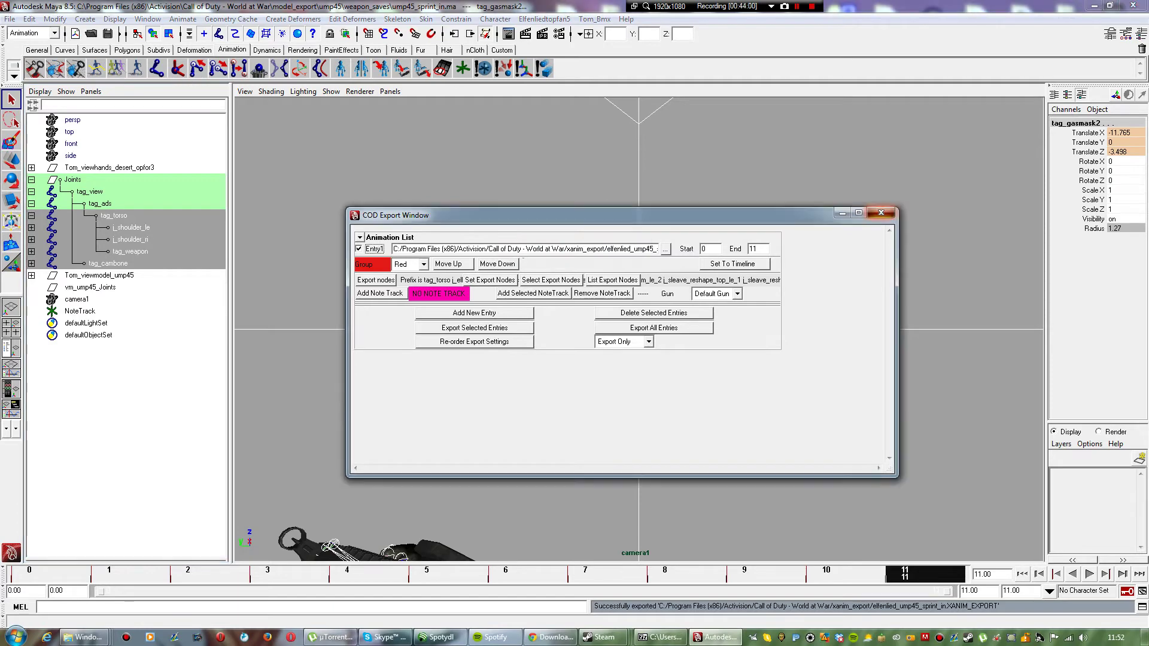
Step: Close the ump45_sprint_in scene and the program without saving the changes
click(1133, 5)
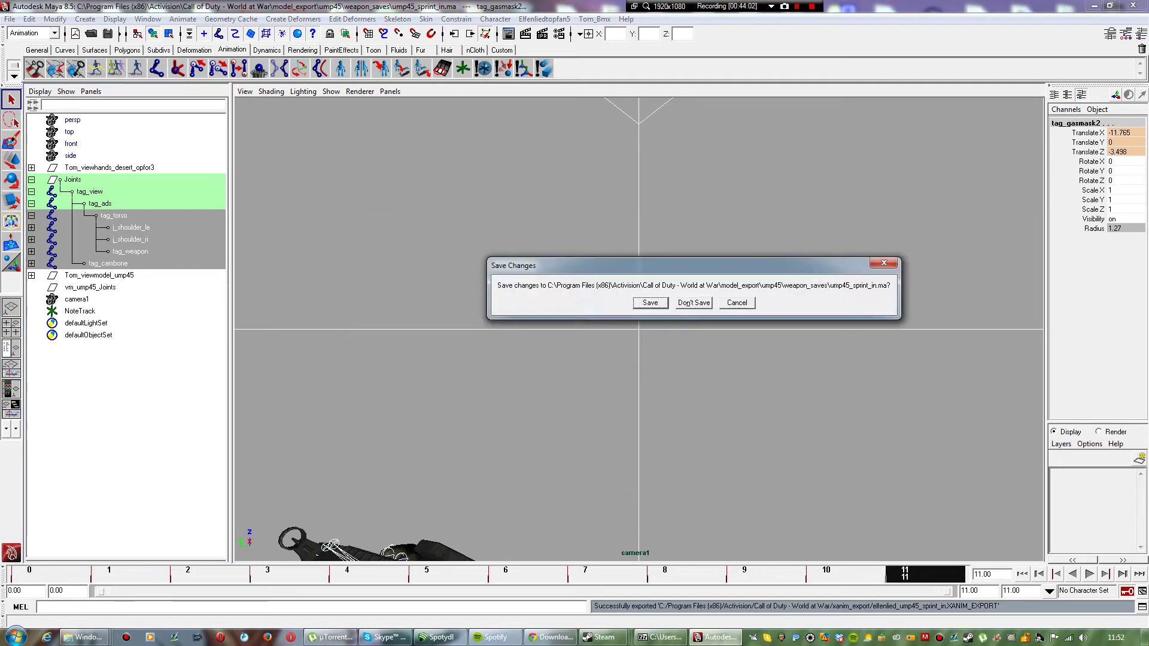
key(Tab)
key(space)
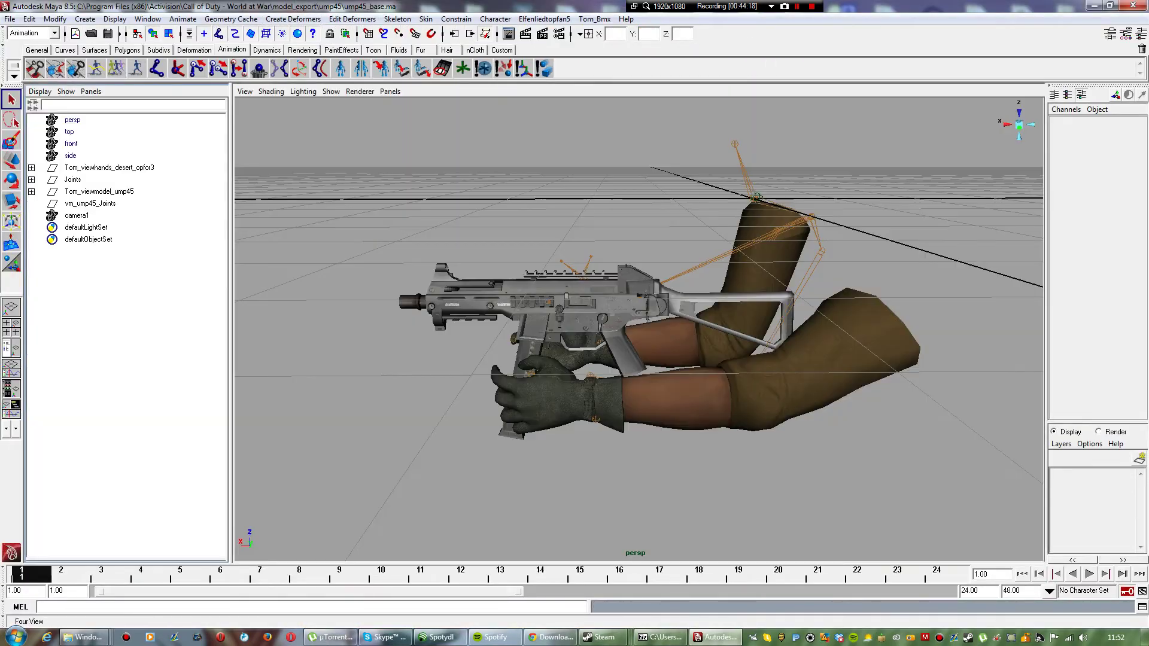
Step: Start saving the ump45_base scene under a new name and browse to the weapon_saves folder in model_export's ump45 folder
click(10, 19)
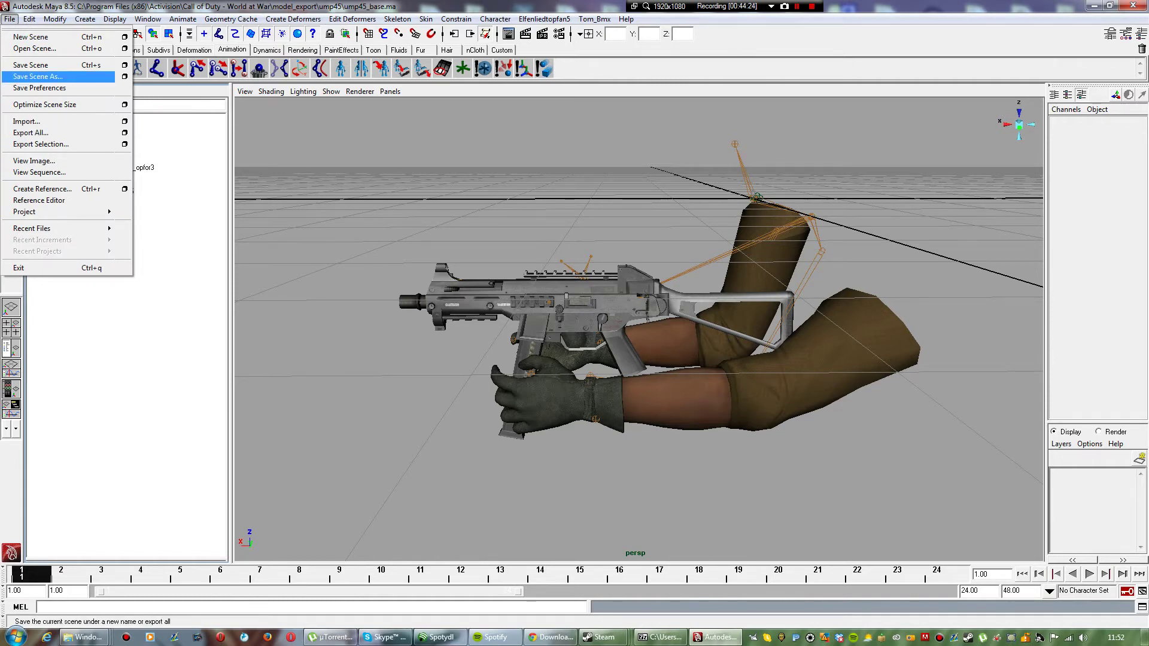
click(38, 76)
click(564, 202)
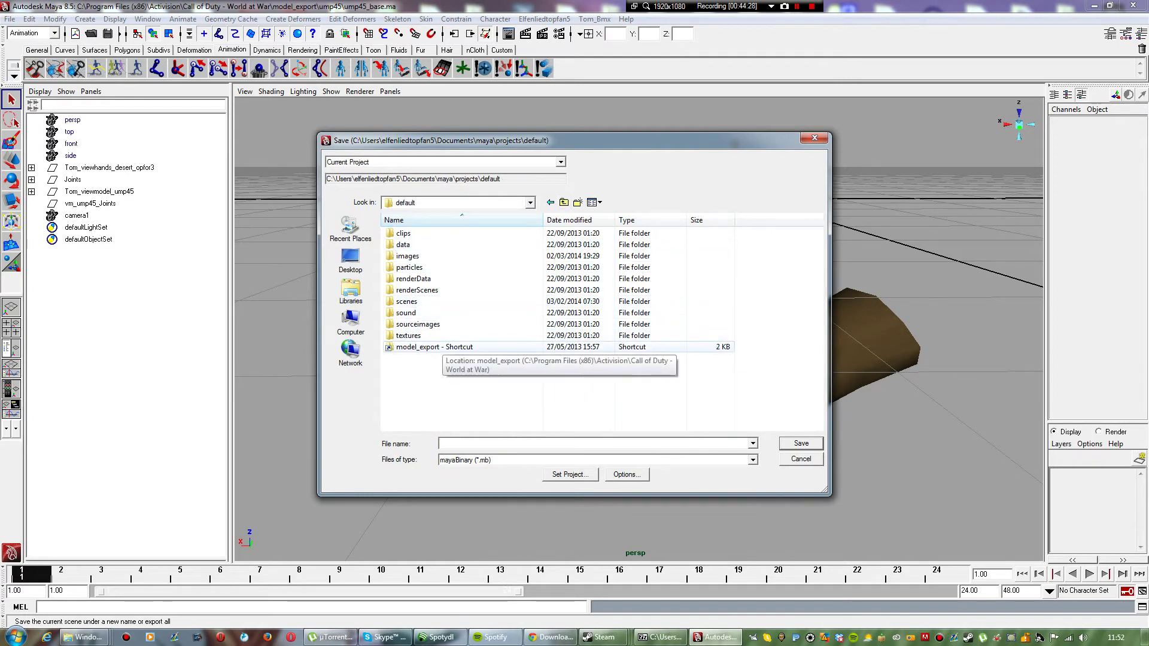
double_click(431, 347)
double_click(419, 233)
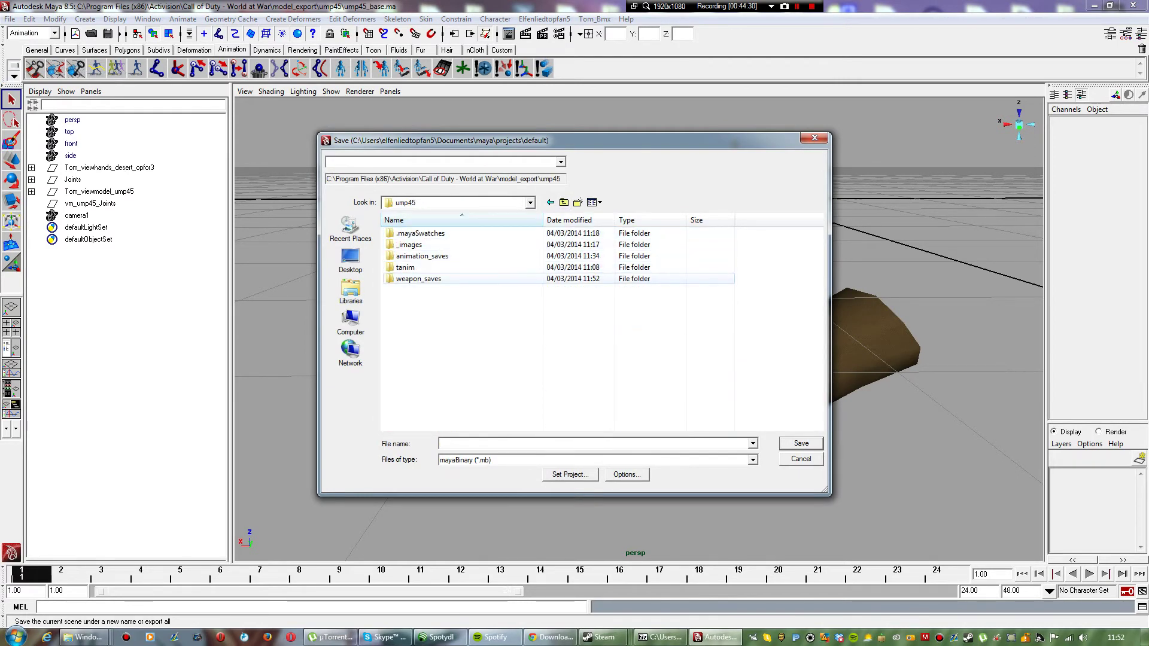
double_click(419, 278)
Step: Set the file type to mayaAscii and save the scene as ump45_sprint_loop
click(753, 460)
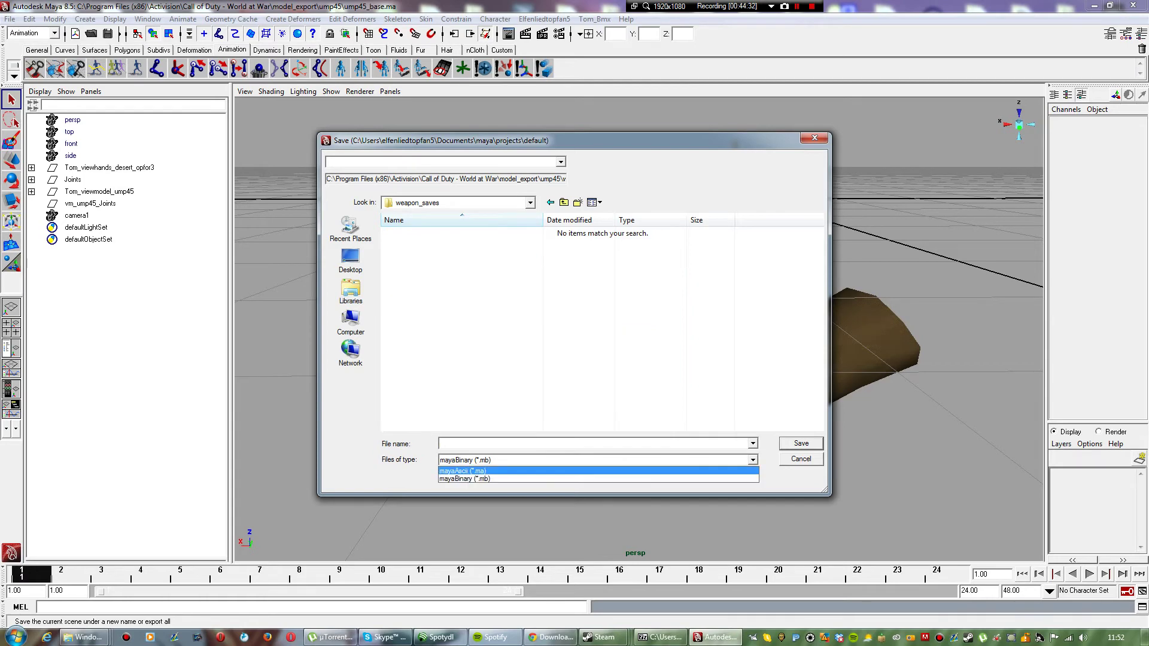
key(Up)
key(Return)
click(503, 443)
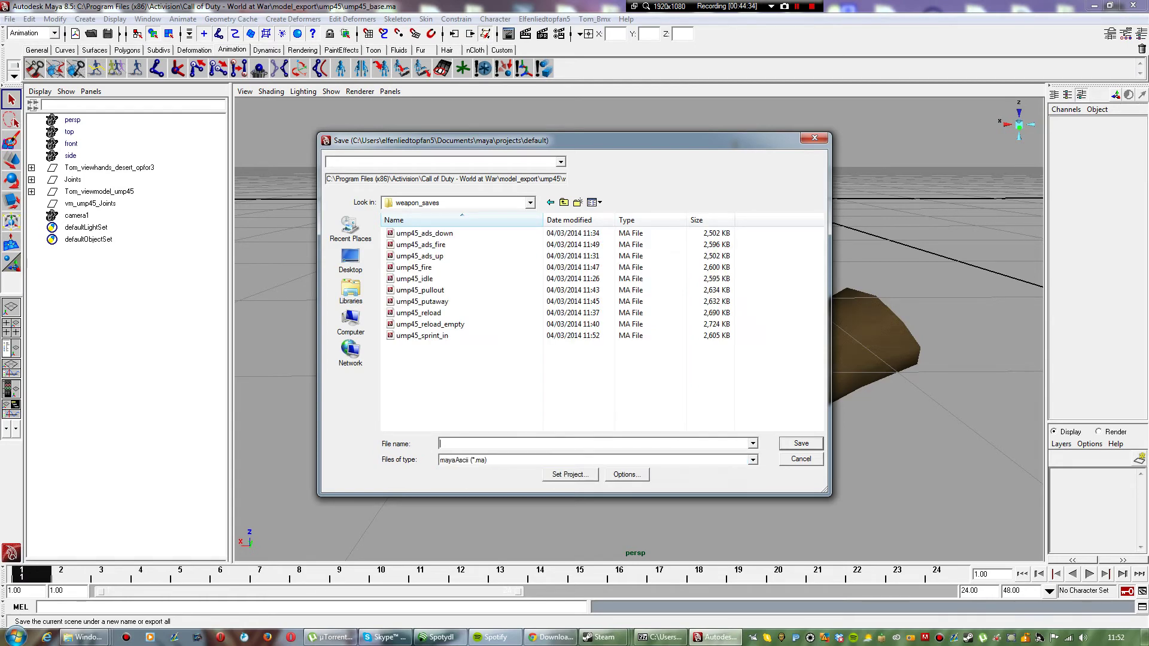
text(ump4)
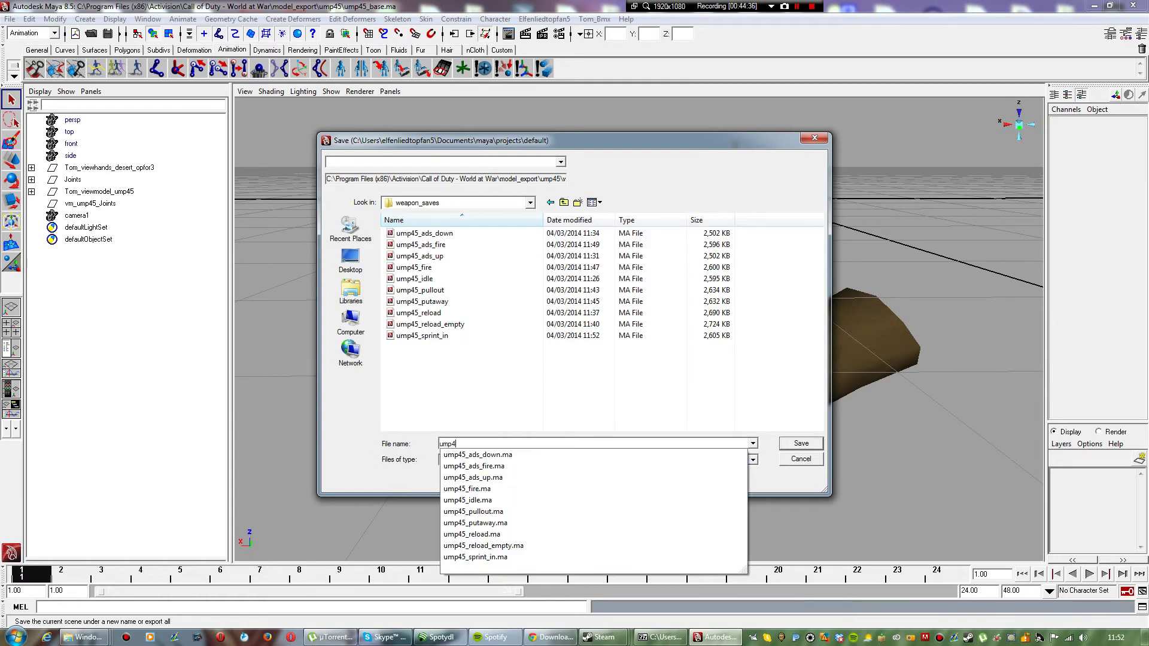
text(5_spr)
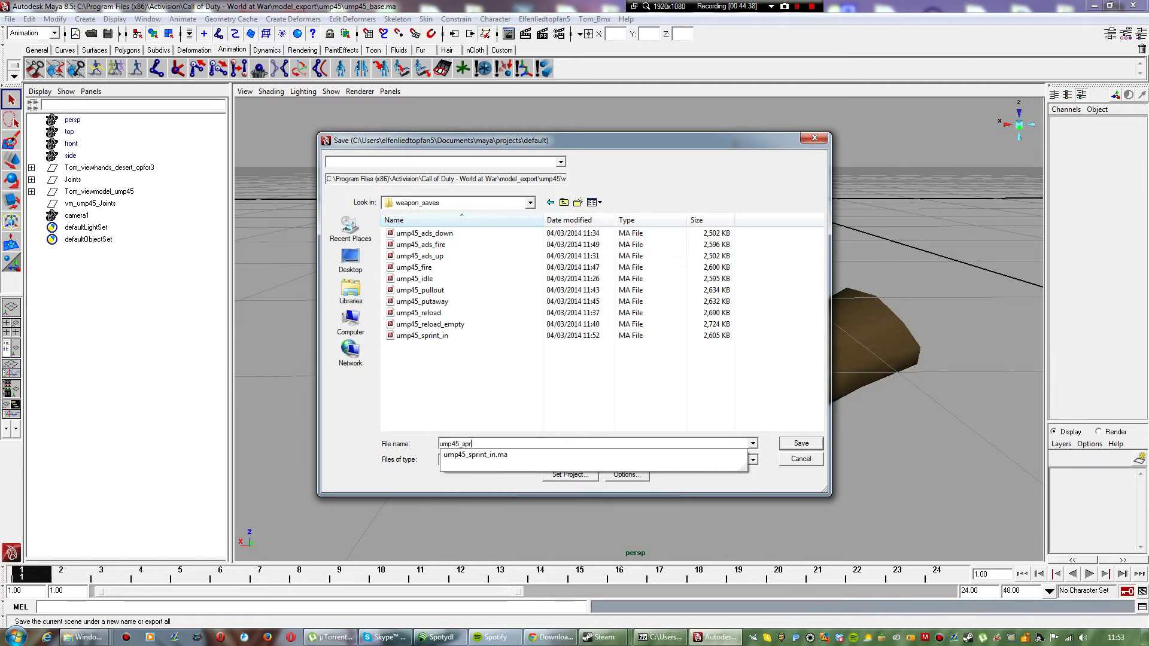
text(int_loop)
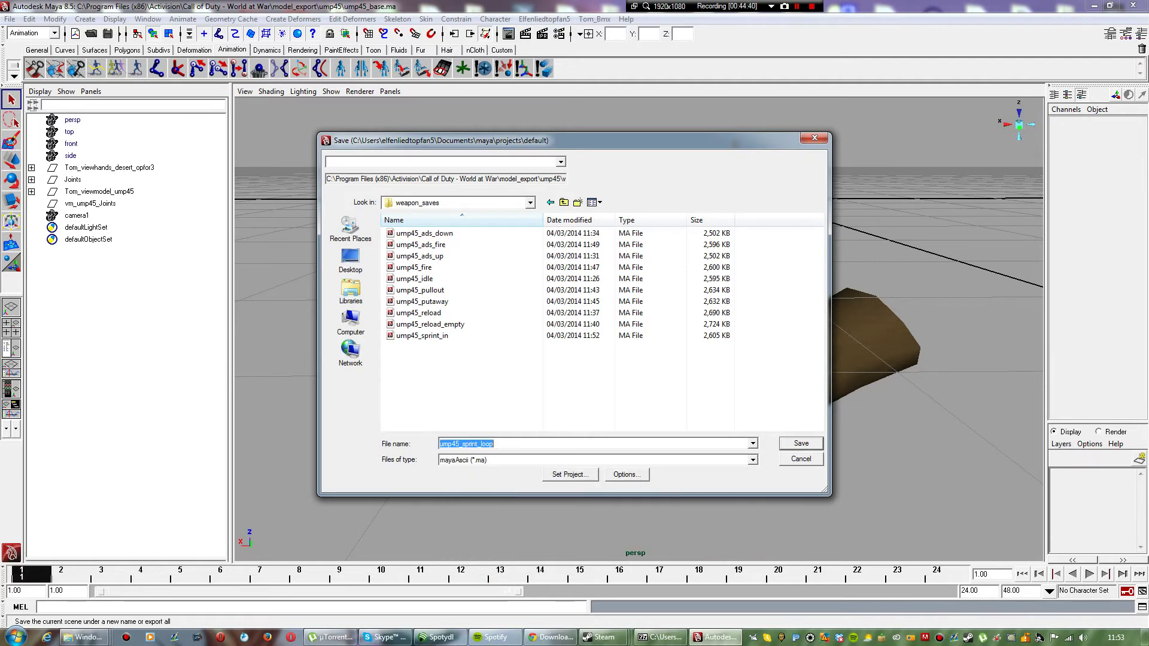
key(Return)
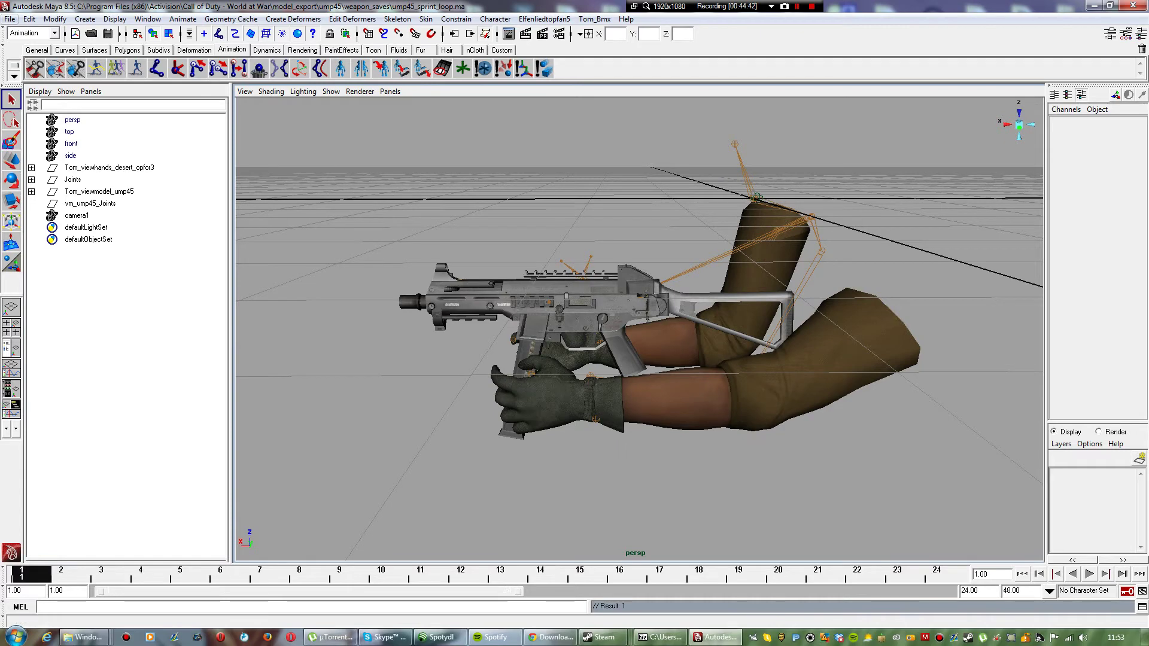
Step: Try to import viewmodel_ump45_sprint_loop.tanim from the tanim folder inside model_export's ump45 folder
click(10, 19)
click(36, 121)
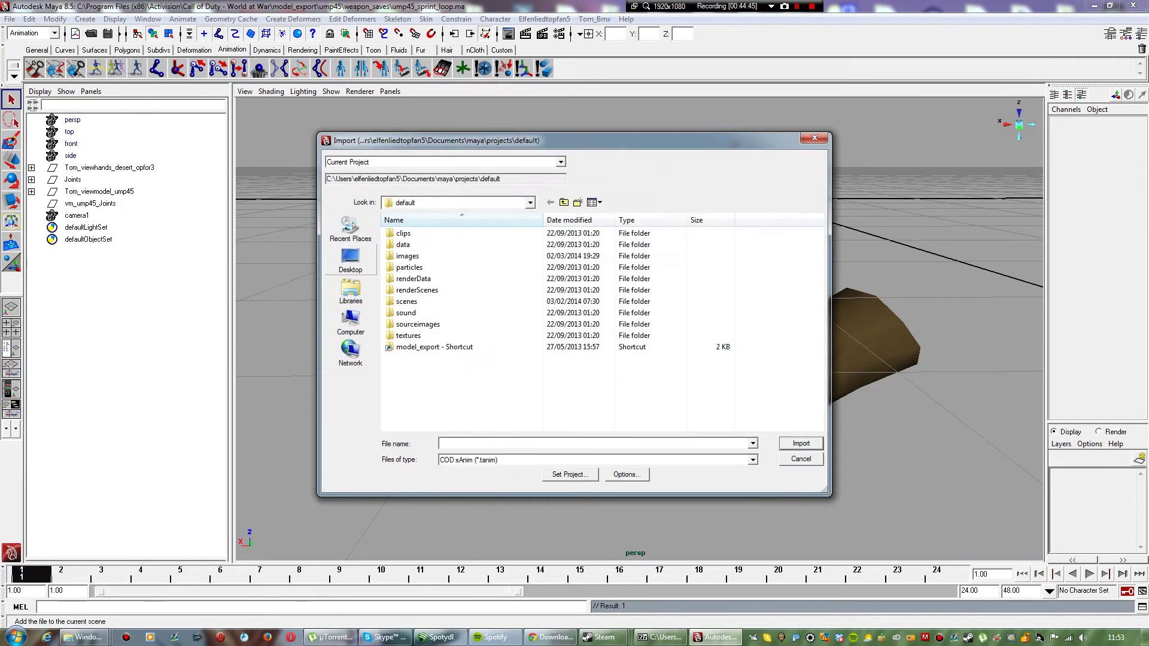
double_click(435, 348)
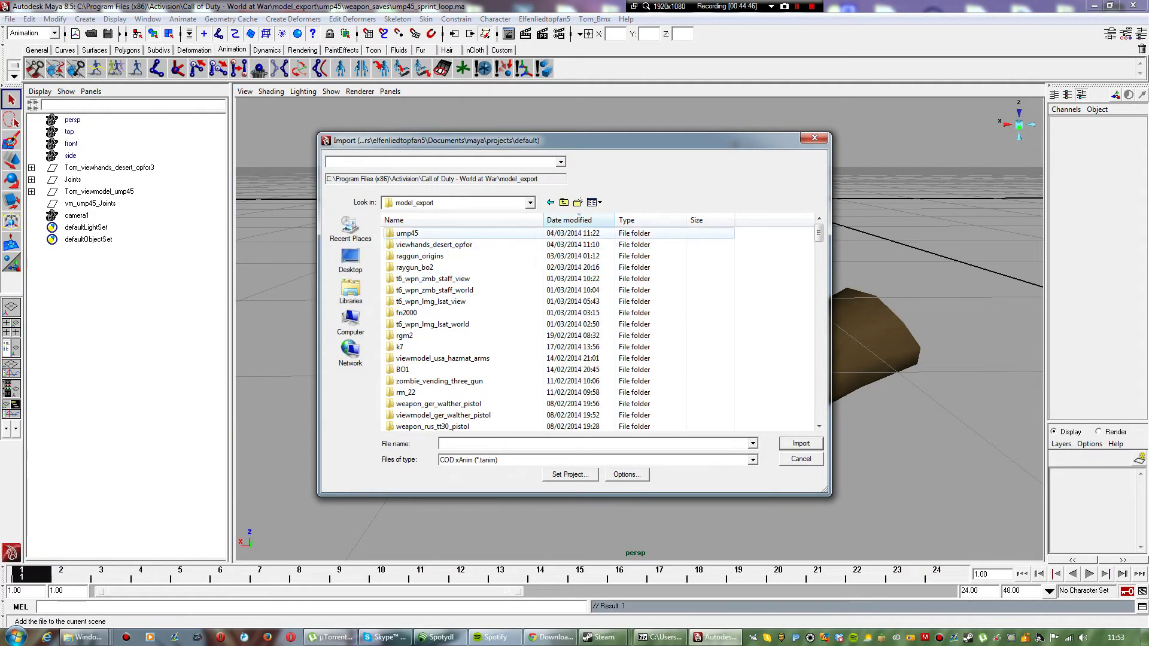
double_click(409, 233)
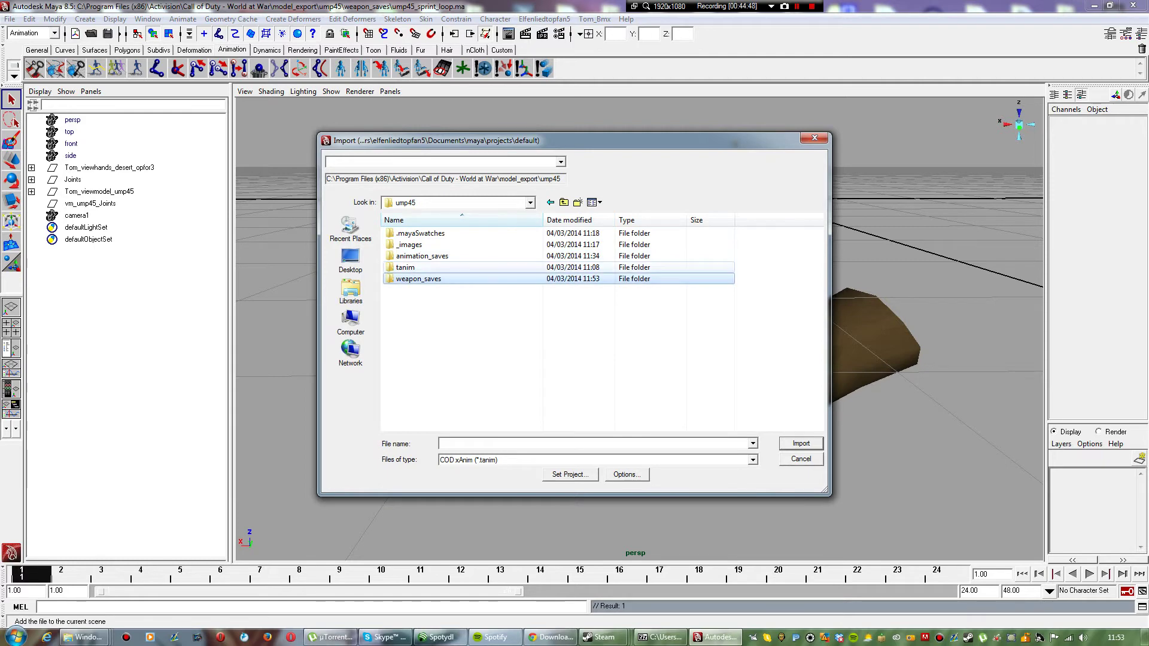
double_click(405, 268)
double_click(455, 347)
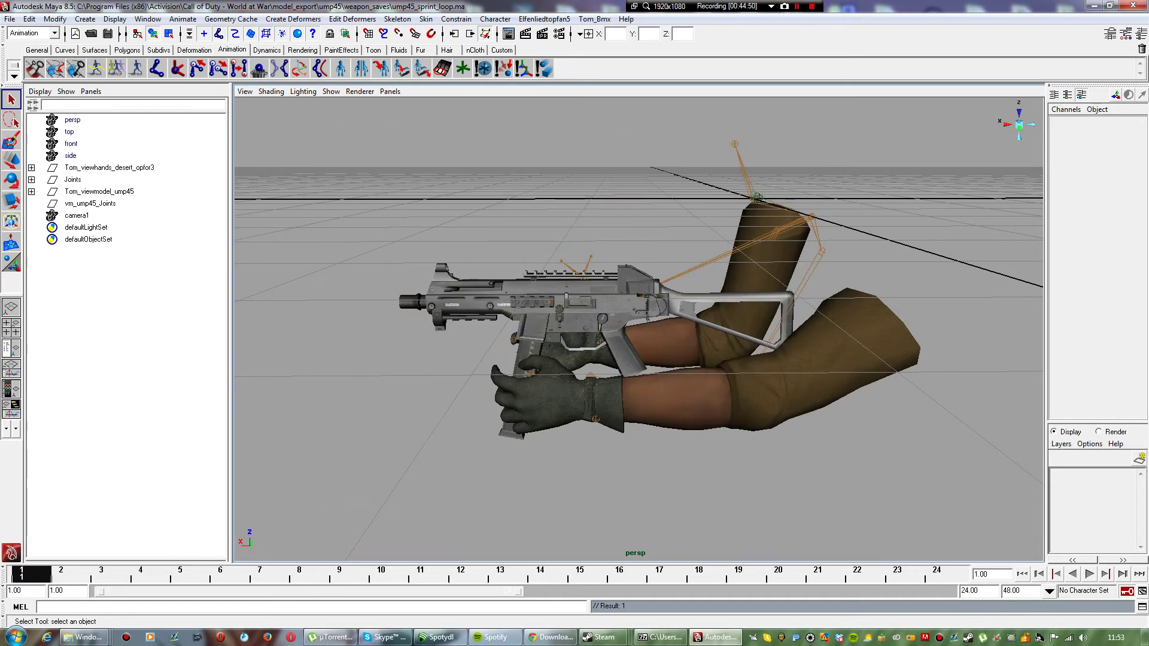
Step: Repeat the import of viewmodel_ump45_sprint_loop.tanim until the animation loads onto the viewmodel rig
click(10, 18)
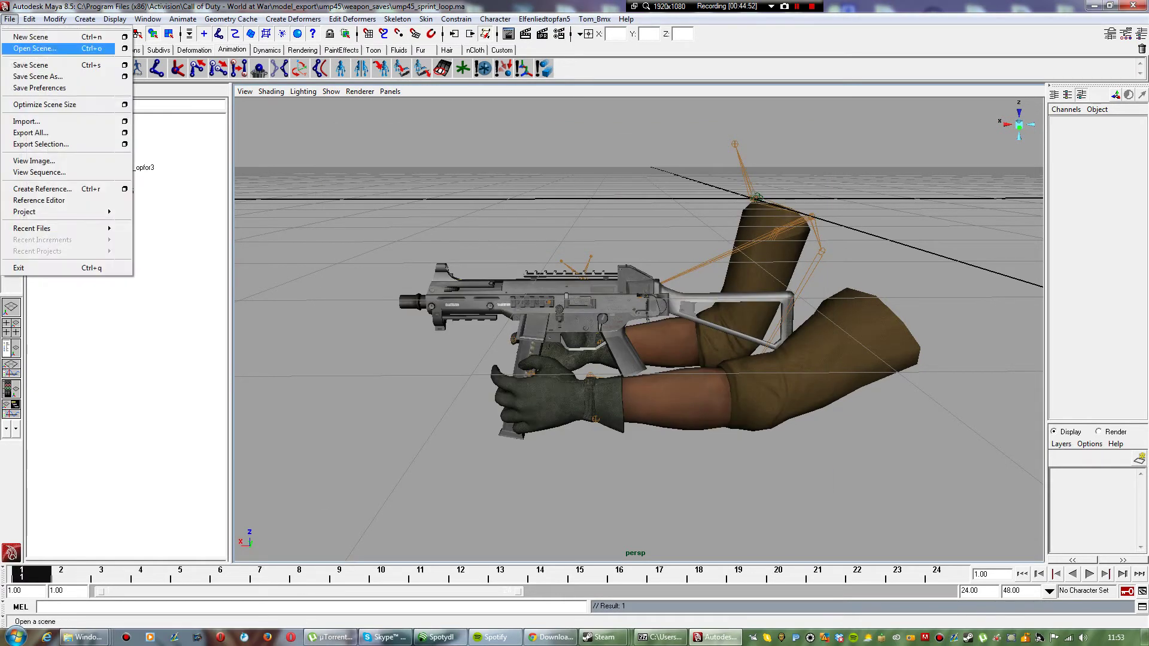
click(36, 122)
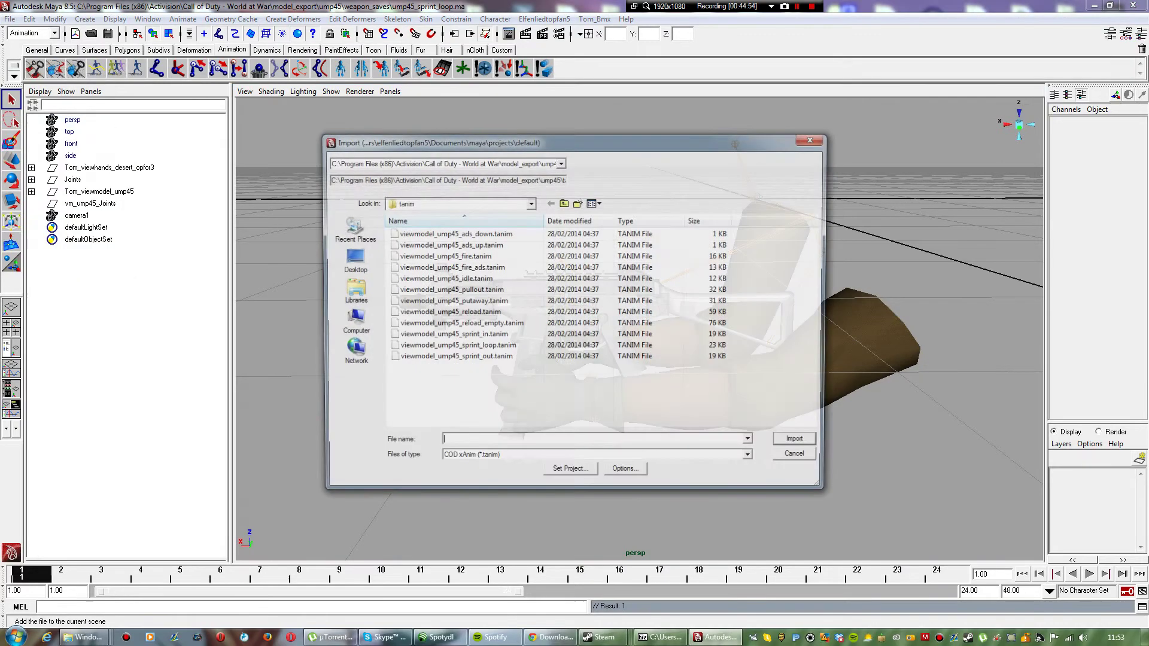
double_click(475, 348)
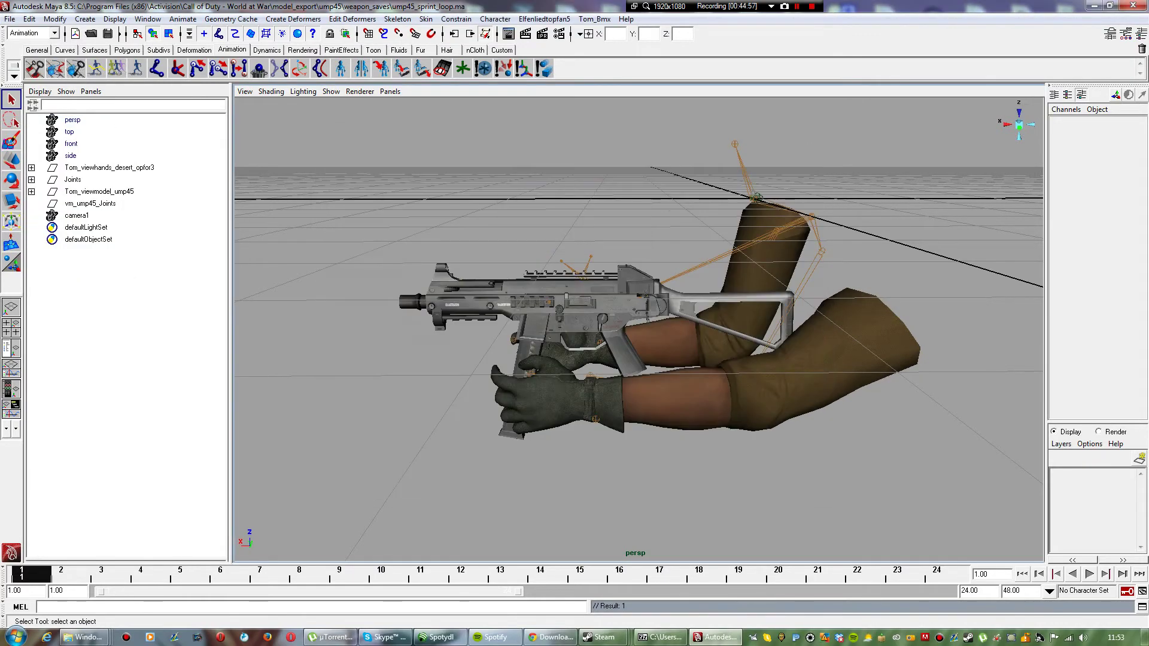
click(10, 19)
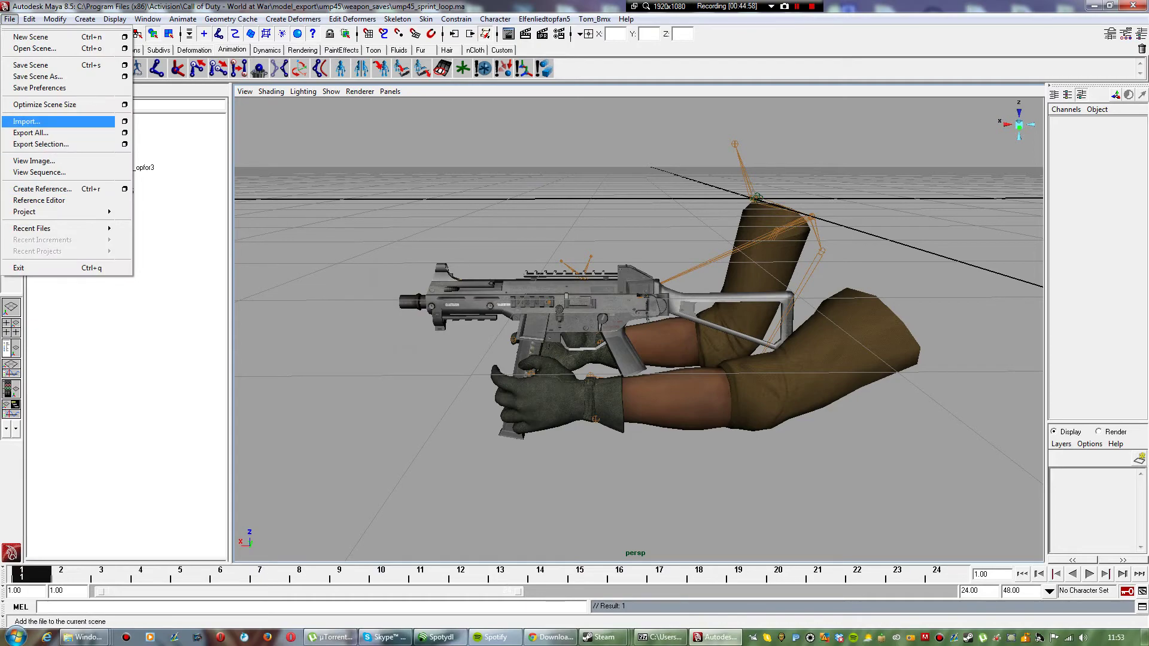
click(27, 121)
double_click(455, 347)
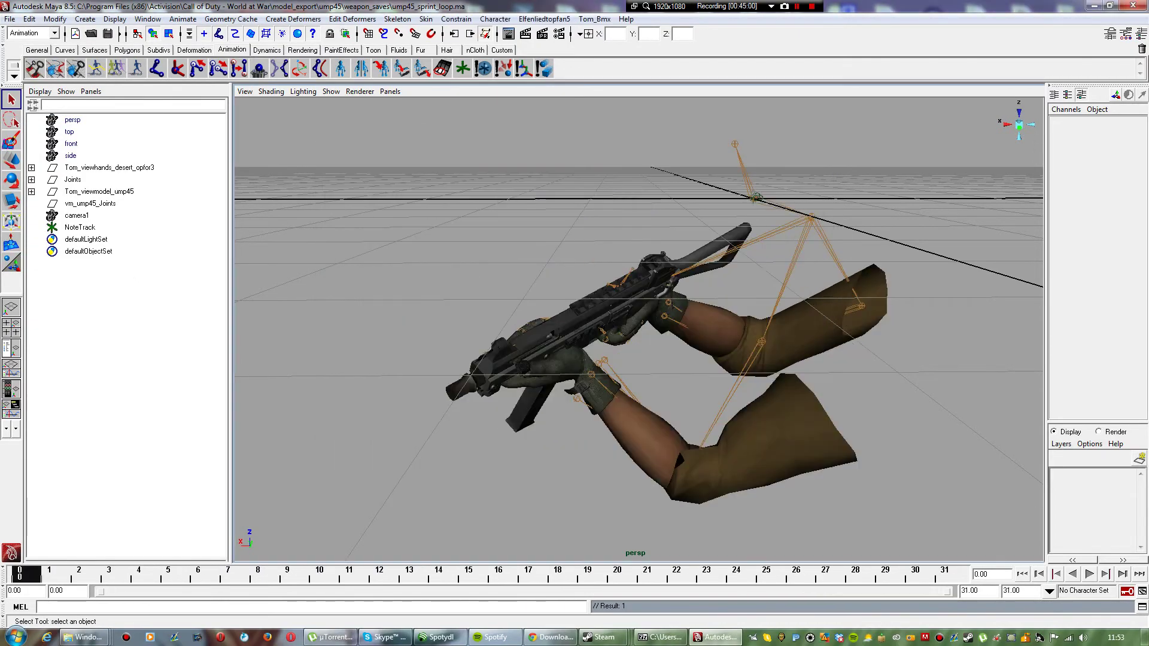
Step: Look through camera1 and play the sprint loop animation to check it, stopping playback at the end
click(389, 91)
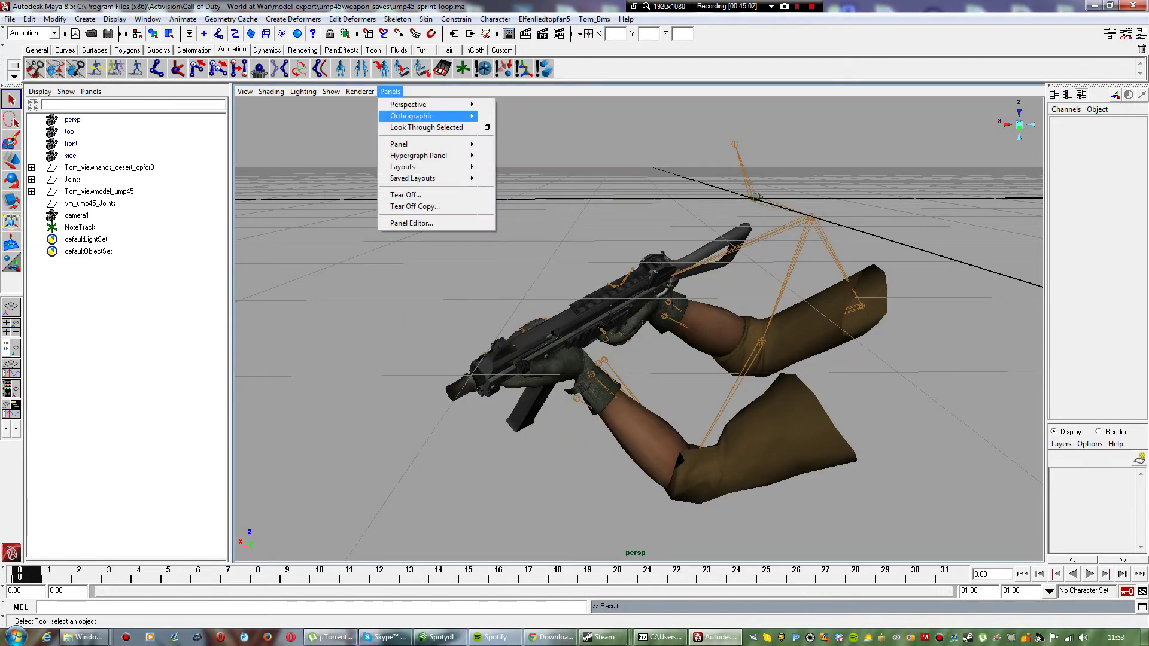
mouse_move(419, 104)
click(509, 105)
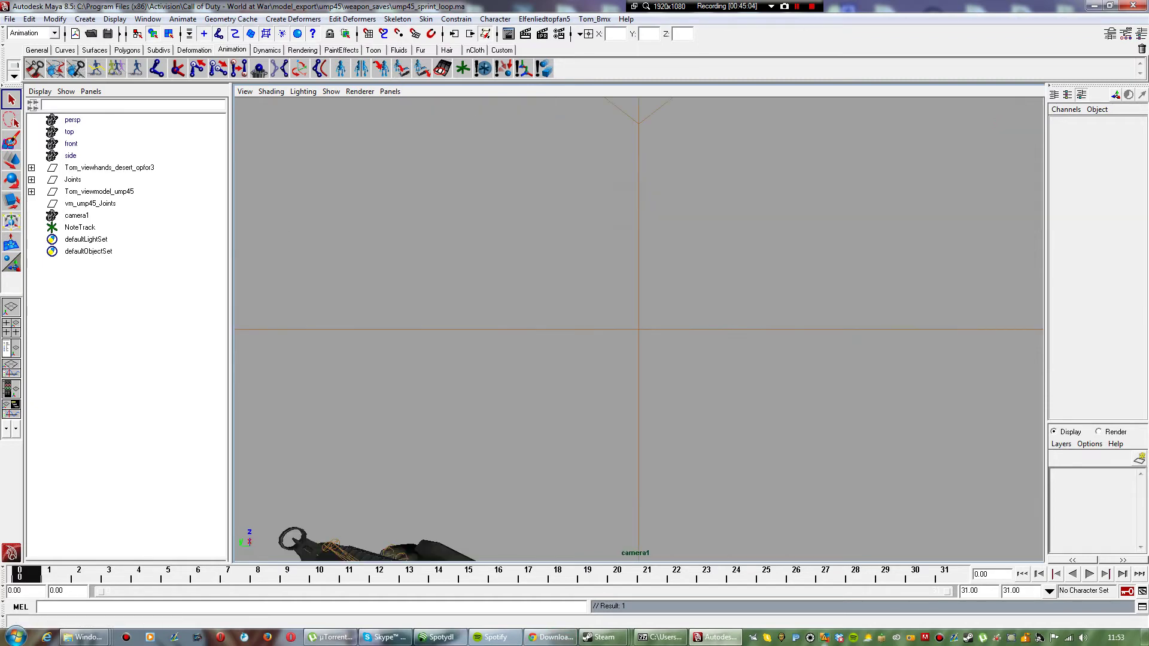
click(1089, 574)
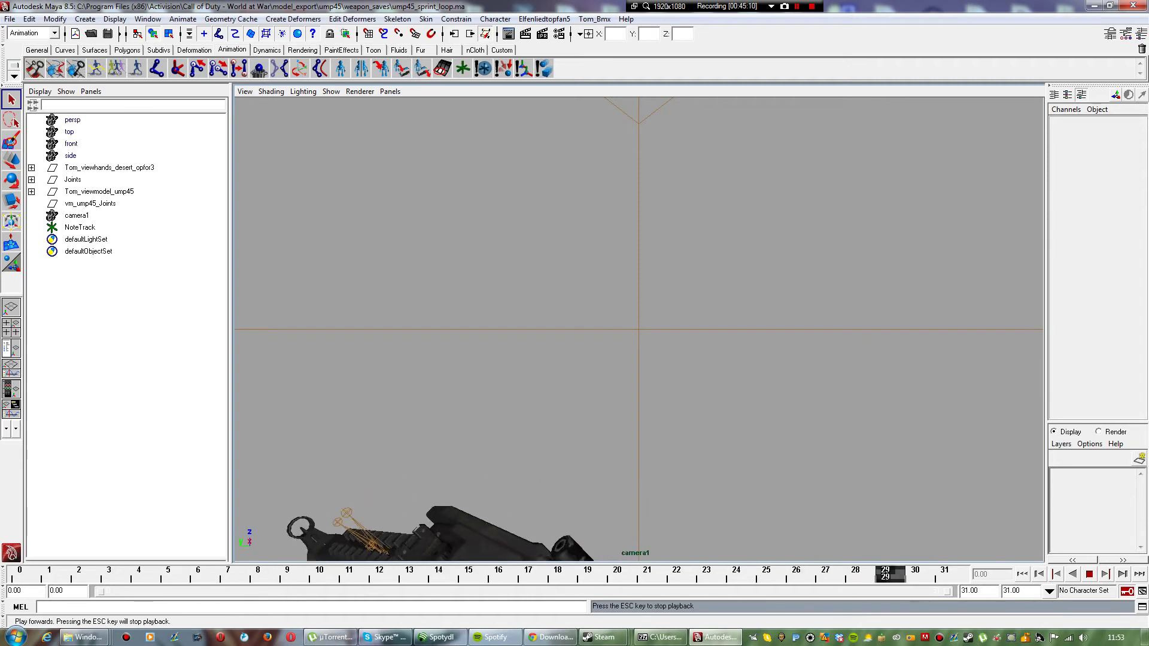
key(Escape)
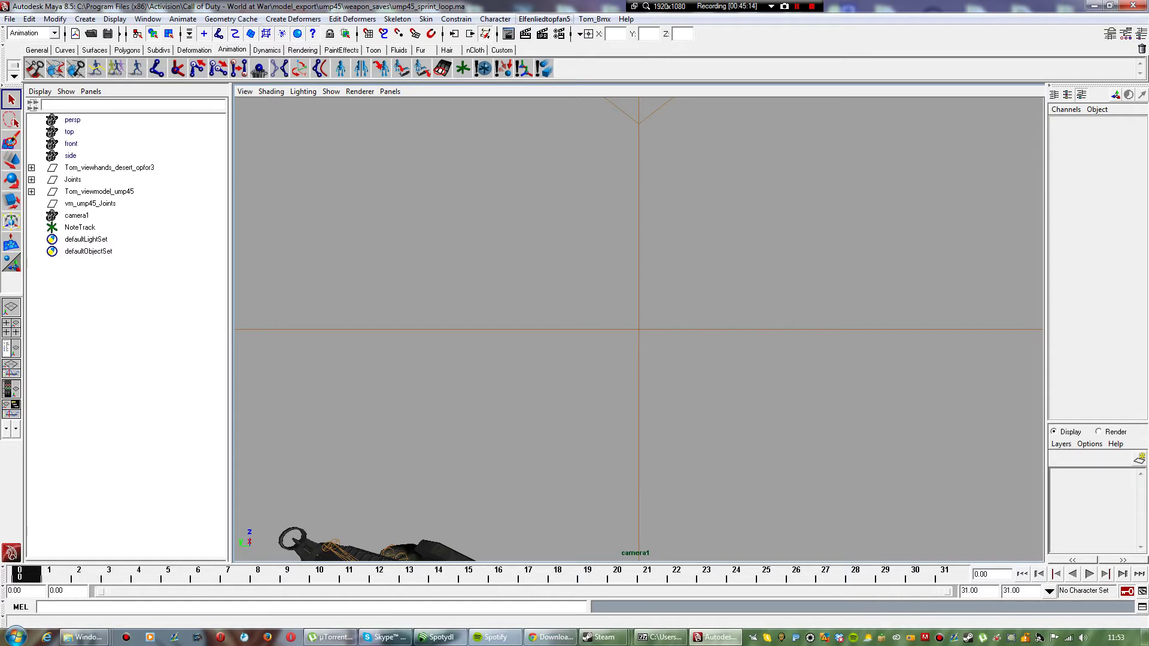
Step: Open the Animation Exporter and add a new animation entry marked for export with end frame 31
click(544, 18)
click(559, 53)
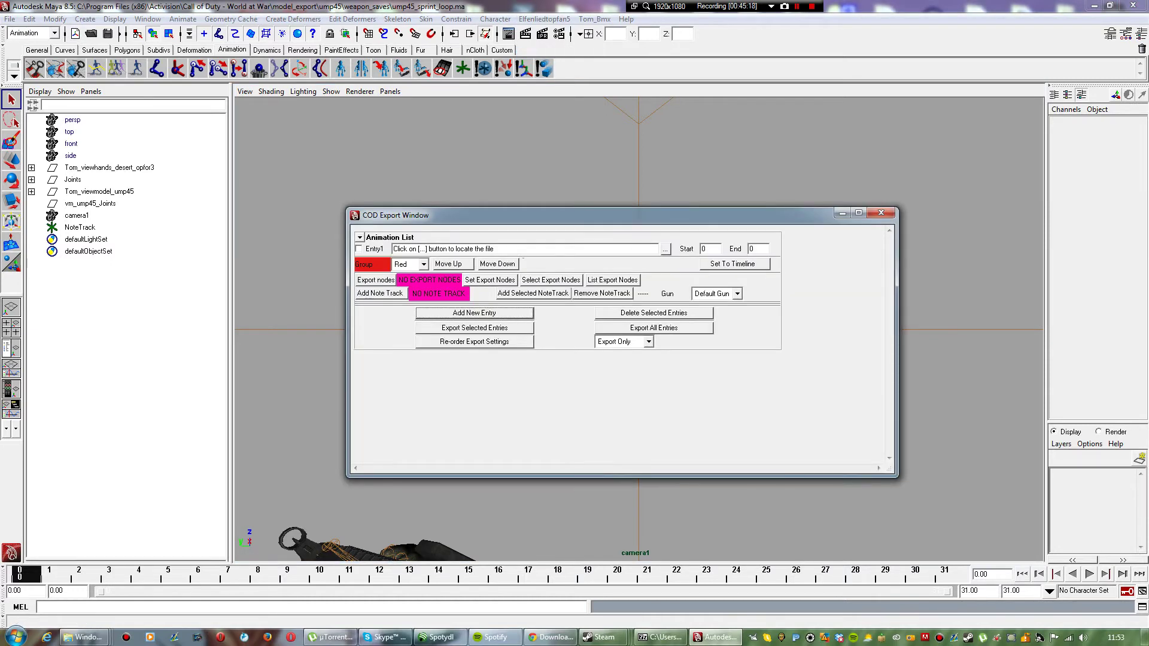
click(360, 249)
Step: Browse to the World at War xanim_export folder for the export entry's output file
click(666, 249)
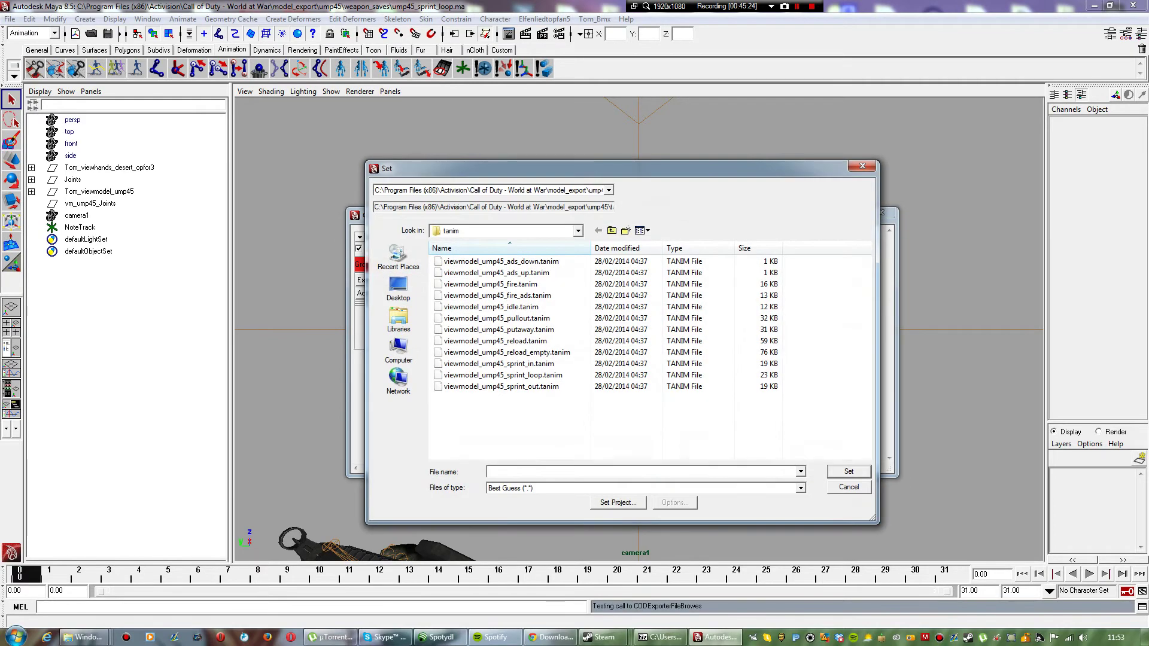
click(611, 230)
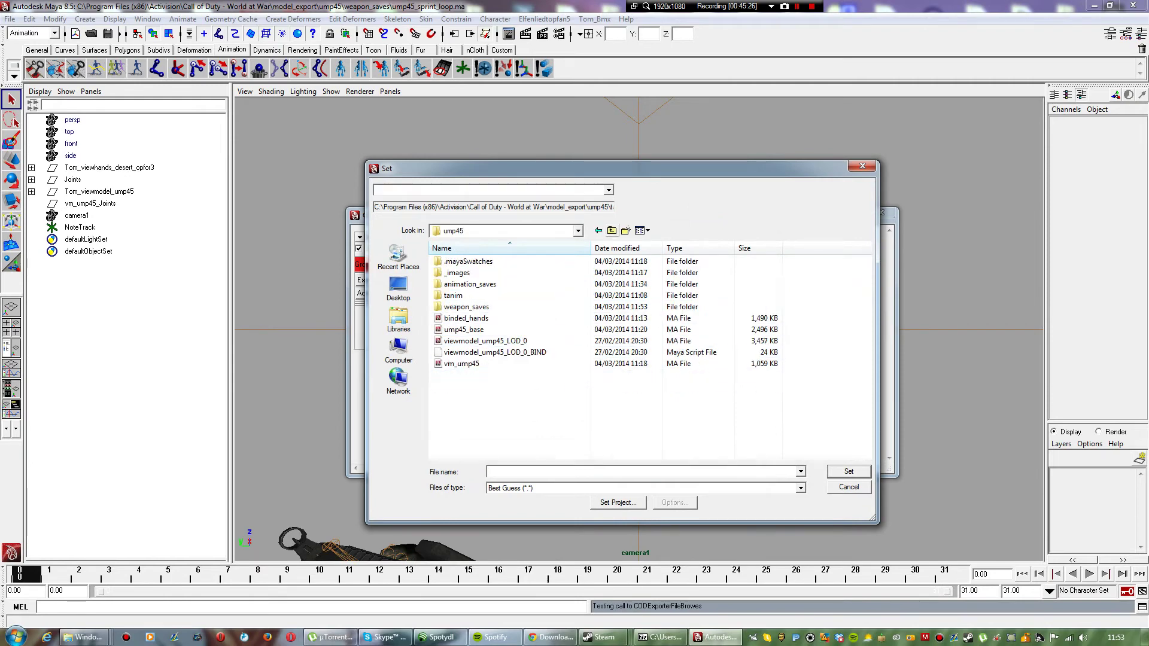
click(611, 230)
click(611, 230)
scroll(527, 368, down, 6)
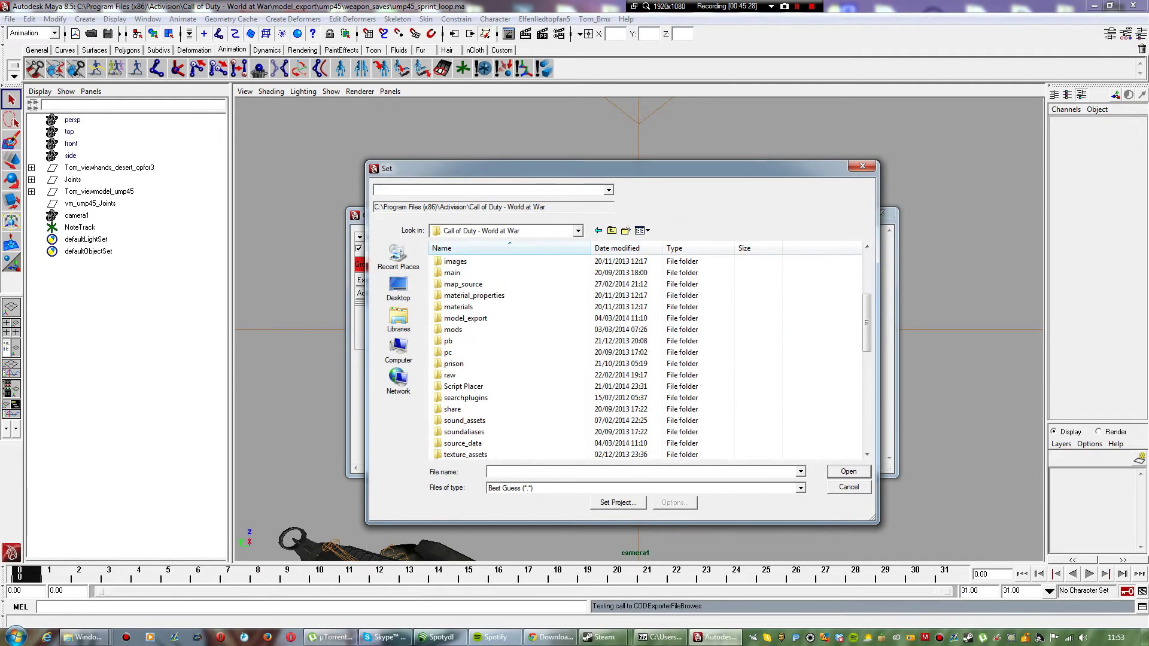
double_click(527, 409)
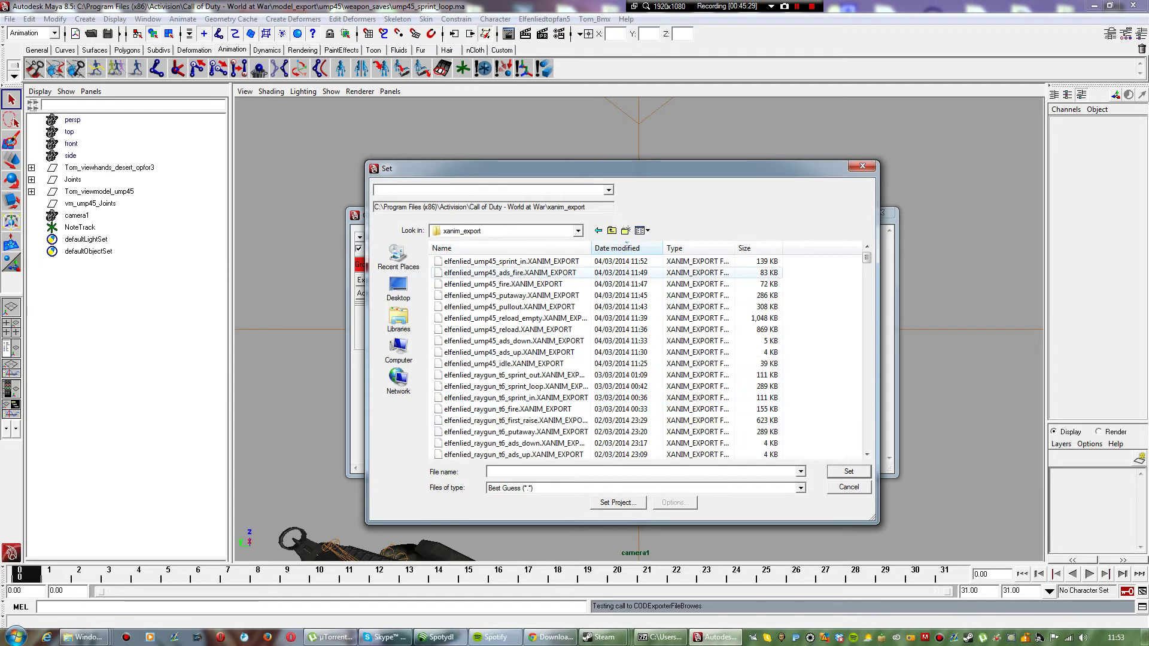
Step: Name the entry's output file elfenlied_ump45_sprint_loop and set it
click(527, 472)
text(elf)
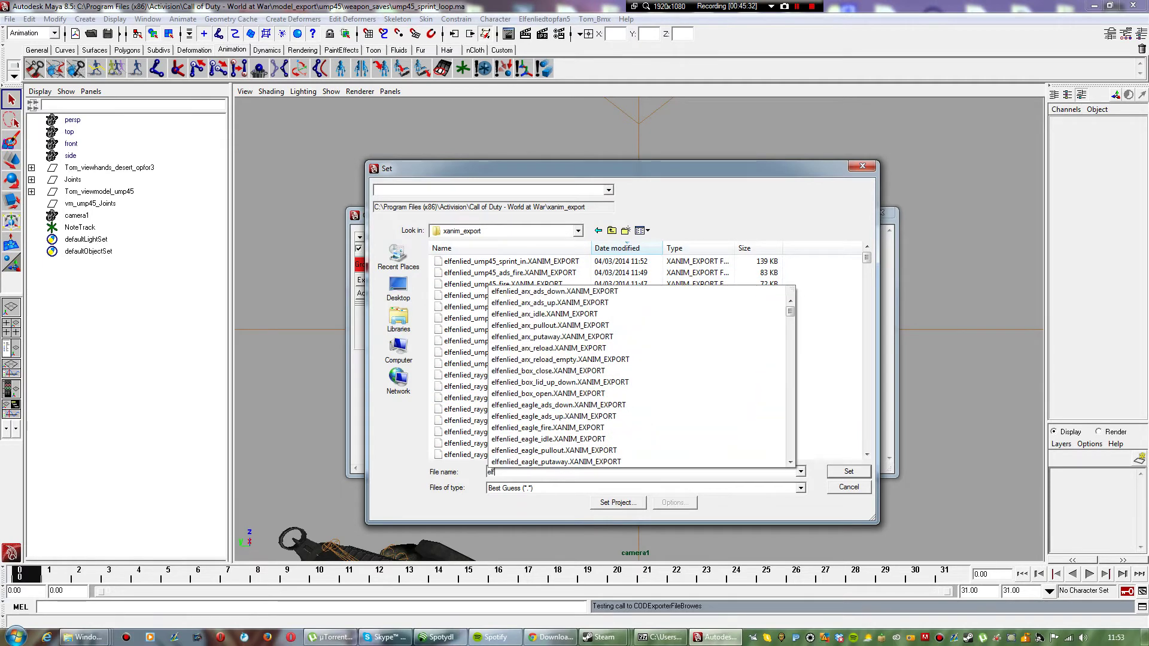
text(enlied_ump4)
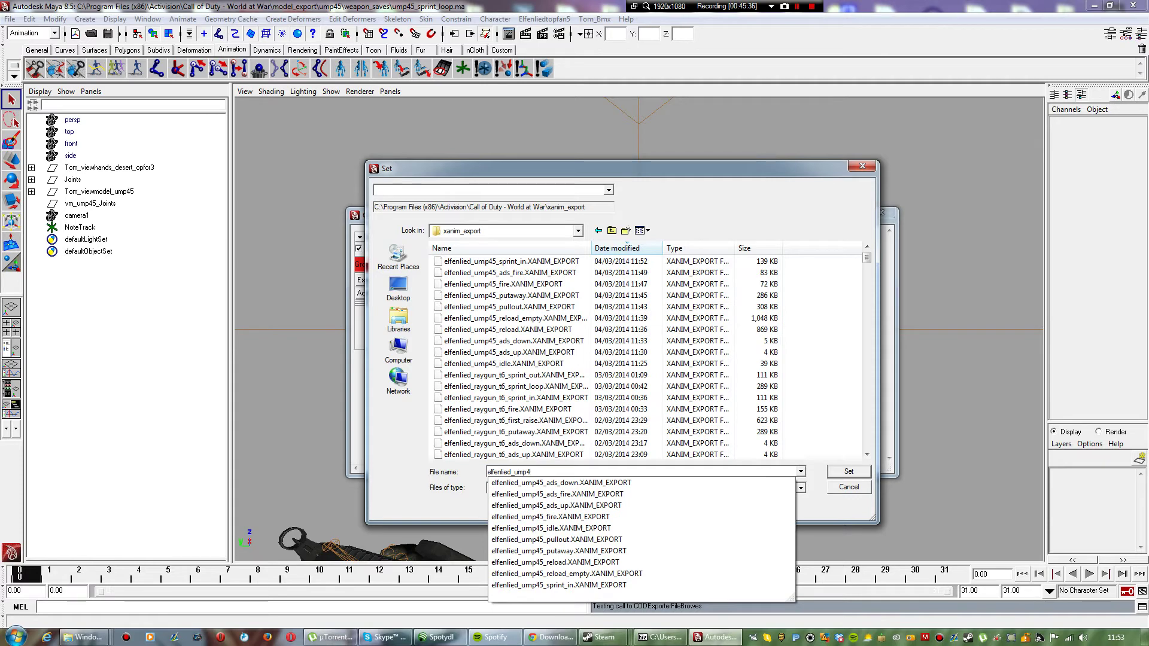
text(5_spr)
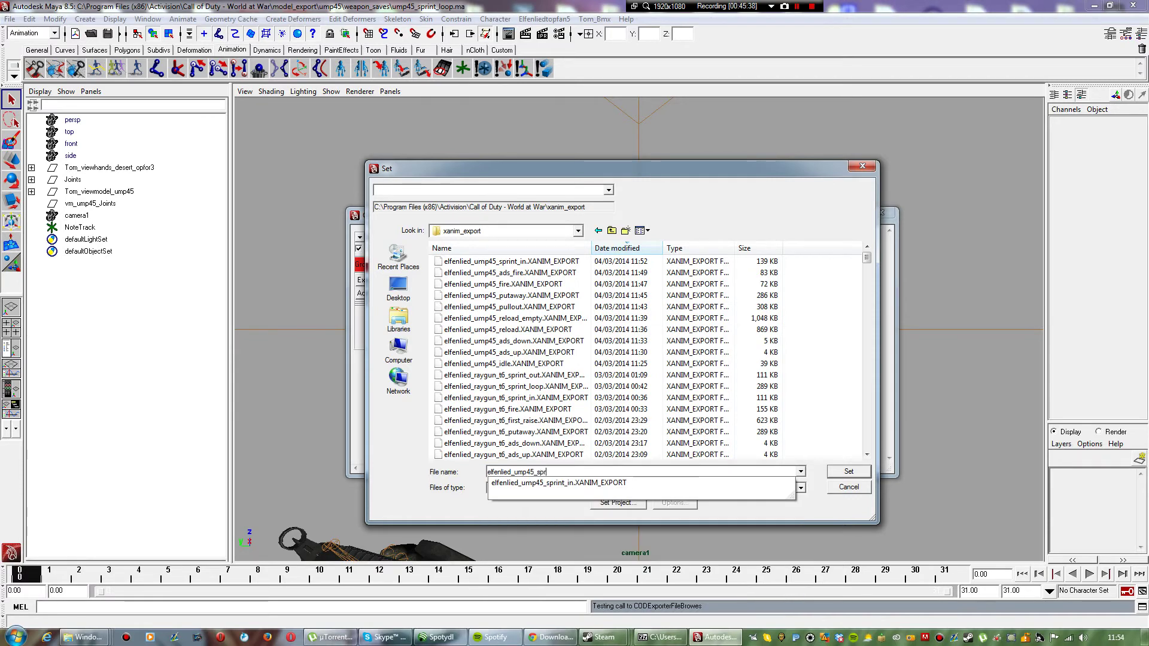
text(int_loop)
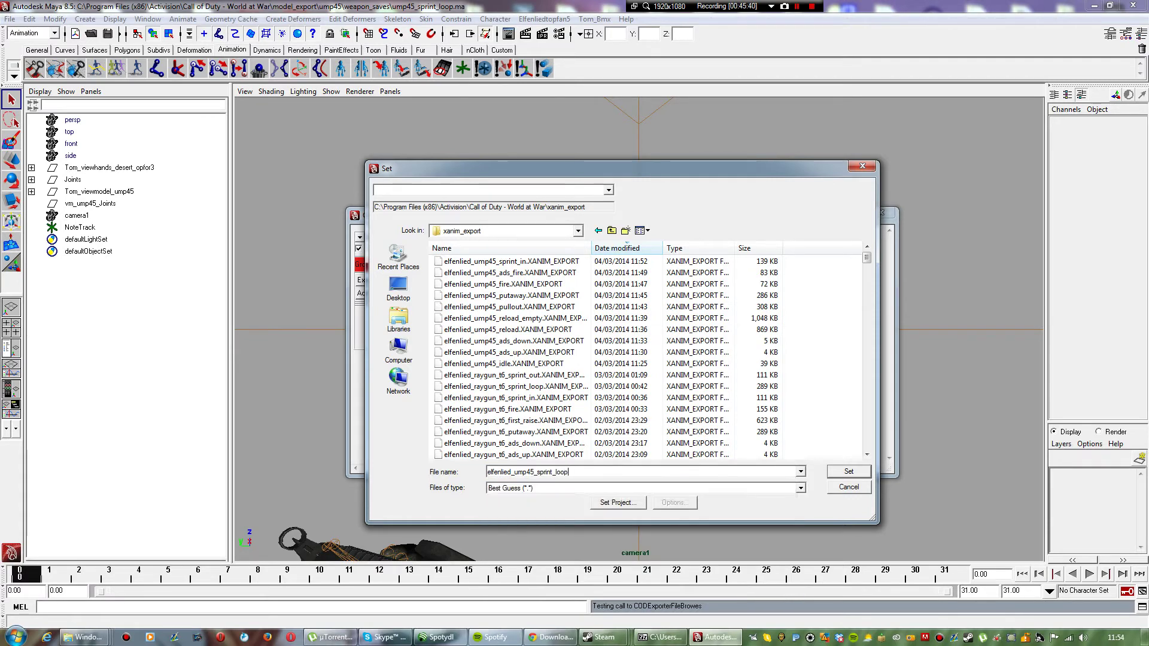
key(Return)
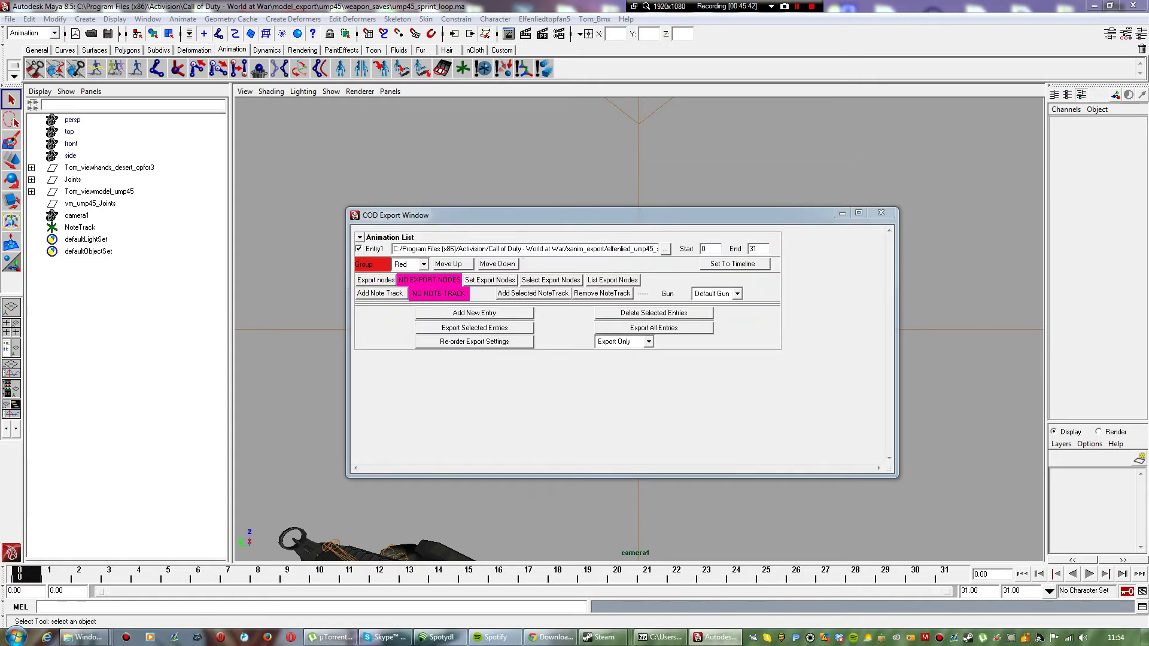
Step: Expand the Joints hierarchy, select tag_torso and tag_cambone with everything beneath them, and set them as the entry's export nodes
click(32, 179)
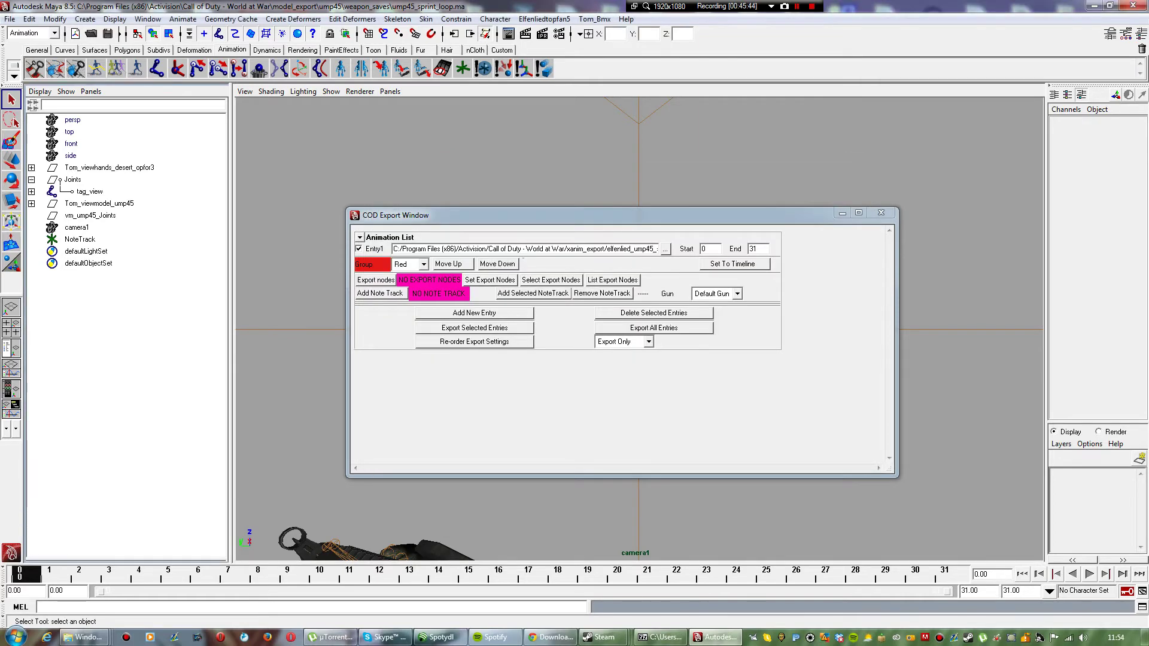
click(32, 191)
click(32, 203)
click(32, 216)
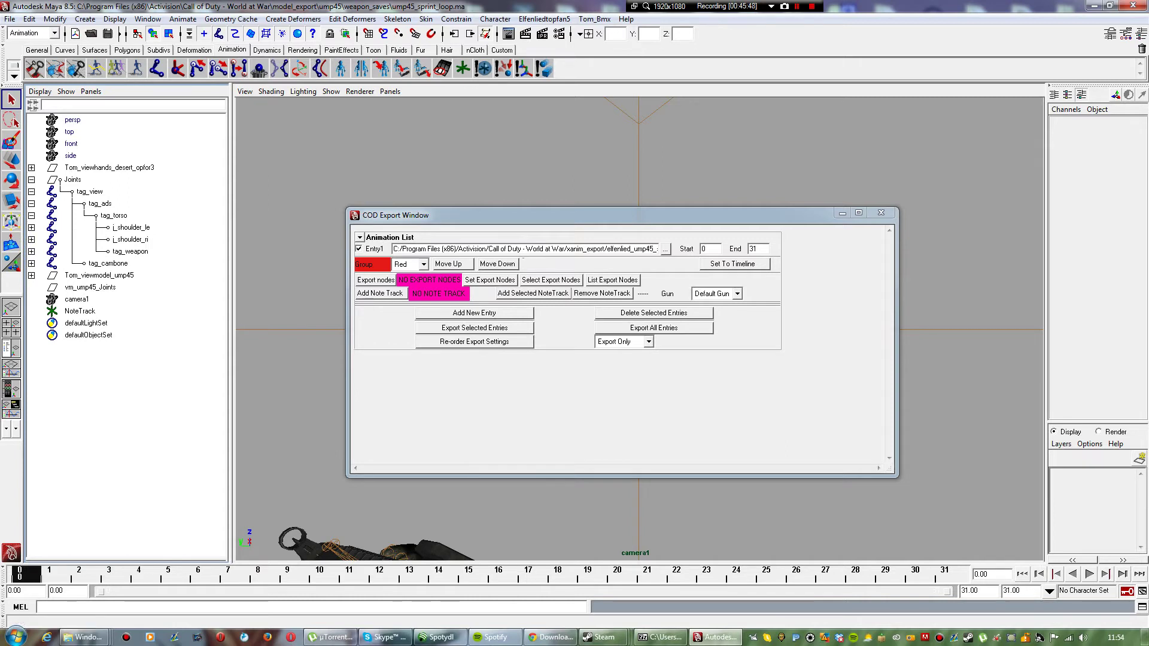
click(114, 215)
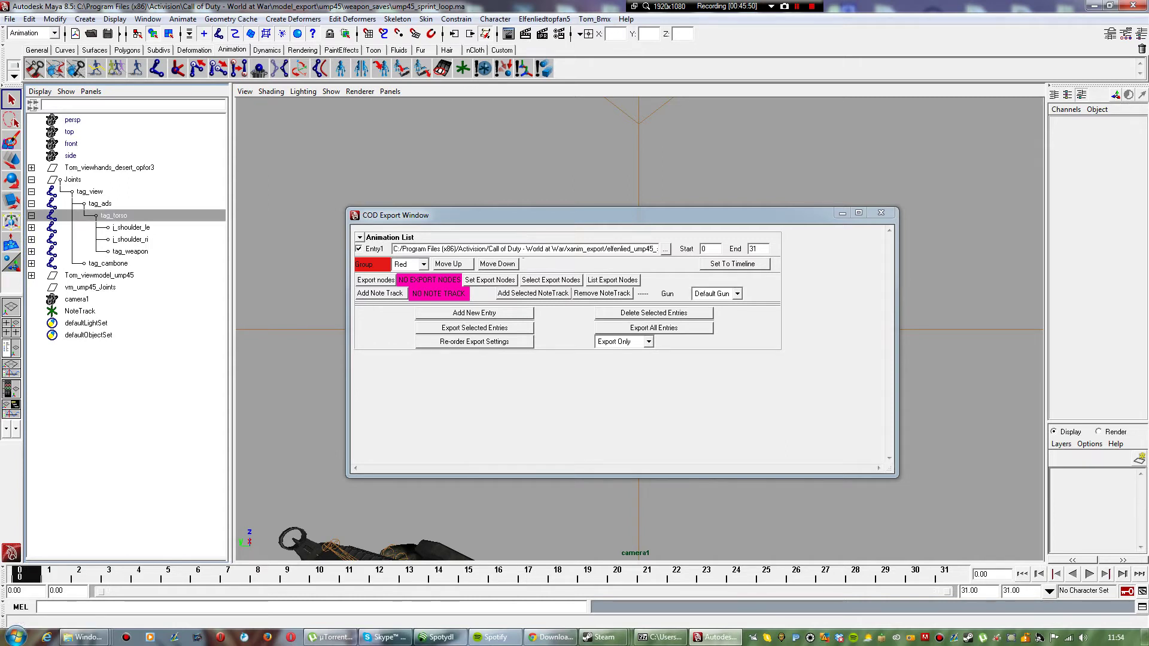
shift+click(108, 264)
click(29, 19)
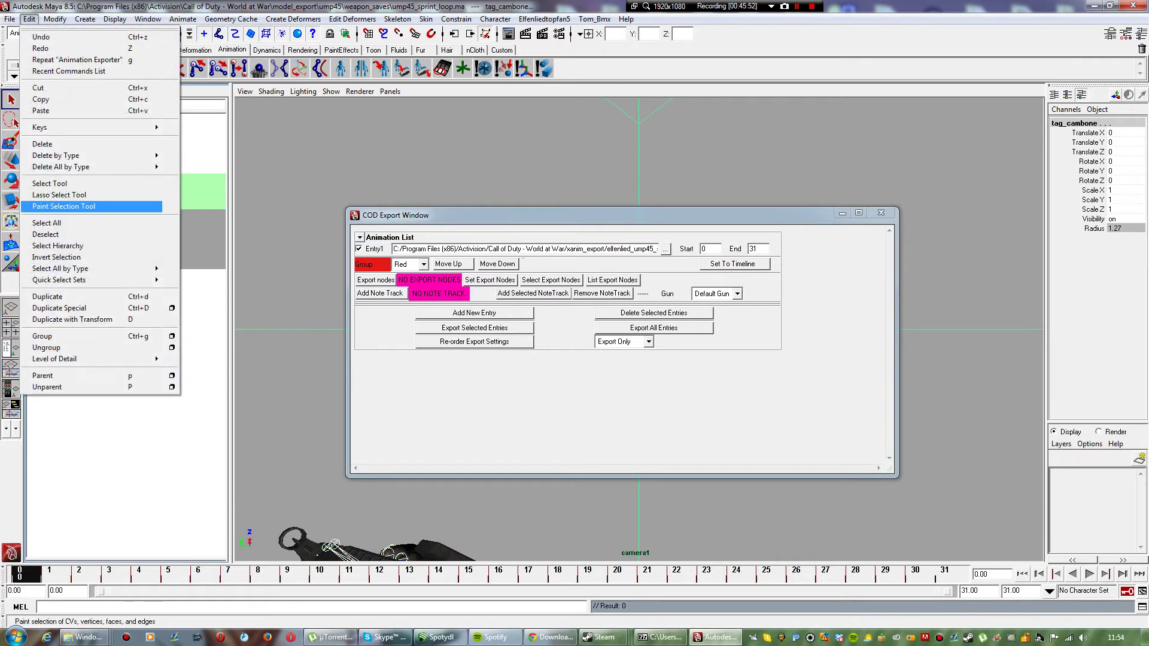
click(90, 246)
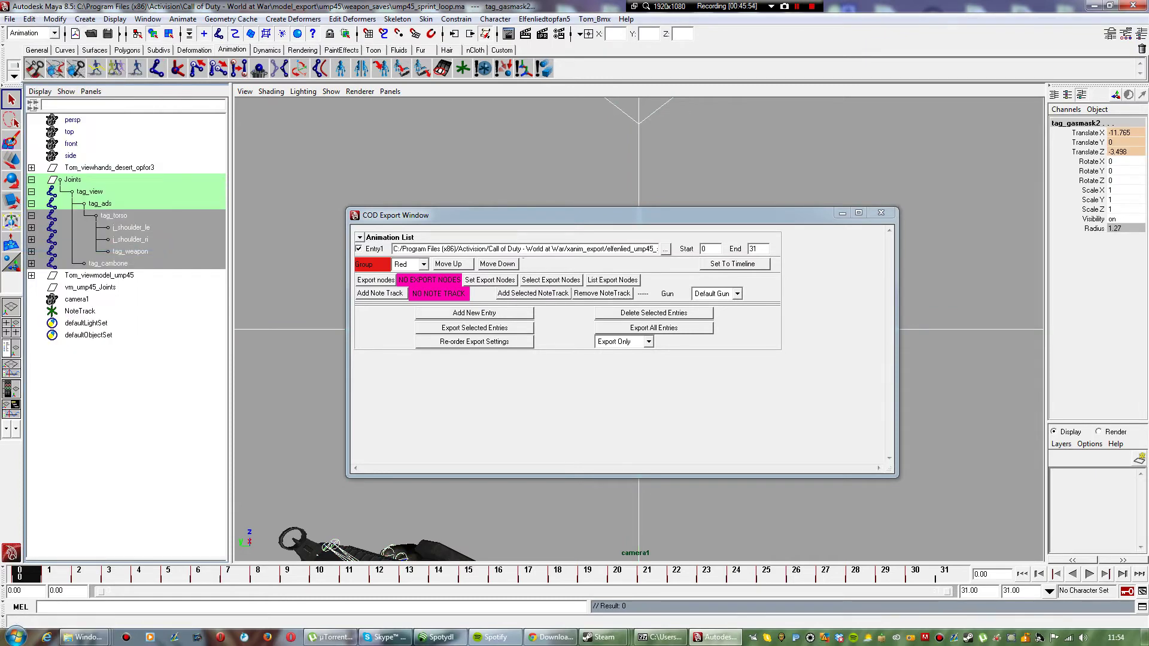
click(489, 280)
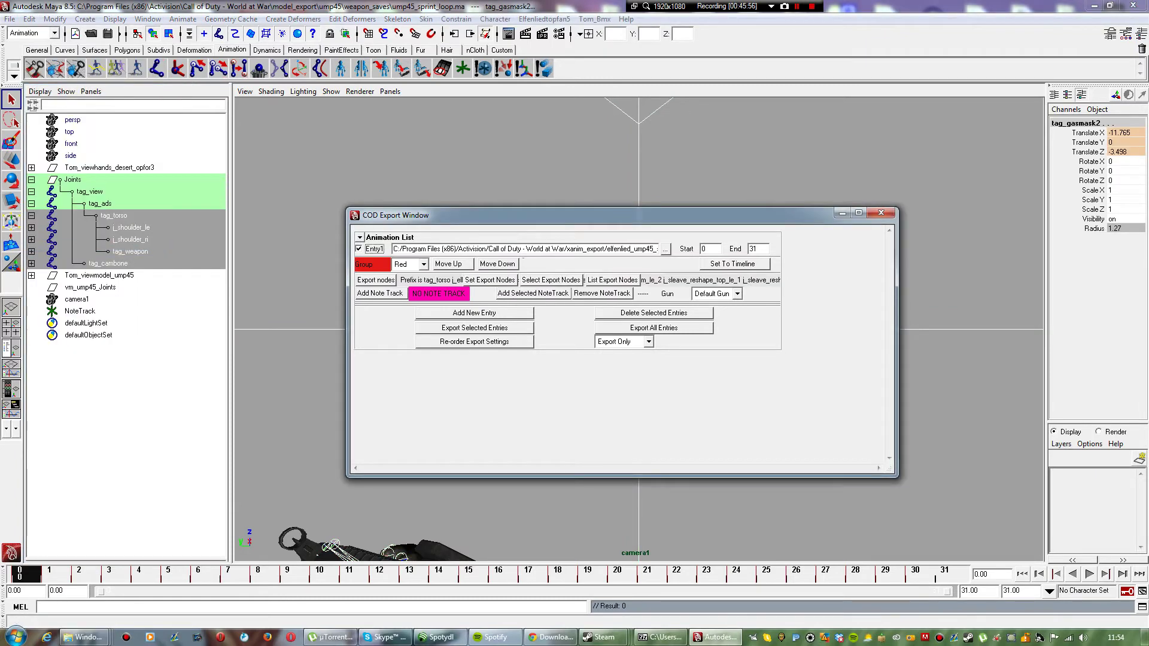
Step: Export the selected sprint loop entry, saving the scene changes, and close the export window
click(475, 328)
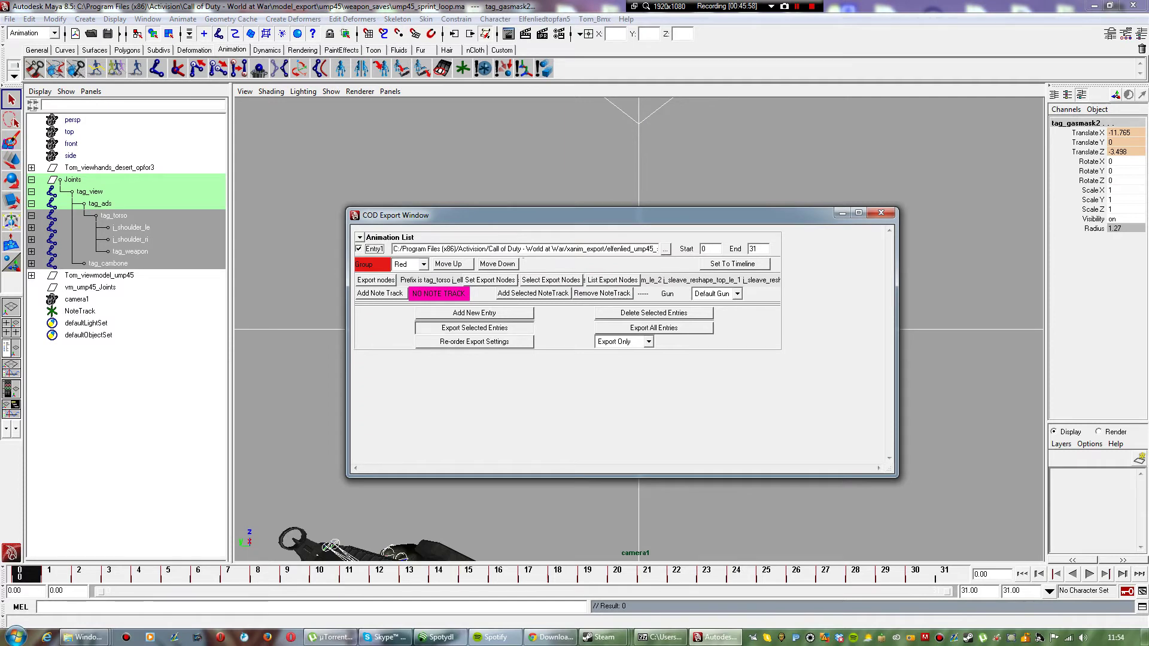
click(700, 331)
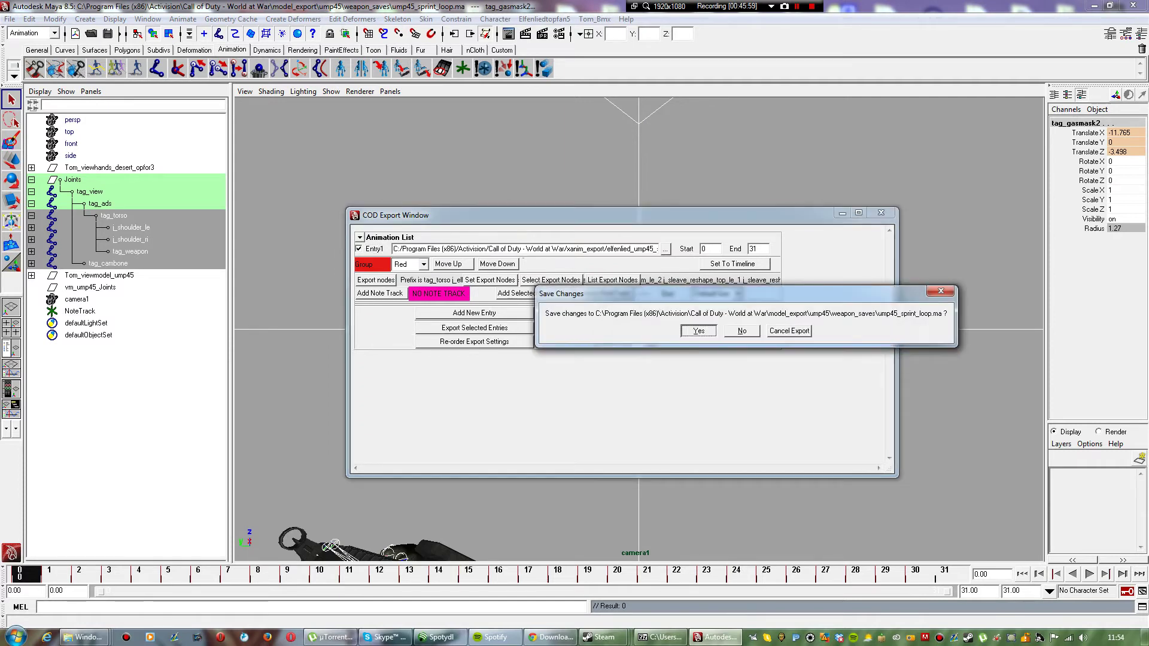
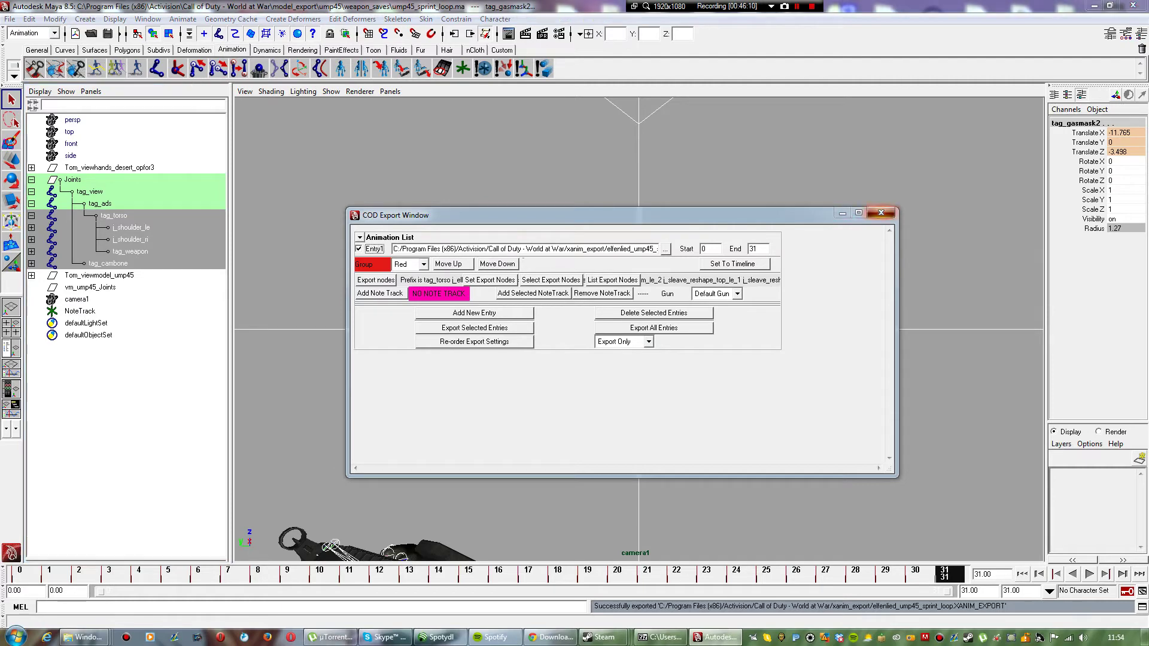
click(881, 214)
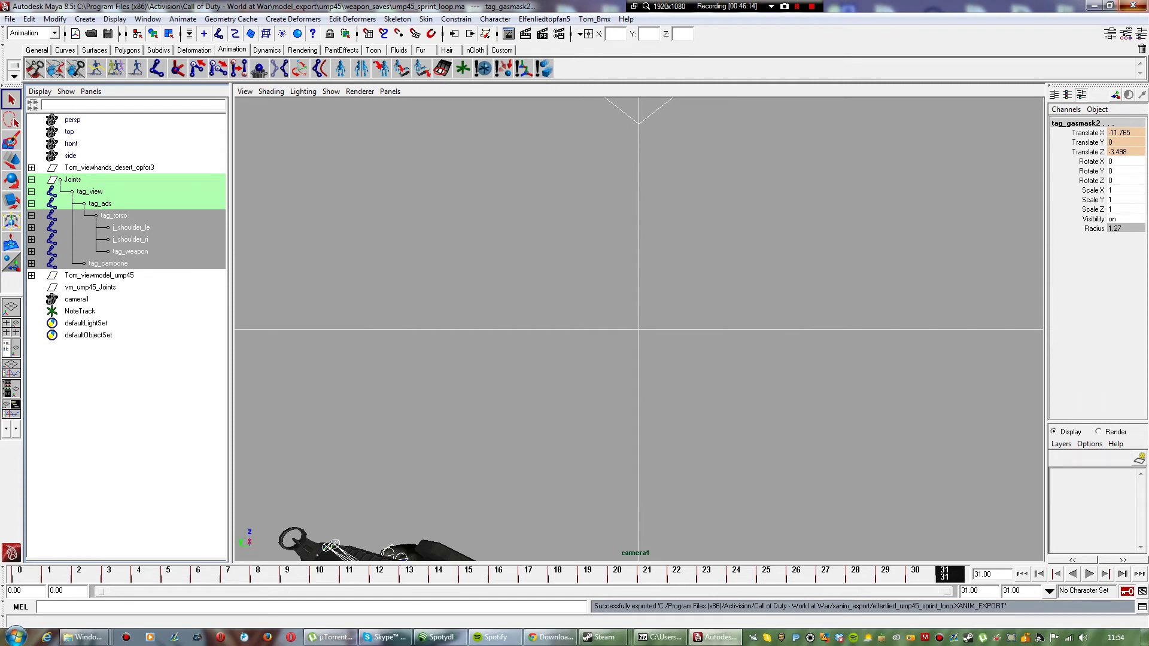
Step: Close the sprint loop scene along with Maya, and open ump45_base from the ump45 folder
click(1133, 6)
click(654, 303)
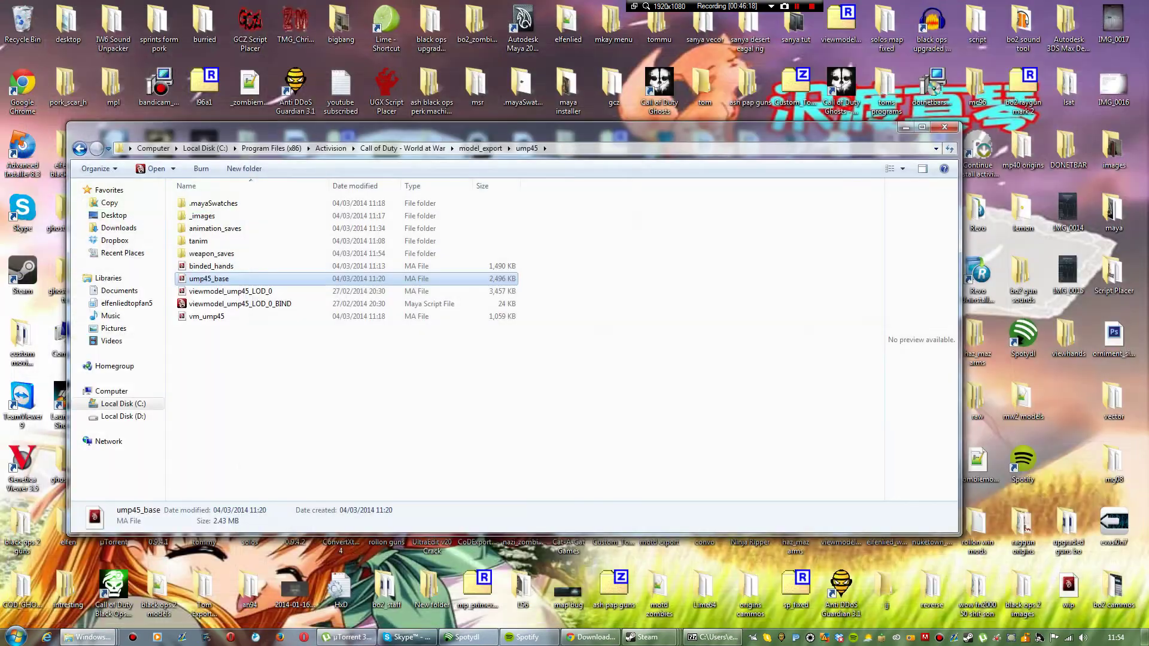
double_click(209, 279)
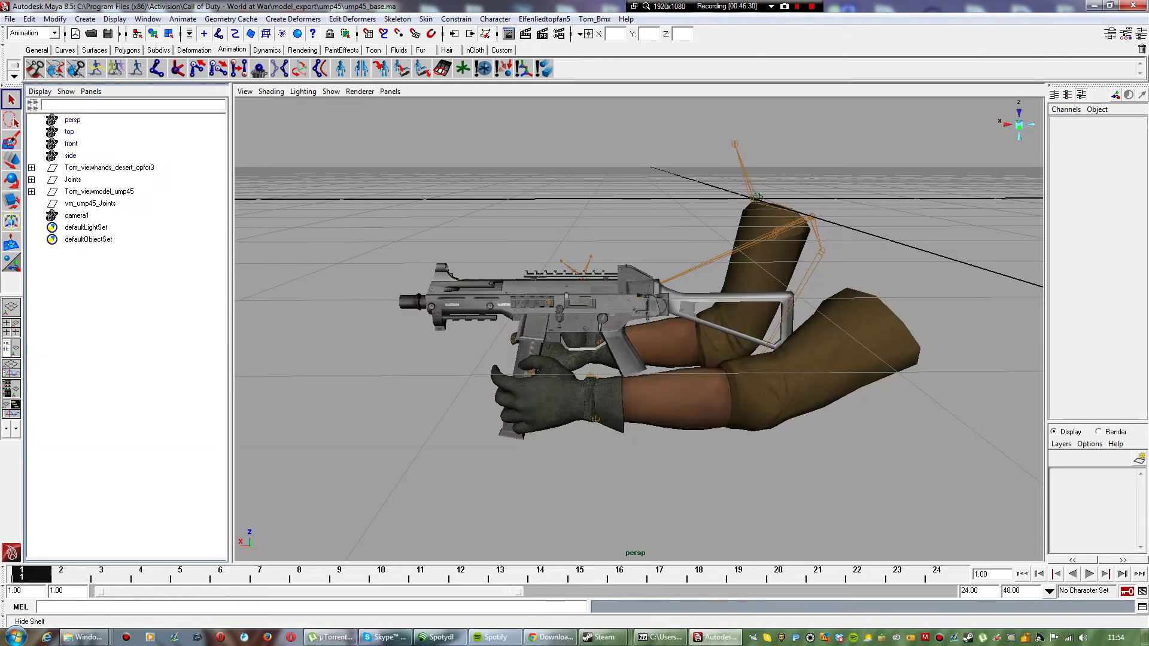
click(9, 18)
click(23, 121)
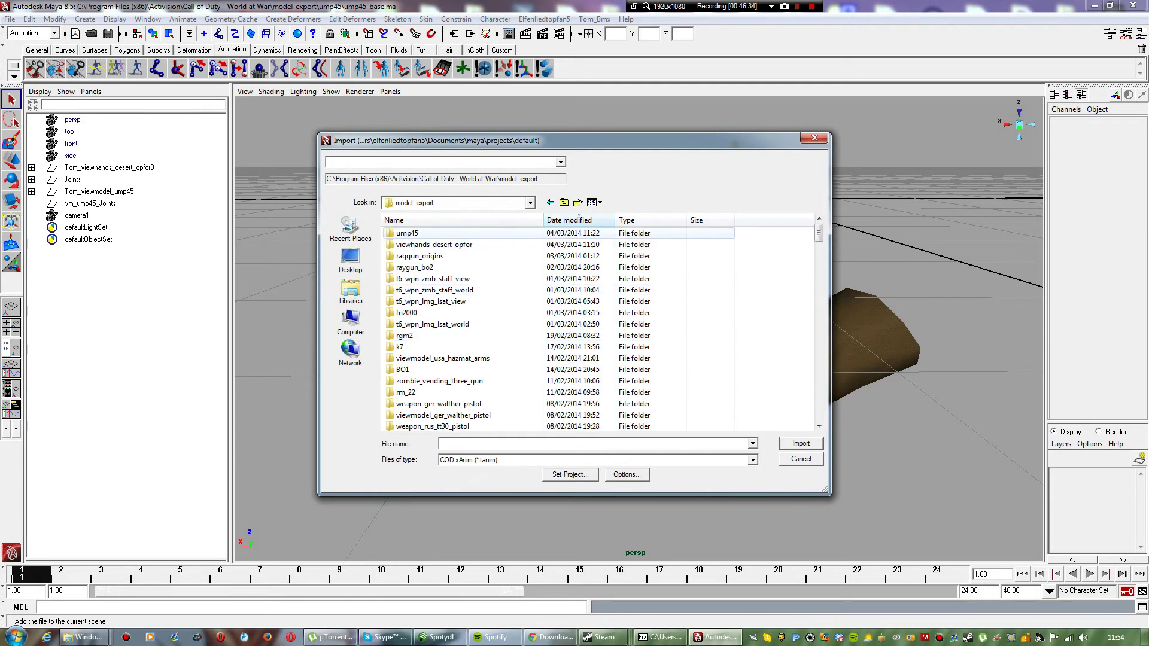
double_click(419, 233)
click(432, 279)
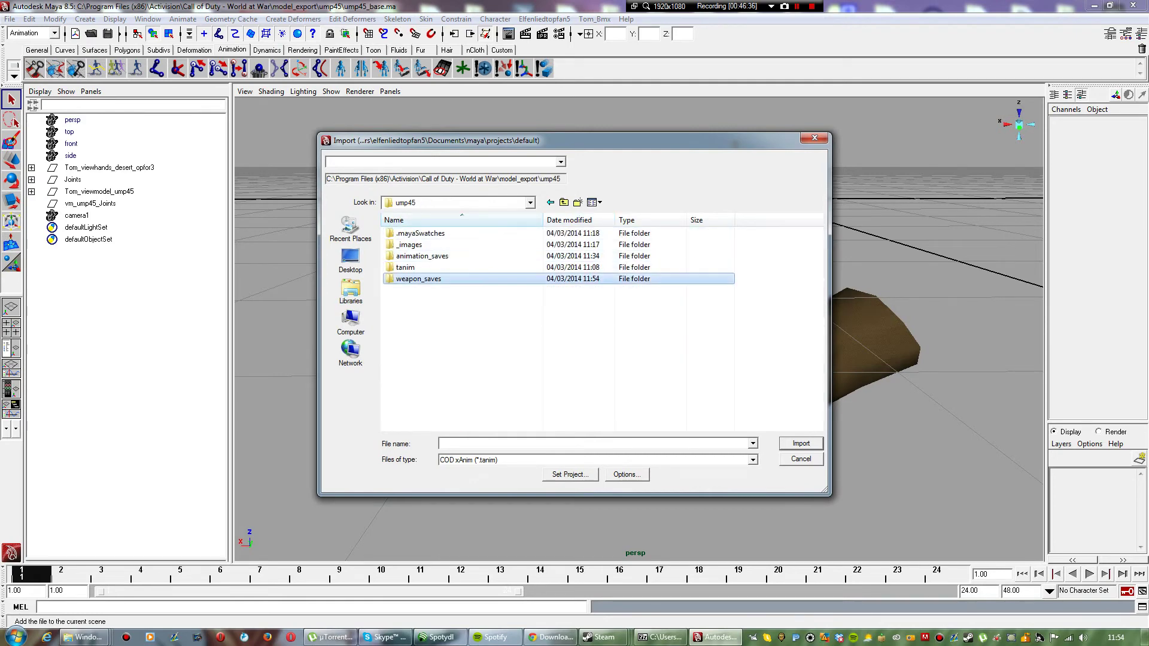
double_click(432, 279)
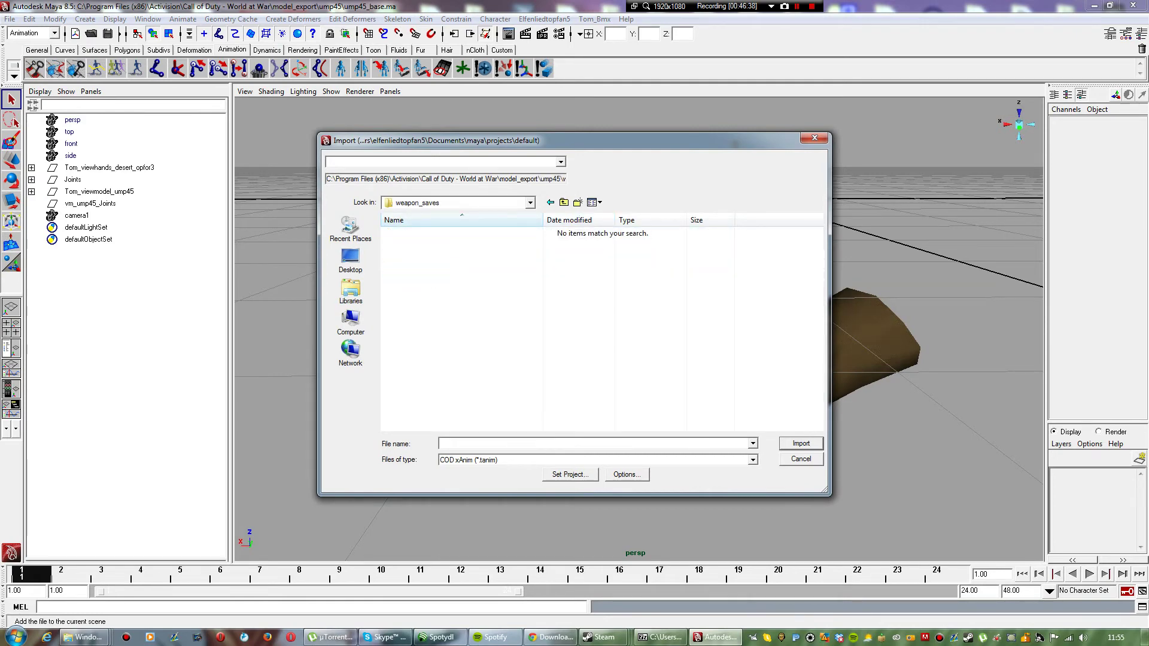
key(Escape)
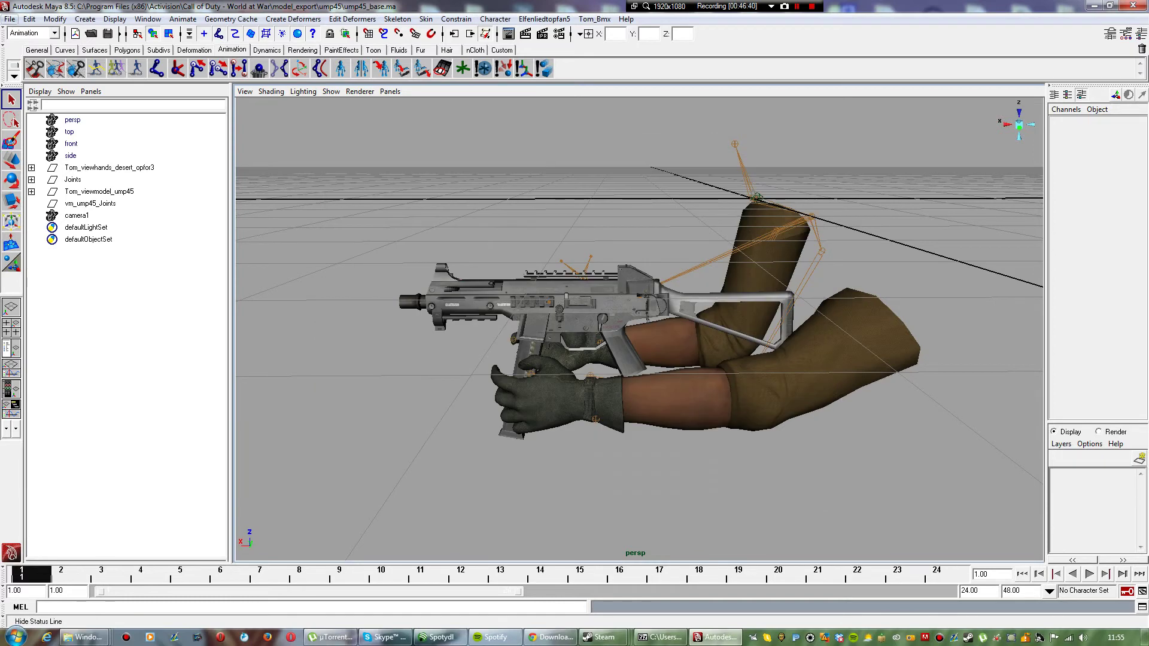
Step: Start saving the base scene under a new name in model_export's ump45\weapon_saves folder, with file type mayaAscii
click(11, 18)
click(38, 76)
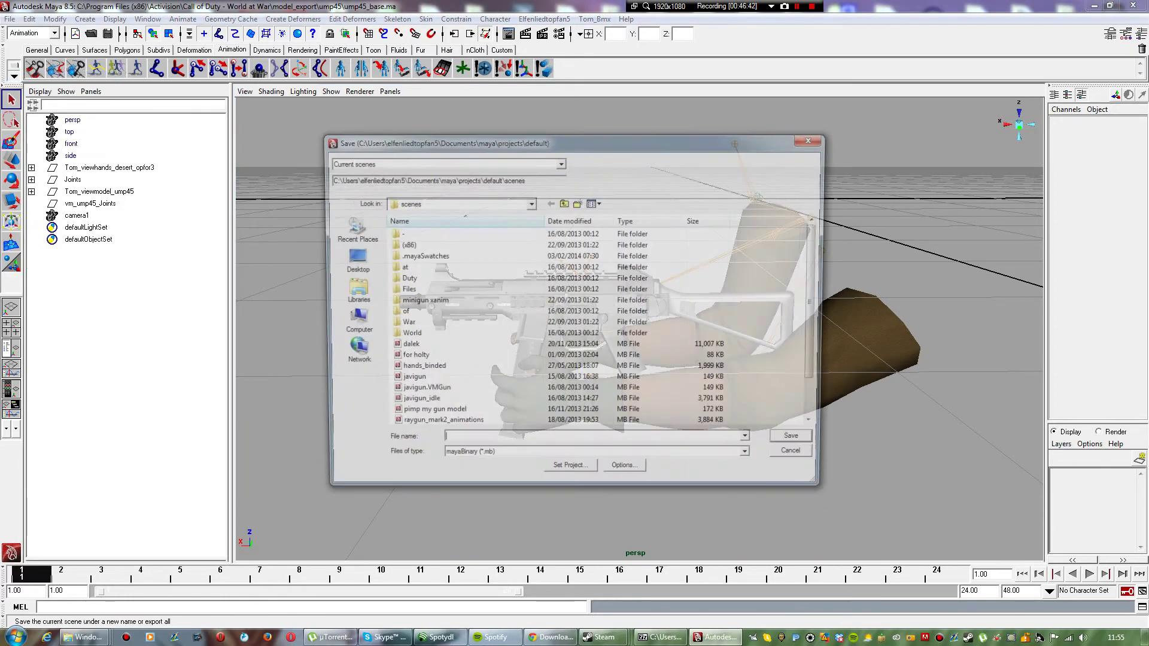
click(564, 202)
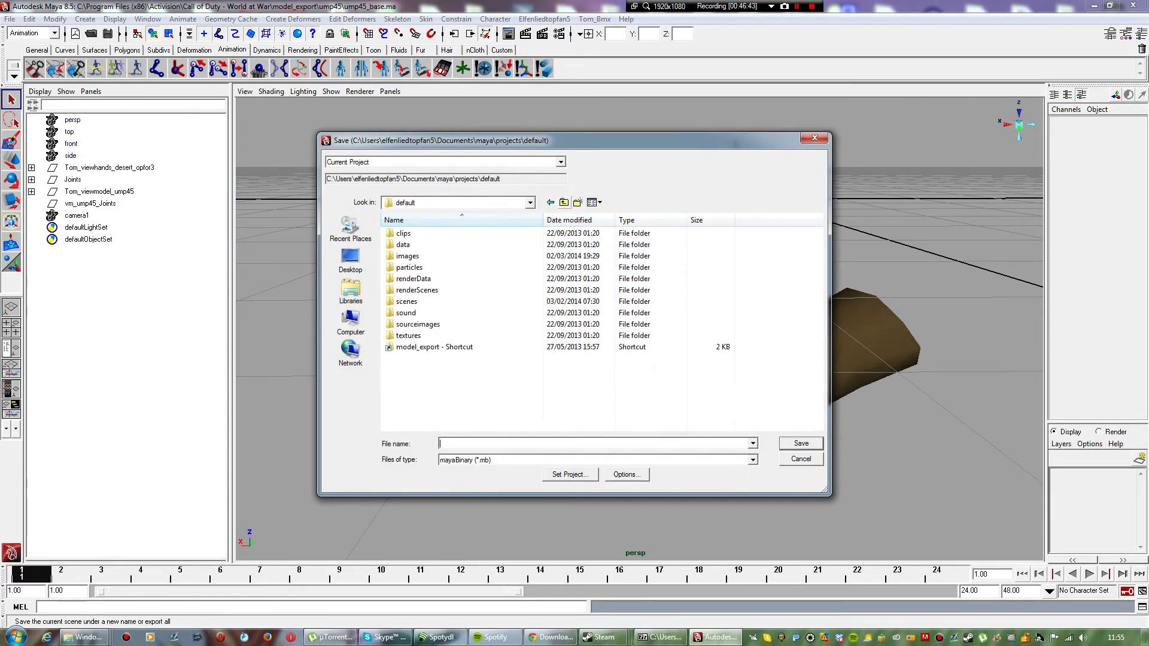
click(434, 347)
double_click(434, 347)
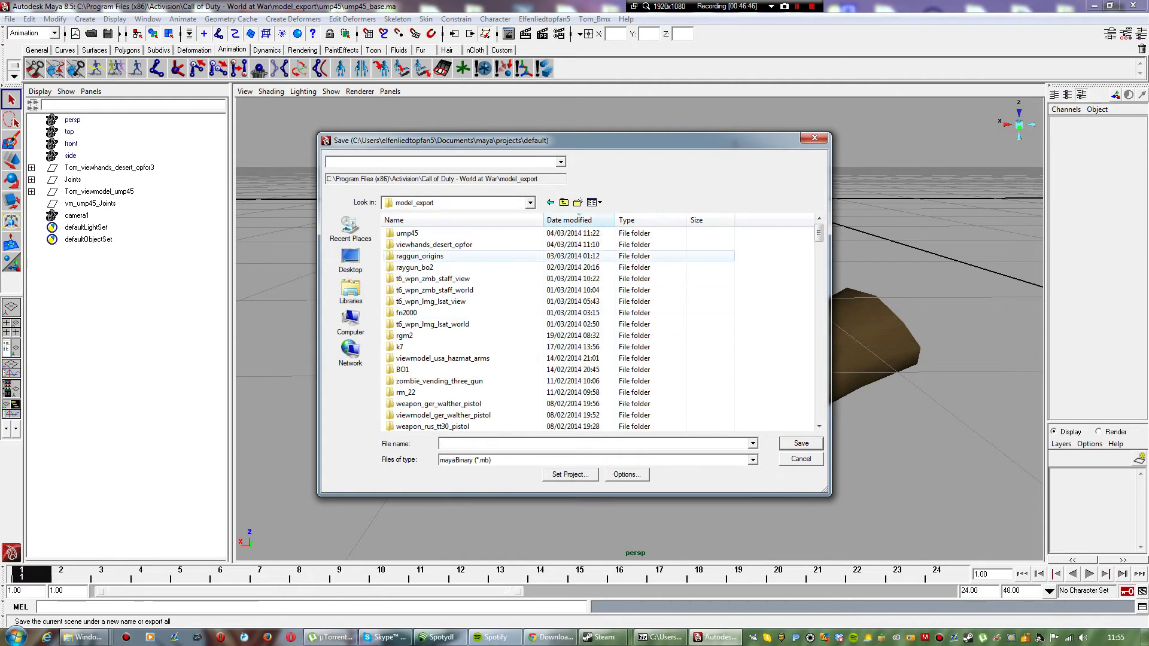
double_click(408, 233)
double_click(418, 279)
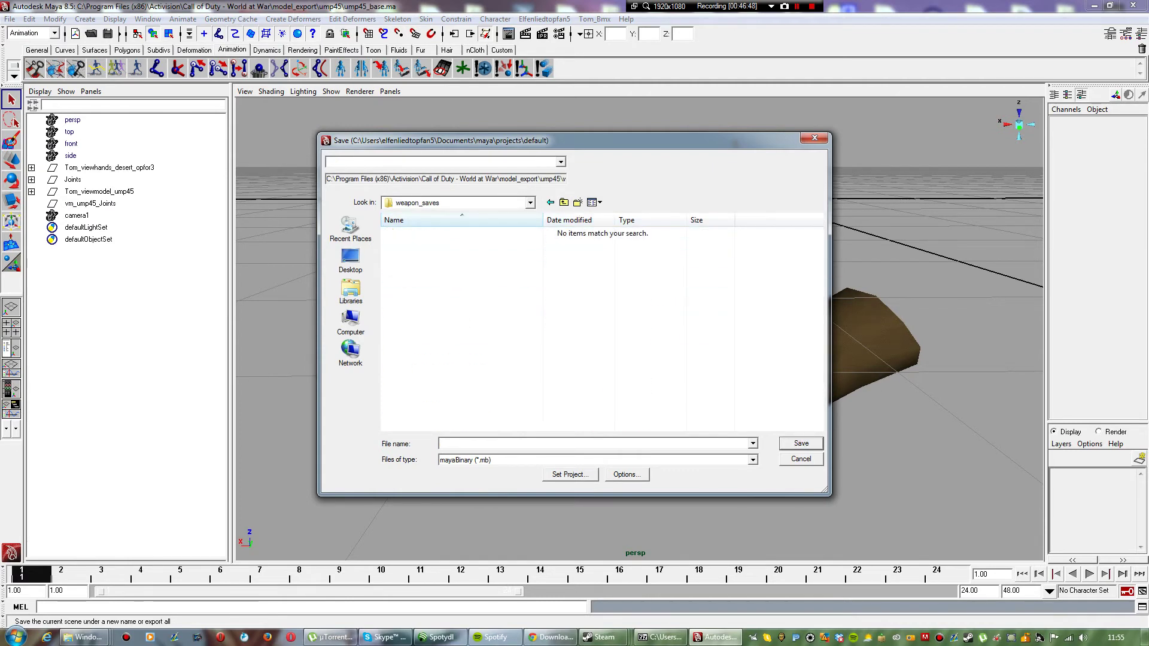
click(753, 460)
key(Return)
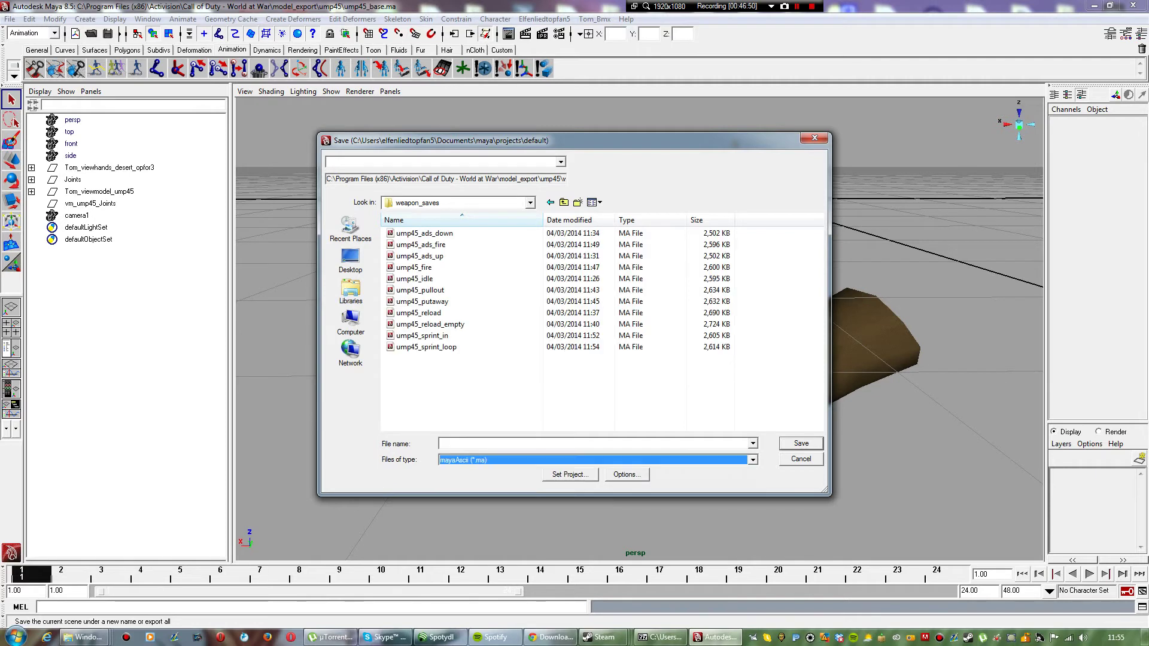
Step: Name the scene ump45_sprint_out and save it
text(ump4)
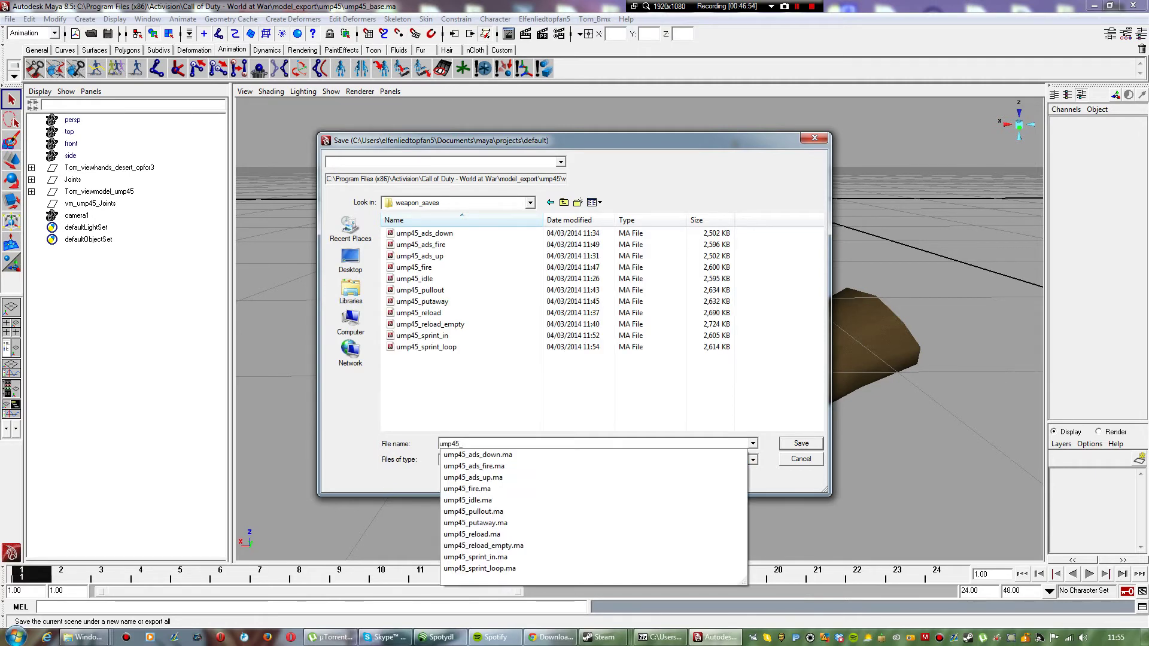
text(5_spr)
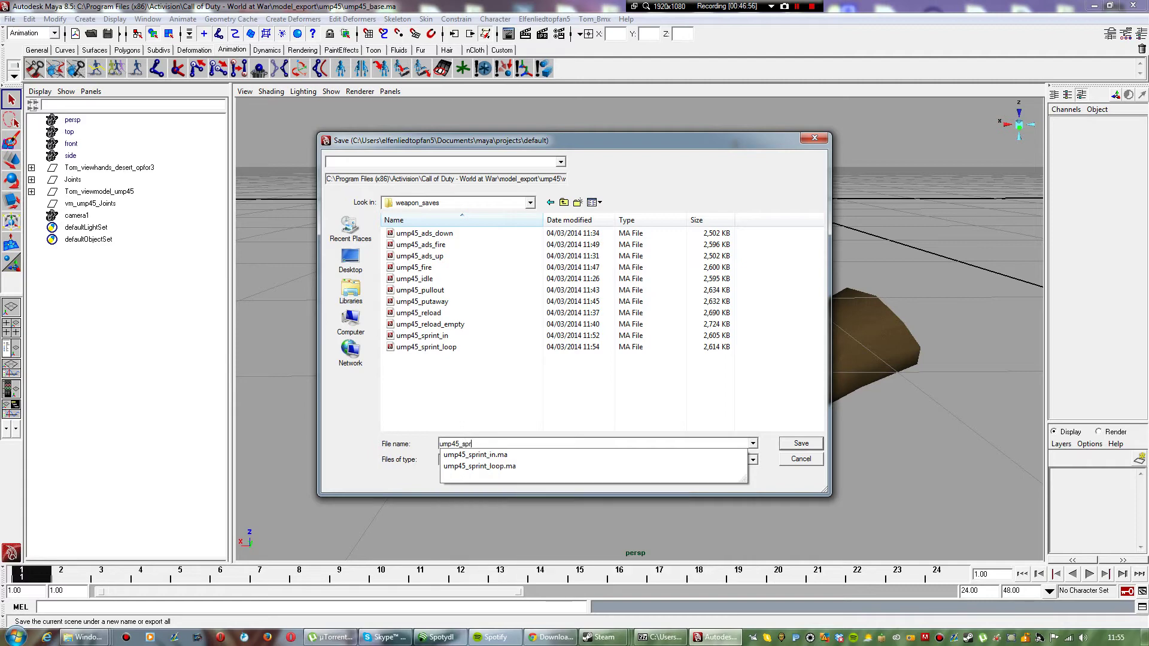
key(BackSpace)
key(BackSpace)
key(BackSpace)
text(out)
key(Return)
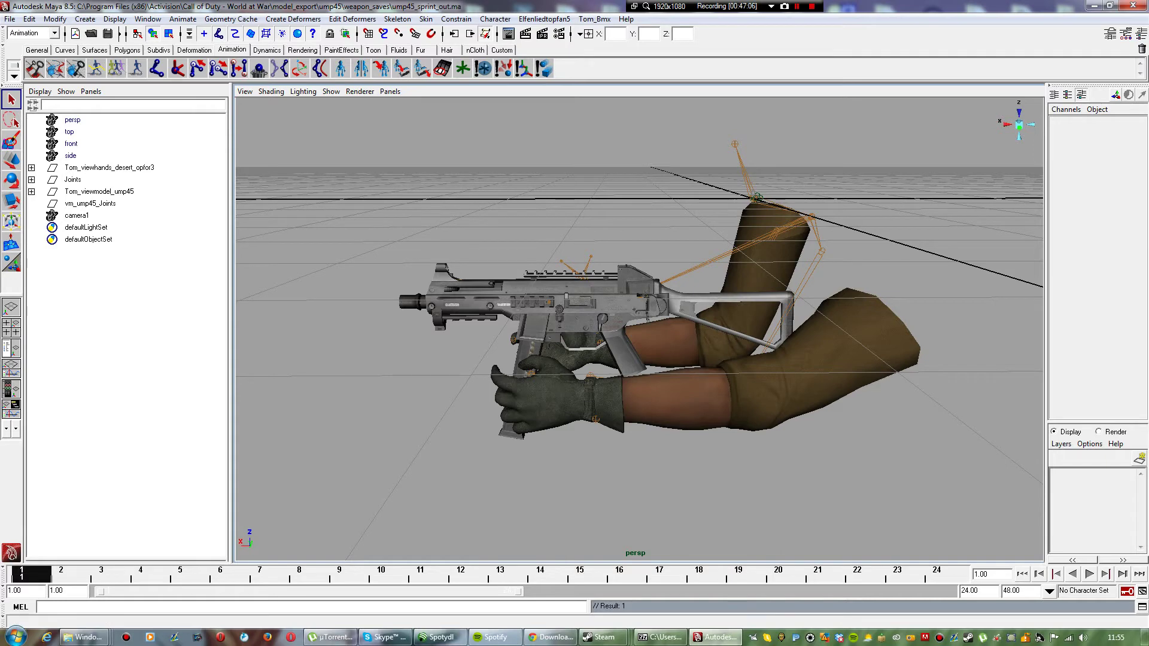
Step: Expand the Joints hierarchy down to tag_torso's child joints and start importing a file into the scene
click(31, 180)
click(31, 191)
click(31, 203)
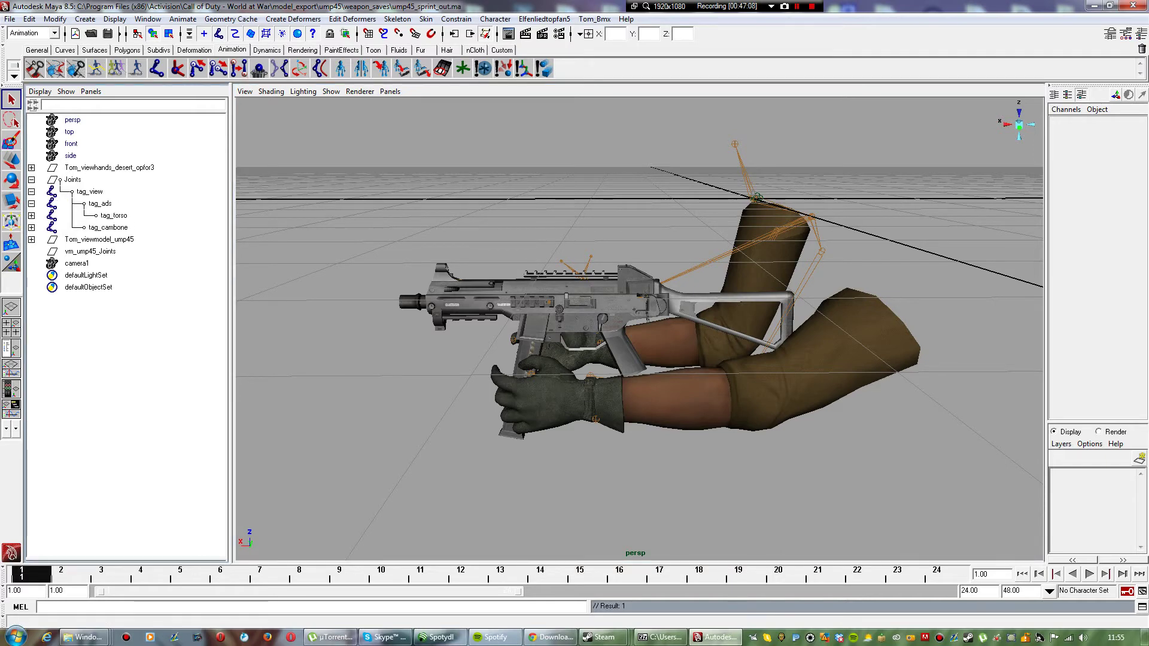
click(31, 216)
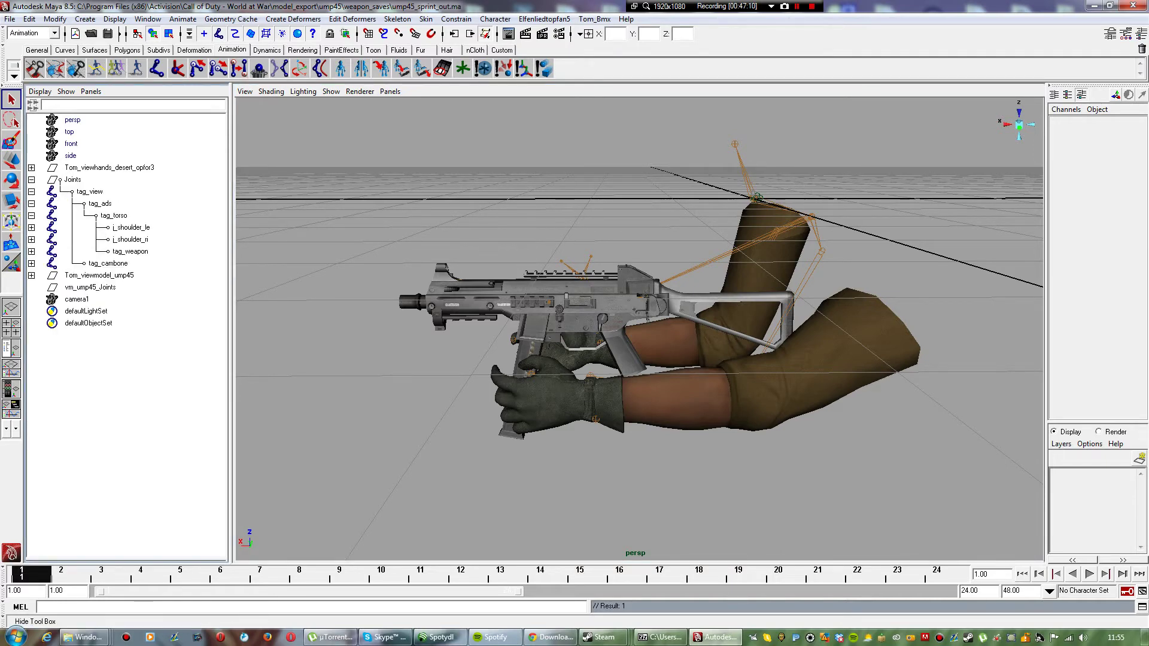
click(10, 19)
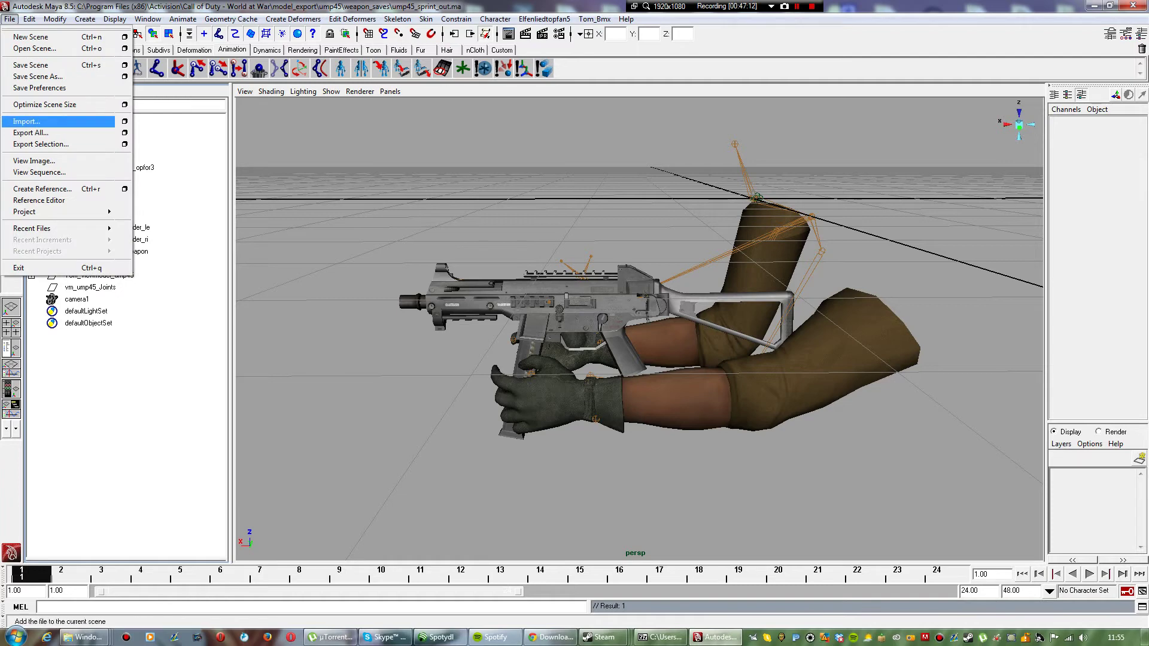
Step: Import the viewmodel_ump45_sprint_out animation from the model_export ump45 tanim folder into the scene
click(27, 121)
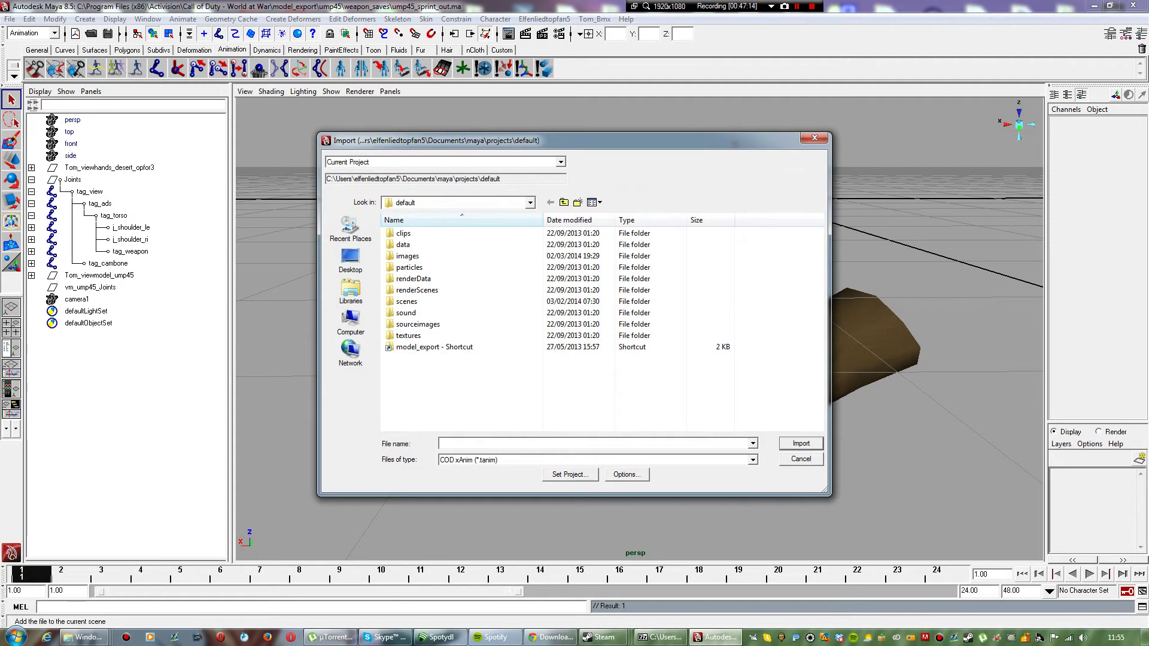
double_click(443, 347)
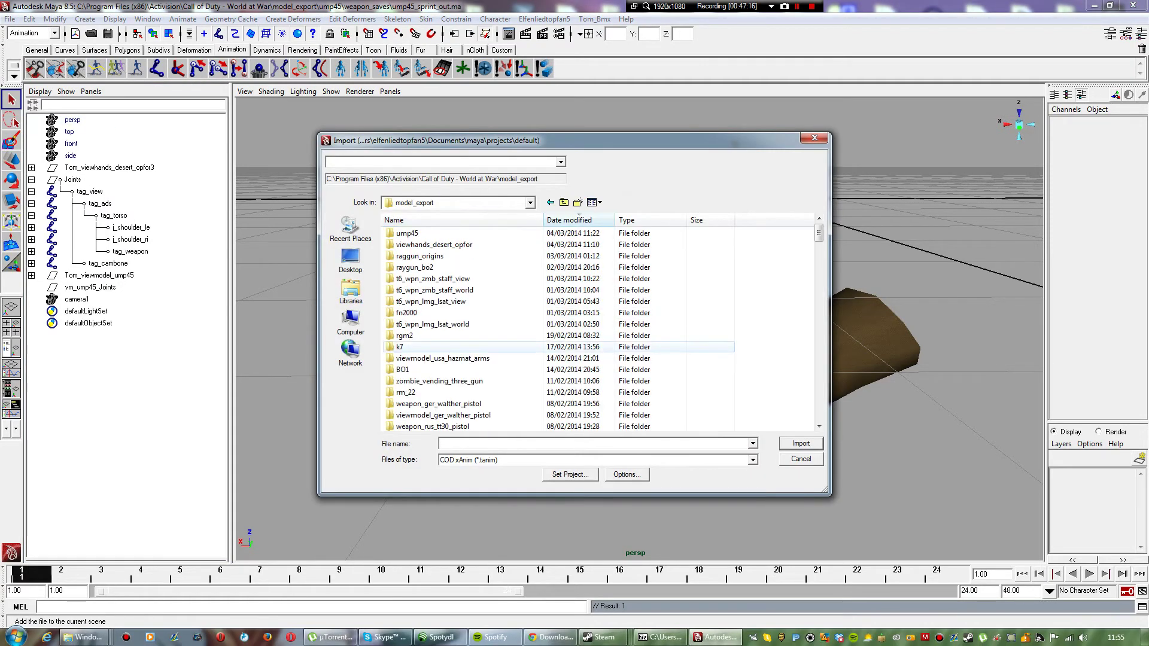
double_click(407, 233)
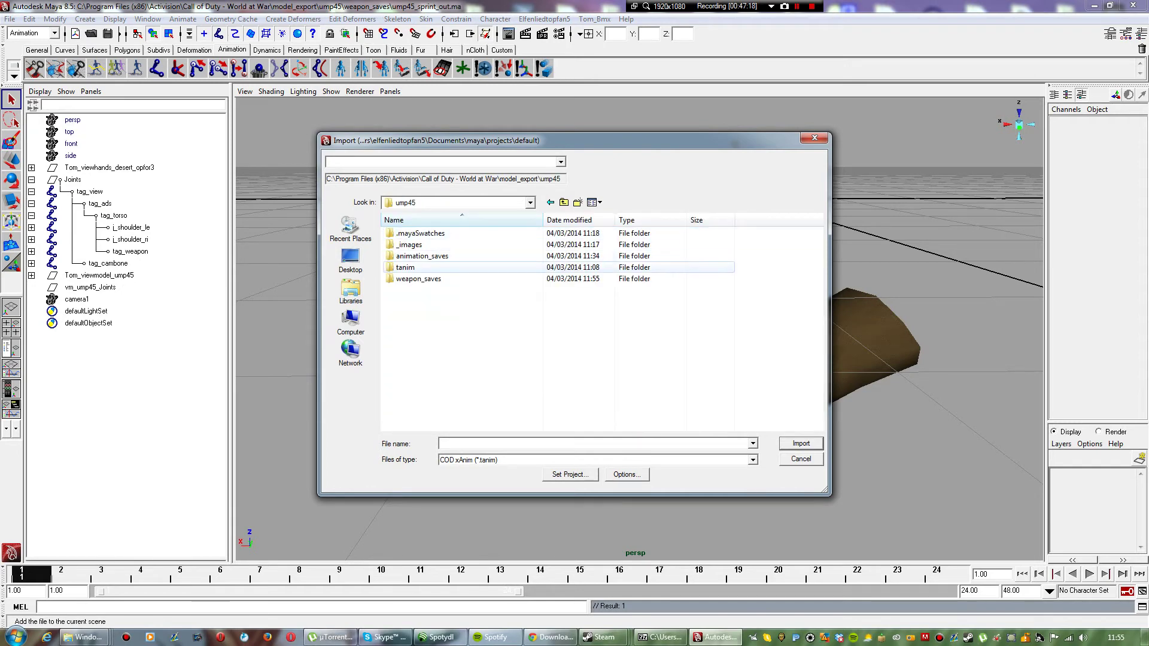
double_click(413, 267)
double_click(454, 358)
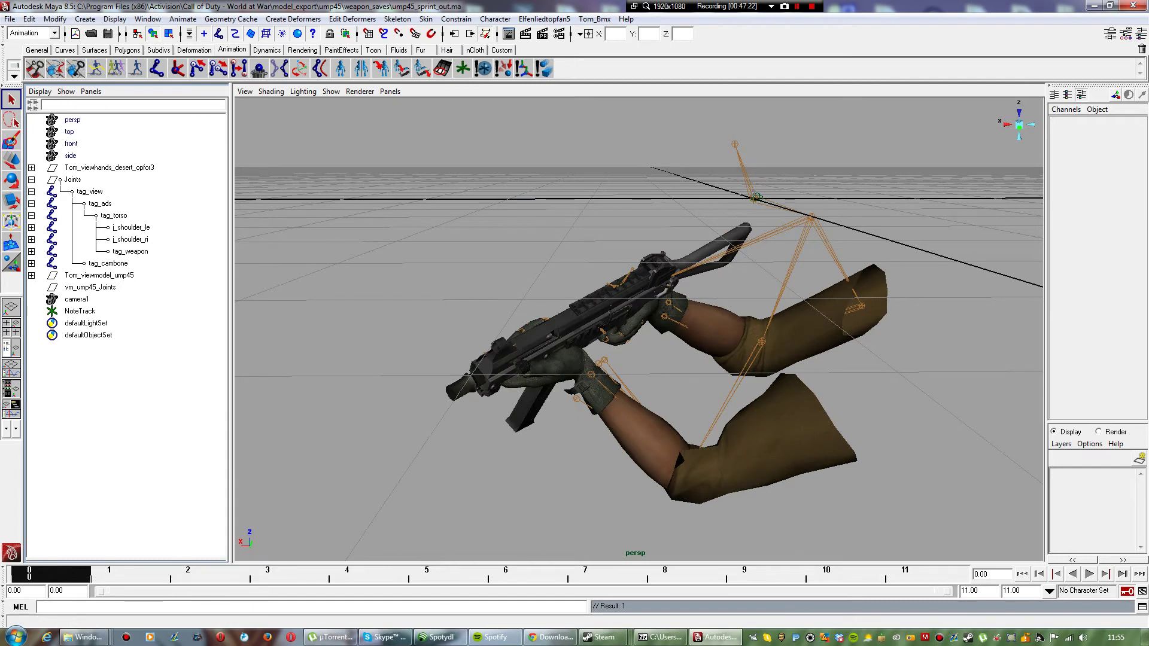
Step: Play back the imported sprint-out animation in the perspective view and again through camera1
key(alt+v)
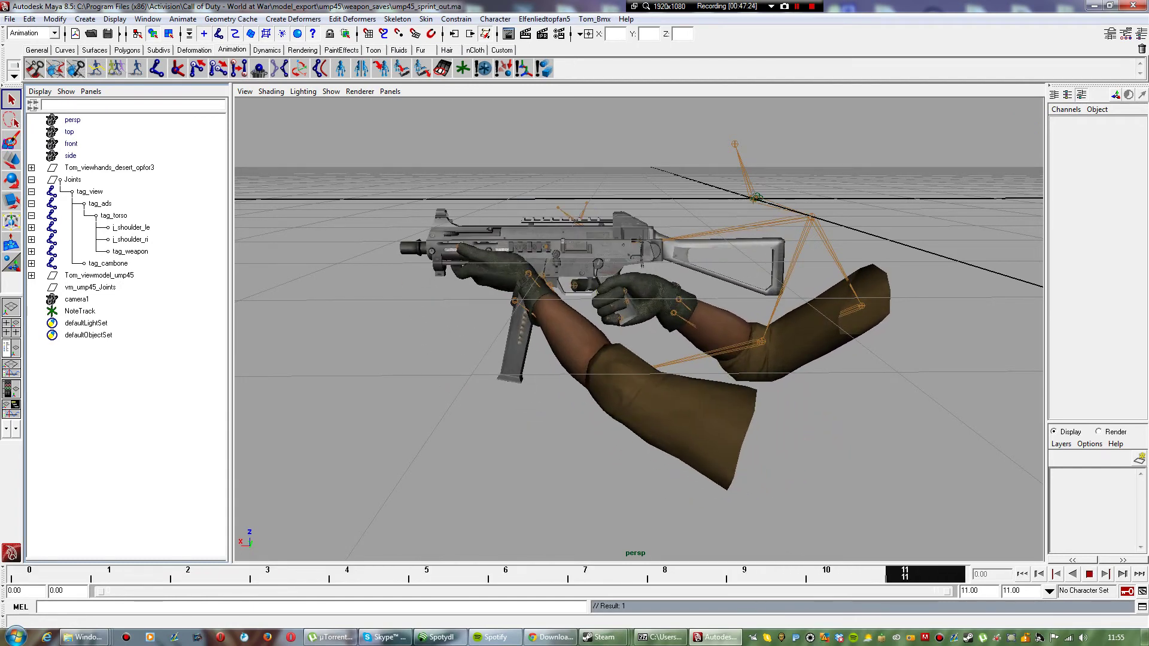
click(391, 91)
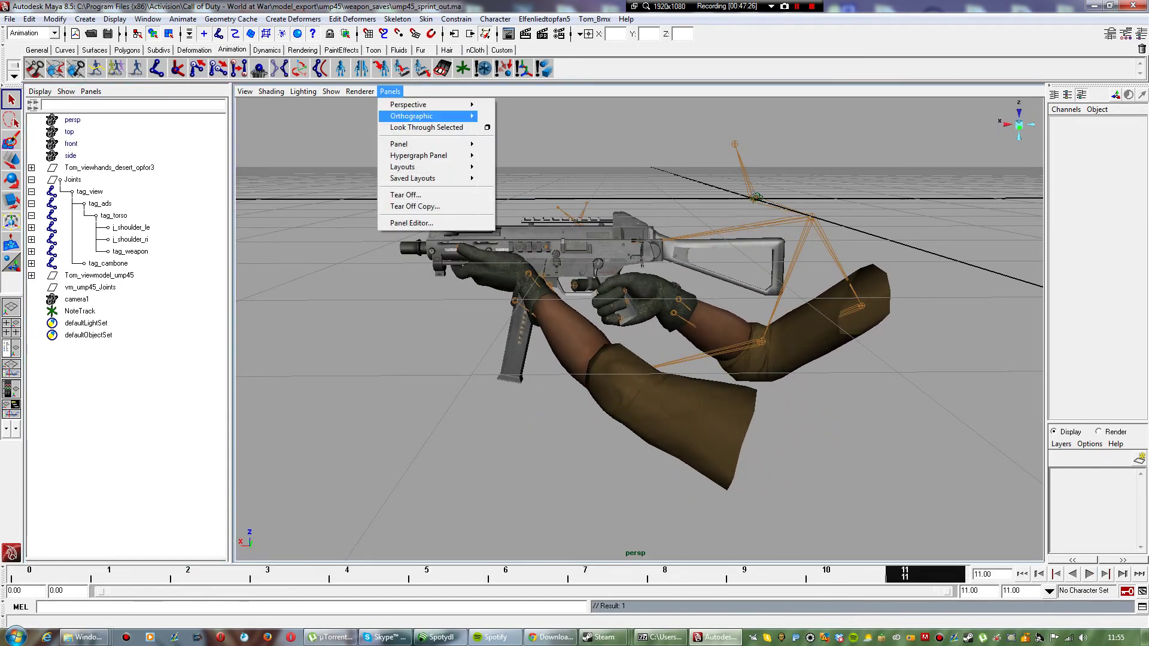
mouse_move(431, 104)
click(510, 105)
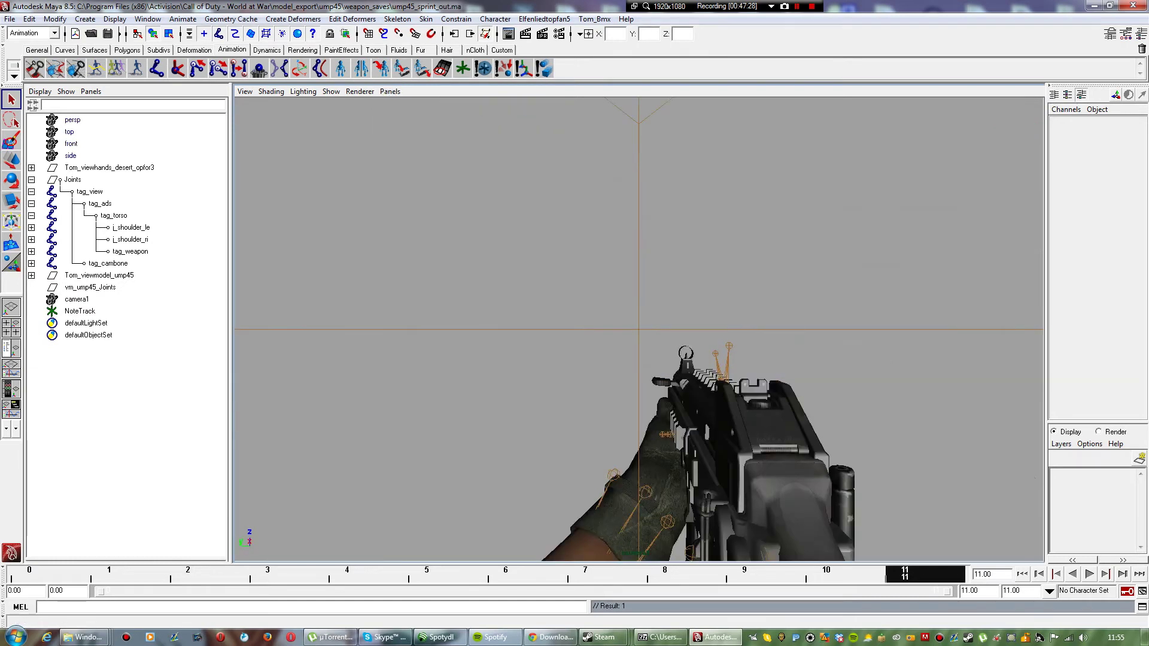
key(alt+v)
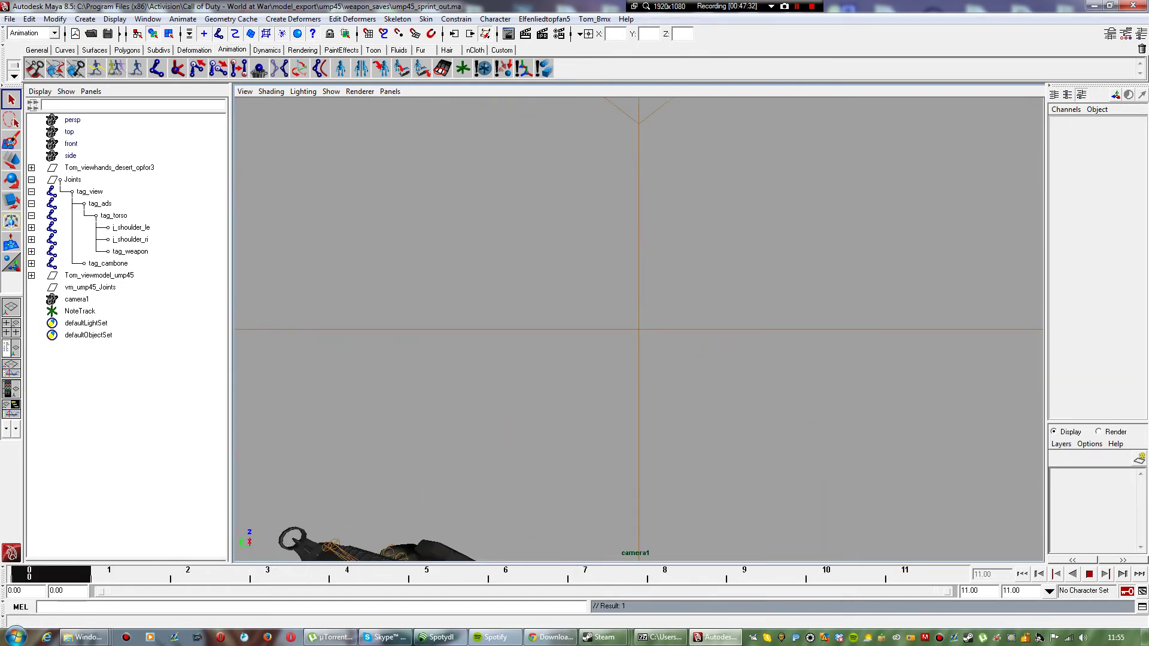
key(alt+v)
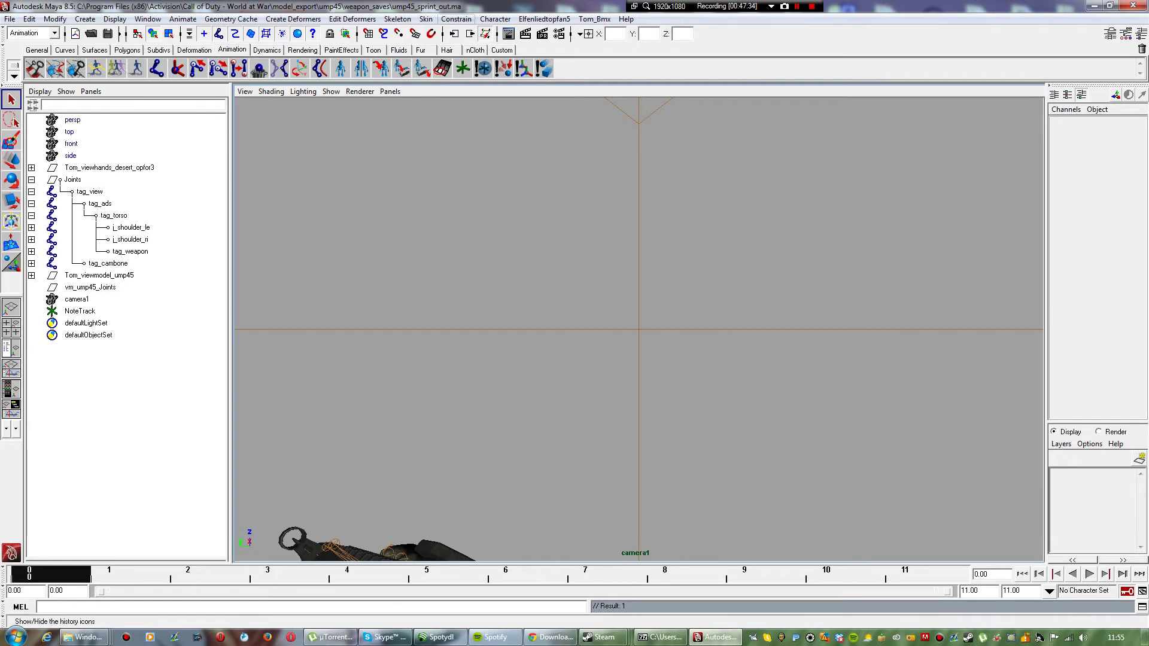
Step: Add a new entry in the COD Animation Exporter and set its end frame to 11
click(544, 19)
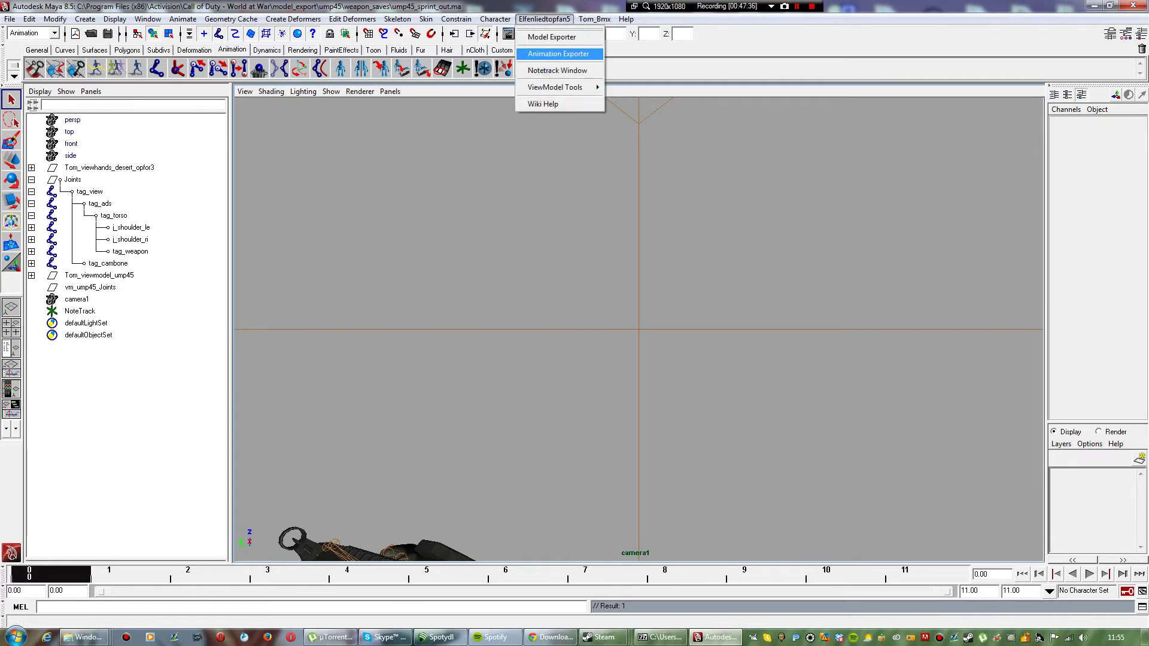
click(558, 53)
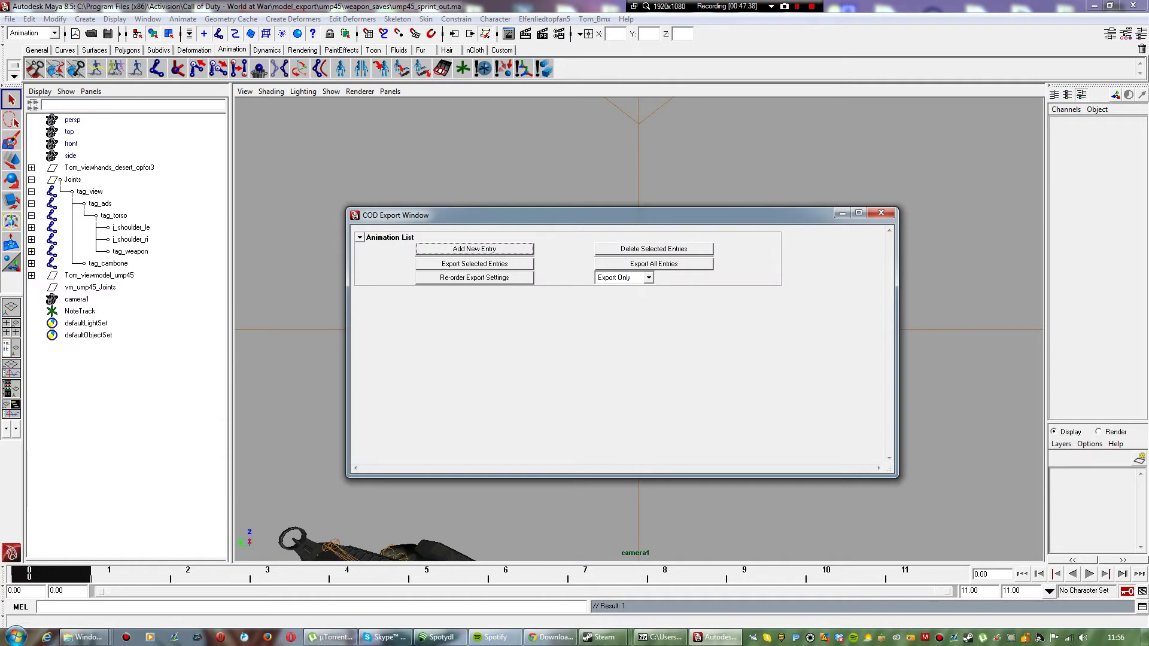
click(475, 249)
click(359, 249)
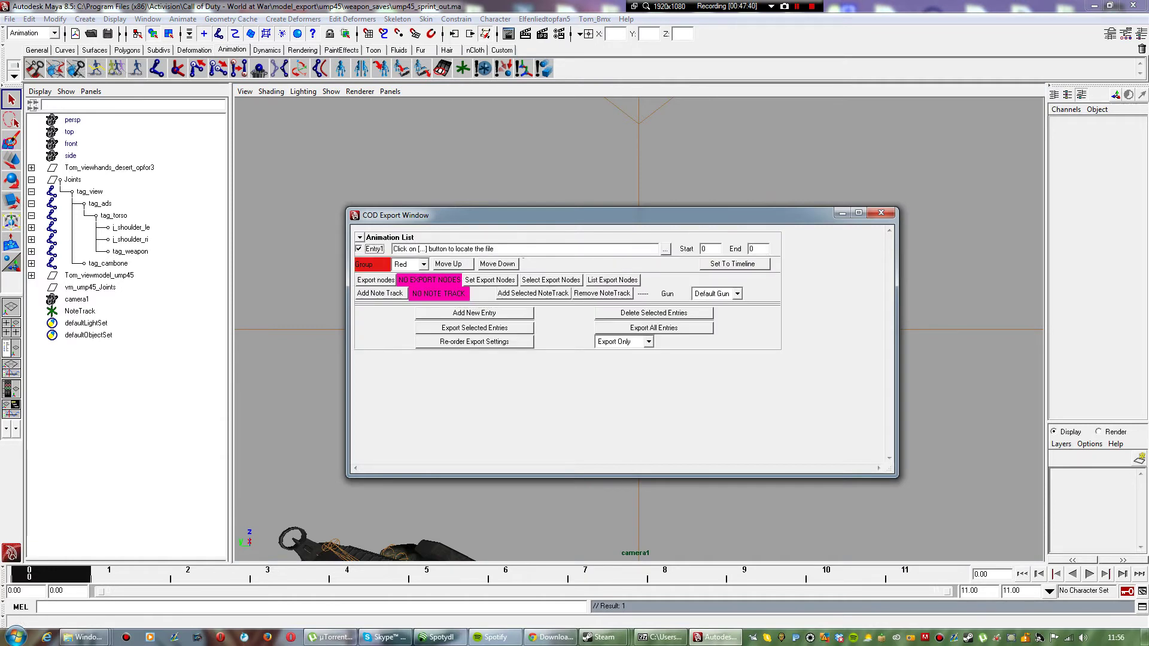
double_click(752, 249)
Step: Browse for the entry's output file, going to the xanim_export folder under Call of Duty - World at War
click(666, 249)
click(527, 387)
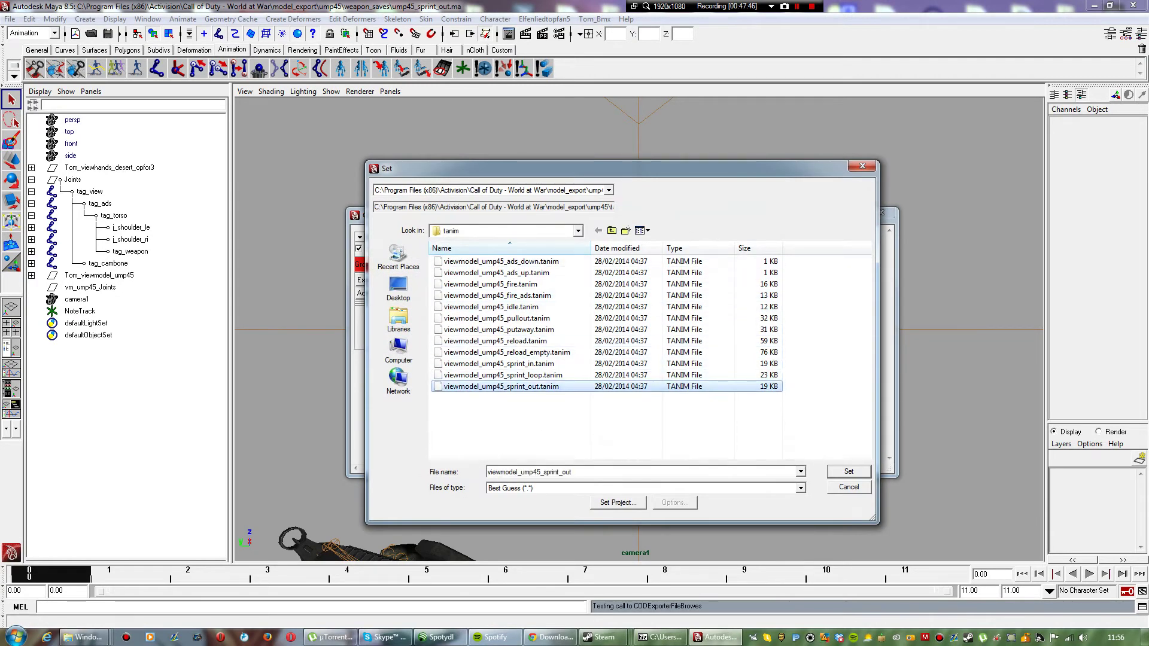
double_click(612, 230)
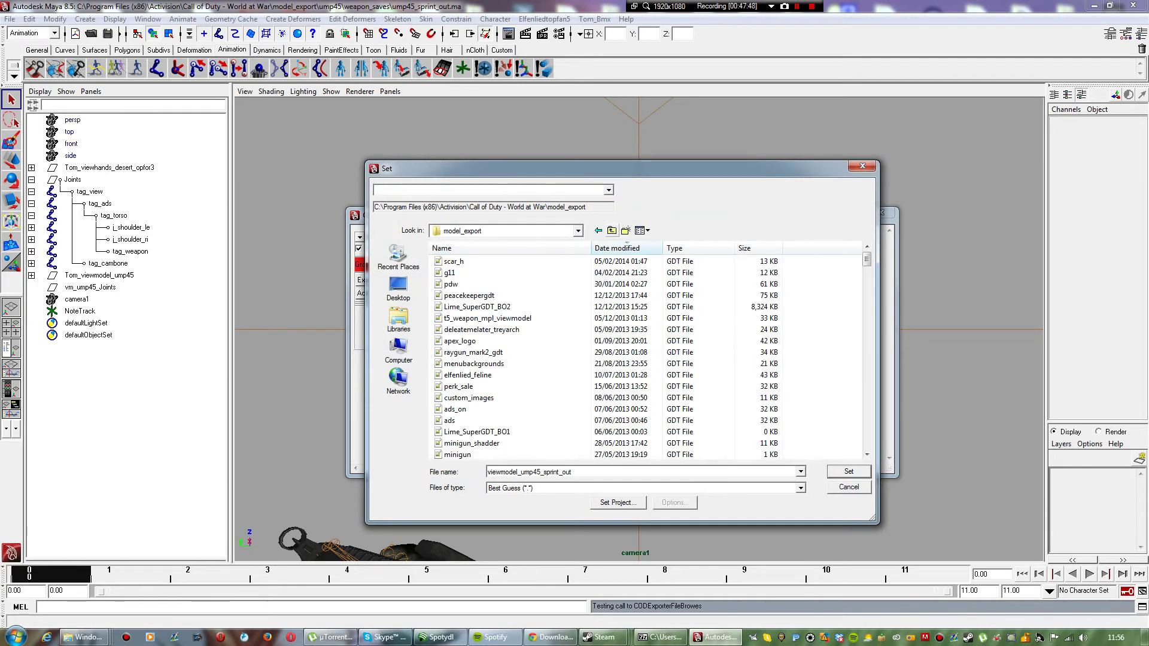
click(611, 230)
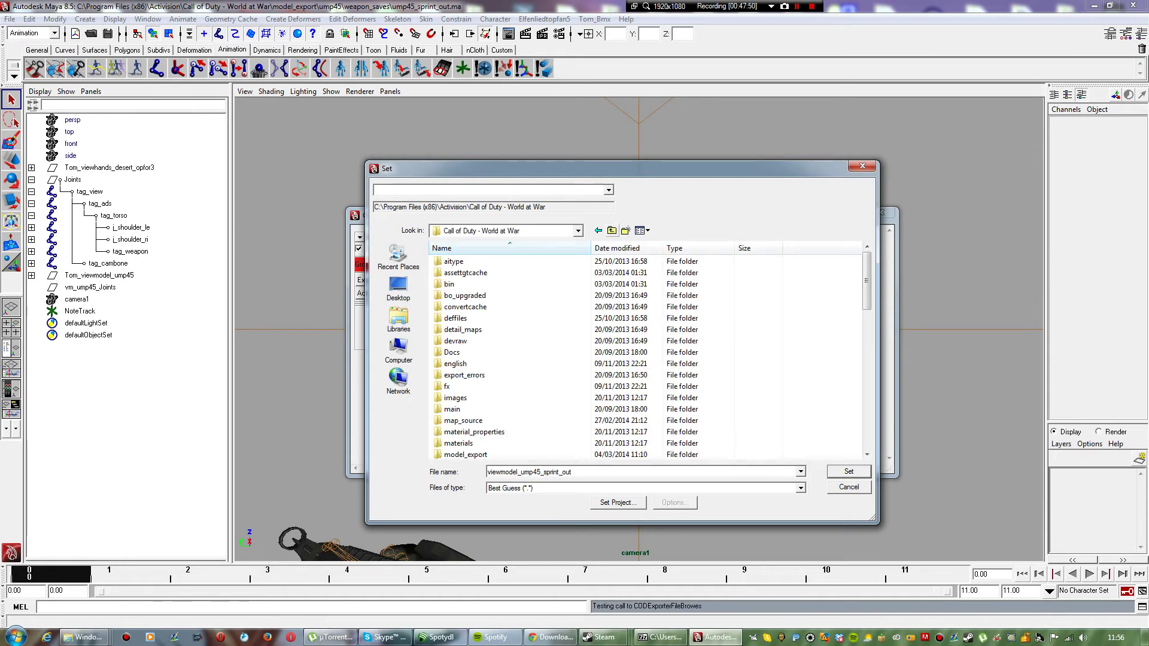
click(611, 230)
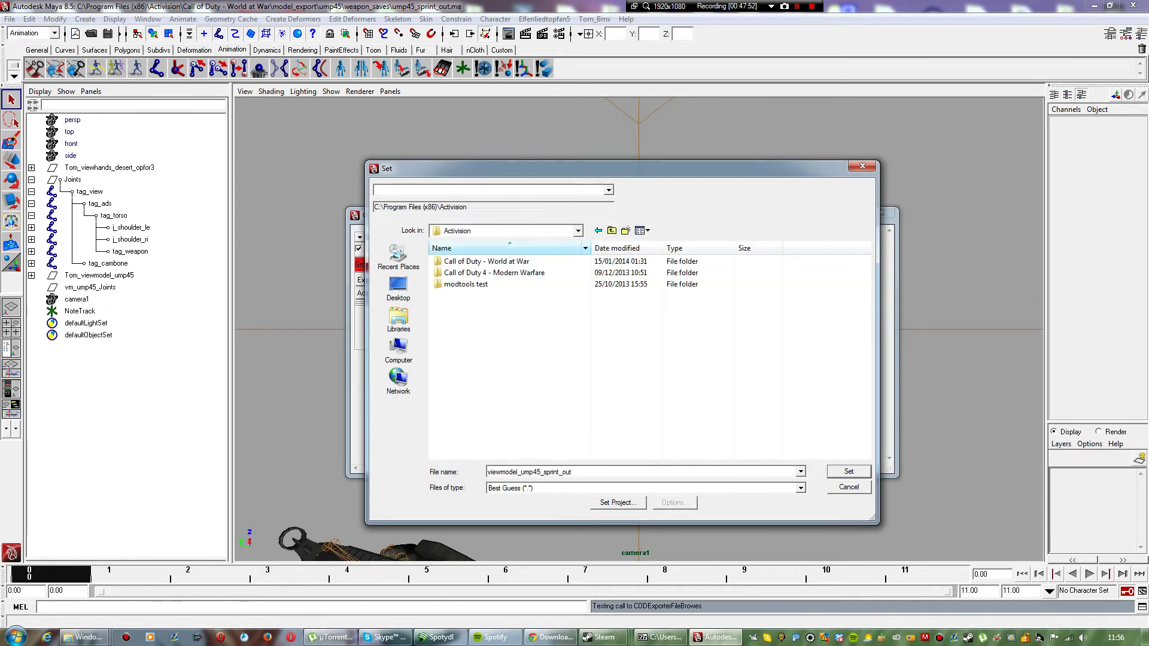
click(514, 248)
double_click(503, 262)
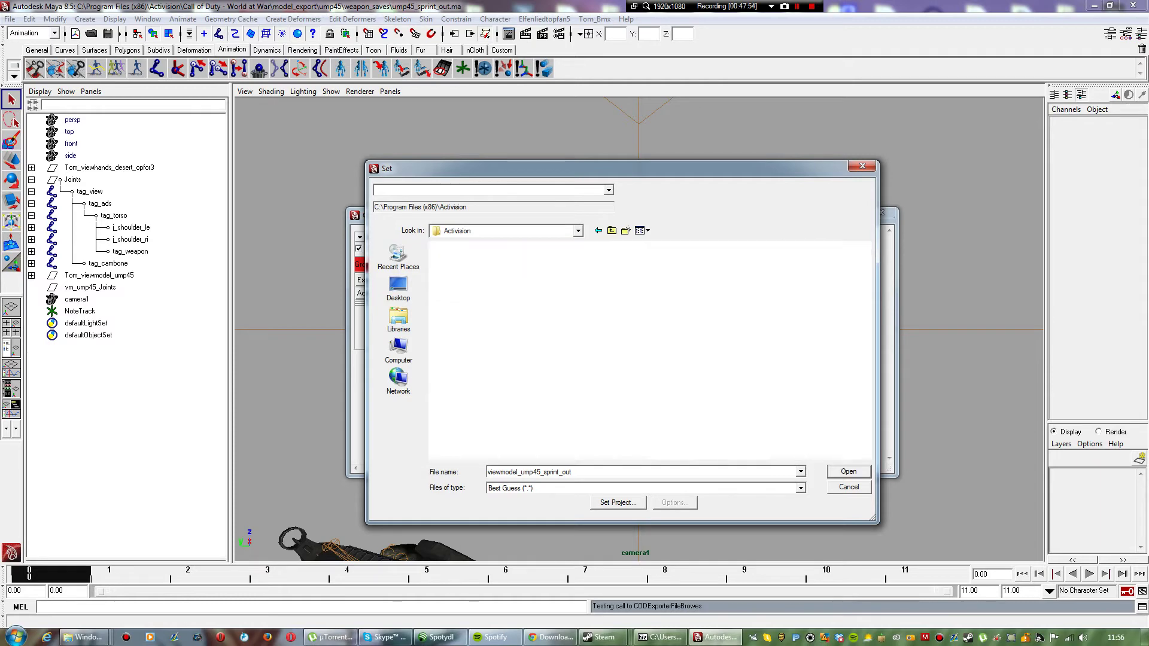
scroll(509, 364, down, 2)
scroll(479, 364, down, 5)
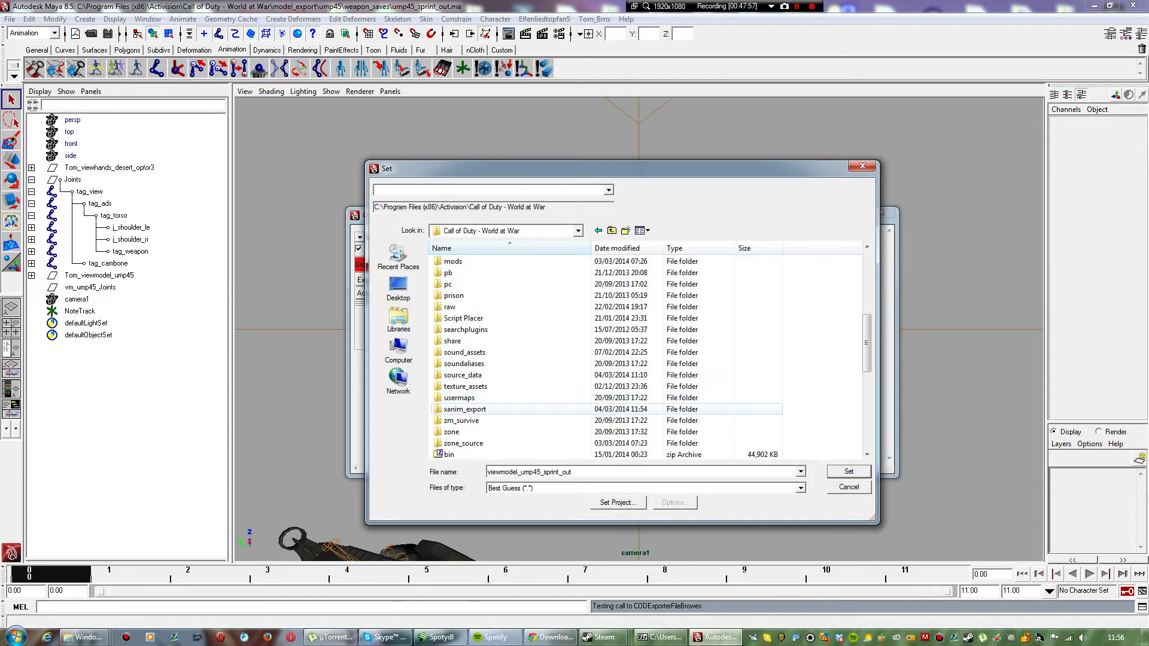
double_click(473, 409)
Step: Name the entry's export file elfenlied_ump45_sprint_out and set it as the output path
double_click(530, 473)
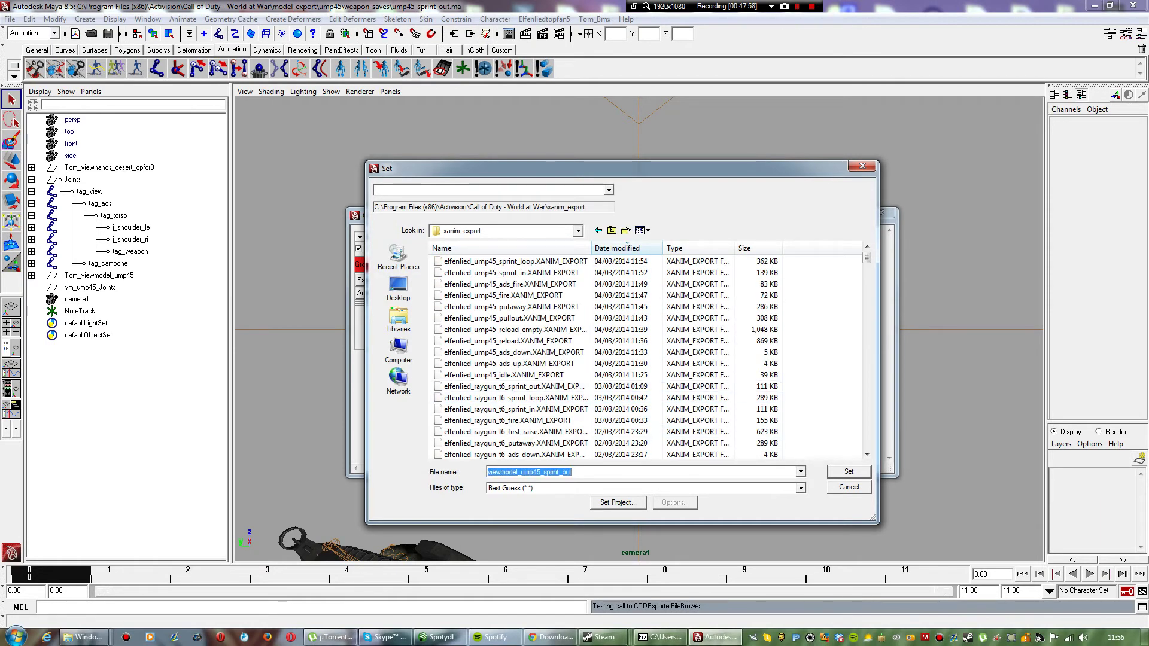
text(elfenlied_)
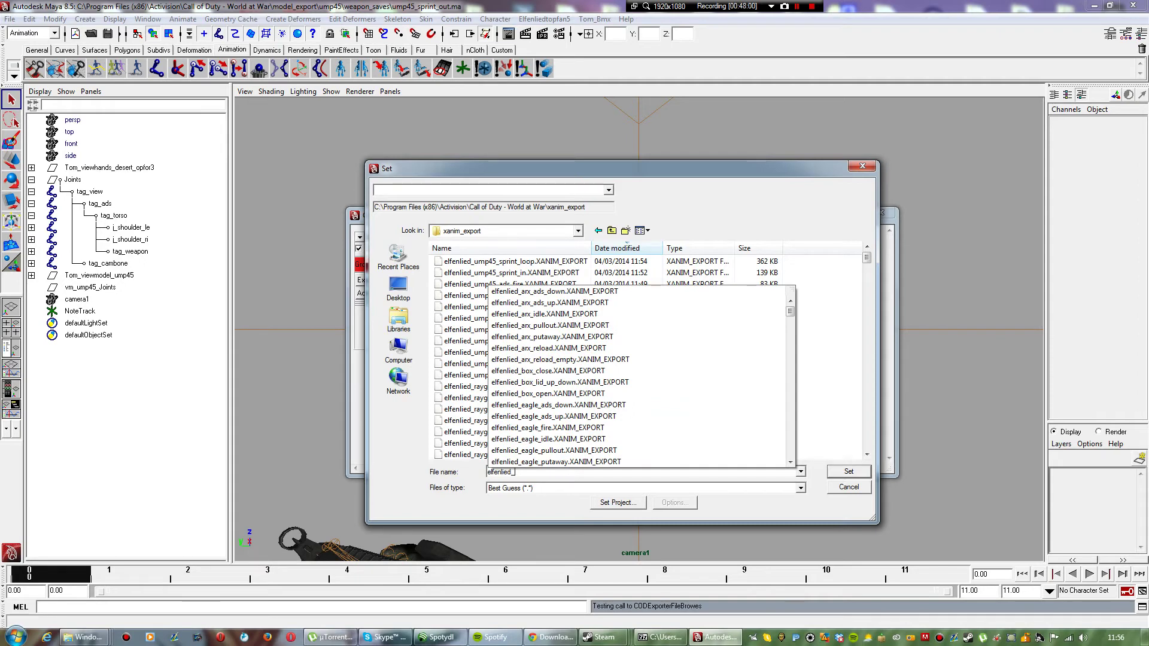
text(spr)
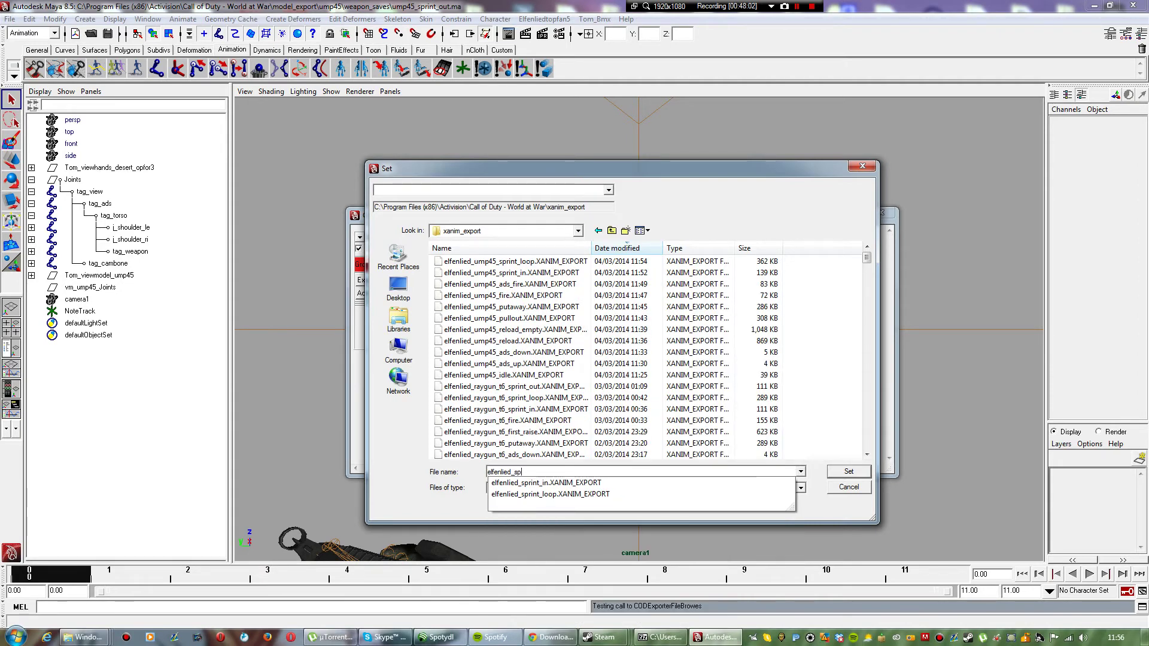
key(BackSpace)
key(BackSpace)
text(ump45)
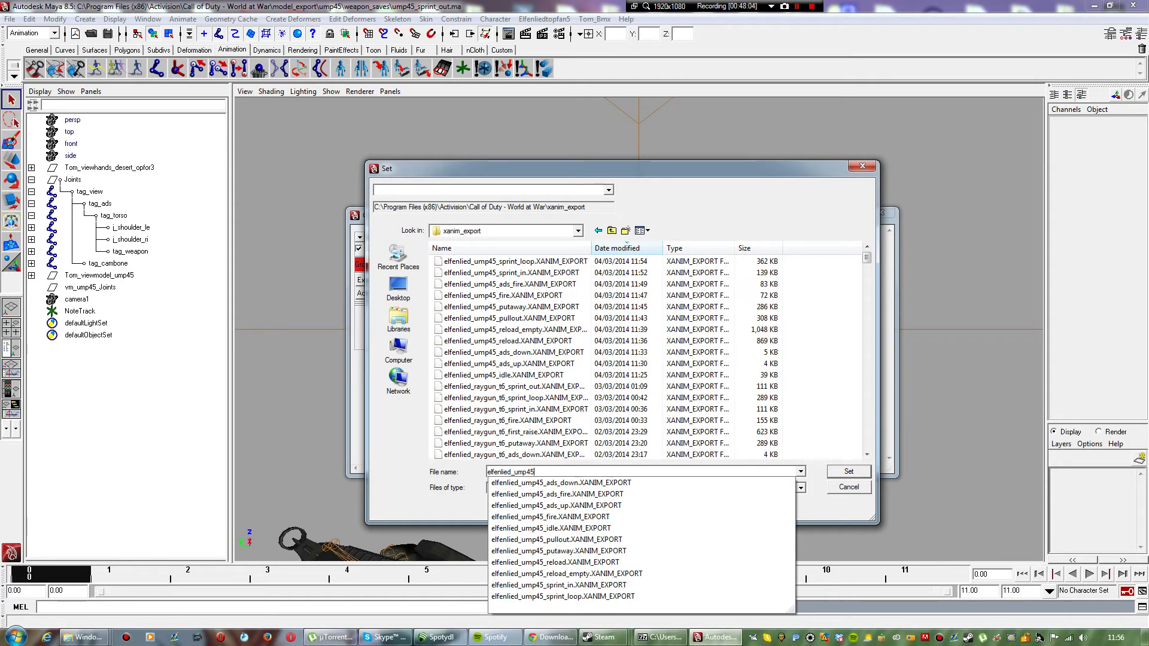
text(_sprint)
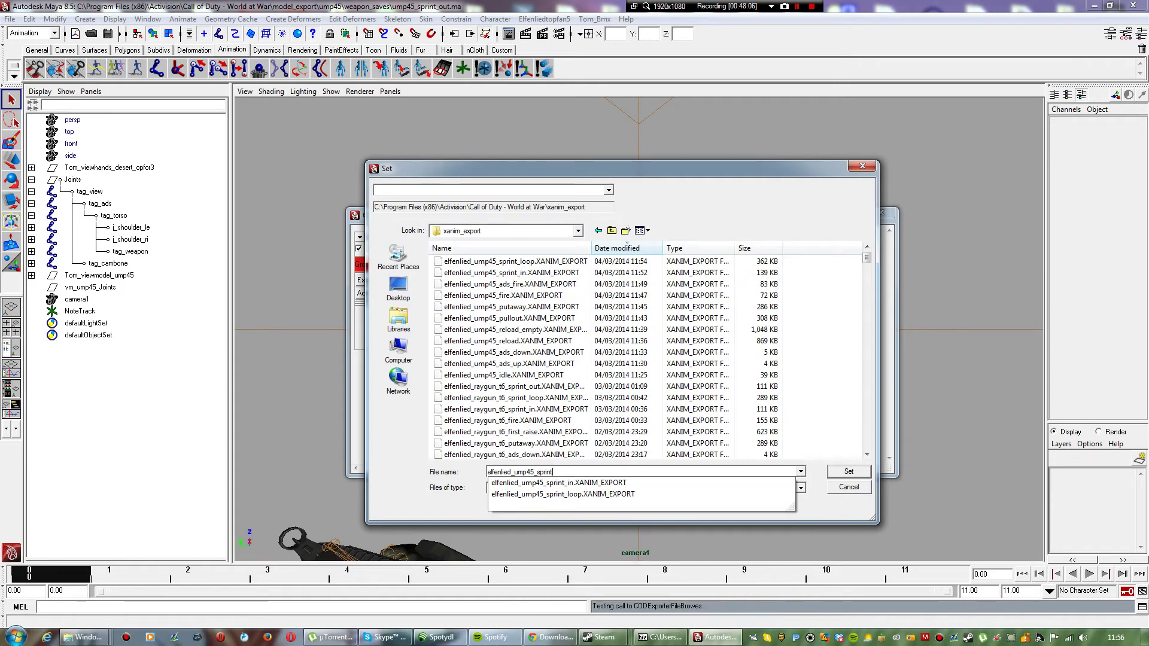
text(_ou)
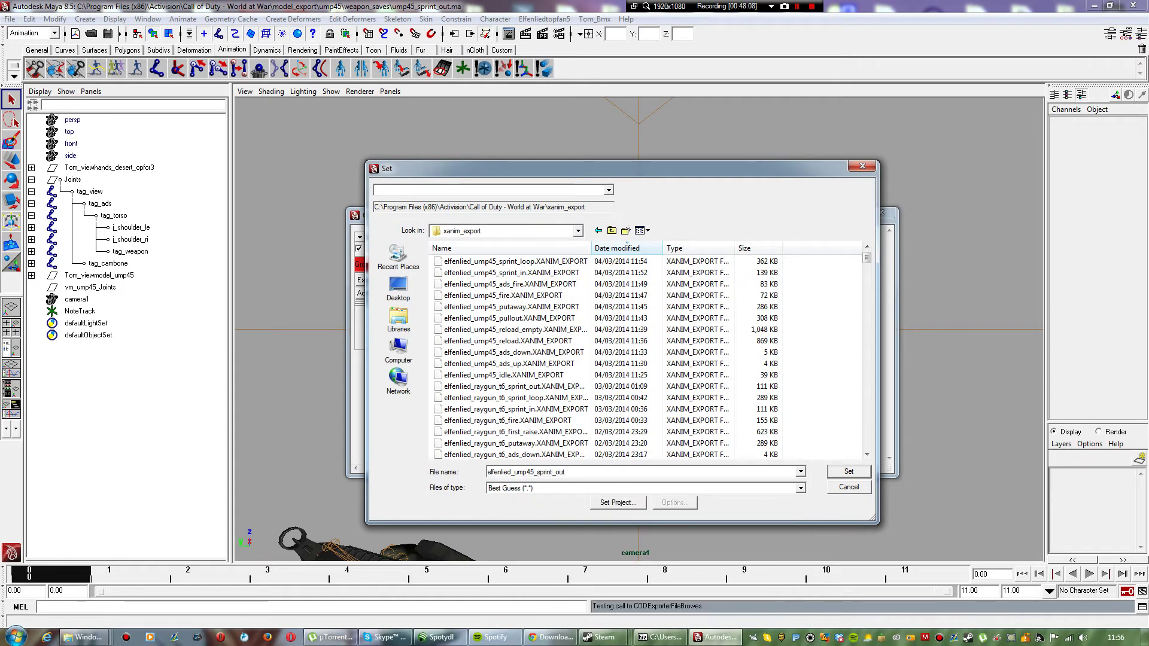
text(t)
key(Return)
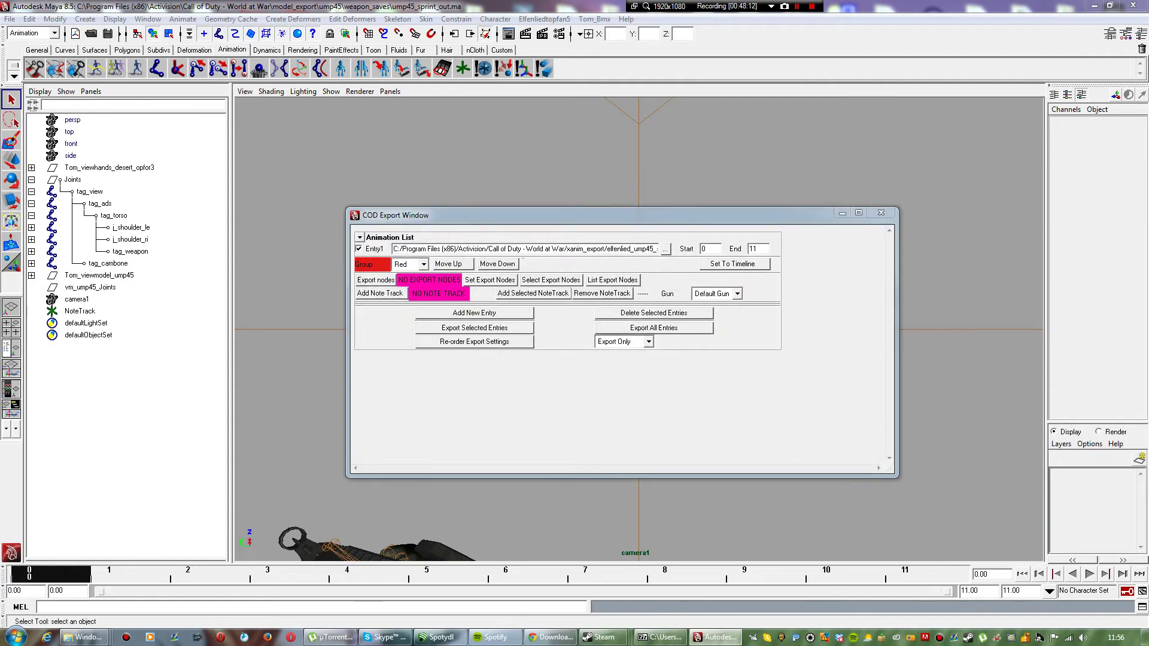
Step: Select the hierarchy of joints from tag_torso to tag_cambone and set them as the entry's export nodes
click(114, 215)
shift+click(107, 263)
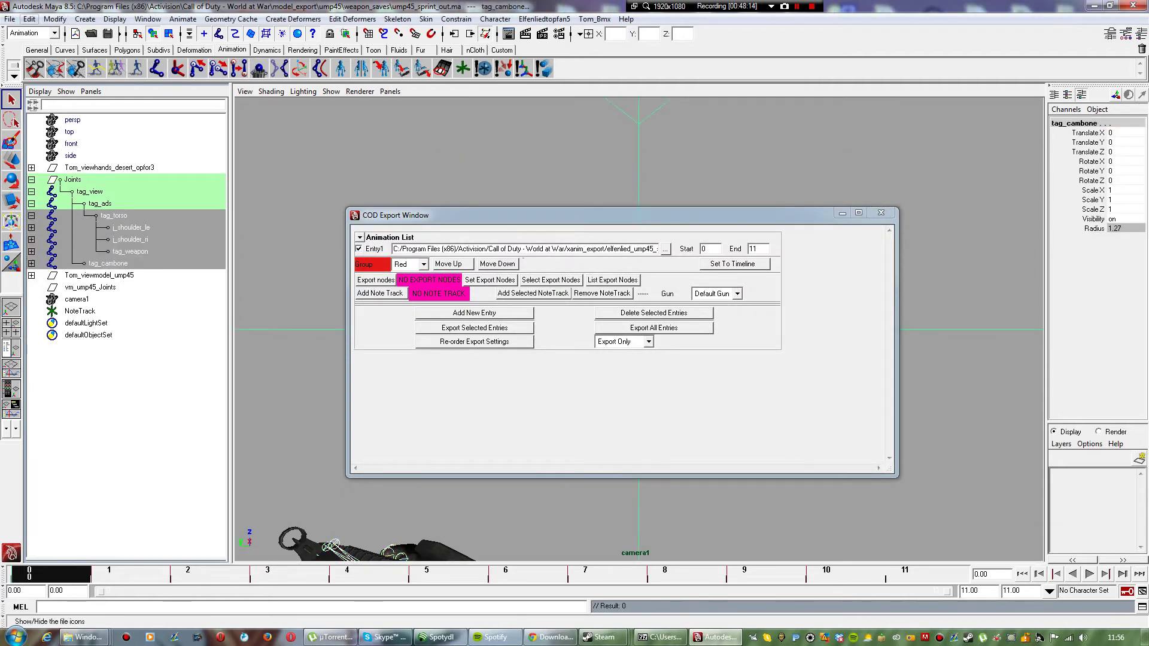
click(28, 18)
click(57, 245)
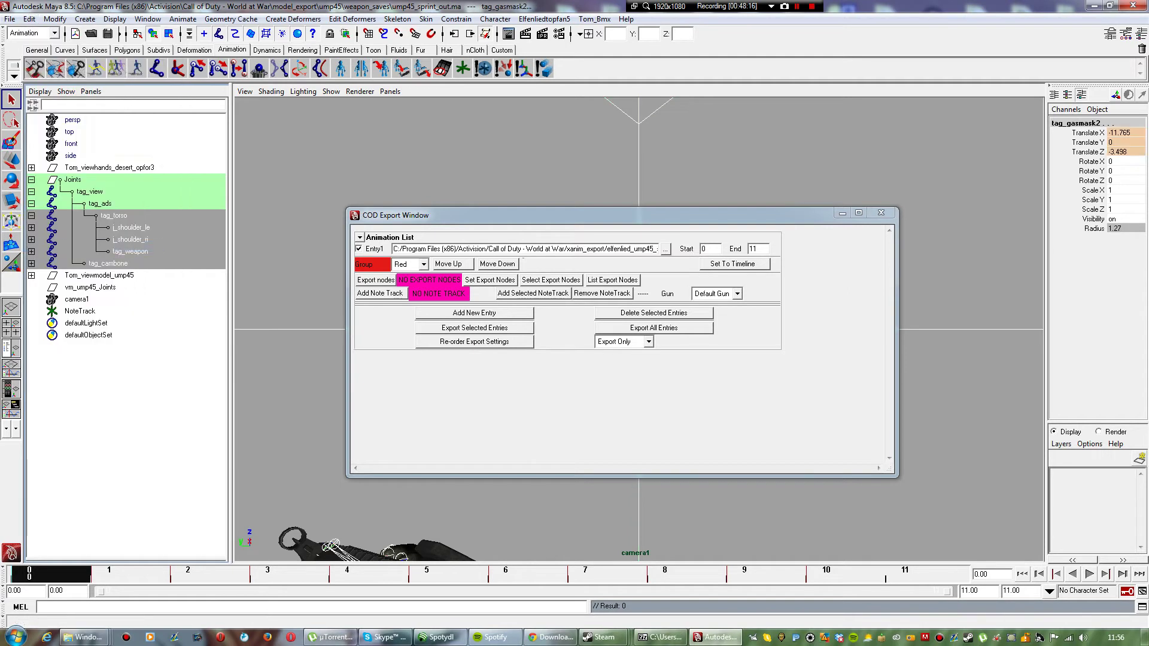
click(490, 279)
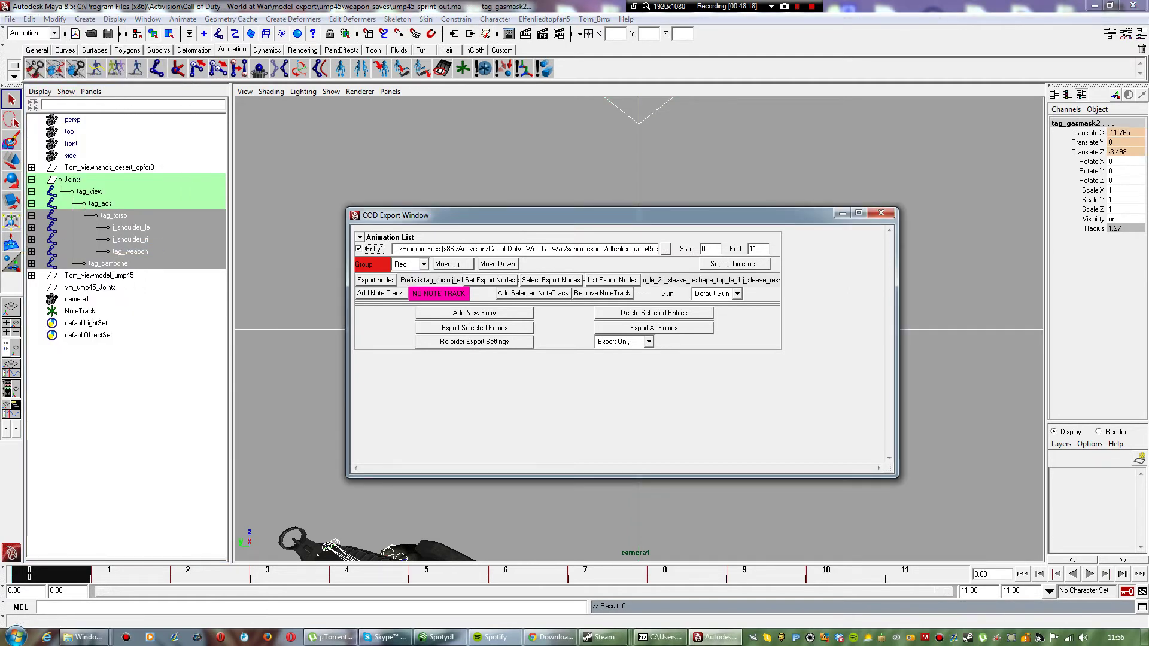
Step: Export the selected sprint-out animation entry and close the COD Export Window
click(475, 328)
click(698, 331)
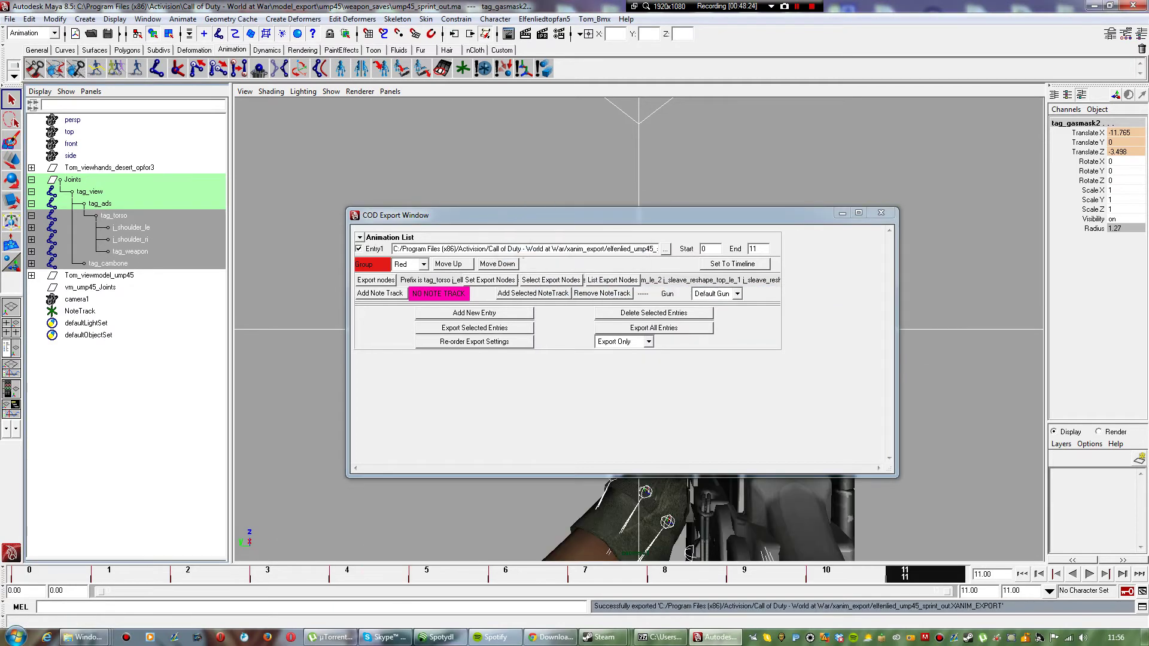
click(881, 213)
click(881, 213)
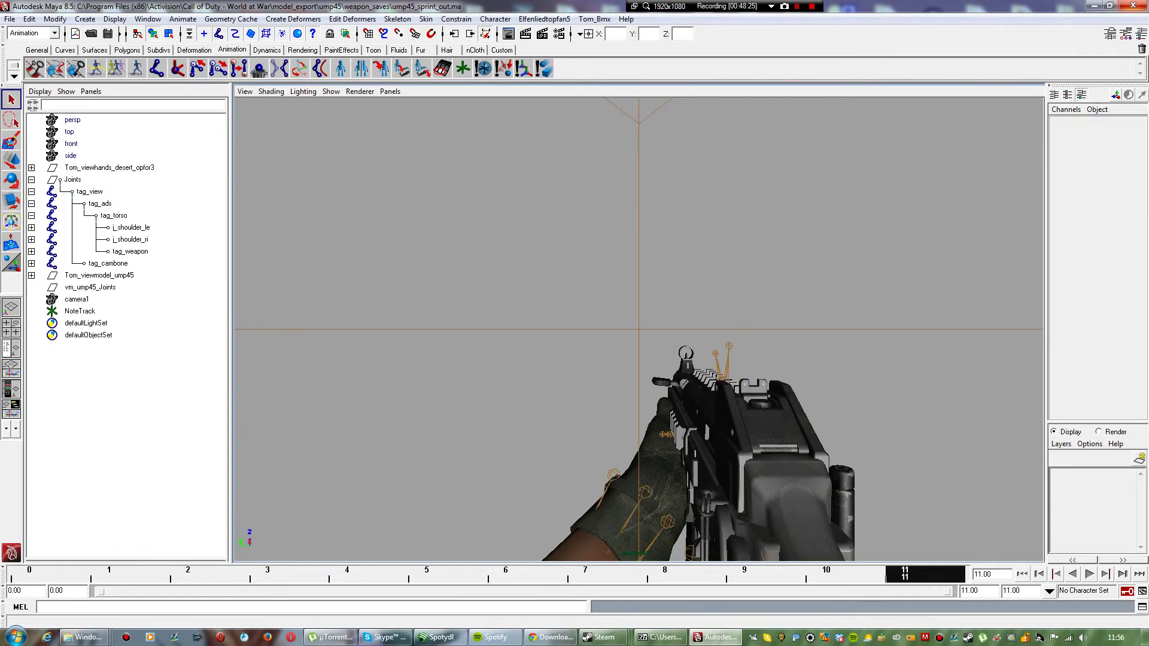
Step: Close the sprint-out scene and open vm_ump45 from the ump45 folder in Maya, minimizing the Hypershade window
click(1133, 5)
click(653, 303)
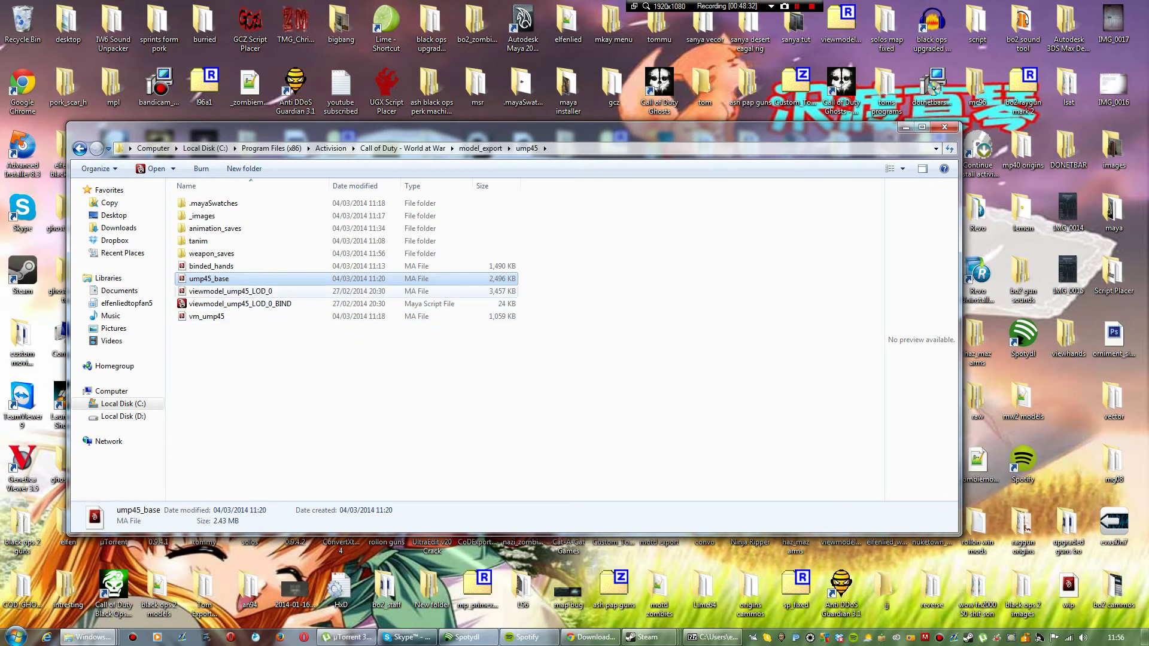
click(231, 292)
click(207, 317)
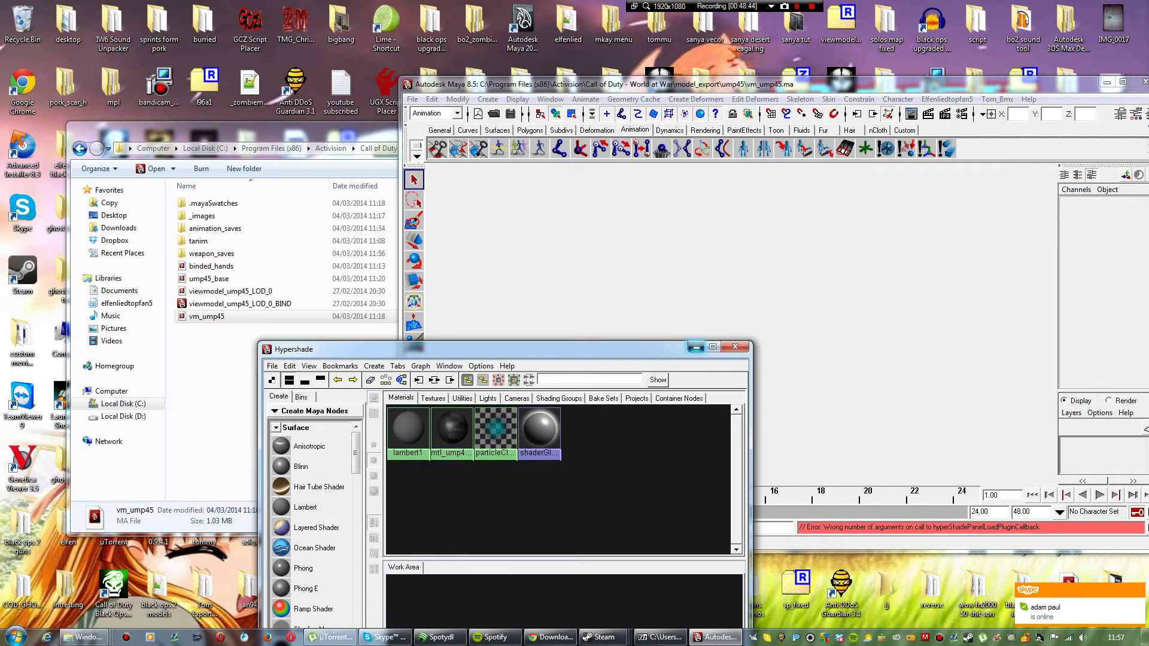
click(697, 347)
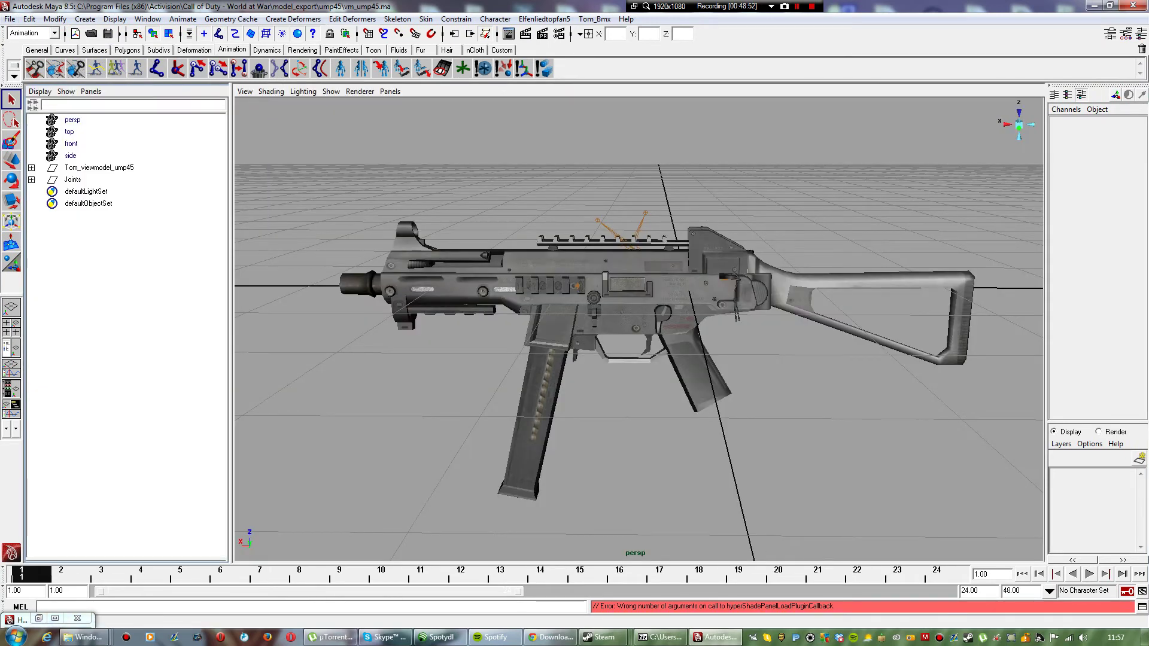
Step: Open the COD Model Exporter for the UMP45 view model and add a new export entry
click(545, 18)
click(550, 36)
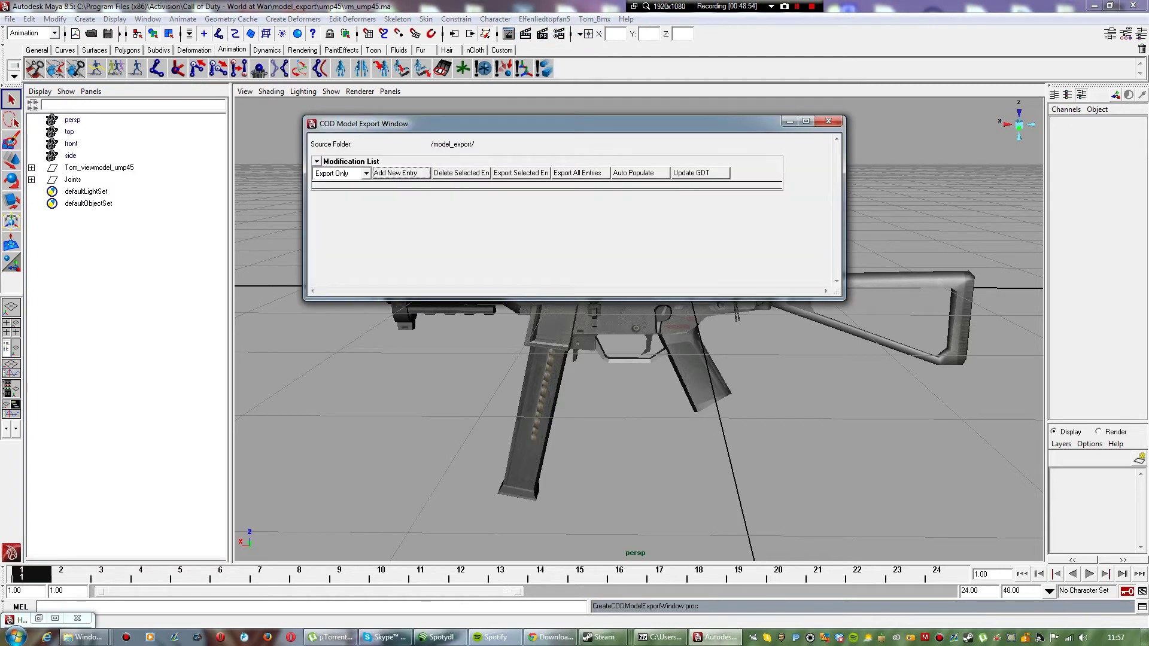
click(401, 173)
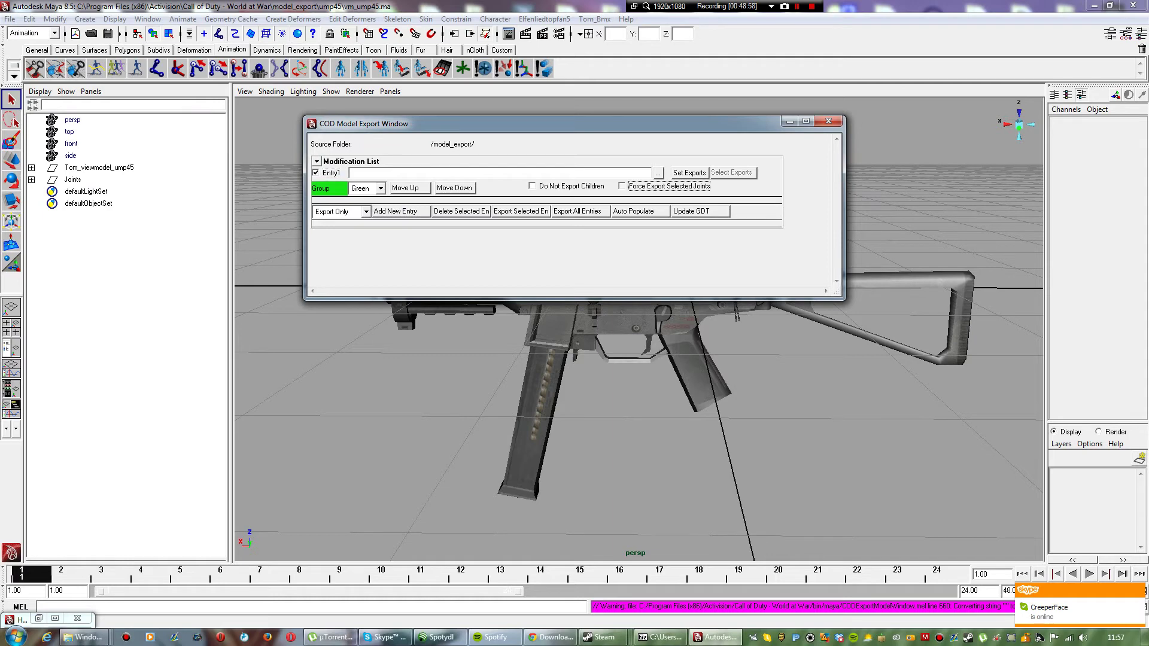
Step: Set the export entry's file to vm_ump45 in model_export/ump45, accepting replacement, with Force Export Selected Joints enabled
click(659, 173)
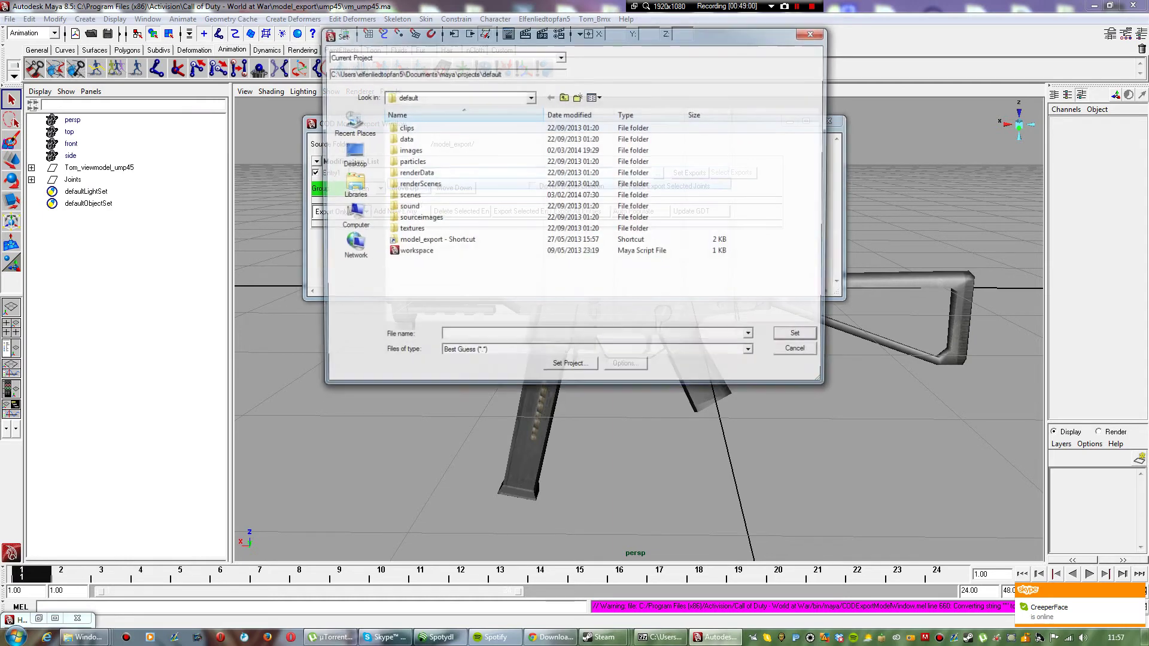
double_click(480, 241)
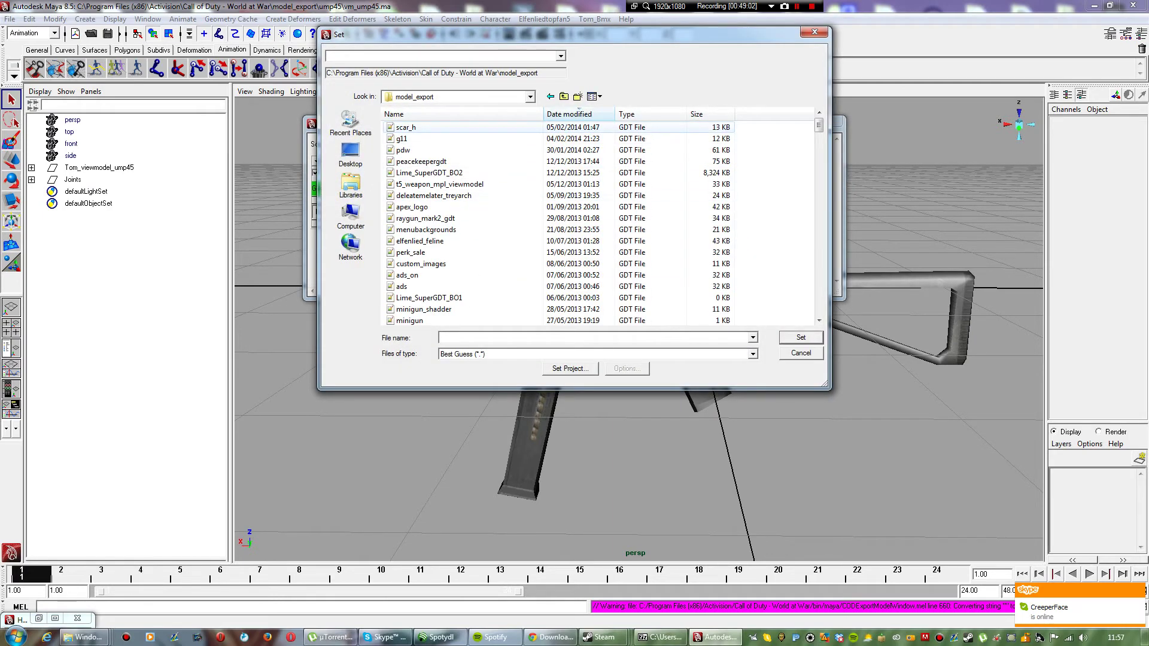
scroll(480, 185, down, 10)
double_click(407, 241)
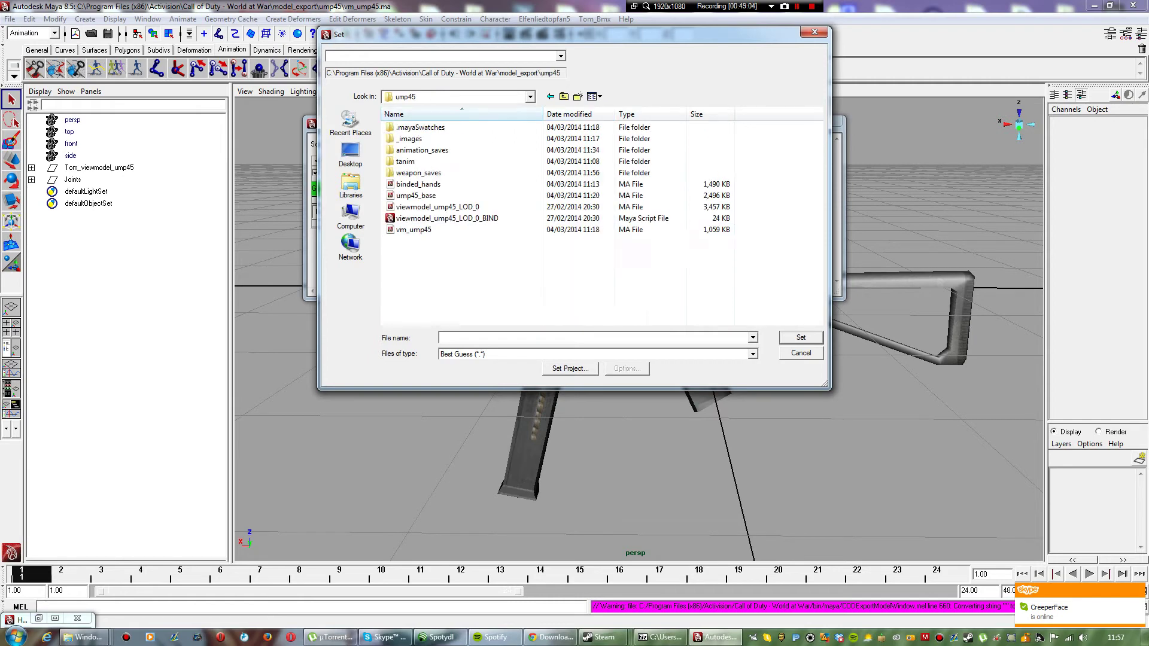
click(413, 229)
click(801, 338)
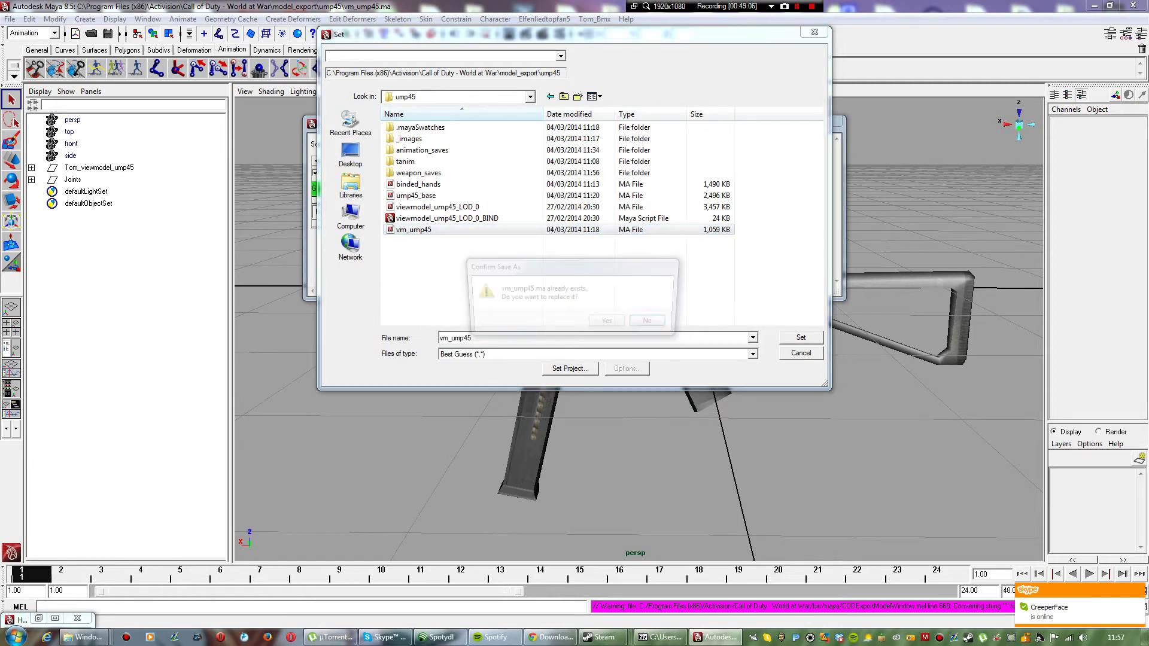
click(610, 323)
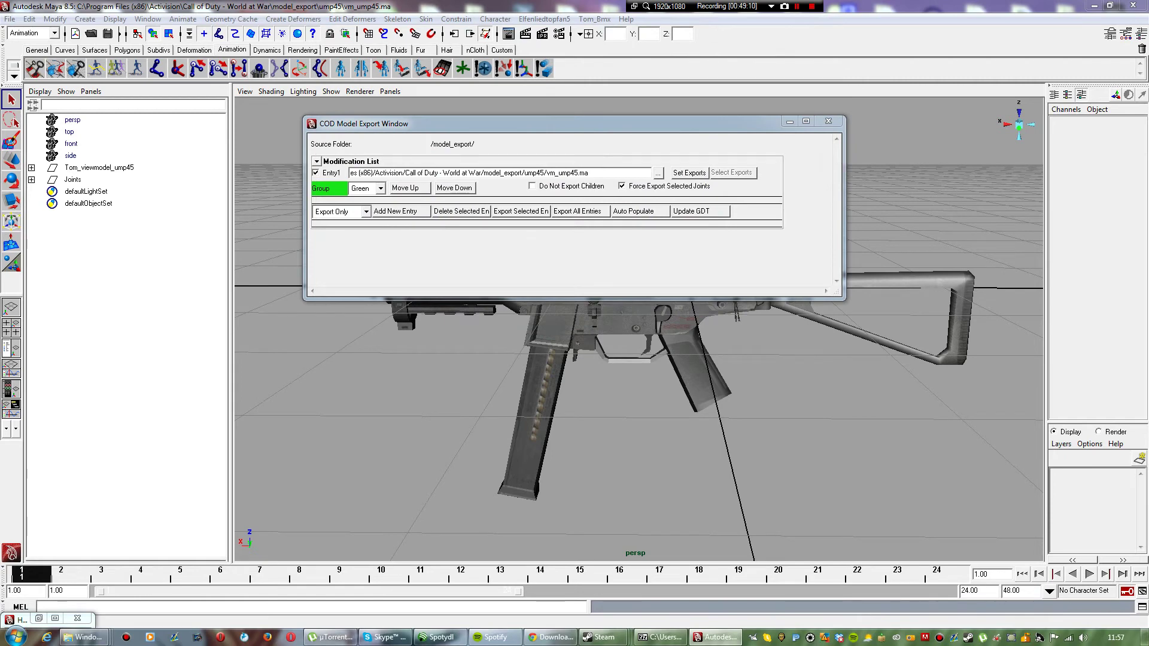
Step: Select the full hierarchies of Tom_viewmodel_ump45 and Joints and set them as the entry's export nodes
click(99, 168)
shift+click(73, 180)
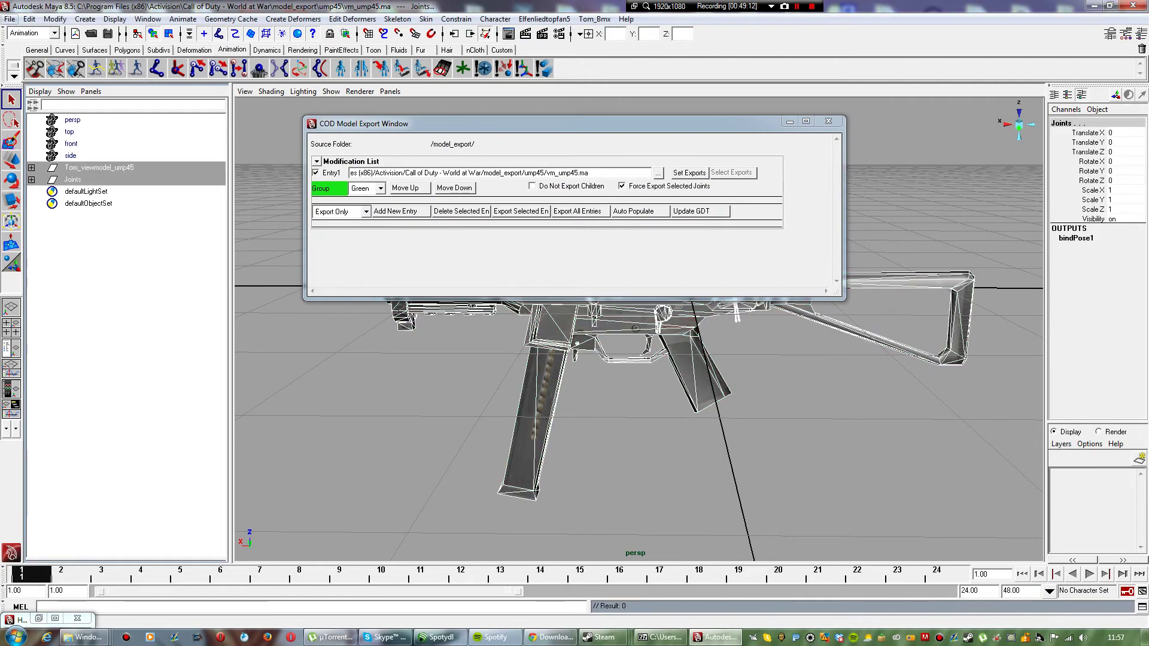
click(29, 19)
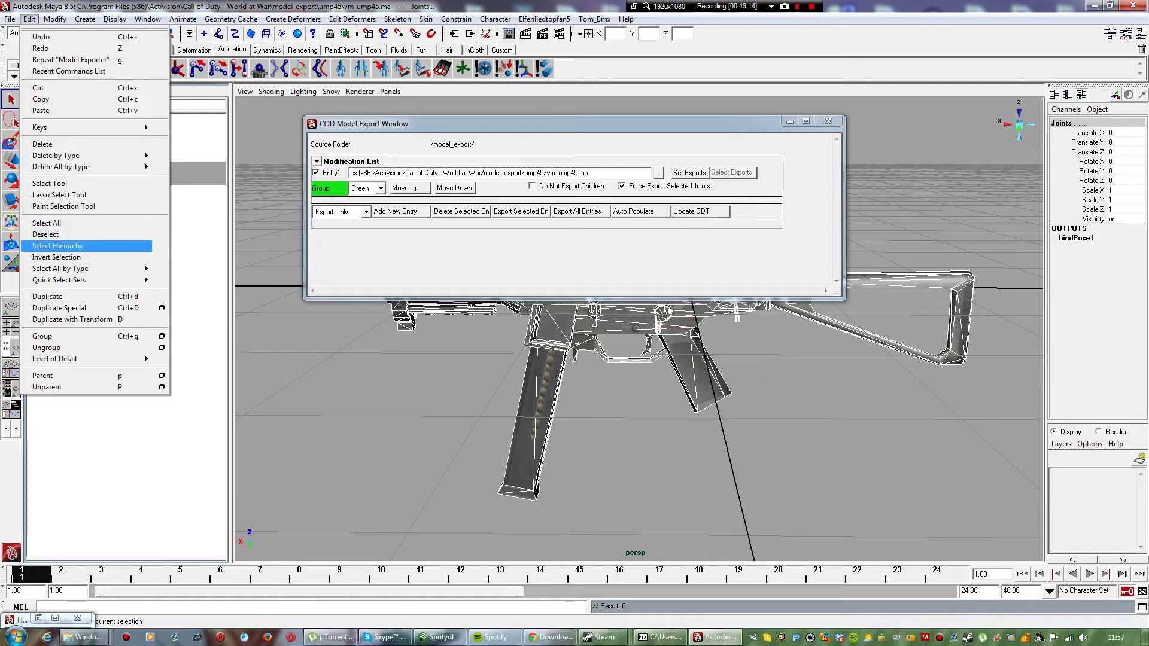
click(53, 246)
click(690, 173)
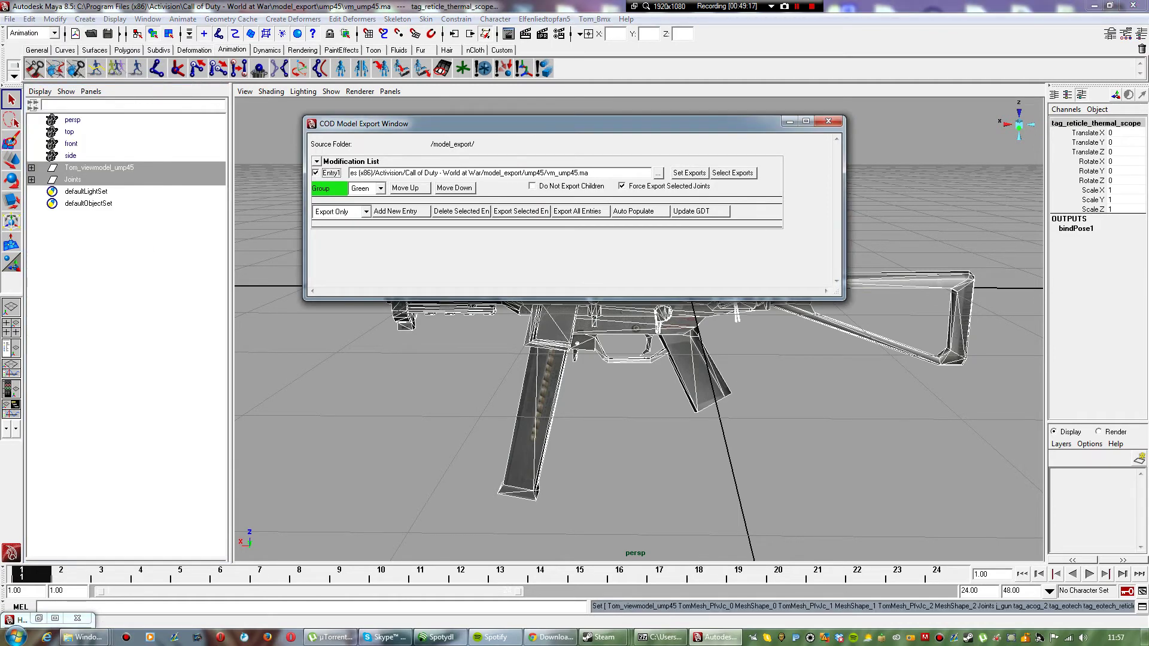
Step: Export the selected view model entry, saving the scene changes, and close the COD Model Export Window and minimize Maya
click(733, 173)
click(520, 212)
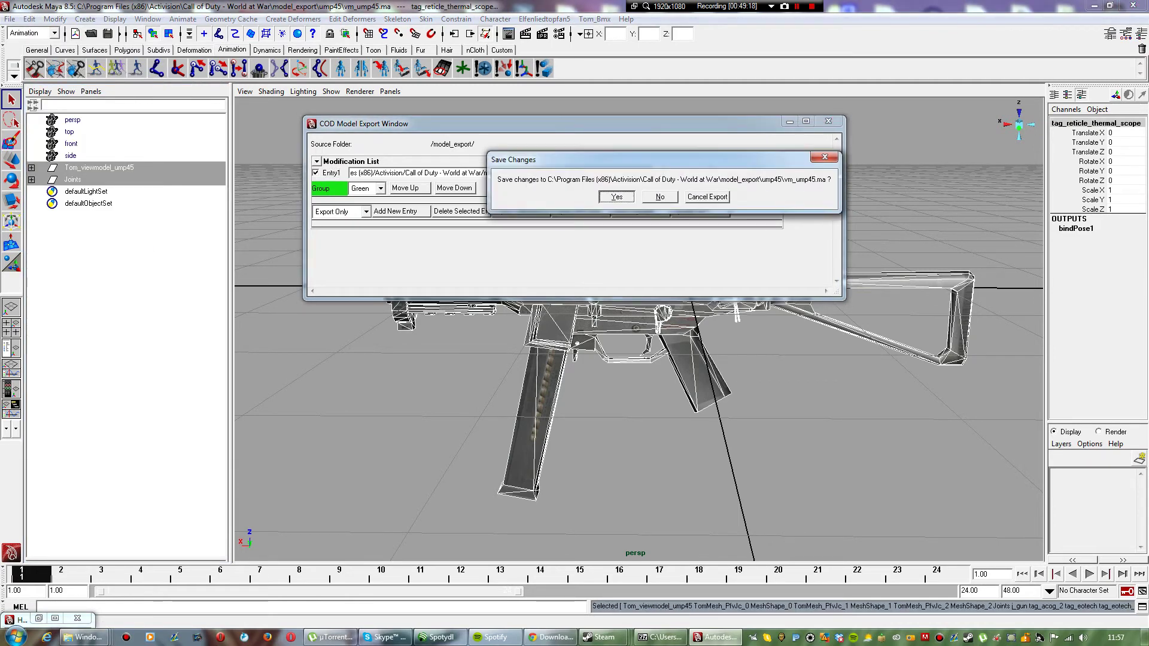
click(616, 197)
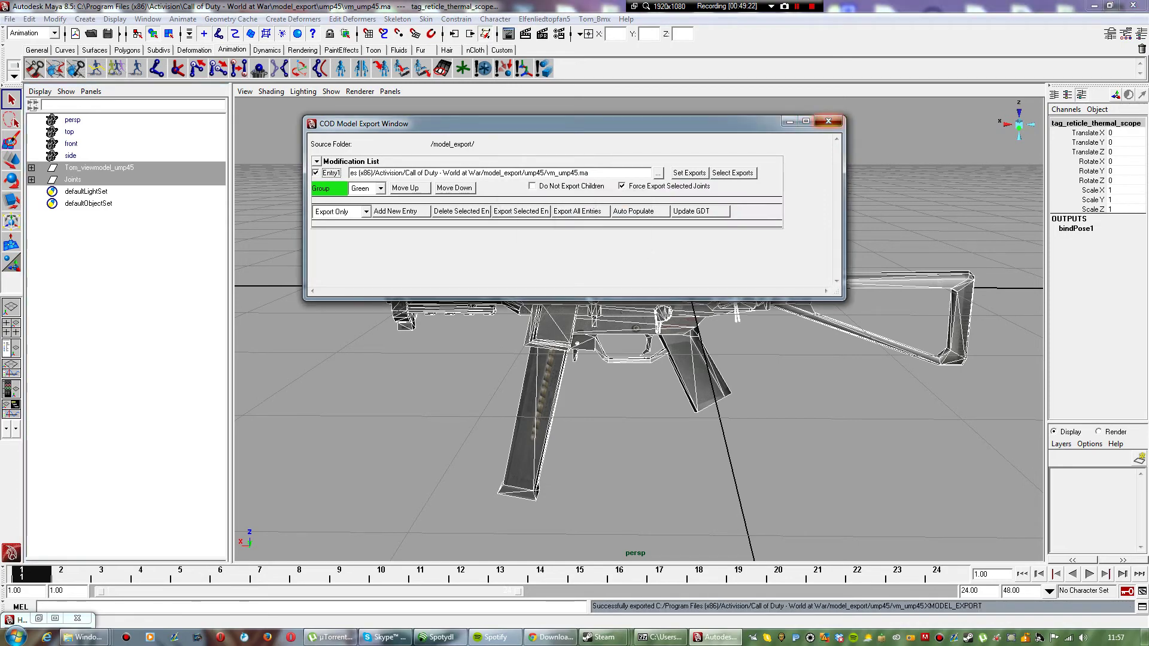
click(828, 121)
click(1095, 5)
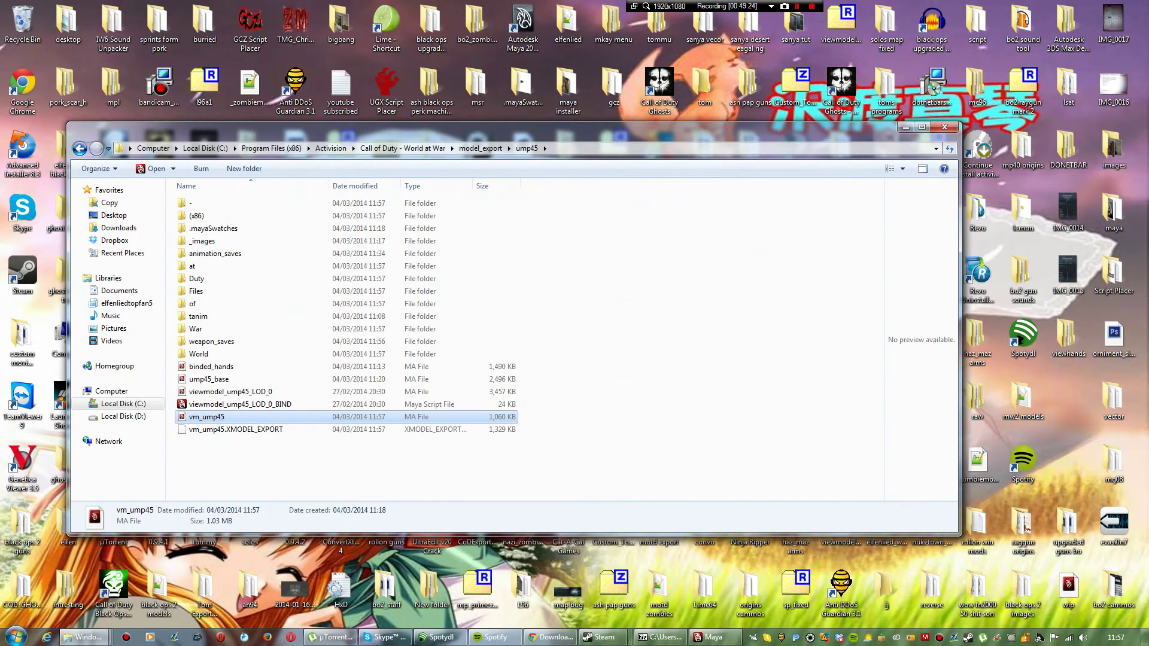
Step: Start the Call of Duty: World at War Launcher and open Asset Manager from it
click(688, 299)
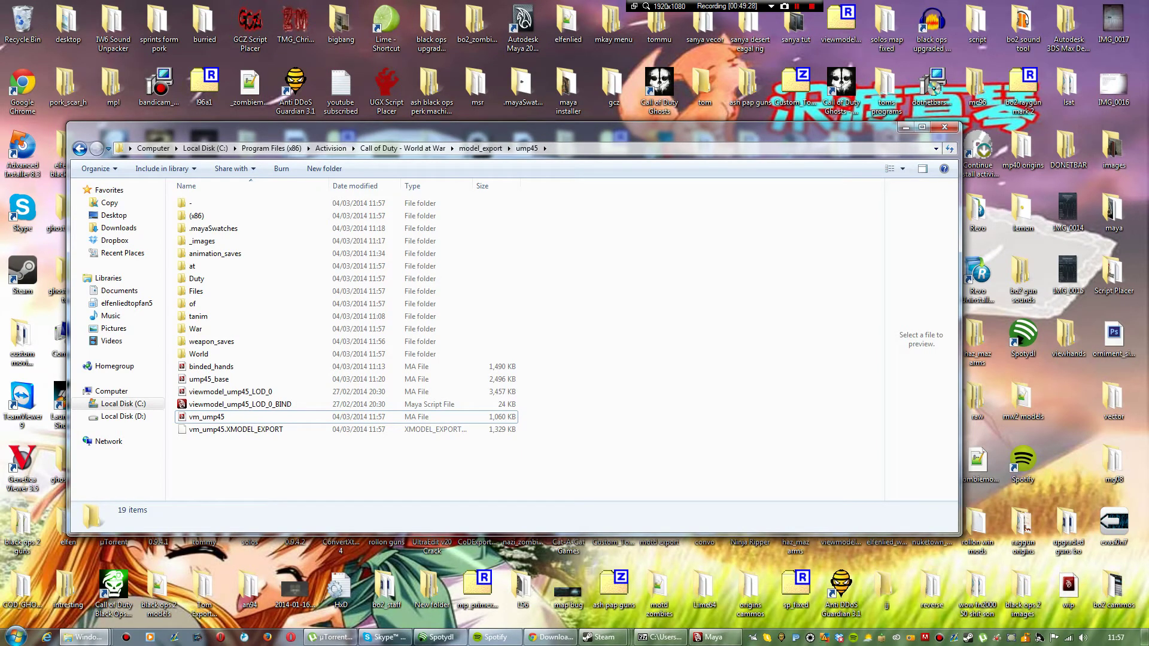
mouse_move(551, 637)
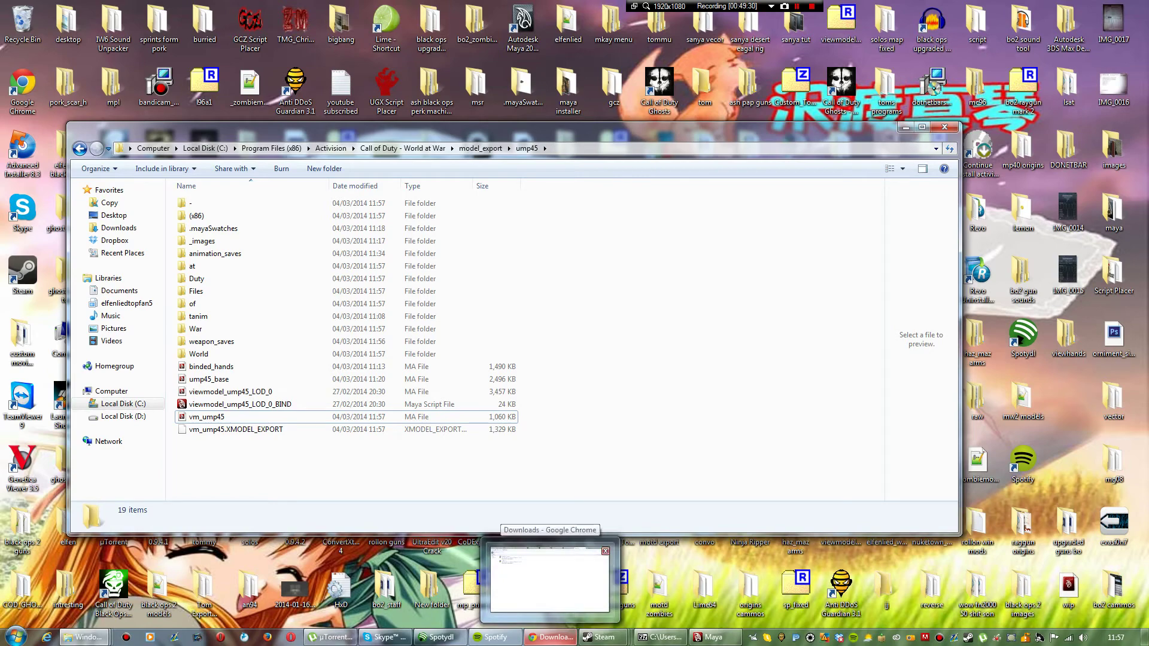
click(15, 637)
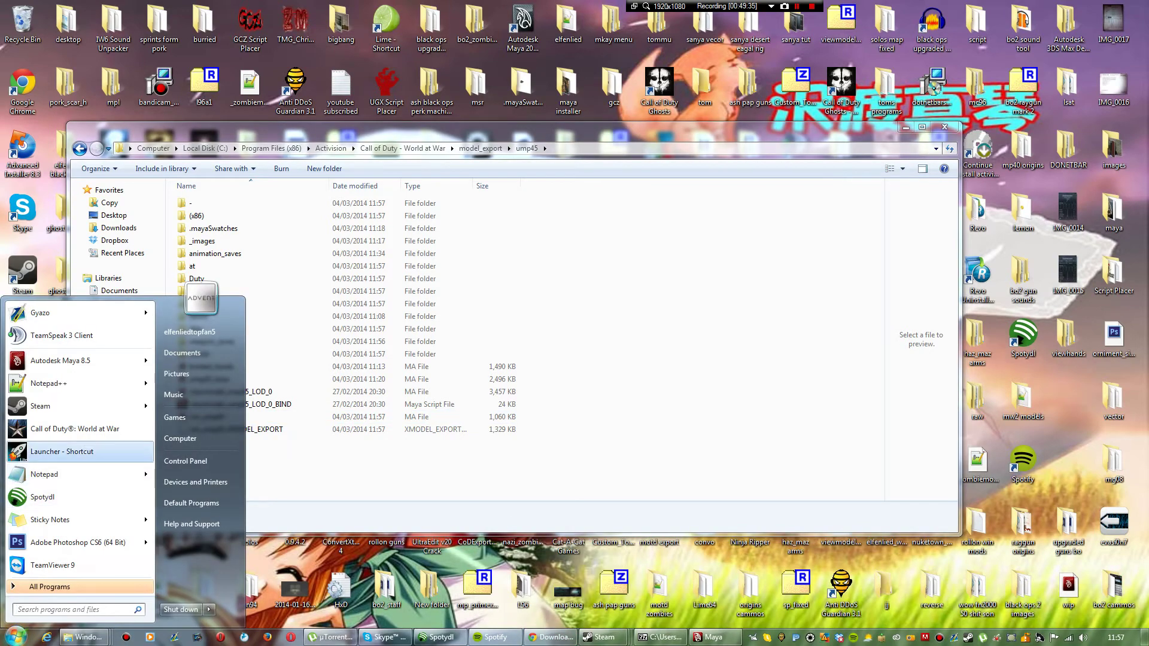
click(33, 453)
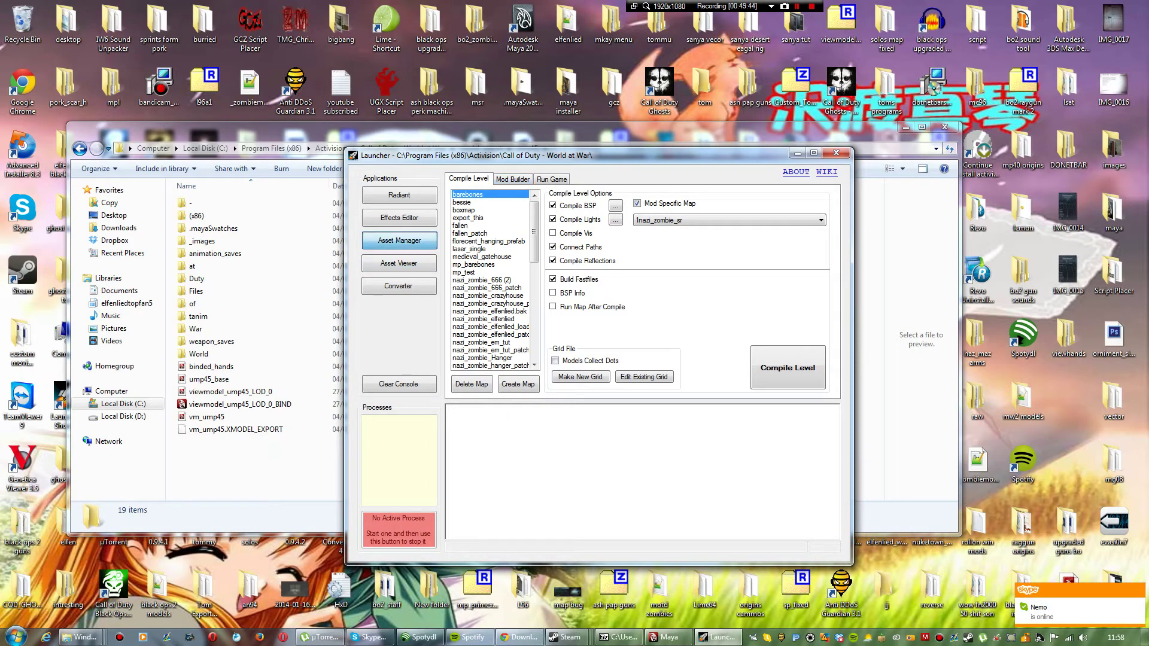
click(399, 240)
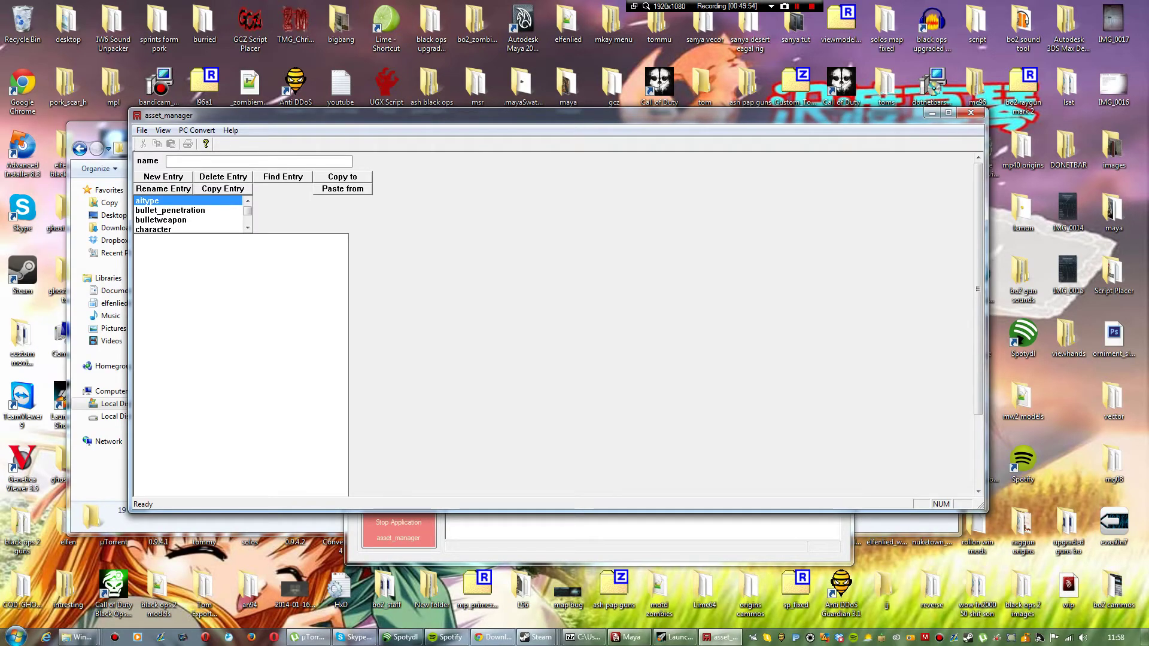
Step: Create a new material entry named mtl_ump45_non_upgraded
click(247, 228)
click(247, 228)
click(248, 228)
click(248, 228)
click(248, 228)
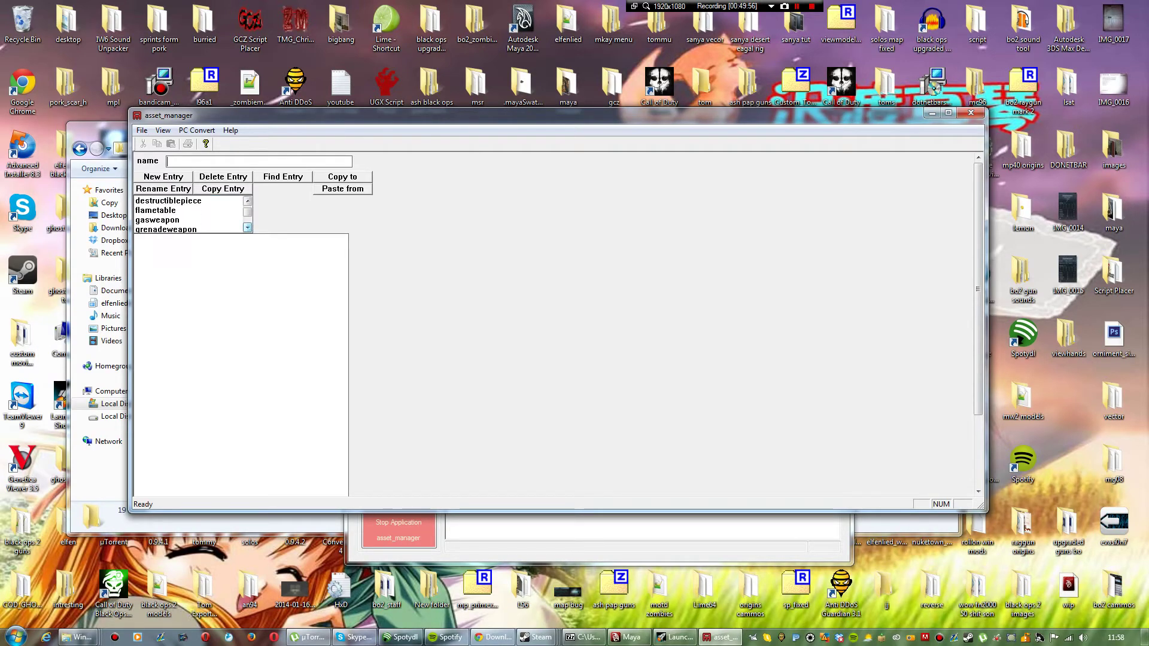
click(248, 228)
click(247, 228)
click(247, 228)
click(247, 228)
click(248, 228)
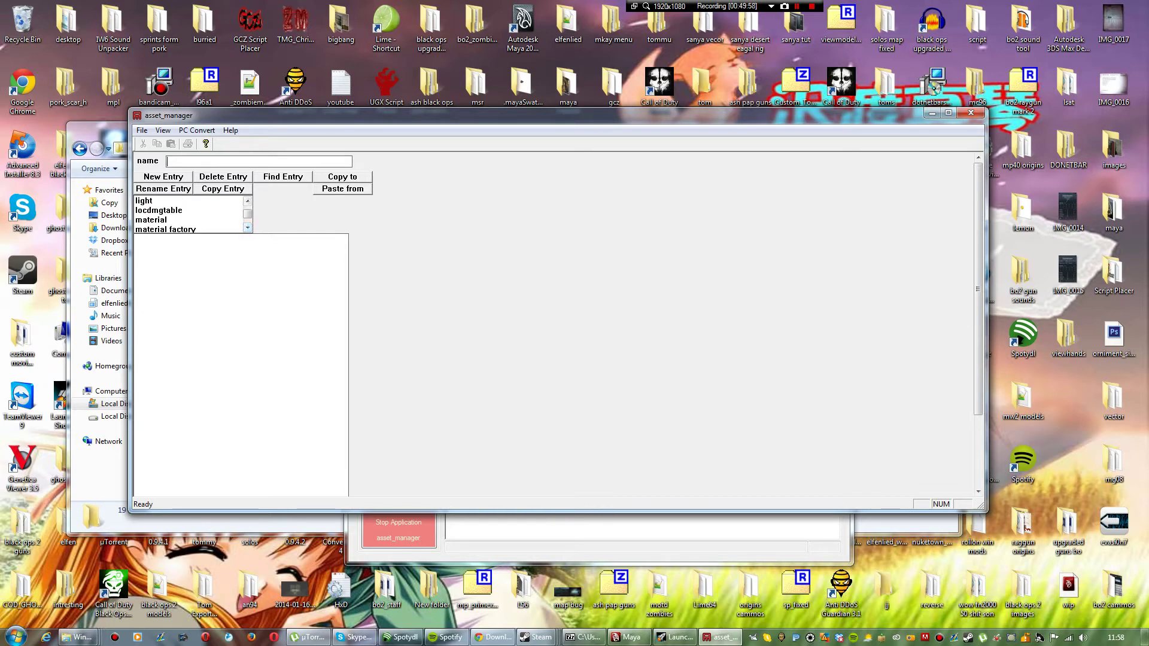
click(152, 221)
click(164, 177)
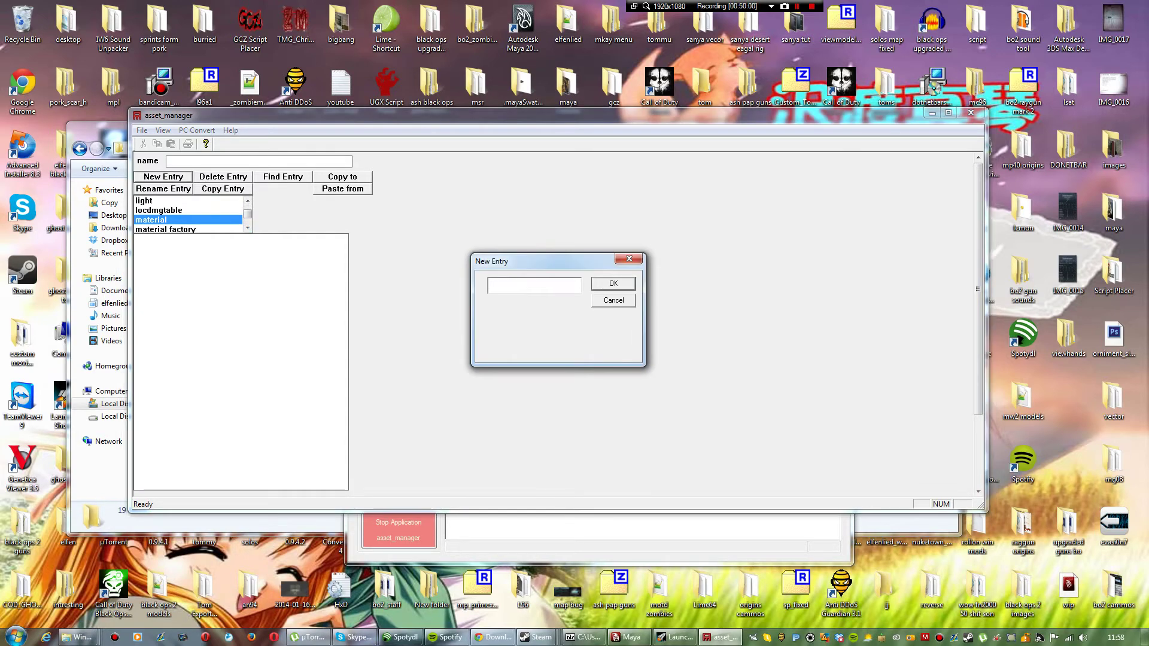
text(m)
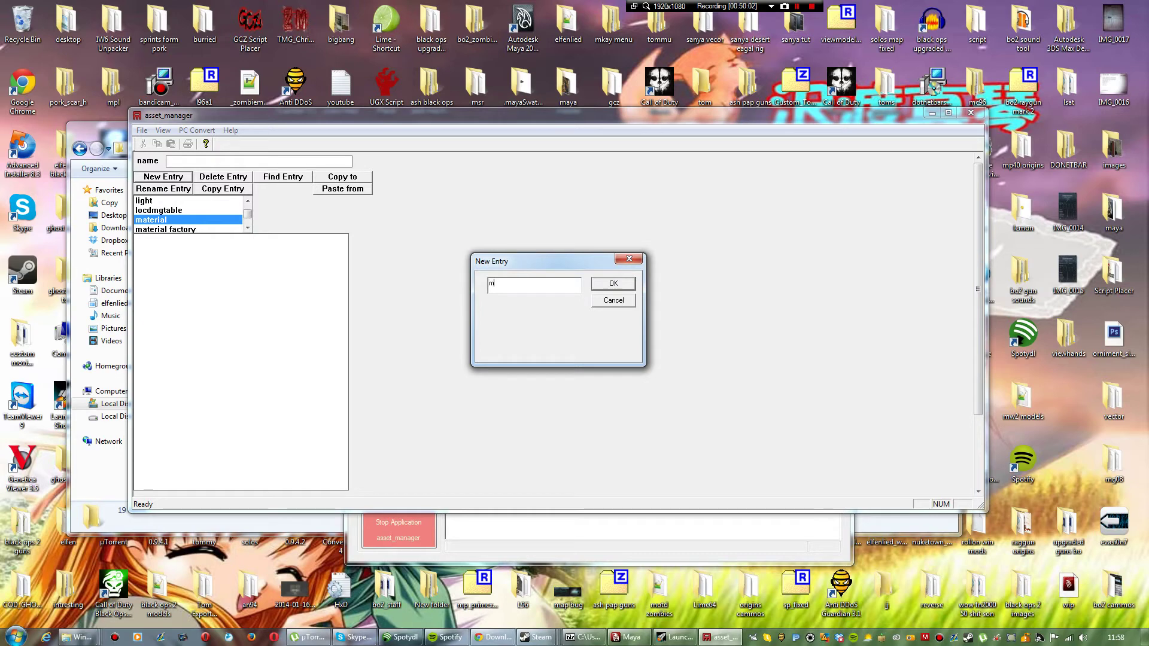
text(tr)
text(_ump45)
text(_non_upgraded)
key(Return)
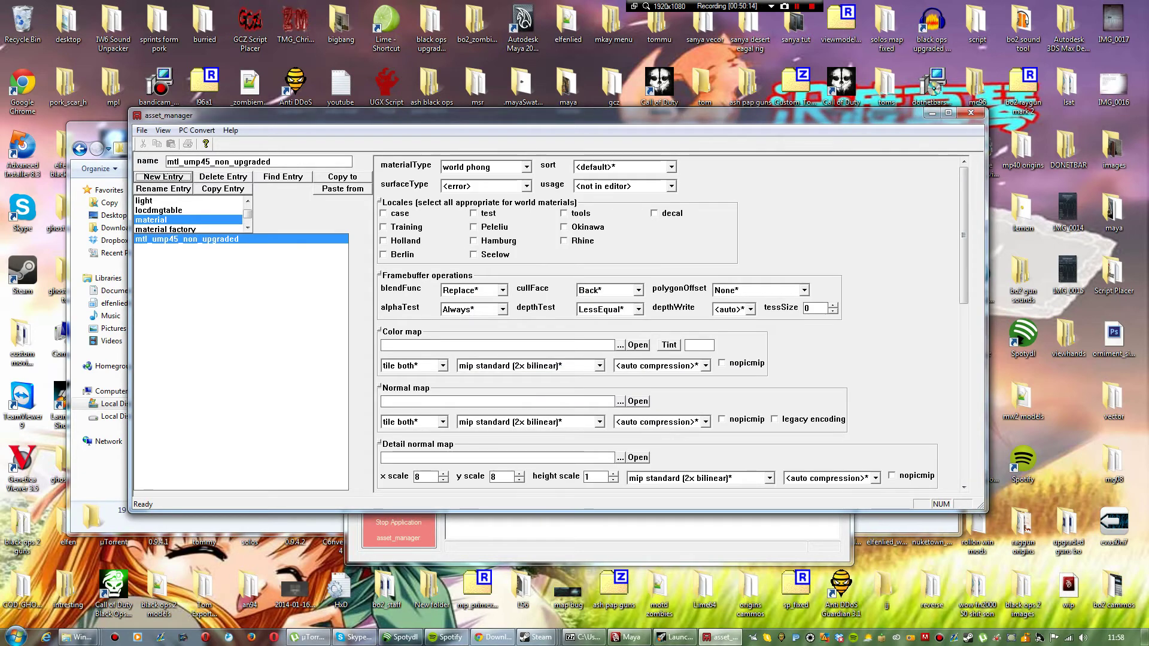
Step: Set the material's surfaceType to metal and assign weapon_ump45_new_col from model_export/ump45/_images as its color map
click(486, 186)
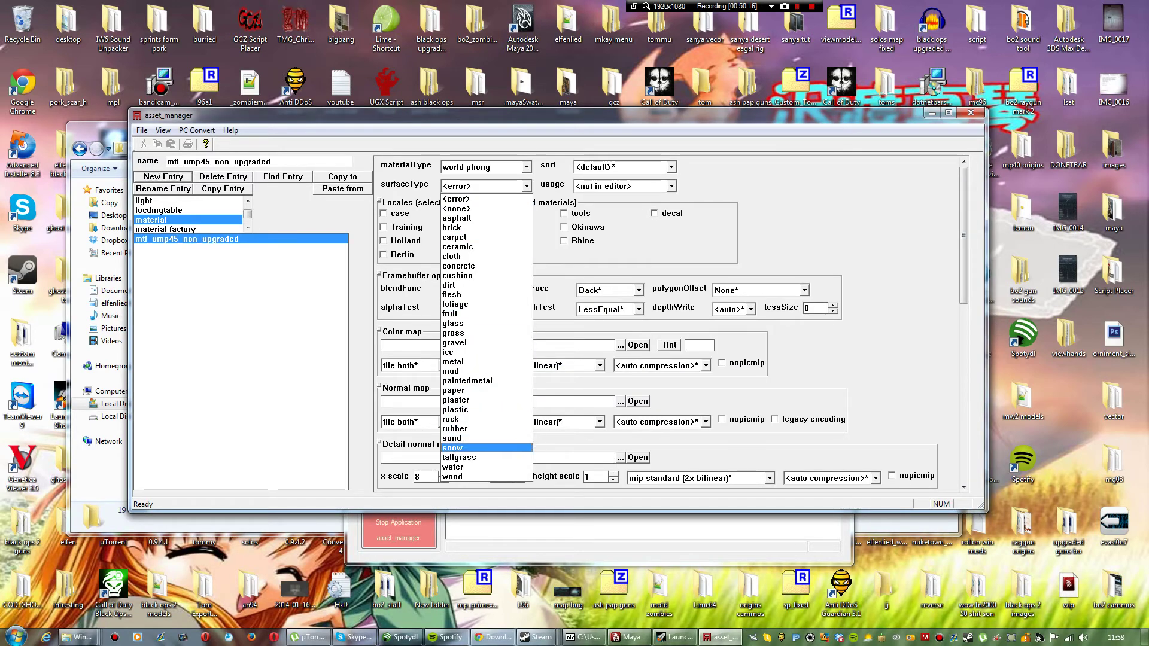
click(453, 361)
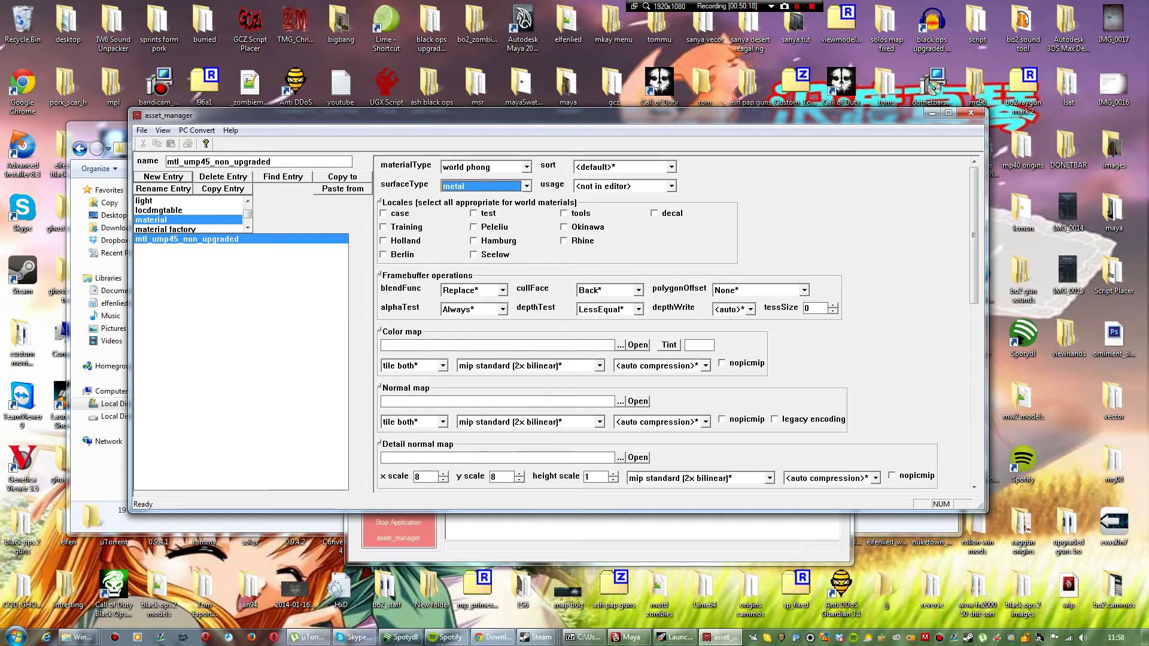
click(620, 345)
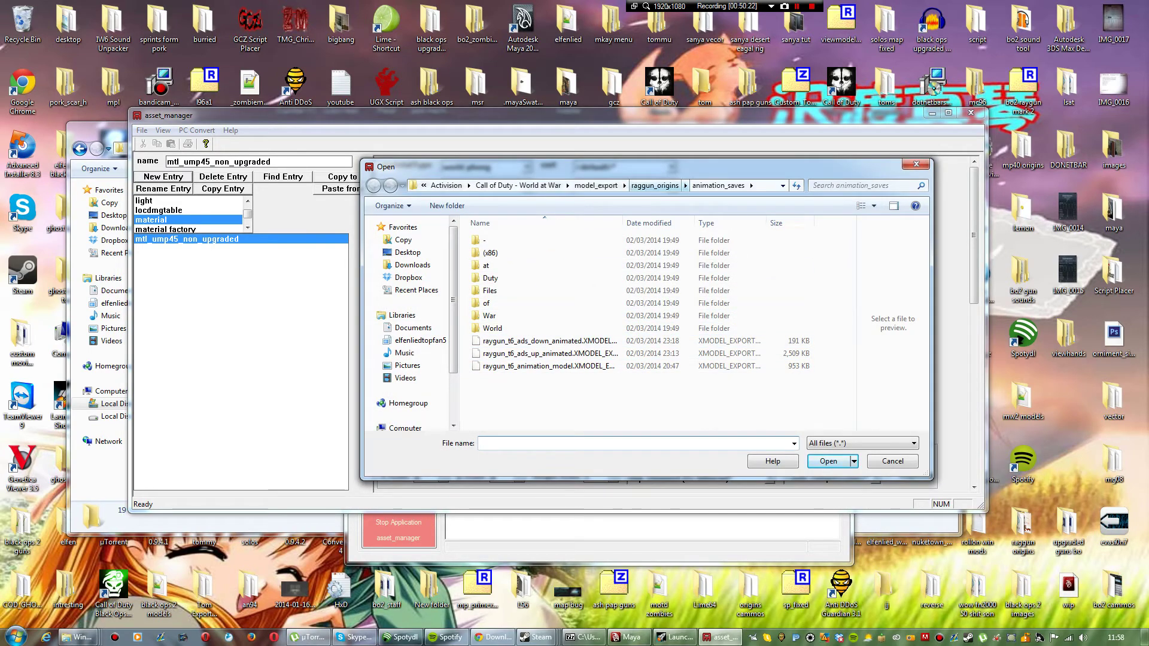
click(596, 185)
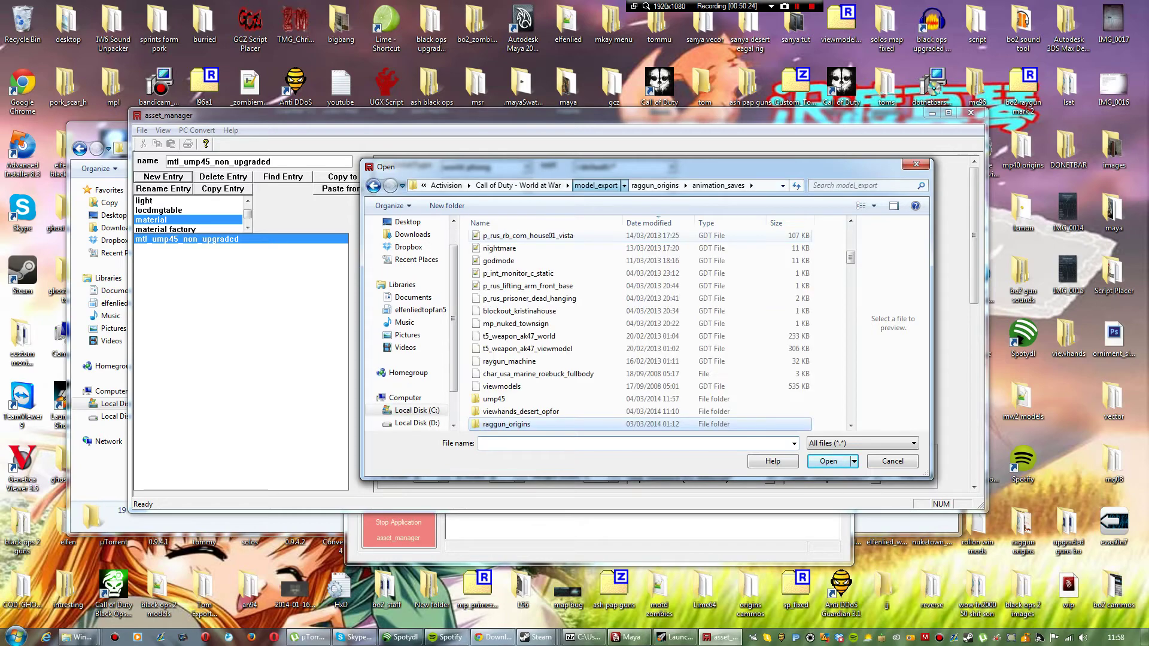
double_click(497, 398)
scroll(538, 404, down, 1)
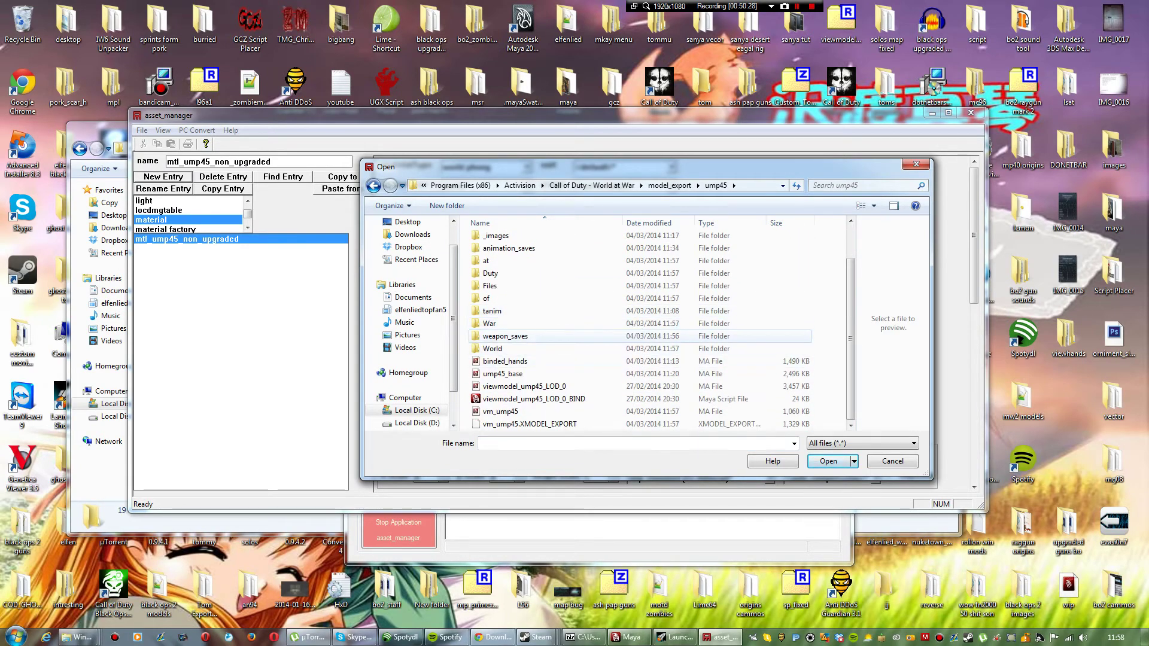
scroll(539, 257, up, 1)
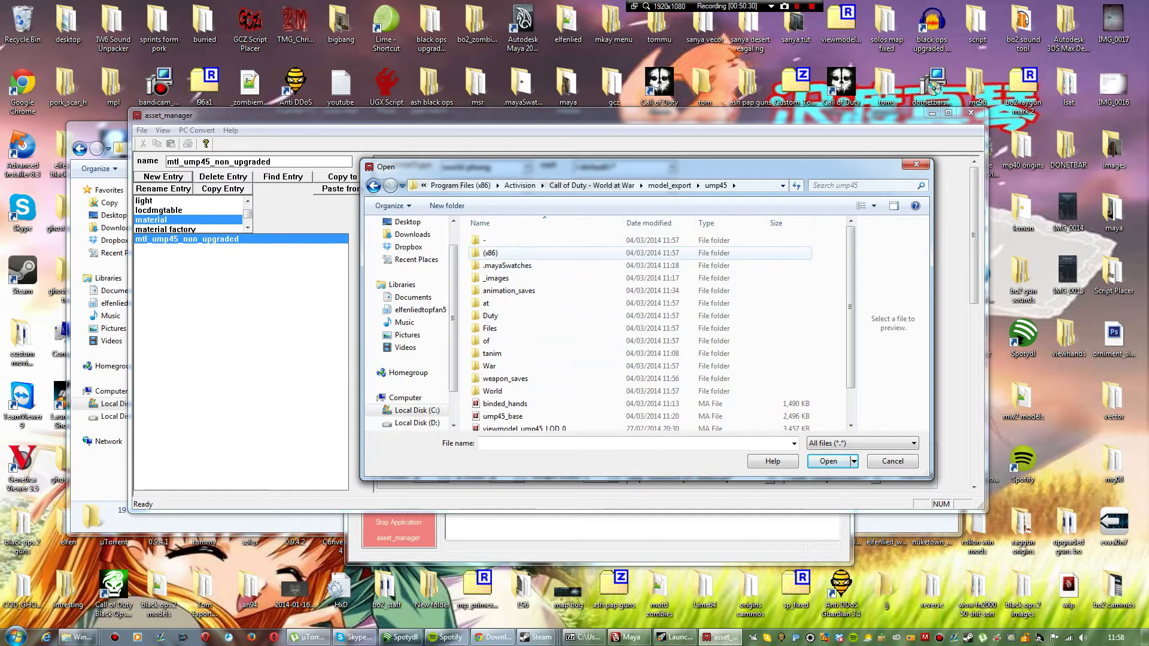
double_click(496, 277)
scroll(539, 312, down, 3)
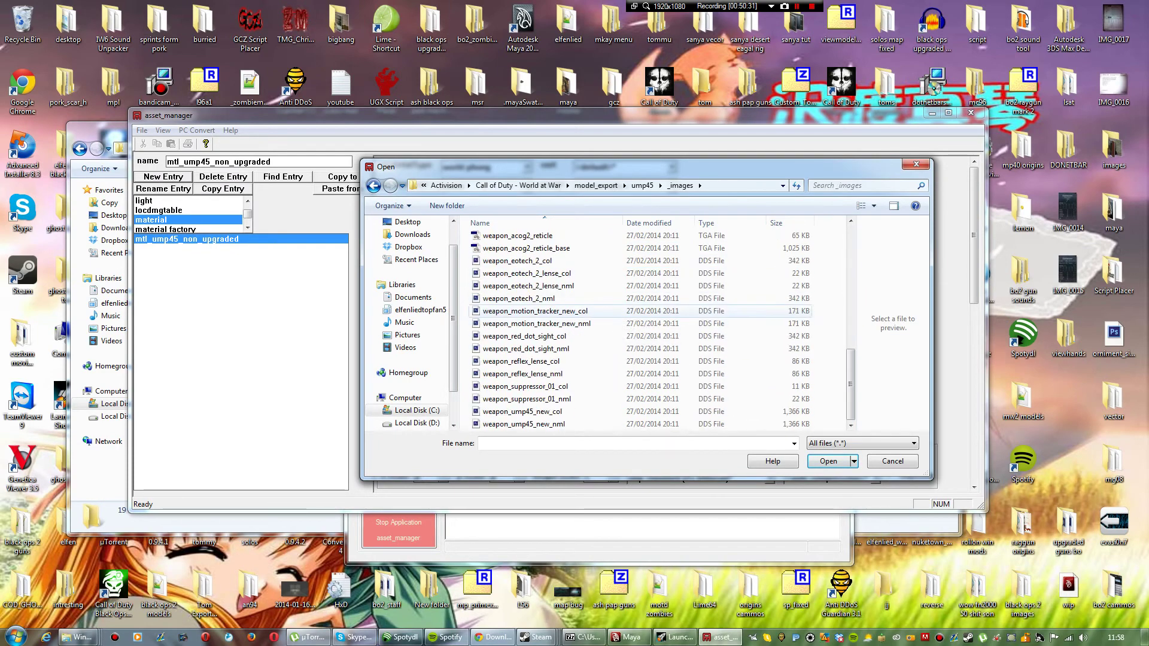
click(523, 412)
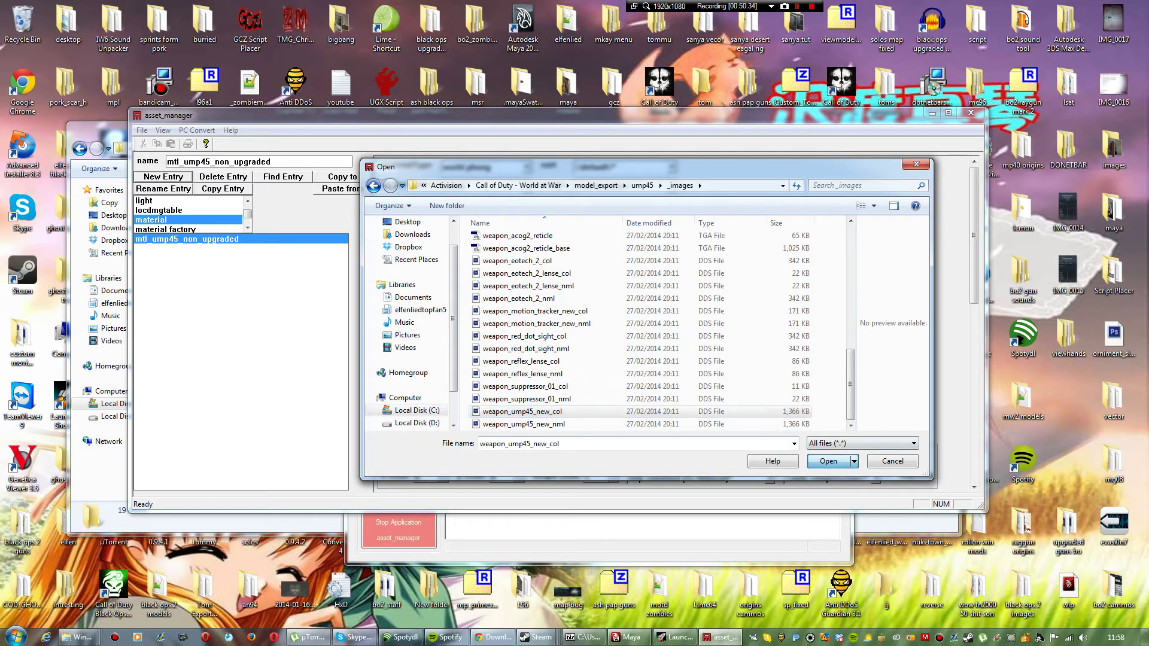
double_click(524, 412)
Step: Try to convert only the current material asset for PC
click(197, 130)
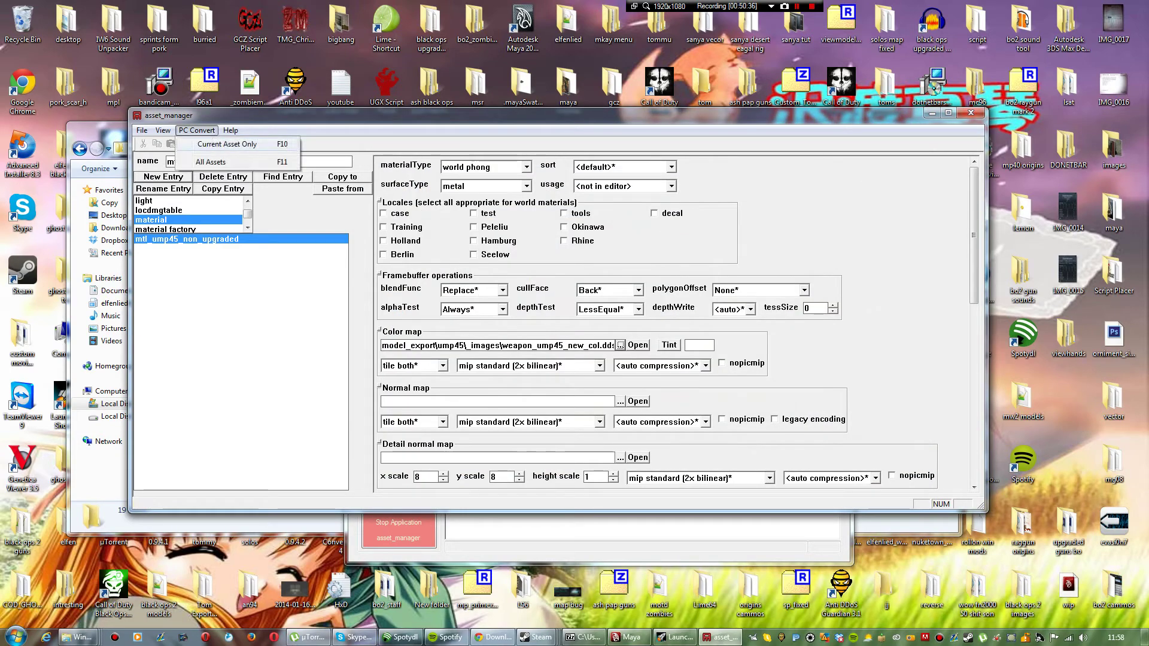
click(224, 144)
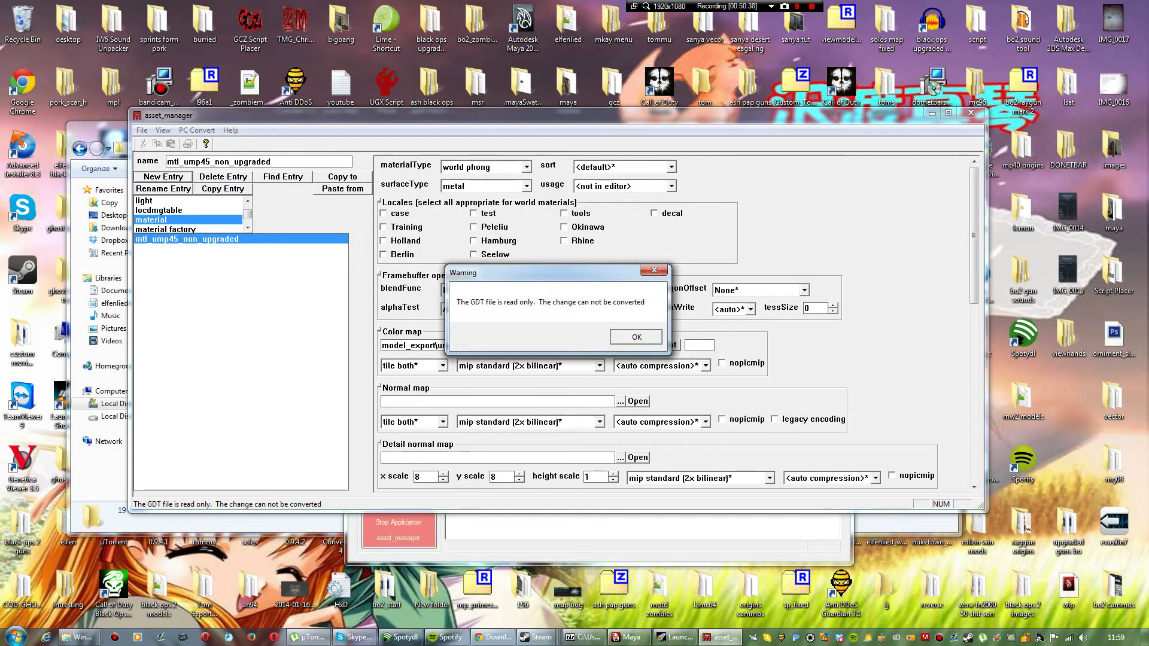
key(Return)
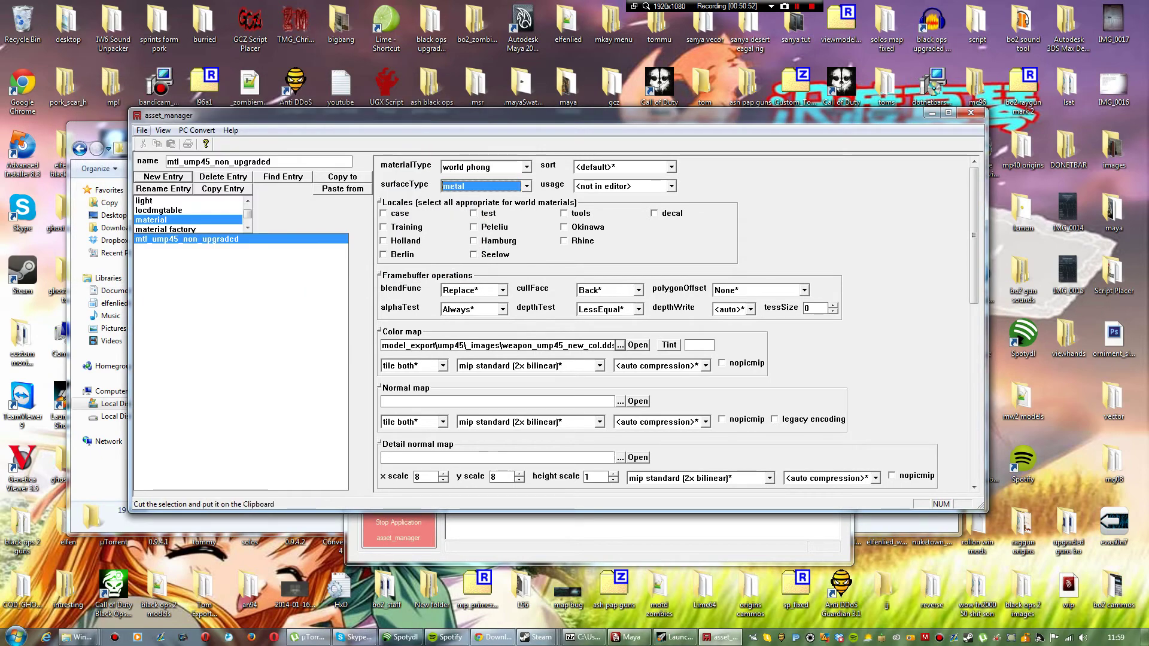
Step: Save the asset data as a game data file named ump45 in the Call of Duty - World at War source_data folder
key(alt+f)
key(Down)
key(Down)
key(Down)
key(Down)
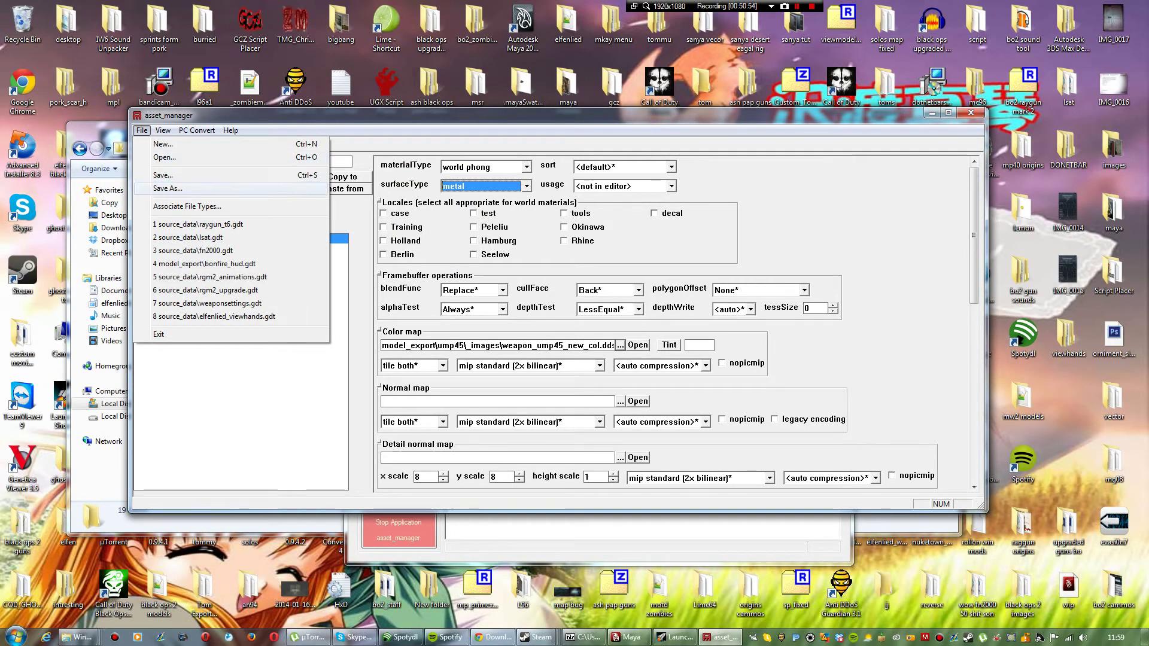
key(Return)
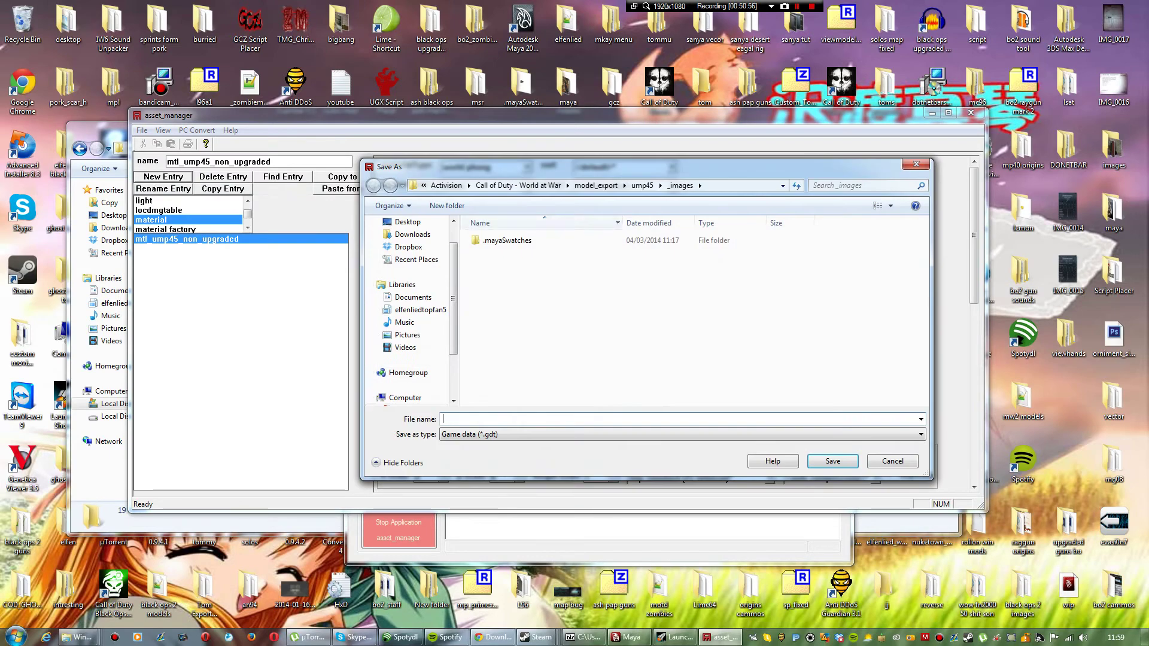
key(alt+Up)
key(alt+Up)
key(alt+Up)
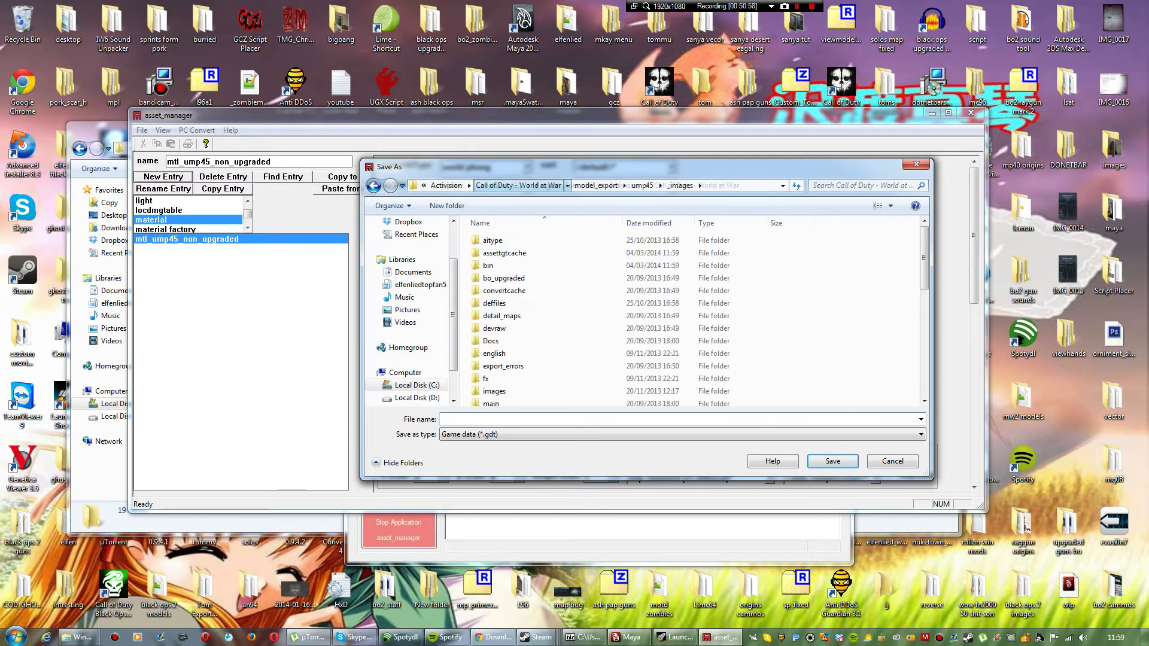
click(494, 304)
scroll(641, 317, down, 5)
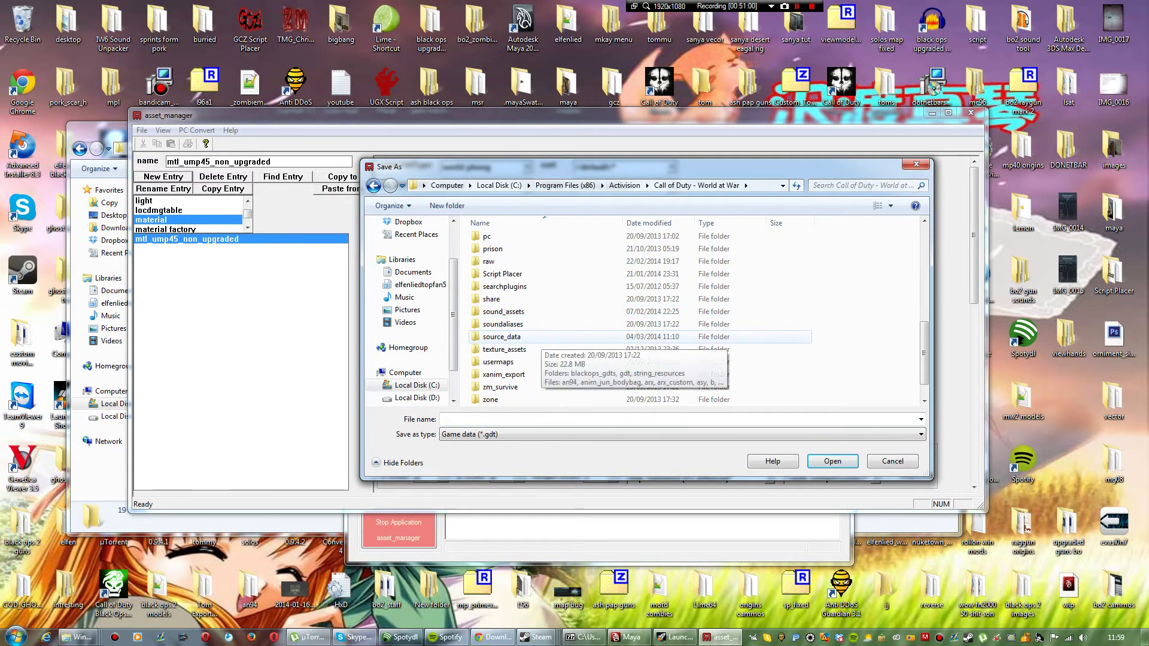
double_click(503, 337)
text(ump4)
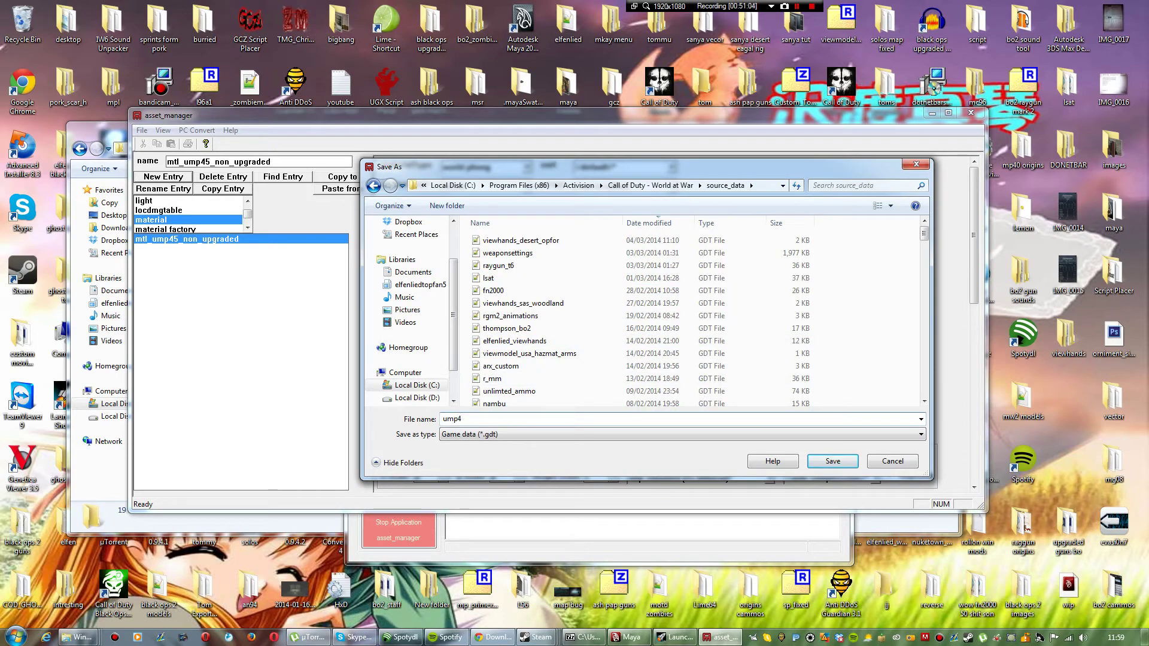
text(5)
key(Return)
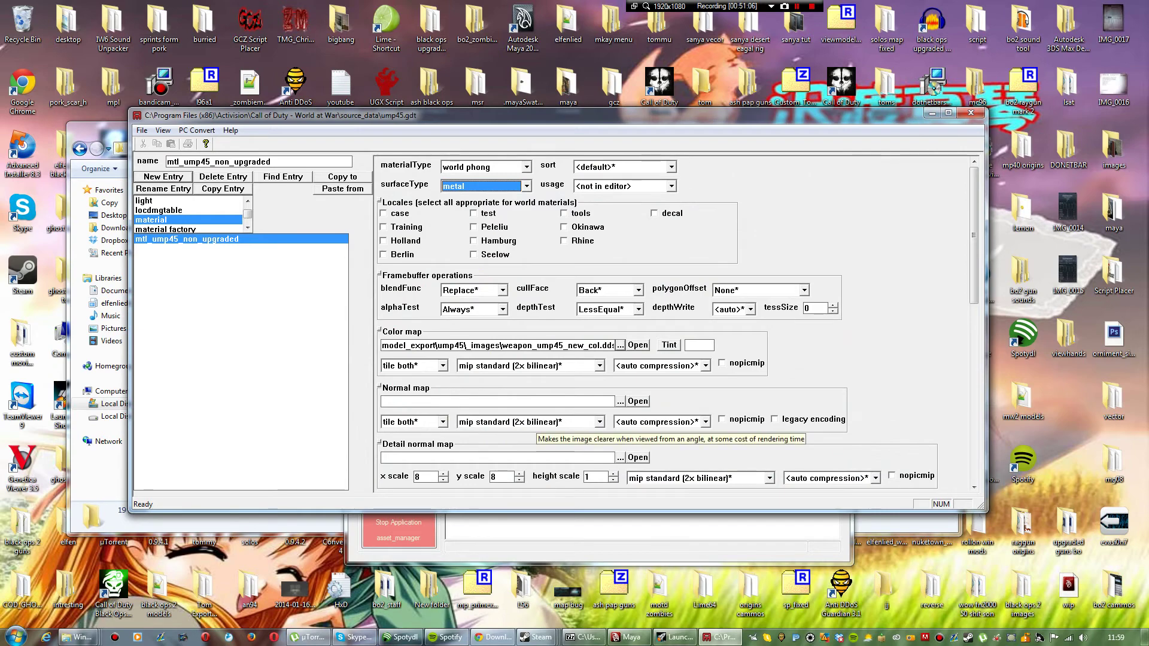
Step: Convert only the current mtl_ump45_non_upgraded material asset for PC and dismiss the conversion console
click(197, 131)
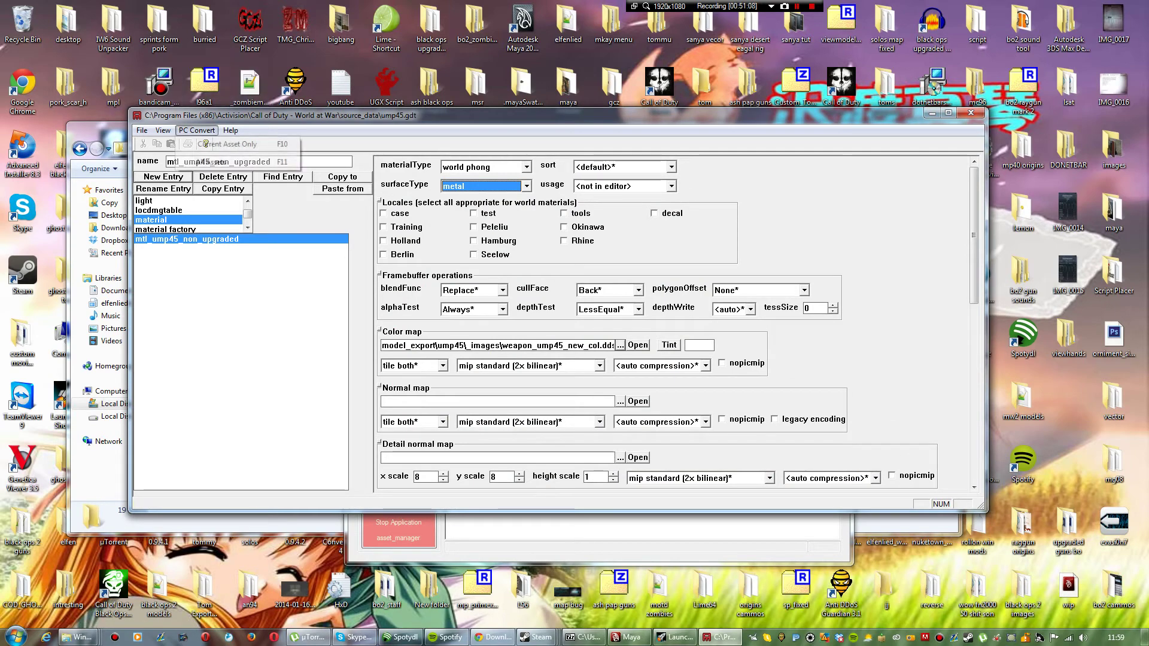
click(239, 144)
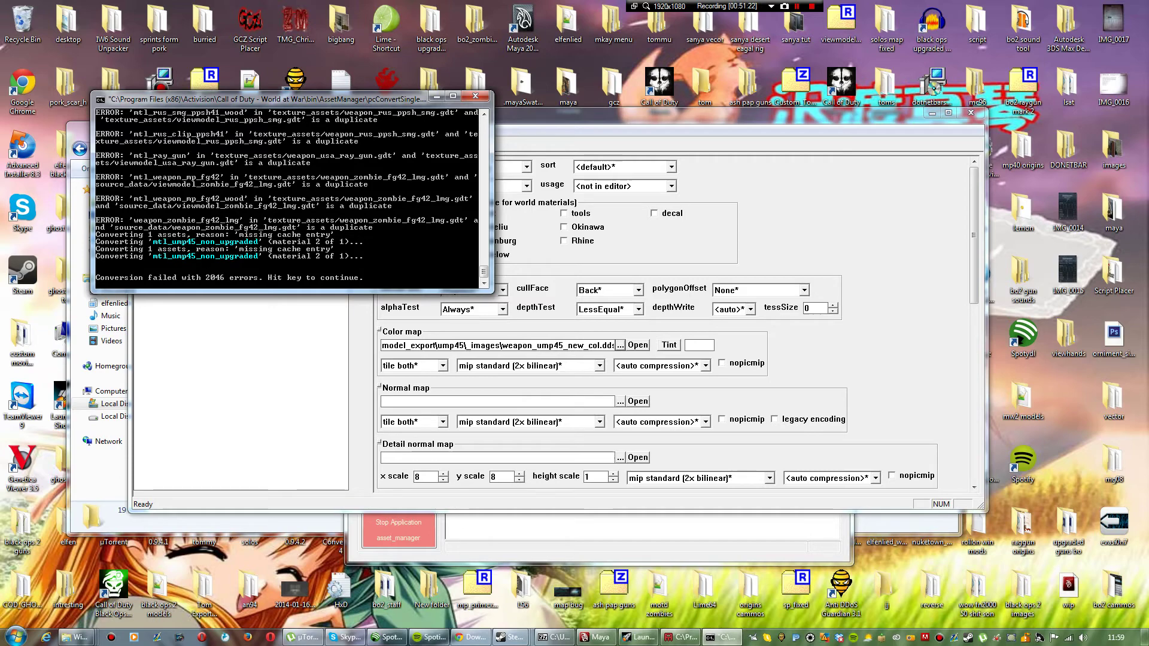
key(Return)
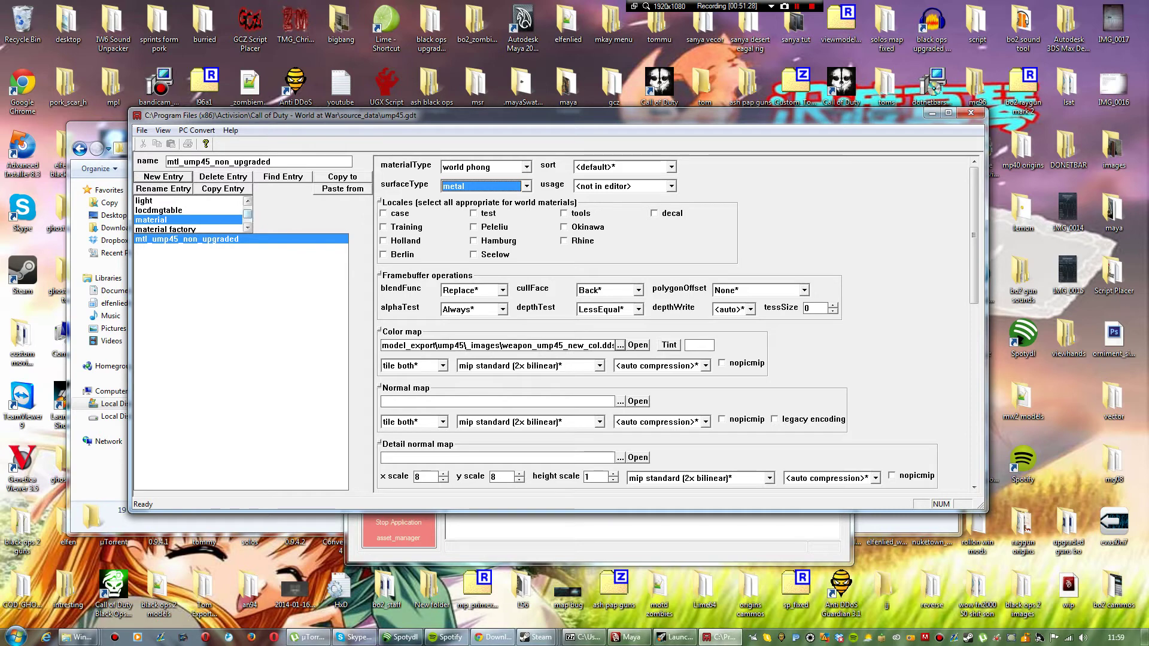
Step: Create a new xmodel entry named vm_ump45
scroll(191, 215, down, 5)
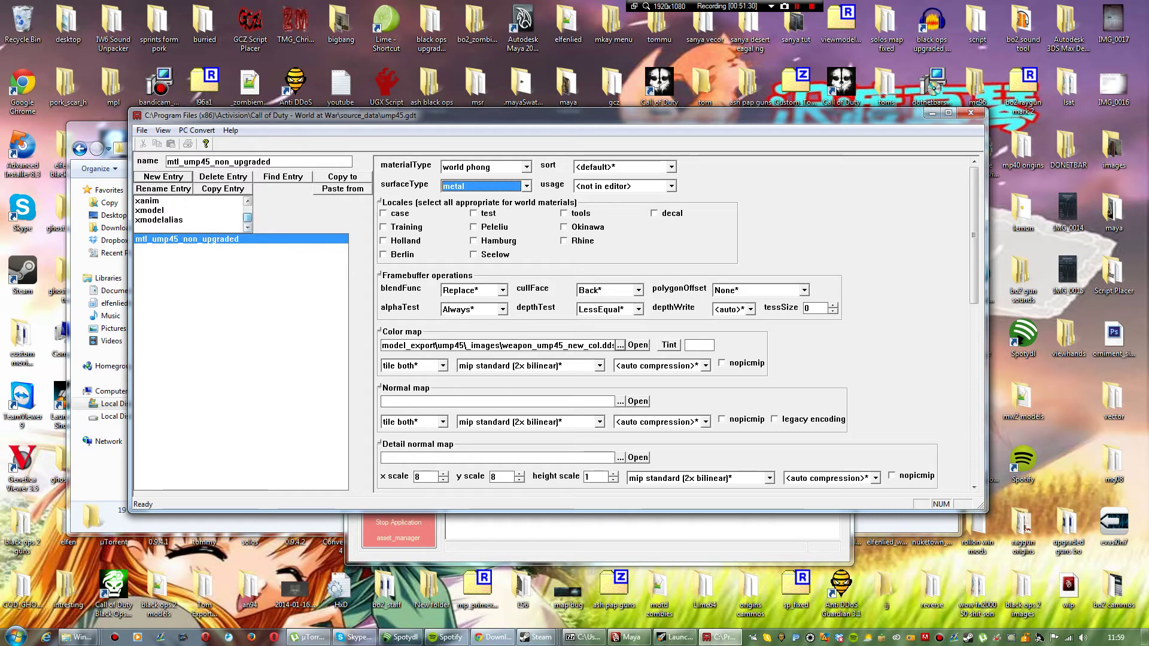
click(168, 211)
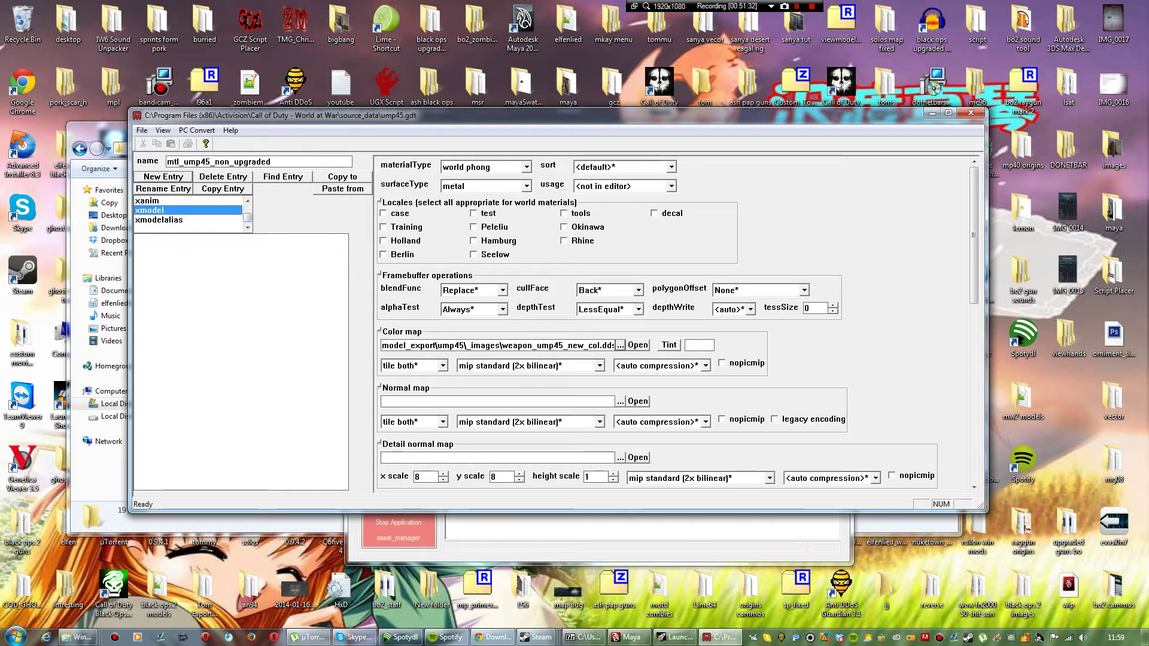
click(163, 177)
drag(567, 284, 486, 284)
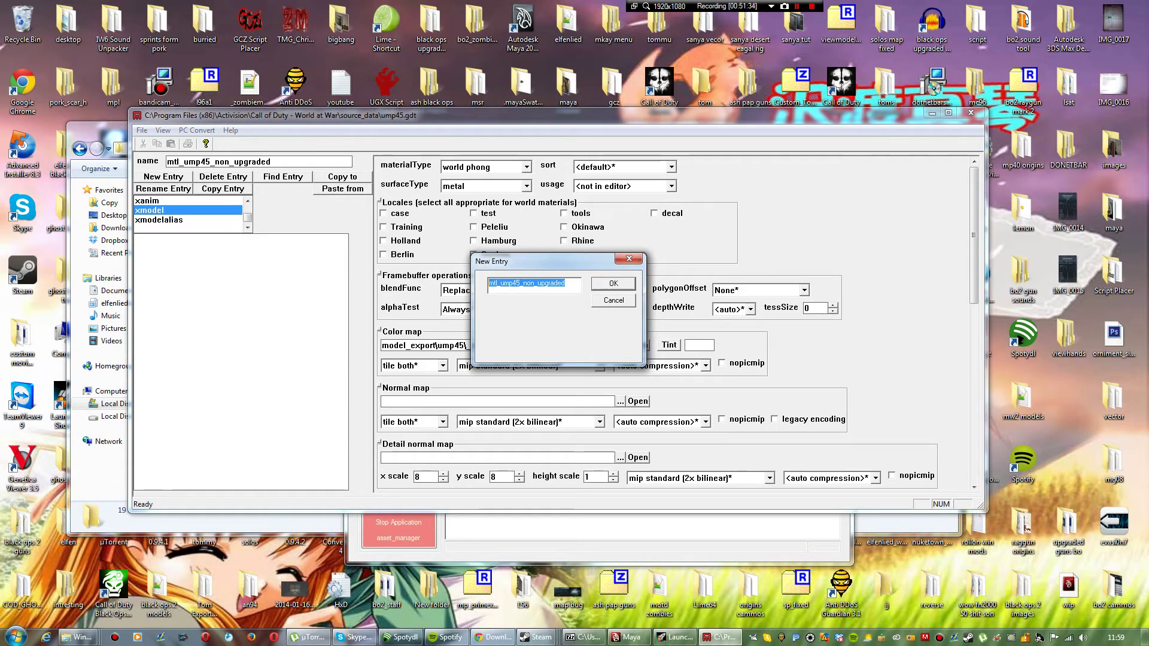
text(vm_ump45)
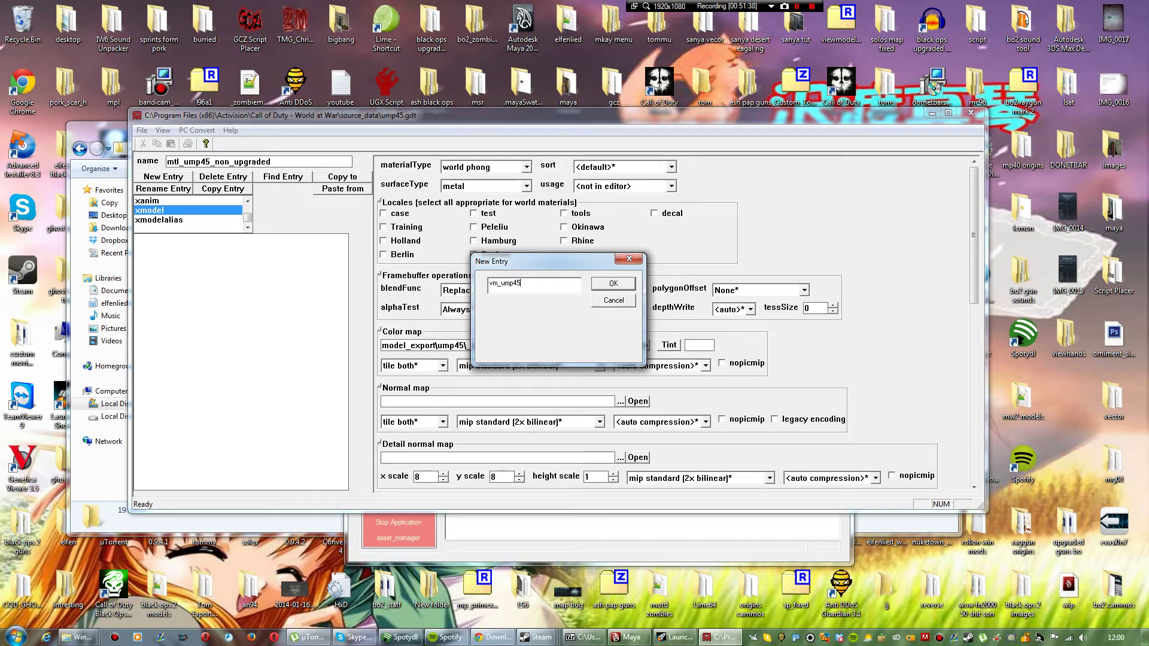
key(Return)
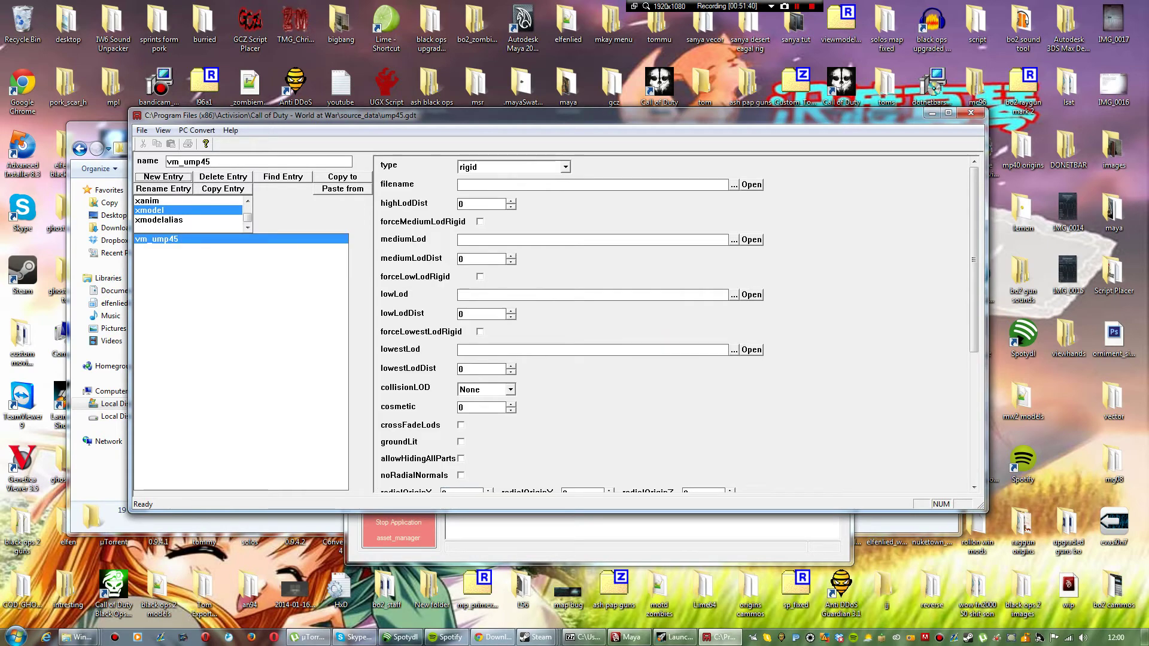
Step: Assign vm_ump45.XMODEL_EXPORT from the model_export/ump45 folder as the xmodel's filename
click(734, 185)
click(599, 341)
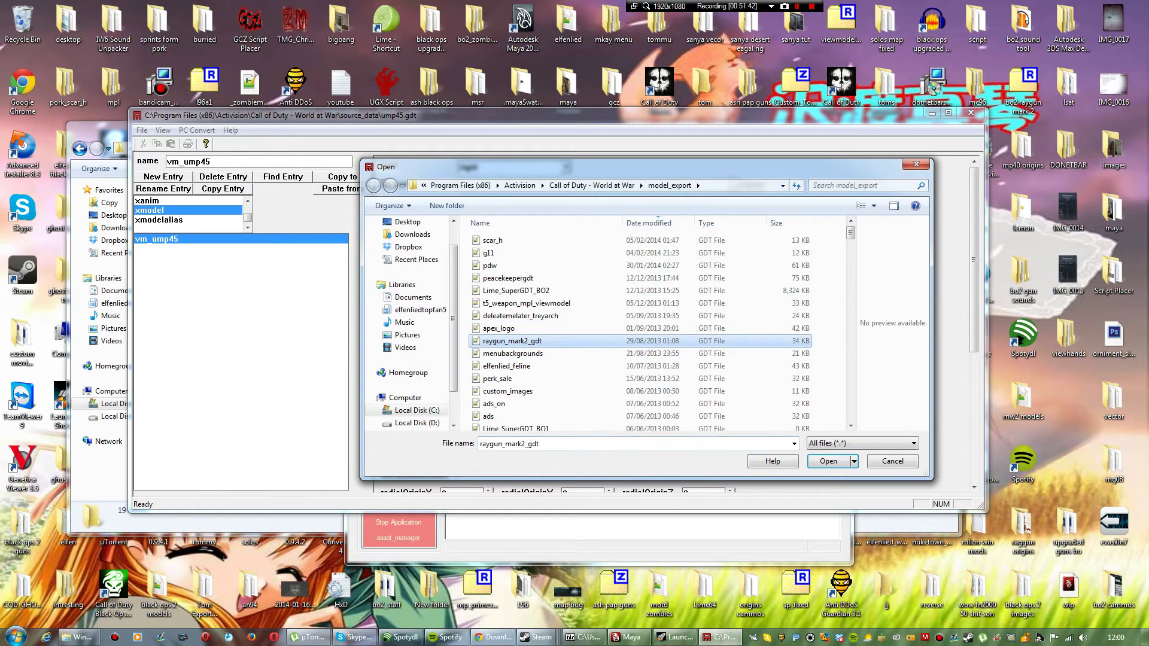
scroll(599, 287, down, 8)
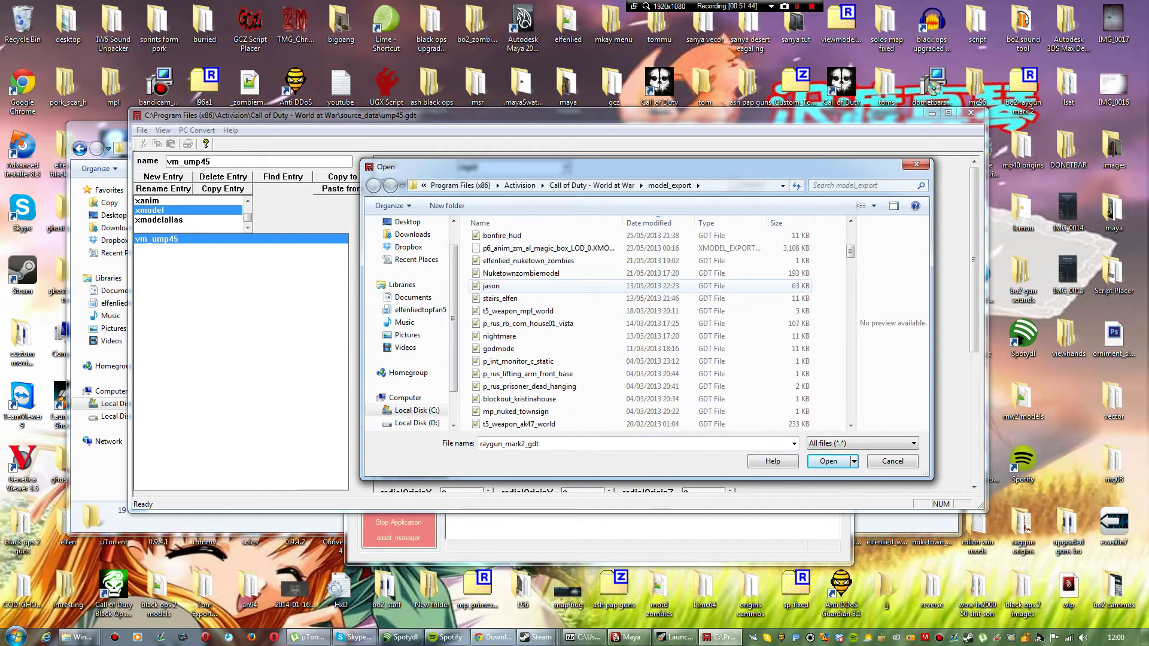
scroll(598, 286, down, 5)
double_click(539, 298)
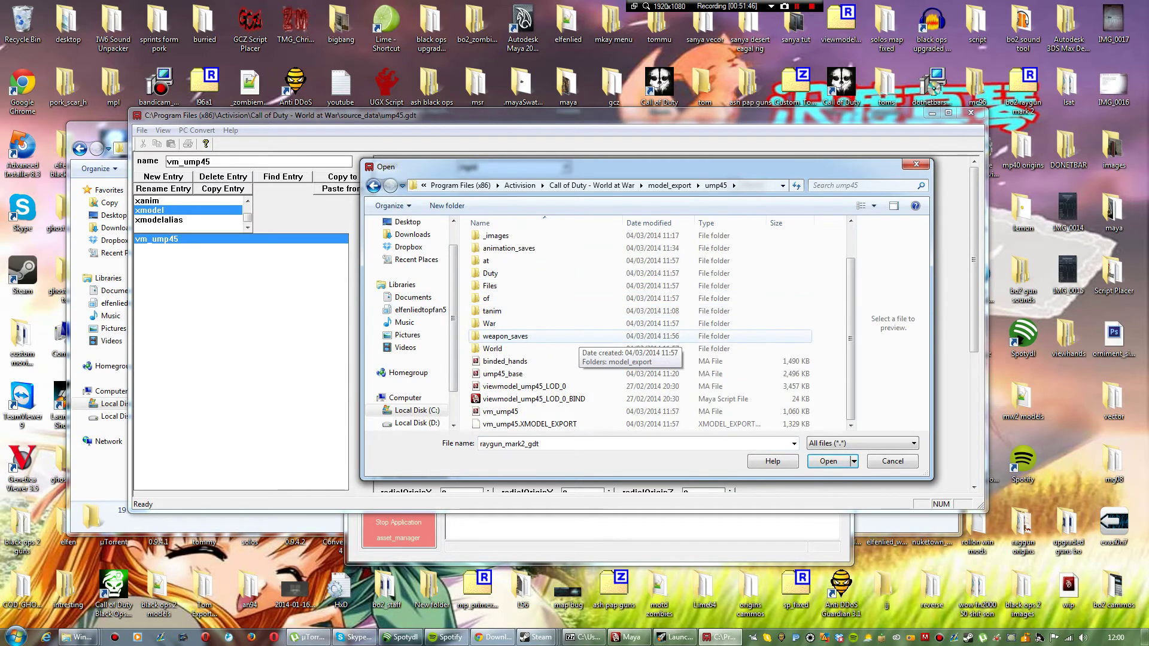
click(649, 424)
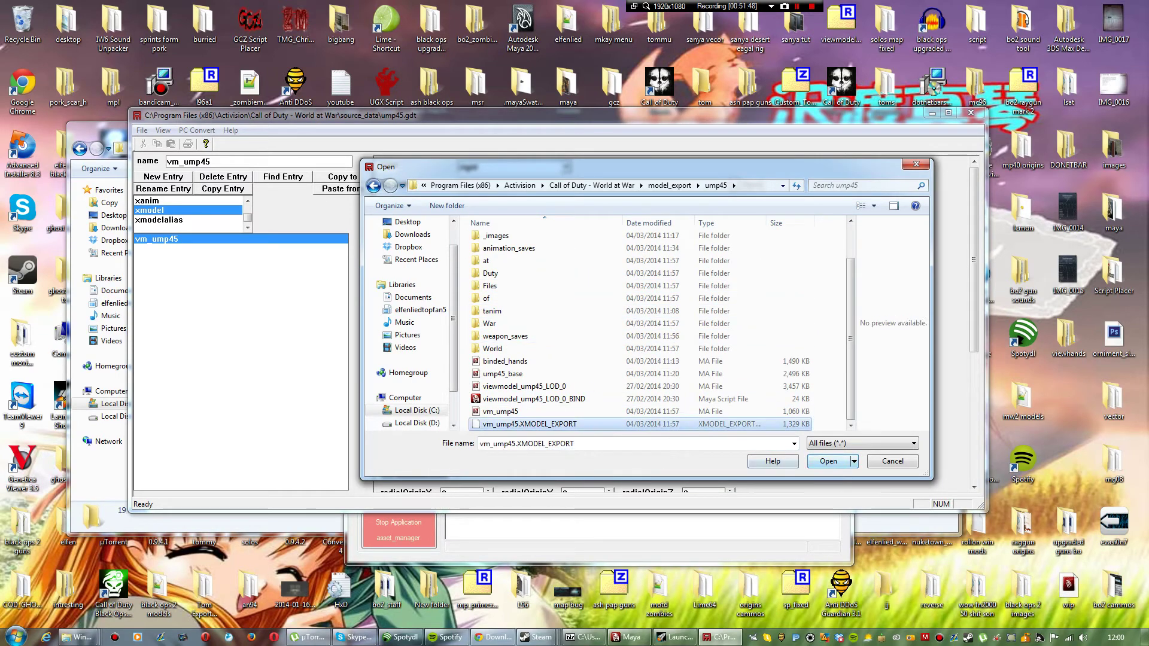
click(829, 461)
Step: Convert only the current vm_ump45 xmodel asset for PC and dismiss the conversion console
click(197, 131)
click(227, 145)
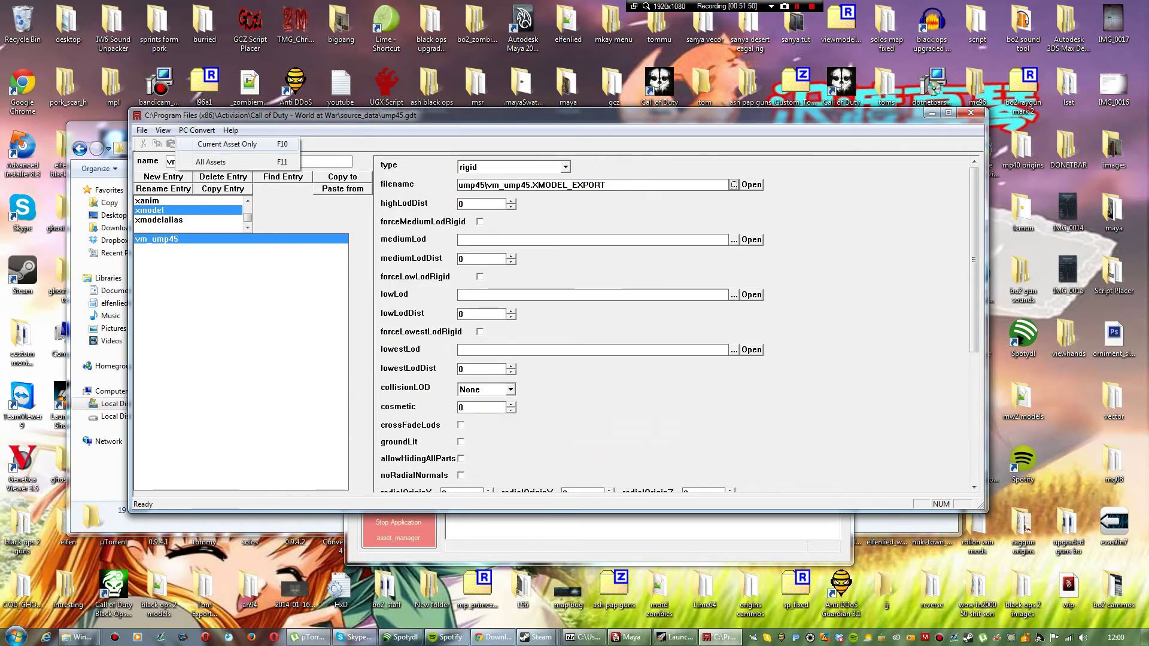
click(227, 144)
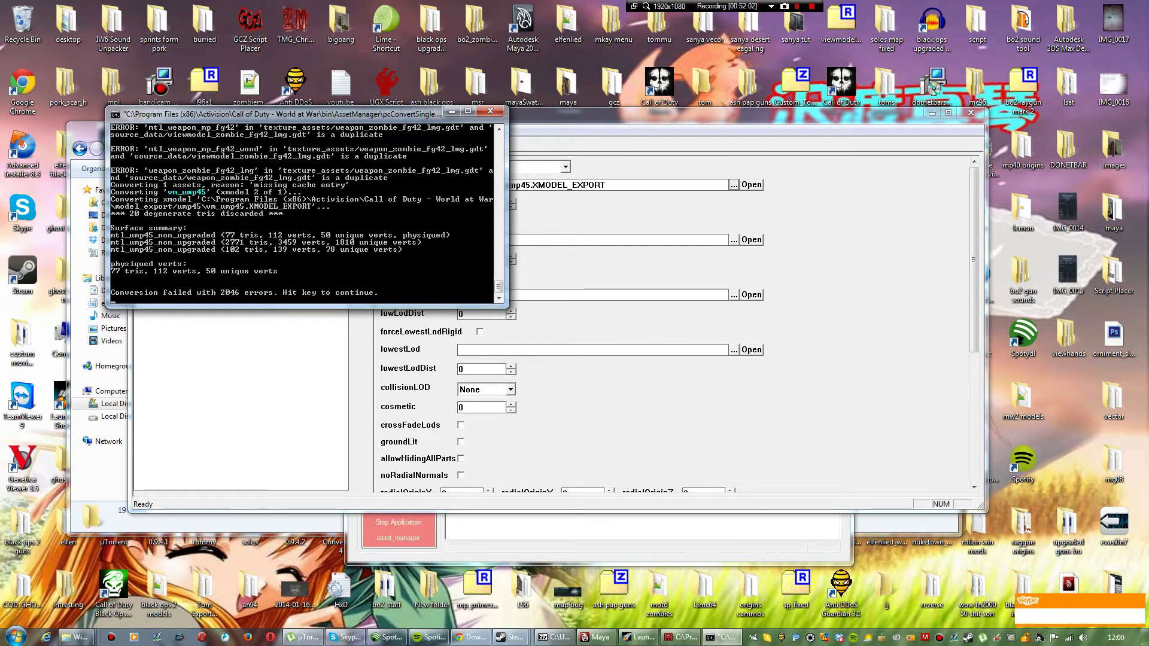
key(Return)
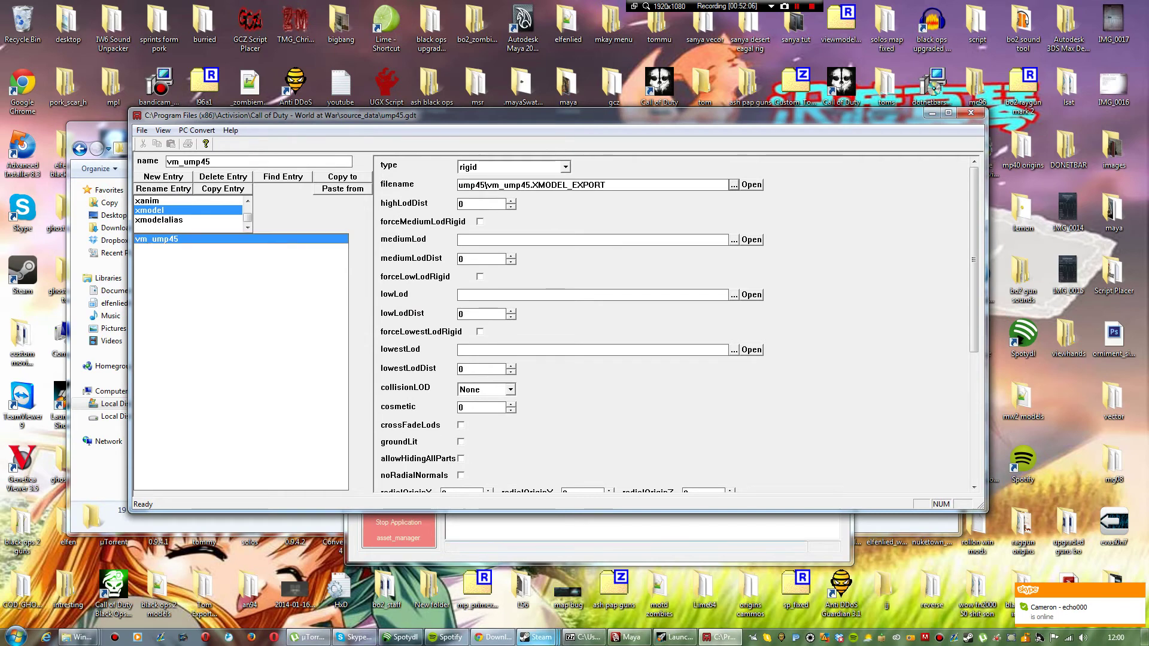
Step: Open Asset Viewer from the Launcher, filter the models by vm, inspect vm_ump45 from another angle, then close the viewer and minimize the Launcher
click(675, 637)
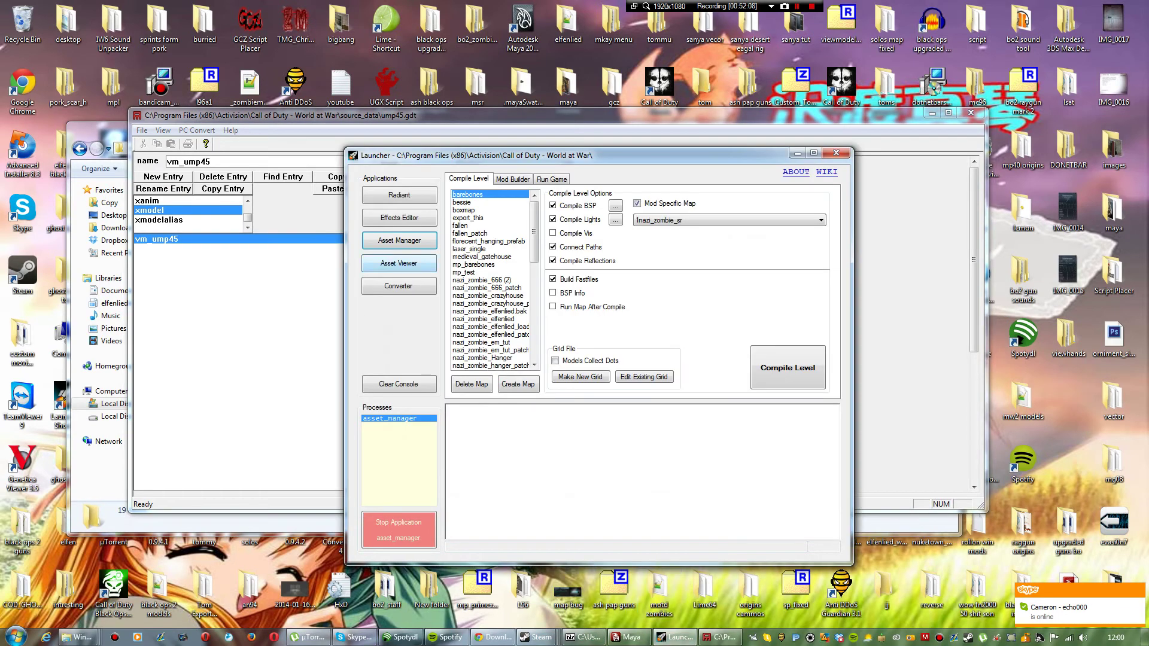
click(398, 263)
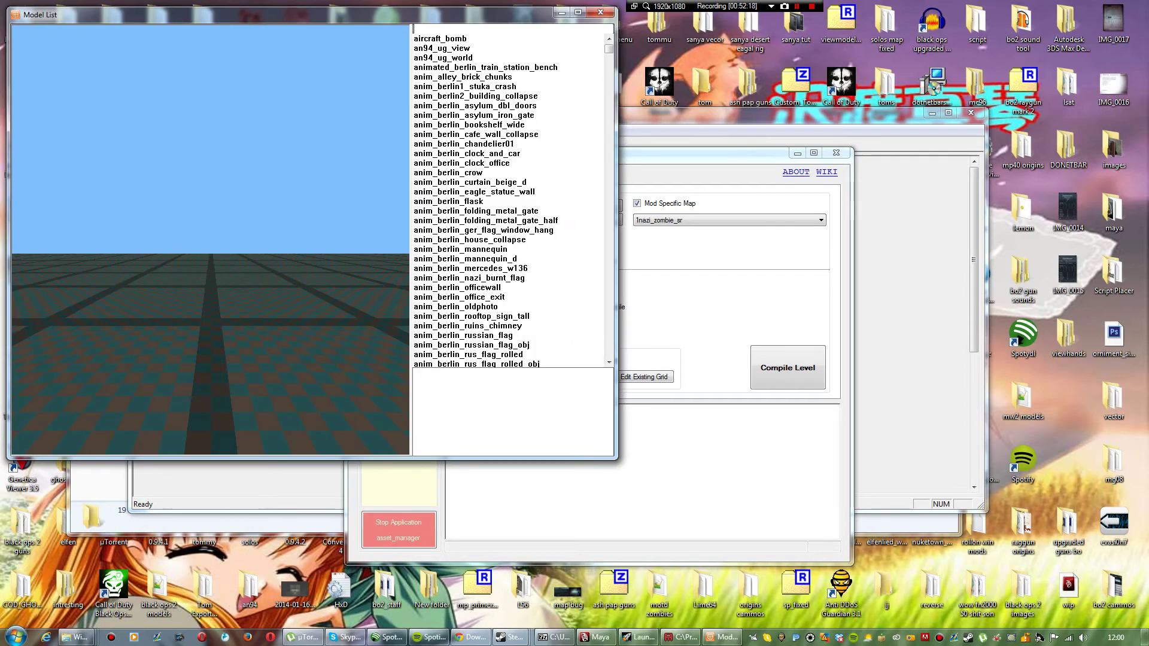
text(vm)
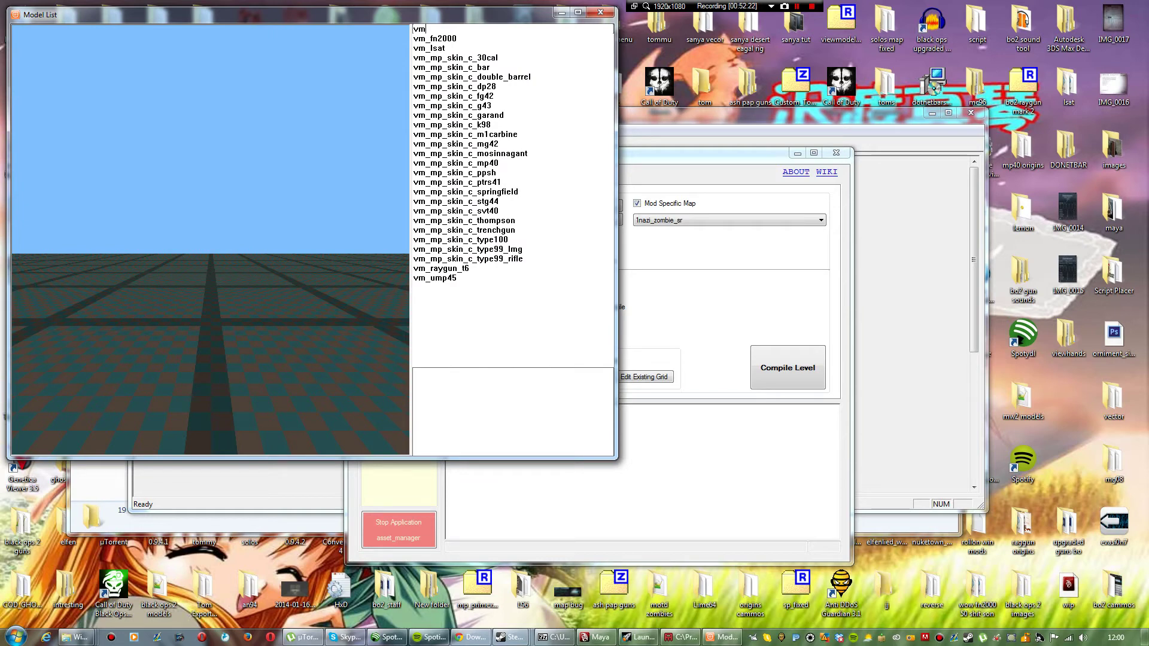
click(435, 279)
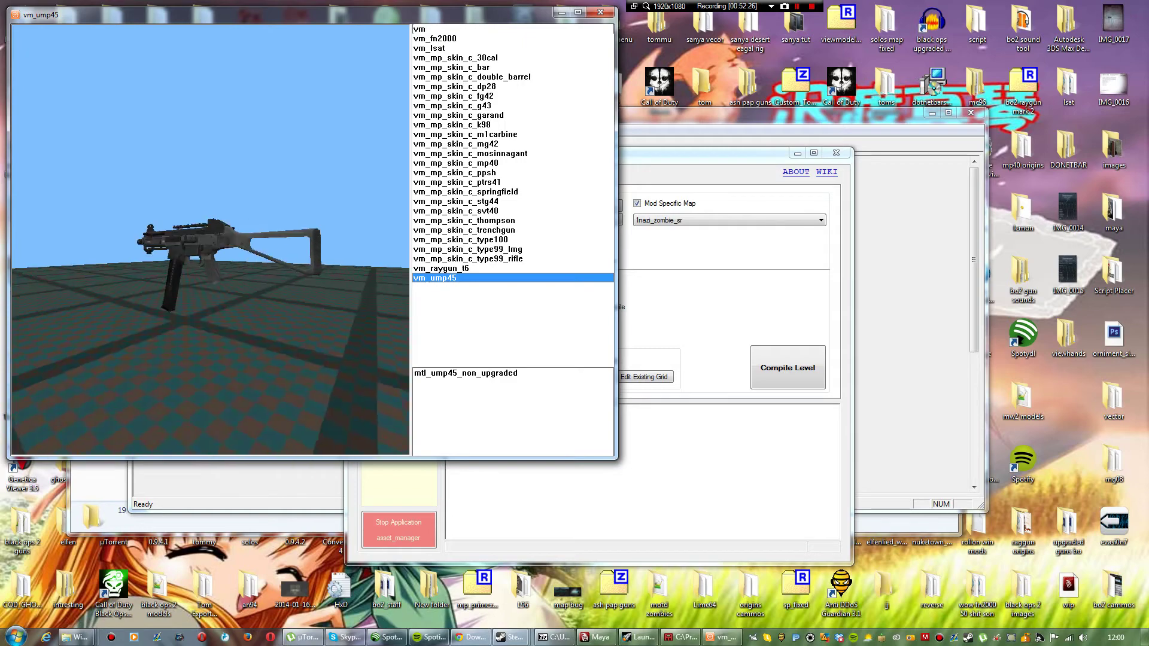
drag(264, 227, 138, 210)
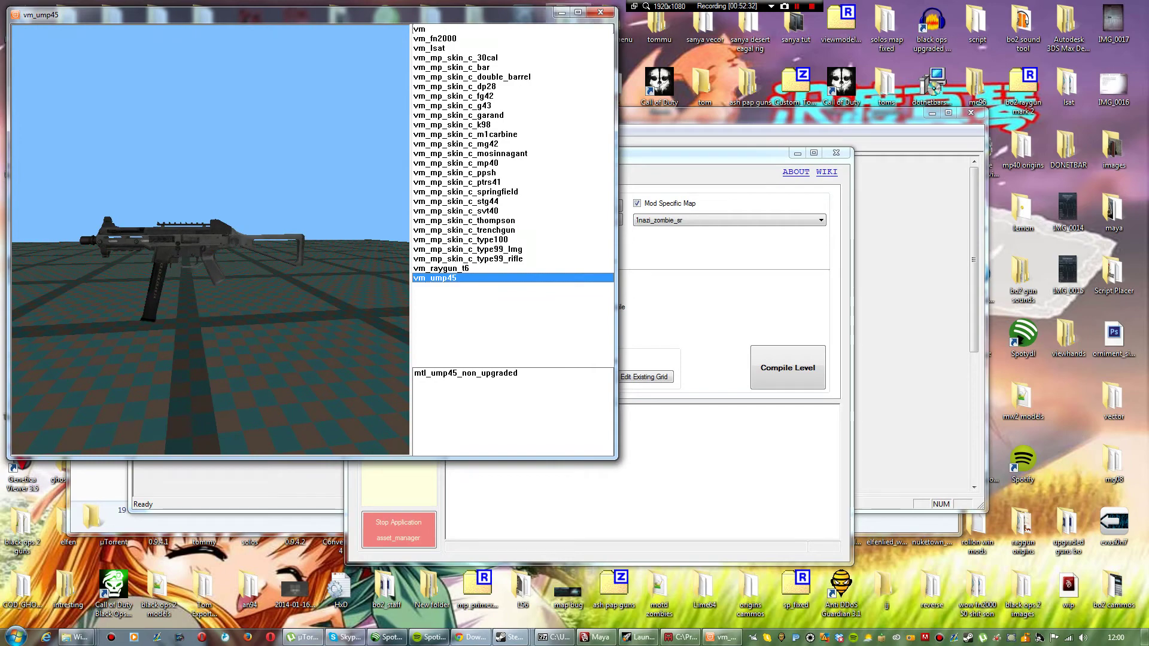
click(601, 12)
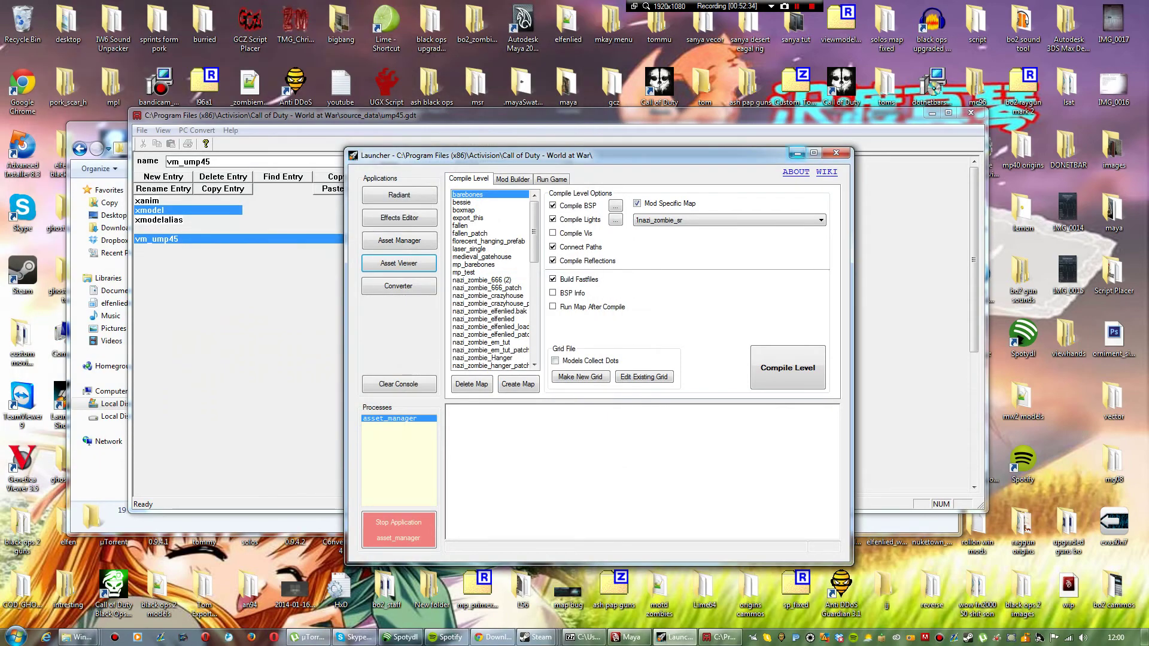
click(798, 154)
Step: Create a new xanim entry named elfenlied_ump45_idle
click(147, 201)
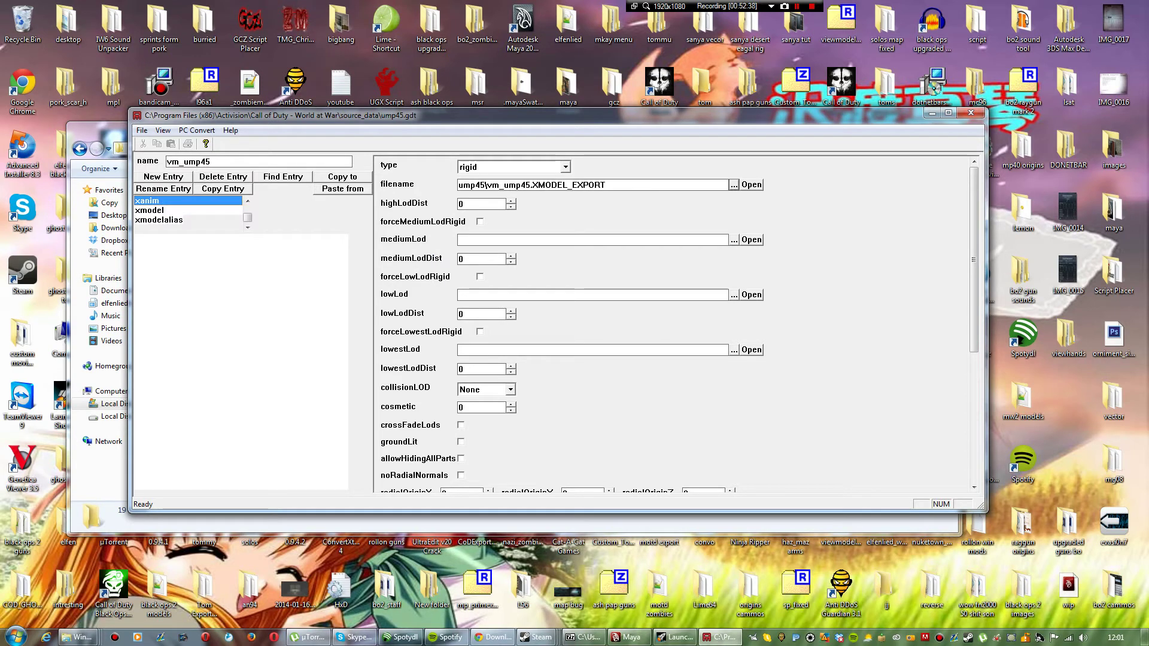
click(163, 177)
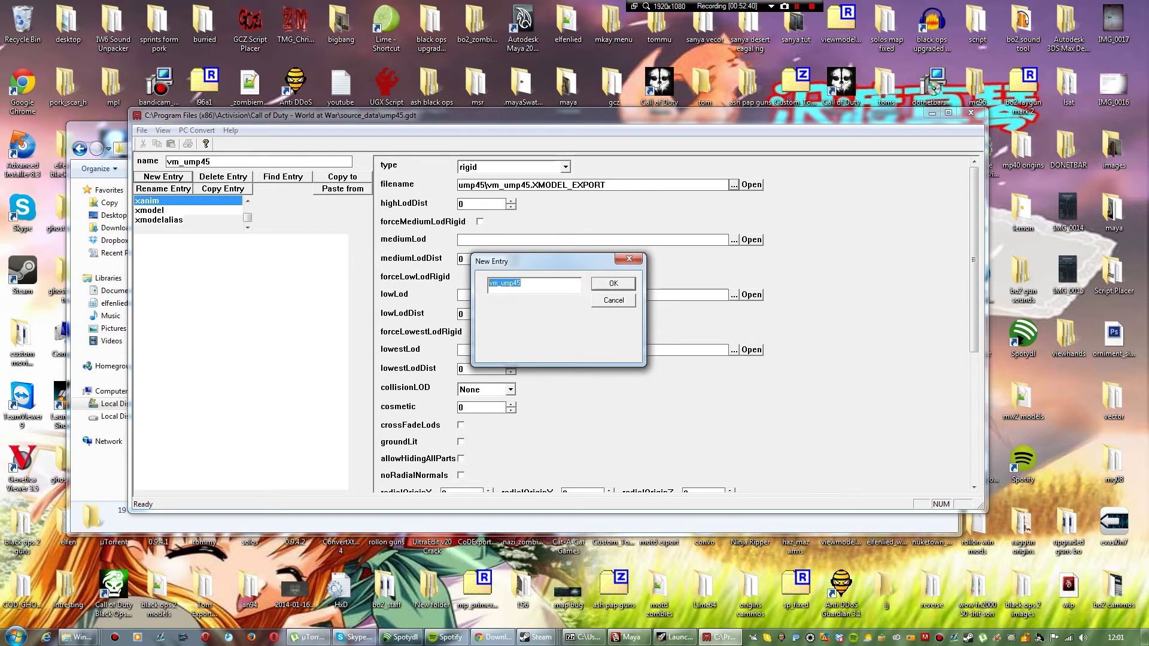
text(elfenlied)
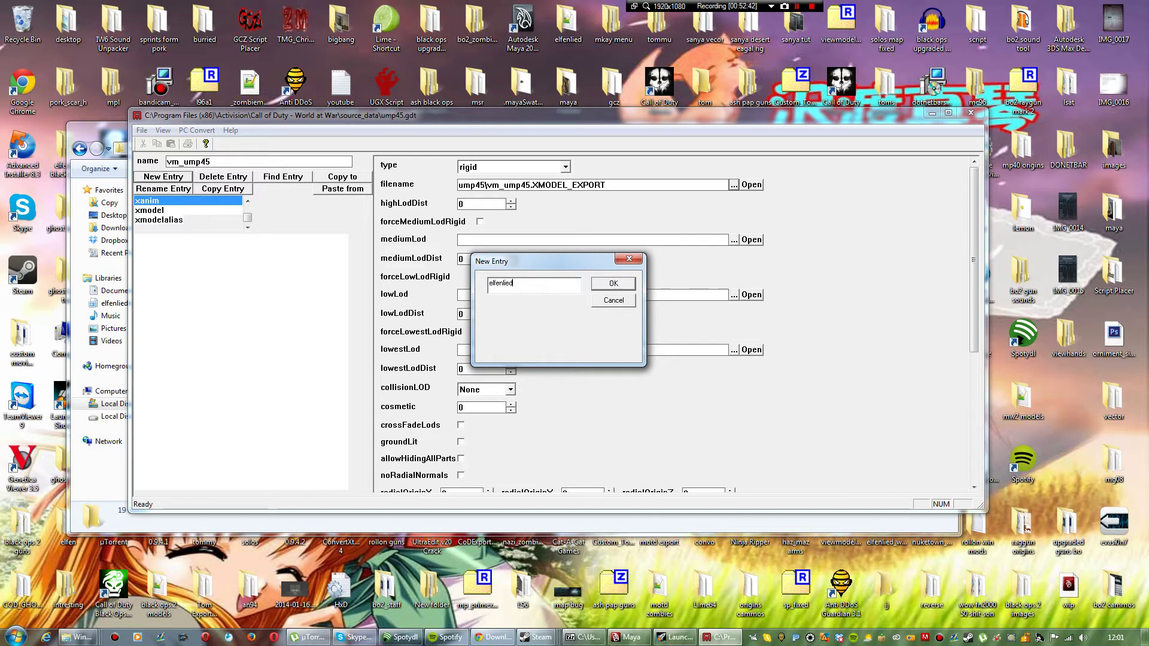
text(_ump45_idle)
key(Return)
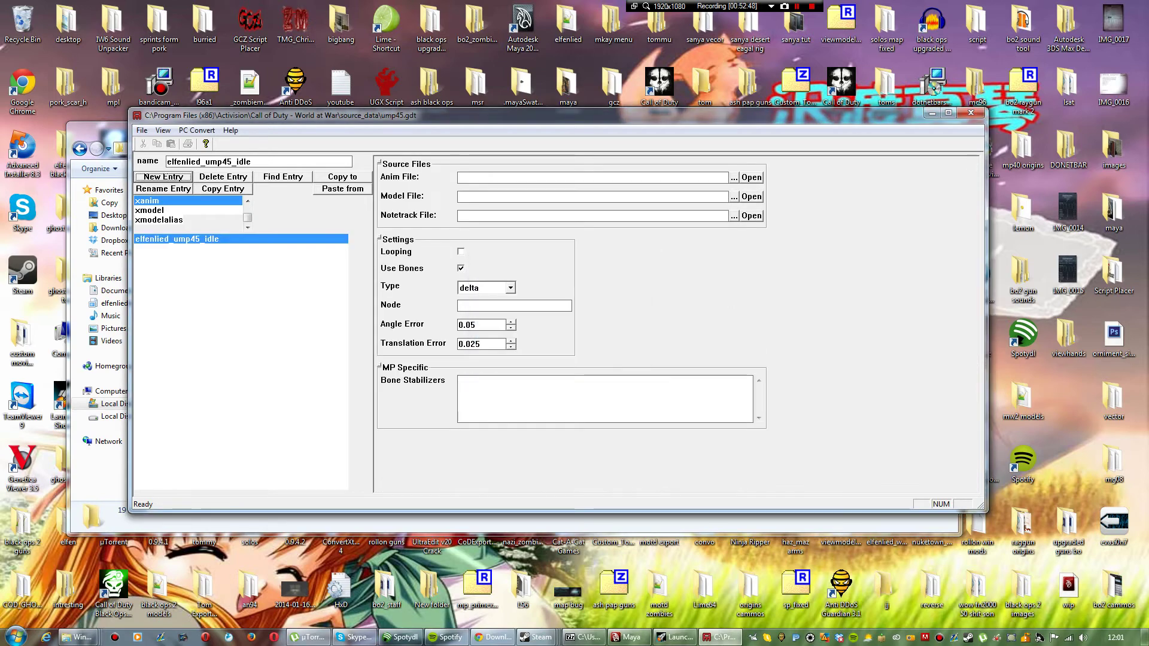
Step: Disable Use Bones, enable Looping and set the type to relative for the idle animation
click(461, 269)
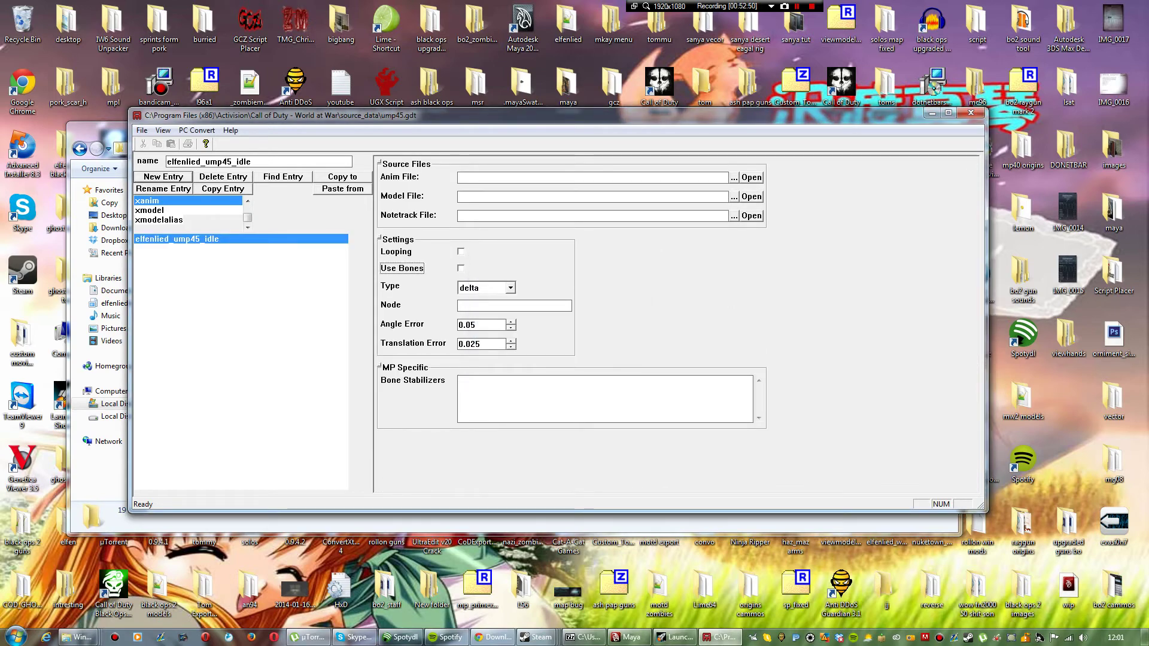
click(461, 252)
click(511, 288)
click(479, 358)
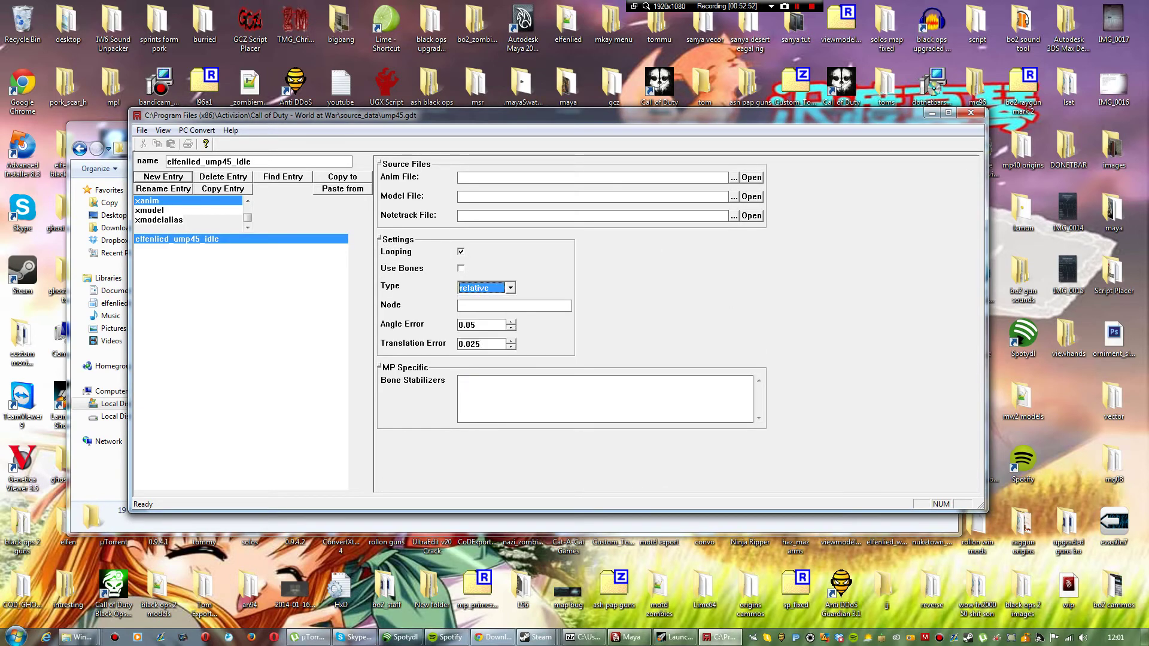
Step: Set the idle entry's anim file to elfenlied_ump45_idle.XANIM_EXPORT from the xanim_export folder
click(734, 177)
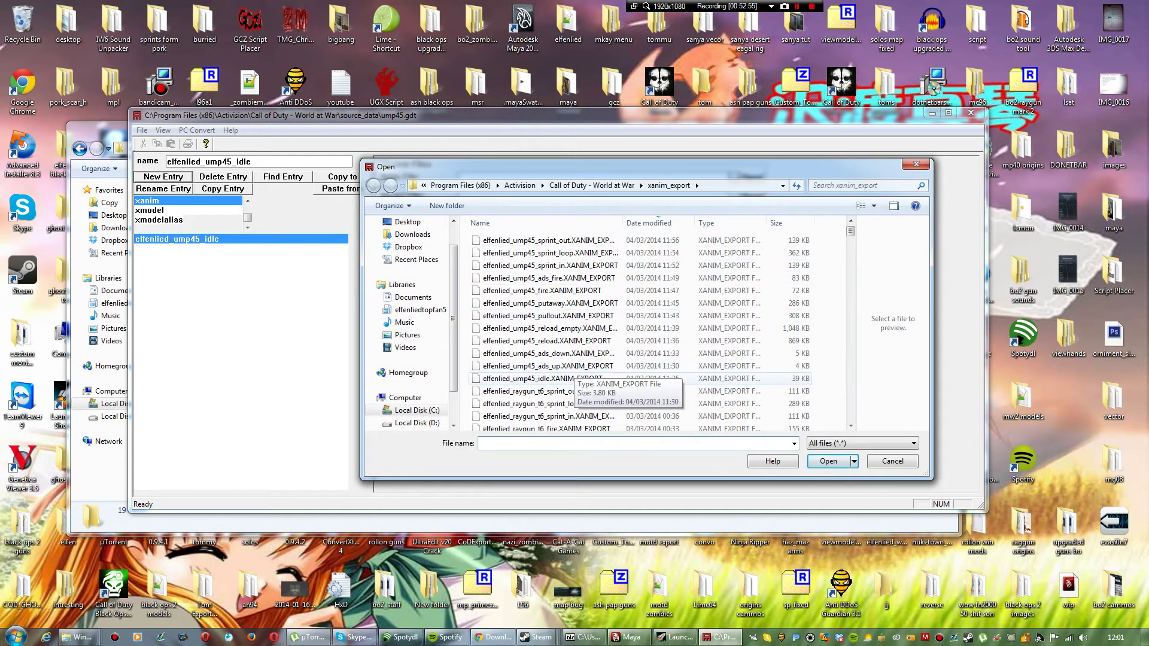
click(539, 378)
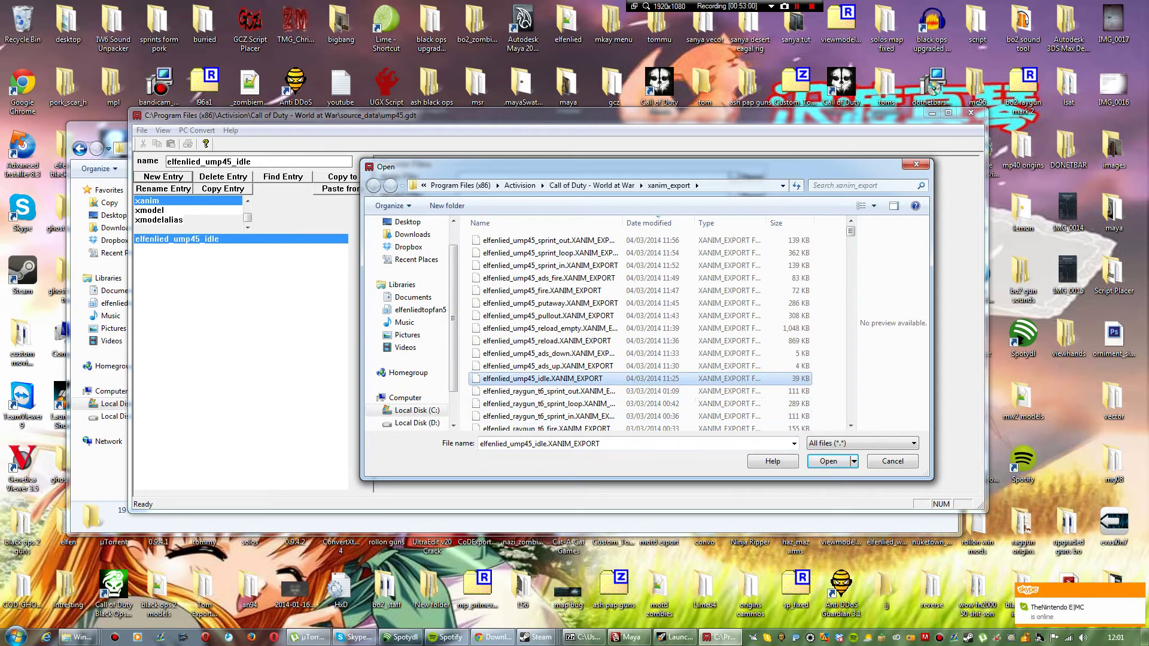
click(829, 461)
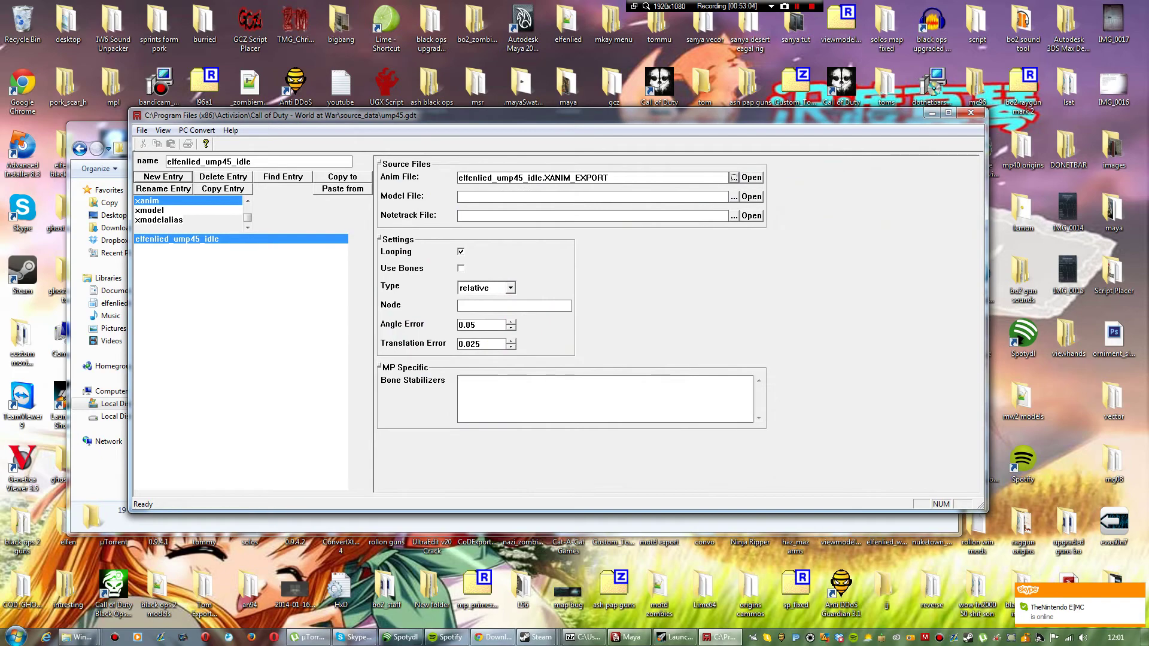
Step: Set the idle entry's model file to ump45_animation_model.XMODEL_EXPORT from the ump45 animation_saves folder
click(735, 197)
click(622, 315)
scroll(622, 314, down, 4)
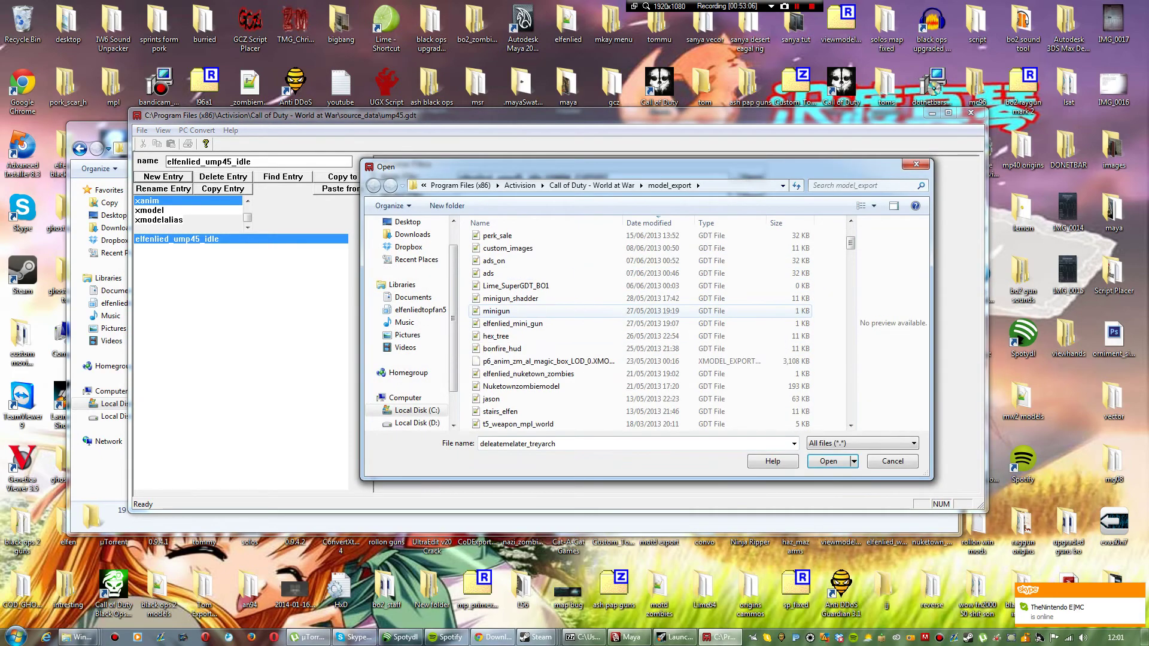
scroll(622, 312, down, 5)
double_click(622, 298)
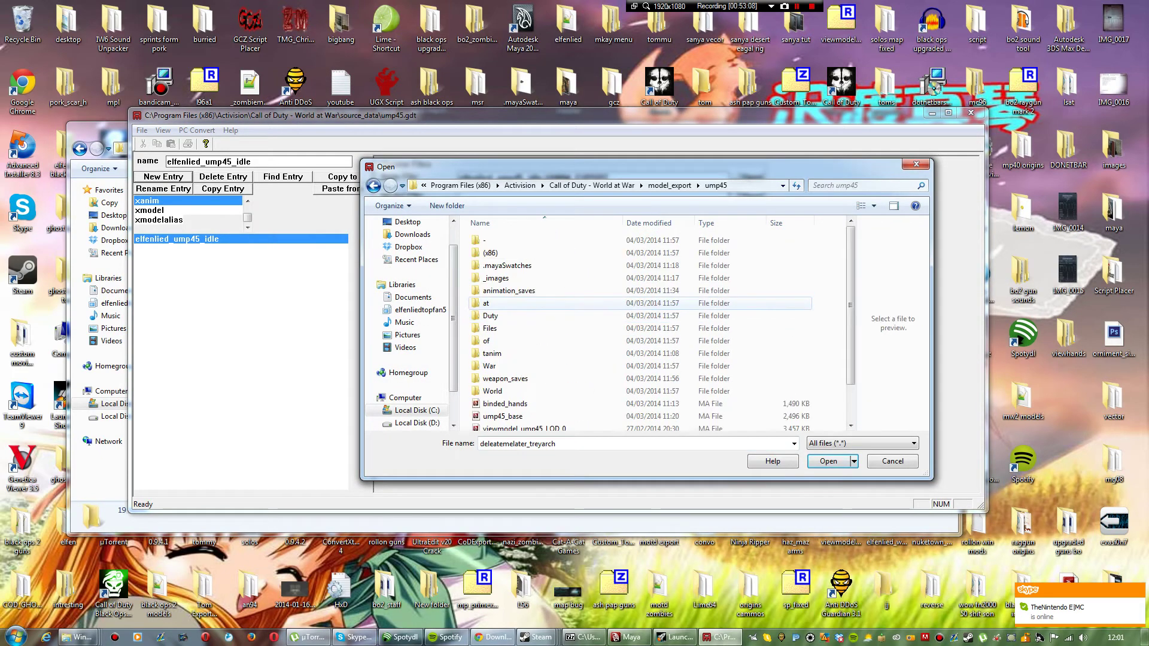
double_click(509, 290)
click(547, 366)
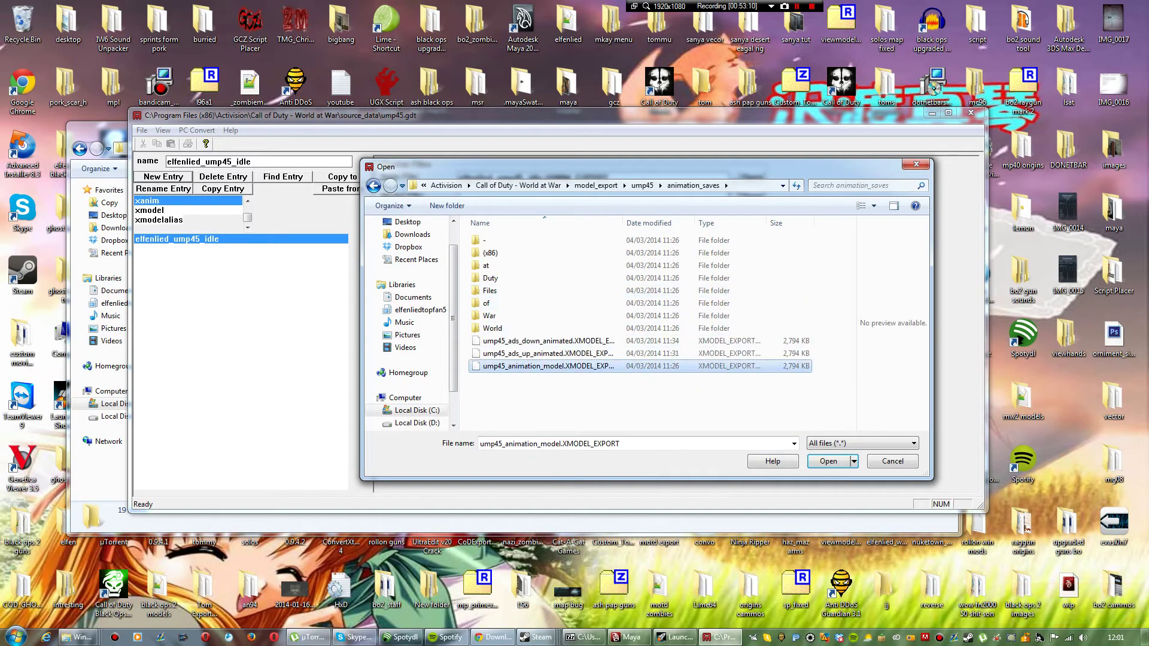
click(829, 461)
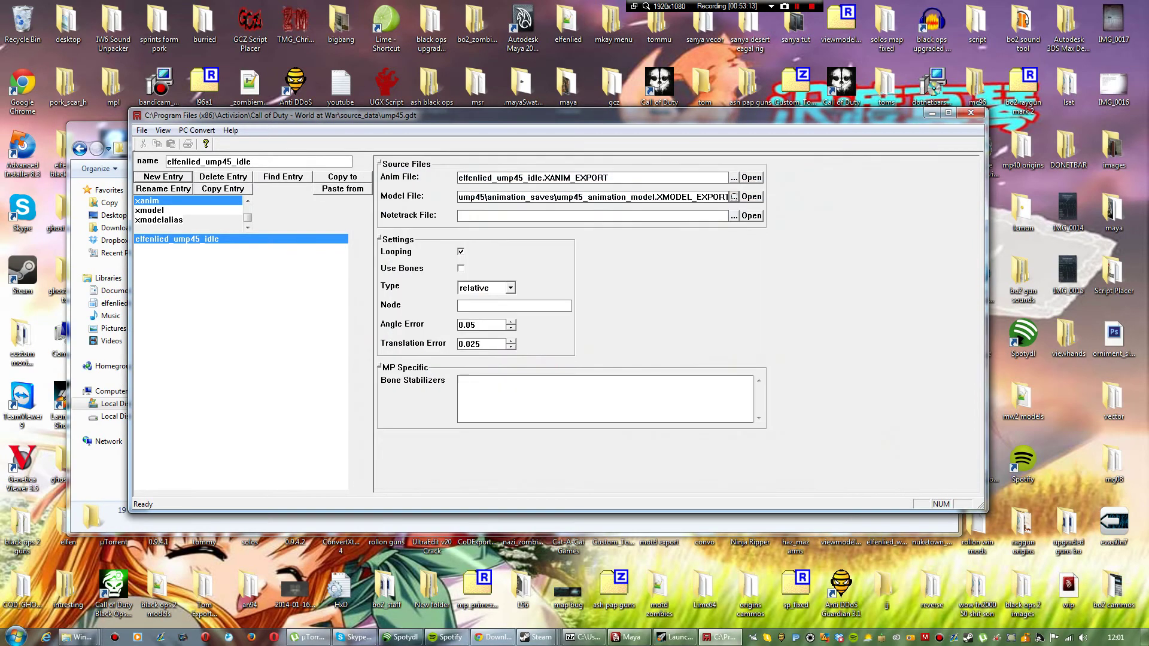
Step: Convert only the current idle animation asset for PC and dismiss the conversion console
click(197, 129)
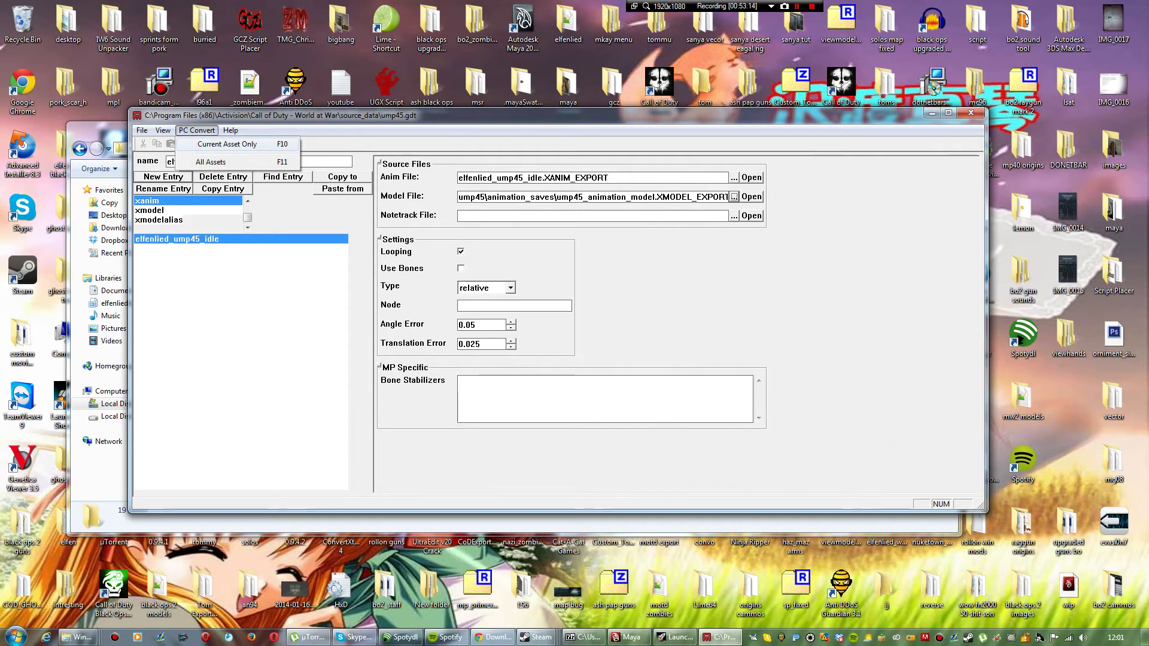
click(227, 143)
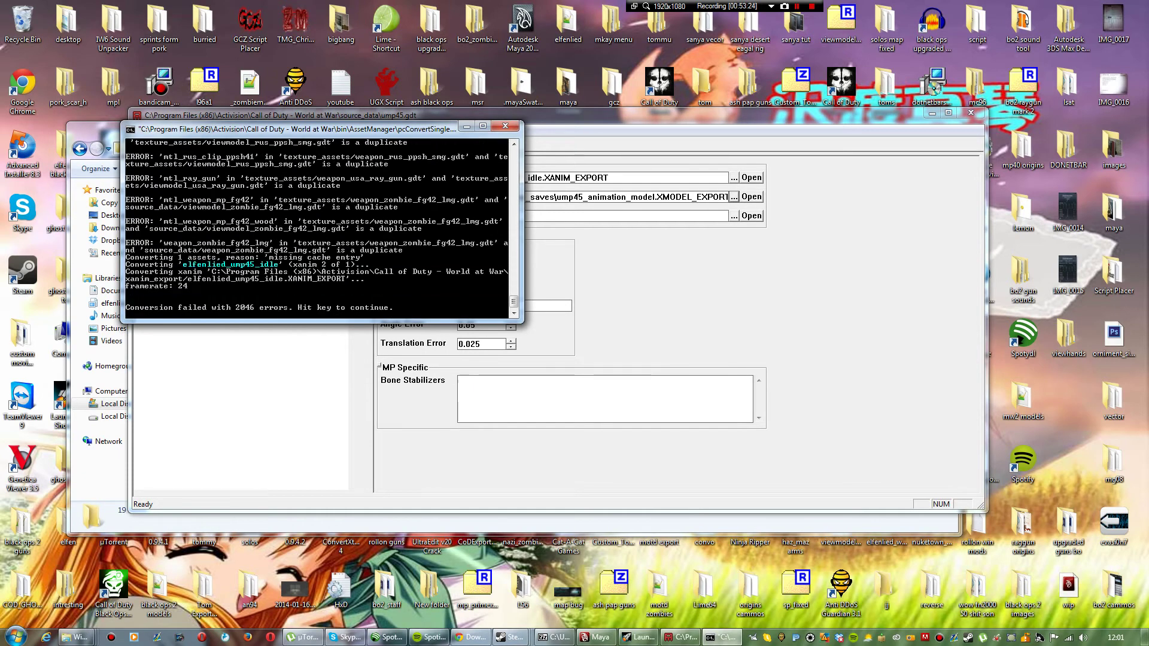
key(Return)
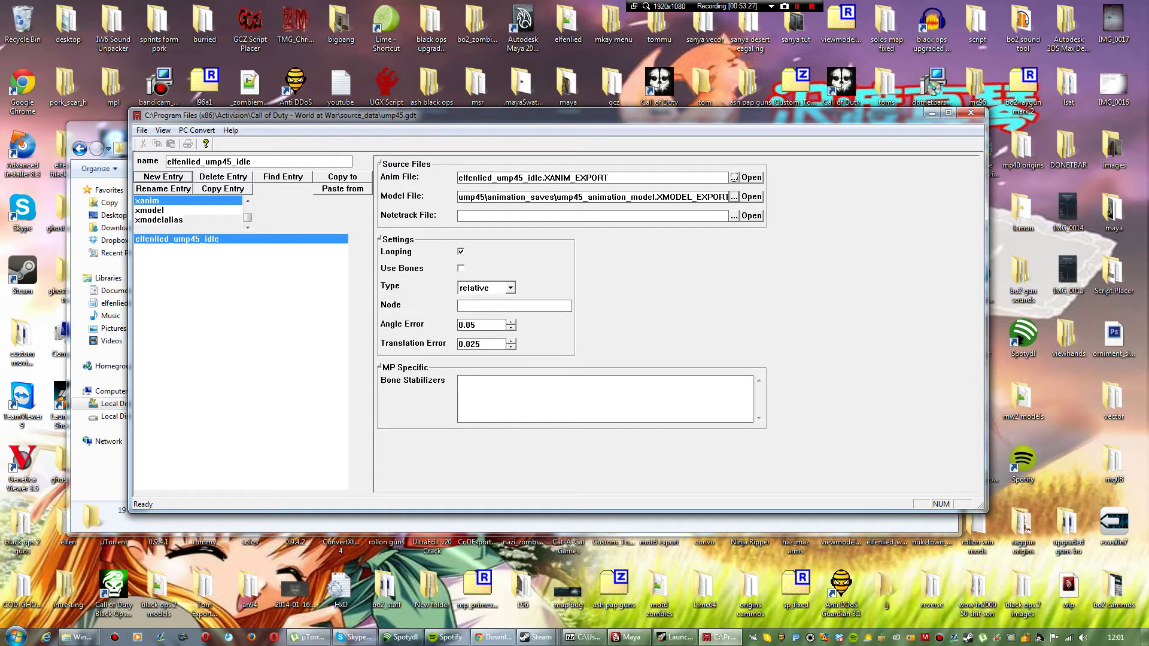
Step: Create a new xanim entry named elfenlied_ump45_ads_up
click(163, 177)
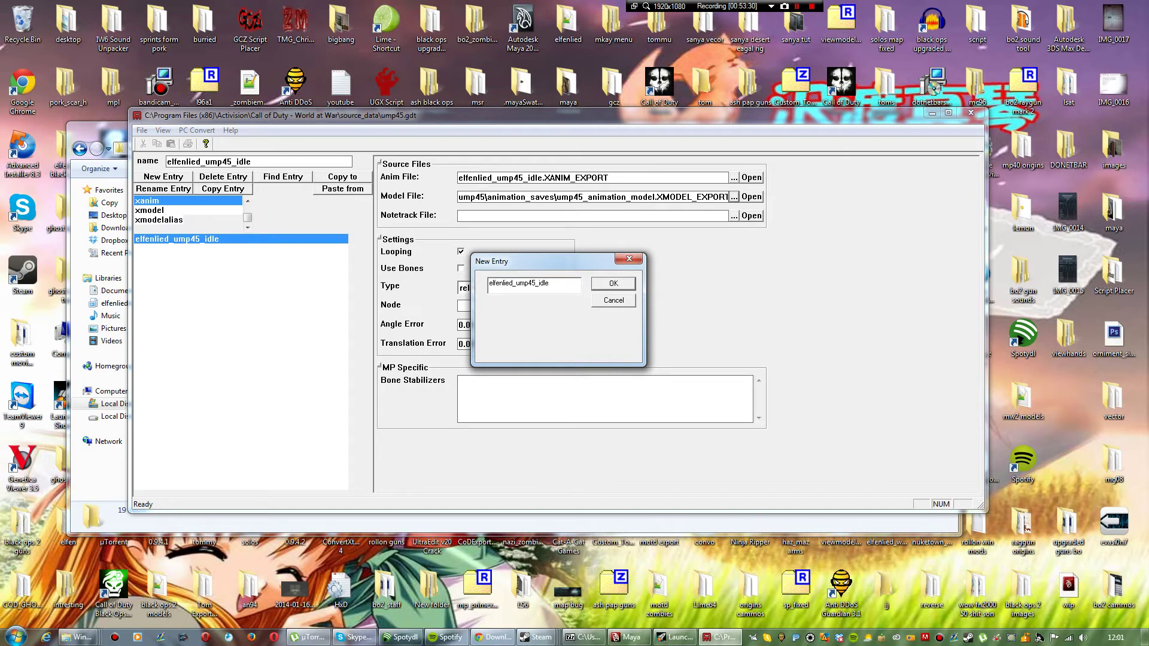
key(BackSpace)
key(BackSpace)
key(BackSpace)
key(BackSpace)
text(a)
key(Return)
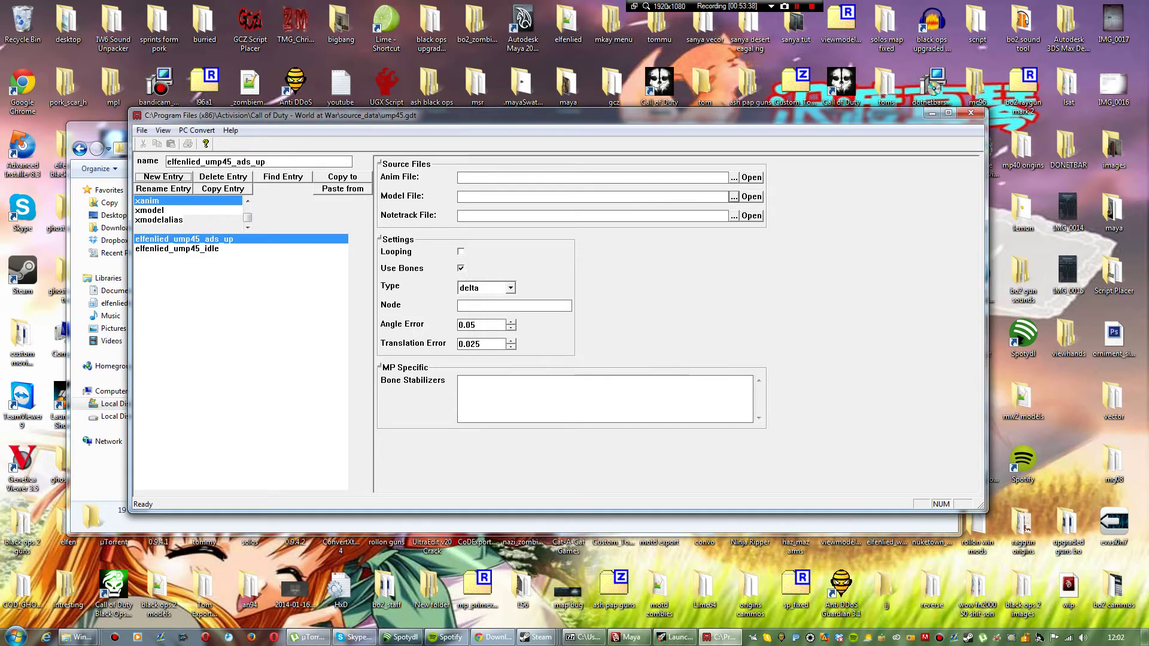
Step: Disable Use Bones and set the type to relative for the ads_up animation
key(Tab)
key(alt+Down)
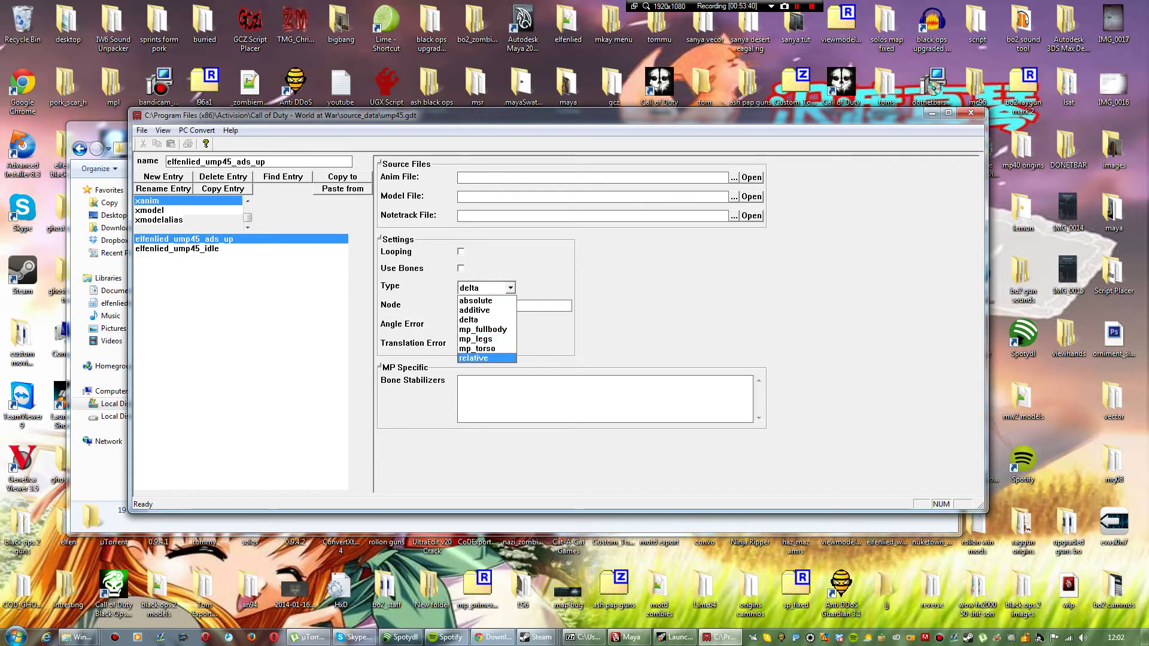
key(Return)
Step: Assign elfenlied_ump45_ads_up.XANIM_EXPORT as the ads_up entry's anim file and ump45_ads_up_animated.XMODEL_EXPORT as its model file
click(734, 178)
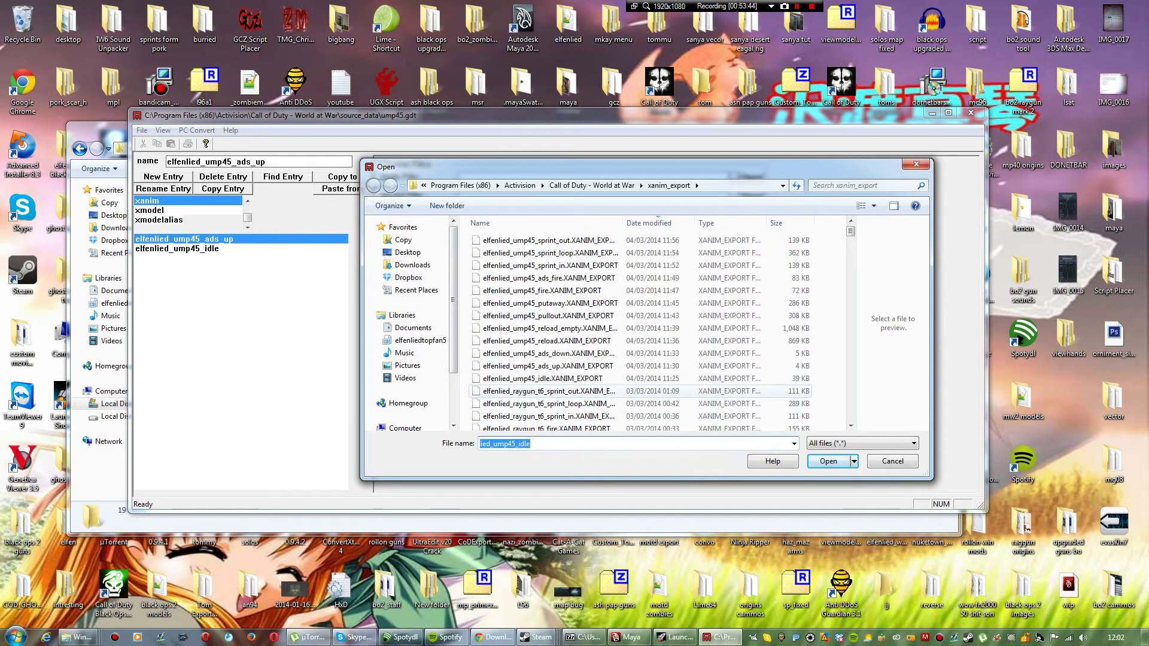
click(538, 366)
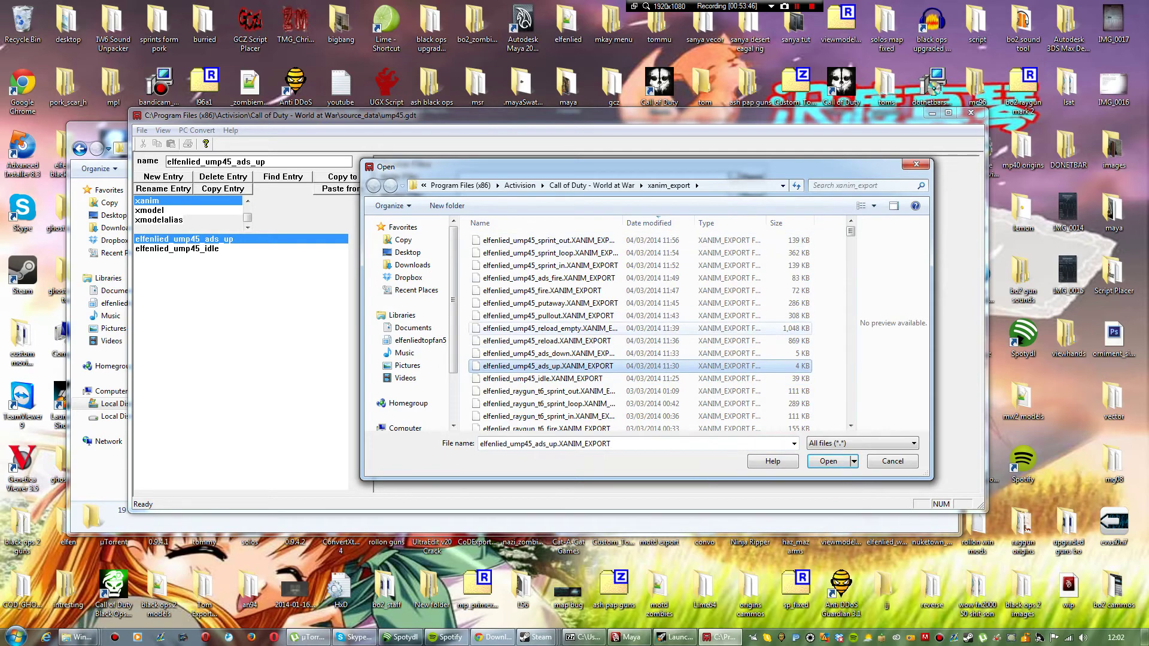
click(828, 461)
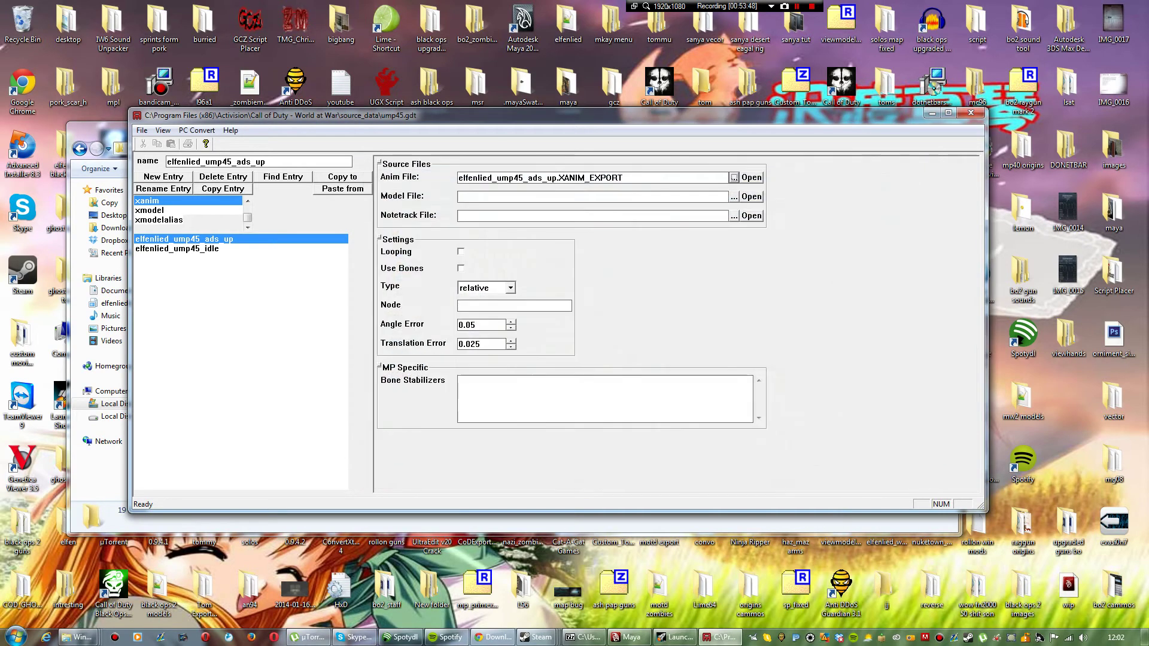
click(734, 196)
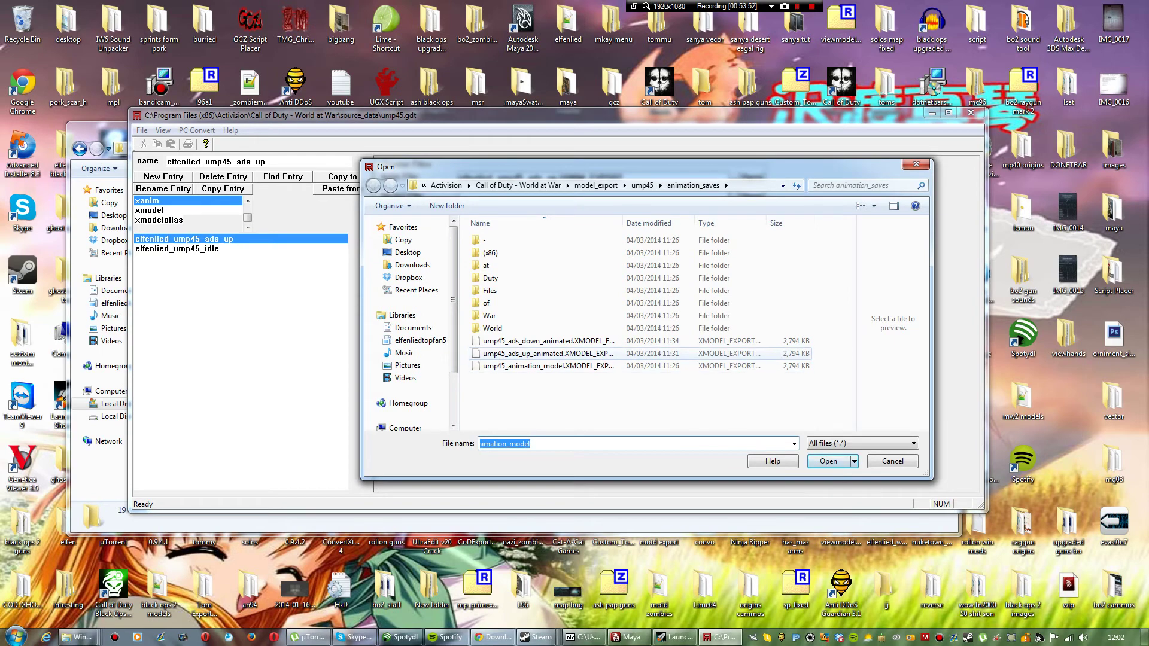
click(547, 353)
click(829, 461)
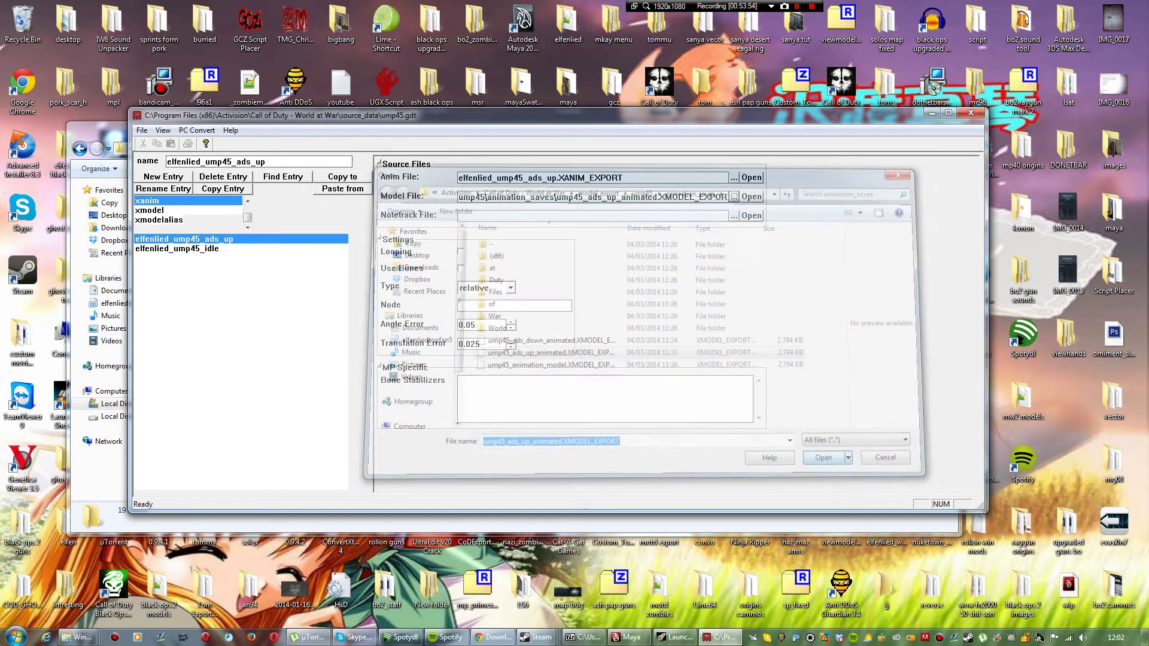
Step: Convert only the current ads_up animation asset for PC and dismiss the conversion console
click(197, 130)
key(F10)
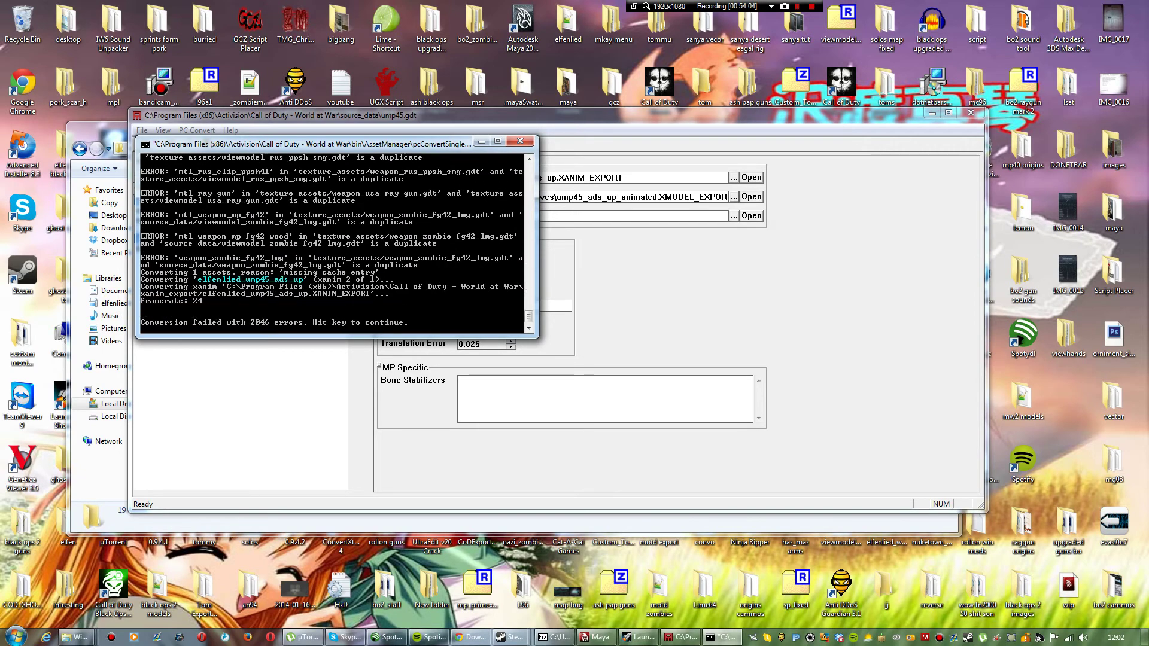
key(Return)
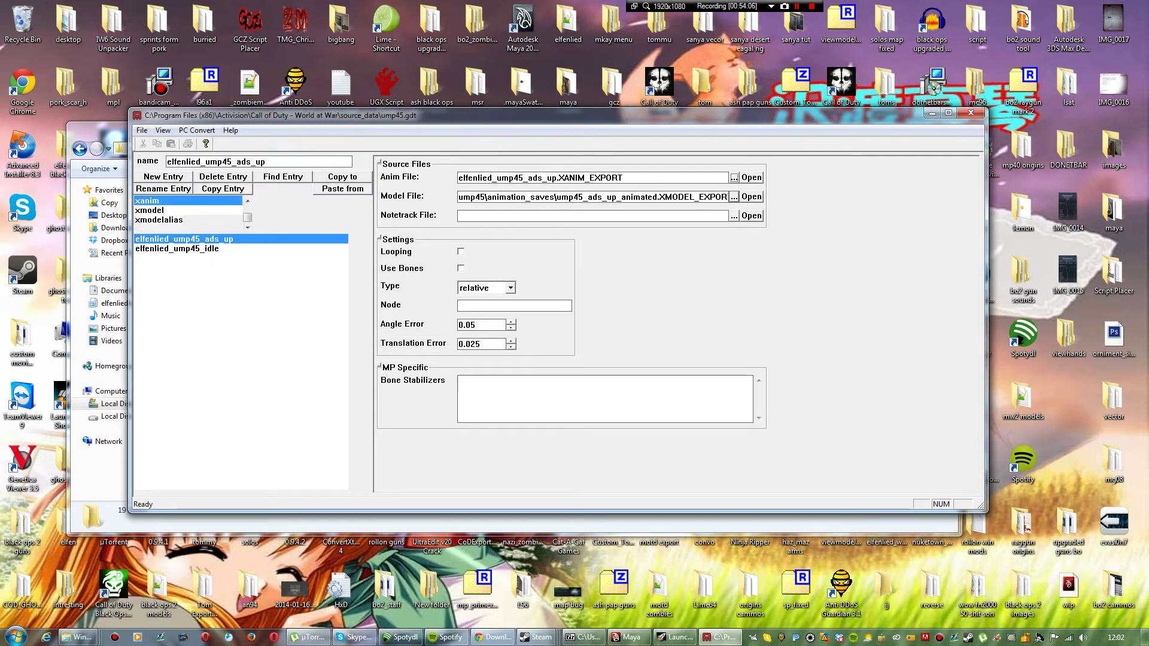
Step: Create a new xanim entry named elfenlied_ump45_ads_down
click(163, 176)
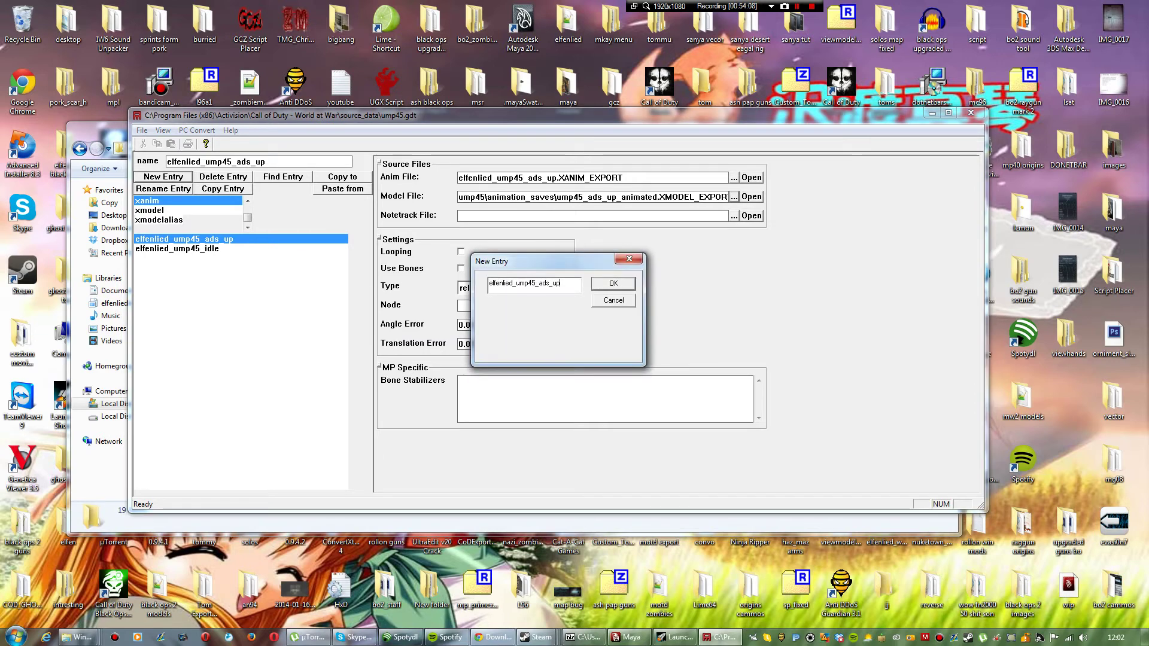
key(BackSpace)
key(BackSpace)
text(f)
text(ow)
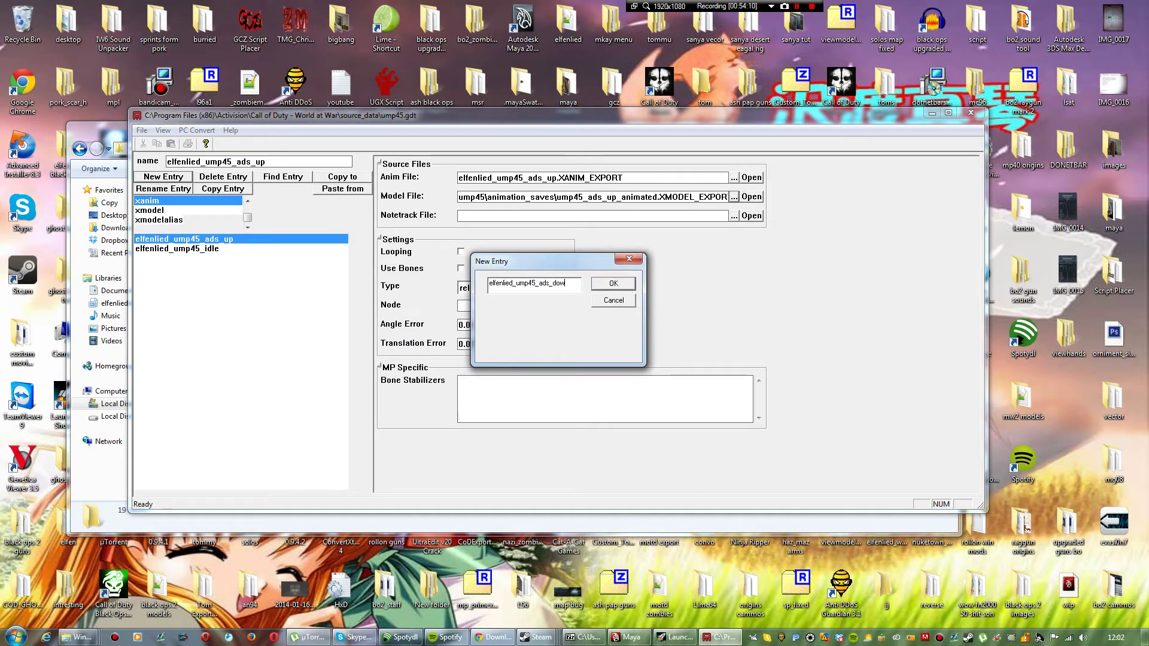
text(n)
key(Return)
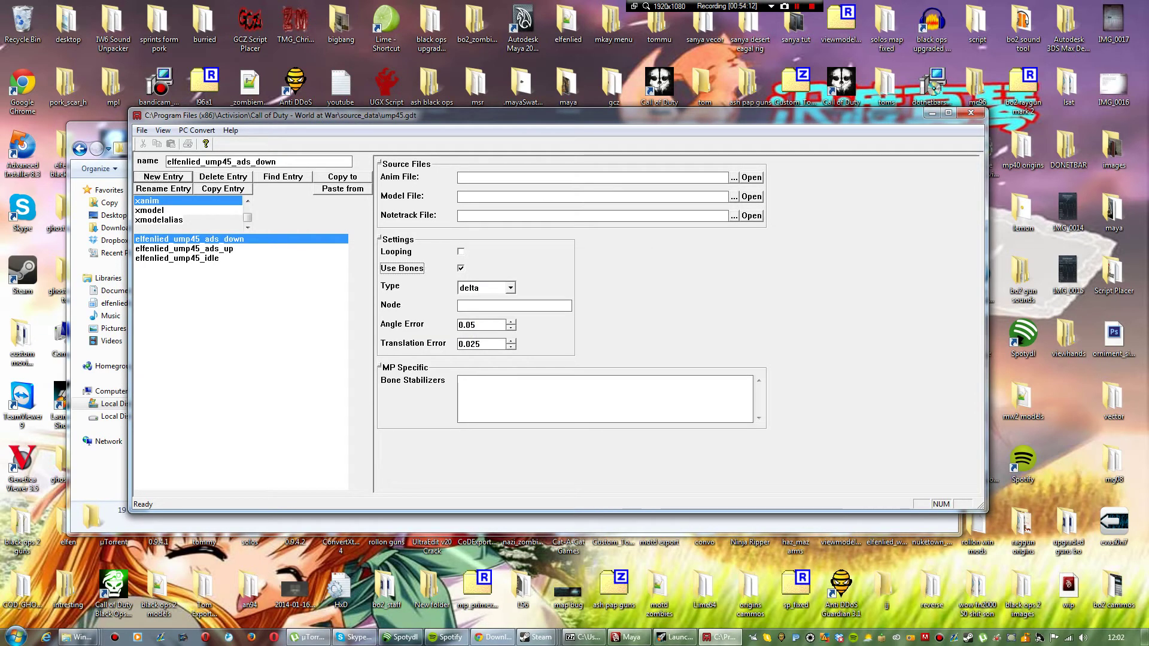
Step: Disable Use Bones and set the type to relative for the ads_down animation
click(461, 268)
click(511, 288)
click(491, 359)
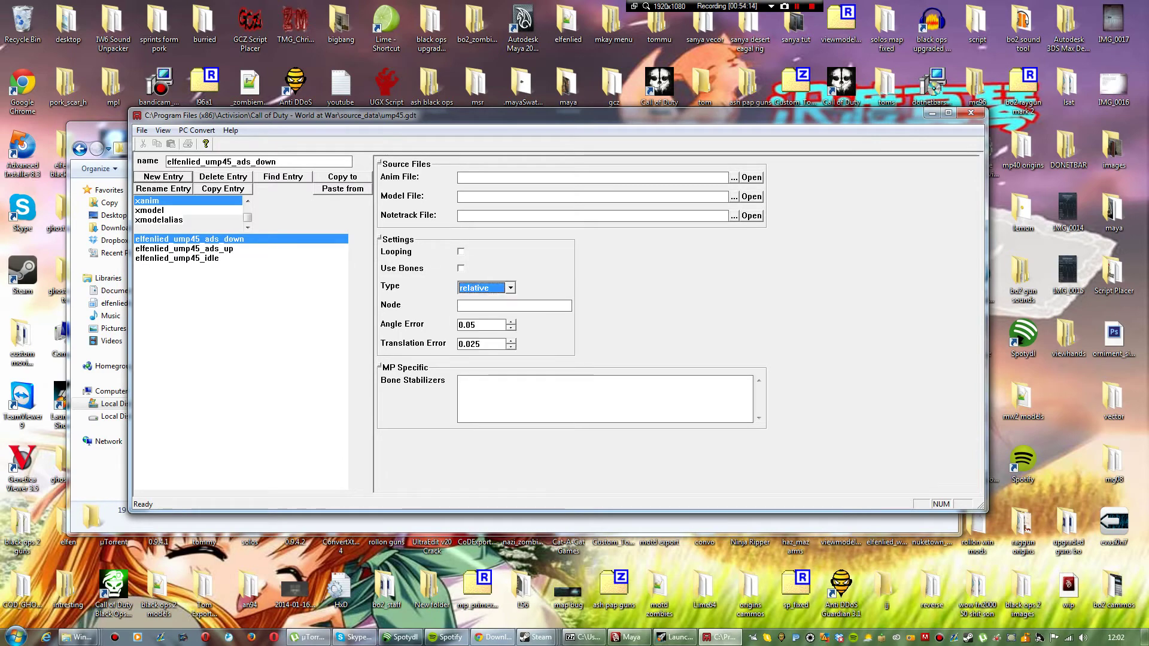
Step: Assign elfenlied_ump45_ads_down.XANIM_EXPORT as the ads_down entry's anim file and ump45_ads_down_animated.XMODEL_EXPORT as its model file
click(734, 177)
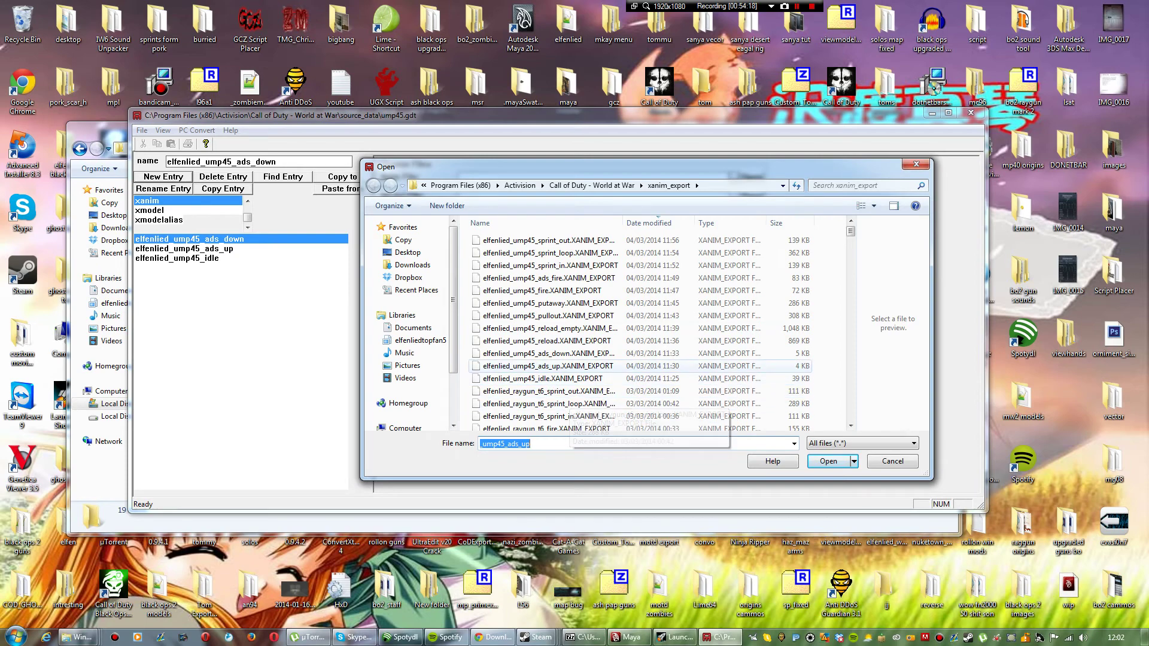
click(539, 354)
click(828, 461)
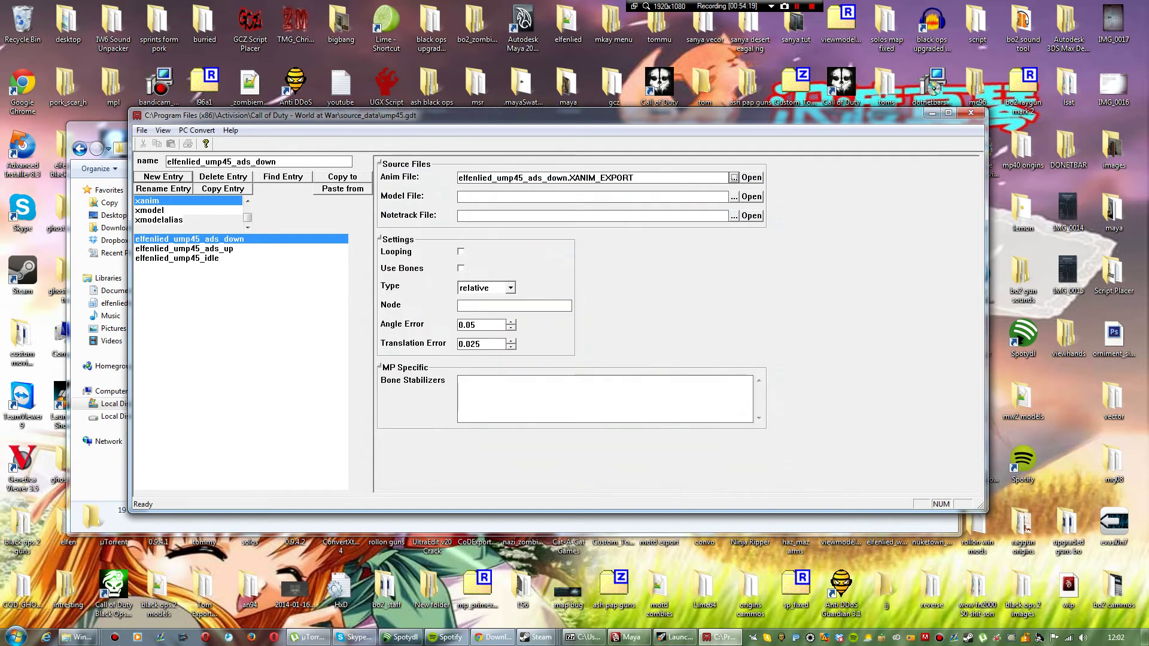
click(734, 197)
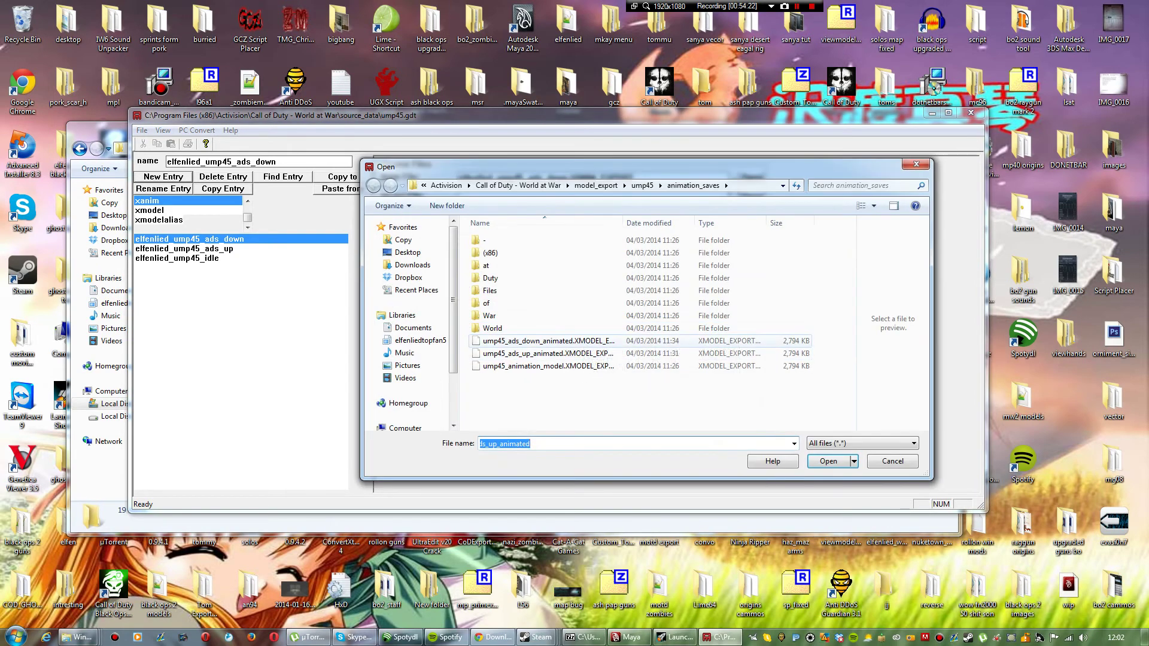
click(539, 340)
click(829, 461)
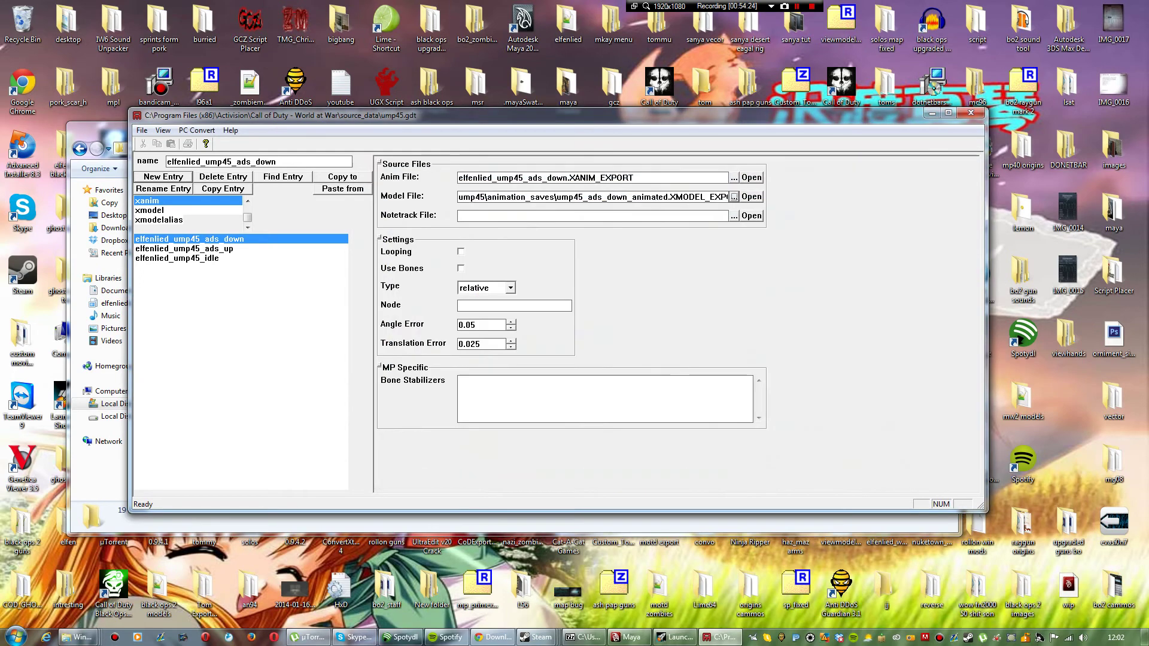
Step: Convert only the current ads_down animation asset for PC and dismiss the conversion console
click(197, 130)
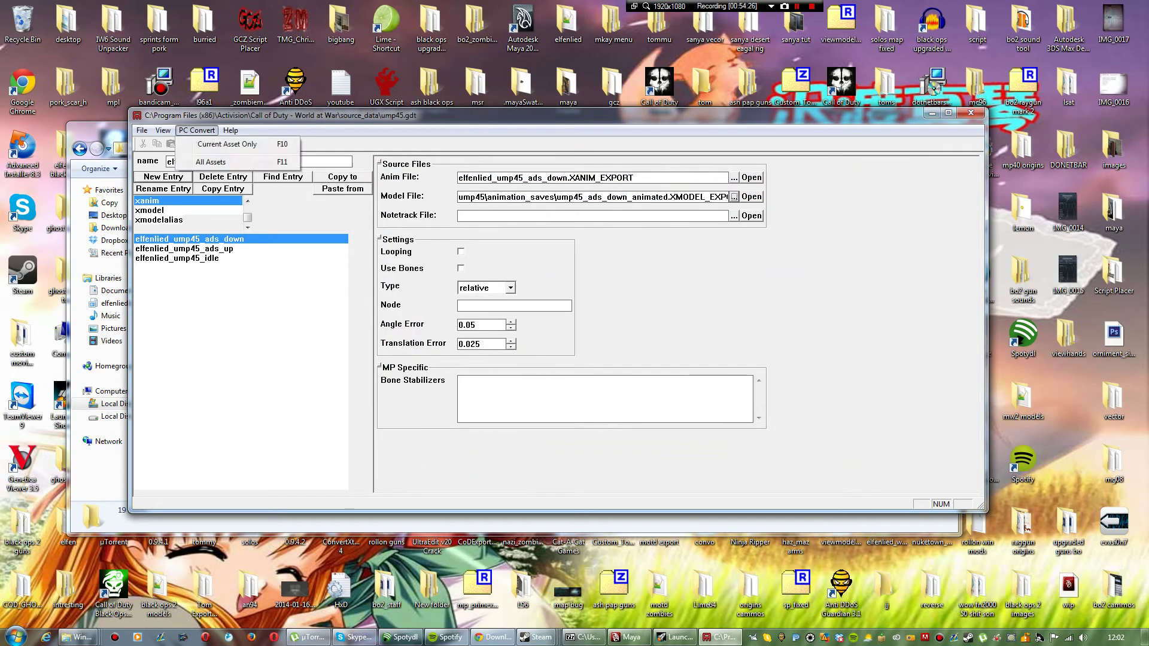
click(227, 144)
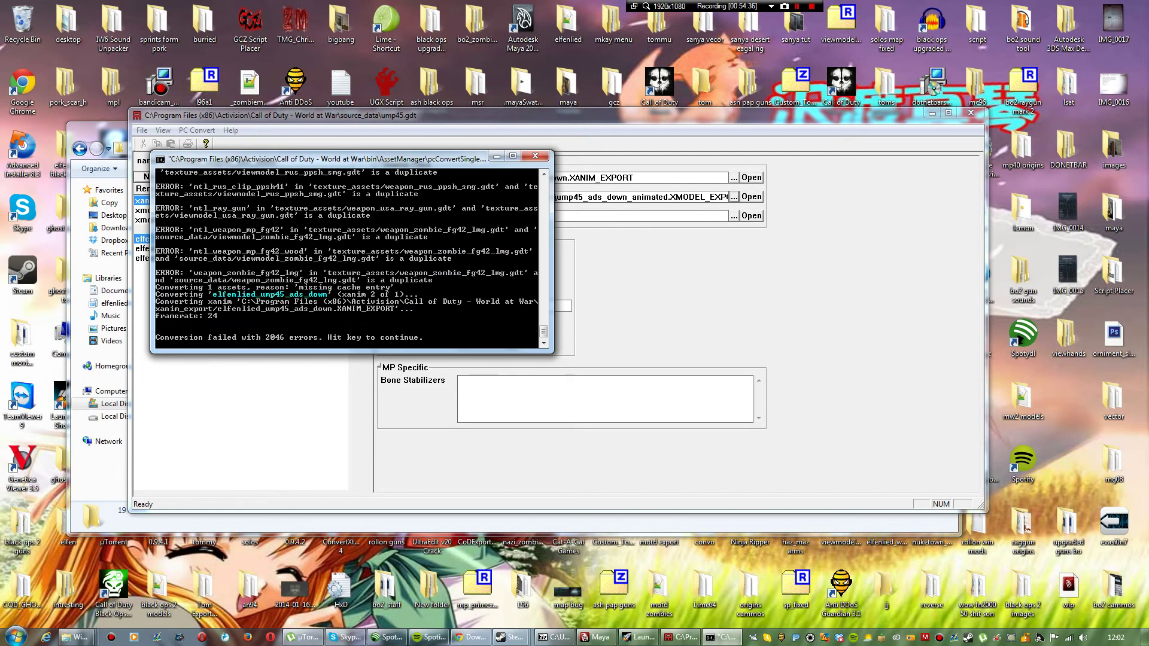
key(Return)
Step: Create a new xanim entry named elfenlied_ump45_reload
key(Return)
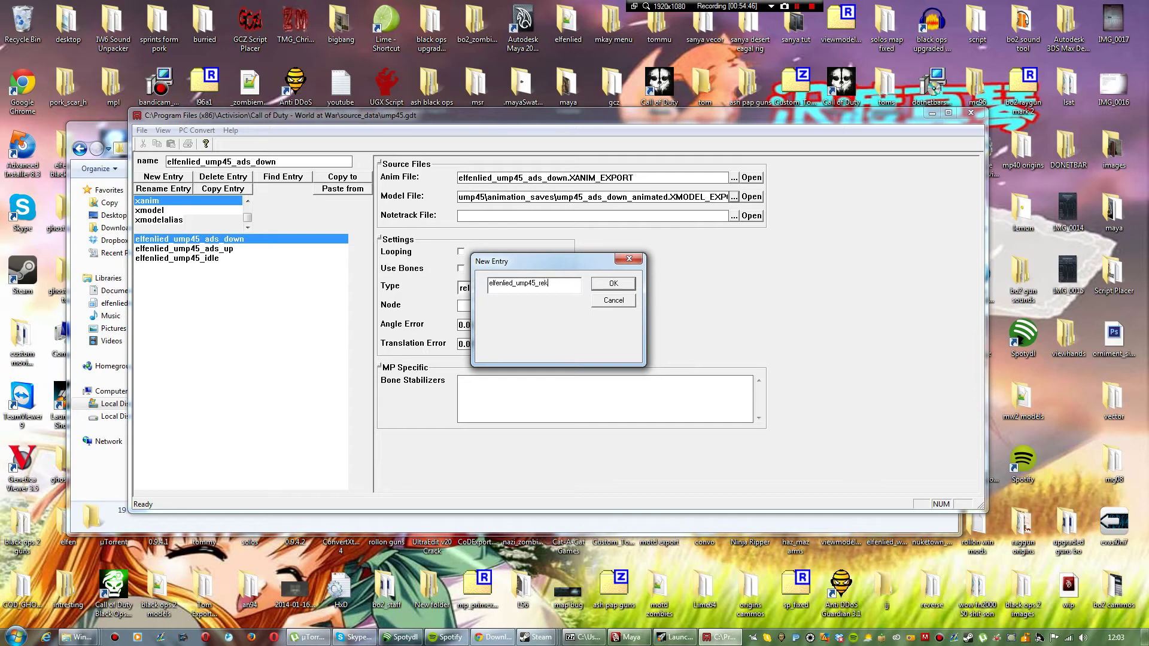
text(reload)
key(Return)
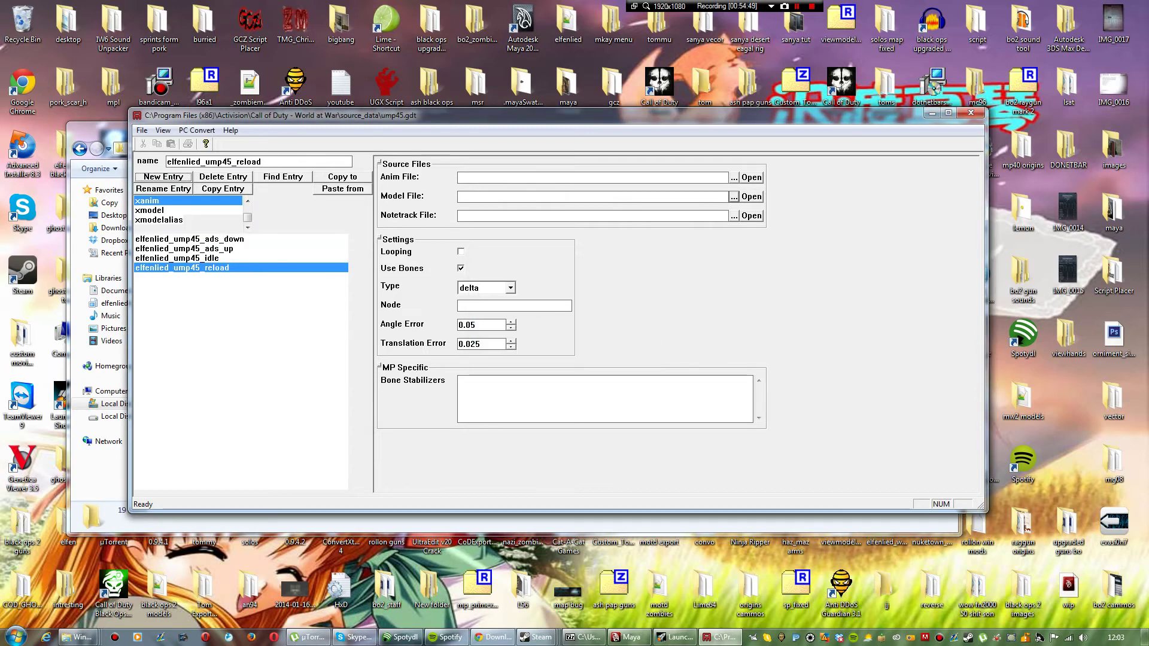
Step: Disable Use Bones and set the type to relative for the reload animation
click(461, 269)
click(510, 288)
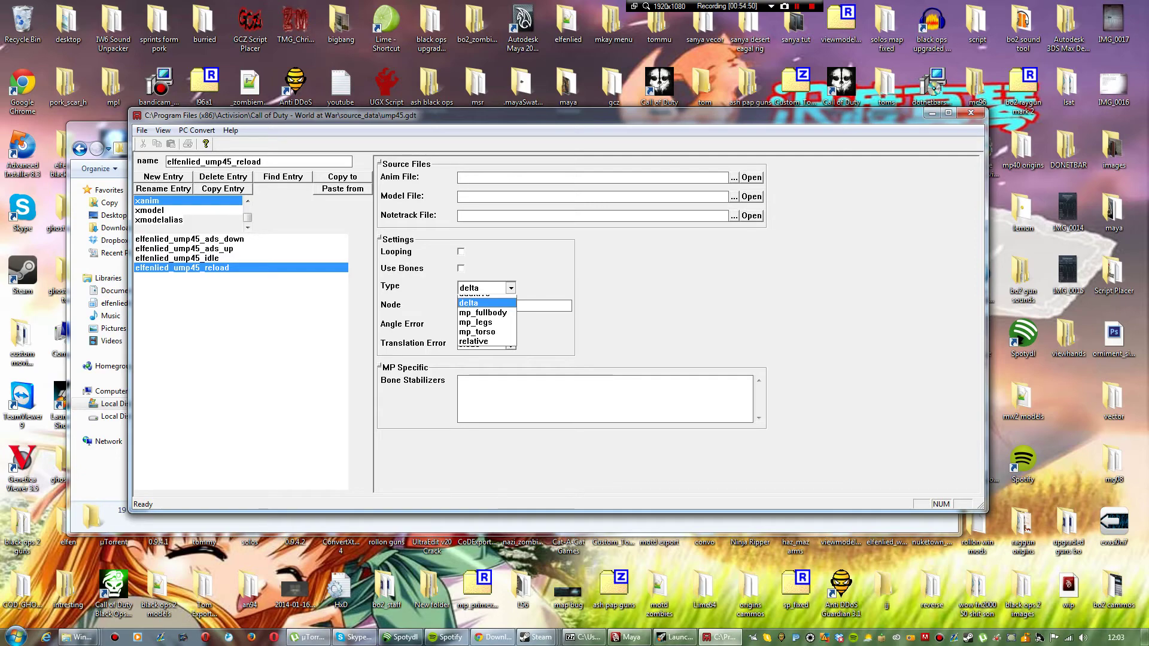
key(Return)
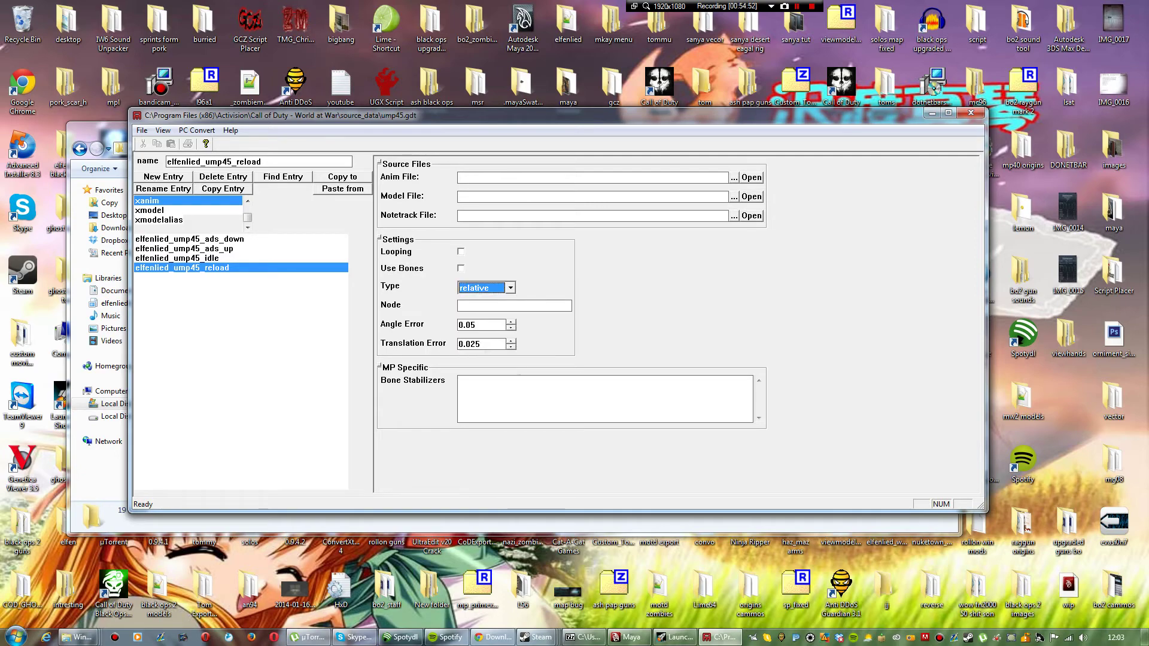
Step: Assign elfenlied_ump45_reload.XANIM_EXPORT as the reload entry's anim file and ump45_animation_model.XMODEL_EXPORT as its model file
click(734, 178)
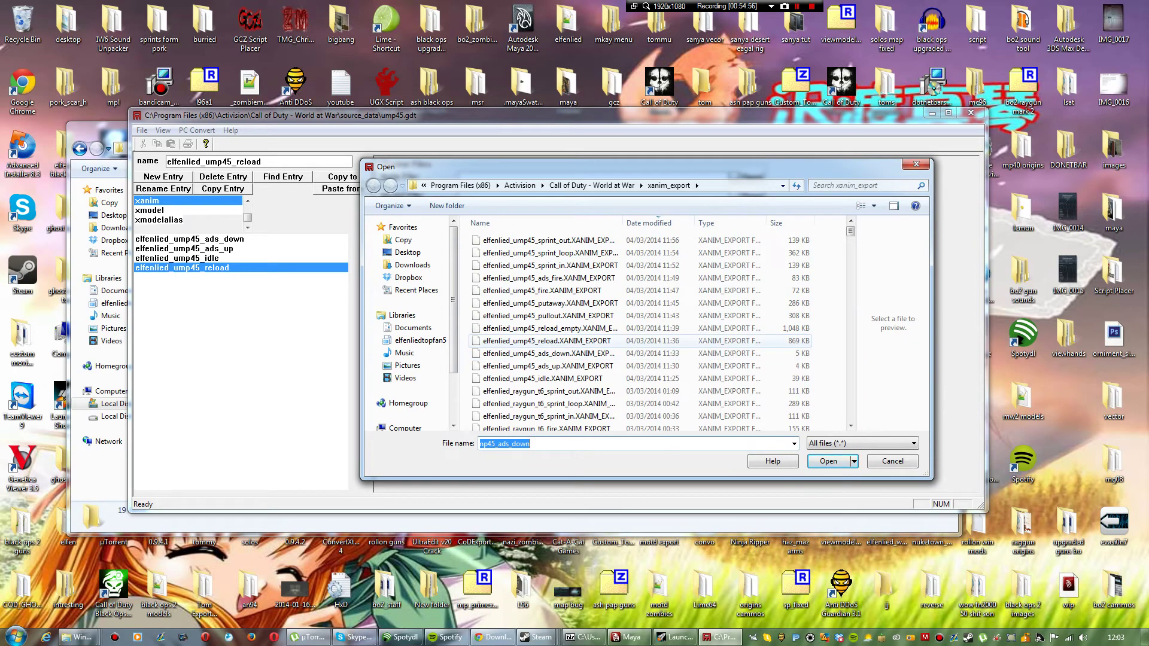
click(557, 340)
click(829, 461)
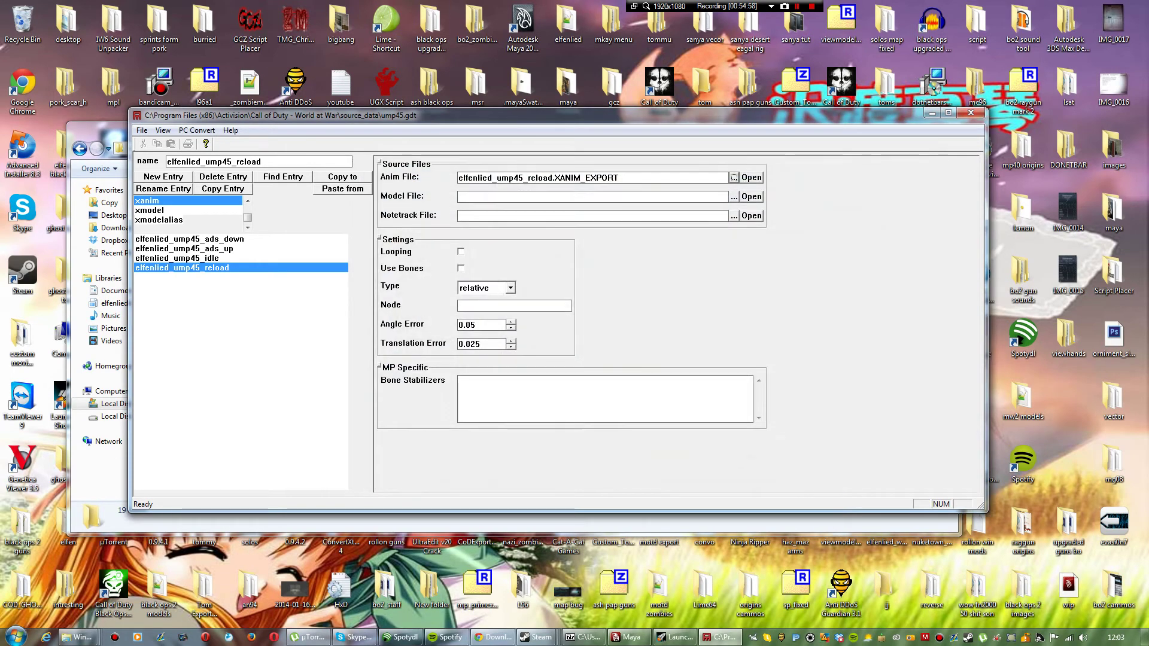
click(734, 196)
click(548, 366)
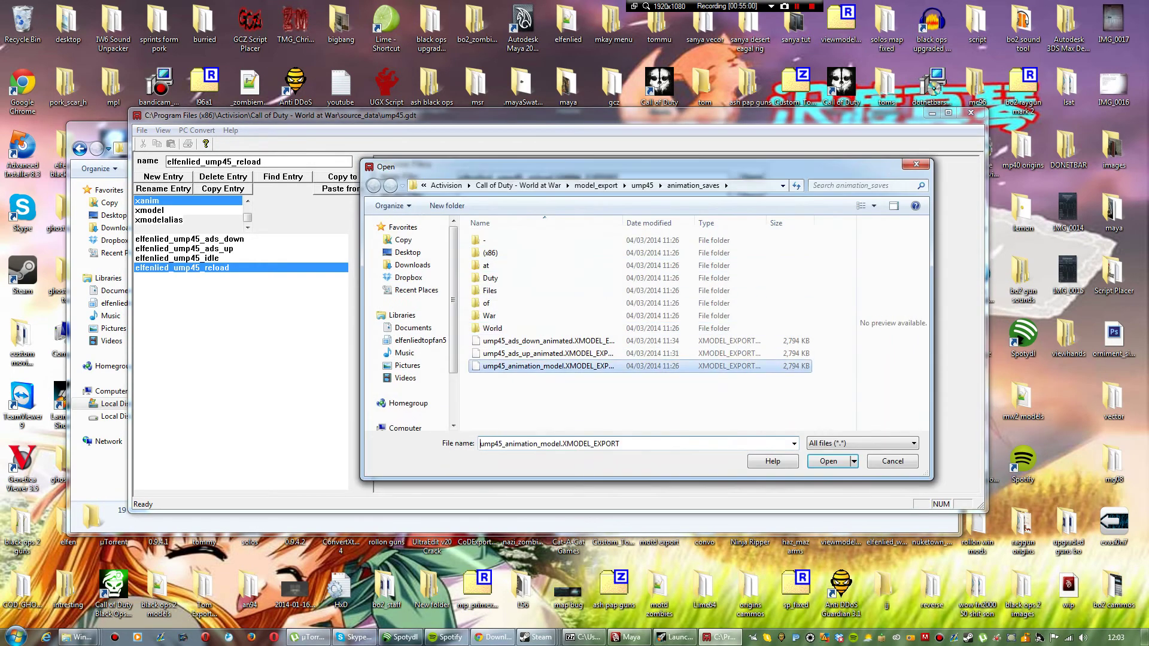
click(828, 461)
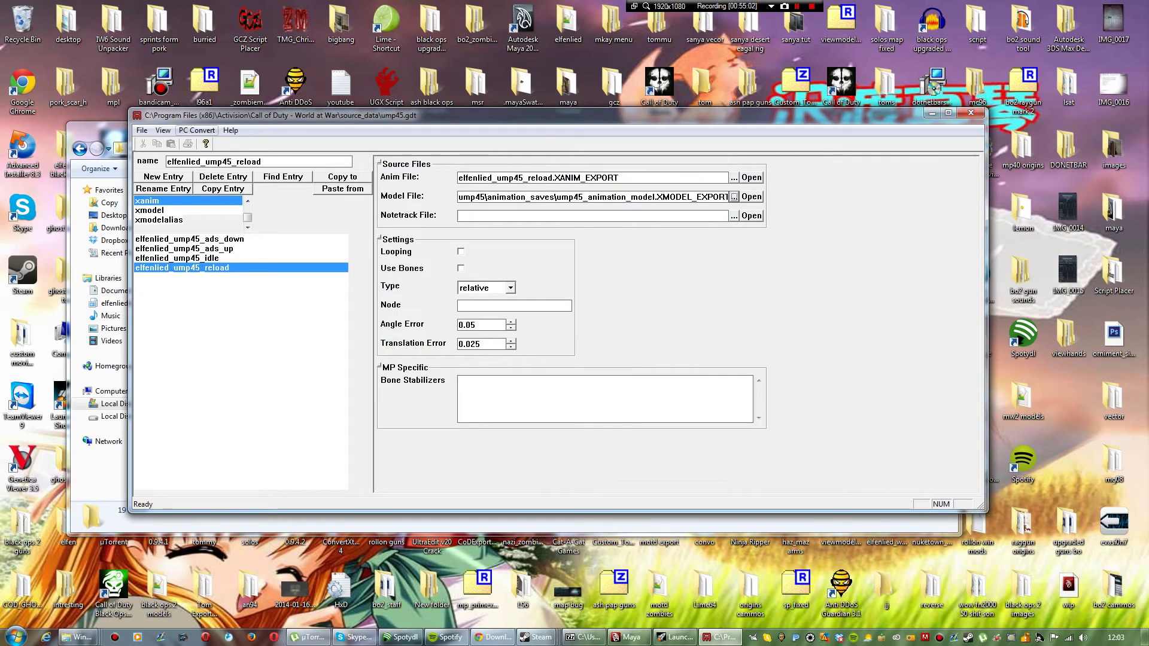
Step: Convert only the current reload animation asset for PC twice, dismissing the conversion console each time
click(197, 130)
click(210, 145)
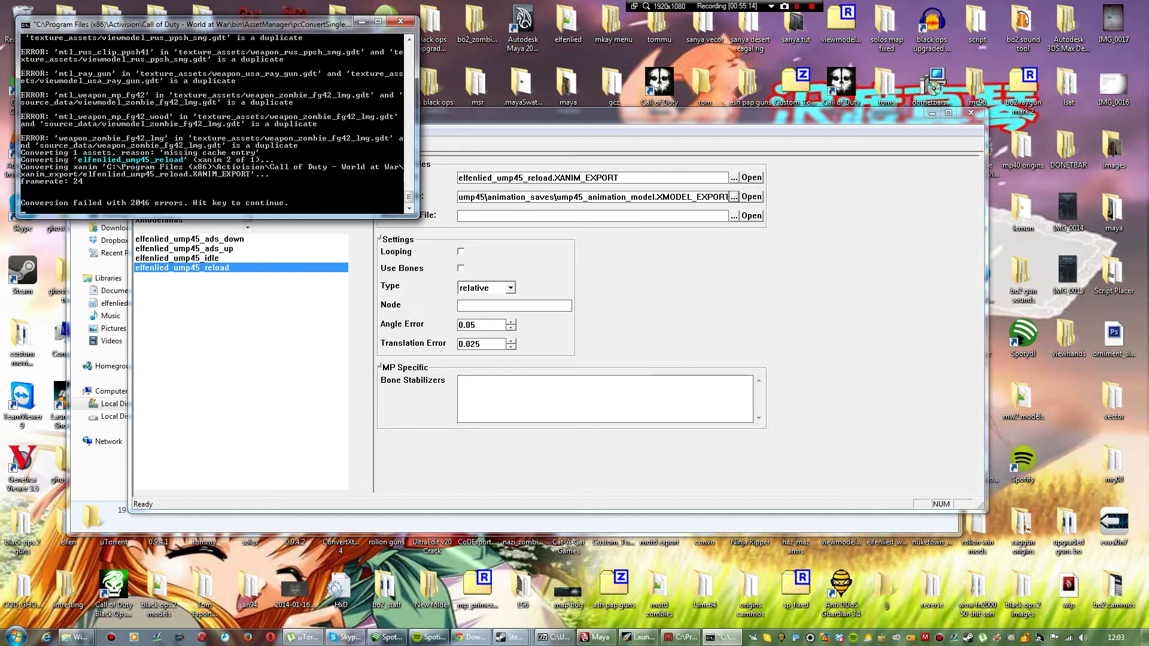
key(Return)
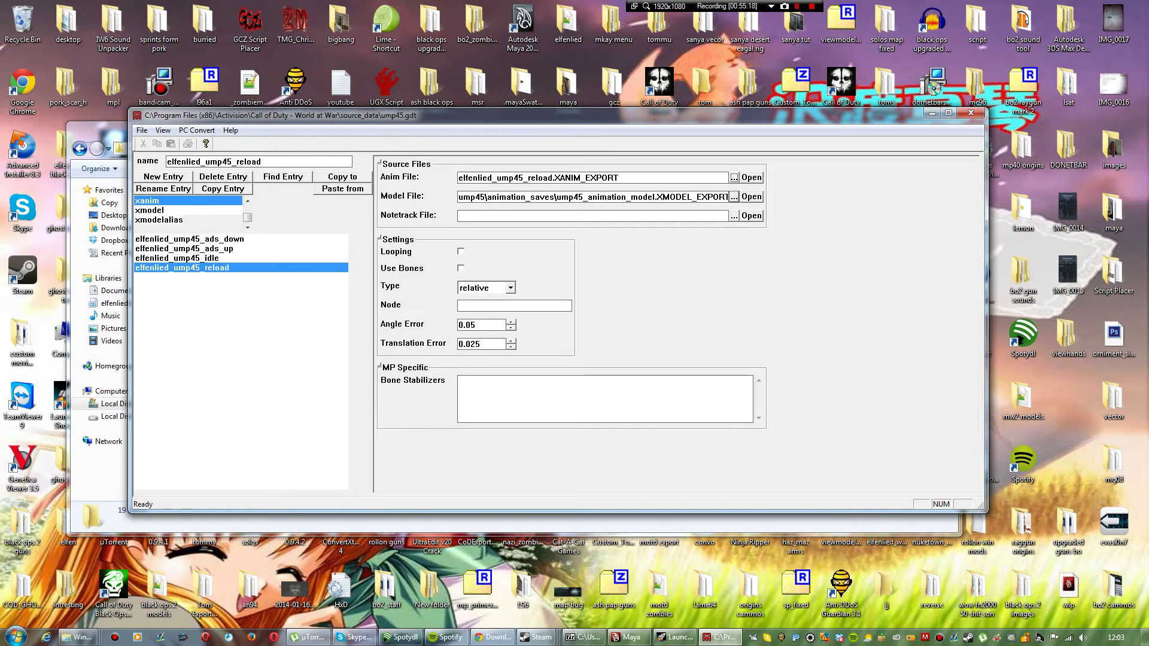
click(197, 130)
click(228, 145)
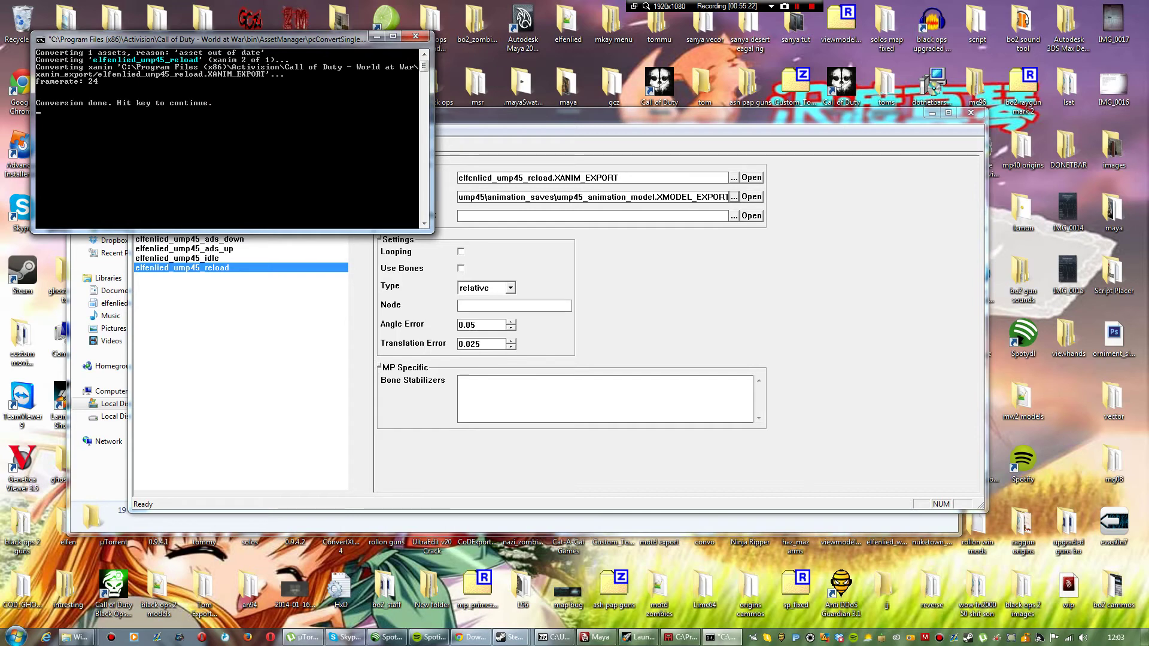
key(Return)
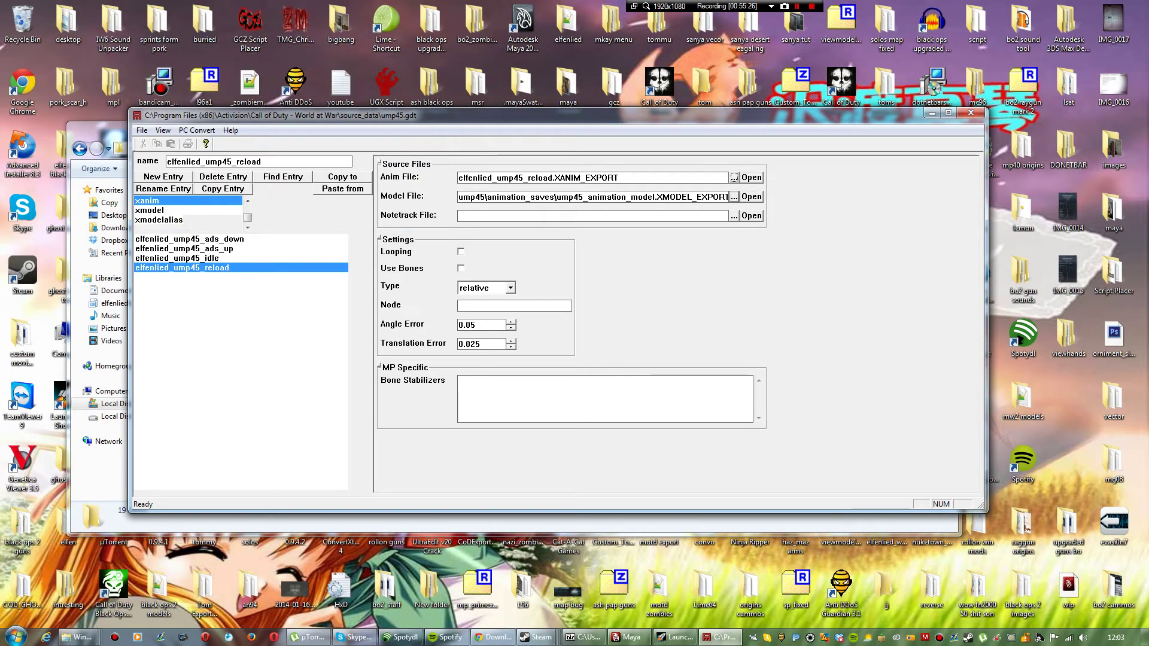
Step: Create a new xanim entry named elfenlied_ump45_reload_empty with Use Bones disabled and its type set to relative
click(164, 177)
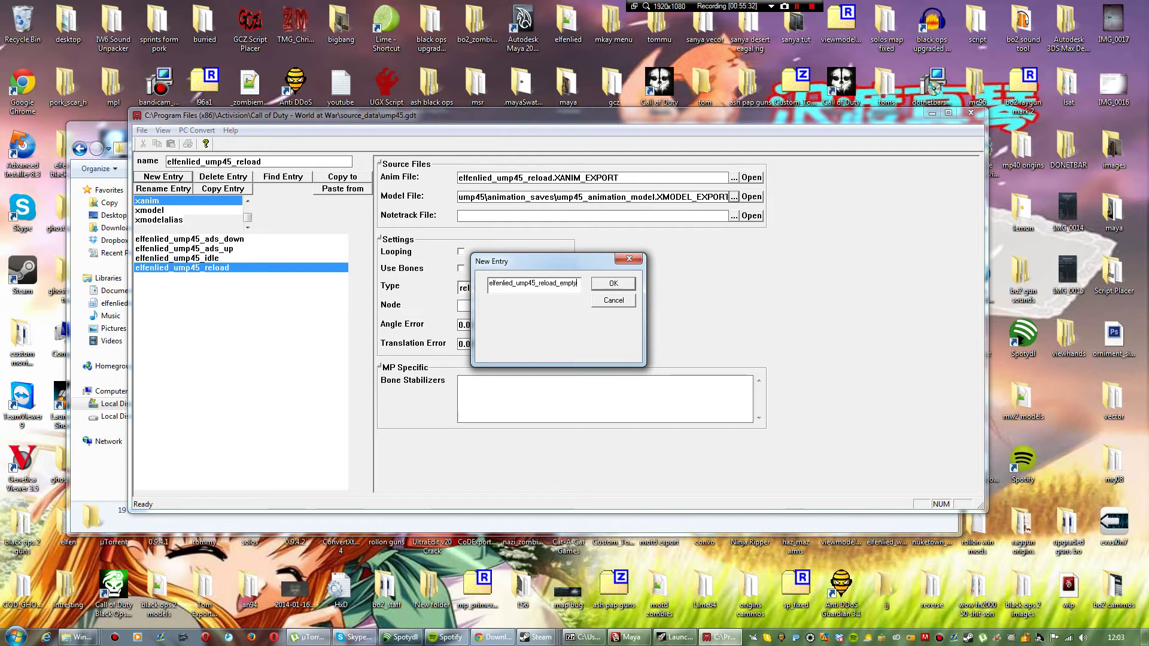
key(Return)
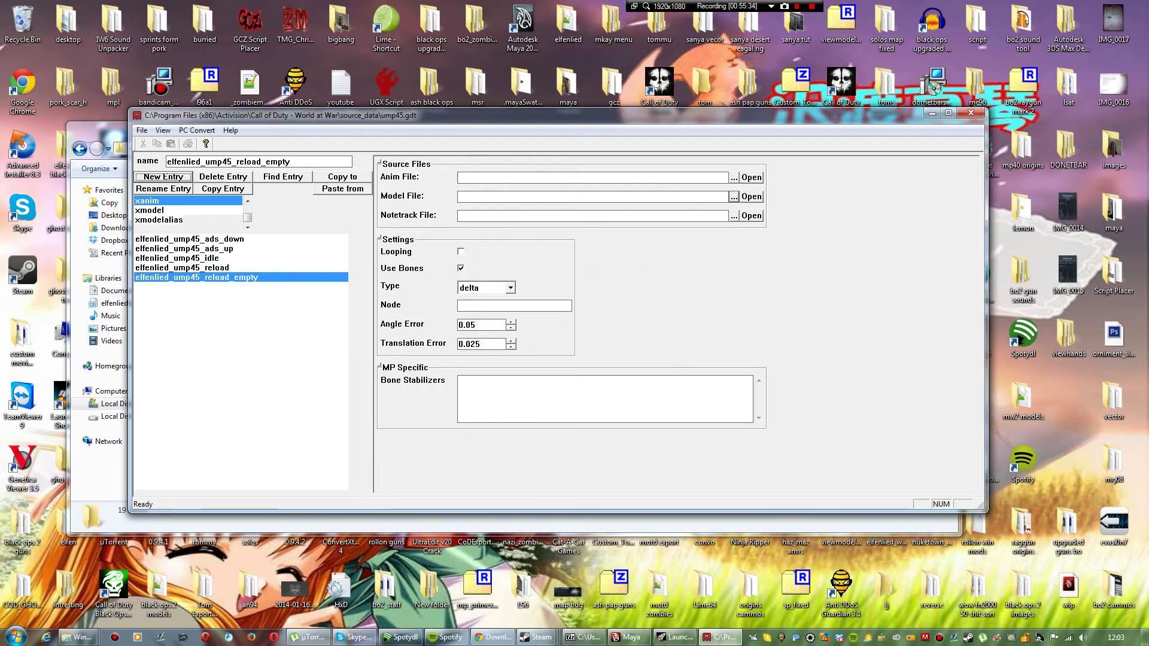
click(460, 269)
click(510, 289)
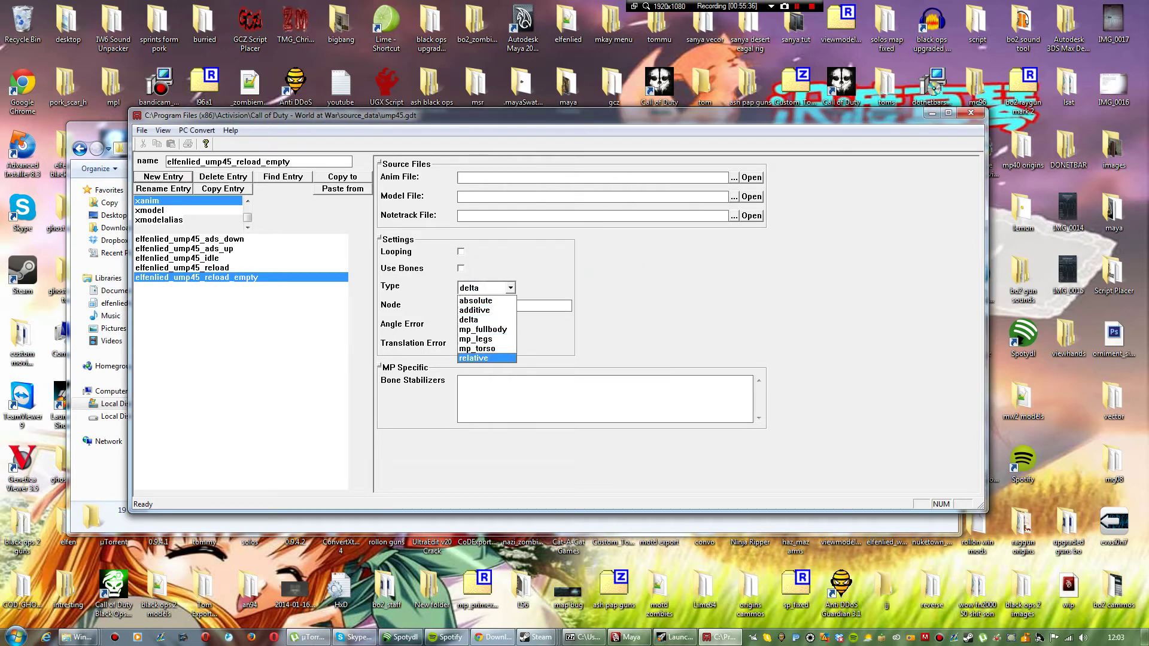
click(473, 358)
Step: Assign elfenlied_ump45_reload_empty.XANIM_EXPORT as the reload_empty entry's anim file and ump45_animation_model.XMODEL_EXPORT as its model file
click(734, 177)
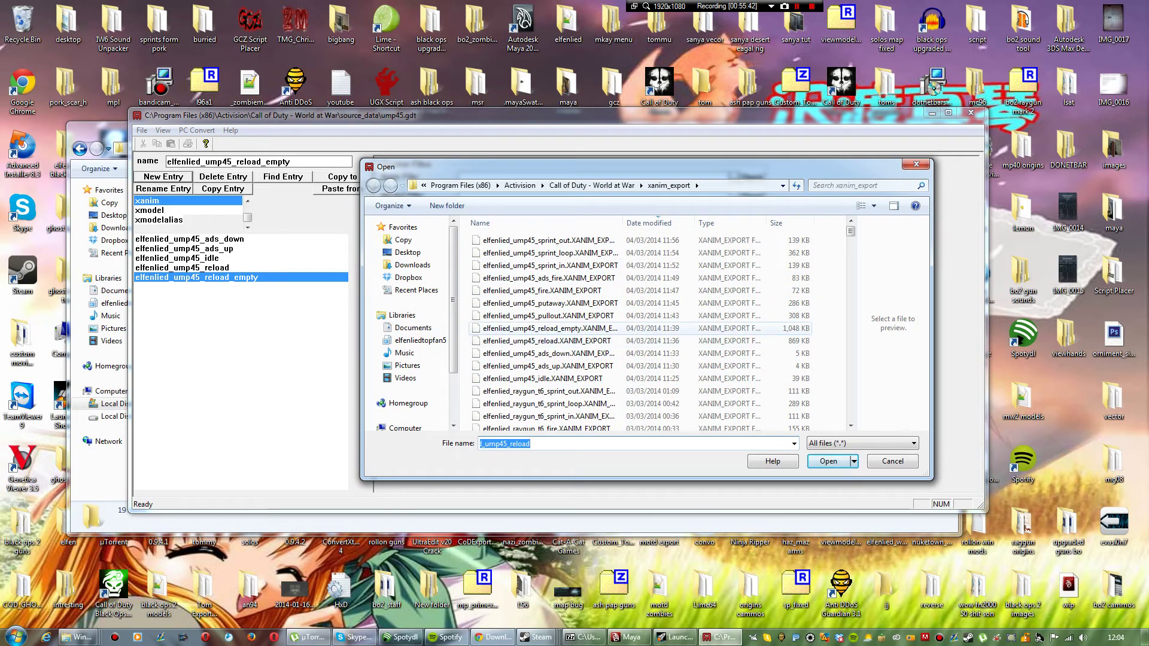
click(544, 328)
click(828, 461)
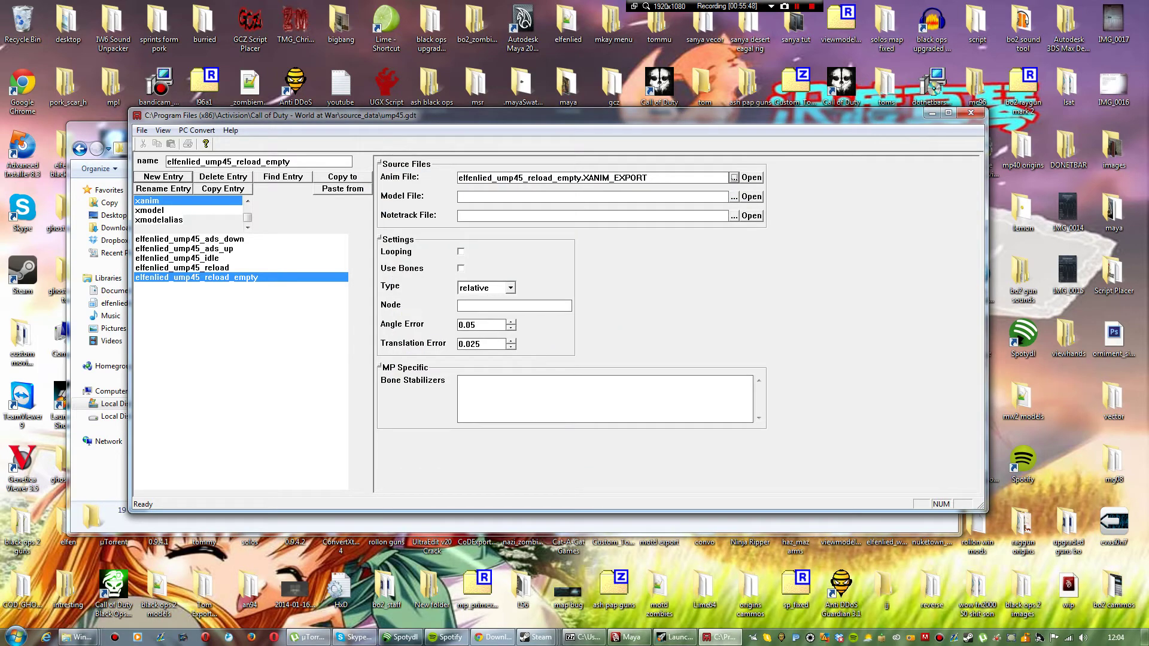
click(734, 197)
click(545, 366)
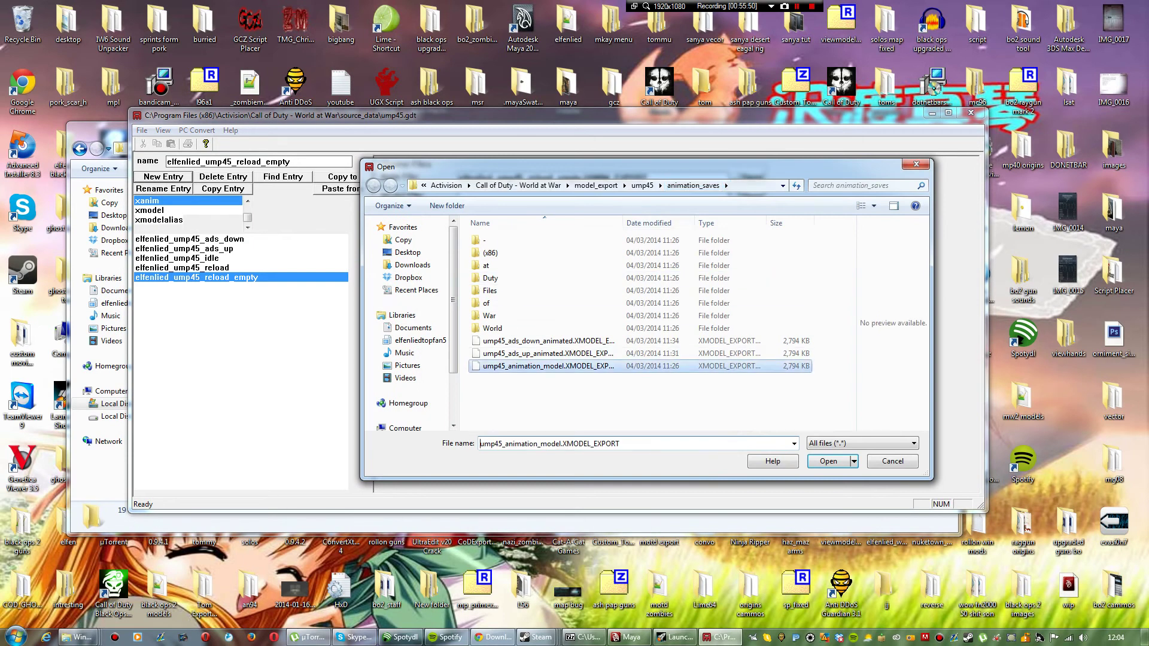
click(829, 461)
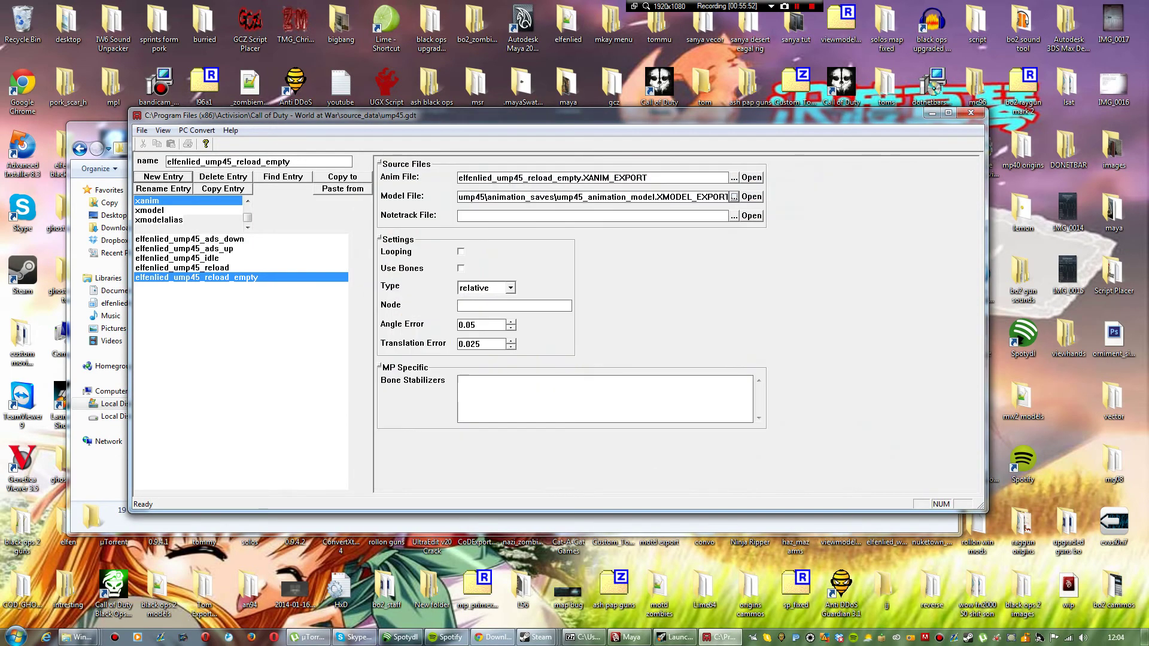
Step: Convert only the current reload_empty animation asset for PC and dismiss the conversion console
click(197, 130)
click(227, 145)
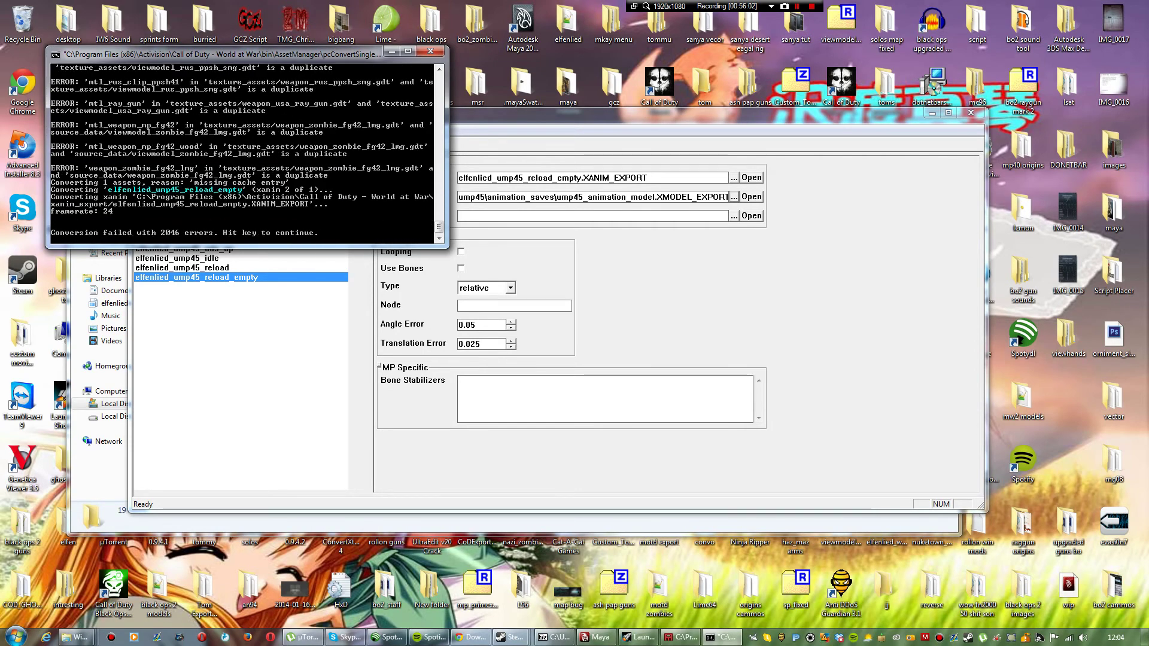
key(Return)
Step: Create a new xanim entry named elfenlied_ump45_pullout
click(163, 177)
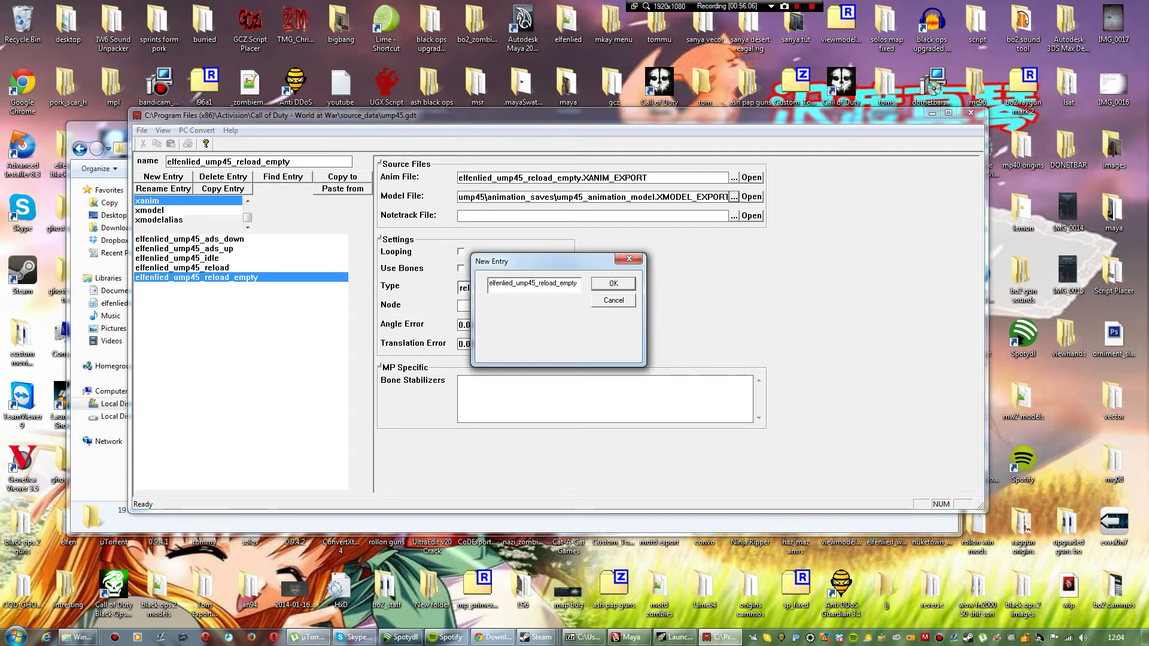
key(BackSpace)
key(BackSpace)
key(BackSpace)
key(BackSpace)
key(BackSpace)
key(BackSpace)
key(BackSpace)
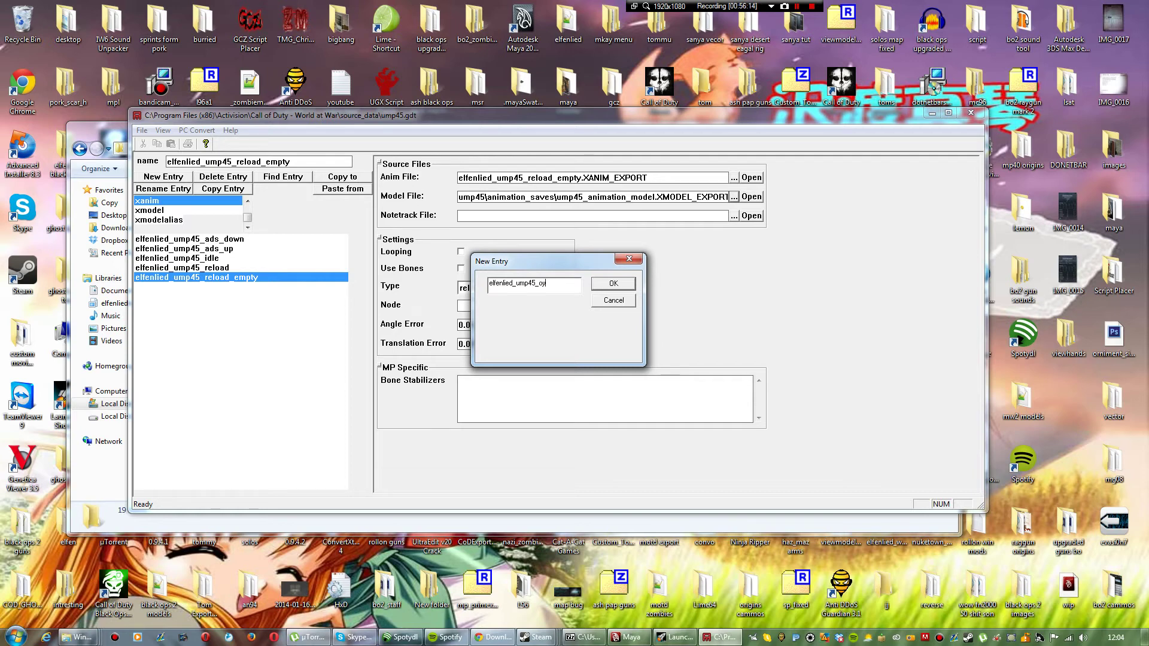
text(pullout)
key(Return)
Step: Disable Use Bones and set the type to relative for the pullout animation
click(510, 288)
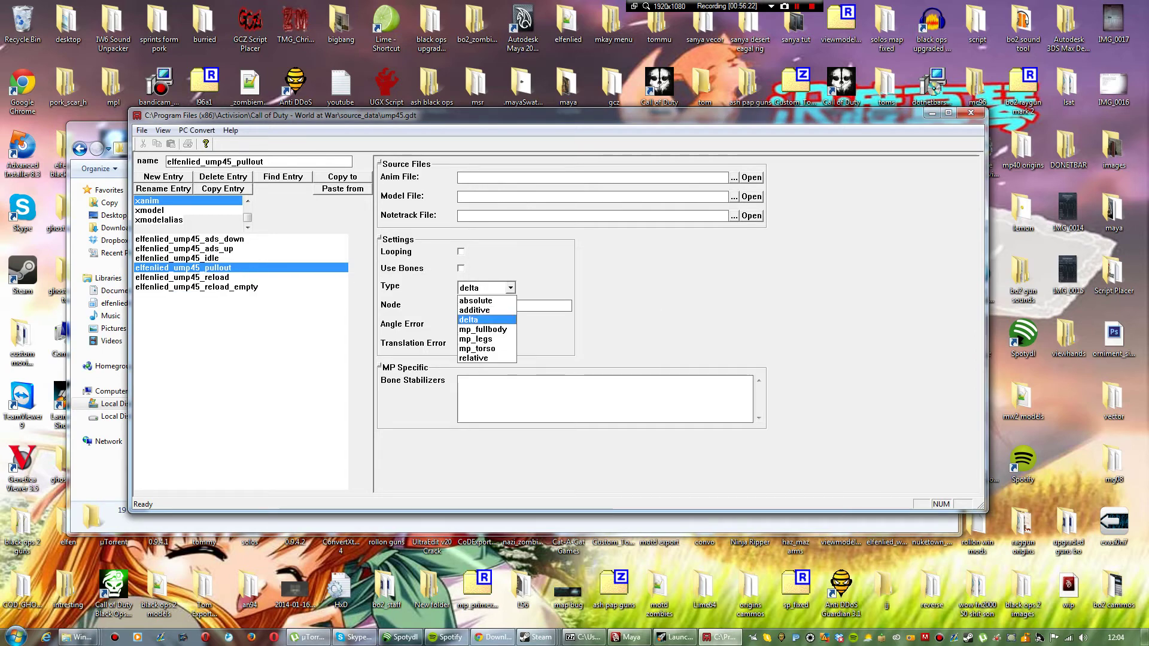
click(491, 358)
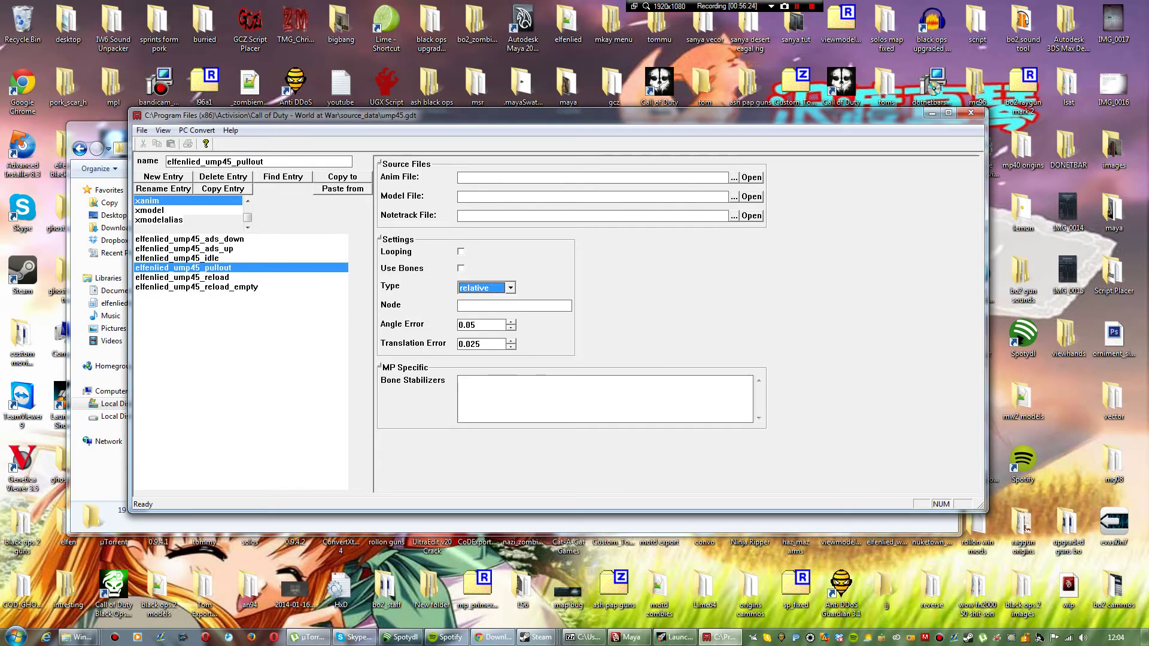
click(197, 131)
click(197, 130)
Step: Assign elfenlied_ump45_pullout.XANIM_EXPORT as the pullout entry's anim file and ump45_animation_model.XMODEL_EXPORT as its model file
click(734, 177)
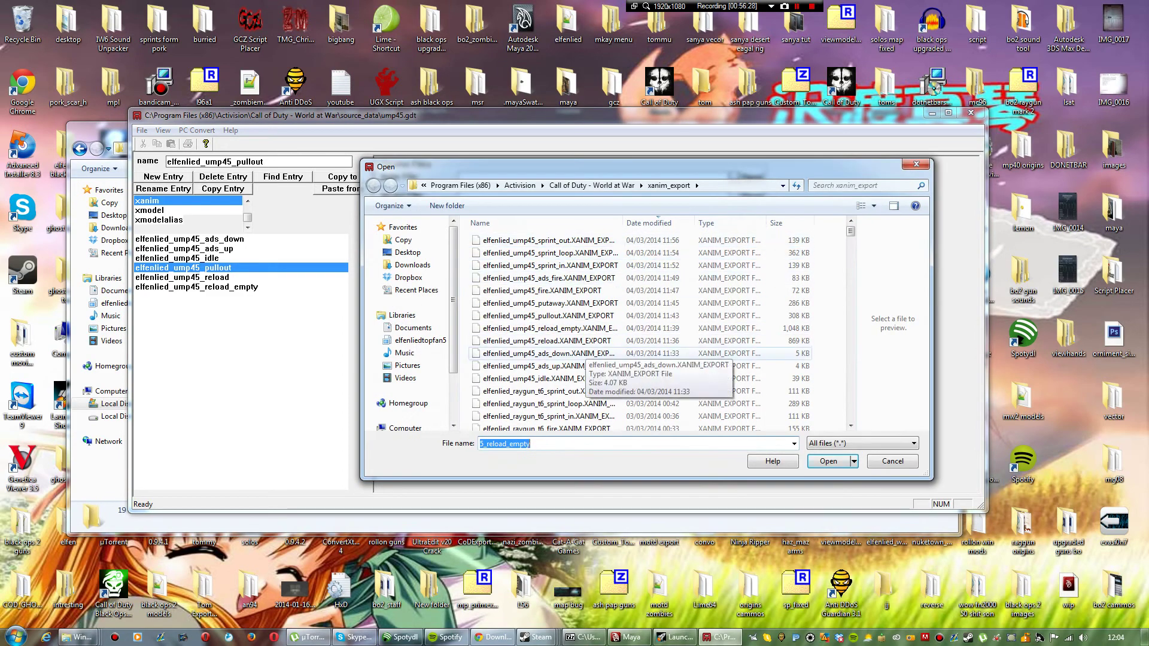
click(549, 315)
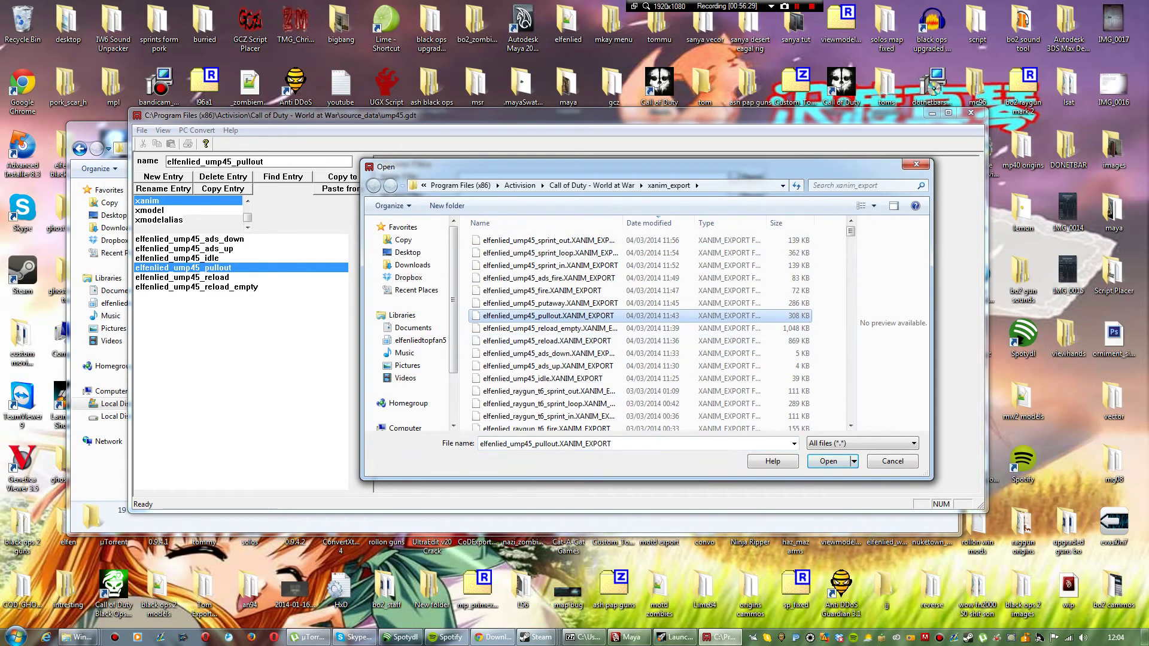
key(Return)
click(734, 197)
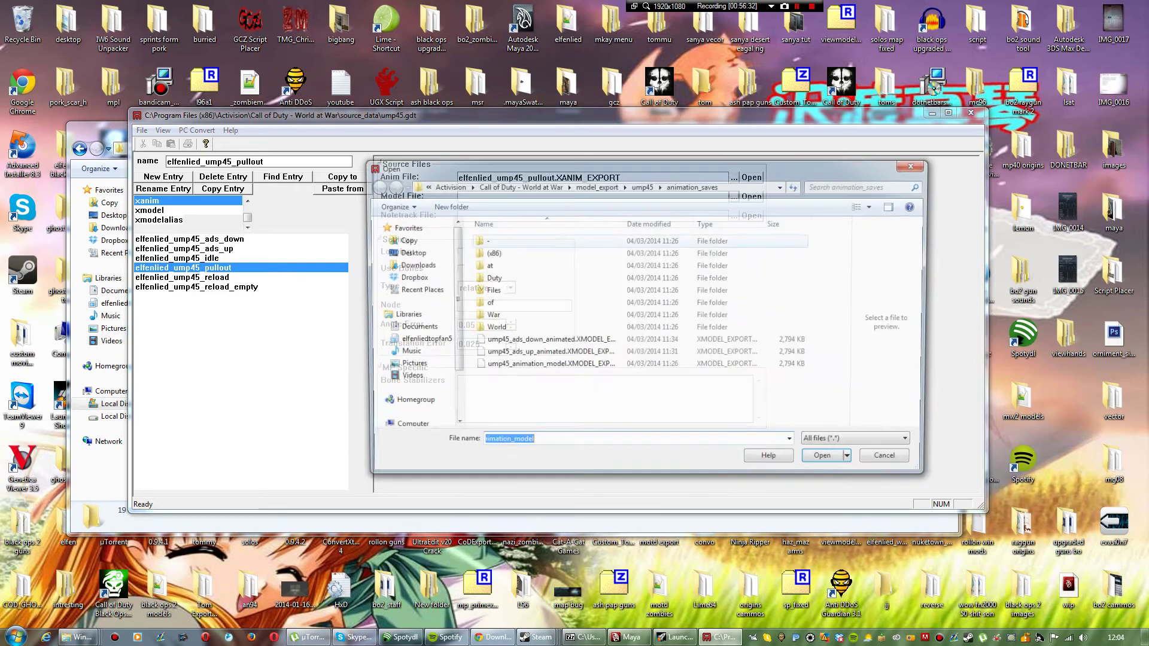
click(548, 365)
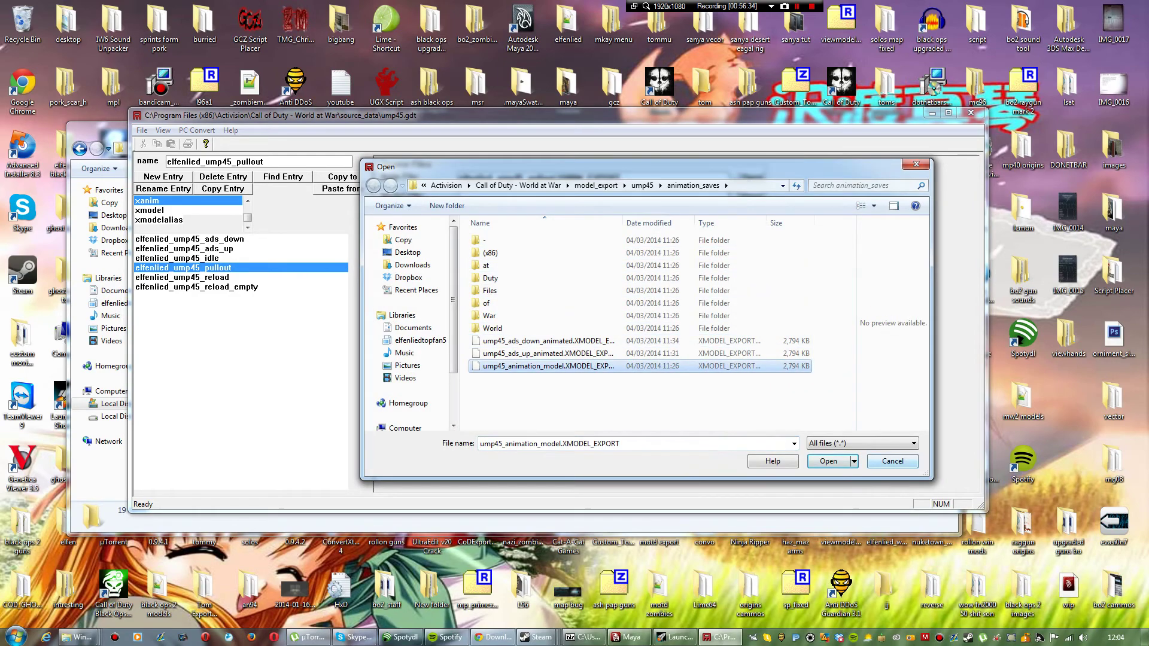
key(Return)
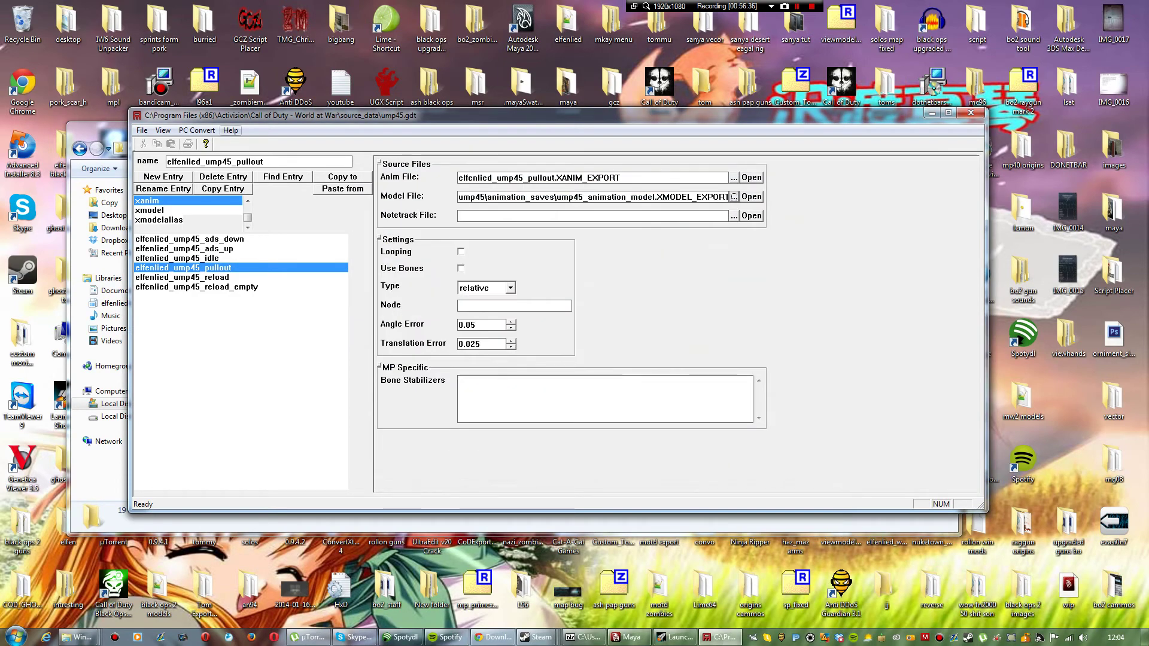
Step: Convert only the current pullout animation asset for PC and dismiss the conversion console
click(197, 130)
click(227, 144)
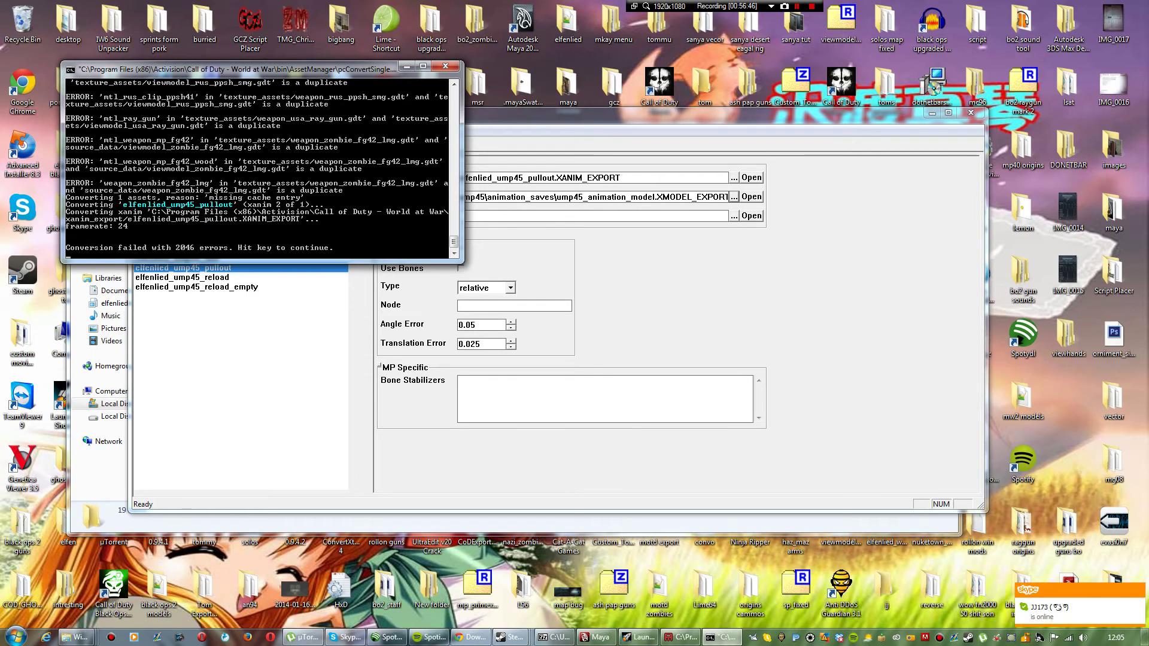
key(Return)
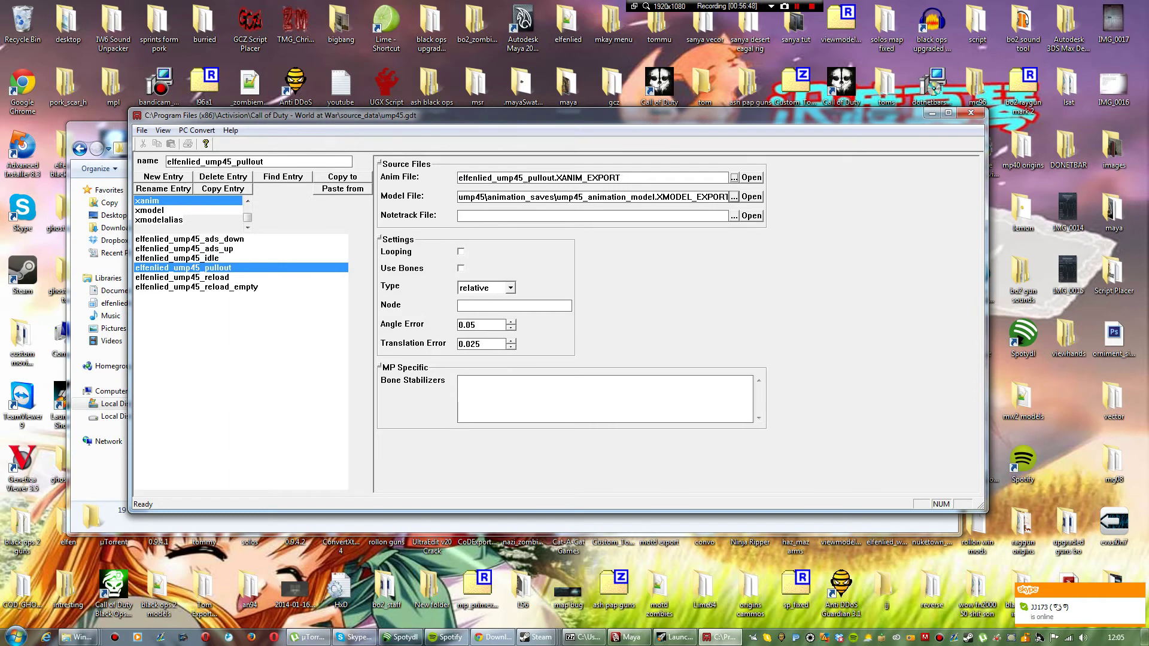
Step: Create a new xanim entry named elfenlied_ump45_putaway
click(163, 177)
key(BackSpace)
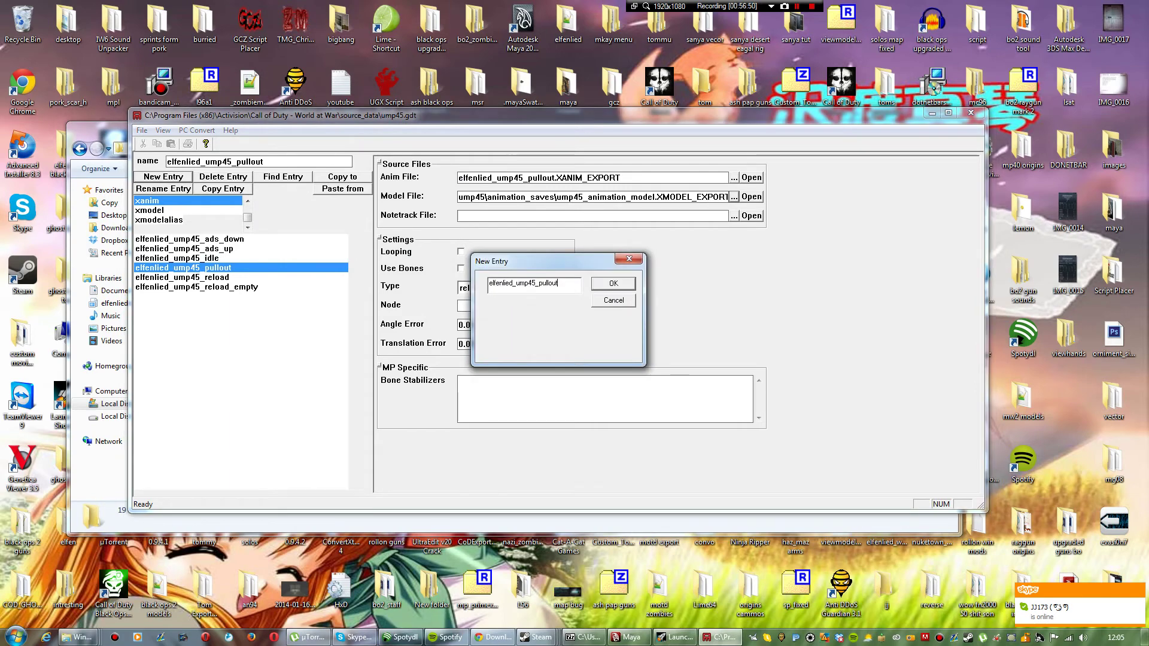
key(BackSpace)
text(taway)
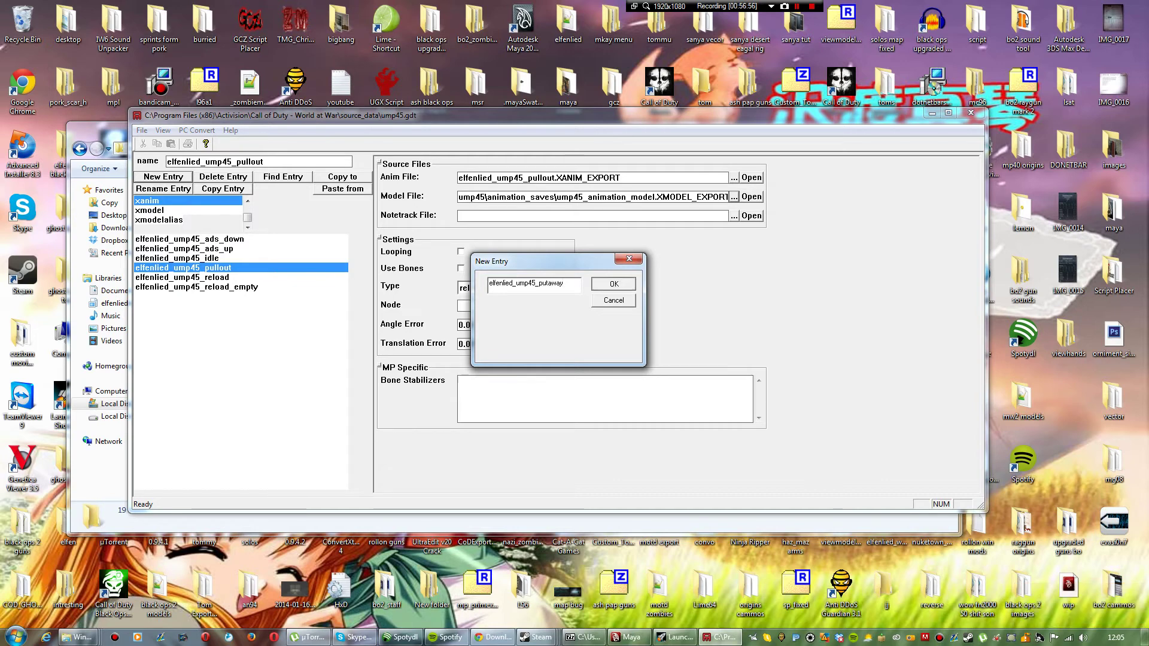
key(Return)
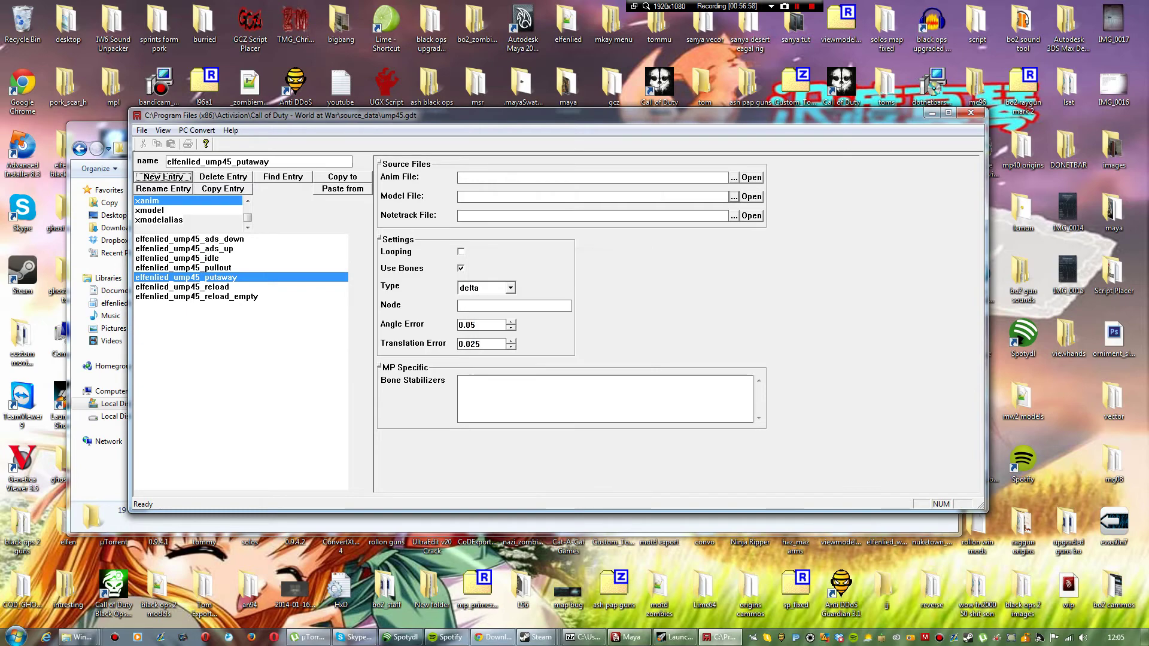
Step: Disable Use Bones and set the type to relative for the putaway animation
key(Tab)
key(alt+Down)
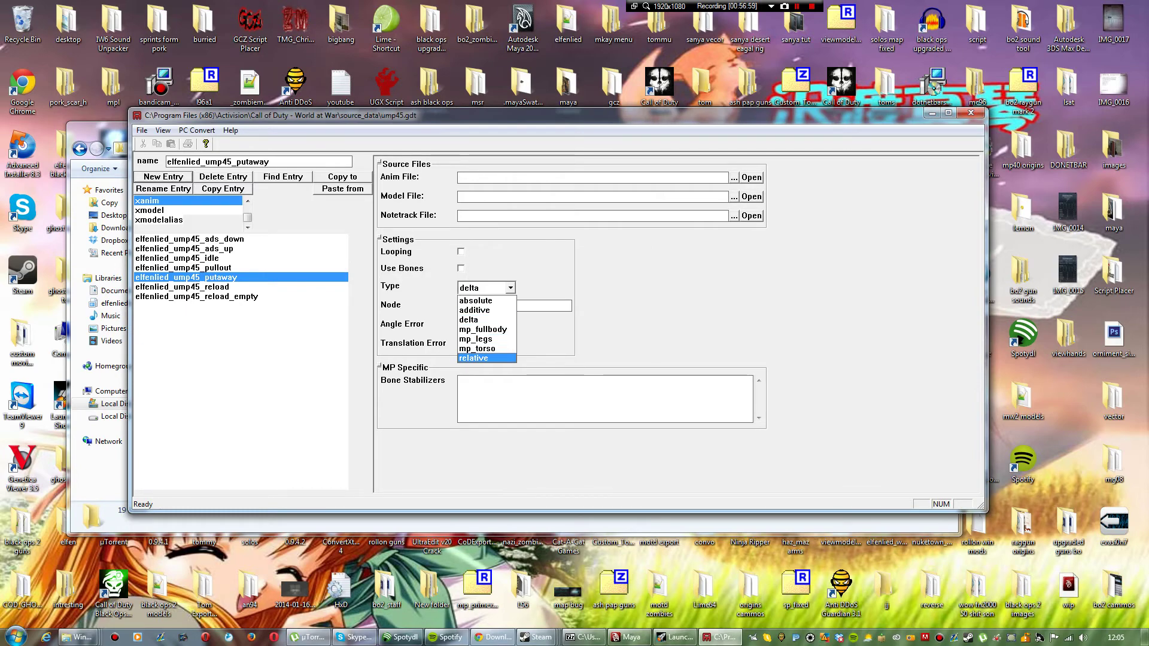
key(Up)
key(Return)
Step: Assign elfenlied_ump45_putaway.XANIM_EXPORT and ump45_animation_model.XMODEL_EXPORT as the putaway entry's anim and model files, and convert only that asset for PC
click(735, 178)
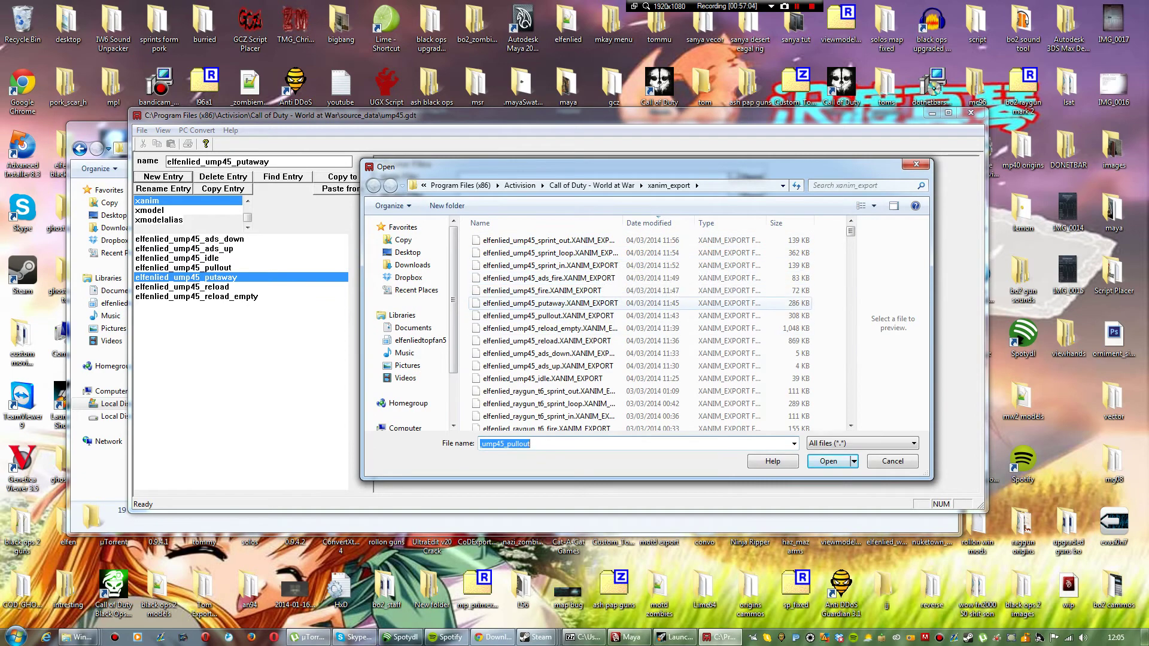
click(650, 303)
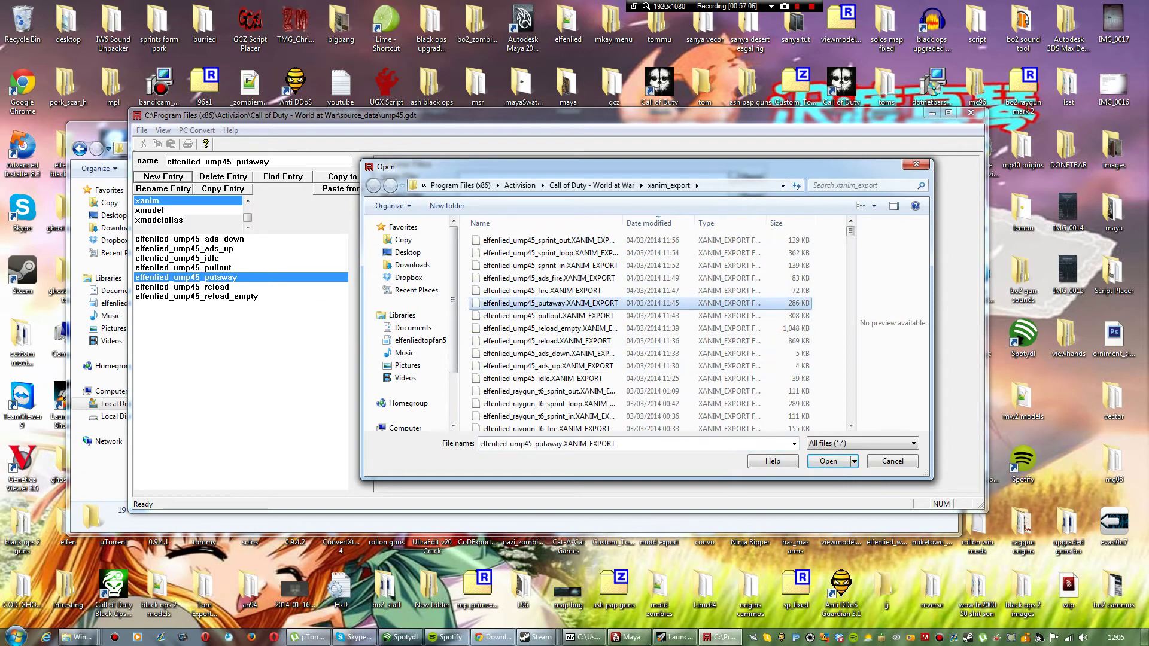
key(Return)
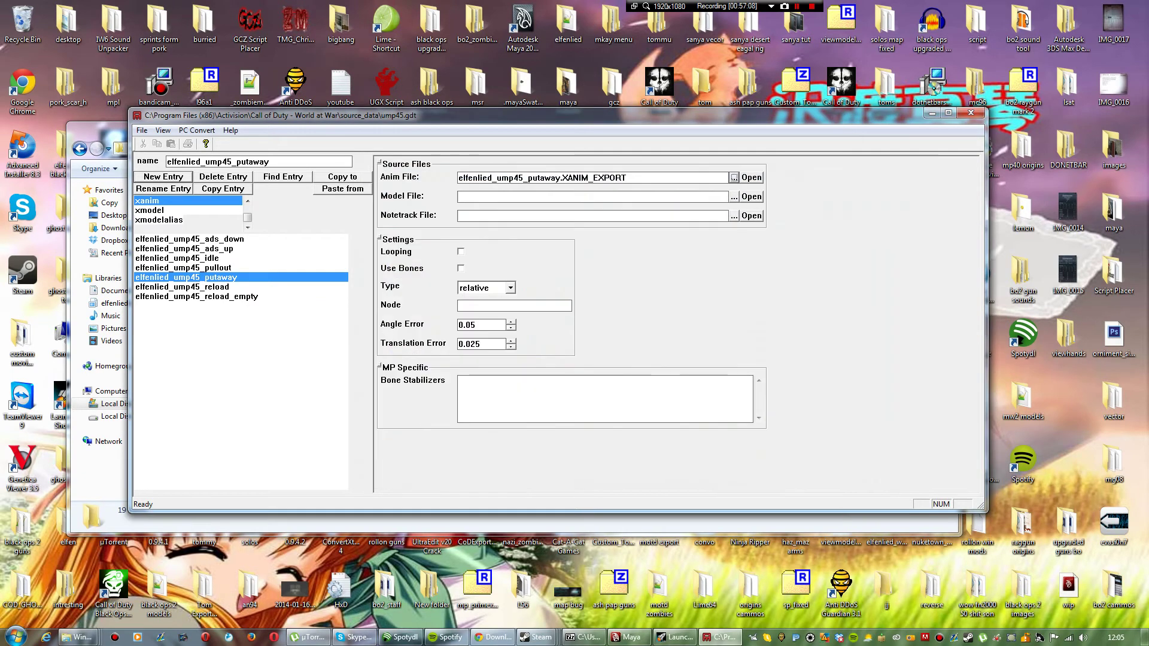
click(734, 197)
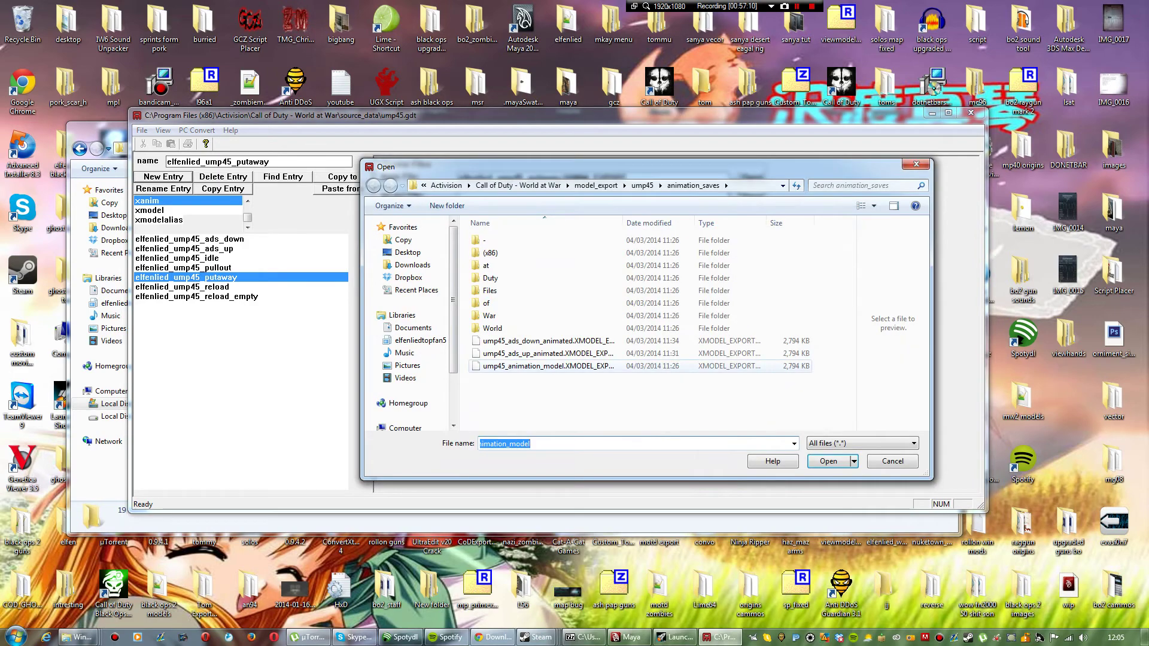
click(548, 366)
key(Return)
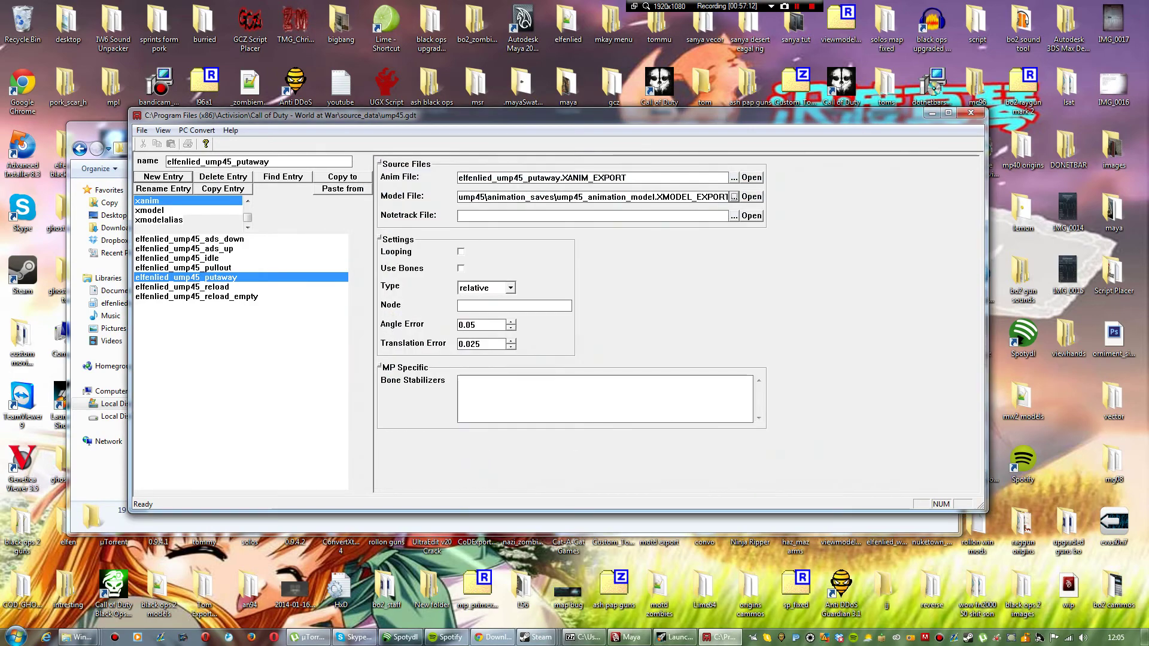
click(197, 130)
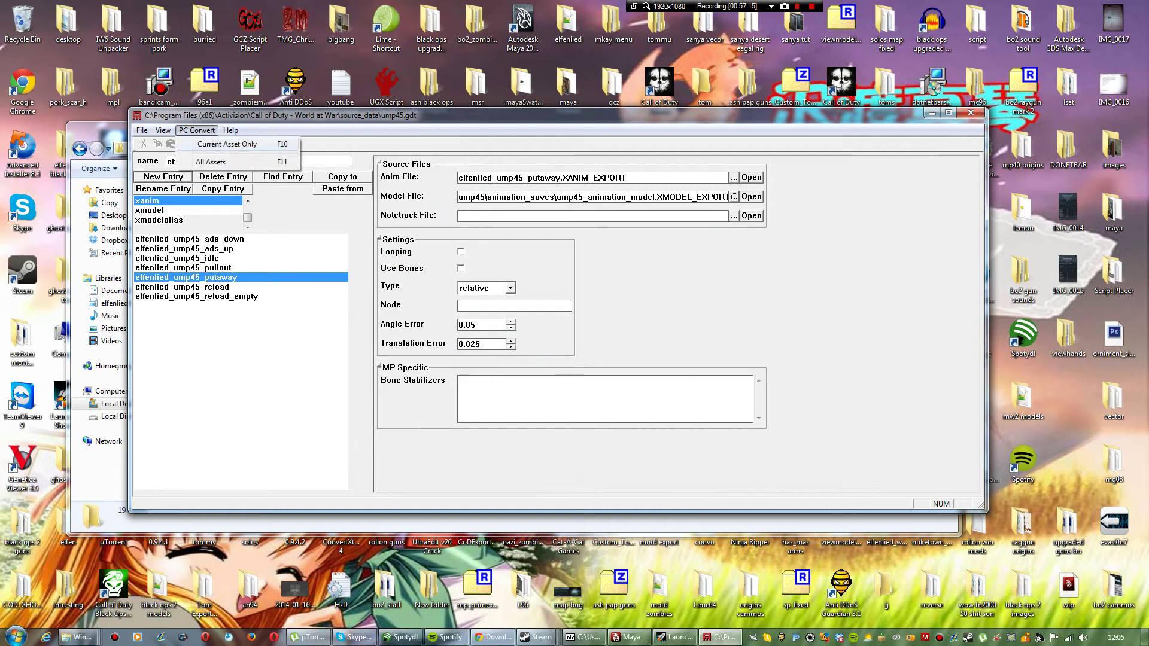
click(206, 141)
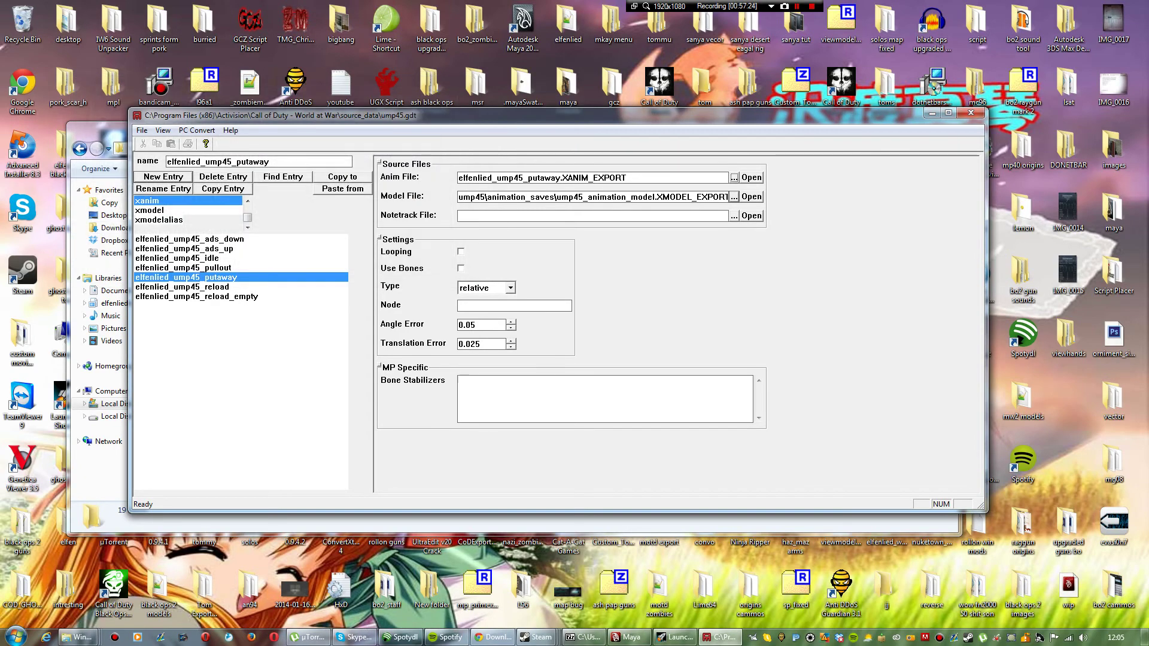
Step: Create a new xanim entry named elfenlied_ump45_fire
click(163, 176)
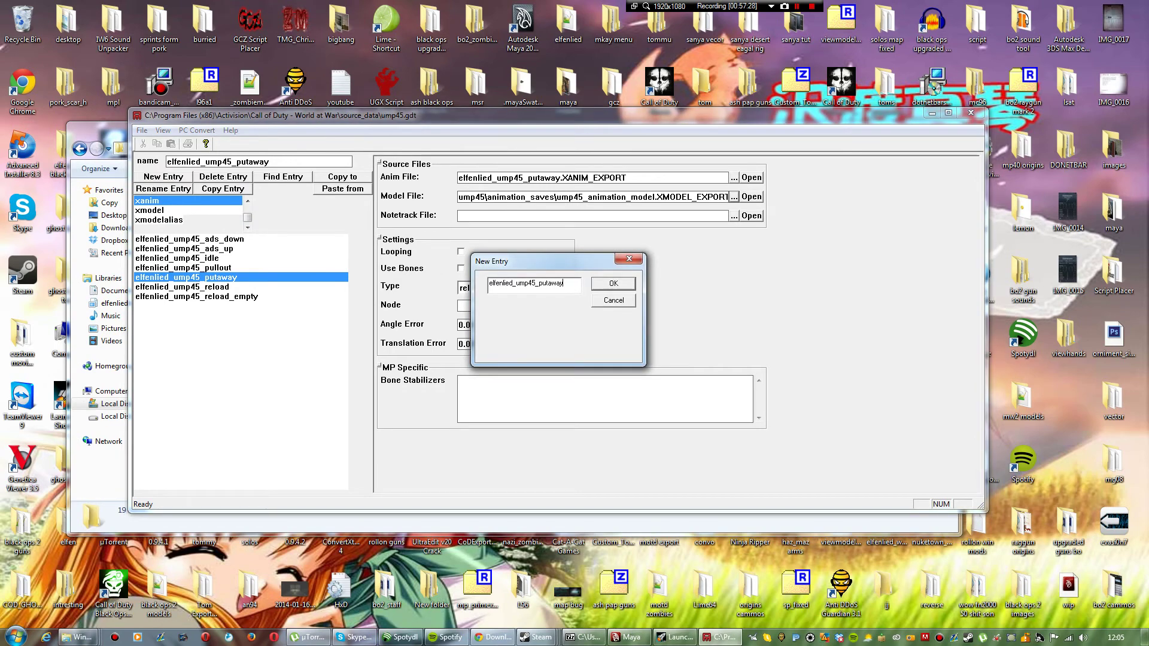
key(BackSpace)
key(BackSpace)
key(BackSpace)
key(BackSpace)
key(BackSpace)
key(BackSpace)
text(ur)
key(Return)
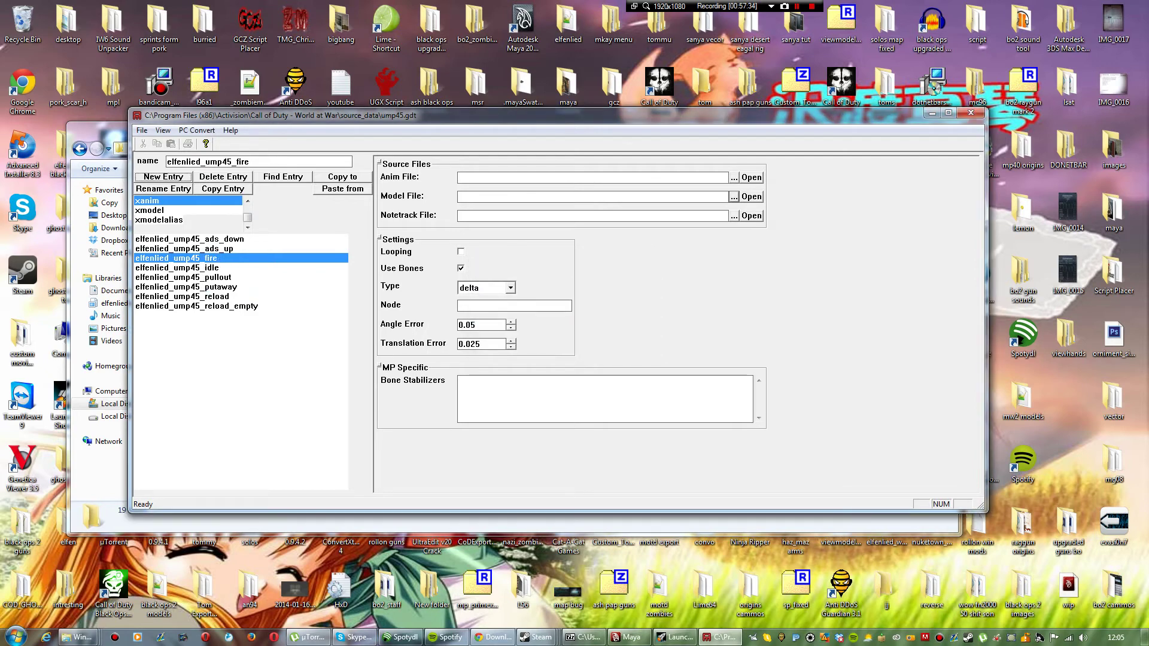
Step: Disable Use Bones and set the type to relative for the fire animation
click(461, 268)
click(510, 288)
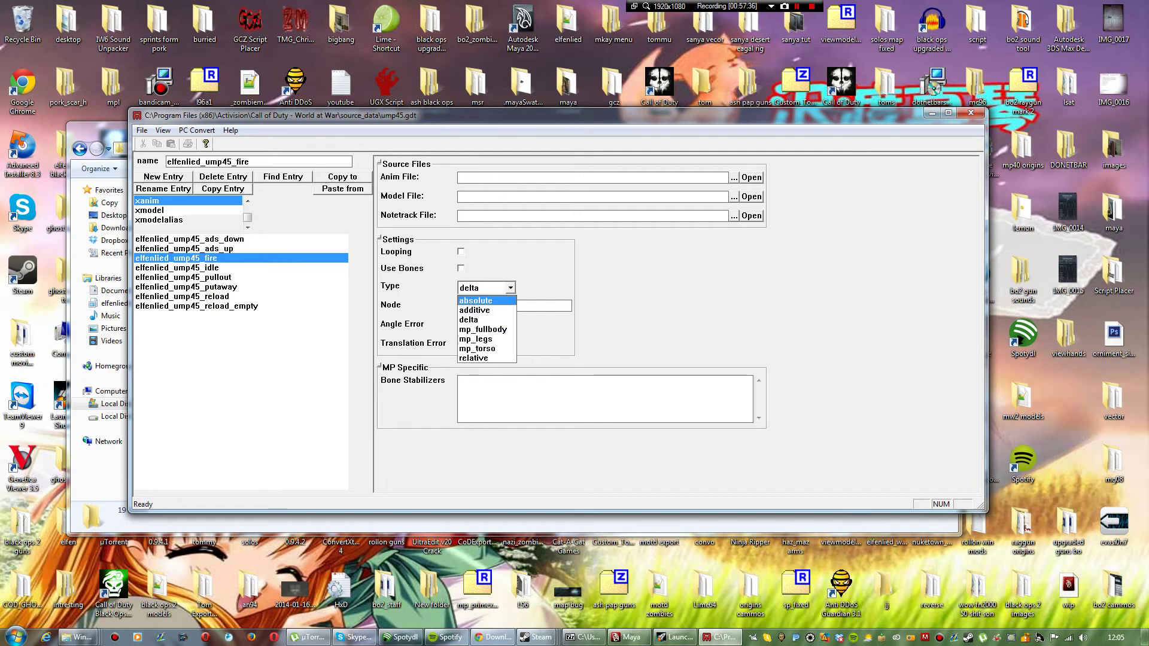
key(Return)
Step: Assign elfenlied_ump45_fire.XANIM_EXPORT as the fire entry's anim file and ump45_animation_model.XMODEL_EXPORT as its model file
click(735, 178)
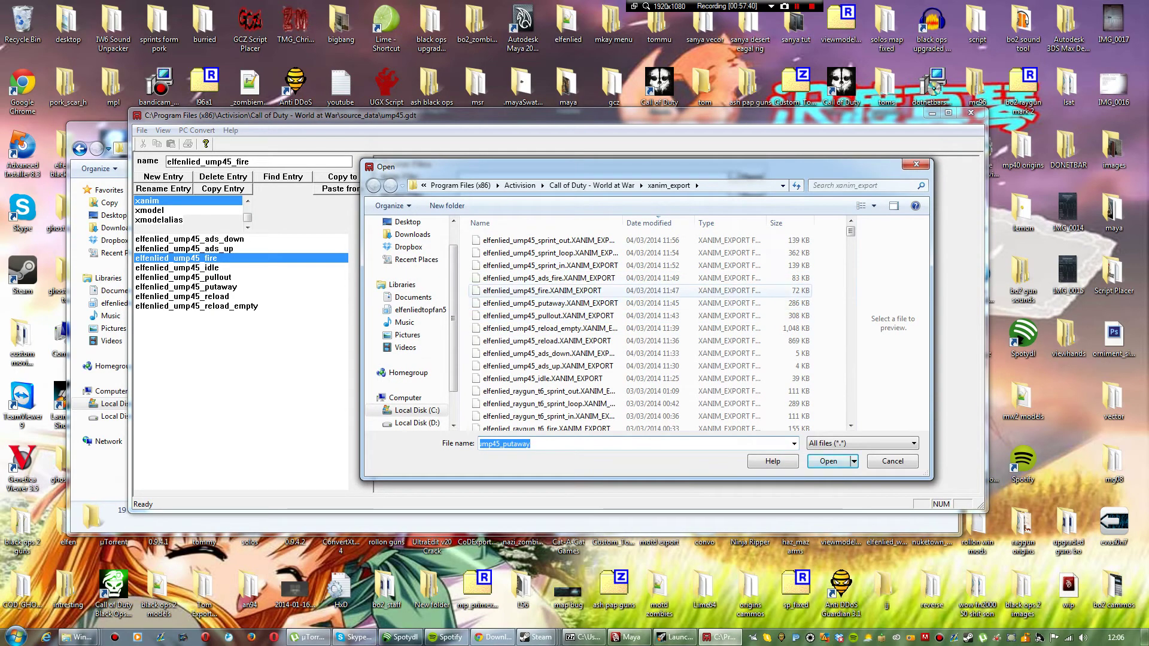
click(542, 291)
key(Return)
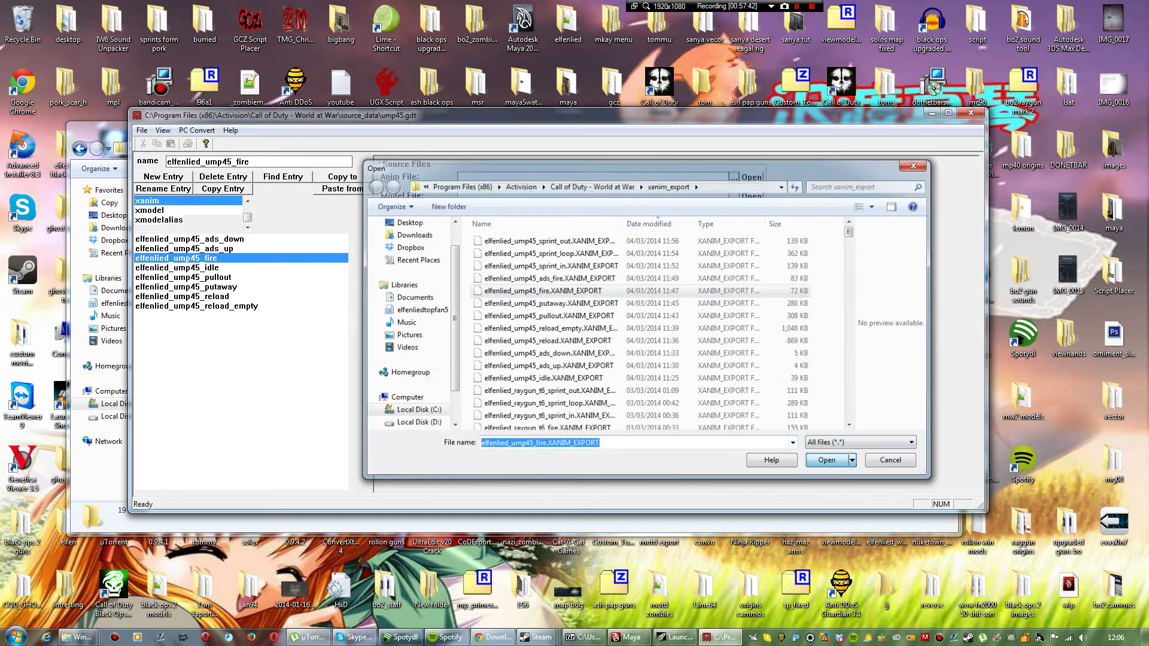
click(734, 197)
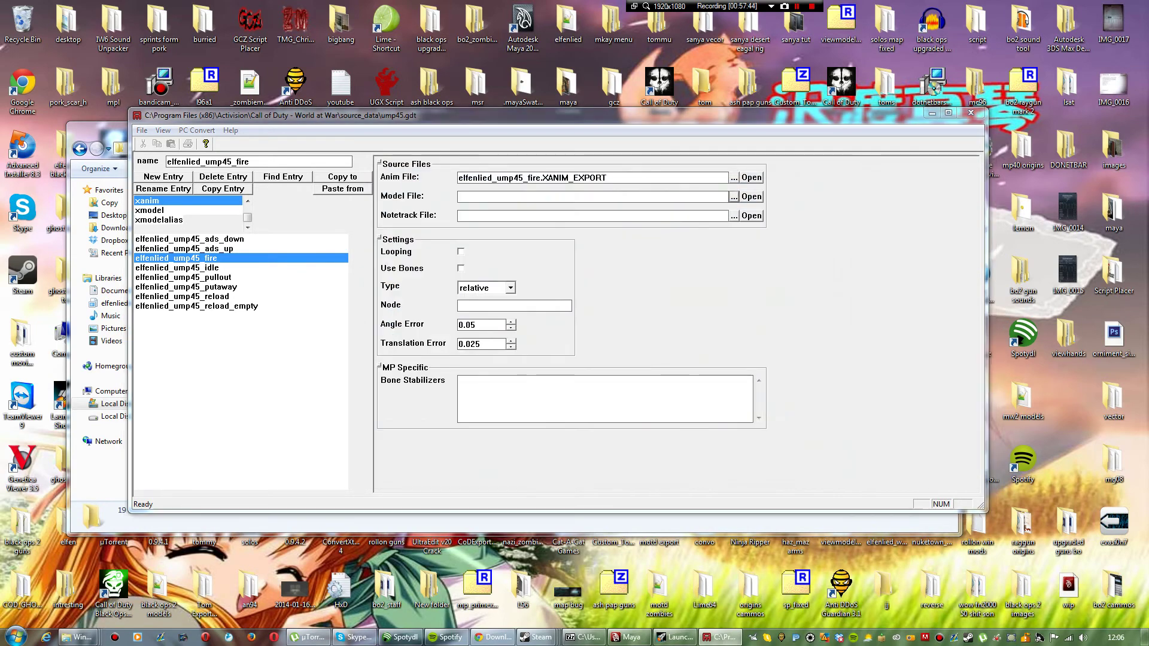
click(547, 367)
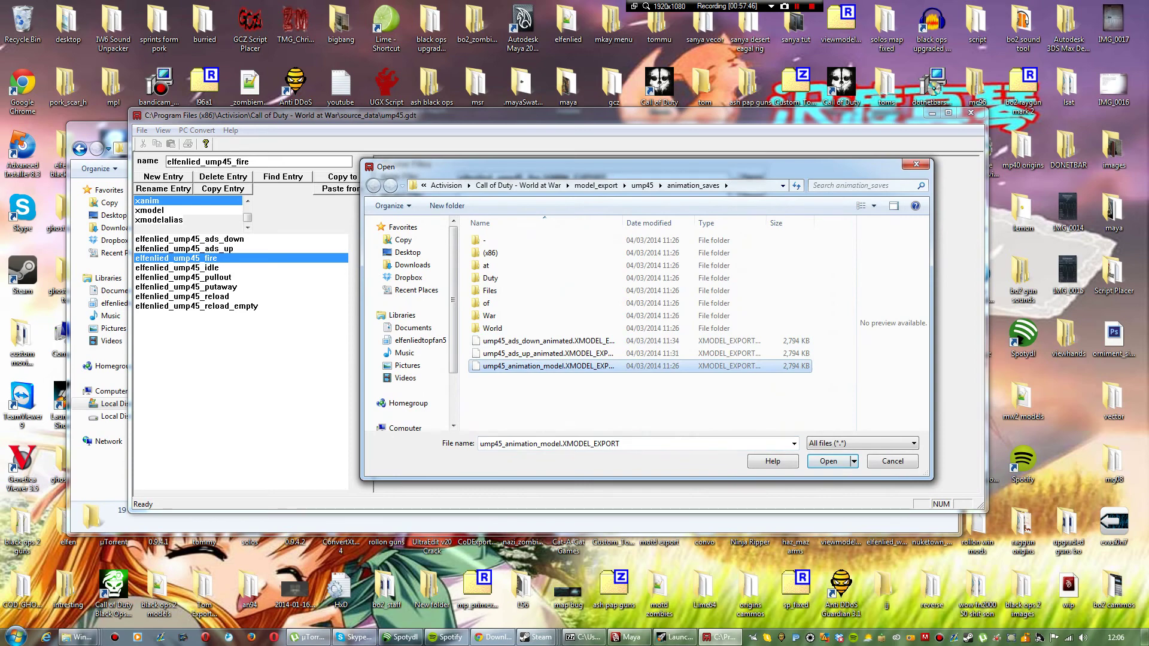
click(829, 461)
Step: Convert only the current fire animation asset for PC and dismiss the conversion console
click(197, 130)
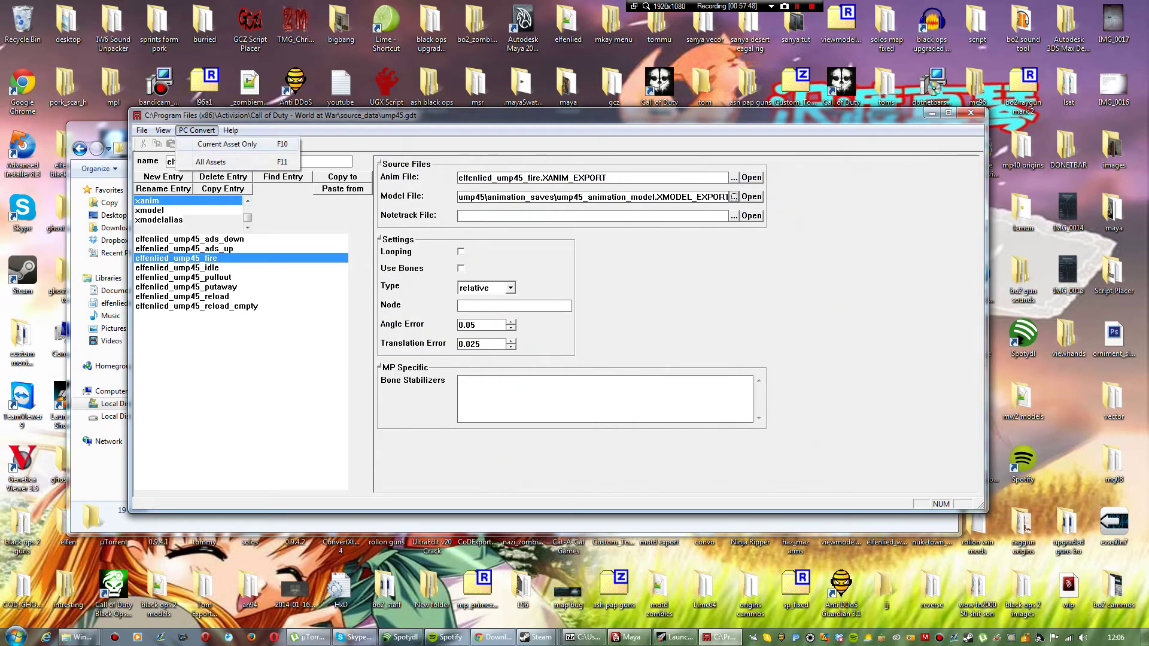
click(231, 143)
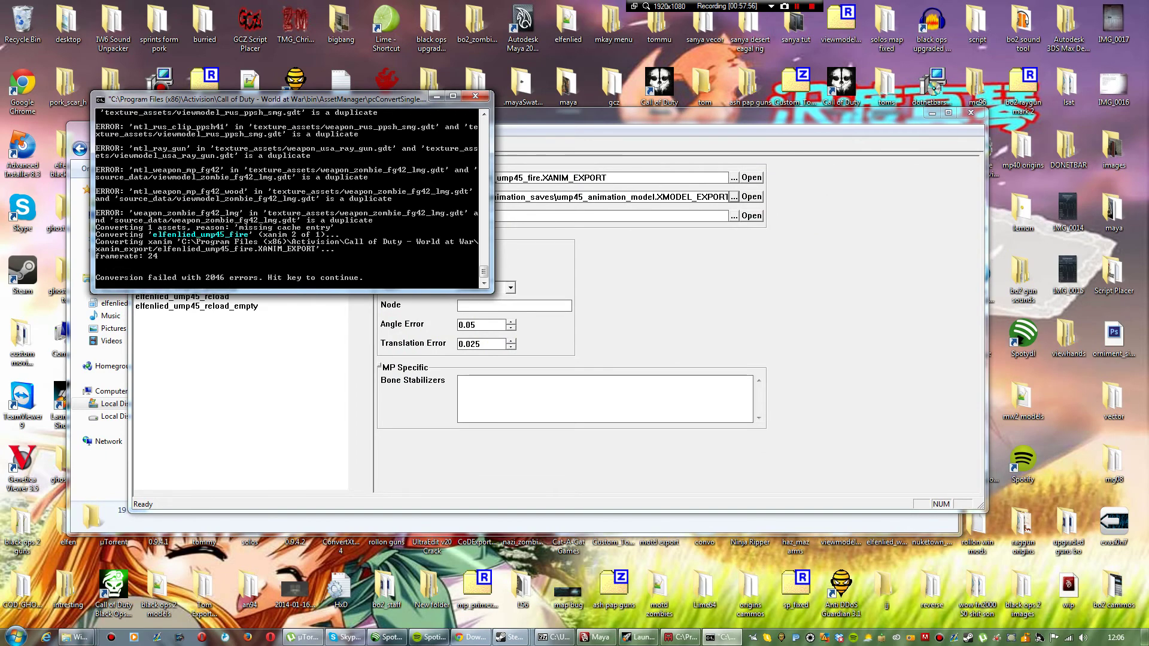
key(Return)
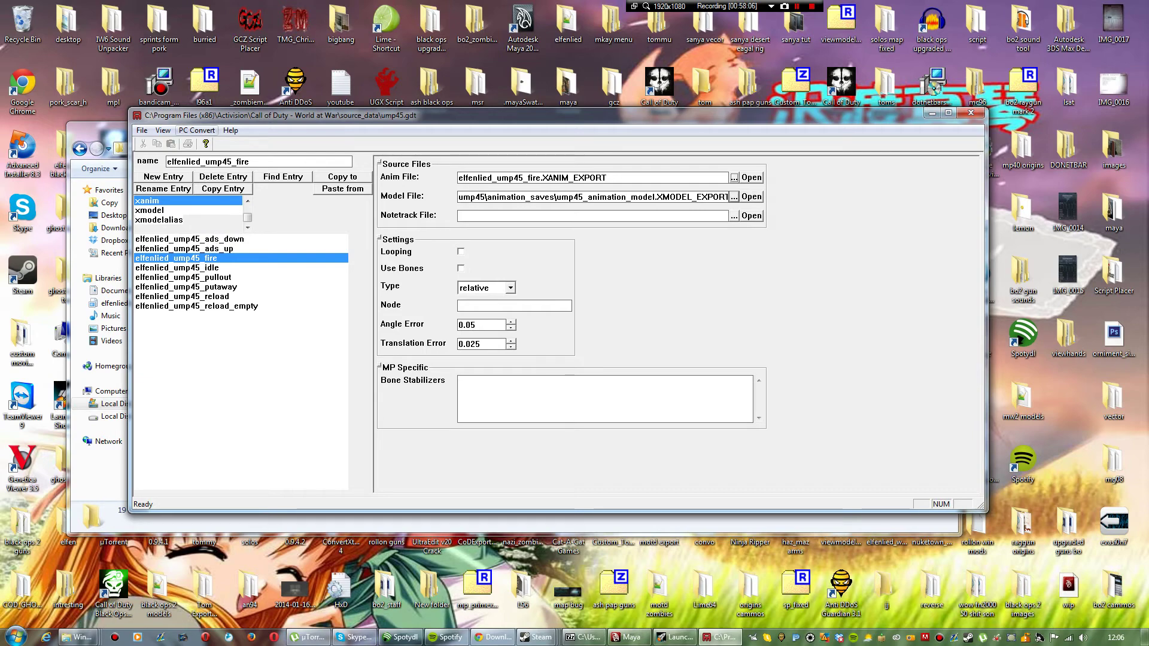
Step: Create a new xanim entry named elfenlied_ump45_ads_fire
click(163, 177)
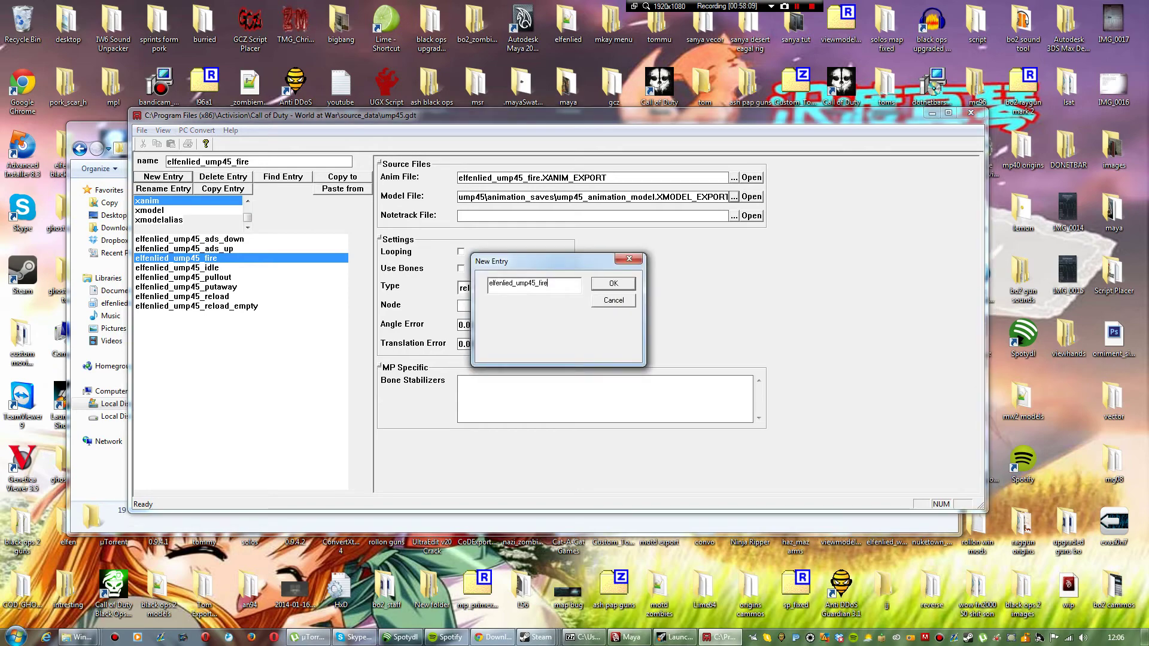
text(ads_fire)
key(Return)
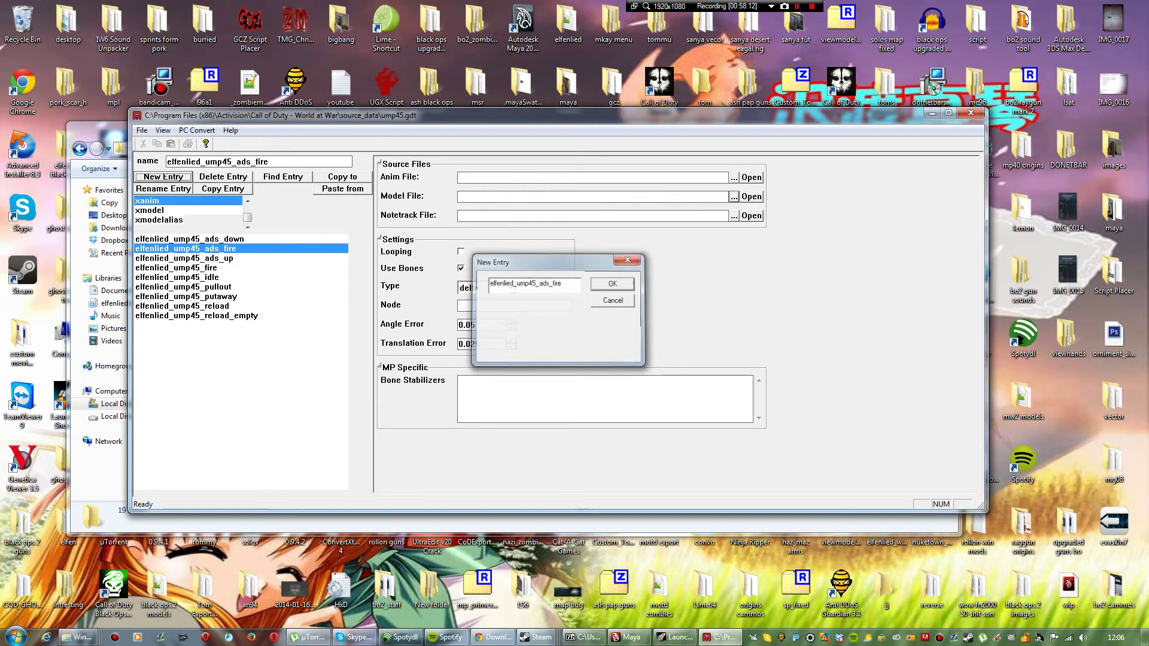
Step: Disable Use Bones and set the type to relative for the ADS fire animation
click(461, 269)
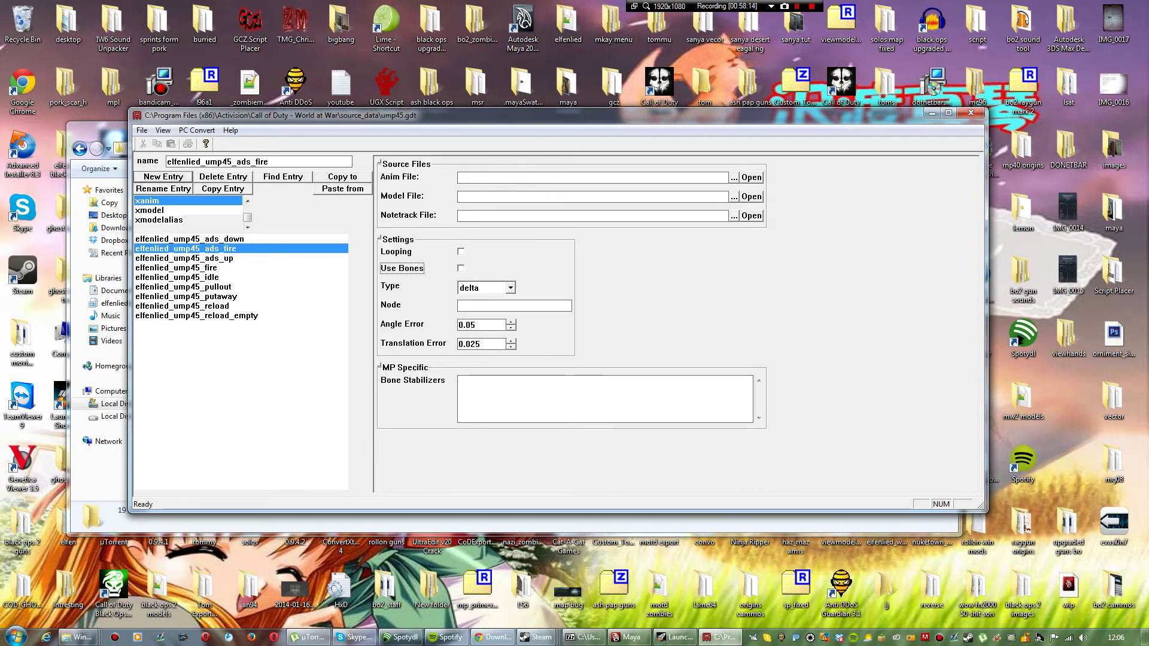
click(510, 288)
click(487, 358)
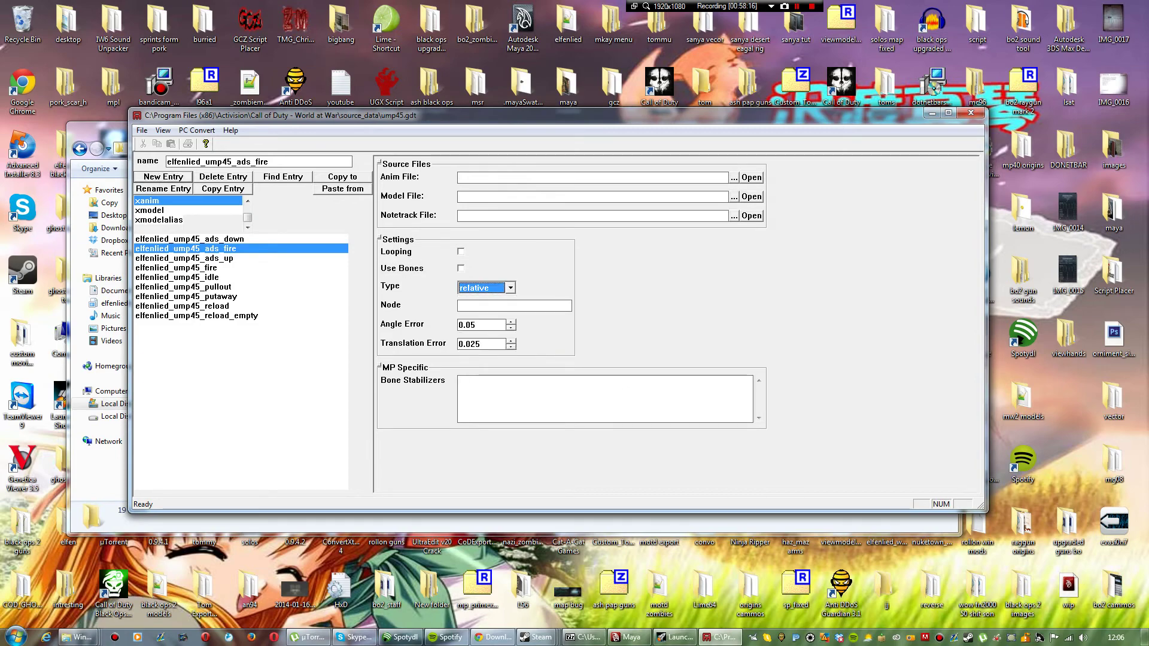
Step: Assign elfenlied_ump45_ads_fire.XANIM_EXPORT as the ADS fire entry's anim file and ump45_animation_model.XMODEL_EXPORT as its model file
click(734, 177)
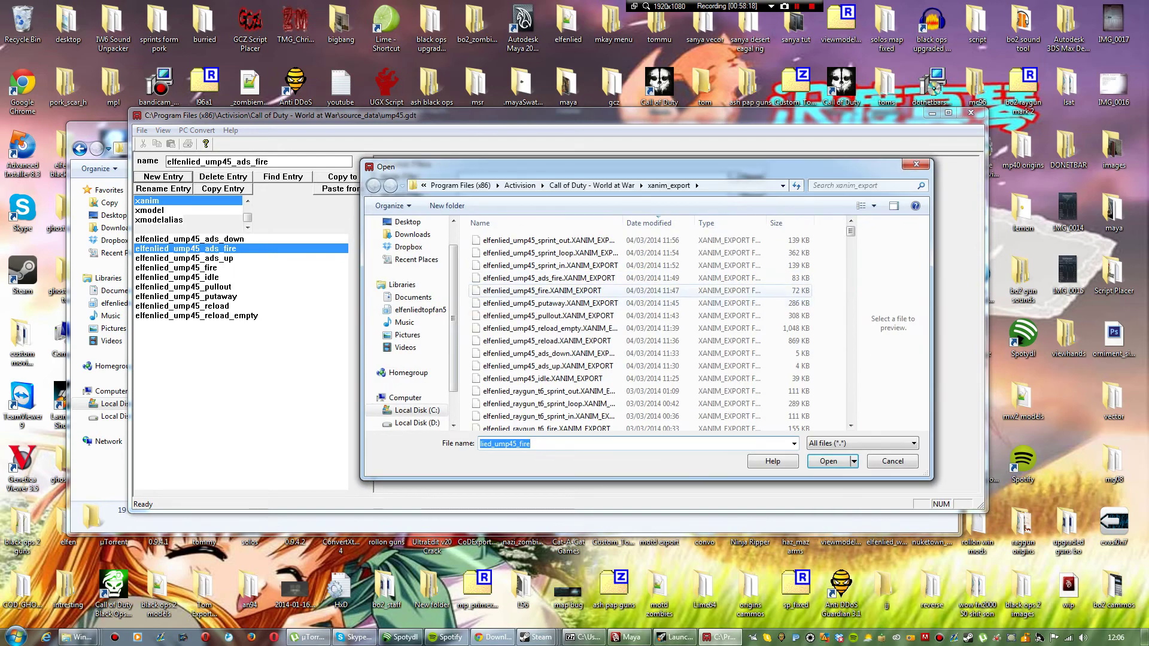
click(574, 278)
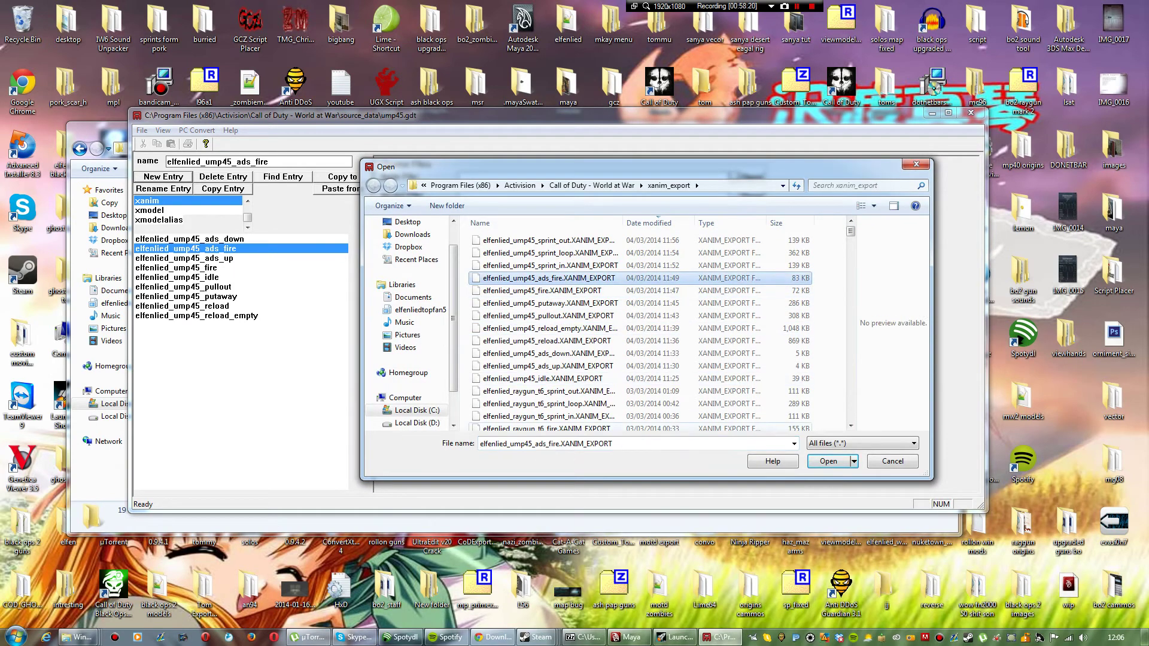
click(828, 461)
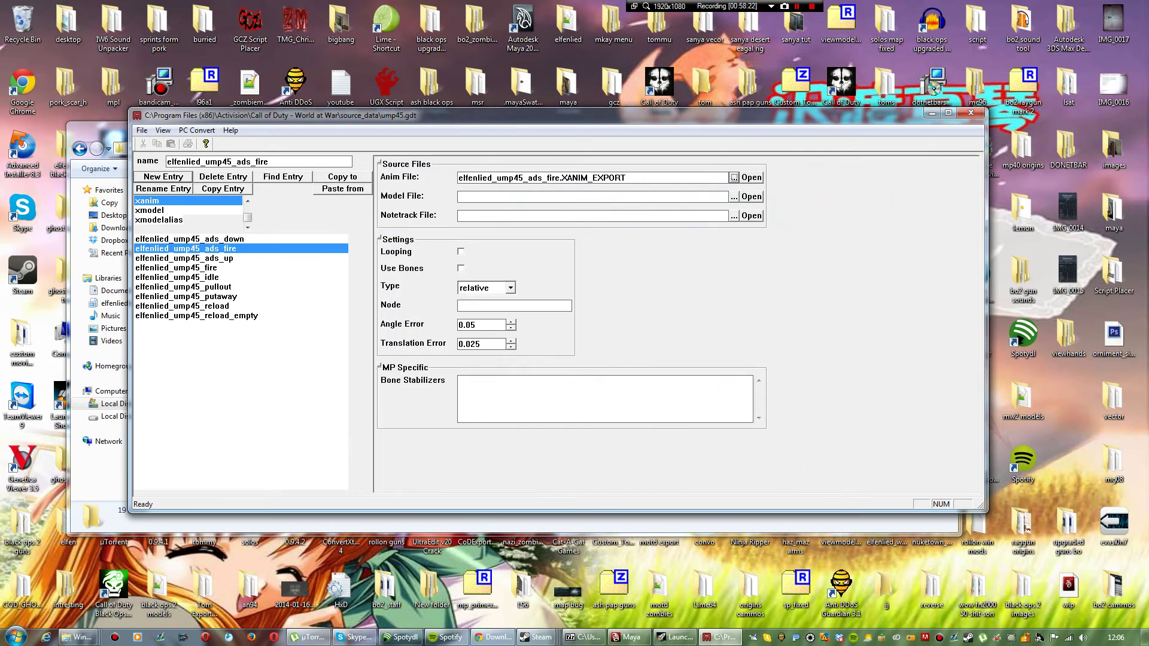
click(734, 197)
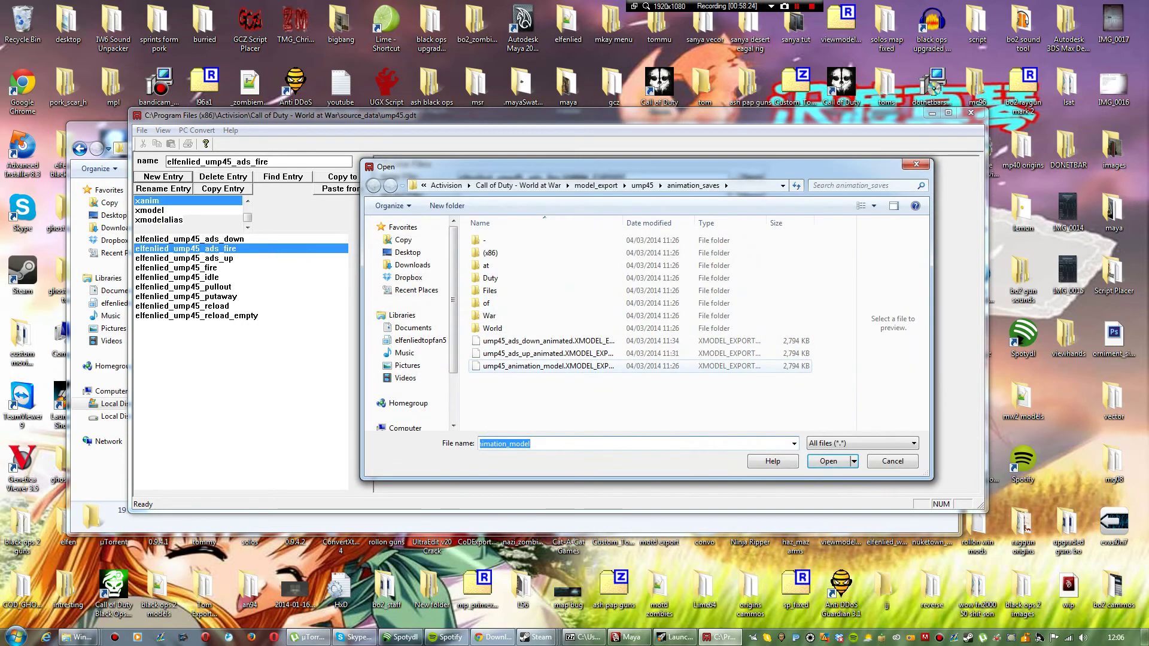
click(548, 365)
click(828, 461)
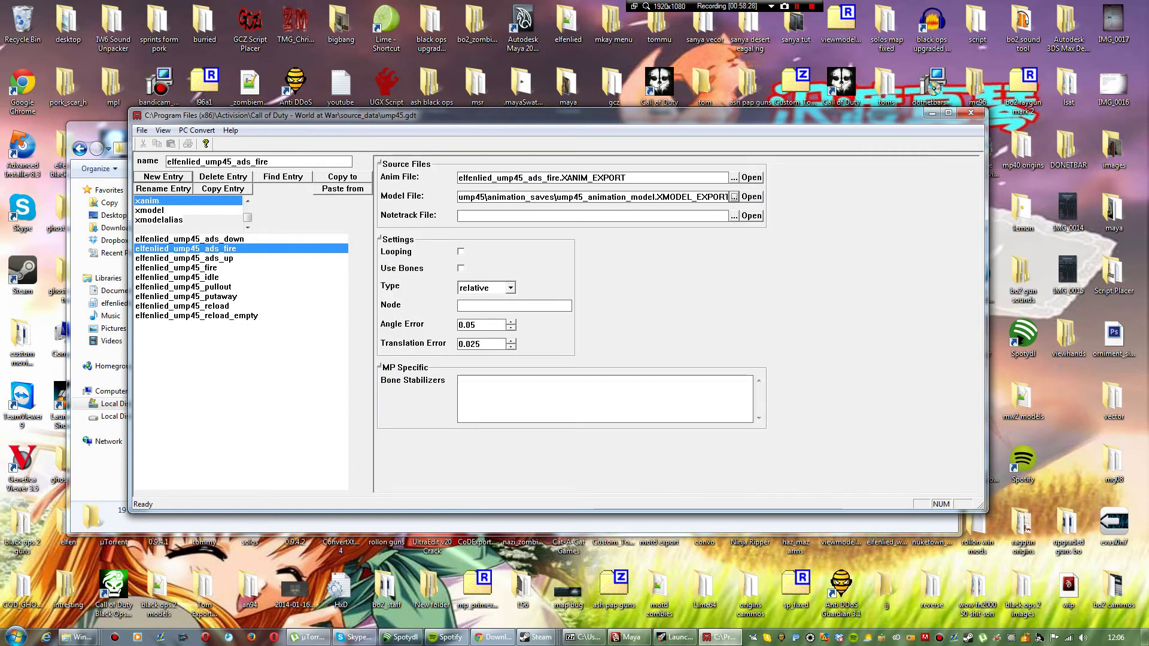
Step: Convert only the current ADS fire animation asset for PC and dismiss the conversion console
click(197, 131)
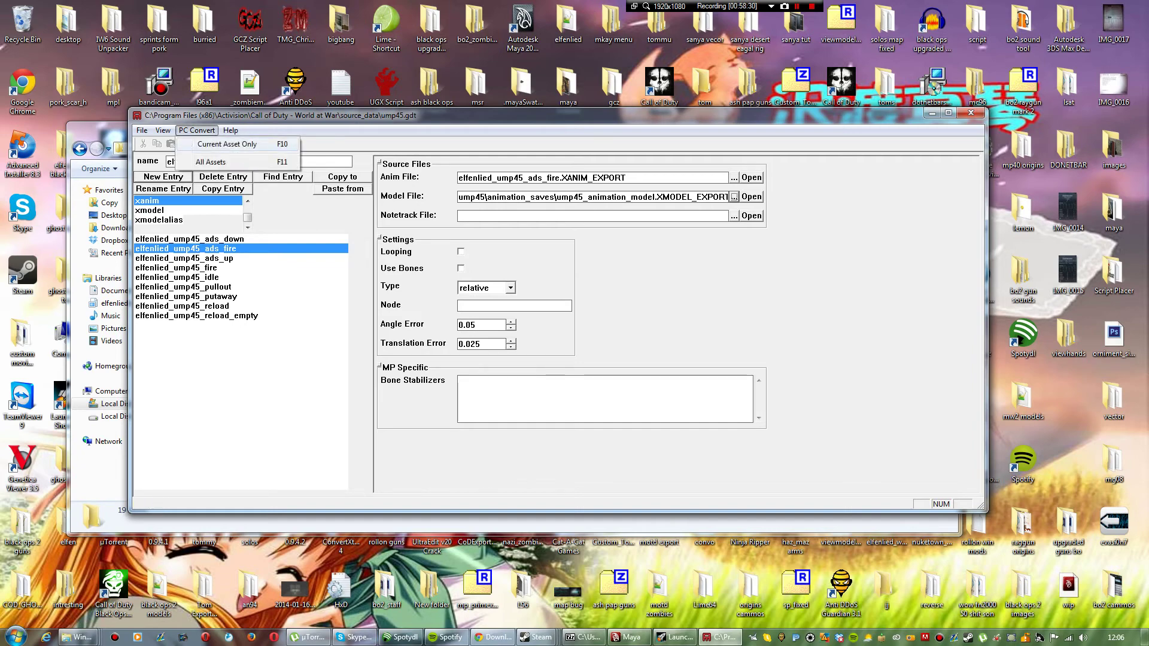
click(227, 145)
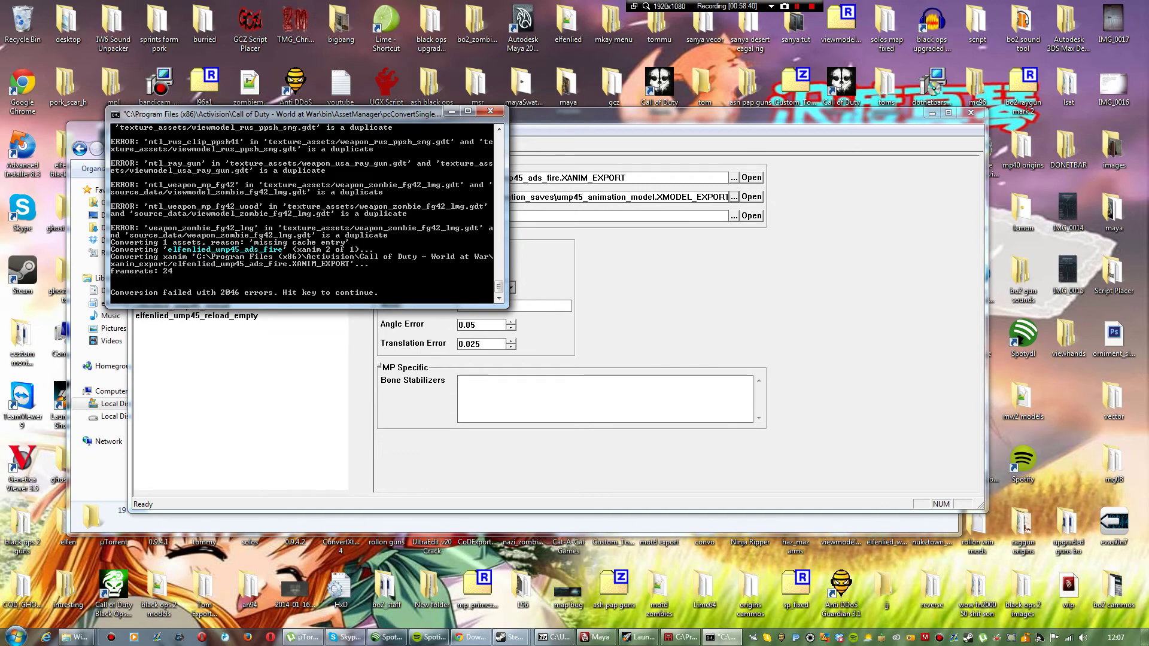
key(Return)
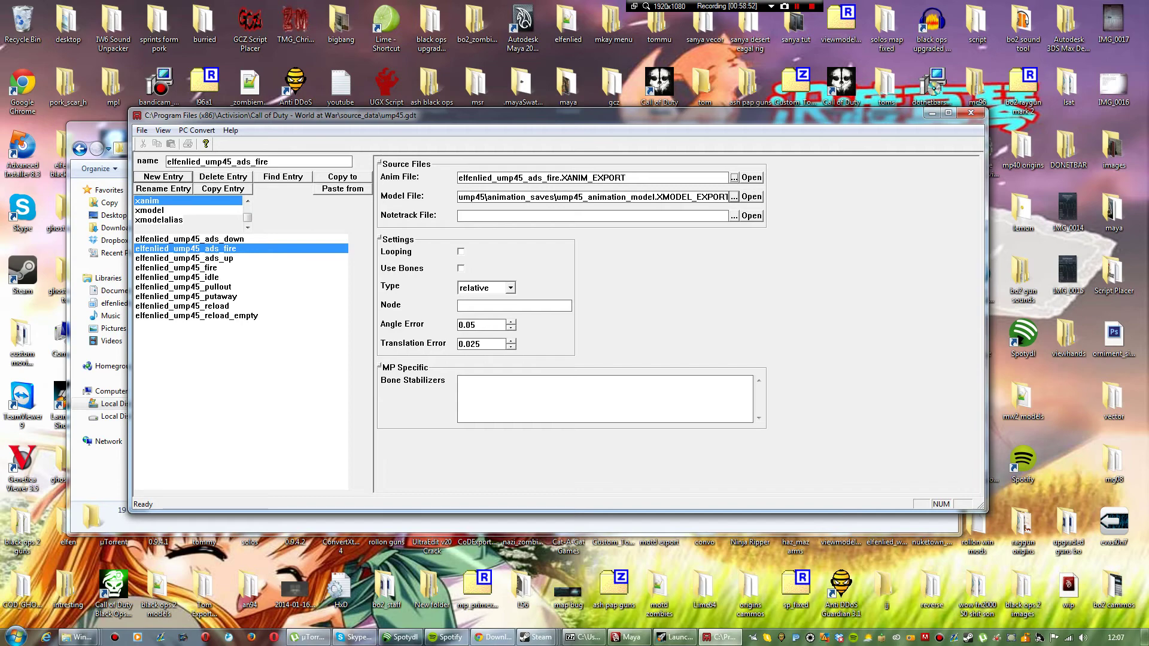
Step: Create a new xanim entry named elfenlied_ump45_sprint_in
click(163, 177)
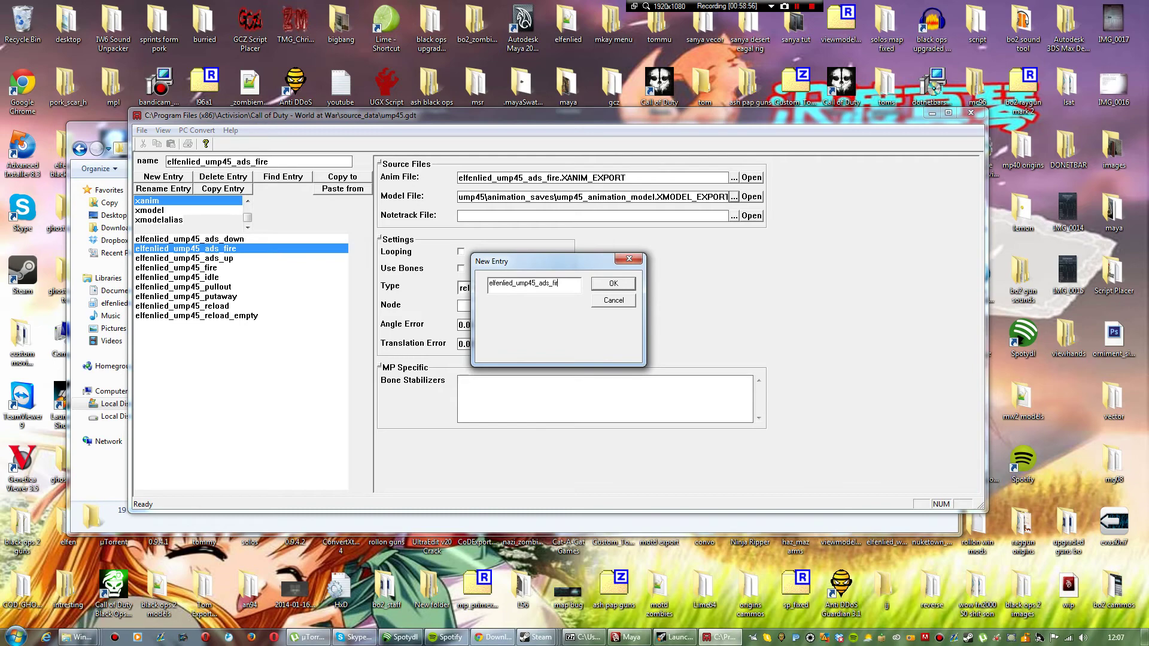
key(BackSpace)
key(BackSpace)
key(BackSpace)
key(BackSpace)
key(BackSpace)
key(BackSpace)
key(BackSpace)
click(614, 283)
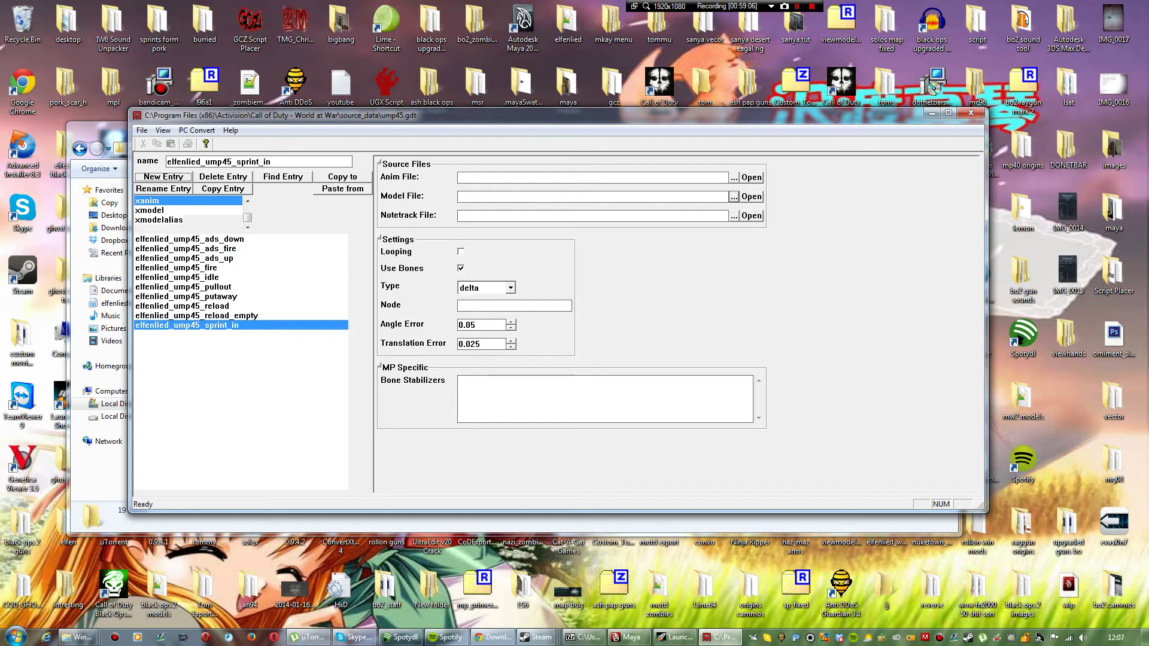
Step: Set the type to relative and disable Use Bones for the sprint-in animation
click(510, 288)
click(474, 359)
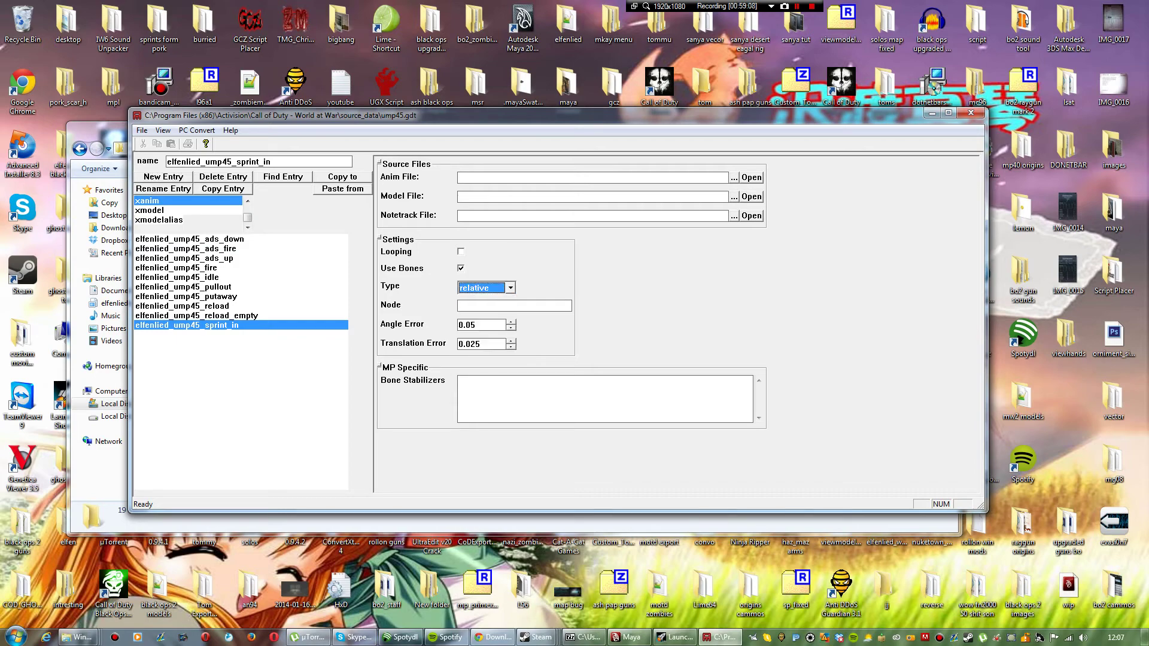
click(461, 269)
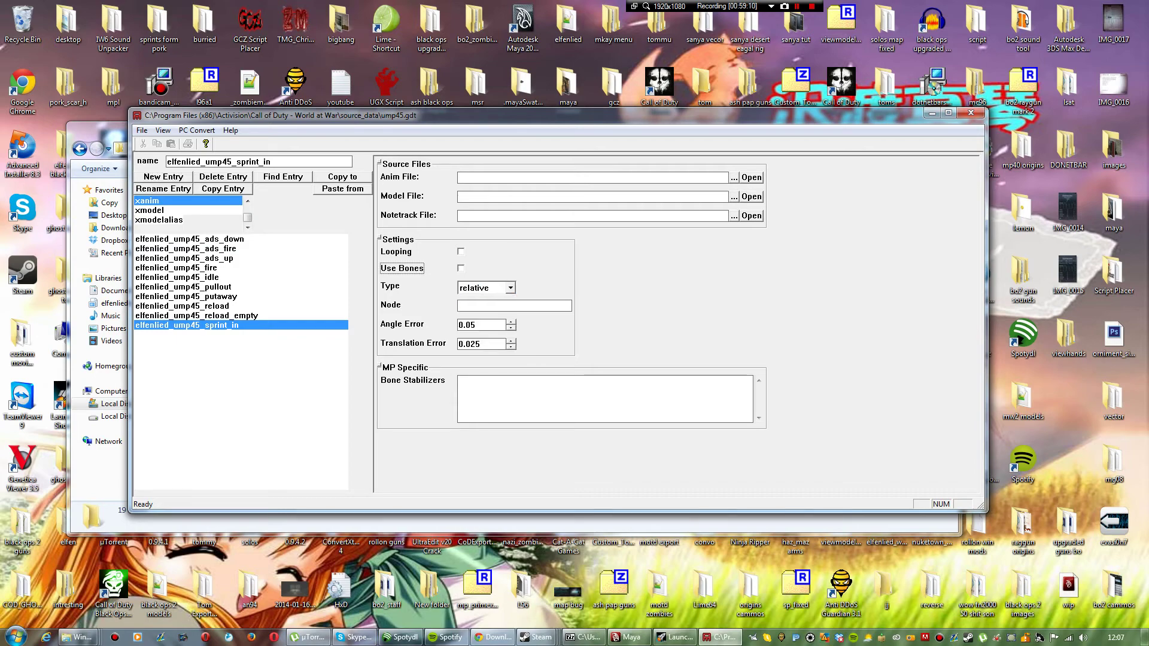
Step: Assign elfenlied_ump45_sprint_in.XANIM_EXPORT as the sprint-in entry's anim file
click(733, 177)
click(539, 265)
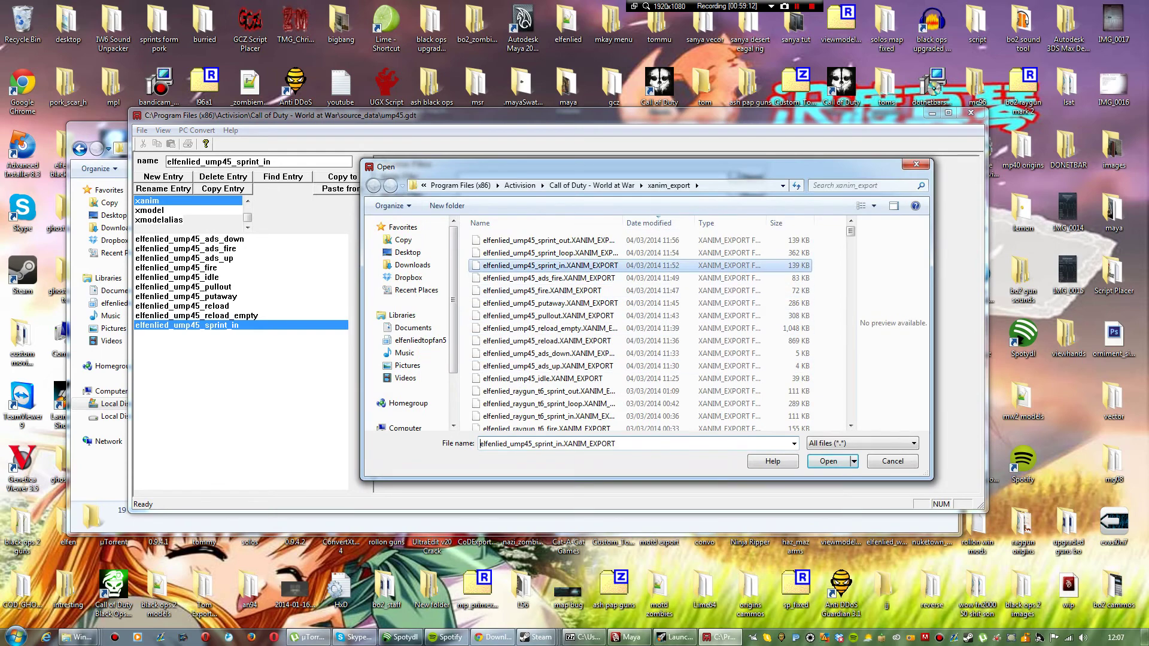
click(828, 461)
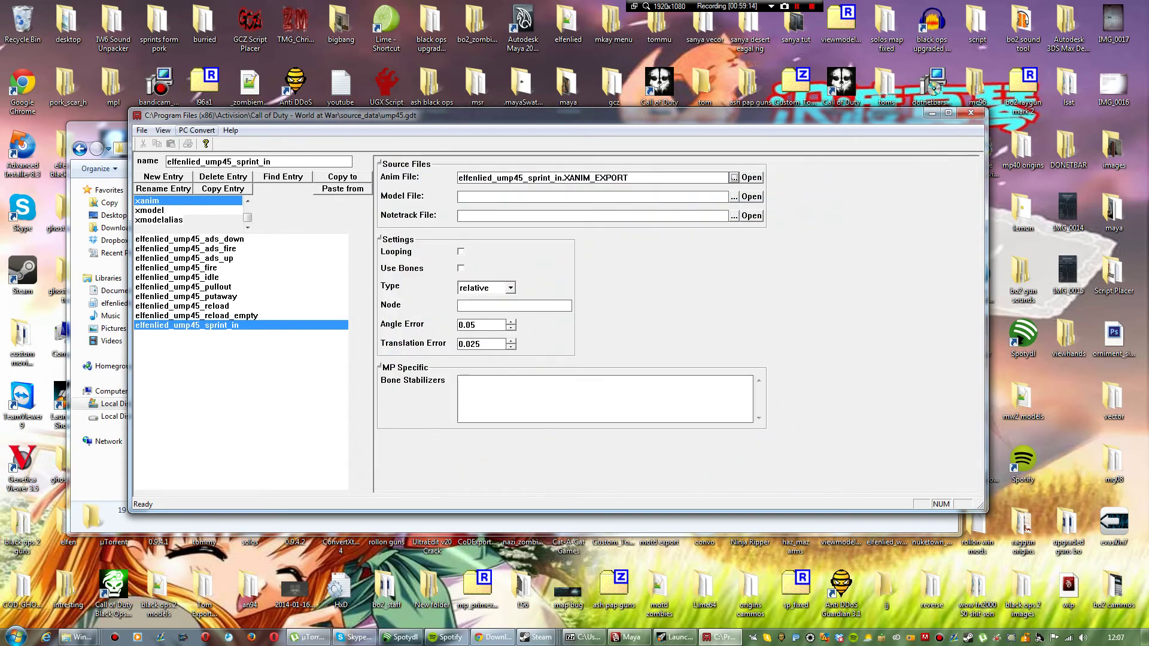
click(197, 131)
click(216, 145)
Step: Set ump45_animation_model.XMODEL_EXPORT as the sprint-in entry's model file and convert only the current asset for PC
click(734, 196)
click(548, 366)
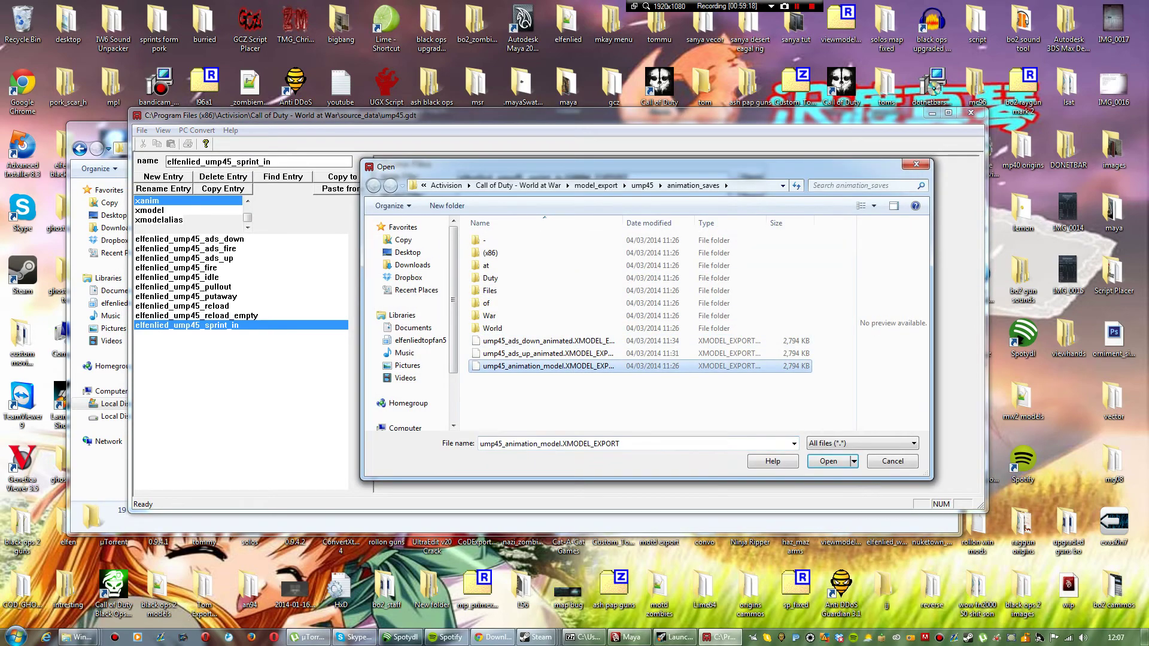
click(828, 461)
click(197, 131)
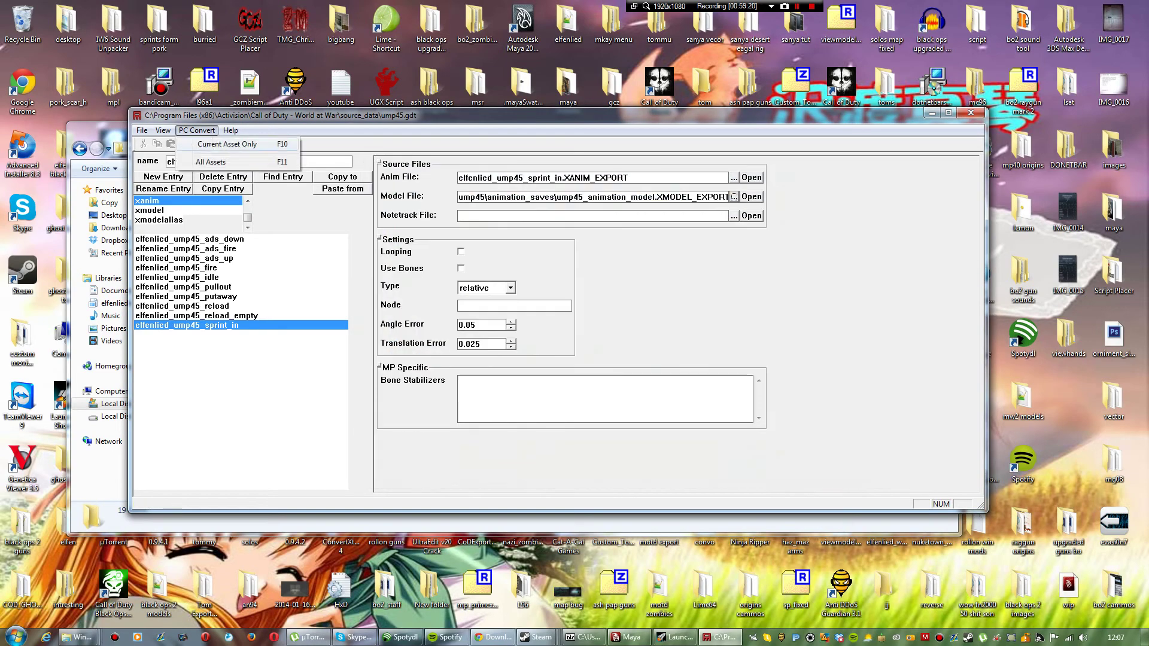
click(217, 145)
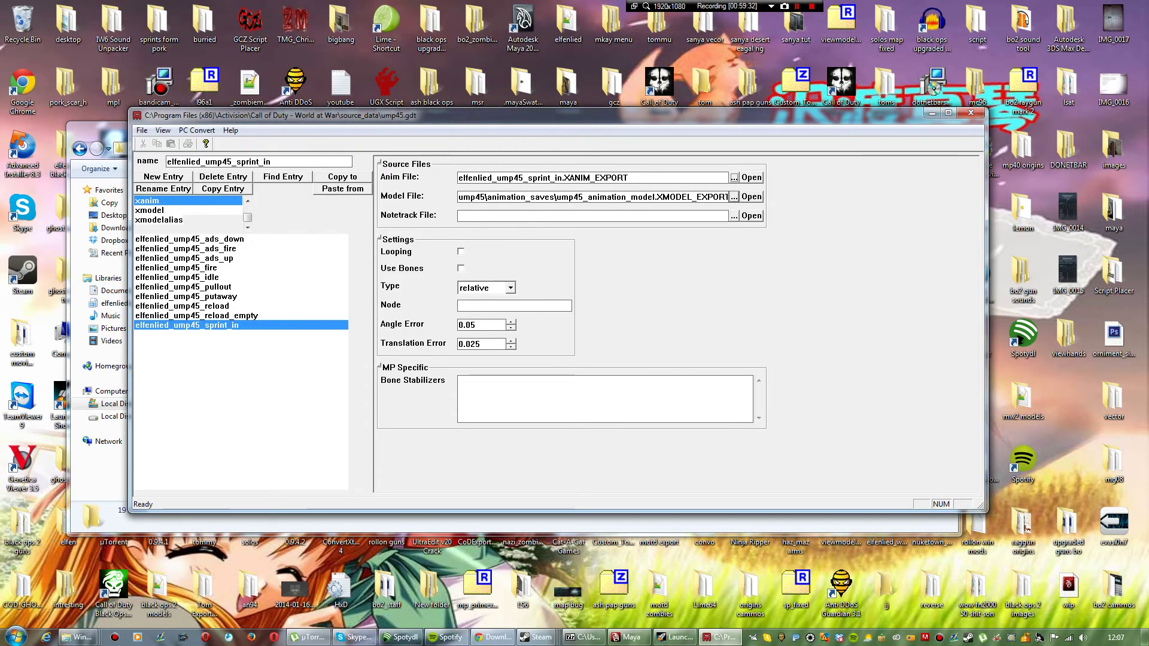
Step: Create a new xanim entry named elfenlied_ump45_sprint_loop
click(163, 176)
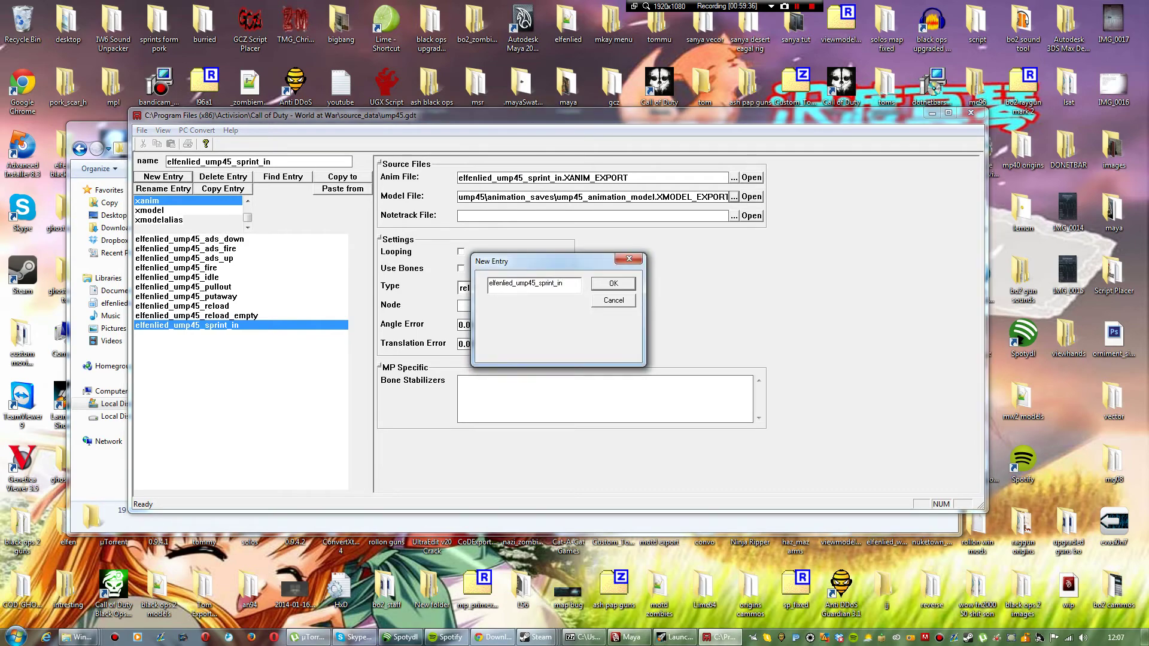
key(BackSpace)
key(BackSpace)
key(Return)
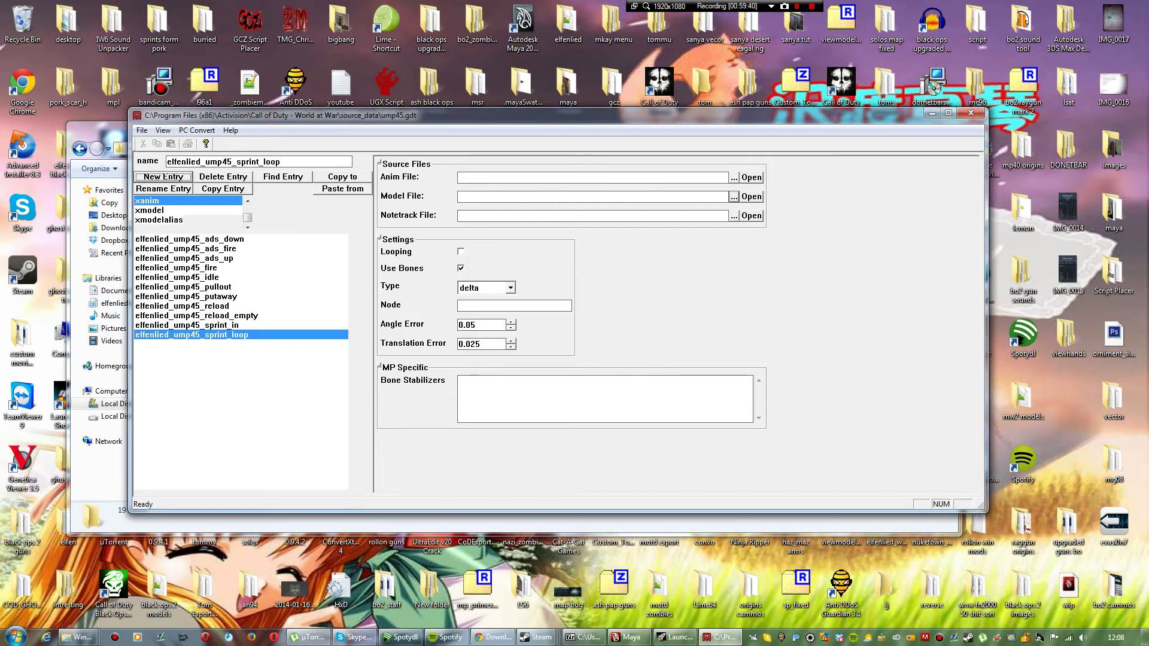
Step: Disable Use Bones, set the type to relative and enable Looping for the sprint-loop animation
click(461, 269)
click(510, 288)
click(482, 354)
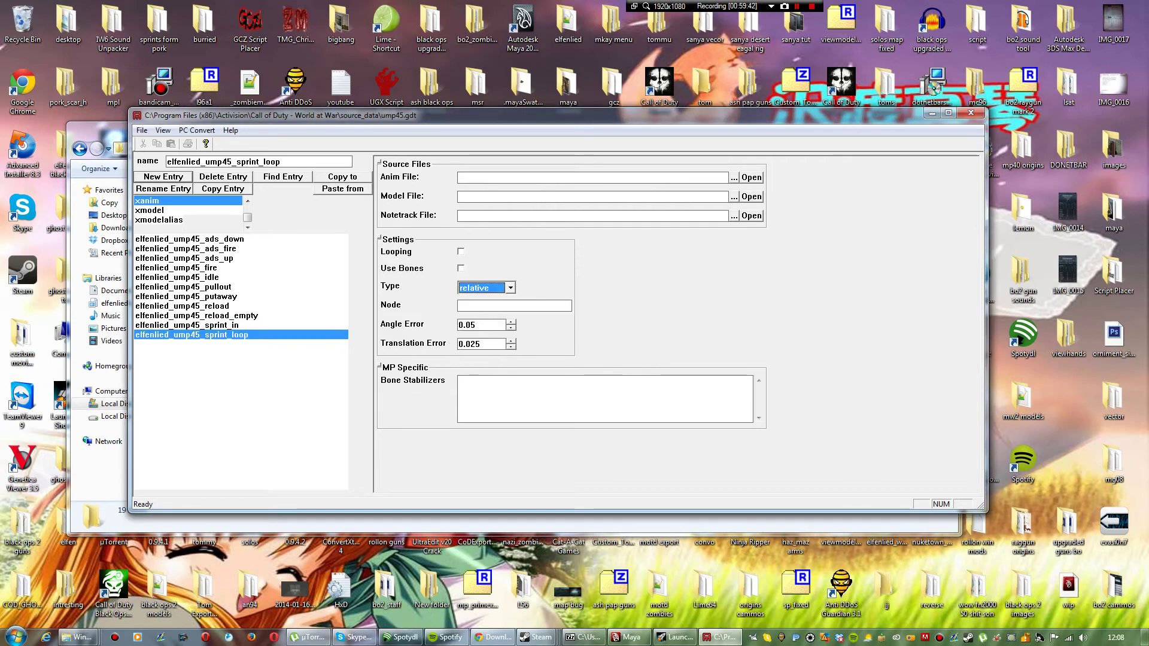
click(461, 251)
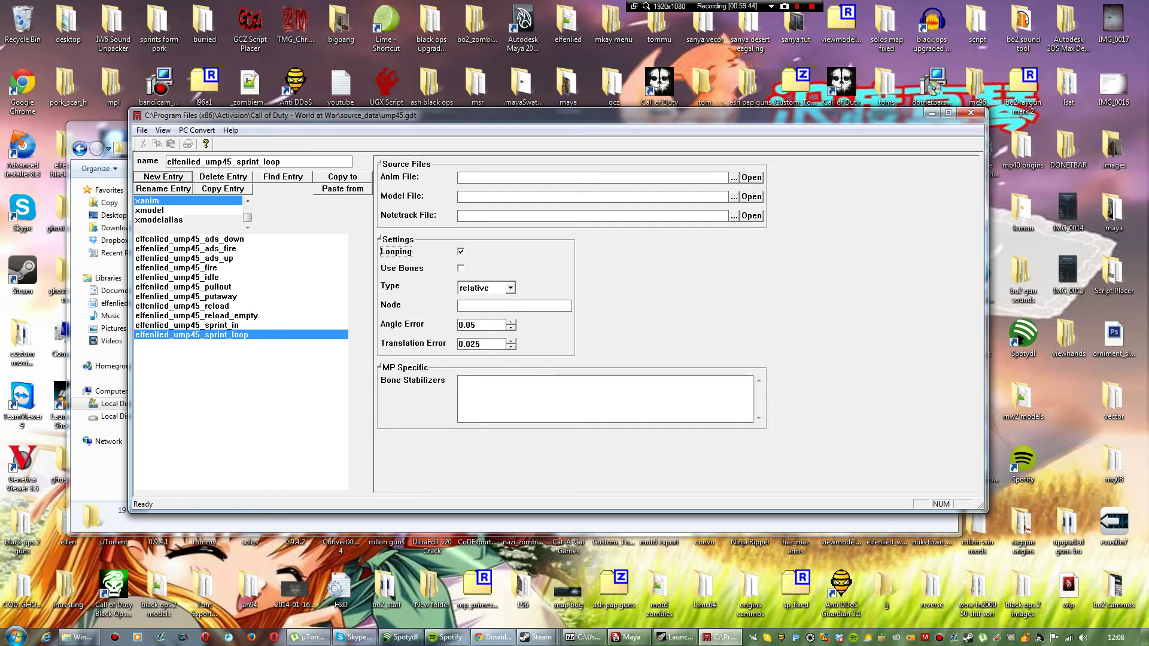
Step: Assign elfenlied_ump45_sprint_loop.XANIM_EXPORT as the sprint-loop entry's anim file
click(734, 178)
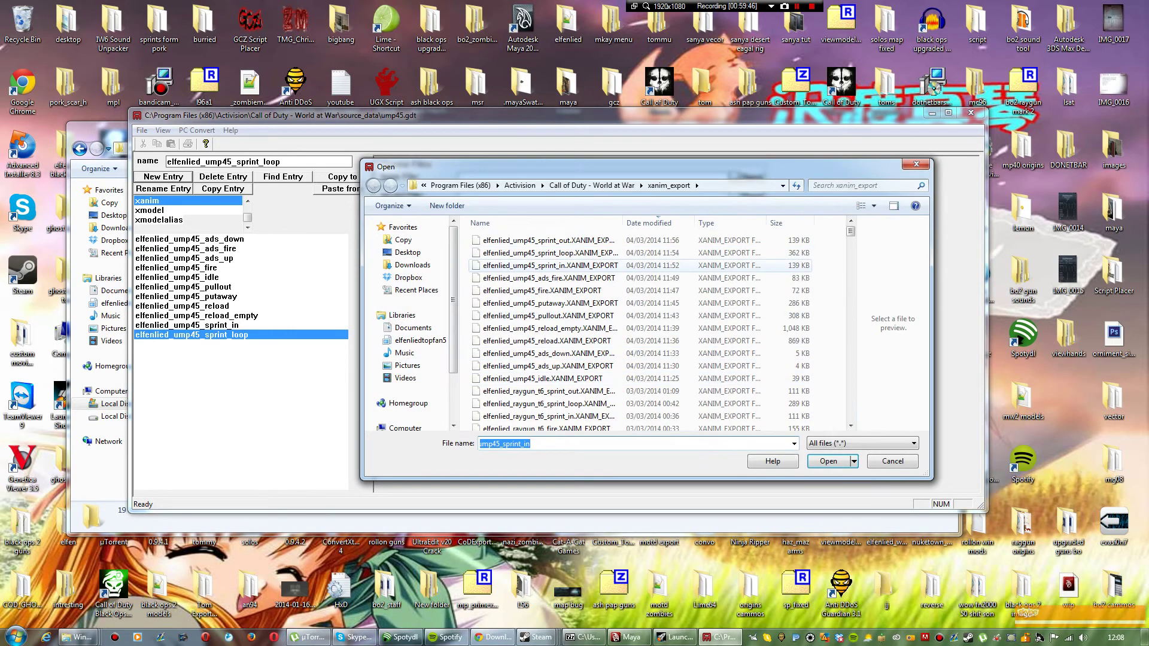
click(544, 253)
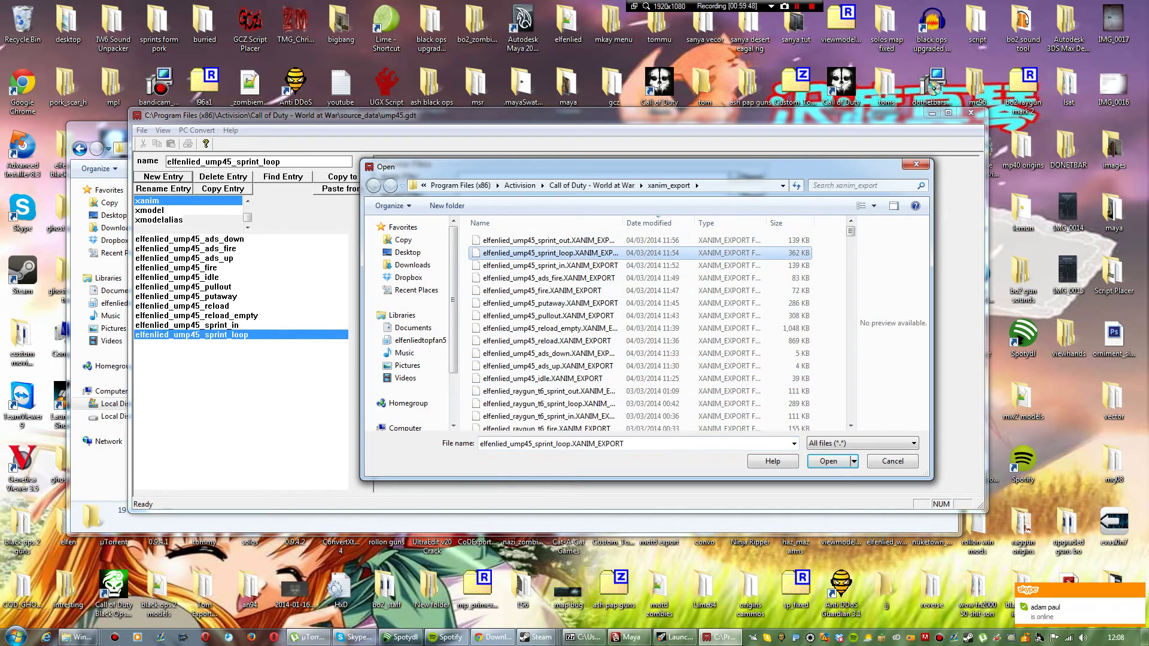
click(829, 461)
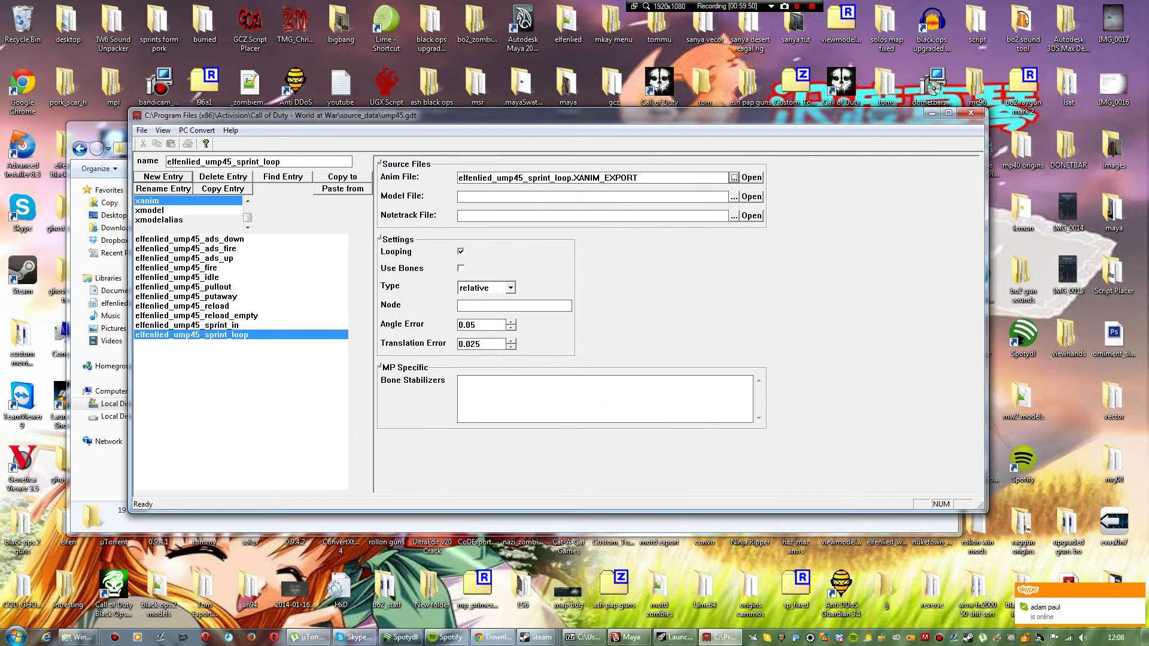
Step: Set ump45_animation_model.XMODEL_EXPORT as the sprint-loop entry's model file and convert only the current asset for PC
click(734, 196)
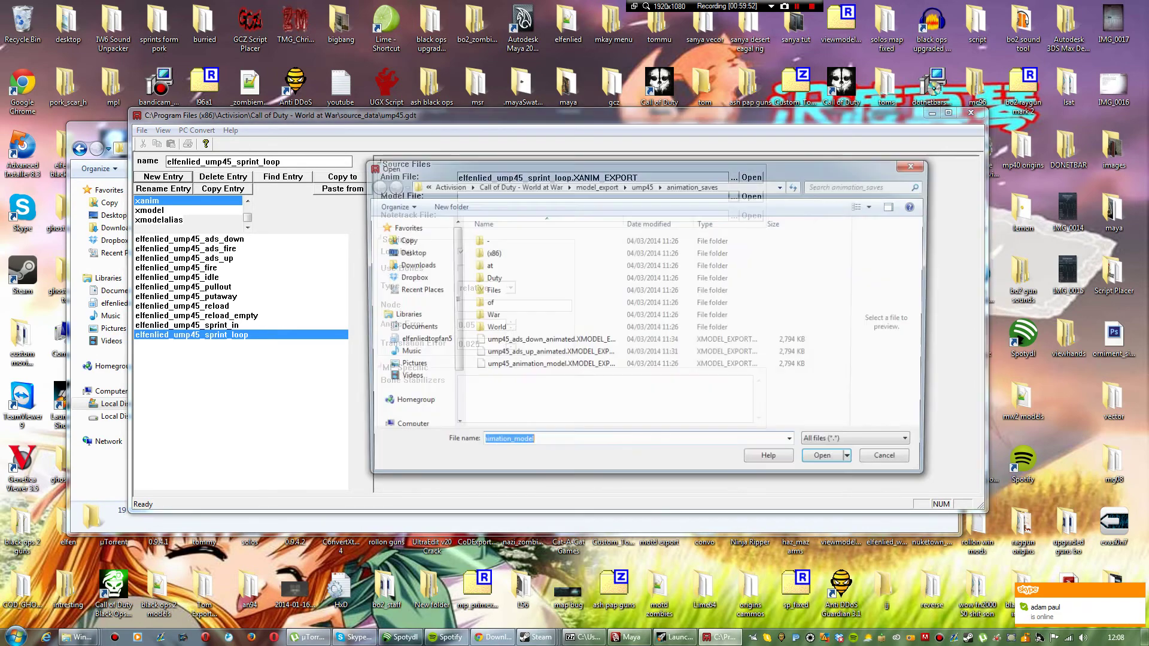
click(544, 366)
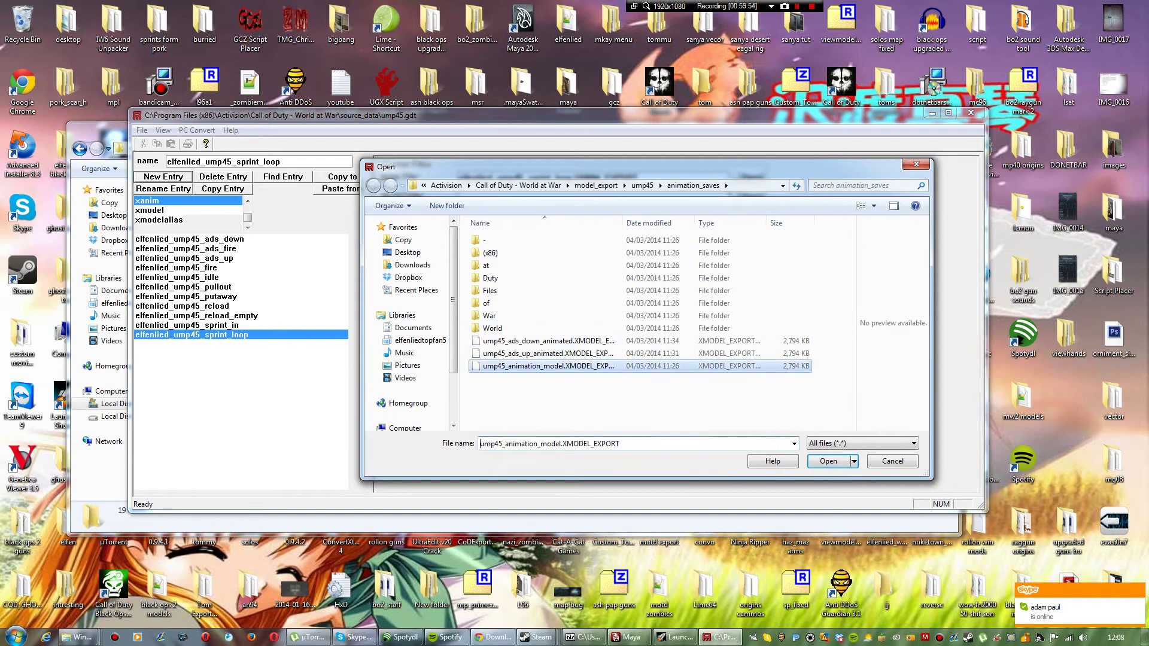
click(828, 461)
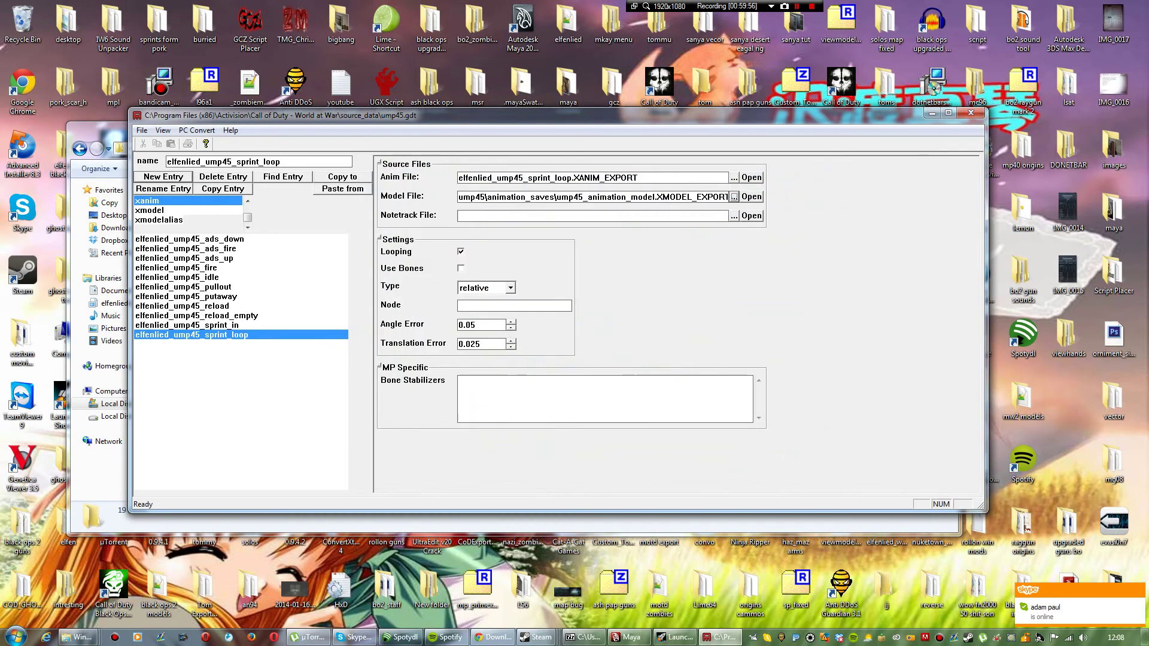
click(197, 130)
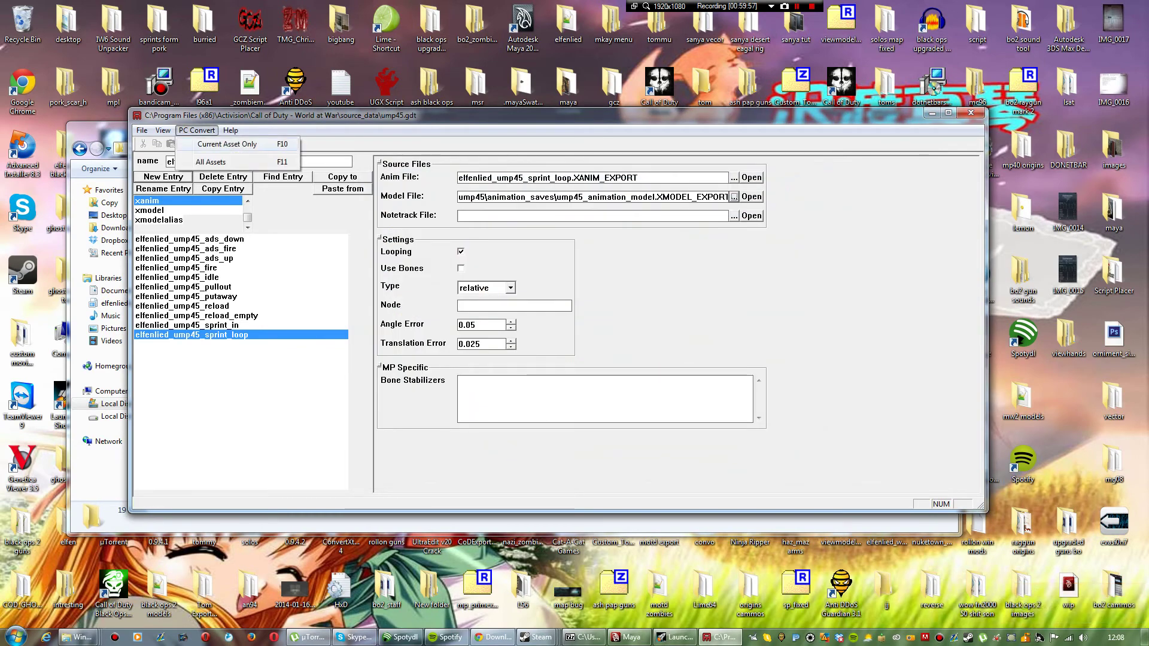
click(227, 144)
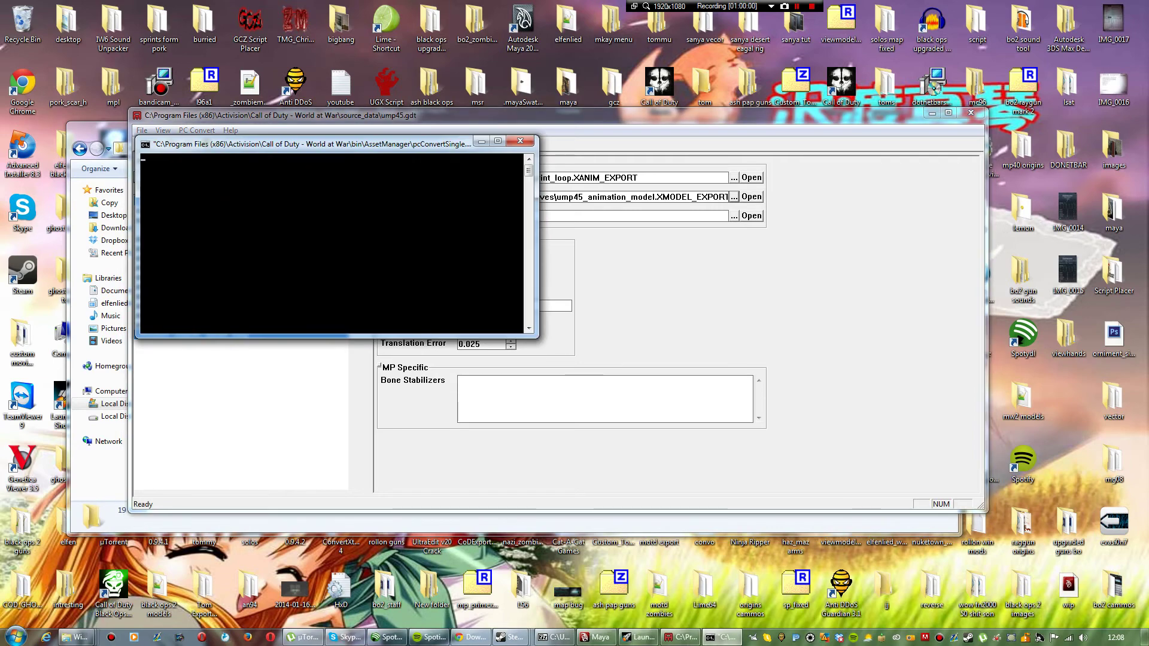
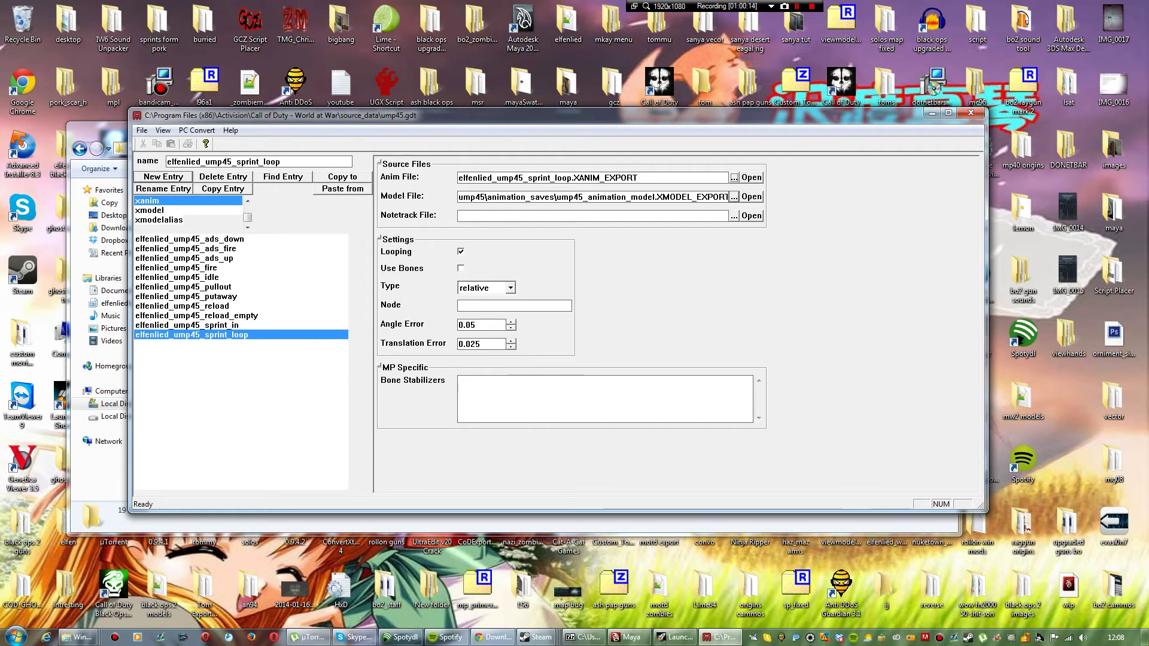
Step: Create a new xanim entry named elfenlied_ump45_sprint_out, with Use Bones disabled and the type set to relative
click(163, 176)
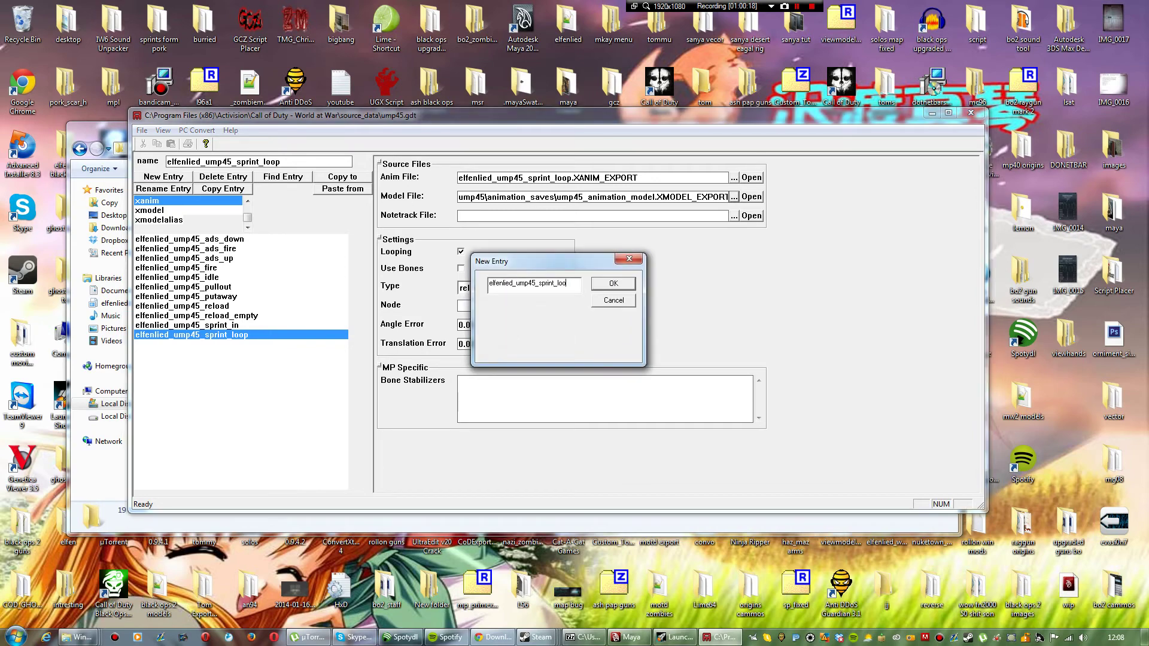
text(ouy)
key(Return)
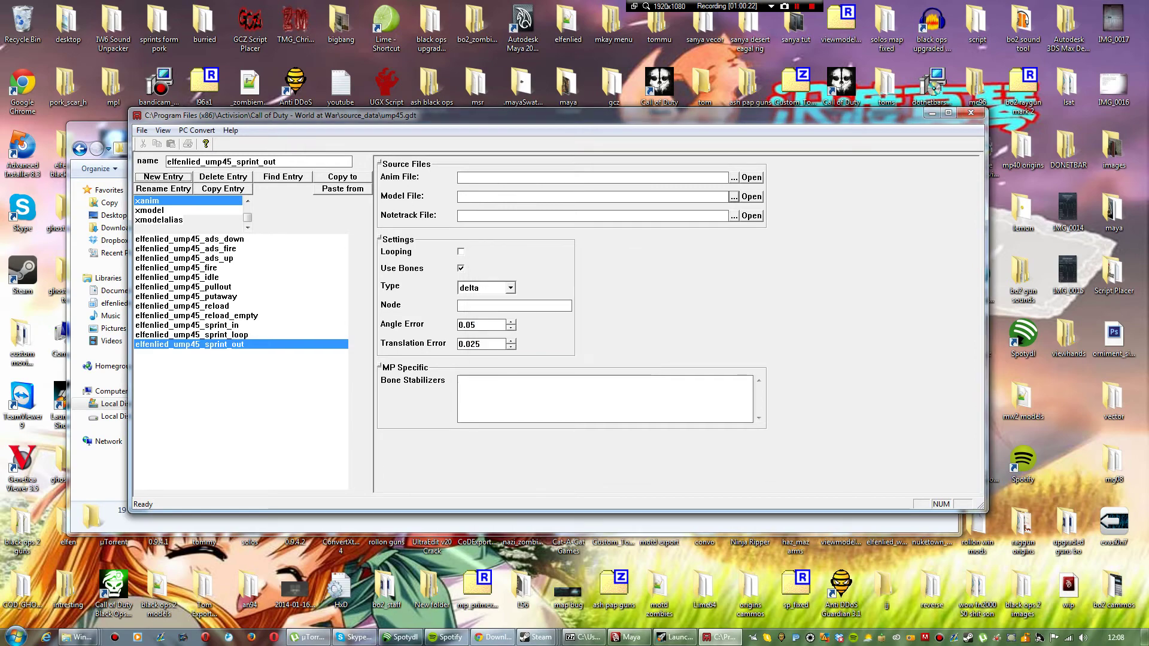
click(461, 269)
click(511, 288)
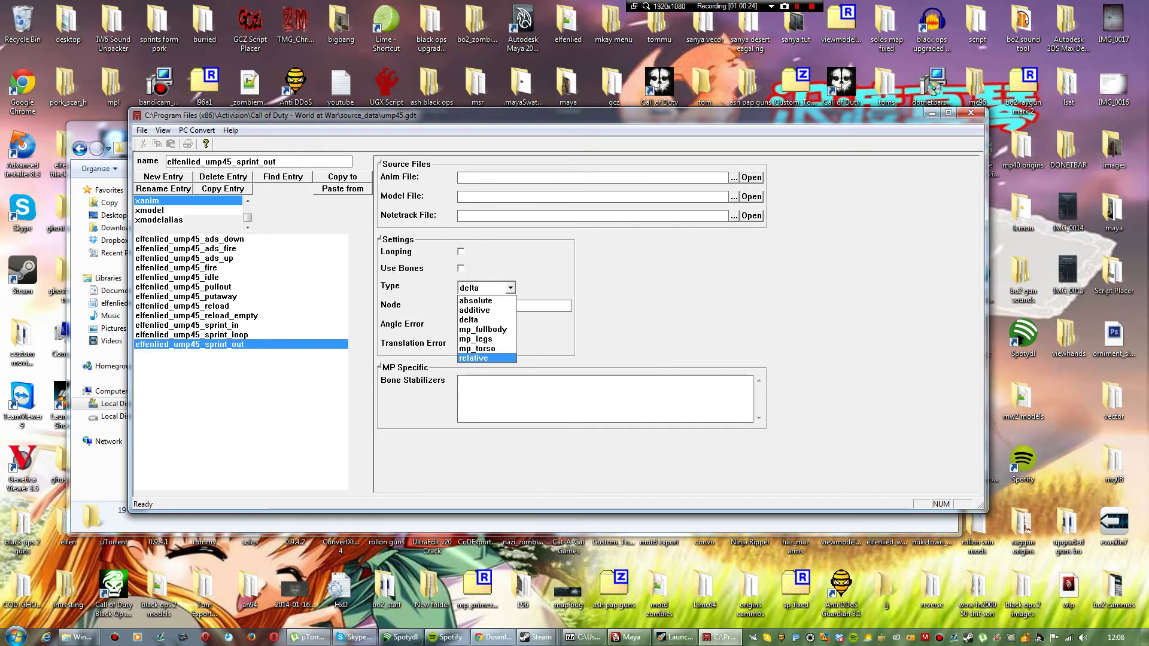
click(488, 358)
Step: Assign elfenlied_ump45_sprint_out.XANIM_EXPORT as the sprint-out entry's anim file and convert only the current asset for PC
click(734, 178)
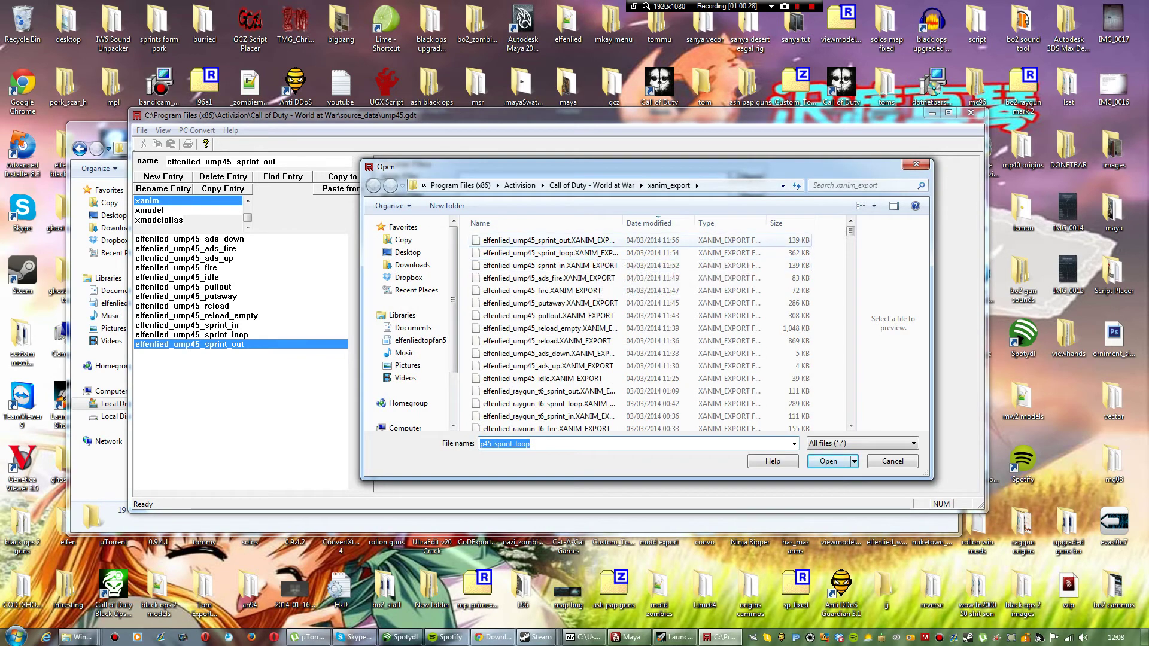
click(599, 241)
click(828, 462)
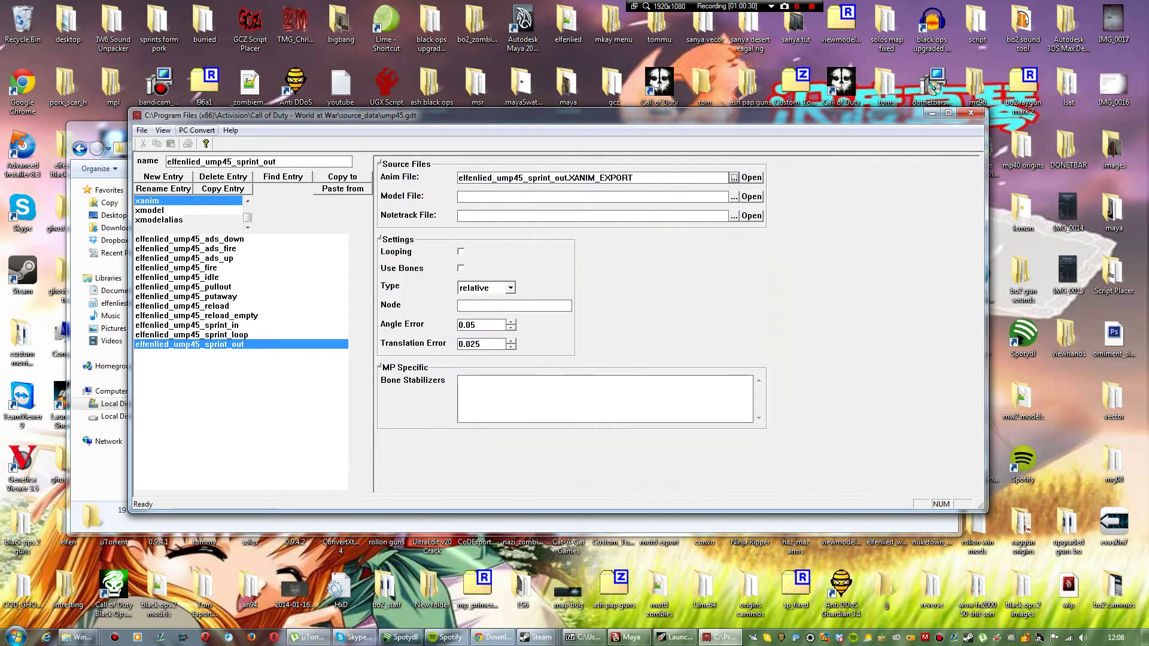
click(198, 131)
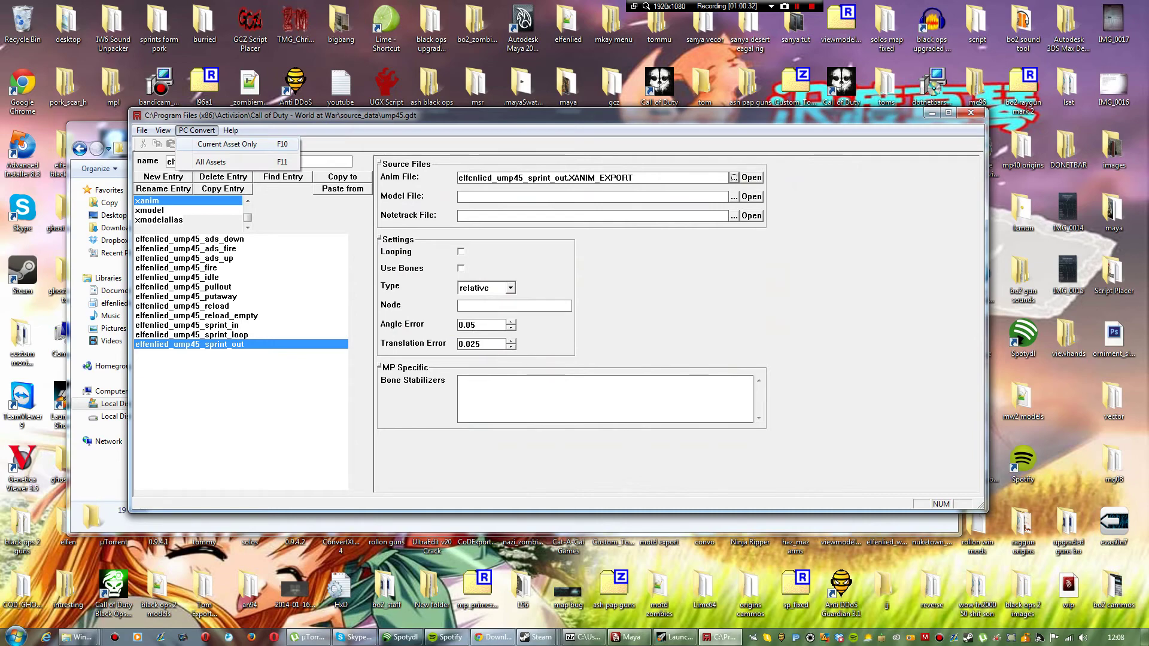
click(227, 144)
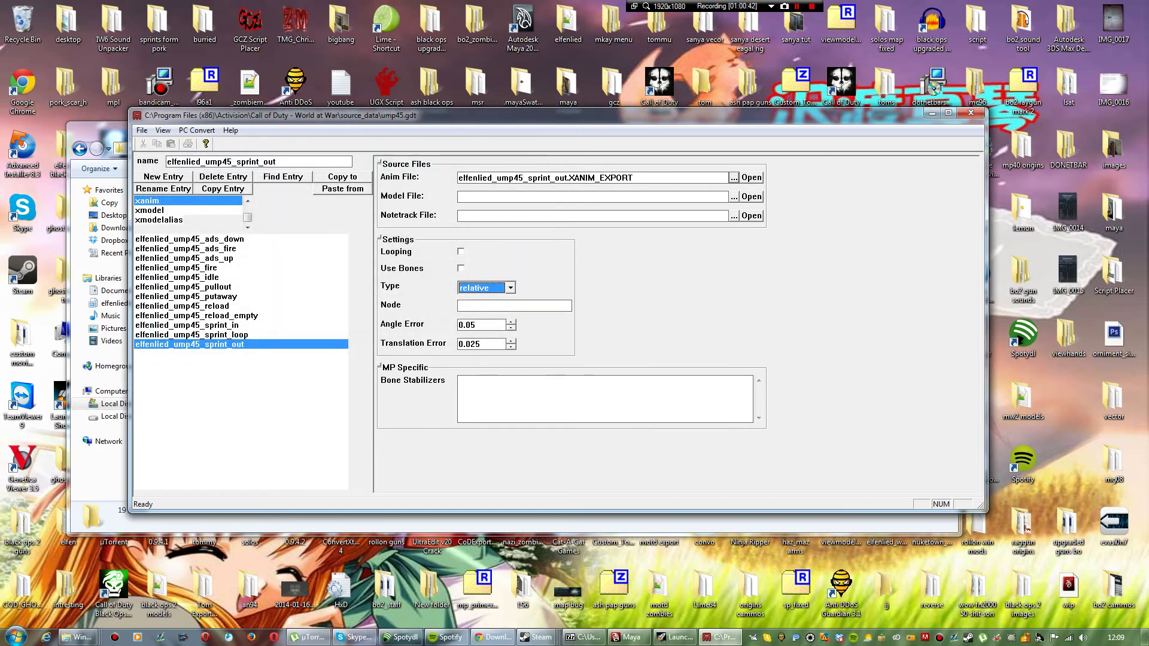
Step: Set ump45_animation_model.XMODEL_EXPORT as the sprint-out entry's model file, convert the current asset for PC again and dismiss the console
click(734, 196)
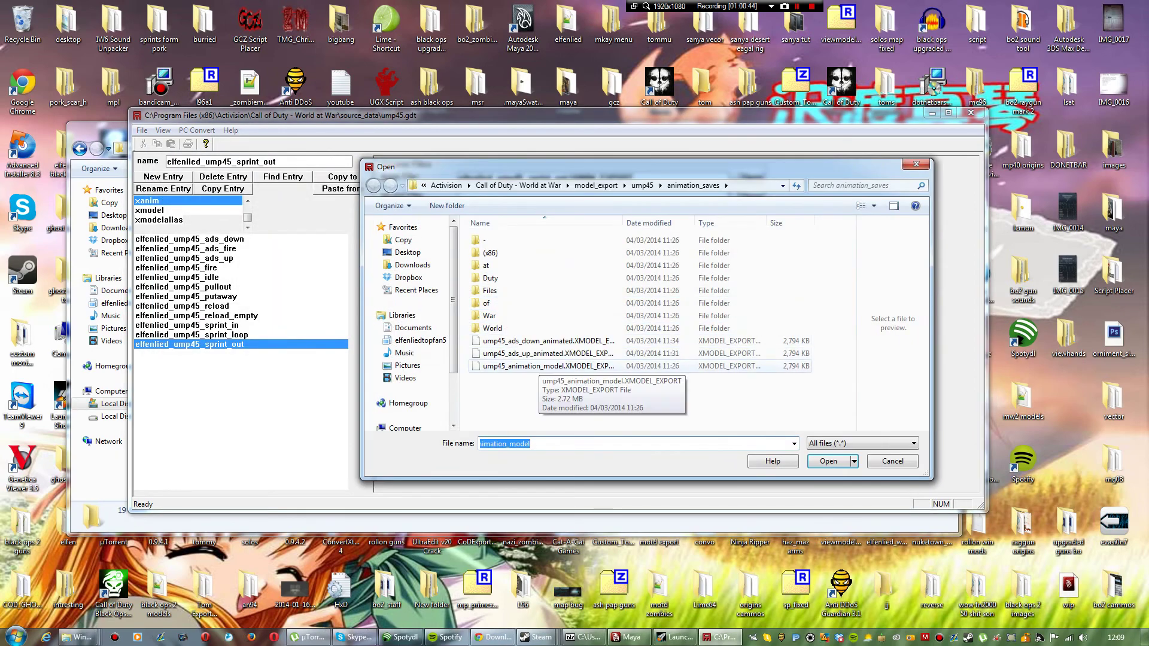
click(539, 366)
click(828, 461)
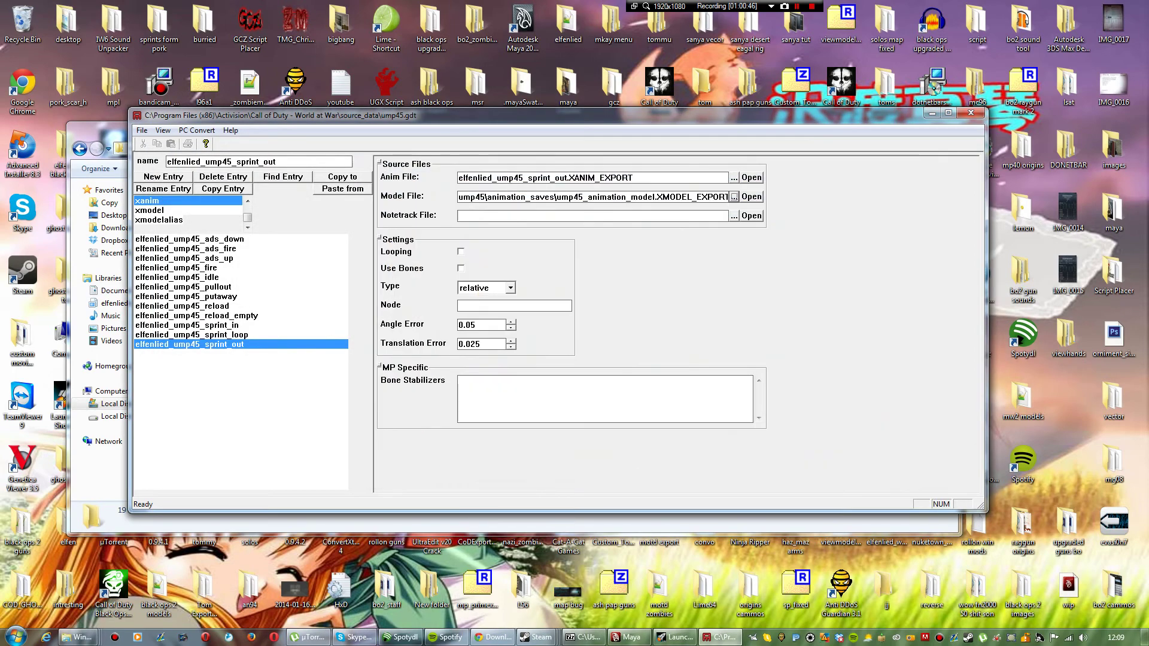
click(197, 130)
click(233, 144)
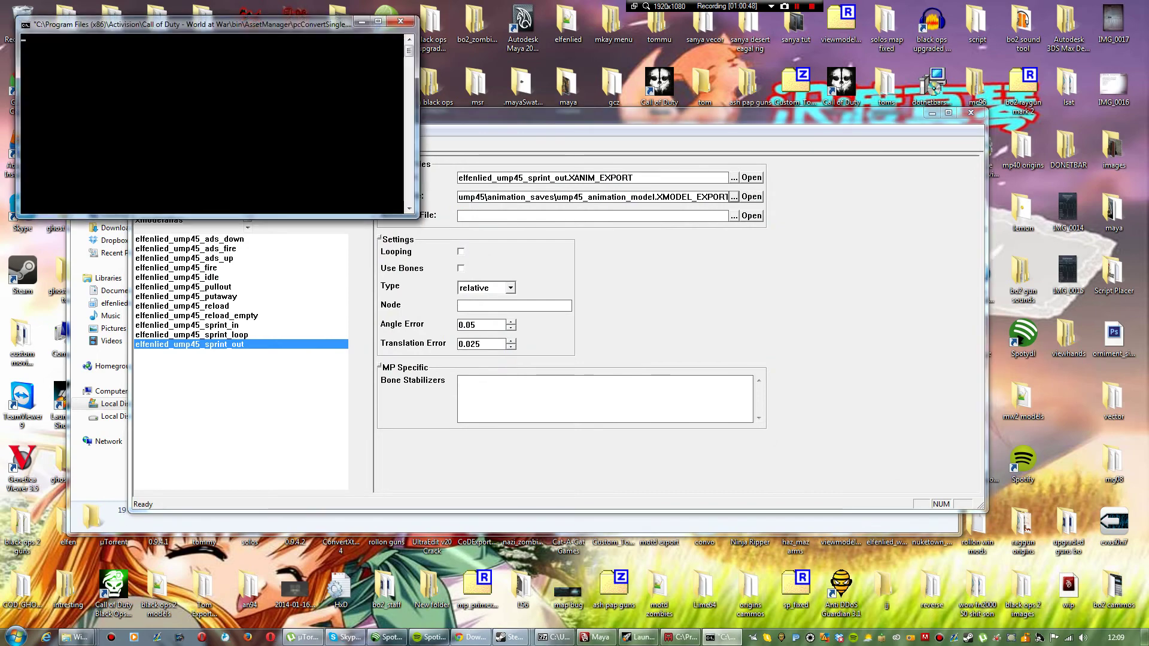
key(Return)
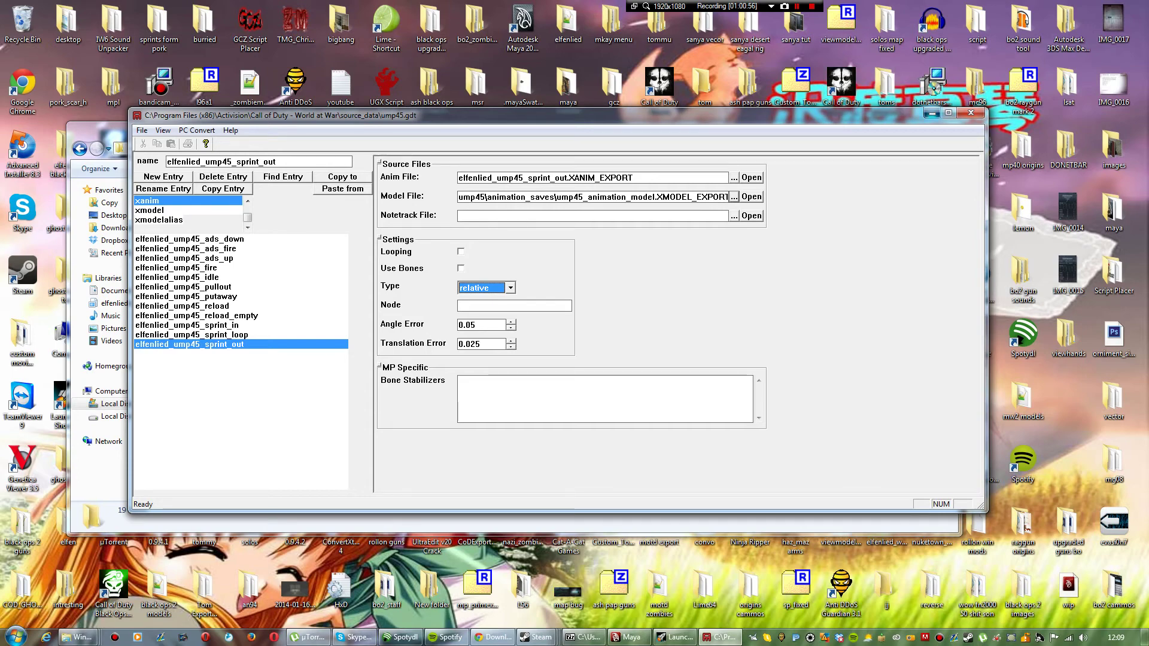
Step: Switch to the Launcher, start Asset Manager from it and open source_data\weaponsettings.gdt
click(932, 113)
click(675, 638)
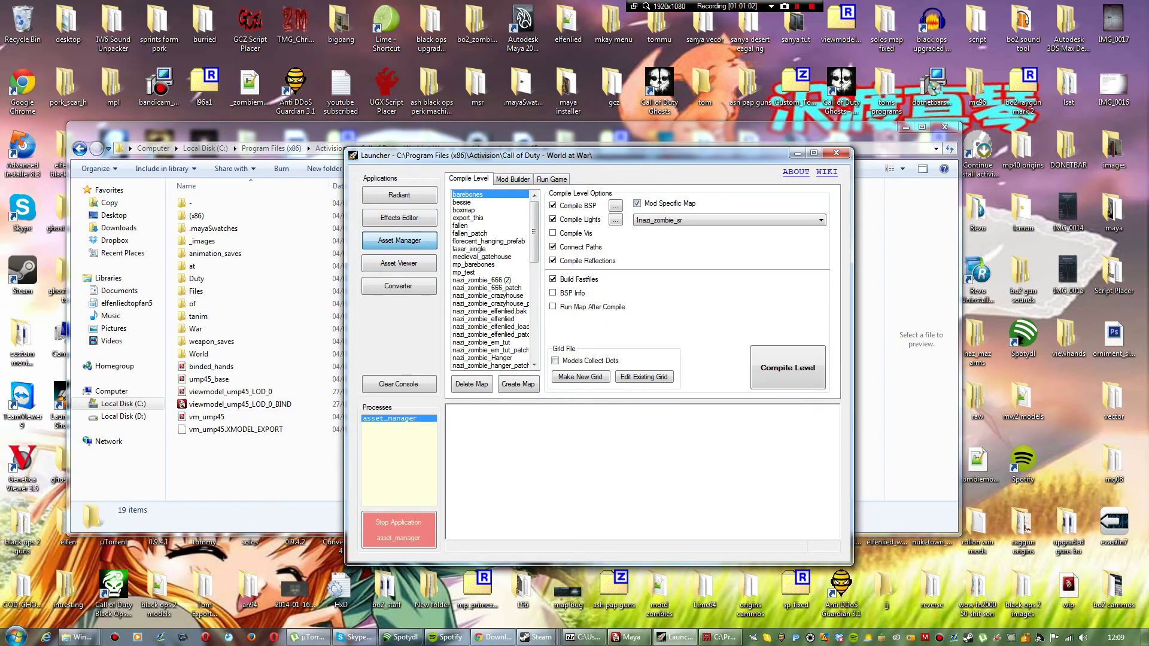
click(399, 240)
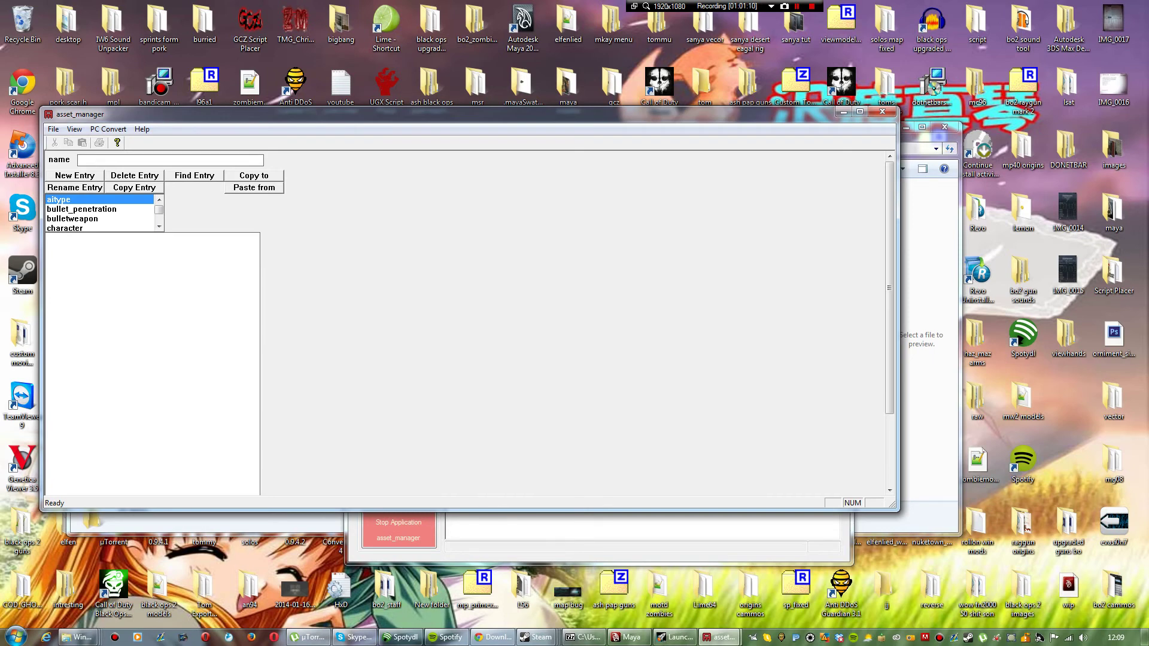
click(53, 130)
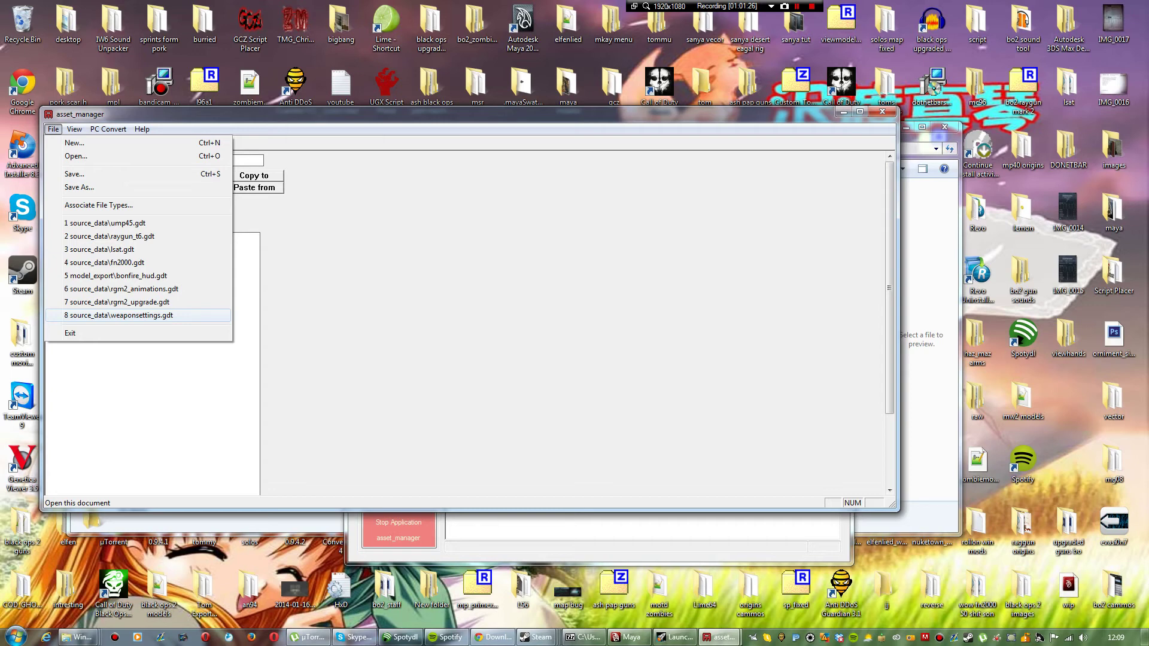
click(118, 315)
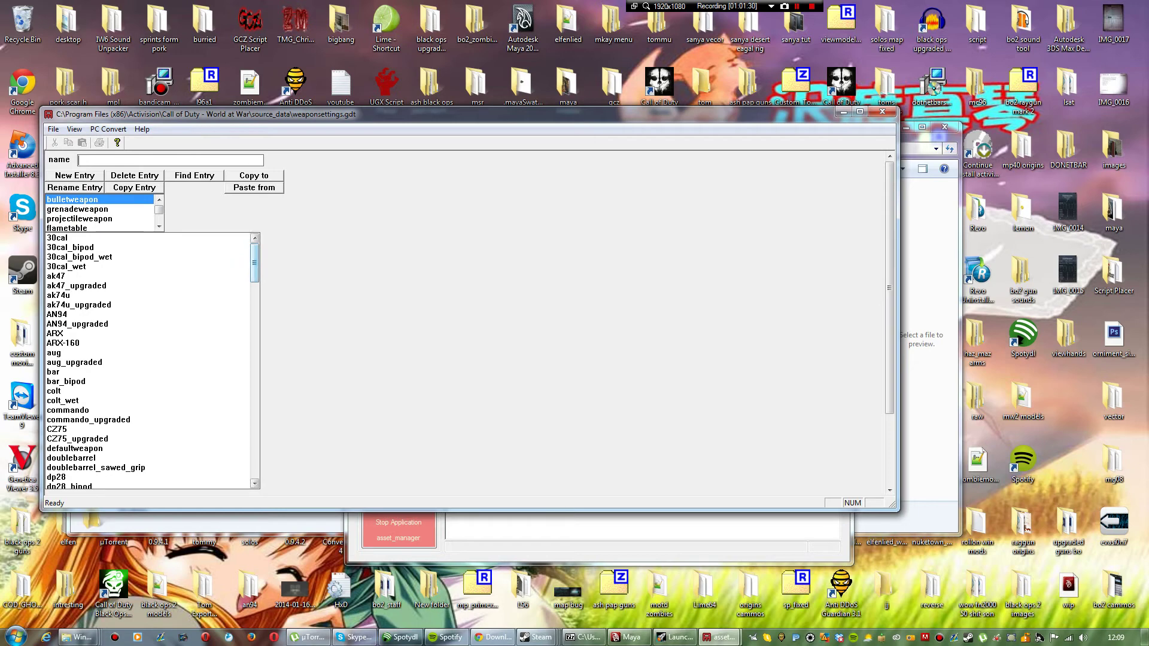
Step: Copy the mp40 bulletweapon entry to a new entry named ump45
scroll(153, 360, down, 13)
scroll(153, 361, down, 10)
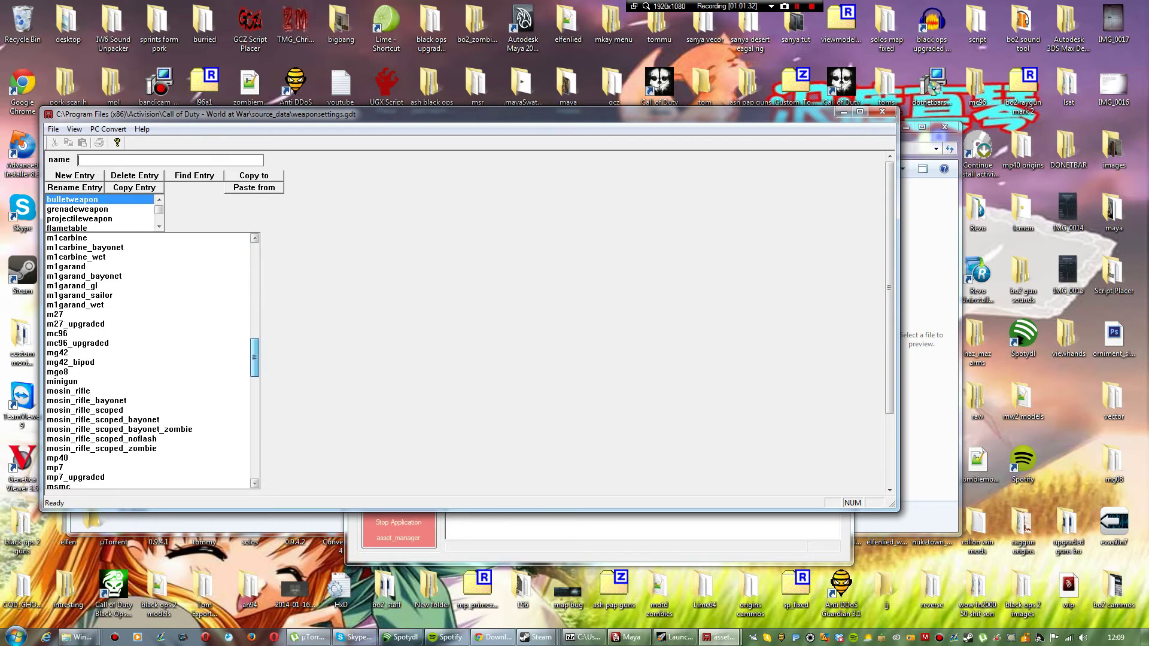
scroll(153, 361, down, 4)
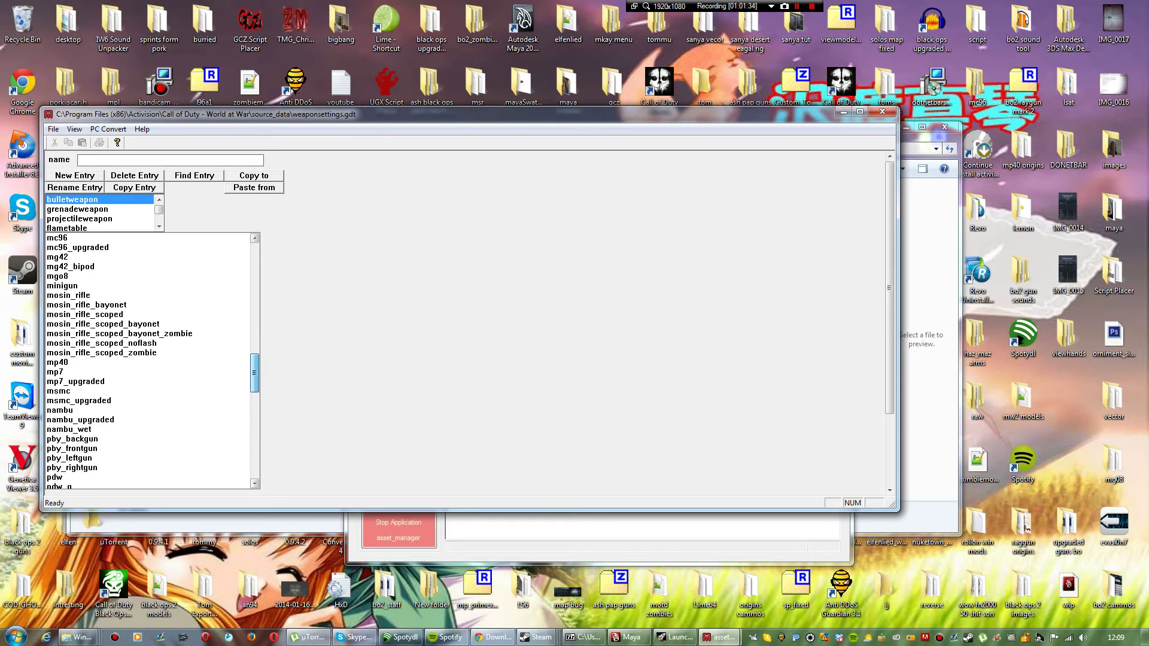
scroll(153, 361, down, 5)
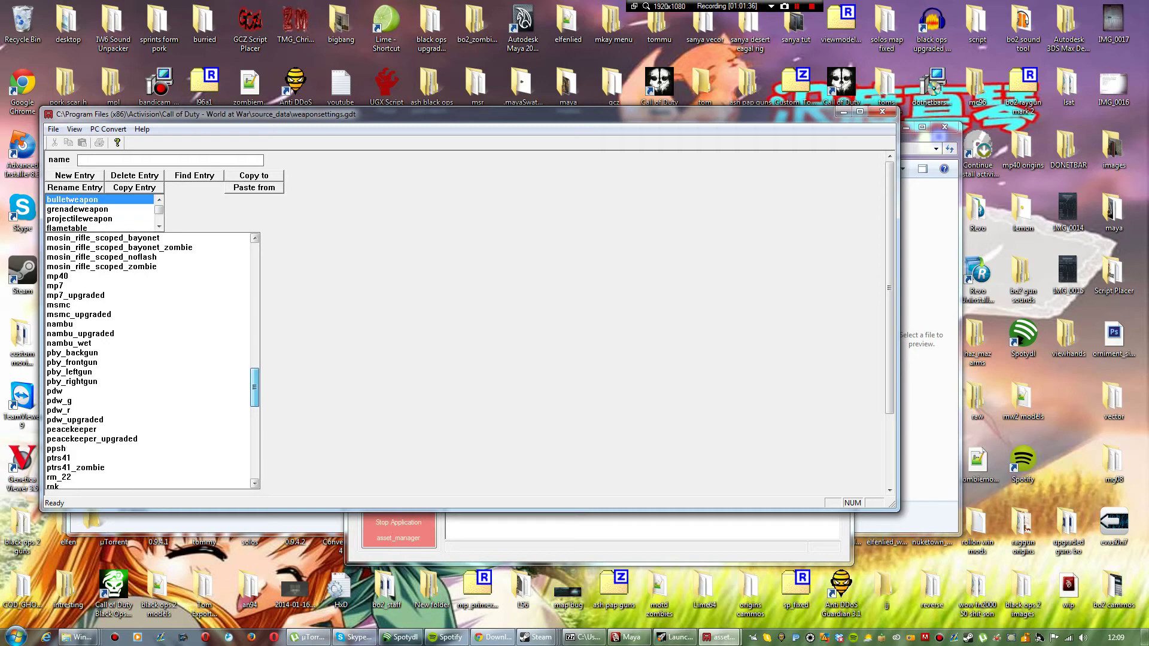
scroll(153, 361, up, 3)
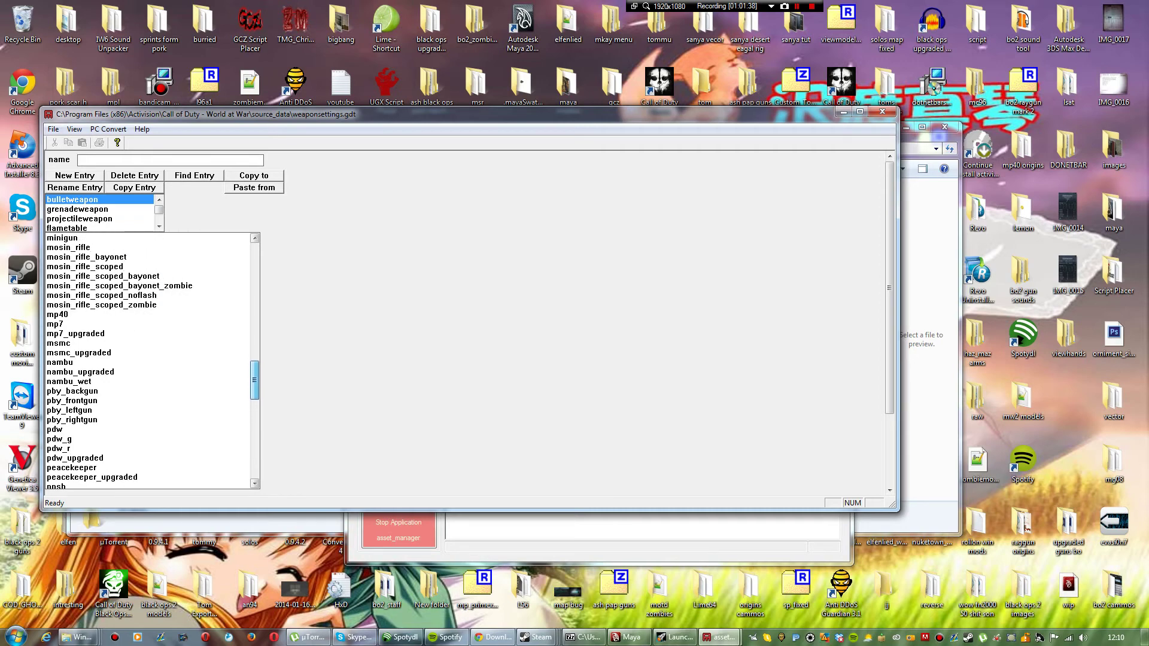
click(58, 324)
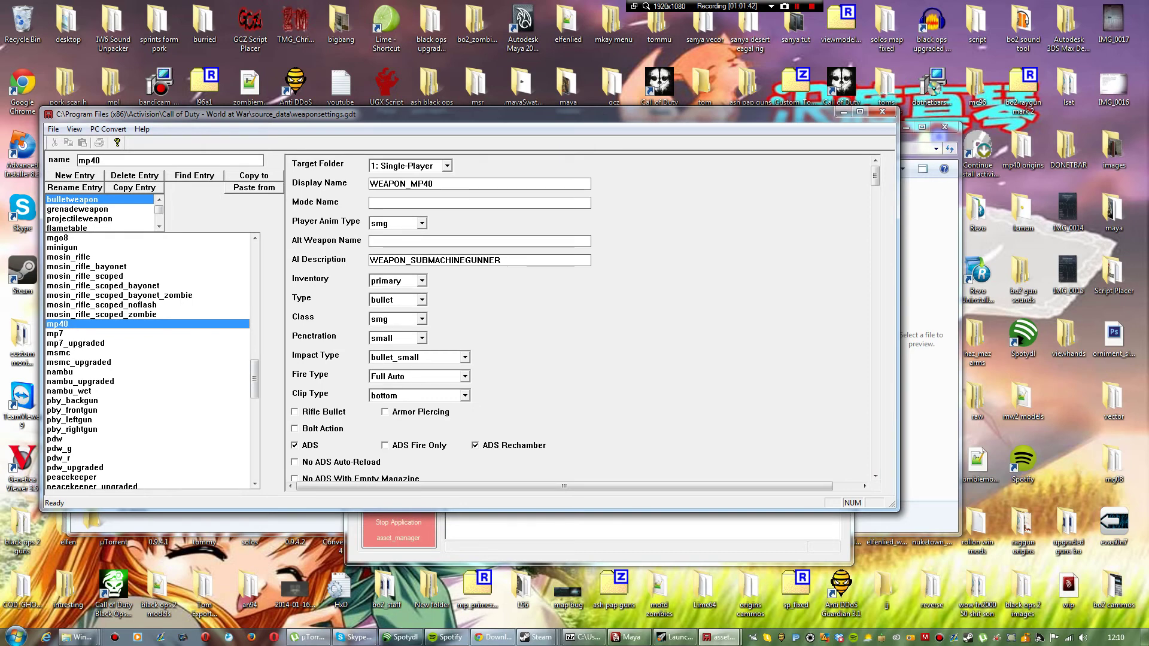
click(134, 188)
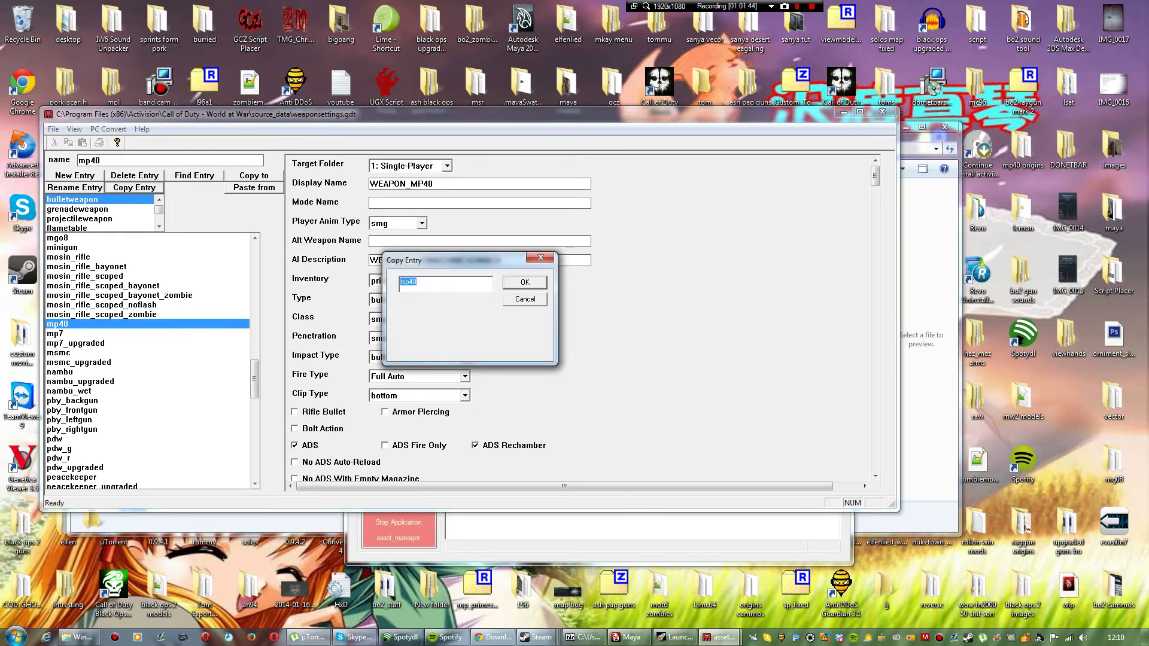
text(ump45)
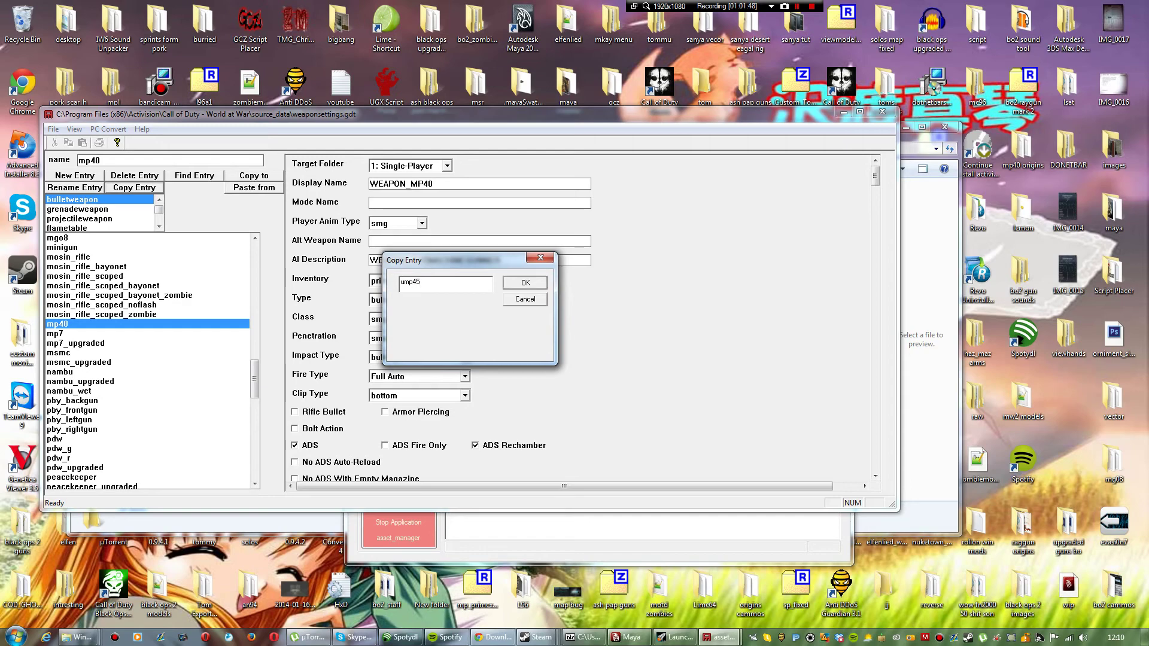
click(525, 283)
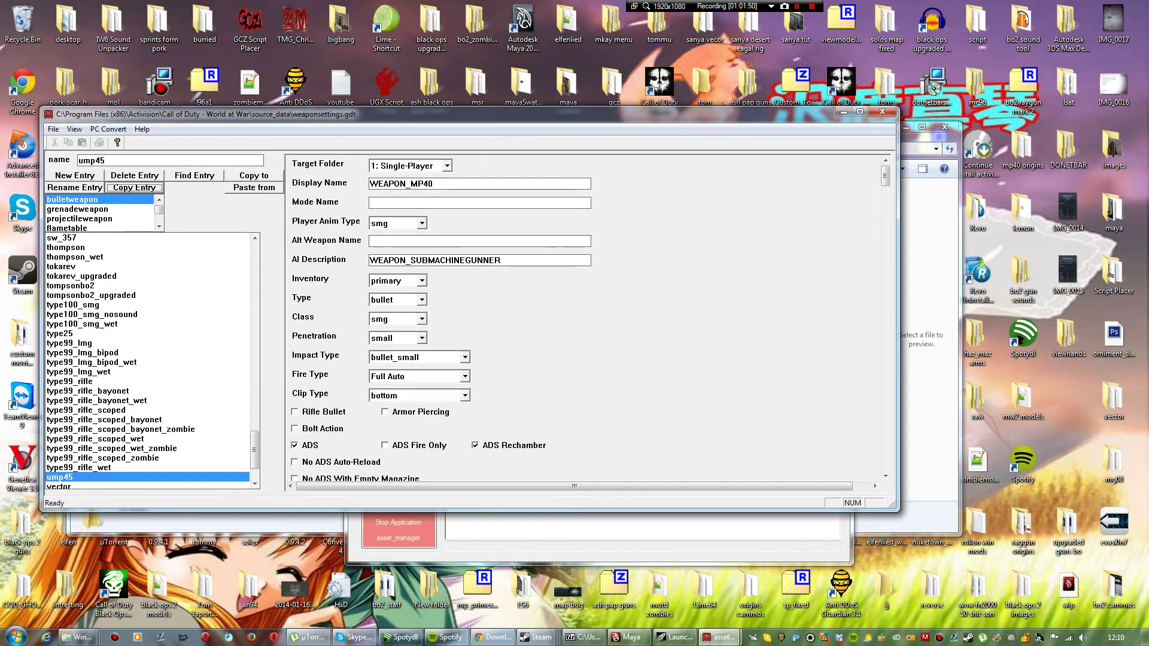
Step: Set the ump45 entry's Display Name to "elfen's youtube tut ump45"
drag(436, 185, 369, 185)
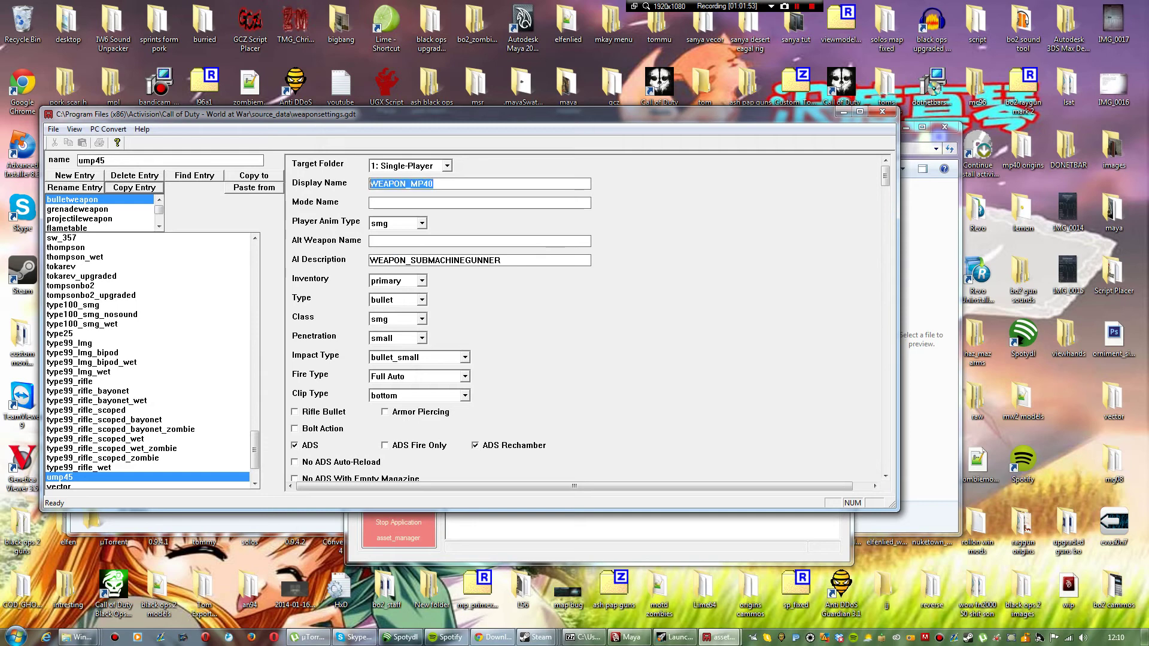
text(elfen;)
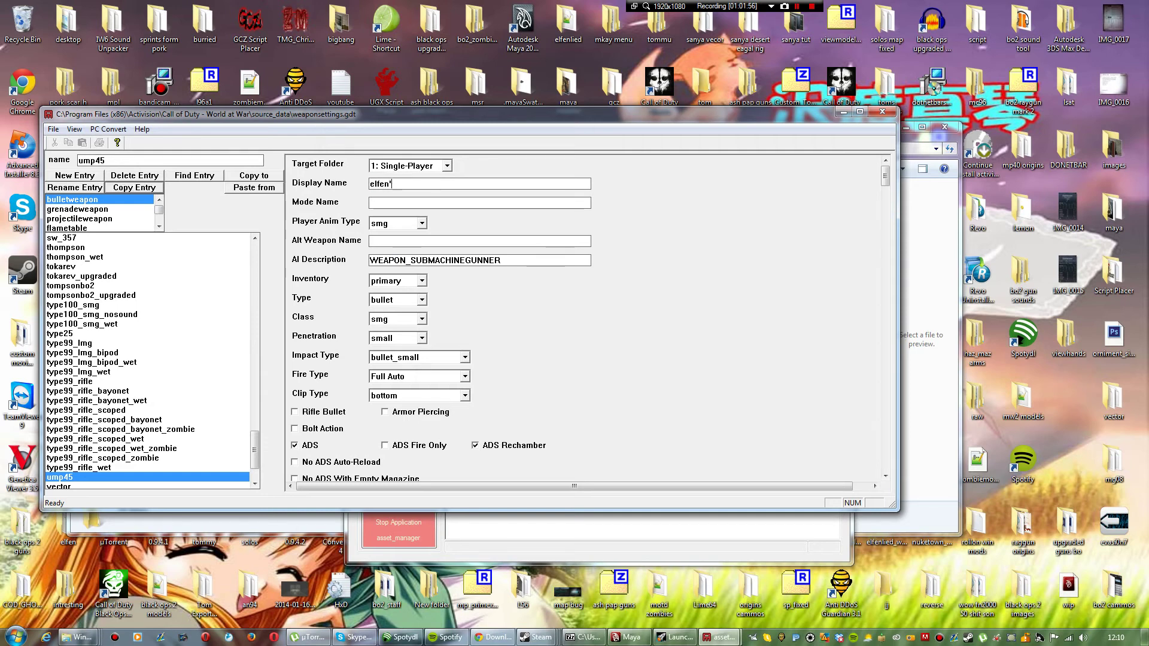
key(BackSpace)
text('s youtube)
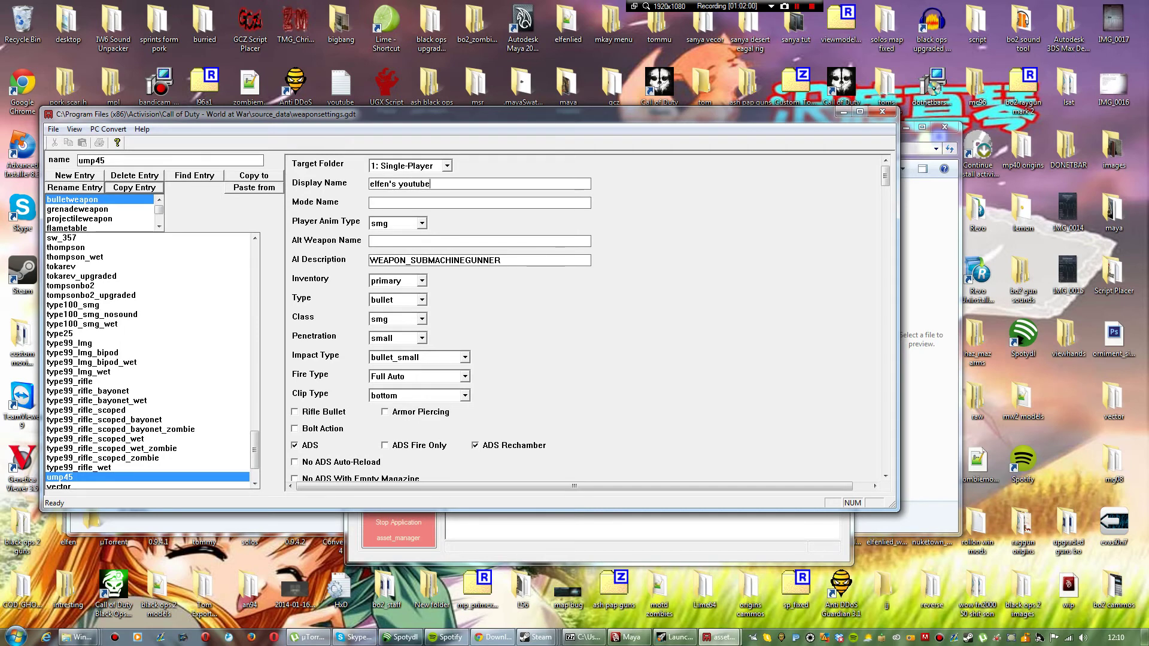
text( tut ump45)
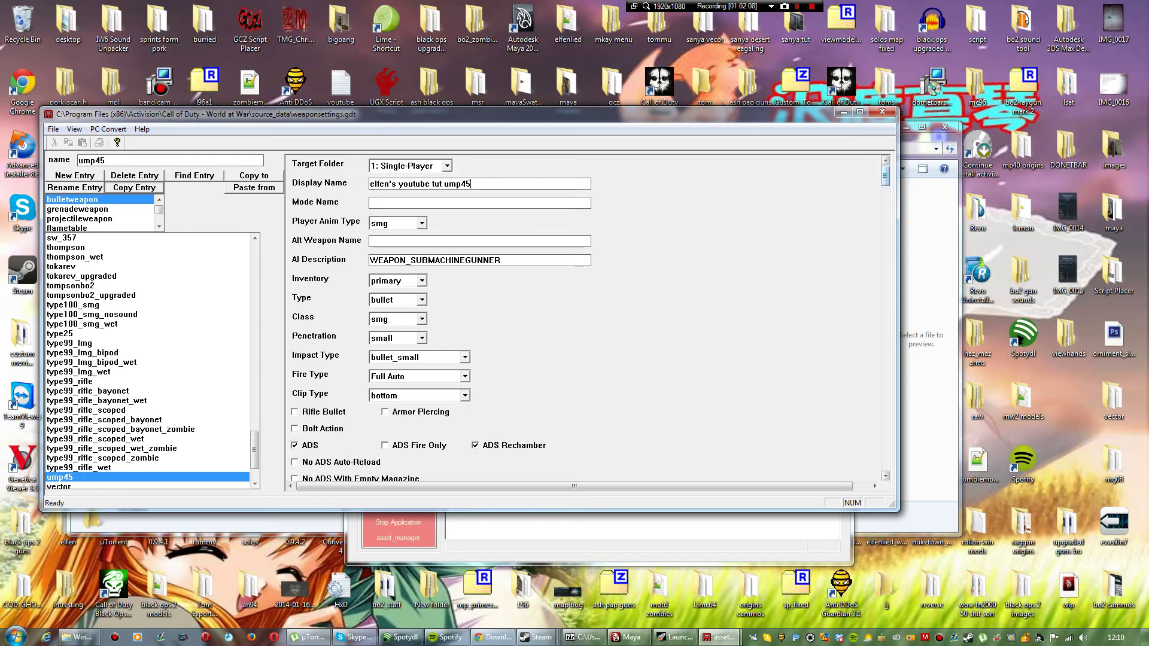
Step: Set both the Ammo Name and the Clip Name of the ump45 entry to ump45
scroll(584, 318, down, 15)
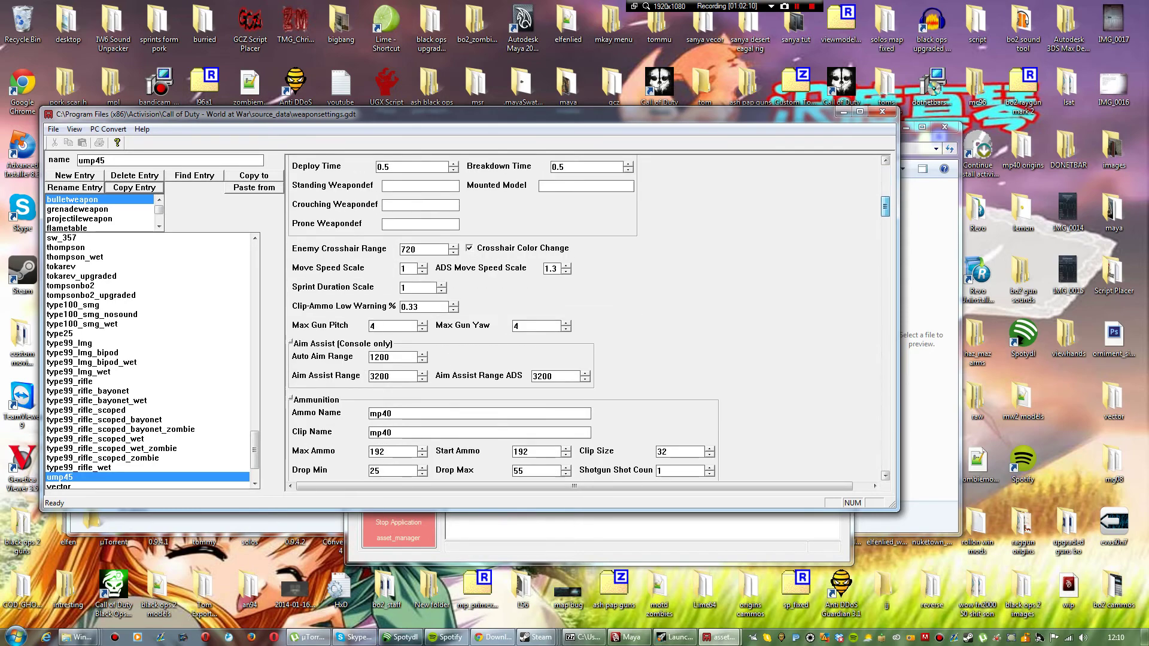
scroll(584, 317, down, 5)
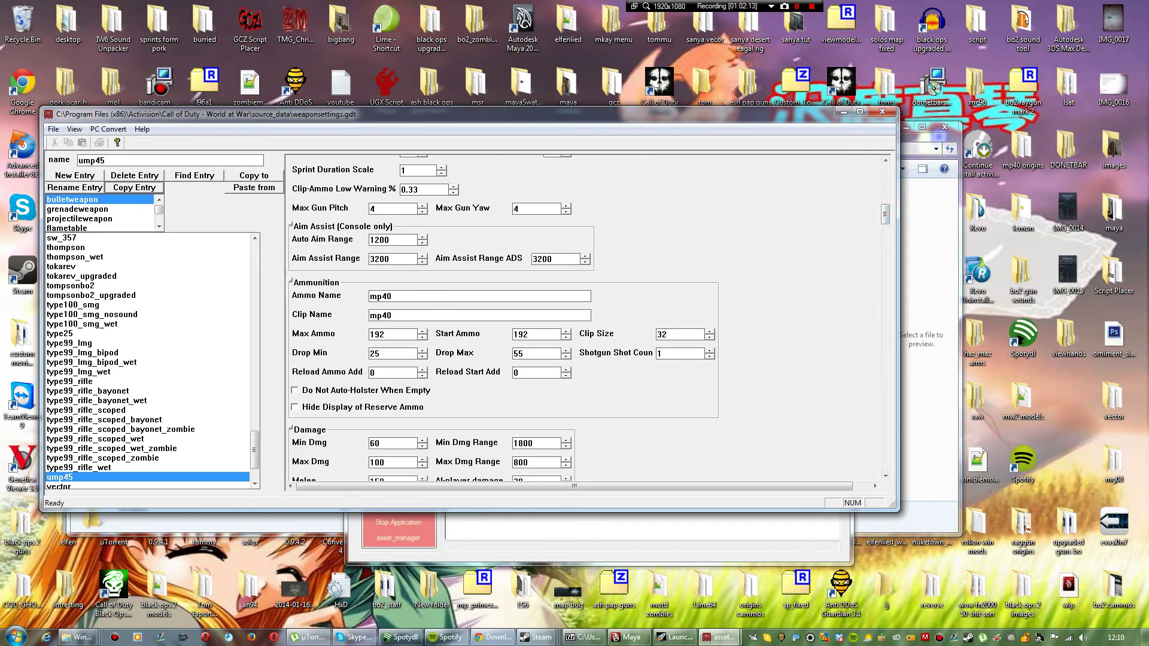
double_click(381, 297)
text(yu)
key(BackSpace)
key(BackSpace)
text(ump45)
key(Tab)
text(ump45)
key(Tab)
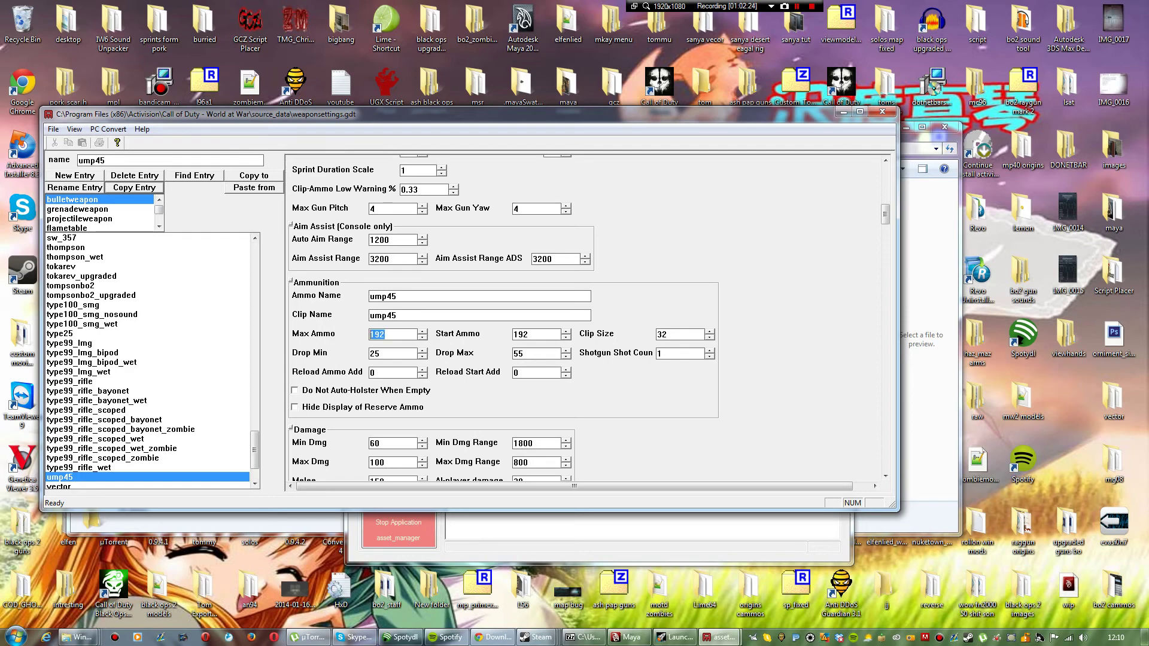
Step: Set the weapon's Max Ammo and Start Ammo to 400 and its Clip Size to 40
text(400)
key(Tab)
text(400)
key(Tab)
text(40)
Step: Set the weapon's Min Dmg to 1000 and Max Dmg to 1500
scroll(886, 335, down, 3)
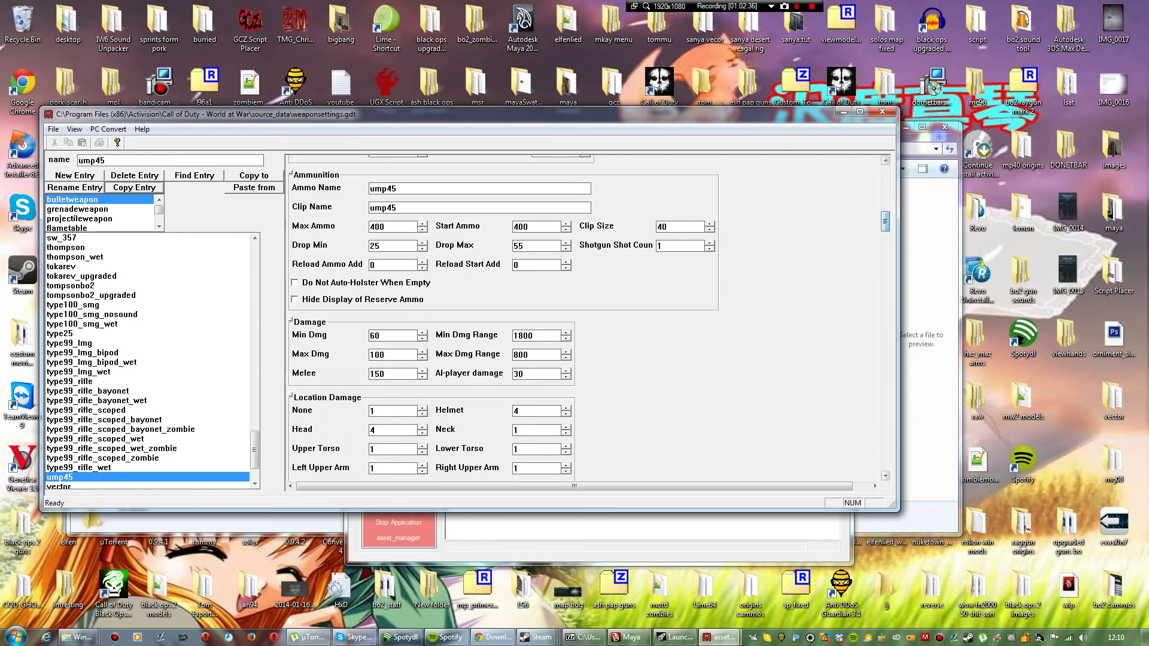
drag(383, 336, 256, 336)
text(1000)
drag(387, 355, 370, 355)
text(14)
text(00)
Step: Review the ump45 entry's Location Damage and State Timers settings down to the Sprint Movement Settings
scroll(589, 318, down, 3)
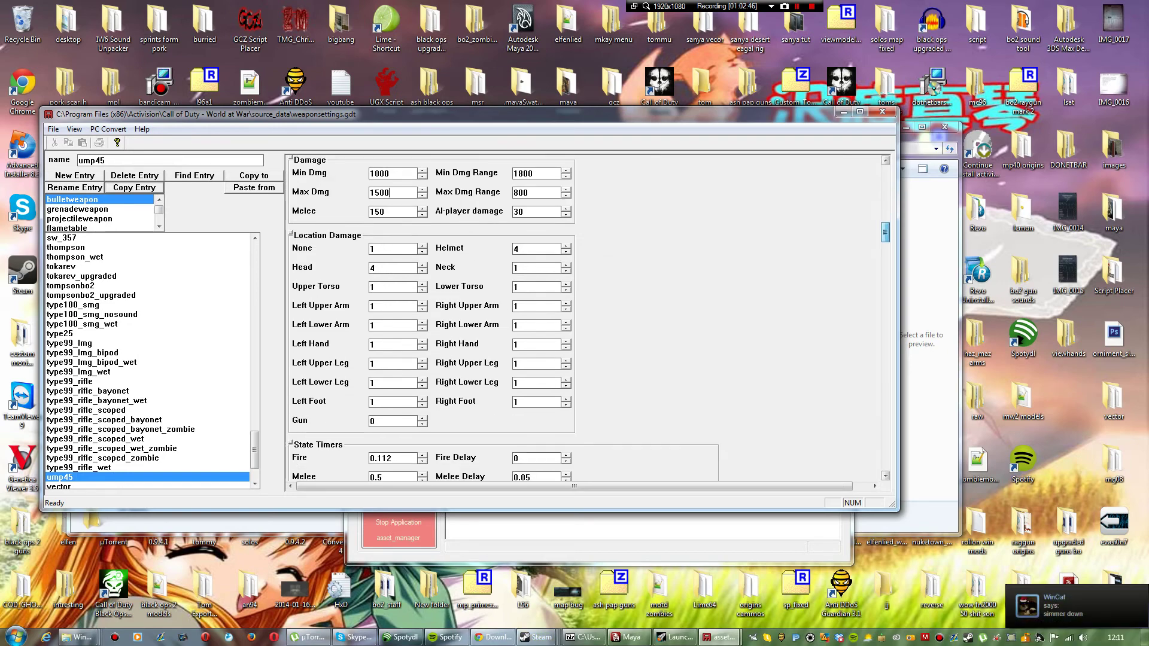
scroll(589, 318, down, 1)
scroll(589, 318, down, 4)
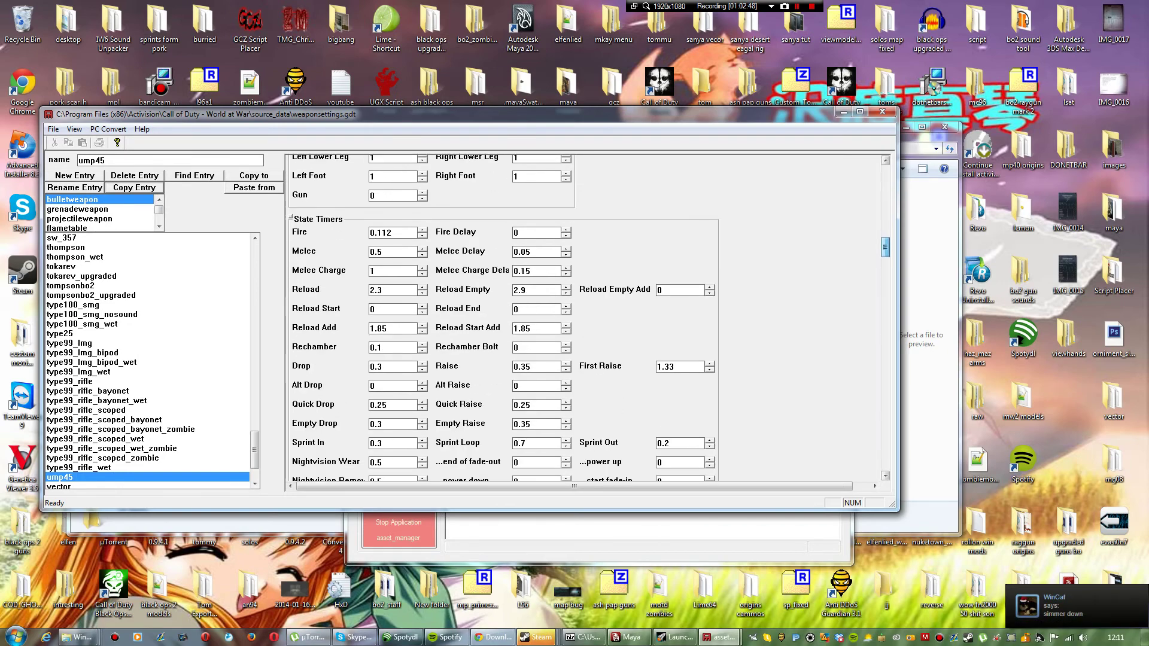
scroll(503, 318, down, 3)
scroll(503, 318, up, 3)
scroll(502, 318, down, 1)
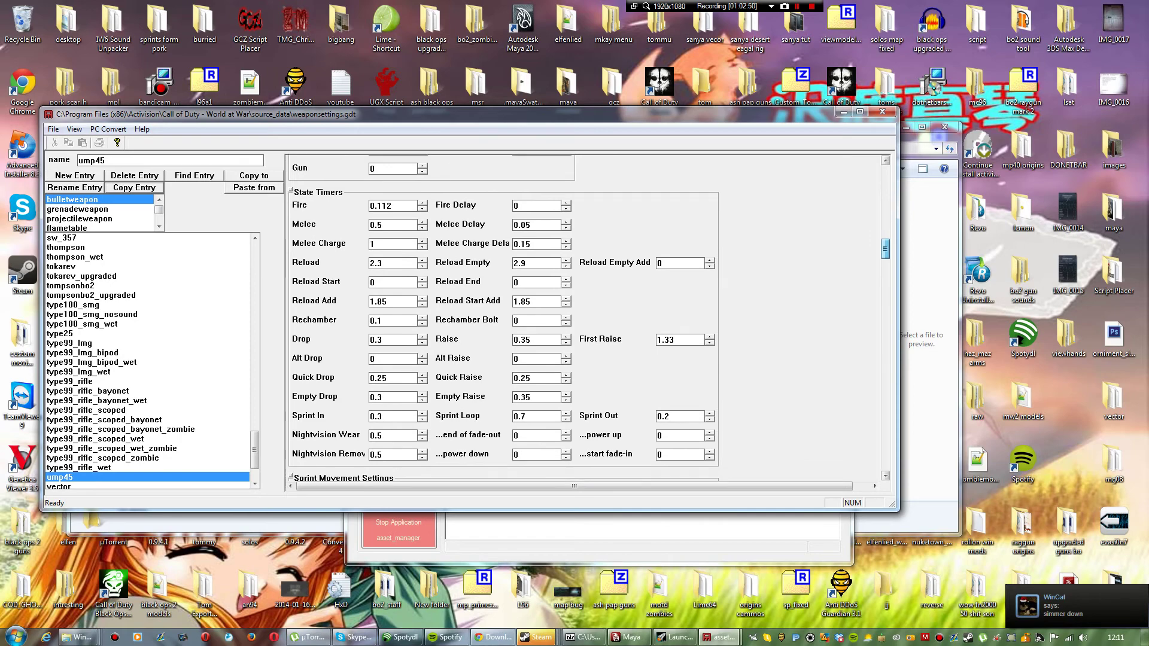
scroll(503, 318, down, 3)
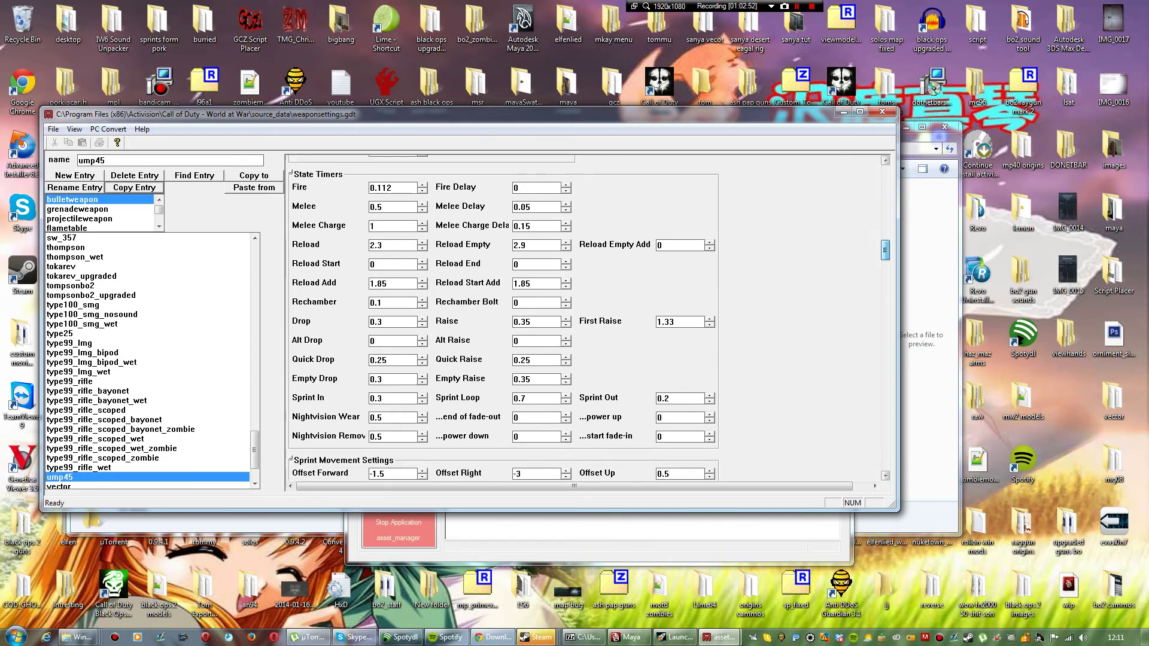
scroll(503, 318, down, 6)
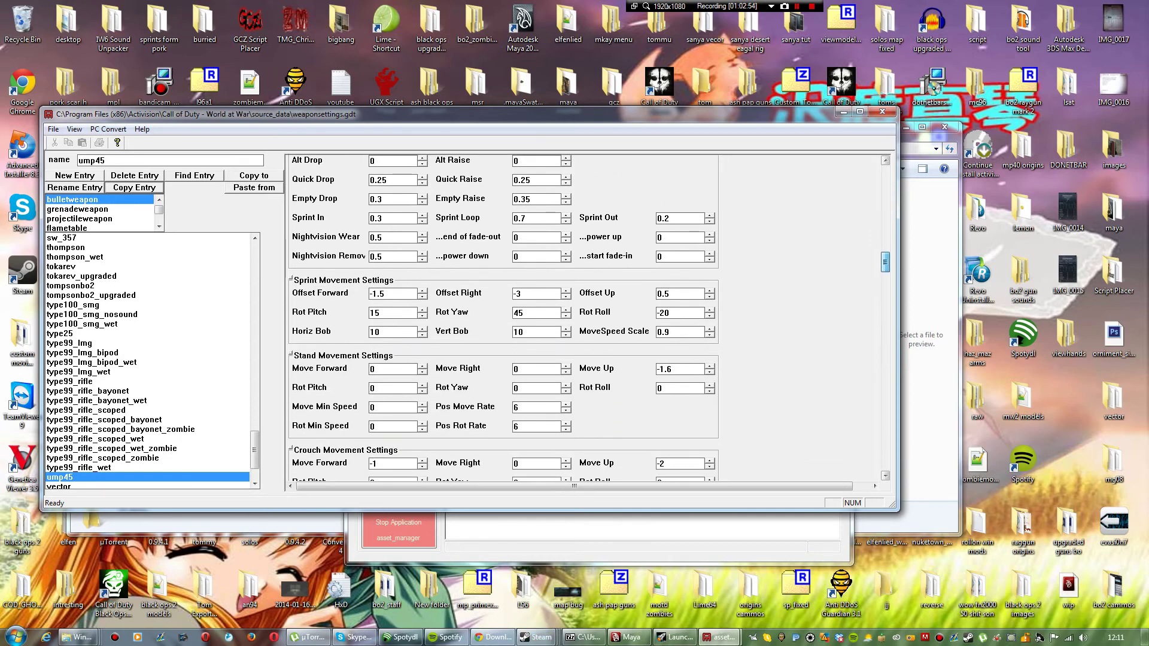
Step: In the Sprint Movement Settings, set Offset Forward, Rot Pitch and Horiz Bob to 0
scroll(503, 317, down, 2)
scroll(503, 318, up, 6)
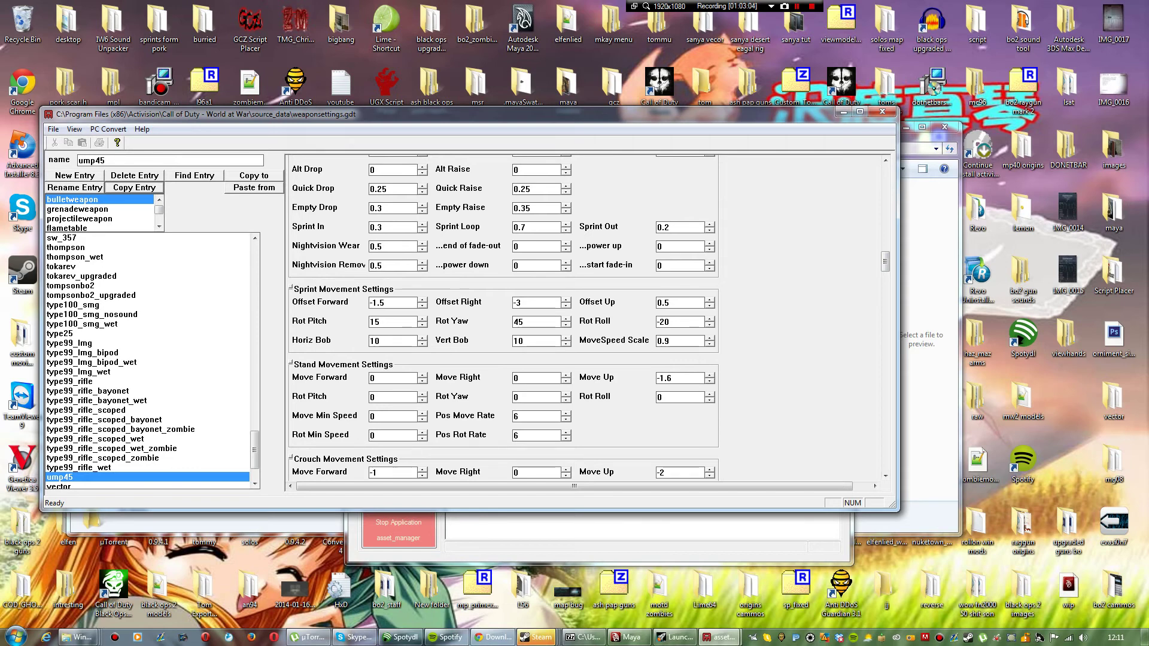
drag(370, 303, 386, 303)
text(0)
text(0)
mouse_move(381, 322)
mouse_down()
mouse_move(369, 322)
mouse_move(369, 341)
mouse_up()
click(382, 342)
text(0)
Step: In the Sprint Movement Settings, set Offset Right, Rot Yaw, Vert Bob, Offset Up and Rot Roll to 0
drag(524, 303, 514, 341)
text(000)
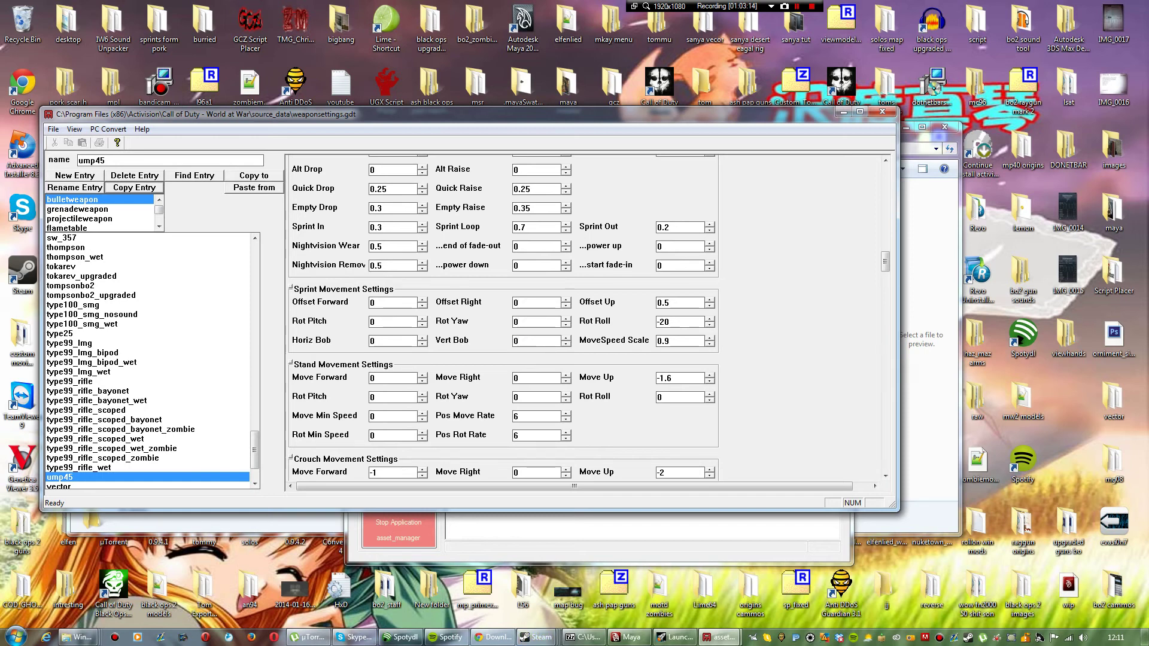
text(0)
drag(673, 303, 658, 322)
text(0)
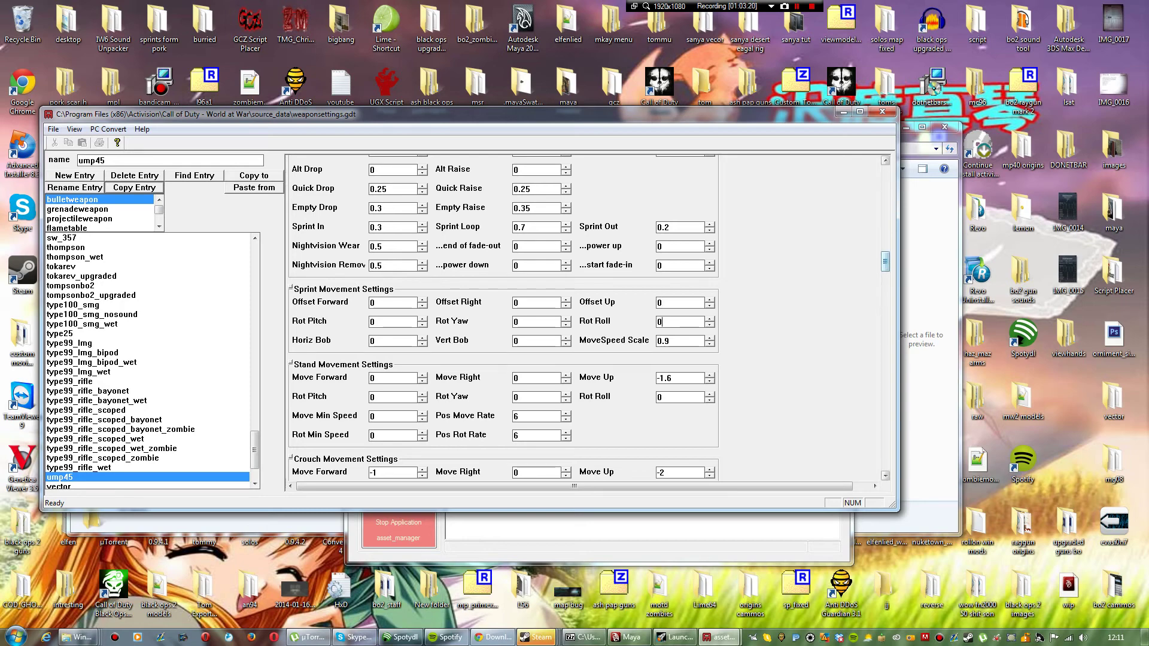
Step: Set the View Gun 1 model of the ump45 entry to vm_ump45
scroll(588, 318, down, 2)
scroll(588, 318, down, 10)
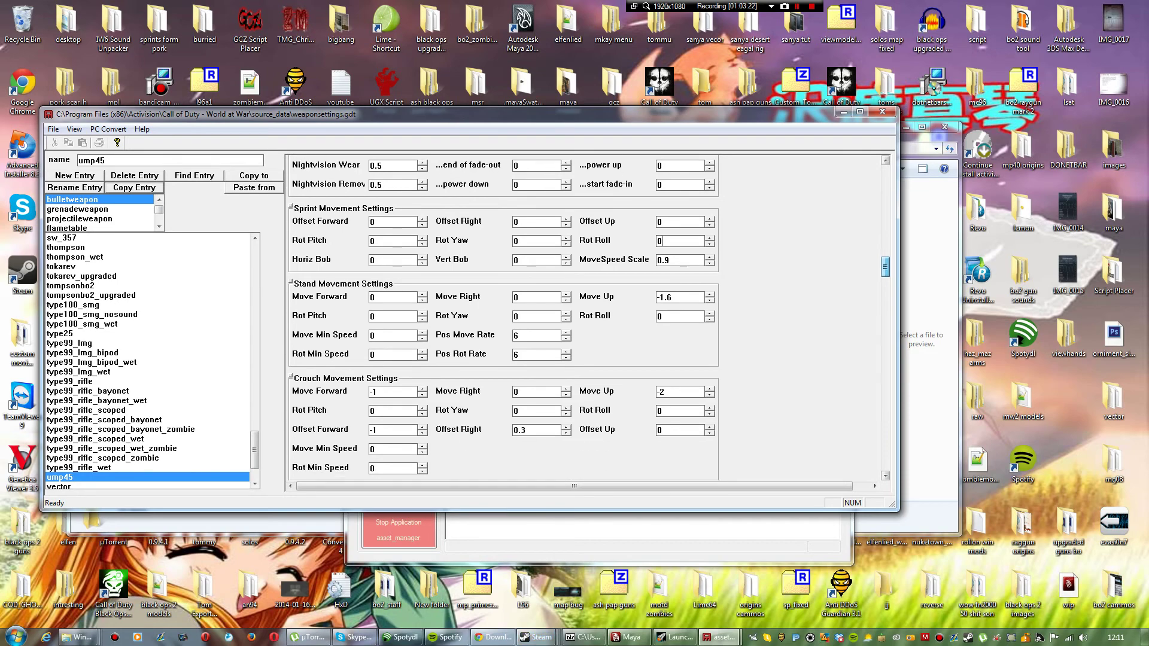
scroll(588, 318, down, 10)
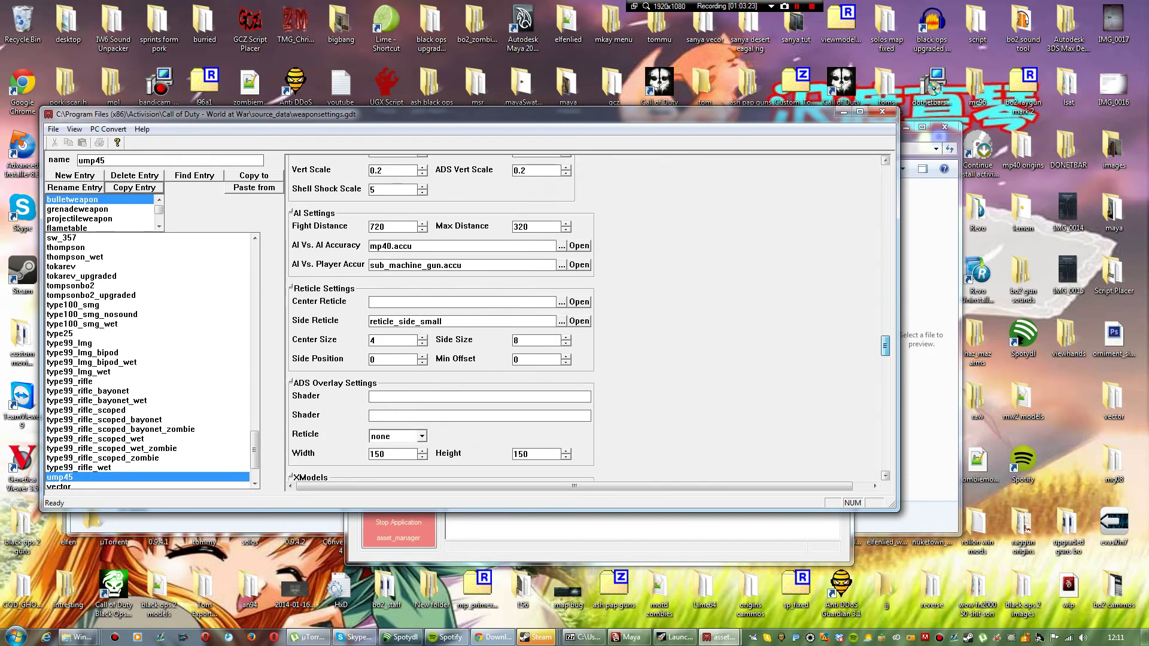
scroll(588, 318, down, 2)
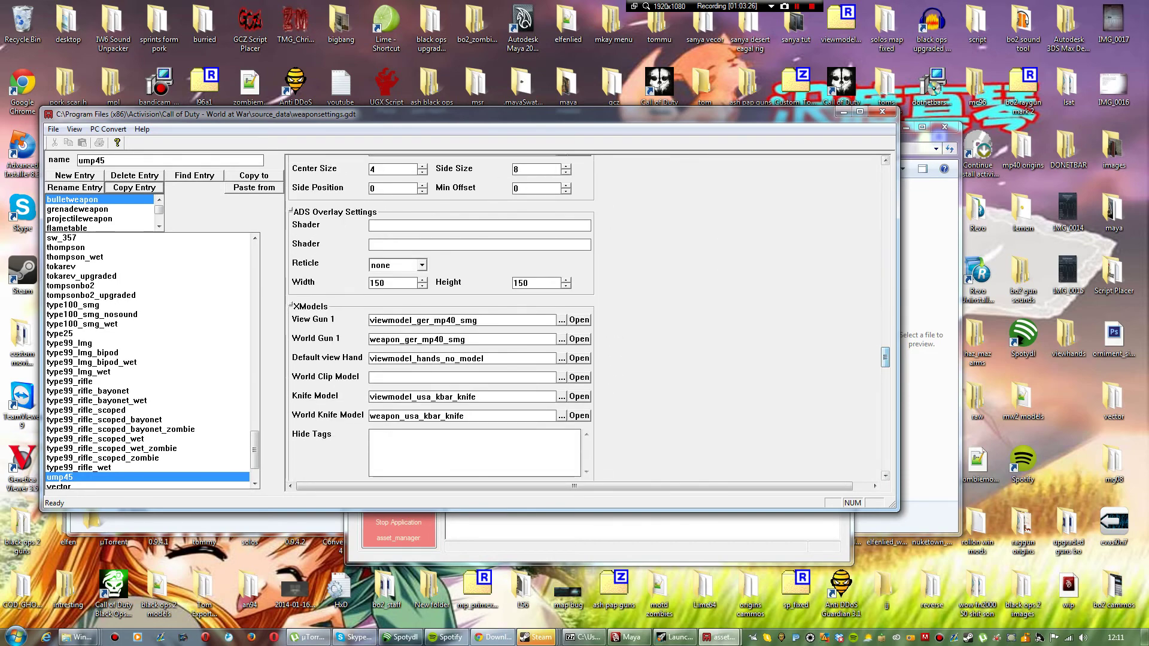
drag(482, 321, 367, 321)
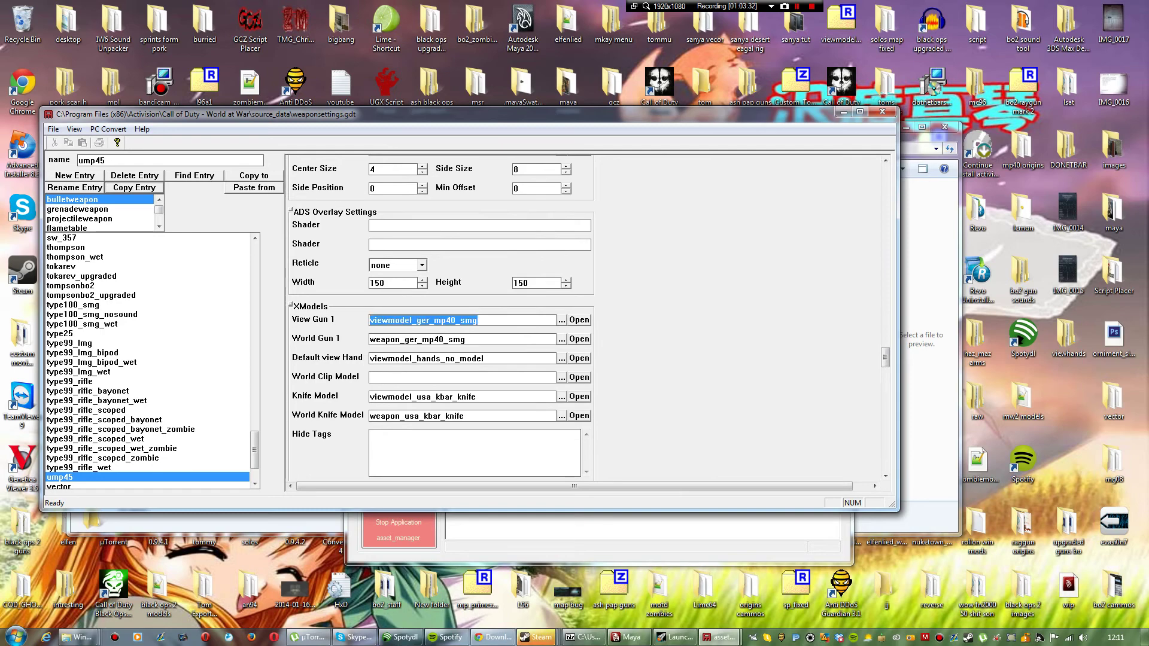
text(vm)
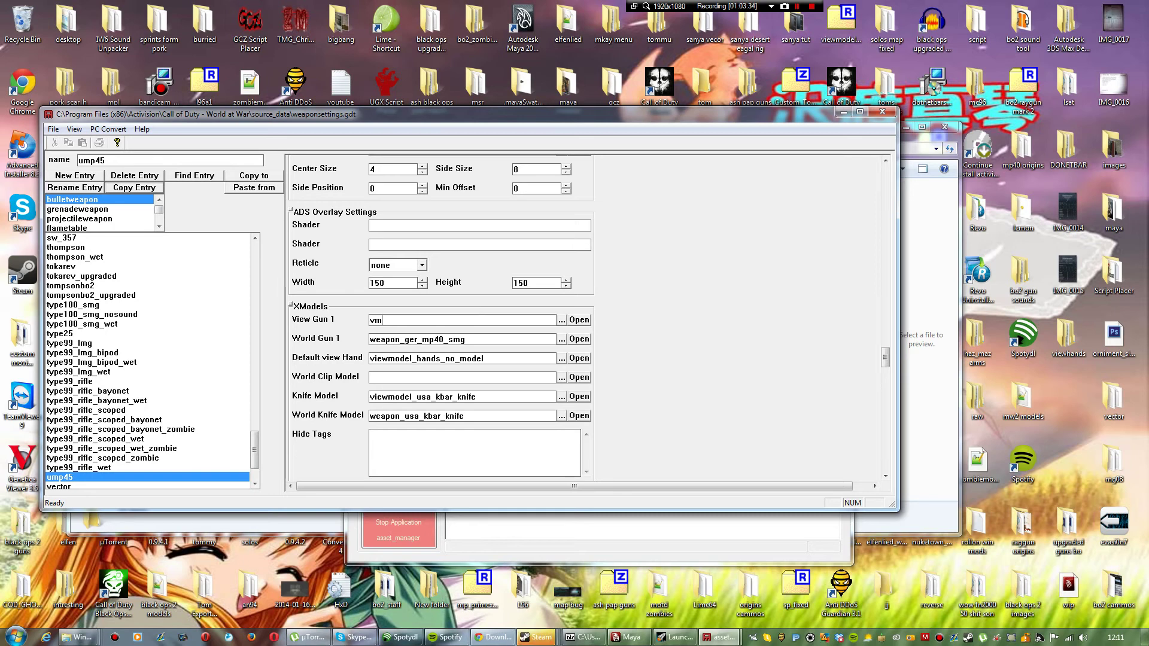
text(_ump45)
Step: Set the ump45 entry's Idle animation to elfenlied_ump45_idle
scroll(587, 317, down, 2)
scroll(586, 317, down, 5)
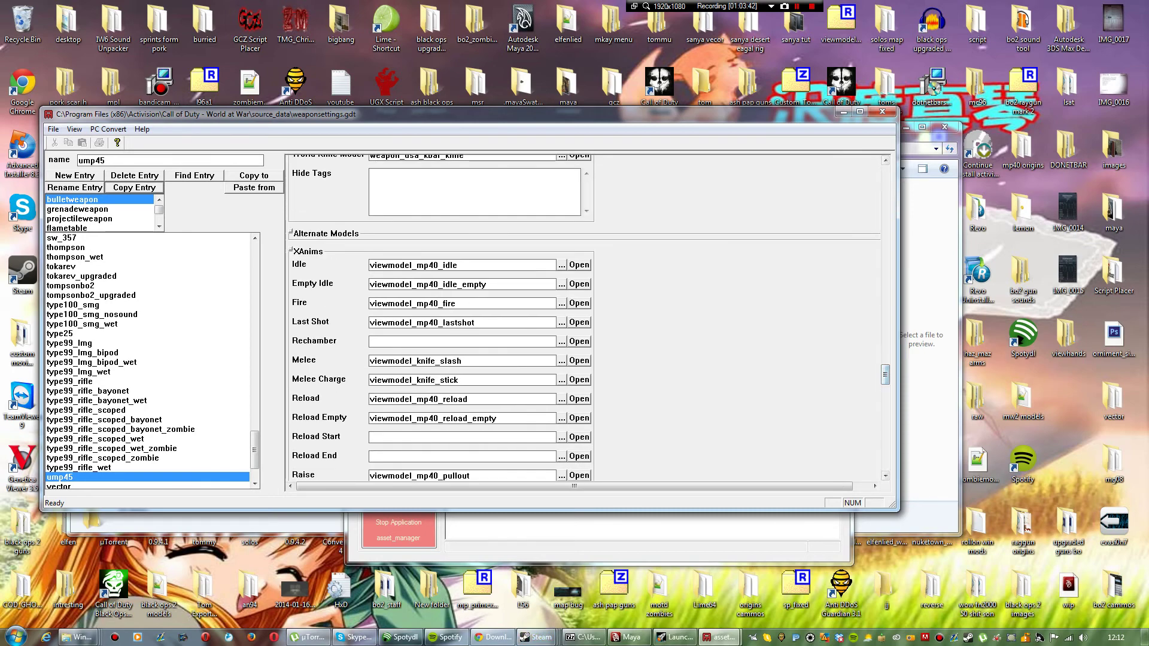
key(ctrl+a)
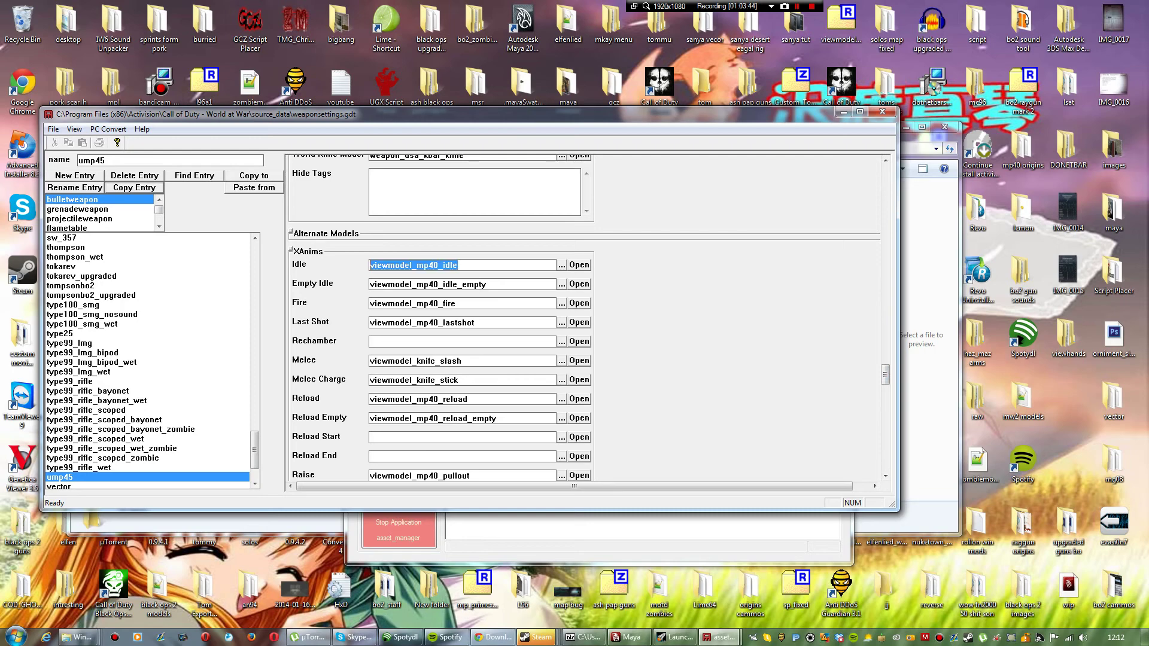
text(elfenlied)
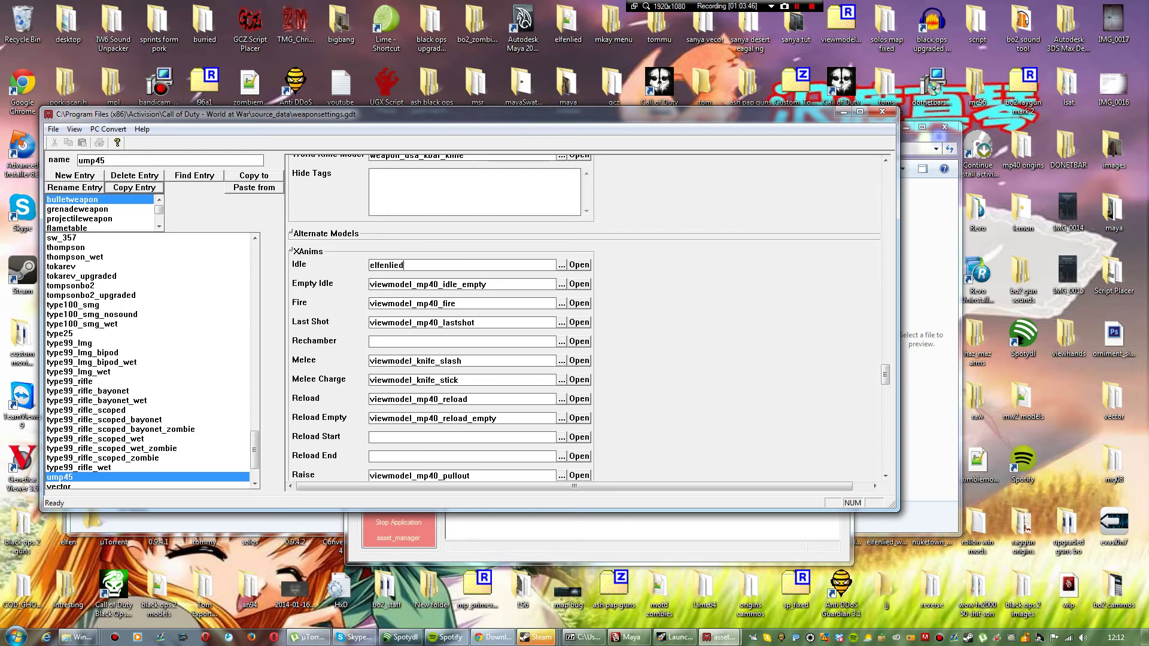
text(_)
text(un)
key(BackSpace)
text(mp6)
key(BackSpace)
text(45_idle)
Step: Copy the ump45 entry's Idle animation name, elfenlied_ump45_idle, into the Empty Idle animation
key(shift+Left)
key(shift+Left)
key(shift+Left)
key(shift+Left)
key(shift+Left)
key(shift+Left)
key(shift+Left)
key(shift+Left)
key(shift+Left)
key(shift+Left)
key(shift+Left)
key(shift+Left)
key(shift+Left)
key(shift+Left)
key(shift+Left)
key(shift+Left)
key(shift+Left)
key(shift+Left)
key(shift+Left)
key(shift+Left)
key(ctrl+c)
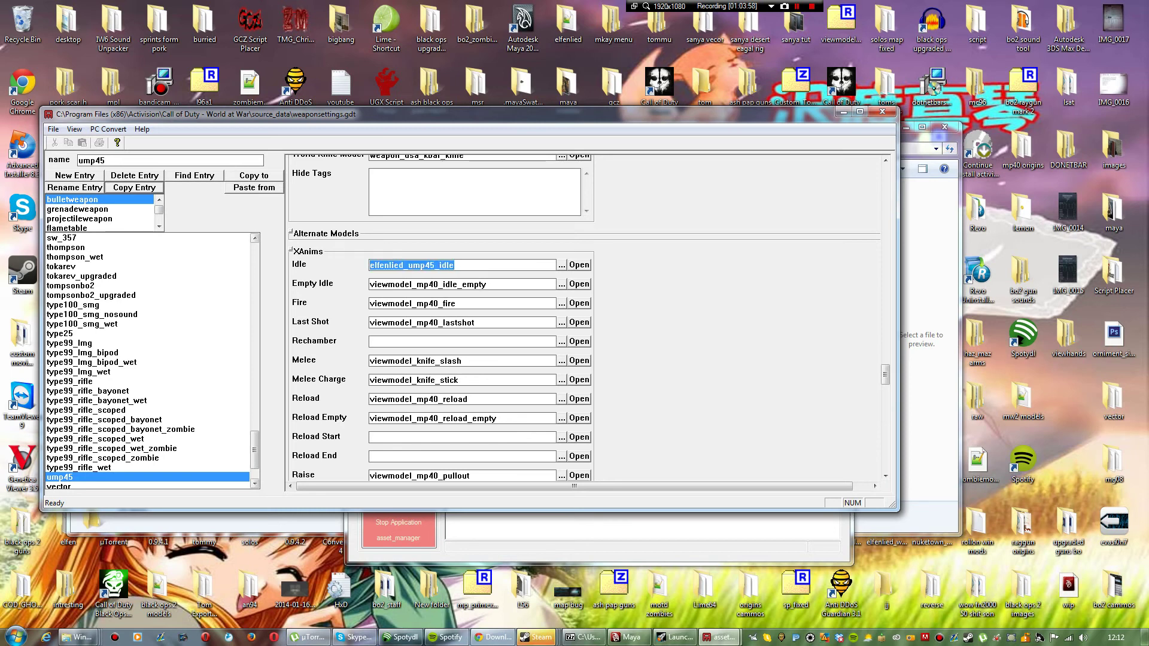
key(Tab)
key(ctrl+v)
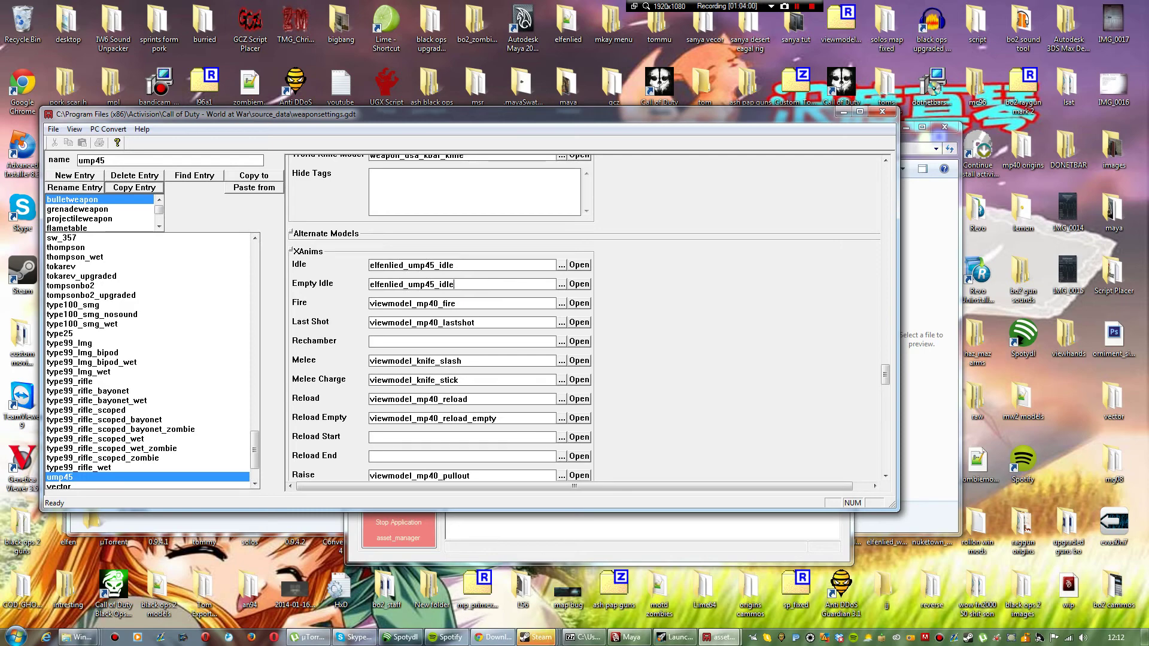
Step: Set the ump45 entry's Fire and Last Shot animations to elfenlied_ump45_fire
key(Tab)
key(ctrl+v)
key(Tab)
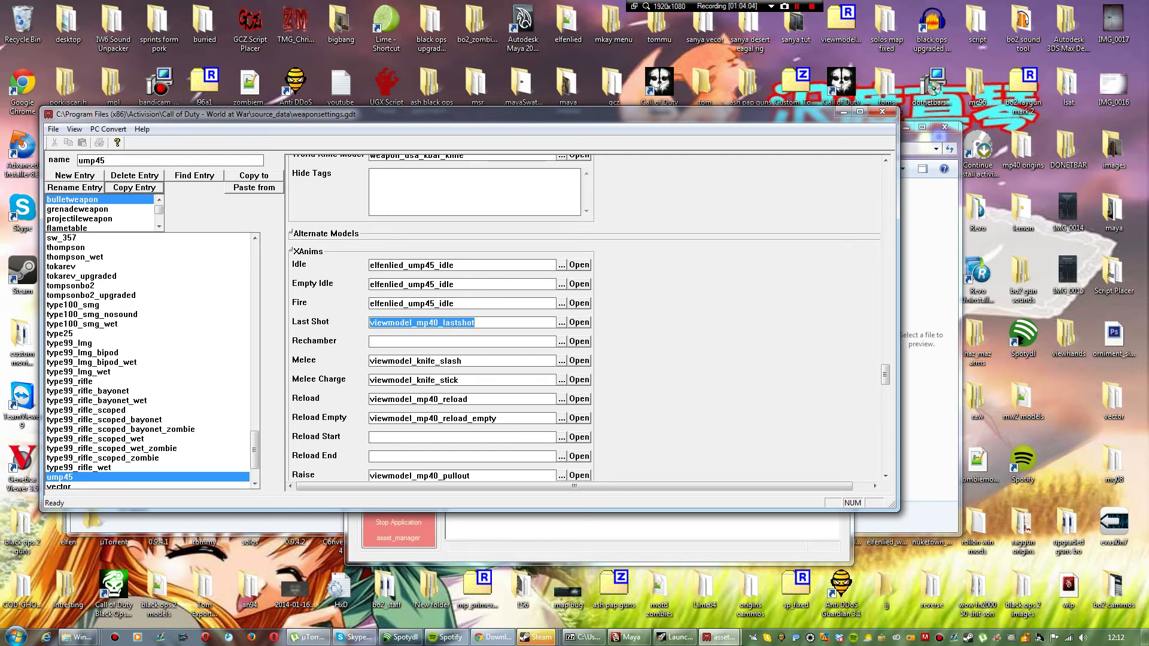
key(ctrl+v)
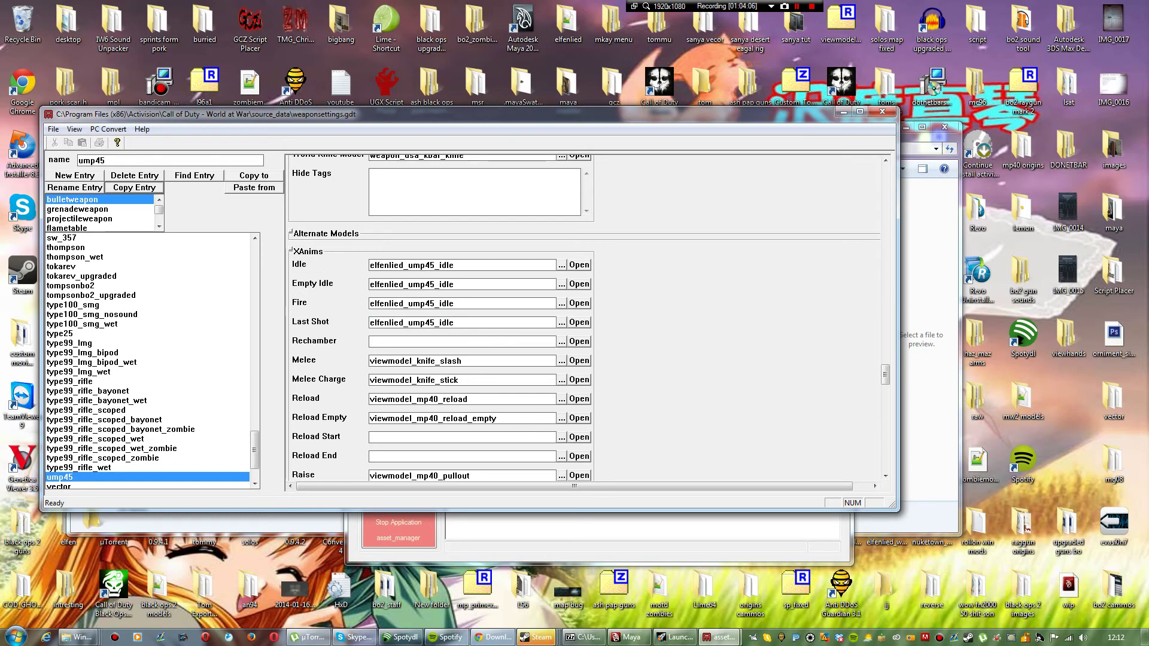
key(BackSpace)
key(BackSpace)
key(BackSpace)
key(BackSpace)
key(BackSpace)
text(fi)
click(455, 323)
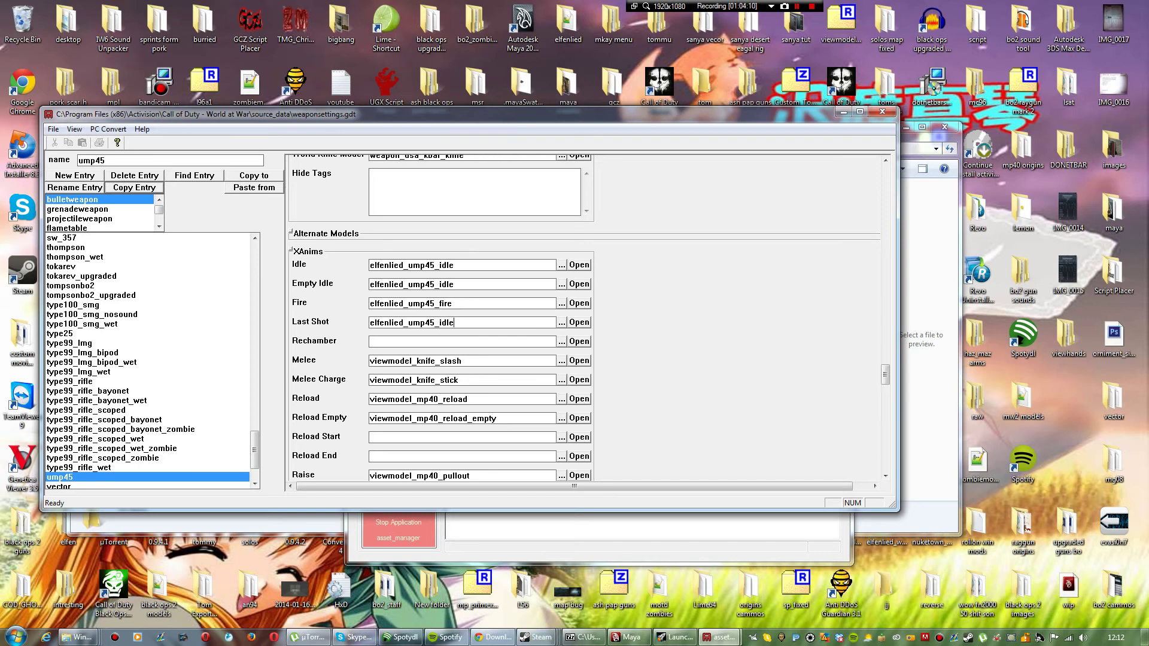
key(BackSpace)
key(BackSpace)
key(BackSpace)
key(BackSpace)
text(fir)
Step: Replace the ump45 entry's Reload animation with elfenlied_ump45_reload
double_click(419, 399)
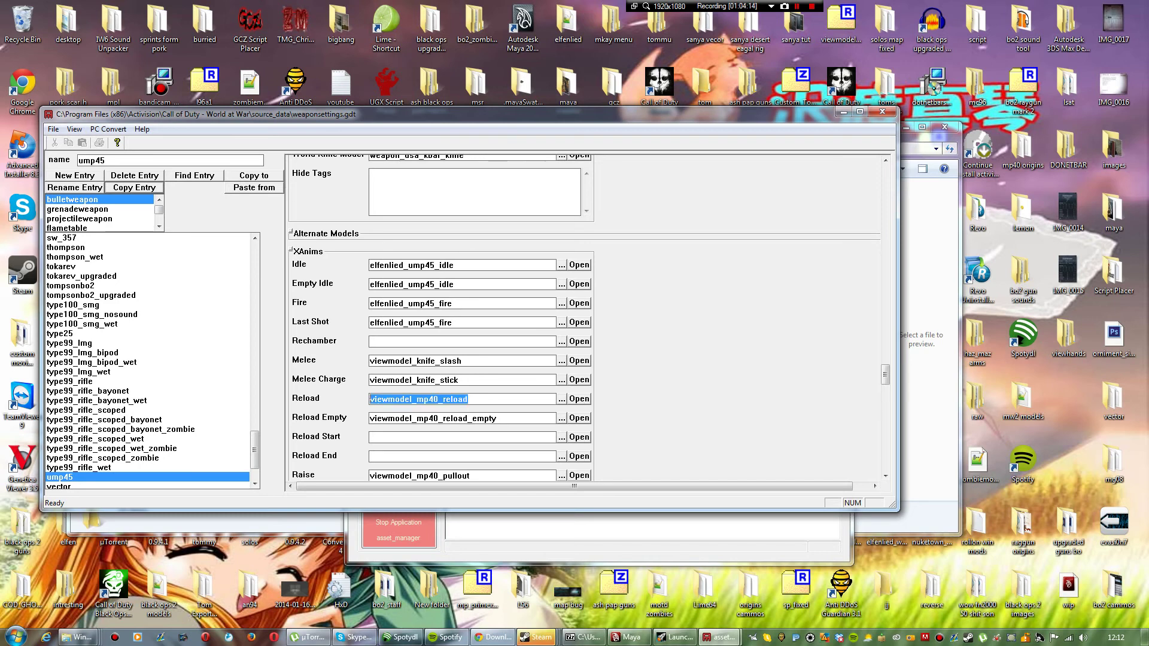
key(ctrl+v)
key(BackSpace)
key(BackSpace)
key(BackSpace)
key(BackSpace)
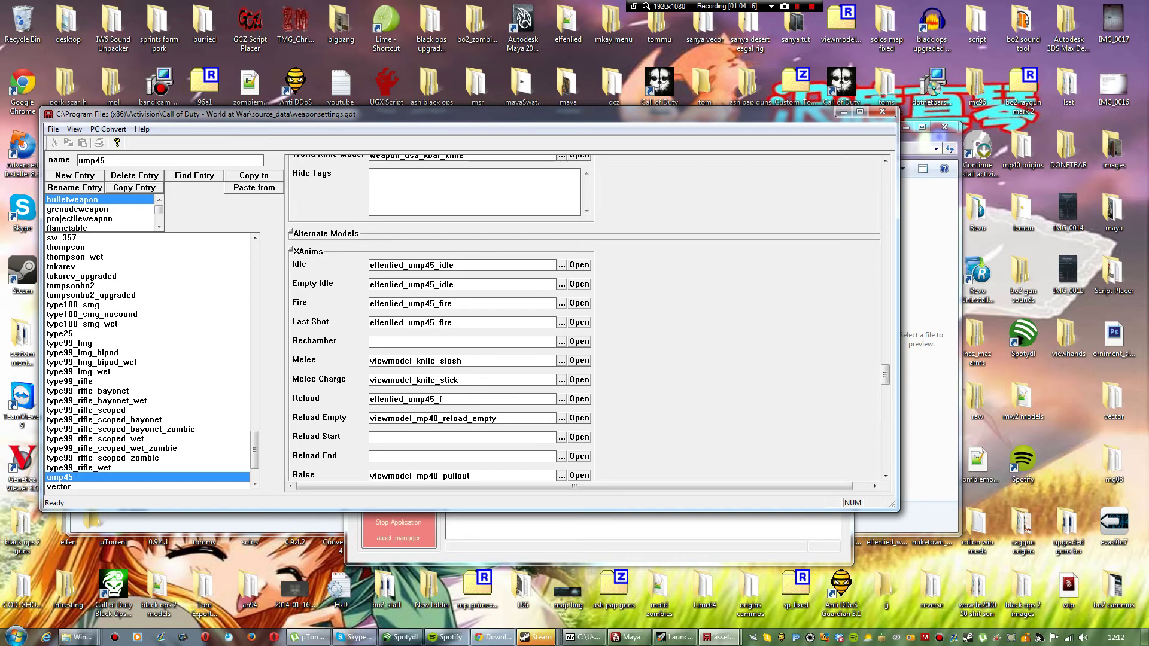
text(reload)
Step: Replace the ump45 entry's Reload Empty animation with elfenlied_ump45_reload_empty
double_click(431, 419)
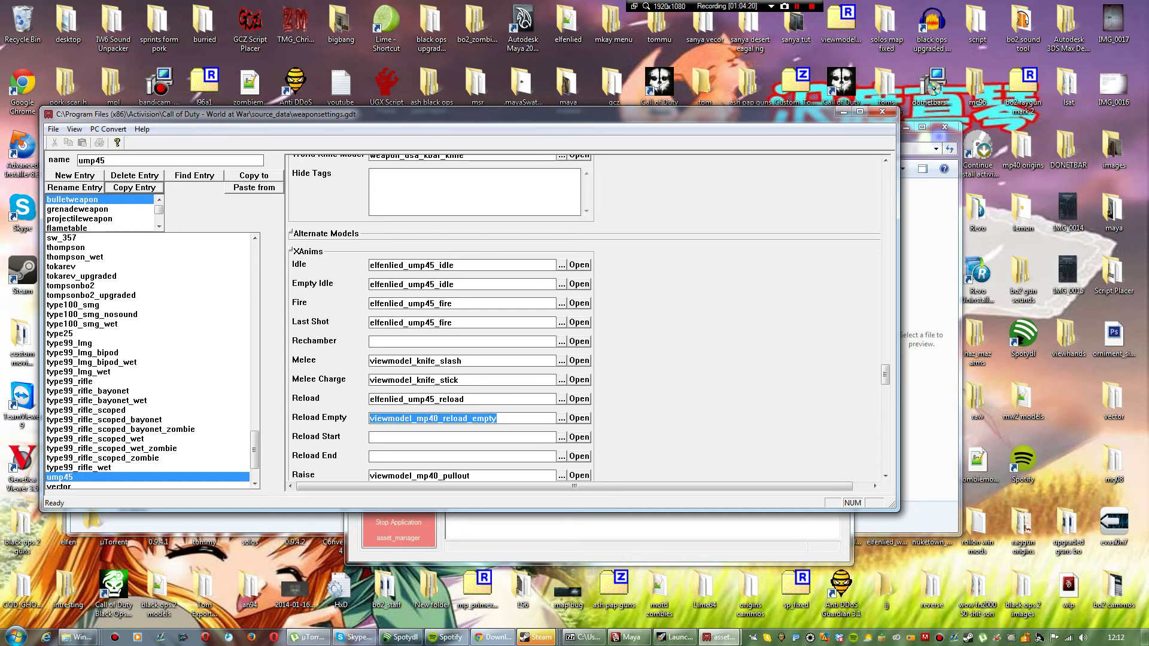
key(ctrl+v)
key(BackSpace)
key(BackSpace)
key(BackSpace)
key(BackSpace)
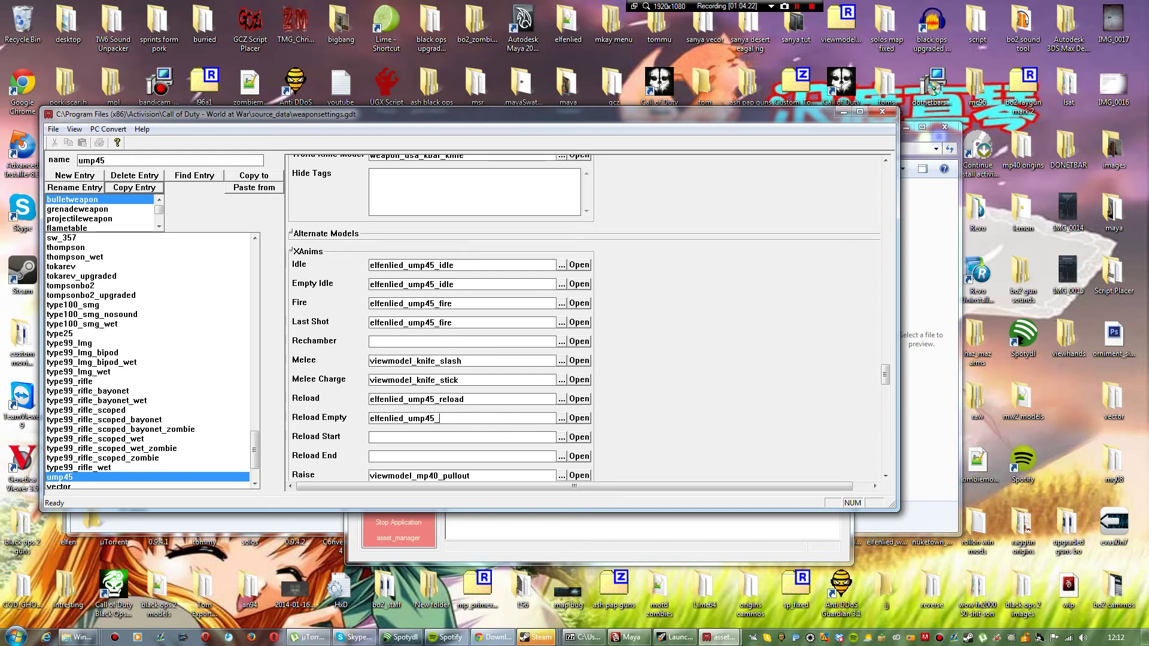
text(reload_empty)
Step: Replace the ump45 entry's Raise animation with elfenlied_ump45_pullout
scroll(586, 317, down, 3)
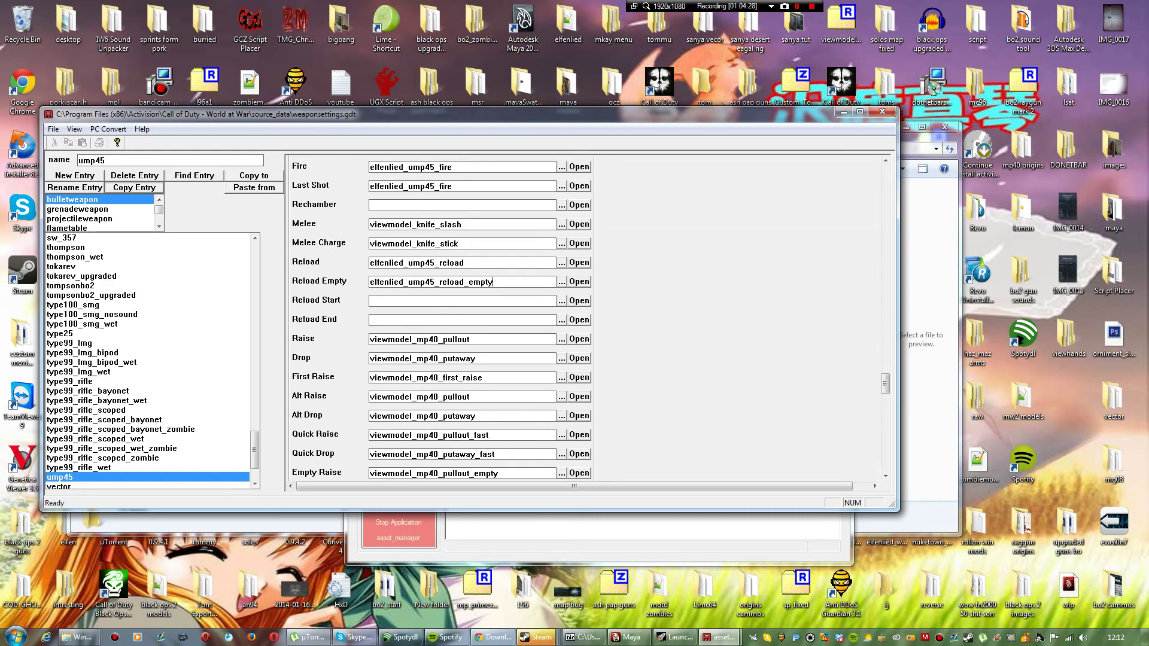
double_click(420, 339)
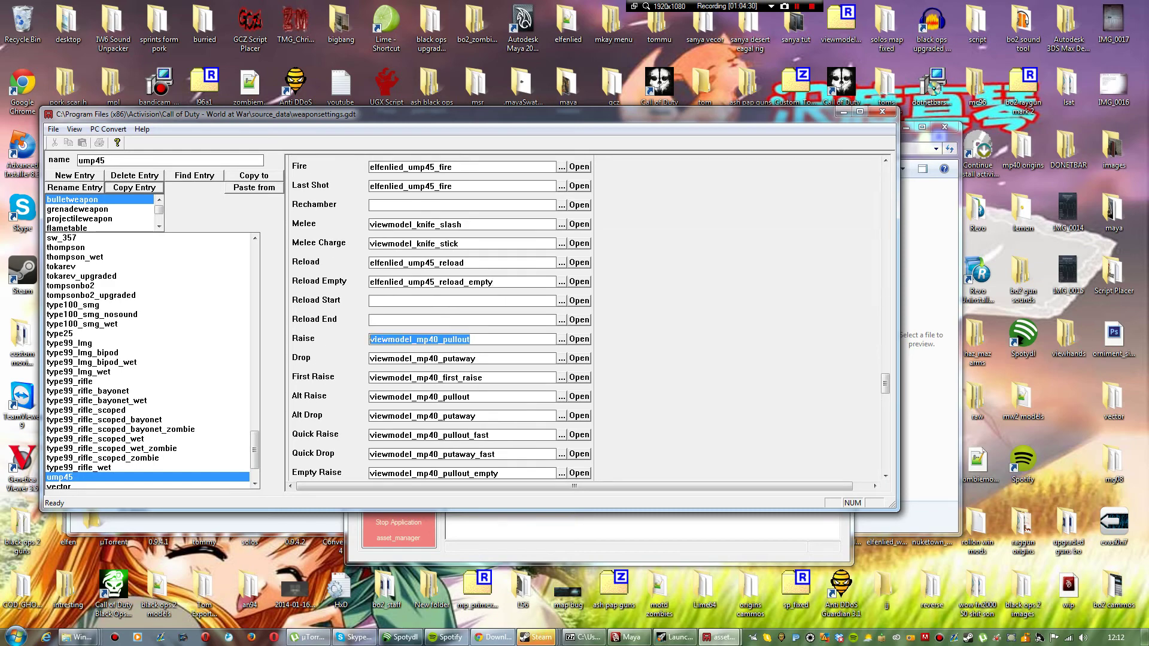
key(ctrl+v)
key(BackSpace)
key(BackSpace)
key(BackSpace)
key(BackSpace)
text(pu)
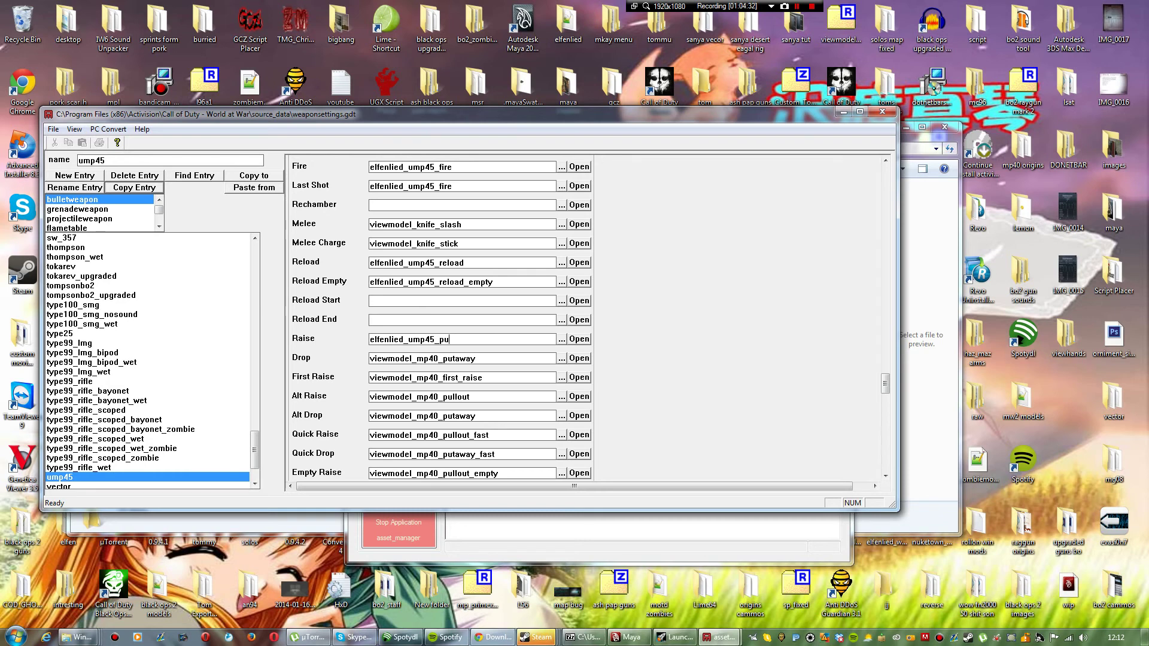
text(llout)
Step: Replace the ump45 entry's Drop animation with elfenlied_ump45_putaway
drag(476, 359, 370, 359)
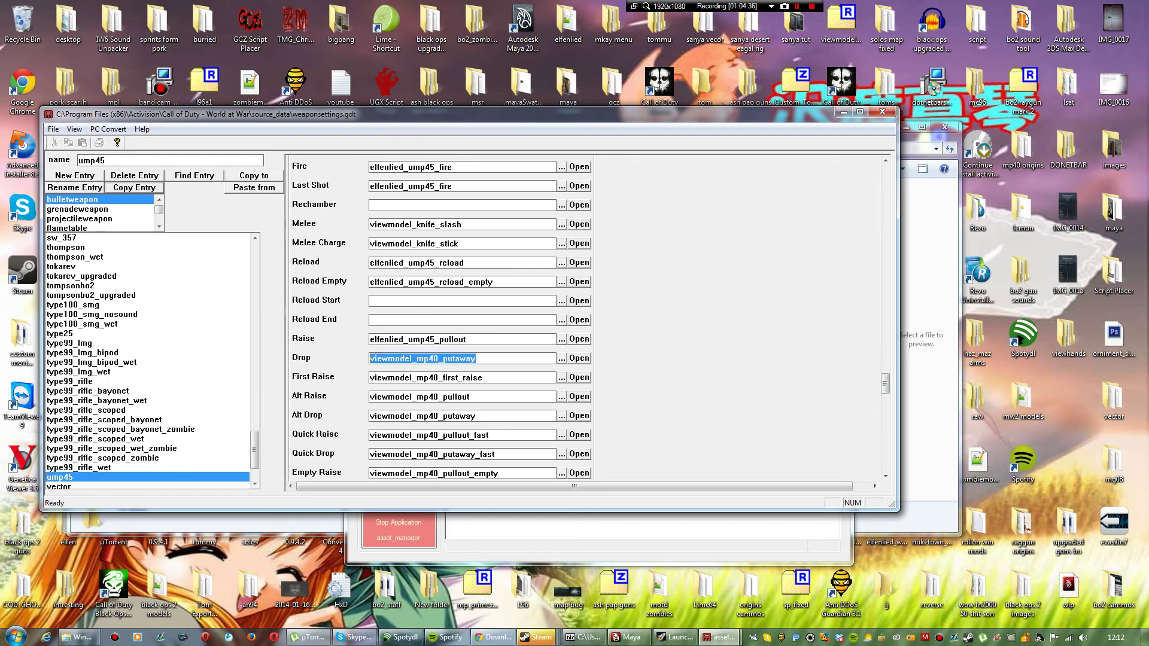
text(elfenlied_ump45_idle)
key(BackSpace)
key(BackSpace)
key(BackSpace)
key(BackSpace)
text(put)
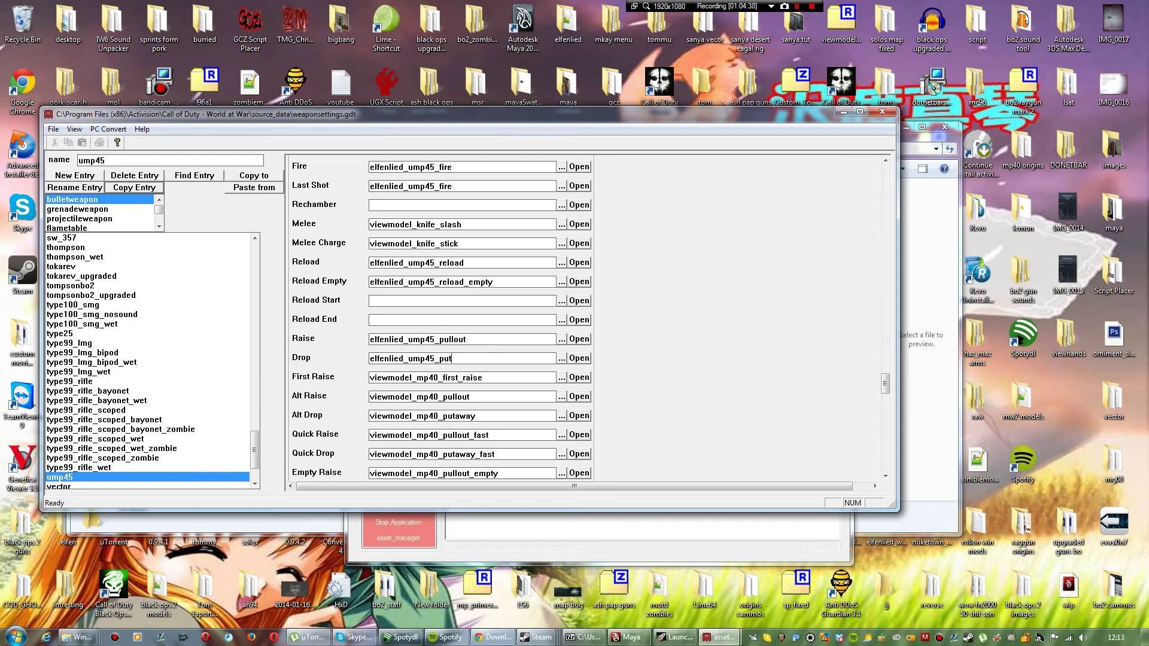
text(away)
Step: Copy the Raise animation name, elfenlied_ump45_pullout, into the First Raise and Alt Raise animations
double_click(470, 340)
key(ctrl+c)
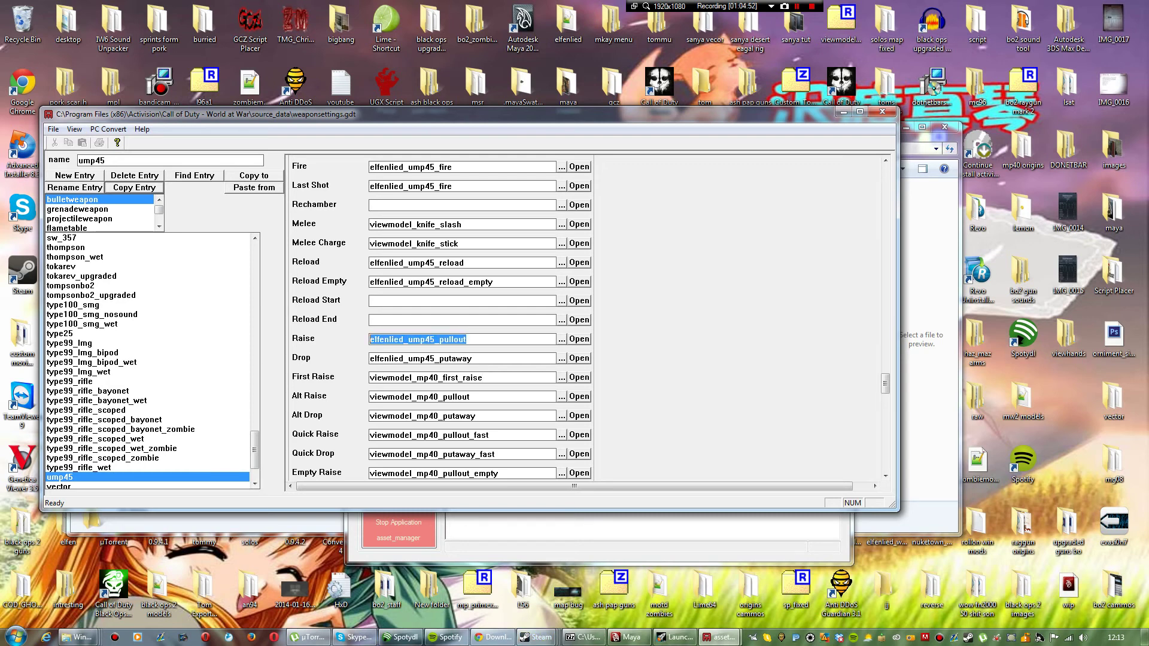
drag(484, 378, 370, 378)
key(ctrl+v)
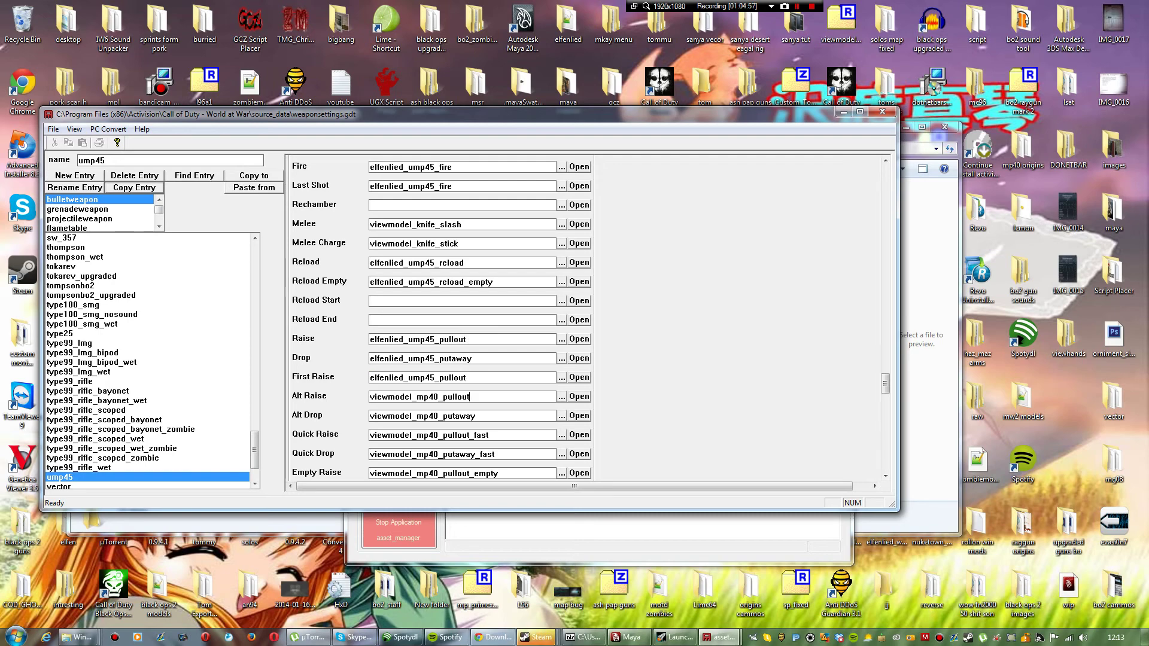
drag(470, 397, 370, 397)
key(ctrl+v)
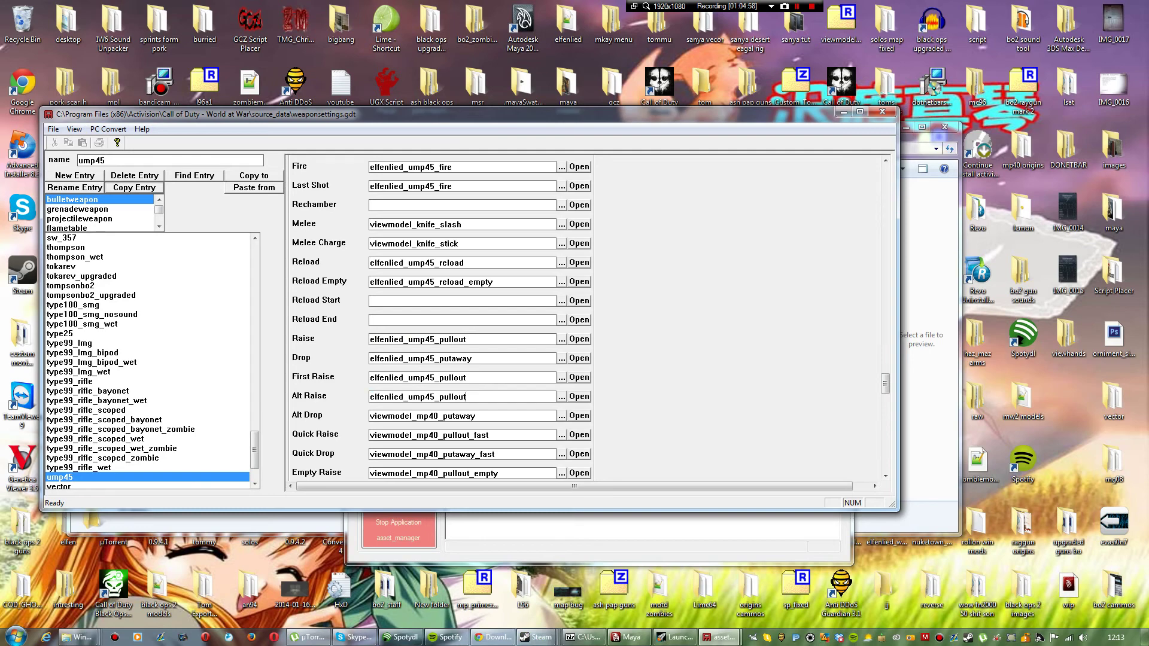
key(BackSpace)
key(BackSpace)
key(BackSpace)
key(BackSpace)
key(BackSpace)
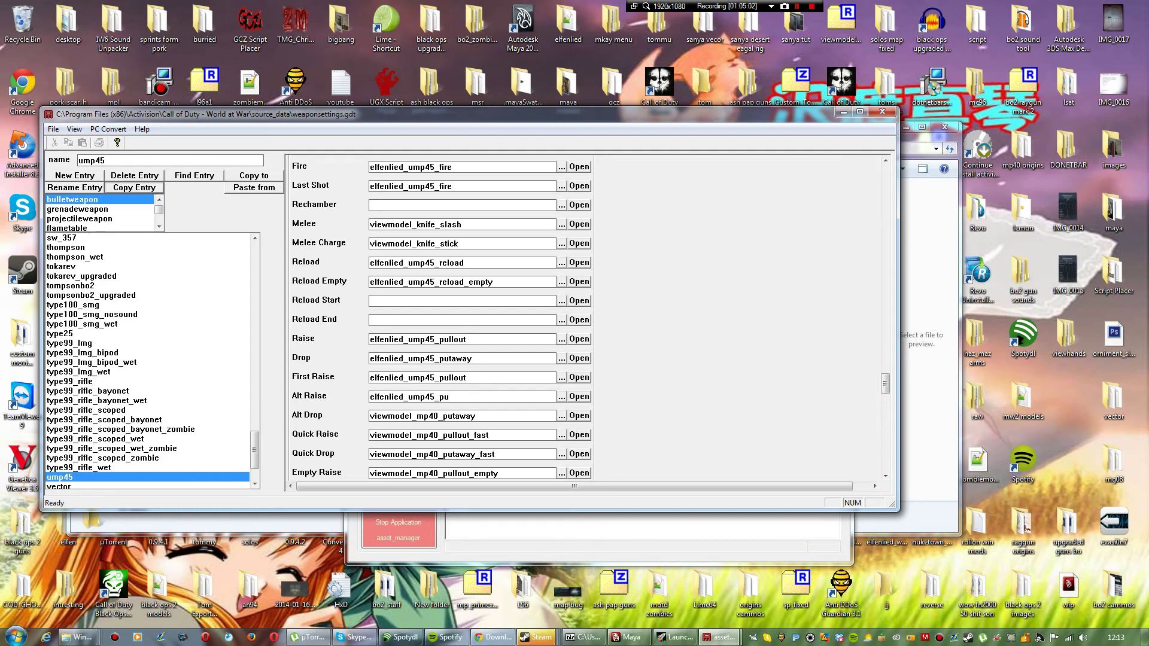
key(ctrl+z)
Step: Replace the ump45 entry's Alt Drop animation with elfenlied_ump45_putaway
key(Tab)
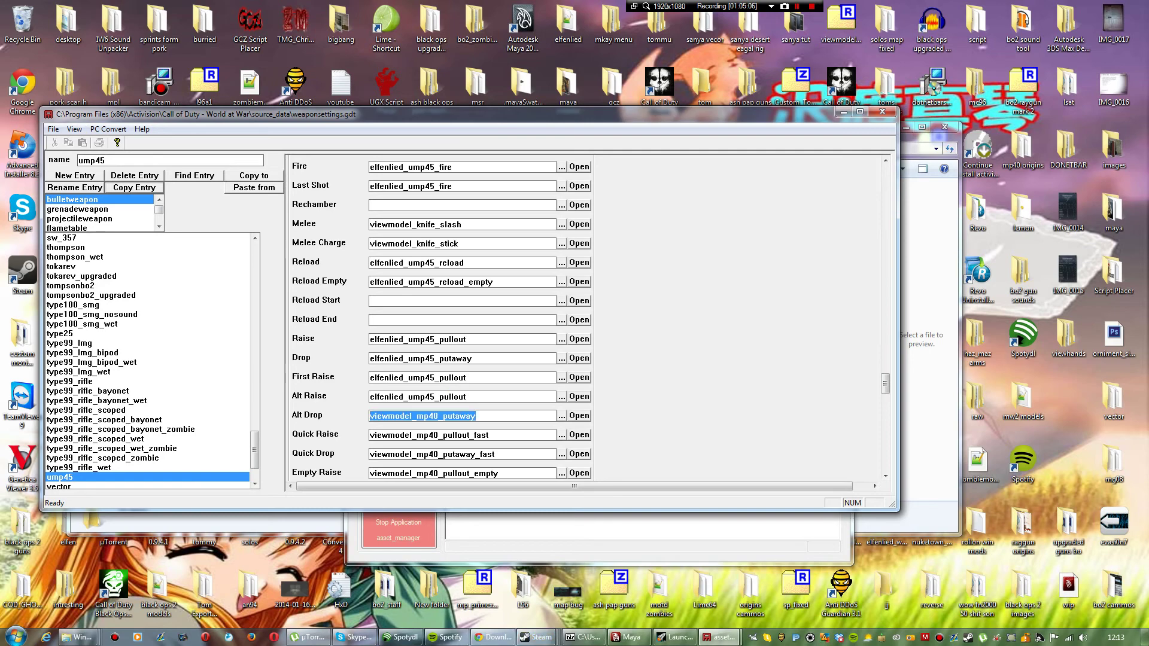
key(ctrl+v)
key(BackSpace)
key(BackSpace)
key(BackSpace)
key(BackSpace)
key(BackSpace)
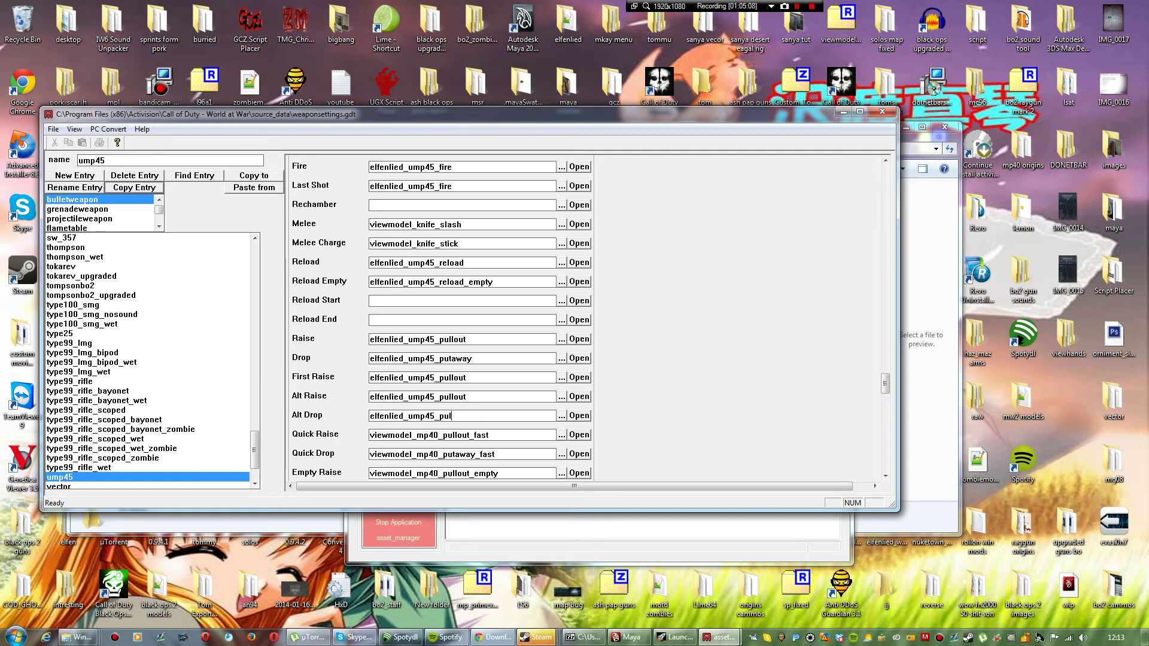
text(taway)
Step: Set the Quick Raise animation to elfenlied_ump45_pullout and the Quick Drop animation to elfenlied_ump45_putaway
key(shift+Home)
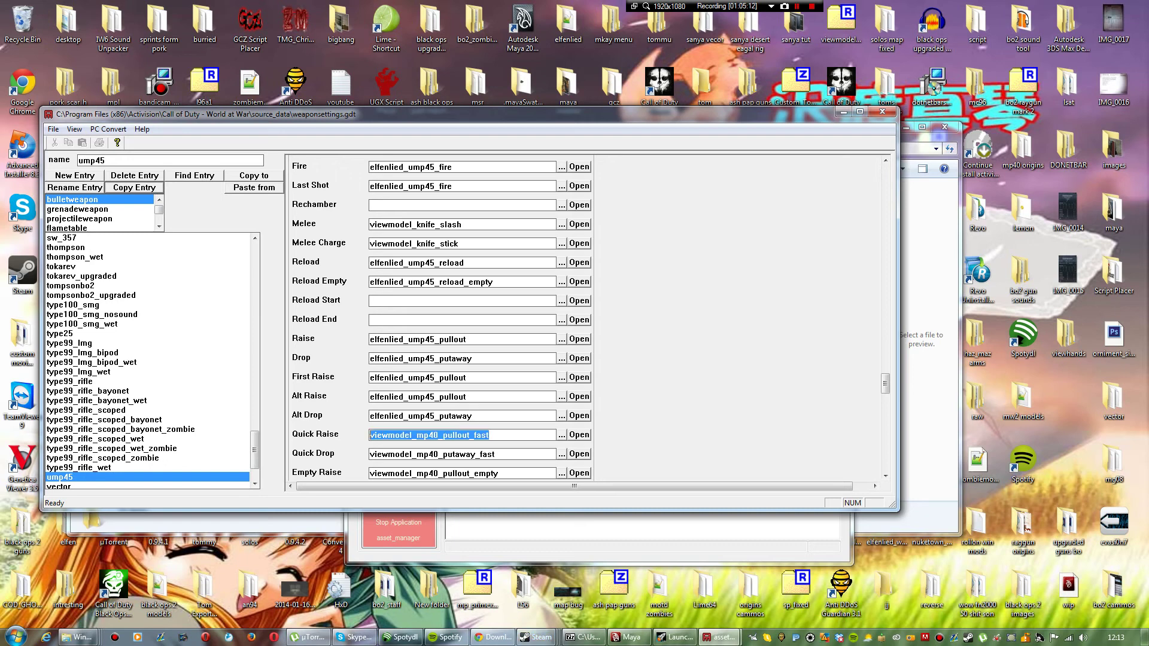
key(ctrl+v)
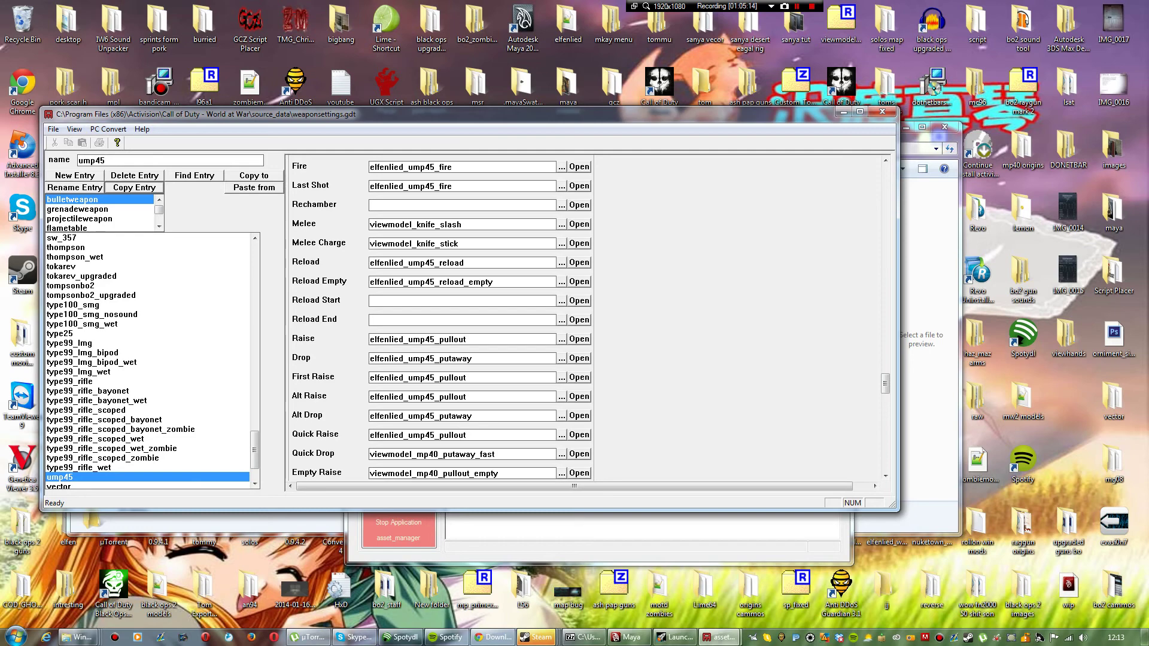
double_click(432, 455)
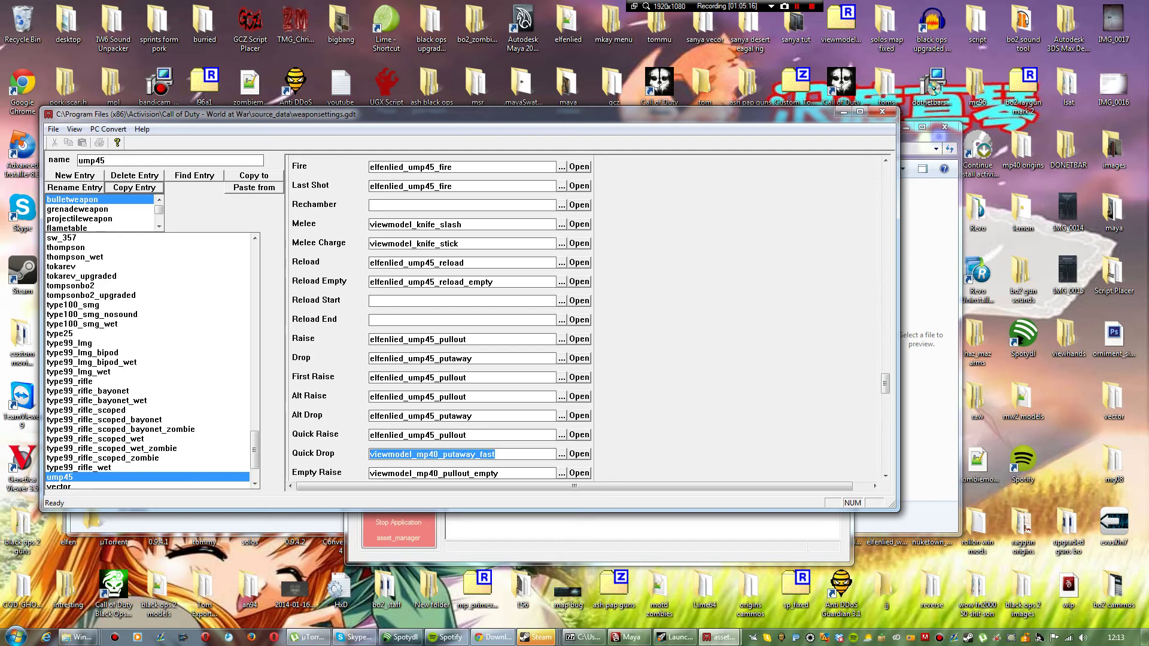
key(ctrl+v)
key(BackSpace)
key(BackSpace)
key(BackSpace)
key(BackSpace)
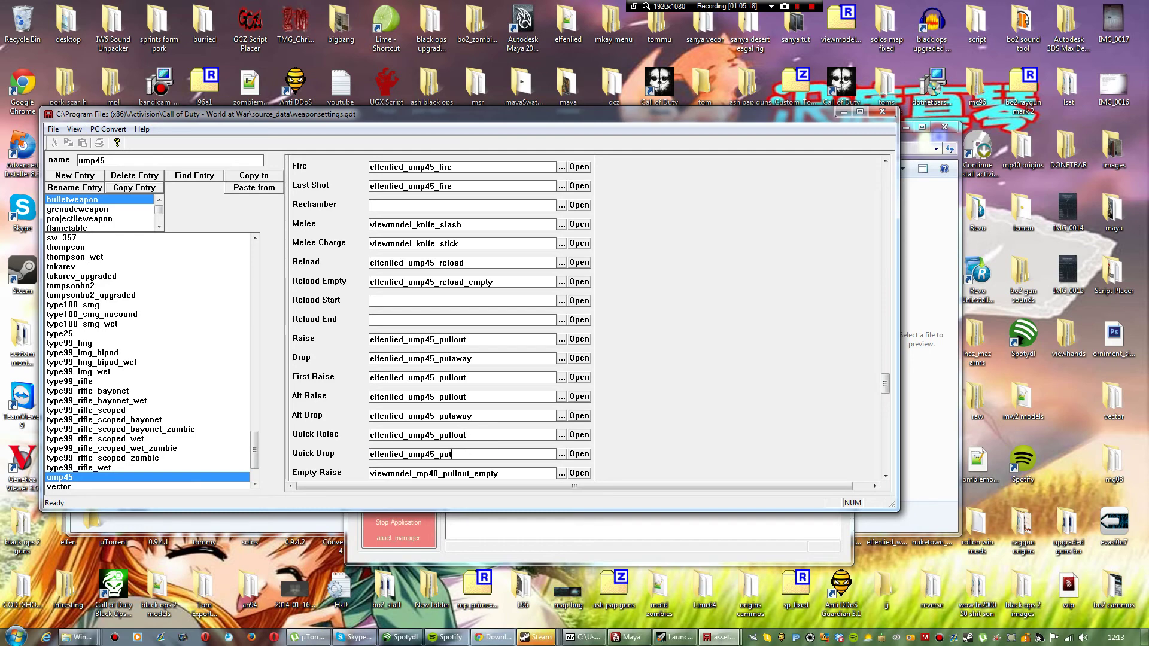
text(taway)
Step: Set the Empty Raise animation to elfenlied_ump45_pullout and the Empty Drop animation to elfenlied_ump45_putaway
key(Tab)
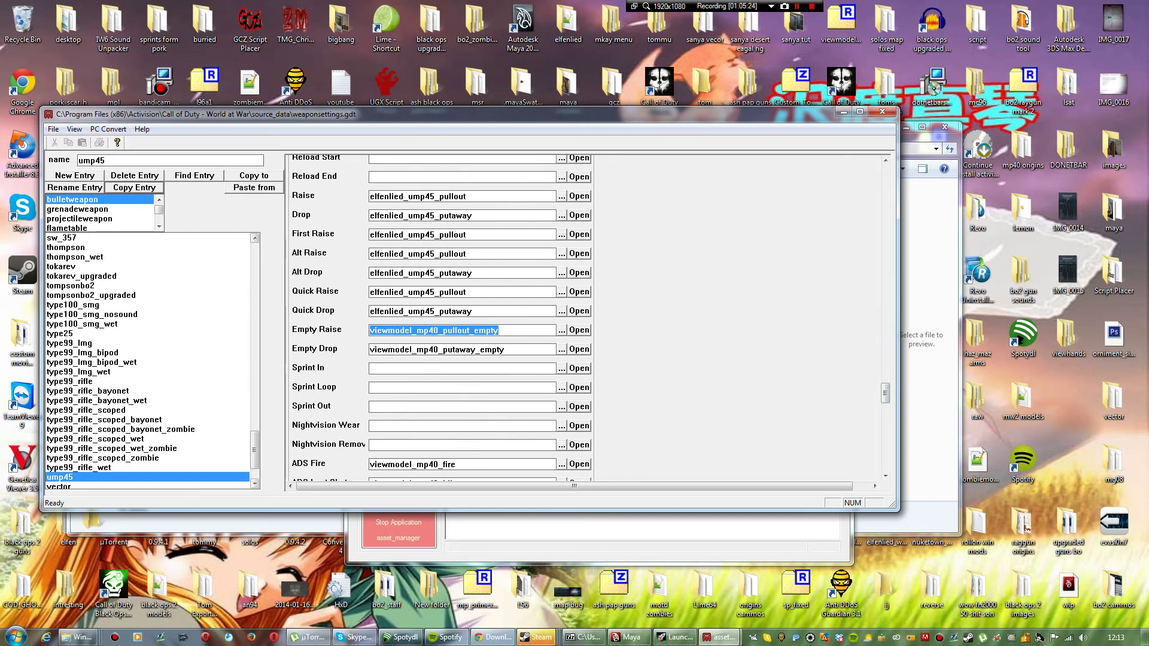
key(ctrl+v)
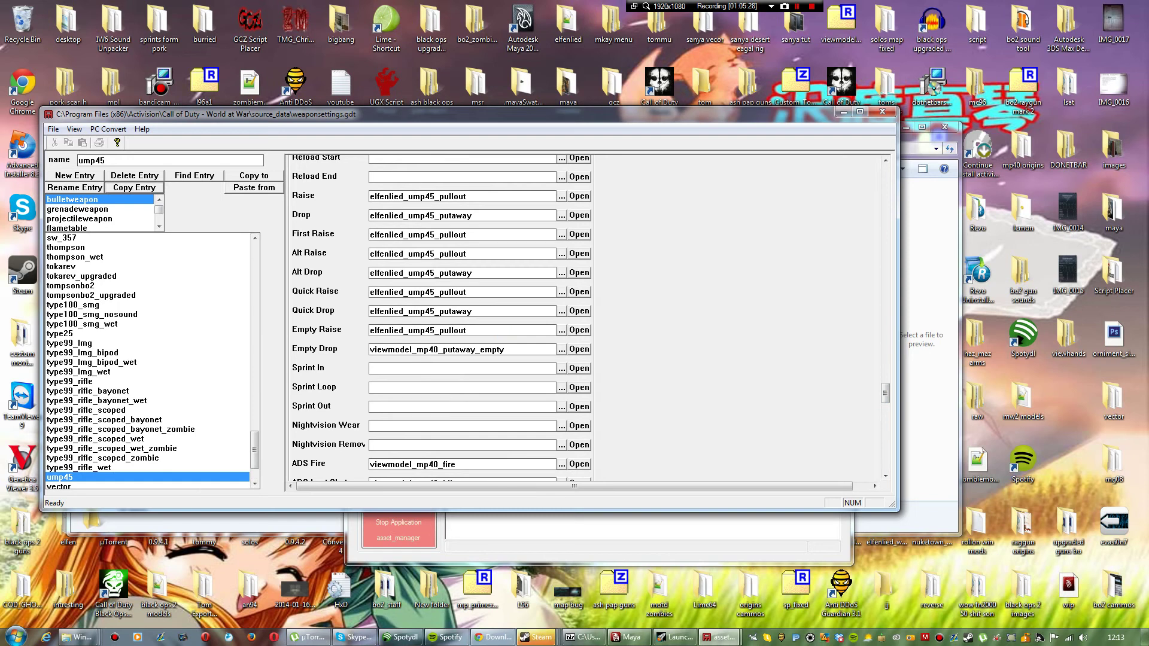
key(Tab)
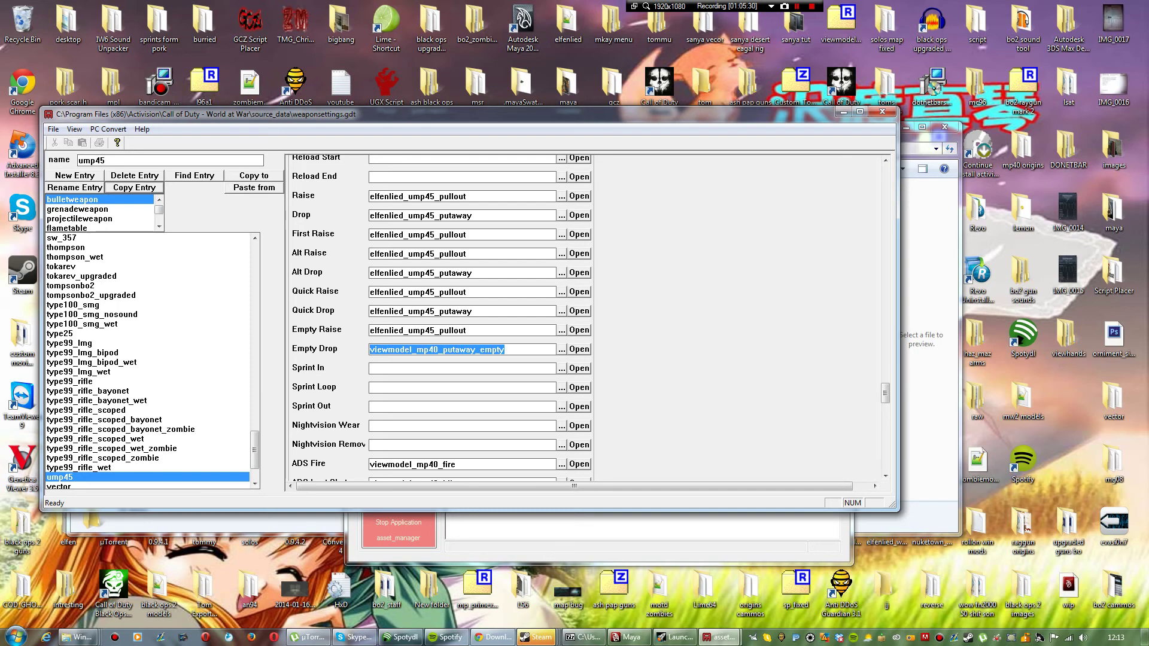
text(elfenlied_ump45_pullout)
key(BackSpace)
key(BackSpace)
key(BackSpace)
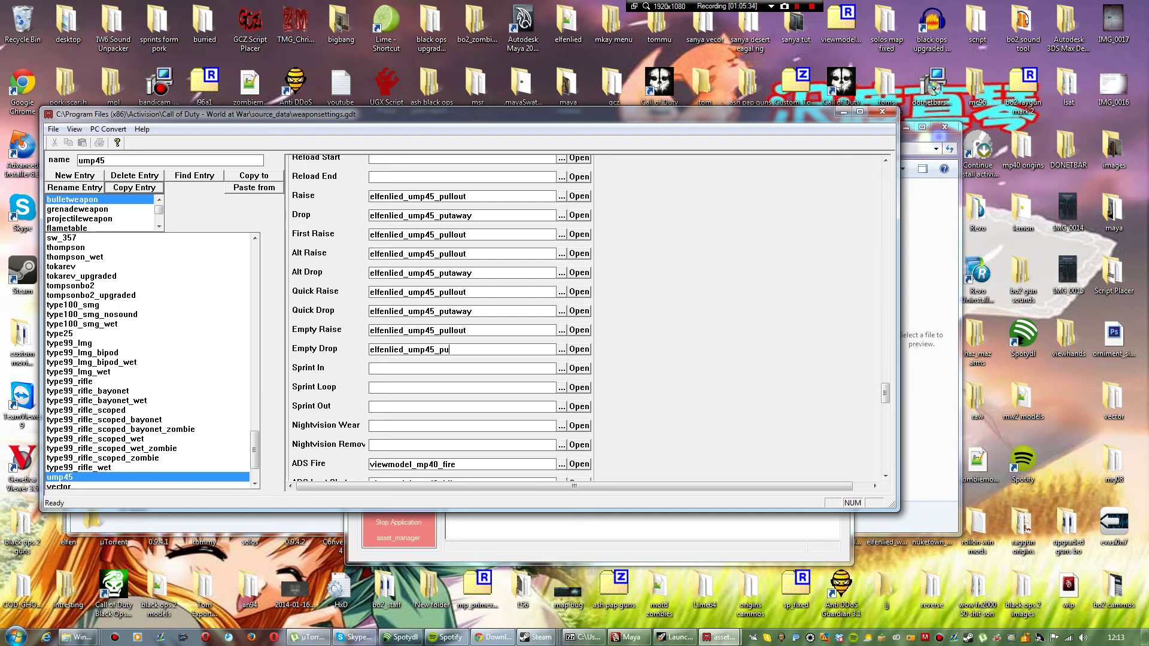
text(taway)
Step: Fill in the ump45 entry's empty Sprint In animation with elfenlied_ump45_sprint_in
scroll(437, 317, down, 1)
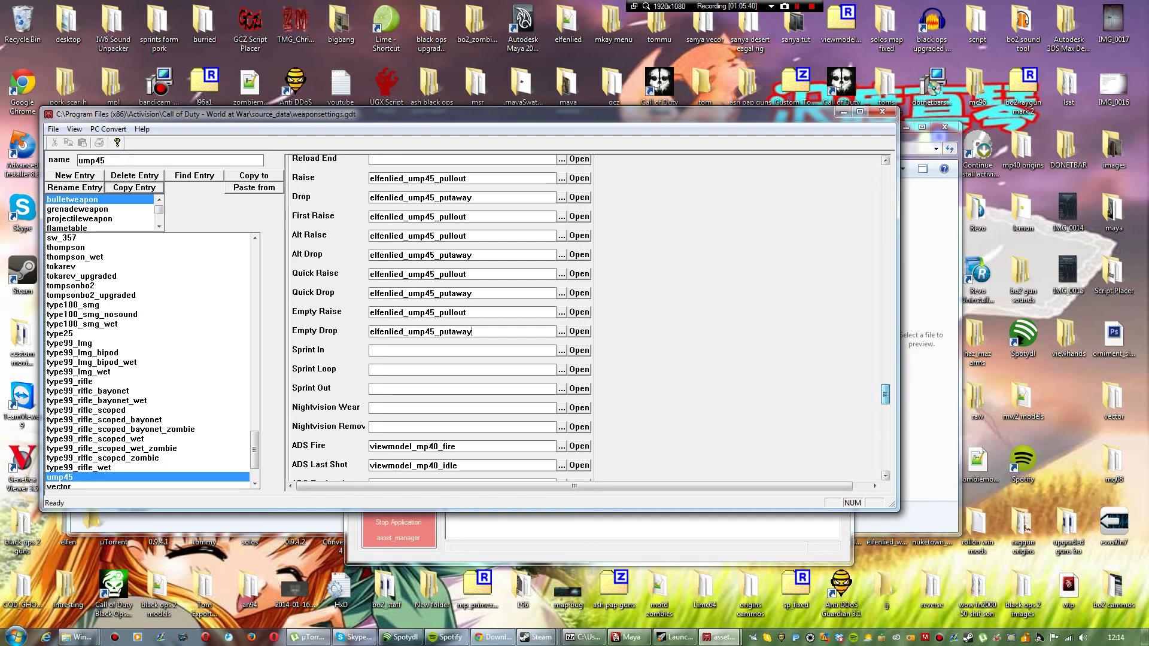
click(407, 351)
text(elfenlied_ump45_pullout)
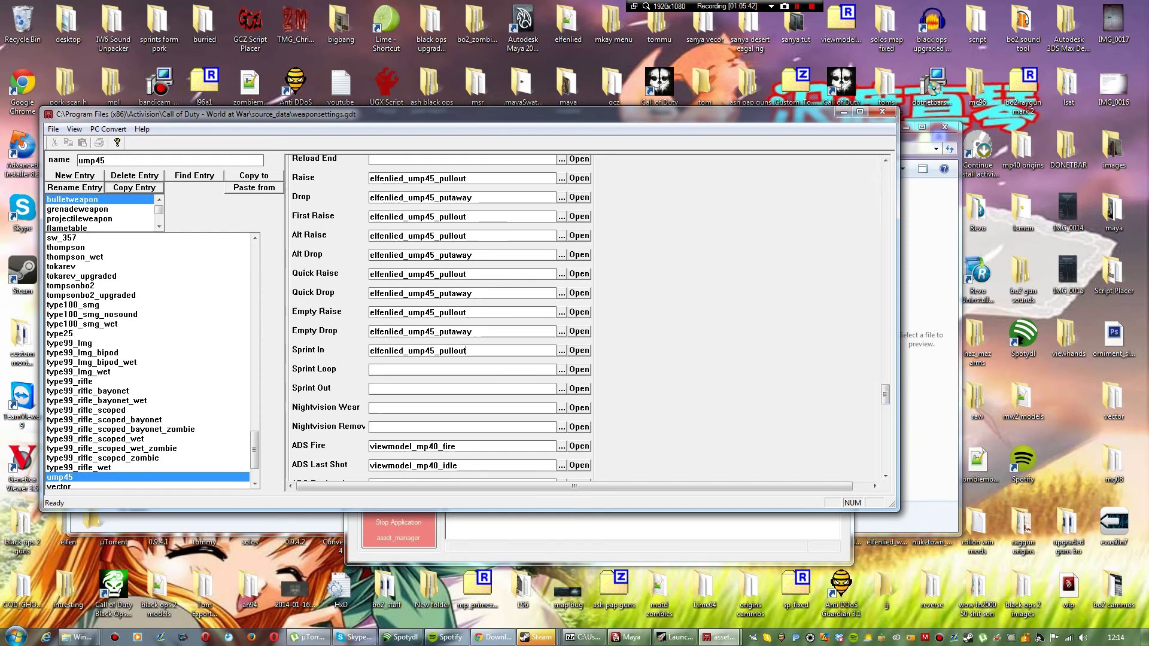
key(BackSpace)
key(BackSpace)
key(BackSpace)
key(BackSpace)
key(BackSpace)
key(BackSpace)
key(BackSpace)
text(s)
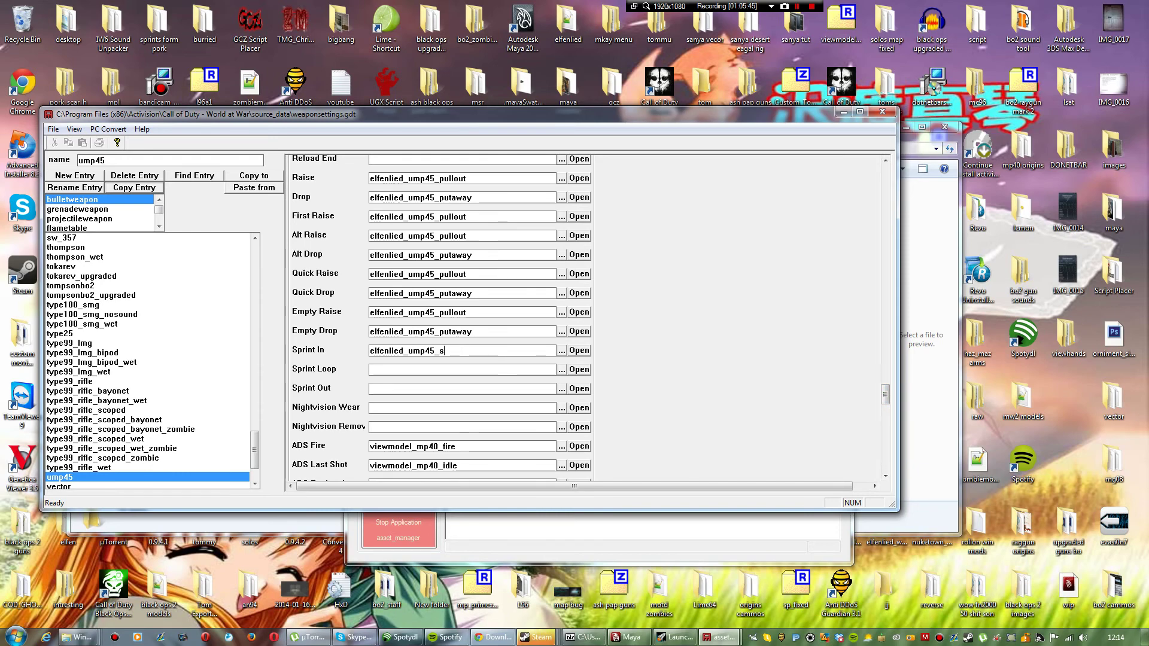
text(print_in)
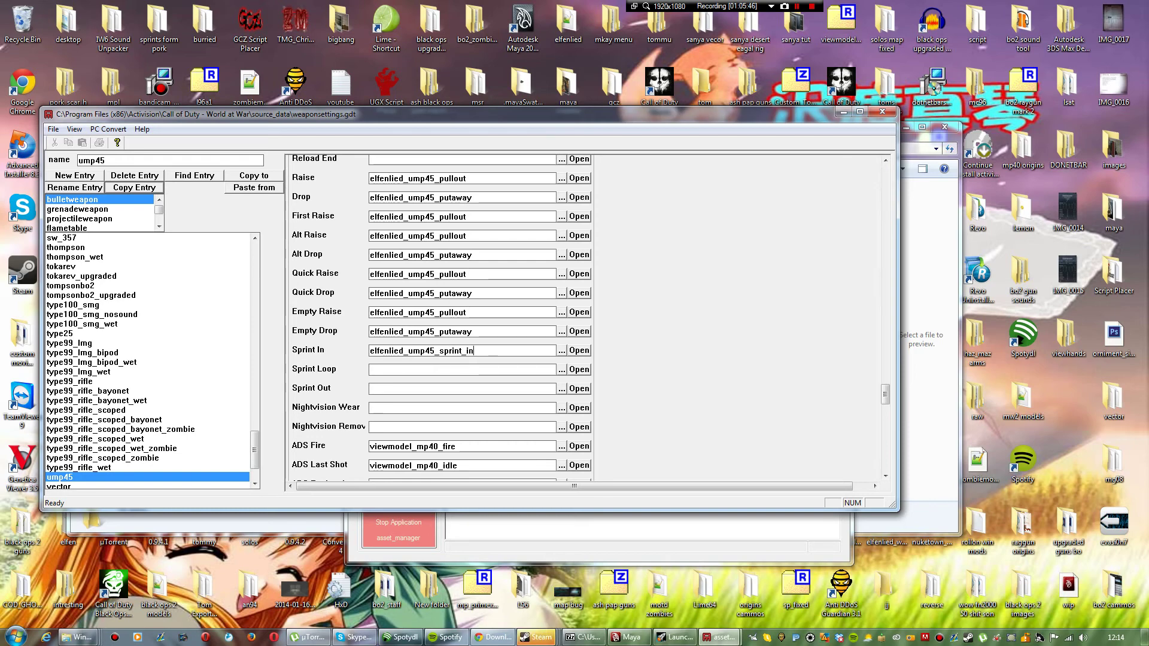
Step: Fill in the ump45 entry's empty Sprint Loop animation with elfenlied_ump45_sprint_loop
click(407, 370)
text(elfenlied_ump45_pullout)
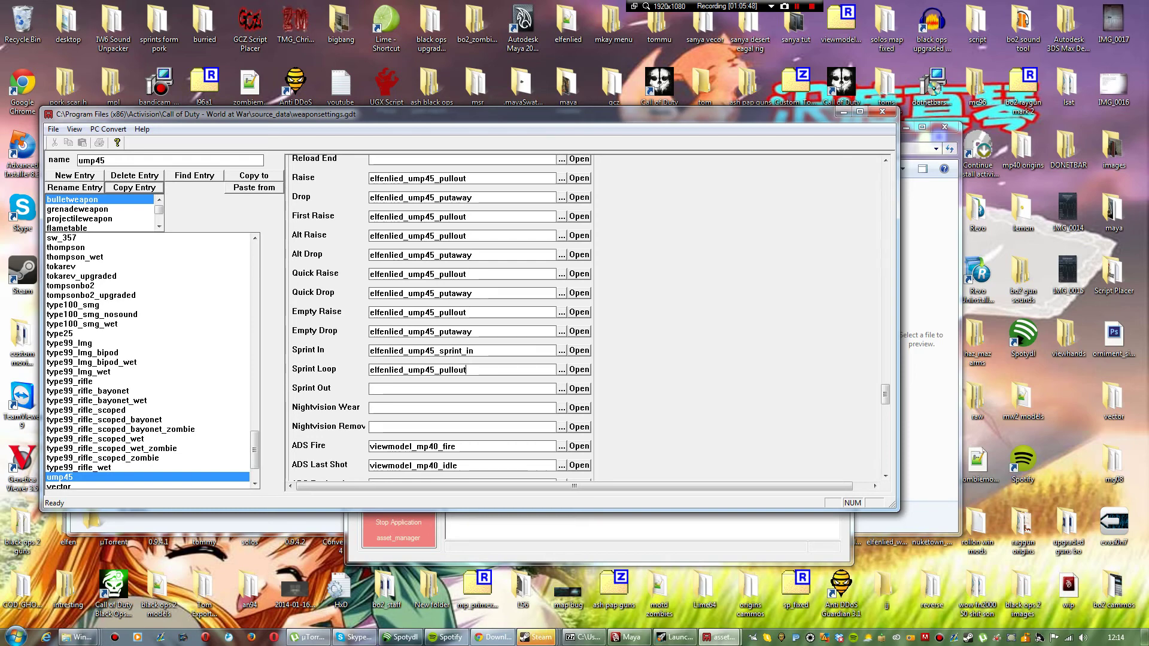
key(BackSpace)
key(BackSpace)
key(BackSpace)
key(BackSpace)
key(BackSpace)
key(BackSpace)
key(BackSpace)
text(sprint)
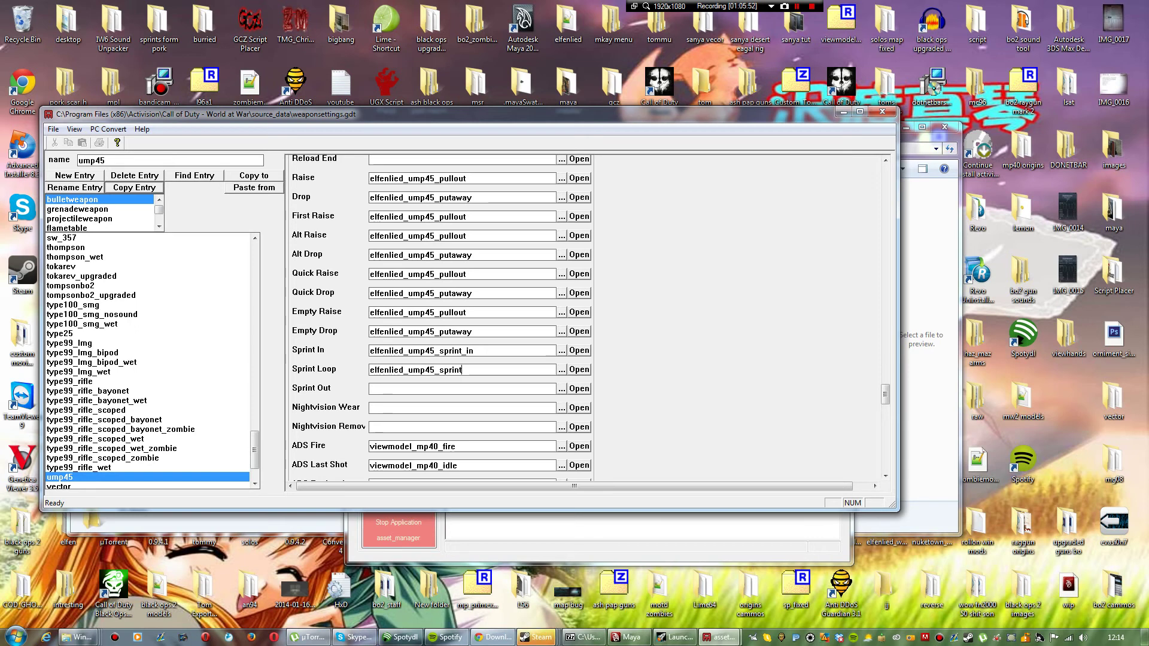
text(_loop)
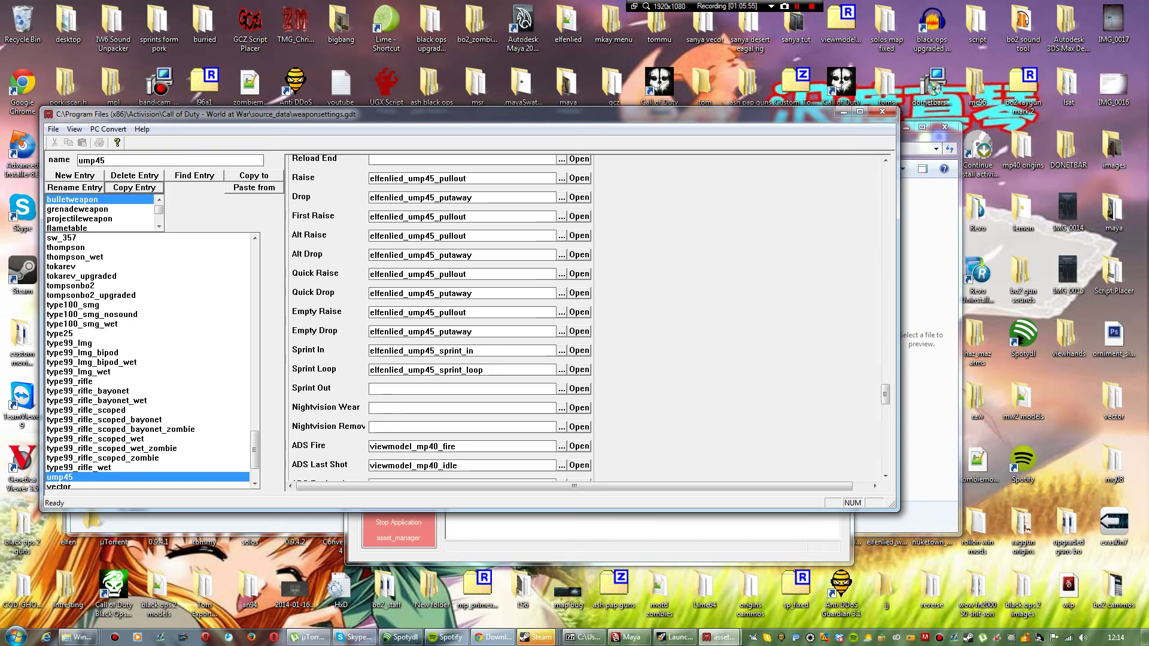
Step: Fill in the ump45 entry's empty Sprint Out animation with elfenlied_ump45_sprint_out
key(Tab)
text(elfenlied_ump45_pullout)
key(BackSpace)
key(BackSpace)
key(BackSpace)
key(BackSpace)
key(BackSpace)
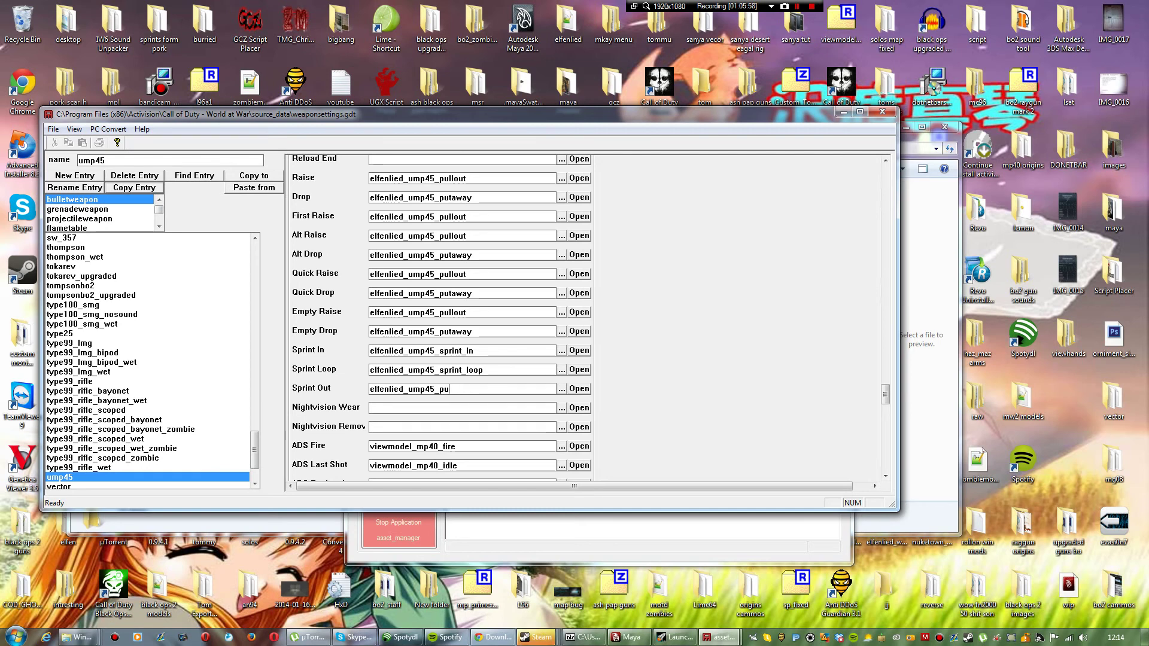
key(BackSpace)
key(BackSpace)
text(sprint_out)
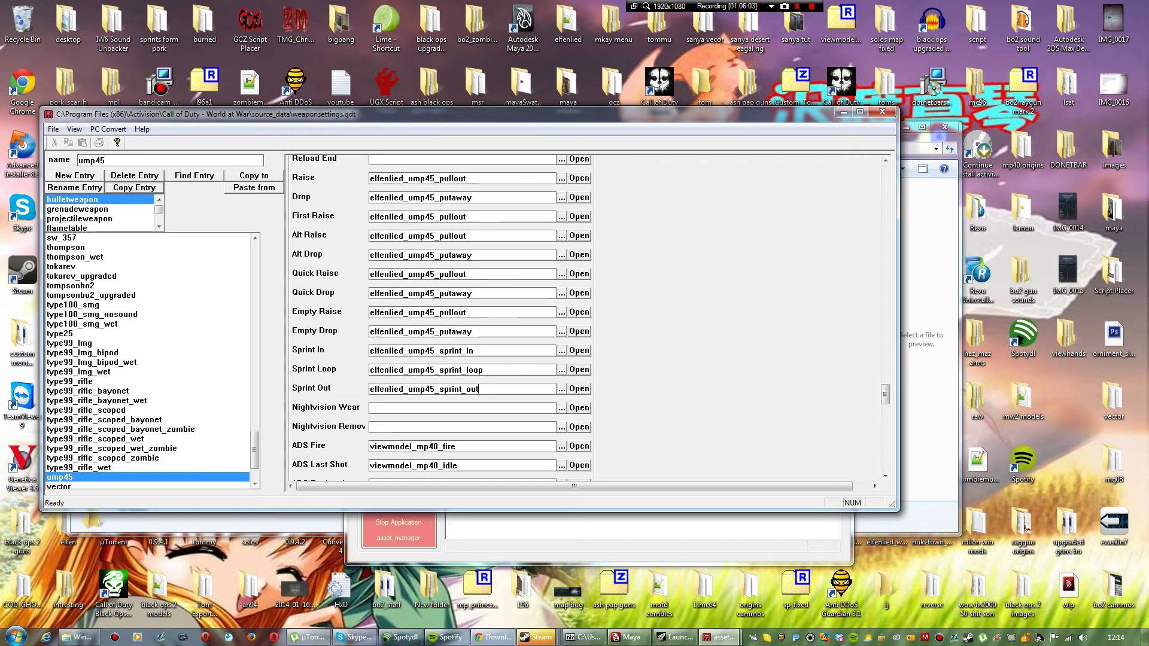
Step: Replace the ump45 entry's ADS Fire animation with elfenlied_ump45_ads_fire
drag(886, 394, 886, 401)
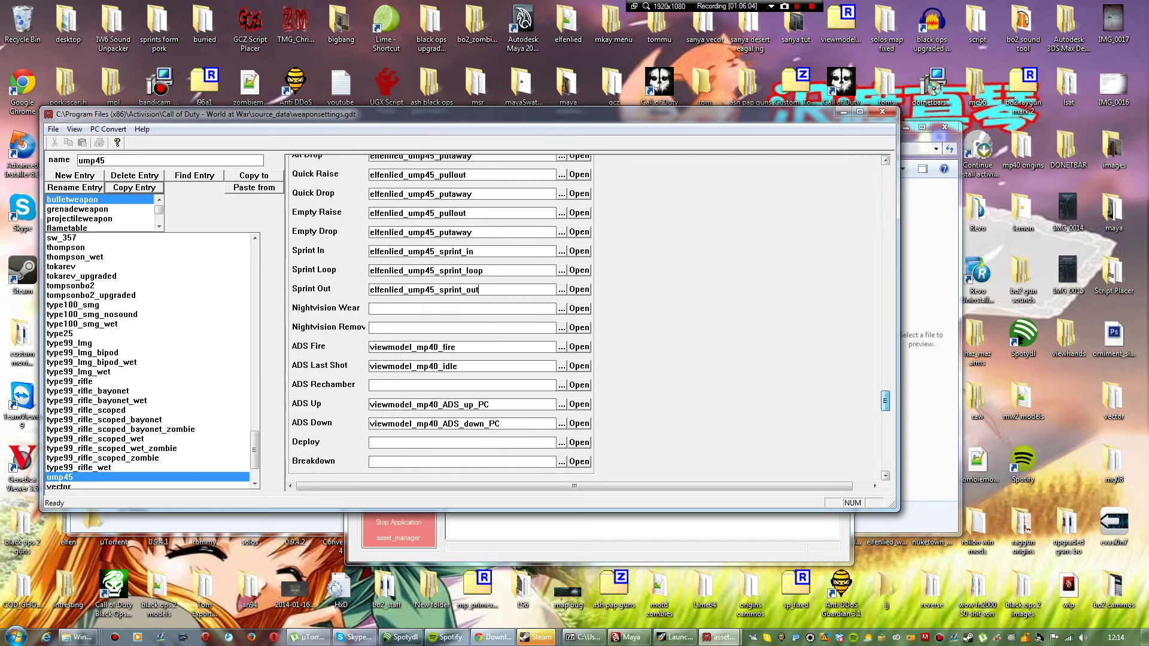
click(458, 347)
drag(458, 347, 369, 347)
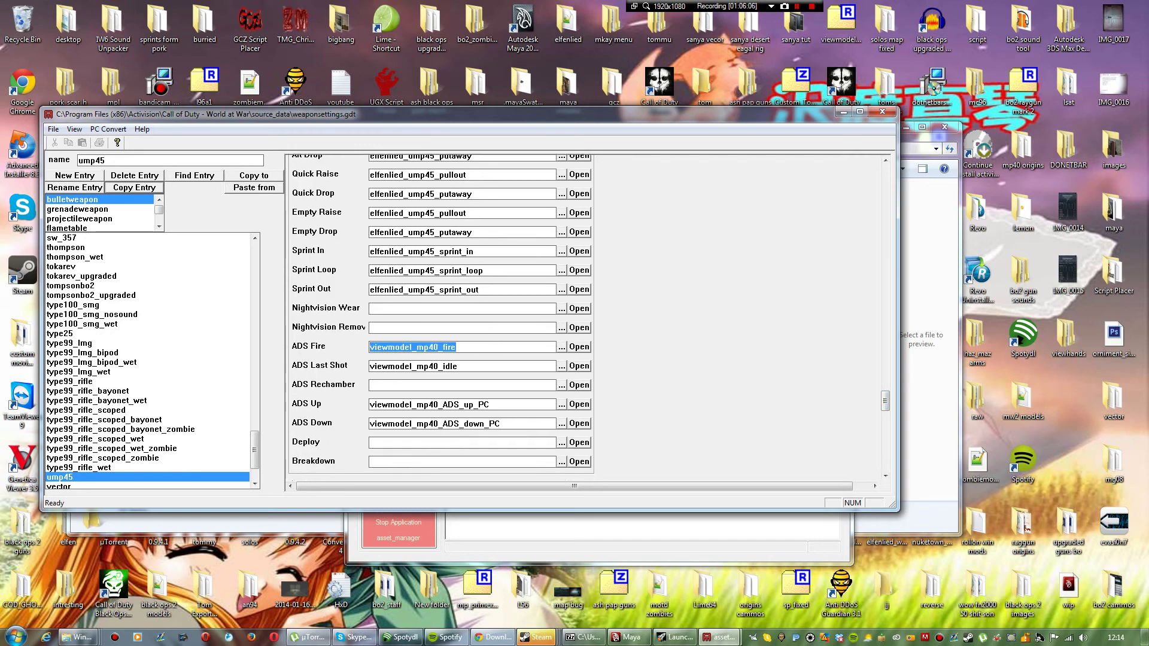
text(elfenlied_ump45_pullout)
key(BackSpace)
key(BackSpace)
key(BackSpace)
key(BackSpace)
key(BackSpace)
key(BackSpace)
key(BackSpace)
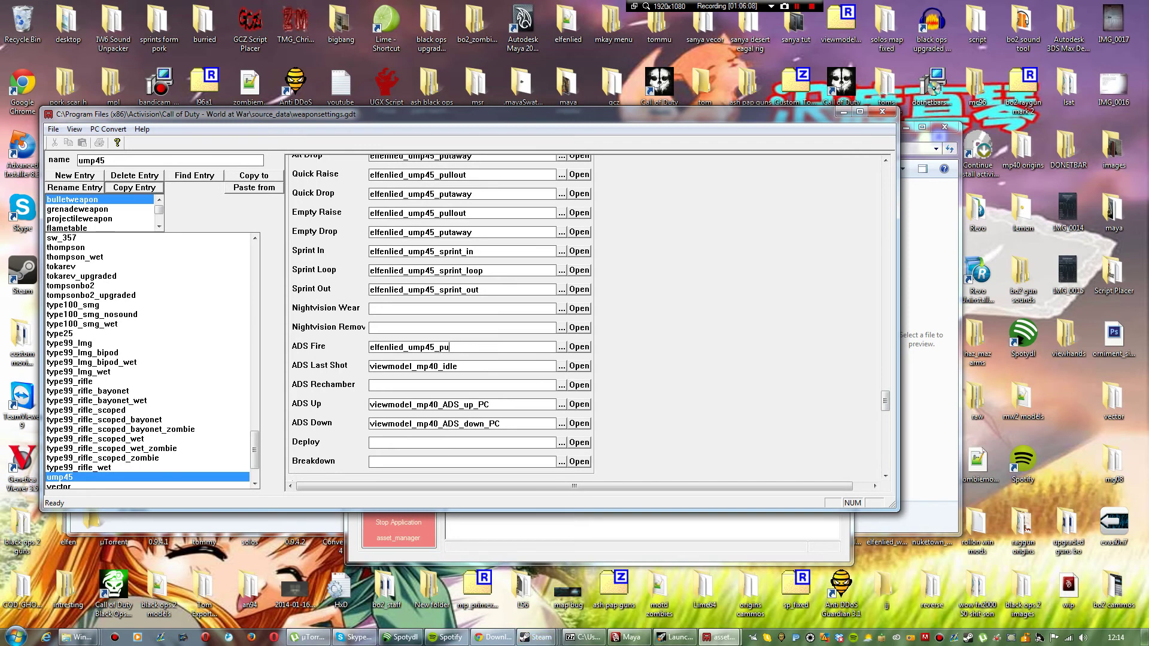
text(as)
text(s_fire)
Step: Replace the ump45 entry's ADS Last Shot animation with elfenlied_ump45_ads_fire
key(shift+Home)
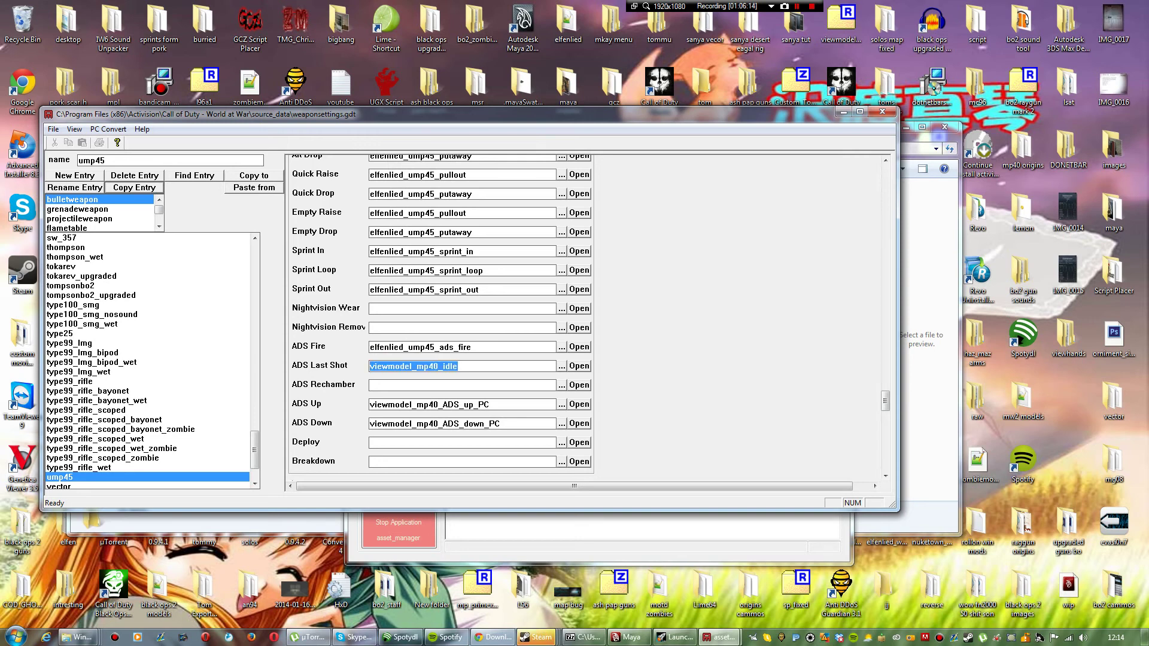
text(elfenlied_ump45_pullout)
key(BackSpace)
key(BackSpace)
key(BackSpace)
key(BackSpace)
key(BackSpace)
key(BackSpace)
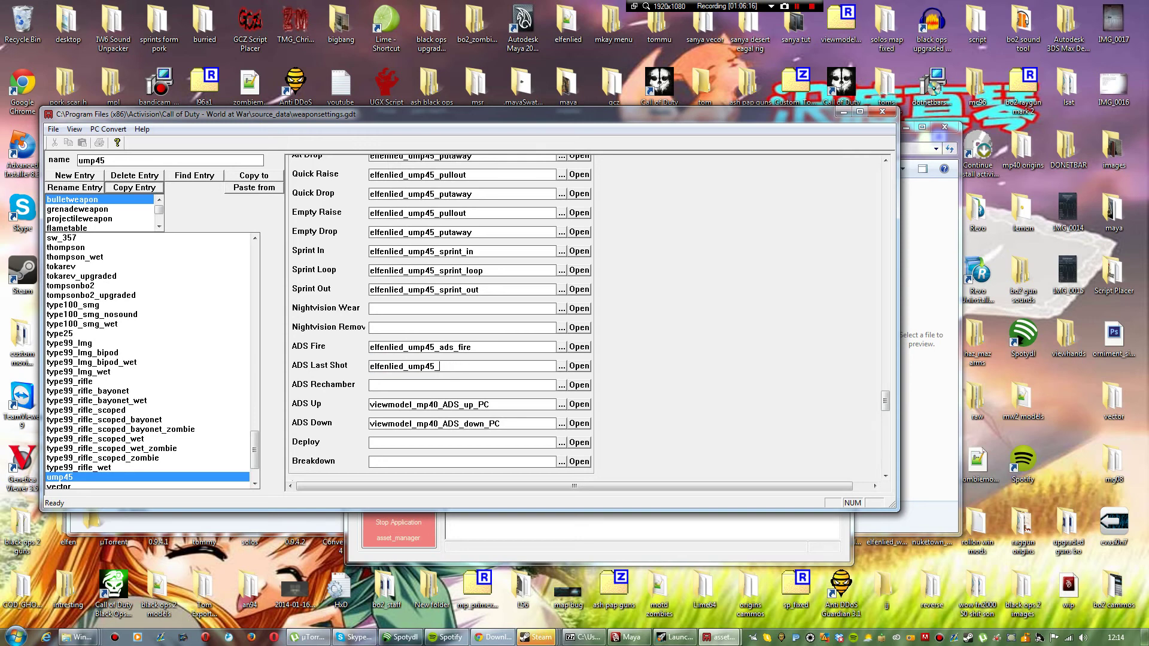
text(ads_fire)
Step: Replace the ump45 entry's ADS Up animation with elfenlied_ump45_ads_up
double_click(429, 404)
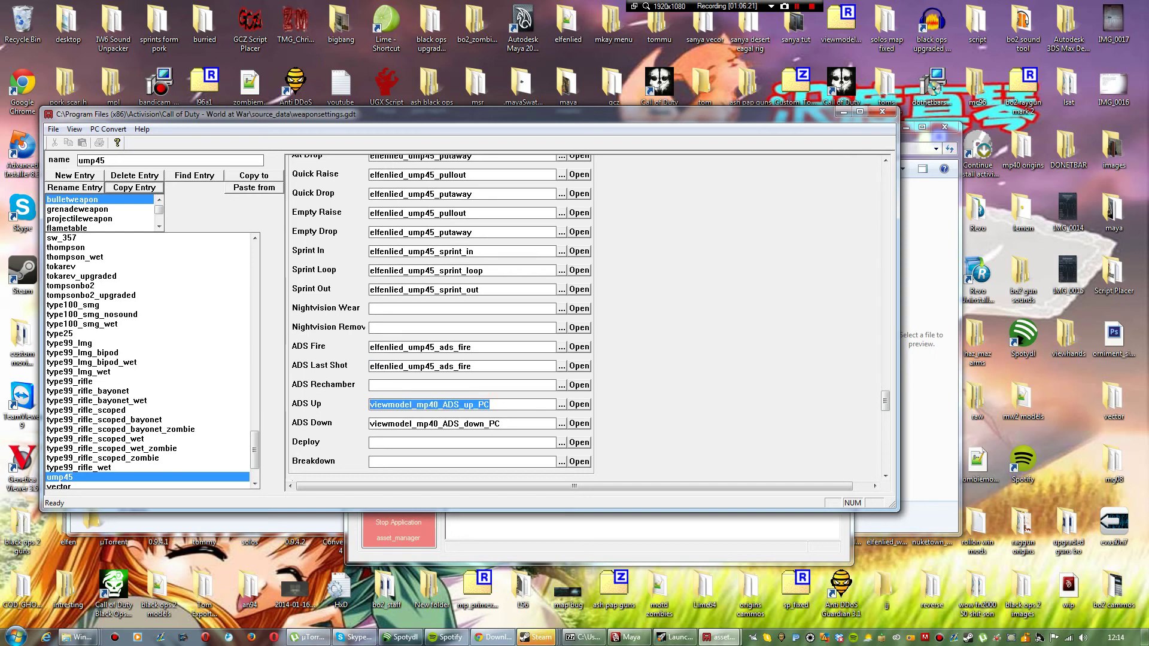
text(elfenlied_ump45_pullout)
key(BackSpace)
key(BackSpace)
key(BackSpace)
key(BackSpace)
key(BackSpace)
key(BackSpace)
key(BackSpace)
key(BackSpace)
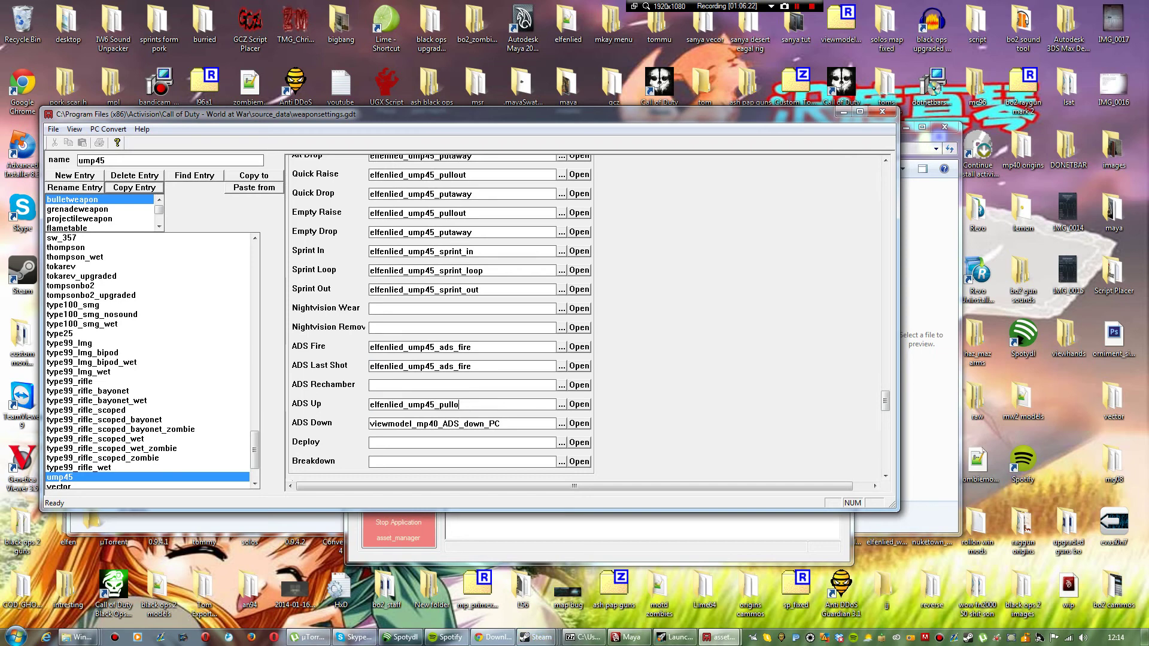
text(_ads_up)
Step: Replace the ump45 entry's ADS Down animation with elfenlied_ump45_ads_down
key(Tab)
text(elfenlied_ump45_pullout)
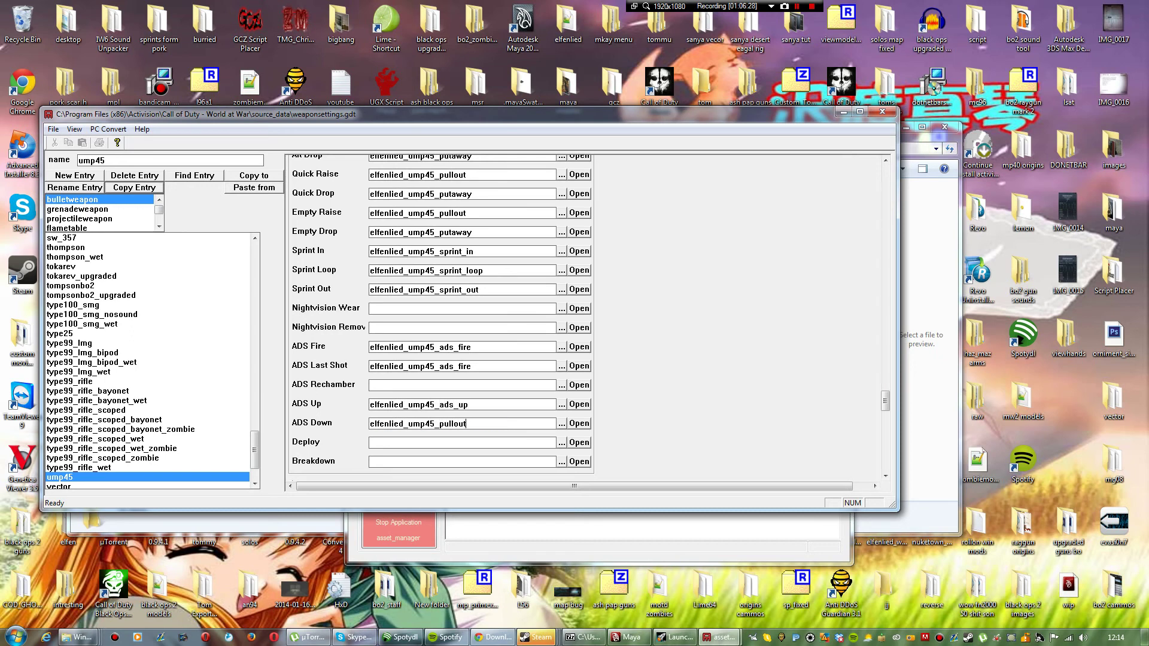
key(BackSpace)
key(BackSpace)
key(BackSpace)
key(BackSpace)
key(BackSpace)
key(BackSpace)
key(BackSpace)
text(ads_down)
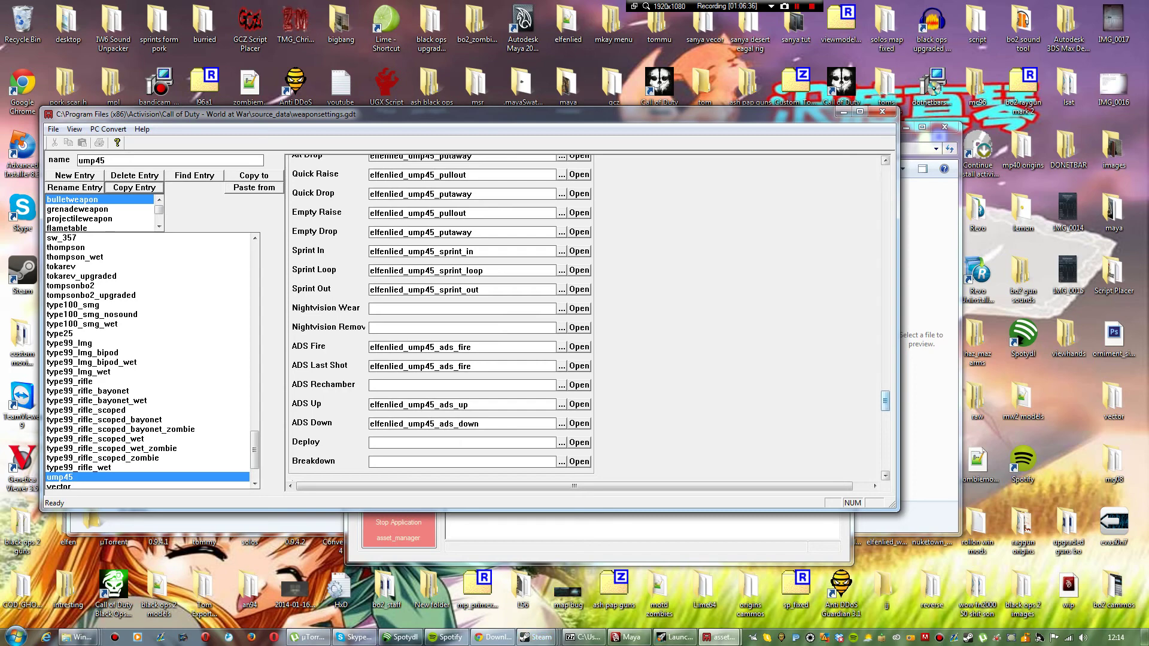
Step: Review the ump45 entry's effects, sounds, notetrack mappings and user interface settings, and check the animation names entered
scroll(588, 318, down, 5)
scroll(587, 318, down, 8)
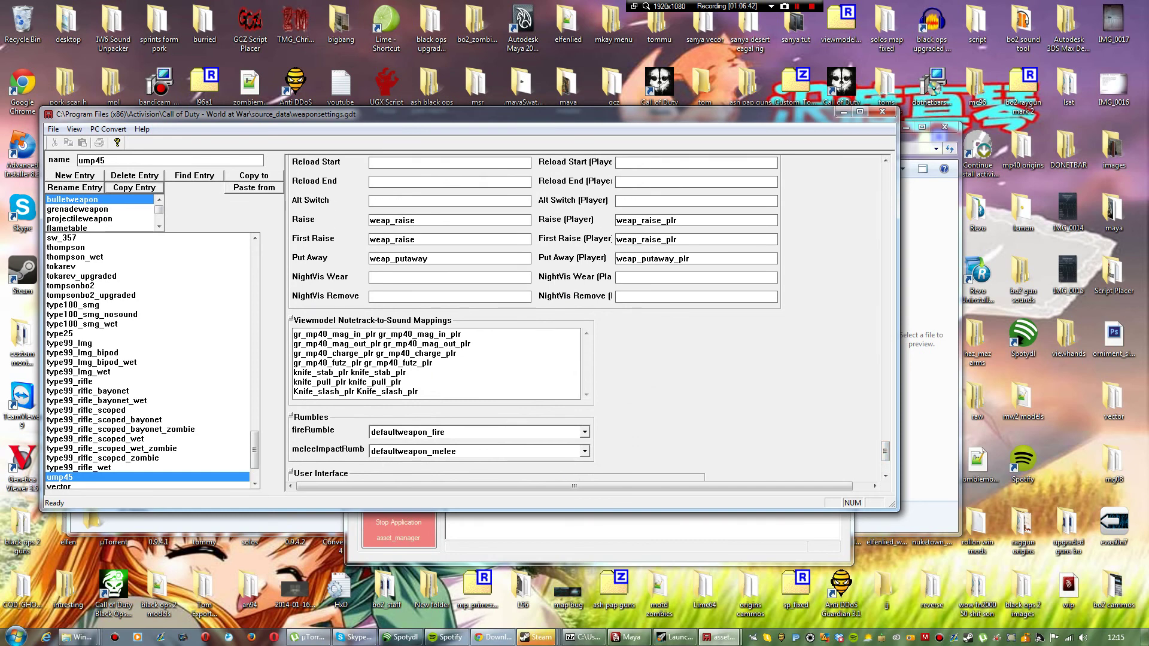
scroll(588, 318, down, 5)
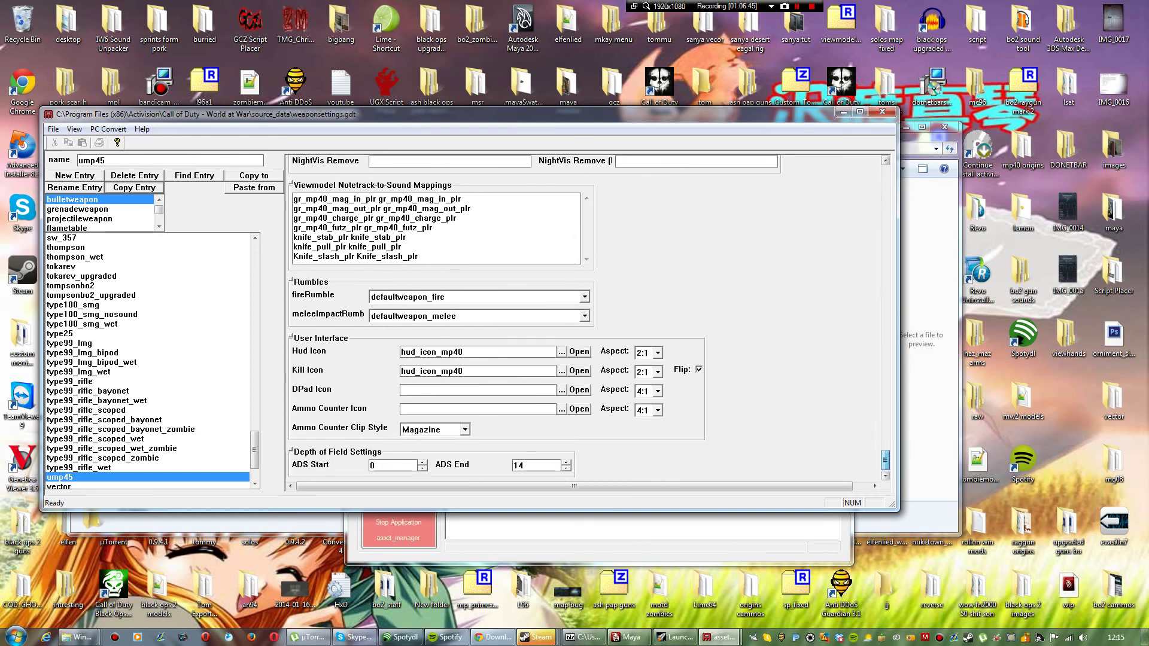
scroll(588, 318, up, 2)
scroll(588, 318, up, 10)
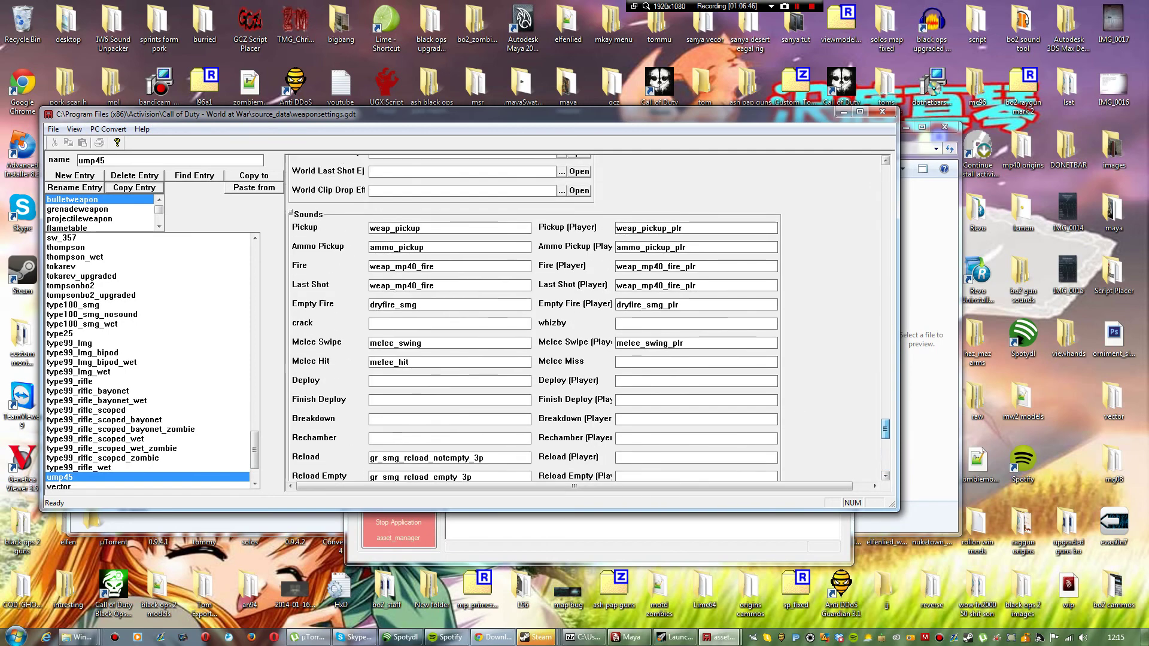
scroll(480, 334, up, 8)
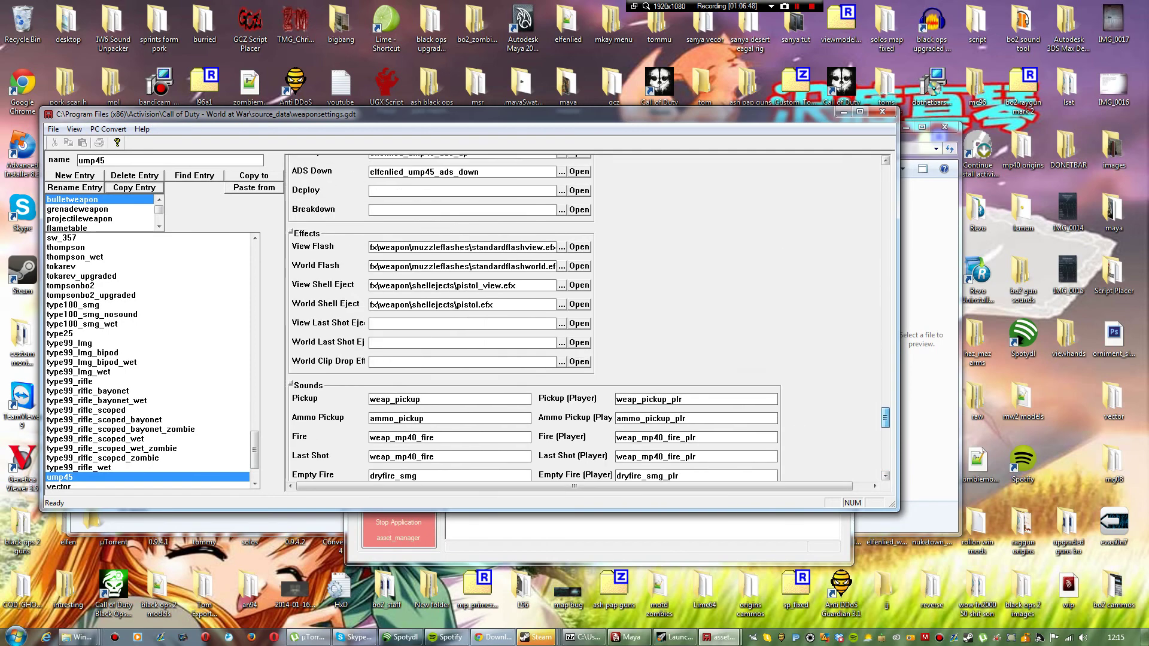
scroll(480, 334, up, 3)
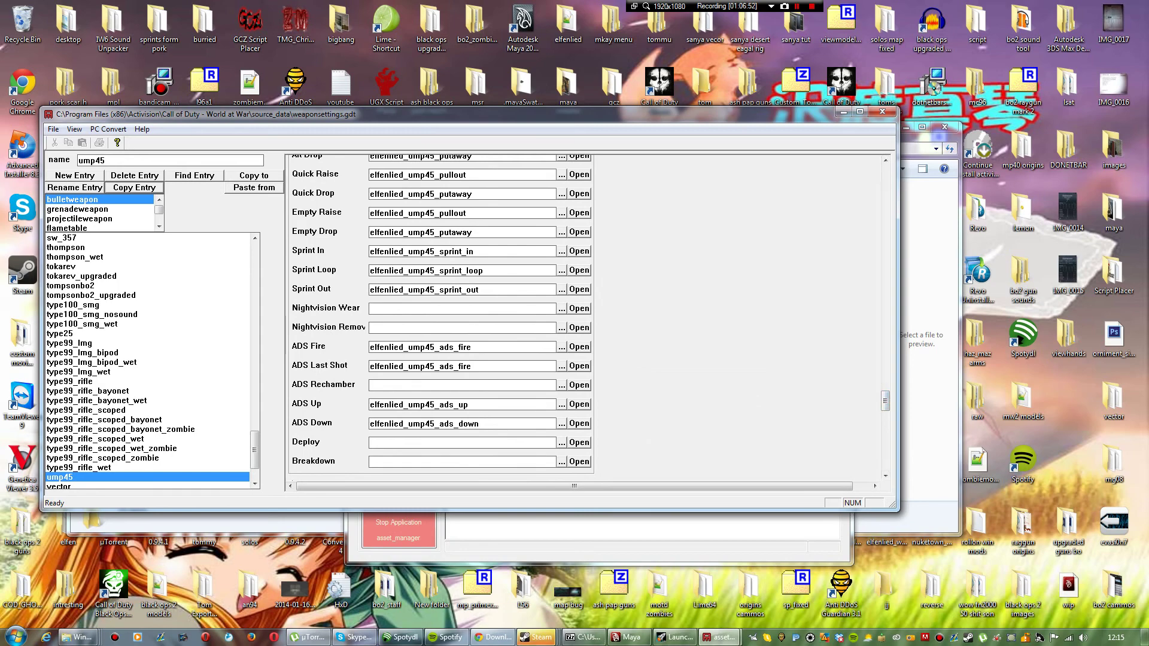
scroll(440, 311, up, 7)
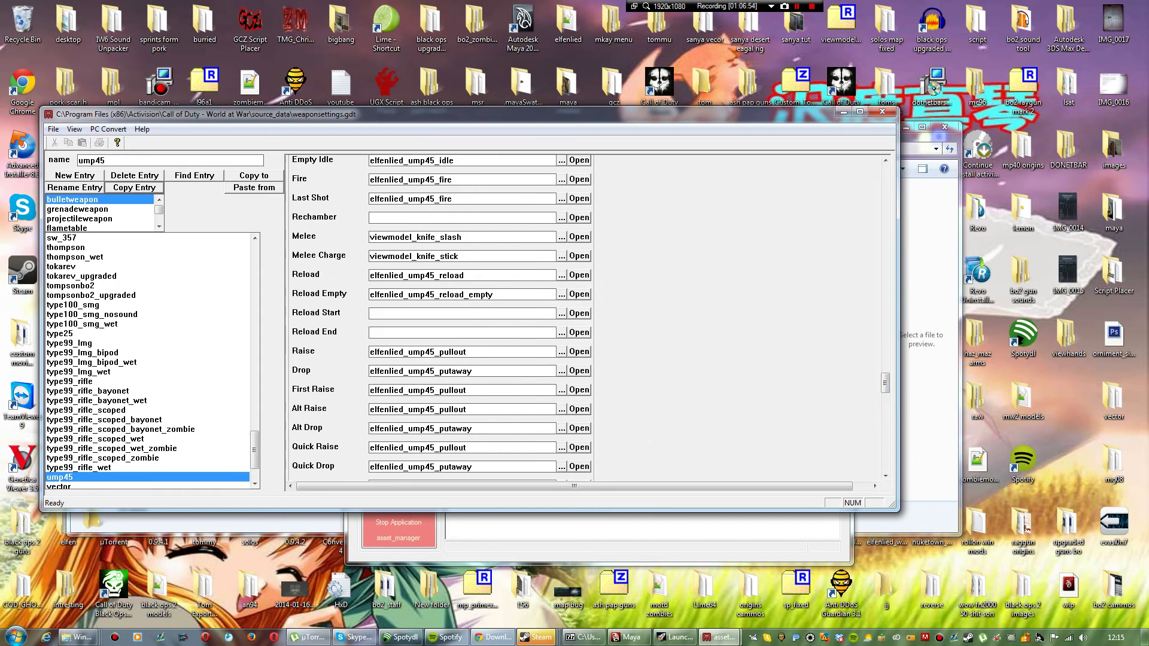
scroll(440, 311, down, 5)
scroll(440, 312, down, 2)
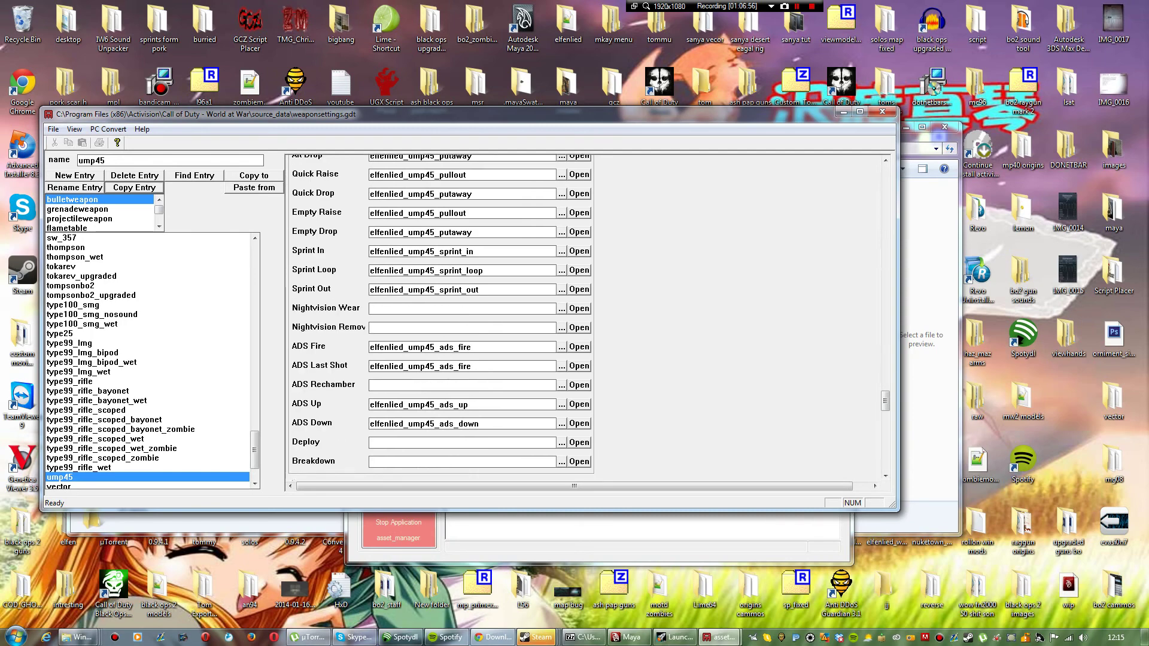
scroll(440, 311, down, 2)
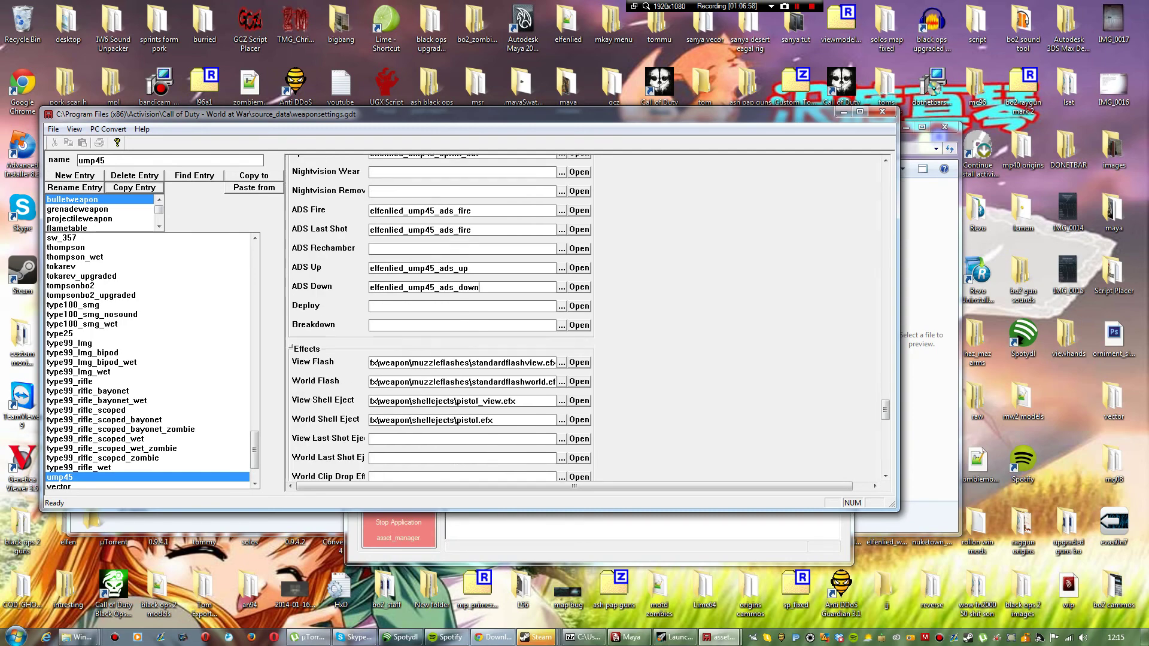
Step: Run the PC conversion for the current ump45 asset only and dismiss the converter console
scroll(440, 311, up, 2)
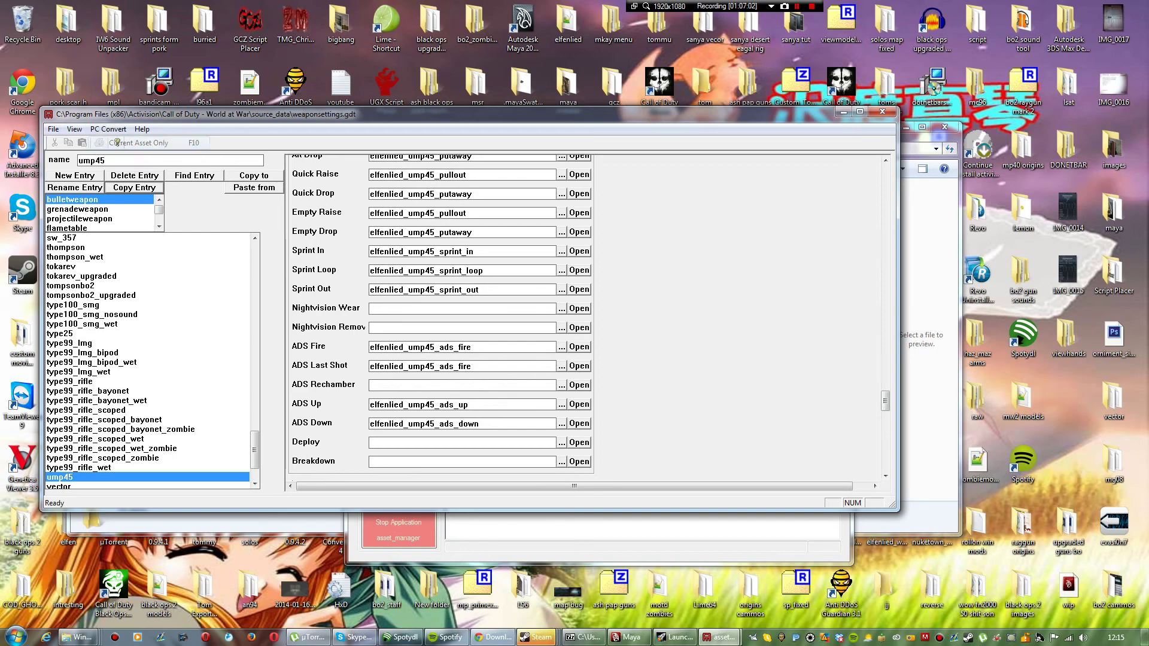
click(116, 142)
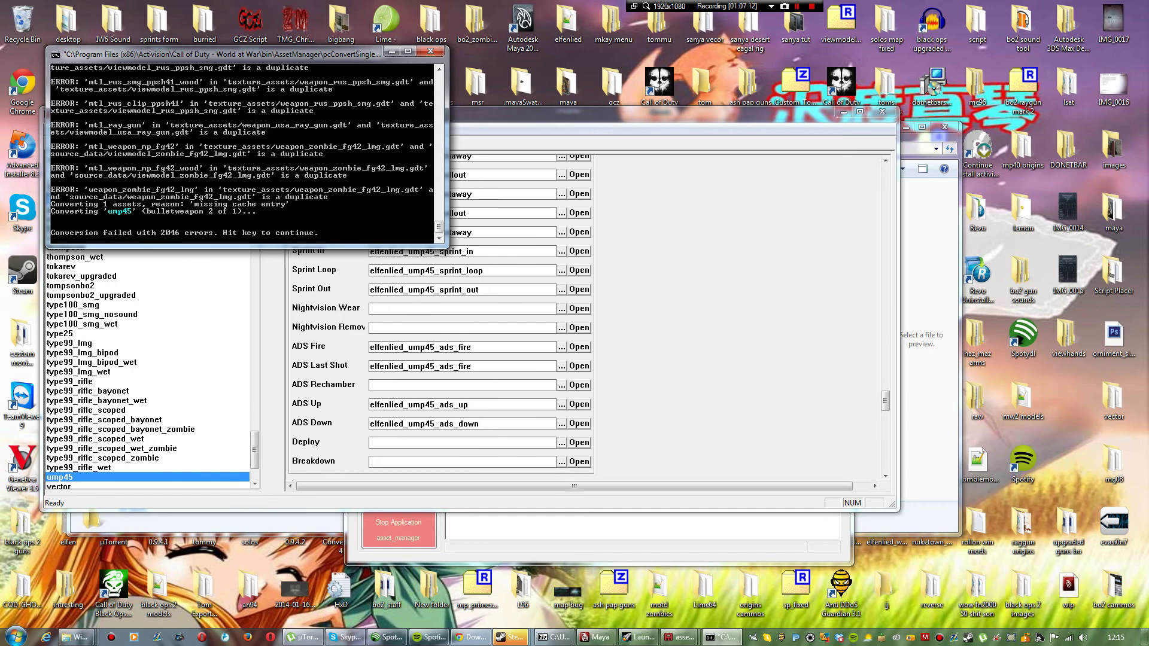
key(Return)
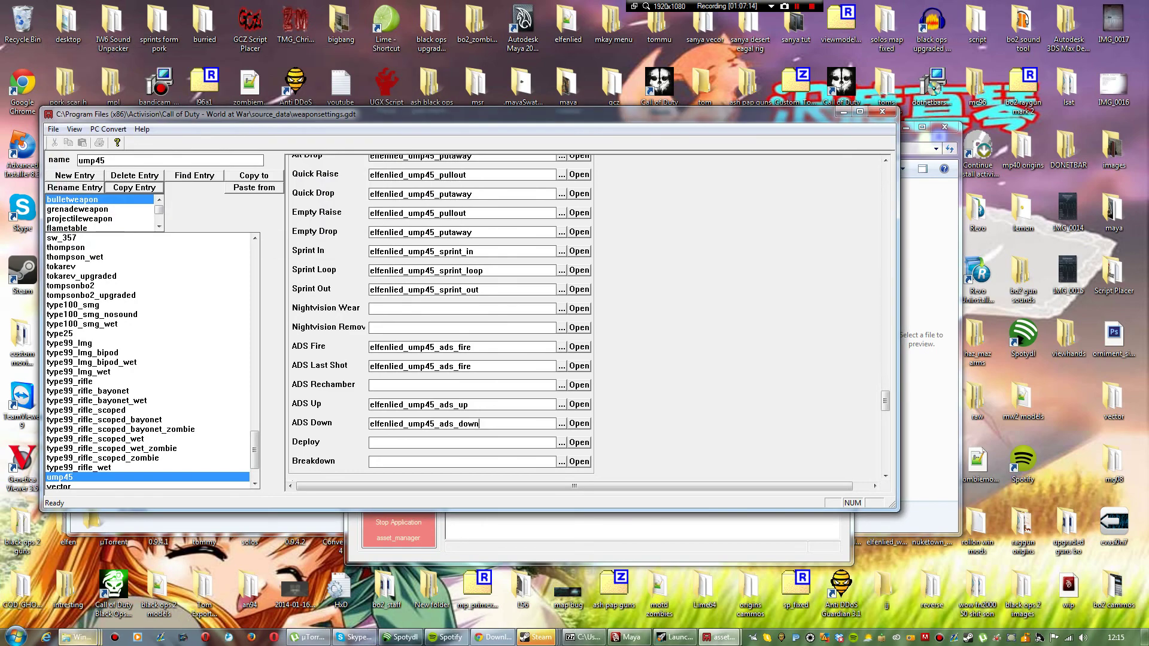
Step: Switch to Windows Explorer and copy the ump45 weapon file from World at War's raw\weapons\sp folder
mouse_move(78, 637)
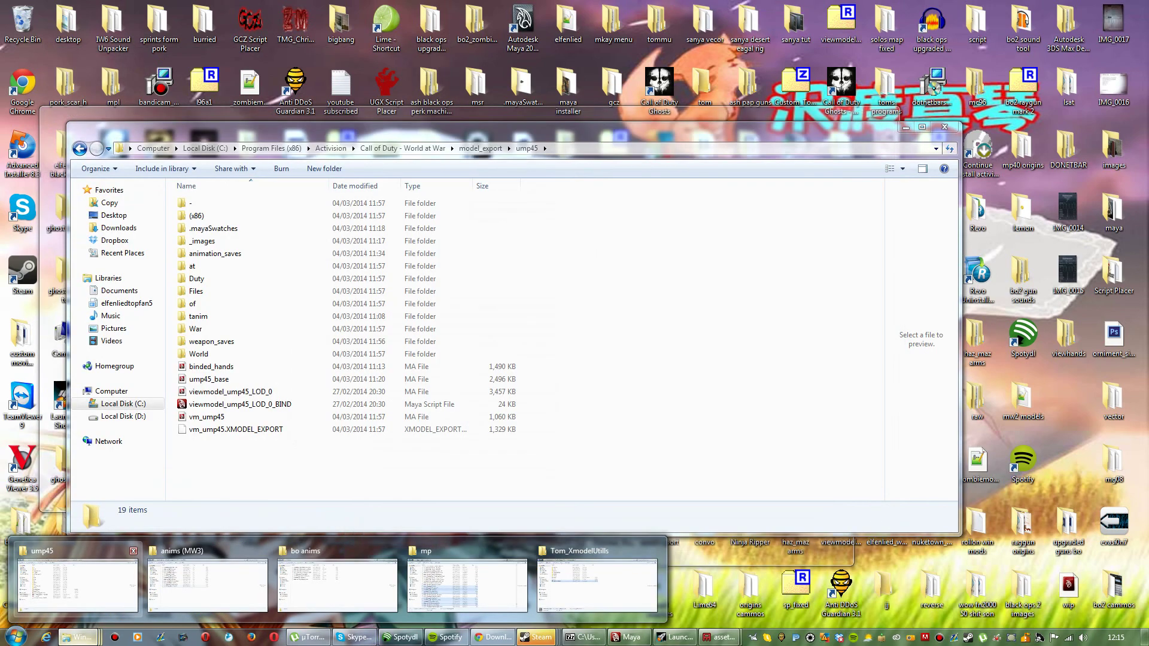
click(78, 584)
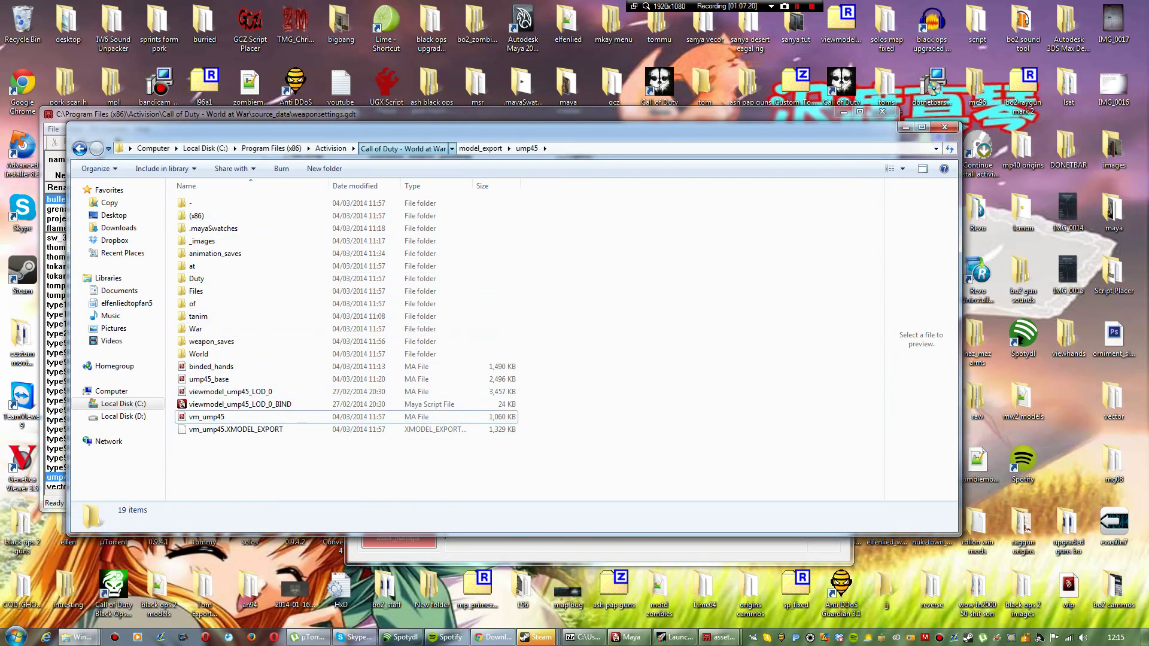
click(403, 148)
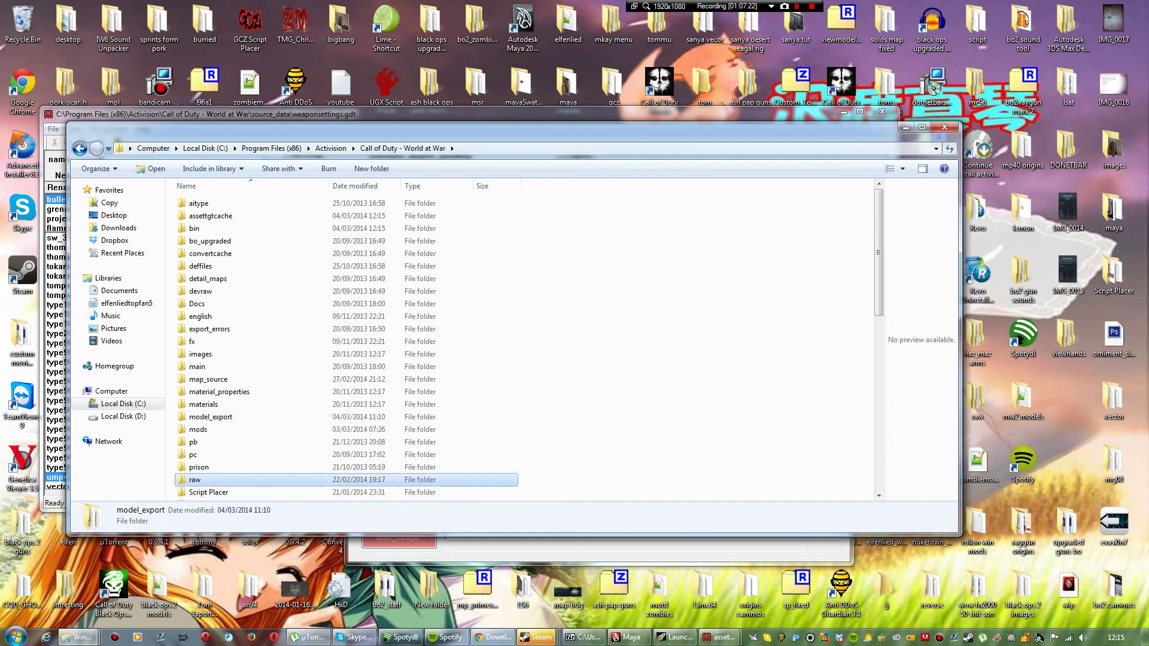
double_click(195, 480)
scroll(242, 336, down, 7)
scroll(243, 323, down, 2)
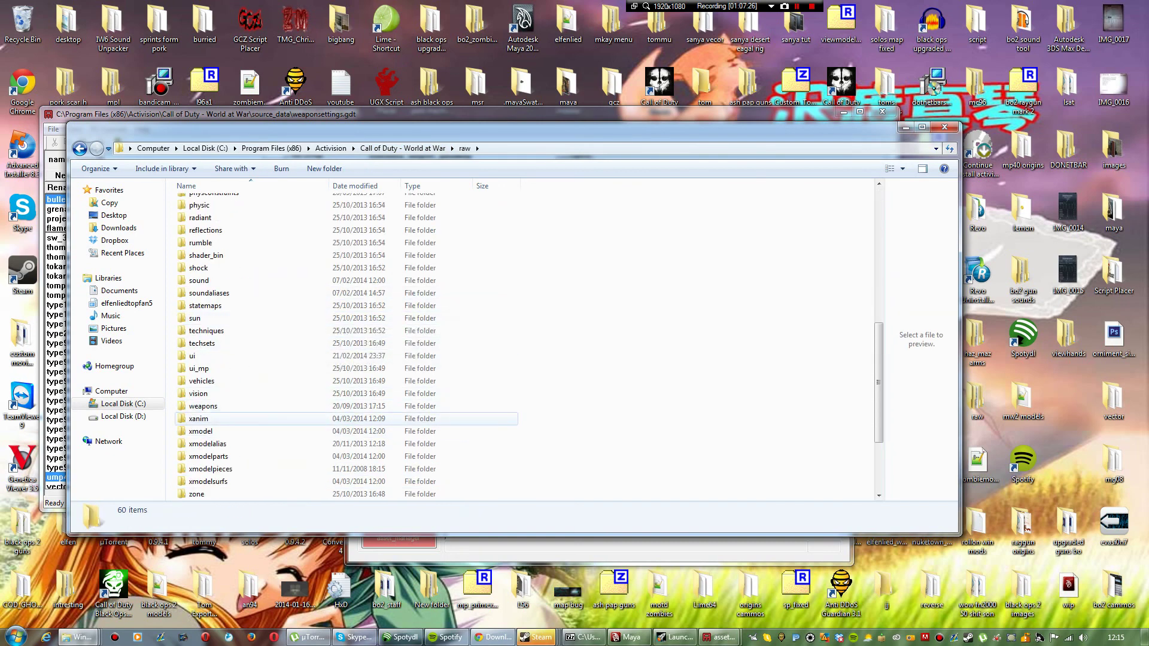
double_click(203, 406)
click(193, 215)
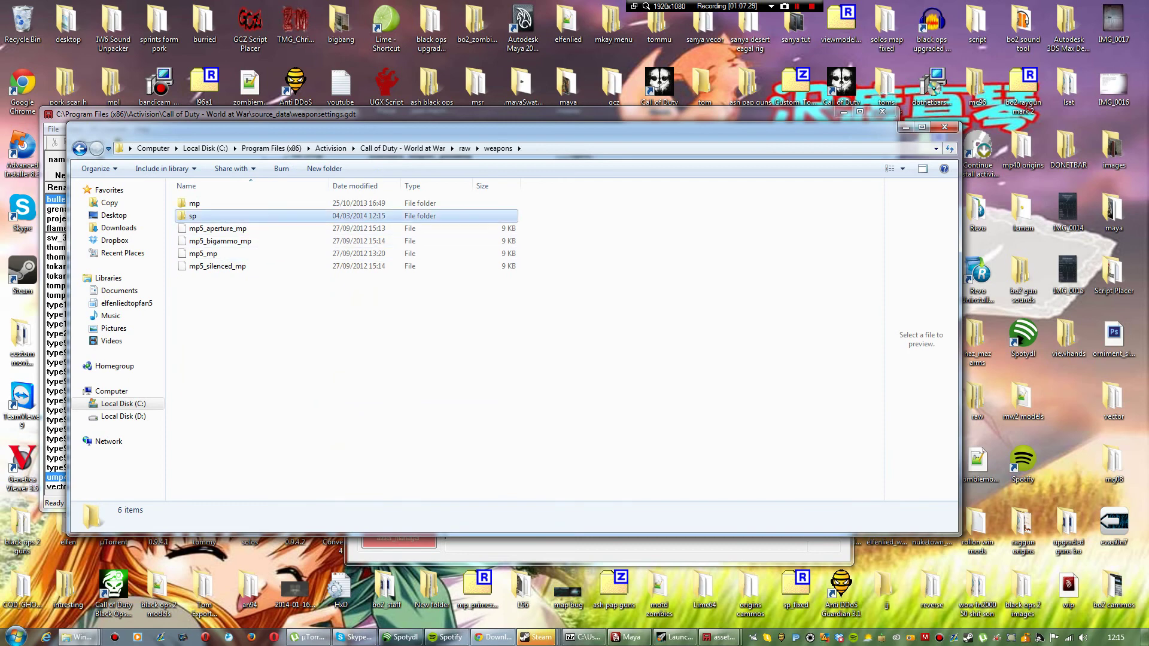
double_click(193, 215)
click(201, 204)
right_click(206, 203)
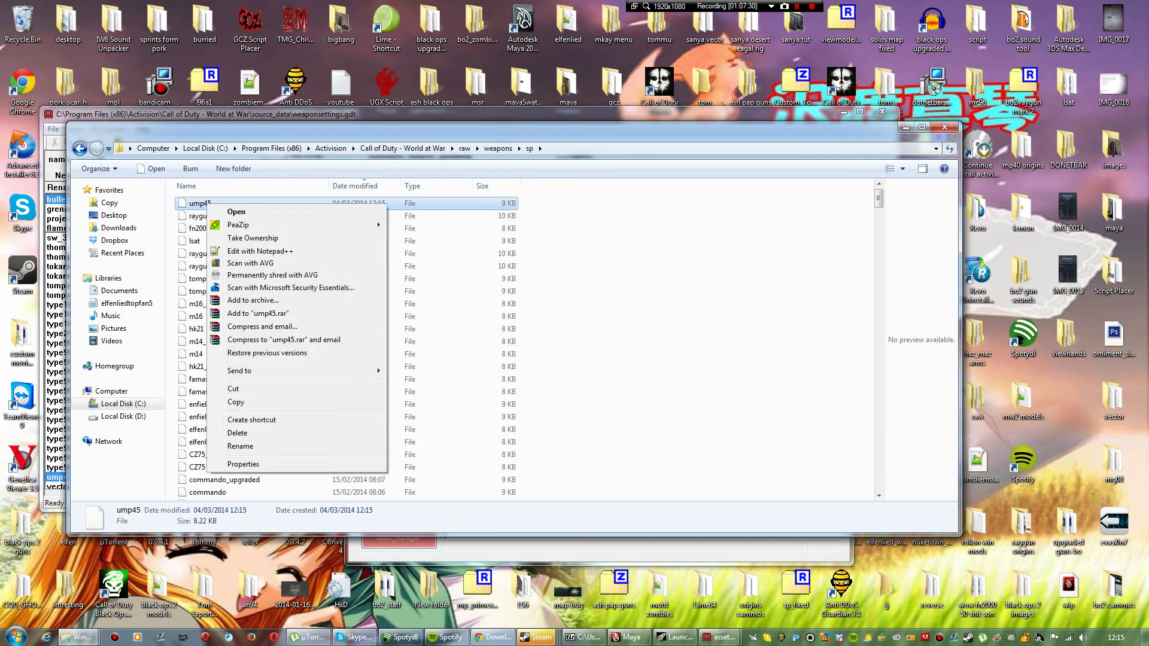
click(236, 402)
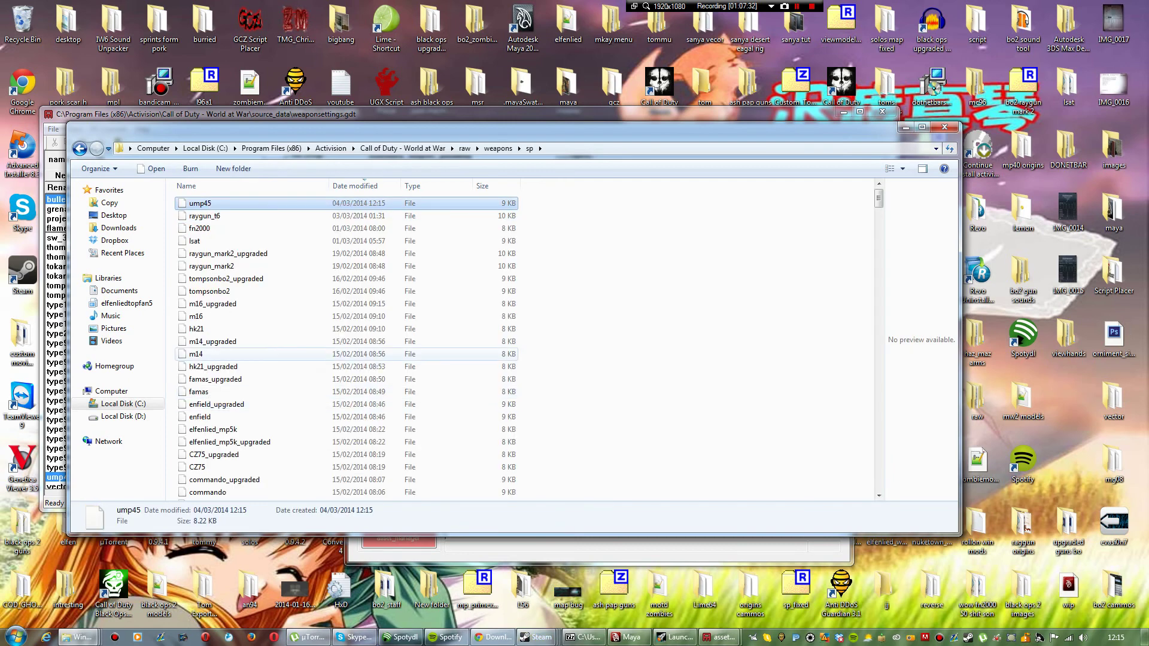
Step: Paste the copied ump45 weapon file into the mods\nazi_zombie_elfenlied\weapons\sp folder of World at War
click(403, 148)
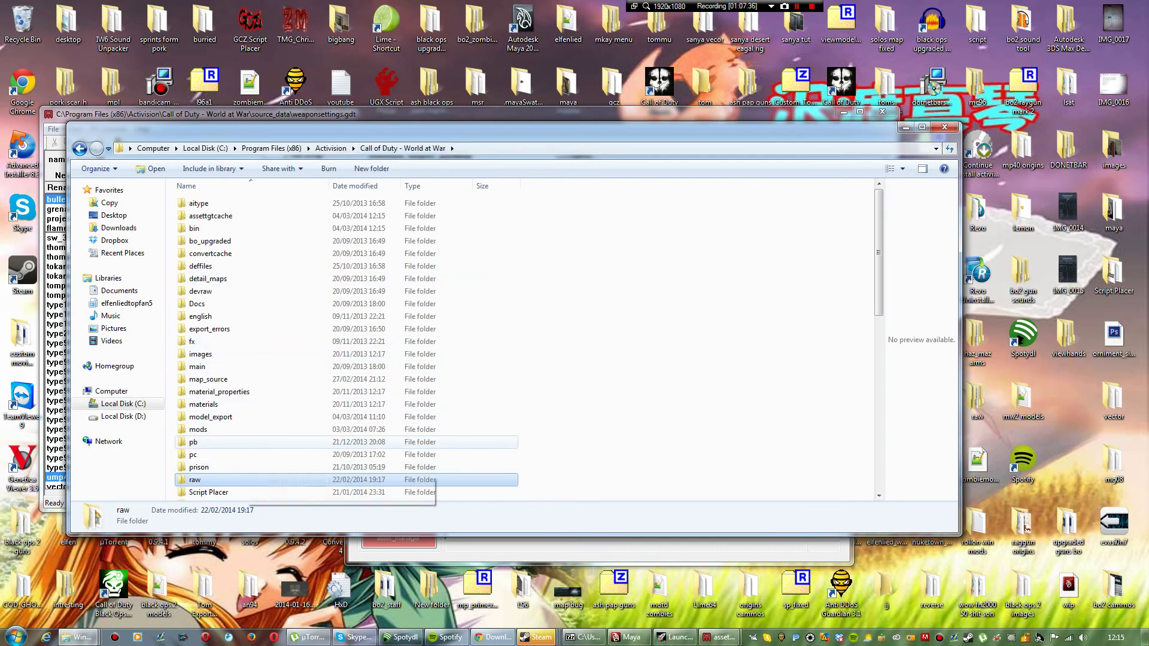
double_click(198, 429)
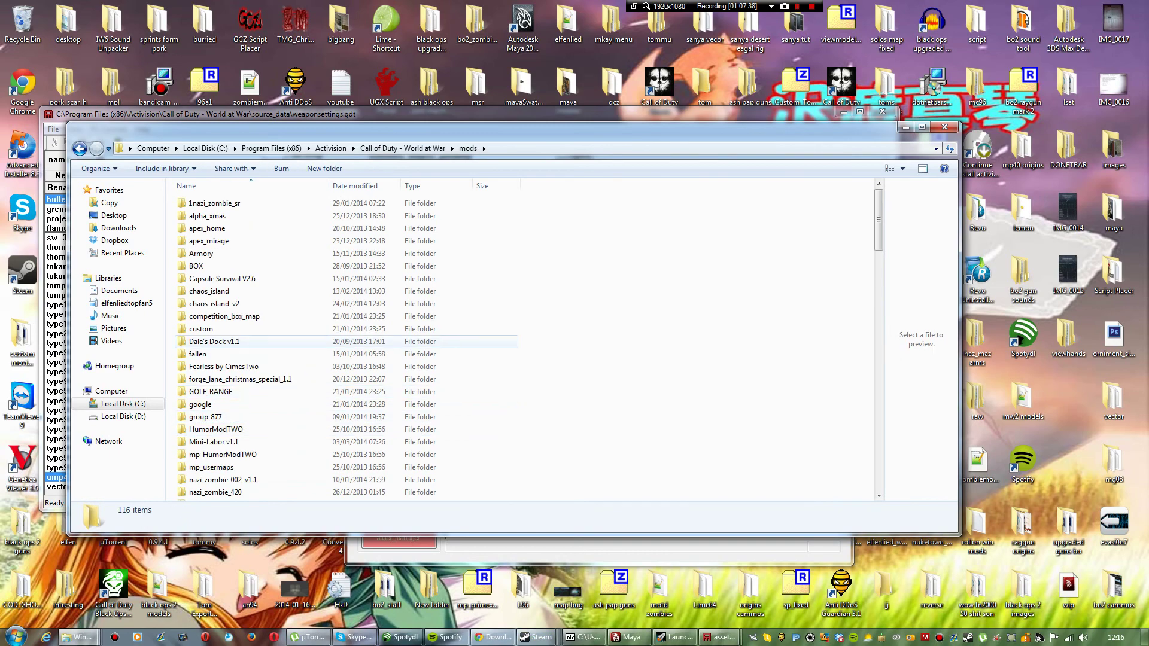
scroll(243, 353, down, 2)
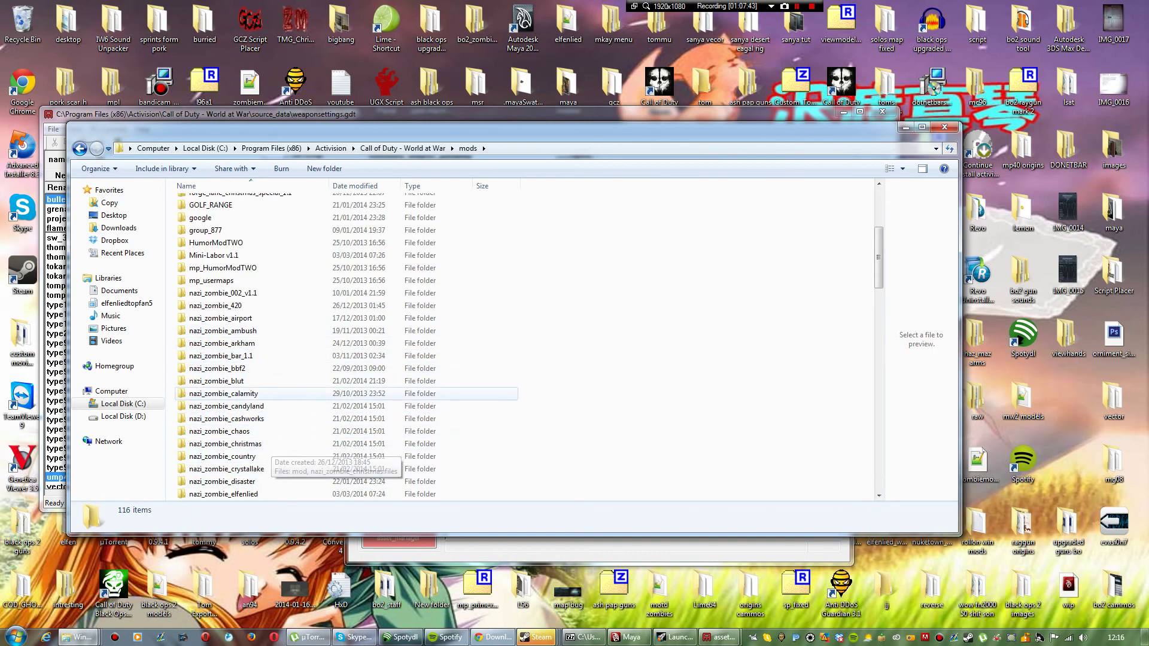
scroll(240, 368, down, 2)
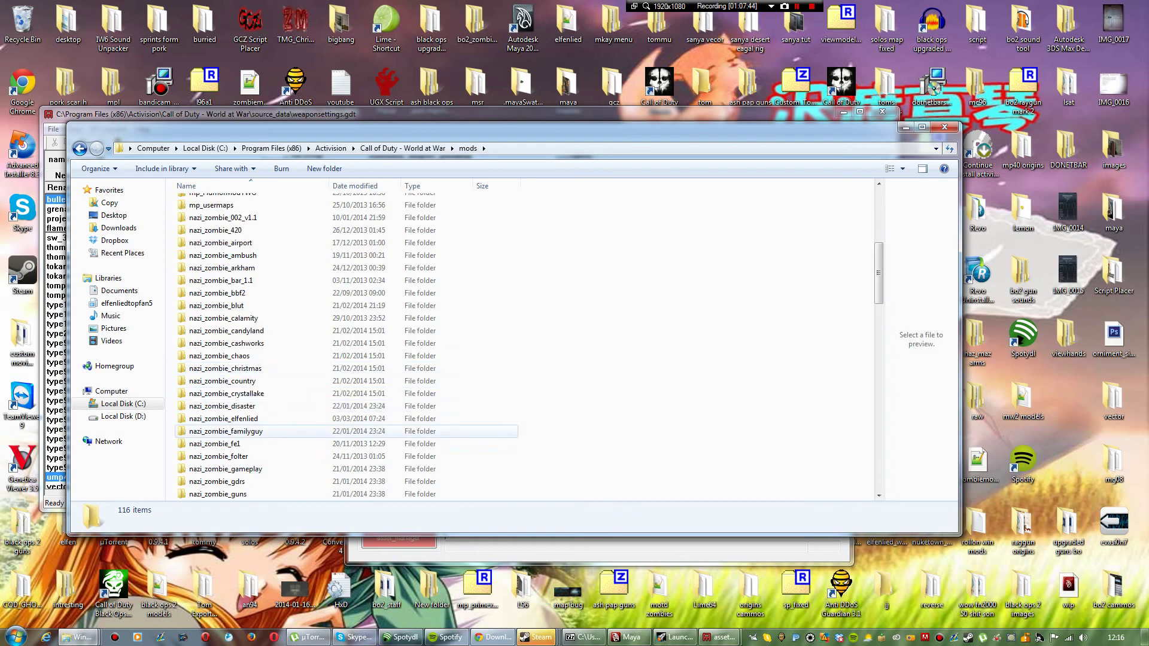
double_click(228, 424)
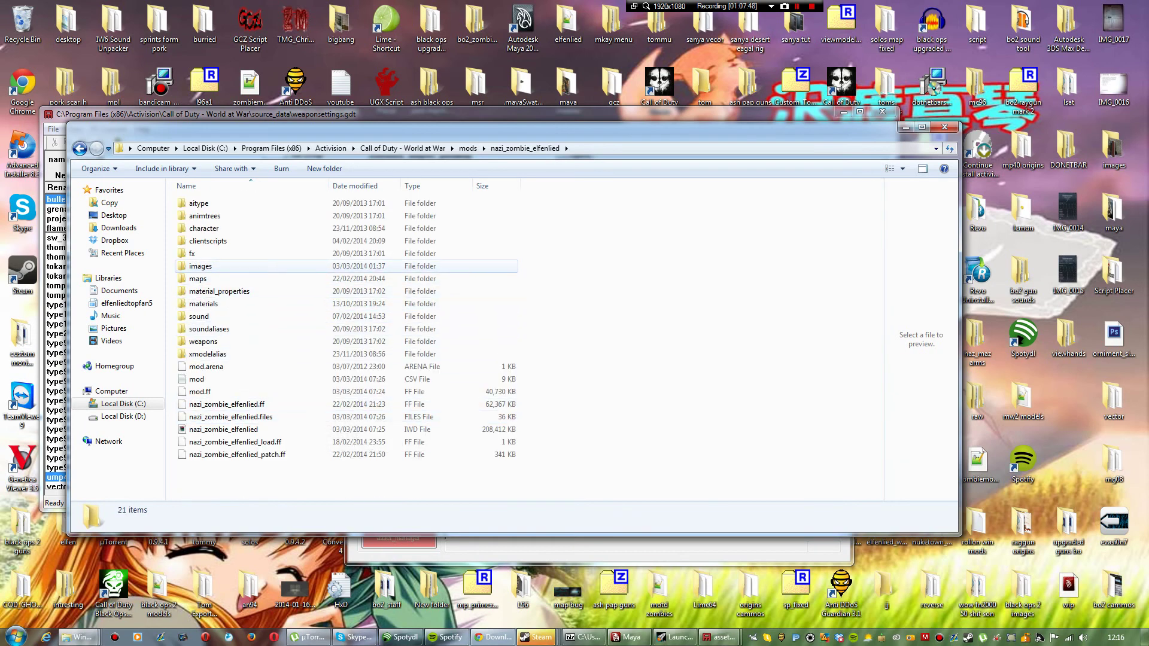
double_click(203, 341)
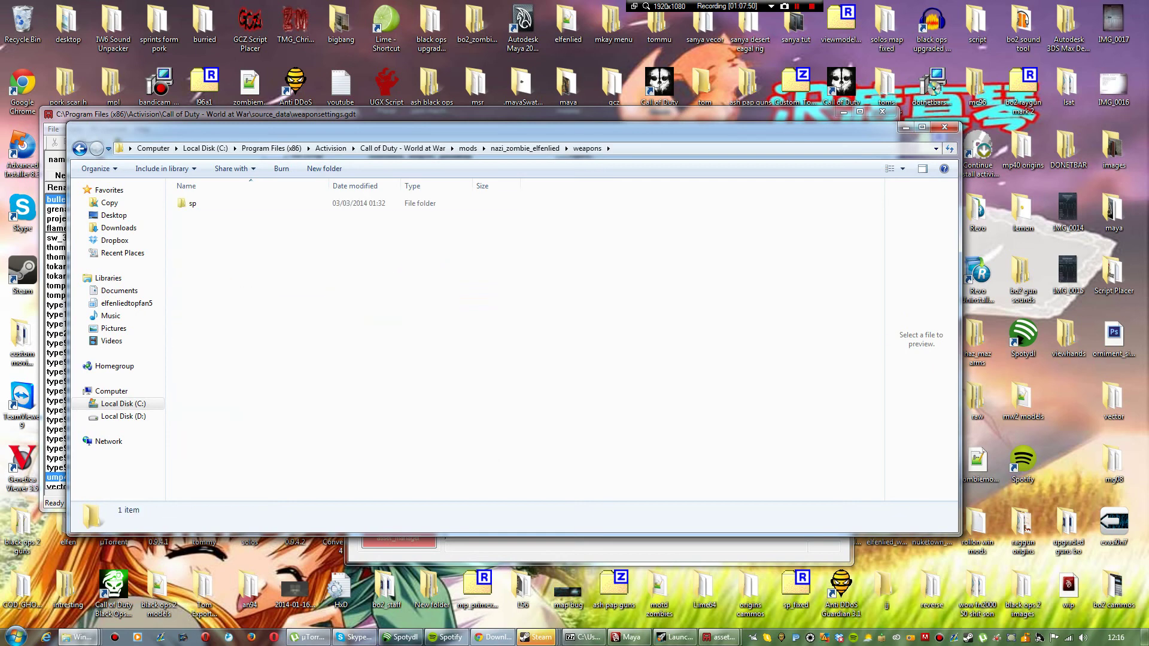
double_click(193, 203)
right_click(599, 288)
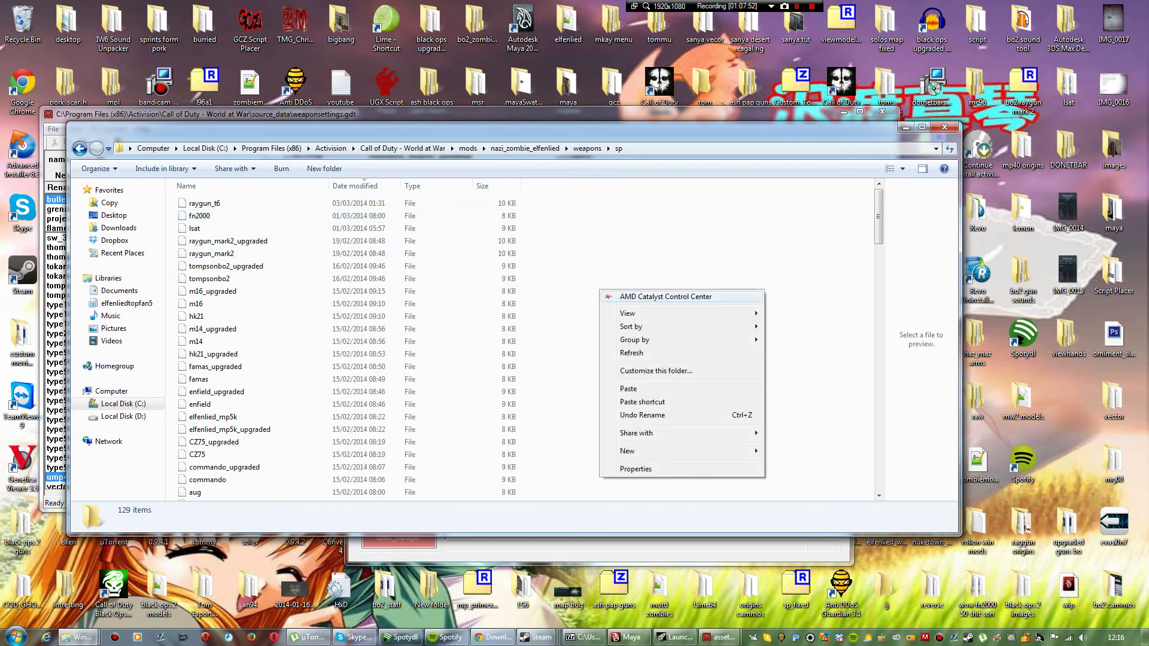
click(626, 389)
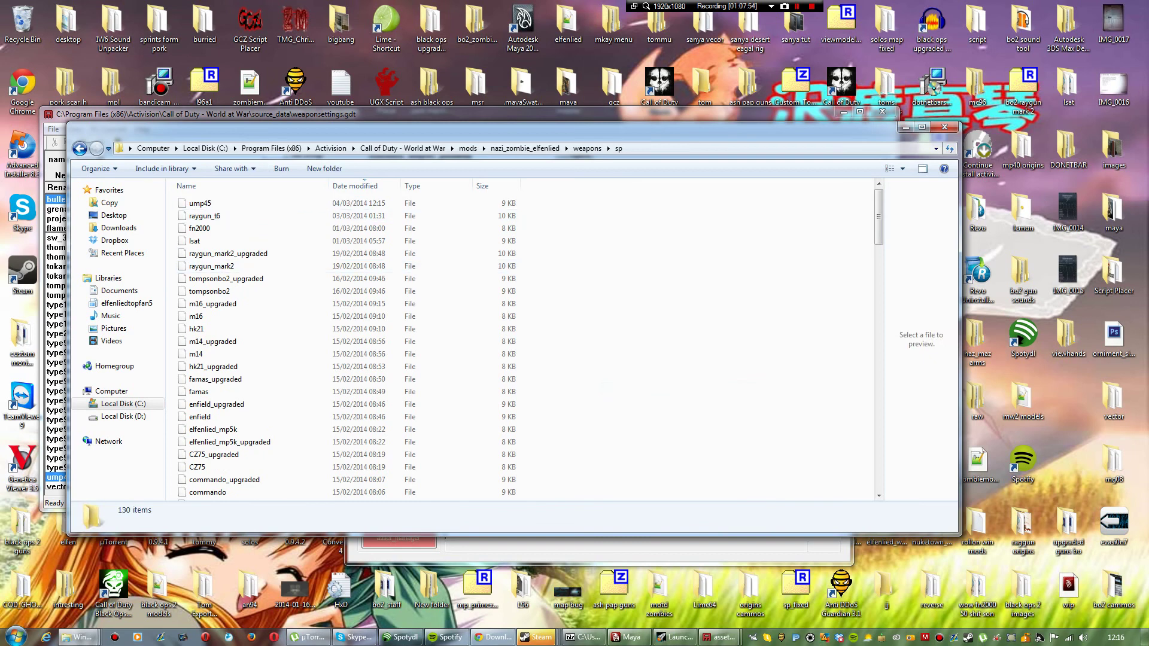
Step: Copy the weapon_ump45_new_col image file from World at War's raw\images folder
click(403, 149)
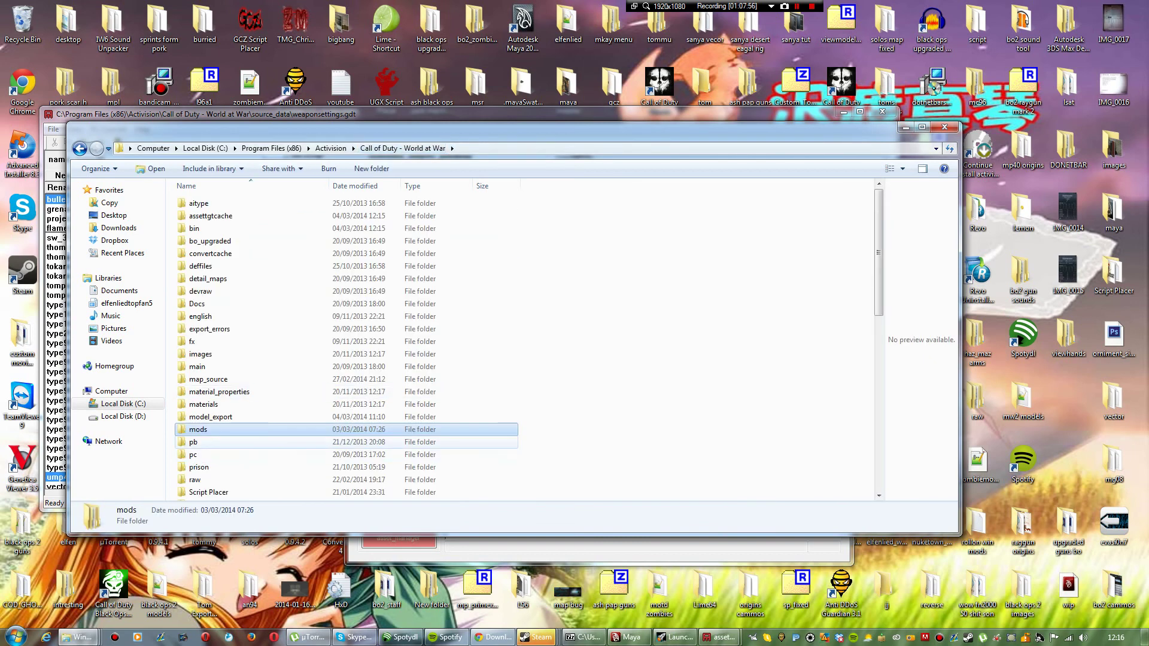
scroll(204, 446, down, 1)
double_click(197, 444)
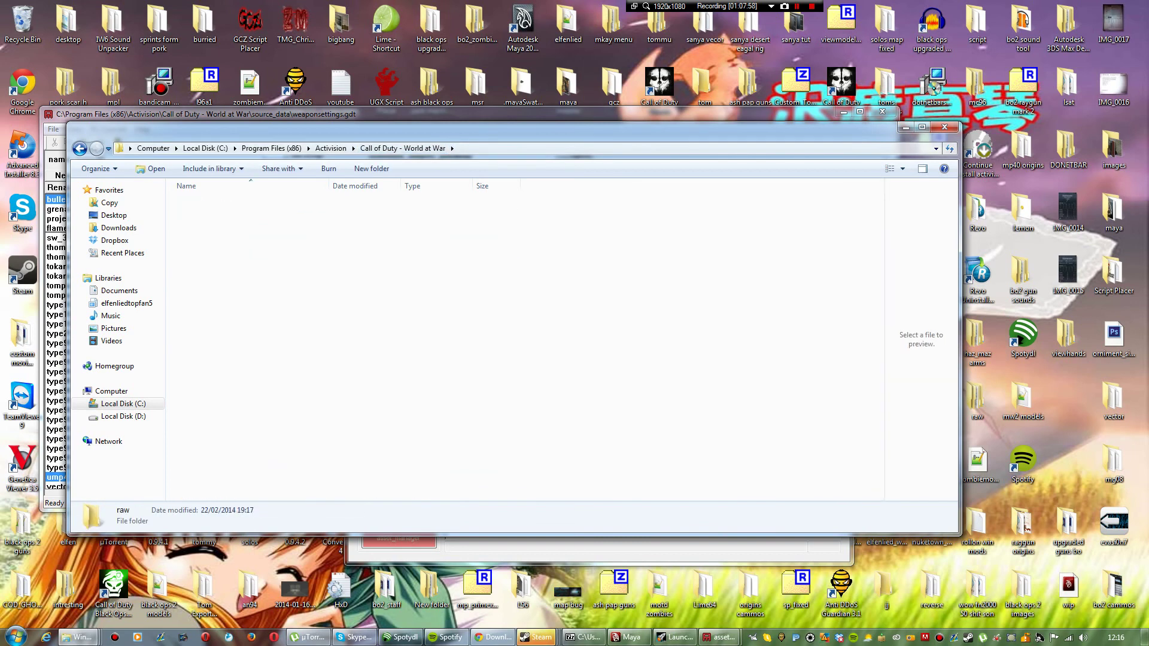
scroll(209, 293, down, 1)
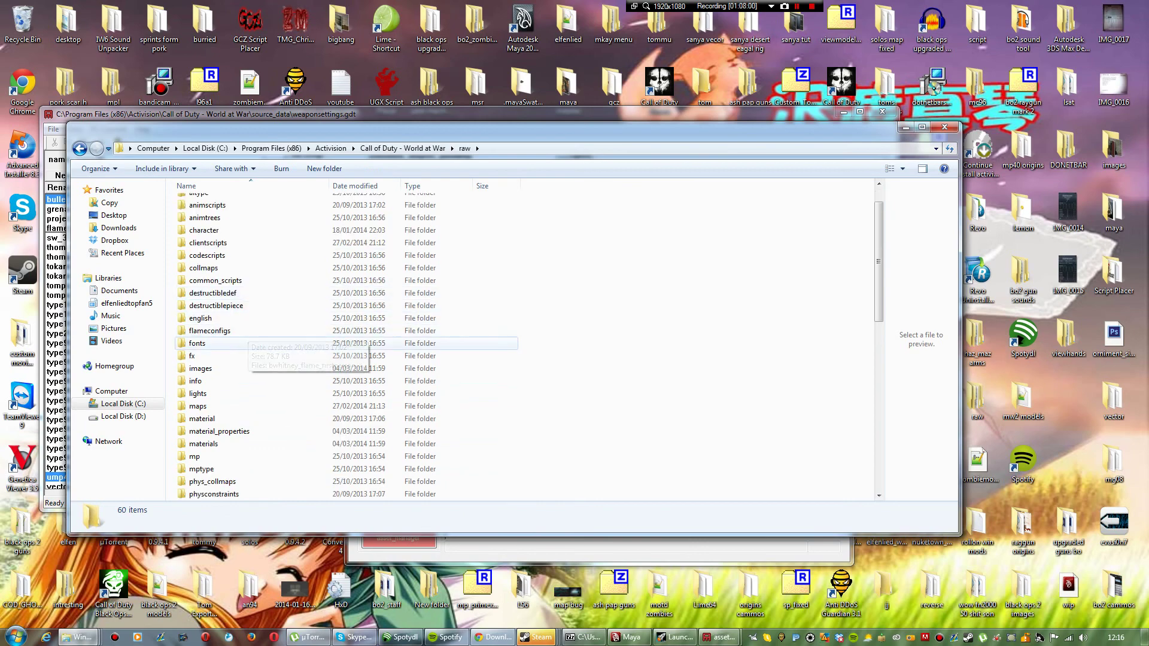
double_click(198, 369)
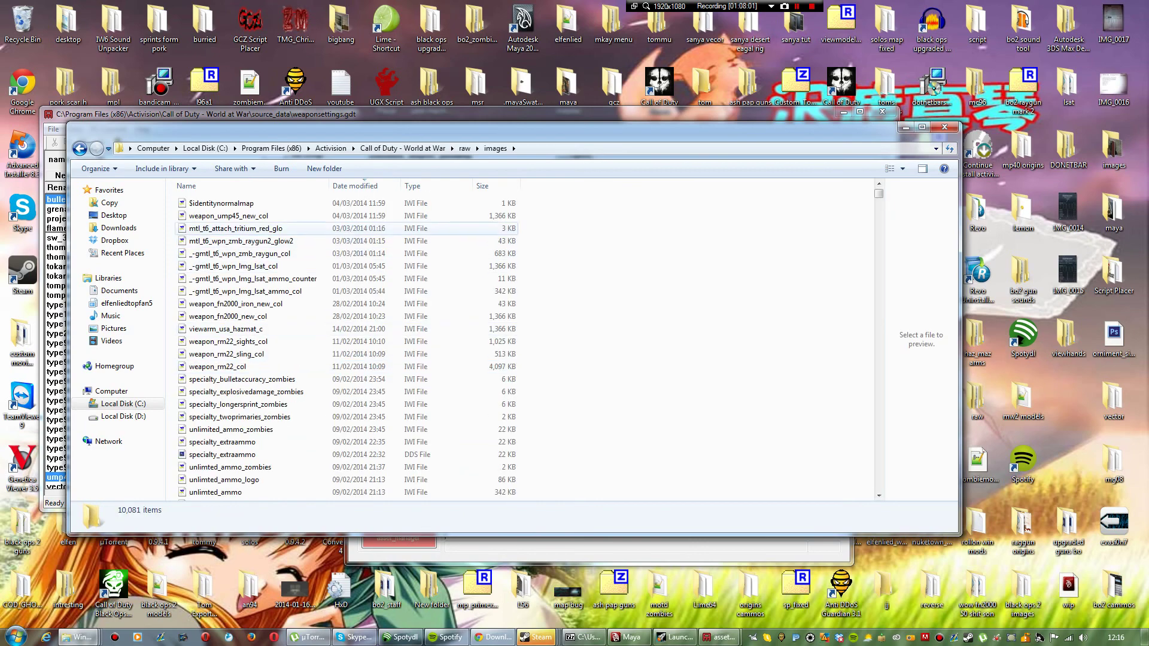
click(274, 216)
right_click(274, 216)
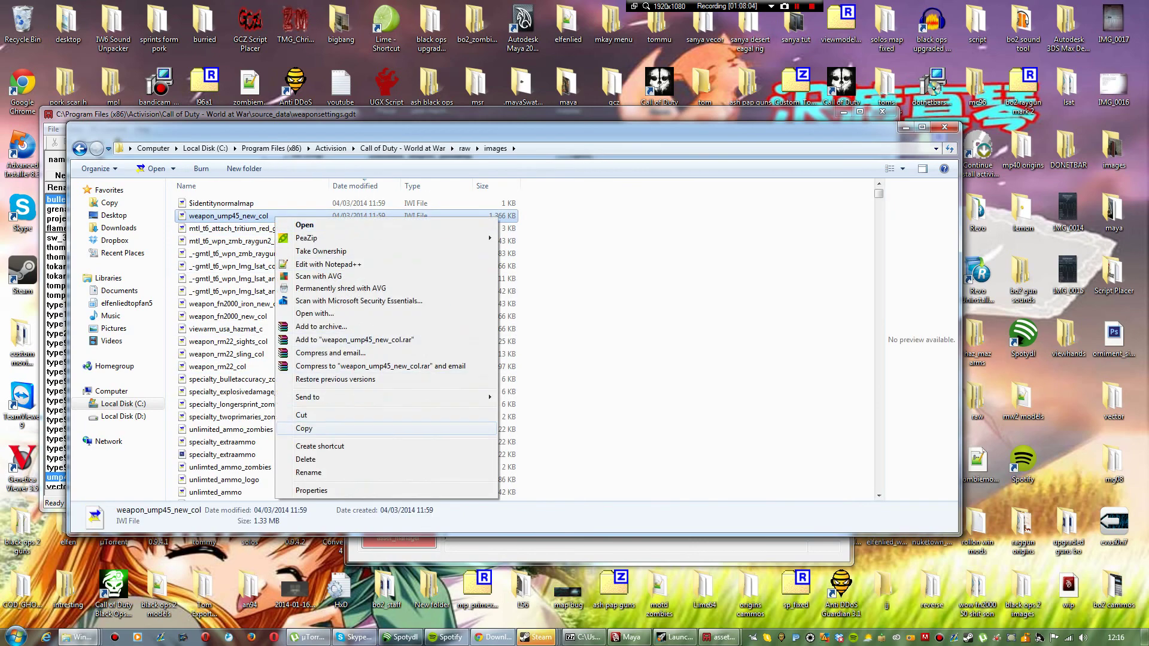
click(304, 428)
Step: Paste the weapon_ump45_new_col image into the nazi_zombie_elfenlied mod's images folder
click(403, 148)
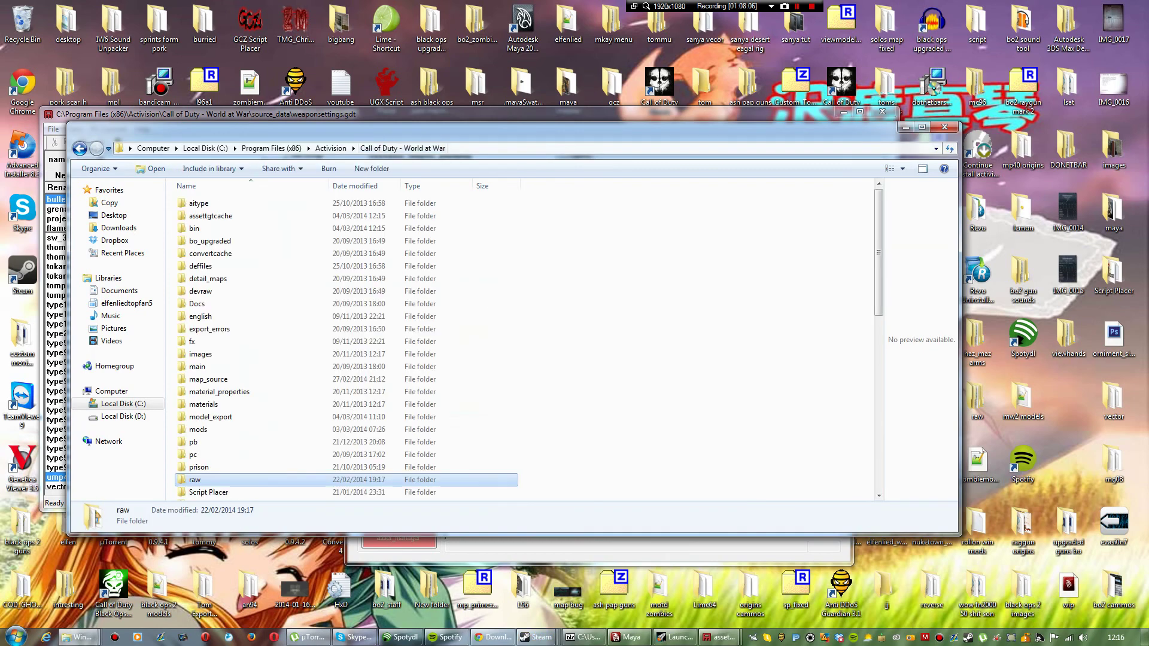
scroll(289, 402, down, 1)
double_click(281, 394)
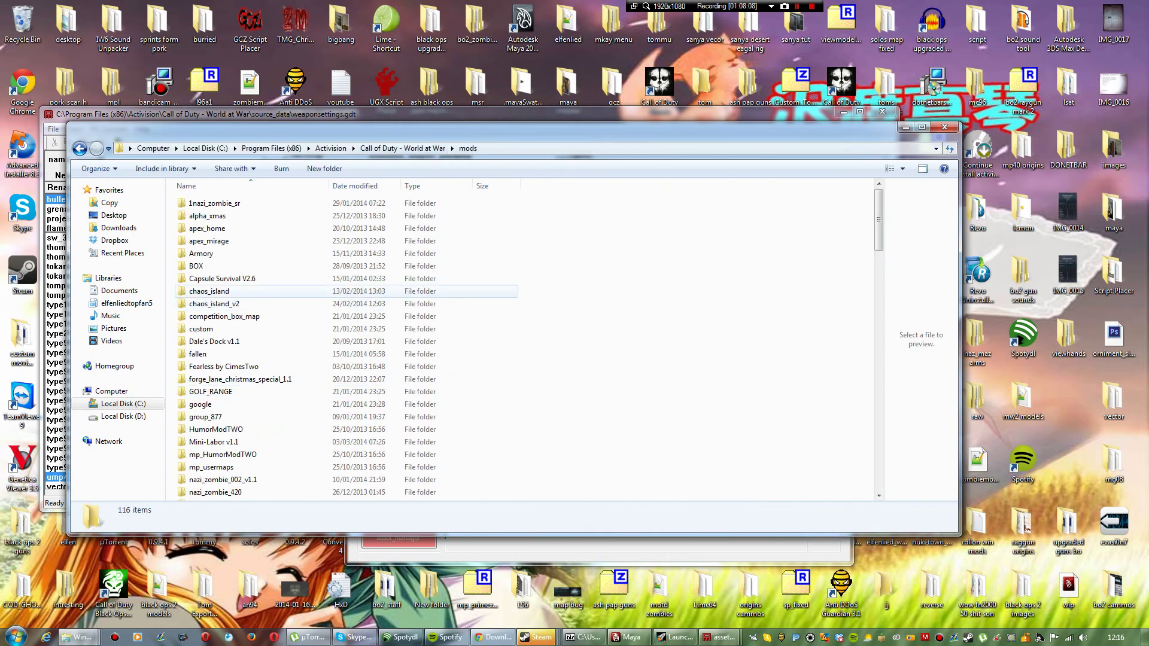
scroll(281, 359, down, 5)
scroll(251, 355, down, 4)
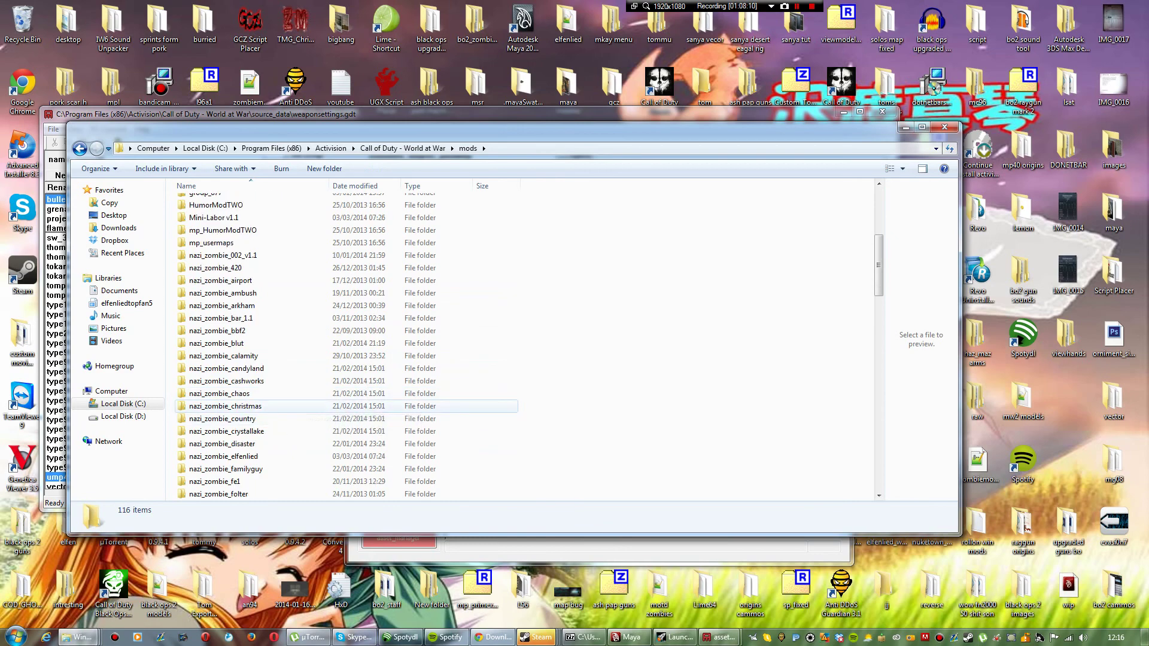
double_click(239, 453)
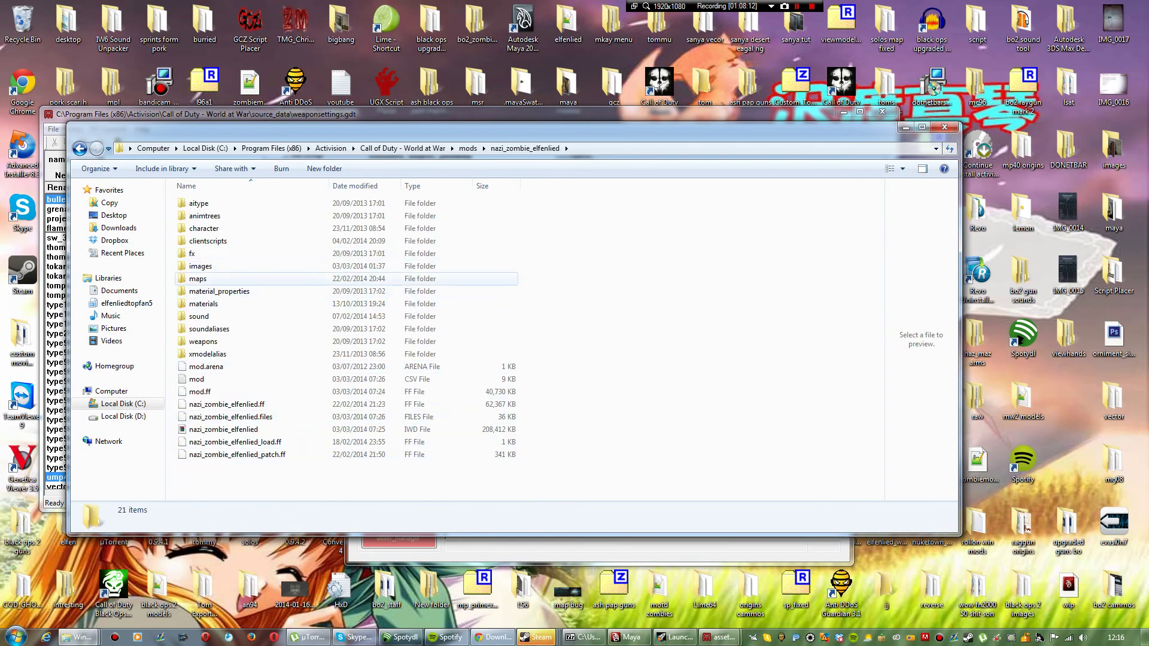
double_click(201, 266)
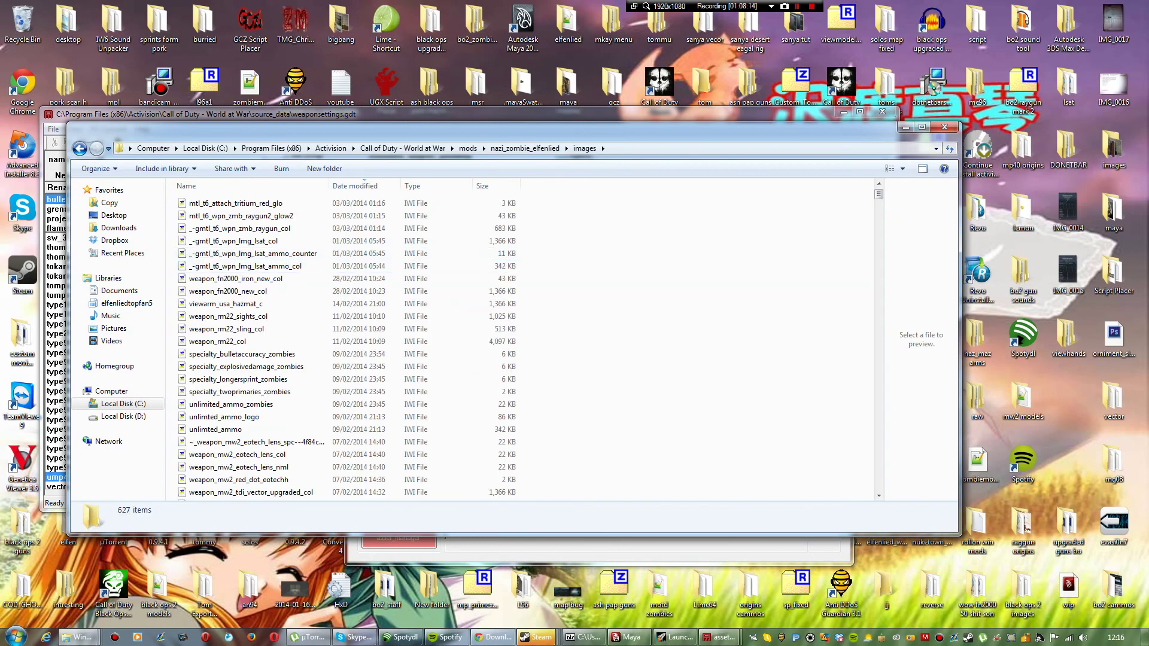
right_click(620, 275)
click(648, 373)
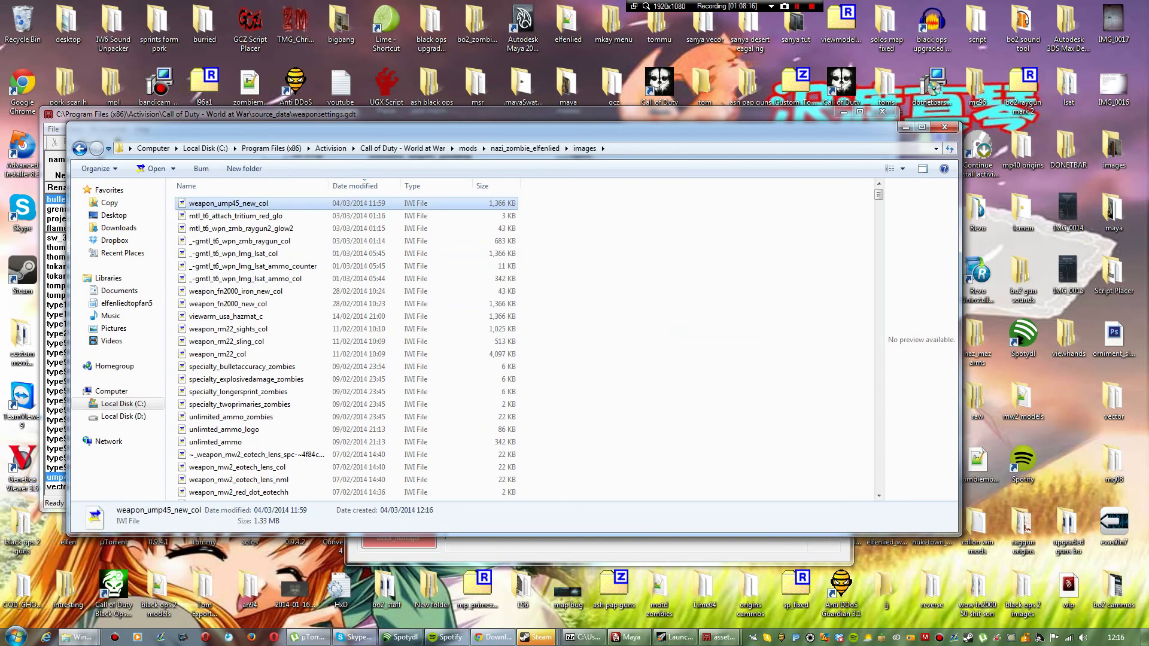
click(648, 373)
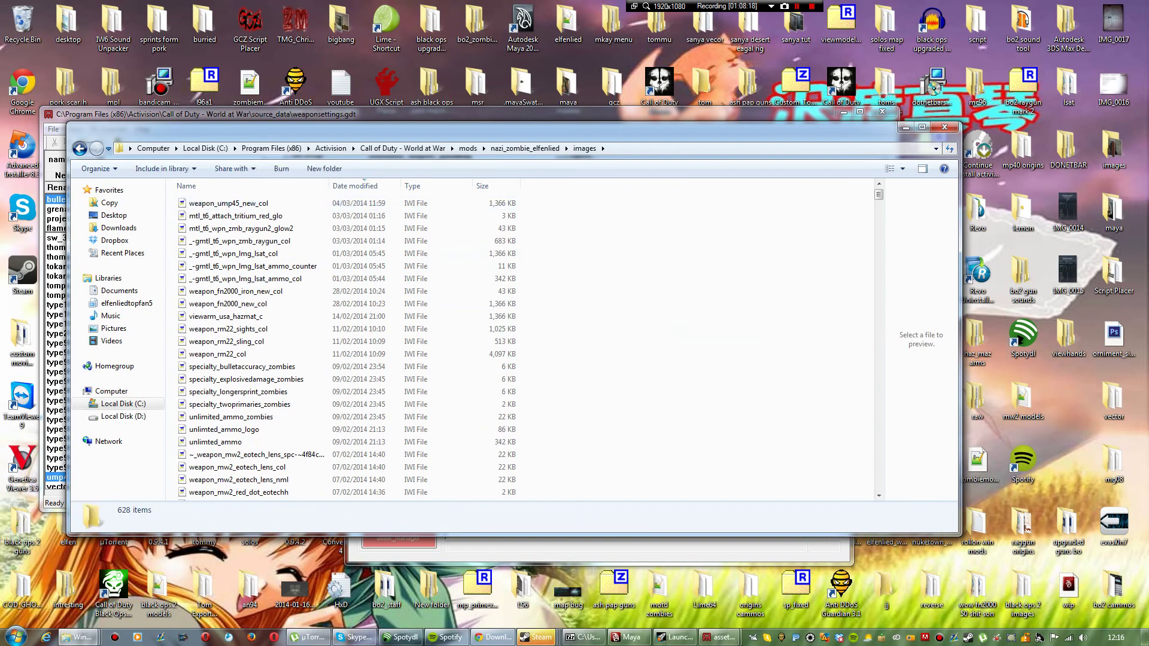
Step: Minimize the folder and asset manager windows, and select the nazi_zombie_elfenlied mod in the Launcher's Mod Builder
key(BackSpace)
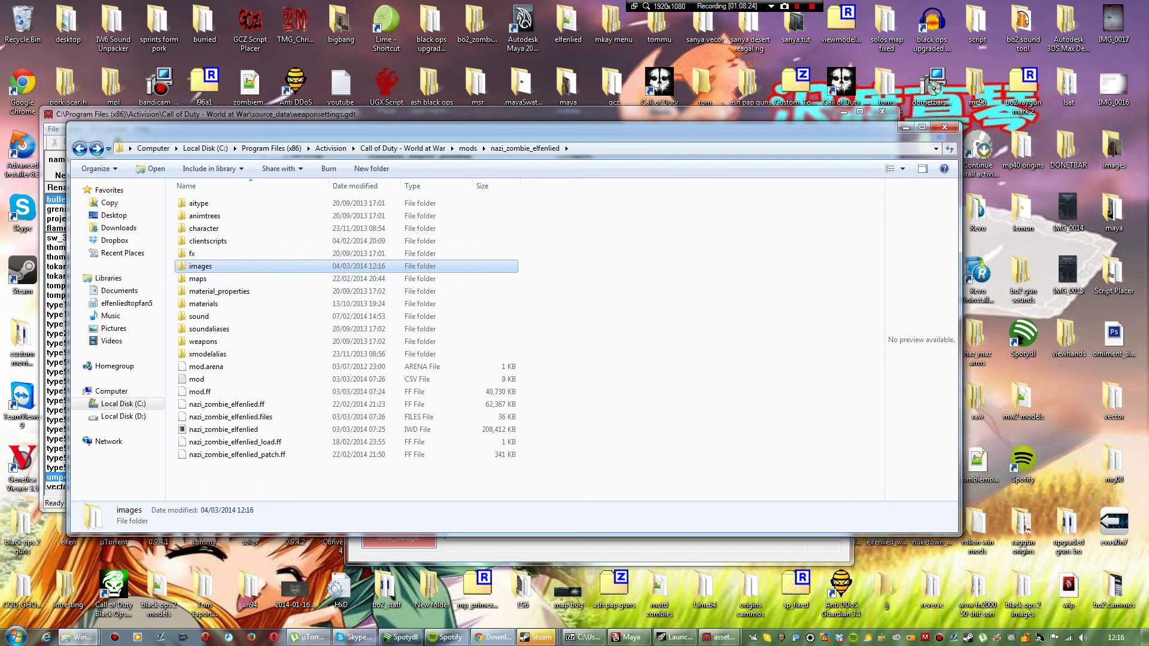
key(alt+Up)
key(alt+Up)
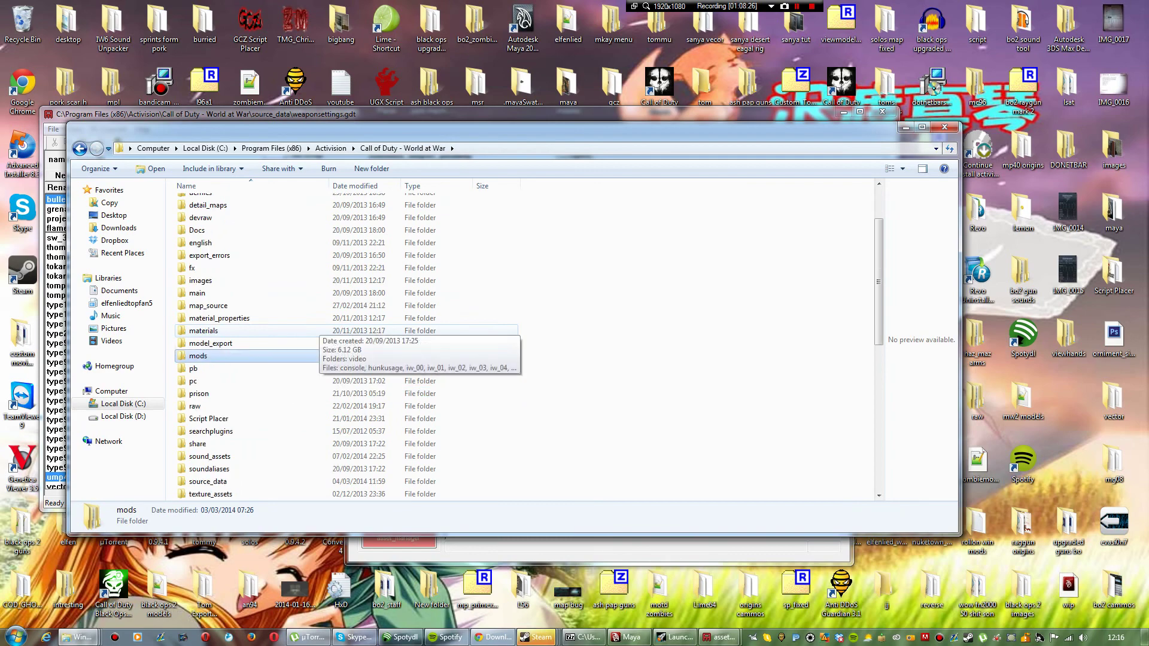
click(906, 127)
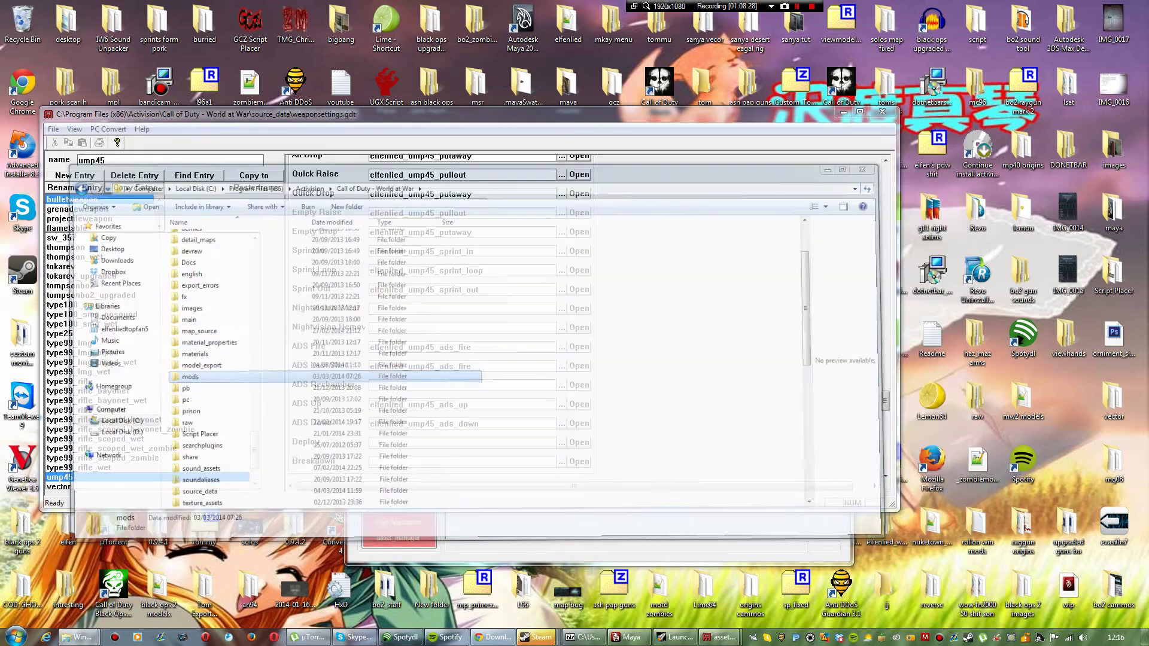
click(841, 111)
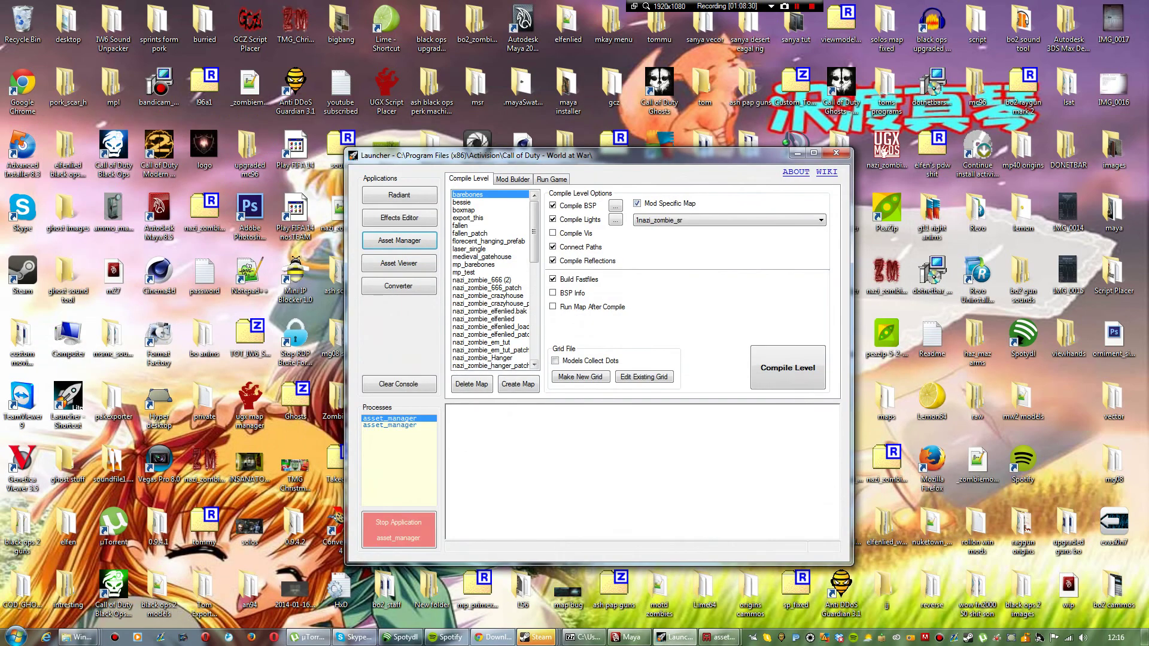
click(513, 180)
click(533, 208)
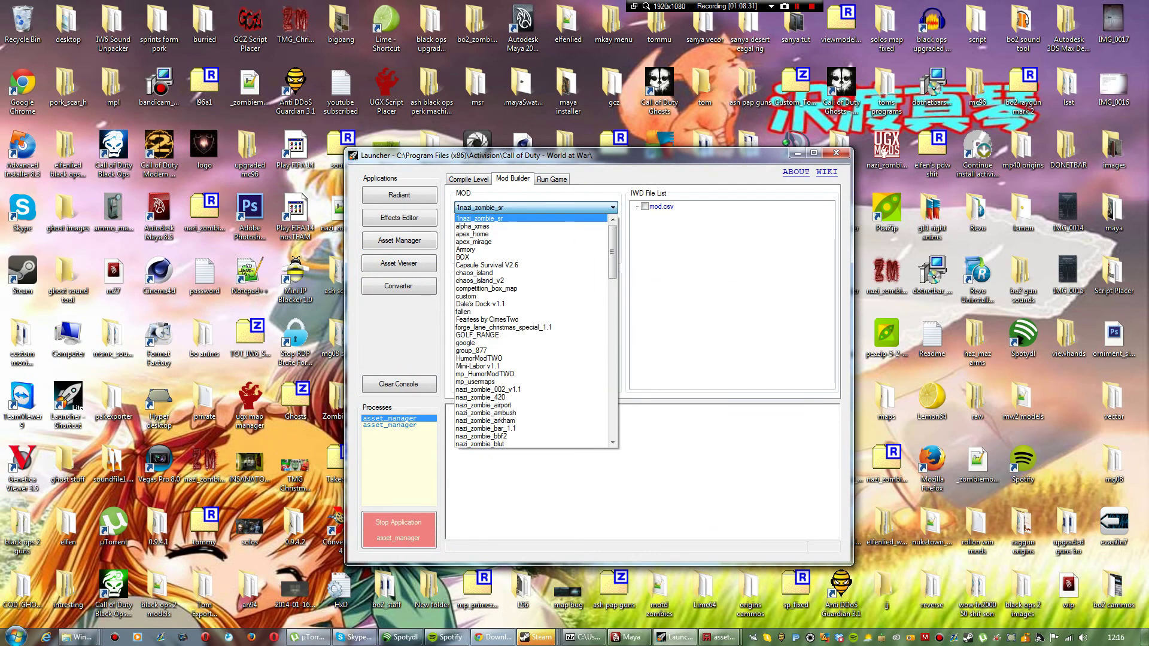
scroll(531, 320, down, 3)
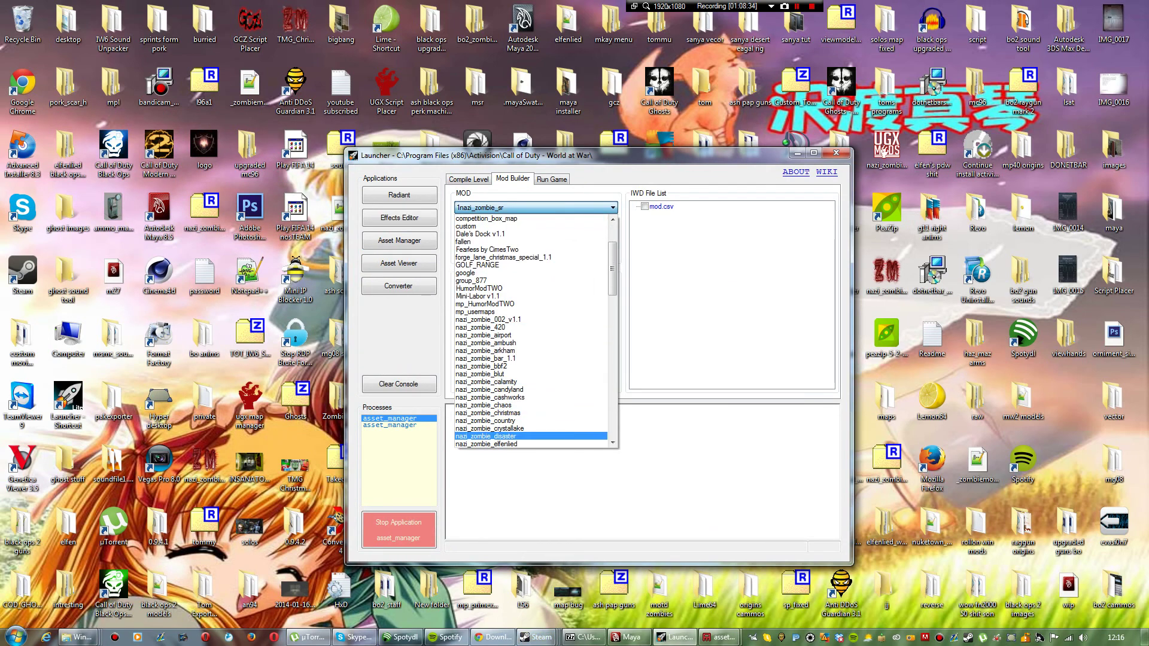
click(508, 444)
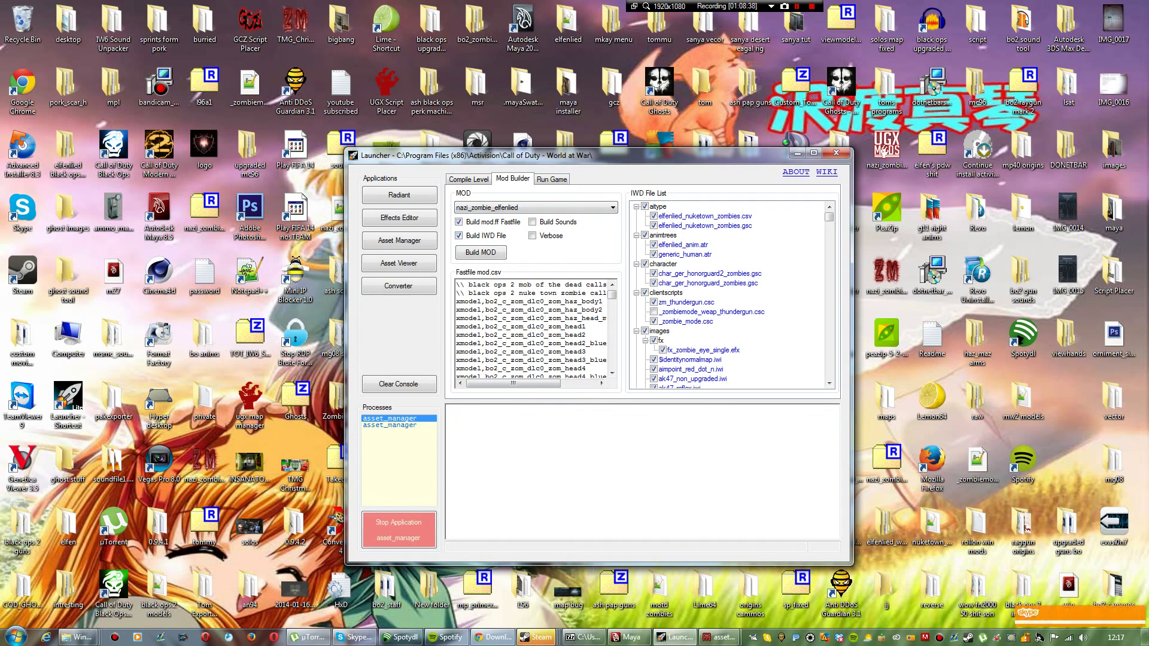
Step: Collapse the aitype, animtrees, character and clientscripts folders in the IWD file list
click(637, 207)
click(636, 216)
click(637, 226)
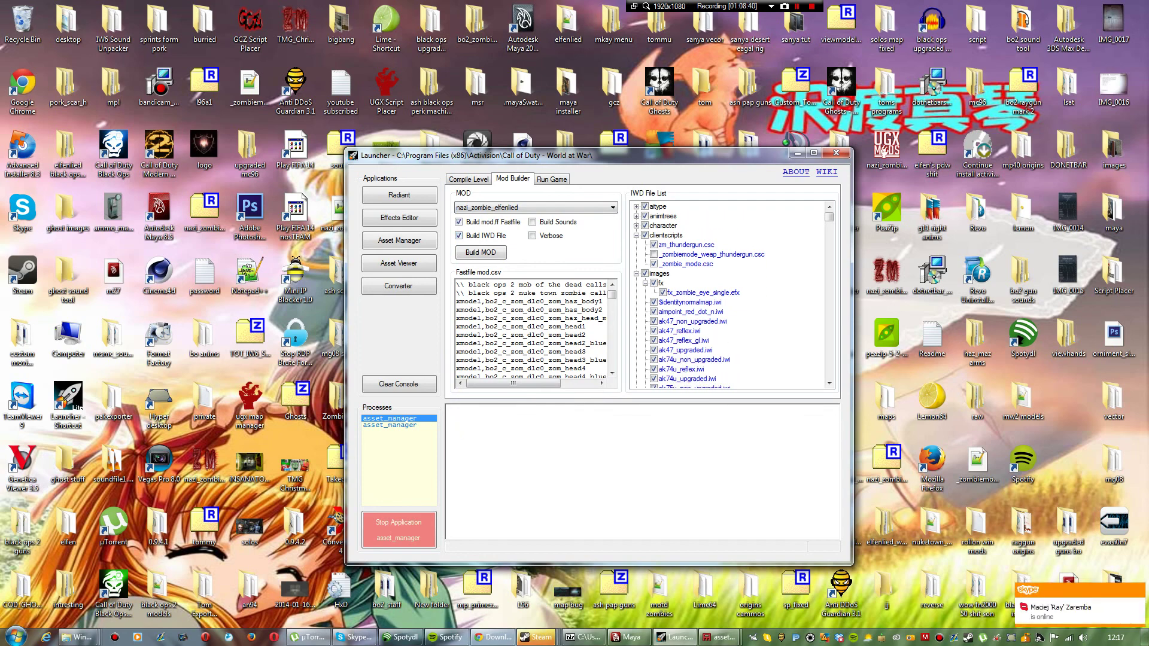
click(637, 235)
Step: Check the IWD file list for the weapon_ump45_new_col.iwi image and the ump45 weapon file
scroll(637, 240, down, 1)
scroll(731, 293, down, 8)
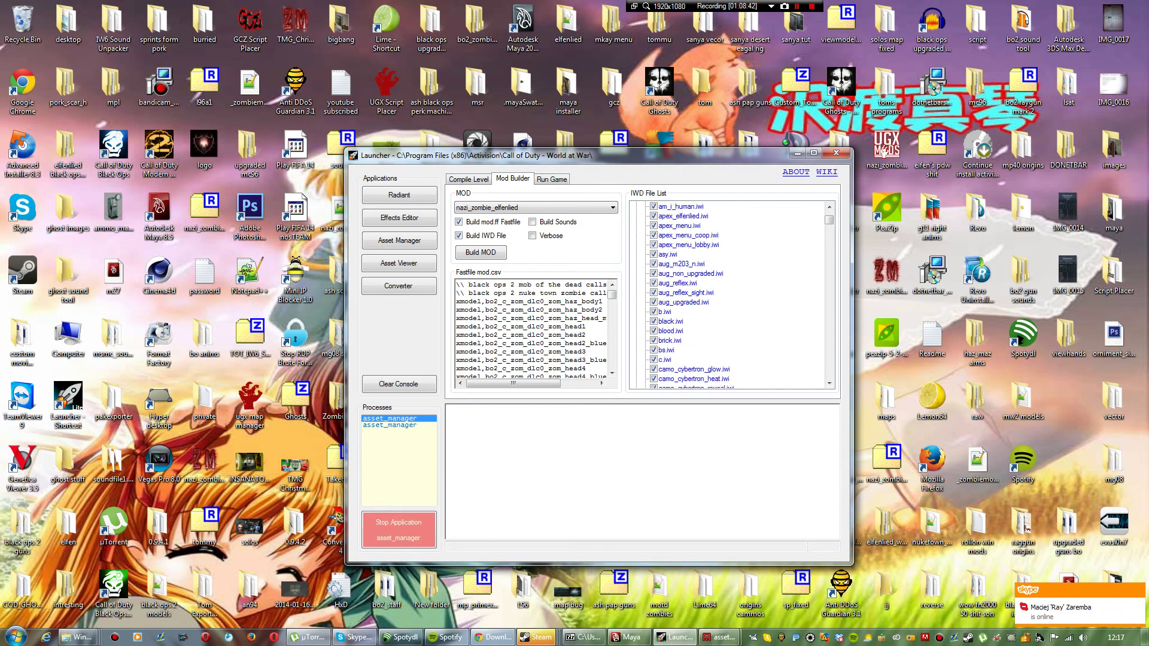
scroll(742, 293, down, 15)
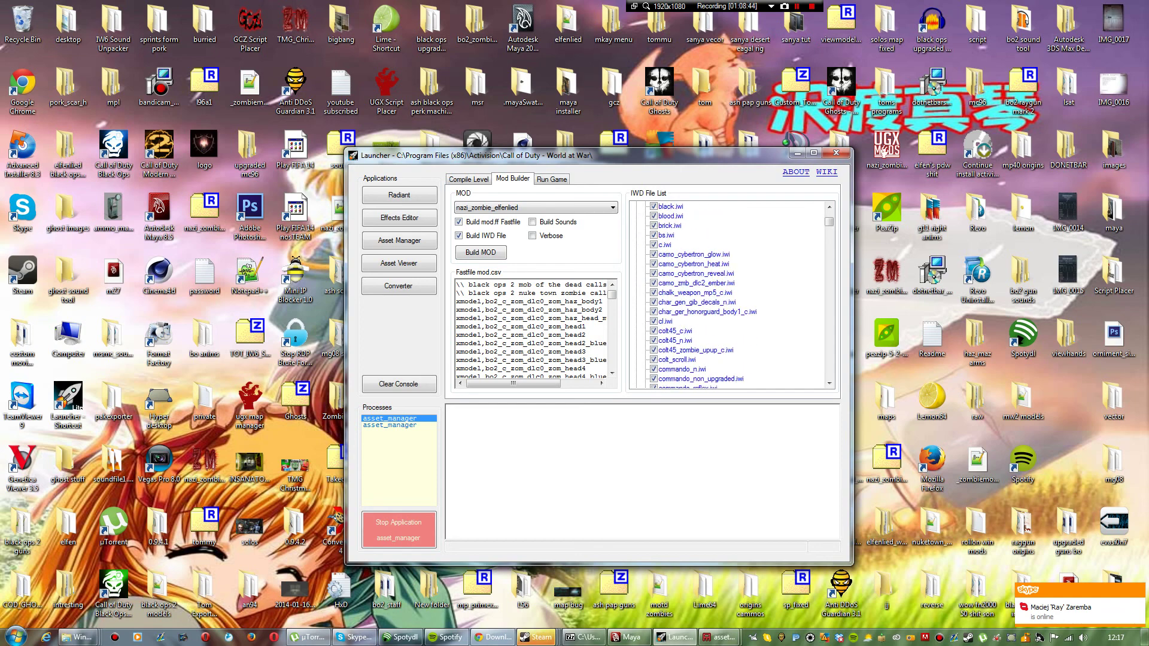
scroll(742, 293, down, 15)
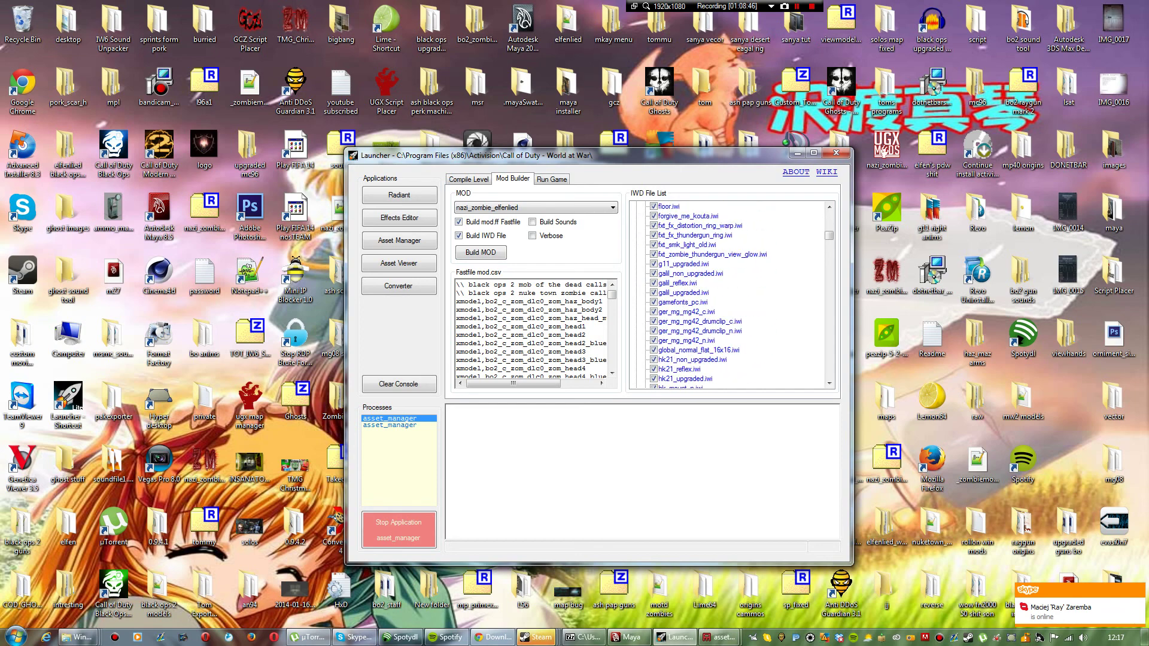
scroll(742, 294, down, 15)
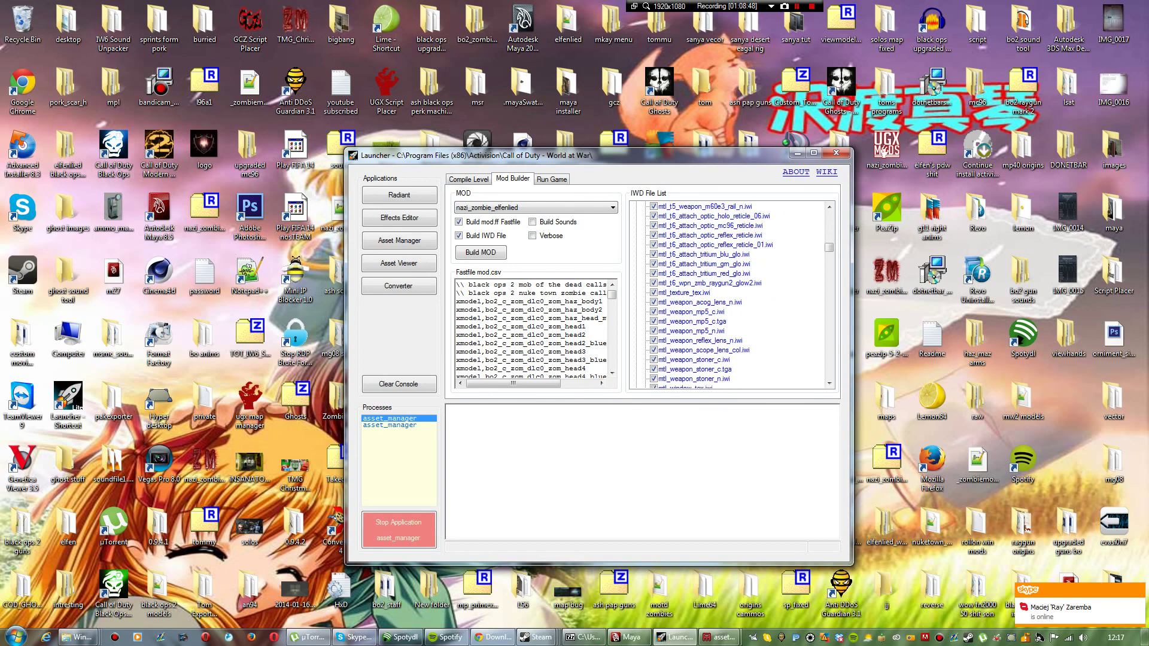
scroll(730, 293, down, 15)
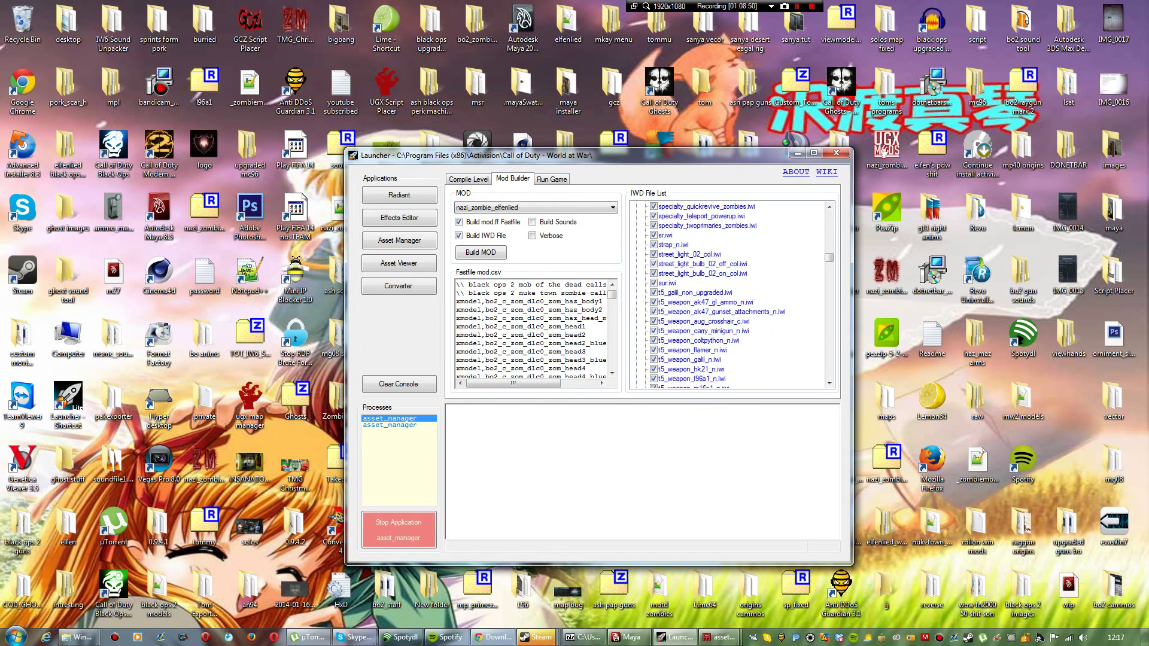
scroll(742, 293, down, 15)
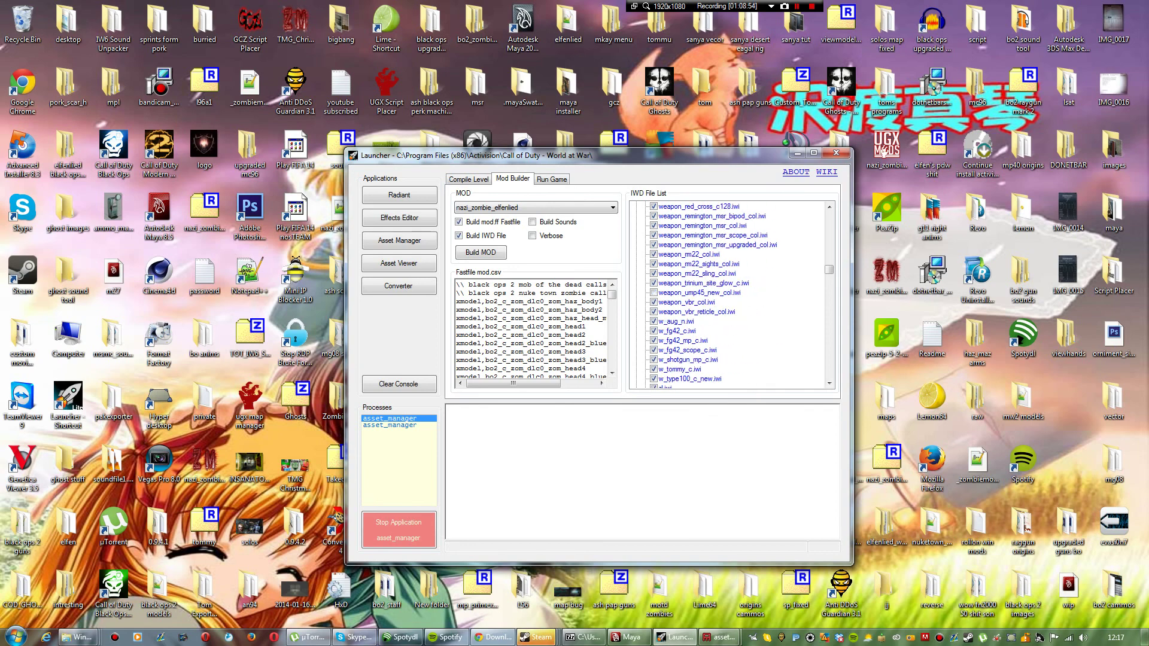
scroll(730, 293, down, 5)
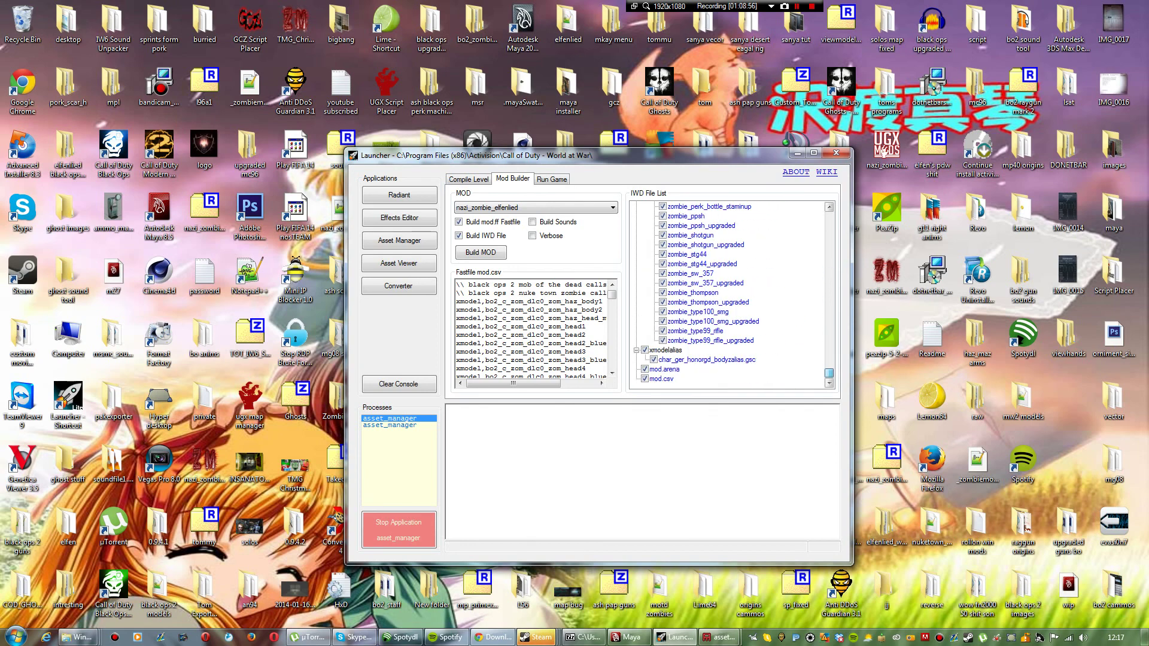
scroll(730, 293, up, 15)
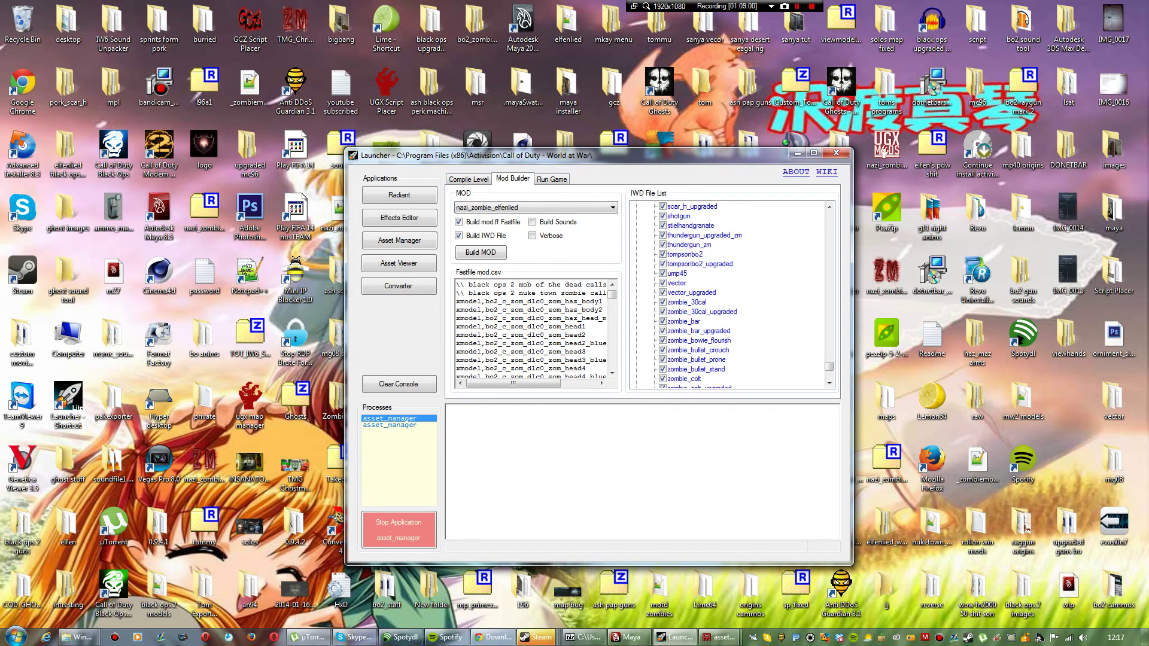
Step: Add the line weapon,sp/ump45 after weapon,sp/raygun_t6 in the fastfile mod.csv, and build the mod
scroll(532, 329, down, 5)
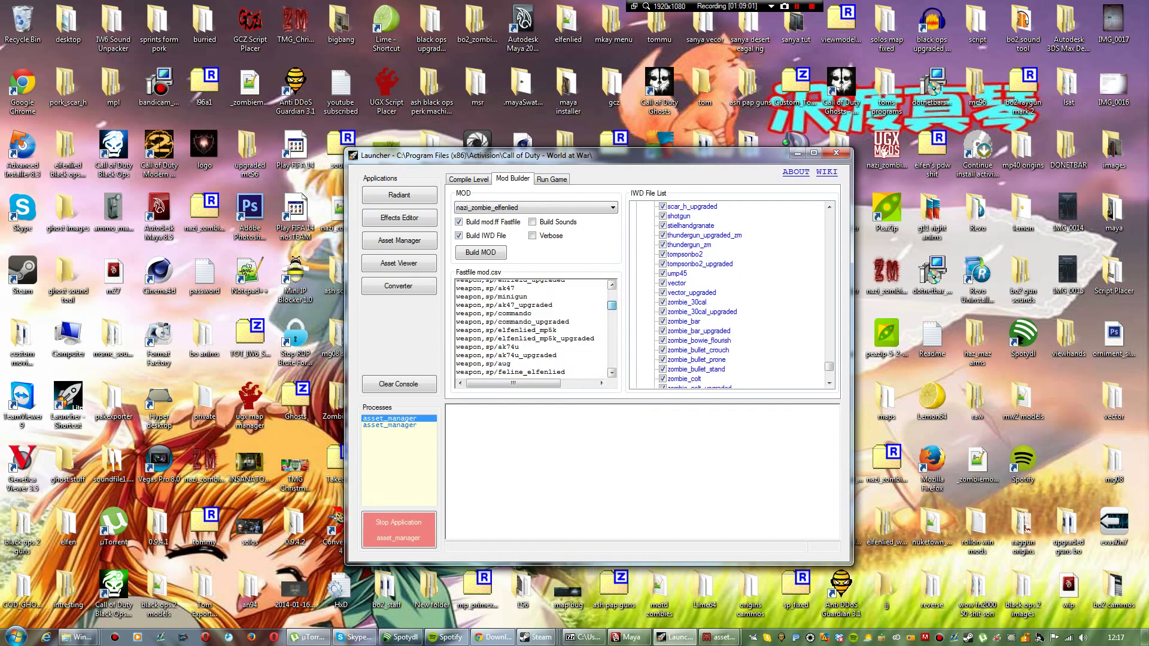
scroll(533, 329, up, 6)
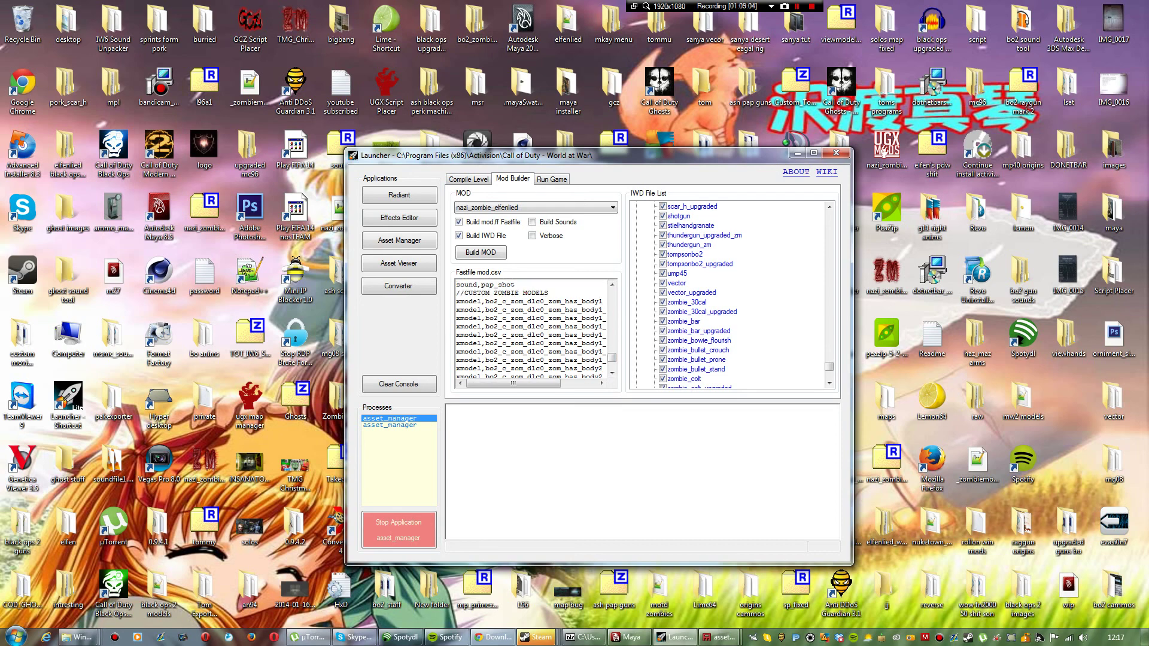
scroll(532, 329, up, 8)
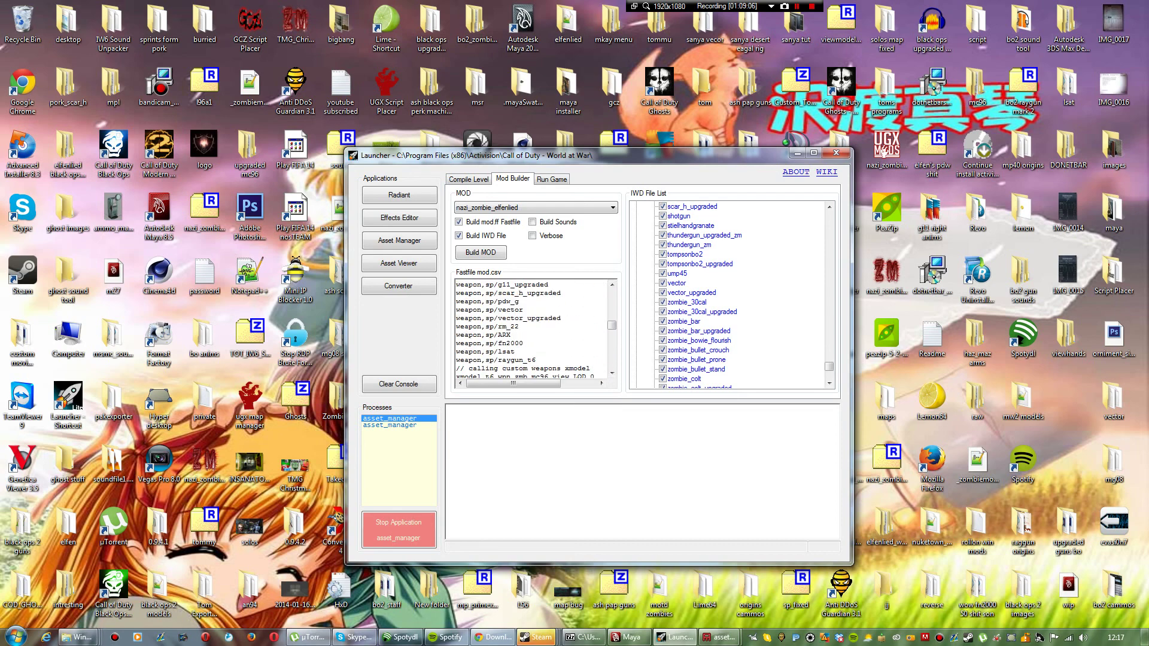
scroll(532, 330, down, 4)
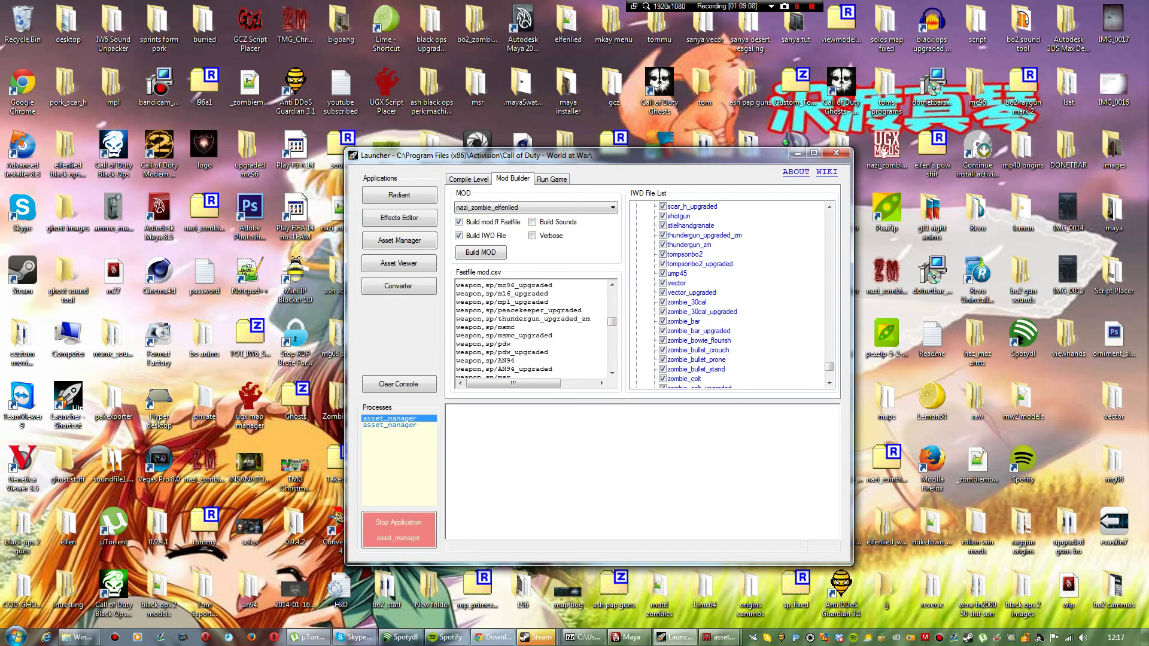
scroll(533, 329, up, 2)
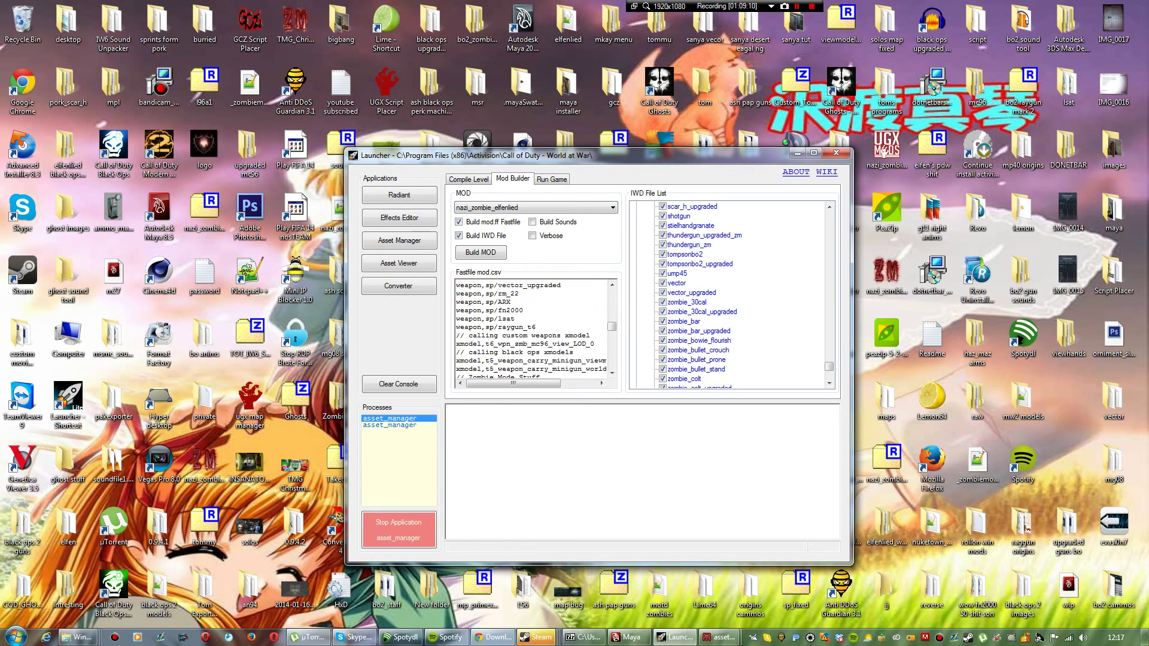
key(Return)
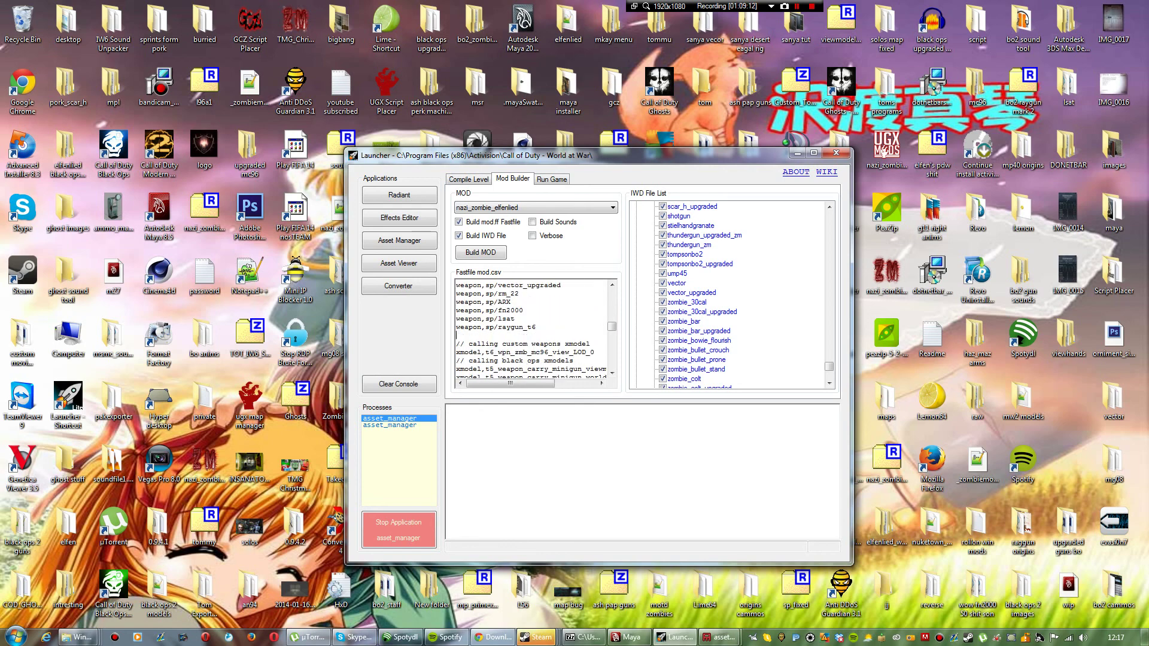
text(weapon,sp/ump45)
click(481, 252)
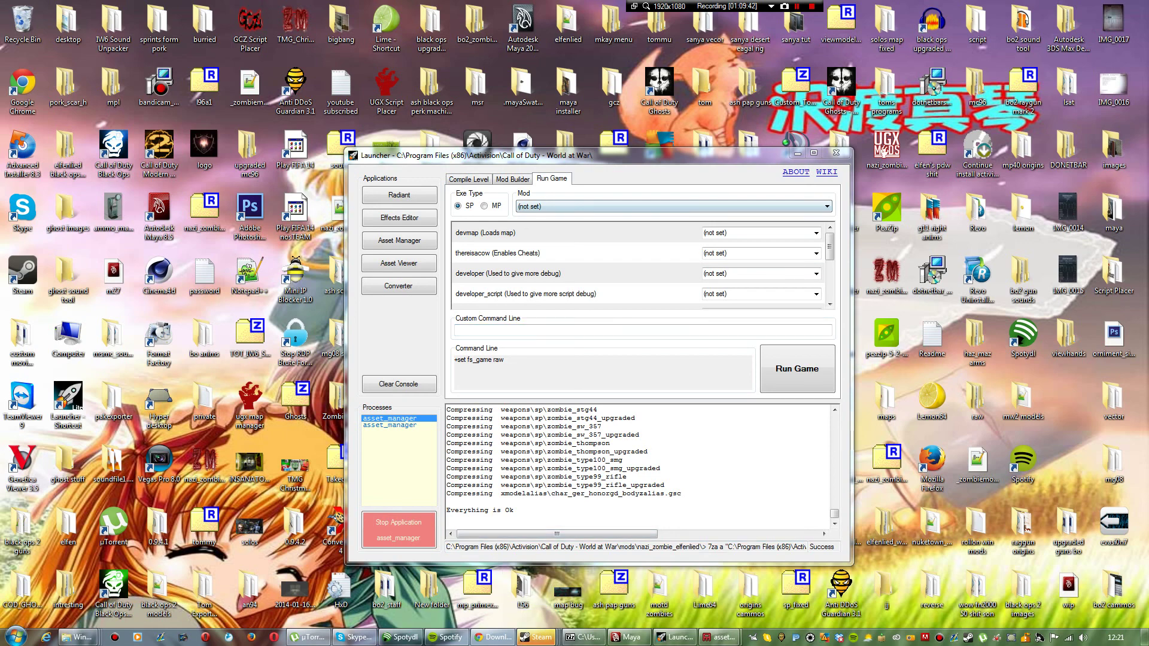
Step: Choose nazi_zombie_elfenlied as the mod to run and launch the single-player game
click(674, 206)
scroll(669, 352, down, 7)
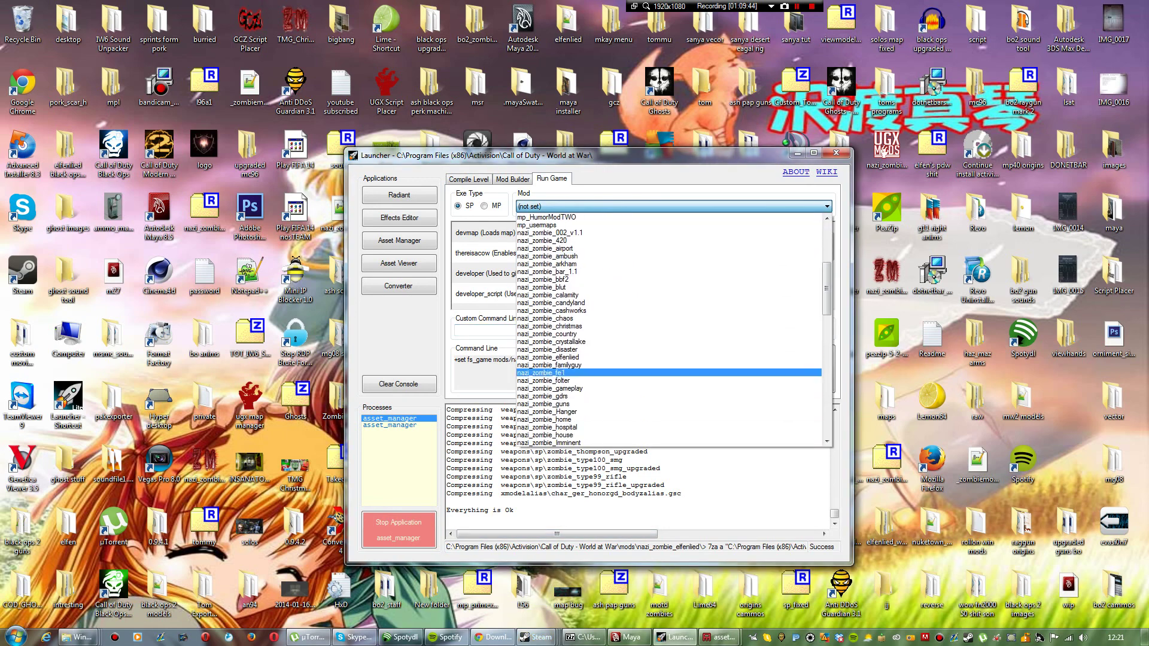
click(550, 357)
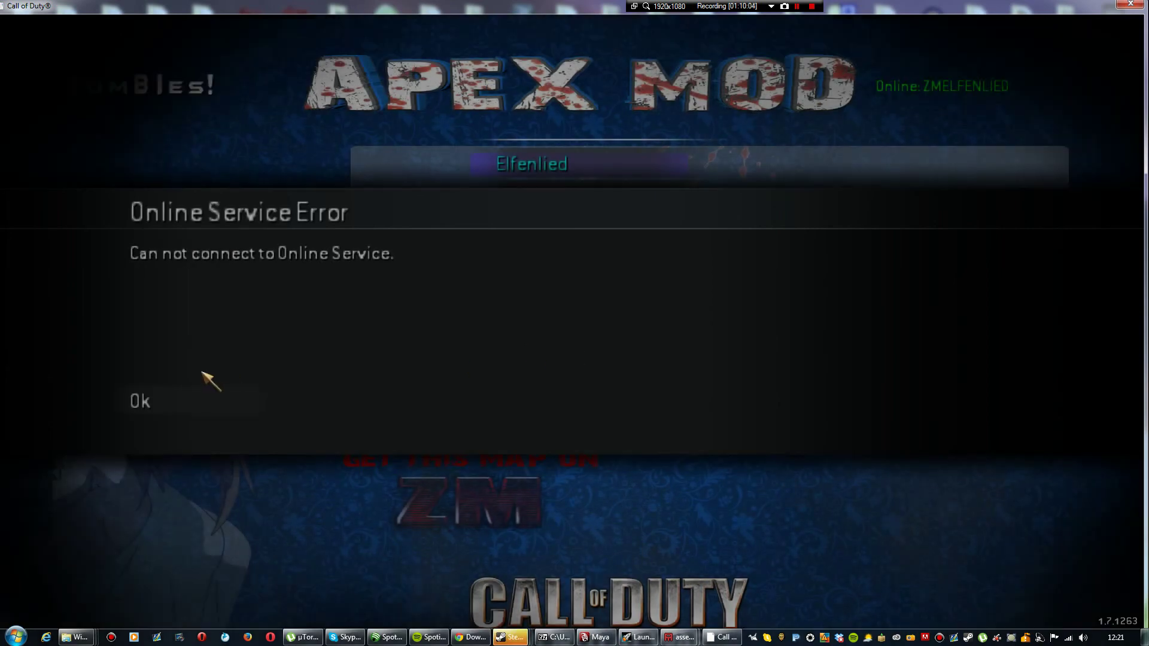
Step: Dismiss the online service error, set the gamemode to Black Ops, and start the Elfenlied map
click(195, 396)
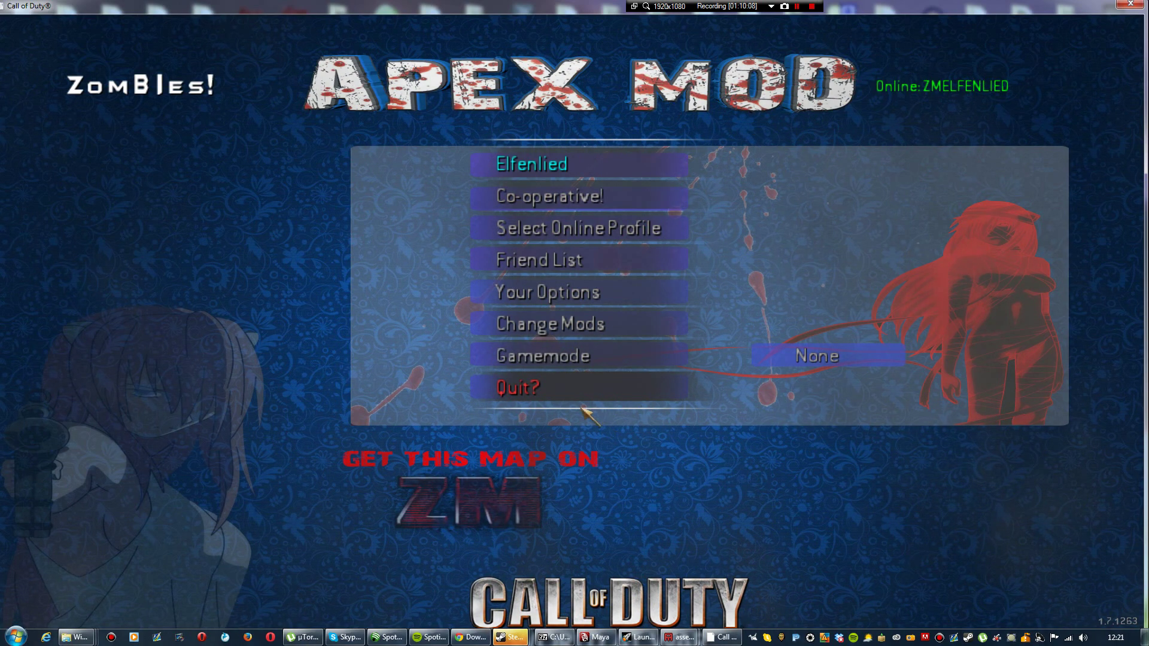
click(558, 366)
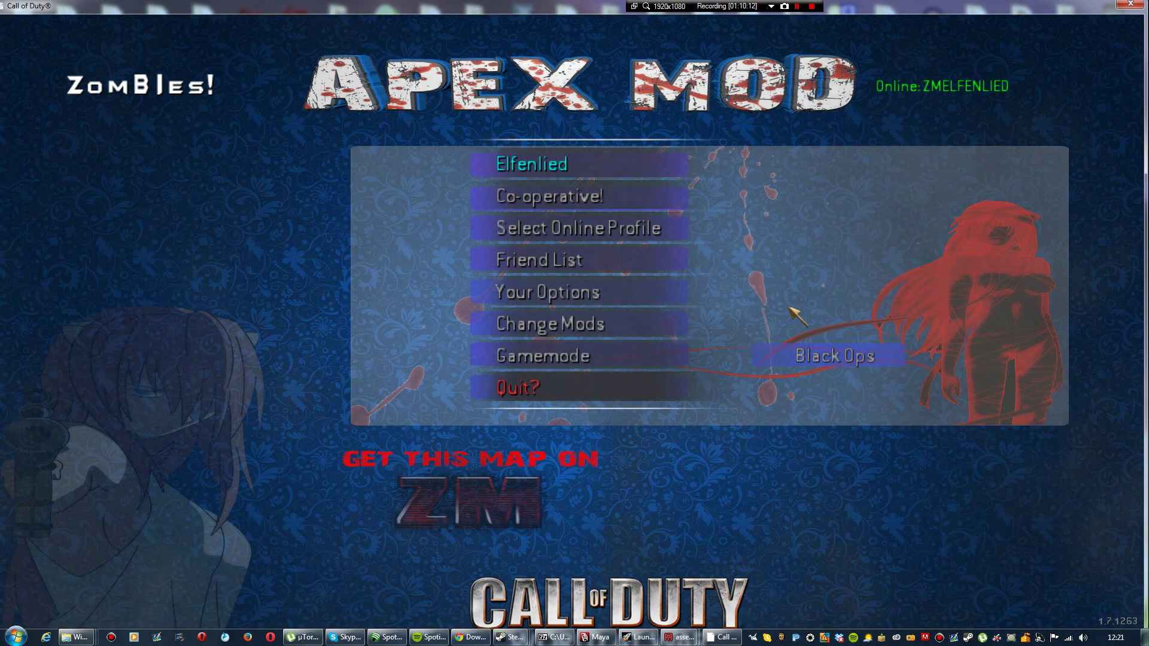
click(552, 170)
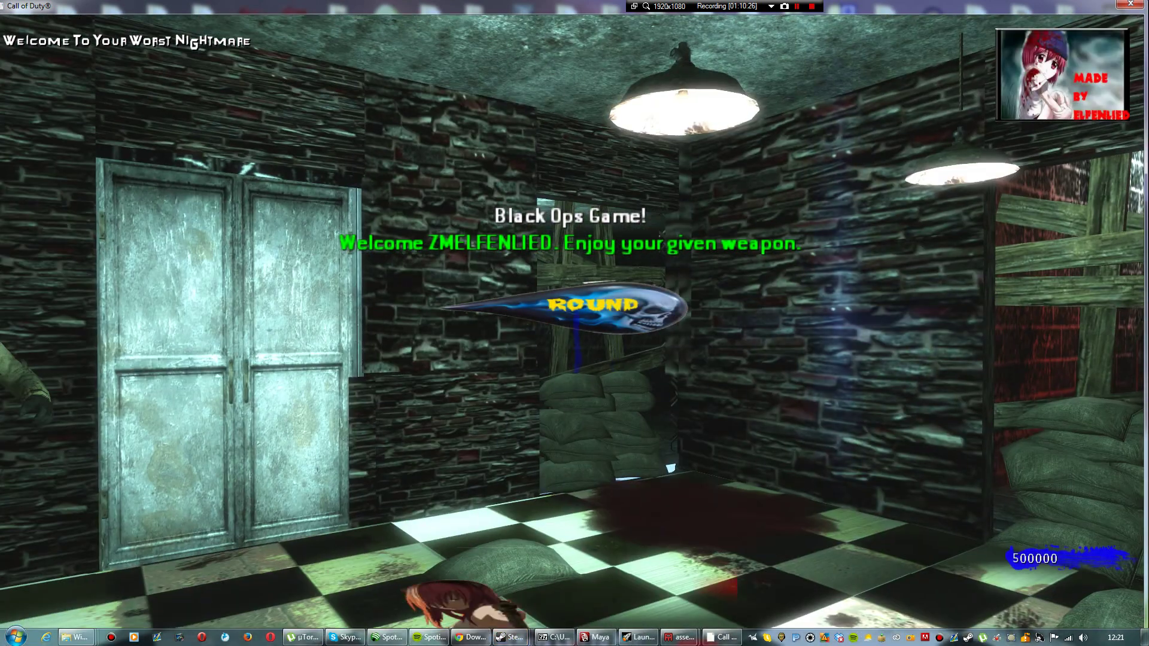
Step: Turn on noclip, fly into the long hallway with the ceiling lamps, and turn noclip off
key(n)
key(w)
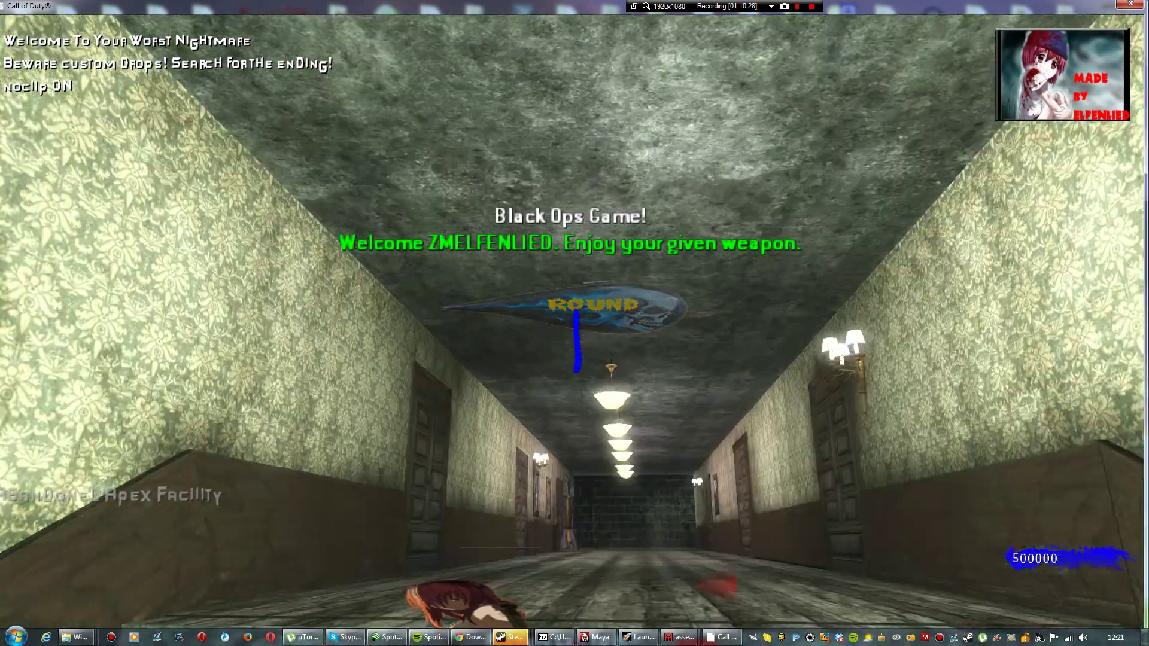
key(w)
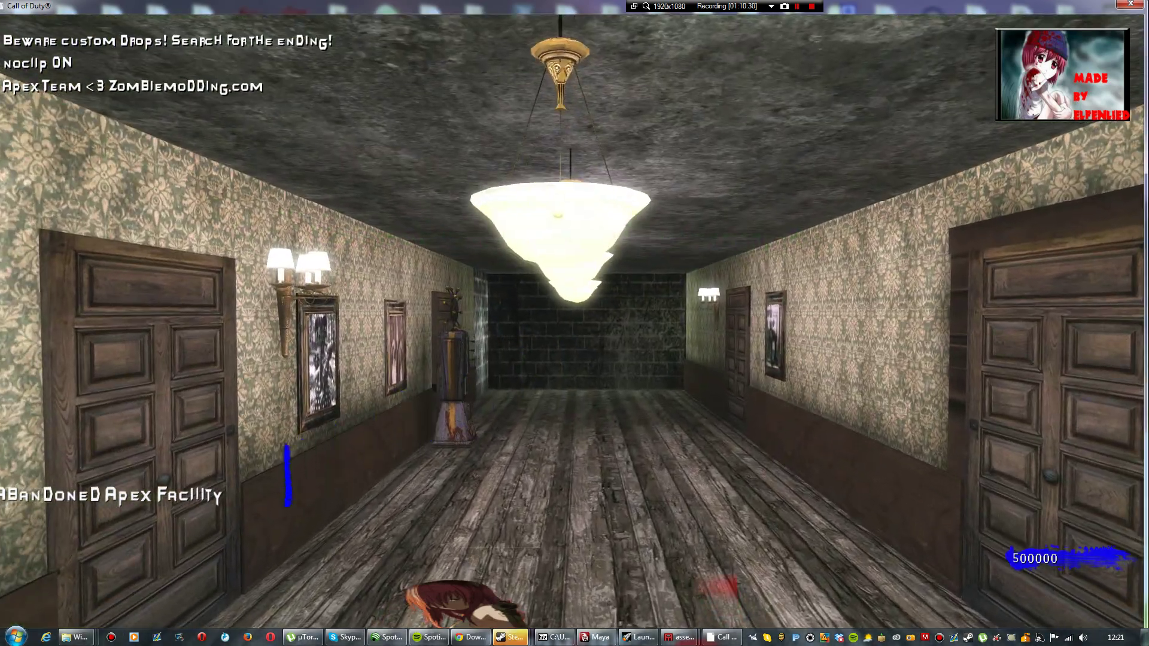
key(n)
Step: Run the console command give ump45 to equip the new weapon
key(grave)
text(giv)
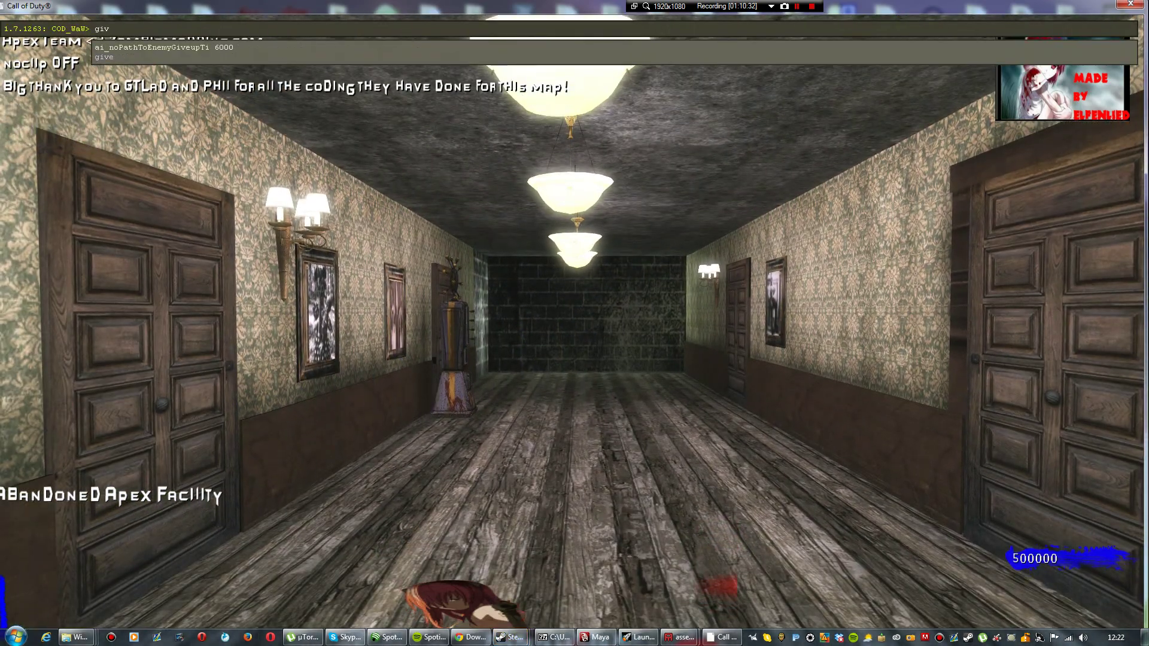
text(e ump4)
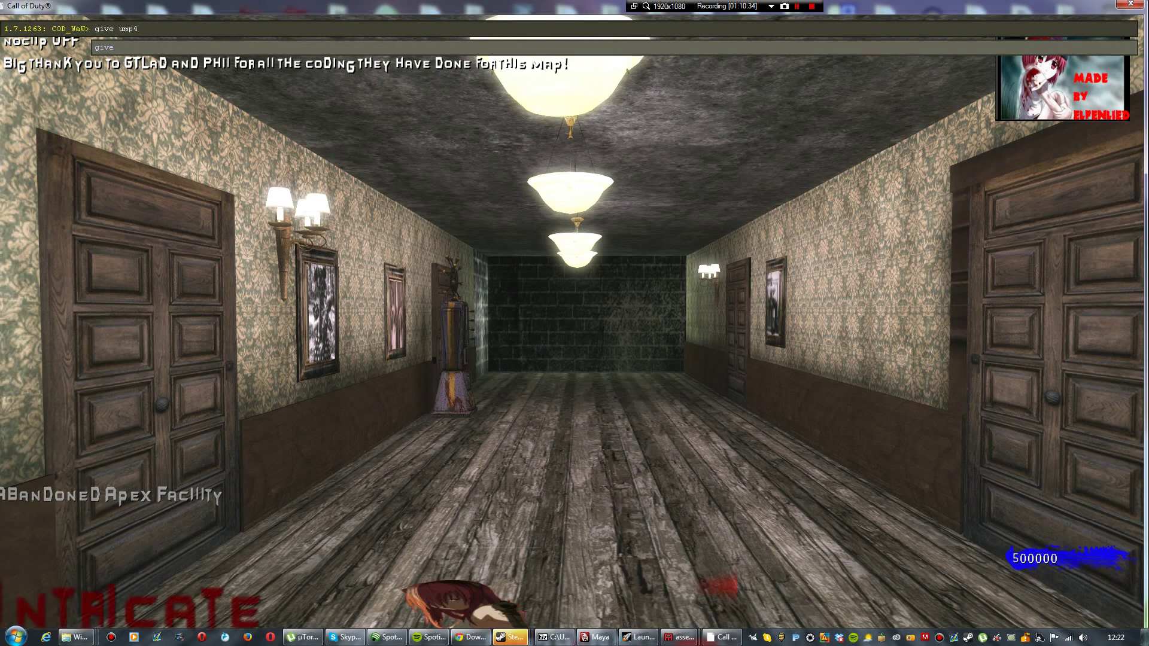
text(5)
key(Return)
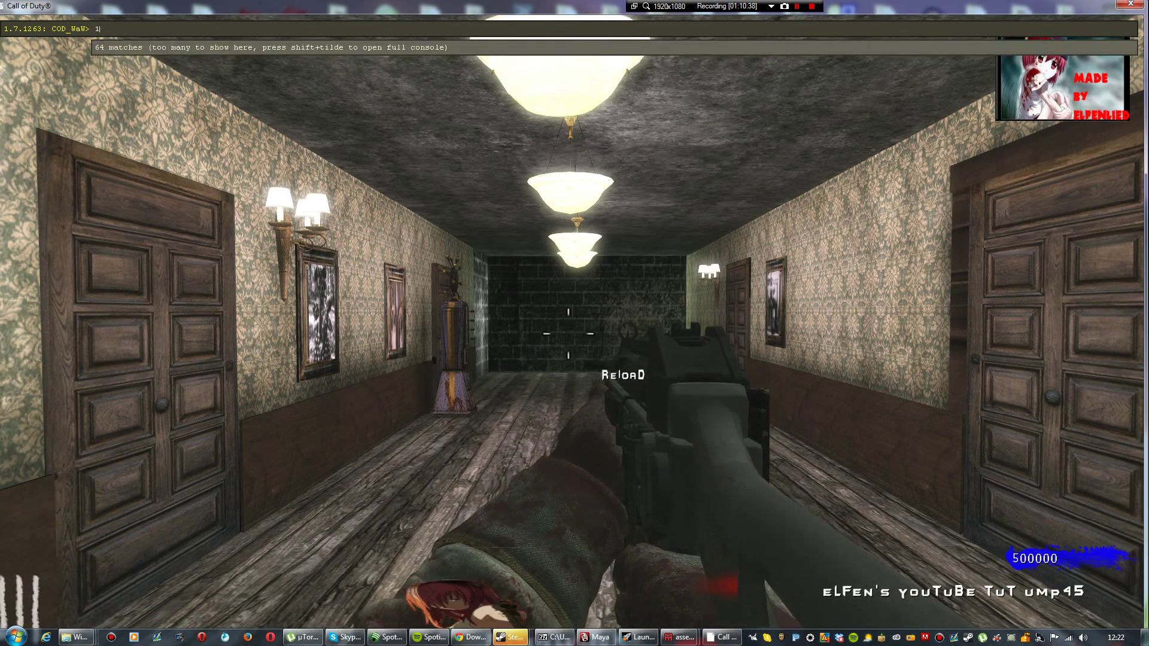
Step: Test the UMP45 in the hallway by walking, sprinting, aiming, firing, reloading and making a melee attack
key(w)
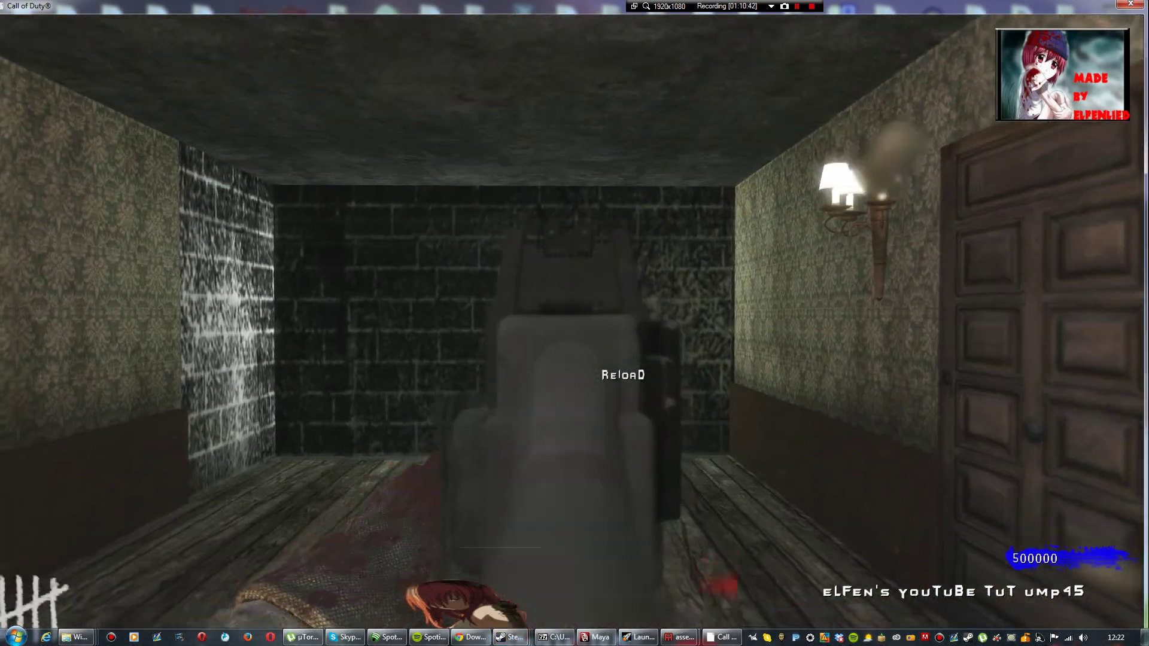
click(568, 333)
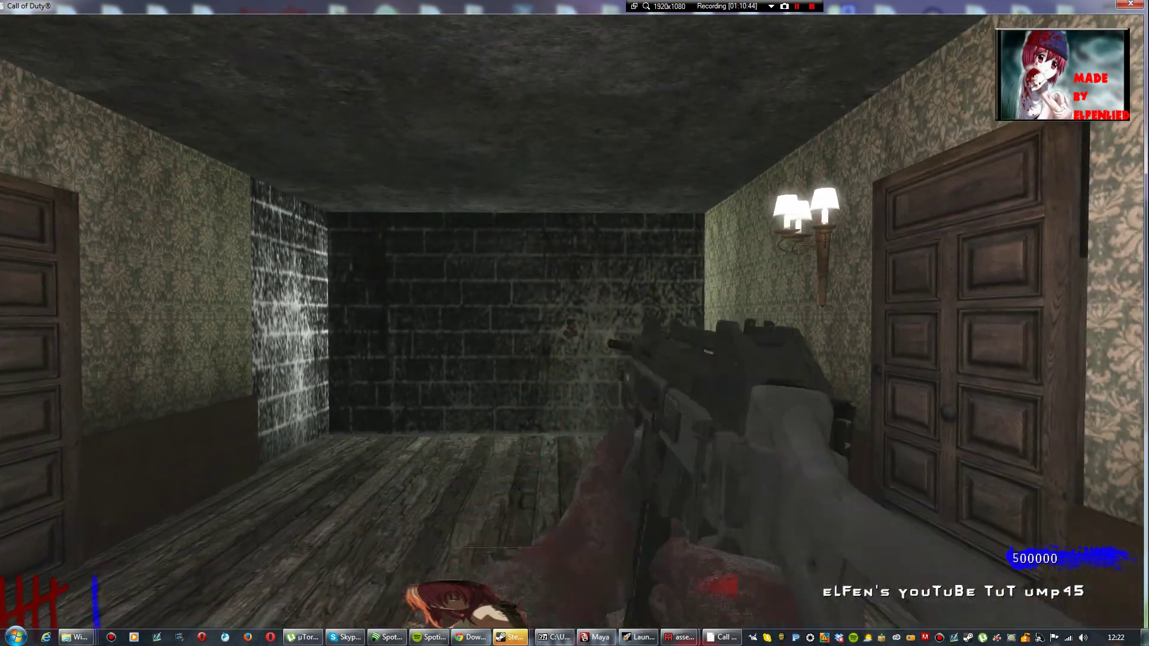
key(v)
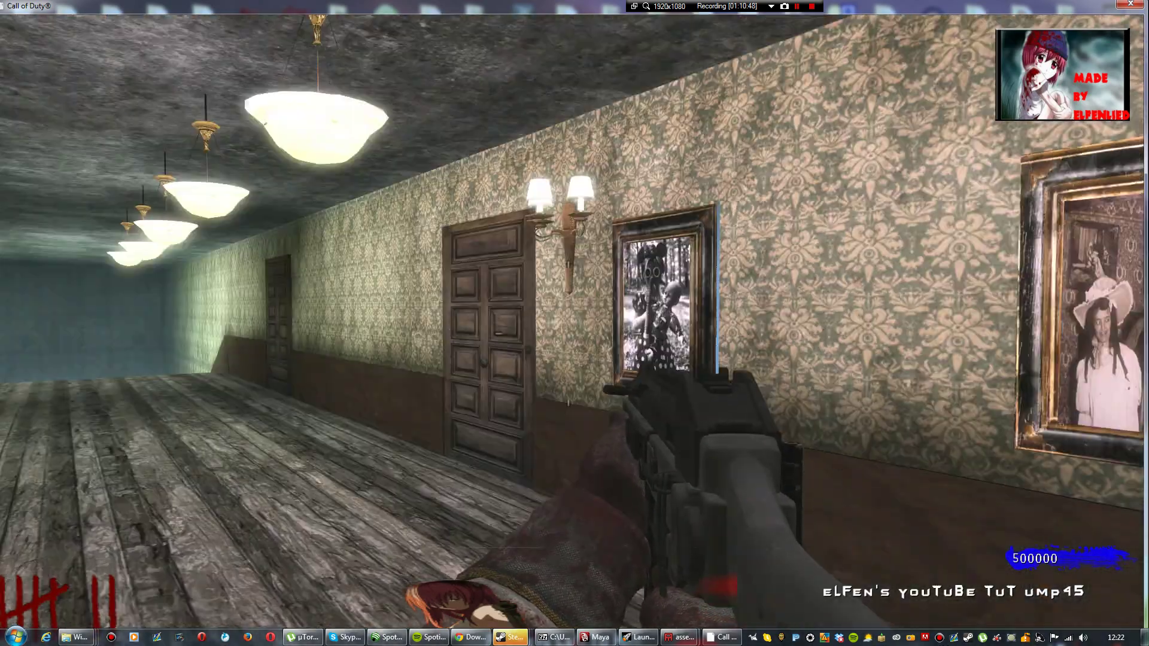
key(shift+w)
key(shift+w)
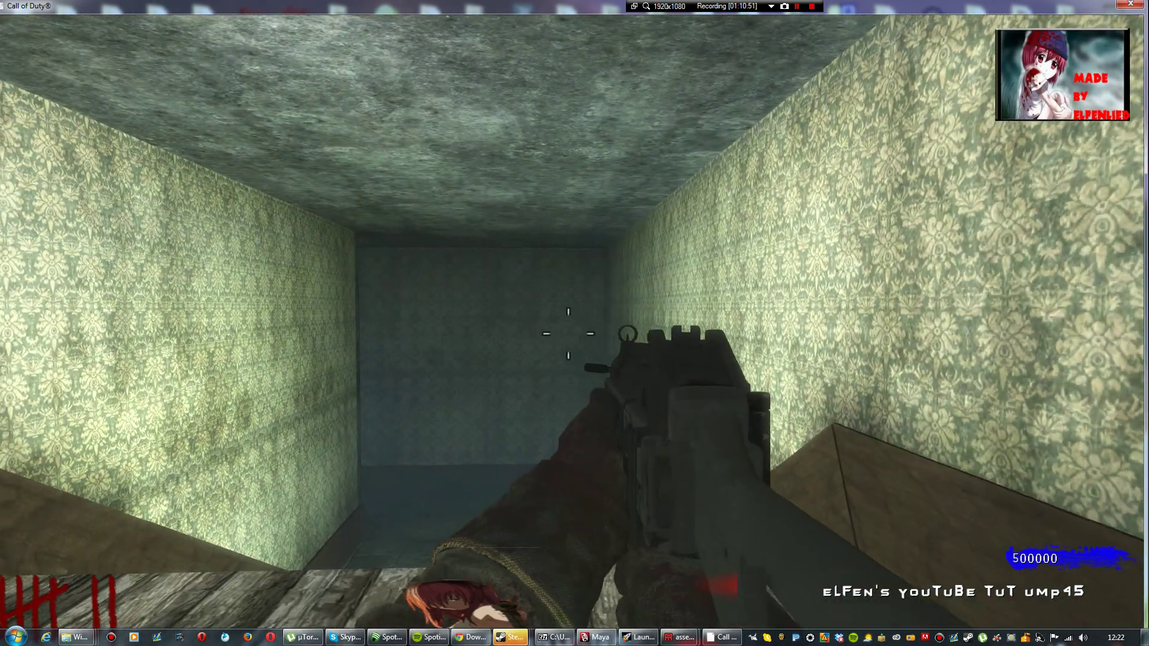
drag(569, 334, 568, 329)
key(r)
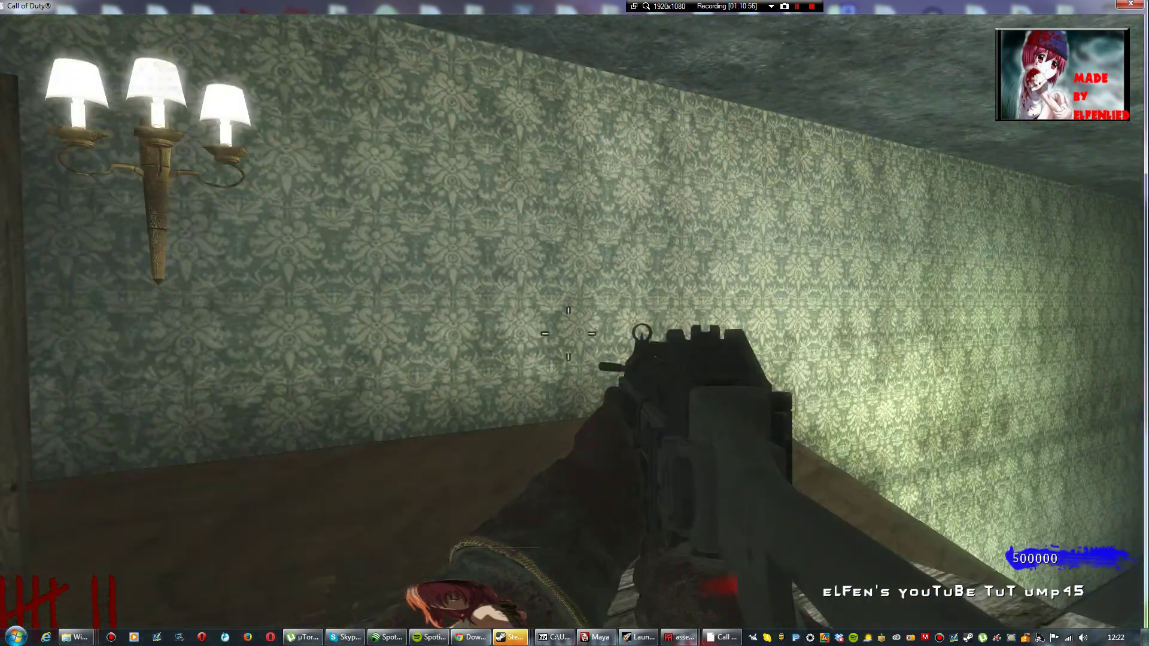
key(w)
right_drag(568, 334, 569, 334)
drag(568, 333, 569, 333)
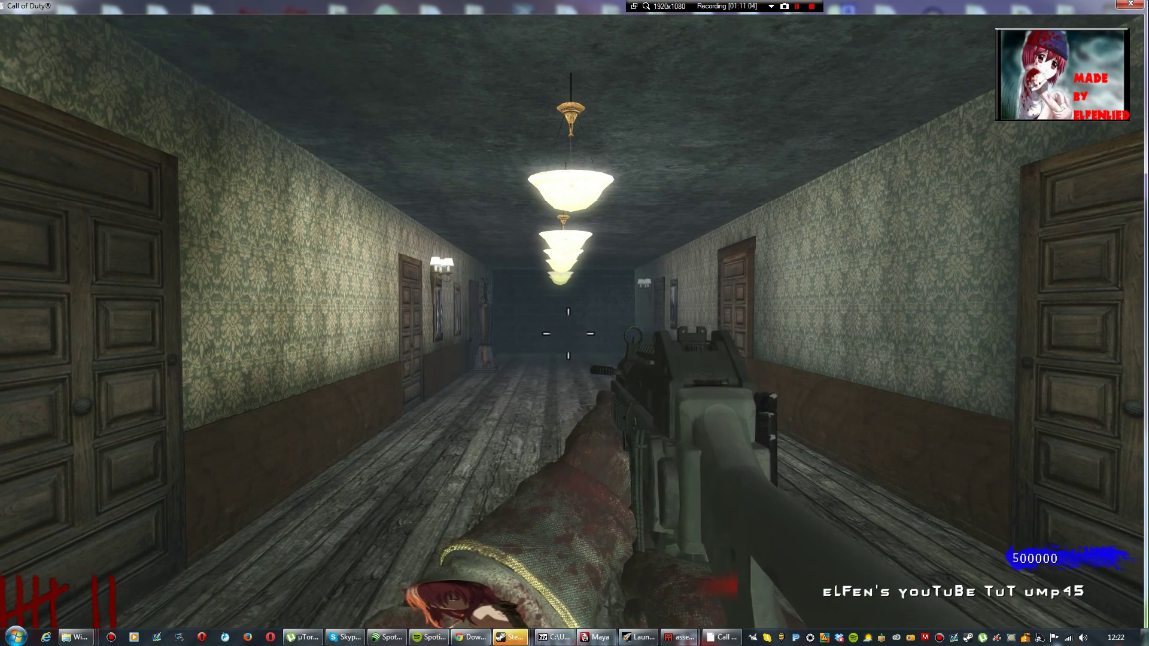
Step: Pause the game, quit the level, and confirm quitting
key(Escape)
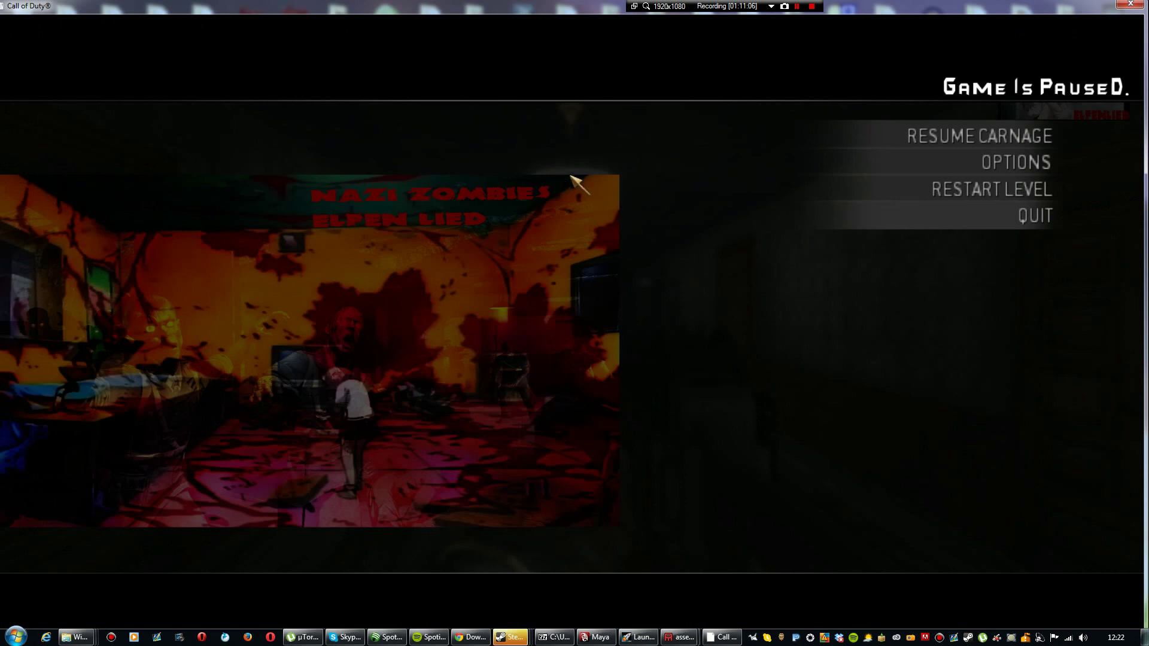
click(965, 227)
click(153, 406)
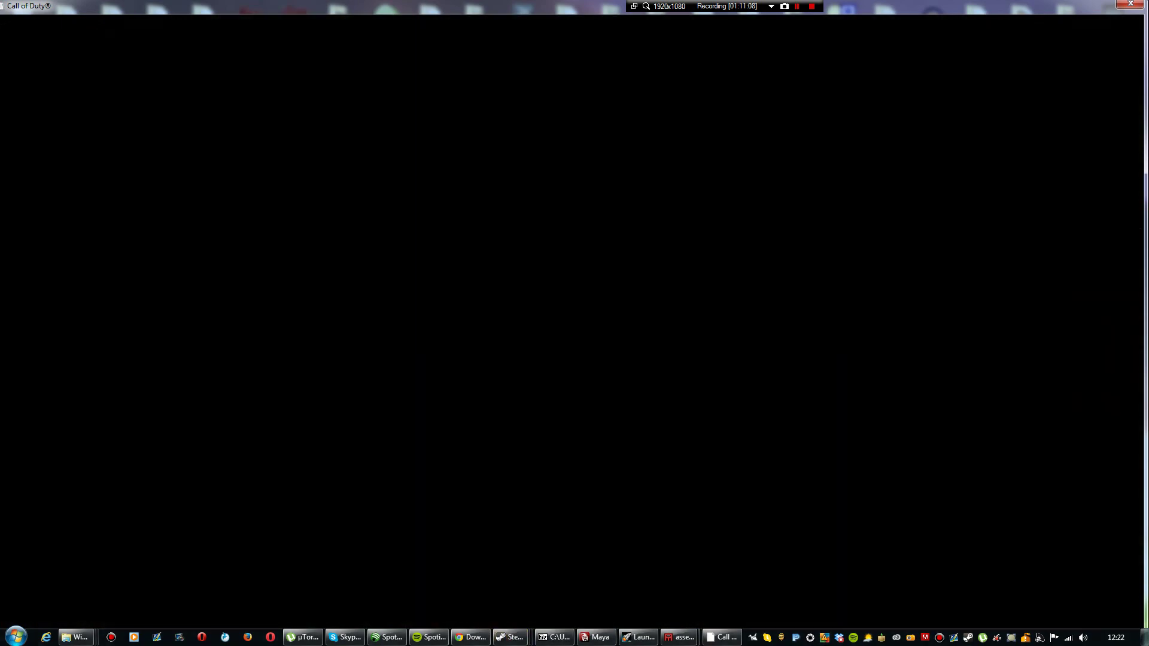